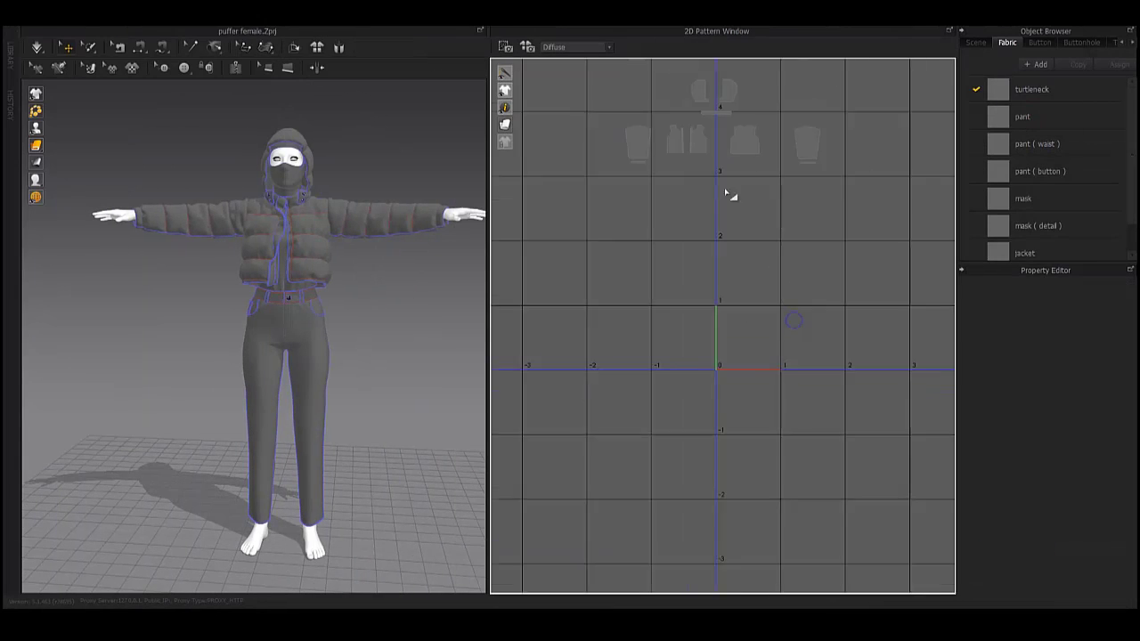
Browse the pattern layout, selecting and then clearing the pant and mask pieces.
{"action": "middle_click_drag", "start_coordinate": [780, 321], "coordinate": [782, 406]}
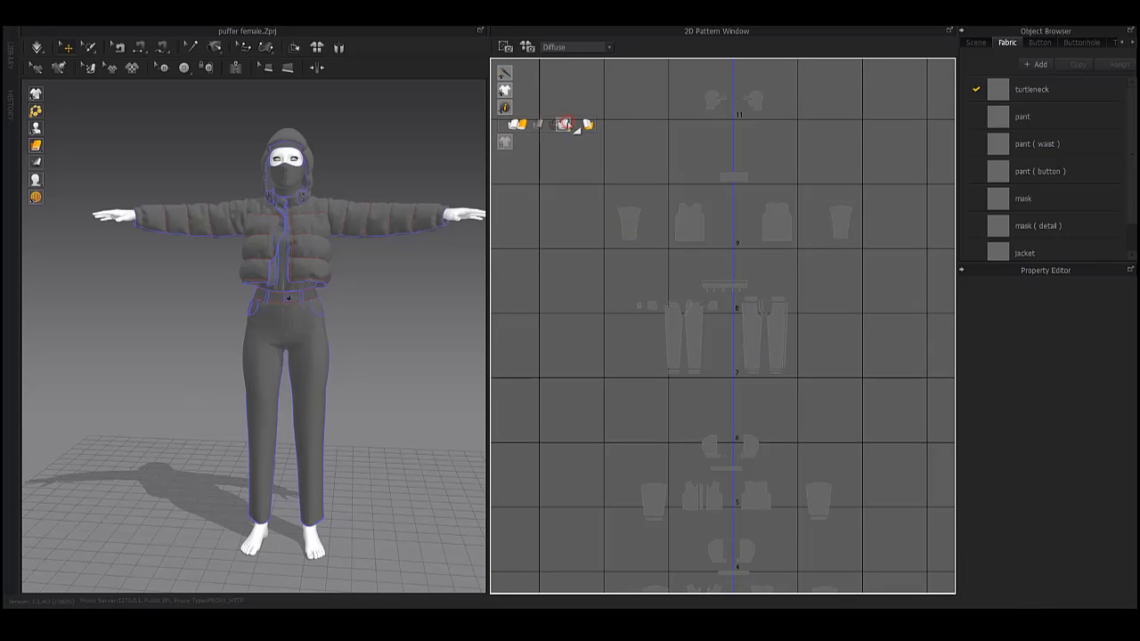
{"action": "scroll", "coordinate": [692, 254], "scroll_direction": "up", "scroll_amount": 3}
{"action": "scroll", "coordinate": [805, 326], "scroll_direction": "up", "scroll_amount": 3}
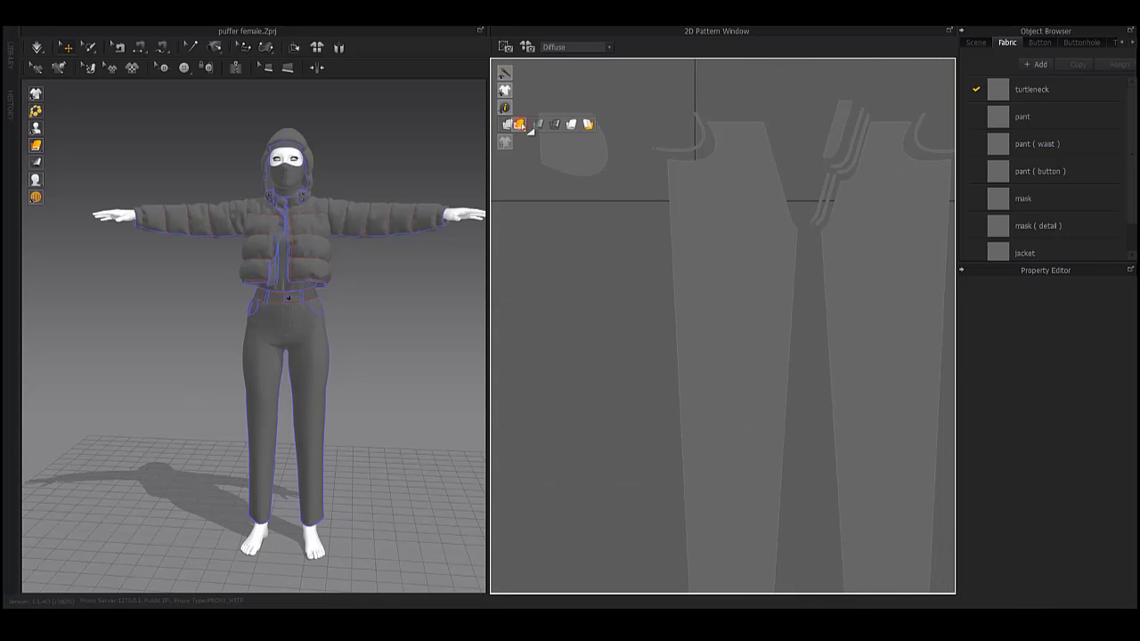
{"action": "left_click", "coordinate": [755, 251]}
{"action": "scroll", "coordinate": [755, 251], "scroll_direction": "down", "scroll_amount": 5}
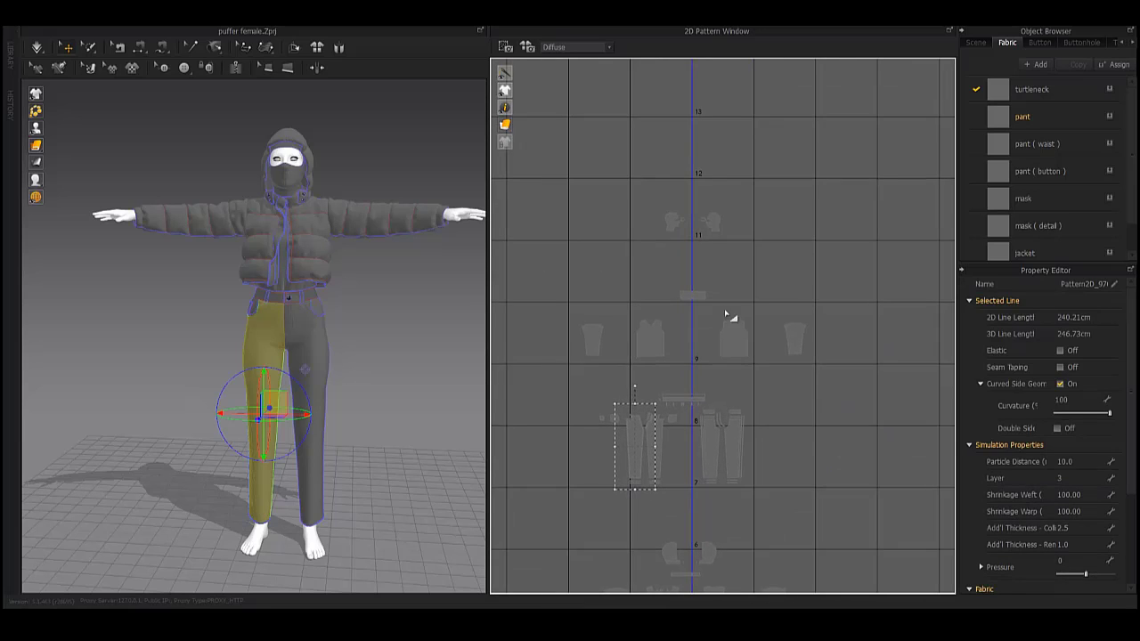
{"action": "scroll", "coordinate": [735, 316], "scroll_direction": "down", "scroll_amount": 2}
{"action": "left_click", "coordinate": [660, 234]}
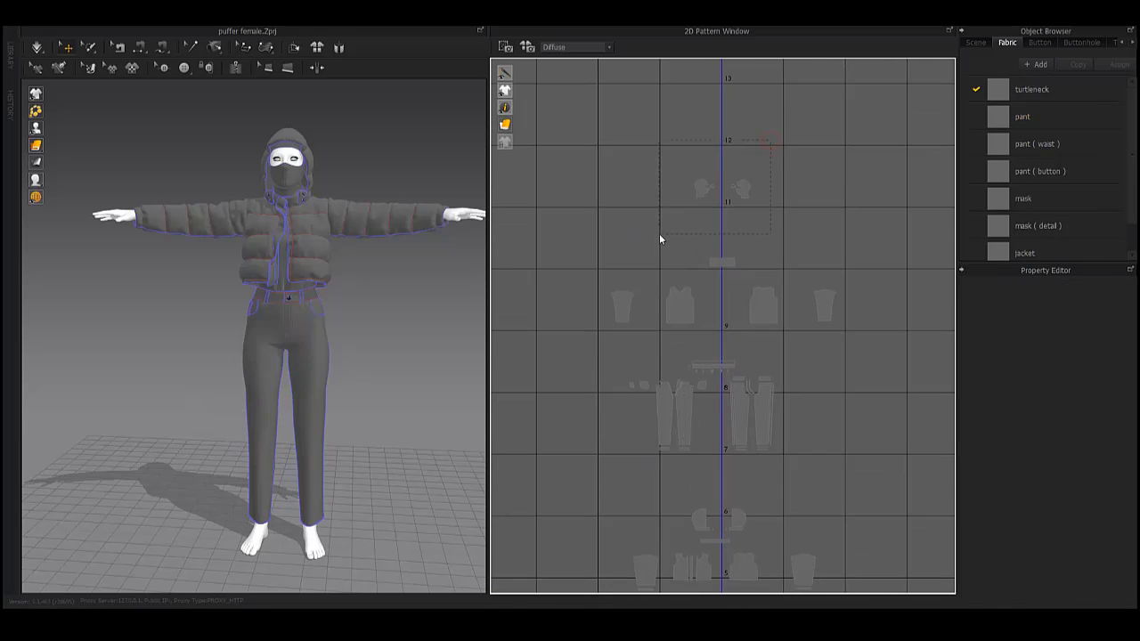
{"action": "left_click", "coordinate": [390, 150]}
{"action": "scroll", "coordinate": [389, 151], "scroll_direction": "up", "scroll_amount": 5}
{"action": "mouse_move", "coordinate": [294, 223]}
{"action": "right_mouse_down"}
{"action": "mouse_move", "coordinate": [337, 238]}
{"action": "mouse_move", "coordinate": [356, 224]}
{"action": "right_mouse_up"}
{"action": "mouse_move", "coordinate": [356, 223]}
{"action": "middle_mouse_down"}
{"action": "mouse_move", "coordinate": [359, 133]}
{"action": "mouse_move", "coordinate": [395, 387]}
{"action": "middle_mouse_up"}
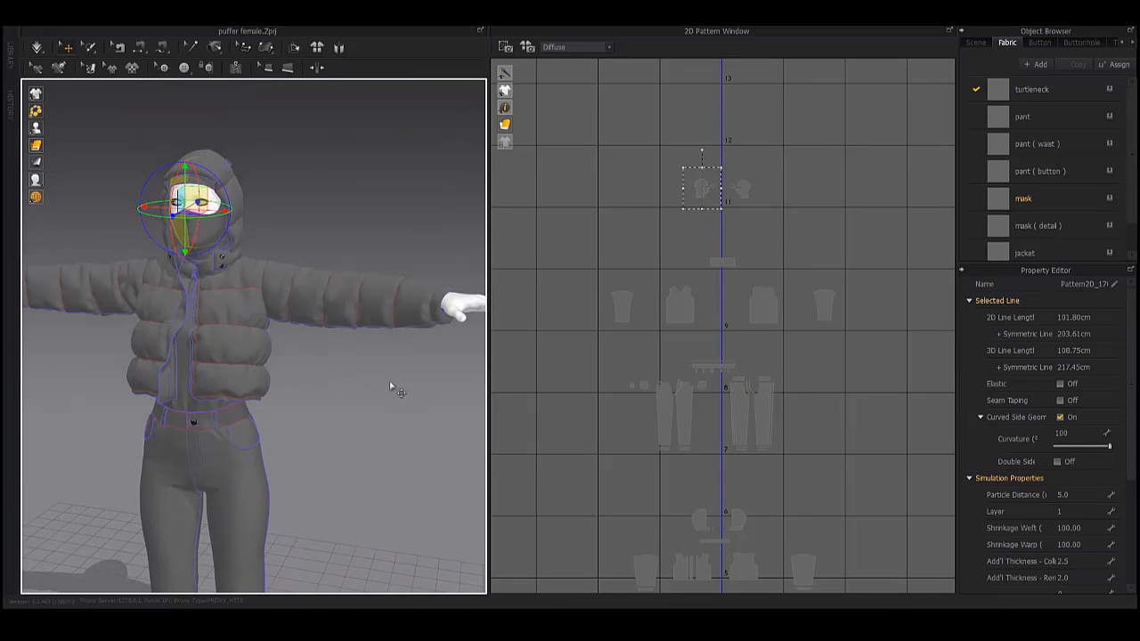
{"action": "left_click_drag", "start_coordinate": [660, 140], "coordinate": [794, 225]}
Marquee-select all turtleneck pattern pieces and move them to the 0,0 UV origin.
{"action": "left_click_drag", "start_coordinate": [799, 264], "coordinate": [738, 220]}
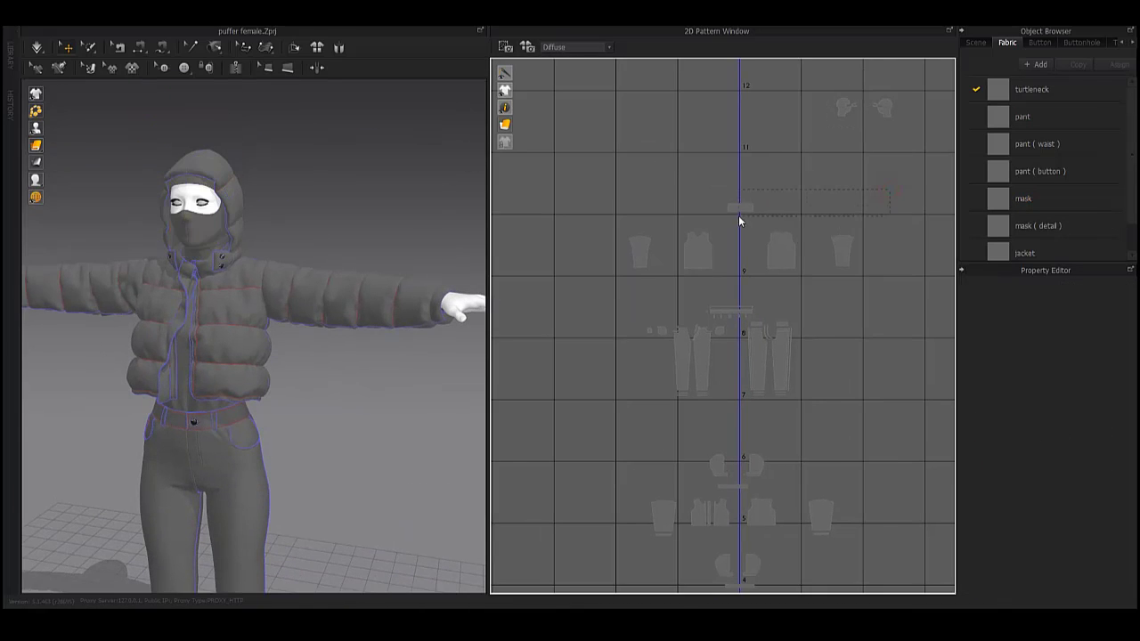
{"action": "scroll", "coordinate": [289, 240], "scroll_direction": "up", "scroll_amount": 3}
{"action": "scroll", "coordinate": [255, 312], "scroll_direction": "up", "scroll_amount": 3}
{"action": "scroll", "coordinate": [255, 312], "scroll_direction": "down", "scroll_amount": 2}
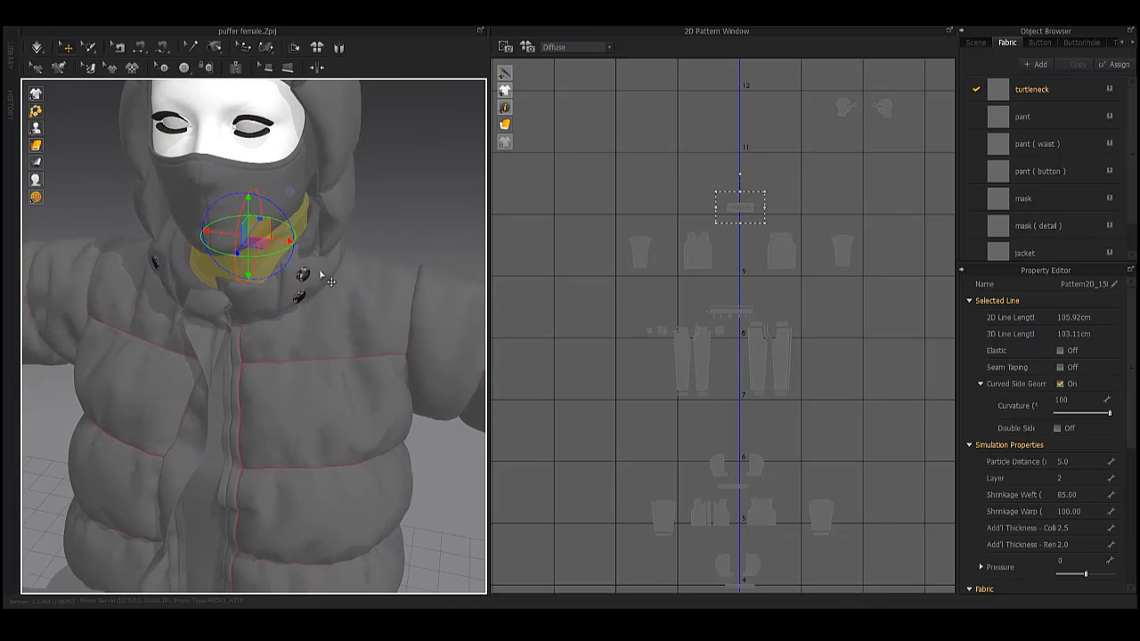
{"action": "left_click_drag", "start_coordinate": [574, 156], "coordinate": [885, 292]}
{"action": "scroll", "coordinate": [693, 249], "scroll_direction": "down", "scroll_amount": 5}
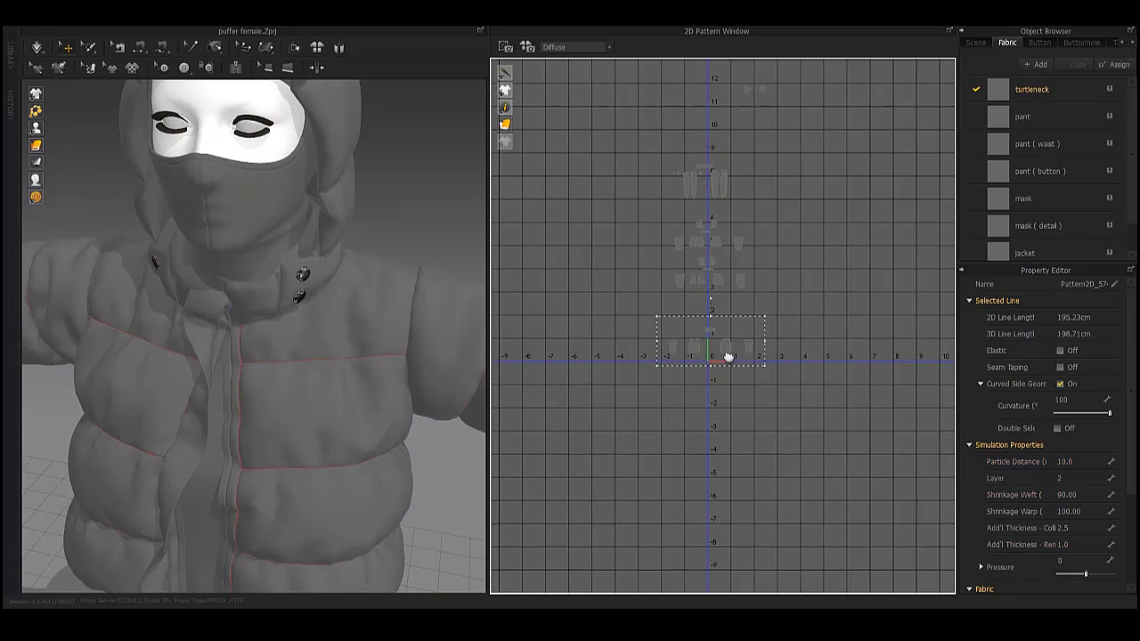
Place the first turtleneck sleeve above the body panels within the 0–1 tile.
{"action": "scroll", "coordinate": [729, 357], "scroll_direction": "up", "scroll_amount": 5}
{"action": "scroll", "coordinate": [666, 359], "scroll_direction": "up", "scroll_amount": 5}
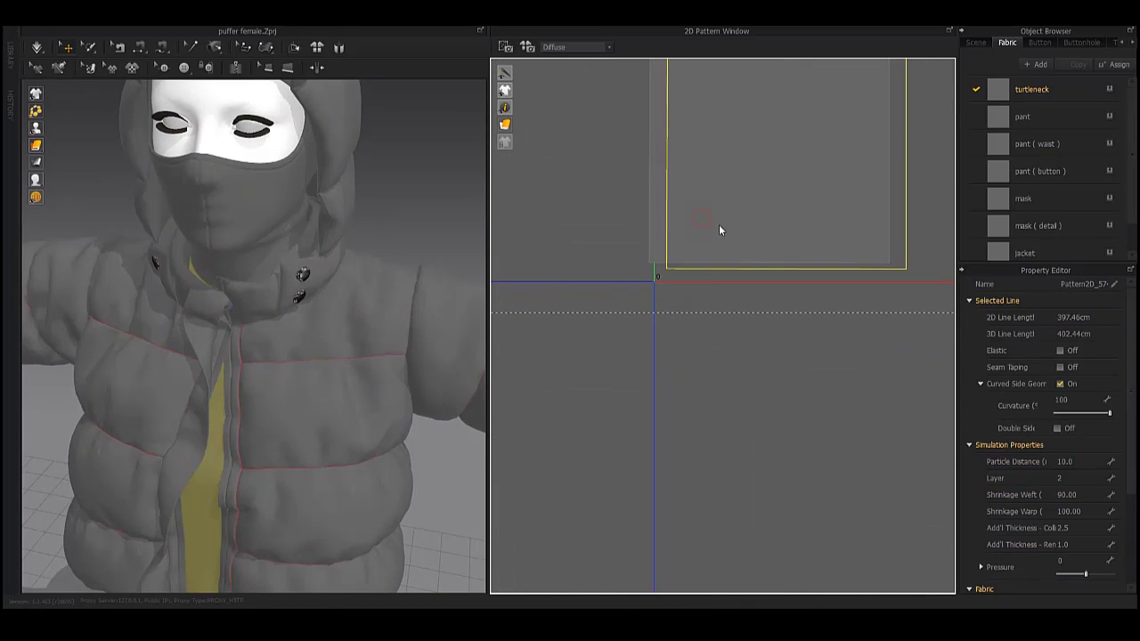
{"action": "scroll", "coordinate": [721, 303], "scroll_direction": "up", "scroll_amount": 2}
{"action": "left_click", "coordinate": [748, 279]}
{"action": "scroll", "coordinate": [748, 278], "scroll_direction": "down", "scroll_amount": 5}
{"action": "left_click", "coordinate": [869, 295]}
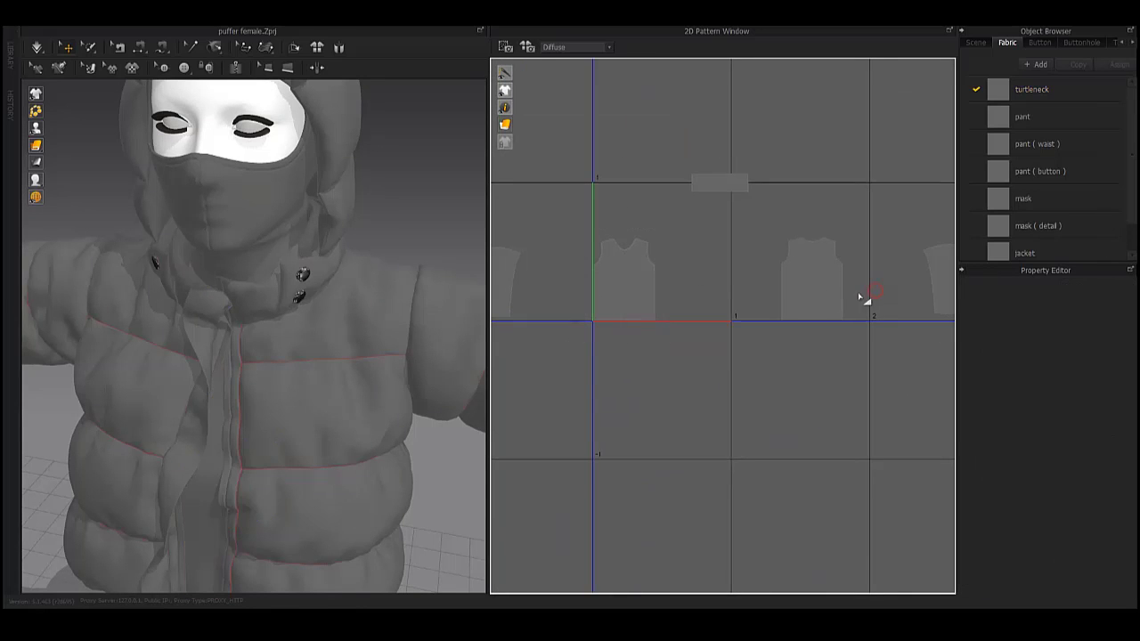
{"action": "scroll", "coordinate": [698, 283], "scroll_direction": "up", "scroll_amount": 8}
{"action": "scroll", "coordinate": [823, 318], "scroll_direction": "down", "scroll_amount": 3}
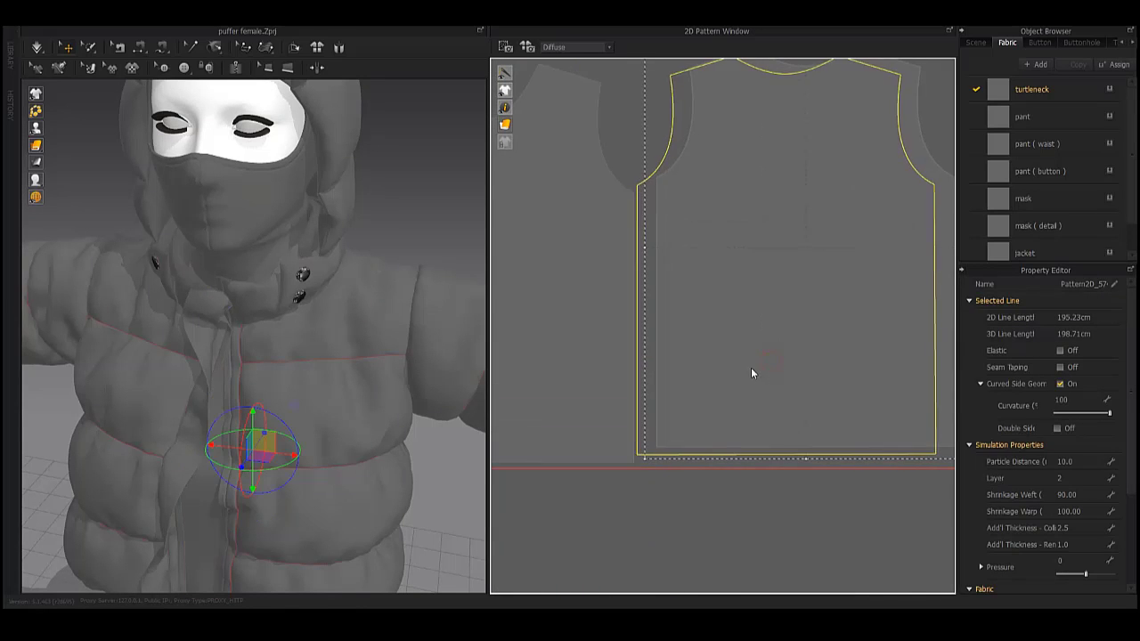
{"action": "scroll", "coordinate": [756, 379], "scroll_direction": "down", "scroll_amount": 5}
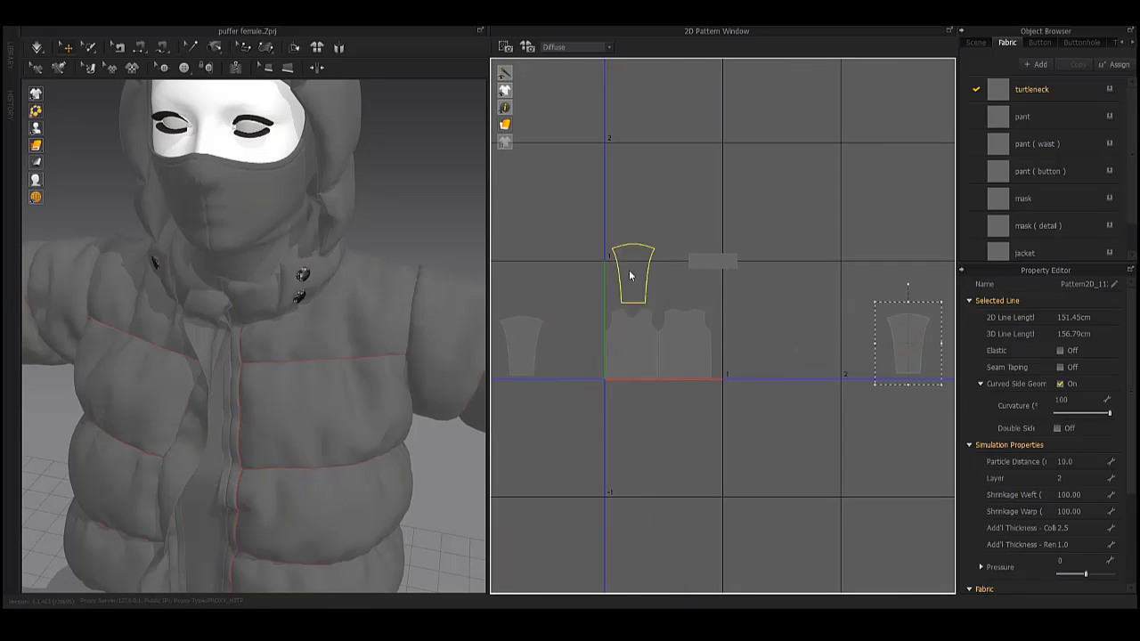
{"action": "scroll", "coordinate": [609, 265], "scroll_direction": "up", "scroll_amount": 3}
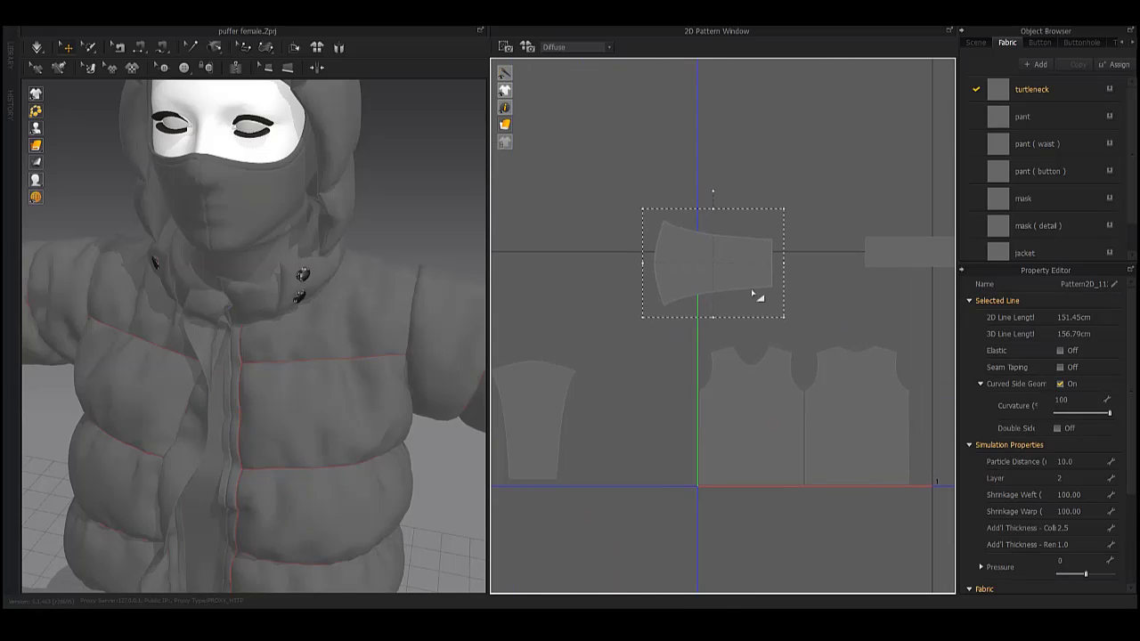
{"action": "left_click_drag", "start_coordinate": [772, 310], "coordinate": [771, 312]}
{"action": "scroll", "coordinate": [662, 301], "scroll_direction": "up", "scroll_amount": 4}
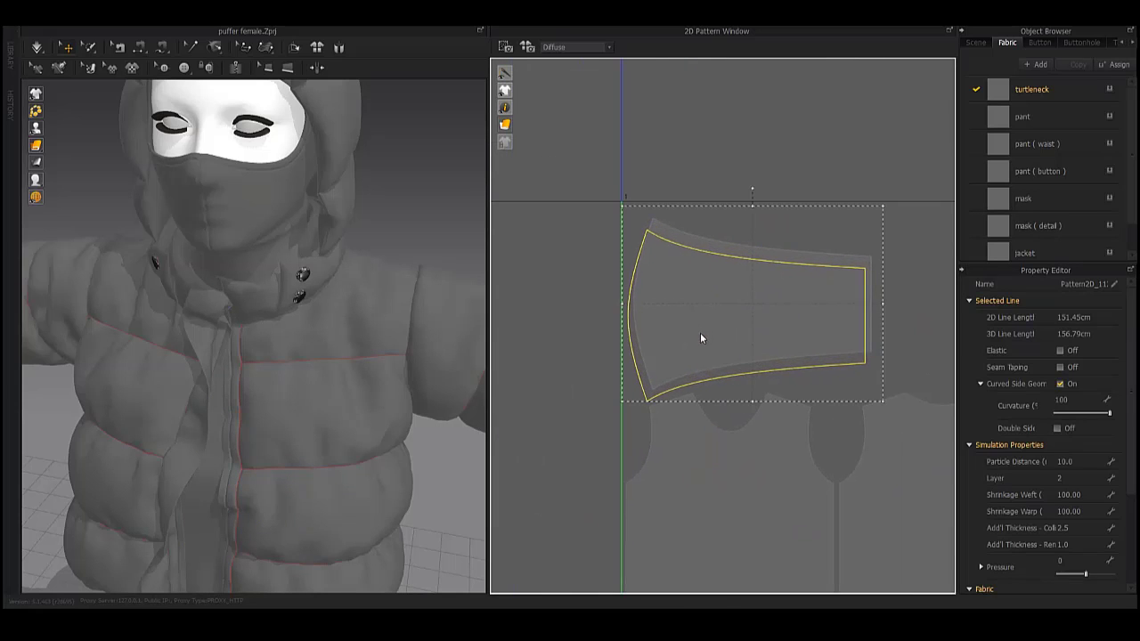
{"action": "scroll", "coordinate": [587, 309], "scroll_direction": "down", "scroll_amount": 4}
Place the second sleeve beside the first, above the body panels.
{"action": "left_click", "coordinate": [684, 283]}
{"action": "scroll", "coordinate": [684, 282], "scroll_direction": "up", "scroll_amount": 3}
{"action": "scroll", "coordinate": [722, 299], "scroll_direction": "up", "scroll_amount": 1}
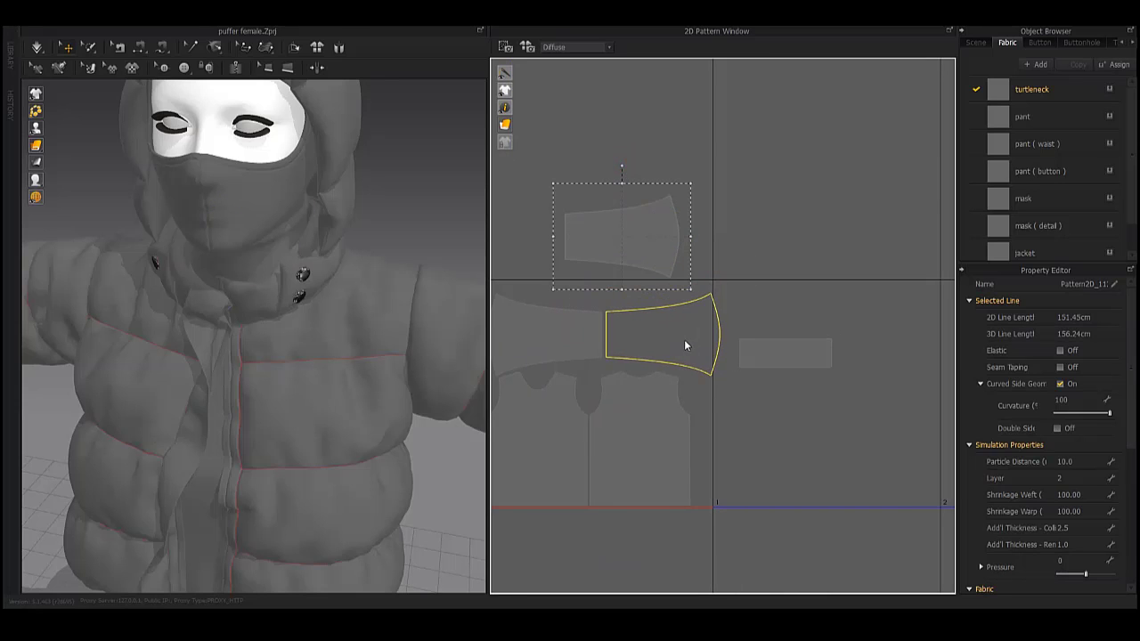
{"action": "left_click_drag", "start_coordinate": [693, 332], "coordinate": [684, 339]}
{"action": "scroll", "coordinate": [661, 258], "scroll_direction": "up", "scroll_amount": 2}
{"action": "scroll", "coordinate": [748, 304], "scroll_direction": "down", "scroll_amount": 1}
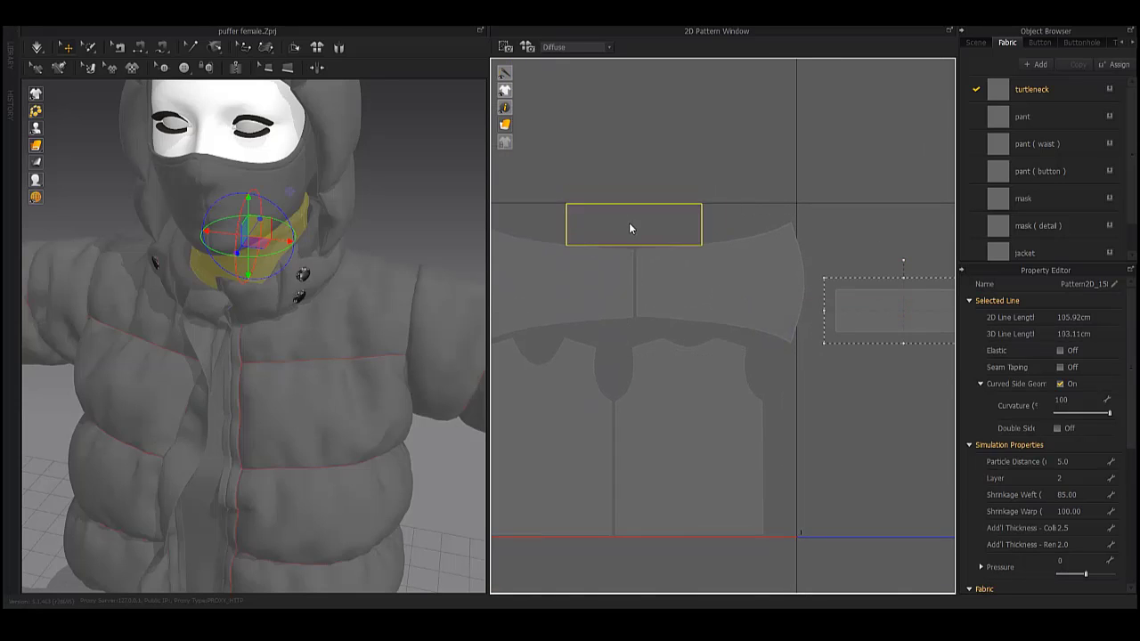
Fit the collar strip above the sleeves, then deselect all pattern pieces.
{"action": "left_click_drag", "start_coordinate": [629, 229], "coordinate": [623, 220]}
{"action": "scroll", "coordinate": [603, 425], "scroll_direction": "down", "scroll_amount": 2}
{"action": "scroll", "coordinate": [771, 318], "scroll_direction": "up", "scroll_amount": 2}
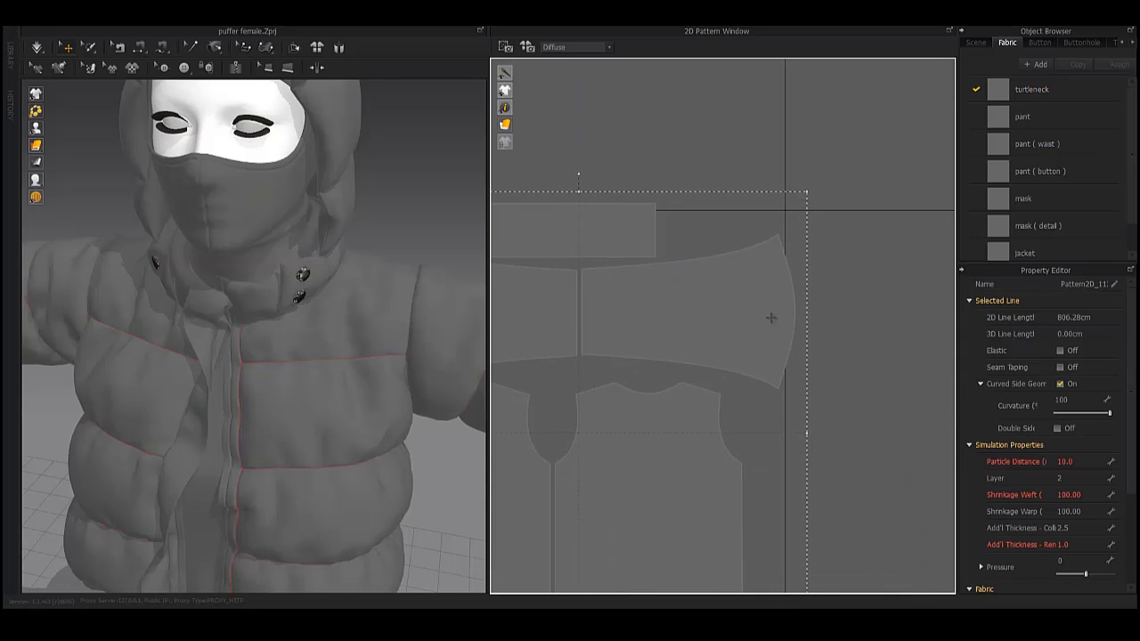
{"action": "left_click", "coordinate": [804, 198]}
{"action": "left_click", "coordinate": [701, 237]}
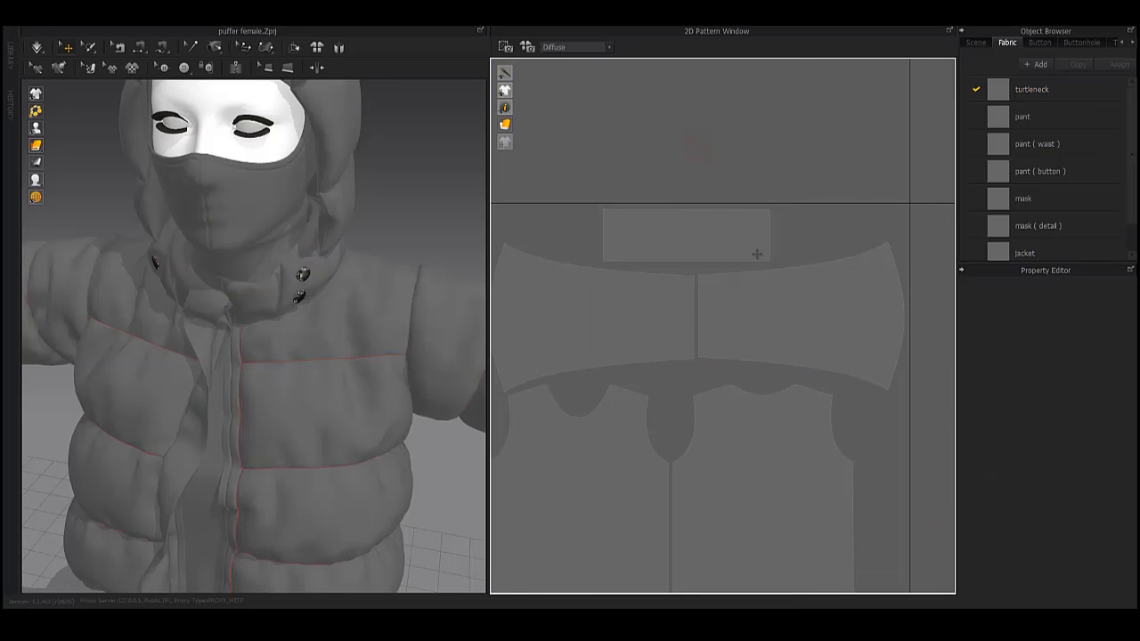
{"action": "scroll", "coordinate": [710, 246], "scroll_direction": "down", "scroll_amount": 3}
{"action": "scroll", "coordinate": [710, 246], "scroll_direction": "down", "scroll_amount": 2}
{"action": "scroll", "coordinate": [712, 258], "scroll_direction": "down", "scroll_amount": 2}
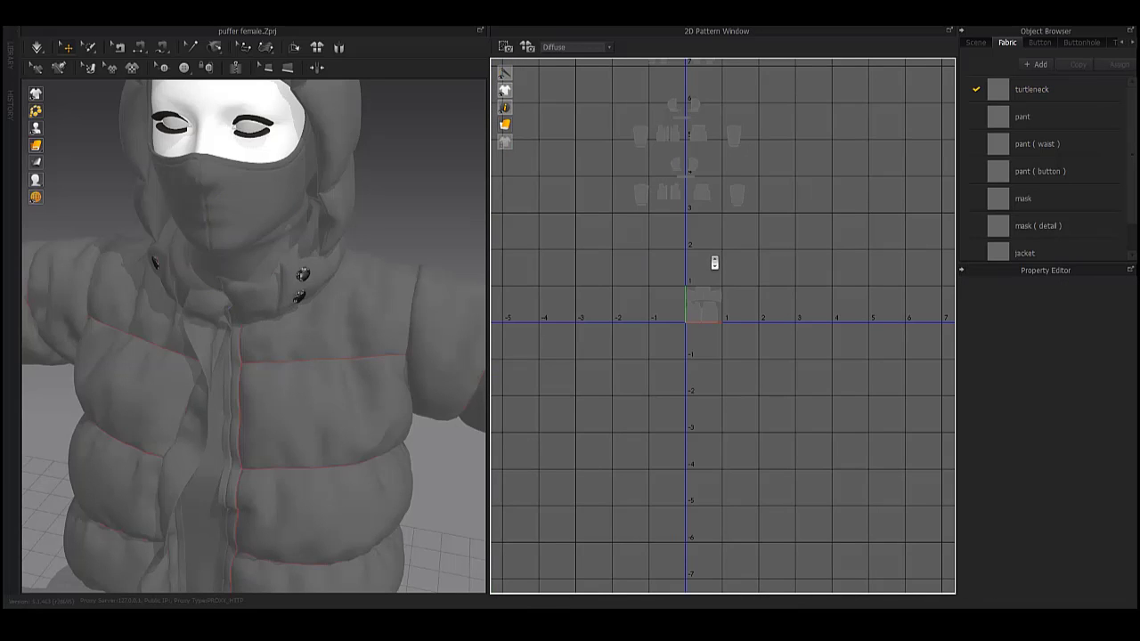
Select the two mask pieces and bring them down toward the turtleneck.
{"action": "scroll", "coordinate": [714, 263], "scroll_direction": "up", "scroll_amount": 2}
{"action": "left_click", "coordinate": [764, 509]}
{"action": "scroll", "coordinate": [759, 588], "scroll_direction": "up", "scroll_amount": 4}
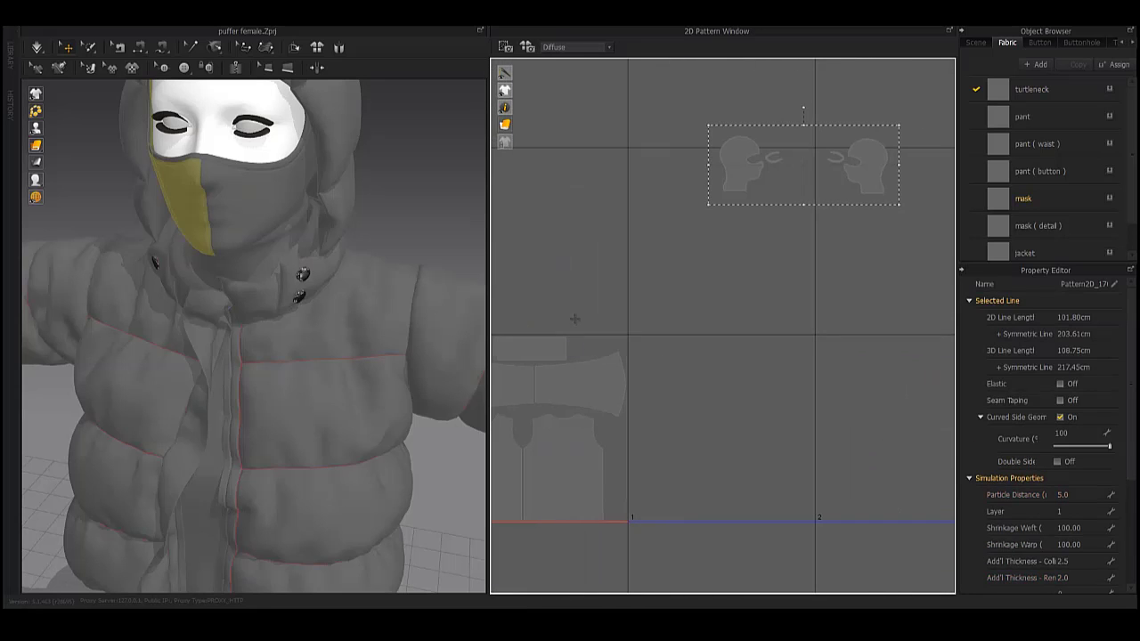
{"action": "left_click", "coordinate": [629, 268]}
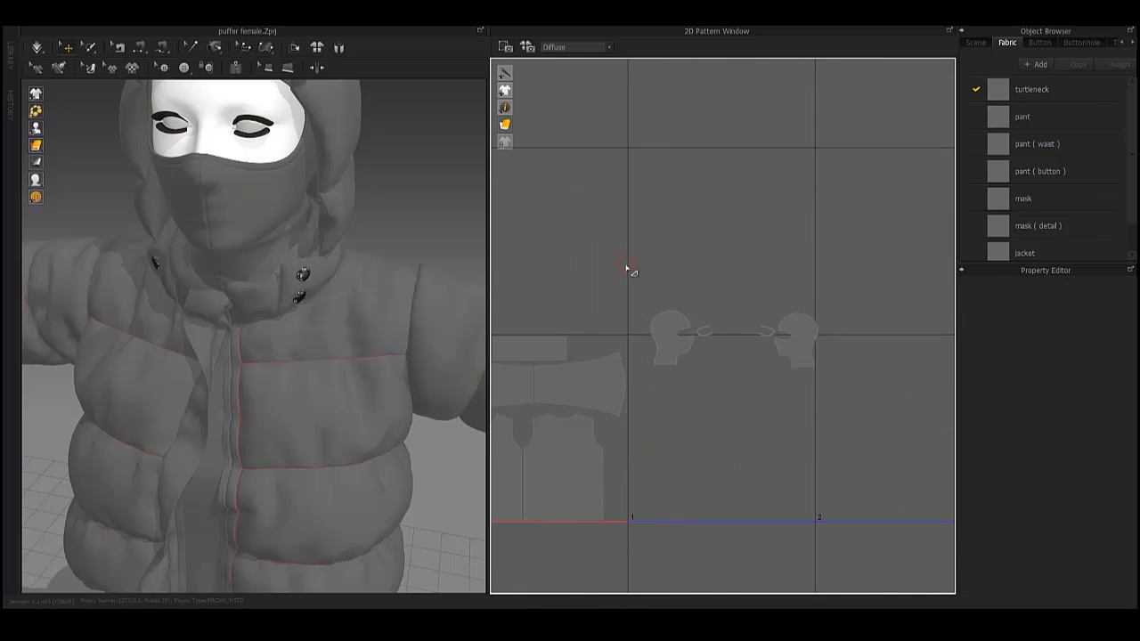
{"action": "scroll", "coordinate": [684, 256], "scroll_direction": "down", "scroll_amount": 2}
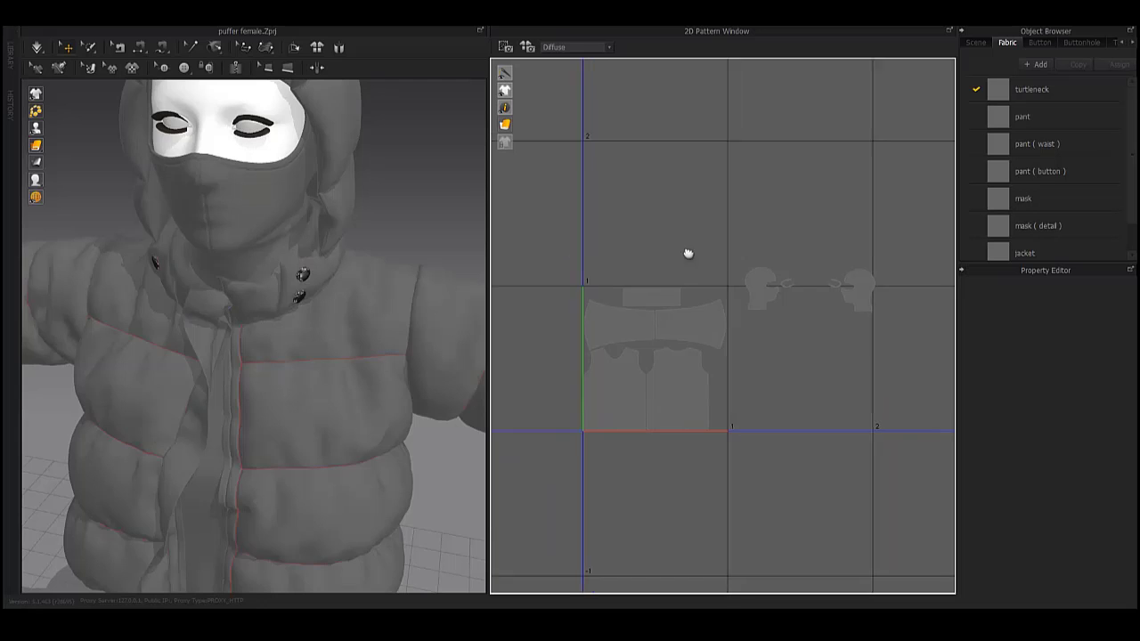
{"action": "scroll", "coordinate": [374, 231], "scroll_direction": "down", "scroll_amount": 5}
Check the face in 3D and drop the mask pieces into the tile above the turtleneck.
{"action": "mouse_move", "coordinate": [374, 232]}
{"action": "right_mouse_down"}
{"action": "mouse_move", "coordinate": [168, 247]}
{"action": "mouse_move", "coordinate": [364, 264]}
{"action": "right_mouse_up"}
{"action": "scroll", "coordinate": [364, 264], "scroll_direction": "up", "scroll_amount": 5}
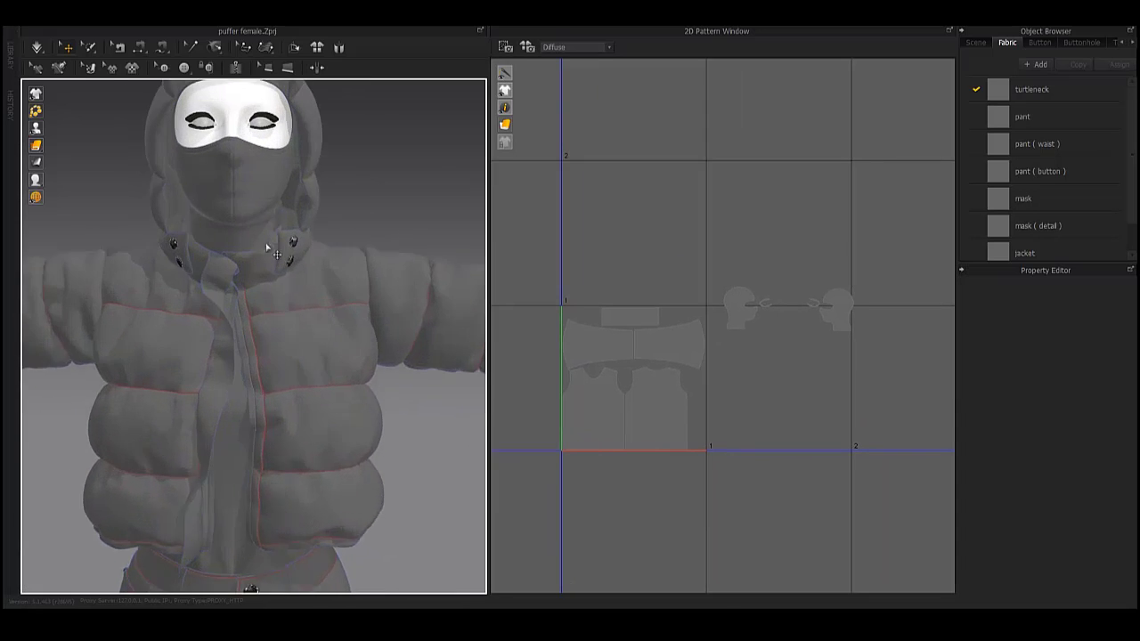
{"action": "middle_click_drag", "start_coordinate": [267, 187], "coordinate": [289, 319]}
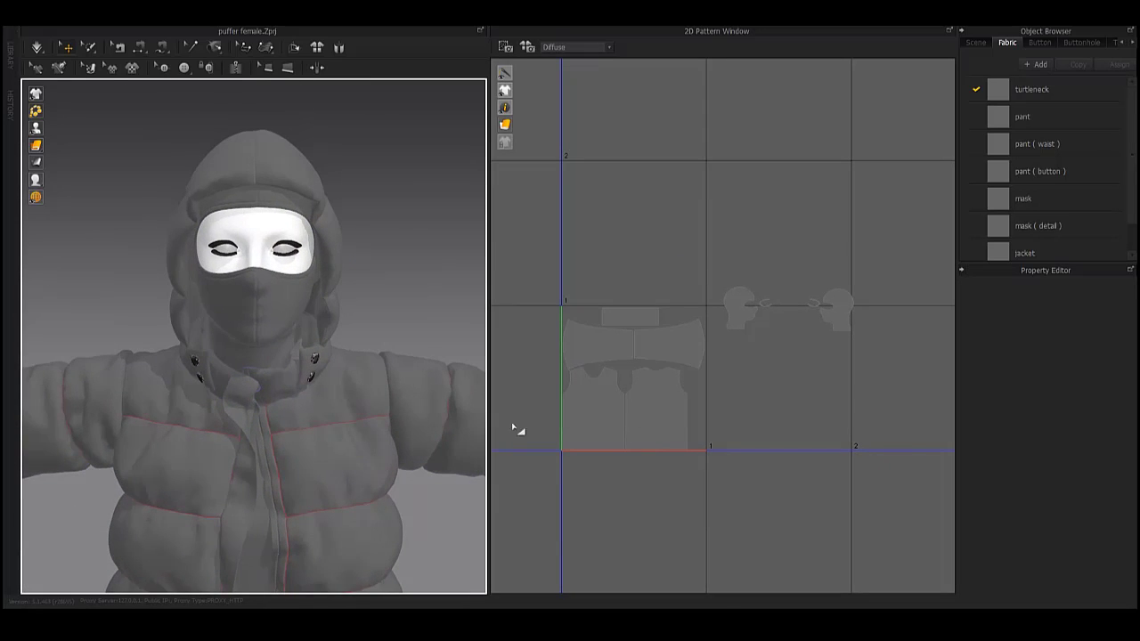
{"action": "left_click_drag", "start_coordinate": [748, 305], "coordinate": [599, 217]}
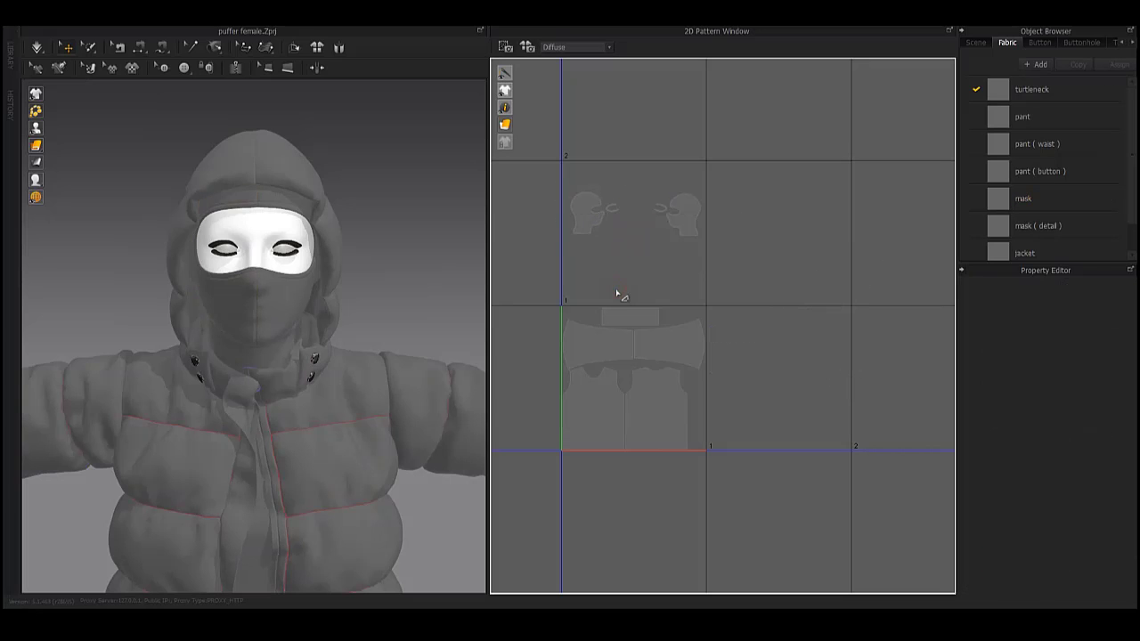
{"action": "scroll", "coordinate": [618, 293], "scroll_direction": "down", "scroll_amount": 3}
{"action": "scroll", "coordinate": [799, 361], "scroll_direction": "down", "scroll_amount": 2}
{"action": "scroll", "coordinate": [799, 361], "scroll_direction": "up", "scroll_amount": 2}
Move the pant pieces beside the turtleneck layout and clear the selection.
{"action": "mouse_move", "coordinate": [499, 124]}
{"action": "left_mouse_down"}
{"action": "mouse_move", "coordinate": [650, 285]}
{"action": "mouse_move", "coordinate": [802, 499]}
{"action": "left_mouse_up"}
{"action": "scroll", "coordinate": [778, 351], "scroll_direction": "down", "scroll_amount": 2}
{"action": "scroll", "coordinate": [799, 396], "scroll_direction": "up", "scroll_amount": 3}
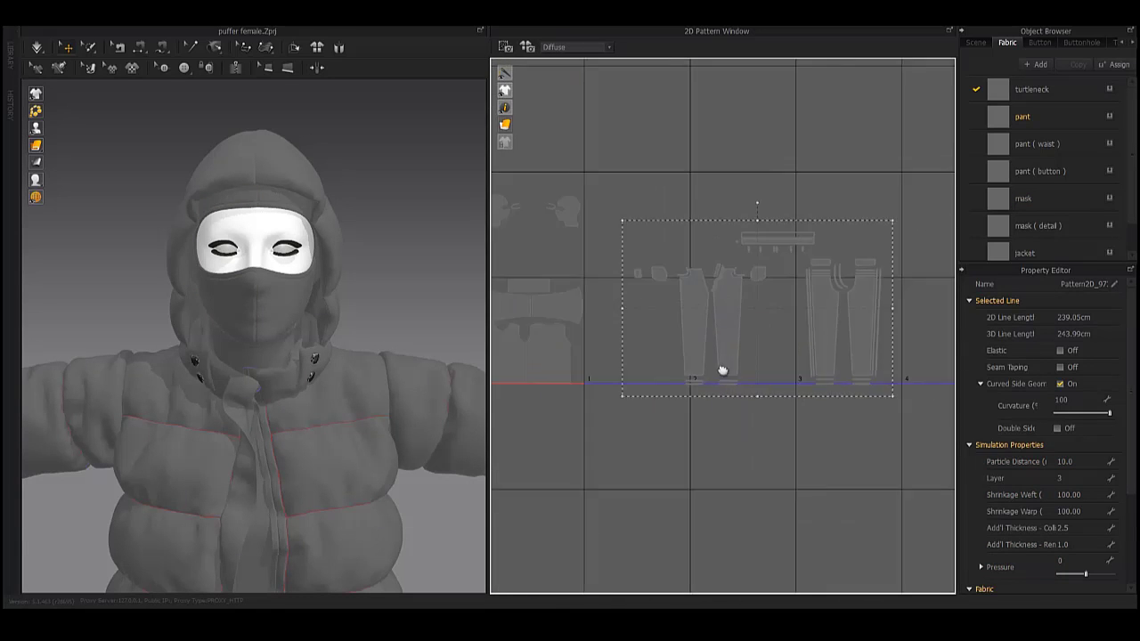
{"action": "left_click", "coordinate": [810, 255]}
{"action": "scroll", "coordinate": [670, 271], "scroll_direction": "up", "scroll_amount": 1}
{"action": "scroll", "coordinate": [670, 271], "scroll_direction": "up", "scroll_amount": 2}
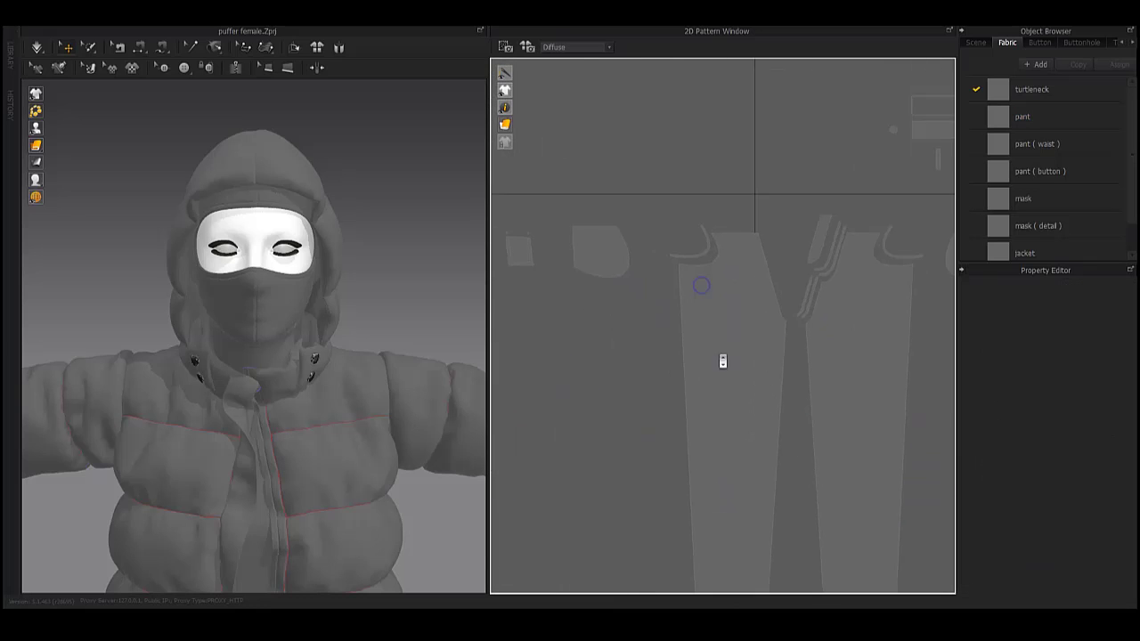
Select a pant waistband strip, then box-select several of the pant pieces.
{"action": "left_click", "coordinate": [580, 250]}
{"action": "scroll", "coordinate": [644, 293], "scroll_direction": "down", "scroll_amount": 1}
{"action": "scroll", "coordinate": [700, 224], "scroll_direction": "up", "scroll_amount": 2}
{"action": "scroll", "coordinate": [699, 225], "scroll_direction": "down", "scroll_amount": 2}
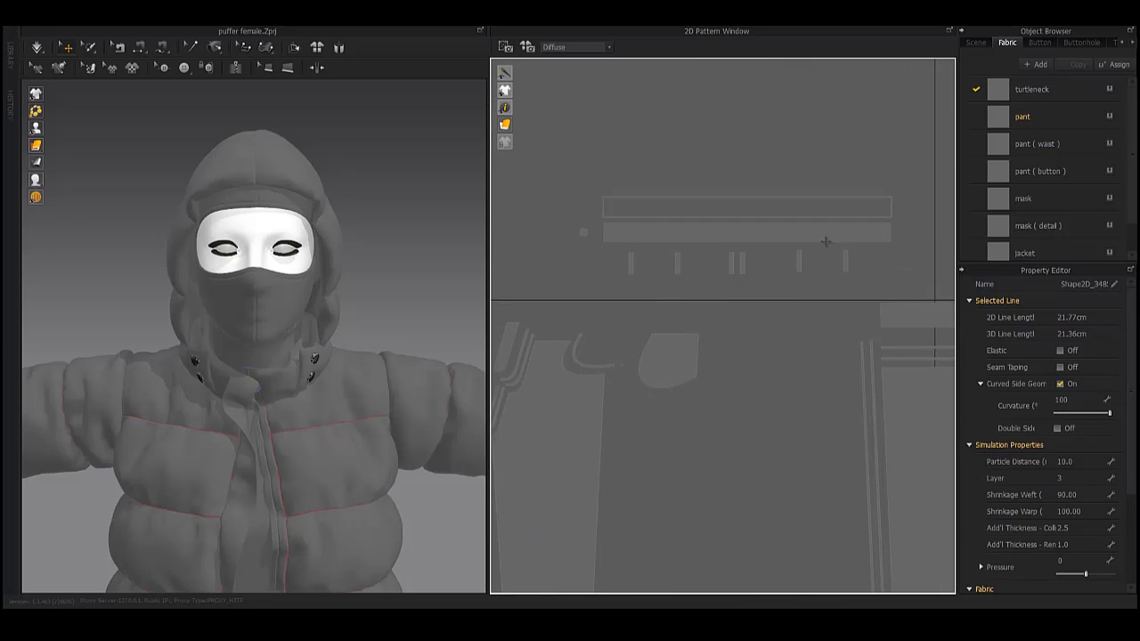
{"action": "left_click_drag", "start_coordinate": [886, 202], "coordinate": [612, 291]}
{"action": "scroll", "coordinate": [702, 217], "scroll_direction": "up", "scroll_amount": 1}
{"action": "scroll", "coordinate": [657, 241], "scroll_direction": "up", "scroll_amount": 2}
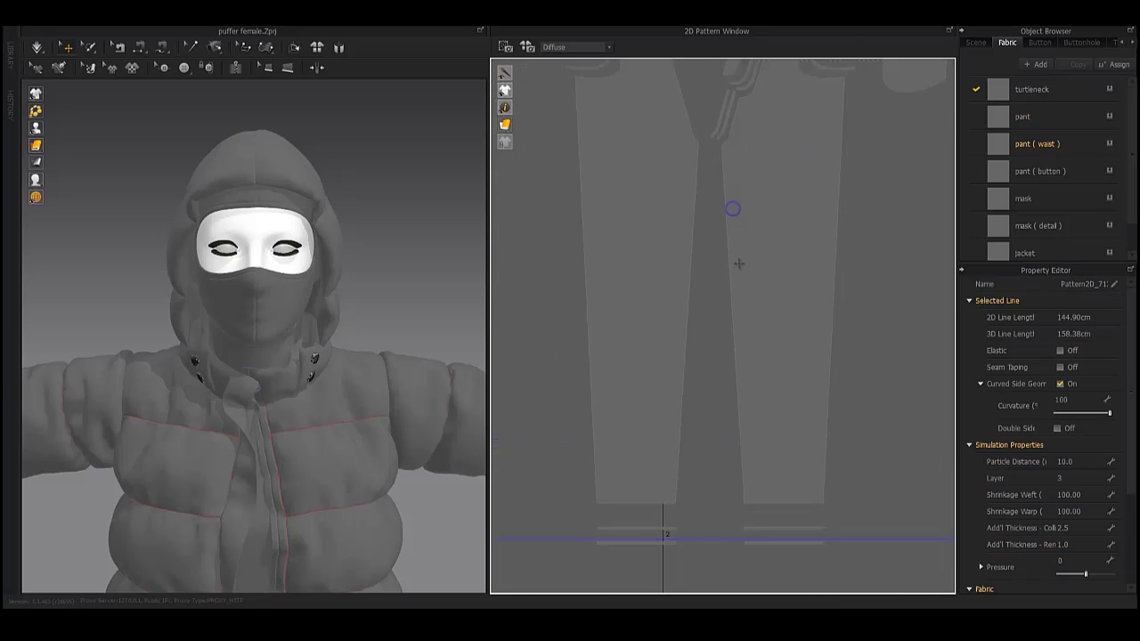
{"action": "scroll", "coordinate": [730, 209], "scroll_direction": "up", "scroll_amount": 2}
{"action": "scroll", "coordinate": [709, 296], "scroll_direction": "up", "scroll_amount": 2}
Select the two small curved pocket pieces and a pant leg piece.
{"action": "left_click", "coordinate": [708, 296]}
{"action": "scroll", "coordinate": [736, 306], "scroll_direction": "down", "scroll_amount": 2}
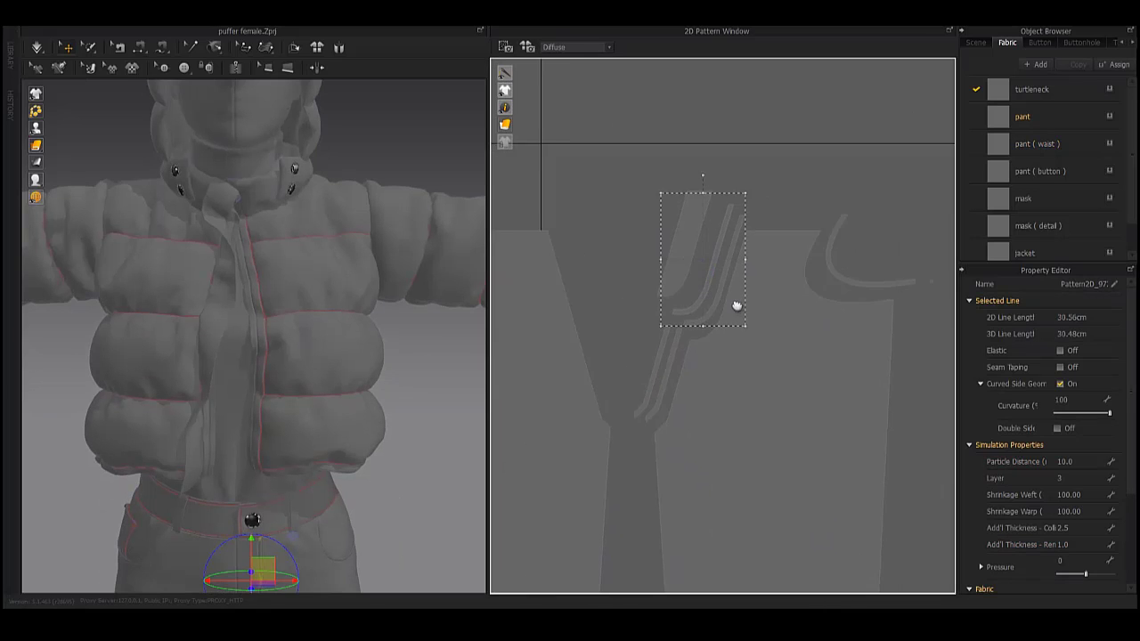
{"action": "scroll", "coordinate": [628, 237], "scroll_direction": "down", "scroll_amount": 2}
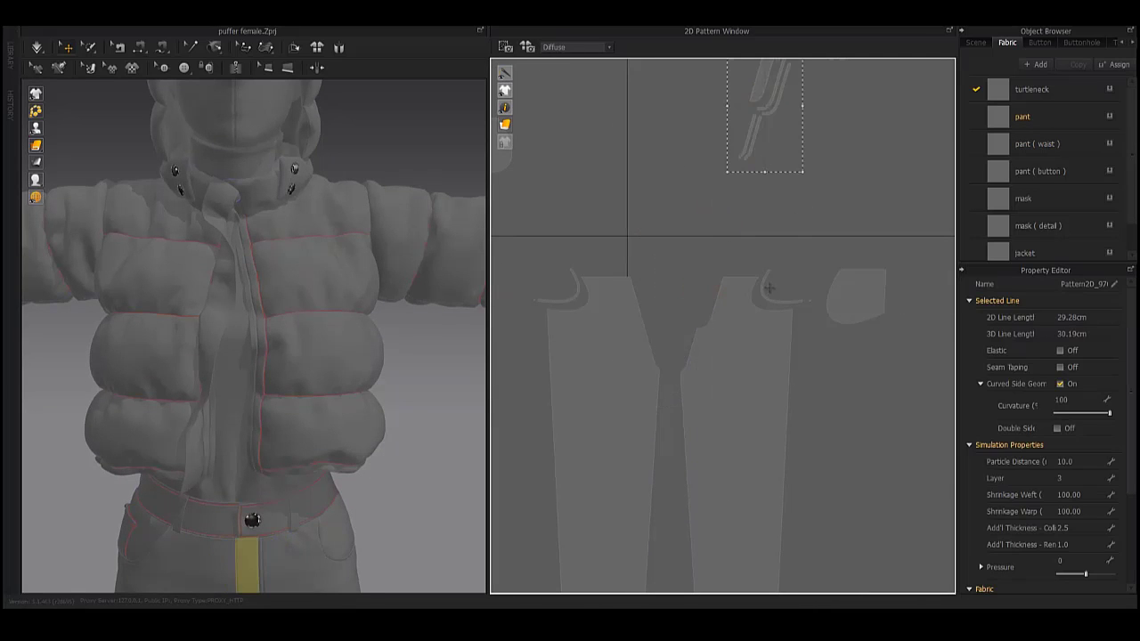
{"action": "left_click", "coordinate": [544, 306]}
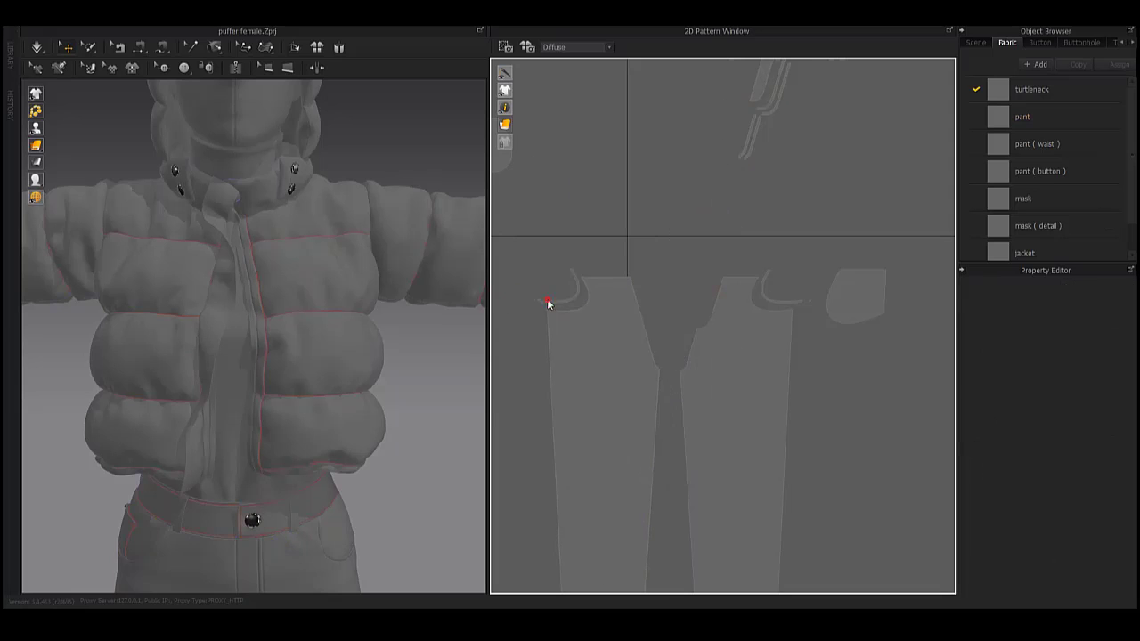
{"action": "left_click", "coordinate": [753, 290]}
{"action": "scroll", "coordinate": [757, 294], "scroll_direction": "down", "scroll_amount": 1}
{"action": "scroll", "coordinate": [757, 316], "scroll_direction": "down", "scroll_amount": 2}
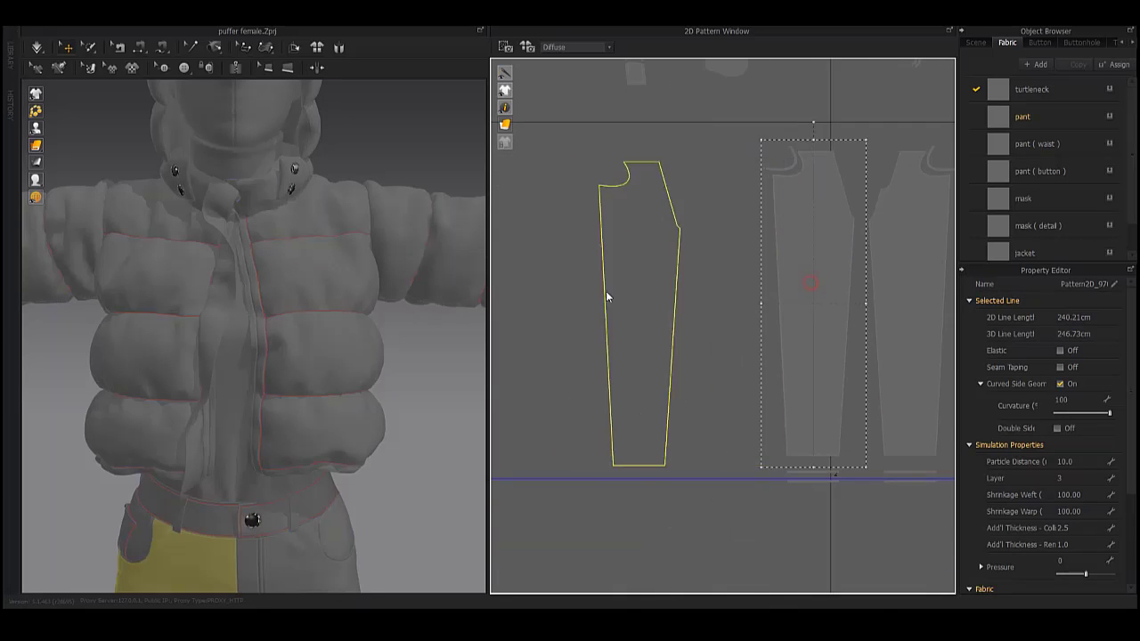
Select the other pant leg piece, then deselect it and rezoom the layout.
{"action": "left_click", "coordinate": [724, 298]}
{"action": "scroll", "coordinate": [724, 298], "scroll_direction": "down", "scroll_amount": 2}
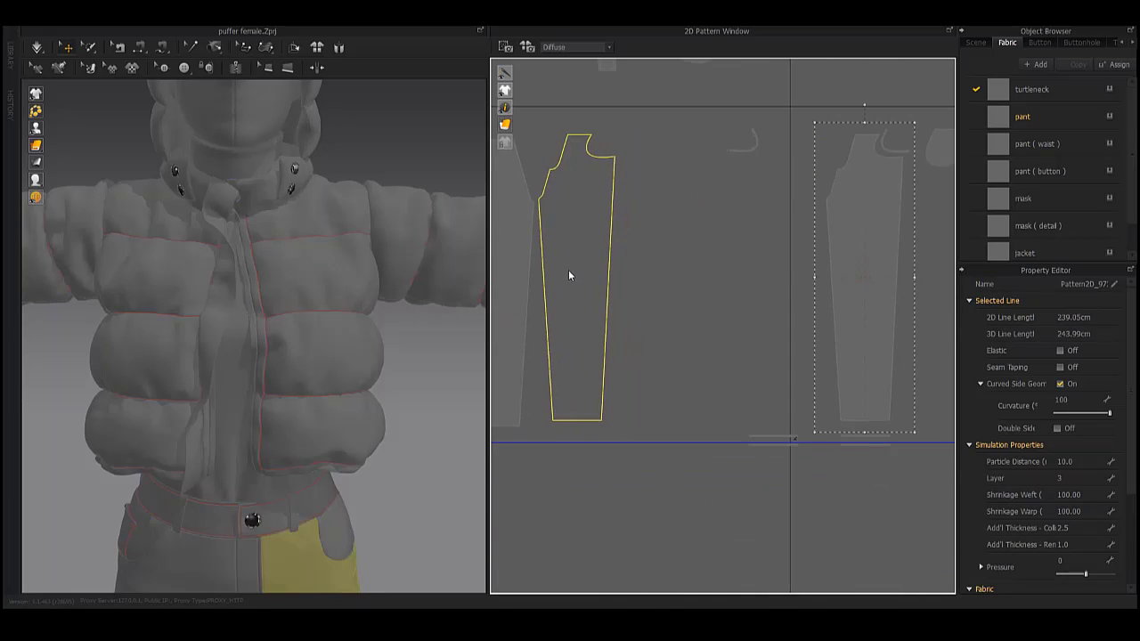
{"action": "scroll", "coordinate": [695, 331], "scroll_direction": "up", "scroll_amount": 2}
{"action": "scroll", "coordinate": [686, 336], "scroll_direction": "up", "scroll_amount": 3}
{"action": "left_click", "coordinate": [673, 349]}
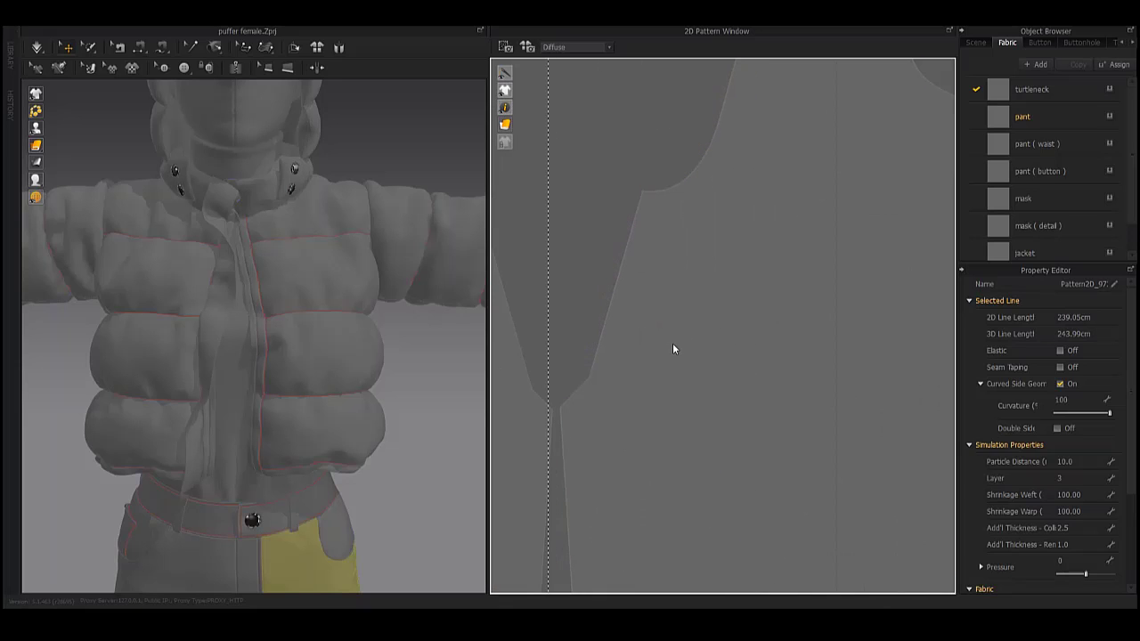
{"action": "scroll", "coordinate": [656, 374], "scroll_direction": "down", "scroll_amount": 2}
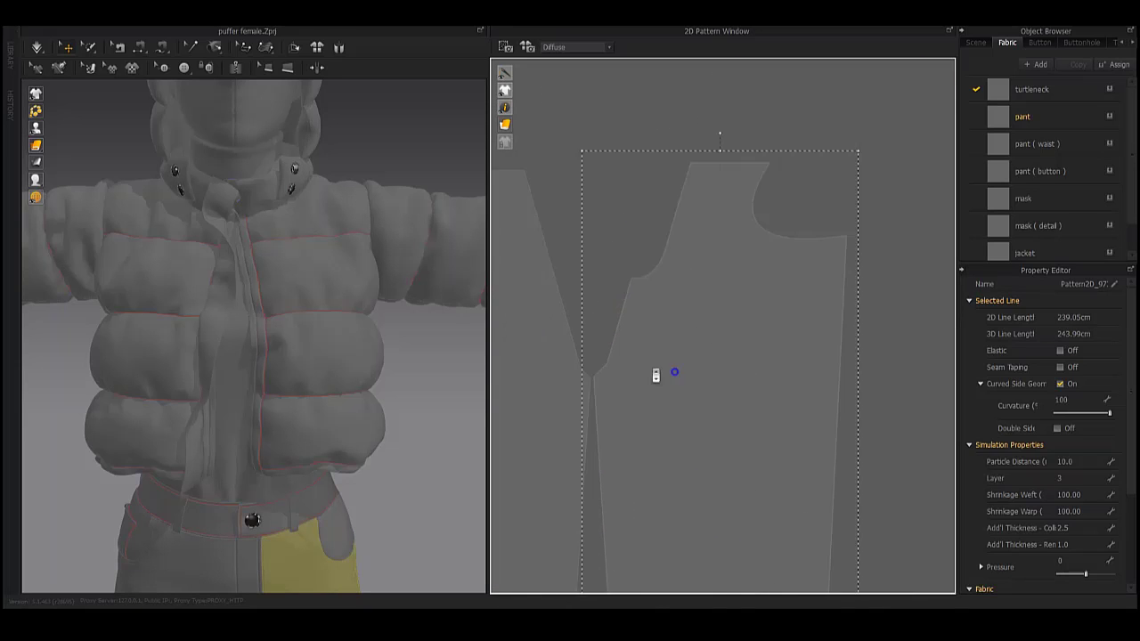
{"action": "scroll", "coordinate": [633, 276], "scroll_direction": "down", "scroll_amount": 2}
{"action": "scroll", "coordinate": [741, 321], "scroll_direction": "up", "scroll_amount": 2}
{"action": "scroll", "coordinate": [808, 367], "scroll_direction": "up", "scroll_amount": 1}
{"action": "scroll", "coordinate": [809, 366], "scroll_direction": "up", "scroll_amount": 2}
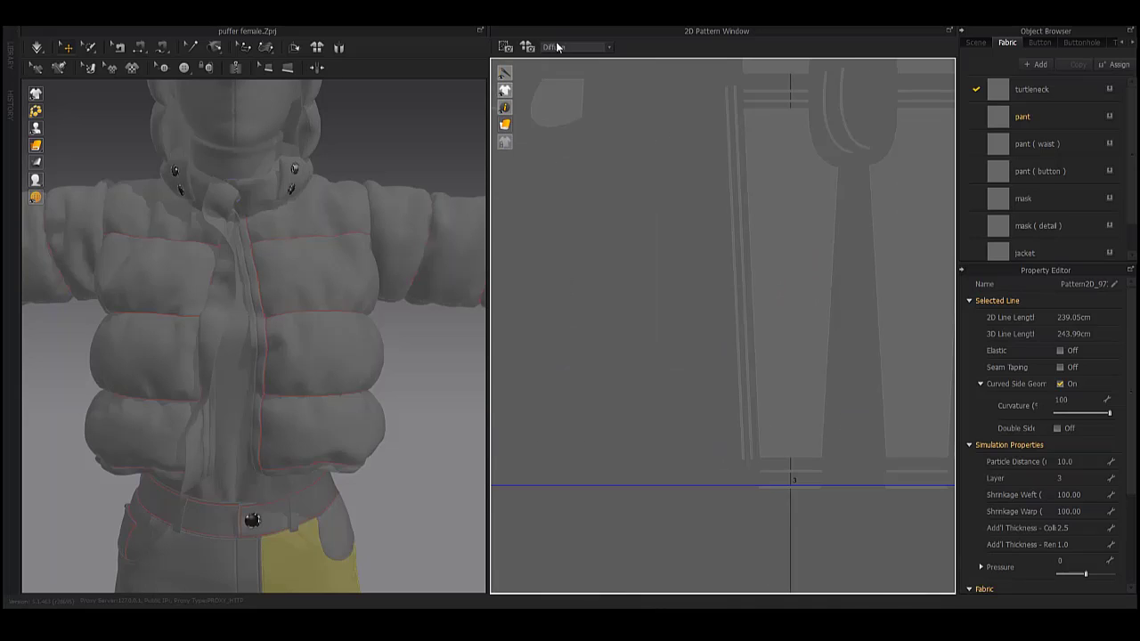
{"action": "scroll", "coordinate": [758, 343], "scroll_direction": "down", "scroll_amount": 1}
{"action": "scroll", "coordinate": [784, 334], "scroll_direction": "down", "scroll_amount": 2}
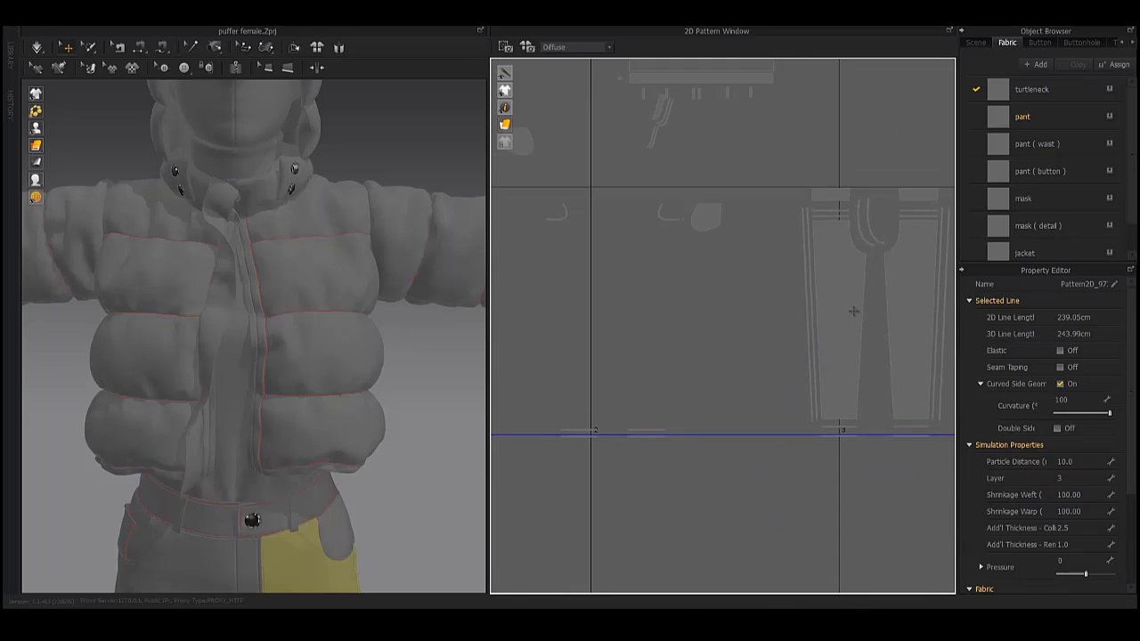
{"action": "scroll", "coordinate": [815, 322], "scroll_direction": "down", "scroll_amount": 1}
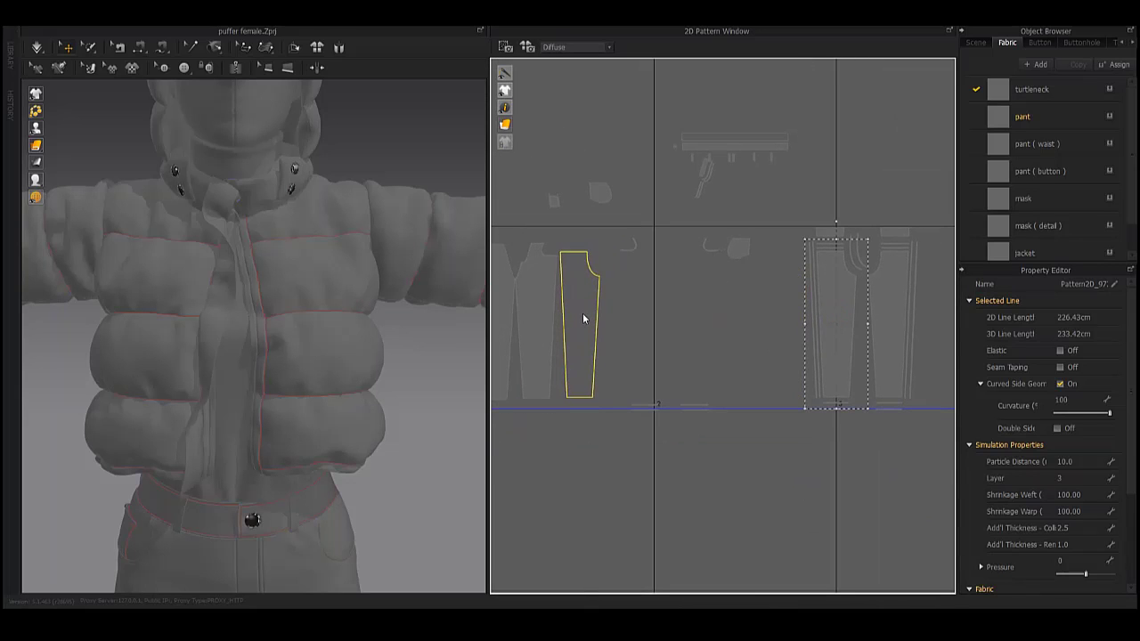
Nudge a pant leg piece rightward, then undo the move after trying redo.
{"action": "mouse_move", "coordinate": [582, 313]}
{"action": "left_mouse_down"}
{"action": "mouse_move", "coordinate": [710, 278]}
{"action": "mouse_move", "coordinate": [621, 301]}
{"action": "left_mouse_up"}
{"action": "key", "text": "ctrl+z"}
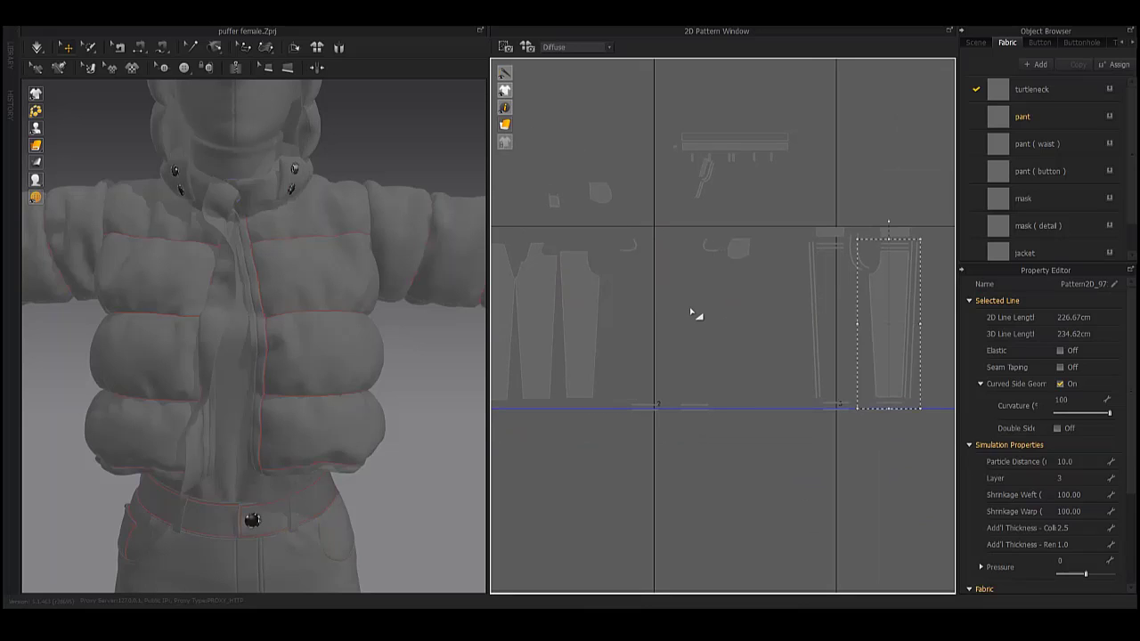
{"action": "key", "text": "ctrl+z"}
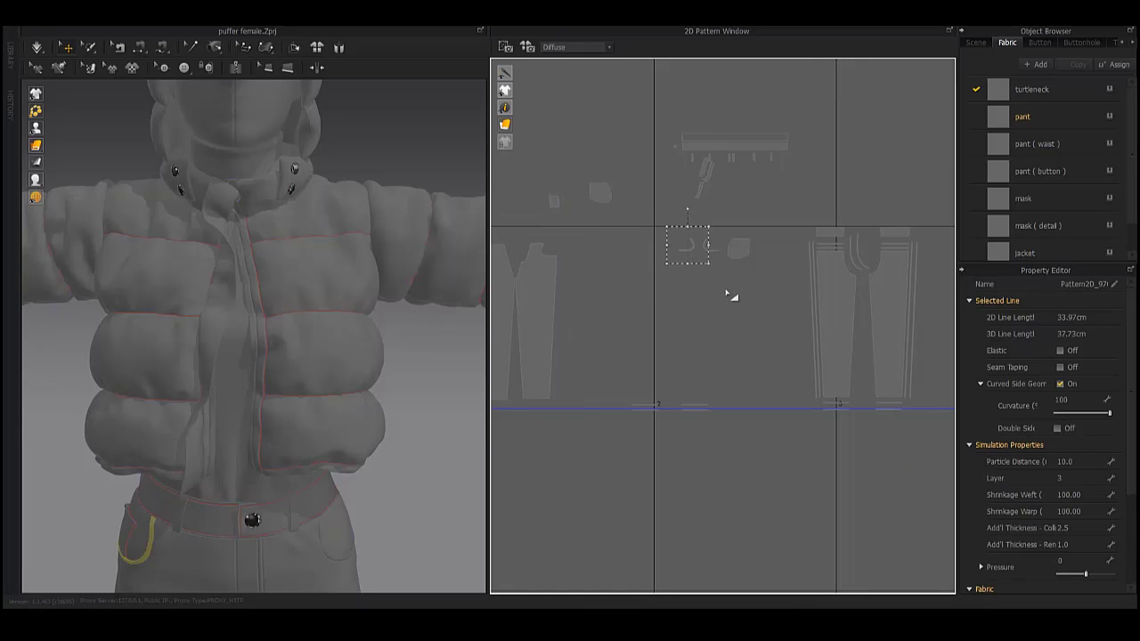
{"action": "key", "text": "ctrl+y"}
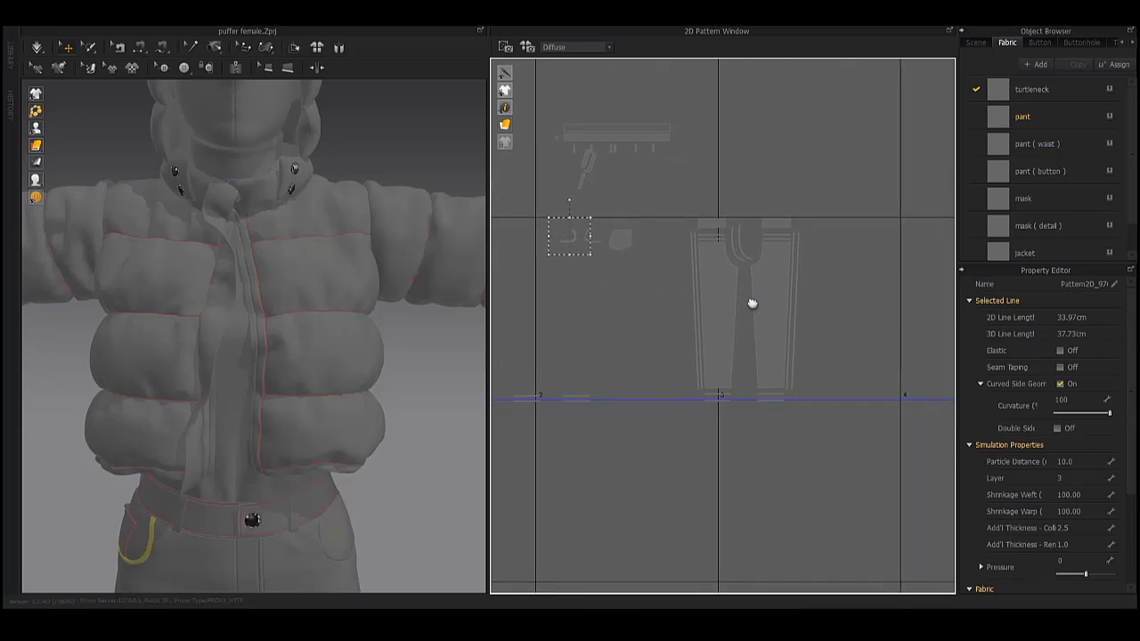
{"action": "key", "text": "ctrl+y"}
{"action": "key", "text": "ctrl+z"}
{"action": "key", "text": "ctrl+z"}
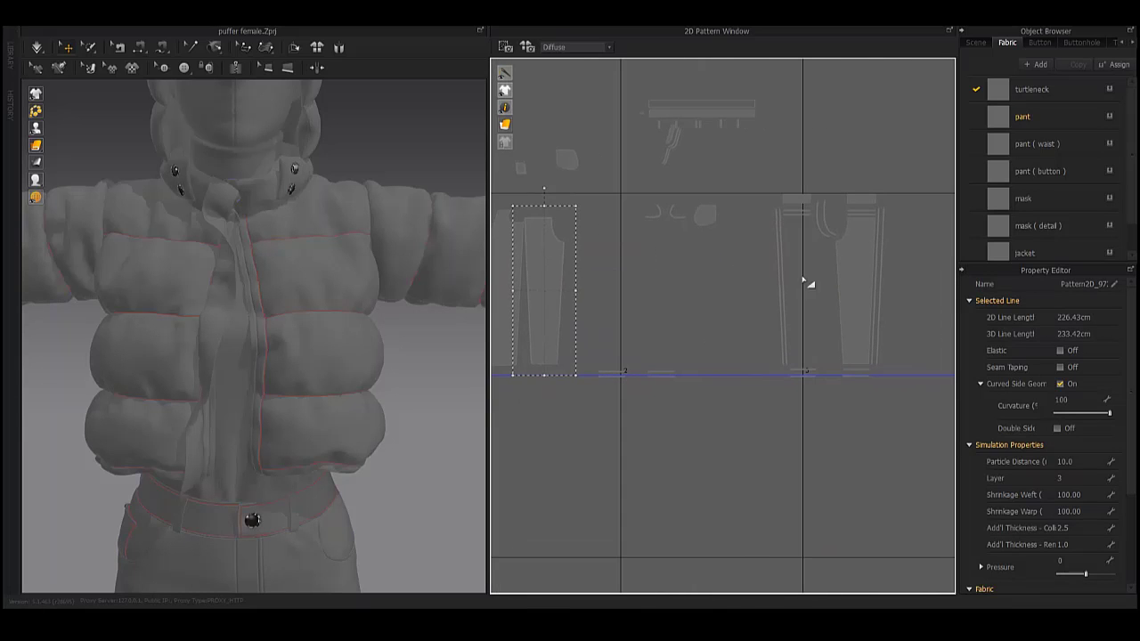
Zoom and pan the pattern view over the pant waistband strips.
{"action": "scroll", "coordinate": [695, 351], "scroll_direction": "up", "scroll_amount": 3}
{"action": "scroll", "coordinate": [695, 351], "scroll_direction": "up", "scroll_amount": 5}
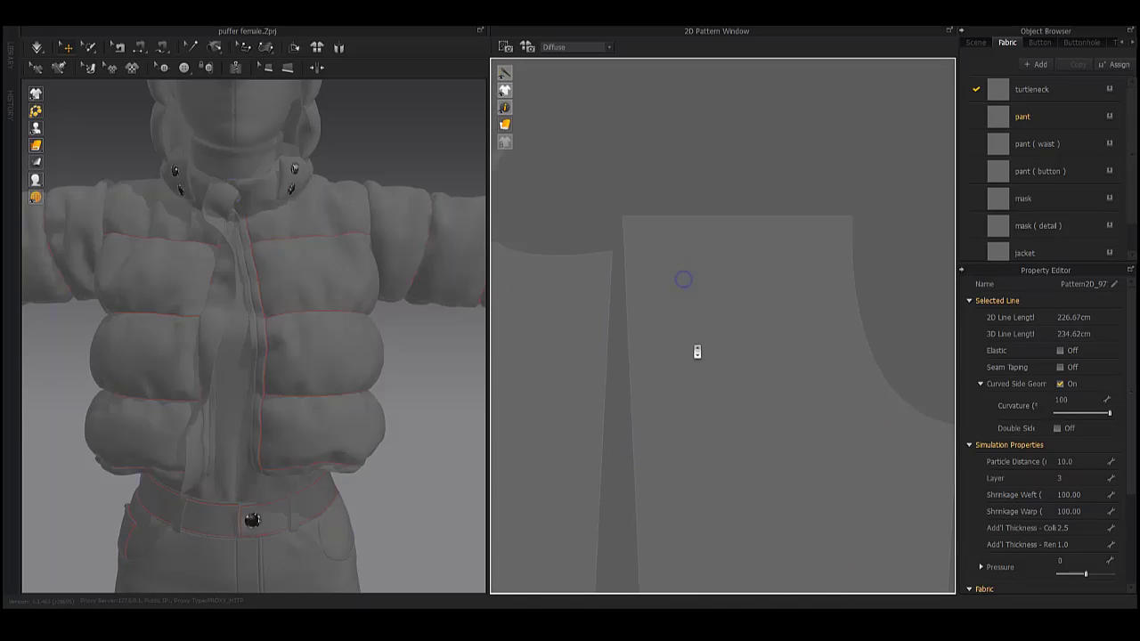
{"action": "scroll", "coordinate": [719, 316], "scroll_direction": "down", "scroll_amount": 2}
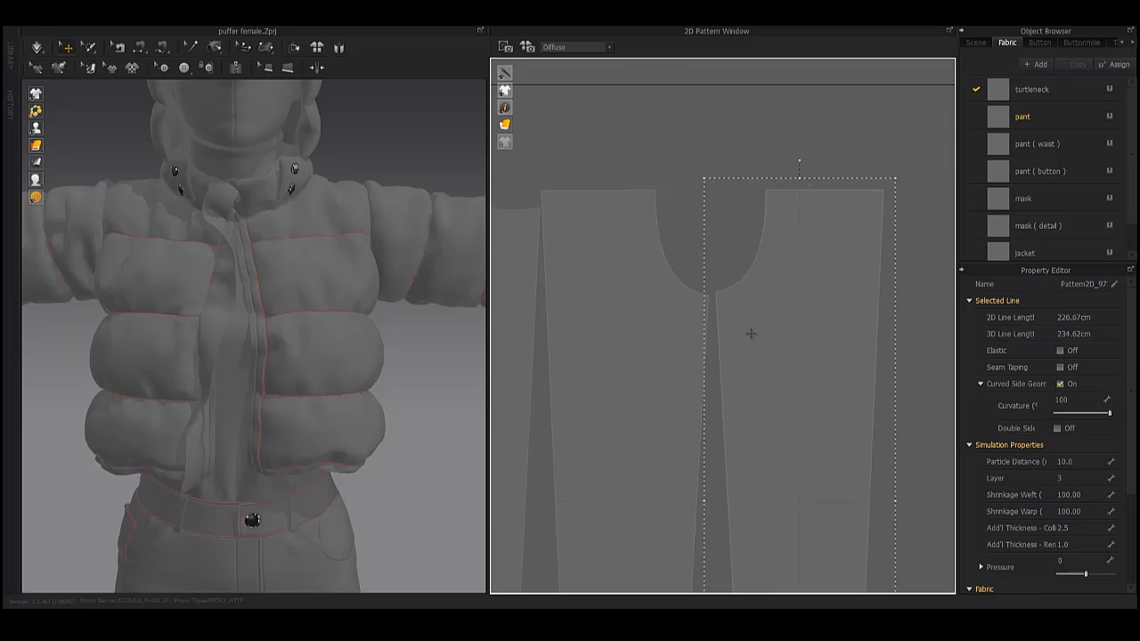
{"action": "scroll", "coordinate": [751, 333], "scroll_direction": "down", "scroll_amount": 3}
{"action": "right_click_drag", "start_coordinate": [751, 333], "coordinate": [781, 333]}
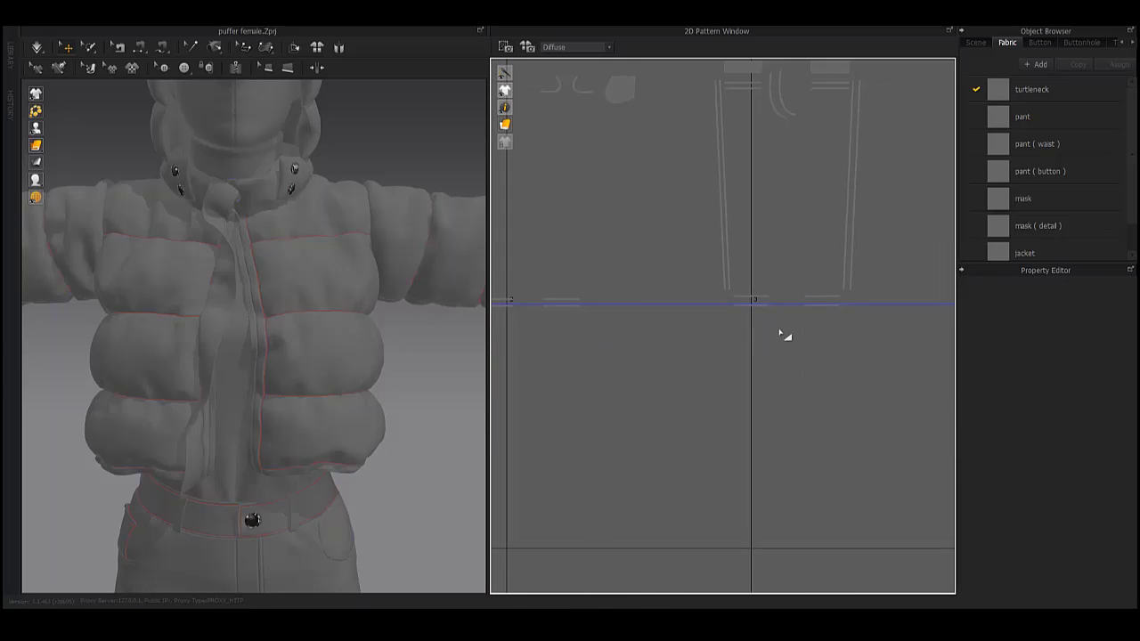
{"action": "scroll", "coordinate": [900, 330], "scroll_direction": "up", "scroll_amount": 2}
{"action": "scroll", "coordinate": [687, 288], "scroll_direction": "up", "scroll_amount": 2}
{"action": "scroll", "coordinate": [741, 304], "scroll_direction": "up", "scroll_amount": 2}
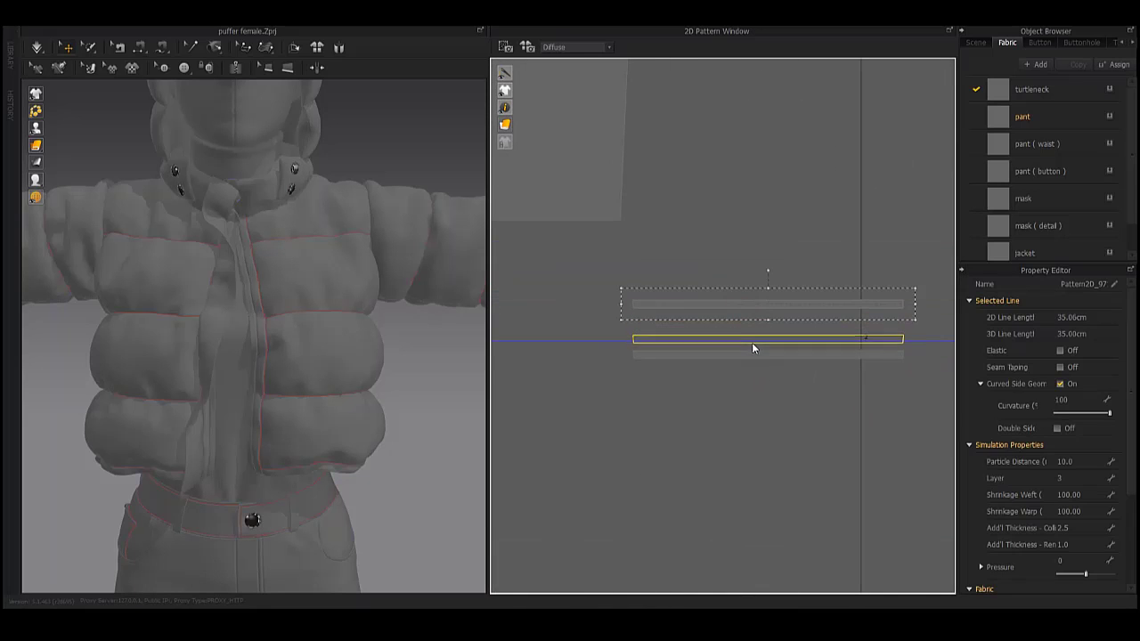
{"action": "right_click_drag", "start_coordinate": [753, 348], "coordinate": [747, 285]}
Deselect, then reselect both waistband strip pieces.
{"action": "left_click", "coordinate": [697, 276]}
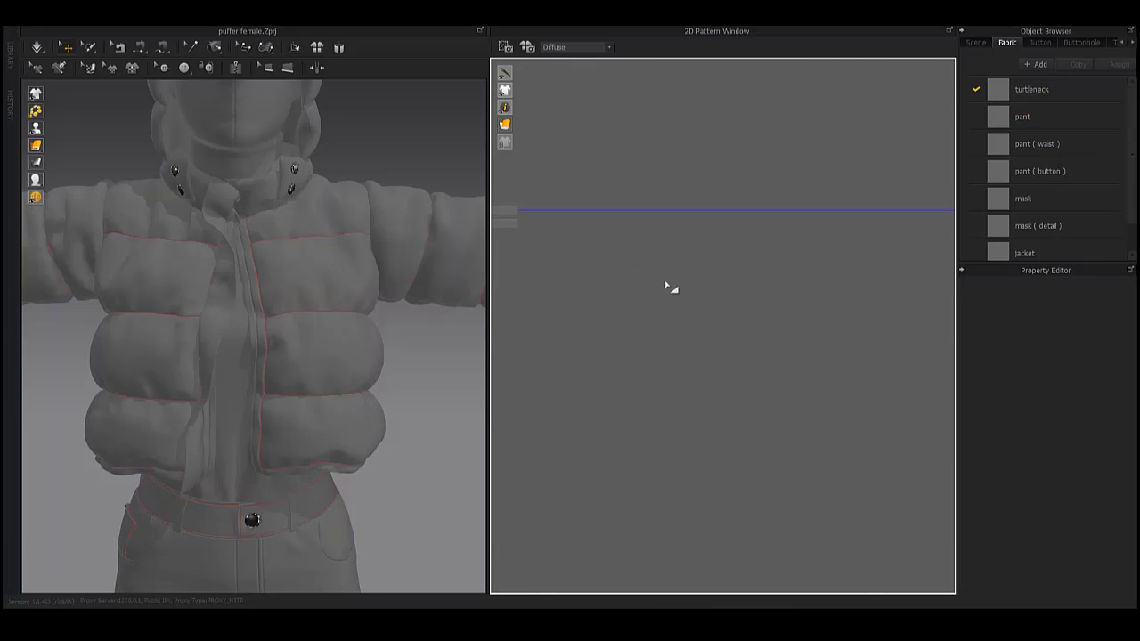
{"action": "scroll", "coordinate": [670, 288], "scroll_direction": "down", "scroll_amount": 3}
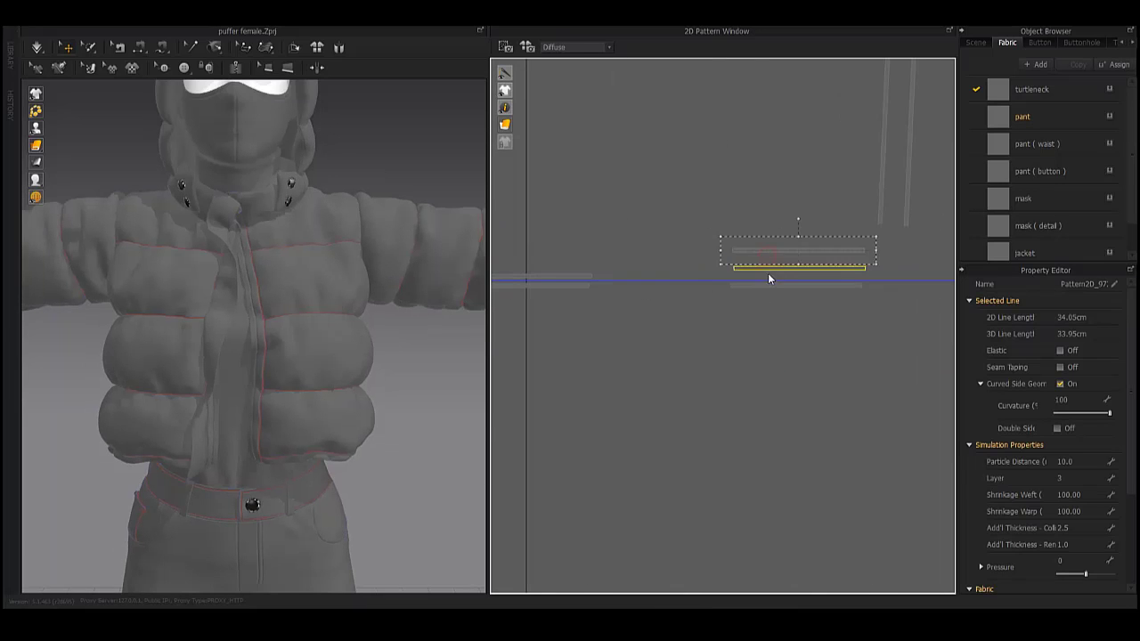
{"action": "scroll", "coordinate": [827, 329], "scroll_direction": "down", "scroll_amount": 3}
{"action": "left_click", "coordinate": [695, 304]}
{"action": "scroll", "coordinate": [696, 304], "scroll_direction": "up", "scroll_amount": 2}
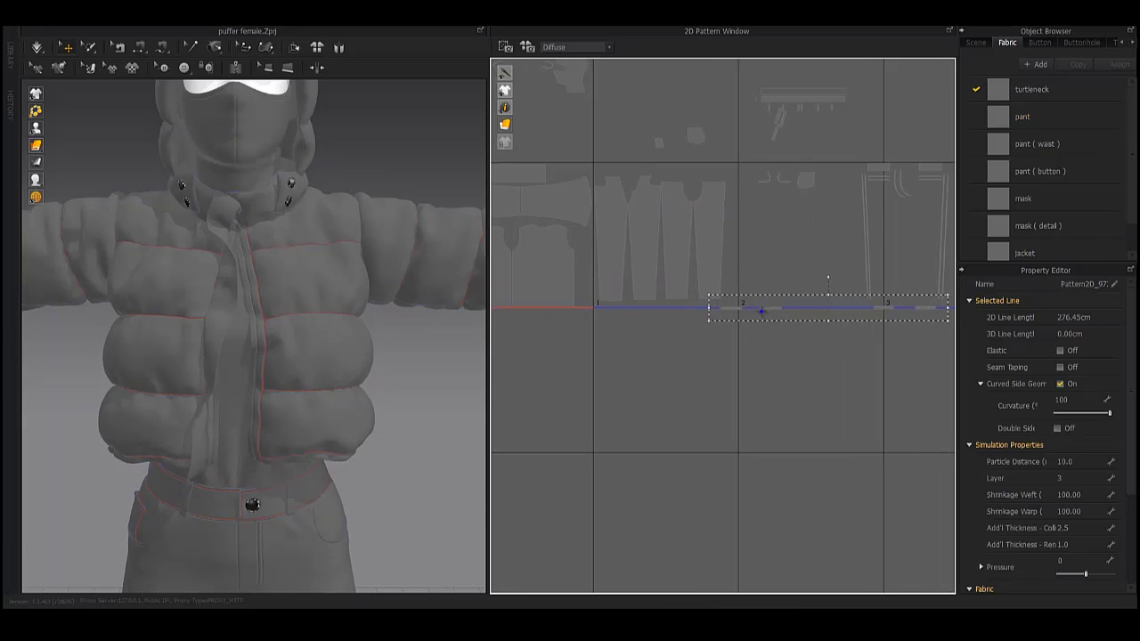
{"action": "scroll", "coordinate": [606, 288], "scroll_direction": "up", "scroll_amount": 2}
{"action": "scroll", "coordinate": [709, 291], "scroll_direction": "up", "scroll_amount": 2}
{"action": "scroll", "coordinate": [679, 301], "scroll_direction": "up", "scroll_amount": 2}
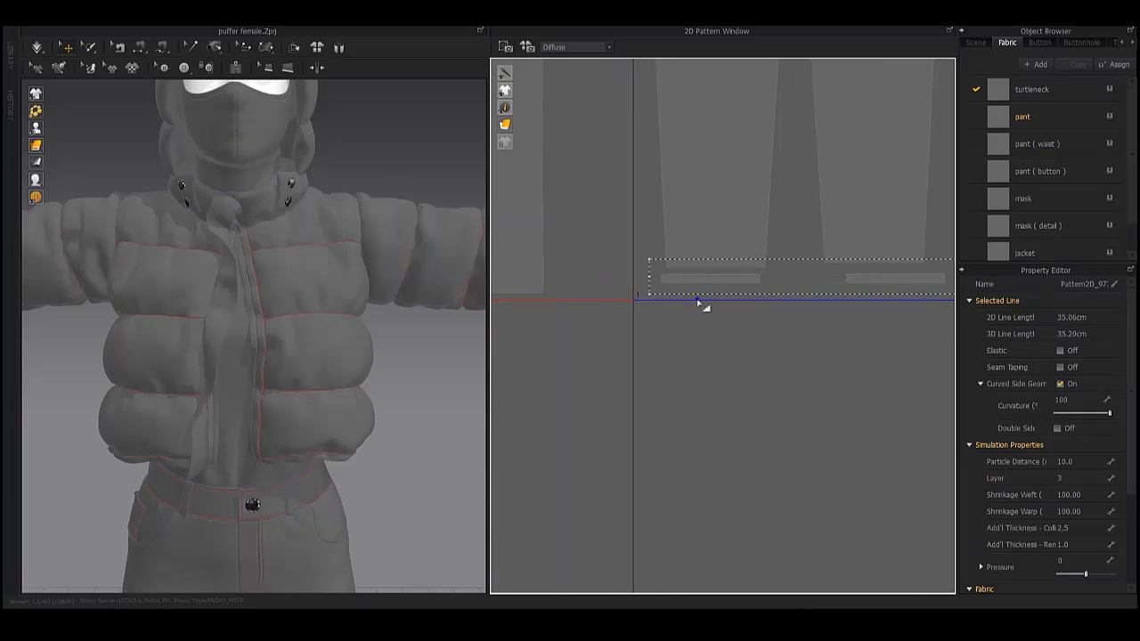
{"action": "scroll", "coordinate": [703, 308], "scroll_direction": "up", "scroll_amount": 2}
{"action": "scroll", "coordinate": [715, 301], "scroll_direction": "up", "scroll_amount": 2}
{"action": "scroll", "coordinate": [575, 301], "scroll_direction": "up", "scroll_amount": 2}
{"action": "left_click", "coordinate": [634, 305]}
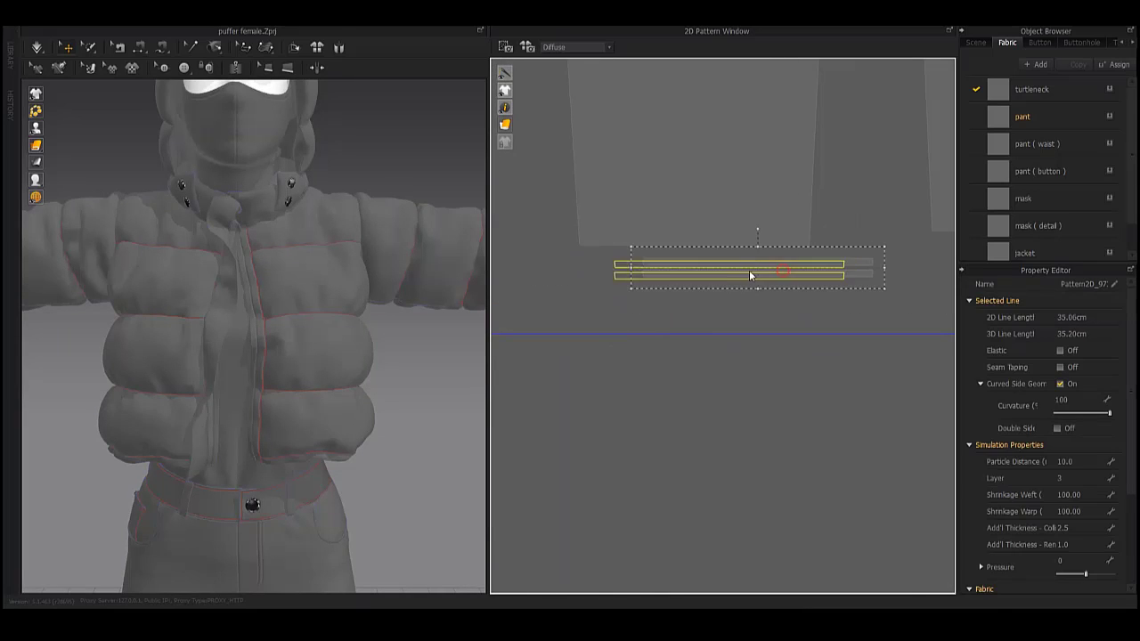
Zoom across the layout, briefly selecting then deselecting a pant leg piece.
{"action": "scroll", "coordinate": [624, 293], "scroll_direction": "down", "scroll_amount": 2}
{"action": "scroll", "coordinate": [666, 293], "scroll_direction": "down", "scroll_amount": 2}
{"action": "scroll", "coordinate": [786, 326], "scroll_direction": "down", "scroll_amount": 2}
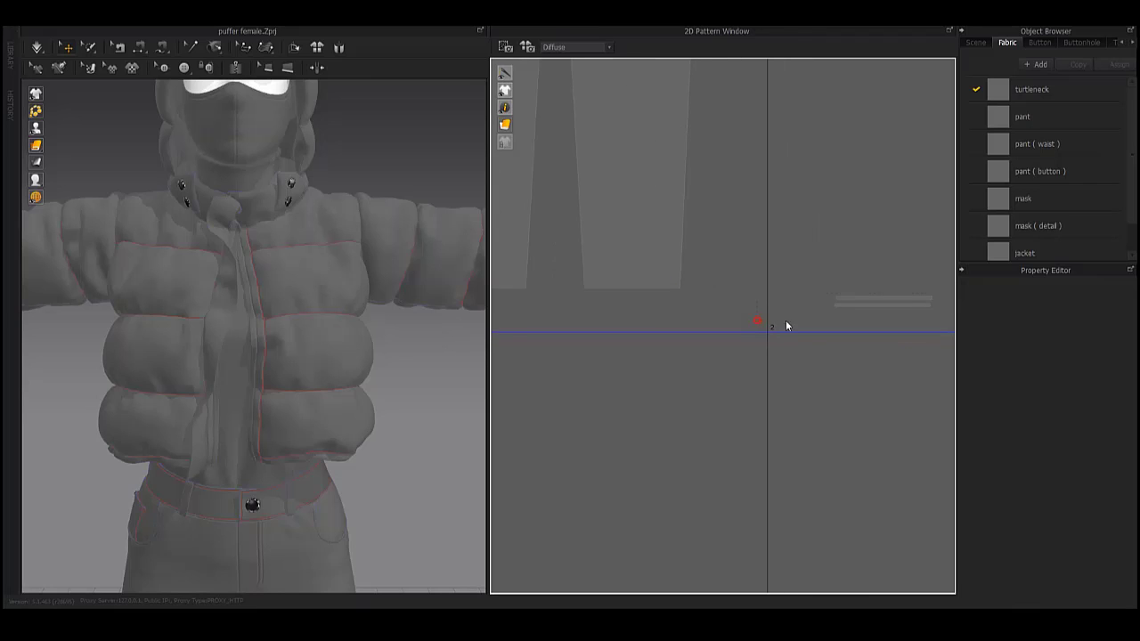
{"action": "scroll", "coordinate": [726, 323], "scroll_direction": "down", "scroll_amount": 2}
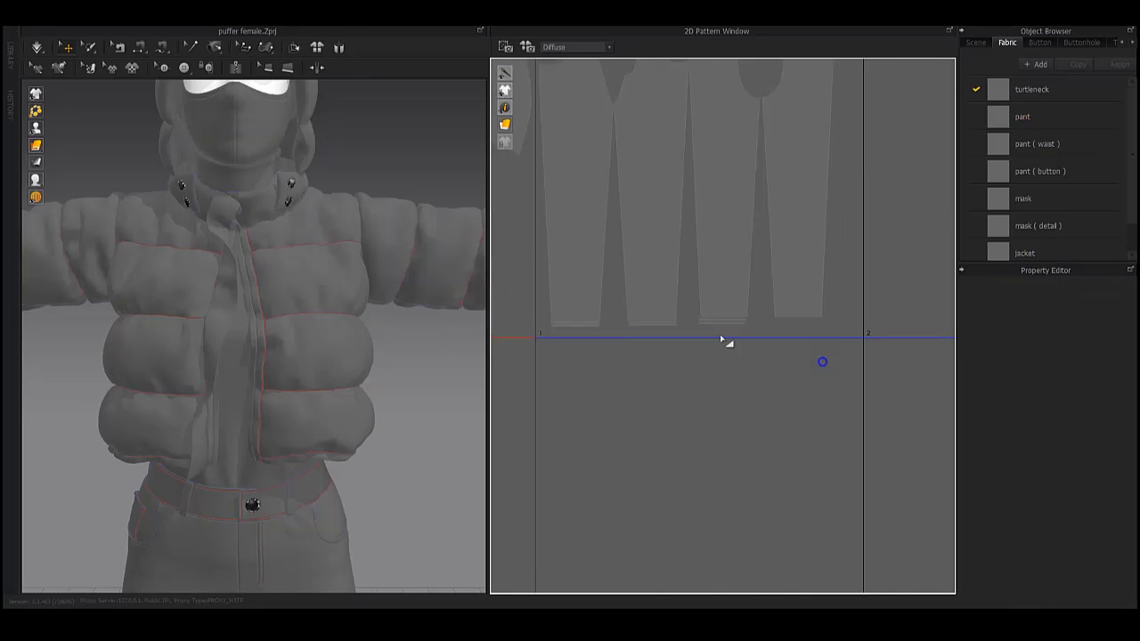
{"action": "scroll", "coordinate": [725, 338], "scroll_direction": "down", "scroll_amount": 2}
{"action": "scroll", "coordinate": [771, 322], "scroll_direction": "up", "scroll_amount": 3}
{"action": "scroll", "coordinate": [762, 363], "scroll_direction": "up", "scroll_amount": 2}
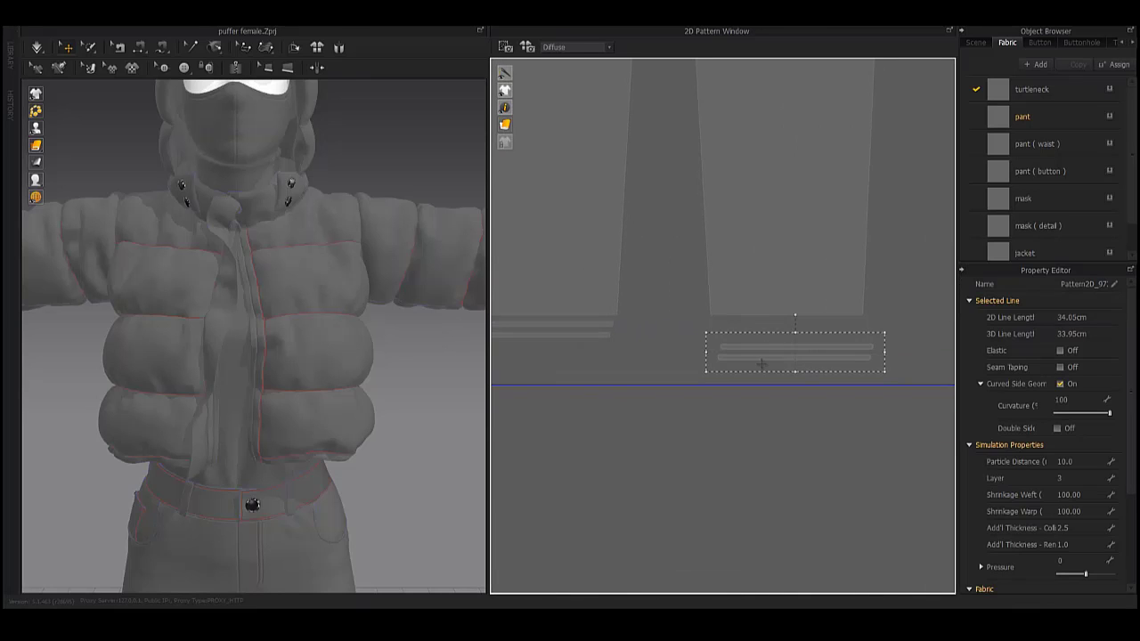
{"action": "scroll", "coordinate": [731, 365], "scroll_direction": "down", "scroll_amount": 2}
{"action": "scroll", "coordinate": [766, 387], "scroll_direction": "down", "scroll_amount": 2}
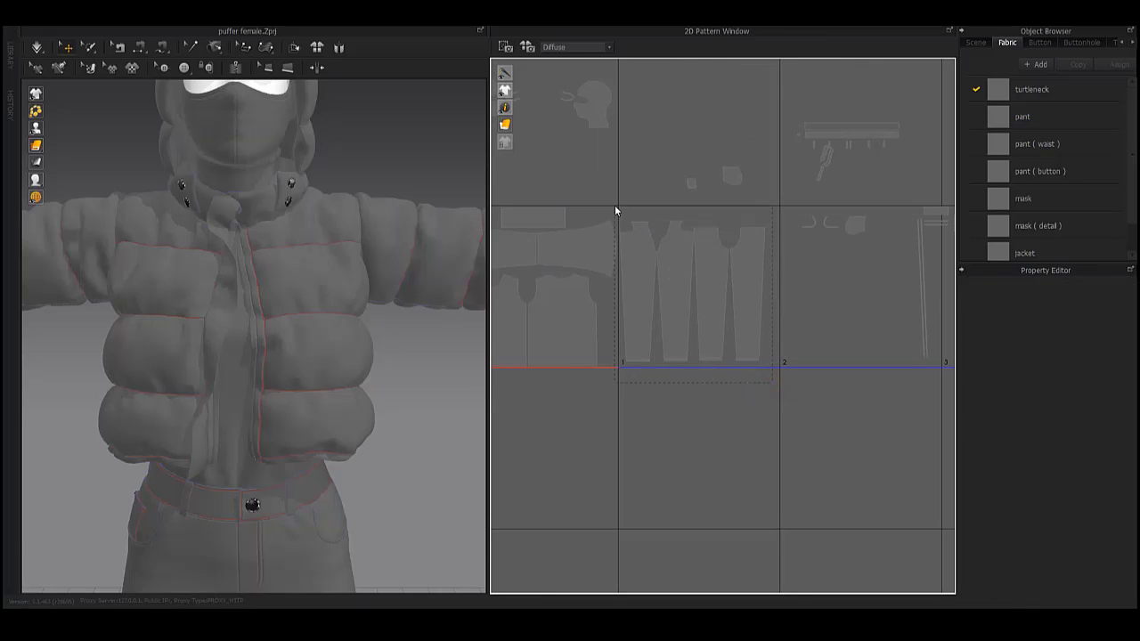
{"action": "scroll", "coordinate": [615, 210], "scroll_direction": "up", "scroll_amount": 4}
{"action": "left_click", "coordinate": [779, 285]}
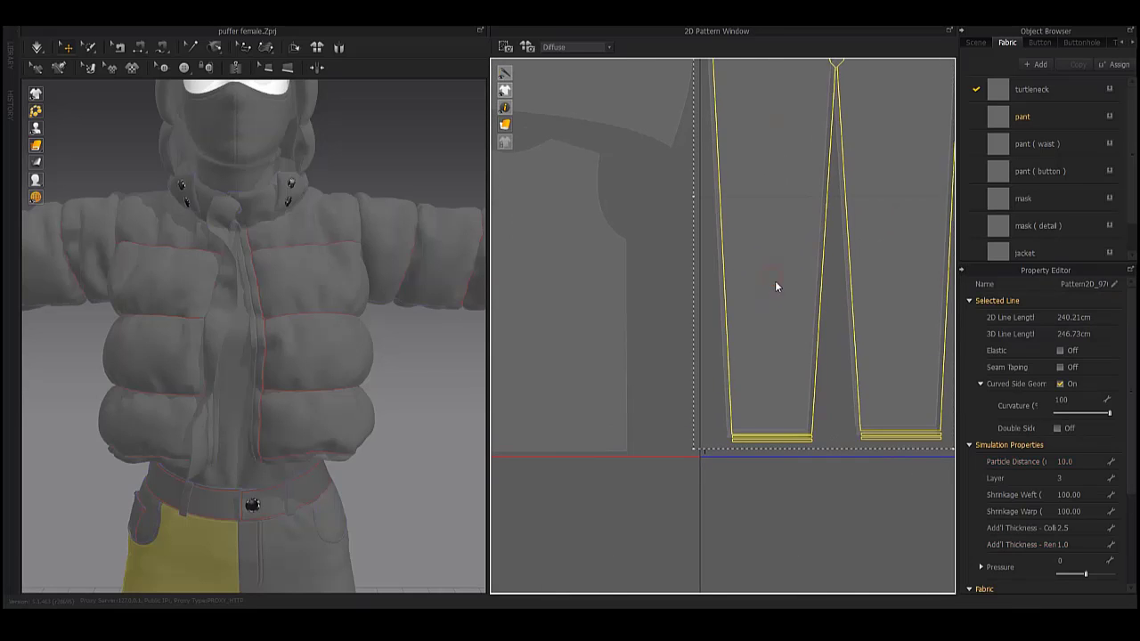
{"action": "left_click", "coordinate": [793, 451]}
Zoom in and out to inspect the pant pieces packed in the UV tiles.
{"action": "scroll", "coordinate": [713, 392], "scroll_direction": "down", "scroll_amount": 2}
{"action": "scroll", "coordinate": [704, 374], "scroll_direction": "down", "scroll_amount": 1}
{"action": "scroll", "coordinate": [731, 383], "scroll_direction": "down", "scroll_amount": 1}
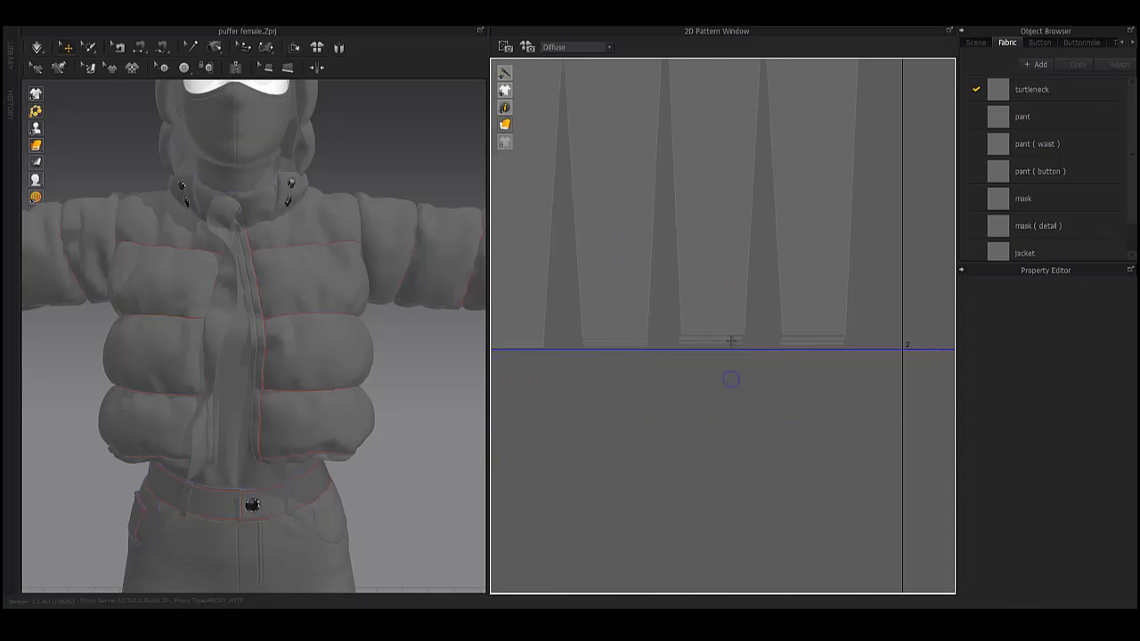
{"action": "scroll", "coordinate": [758, 315], "scroll_direction": "up", "scroll_amount": 2}
{"action": "scroll", "coordinate": [723, 298], "scroll_direction": "up", "scroll_amount": 2}
{"action": "scroll", "coordinate": [833, 475], "scroll_direction": "up", "scroll_amount": 2}
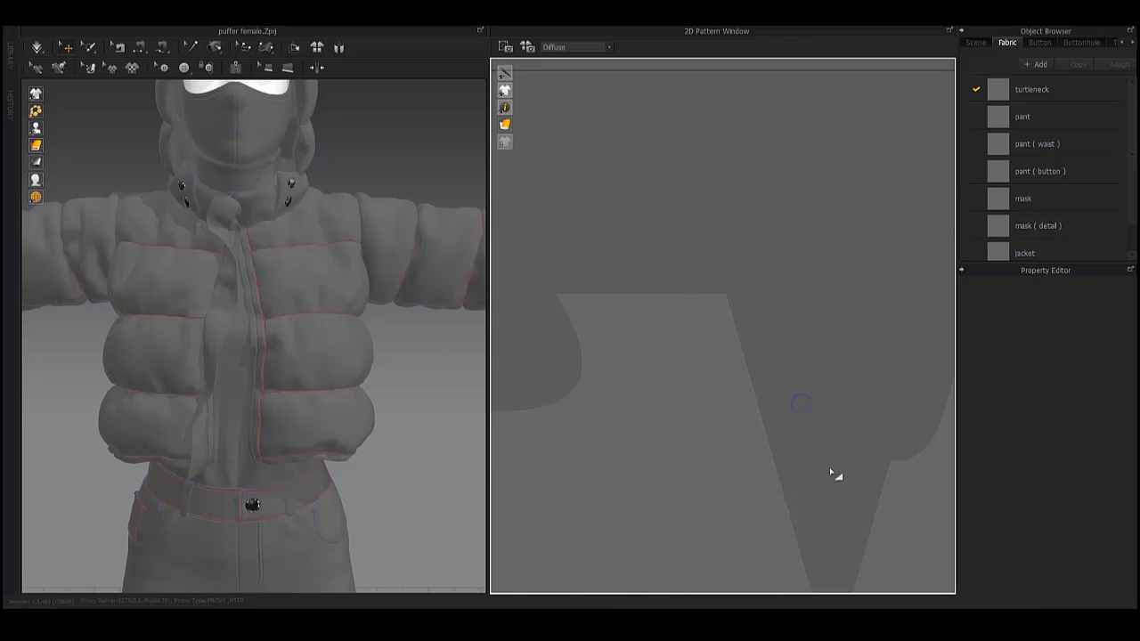
{"action": "scroll", "coordinate": [789, 344], "scroll_direction": "down", "scroll_amount": 2}
{"action": "scroll", "coordinate": [565, 318], "scroll_direction": "down", "scroll_amount": 2}
{"action": "scroll", "coordinate": [565, 318], "scroll_direction": "down", "scroll_amount": 2}
{"action": "scroll", "coordinate": [763, 275], "scroll_direction": "up", "scroll_amount": 4}
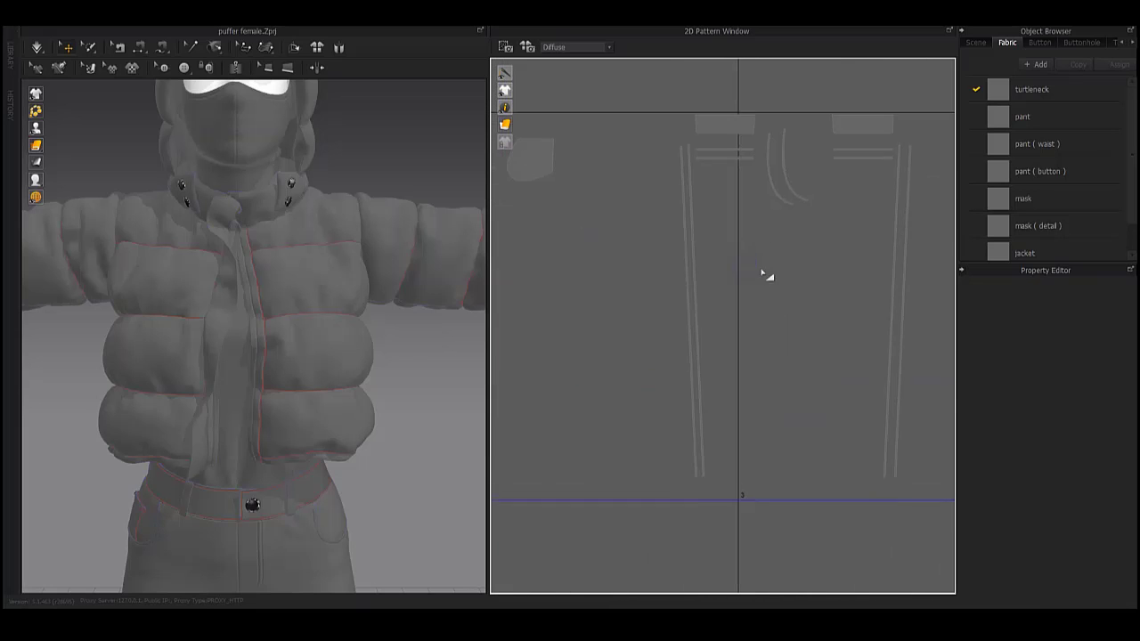
{"action": "scroll", "coordinate": [748, 312], "scroll_direction": "down", "scroll_amount": 1}
{"action": "scroll", "coordinate": [717, 356], "scroll_direction": "down", "scroll_amount": 1}
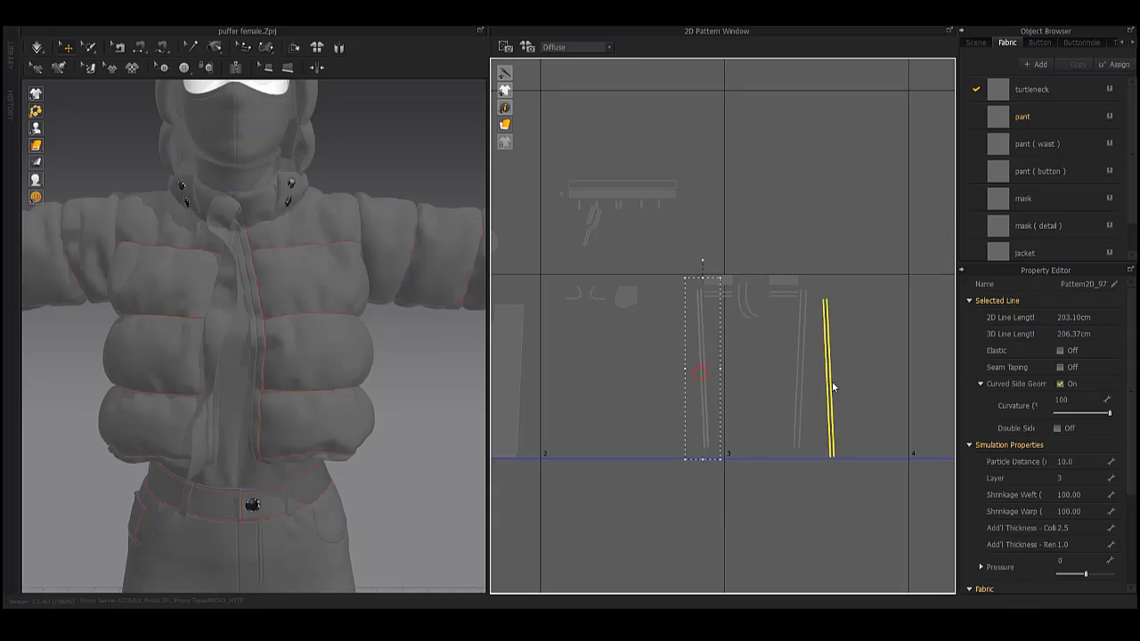
{"action": "scroll", "coordinate": [721, 267], "scroll_direction": "up", "scroll_amount": 2}
{"action": "scroll", "coordinate": [664, 196], "scroll_direction": "up", "scroll_amount": 2}
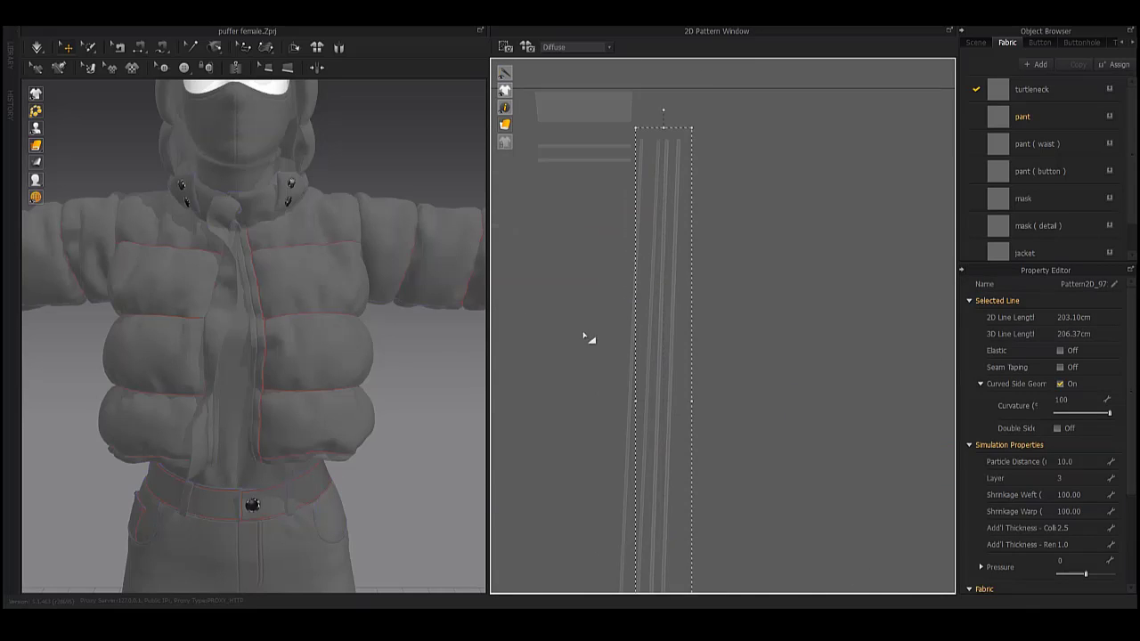
{"action": "scroll", "coordinate": [615, 294], "scroll_direction": "up", "scroll_amount": 2}
{"action": "left_click", "coordinate": [631, 263]}
{"action": "scroll", "coordinate": [645, 256], "scroll_direction": "down", "scroll_amount": 3}
{"action": "scroll", "coordinate": [679, 238], "scroll_direction": "up", "scroll_amount": 1}
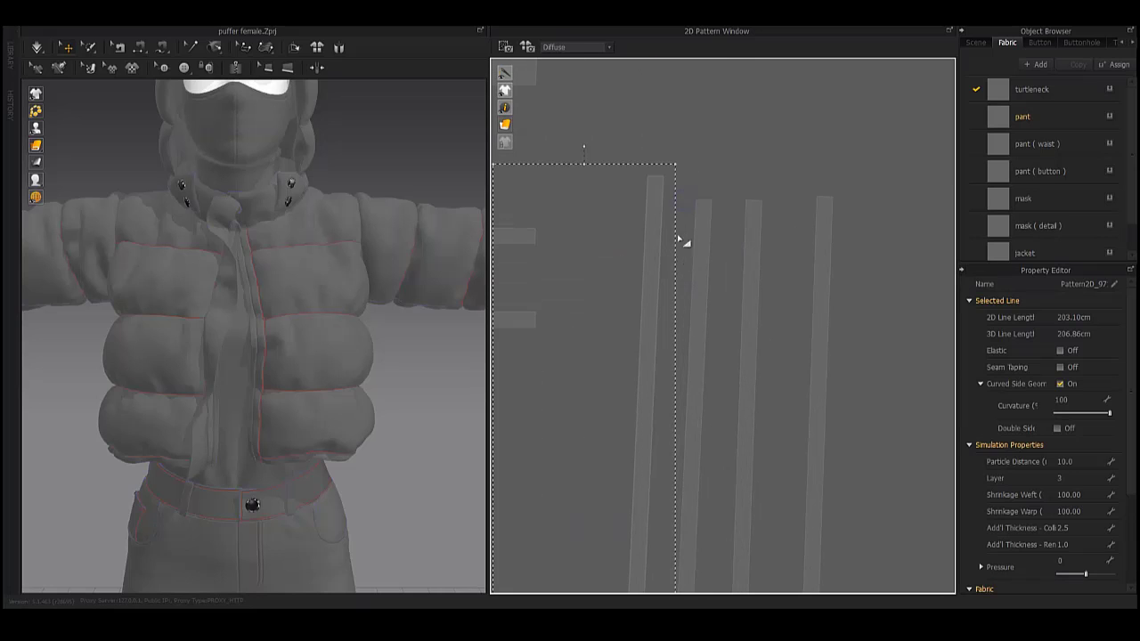
{"action": "scroll", "coordinate": [704, 303], "scroll_direction": "up", "scroll_amount": 2}
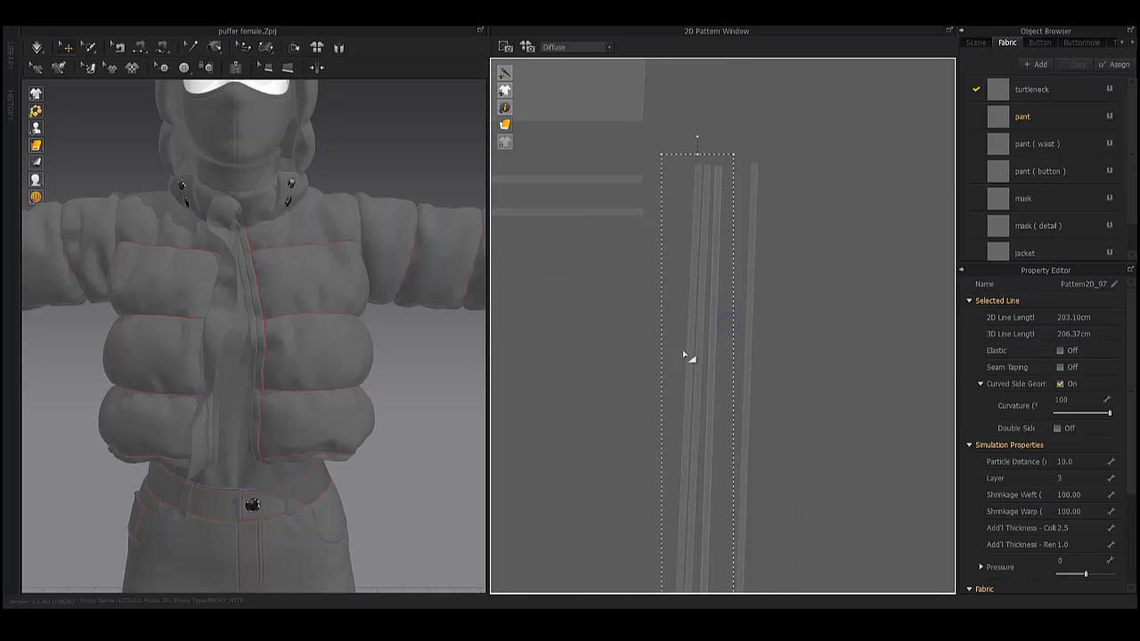
{"action": "scroll", "coordinate": [722, 254], "scroll_direction": "up", "scroll_amount": 2}
{"action": "left_click", "coordinate": [797, 198]}
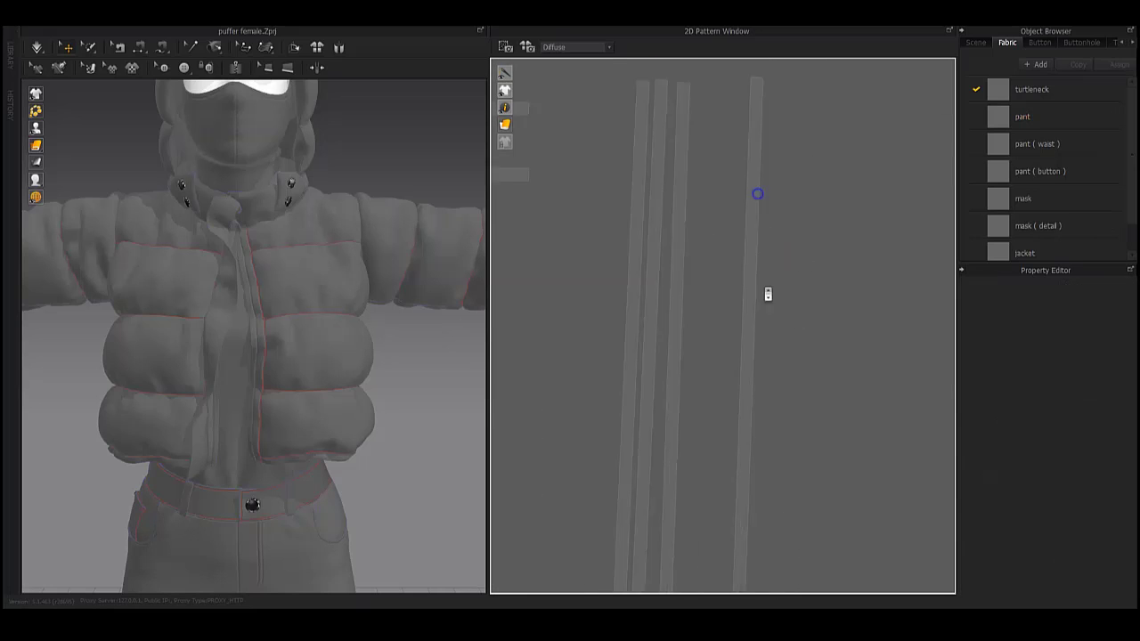
{"action": "scroll", "coordinate": [760, 247], "scroll_direction": "up", "scroll_amount": 2}
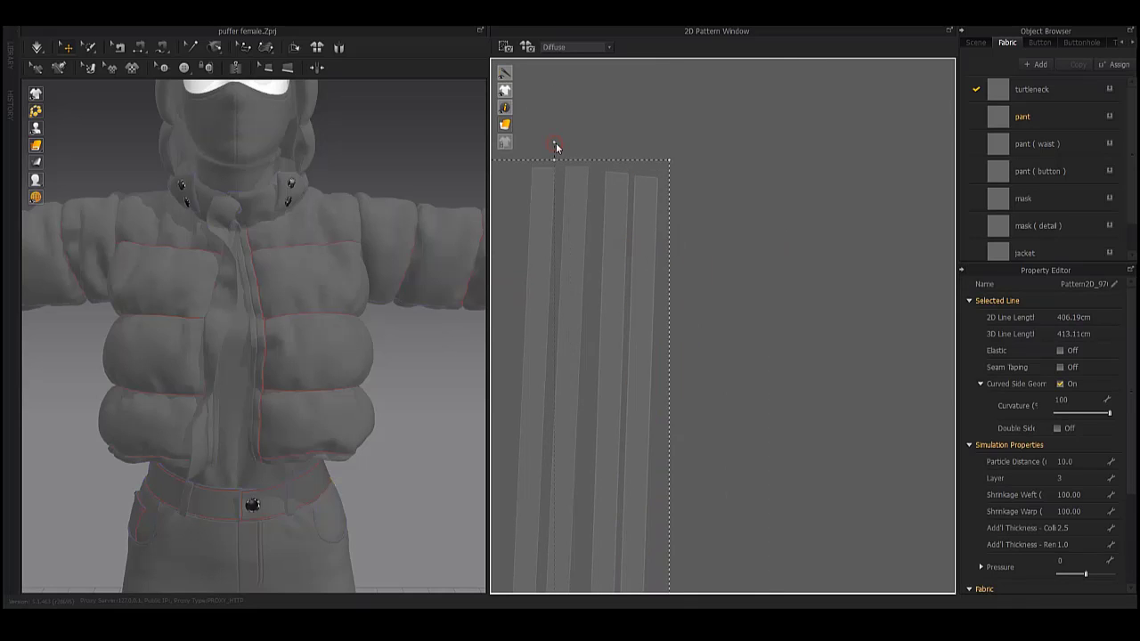
{"action": "scroll", "coordinate": [677, 267], "scroll_direction": "down", "scroll_amount": 2}
{"action": "scroll", "coordinate": [744, 330], "scroll_direction": "up", "scroll_amount": 1}
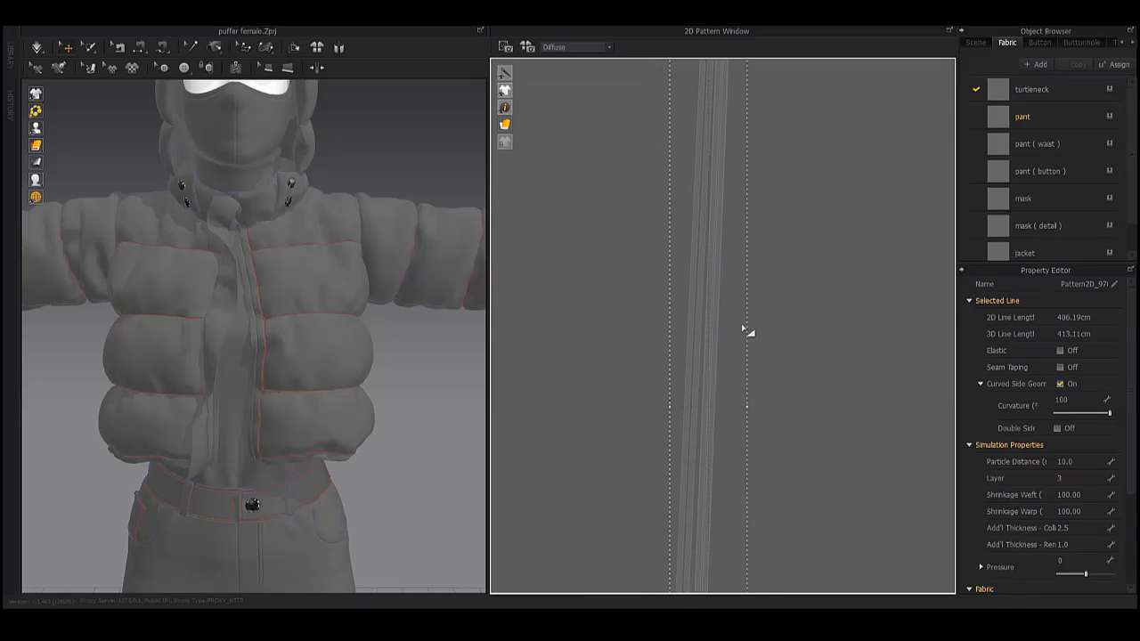
{"action": "scroll", "coordinate": [684, 314], "scroll_direction": "down", "scroll_amount": 3}
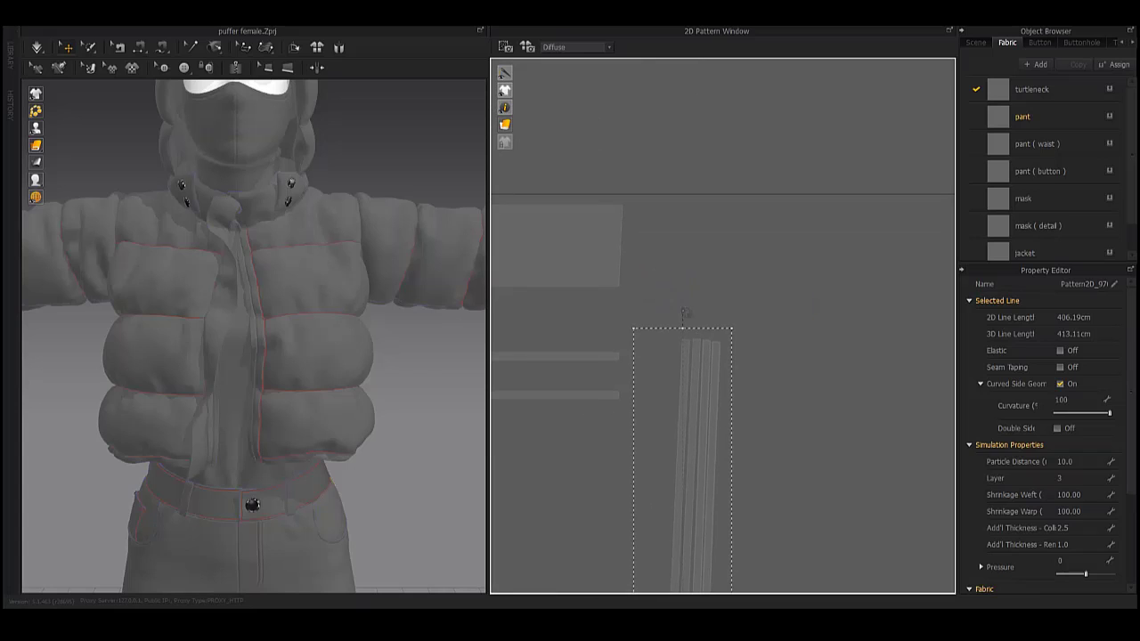
{"action": "scroll", "coordinate": [713, 392], "scroll_direction": "up", "scroll_amount": 2}
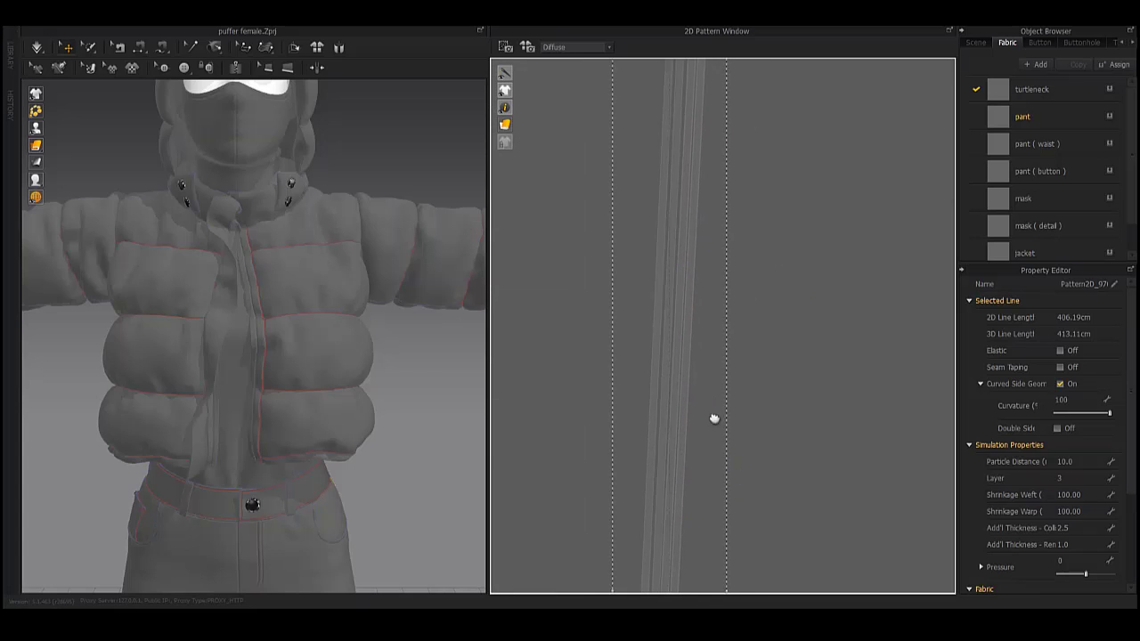
{"action": "scroll", "coordinate": [737, 331], "scroll_direction": "up", "scroll_amount": 1}
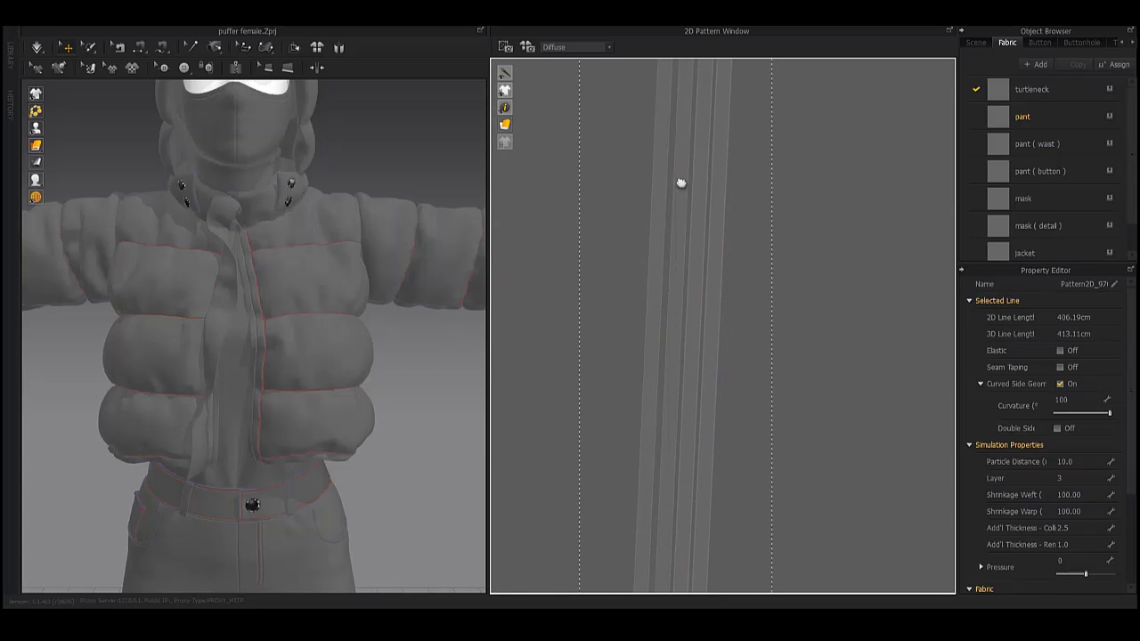
{"action": "middle_click_drag", "start_coordinate": [692, 299], "coordinate": [770, 261]}
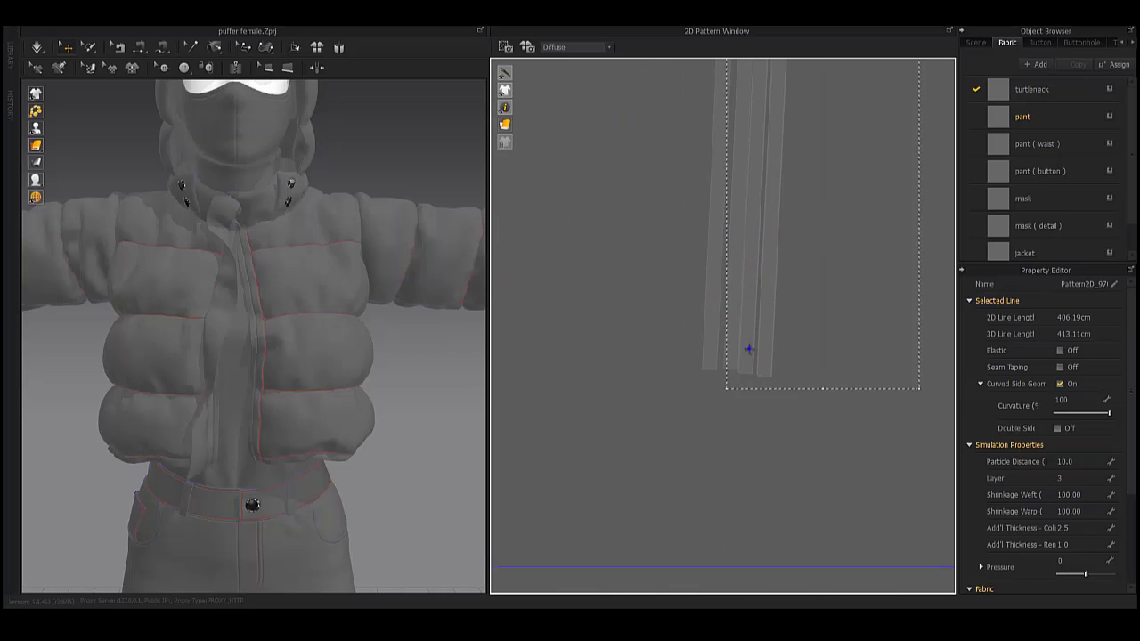
{"action": "scroll", "coordinate": [748, 348], "scroll_direction": "up", "scroll_amount": 2}
{"action": "scroll", "coordinate": [768, 421], "scroll_direction": "down", "scroll_amount": 2}
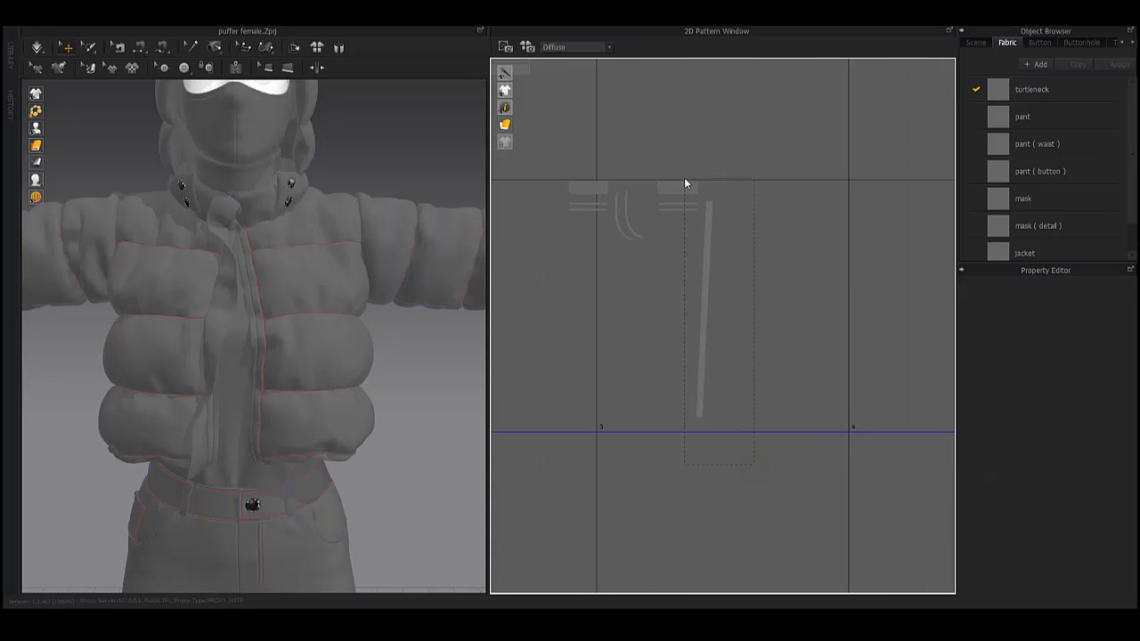
{"action": "left_click", "coordinate": [766, 233]}
{"action": "scroll", "coordinate": [647, 223], "scroll_direction": "up", "scroll_amount": 2}
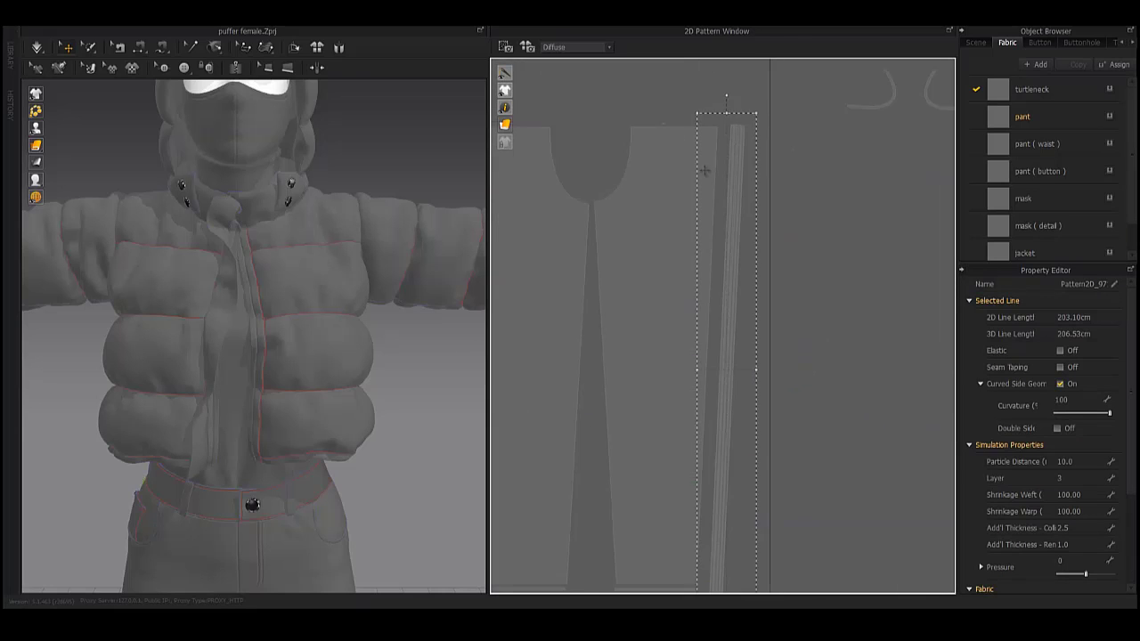
{"action": "scroll", "coordinate": [701, 297], "scroll_direction": "down", "scroll_amount": 2}
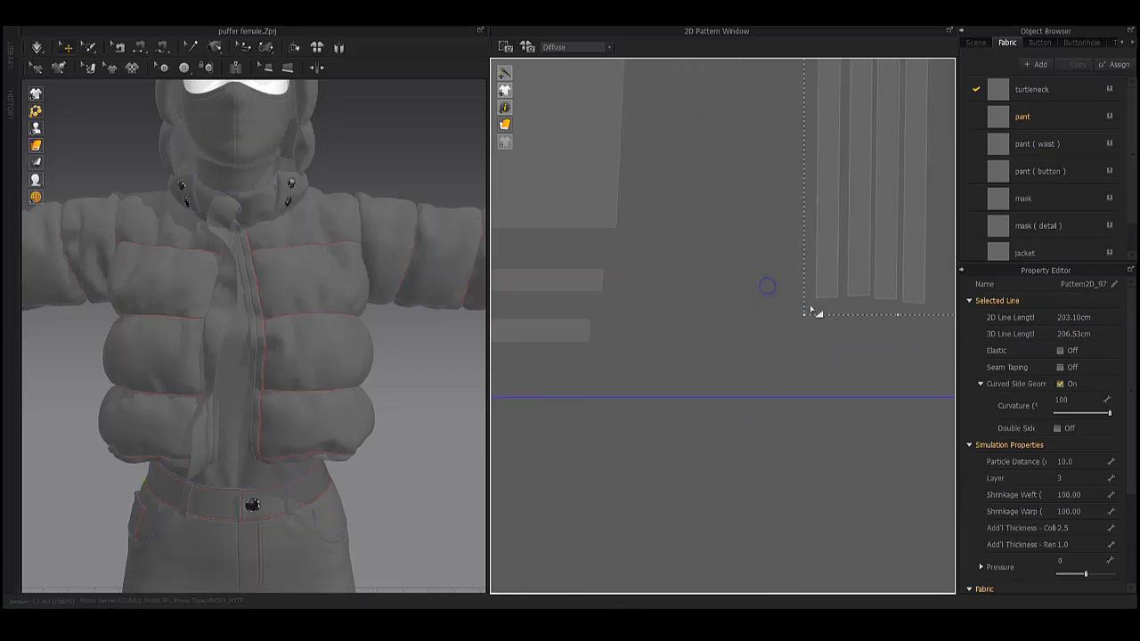
{"action": "scroll", "coordinate": [797, 336], "scroll_direction": "up", "scroll_amount": 2}
{"action": "scroll", "coordinate": [662, 382], "scroll_direction": "down", "scroll_amount": 3}
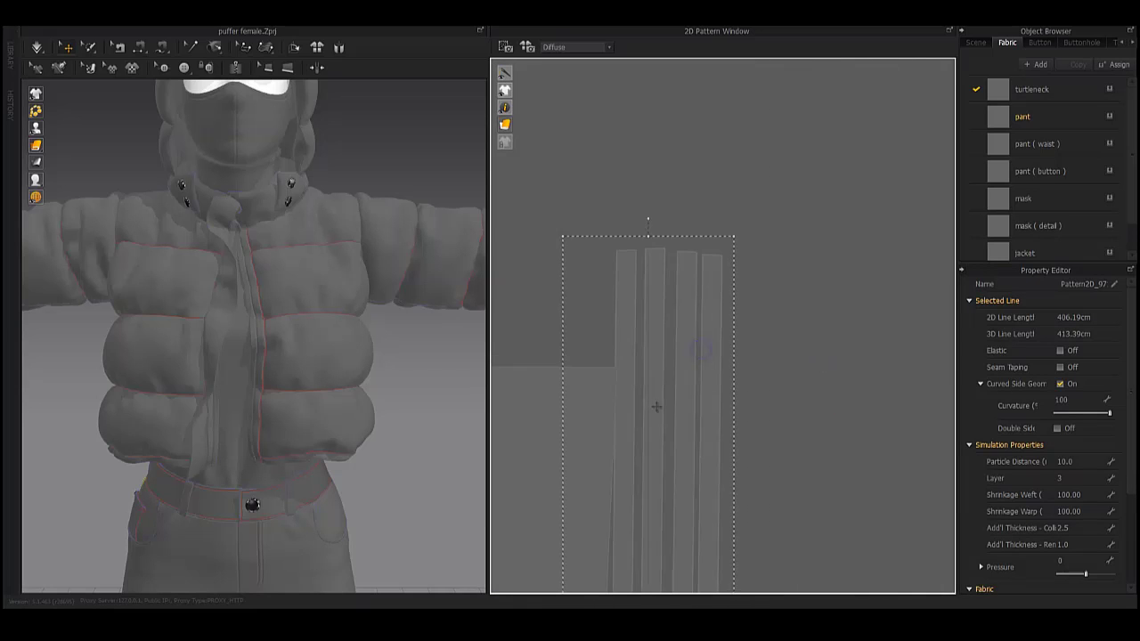
{"action": "left_click", "coordinate": [649, 346]}
{"action": "scroll", "coordinate": [712, 342], "scroll_direction": "down", "scroll_amount": 3}
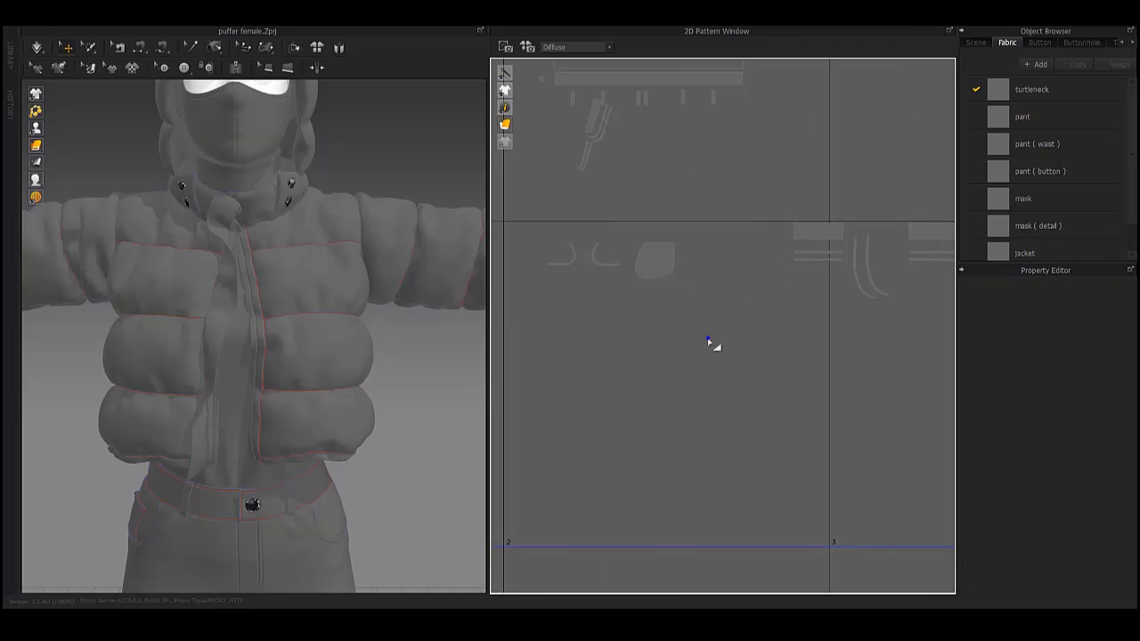
{"action": "scroll", "coordinate": [797, 423], "scroll_direction": "down", "scroll_amount": 2}
{"action": "scroll", "coordinate": [835, 372], "scroll_direction": "down", "scroll_amount": 1}
{"action": "scroll", "coordinate": [835, 373], "scroll_direction": "up", "scroll_amount": 2}
{"action": "scroll", "coordinate": [758, 267], "scroll_direction": "up", "scroll_amount": 2}
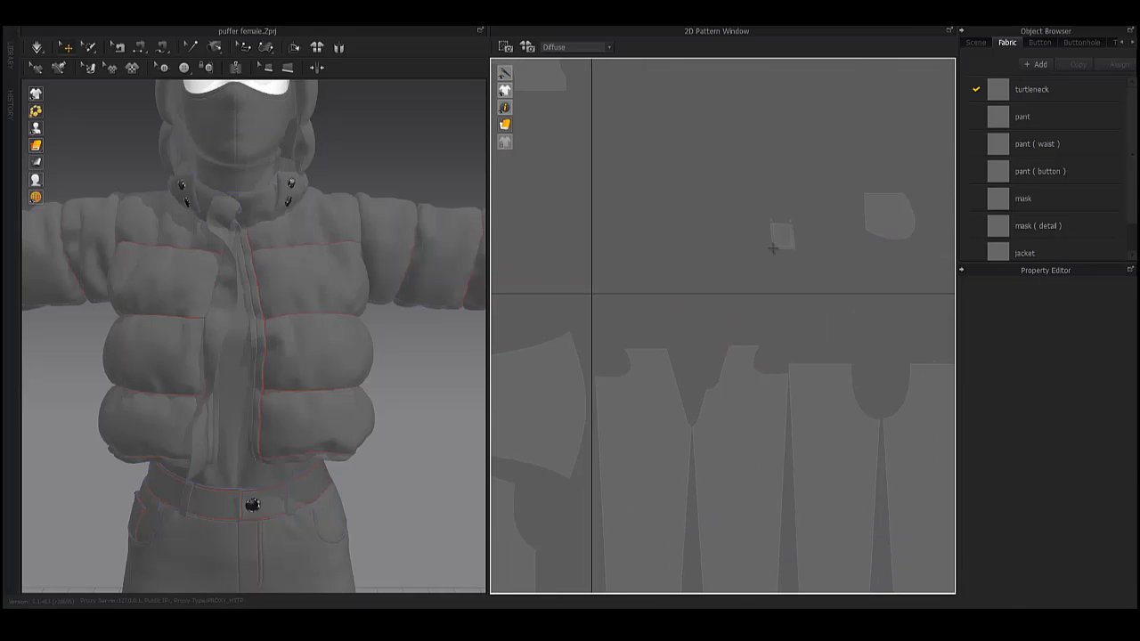
{"action": "left_click", "coordinate": [691, 250]}
{"action": "scroll", "coordinate": [761, 281], "scroll_direction": "up", "scroll_amount": 2}
{"action": "left_click", "coordinate": [684, 289]}
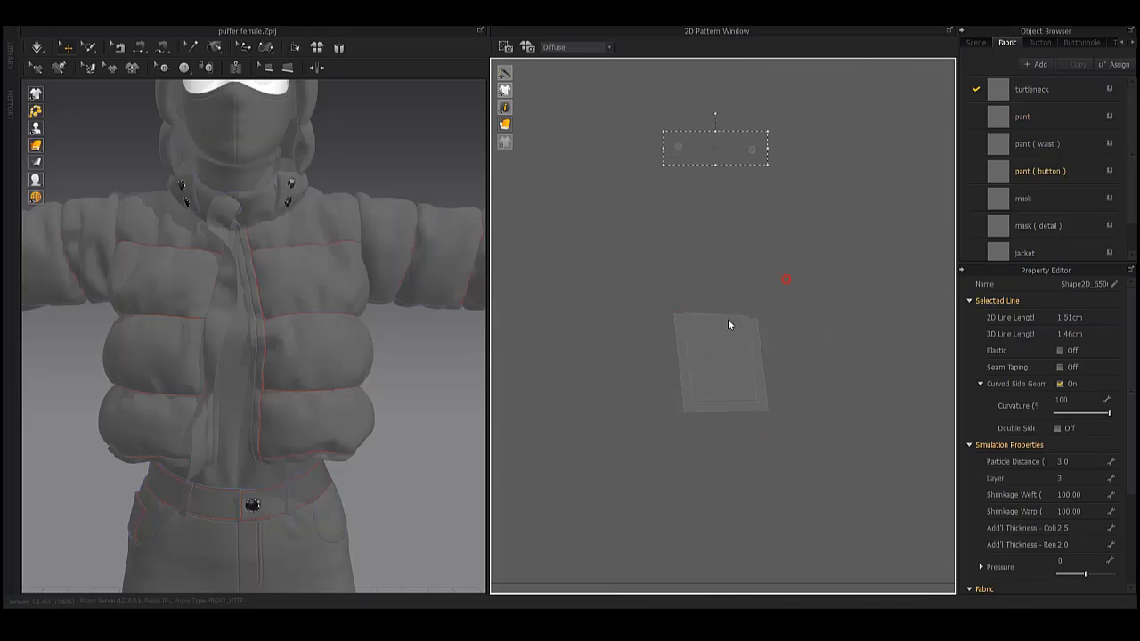
{"action": "left_click", "coordinate": [689, 344]}
{"action": "scroll", "coordinate": [850, 205], "scroll_direction": "down", "scroll_amount": 3}
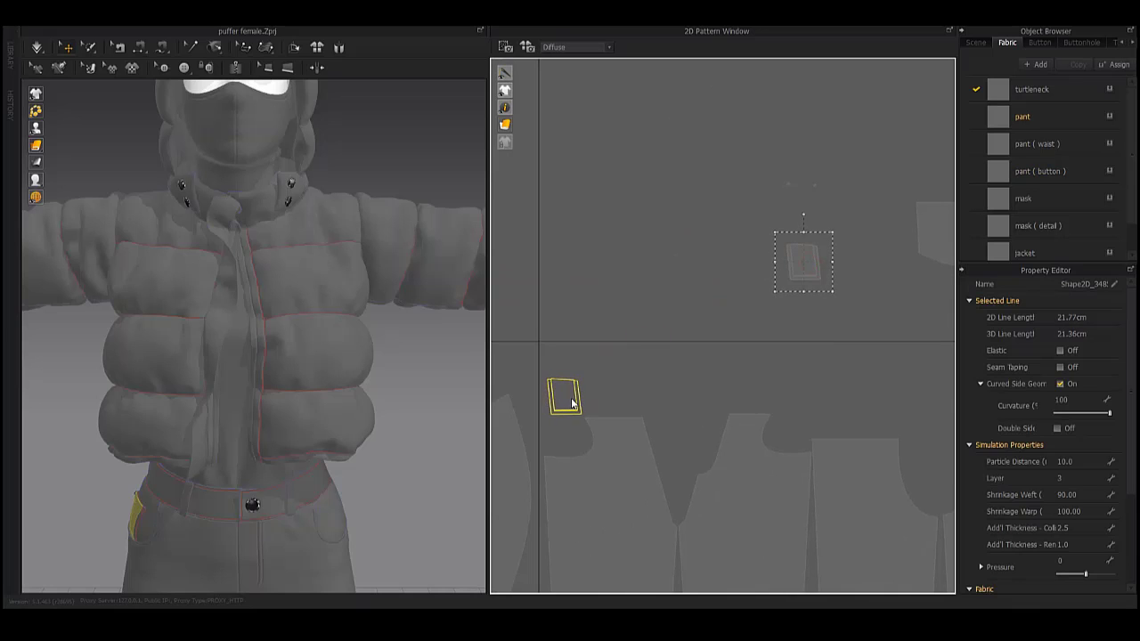
{"action": "scroll", "coordinate": [572, 404], "scroll_direction": "down", "scroll_amount": 2}
{"action": "scroll", "coordinate": [580, 366], "scroll_direction": "up", "scroll_amount": 2}
{"action": "scroll", "coordinate": [692, 382], "scroll_direction": "up", "scroll_amount": 2}
{"action": "scroll", "coordinate": [799, 382], "scroll_direction": "down", "scroll_amount": 5}
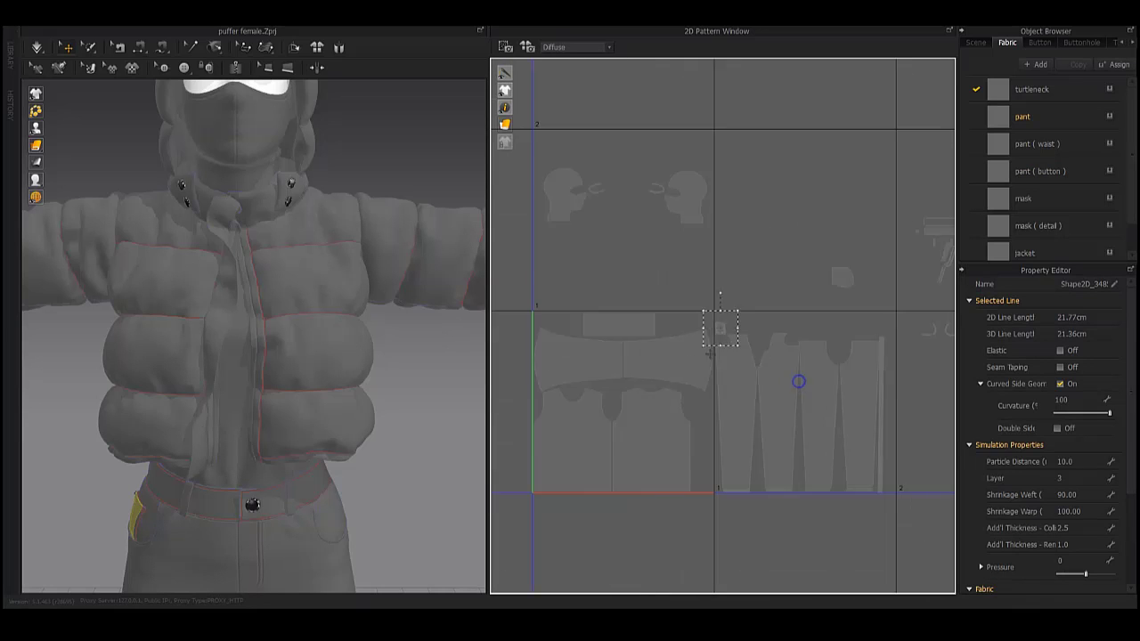
{"action": "scroll", "coordinate": [676, 318], "scroll_direction": "up", "scroll_amount": 2}
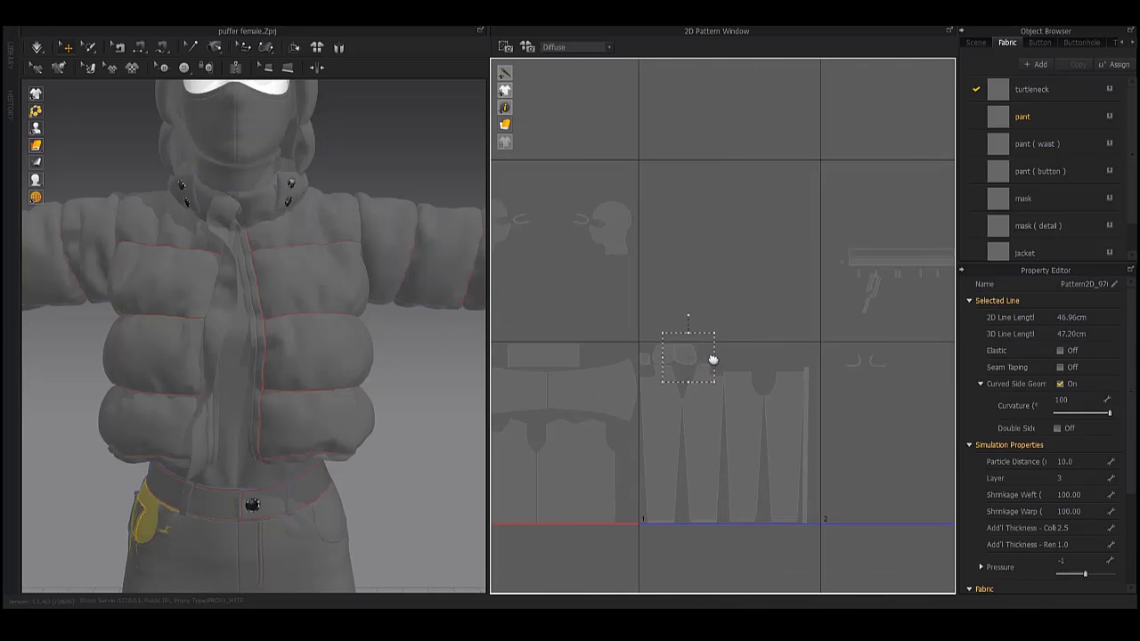
{"action": "scroll", "coordinate": [713, 359], "scroll_direction": "up", "scroll_amount": 2}
{"action": "scroll", "coordinate": [683, 313], "scroll_direction": "up", "scroll_amount": 2}
{"action": "scroll", "coordinate": [722, 371], "scroll_direction": "up", "scroll_amount": 1}
{"action": "left_click", "coordinate": [662, 265]}
{"action": "scroll", "coordinate": [668, 280], "scroll_direction": "down", "scroll_amount": 5}
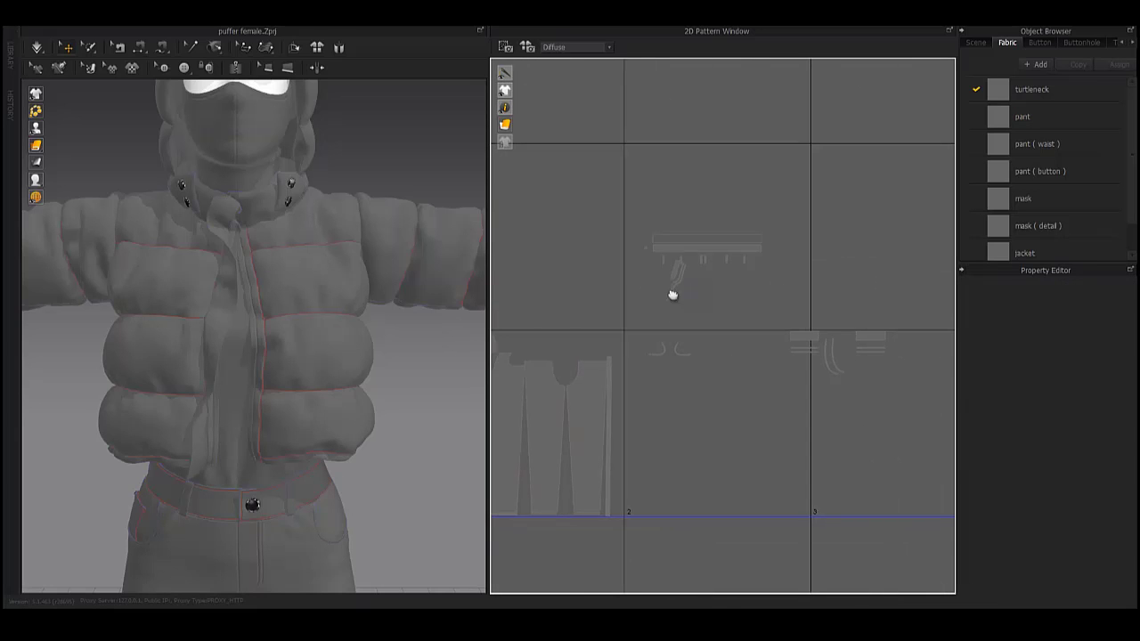
{"action": "left_click", "coordinate": [591, 306]}
{"action": "scroll", "coordinate": [592, 306], "scroll_direction": "up", "scroll_amount": 3}
{"action": "scroll", "coordinate": [627, 354], "scroll_direction": "up", "scroll_amount": 2}
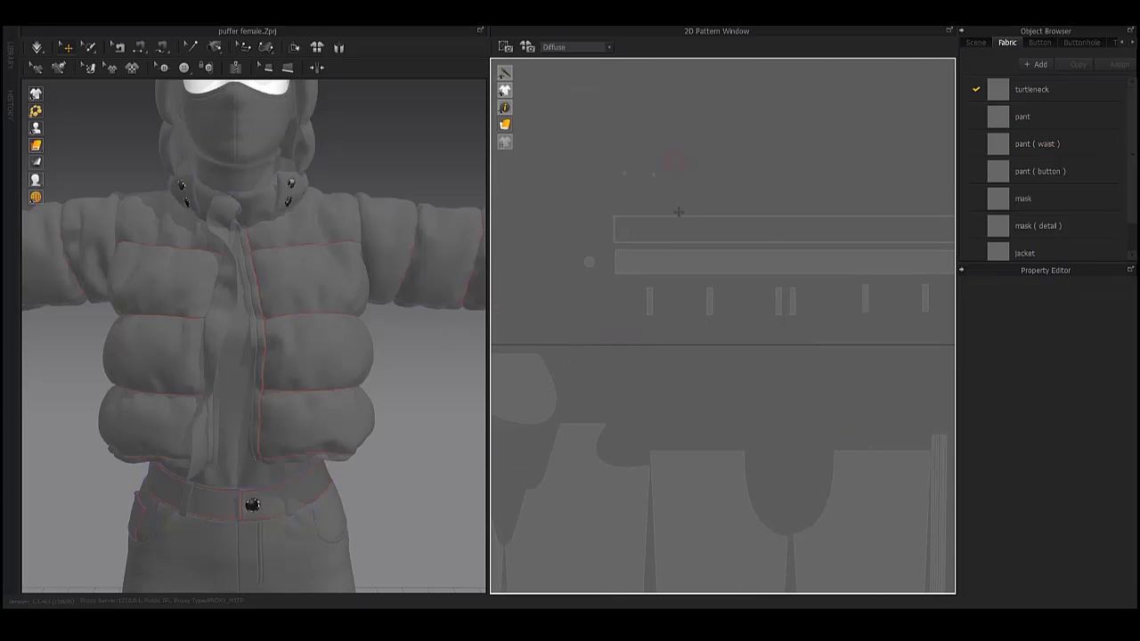
{"action": "left_click", "coordinate": [668, 256]}
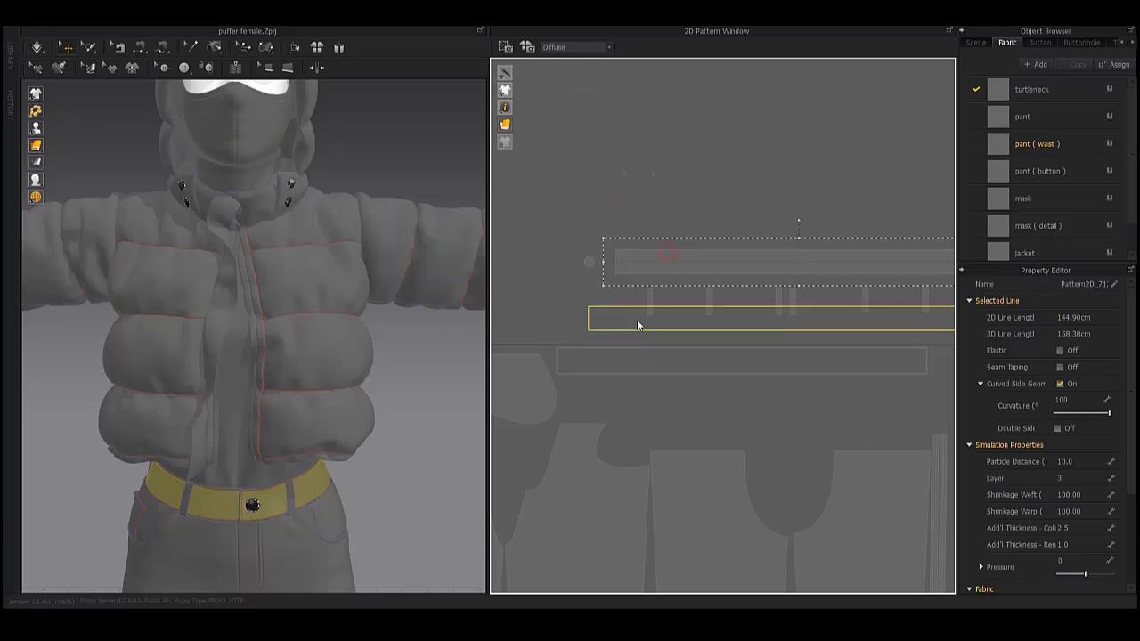
{"action": "left_click", "coordinate": [616, 392]}
{"action": "scroll", "coordinate": [616, 392], "scroll_direction": "up", "scroll_amount": 2}
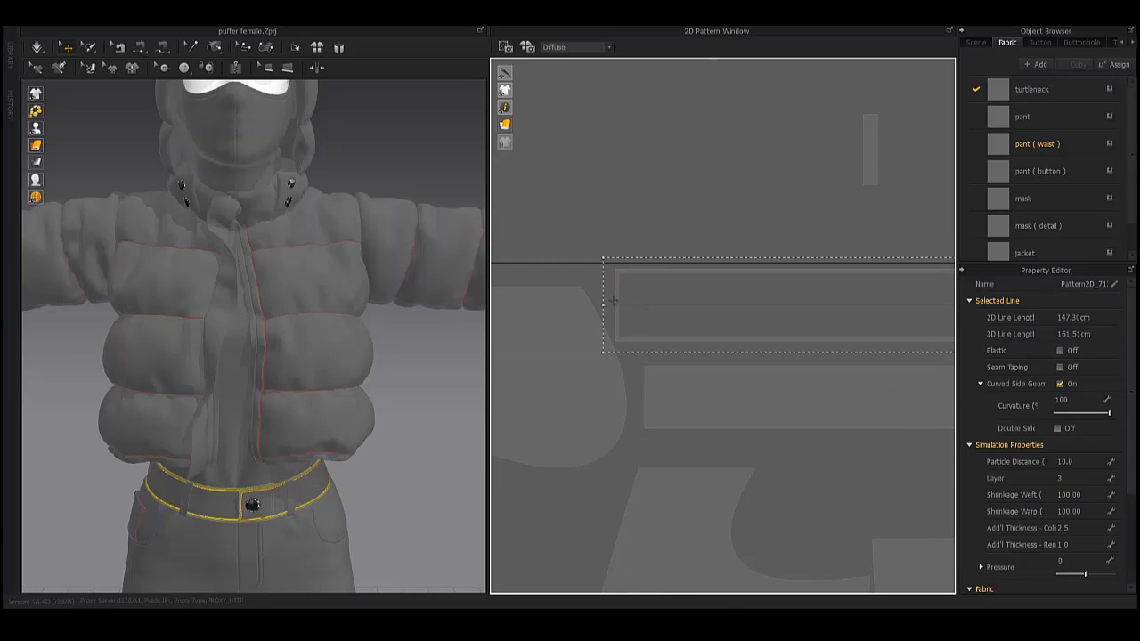
{"action": "scroll", "coordinate": [634, 389], "scroll_direction": "up", "scroll_amount": 2}
{"action": "scroll", "coordinate": [692, 369], "scroll_direction": "up", "scroll_amount": 2}
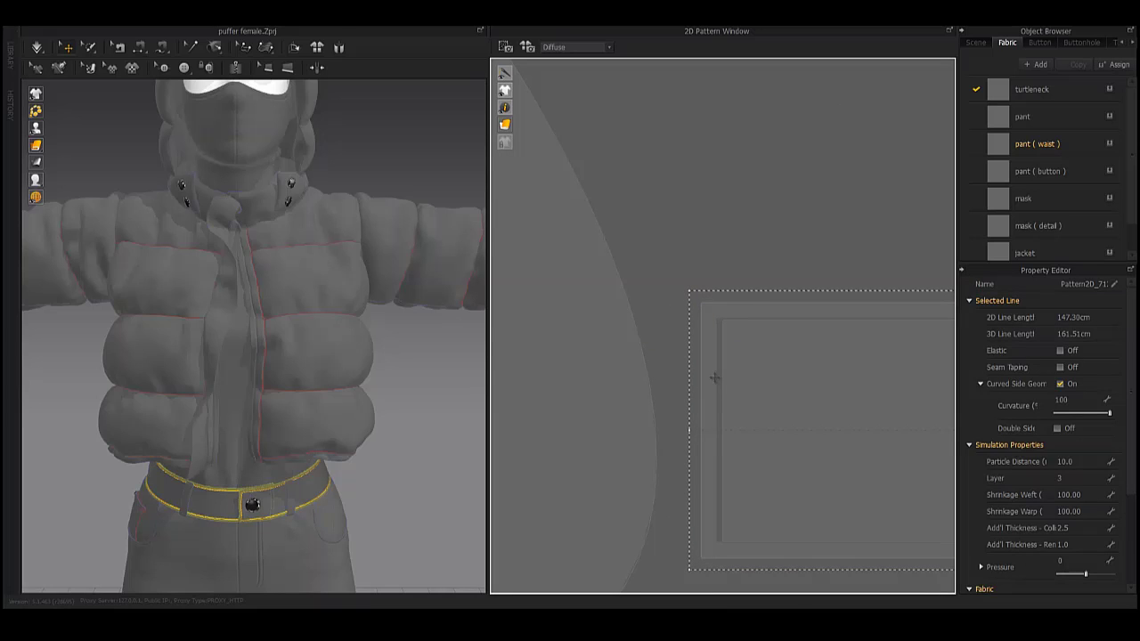
{"action": "scroll", "coordinate": [713, 376], "scroll_direction": "down", "scroll_amount": 1}
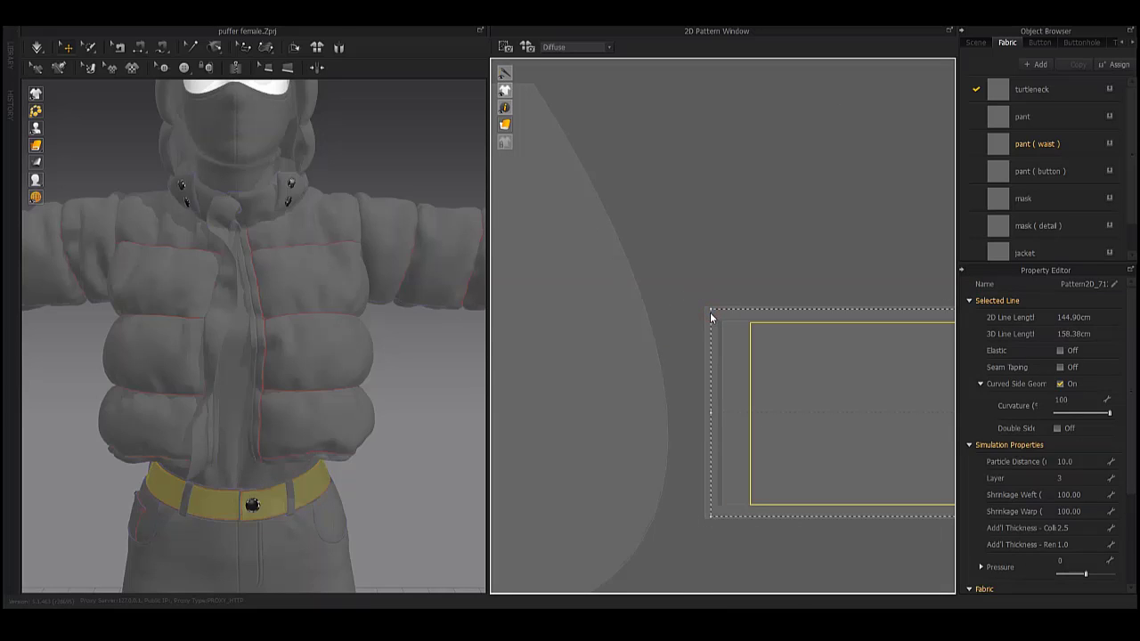
{"action": "middle_click_drag", "start_coordinate": [710, 317], "coordinate": [622, 248]}
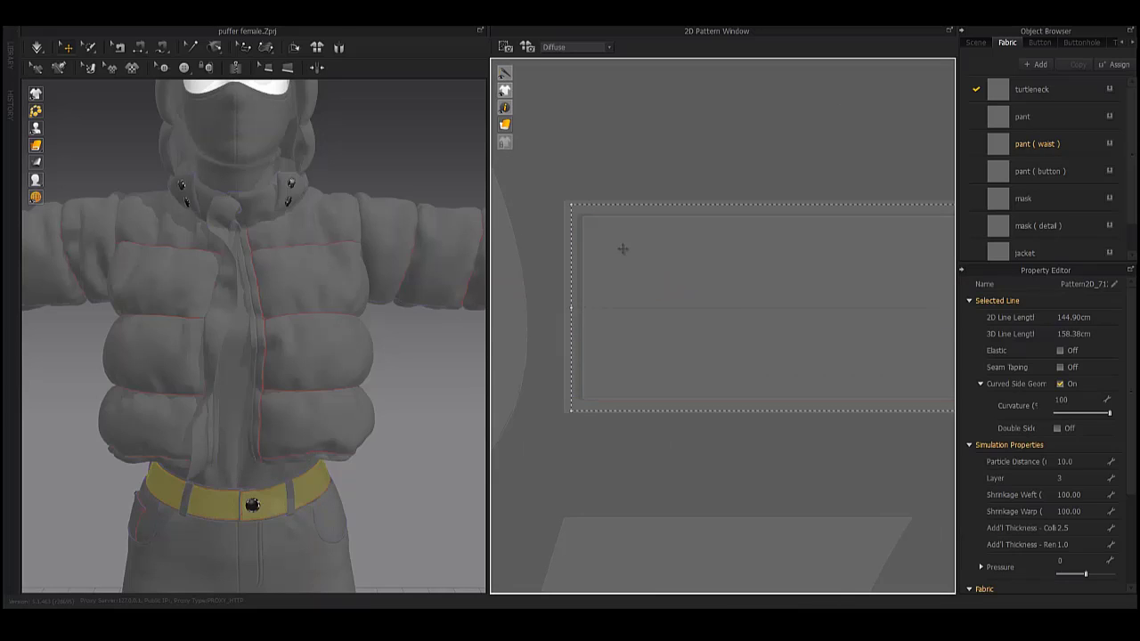
{"action": "scroll", "coordinate": [623, 249], "scroll_direction": "up", "scroll_amount": 1}
{"action": "scroll", "coordinate": [659, 336], "scroll_direction": "up", "scroll_amount": 3}
{"action": "scroll", "coordinate": [730, 293], "scroll_direction": "up", "scroll_amount": 1}
{"action": "scroll", "coordinate": [808, 318], "scroll_direction": "down", "scroll_amount": 1}
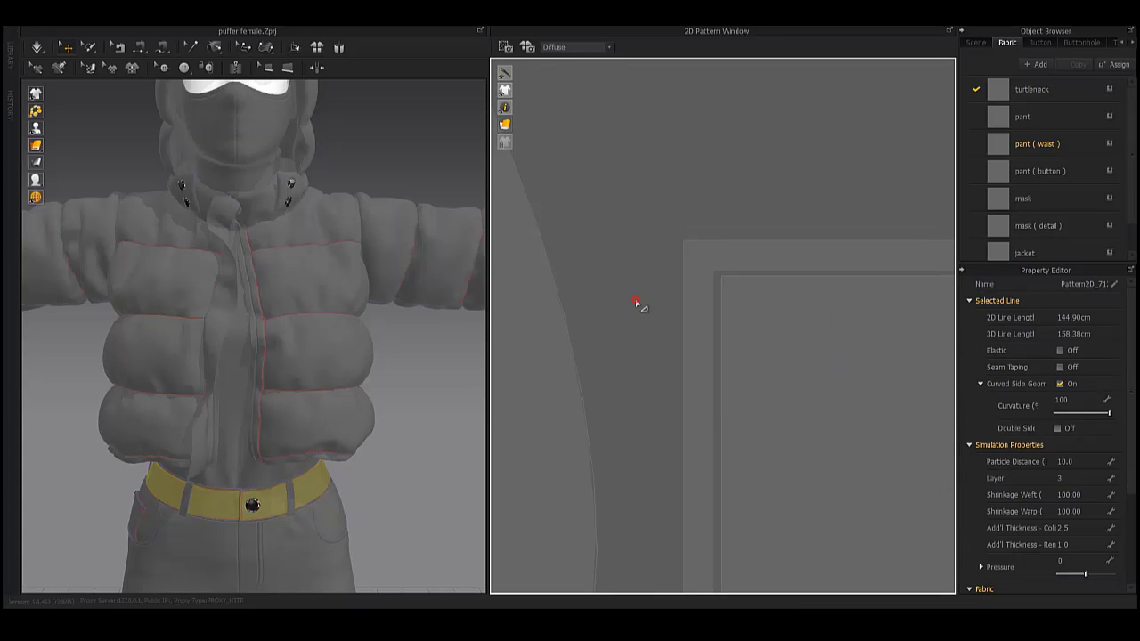
{"action": "left_click", "coordinate": [636, 303]}
{"action": "scroll", "coordinate": [694, 359], "scroll_direction": "down", "scroll_amount": 2}
{"action": "scroll", "coordinate": [784, 265], "scroll_direction": "up", "scroll_amount": 2}
{"action": "scroll", "coordinate": [587, 238], "scroll_direction": "down", "scroll_amount": 1}
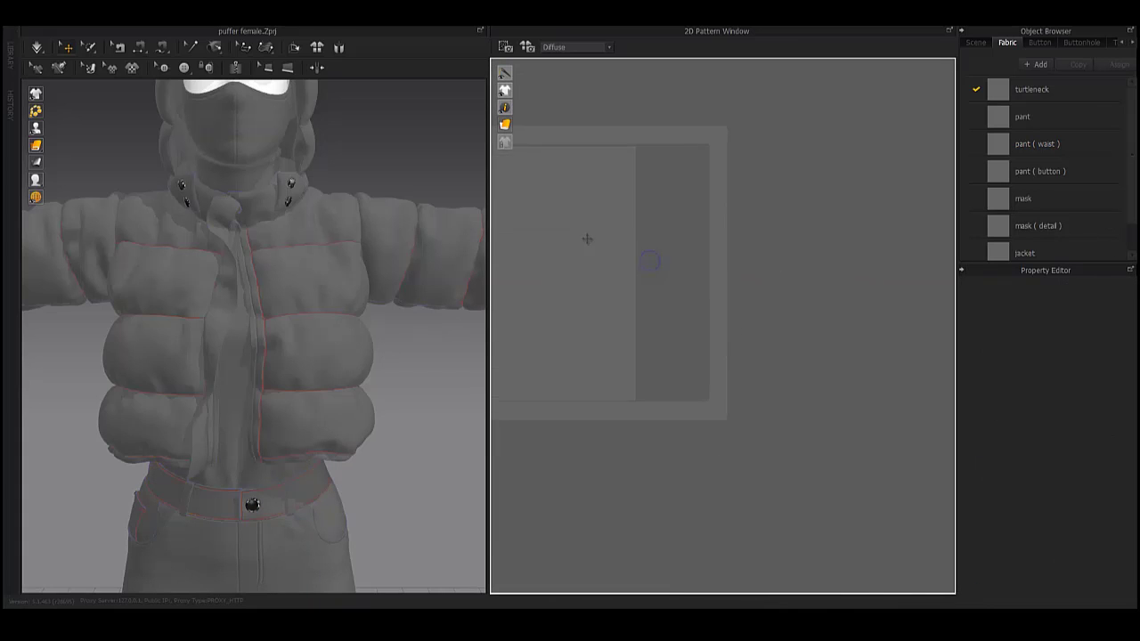
{"action": "left_click", "coordinate": [708, 332]}
{"action": "left_click", "coordinate": [841, 297]}
{"action": "scroll", "coordinate": [841, 297], "scroll_direction": "down", "scroll_amount": 2}
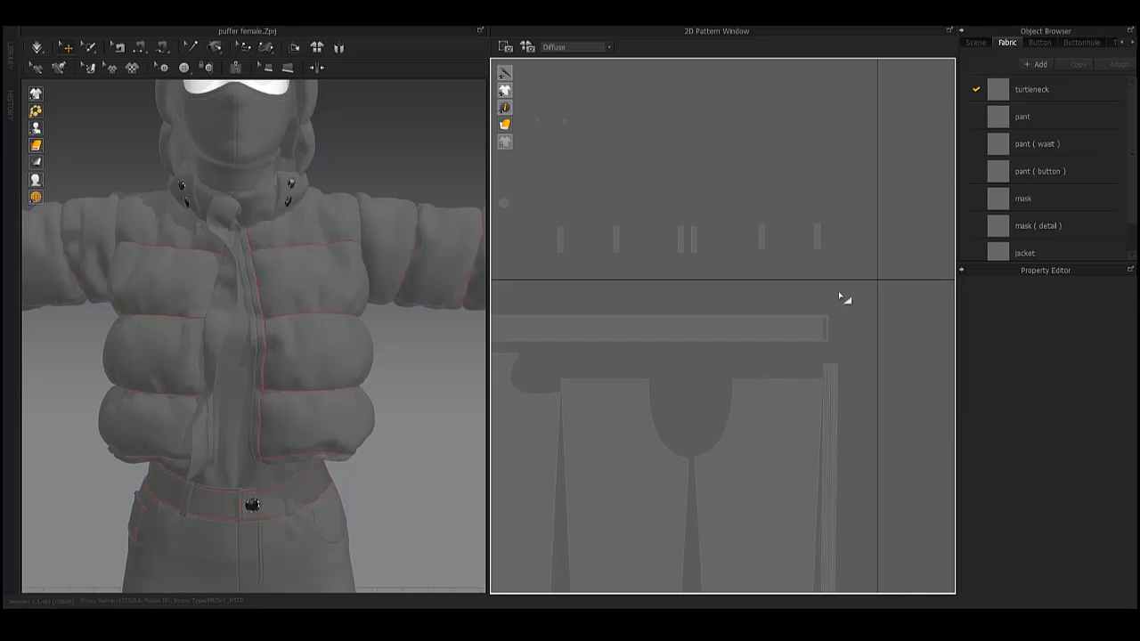
{"action": "scroll", "coordinate": [850, 307], "scroll_direction": "up", "scroll_amount": 2}
{"action": "left_click", "coordinate": [593, 339]}
{"action": "scroll", "coordinate": [766, 343], "scroll_direction": "up", "scroll_amount": 3}
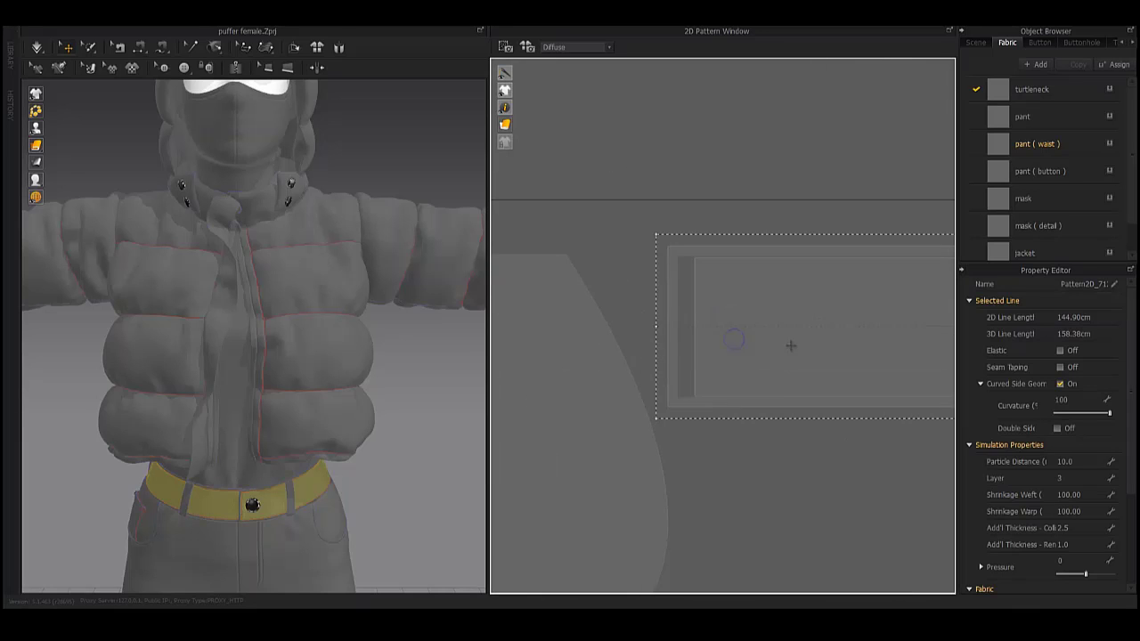
{"action": "key", "text": "Escape"}
{"action": "scroll", "coordinate": [757, 310], "scroll_direction": "down", "scroll_amount": 1}
{"action": "scroll", "coordinate": [713, 317], "scroll_direction": "down", "scroll_amount": 1}
{"action": "scroll", "coordinate": [675, 319], "scroll_direction": "down", "scroll_amount": 1}
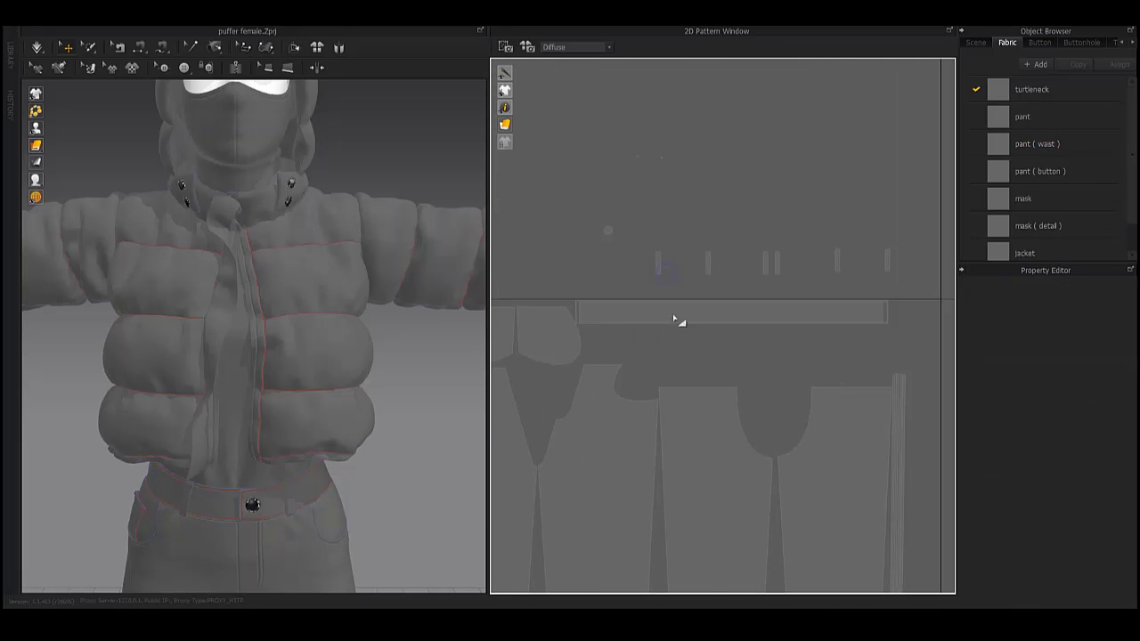
{"action": "left_click", "coordinate": [609, 232]}
{"action": "key", "text": "Escape"}
{"action": "left_click_drag", "start_coordinate": [919, 293], "coordinate": [640, 233]}
{"action": "key", "text": "Escape"}
{"action": "scroll", "coordinate": [690, 300], "scroll_direction": "up", "scroll_amount": 5}
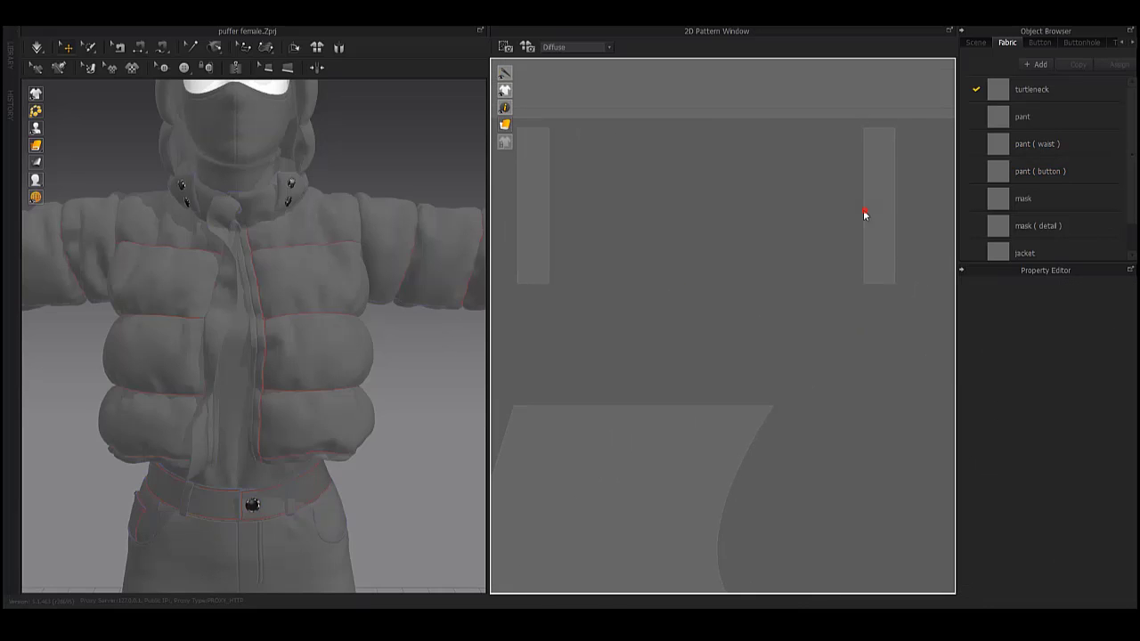
{"action": "left_click", "coordinate": [557, 204]}
{"action": "scroll", "coordinate": [865, 263], "scroll_direction": "down", "scroll_amount": 2}
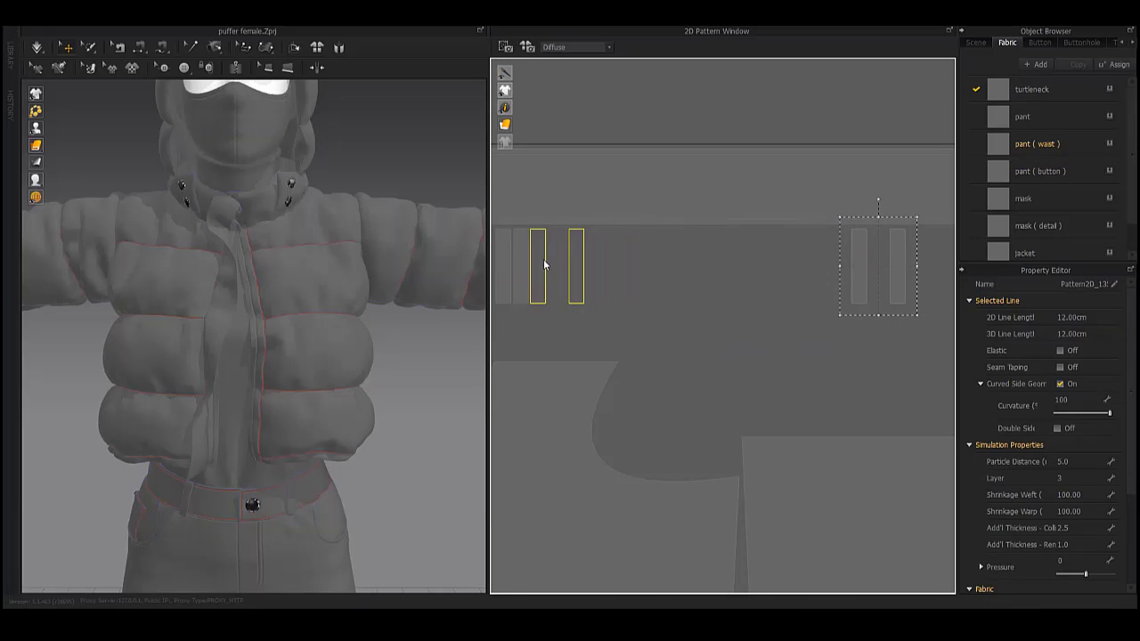
{"action": "scroll", "coordinate": [628, 280], "scroll_direction": "down", "scroll_amount": 2}
{"action": "scroll", "coordinate": [628, 285], "scroll_direction": "down", "scroll_amount": 1}
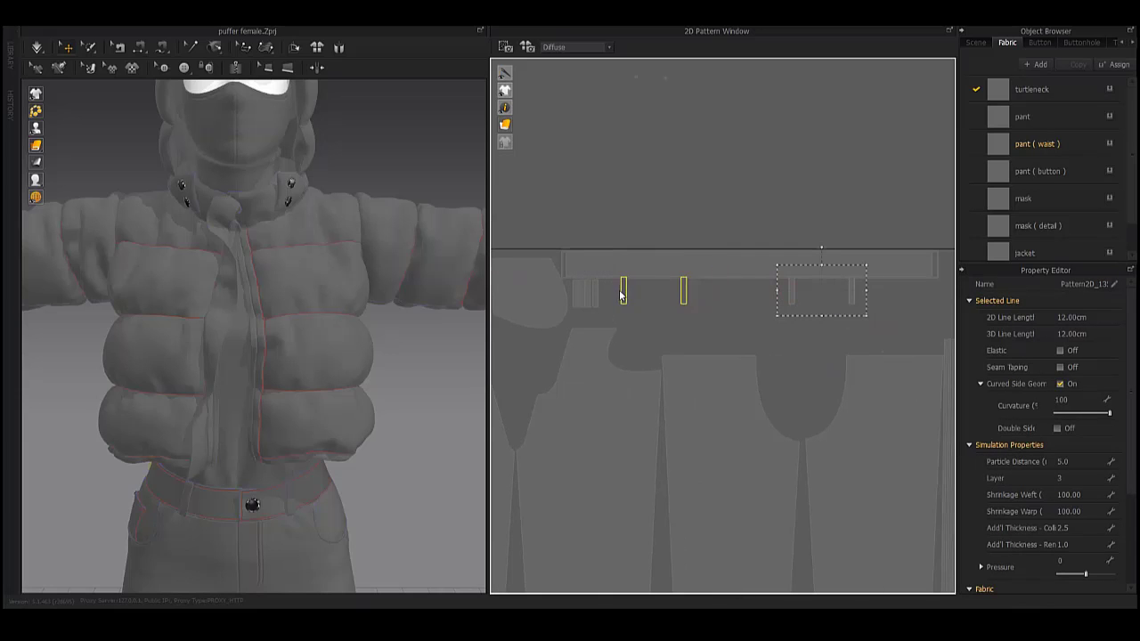
{"action": "scroll", "coordinate": [623, 296], "scroll_direction": "up", "scroll_amount": 2}
{"action": "scroll", "coordinate": [748, 295], "scroll_direction": "up", "scroll_amount": 2}
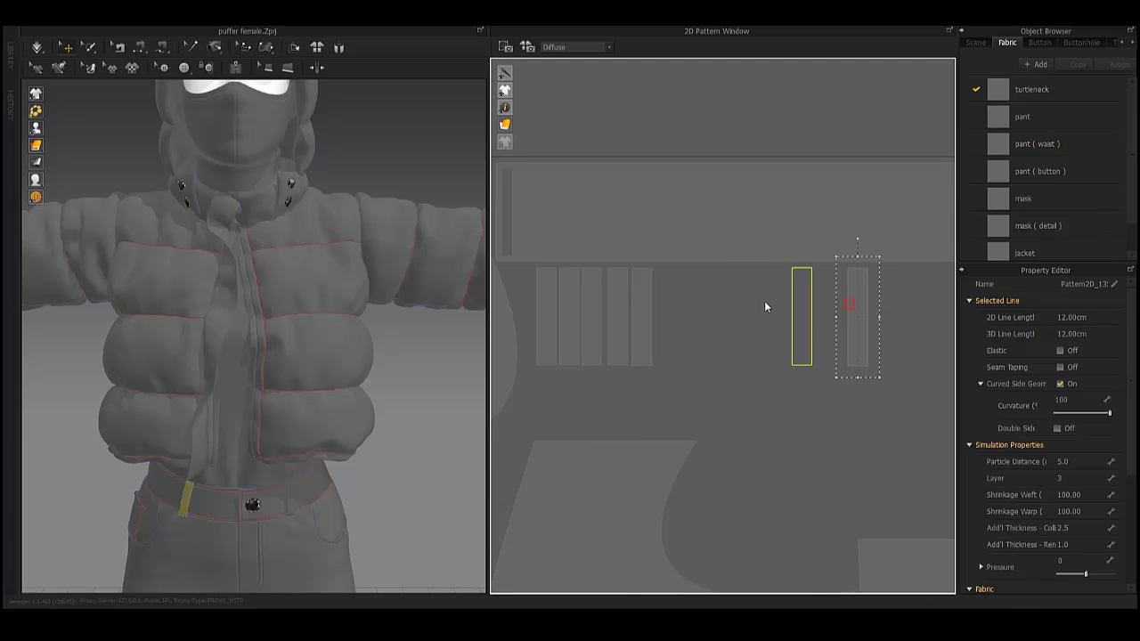
{"action": "scroll", "coordinate": [728, 307], "scroll_direction": "down", "scroll_amount": 3}
{"action": "left_click", "coordinate": [796, 274]}
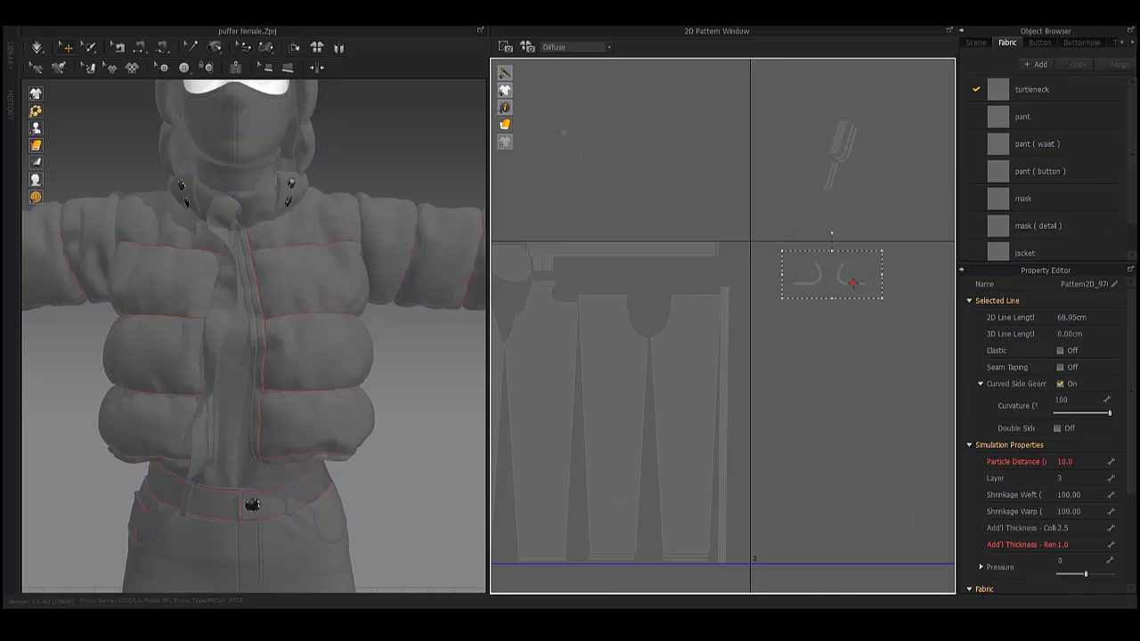
{"action": "scroll", "coordinate": [859, 236], "scroll_direction": "up", "scroll_amount": 1}
{"action": "scroll", "coordinate": [720, 329], "scroll_direction": "up", "scroll_amount": 2}
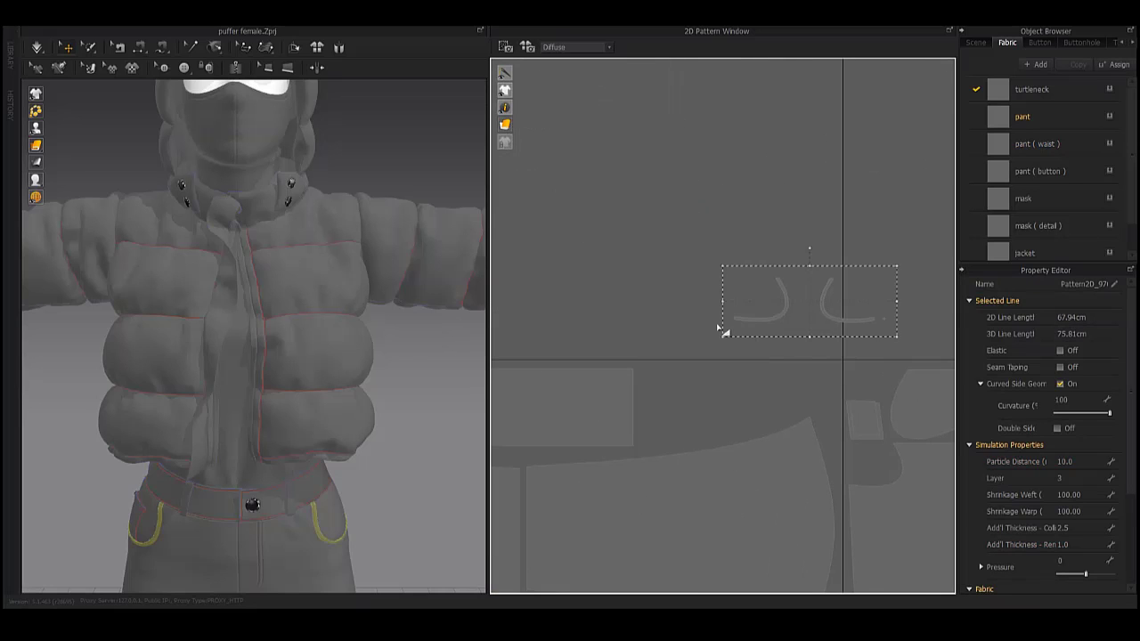
{"action": "scroll", "coordinate": [706, 319], "scroll_direction": "down", "scroll_amount": 1}
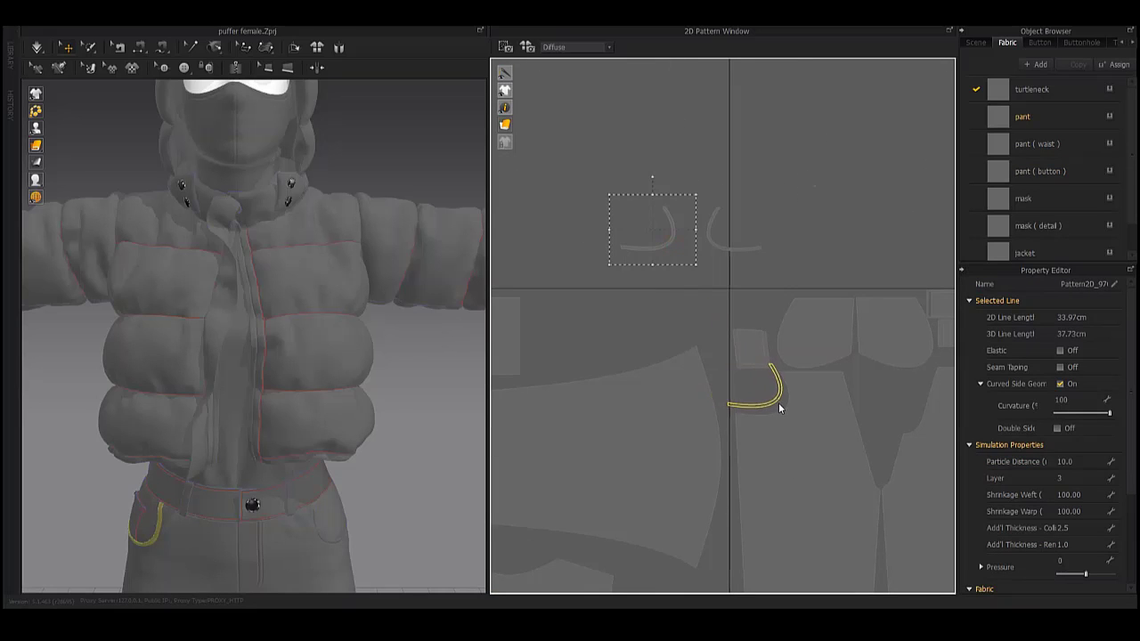
{"action": "scroll", "coordinate": [780, 408], "scroll_direction": "up", "scroll_amount": 2}
{"action": "scroll", "coordinate": [772, 400], "scroll_direction": "up", "scroll_amount": 2}
{"action": "scroll", "coordinate": [802, 383], "scroll_direction": "up", "scroll_amount": 1}
{"action": "left_click", "coordinate": [720, 313]}
{"action": "scroll", "coordinate": [720, 313], "scroll_direction": "down", "scroll_amount": 2}
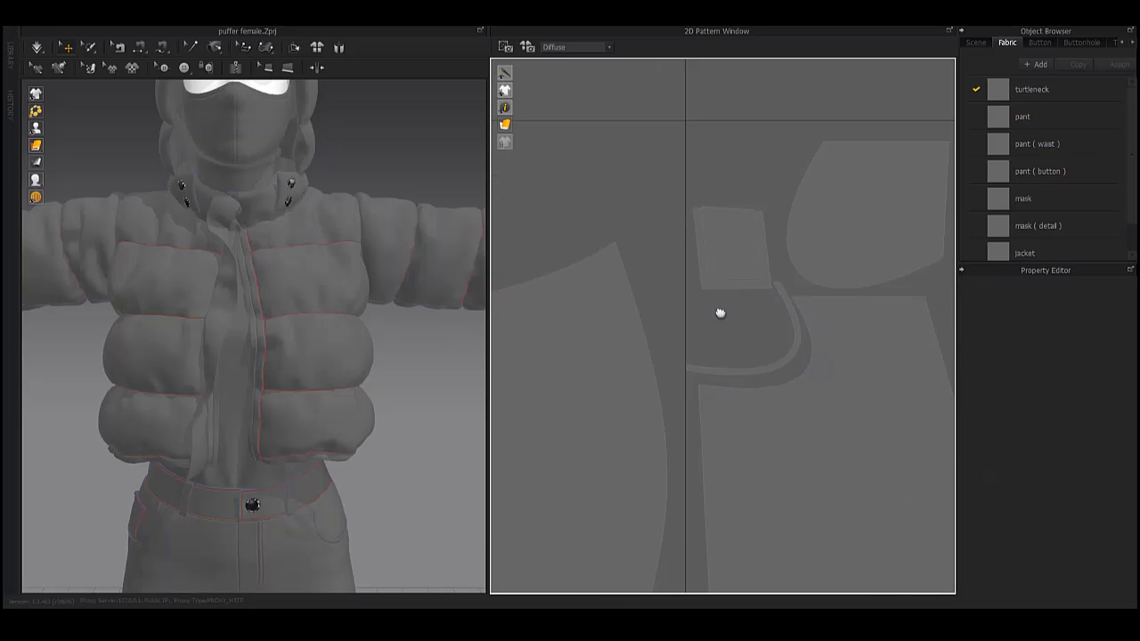
{"action": "scroll", "coordinate": [720, 313], "scroll_direction": "down", "scroll_amount": 2}
{"action": "left_click", "coordinate": [654, 309]}
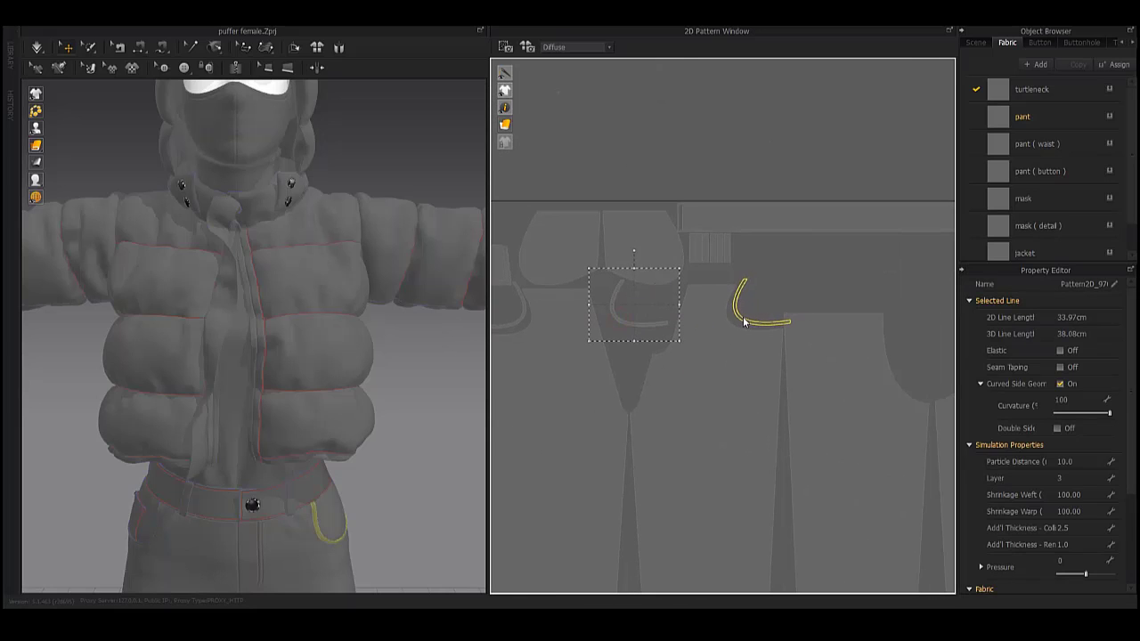
{"action": "scroll", "coordinate": [775, 292], "scroll_direction": "down", "scroll_amount": 2}
{"action": "left_click", "coordinate": [677, 162]}
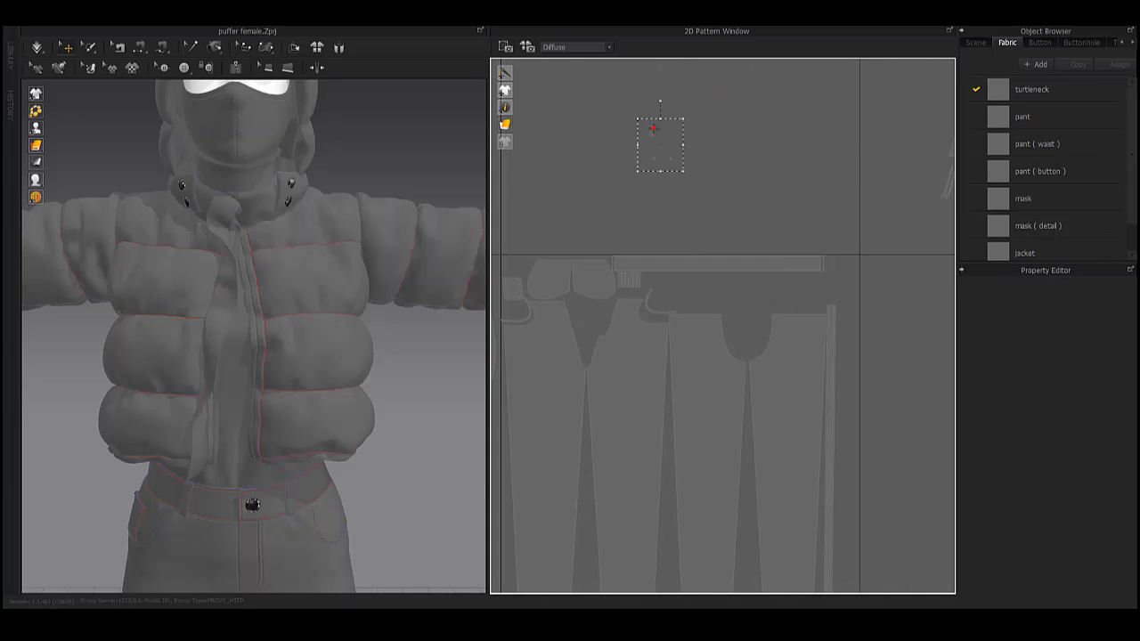
{"action": "left_click", "coordinate": [653, 129]}
{"action": "scroll", "coordinate": [825, 244], "scroll_direction": "down", "scroll_amount": 2}
{"action": "left_click", "coordinate": [656, 311]}
{"action": "scroll", "coordinate": [743, 242], "scroll_direction": "down", "scroll_amount": 1}
{"action": "left_click", "coordinate": [722, 241]}
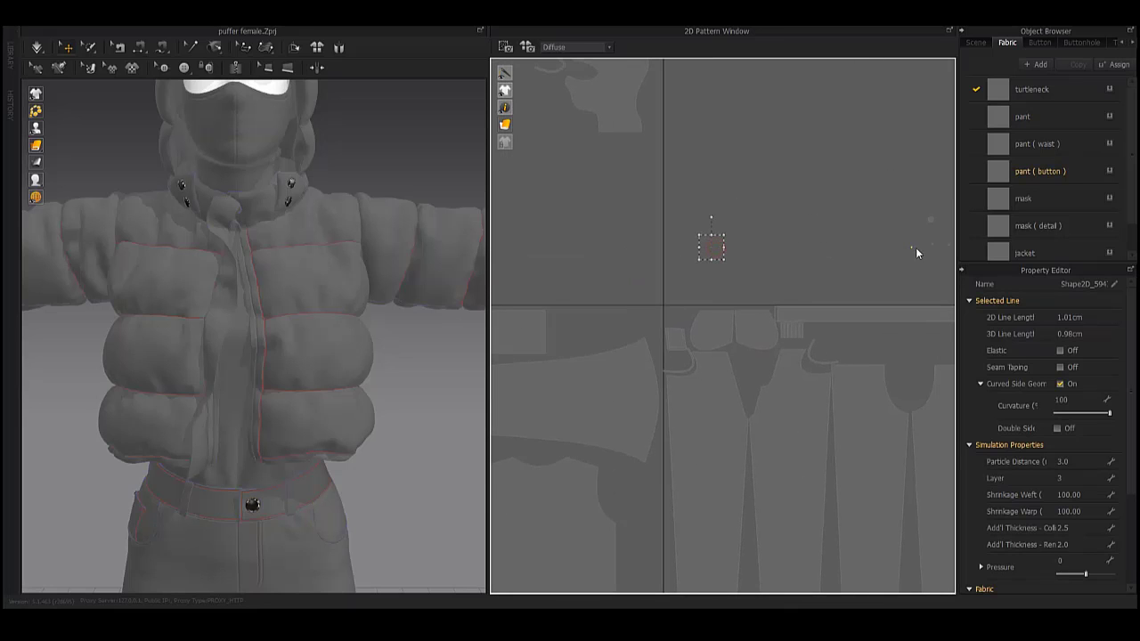
{"action": "scroll", "coordinate": [603, 186], "scroll_direction": "down", "scroll_amount": 2}
{"action": "scroll", "coordinate": [825, 199], "scroll_direction": "down", "scroll_amount": 1}
{"action": "left_click", "coordinate": [788, 183]}
{"action": "scroll", "coordinate": [662, 197], "scroll_direction": "down", "scroll_amount": 1}
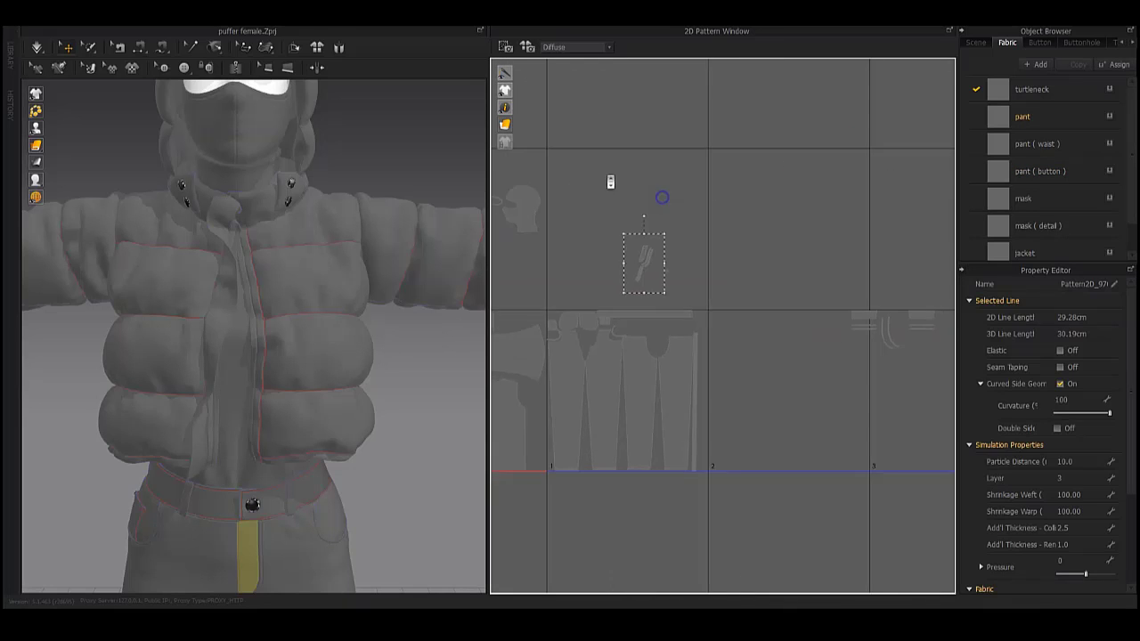
{"action": "left_click", "coordinate": [712, 262]}
{"action": "left_click", "coordinate": [700, 242]}
{"action": "scroll", "coordinate": [814, 288], "scroll_direction": "up", "scroll_amount": 2}
{"action": "scroll", "coordinate": [808, 250], "scroll_direction": "up", "scroll_amount": 1}
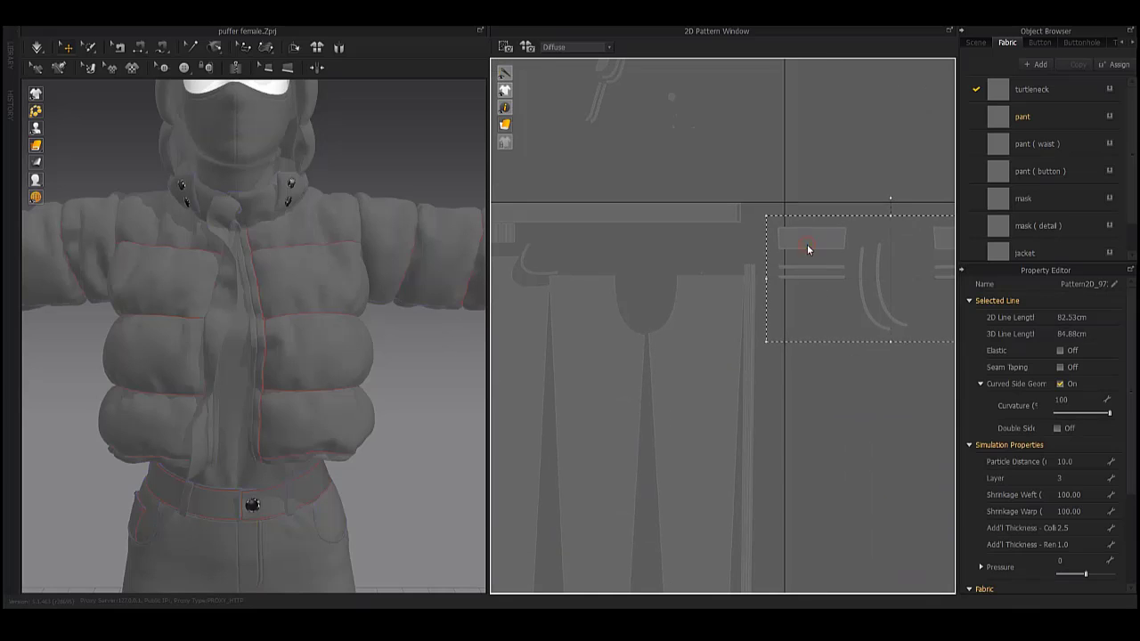
{"action": "left_click", "coordinate": [808, 248]}
{"action": "middle_click_drag", "start_coordinate": [863, 250], "coordinate": [798, 255]}
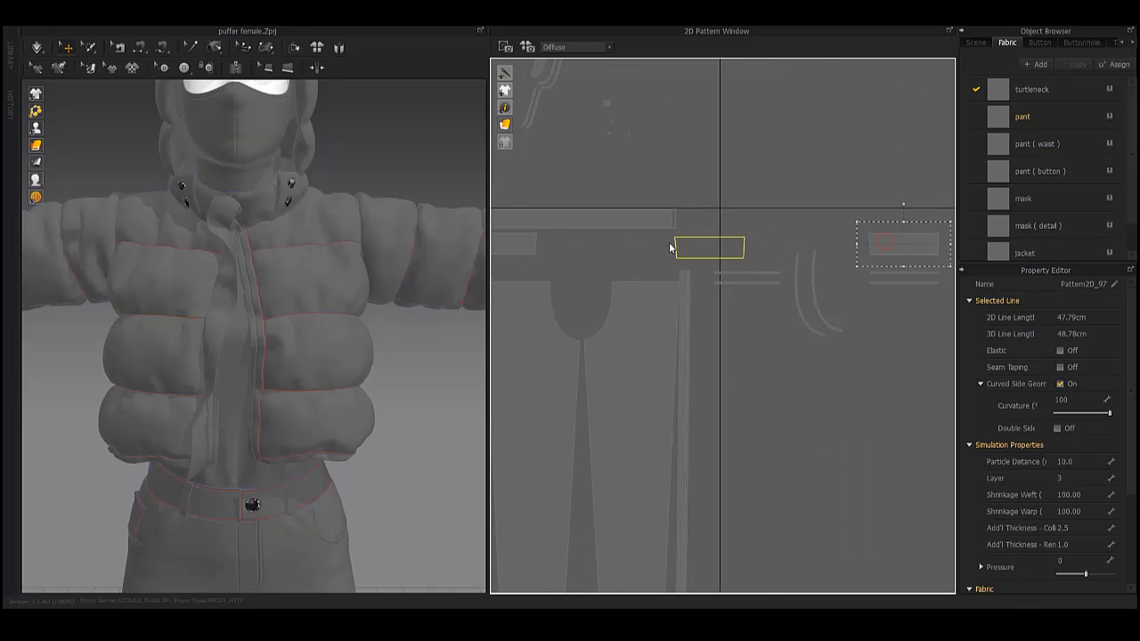
{"action": "right_click_drag", "start_coordinate": [463, 339], "coordinate": [420, 364]}
{"action": "scroll", "coordinate": [377, 377], "scroll_direction": "up", "scroll_amount": 3}
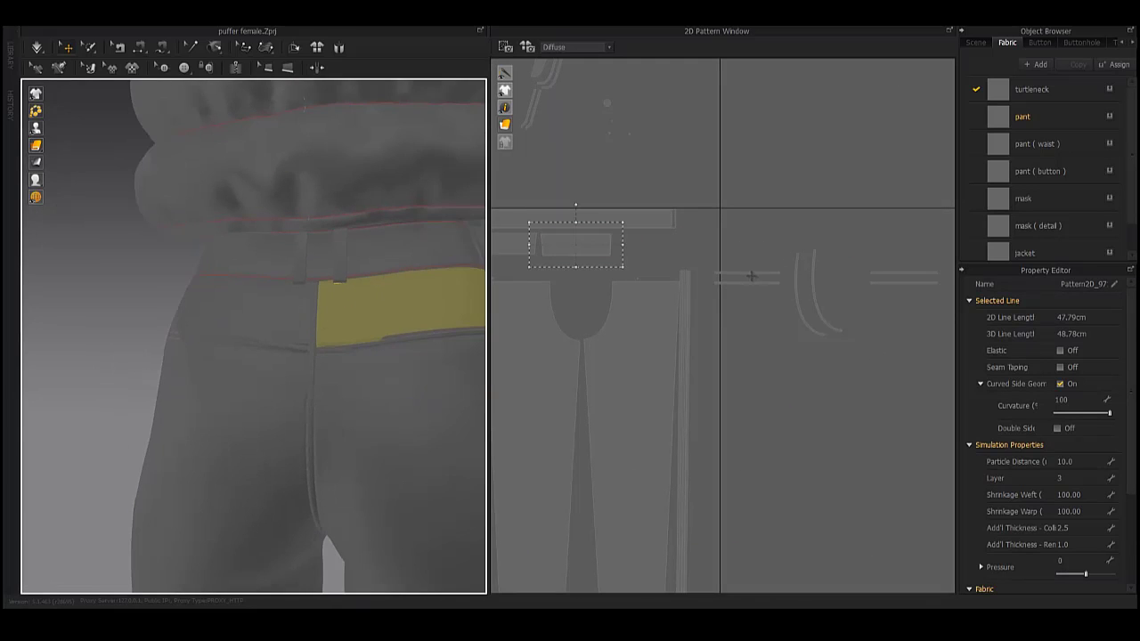
Shift the horizontal trim strips and drag the curved pocket trim pieces rightward into free space.
{"action": "left_click", "coordinate": [853, 274]}
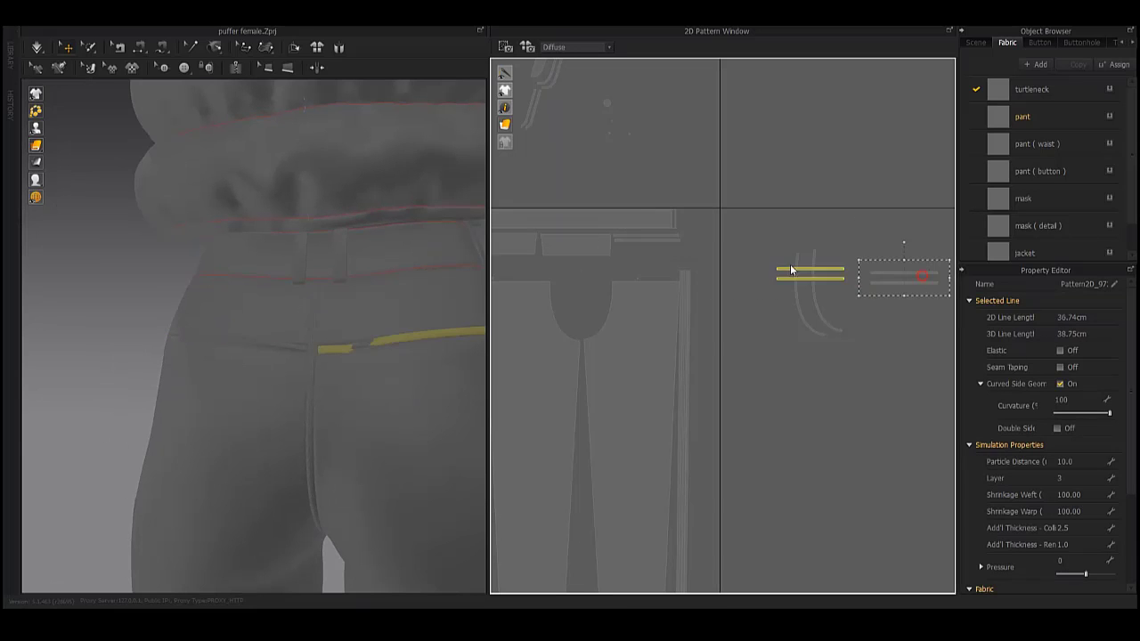
{"action": "scroll", "coordinate": [700, 318], "scroll_direction": "up", "scroll_amount": 2}
{"action": "scroll", "coordinate": [626, 326], "scroll_direction": "up", "scroll_amount": 2}
{"action": "scroll", "coordinate": [665, 306], "scroll_direction": "up", "scroll_amount": 2}
{"action": "key", "text": "ctrl+z"}
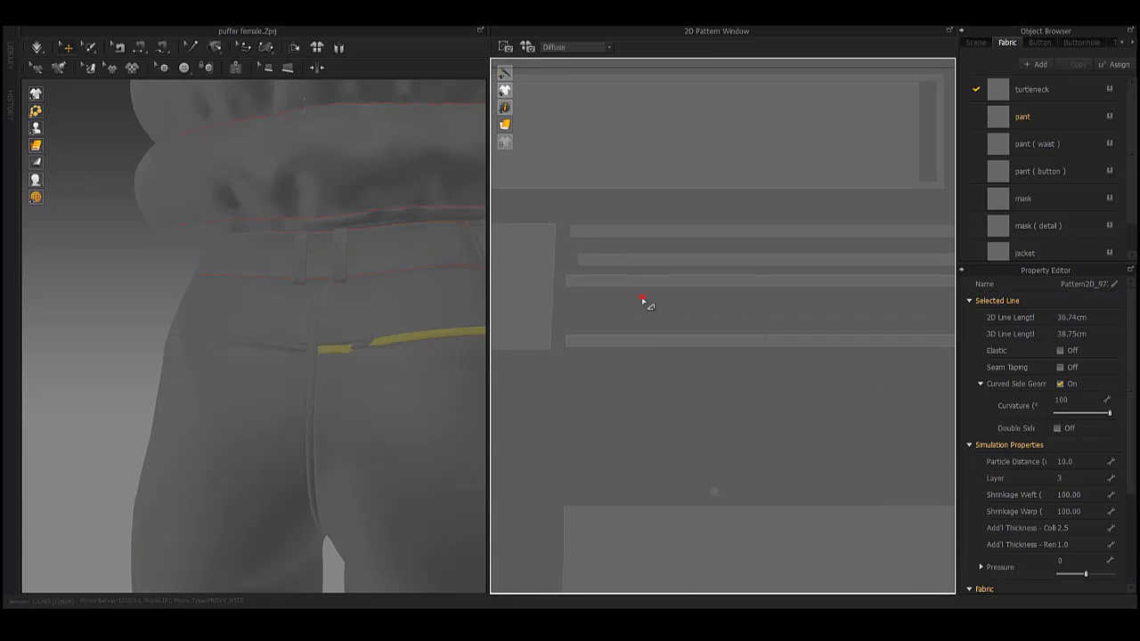
{"action": "scroll", "coordinate": [657, 309], "scroll_direction": "down", "scroll_amount": 3}
{"action": "scroll", "coordinate": [715, 313], "scroll_direction": "down", "scroll_amount": 2}
{"action": "left_click", "coordinate": [809, 360]}
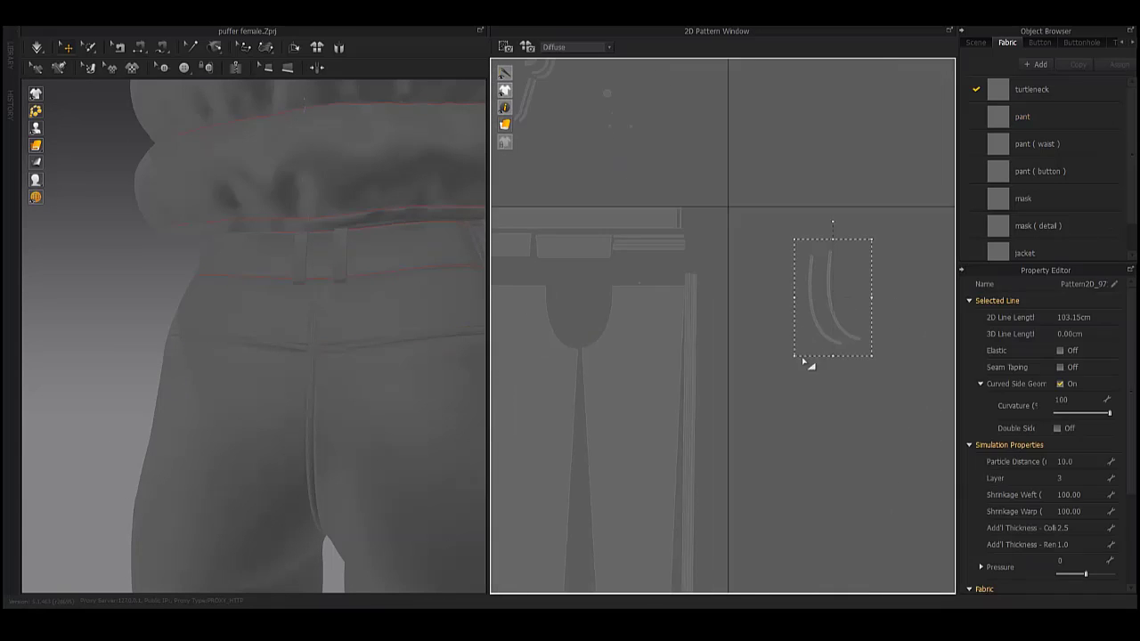
{"action": "right_click_drag", "start_coordinate": [809, 361], "coordinate": [877, 348]}
{"action": "scroll", "coordinate": [782, 312], "scroll_direction": "down", "scroll_amount": 3}
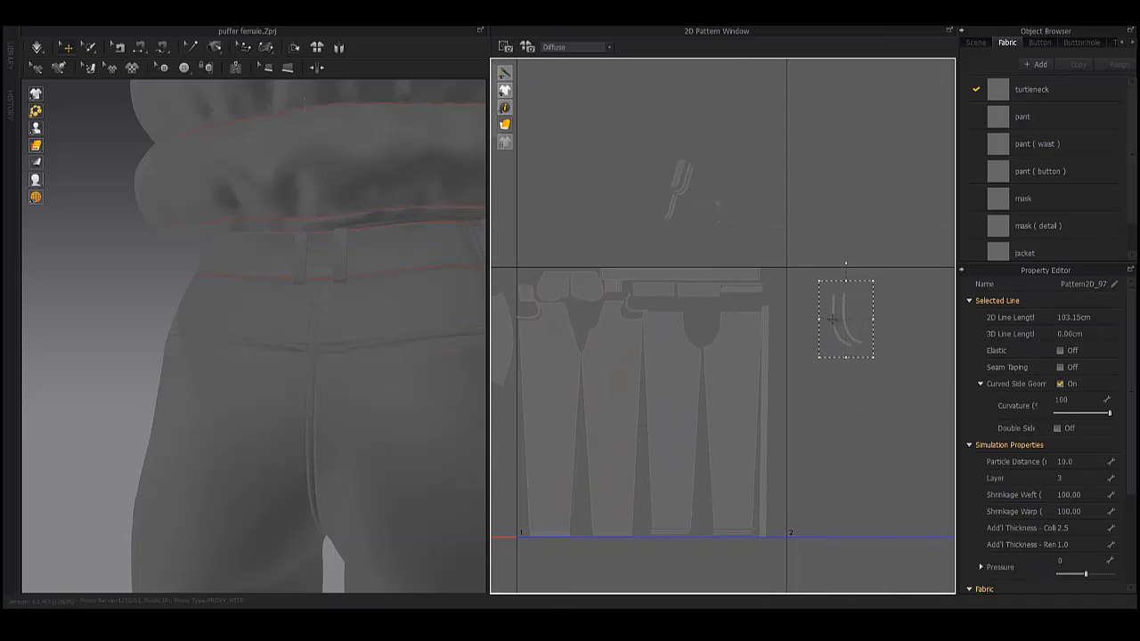
{"action": "scroll", "coordinate": [698, 317], "scroll_direction": "up", "scroll_amount": 3}
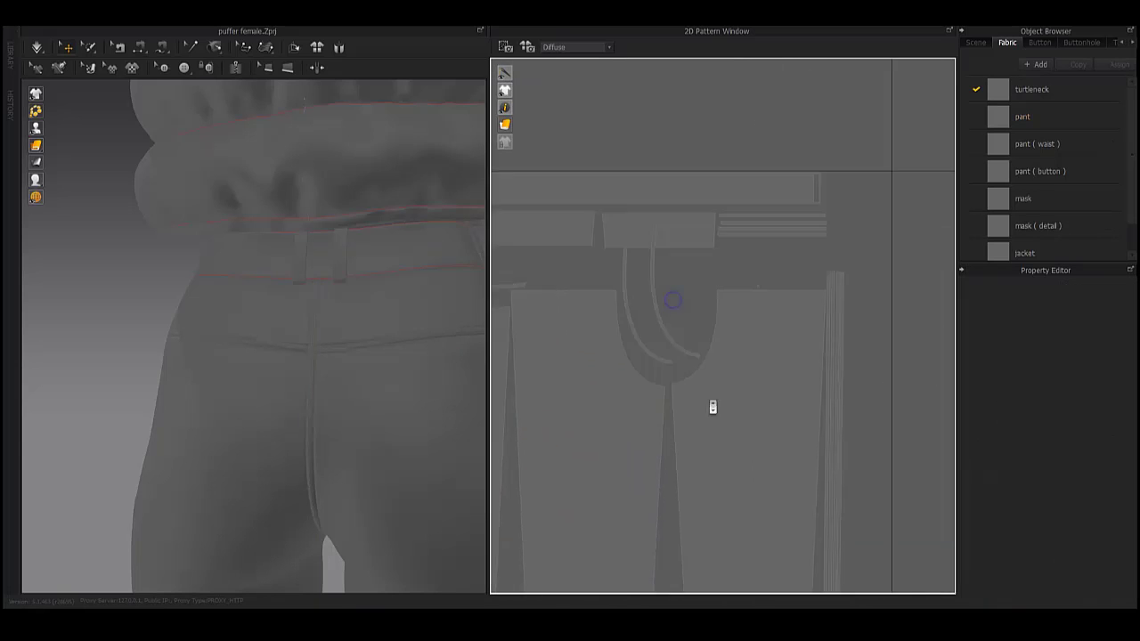
{"action": "scroll", "coordinate": [712, 402], "scroll_direction": "up", "scroll_amount": 2}
{"action": "scroll", "coordinate": [845, 315], "scroll_direction": "down", "scroll_amount": 3}
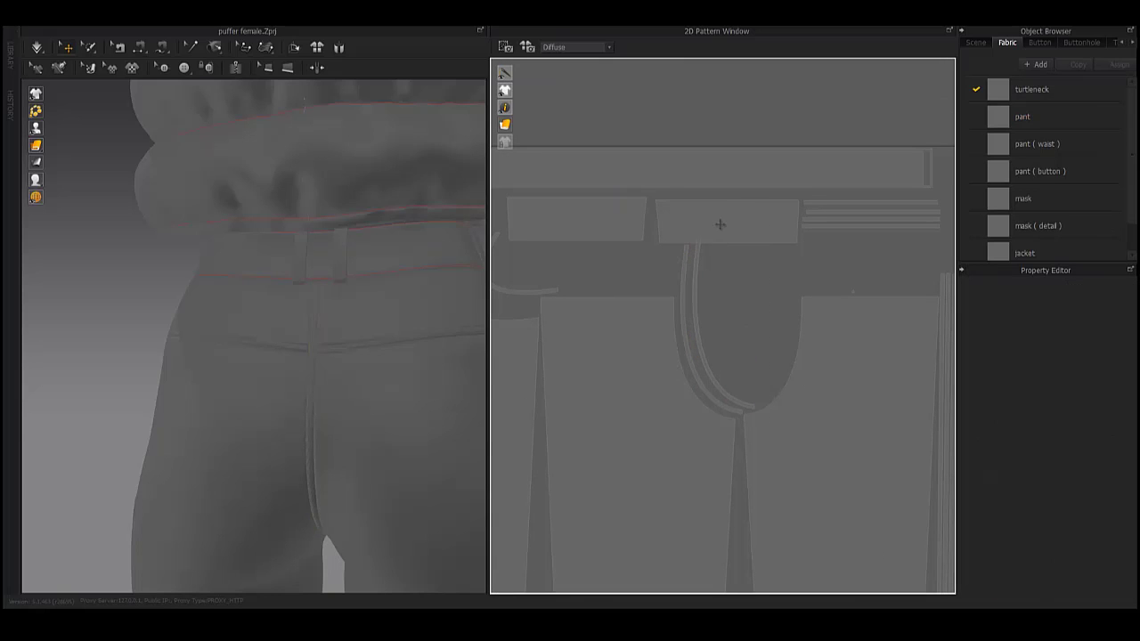
{"action": "scroll", "coordinate": [720, 222], "scroll_direction": "up", "scroll_amount": 3}
Move the horizontal stripe piece right and pick out the waistband pieces.
{"action": "left_click", "coordinate": [776, 277]}
{"action": "scroll", "coordinate": [776, 278], "scroll_direction": "down", "scroll_amount": 2}
{"action": "left_click", "coordinate": [682, 295]}
{"action": "right_click_drag", "start_coordinate": [682, 294], "coordinate": [791, 306]}
{"action": "left_click", "coordinate": [841, 272]}
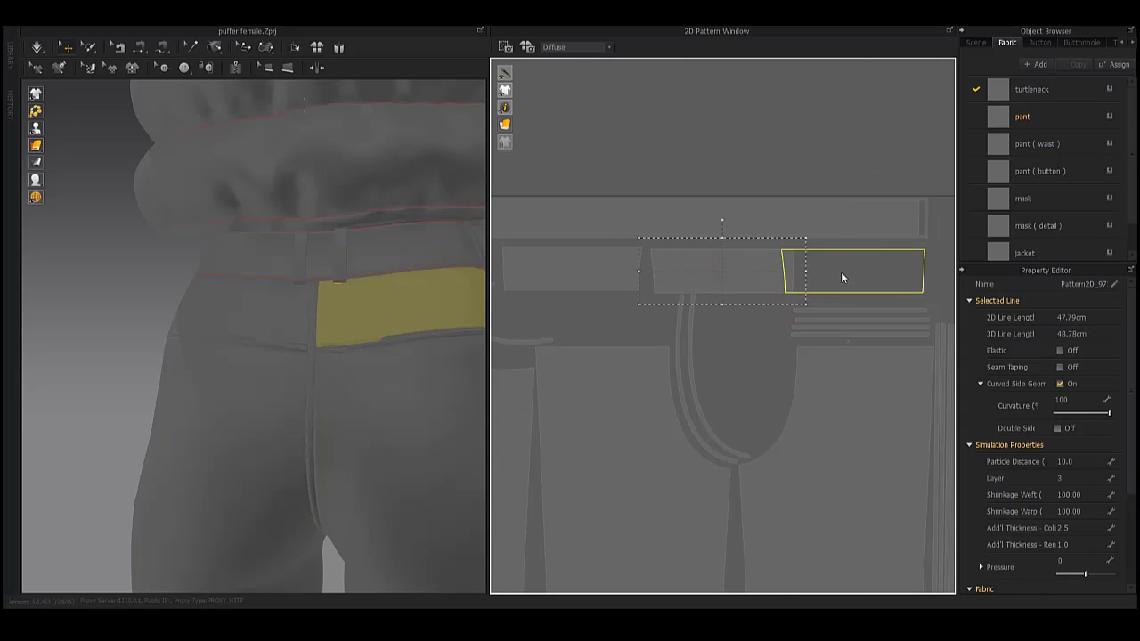
{"action": "left_click", "coordinate": [775, 281]}
{"action": "scroll", "coordinate": [775, 281], "scroll_direction": "down", "scroll_amount": 4}
{"action": "scroll", "coordinate": [742, 348], "scroll_direction": "up", "scroll_amount": 2}
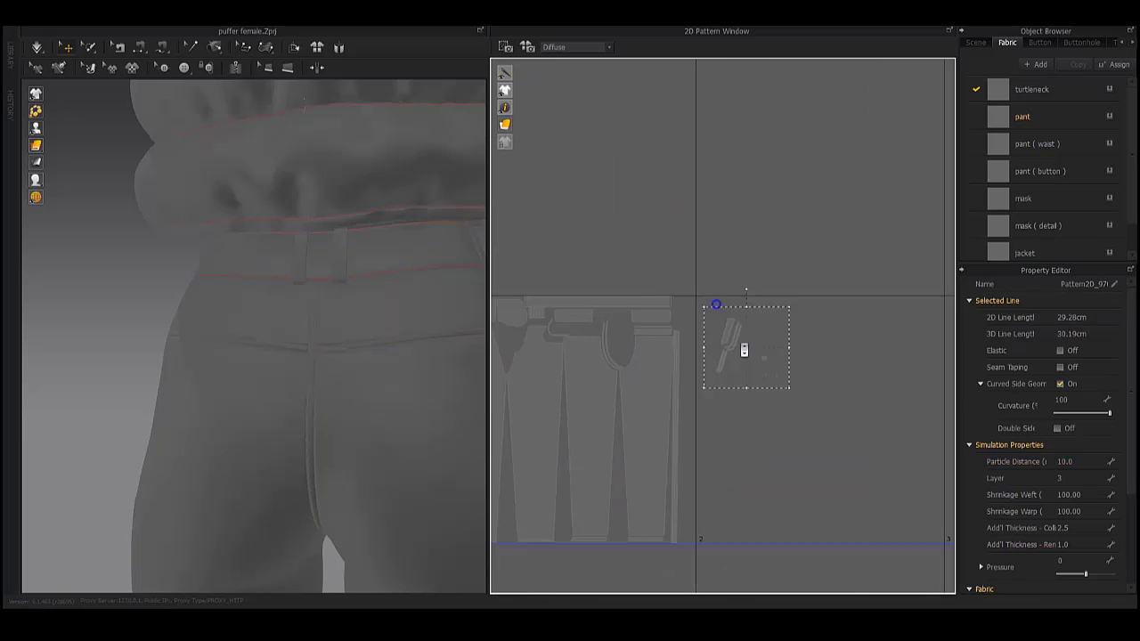
Box-select the small curved pant strips and drop them into the gap among the trouser pieces.
{"action": "right_click_drag", "start_coordinate": [743, 348], "coordinate": [746, 273]}
{"action": "scroll", "coordinate": [756, 234], "scroll_direction": "up", "scroll_amount": 2}
{"action": "left_click", "coordinate": [664, 345]}
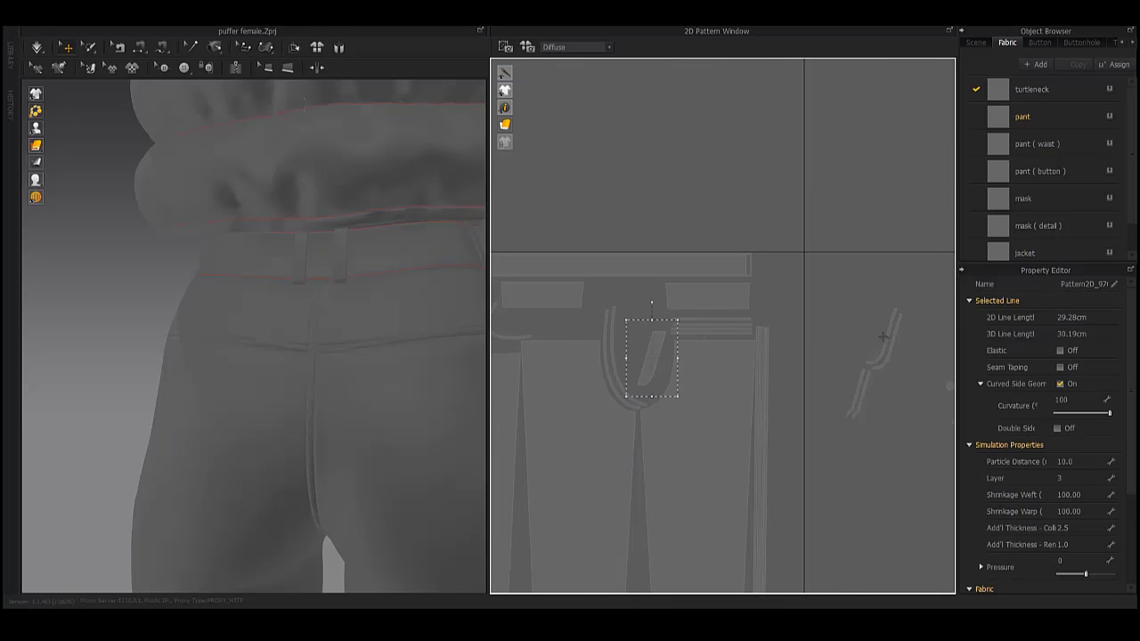
{"action": "left_click_drag", "start_coordinate": [921, 296], "coordinate": [861, 373]}
{"action": "left_click_drag", "start_coordinate": [861, 419], "coordinate": [852, 400]}
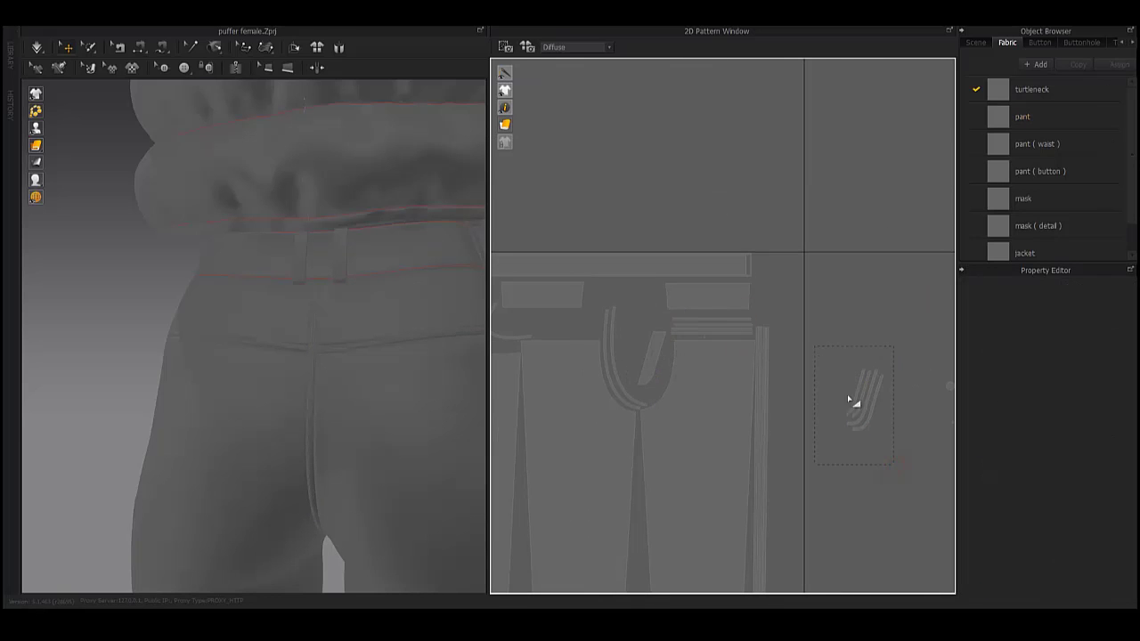
{"action": "right_click_drag", "start_coordinate": [872, 277], "coordinate": [814, 239]}
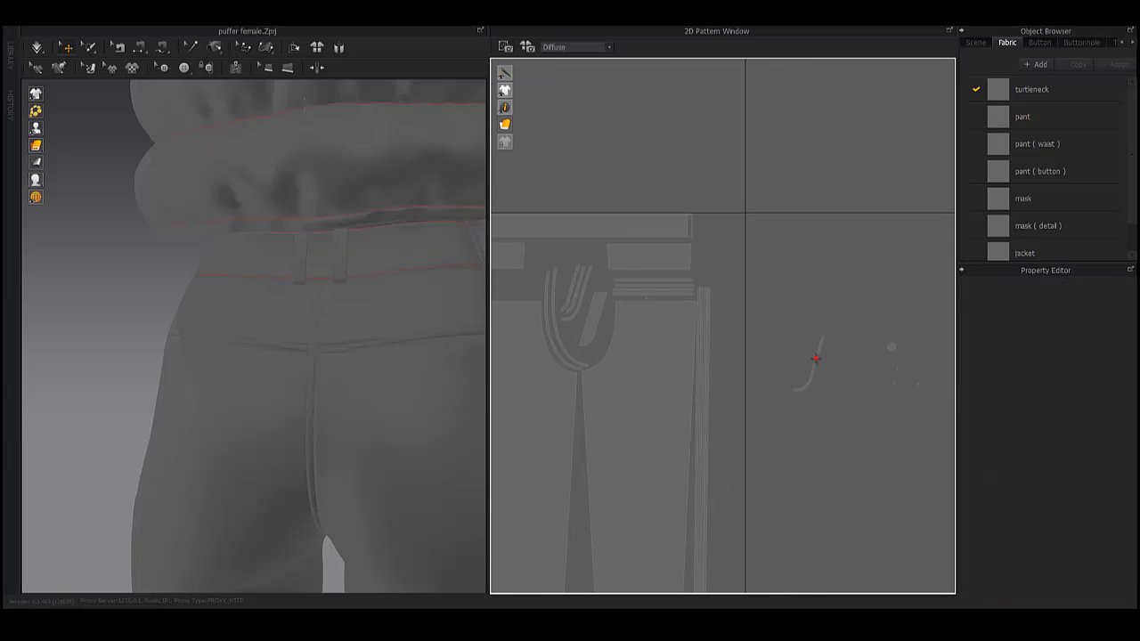
Box-select the small button pieces on the right and move them closer to the pant pieces.
{"action": "left_click_drag", "start_coordinate": [876, 332], "coordinate": [932, 397]}
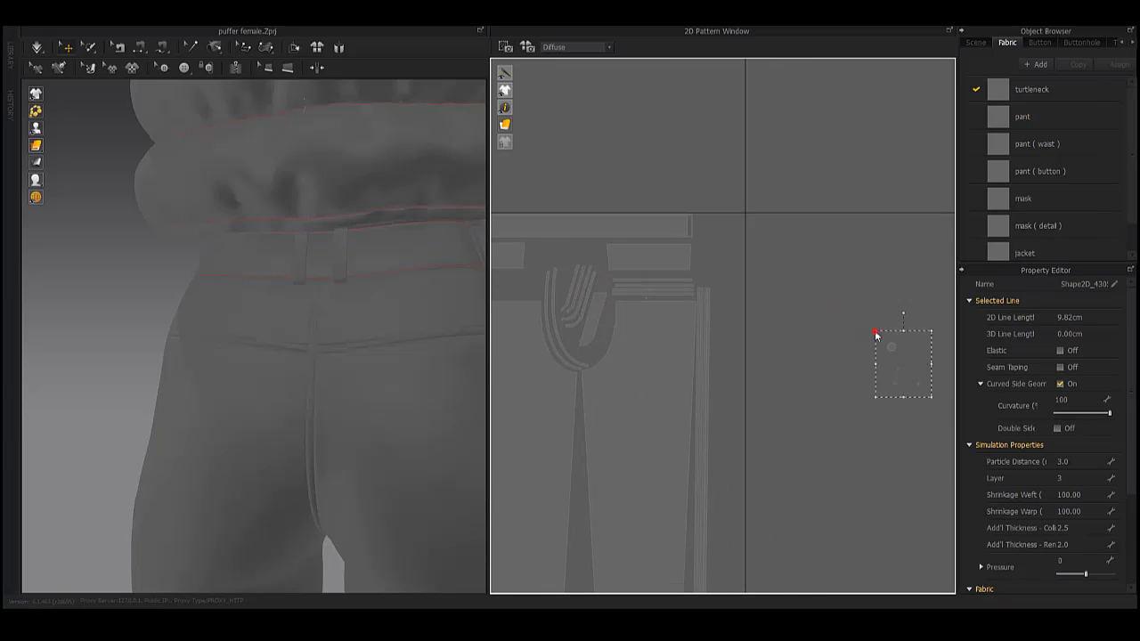
{"action": "left_click_drag", "start_coordinate": [785, 254], "coordinate": [813, 283]}
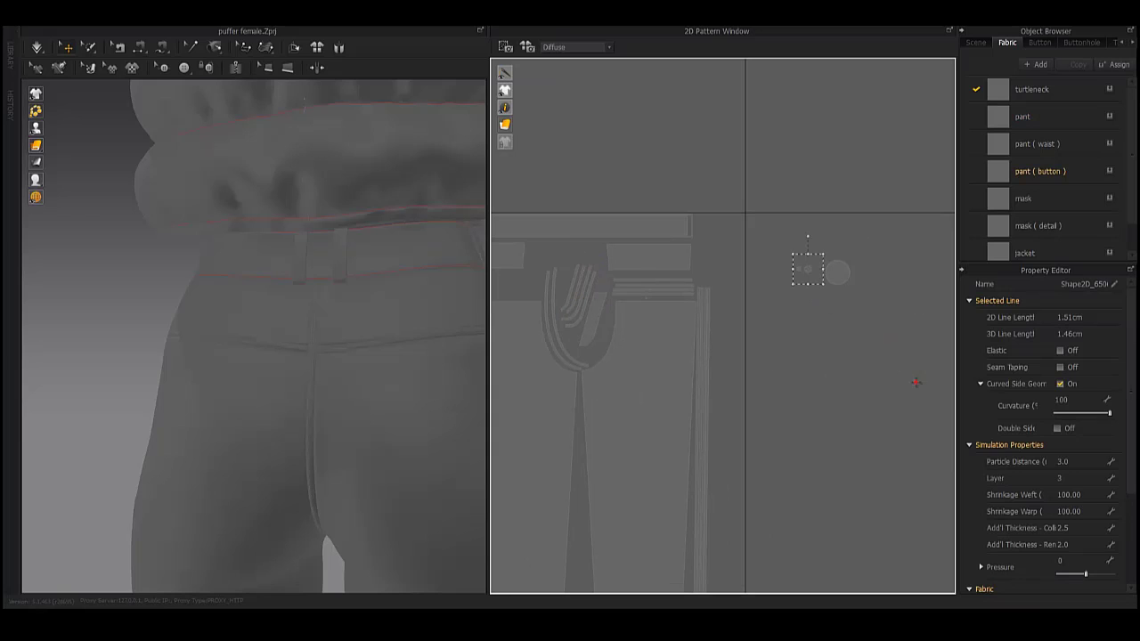
{"action": "scroll", "coordinate": [916, 382], "scroll_direction": "down", "scroll_amount": 2}
{"action": "scroll", "coordinate": [871, 383], "scroll_direction": "down", "scroll_amount": 3}
{"action": "left_click", "coordinate": [755, 334]}
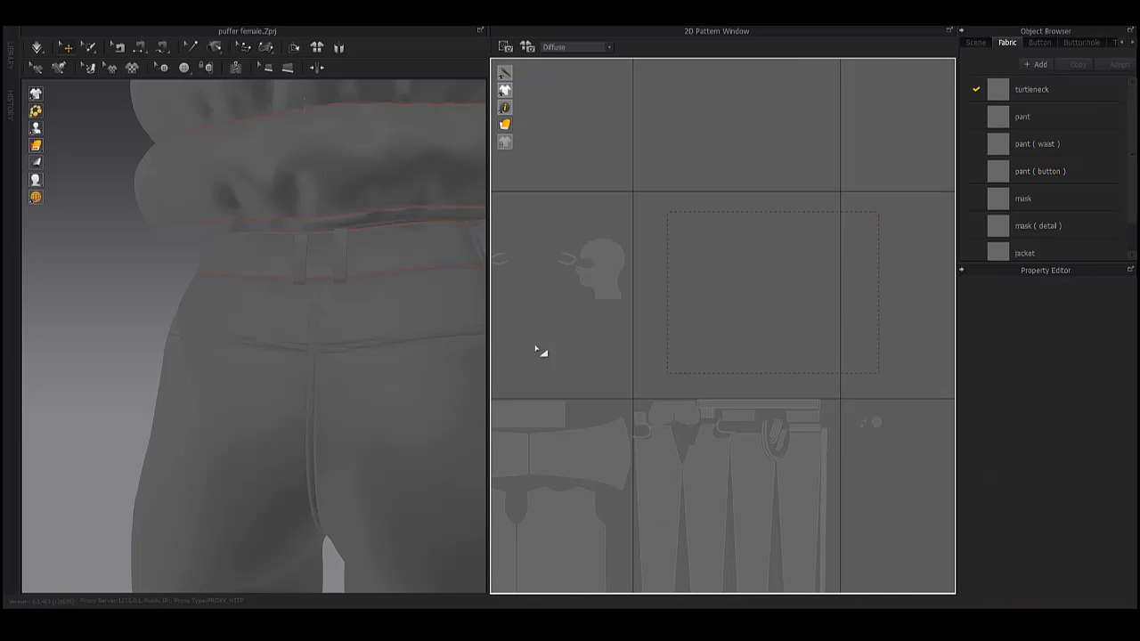
{"action": "scroll", "coordinate": [684, 247], "scroll_direction": "down", "scroll_amount": 1}
{"action": "scroll", "coordinate": [835, 389], "scroll_direction": "down", "scroll_amount": 1}
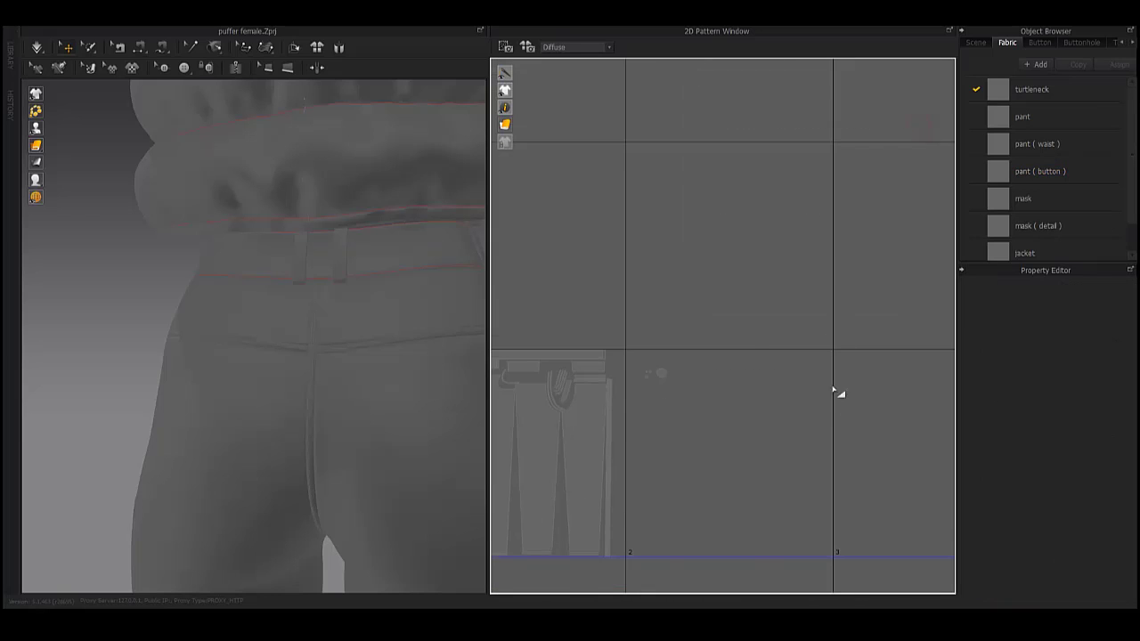
{"action": "scroll", "coordinate": [913, 521], "scroll_direction": "down", "scroll_amount": 3}
{"action": "scroll", "coordinate": [660, 491], "scroll_direction": "up", "scroll_amount": 1}
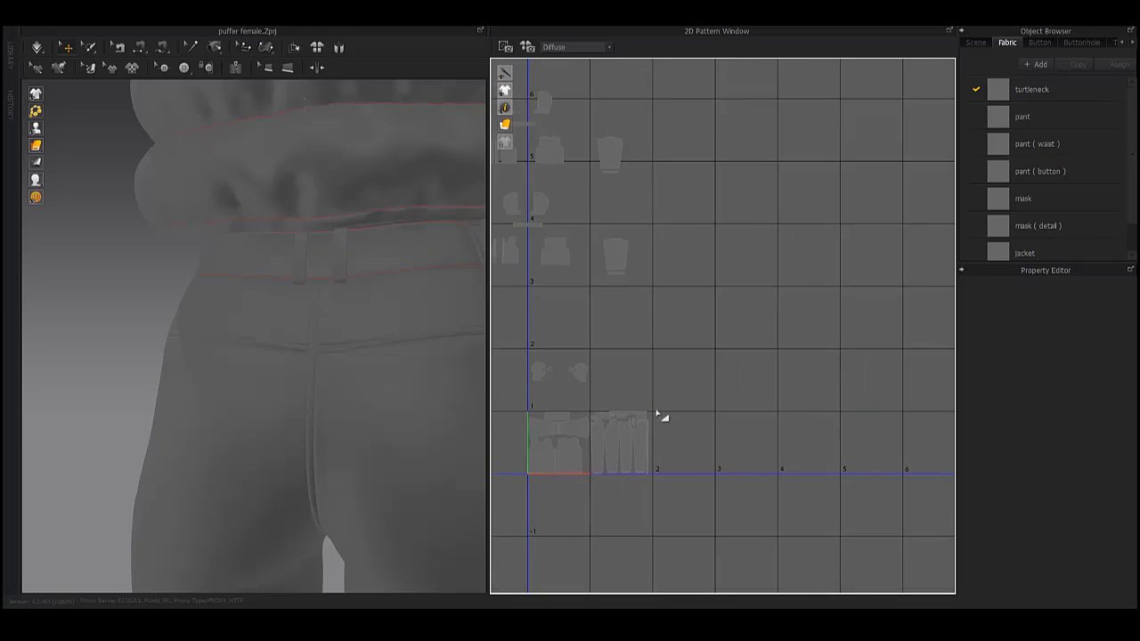
{"action": "scroll", "coordinate": [657, 415], "scroll_direction": "up", "scroll_amount": 3}
{"action": "scroll", "coordinate": [894, 288], "scroll_direction": "down", "scroll_amount": 1}
Move the large circular button piece down into the free gap.
{"action": "left_click", "coordinate": [753, 411]}
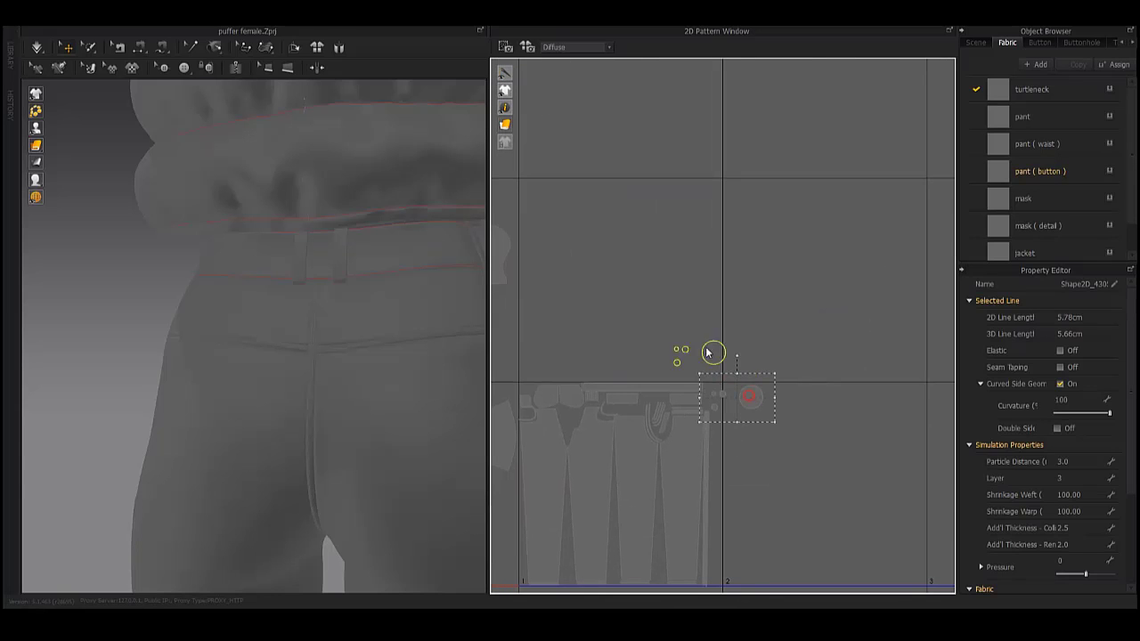
{"action": "scroll", "coordinate": [709, 354], "scroll_direction": "up", "scroll_amount": 3}
{"action": "left_click", "coordinate": [674, 196]}
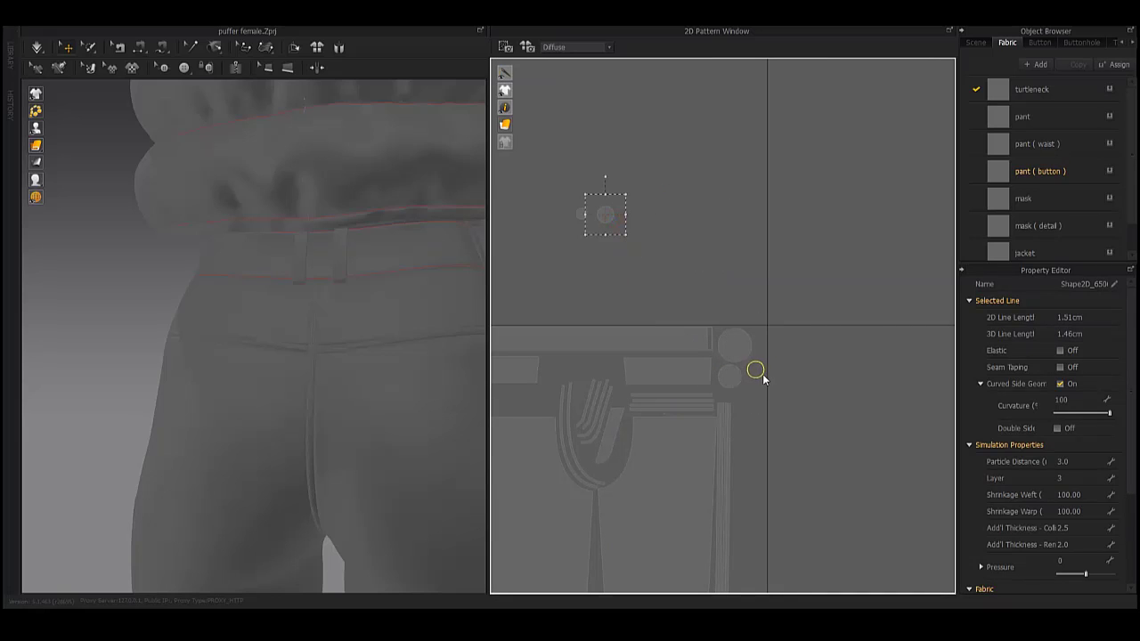
{"action": "left_click_drag", "start_coordinate": [760, 380], "coordinate": [756, 408]}
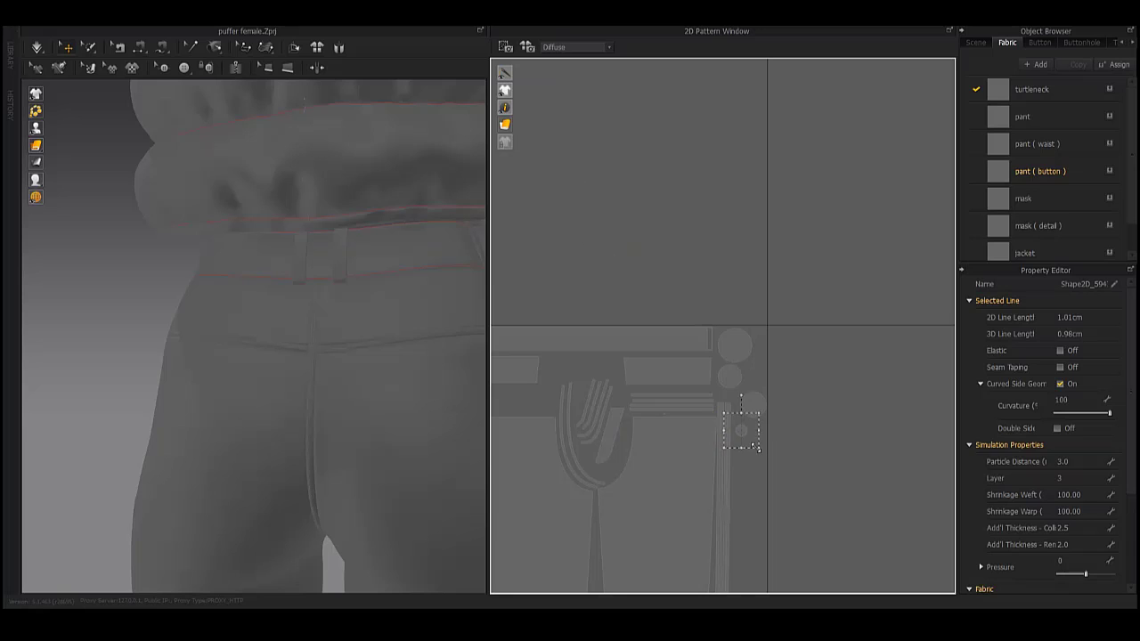
{"action": "left_click", "coordinate": [809, 390]}
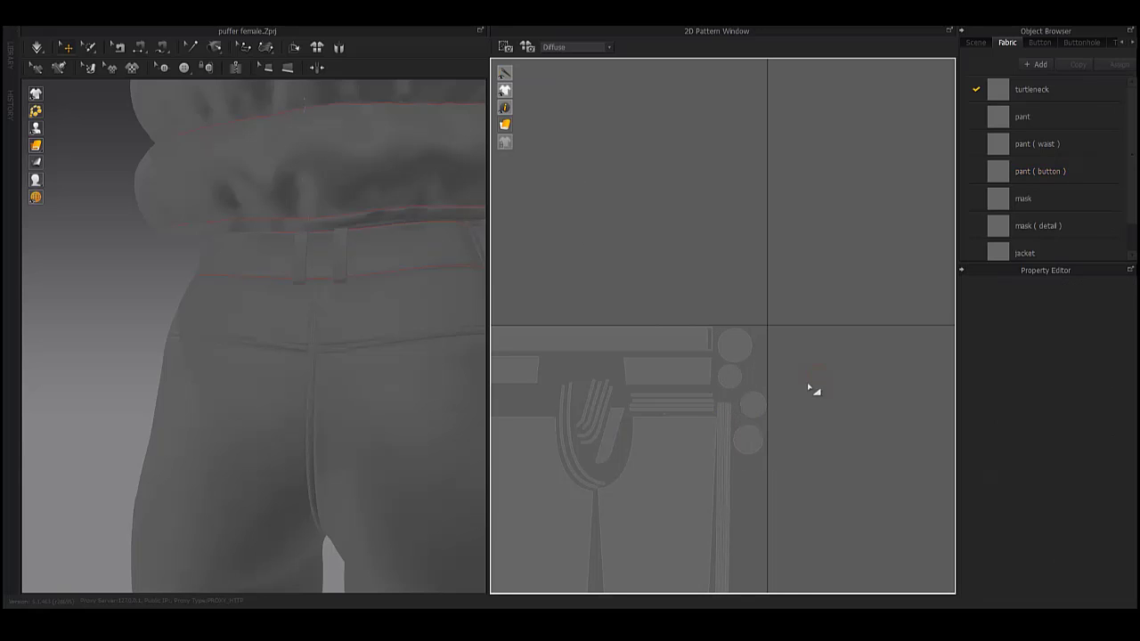
{"action": "scroll", "coordinate": [812, 374], "scroll_direction": "down", "scroll_amount": 3}
{"action": "scroll", "coordinate": [814, 356], "scroll_direction": "down", "scroll_amount": 3}
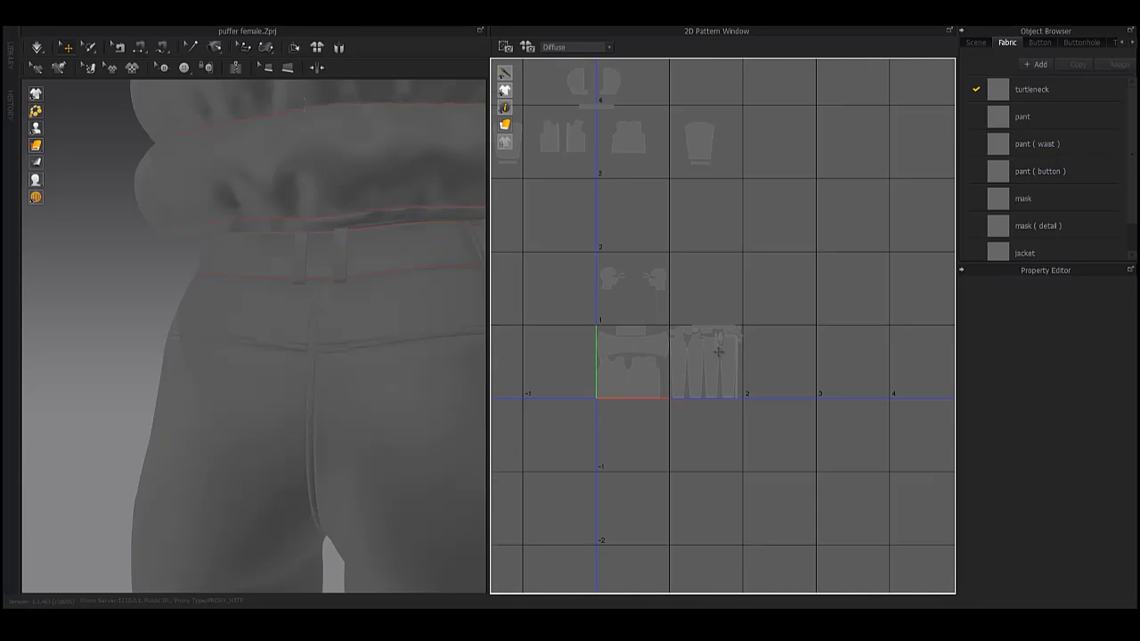
{"action": "scroll", "coordinate": [718, 352], "scroll_direction": "up", "scroll_amount": 4}
Return to the trouser pieces and select the pocket piece.
{"action": "middle_click_drag", "start_coordinate": [776, 297], "coordinate": [772, 229]}
{"action": "scroll", "coordinate": [728, 413], "scroll_direction": "up", "scroll_amount": 4}
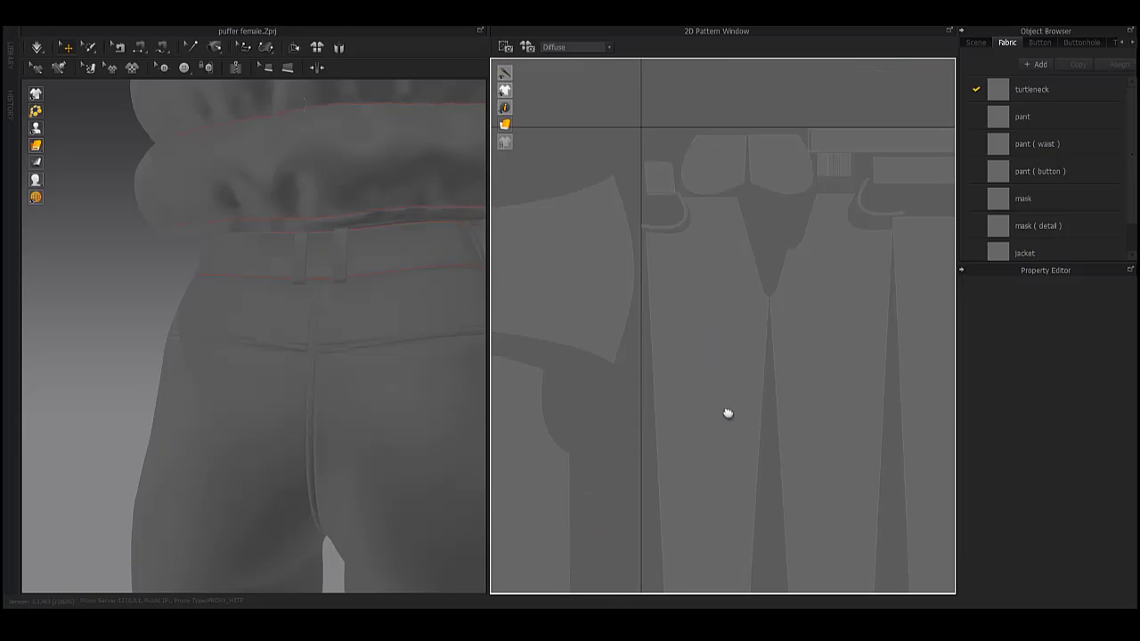
{"action": "scroll", "coordinate": [700, 288], "scroll_direction": "up", "scroll_amount": 3}
{"action": "scroll", "coordinate": [738, 410], "scroll_direction": "up", "scroll_amount": 3}
{"action": "left_click", "coordinate": [674, 198]}
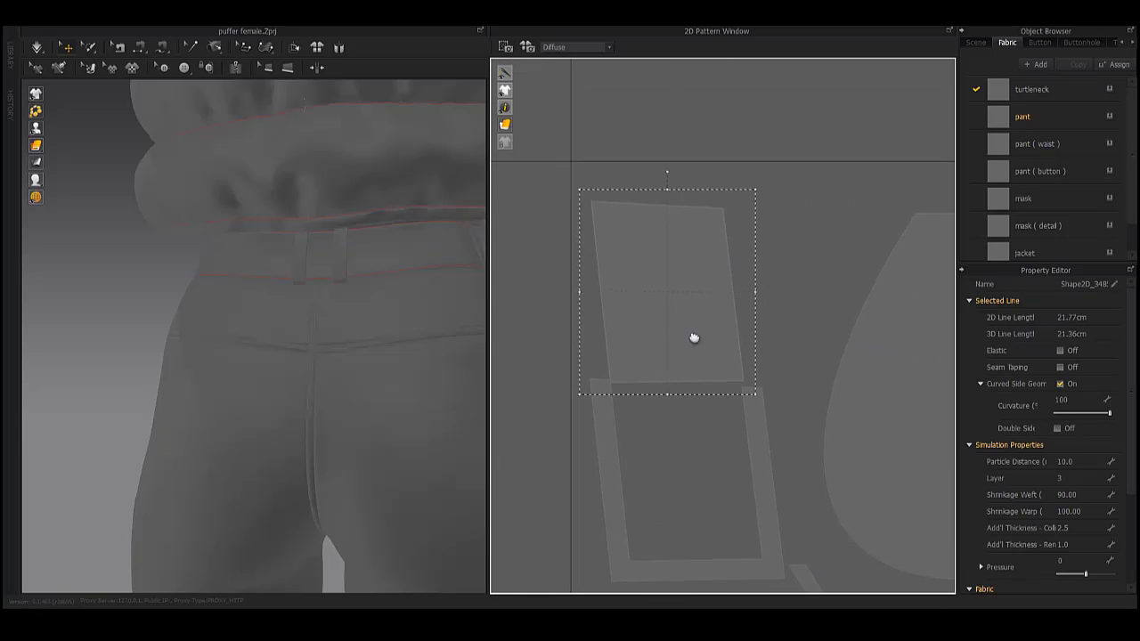
{"action": "scroll", "coordinate": [689, 333], "scroll_direction": "up", "scroll_amount": 3}
Review the strips, rectangles and circular button pieces, checking a small button piece's placement.
{"action": "middle_click_drag", "start_coordinate": [687, 333], "coordinate": [762, 263]}
{"action": "scroll", "coordinate": [762, 263], "scroll_direction": "down", "scroll_amount": 3}
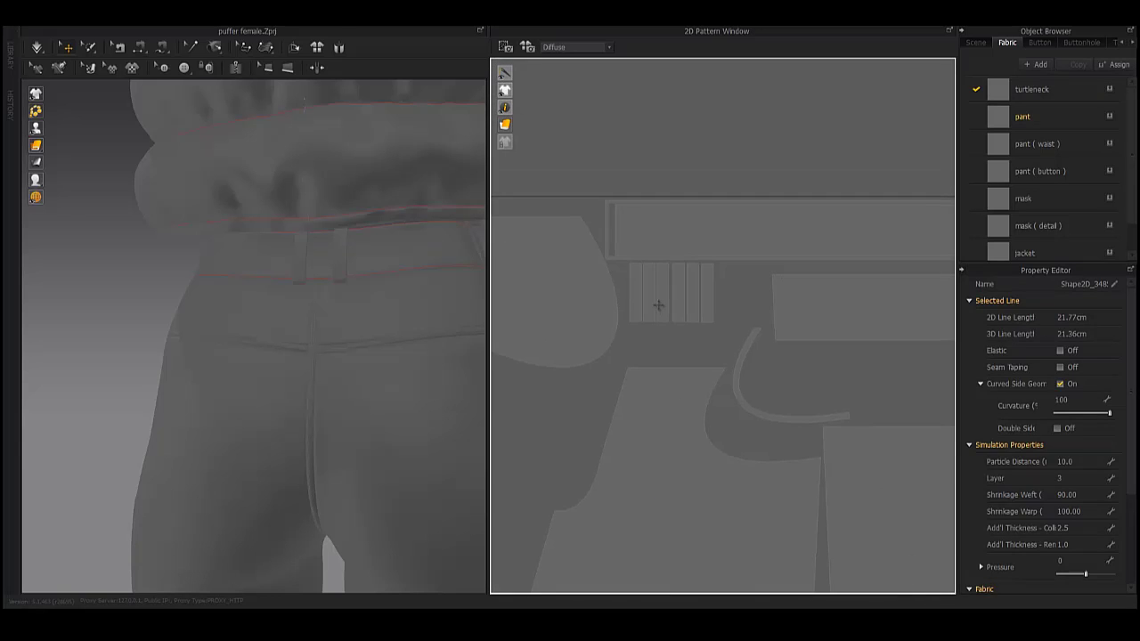
{"action": "middle_click_drag", "start_coordinate": [656, 300], "coordinate": [697, 344]}
{"action": "scroll", "coordinate": [698, 344], "scroll_direction": "down", "scroll_amount": 2}
{"action": "mouse_move", "coordinate": [659, 303]}
{"action": "middle_mouse_down"}
{"action": "mouse_move", "coordinate": [680, 307]}
{"action": "mouse_move", "coordinate": [535, 395]}
{"action": "middle_mouse_up"}
{"action": "left_click", "coordinate": [680, 307]}
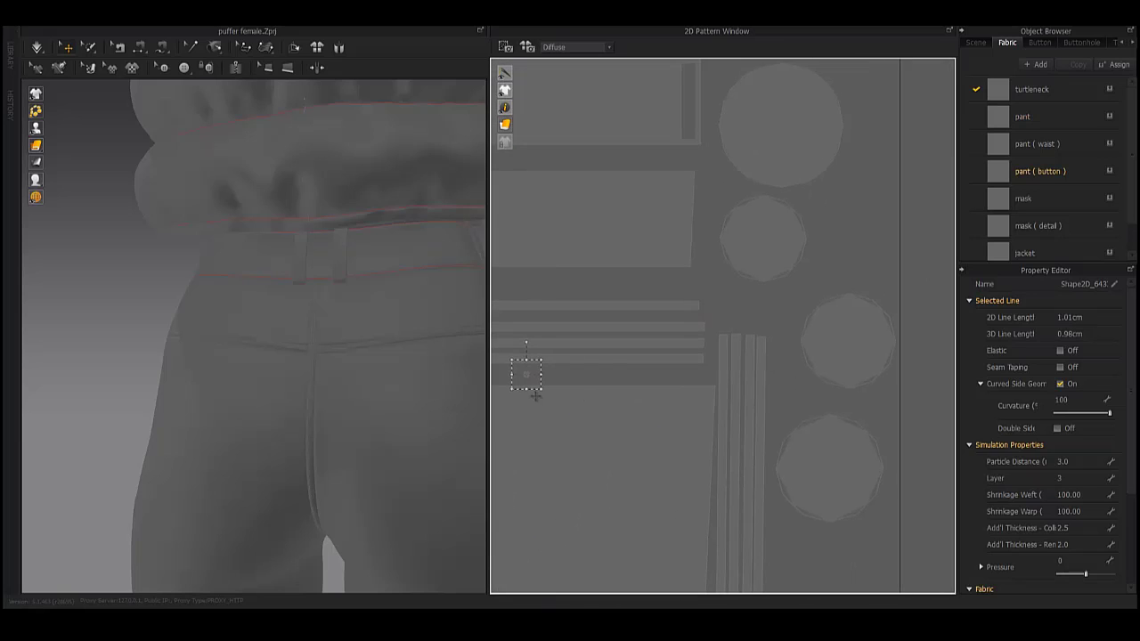
{"action": "middle_click_drag", "start_coordinate": [883, 217], "coordinate": [716, 321]}
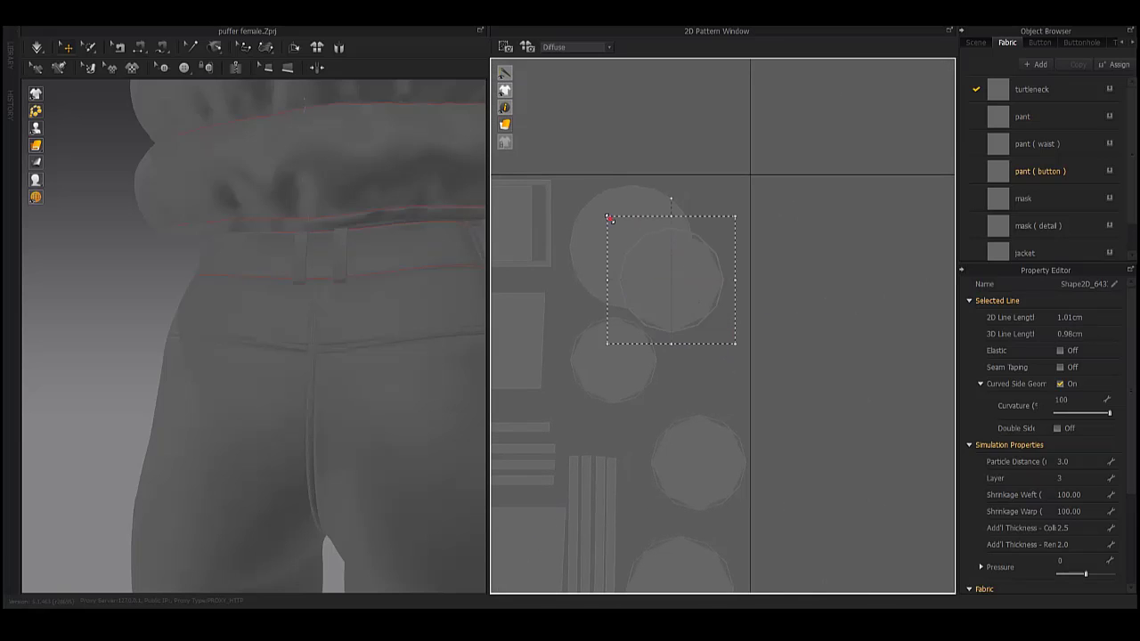
{"action": "left_click", "coordinate": [790, 318]}
{"action": "scroll", "coordinate": [636, 318], "scroll_direction": "down", "scroll_amount": 3}
{"action": "scroll", "coordinate": [668, 334], "scroll_direction": "down", "scroll_amount": 3}
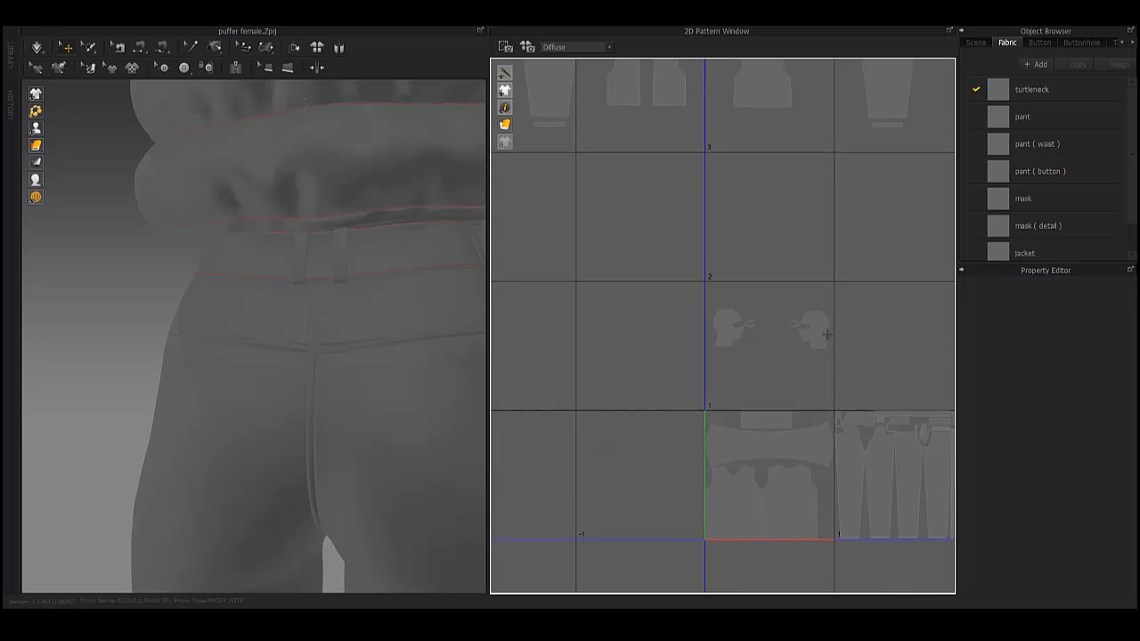
{"action": "scroll", "coordinate": [705, 348], "scroll_direction": "down", "scroll_amount": 2}
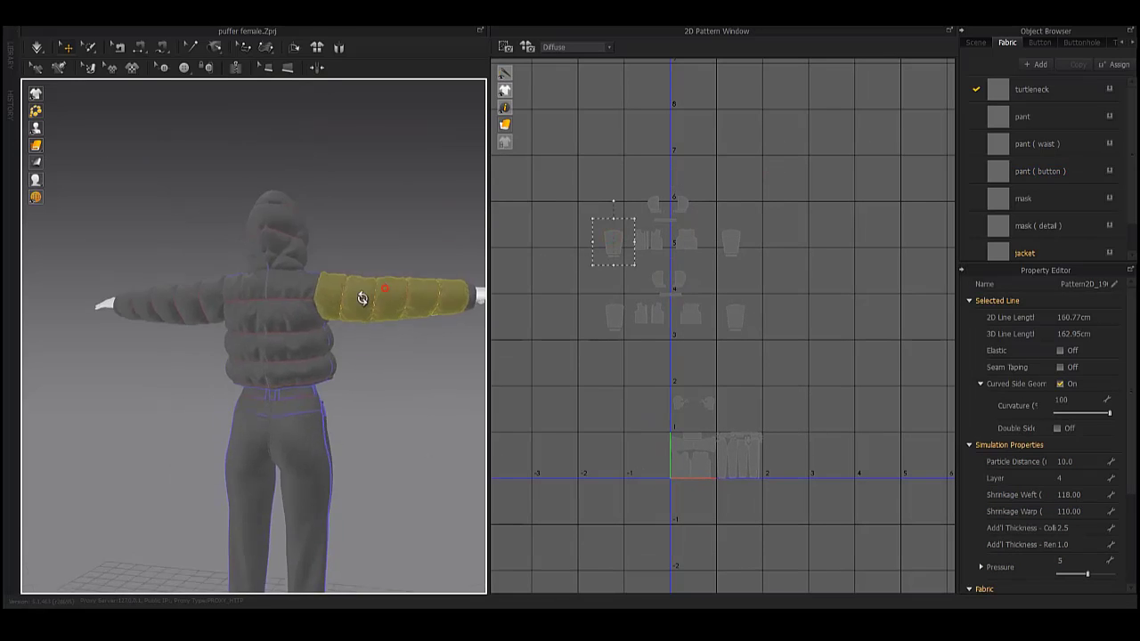
{"action": "right_click_drag", "start_coordinate": [164, 311], "coordinate": [359, 311]}
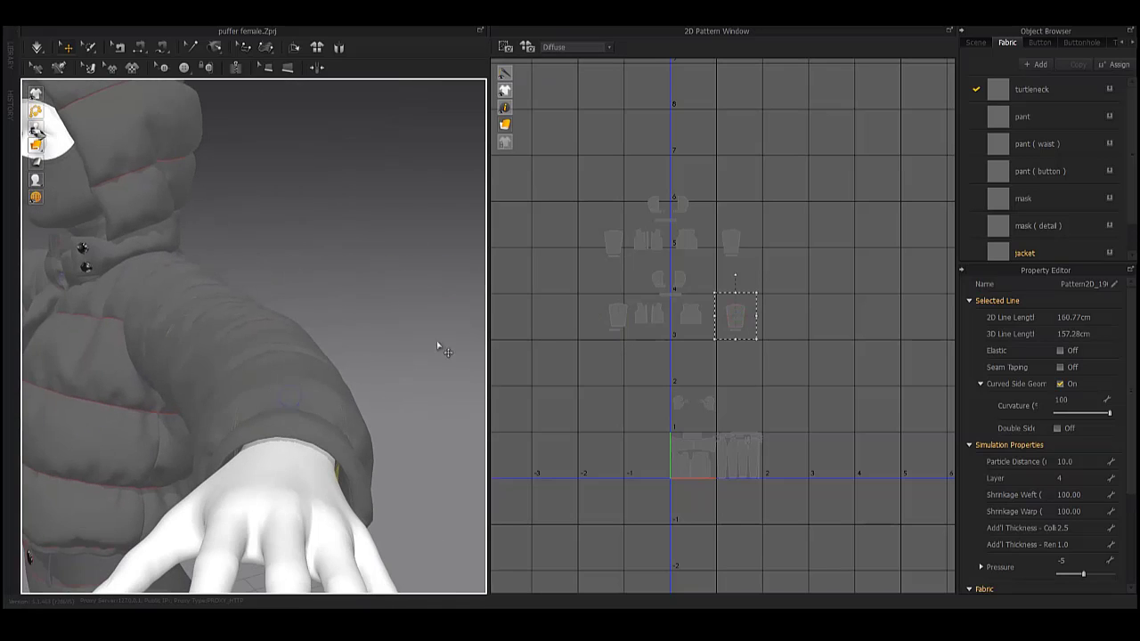
{"action": "scroll", "coordinate": [726, 346], "scroll_direction": "up", "scroll_amount": 3}
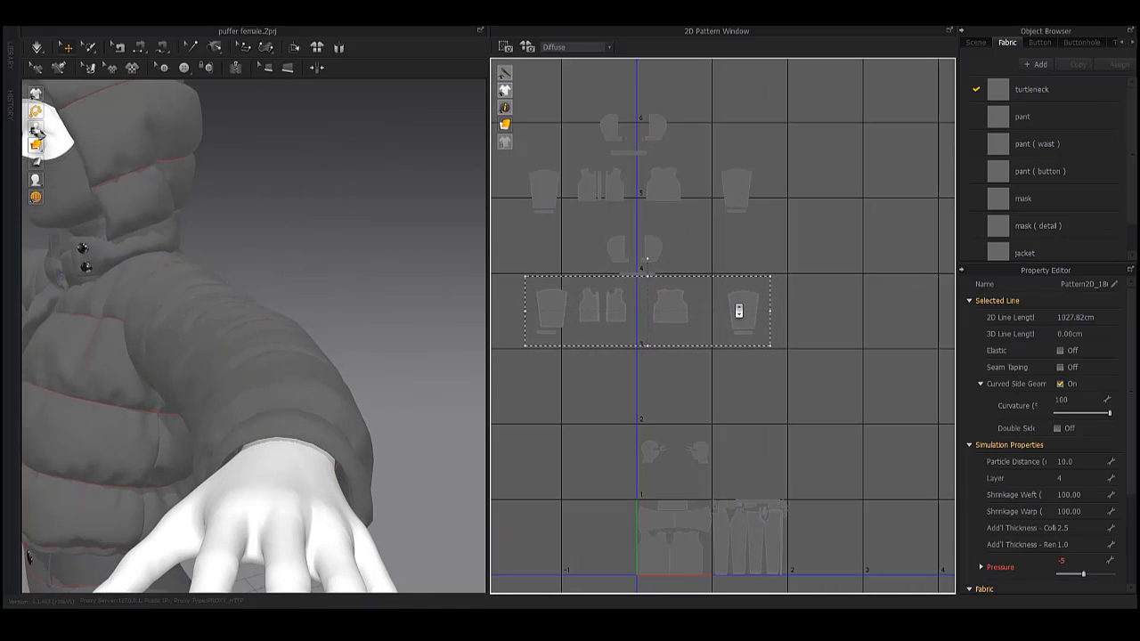
{"action": "scroll", "coordinate": [695, 259], "scroll_direction": "up", "scroll_amount": 3}
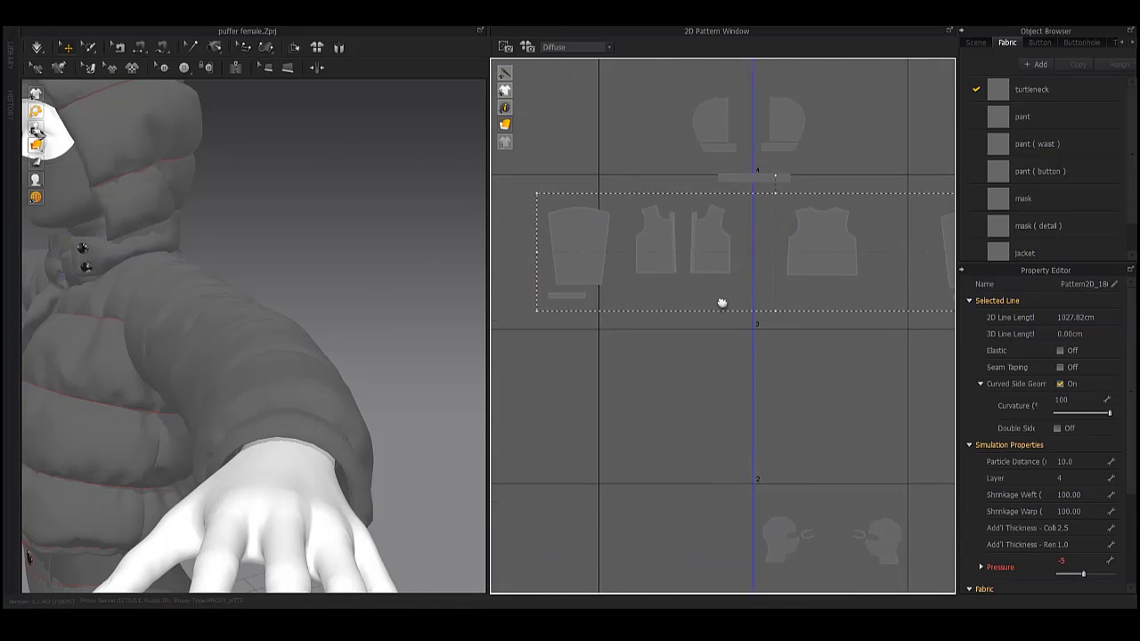
{"action": "scroll", "coordinate": [723, 303], "scroll_direction": "up", "scroll_amount": 2}
{"action": "scroll", "coordinate": [719, 250], "scroll_direction": "up", "scroll_amount": 2}
{"action": "left_click", "coordinate": [713, 236]}
{"action": "scroll", "coordinate": [298, 351], "scroll_direction": "up", "scroll_amount": 5}
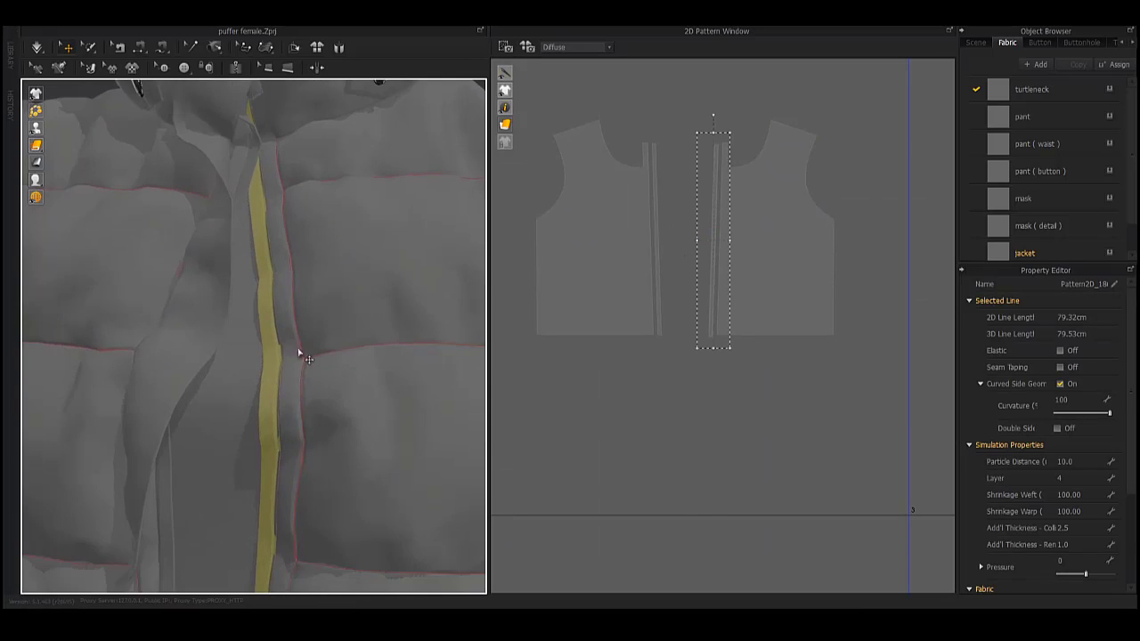
{"action": "scroll", "coordinate": [303, 364], "scroll_direction": "up", "scroll_amount": 3}
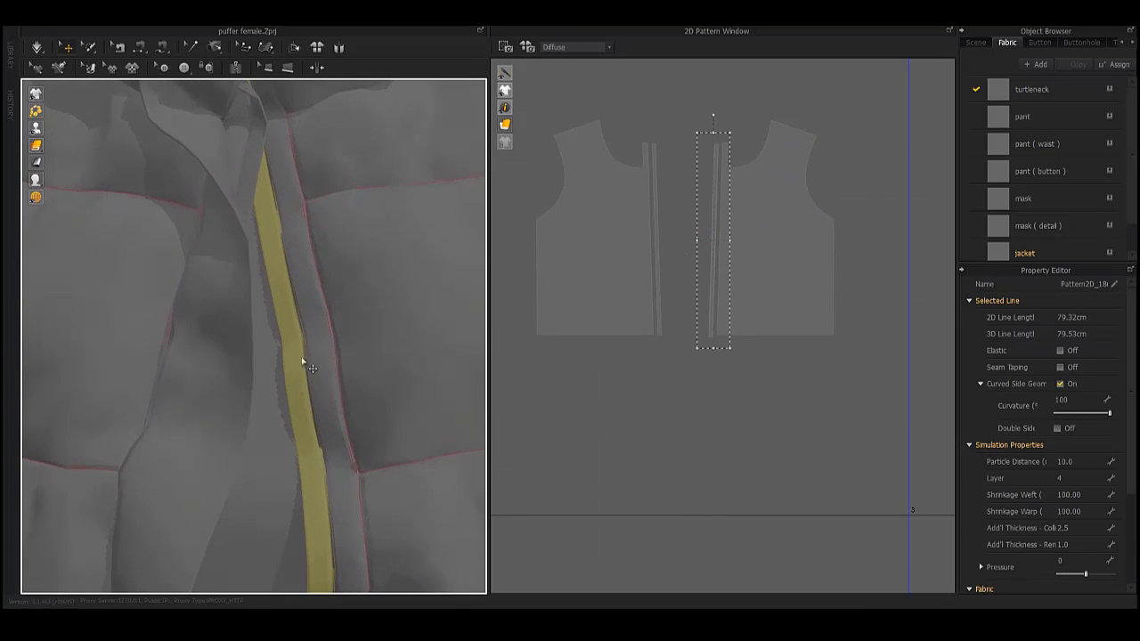
{"action": "left_click", "coordinate": [659, 182]}
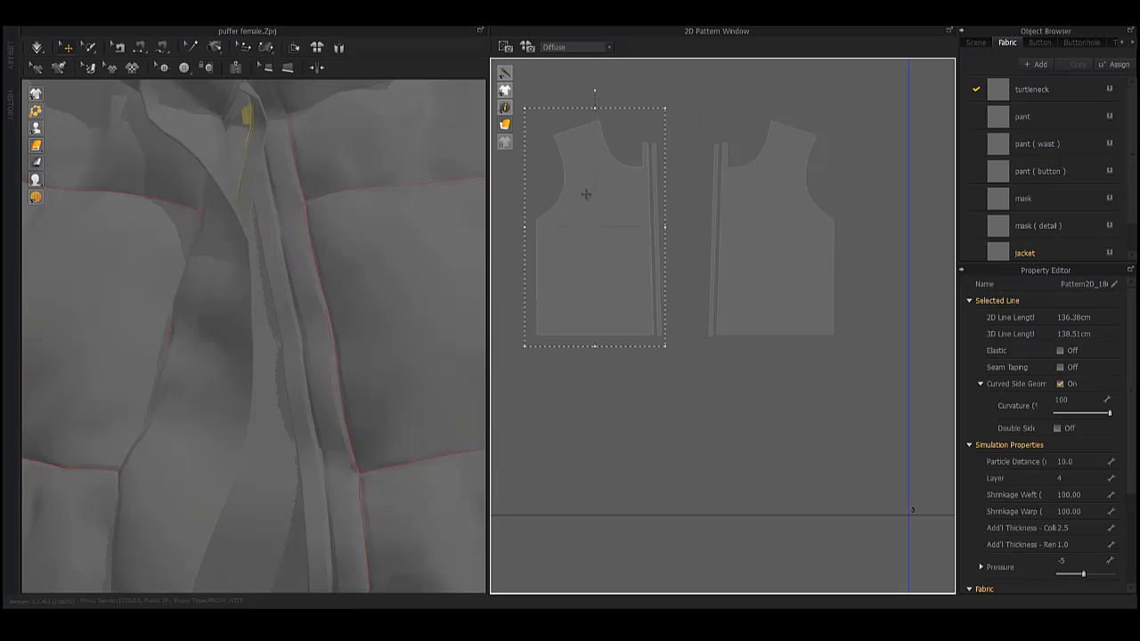
{"action": "left_click", "coordinate": [560, 176]}
{"action": "left_click", "coordinate": [639, 185]}
{"action": "scroll", "coordinate": [224, 262], "scroll_direction": "down", "scroll_amount": 5}
{"action": "scroll", "coordinate": [185, 248], "scroll_direction": "down", "scroll_amount": 2}
{"action": "scroll", "coordinate": [677, 413], "scroll_direction": "down", "scroll_amount": 5}
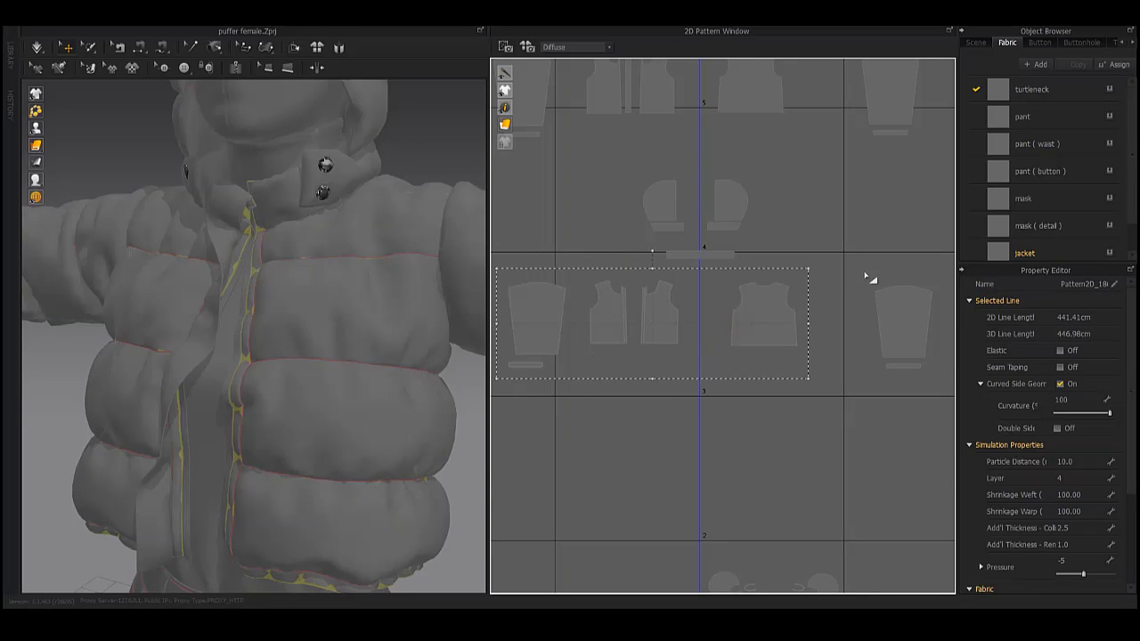
{"action": "scroll", "coordinate": [320, 376], "scroll_direction": "down", "scroll_amount": 3}
{"action": "mouse_move", "coordinate": [320, 377]}
{"action": "right_mouse_down"}
{"action": "mouse_move", "coordinate": [418, 382]}
{"action": "mouse_move", "coordinate": [329, 362]}
{"action": "right_mouse_up"}
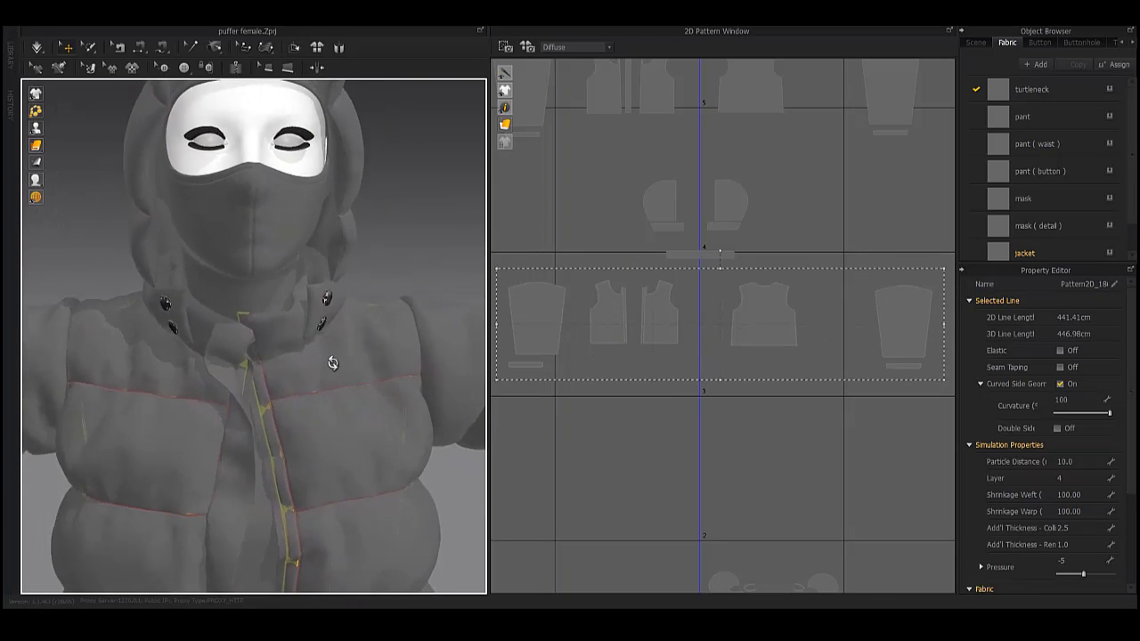
{"action": "scroll", "coordinate": [697, 257], "scroll_direction": "down", "scroll_amount": 5}
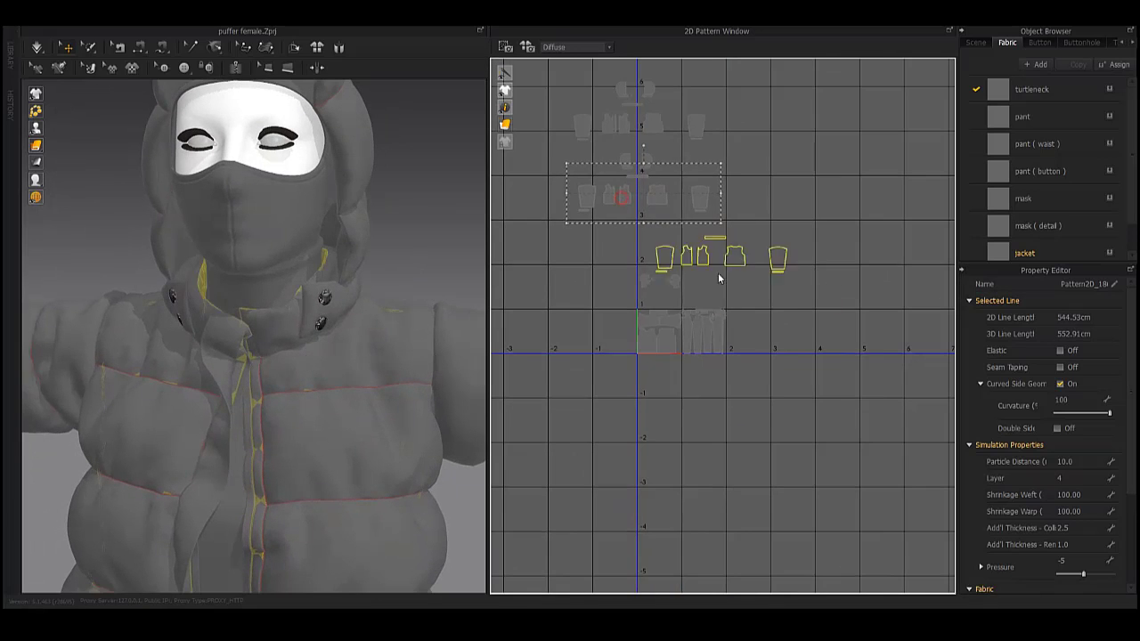
Select the short jacket strip piece, then clear the selection.
{"action": "scroll", "coordinate": [720, 273], "scroll_direction": "up", "scroll_amount": 3}
{"action": "scroll", "coordinate": [807, 406], "scroll_direction": "up", "scroll_amount": 2}
{"action": "left_click", "coordinate": [620, 369]}
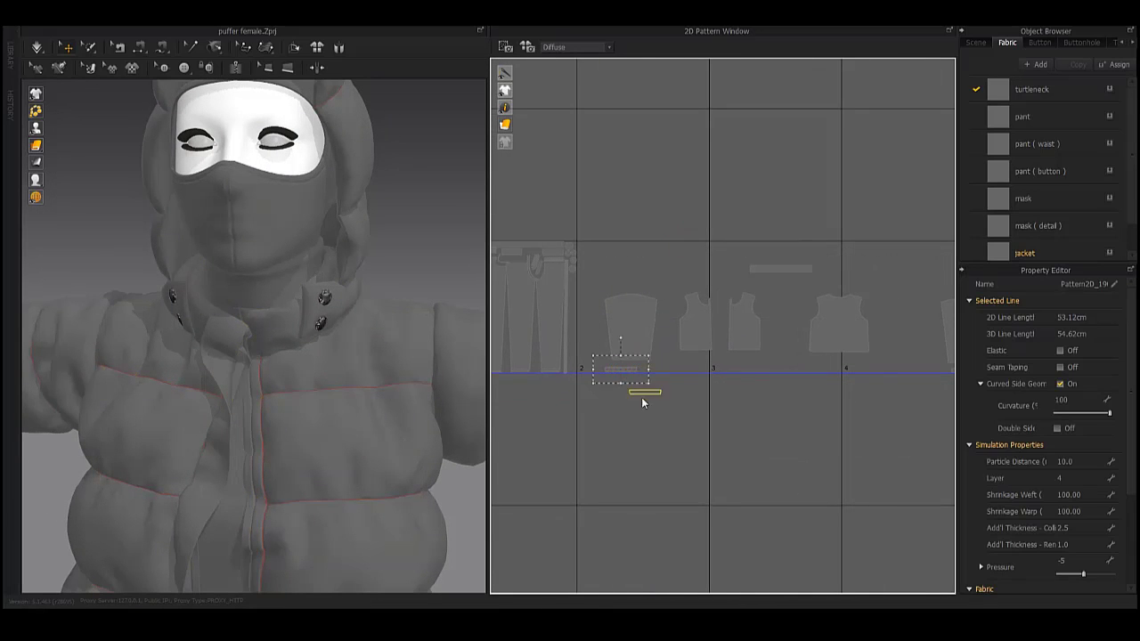
{"action": "scroll", "coordinate": [665, 400], "scroll_direction": "up", "scroll_amount": 3}
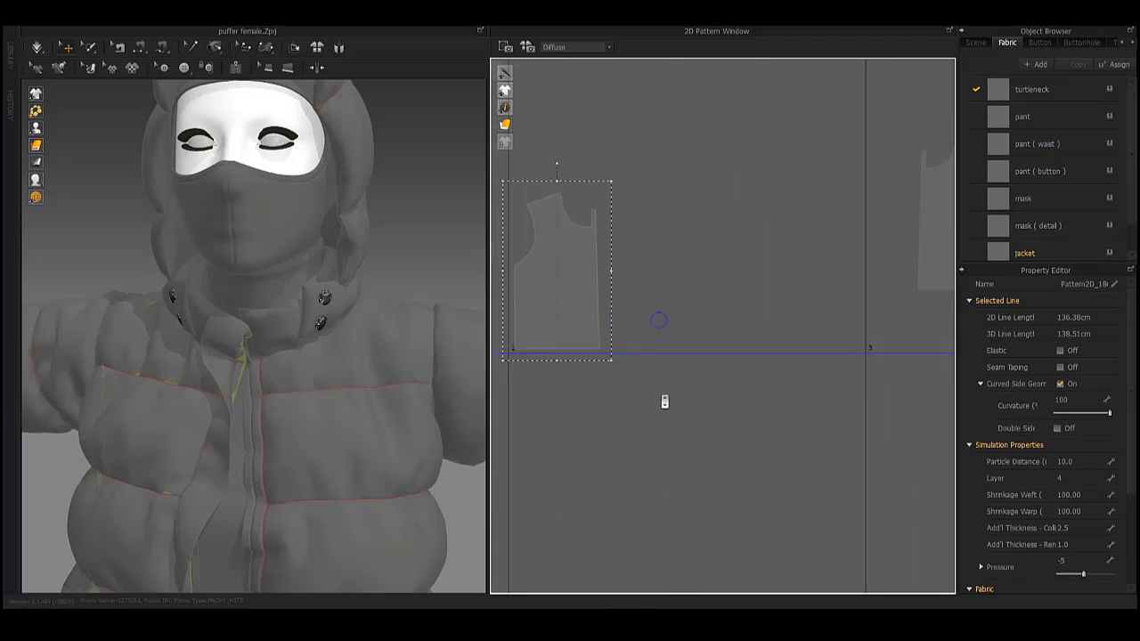
{"action": "scroll", "coordinate": [708, 336], "scroll_direction": "up", "scroll_amount": 2}
{"action": "left_click", "coordinate": [880, 392]}
{"action": "scroll", "coordinate": [880, 392], "scroll_direction": "down", "scroll_amount": 3}
Select the jacket bodice pieces, including the left bodice panel.
{"action": "left_click", "coordinate": [618, 285]}
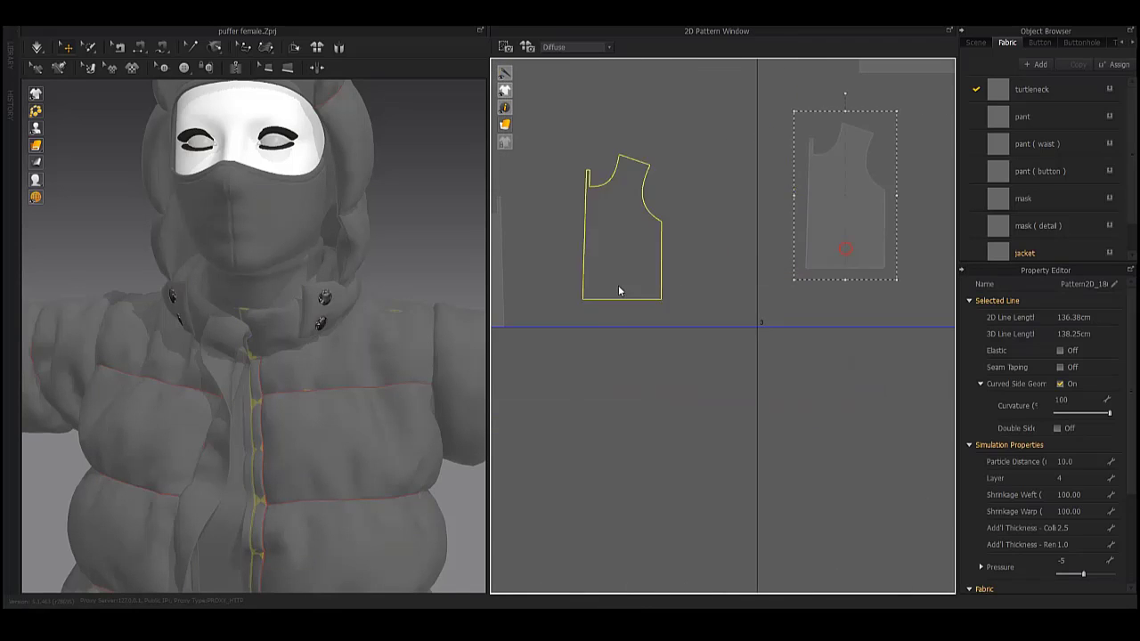
{"action": "scroll", "coordinate": [618, 285], "scroll_direction": "up", "scroll_amount": 4}
{"action": "scroll", "coordinate": [756, 330], "scroll_direction": "down", "scroll_amount": 1}
{"action": "scroll", "coordinate": [758, 335], "scroll_direction": "down", "scroll_amount": 3}
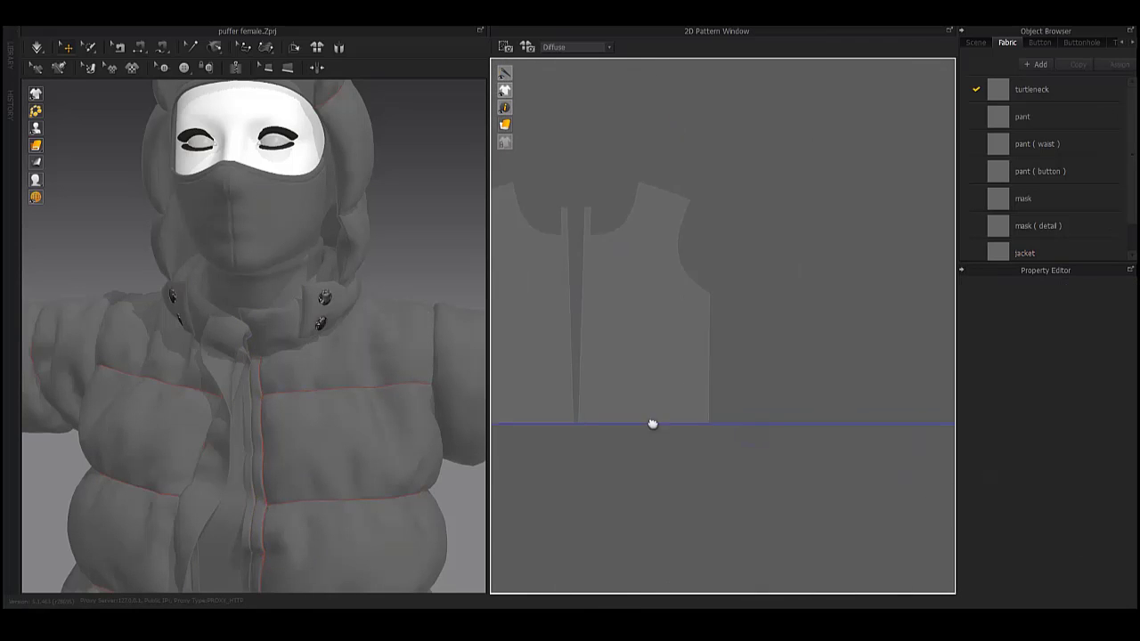
{"action": "scroll", "coordinate": [932, 305], "scroll_direction": "down", "scroll_amount": 2}
{"action": "left_click", "coordinate": [554, 307]}
{"action": "scroll", "coordinate": [571, 361], "scroll_direction": "down", "scroll_amount": 2}
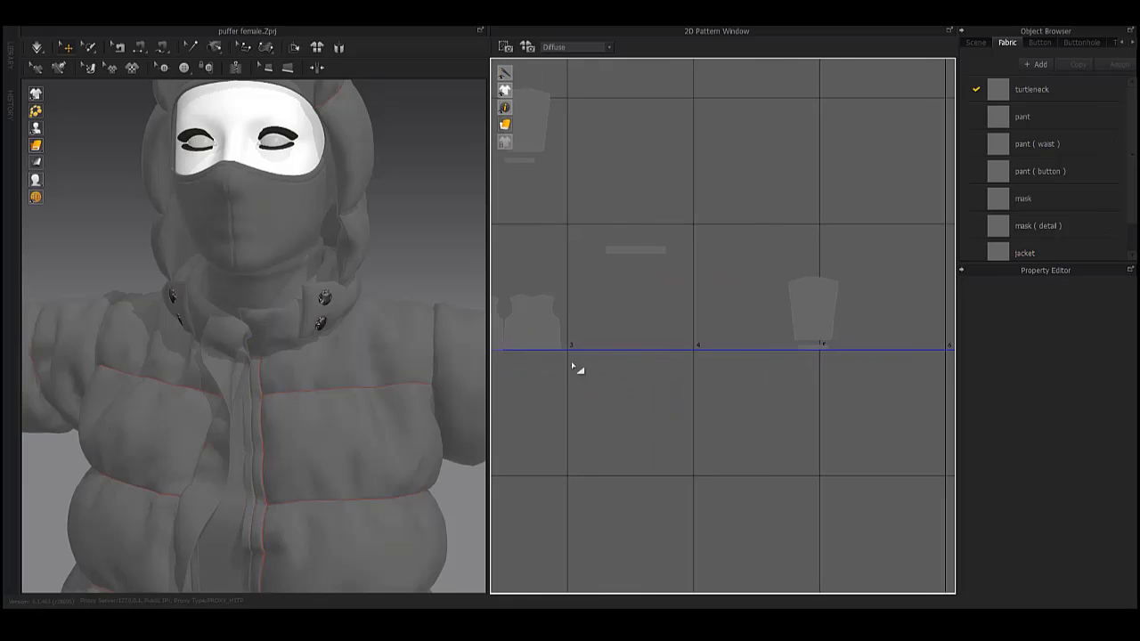
{"action": "scroll", "coordinate": [578, 369], "scroll_direction": "down", "scroll_amount": 2}
Select another pattern piece and the short strip, then clear the strip selection.
{"action": "left_click", "coordinate": [657, 321]}
{"action": "scroll", "coordinate": [841, 412], "scroll_direction": "up", "scroll_amount": 5}
{"action": "scroll", "coordinate": [841, 412], "scroll_direction": "down", "scroll_amount": 3}
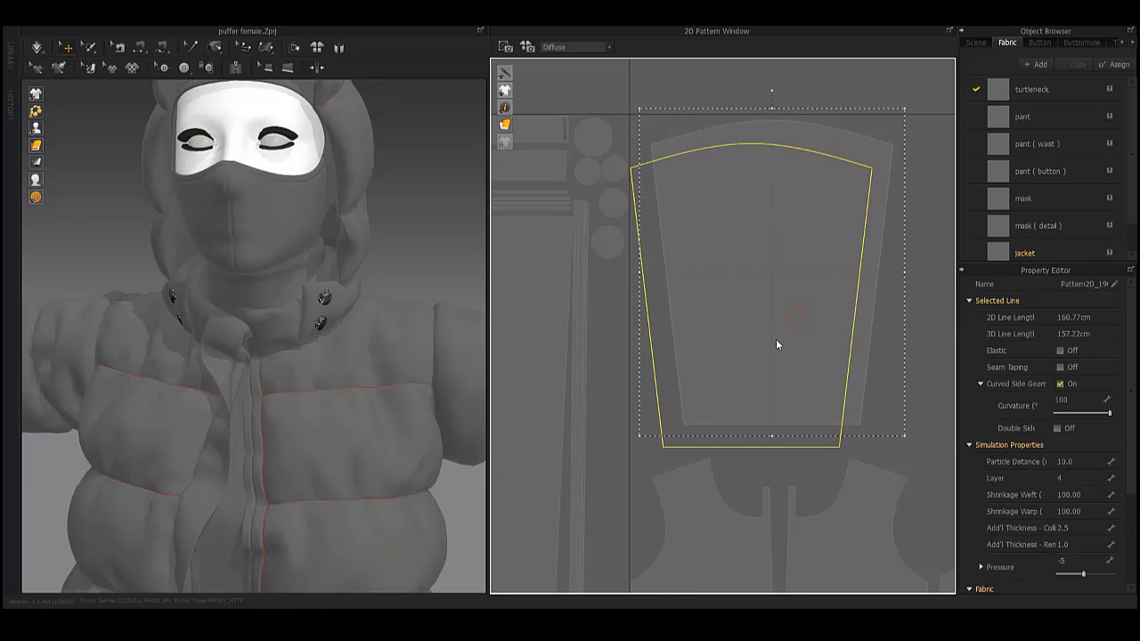
{"action": "scroll", "coordinate": [780, 344], "scroll_direction": "down", "scroll_amount": 3}
{"action": "left_click", "coordinate": [674, 335]}
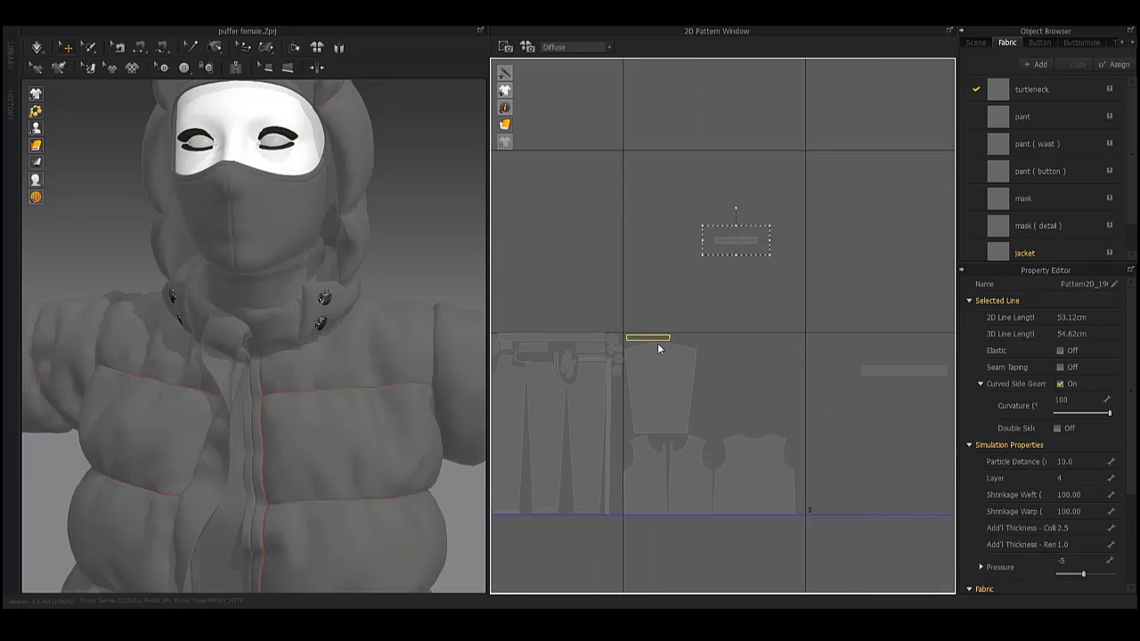
{"action": "left_click", "coordinate": [730, 303]}
Select the trapezoid sleeve piece and check its position, then deselect it.
{"action": "left_click", "coordinate": [731, 339]}
{"action": "scroll", "coordinate": [739, 344], "scroll_direction": "down", "scroll_amount": 2}
{"action": "scroll", "coordinate": [876, 359], "scroll_direction": "down", "scroll_amount": 1}
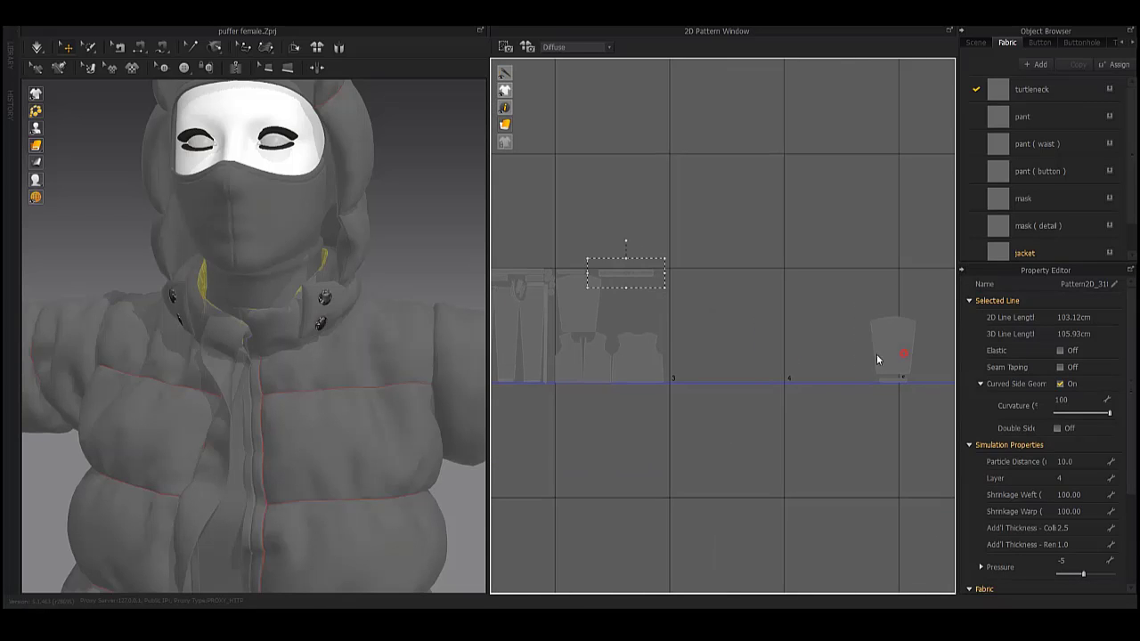
{"action": "scroll", "coordinate": [593, 308], "scroll_direction": "up", "scroll_amount": 2}
{"action": "scroll", "coordinate": [764, 369], "scroll_direction": "up", "scroll_amount": 3}
{"action": "scroll", "coordinate": [763, 369], "scroll_direction": "up", "scroll_amount": 2}
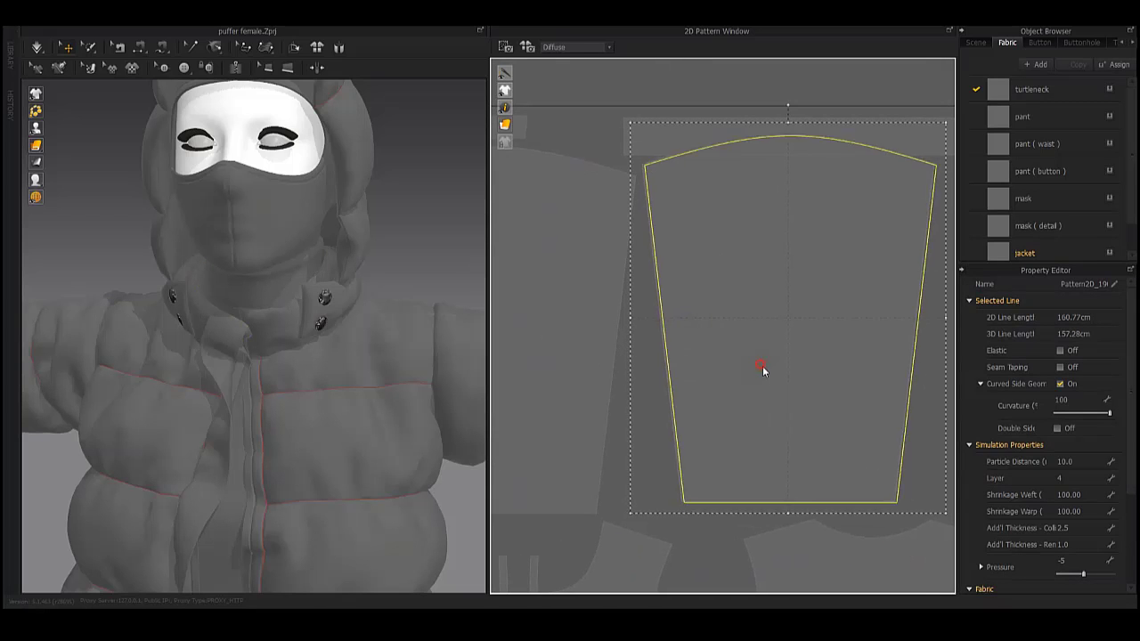
{"action": "left_click", "coordinate": [763, 381]}
Box-select the small strip pieces and move the strip up-left above the sleeves.
{"action": "scroll", "coordinate": [805, 152], "scroll_direction": "down", "scroll_amount": 3}
{"action": "scroll", "coordinate": [804, 152], "scroll_direction": "down", "scroll_amount": 2}
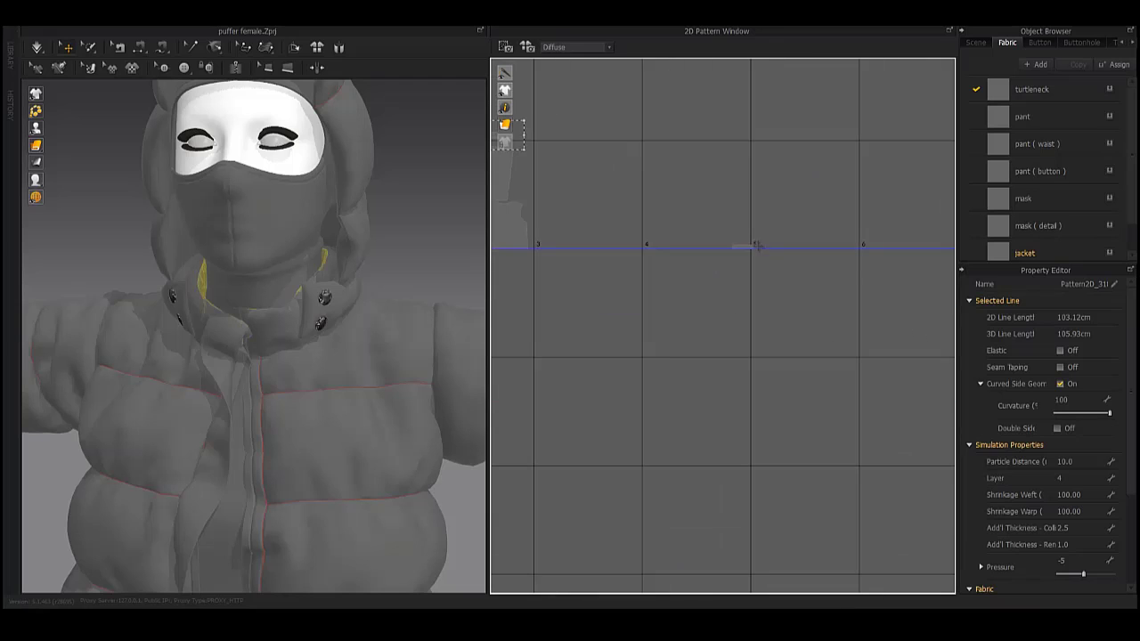
{"action": "scroll", "coordinate": [821, 262], "scroll_direction": "down", "scroll_amount": 2}
{"action": "scroll", "coordinate": [798, 197], "scroll_direction": "up", "scroll_amount": 3}
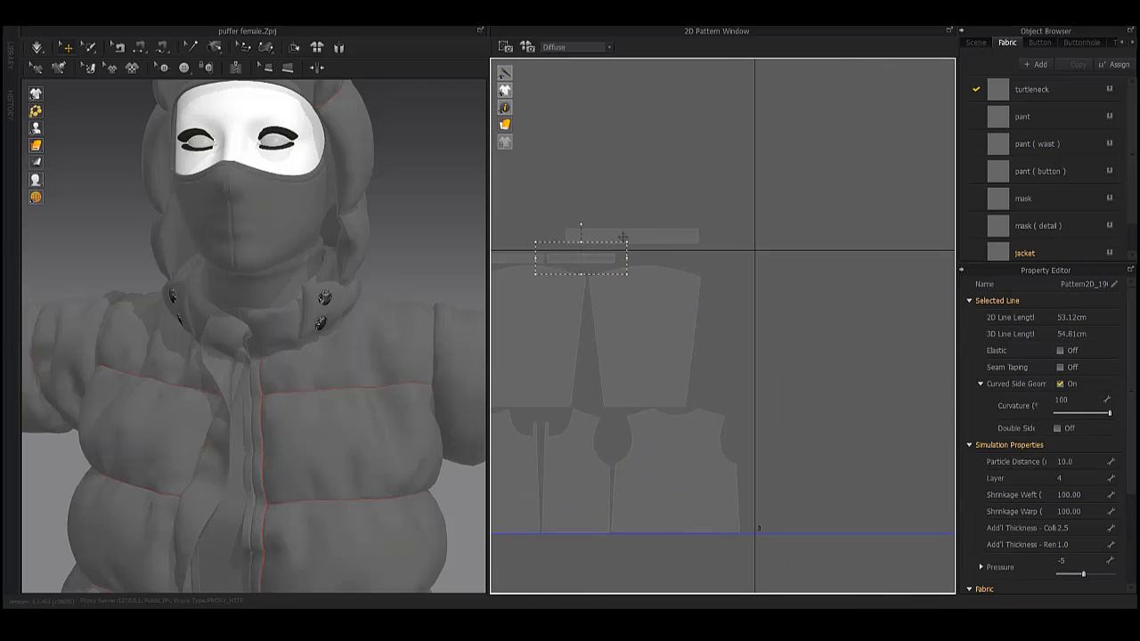
{"action": "scroll", "coordinate": [763, 349], "scroll_direction": "down", "scroll_amount": 2}
{"action": "left_click_drag", "start_coordinate": [833, 242], "coordinate": [626, 480]}
{"action": "scroll", "coordinate": [822, 315], "scroll_direction": "up", "scroll_amount": 3}
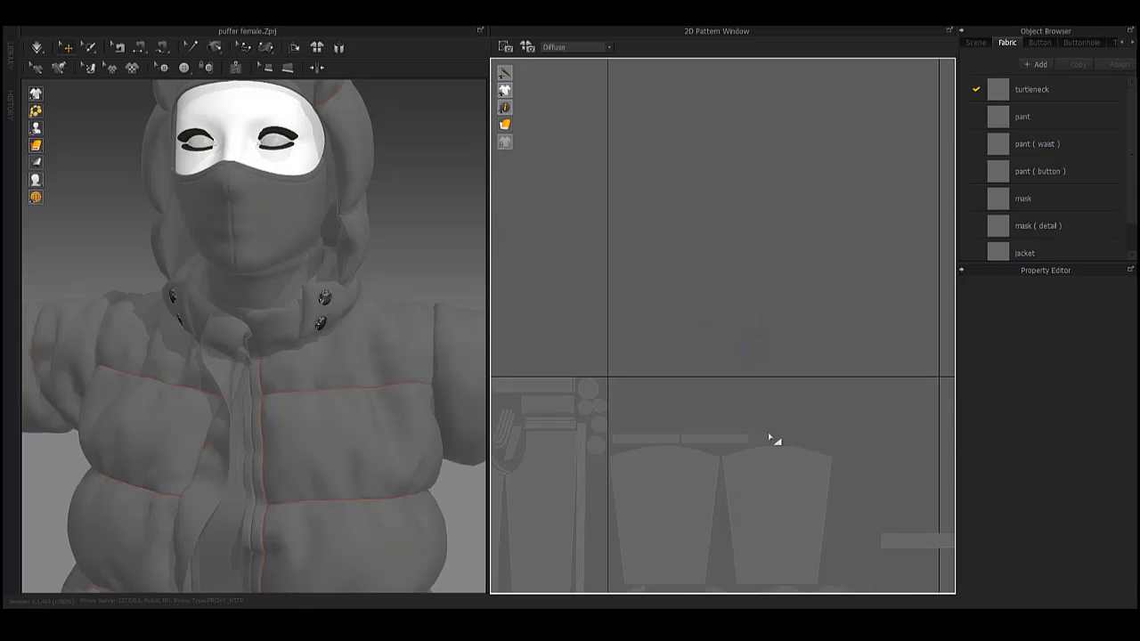
{"action": "scroll", "coordinate": [772, 437], "scroll_direction": "down", "scroll_amount": 1}
{"action": "left_click_drag", "start_coordinate": [690, 347], "coordinate": [636, 320]}
{"action": "left_click", "coordinate": [717, 527]}
Select the mask pieces.
{"action": "scroll", "coordinate": [718, 528], "scroll_direction": "down", "scroll_amount": 2}
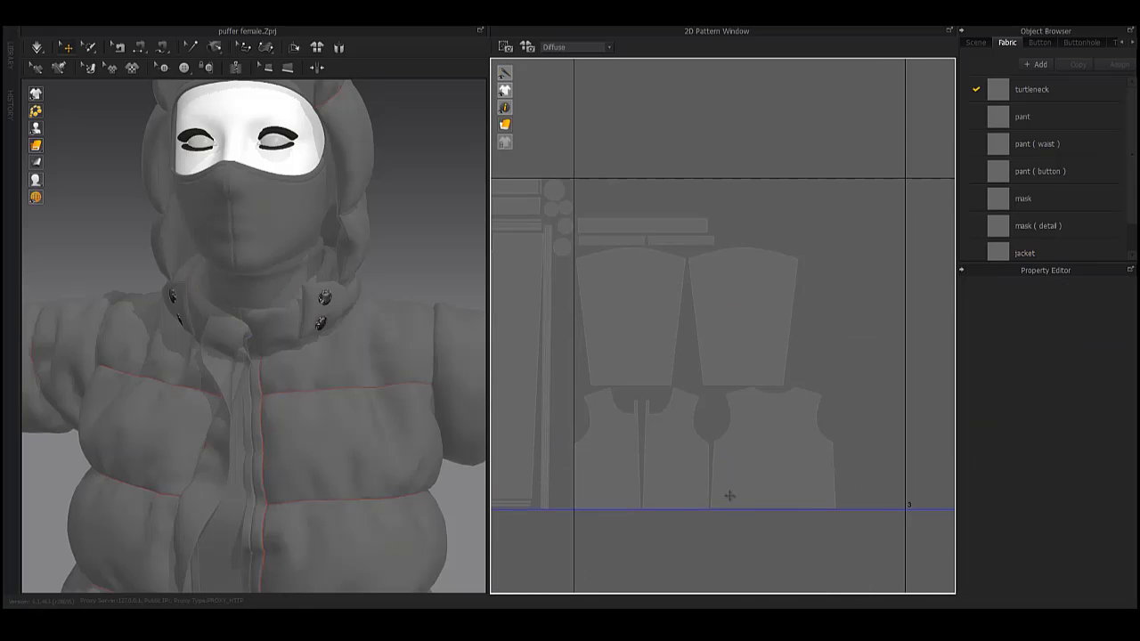
{"action": "scroll", "coordinate": [730, 498], "scroll_direction": "down", "scroll_amount": 2}
{"action": "scroll", "coordinate": [572, 322], "scroll_direction": "up", "scroll_amount": 1}
{"action": "left_click", "coordinate": [813, 376]}
Move the right mask piece up-left, then shift the selected patterns up and right.
{"action": "scroll", "coordinate": [813, 385], "scroll_direction": "up", "scroll_amount": 1}
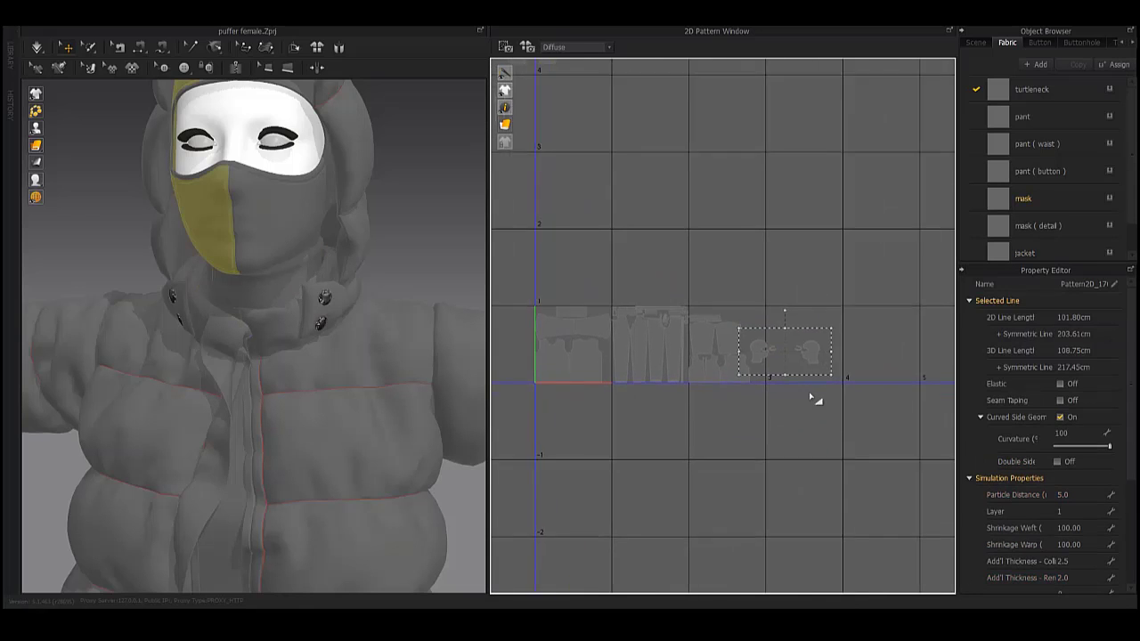
{"action": "scroll", "coordinate": [814, 394], "scroll_direction": "up", "scroll_amount": 3}
{"action": "scroll", "coordinate": [746, 313], "scroll_direction": "up", "scroll_amount": 2}
{"action": "scroll", "coordinate": [672, 401], "scroll_direction": "down", "scroll_amount": 1}
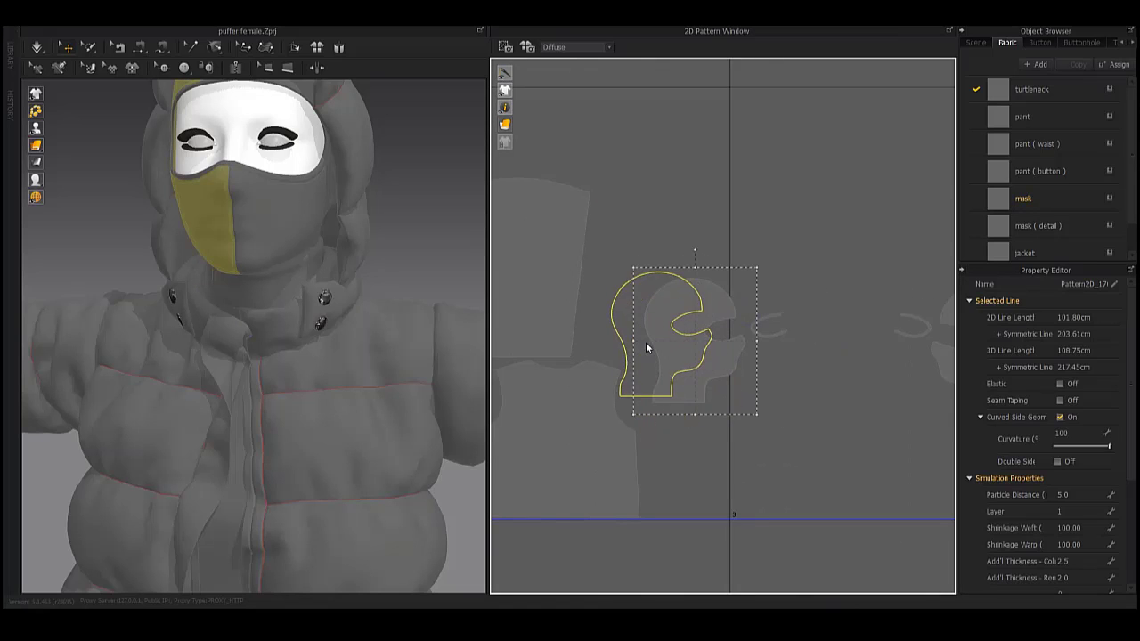
{"action": "left_click", "coordinate": [837, 330]}
{"action": "mouse_move", "coordinate": [877, 339]}
{"action": "left_mouse_down"}
{"action": "mouse_move", "coordinate": [571, 222]}
{"action": "mouse_move", "coordinate": [567, 193]}
{"action": "left_mouse_up"}
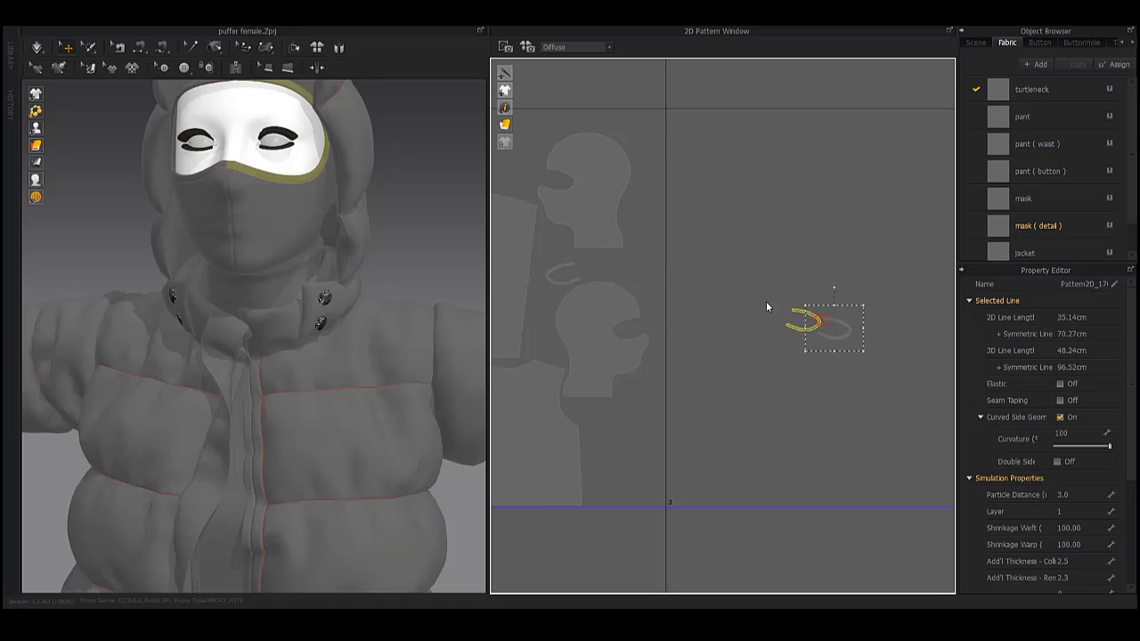
{"action": "left_click_drag", "start_coordinate": [698, 272], "coordinate": [764, 234]}
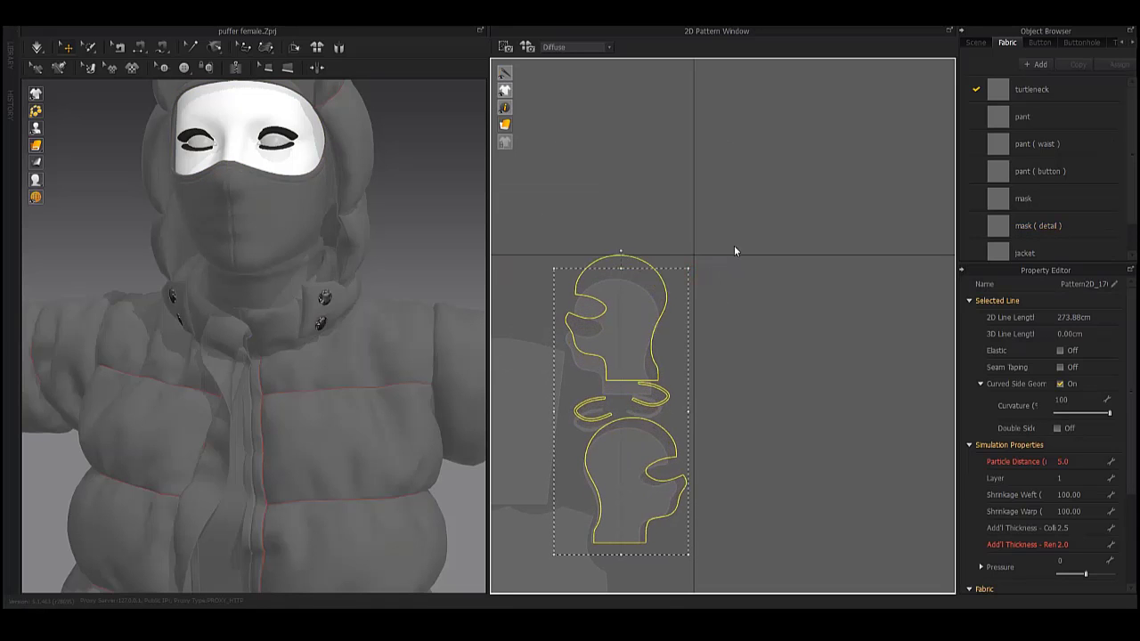
{"action": "left_click", "coordinate": [786, 224]}
Reposition the two mask (detail) ring pieces and a mask piece into new spots.
{"action": "left_click", "coordinate": [689, 415]}
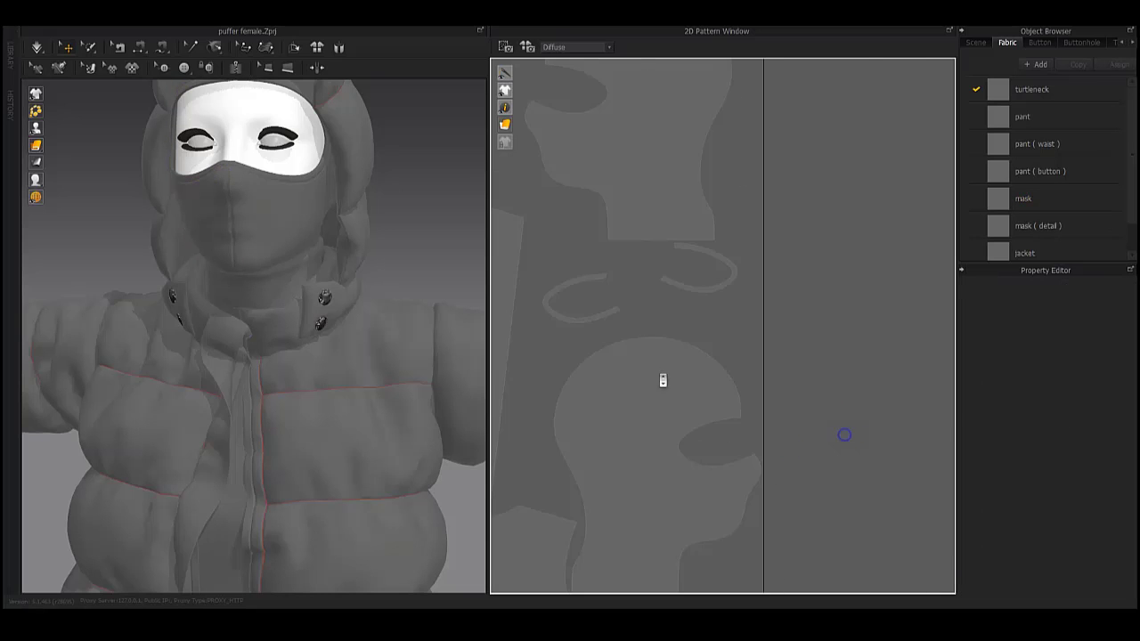
{"action": "scroll", "coordinate": [662, 376], "scroll_direction": "up", "scroll_amount": 3}
{"action": "mouse_move", "coordinate": [789, 440]}
{"action": "right_mouse_down"}
{"action": "mouse_move", "coordinate": [734, 449]}
{"action": "mouse_move", "coordinate": [752, 475]}
{"action": "right_mouse_up"}
{"action": "left_click_drag", "start_coordinate": [606, 459], "coordinate": [566, 512]}
{"action": "left_click_drag", "start_coordinate": [817, 387], "coordinate": [835, 488]}
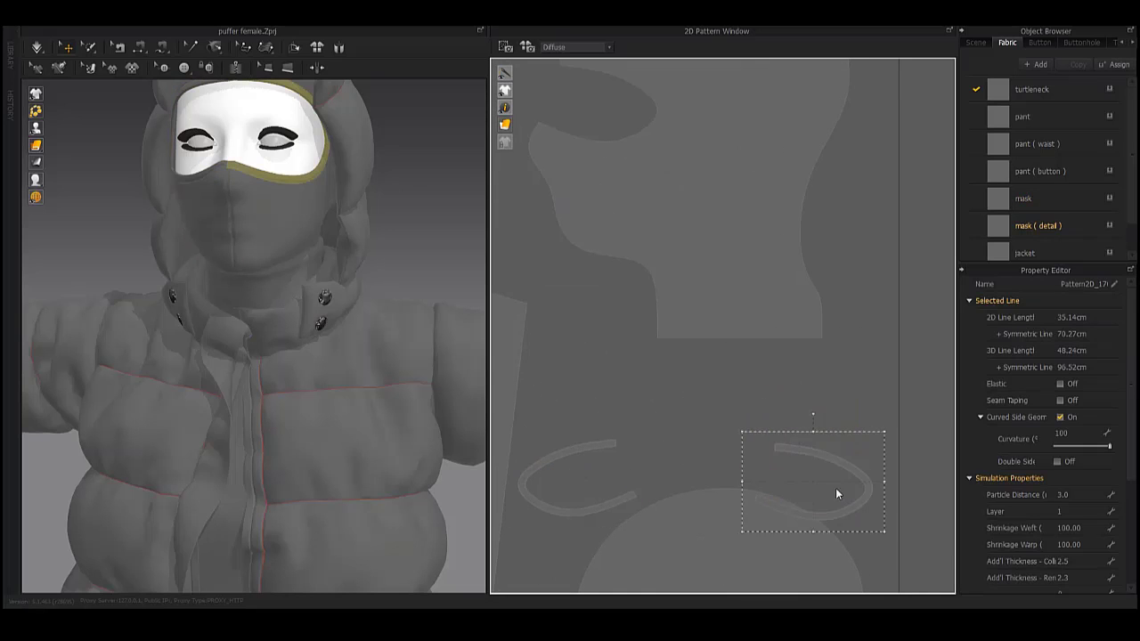
{"action": "mouse_move", "coordinate": [726, 285]}
{"action": "left_mouse_down"}
{"action": "mouse_move", "coordinate": [725, 353]}
{"action": "mouse_move", "coordinate": [832, 333]}
{"action": "left_mouse_up"}
{"action": "left_click", "coordinate": [919, 383]}
Nudge the mask piece down-left and tuck both ring pieces beside it.
{"action": "scroll", "coordinate": [797, 374], "scroll_direction": "down", "scroll_amount": 3}
{"action": "left_click", "coordinate": [737, 360]}
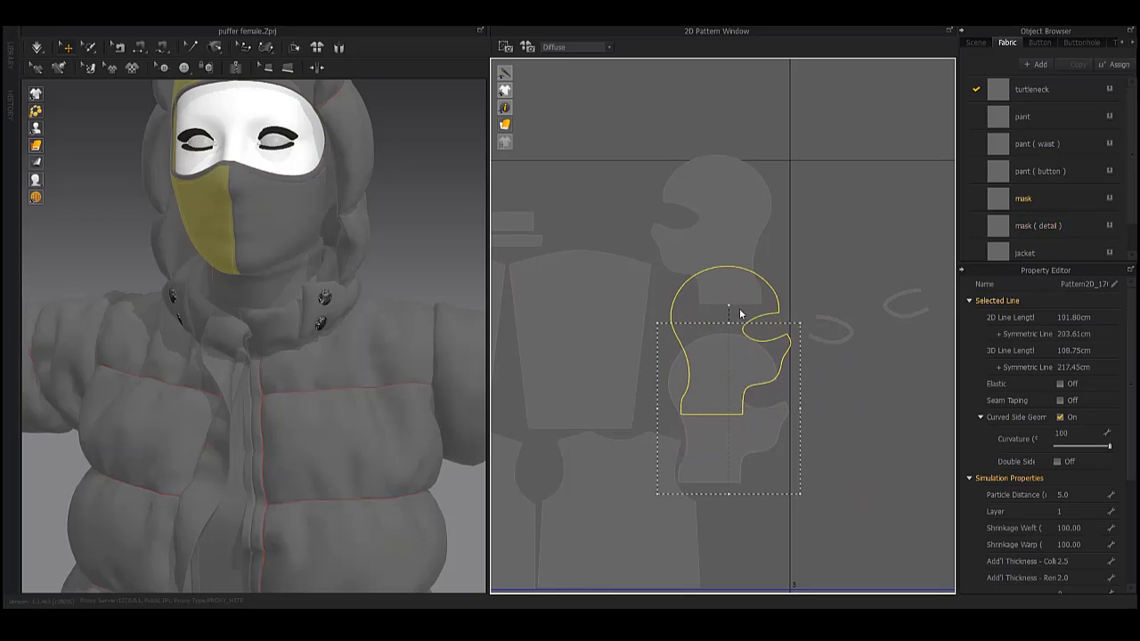
{"action": "left_click_drag", "start_coordinate": [747, 361], "coordinate": [738, 373]}
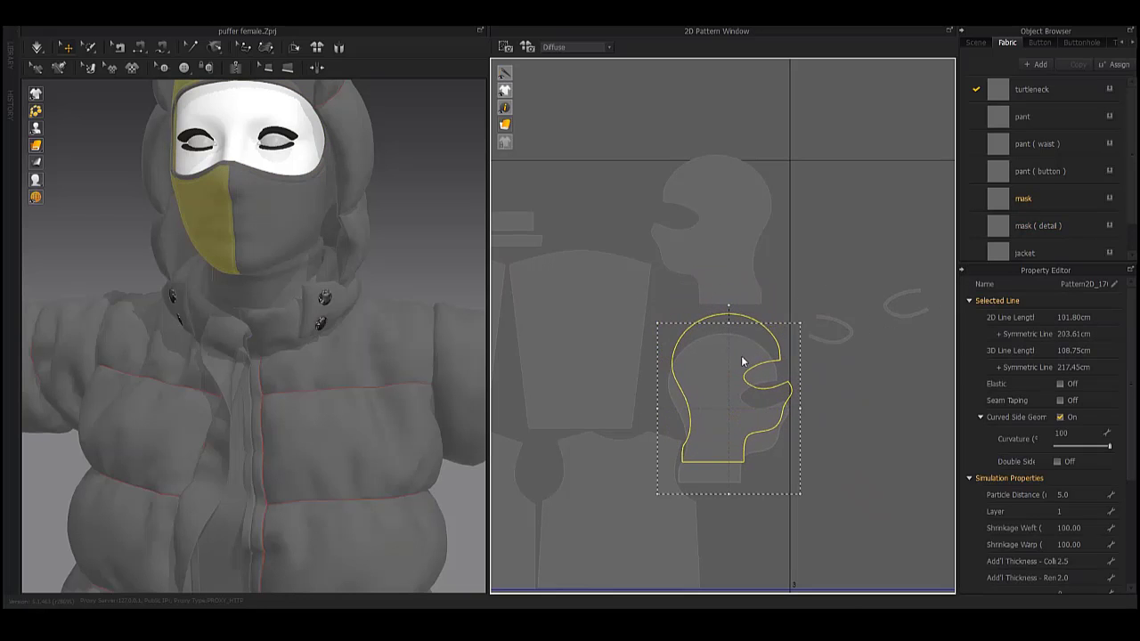
{"action": "left_click", "coordinate": [837, 365]}
{"action": "left_click_drag", "start_coordinate": [829, 337], "coordinate": [767, 343]}
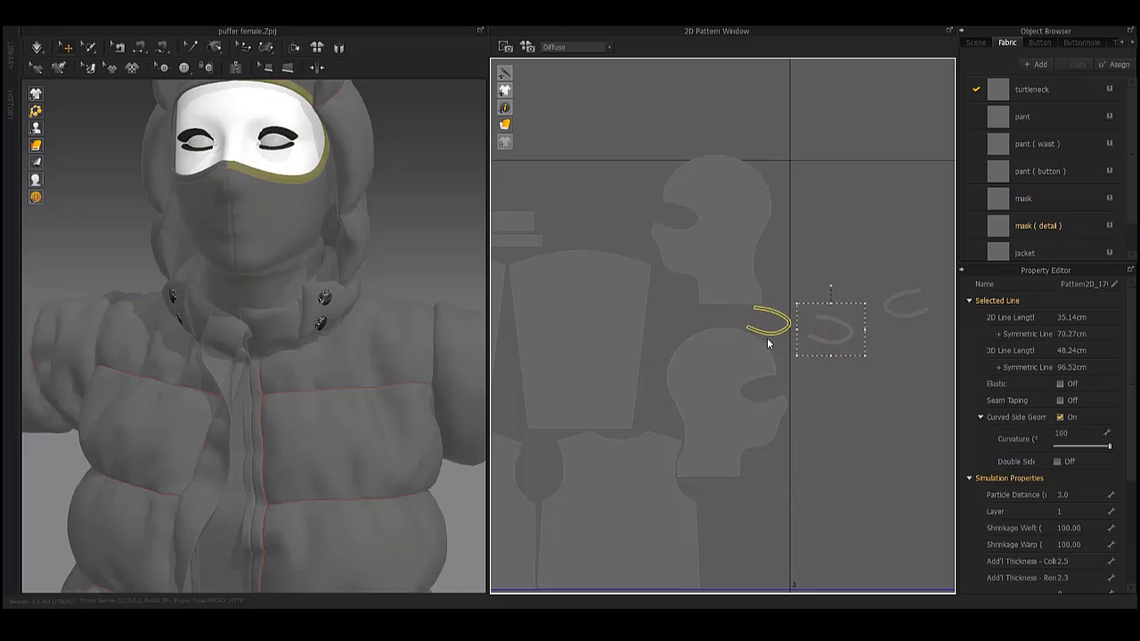
{"action": "mouse_move", "coordinate": [888, 310]}
{"action": "left_mouse_down"}
{"action": "mouse_move", "coordinate": [645, 318]}
{"action": "mouse_move", "coordinate": [657, 323]}
{"action": "left_mouse_up"}
Select the mask and ring pieces up close to check their fit.
{"action": "scroll", "coordinate": [688, 295], "scroll_direction": "down", "scroll_amount": 5}
{"action": "scroll", "coordinate": [677, 311], "scroll_direction": "up", "scroll_amount": 3}
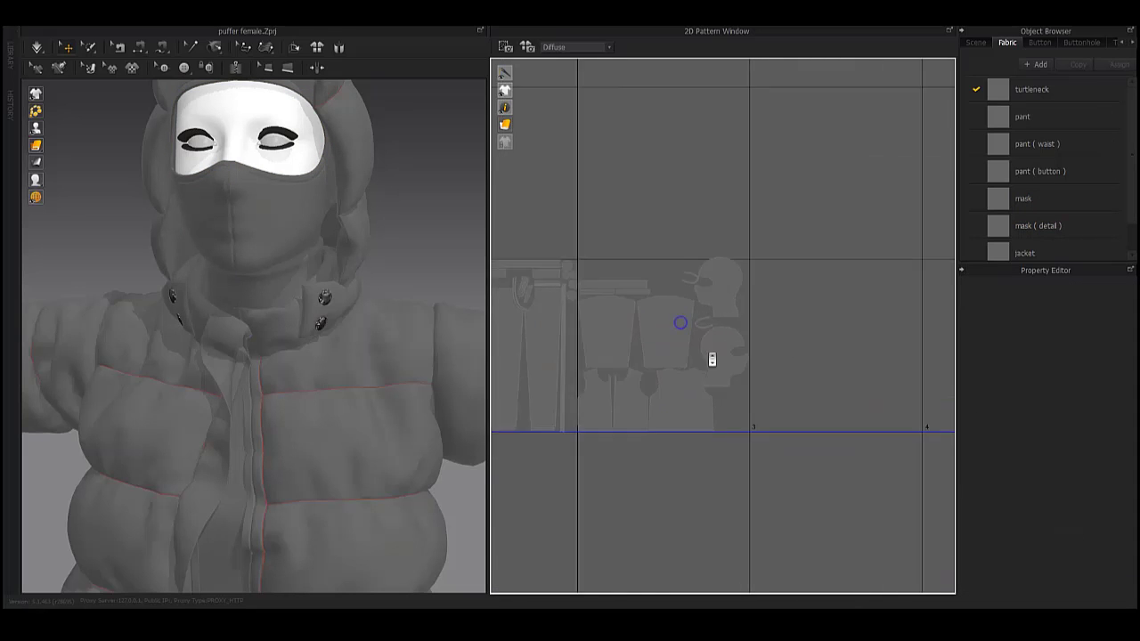
{"action": "scroll", "coordinate": [695, 342], "scroll_direction": "up", "scroll_amount": 2}
{"action": "scroll", "coordinate": [717, 338], "scroll_direction": "up", "scroll_amount": 2}
{"action": "scroll", "coordinate": [726, 322], "scroll_direction": "up", "scroll_amount": 2}
{"action": "left_click", "coordinate": [731, 319]}
{"action": "left_click", "coordinate": [873, 316]}
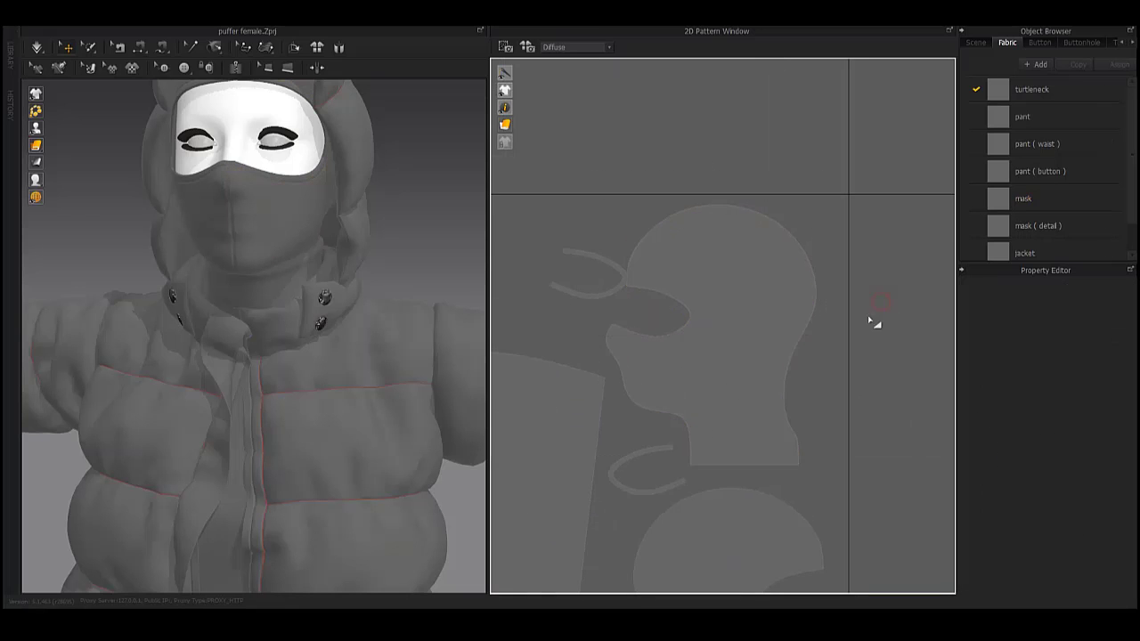
{"action": "scroll", "coordinate": [707, 331], "scroll_direction": "up", "scroll_amount": 5}
{"action": "left_click", "coordinate": [774, 475]}
{"action": "scroll", "coordinate": [687, 330], "scroll_direction": "down", "scroll_amount": 3}
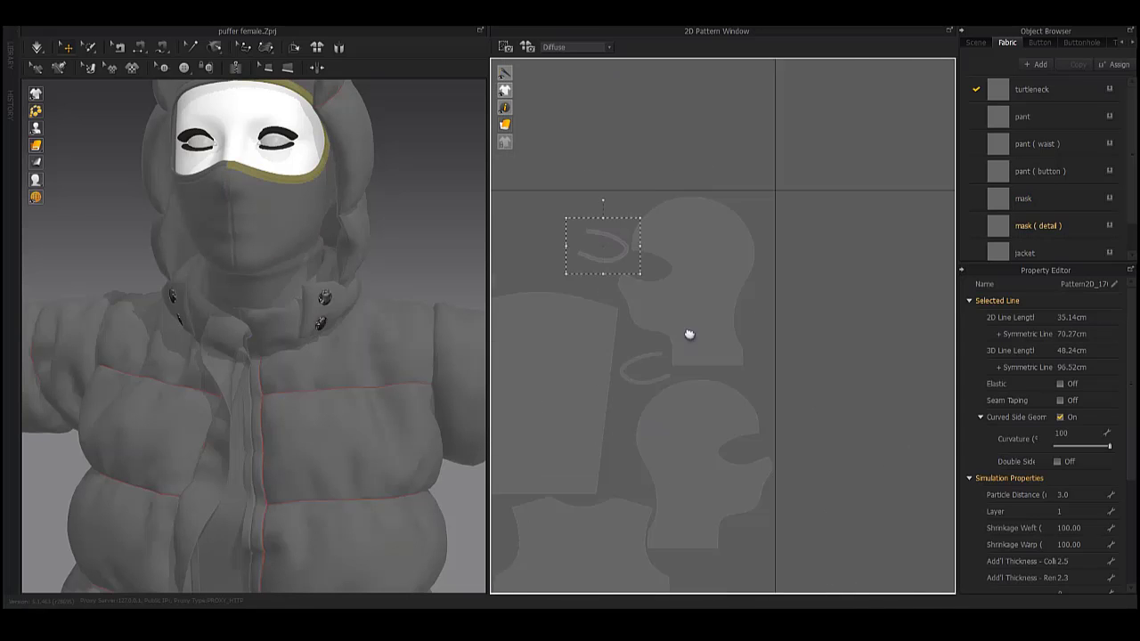
{"action": "scroll", "coordinate": [764, 433], "scroll_direction": "down", "scroll_amount": 3}
{"action": "scroll", "coordinate": [763, 331], "scroll_direction": "down", "scroll_amount": 2}
{"action": "scroll", "coordinate": [700, 432], "scroll_direction": "up", "scroll_amount": 2}
Duplicate the narrow zipper strip so a second copy sits beside the first.
{"action": "left_click", "coordinate": [700, 432]}
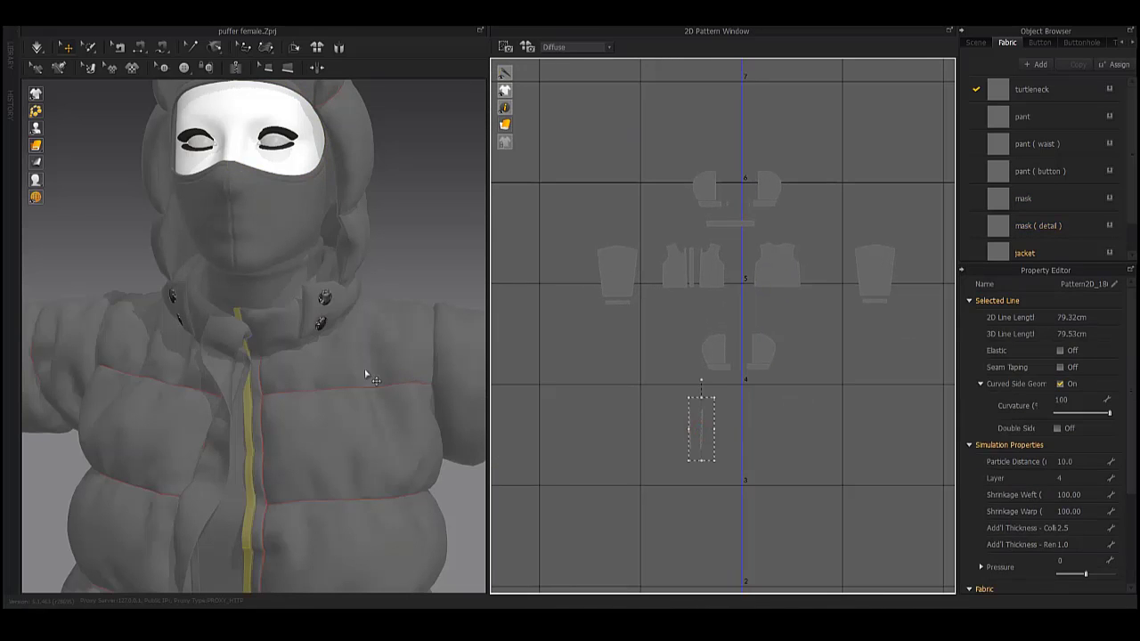
{"action": "key", "text": "ctrl+v"}
{"action": "scroll", "coordinate": [731, 259], "scroll_direction": "down", "scroll_amount": 2}
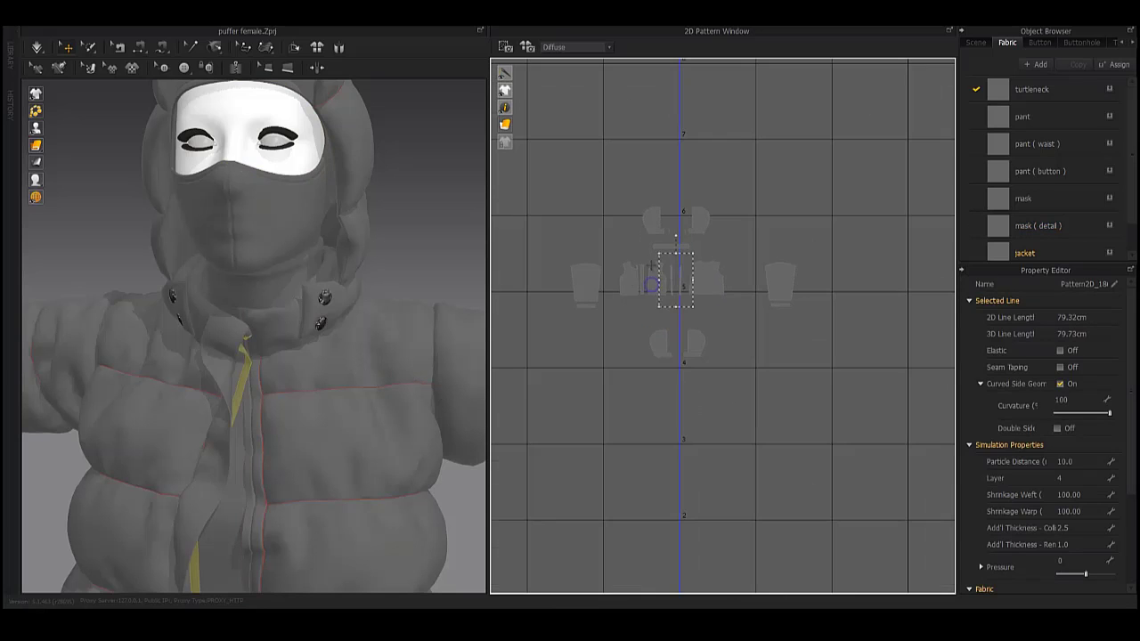
{"action": "scroll", "coordinate": [647, 249], "scroll_direction": "down", "scroll_amount": 2}
Select the hood pieces and the small collar piece, then bring the pant pieces into view.
{"action": "left_click", "coordinate": [628, 215]}
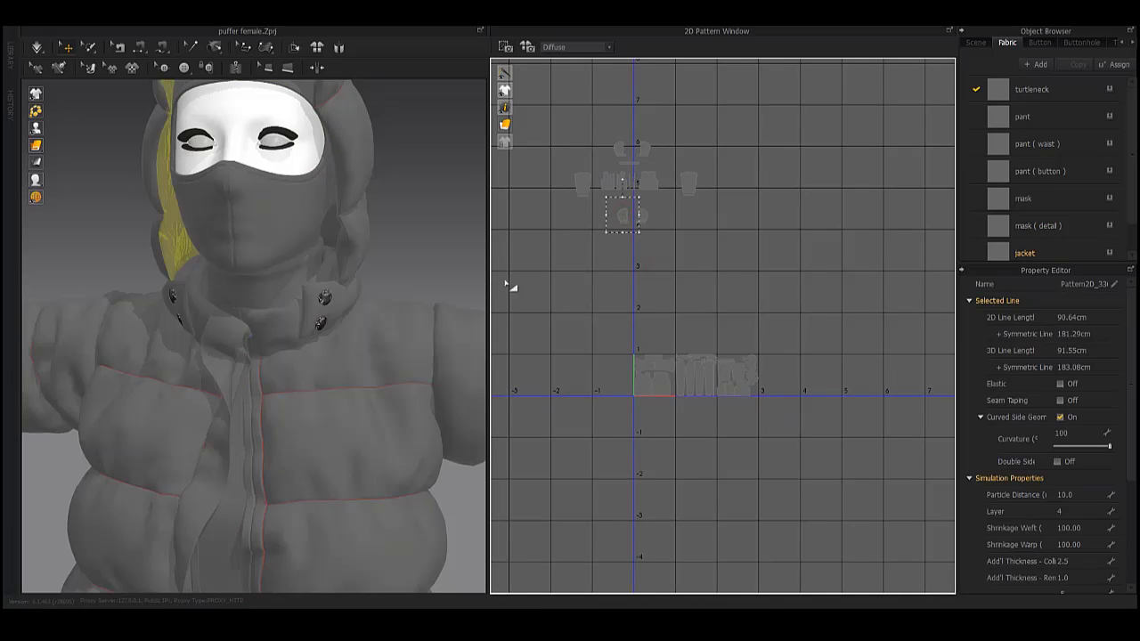
{"action": "left_click", "coordinate": [686, 263]}
{"action": "left_click", "coordinate": [609, 202]}
{"action": "scroll", "coordinate": [734, 387], "scroll_direction": "up", "scroll_amount": 5}
{"action": "right_click_drag", "start_coordinate": [734, 388], "coordinate": [802, 405]}
{"action": "left_click", "coordinate": [799, 403]}
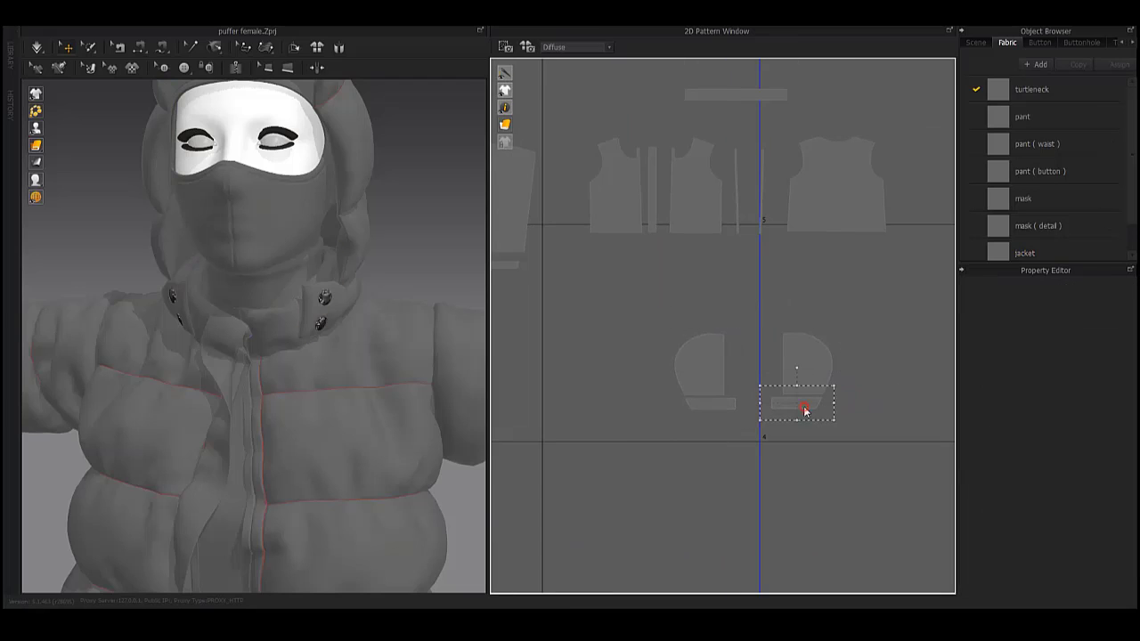
{"action": "right_click_drag", "start_coordinate": [375, 294], "coordinate": [453, 318]}
{"action": "left_click", "coordinate": [710, 406]}
{"action": "scroll", "coordinate": [653, 419], "scroll_direction": "down", "scroll_amount": 2}
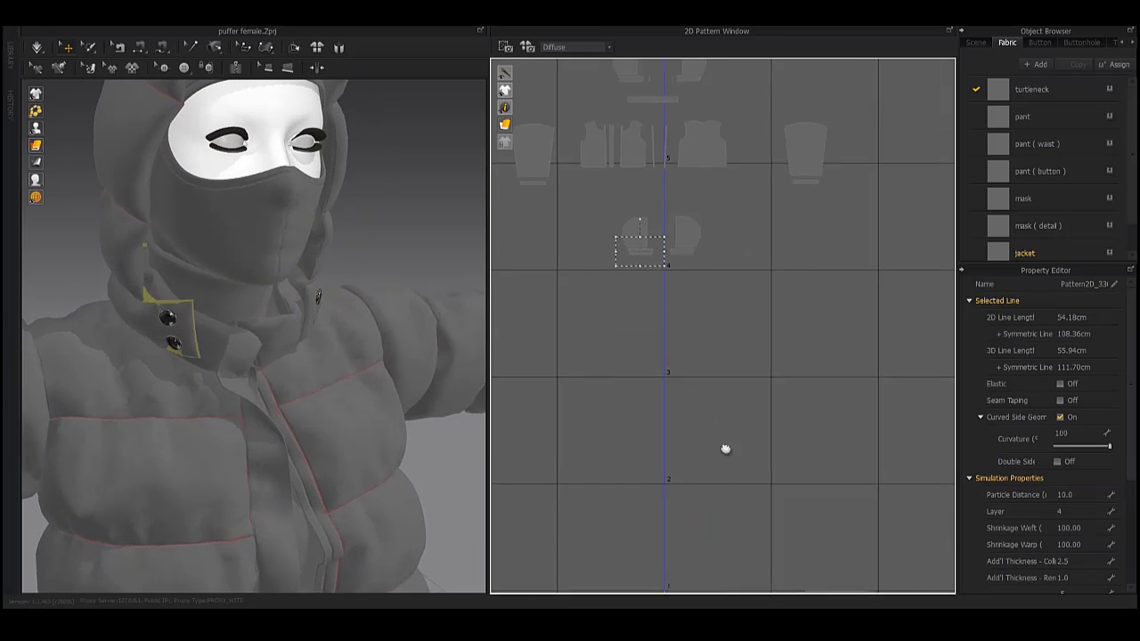
{"action": "right_click_drag", "start_coordinate": [725, 449], "coordinate": [704, 434]}
{"action": "scroll", "coordinate": [716, 333], "scroll_direction": "up", "scroll_amount": 1}
Select the small piece beside the pants and the hood pieces, then deselect them.
{"action": "left_click", "coordinate": [709, 365]}
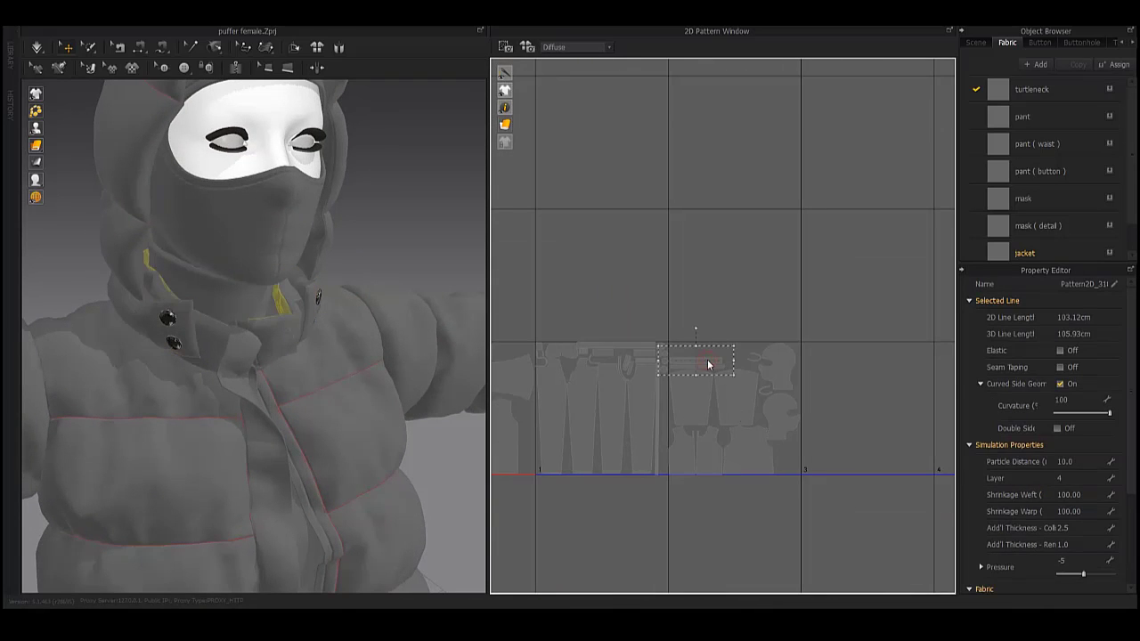
{"action": "scroll", "coordinate": [710, 365], "scroll_direction": "down", "scroll_amount": 2}
{"action": "left_click", "coordinate": [708, 318]}
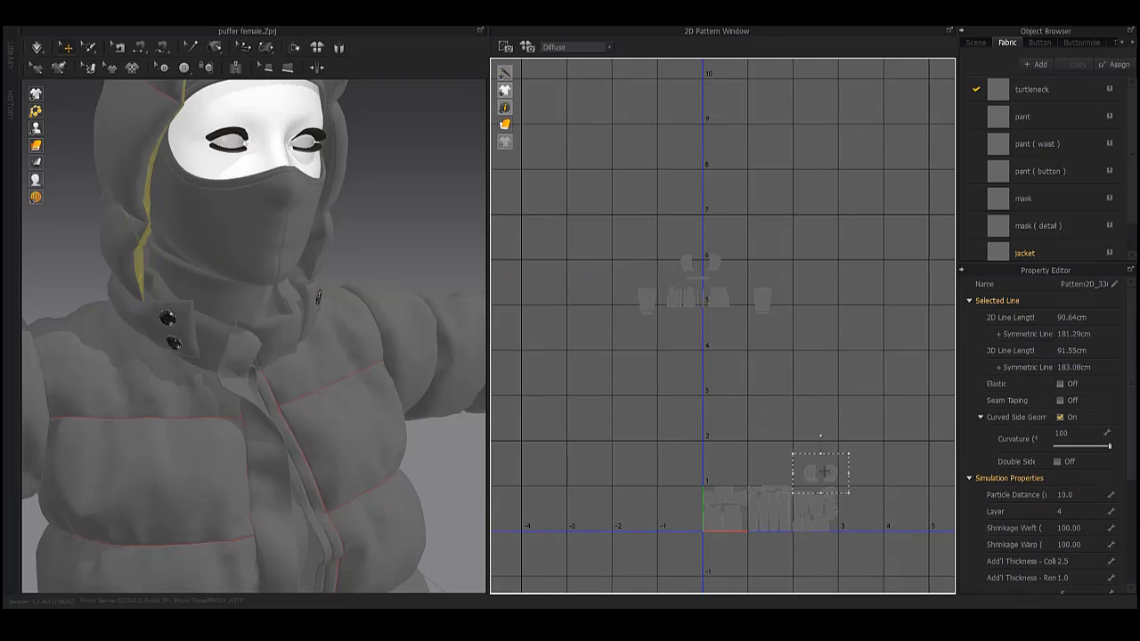
{"action": "scroll", "coordinate": [780, 375], "scroll_direction": "up", "scroll_amount": 2}
{"action": "right_click_drag", "start_coordinate": [781, 375], "coordinate": [812, 354]}
{"action": "left_click", "coordinate": [891, 365]}
Box-select the hood and jacket pieces, move a hood piece down, and select the mask pieces.
{"action": "left_click_drag", "start_coordinate": [789, 503], "coordinate": [681, 349]}
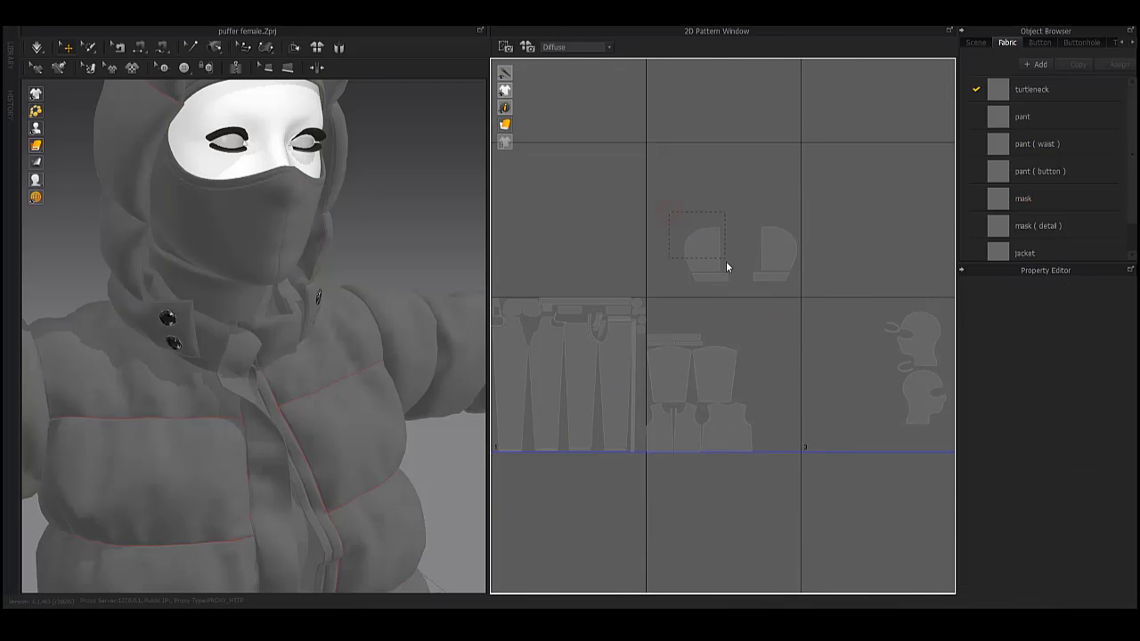
{"action": "left_click_drag", "start_coordinate": [818, 203], "coordinate": [679, 300]}
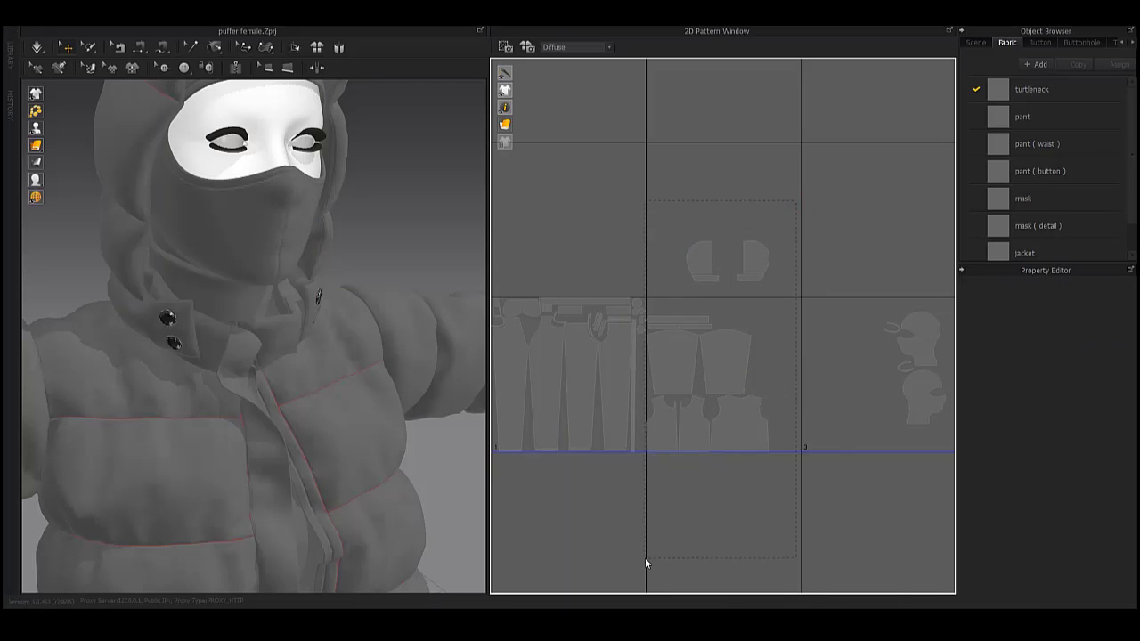
{"action": "left_click_drag", "start_coordinate": [644, 560], "coordinate": [784, 241]}
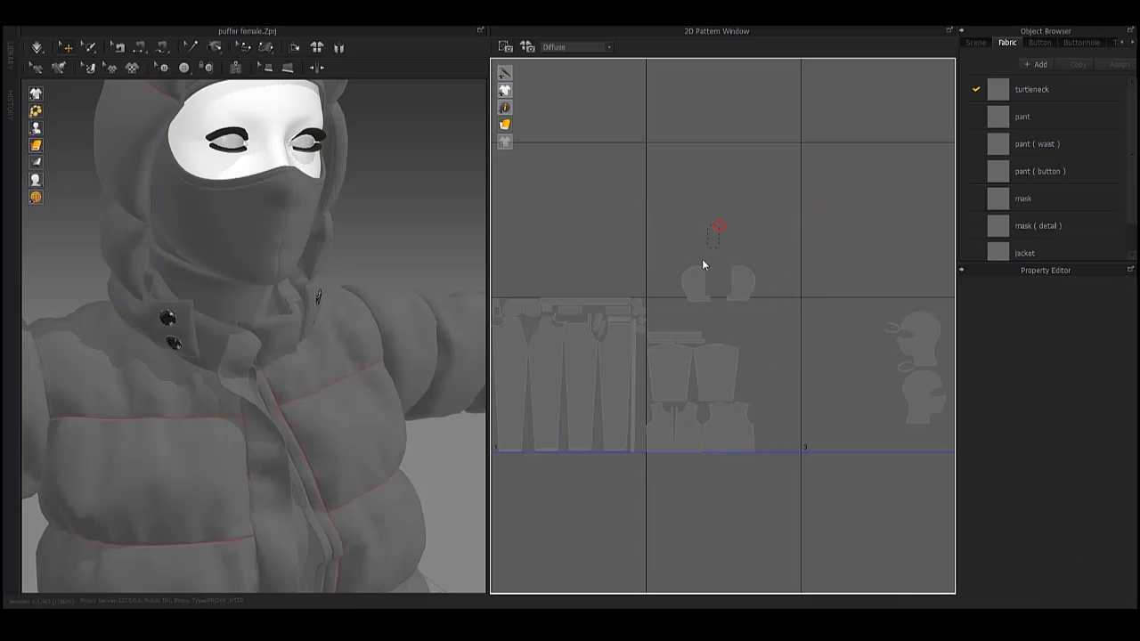
{"action": "left_click_drag", "start_coordinate": [705, 262], "coordinate": [660, 318]}
{"action": "scroll", "coordinate": [703, 313], "scroll_direction": "up", "scroll_amount": 2}
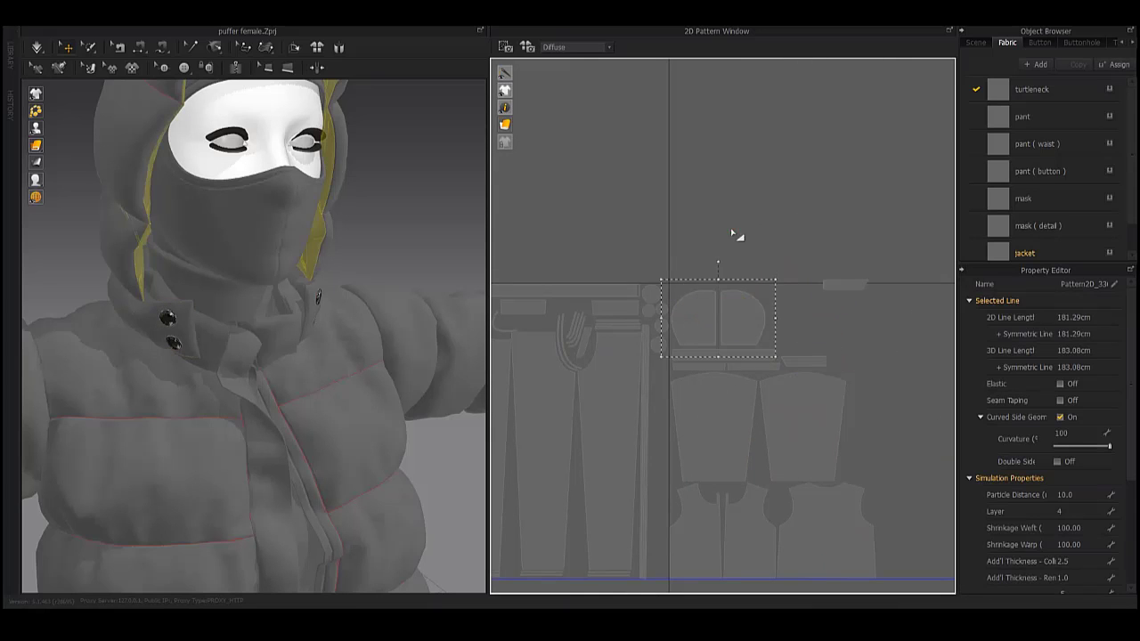
{"action": "scroll", "coordinate": [822, 364], "scroll_direction": "down", "scroll_amount": 2}
{"action": "left_click", "coordinate": [758, 350]}
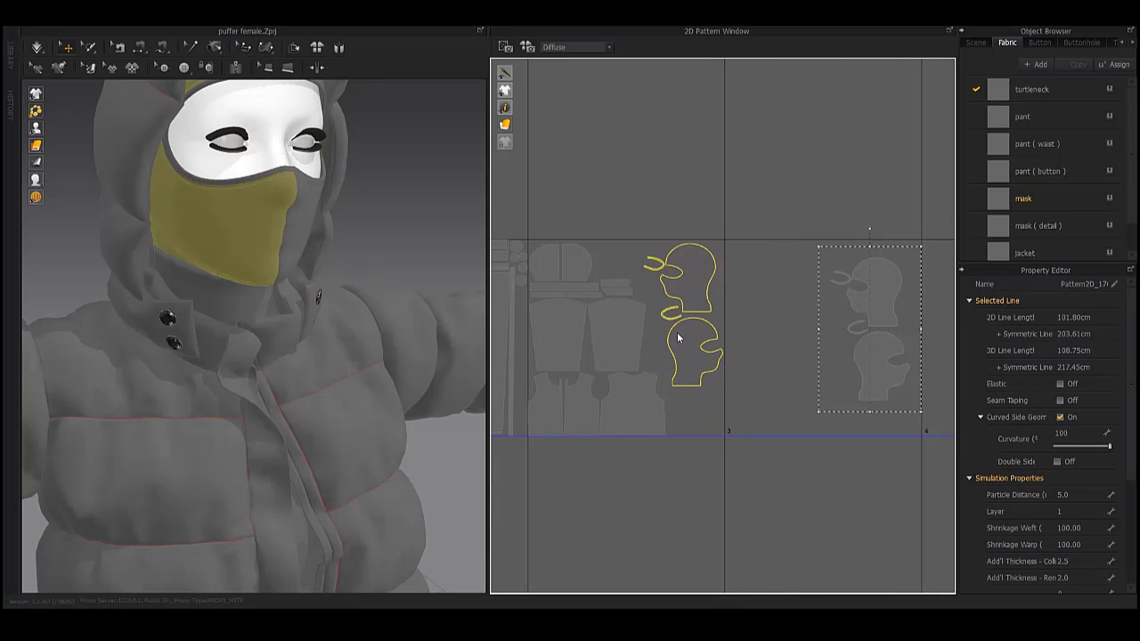
Shift the mask pieces up and right, and scale the jacket pieces larger.
{"action": "left_click_drag", "start_coordinate": [677, 337], "coordinate": [788, 276]}
{"action": "left_click", "coordinate": [526, 490]}
{"action": "scroll", "coordinate": [623, 476], "scroll_direction": "up", "scroll_amount": 3}
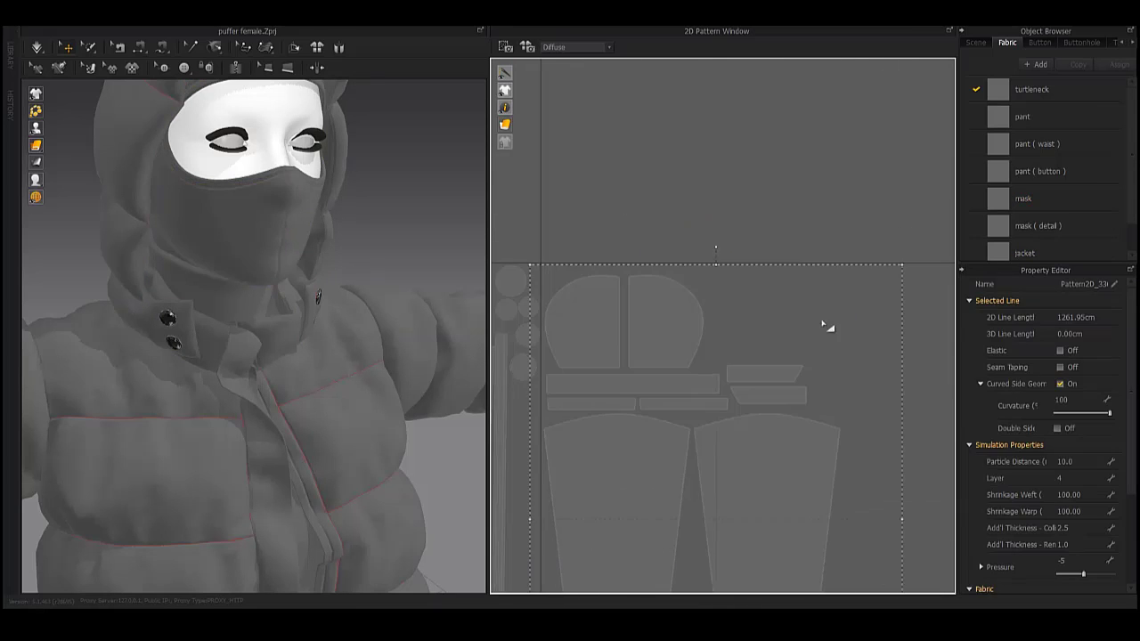
{"action": "left_click_drag", "start_coordinate": [901, 264], "coordinate": [954, 241]}
{"action": "left_click", "coordinate": [817, 178]}
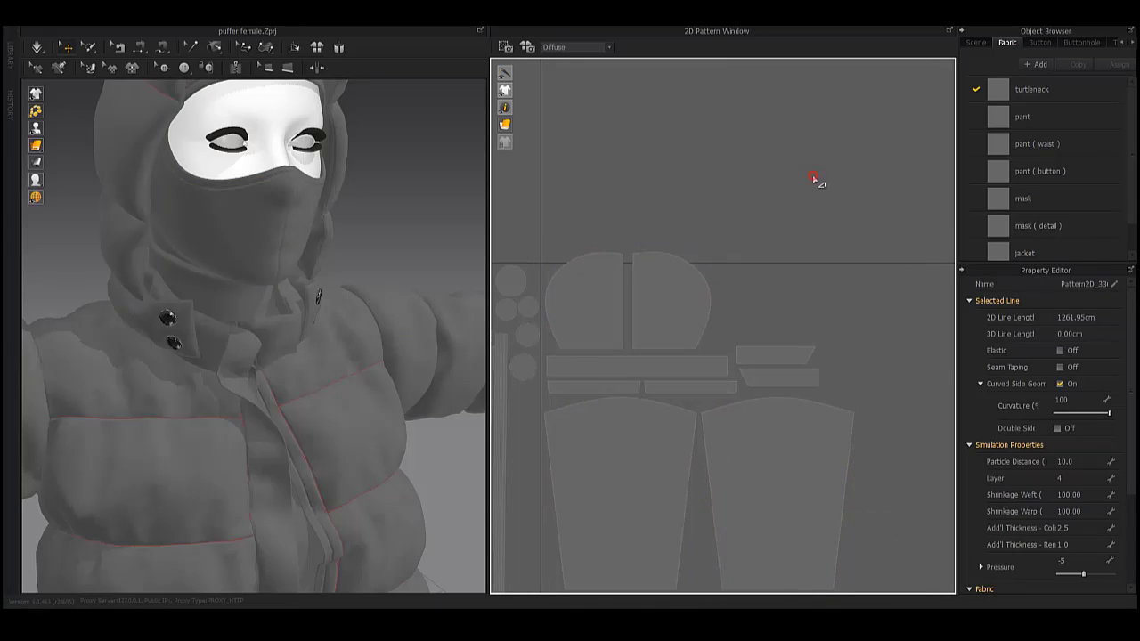
Move the two small strips up, the right hood piece right, and a strip below the hood.
{"action": "left_click_drag", "start_coordinate": [741, 398], "coordinate": [702, 207]}
{"action": "mouse_move", "coordinate": [640, 300]}
{"action": "left_mouse_down"}
{"action": "mouse_move", "coordinate": [810, 342]}
{"action": "mouse_move", "coordinate": [794, 332]}
{"action": "left_mouse_up"}
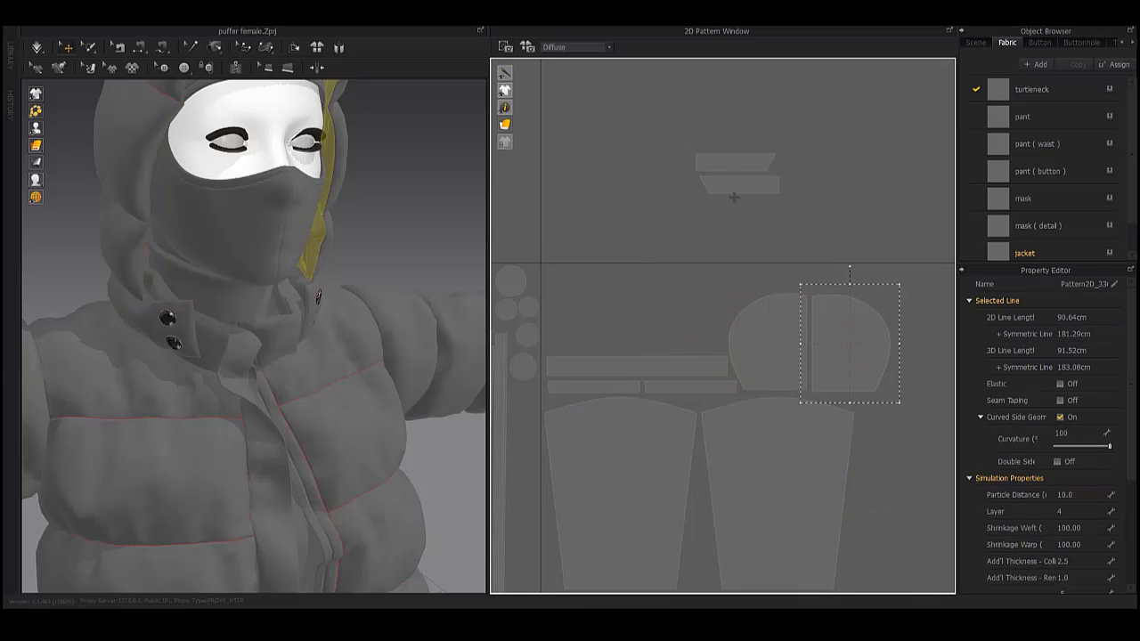
{"action": "left_click_drag", "start_coordinate": [733, 197], "coordinate": [671, 350]}
{"action": "scroll", "coordinate": [578, 345], "scroll_direction": "down", "scroll_amount": 3}
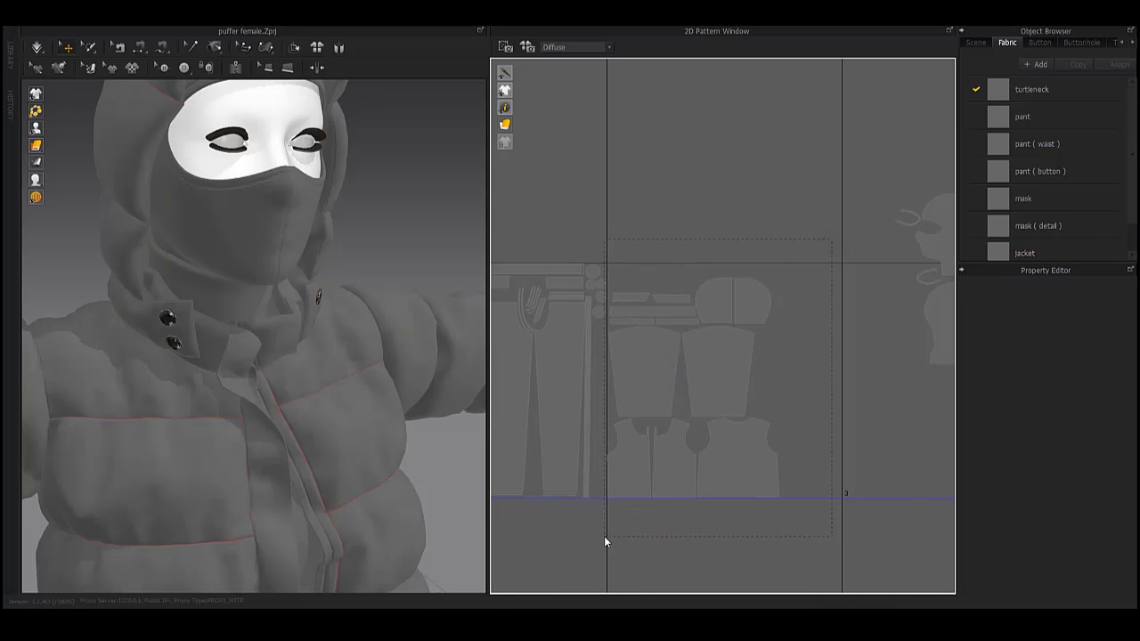
{"action": "mouse_move", "coordinate": [604, 536]}
{"action": "left_mouse_down"}
{"action": "mouse_move", "coordinate": [810, 261]}
{"action": "mouse_move", "coordinate": [674, 397]}
{"action": "left_mouse_up"}
Shift the mask pieces left and adjust the head-shaped mask piece.
{"action": "left_click", "coordinate": [811, 255]}
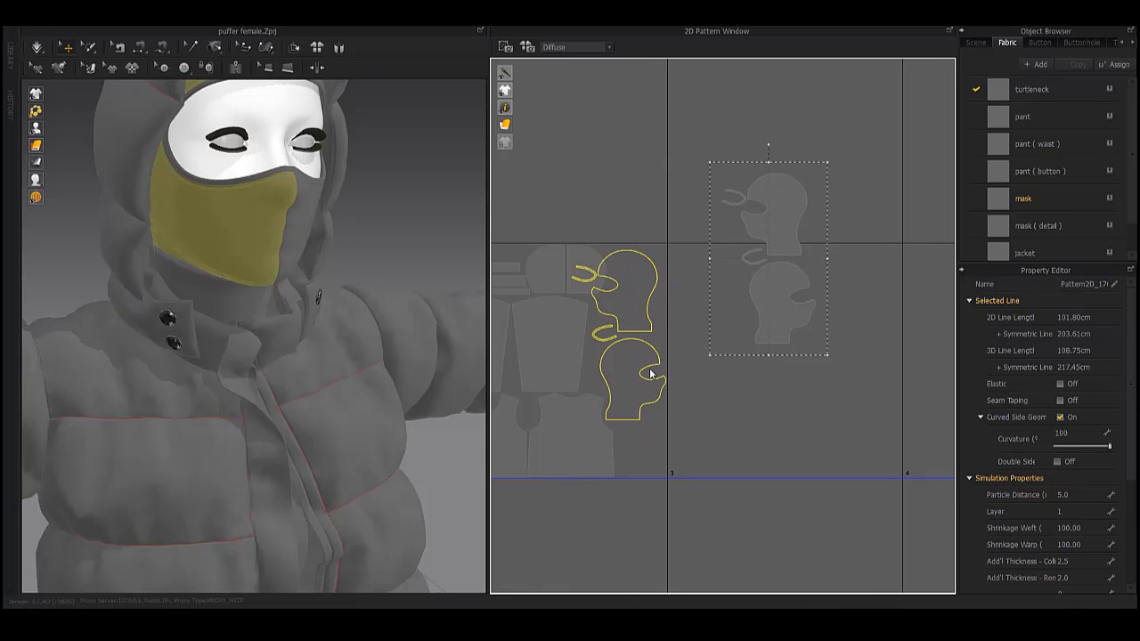
{"action": "left_click", "coordinate": [687, 357]}
{"action": "scroll", "coordinate": [564, 351], "scroll_direction": "up", "scroll_amount": 5}
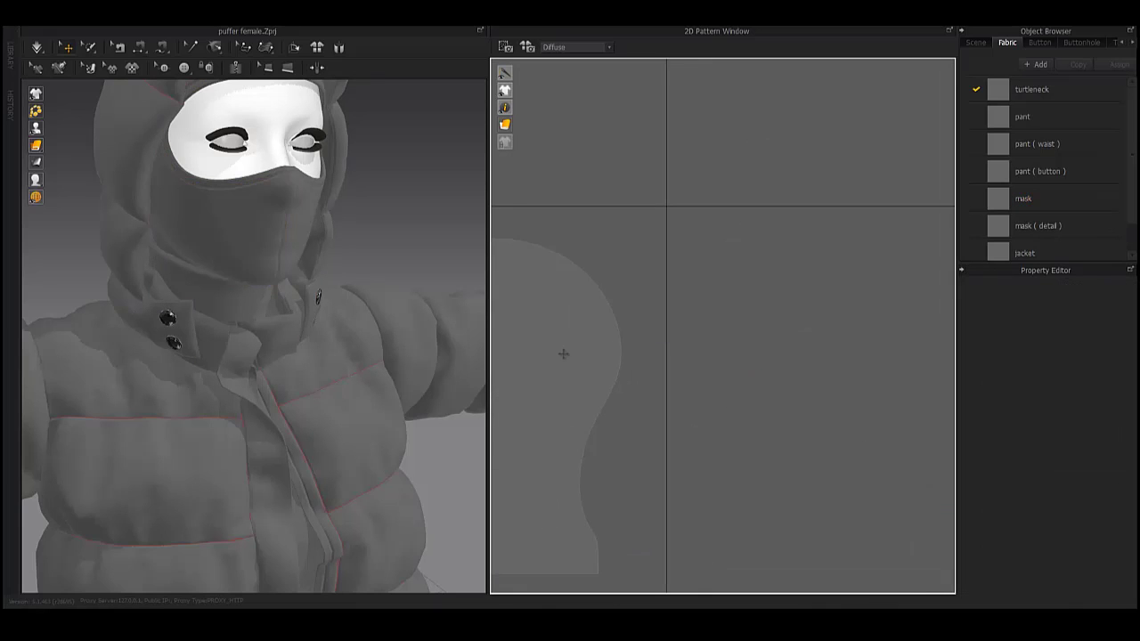
{"action": "left_click", "coordinate": [606, 358]}
{"action": "scroll", "coordinate": [606, 358], "scroll_direction": "up", "scroll_amount": 2}
{"action": "left_click", "coordinate": [843, 455]}
{"action": "scroll", "coordinate": [784, 335], "scroll_direction": "down", "scroll_amount": 2}
{"action": "scroll", "coordinate": [657, 388], "scroll_direction": "down", "scroll_amount": 3}
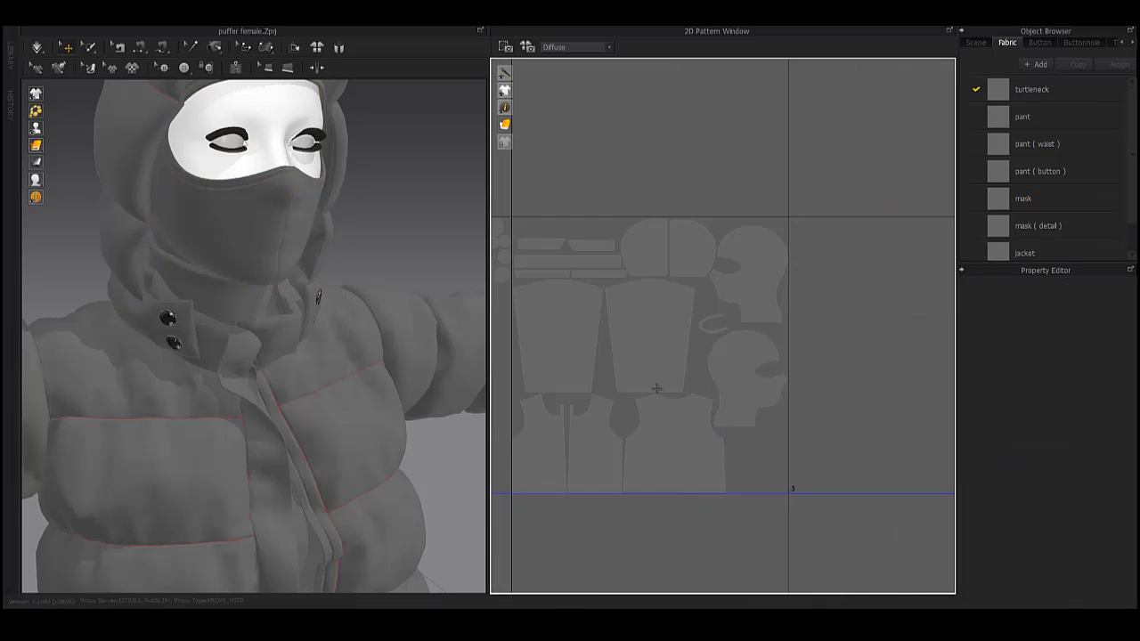
Move the hood piece upward and clear the selection.
{"action": "left_click_drag", "start_coordinate": [701, 238], "coordinate": [722, 323]}
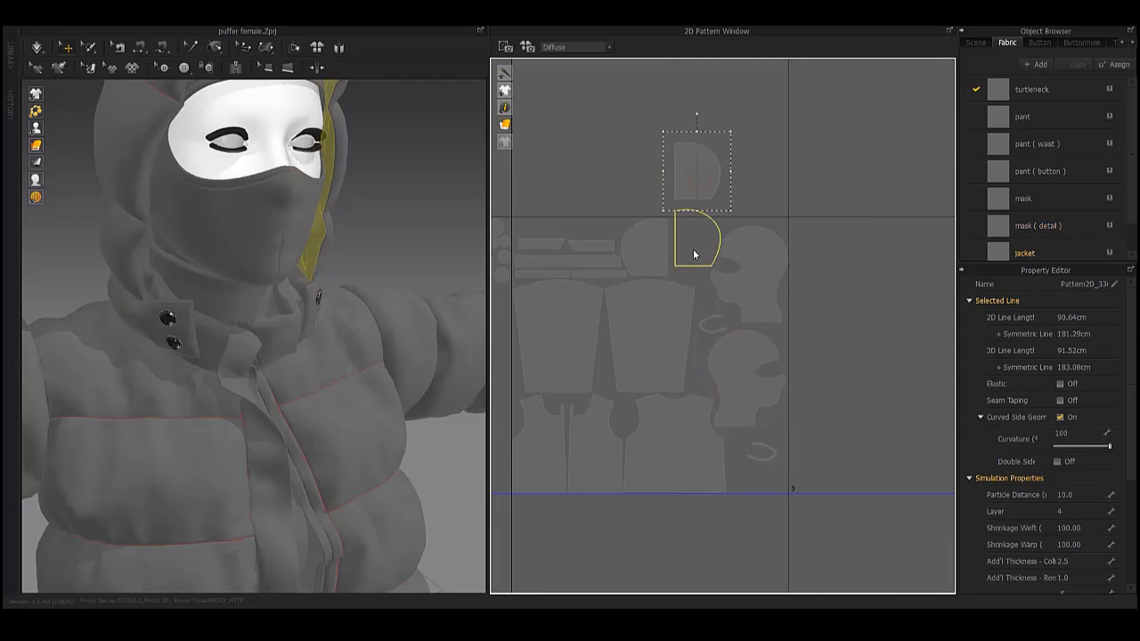
{"action": "key", "text": "Escape"}
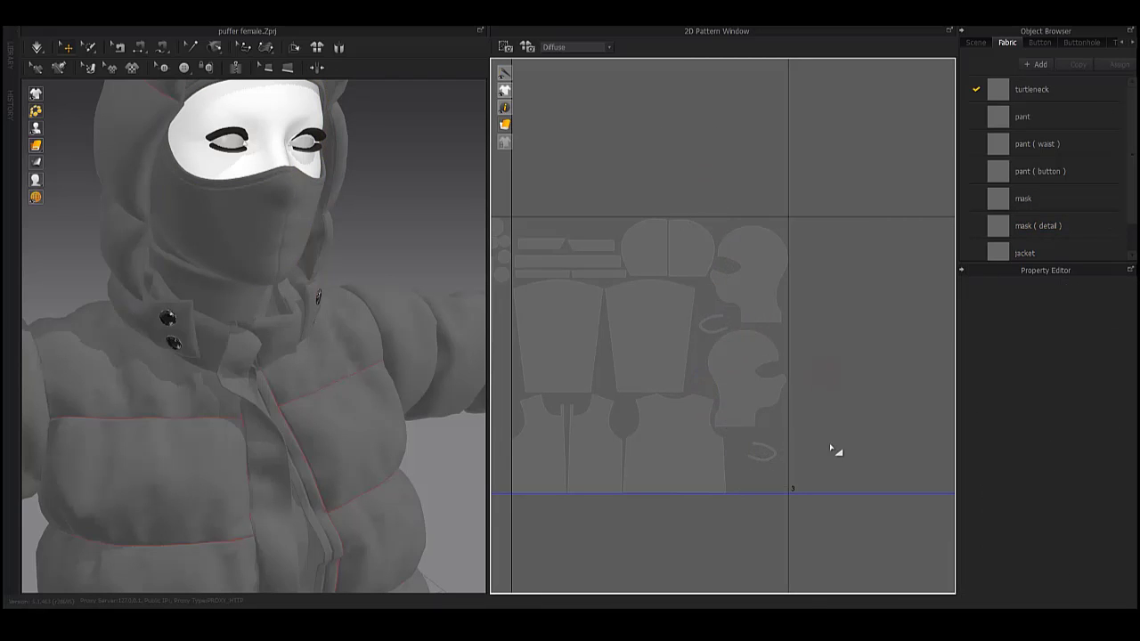
{"action": "scroll", "coordinate": [809, 357], "scroll_direction": "down", "scroll_amount": 2}
{"action": "scroll", "coordinate": [784, 356], "scroll_direction": "up", "scroll_amount": 3}
Inspect the sleeve and jacket front pieces, then clear the selection.
{"action": "scroll", "coordinate": [806, 365], "scroll_direction": "down", "scroll_amount": 5}
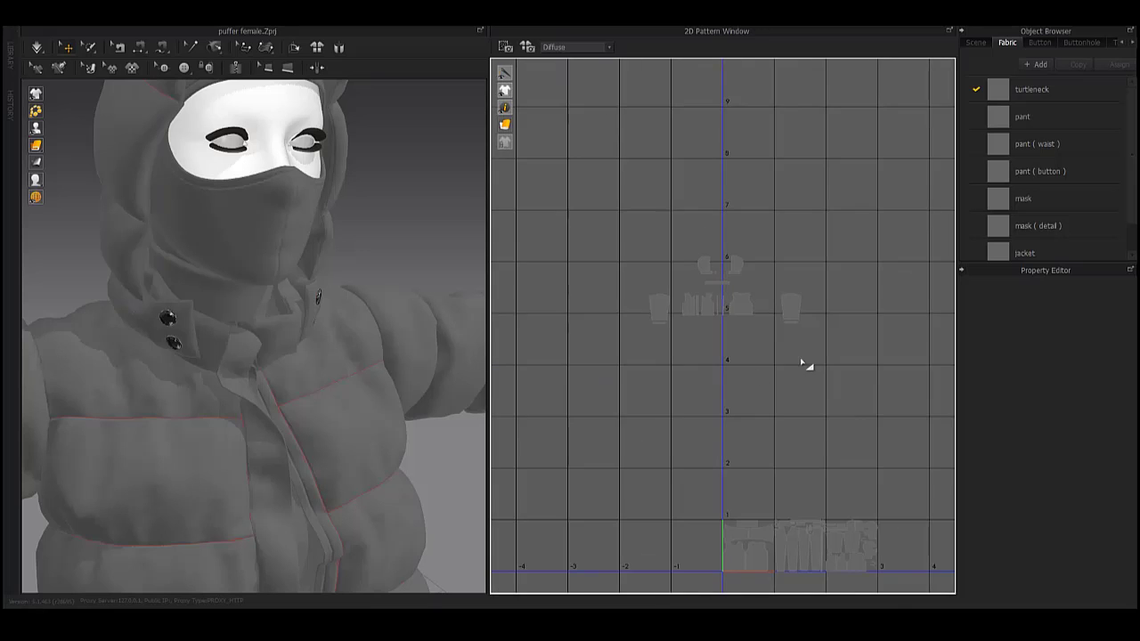
{"action": "scroll", "coordinate": [776, 336], "scroll_direction": "up", "scroll_amount": 2}
{"action": "scroll", "coordinate": [677, 395], "scroll_direction": "up", "scroll_amount": 3}
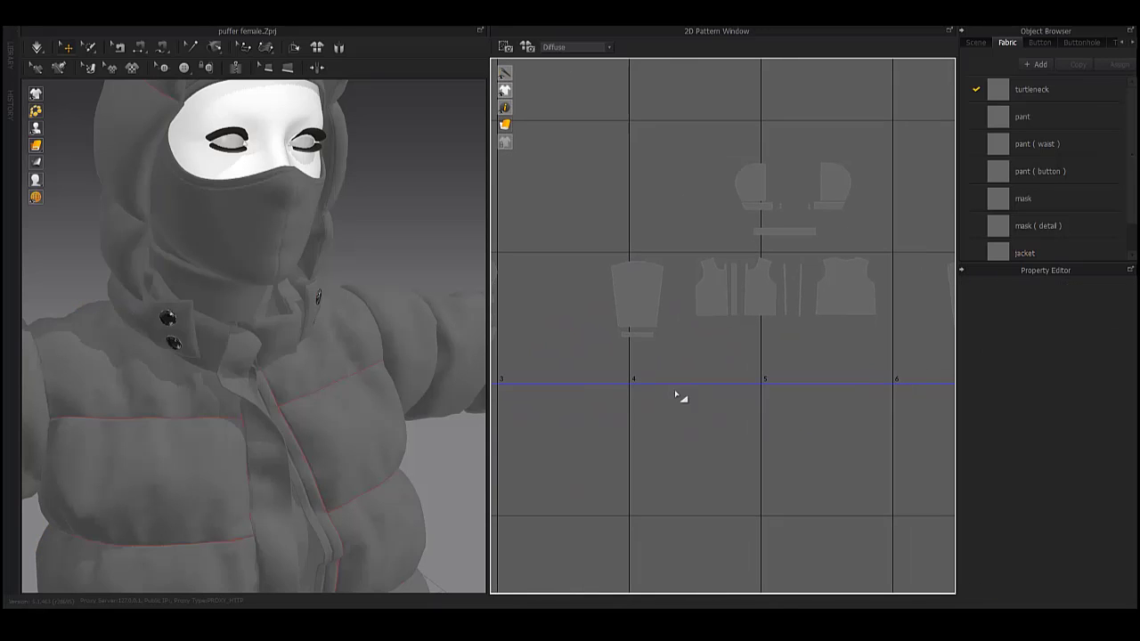
{"action": "left_click_drag", "start_coordinate": [668, 383], "coordinate": [594, 241]}
{"action": "middle_click_drag", "start_coordinate": [661, 326], "coordinate": [575, 319]}
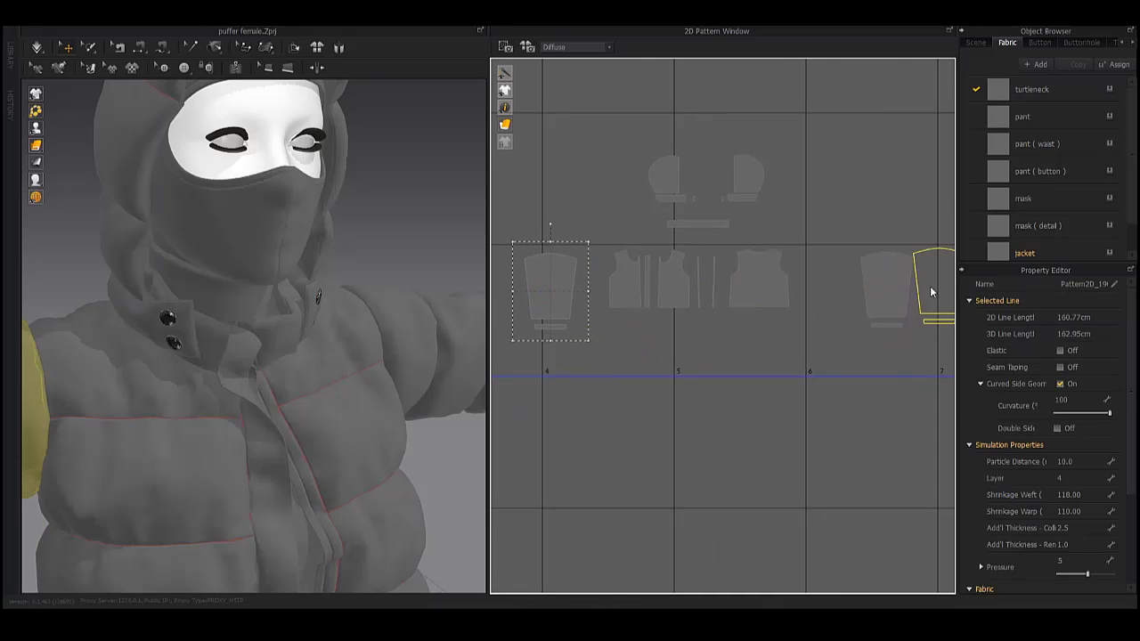
{"action": "left_click_drag", "start_coordinate": [615, 244], "coordinate": [802, 312]}
{"action": "scroll", "coordinate": [564, 331], "scroll_direction": "up", "scroll_amount": 1}
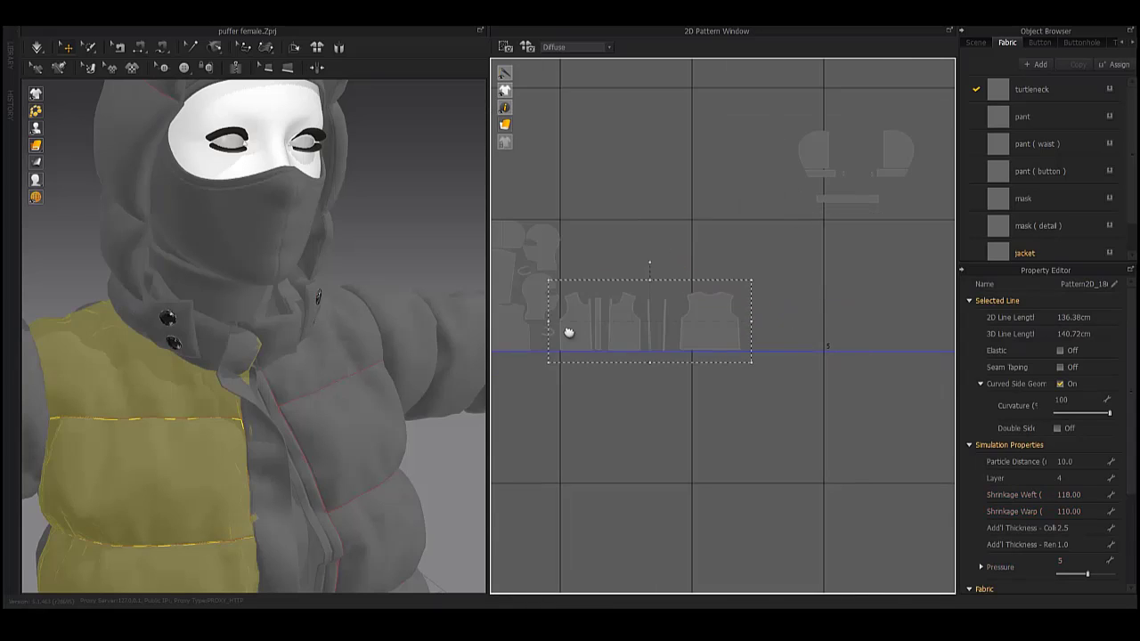
{"action": "scroll", "coordinate": [771, 293], "scroll_direction": "up", "scroll_amount": 2}
{"action": "scroll", "coordinate": [772, 293], "scroll_direction": "up", "scroll_amount": 4}
{"action": "scroll", "coordinate": [764, 326], "scroll_direction": "up", "scroll_amount": 2}
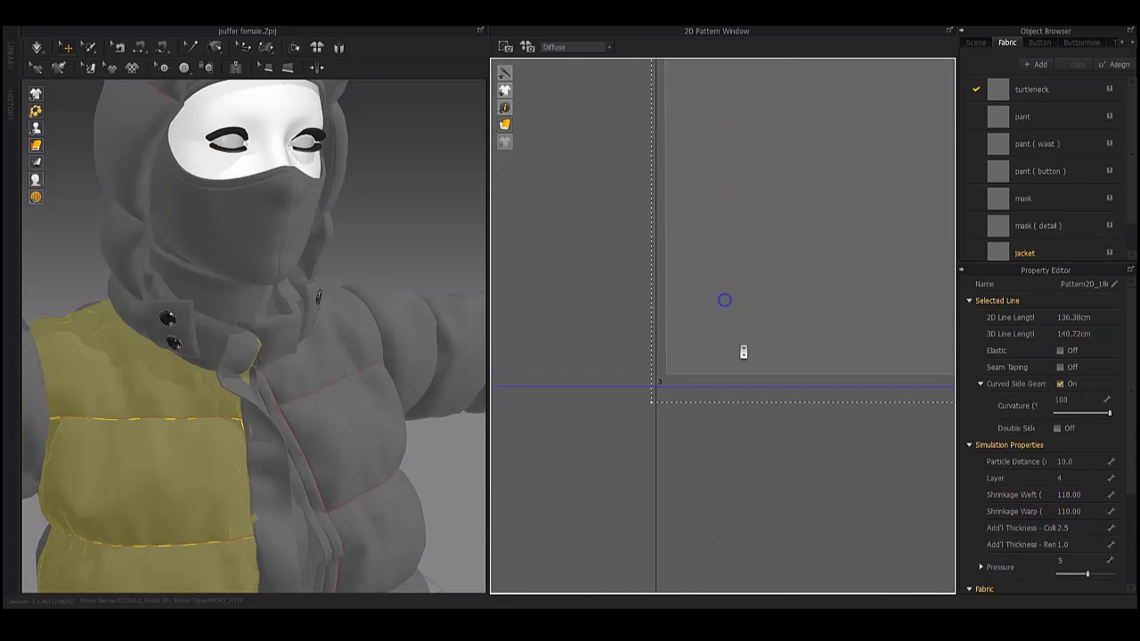
{"action": "left_click", "coordinate": [606, 305]}
Zoom in on the front placket and front panel edges to locate the zipper strips.
{"action": "scroll", "coordinate": [624, 374], "scroll_direction": "up", "scroll_amount": 2}
{"action": "scroll", "coordinate": [677, 423], "scroll_direction": "up", "scroll_amount": 2}
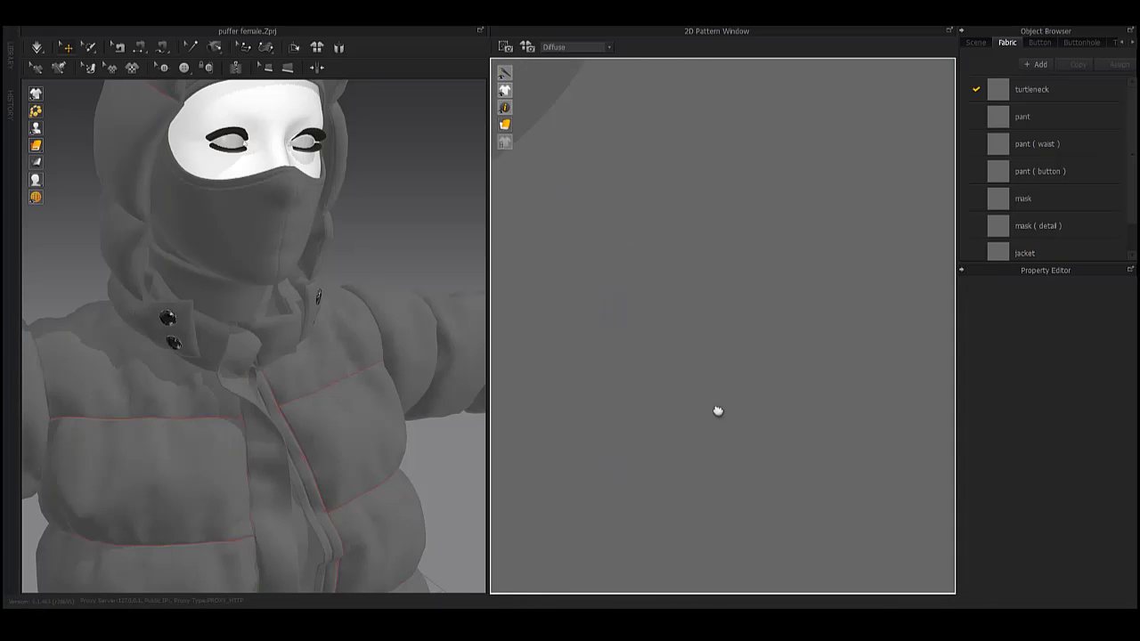
{"action": "scroll", "coordinate": [716, 407], "scroll_direction": "up", "scroll_amount": 2}
{"action": "scroll", "coordinate": [716, 408], "scroll_direction": "down", "scroll_amount": 3}
{"action": "scroll", "coordinate": [705, 422], "scroll_direction": "down", "scroll_amount": 3}
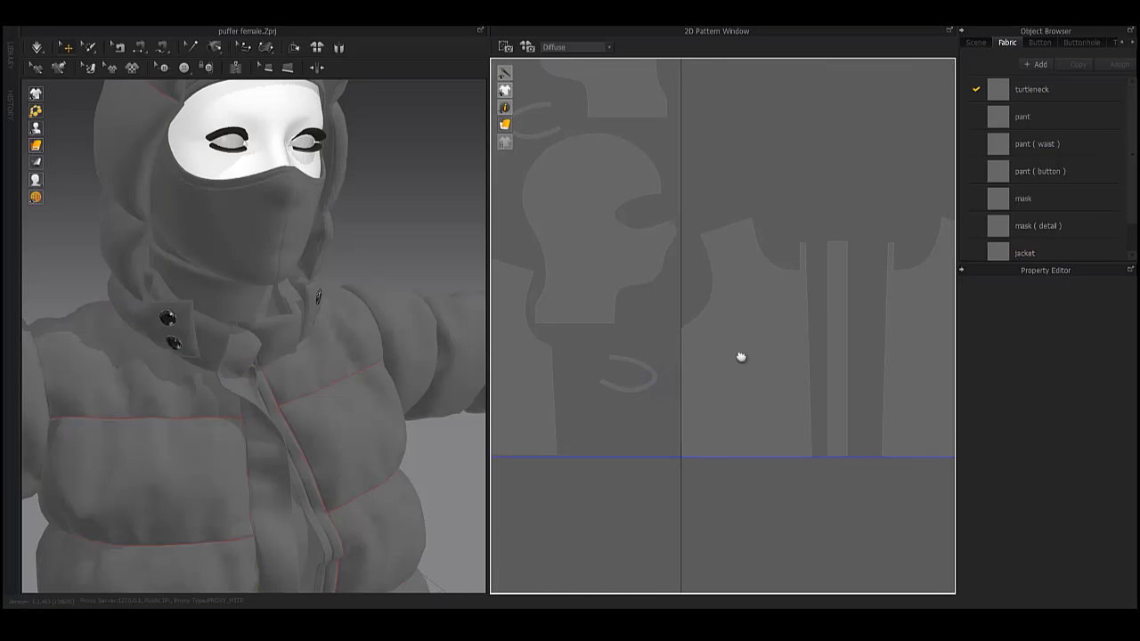
{"action": "scroll", "coordinate": [741, 356], "scroll_direction": "up", "scroll_amount": 2}
{"action": "middle_click_drag", "start_coordinate": [740, 356], "coordinate": [760, 383]}
{"action": "left_click", "coordinate": [760, 383]}
{"action": "scroll", "coordinate": [756, 495], "scroll_direction": "up", "scroll_amount": 1}
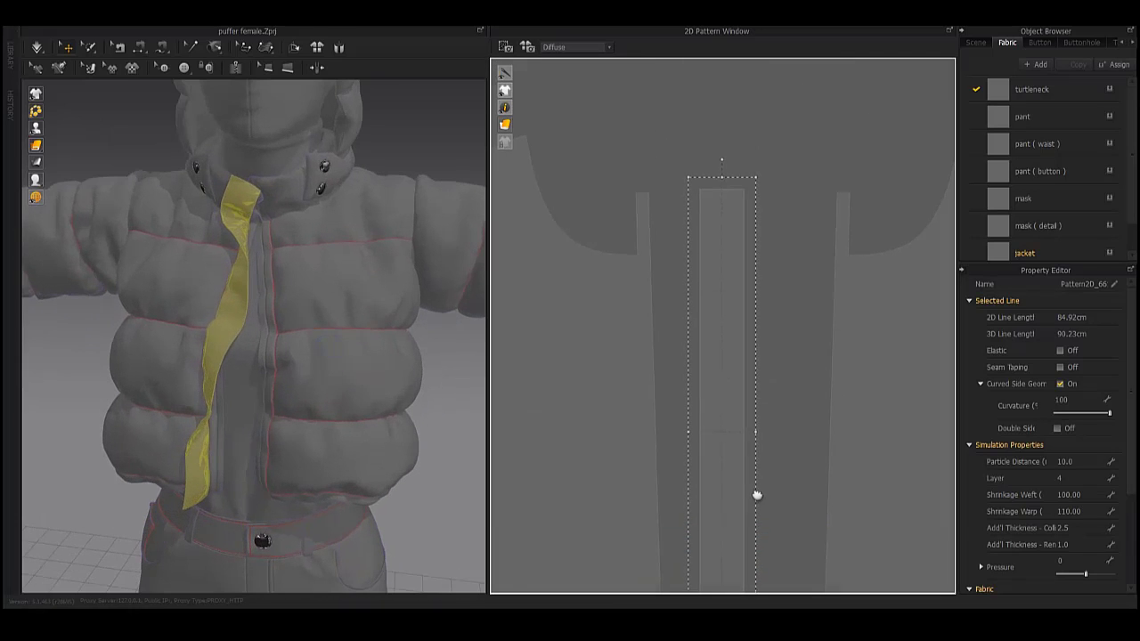
{"action": "scroll", "coordinate": [677, 422], "scroll_direction": "up", "scroll_amount": 3}
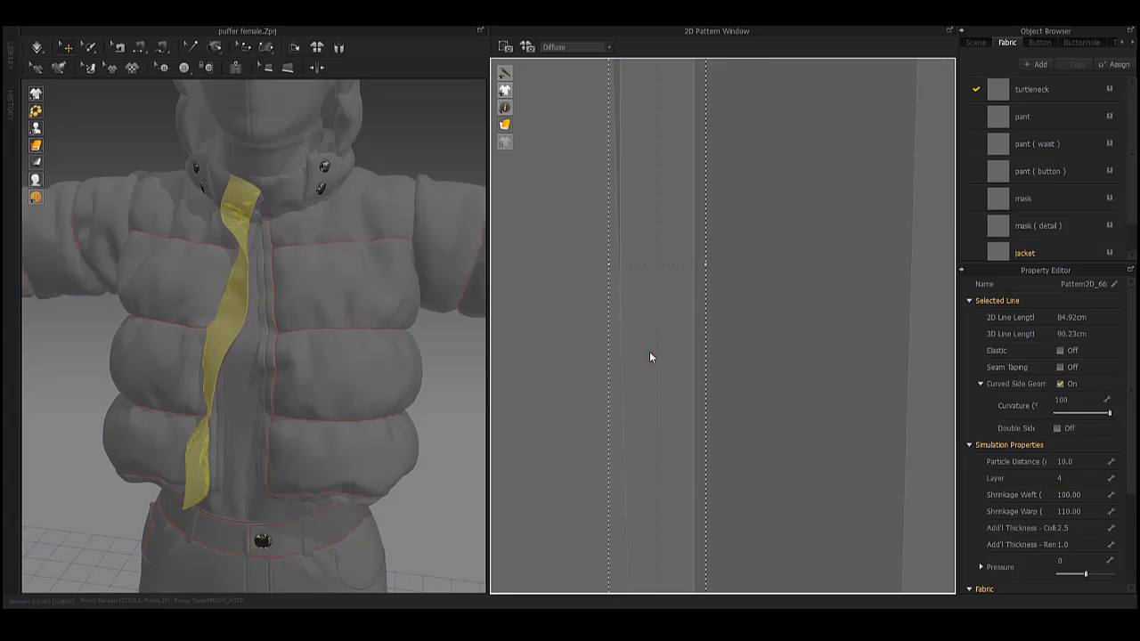
{"action": "scroll", "coordinate": [647, 368], "scroll_direction": "down", "scroll_amount": 2}
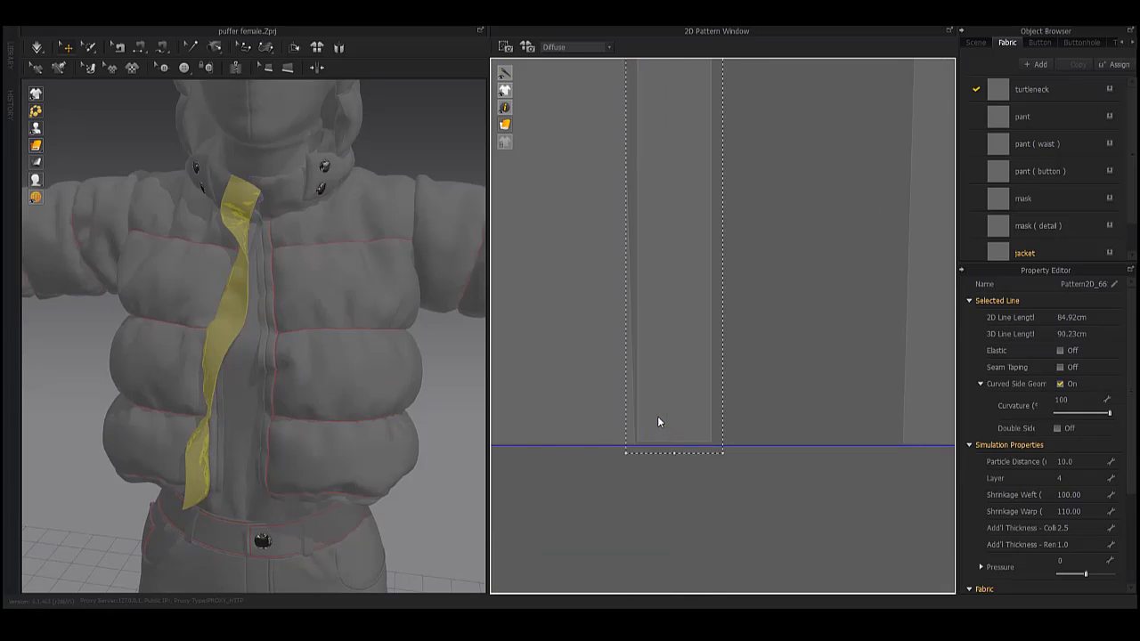
{"action": "scroll", "coordinate": [657, 416], "scroll_direction": "down", "scroll_amount": 1}
{"action": "left_click", "coordinate": [684, 383]}
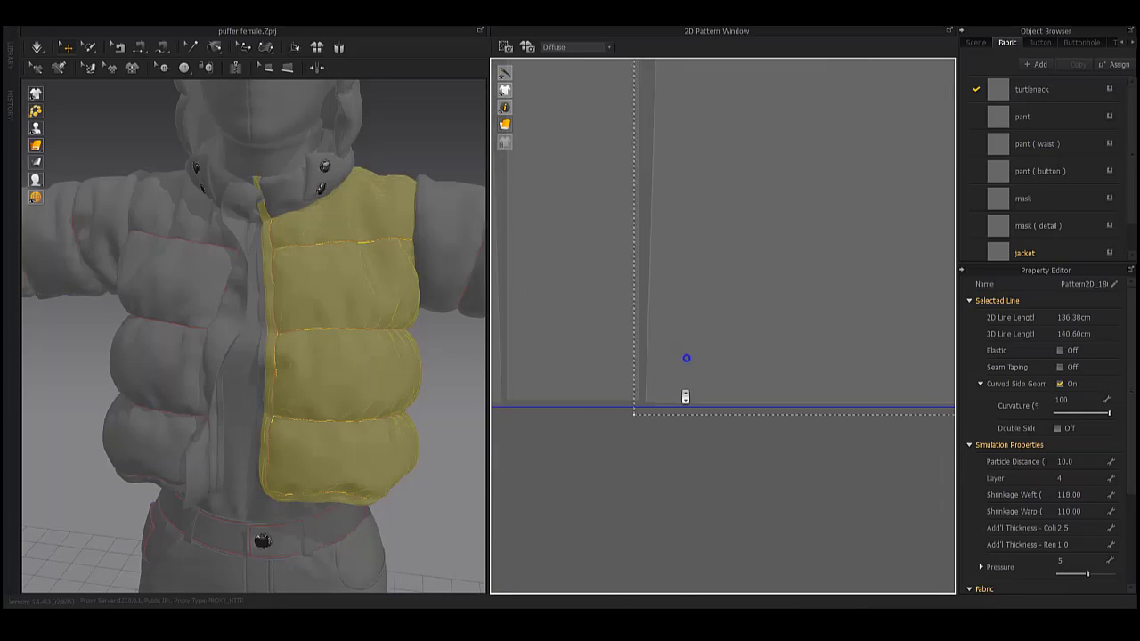
{"action": "scroll", "coordinate": [699, 383], "scroll_direction": "up", "scroll_amount": 2}
{"action": "scroll", "coordinate": [802, 392], "scroll_direction": "down", "scroll_amount": 2}
{"action": "scroll", "coordinate": [677, 402], "scroll_direction": "down", "scroll_amount": 2}
{"action": "scroll", "coordinate": [713, 445], "scroll_direction": "down", "scroll_amount": 2}
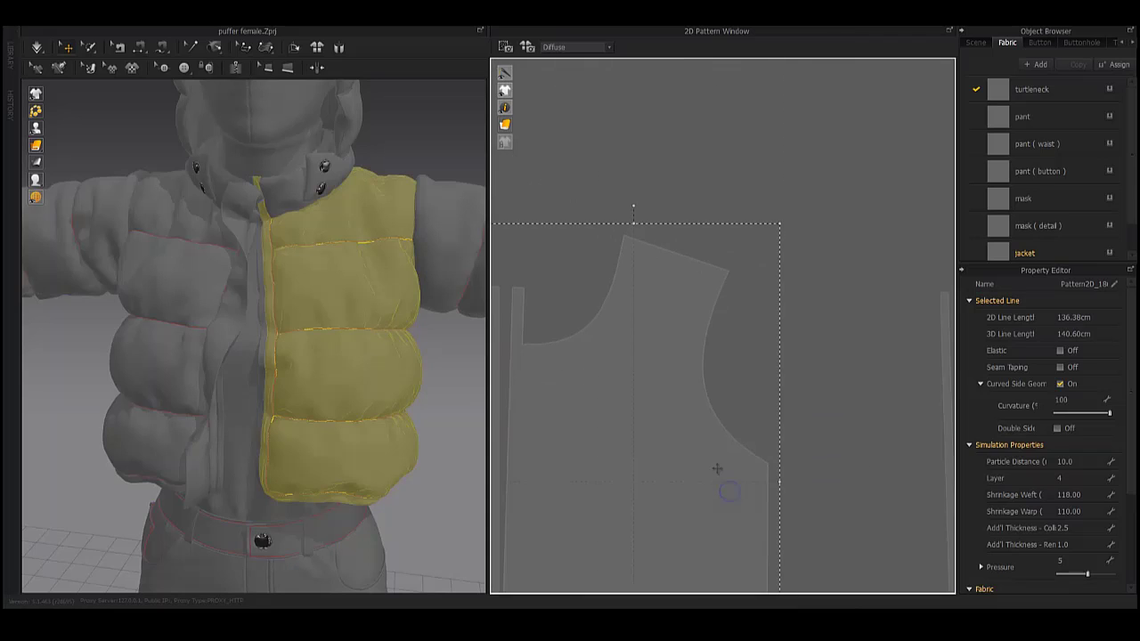
{"action": "scroll", "coordinate": [677, 354], "scroll_direction": "down", "scroll_amount": 2}
Select both narrow zipper strips and pull them up out of the jacket front panels.
{"action": "left_click", "coordinate": [697, 392]}
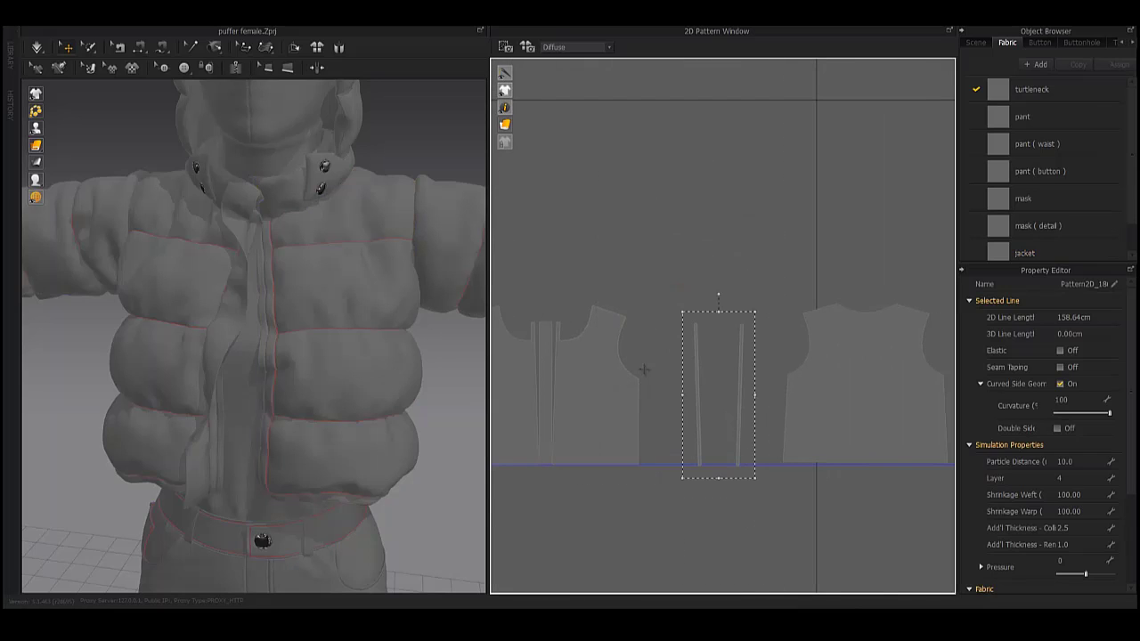
{"action": "left_click", "coordinate": [664, 323]}
{"action": "left_click", "coordinate": [618, 290]}
{"action": "left_click_drag", "start_coordinate": [830, 225], "coordinate": [740, 461]}
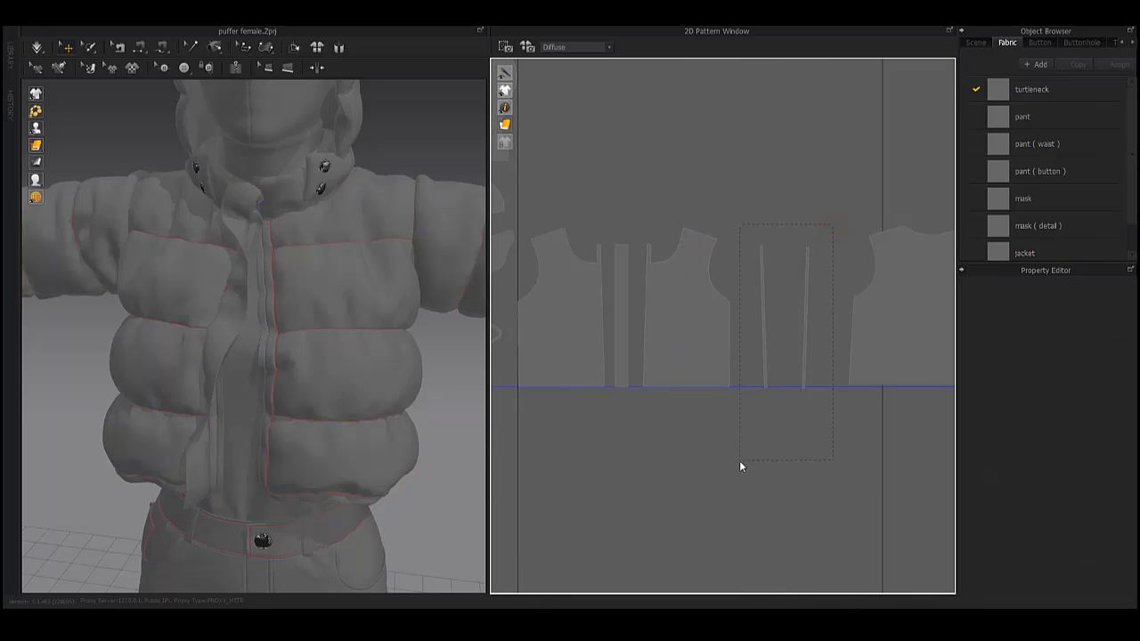
{"action": "left_click_drag", "start_coordinate": [617, 335], "coordinate": [597, 177]}
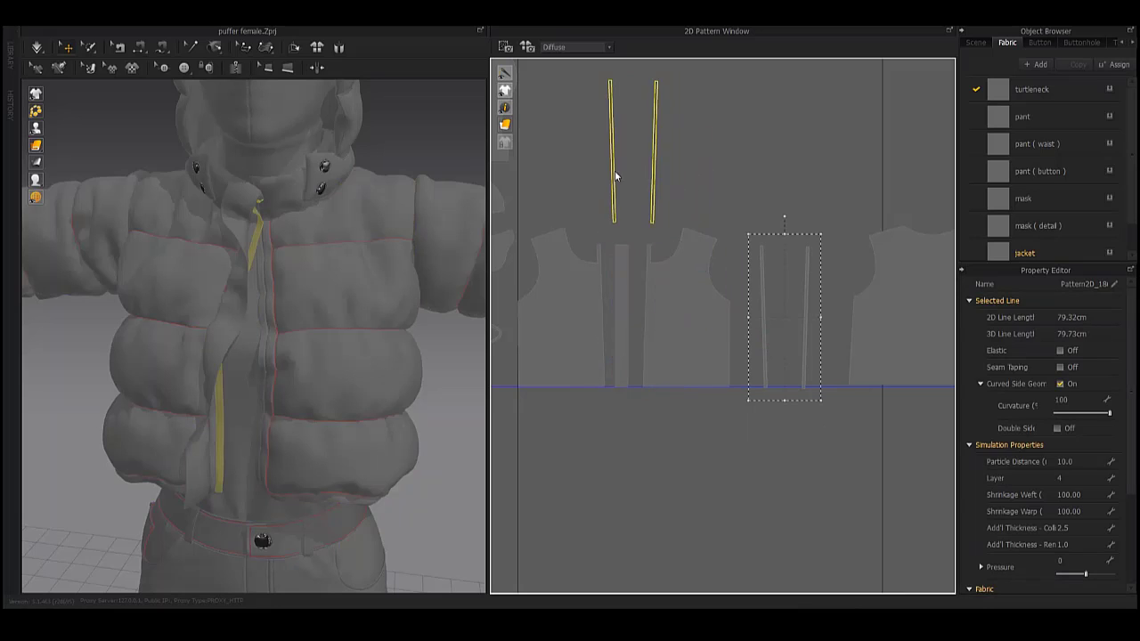
Lower one strip so its bottom meets the baseline.
{"action": "left_click", "coordinate": [611, 294]}
{"action": "scroll", "coordinate": [605, 295], "scroll_direction": "up", "scroll_amount": 5}
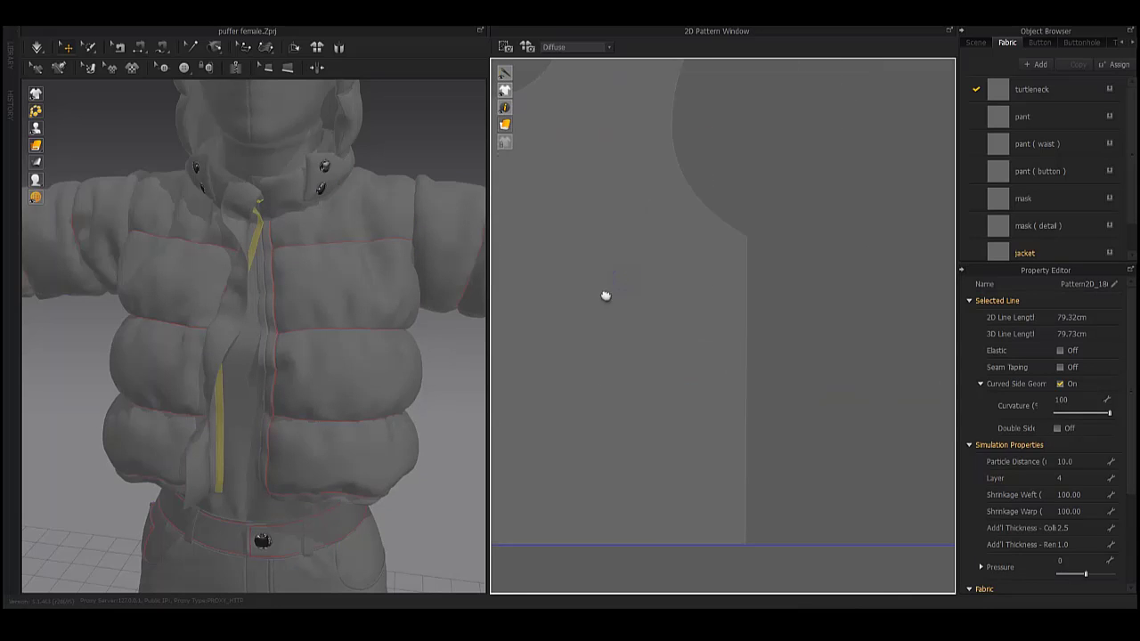
{"action": "scroll", "coordinate": [657, 400], "scroll_direction": "down", "scroll_amount": 3}
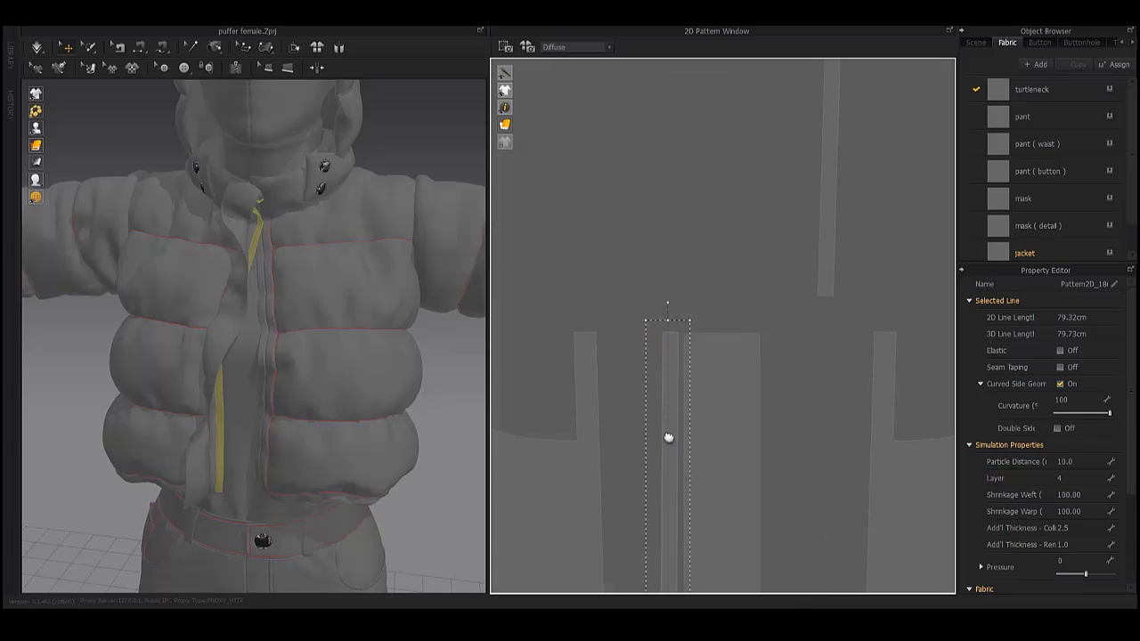
{"action": "middle_click_drag", "start_coordinate": [669, 438], "coordinate": [680, 375]}
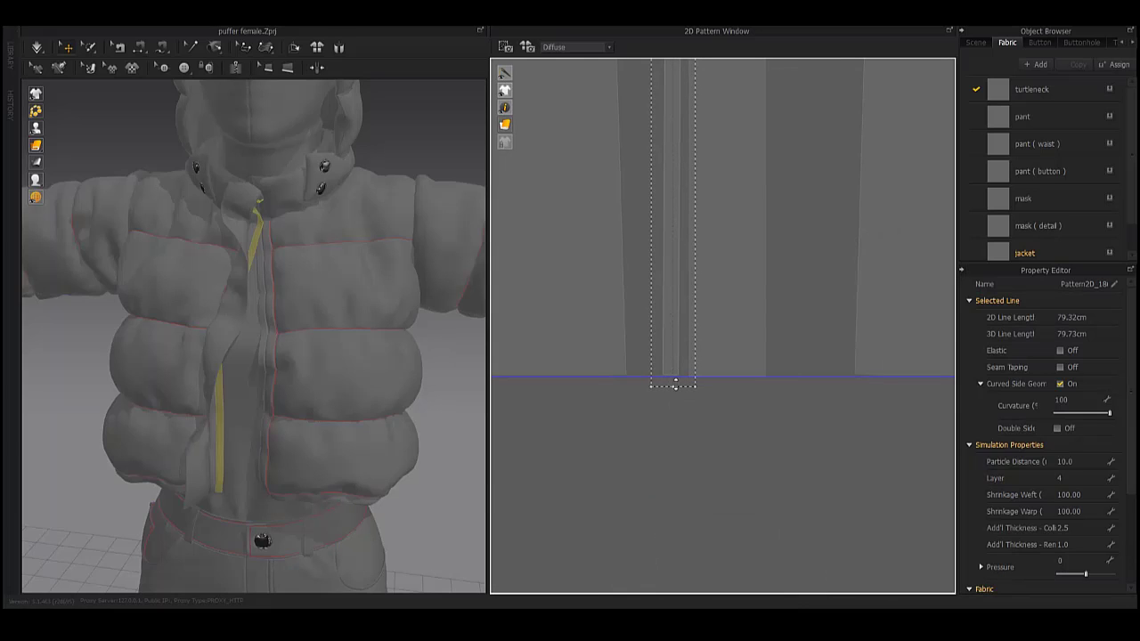
{"action": "scroll", "coordinate": [683, 283], "scroll_direction": "down", "scroll_amount": 2}
{"action": "scroll", "coordinate": [795, 231], "scroll_direction": "up", "scroll_amount": 3}
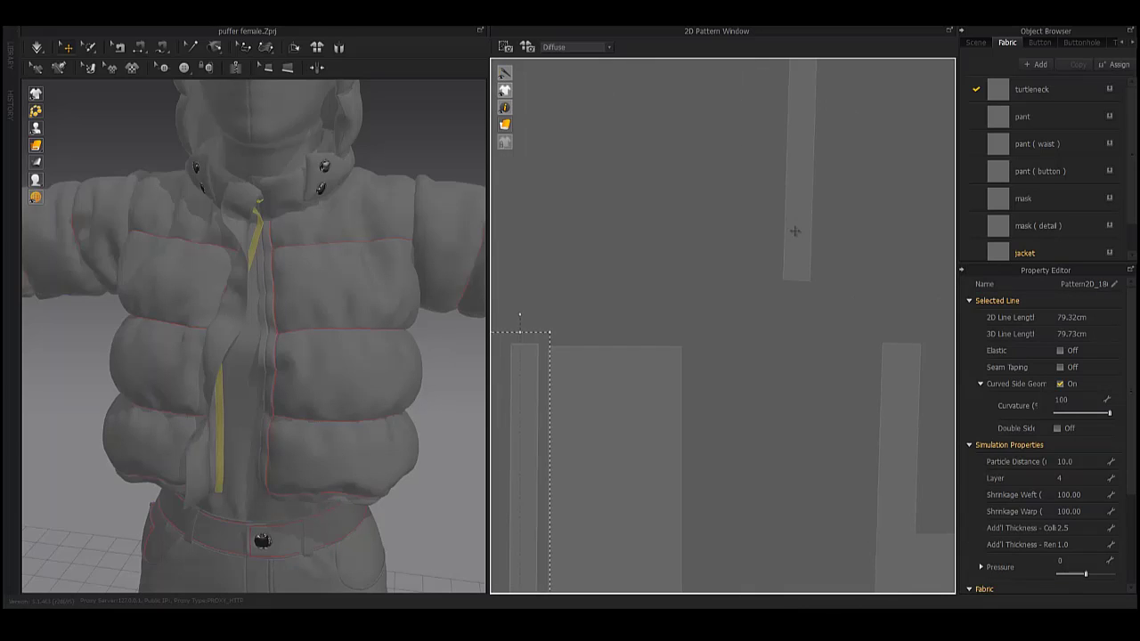
Move the strip beside the neighbouring pattern piece.
{"action": "left_click_drag", "start_coordinate": [795, 231], "coordinate": [754, 514]}
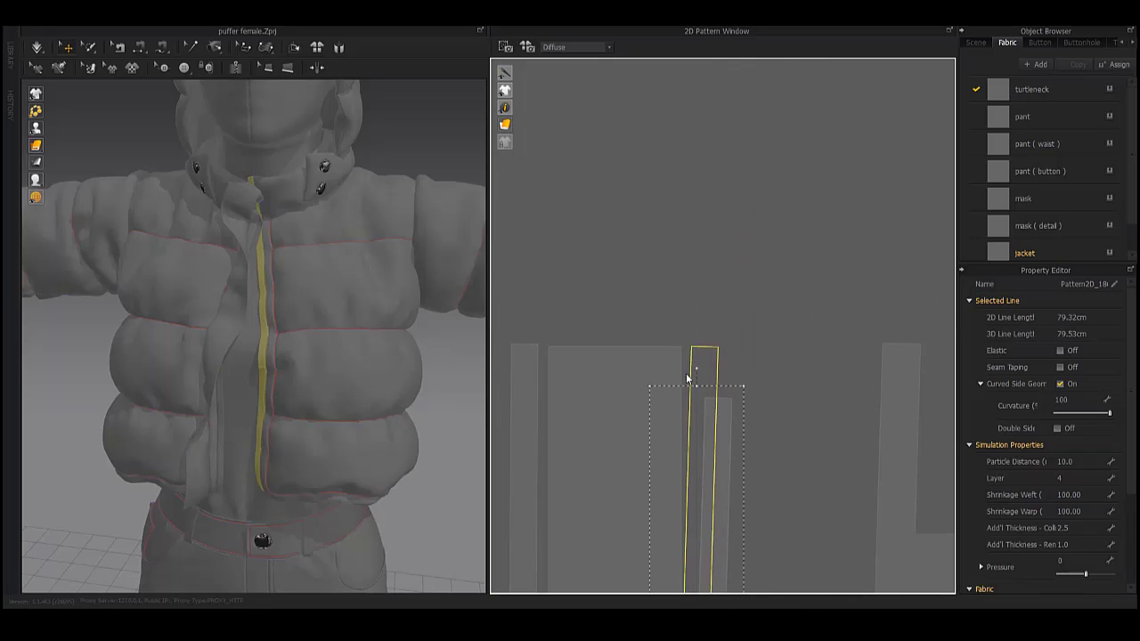
{"action": "scroll", "coordinate": [688, 378], "scroll_direction": "up", "scroll_amount": 3}
{"action": "scroll", "coordinate": [700, 259], "scroll_direction": "down", "scroll_amount": 4}
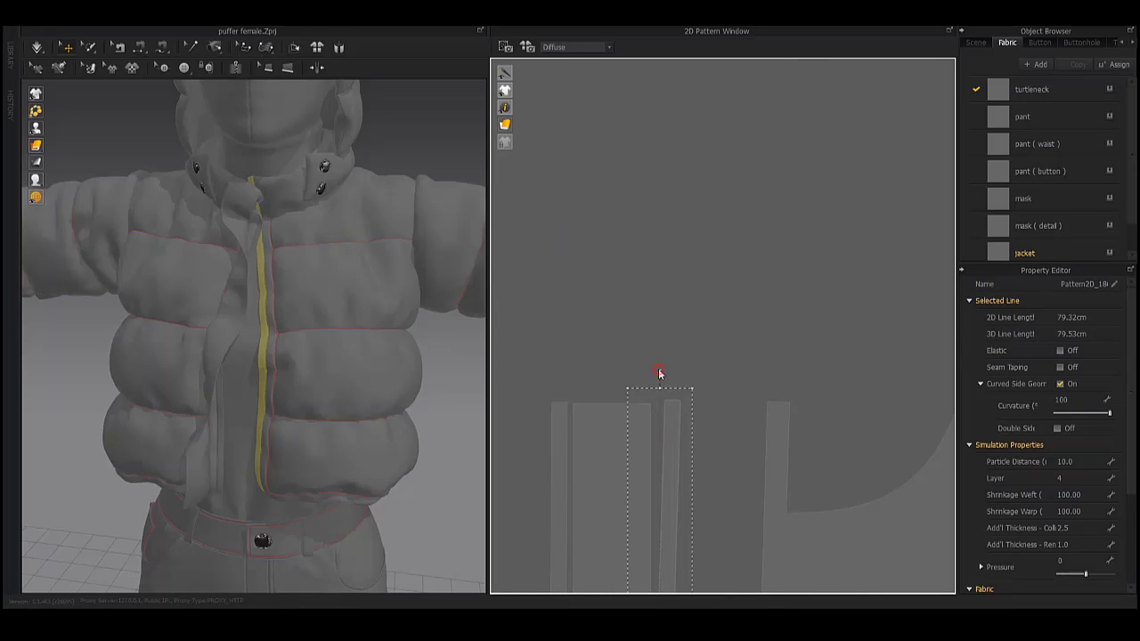
{"action": "scroll", "coordinate": [660, 377], "scroll_direction": "up", "scroll_amount": 5}
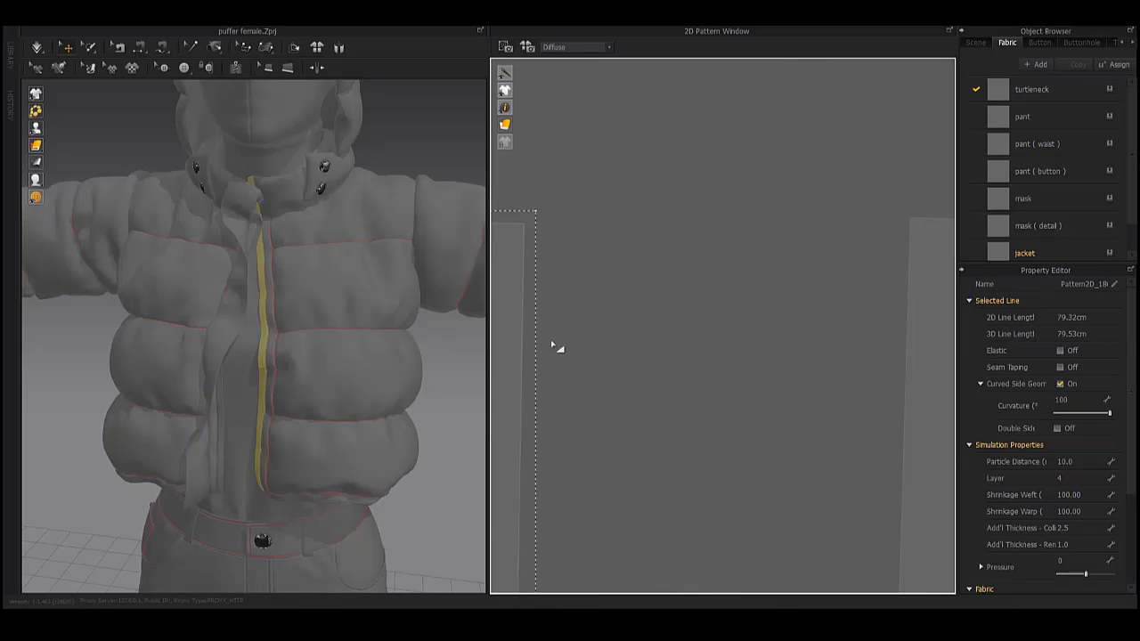
{"action": "middle_click_drag", "start_coordinate": [553, 346], "coordinate": [882, 329]}
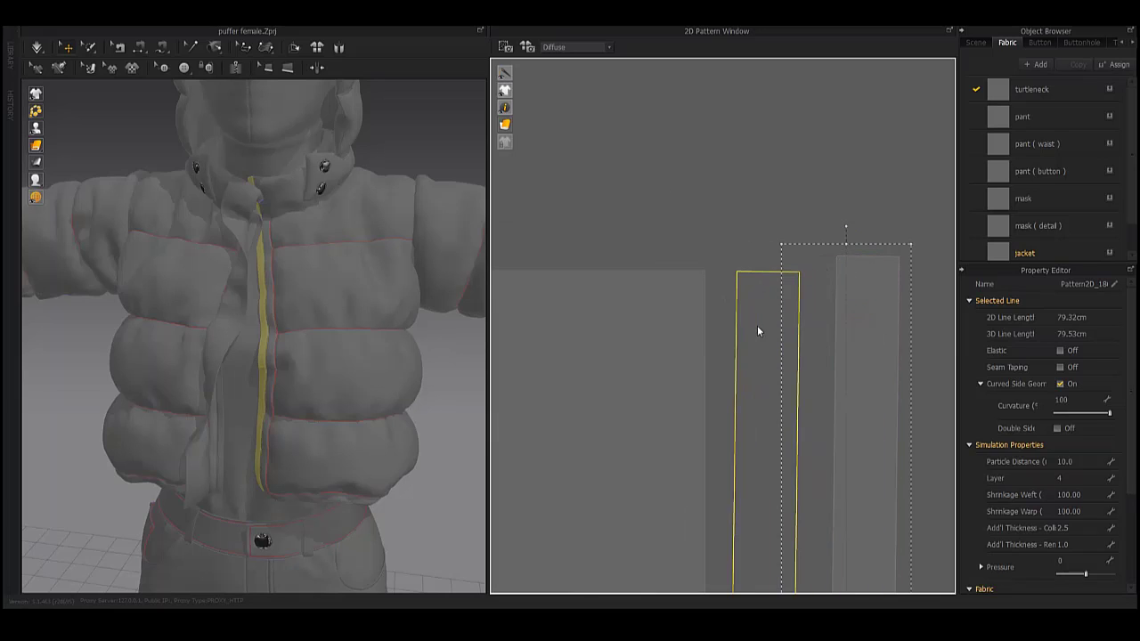
{"action": "left_click_drag", "start_coordinate": [855, 242], "coordinate": [740, 259]}
Nudge the strip left to close the gap, then select the neighbouring jacket piece.
{"action": "scroll", "coordinate": [742, 379], "scroll_direction": "down", "scroll_amount": 2}
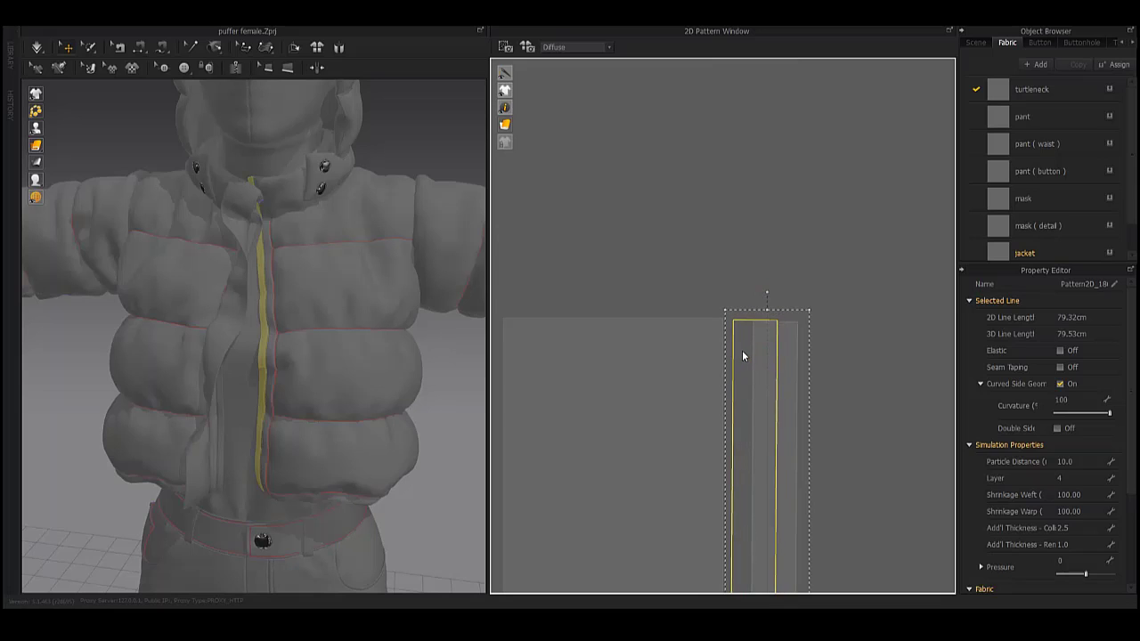
{"action": "scroll", "coordinate": [740, 427], "scroll_direction": "up", "scroll_amount": 2}
{"action": "scroll", "coordinate": [722, 392], "scroll_direction": "up", "scroll_amount": 3}
{"action": "scroll", "coordinate": [726, 267], "scroll_direction": "up", "scroll_amount": 2}
{"action": "scroll", "coordinate": [744, 242], "scroll_direction": "down", "scroll_amount": 2}
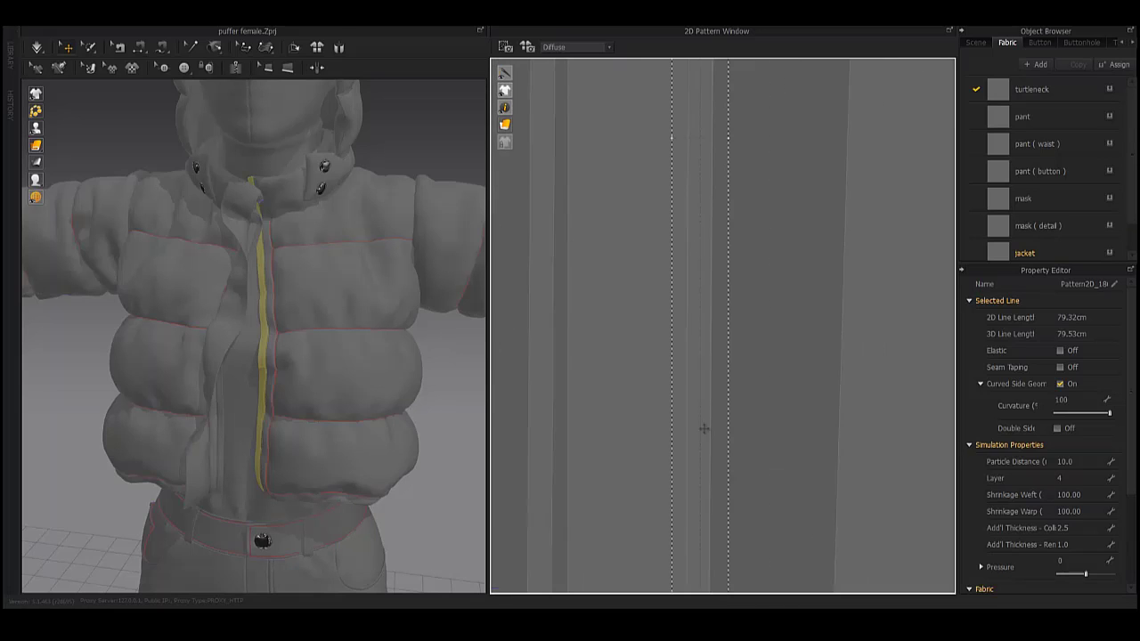
{"action": "scroll", "coordinate": [718, 324], "scroll_direction": "down", "scroll_amount": 2}
{"action": "scroll", "coordinate": [826, 426], "scroll_direction": "up", "scroll_amount": 2}
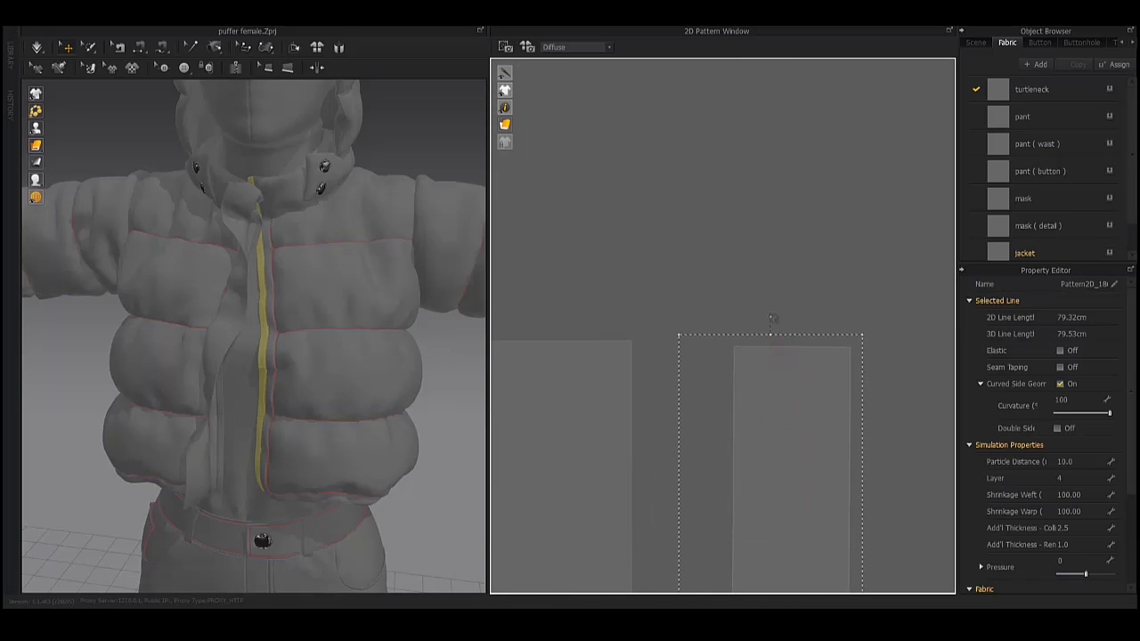
{"action": "left_click_drag", "start_coordinate": [774, 405], "coordinate": [754, 404]}
{"action": "scroll", "coordinate": [685, 407], "scroll_direction": "up", "scroll_amount": 3}
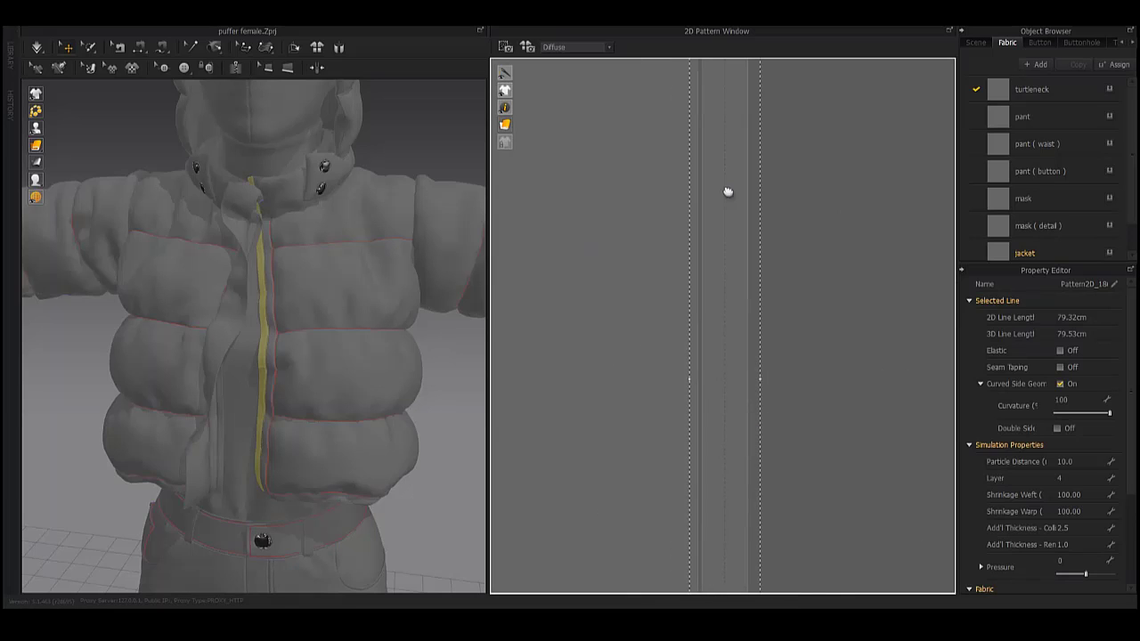
{"action": "scroll", "coordinate": [688, 244], "scroll_direction": "down", "scroll_amount": 4}
{"action": "scroll", "coordinate": [721, 320], "scroll_direction": "up", "scroll_amount": 1}
{"action": "scroll", "coordinate": [758, 407], "scroll_direction": "up", "scroll_amount": 3}
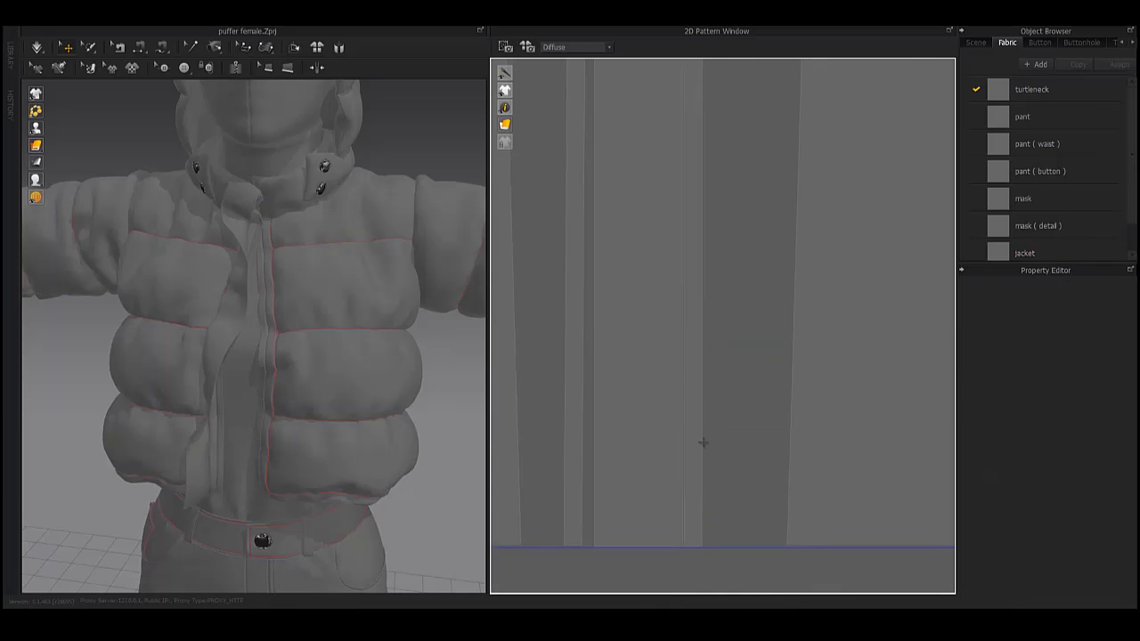
{"action": "left_click", "coordinate": [812, 329]}
{"action": "scroll", "coordinate": [666, 461], "scroll_direction": "down", "scroll_amount": 2}
{"action": "scroll", "coordinate": [666, 460], "scroll_direction": "down", "scroll_amount": 3}
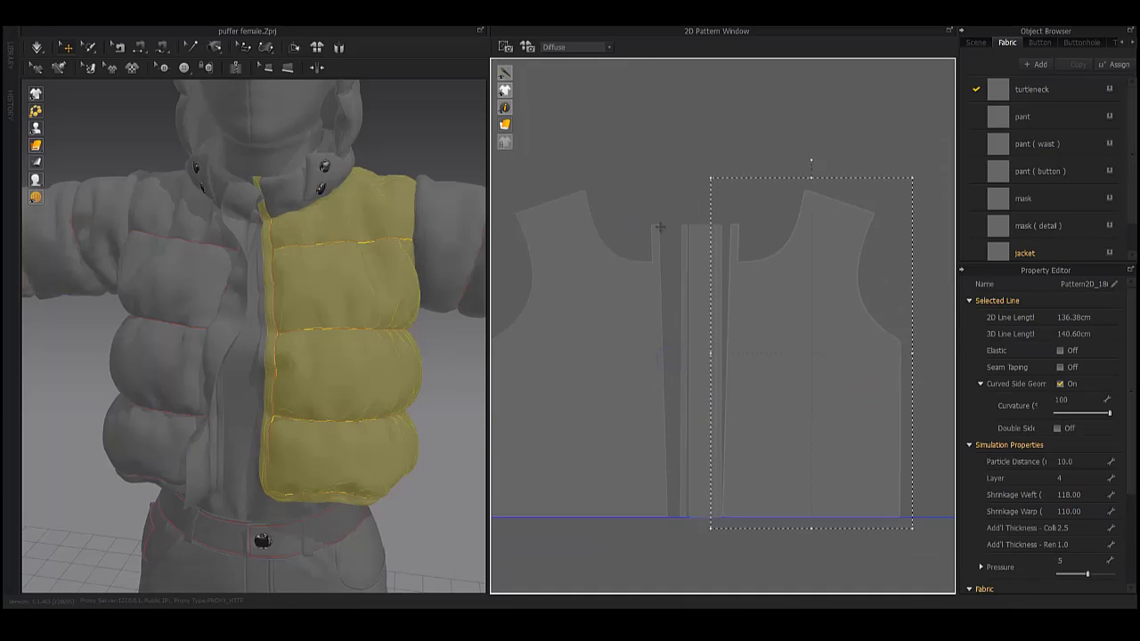
{"action": "left_click", "coordinate": [683, 475]}
{"action": "scroll", "coordinate": [681, 475], "scroll_direction": "up", "scroll_amount": 5}
{"action": "scroll", "coordinate": [757, 334], "scroll_direction": "down", "scroll_amount": 2}
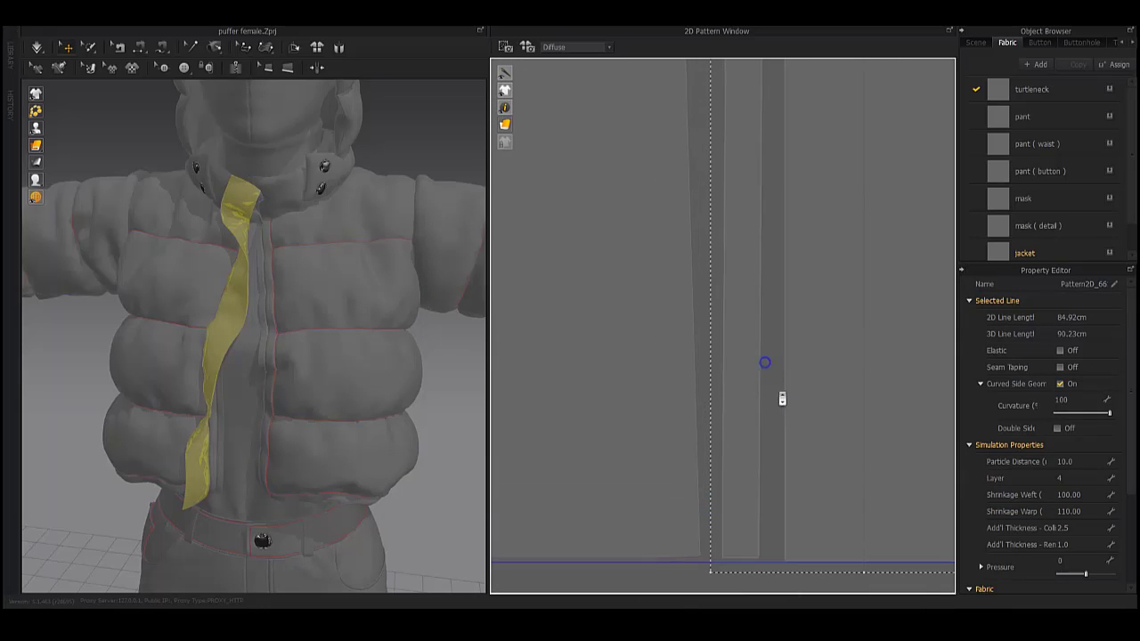
{"action": "scroll", "coordinate": [743, 478], "scroll_direction": "down", "scroll_amount": 2}
{"action": "scroll", "coordinate": [743, 479], "scroll_direction": "down", "scroll_amount": 2}
{"action": "left_click", "coordinate": [828, 409]}
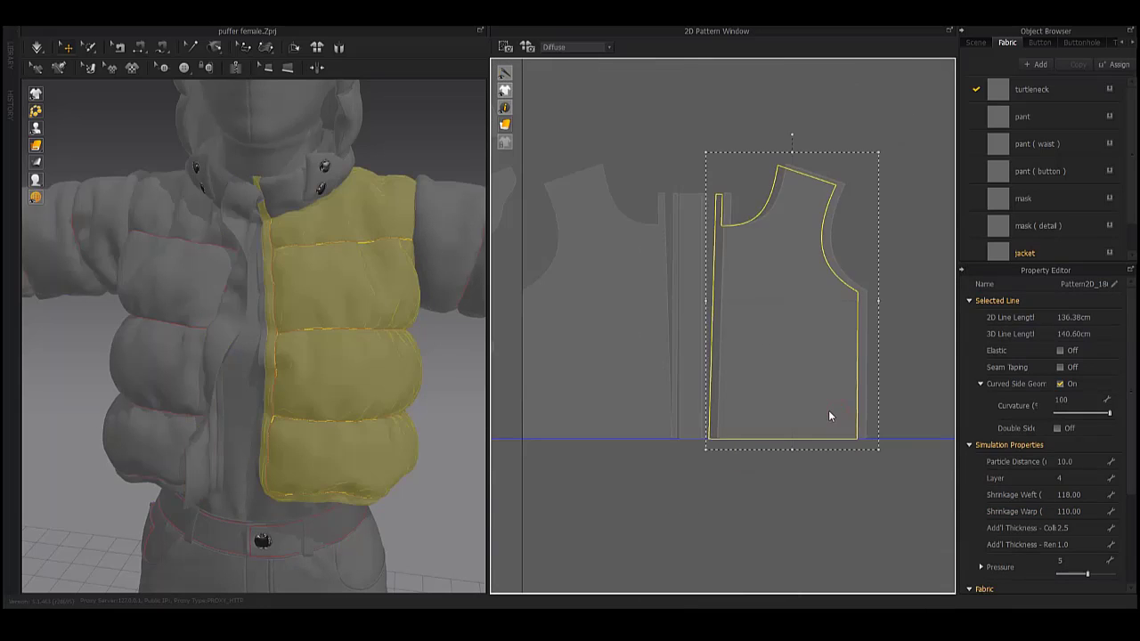
{"action": "scroll", "coordinate": [861, 312], "scroll_direction": "up", "scroll_amount": 3}
{"action": "scroll", "coordinate": [747, 321], "scroll_direction": "up", "scroll_amount": 1}
{"action": "scroll", "coordinate": [748, 321], "scroll_direction": "down", "scroll_amount": 3}
{"action": "left_click", "coordinate": [739, 400]}
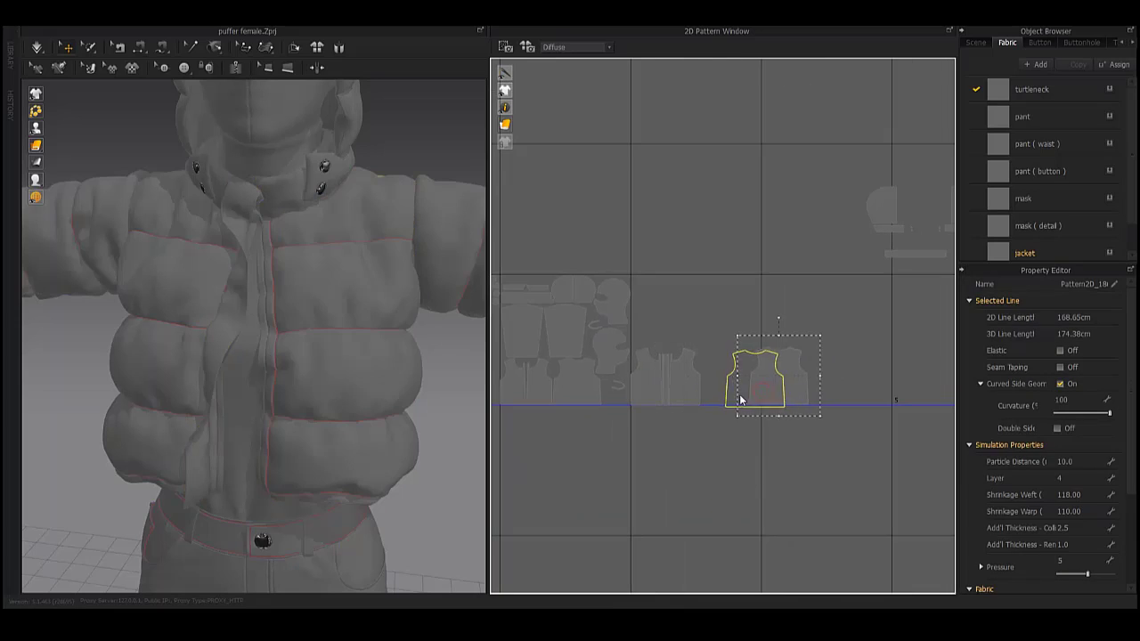
{"action": "scroll", "coordinate": [708, 379], "scroll_direction": "up", "scroll_amount": 3}
{"action": "scroll", "coordinate": [721, 294], "scroll_direction": "up", "scroll_amount": 3}
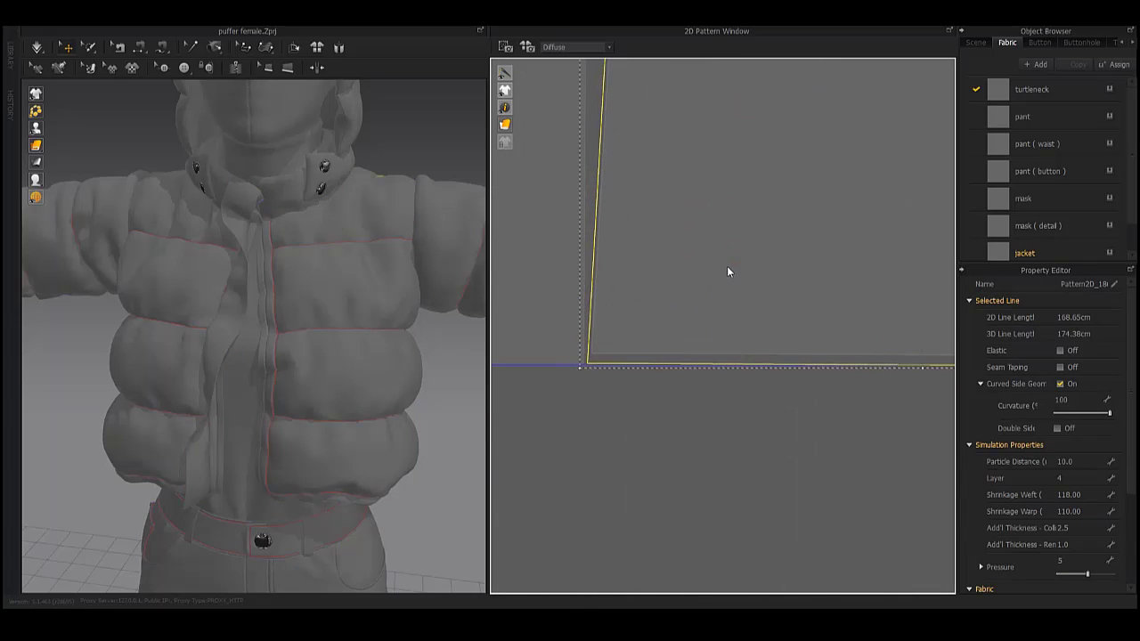
{"action": "left_click", "coordinate": [699, 328]}
{"action": "scroll", "coordinate": [756, 395], "scroll_direction": "down", "scroll_amount": 3}
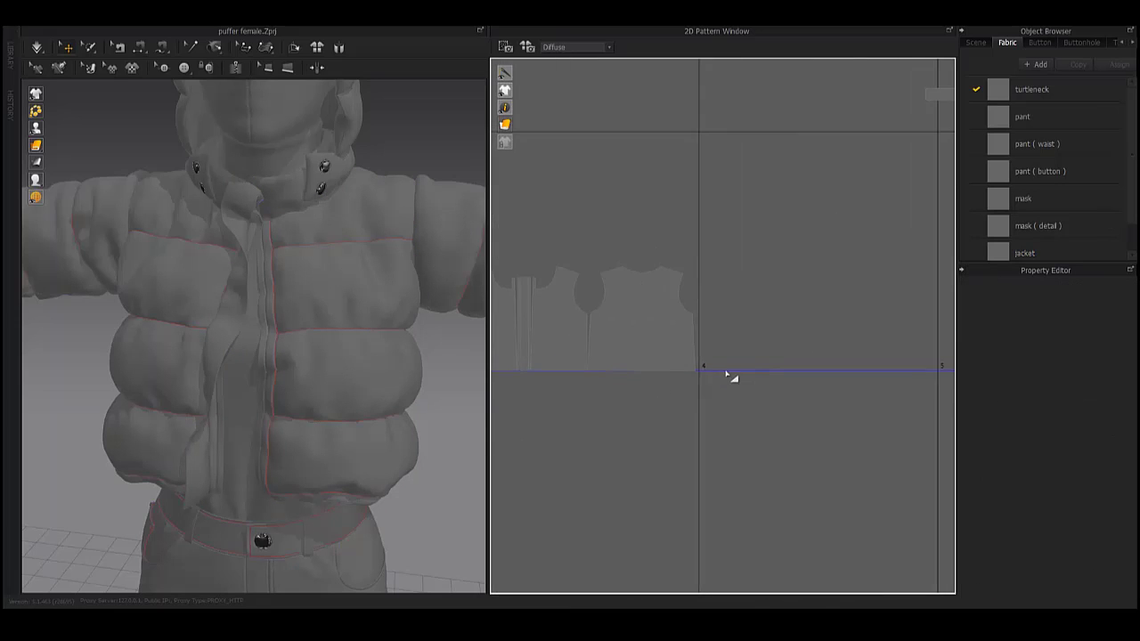
{"action": "scroll", "coordinate": [731, 374], "scroll_direction": "up", "scroll_amount": 2}
{"action": "scroll", "coordinate": [714, 361], "scroll_direction": "down", "scroll_amount": 2}
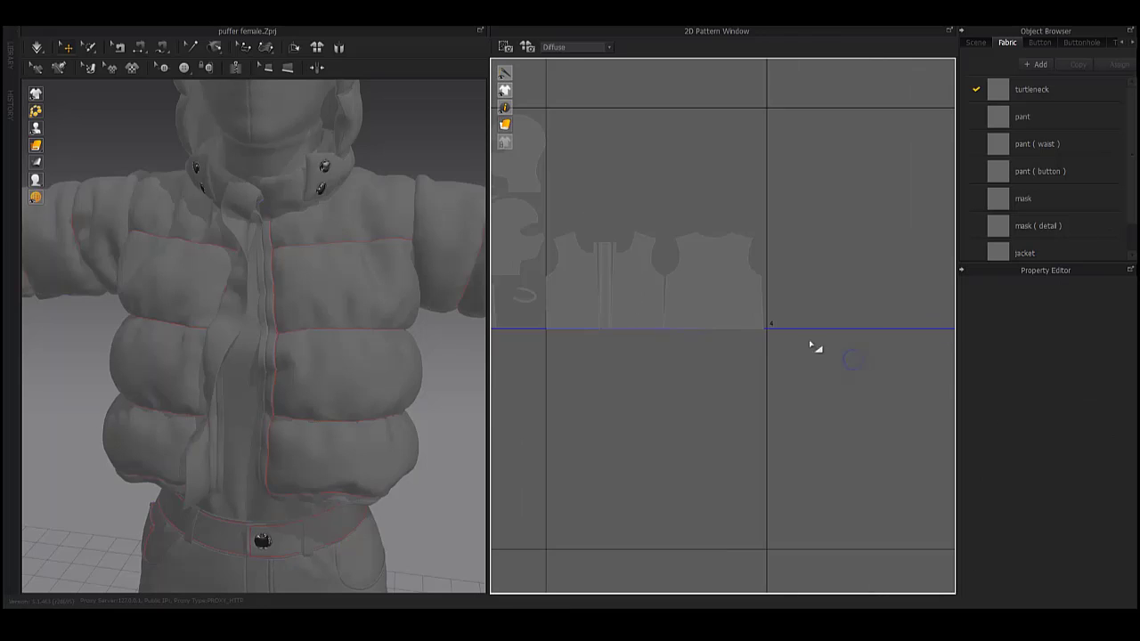
{"action": "left_click", "coordinate": [553, 374]}
{"action": "scroll", "coordinate": [553, 375], "scroll_direction": "up", "scroll_amount": 3}
{"action": "scroll", "coordinate": [748, 366], "scroll_direction": "up", "scroll_amount": 1}
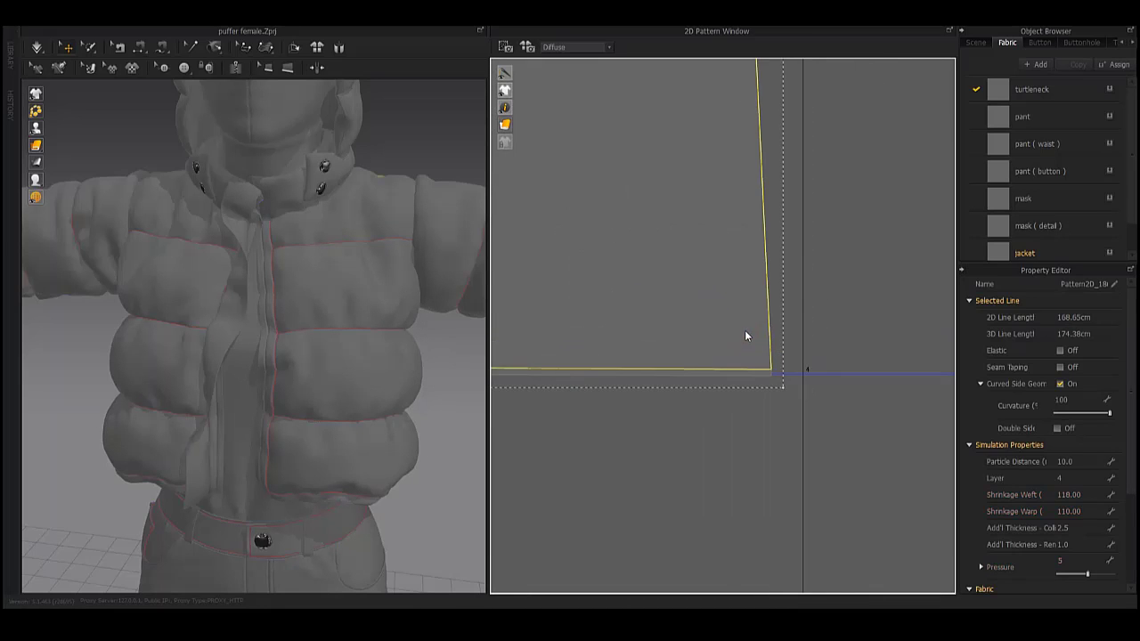
{"action": "scroll", "coordinate": [745, 330], "scroll_direction": "down", "scroll_amount": 3}
{"action": "scroll", "coordinate": [725, 377], "scroll_direction": "down", "scroll_amount": 2}
{"action": "scroll", "coordinate": [875, 338], "scroll_direction": "down", "scroll_amount": 2}
{"action": "scroll", "coordinate": [728, 322], "scroll_direction": "down", "scroll_amount": 1}
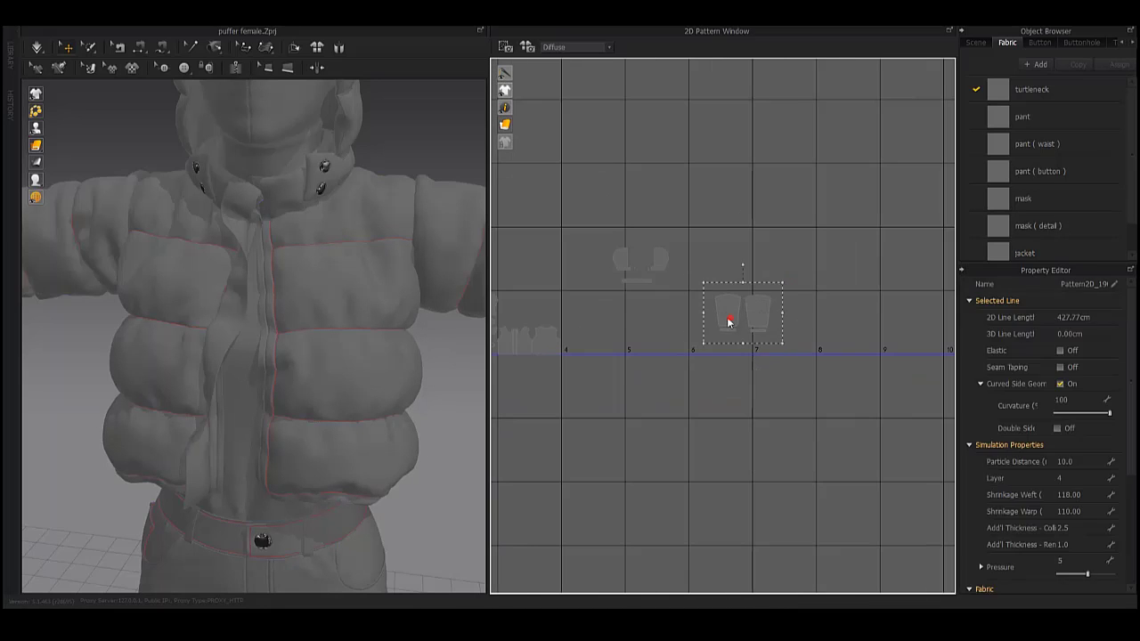
{"action": "left_click", "coordinate": [728, 322]}
{"action": "scroll", "coordinate": [893, 460], "scroll_direction": "up", "scroll_amount": 4}
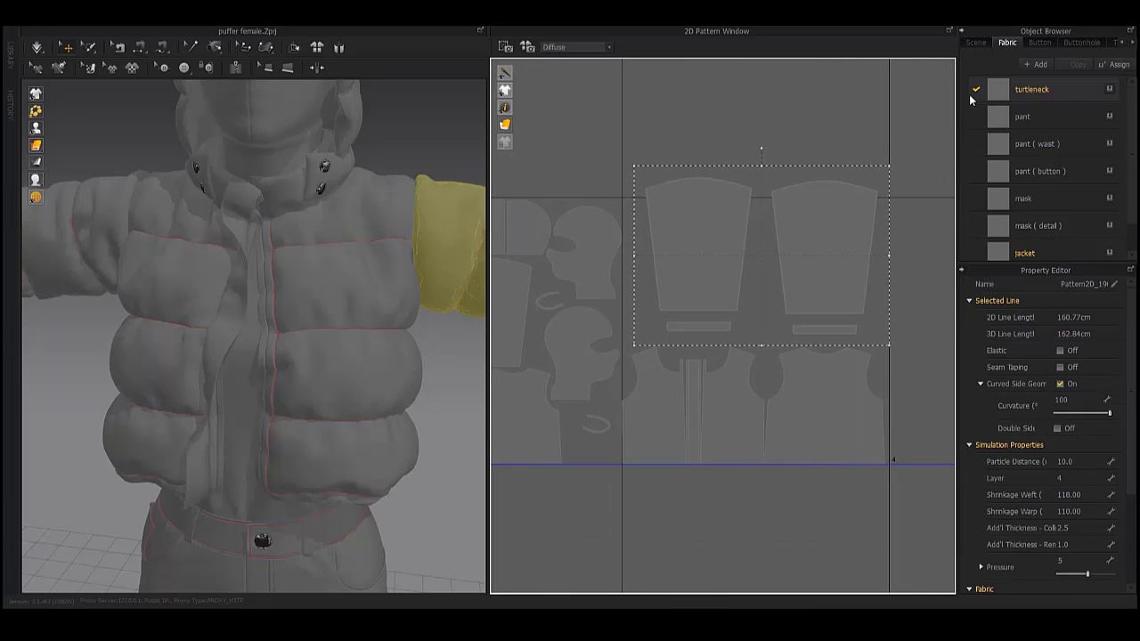
Select the small piece and a sleeve piece beside the sleeves, zooming into that area.
{"action": "left_click", "coordinate": [721, 349]}
{"action": "left_click", "coordinate": [845, 328]}
{"action": "left_click", "coordinate": [681, 286]}
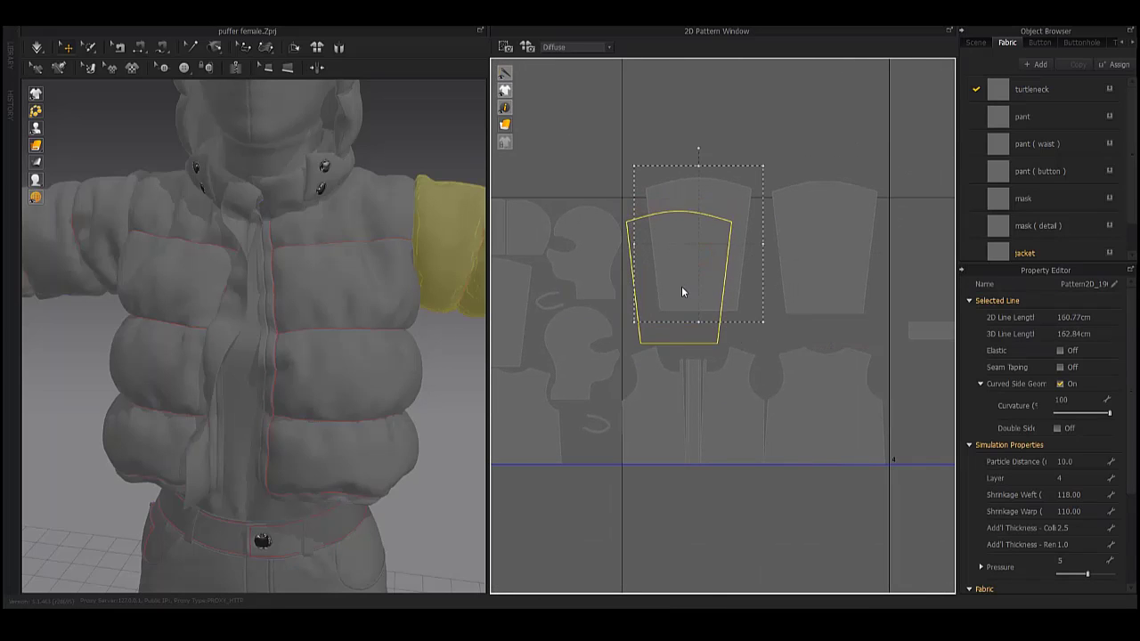
{"action": "scroll", "coordinate": [681, 288], "scroll_direction": "up", "scroll_amount": 1}
{"action": "scroll", "coordinate": [707, 323], "scroll_direction": "up", "scroll_amount": 3}
{"action": "scroll", "coordinate": [707, 322], "scroll_direction": "up", "scroll_amount": 2}
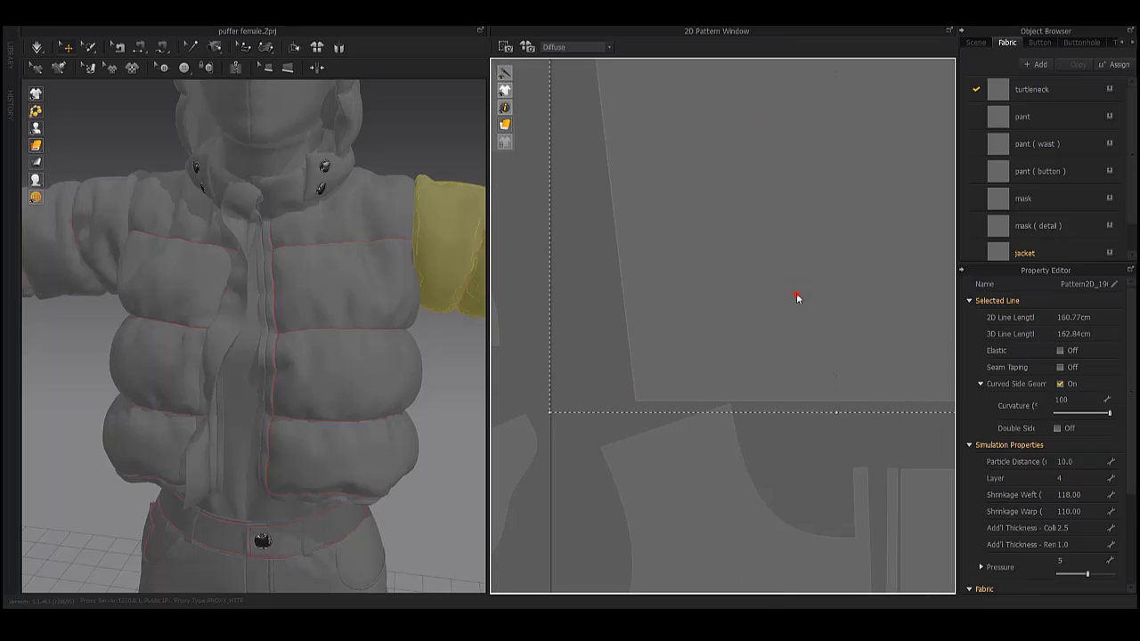
{"action": "scroll", "coordinate": [796, 298], "scroll_direction": "down", "scroll_amount": 5}
{"action": "scroll", "coordinate": [829, 290], "scroll_direction": "up", "scroll_amount": 2}
{"action": "scroll", "coordinate": [848, 283], "scroll_direction": "up", "scroll_amount": 2}
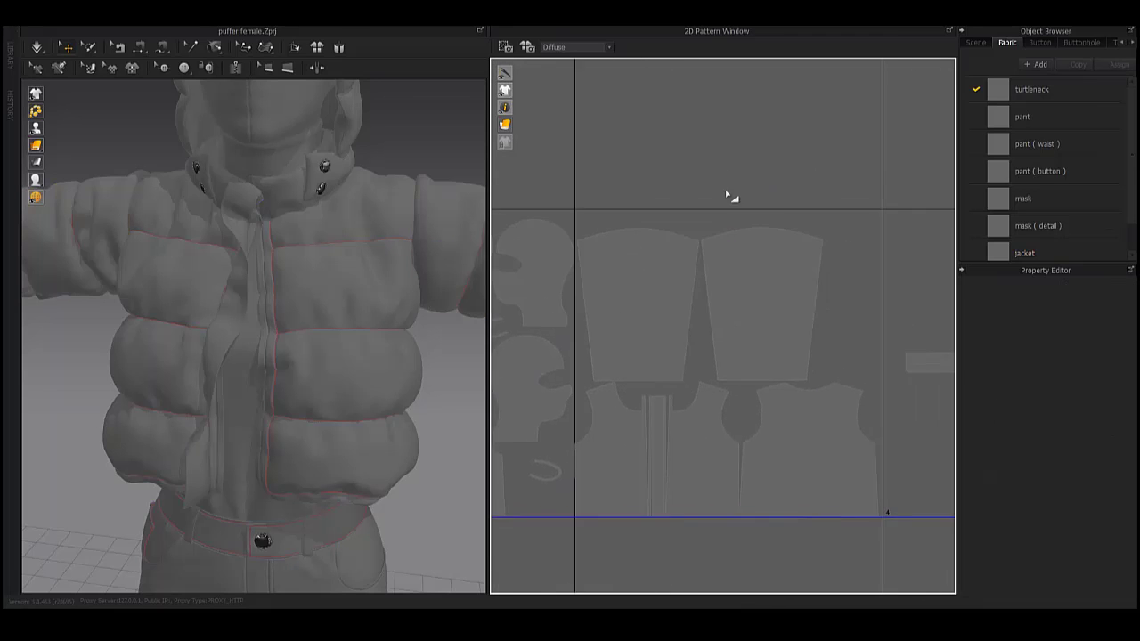
{"action": "scroll", "coordinate": [730, 196], "scroll_direction": "up", "scroll_amount": 3}
{"action": "scroll", "coordinate": [740, 321], "scroll_direction": "down", "scroll_amount": 5}
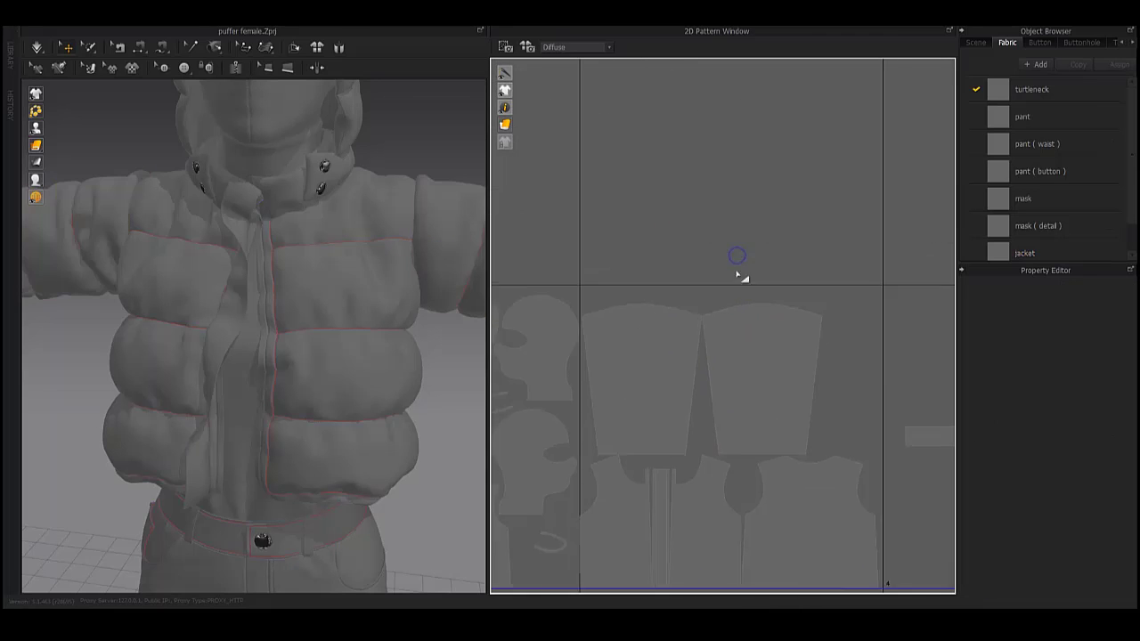
{"action": "scroll", "coordinate": [743, 270], "scroll_direction": "down", "scroll_amount": 2}
{"action": "middle_click_drag", "start_coordinate": [694, 312], "coordinate": [646, 357]}
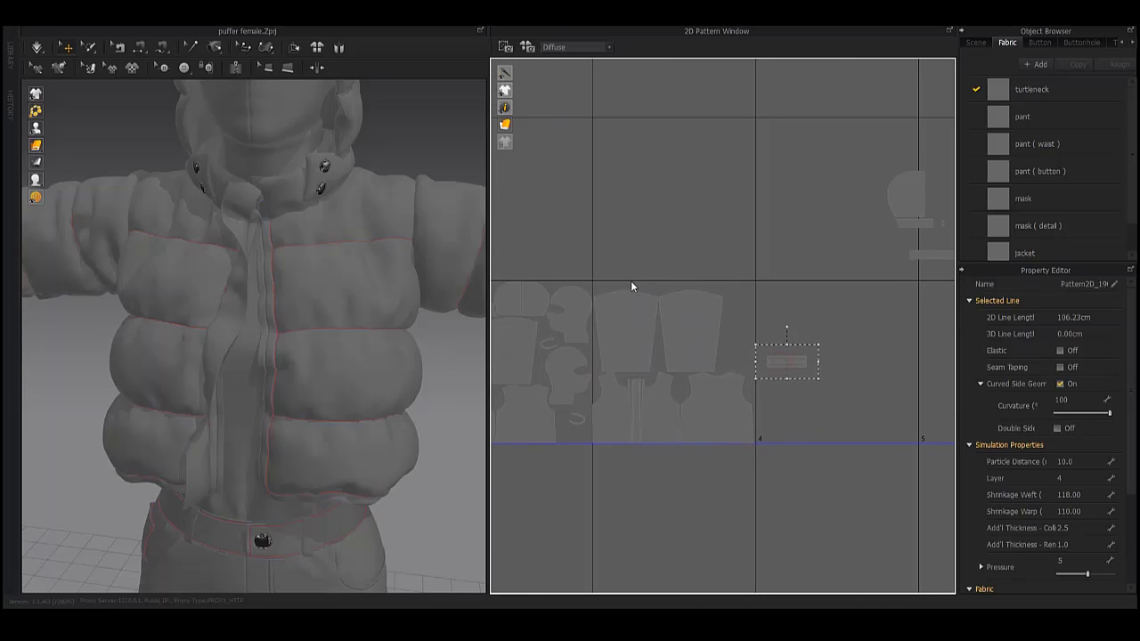
{"action": "scroll", "coordinate": [628, 253], "scroll_direction": "up", "scroll_amount": 3}
{"action": "middle_click_drag", "start_coordinate": [628, 252], "coordinate": [695, 348]}
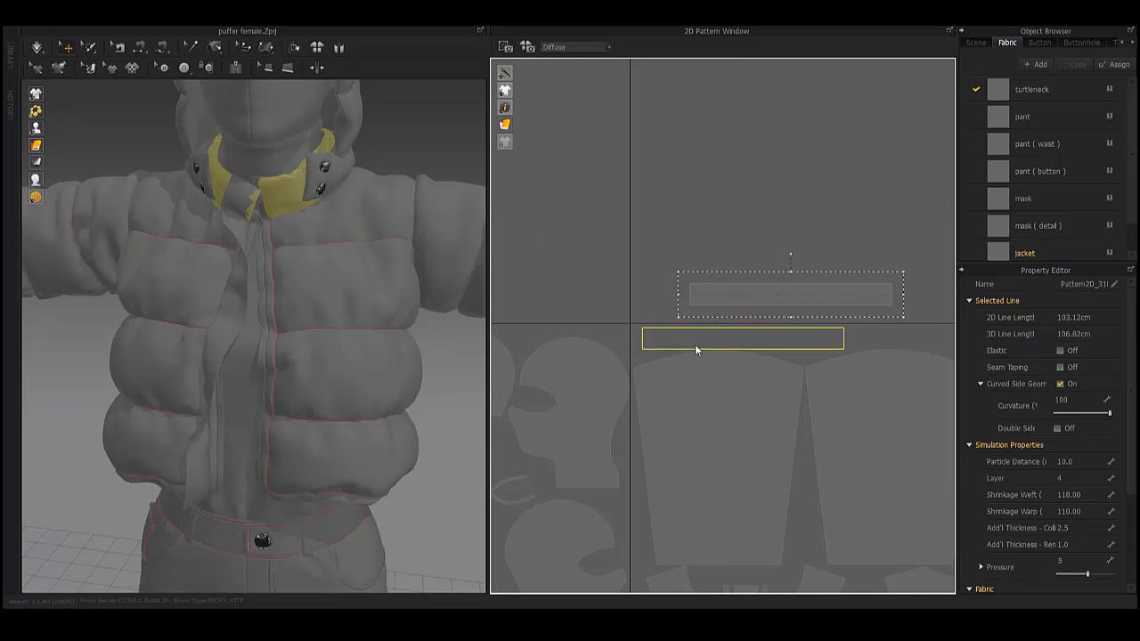
{"action": "scroll", "coordinate": [695, 365], "scroll_direction": "up", "scroll_amount": 3}
{"action": "scroll", "coordinate": [668, 356], "scroll_direction": "down", "scroll_amount": 5}
Move the thin strip piece straight down into free space in the layout.
{"action": "left_click", "coordinate": [820, 428]}
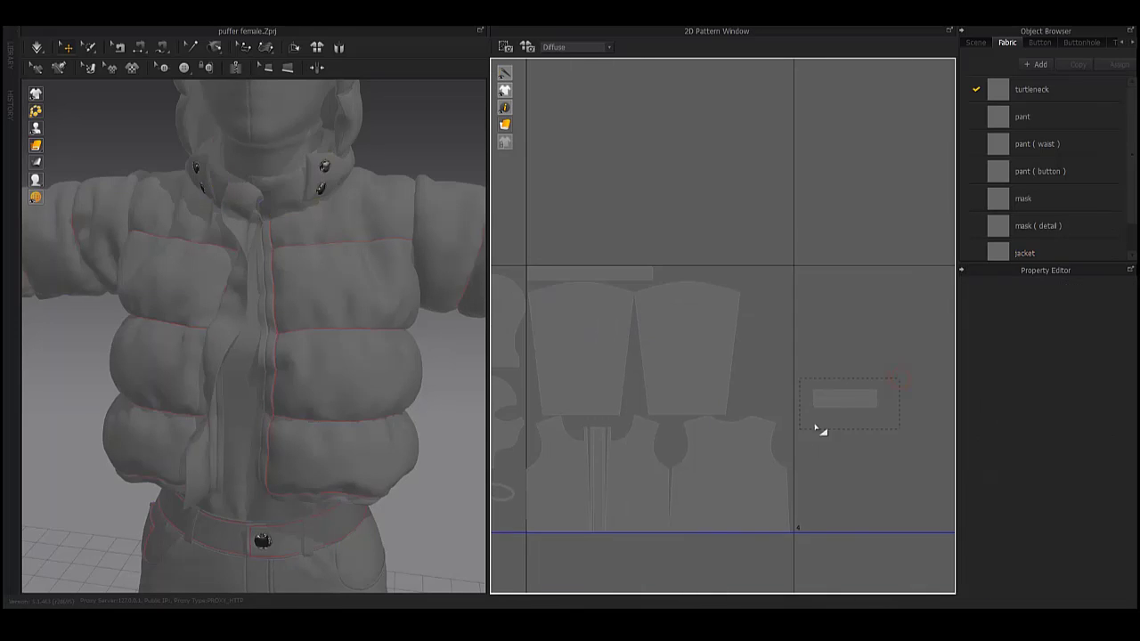
{"action": "scroll", "coordinate": [690, 233], "scroll_direction": "up", "scroll_amount": 5}
{"action": "left_click", "coordinate": [921, 421]}
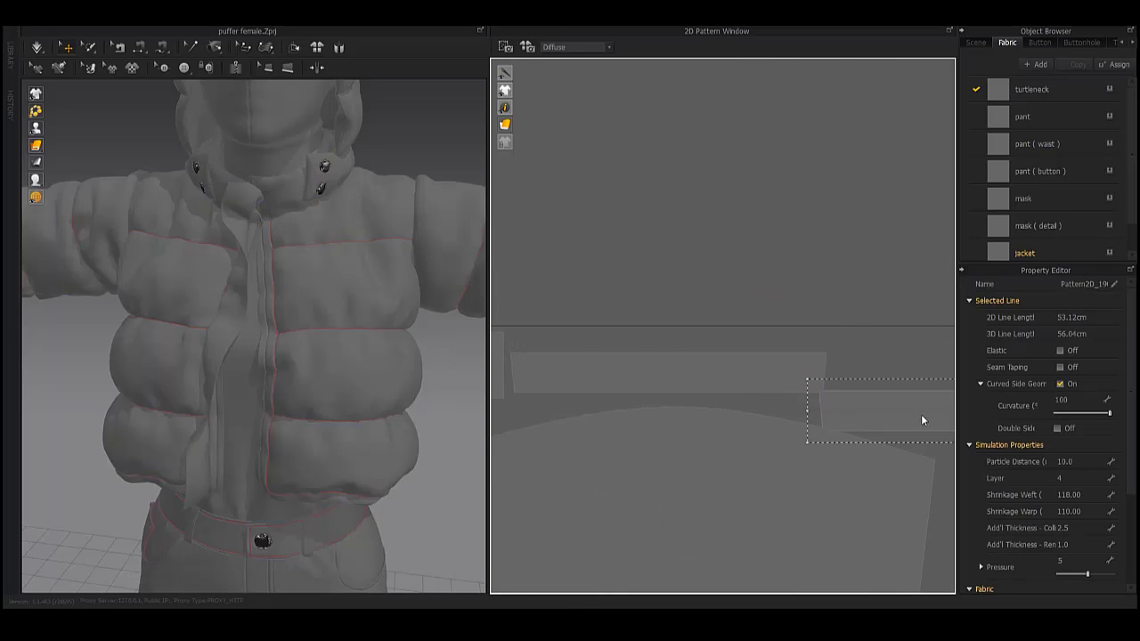
{"action": "left_click_drag", "start_coordinate": [706, 343], "coordinate": [563, 386], "text": "shift"}
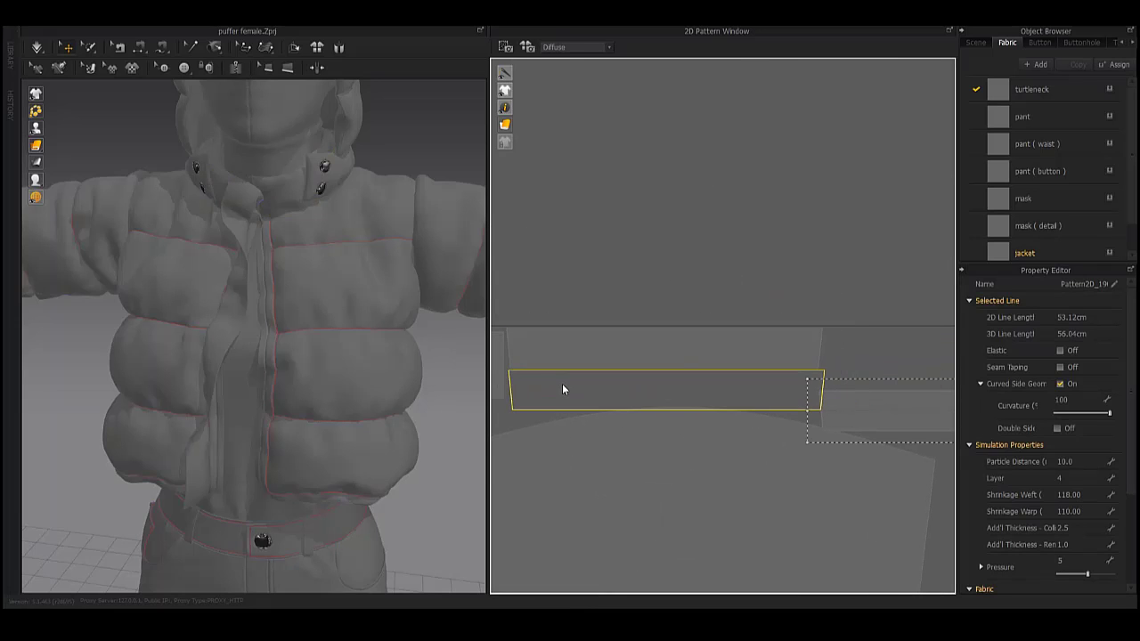
{"action": "left_click", "coordinate": [698, 288]}
{"action": "scroll", "coordinate": [693, 399], "scroll_direction": "down", "scroll_amount": 3}
{"action": "scroll", "coordinate": [787, 288], "scroll_direction": "up", "scroll_amount": 5}
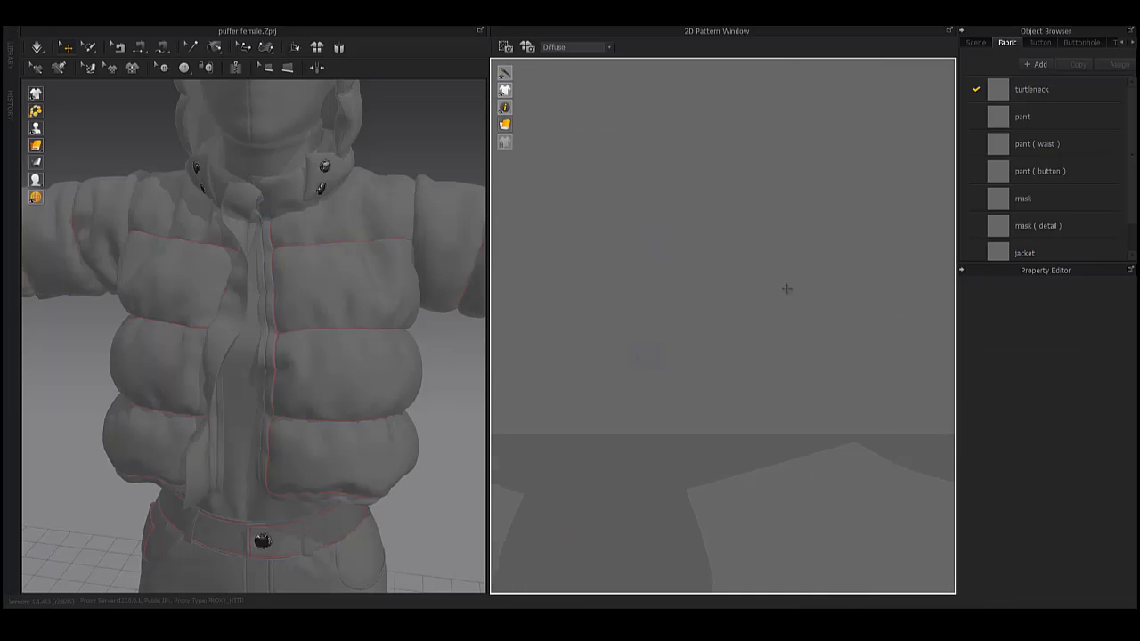
Select and then deselect the sleeve pattern piece while checking the layout.
{"action": "left_click", "coordinate": [727, 247]}
{"action": "scroll", "coordinate": [731, 259], "scroll_direction": "down", "scroll_amount": 2}
{"action": "scroll", "coordinate": [690, 257], "scroll_direction": "down", "scroll_amount": 2}
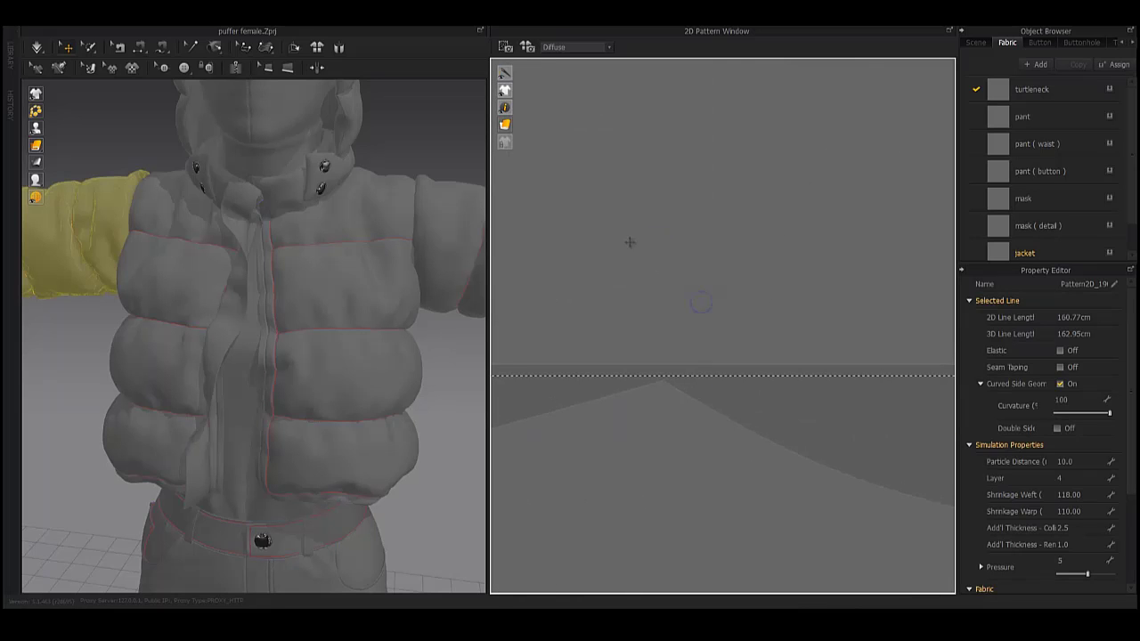
{"action": "scroll", "coordinate": [629, 242], "scroll_direction": "down", "scroll_amount": 2}
{"action": "scroll", "coordinate": [575, 201], "scroll_direction": "down", "scroll_amount": 2}
{"action": "left_click", "coordinate": [710, 192]}
{"action": "scroll", "coordinate": [649, 323], "scroll_direction": "up", "scroll_amount": 3}
{"action": "scroll", "coordinate": [701, 351], "scroll_direction": "up", "scroll_amount": 3}
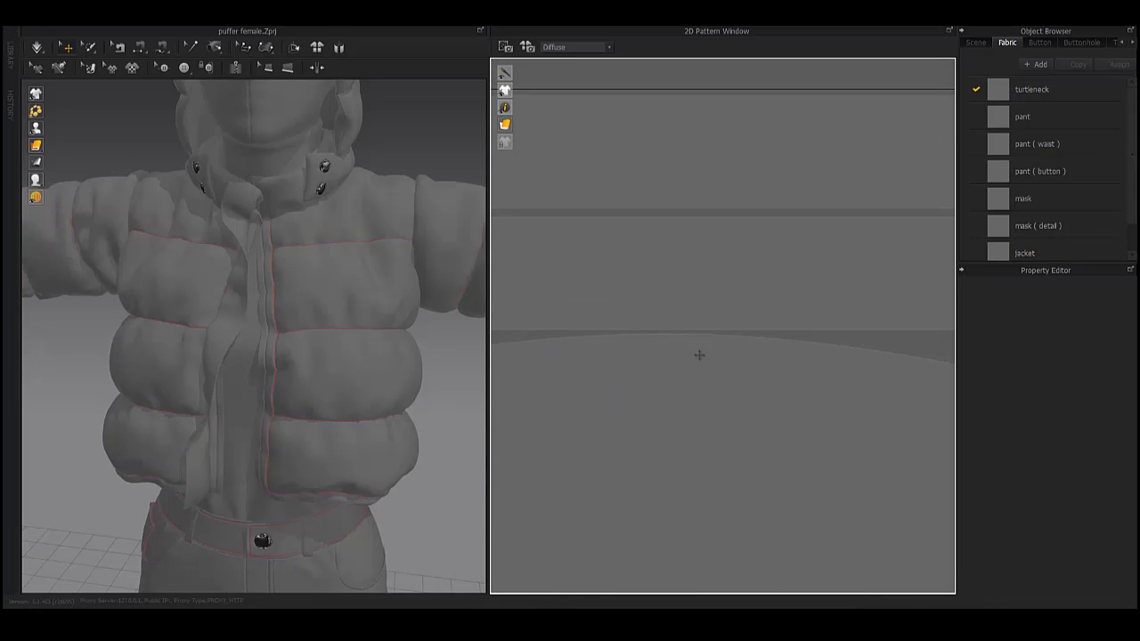
{"action": "scroll", "coordinate": [756, 330], "scroll_direction": "down", "scroll_amount": 4}
{"action": "scroll", "coordinate": [722, 353], "scroll_direction": "down", "scroll_amount": 1}
{"action": "scroll", "coordinate": [721, 353], "scroll_direction": "down", "scroll_amount": 1}
Move the two cuff pieces down-left beside the jacket patterns.
{"action": "left_click_drag", "start_coordinate": [700, 240], "coordinate": [563, 350]}
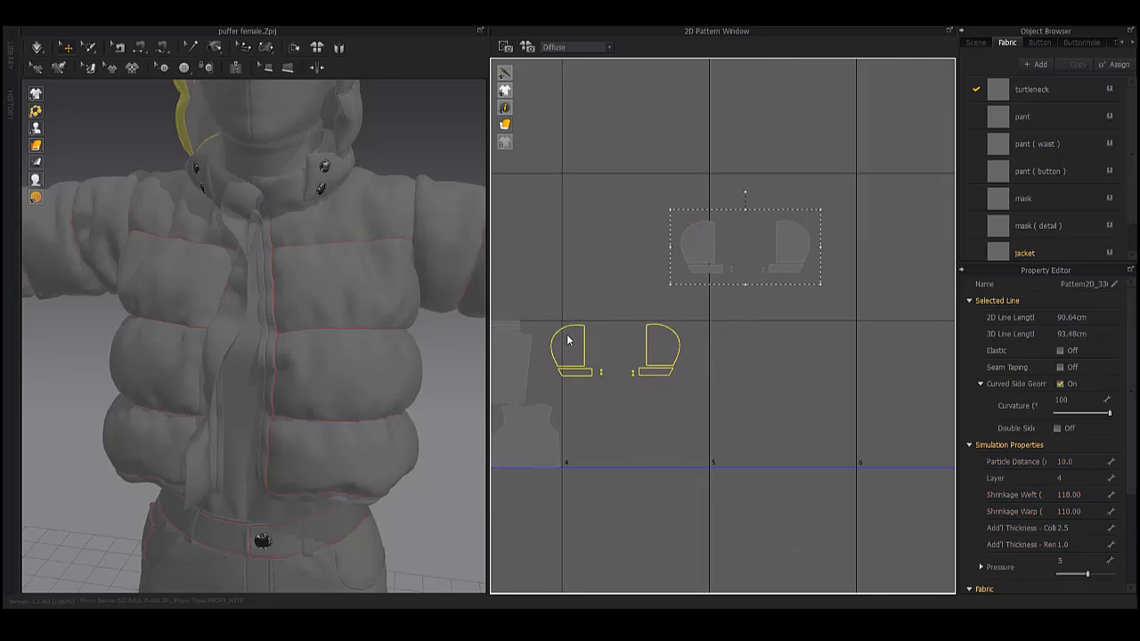
{"action": "left_click", "coordinate": [643, 400]}
{"action": "left_click", "coordinate": [605, 368]}
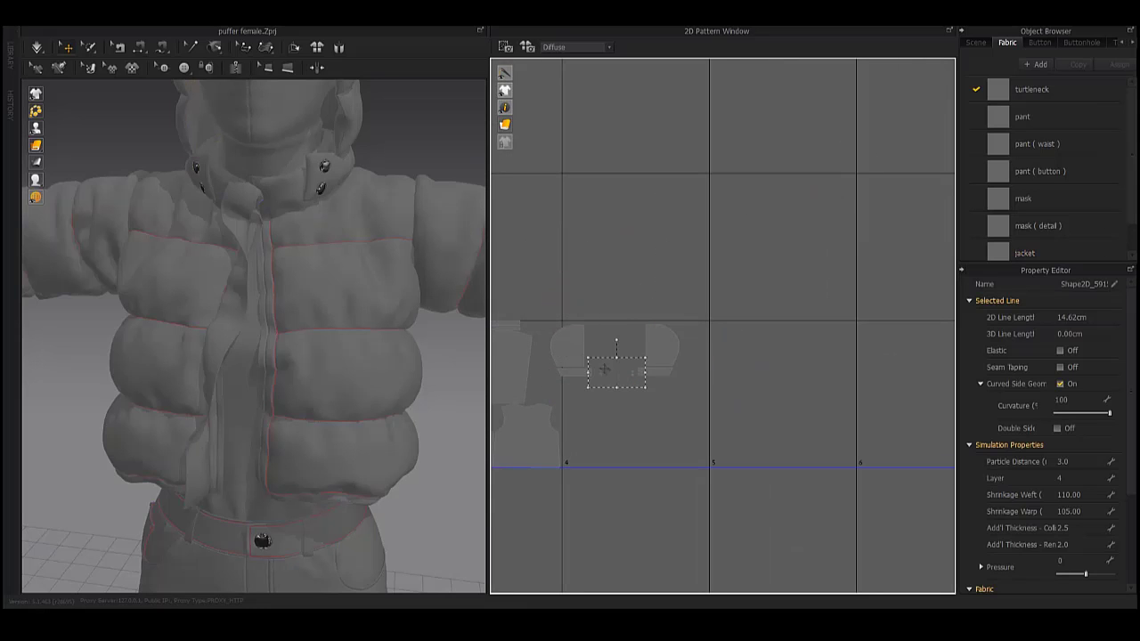
{"action": "scroll", "coordinate": [581, 329], "scroll_direction": "up", "scroll_amount": 3}
{"action": "left_click_drag", "start_coordinate": [696, 296], "coordinate": [688, 376]}
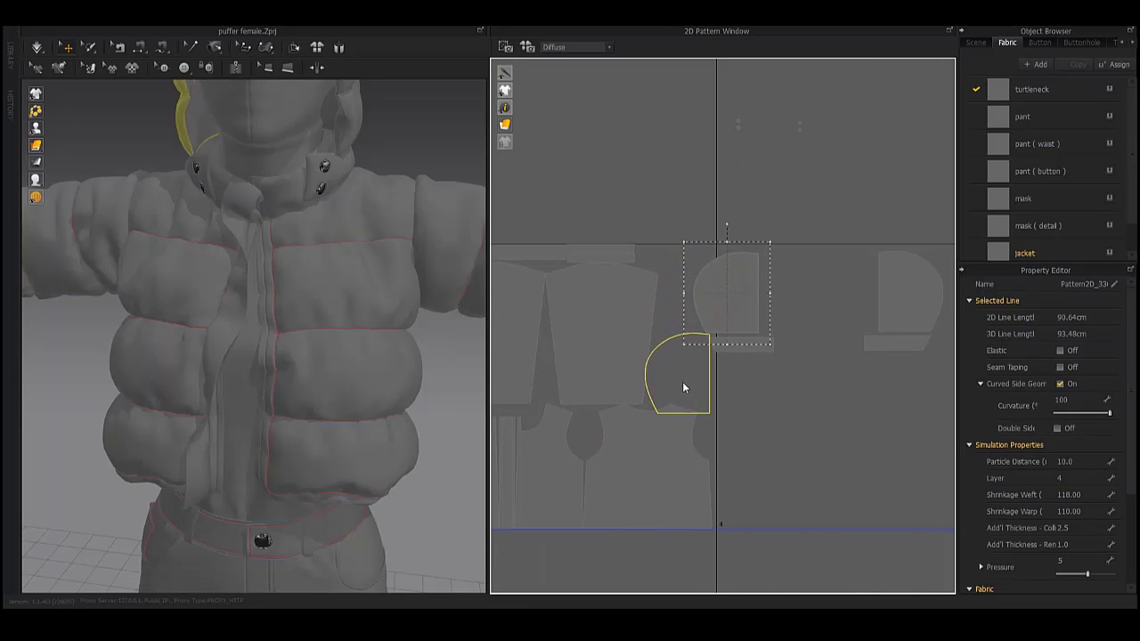
{"action": "key", "text": "Escape"}
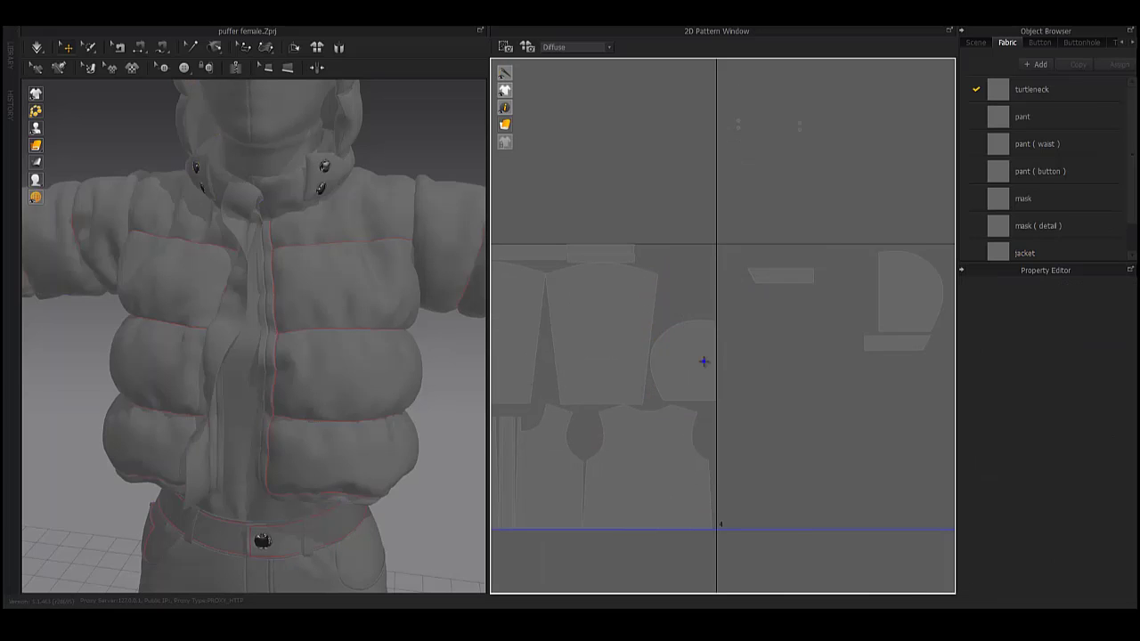
{"action": "scroll", "coordinate": [713, 314], "scroll_direction": "up", "scroll_amount": 2}
Check the hood piece and box-select several pieces, then clear the selection.
{"action": "left_click", "coordinate": [668, 285]}
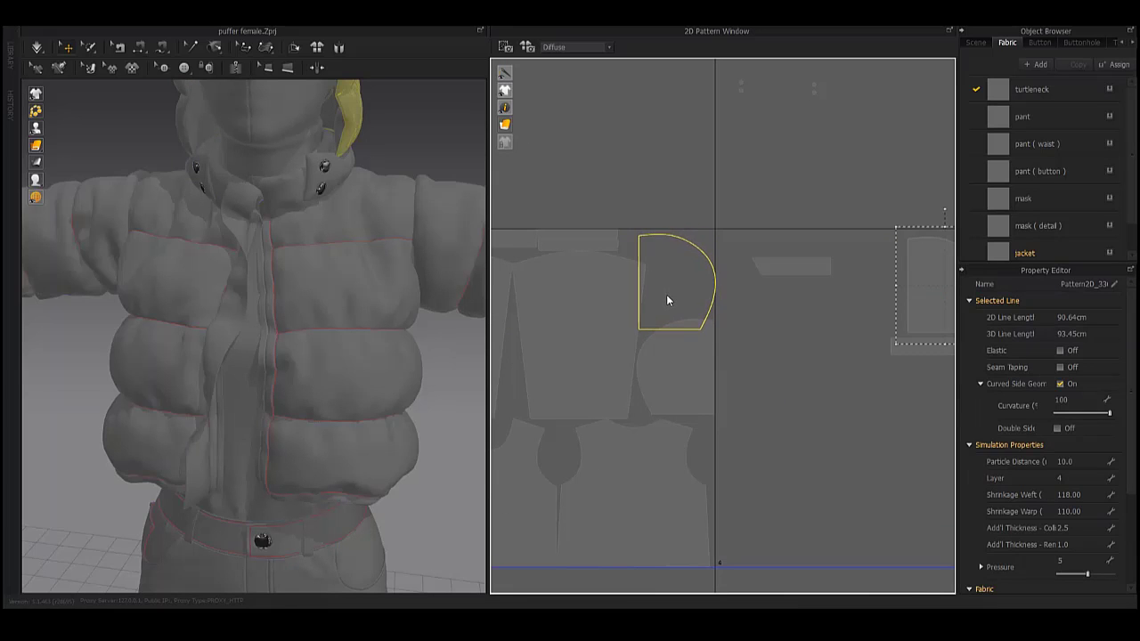
{"action": "left_click", "coordinate": [778, 346]}
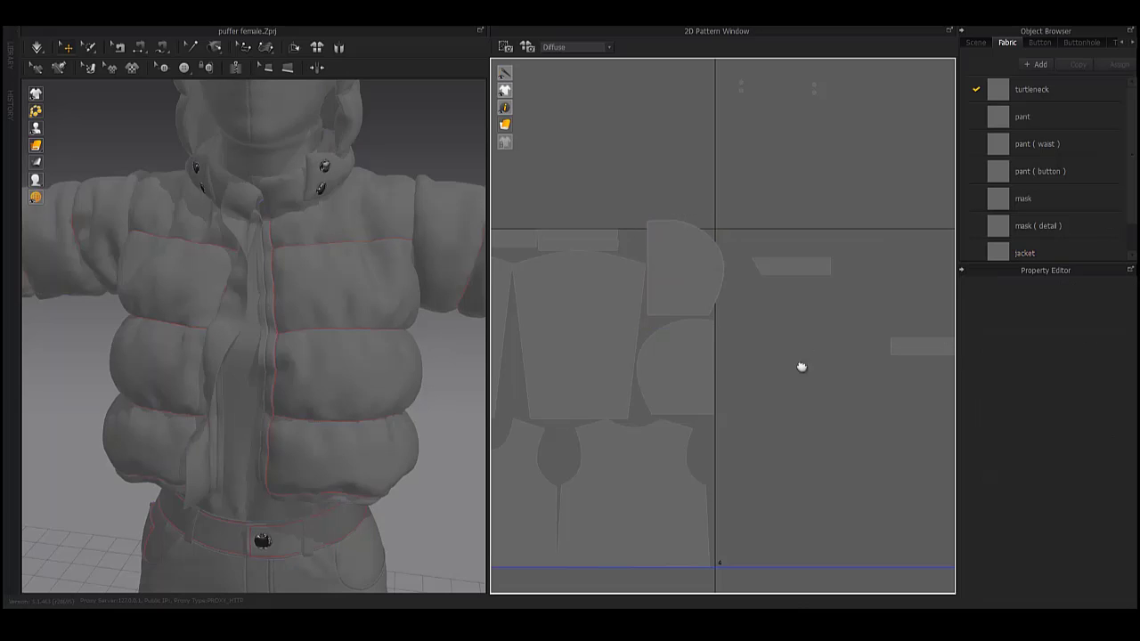
{"action": "right_click_drag", "start_coordinate": [802, 367], "coordinate": [893, 325]}
{"action": "scroll", "coordinate": [764, 306], "scroll_direction": "down", "scroll_amount": 2}
{"action": "left_click", "coordinate": [749, 209]}
{"action": "scroll", "coordinate": [789, 247], "scroll_direction": "down", "scroll_amount": 2}
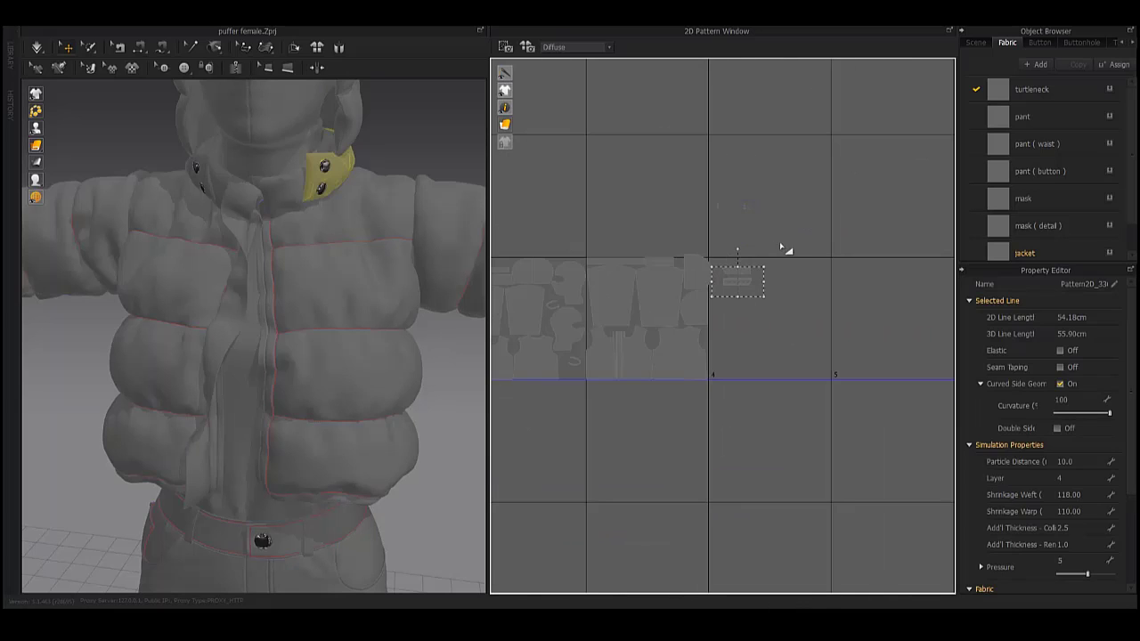
{"action": "left_click_drag", "start_coordinate": [780, 239], "coordinate": [584, 437]}
{"action": "left_click", "coordinate": [662, 249]}
{"action": "scroll", "coordinate": [662, 249], "scroll_direction": "up", "scroll_amount": 2}
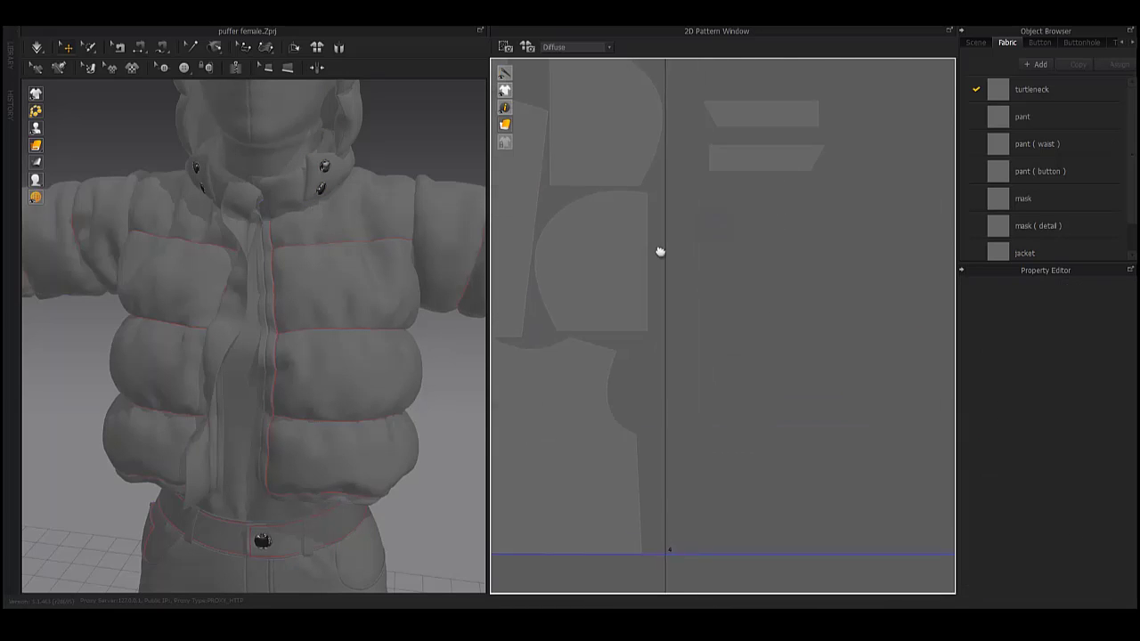
{"action": "scroll", "coordinate": [719, 337], "scroll_direction": "up", "scroll_amount": 2}
{"action": "scroll", "coordinate": [591, 311], "scroll_direction": "down", "scroll_amount": 1}
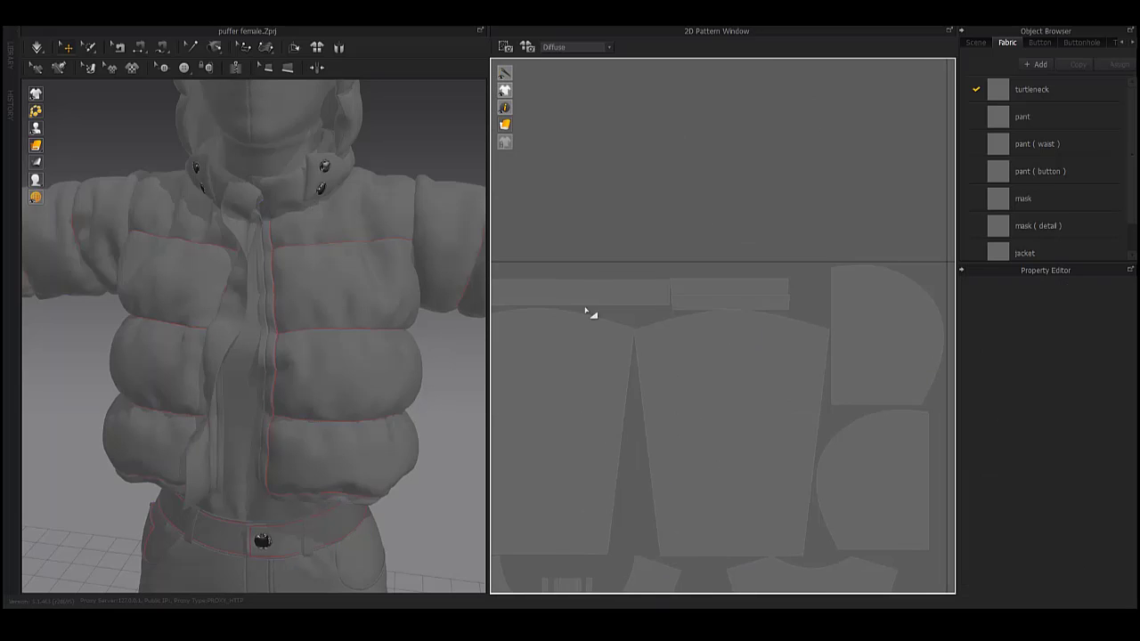
{"action": "scroll", "coordinate": [656, 300], "scroll_direction": "down", "scroll_amount": 2}
Move the thin strip down-right, stand it upright, and nudge it slightly right.
{"action": "left_click", "coordinate": [781, 343]}
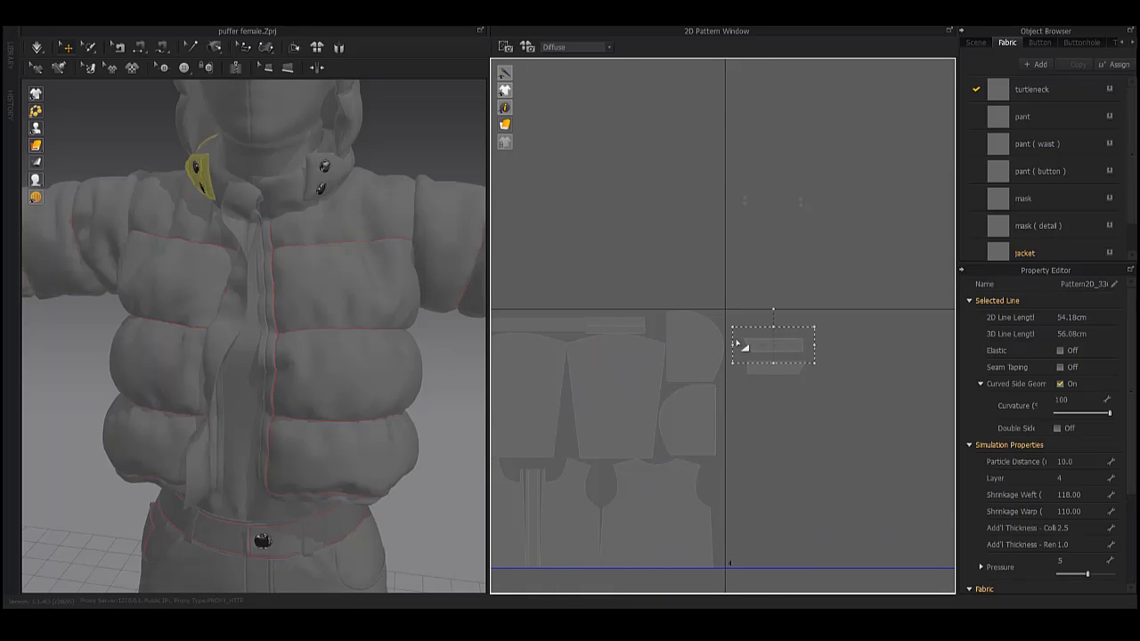
{"action": "right_click_drag", "start_coordinate": [739, 345], "coordinate": [701, 231]}
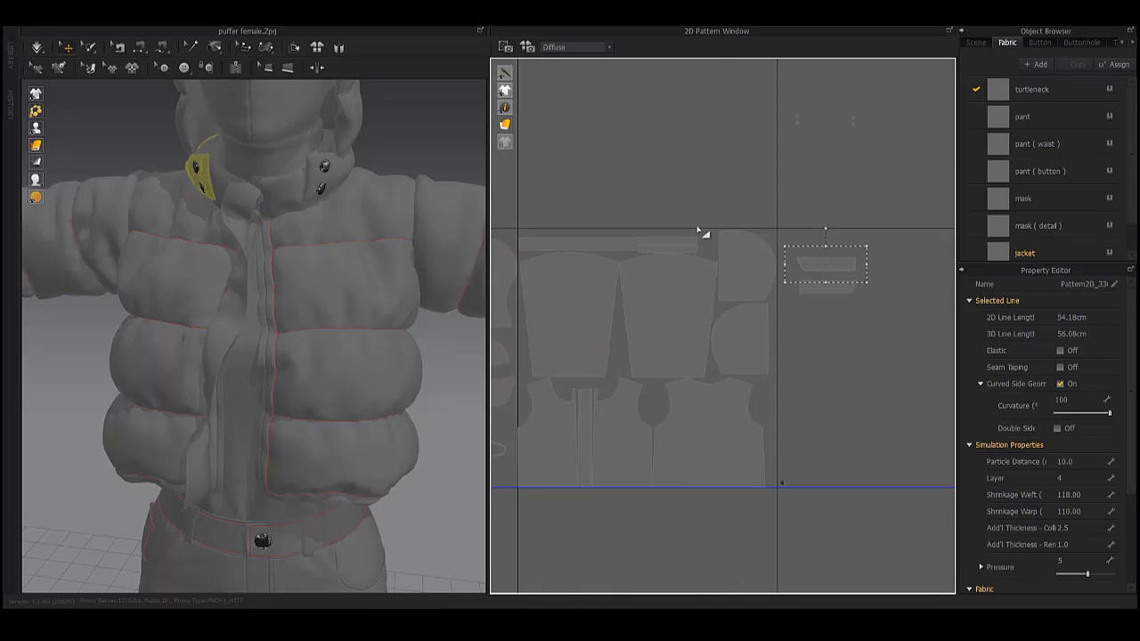
{"action": "left_click", "coordinate": [681, 243]}
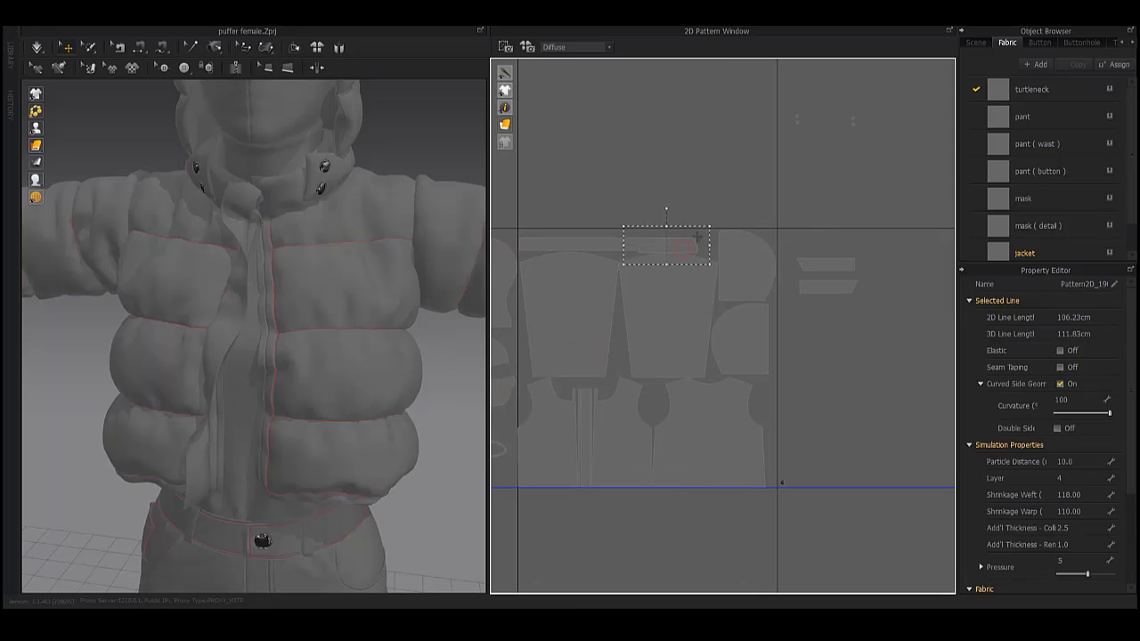
{"action": "left_click_drag", "start_coordinate": [697, 239], "coordinate": [850, 456]}
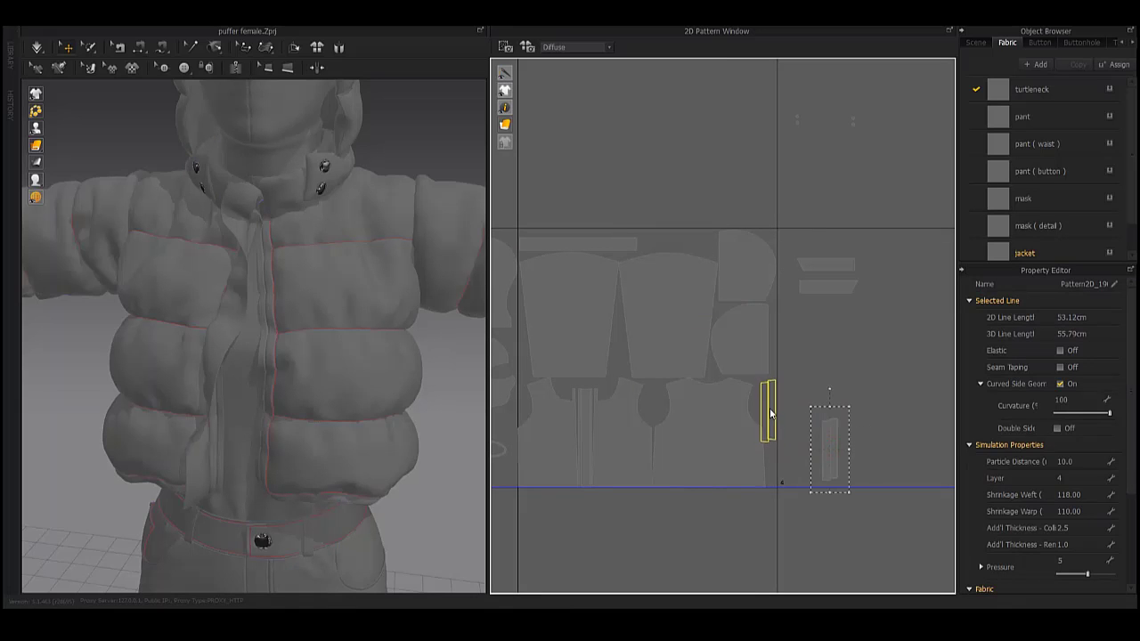
{"action": "left_click", "coordinate": [771, 412]}
{"action": "scroll", "coordinate": [772, 412], "scroll_direction": "up", "scroll_amount": 5}
{"action": "scroll", "coordinate": [755, 377], "scroll_direction": "down", "scroll_amount": 2}
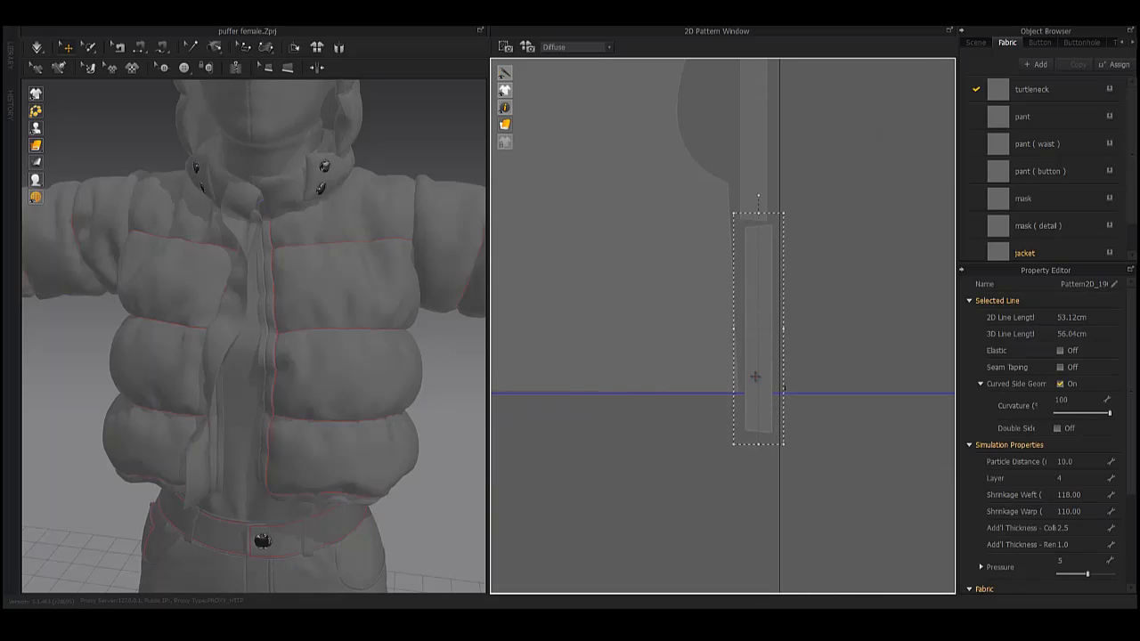
{"action": "left_click_drag", "start_coordinate": [756, 339], "coordinate": [771, 332]}
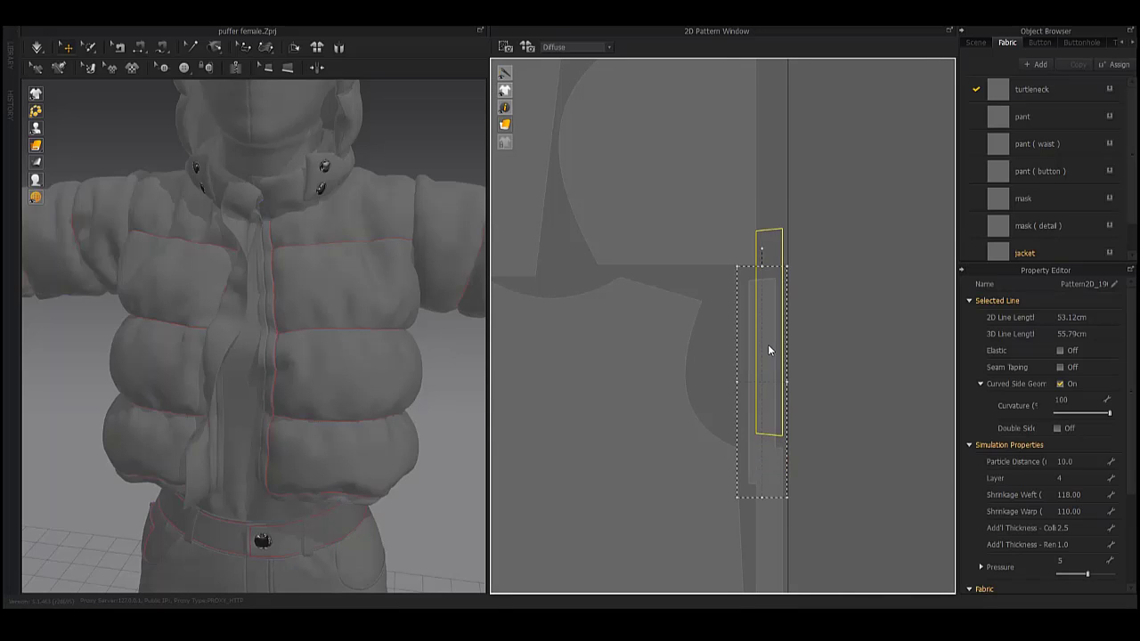
{"action": "mouse_move", "coordinate": [771, 331]}
{"action": "right_mouse_down"}
{"action": "mouse_move", "coordinate": [743, 372]}
{"action": "mouse_move", "coordinate": [753, 366]}
{"action": "right_mouse_up"}
{"action": "left_click", "coordinate": [823, 348]}
{"action": "scroll", "coordinate": [753, 366], "scroll_direction": "down", "scroll_amount": 5}
Shift the small collar piece down-right, then select the wide collar piece.
{"action": "left_click", "coordinate": [696, 323]}
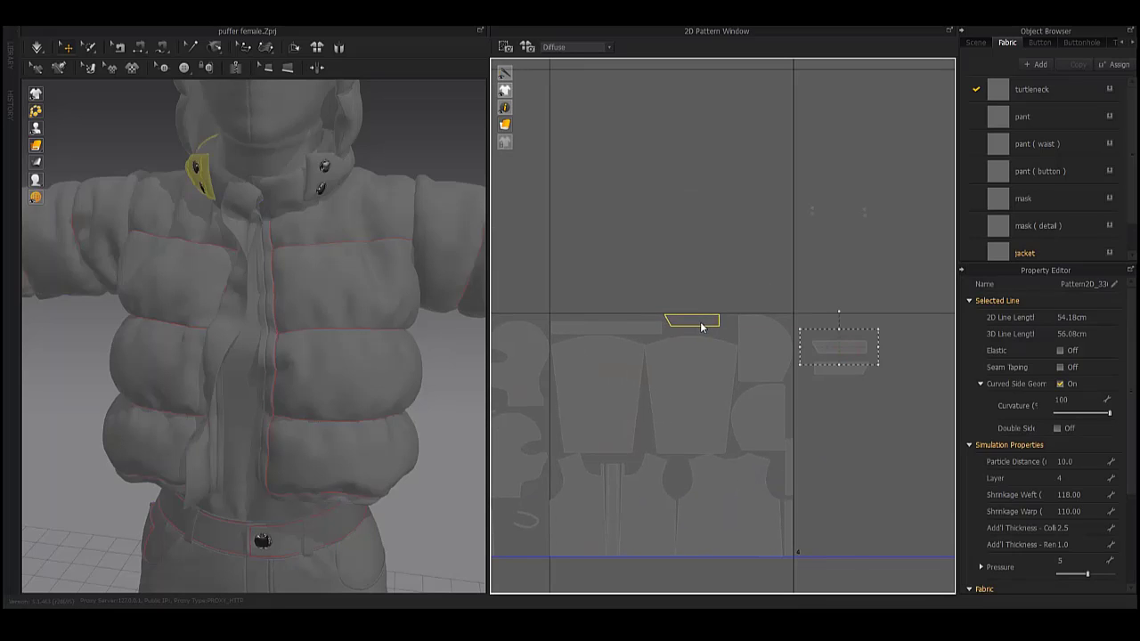
{"action": "left_click_drag", "start_coordinate": [701, 327], "coordinate": [717, 342]}
{"action": "scroll", "coordinate": [699, 303], "scroll_direction": "up", "scroll_amount": 2}
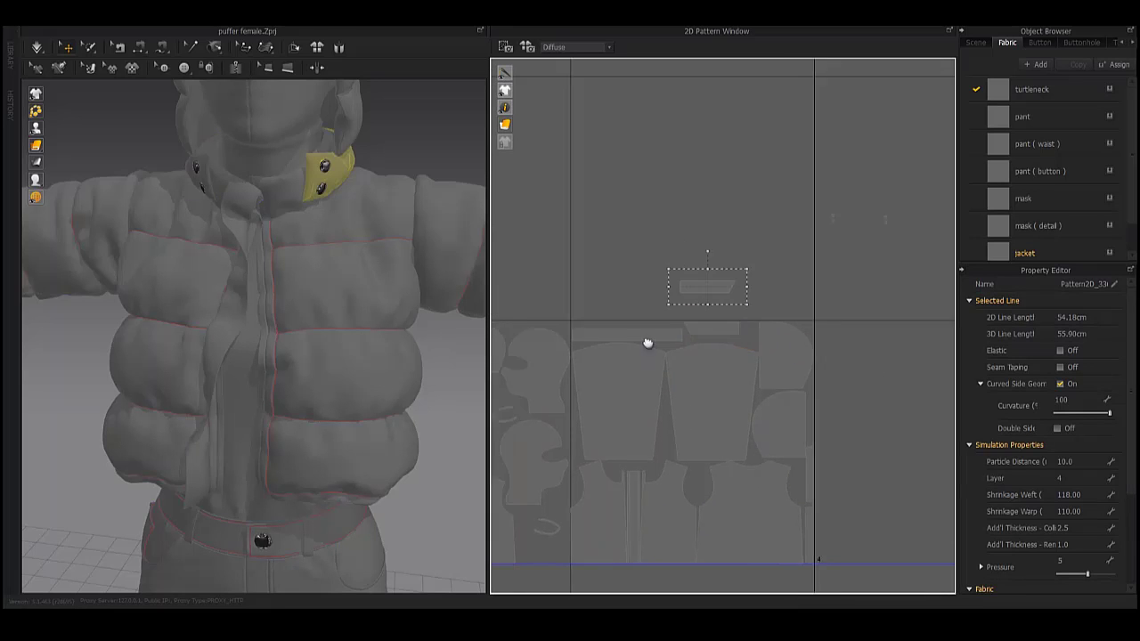
{"action": "scroll", "coordinate": [646, 341], "scroll_direction": "up", "scroll_amount": 2}
{"action": "left_click", "coordinate": [700, 353]}
{"action": "scroll", "coordinate": [700, 353], "scroll_direction": "up", "scroll_amount": 2}
{"action": "scroll", "coordinate": [703, 387], "scroll_direction": "up", "scroll_amount": 2}
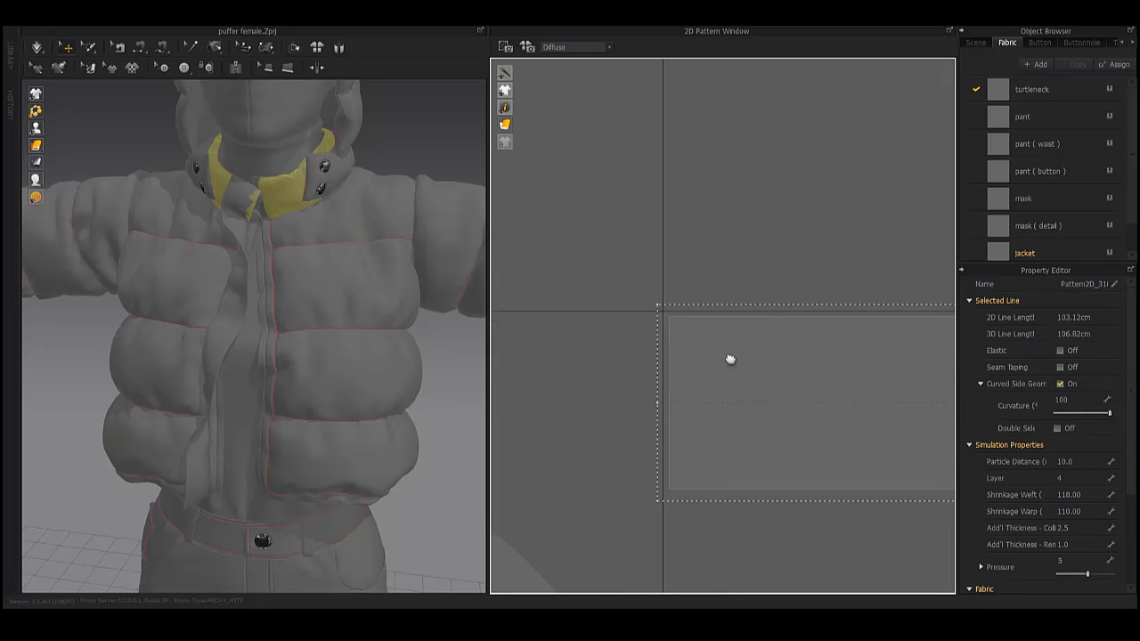
{"action": "scroll", "coordinate": [766, 370], "scroll_direction": "up", "scroll_amount": 3}
Reposition the small collar piece into a gap in the layout.
{"action": "middle_click_drag", "start_coordinate": [807, 382], "coordinate": [590, 257]}
{"action": "scroll", "coordinate": [589, 258], "scroll_direction": "down", "scroll_amount": 5}
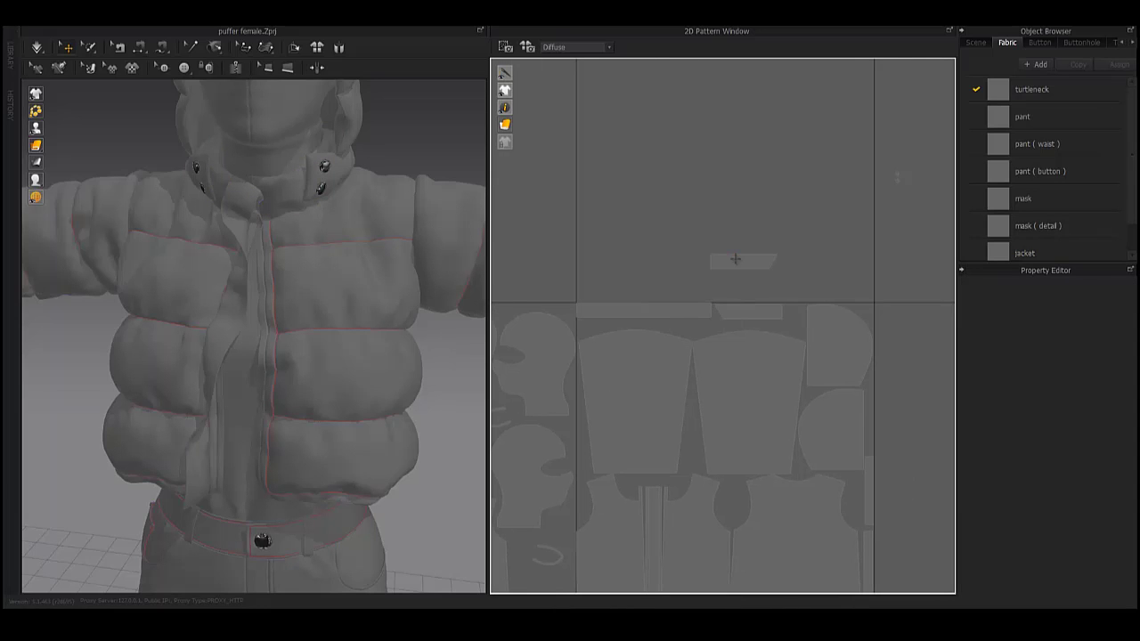
{"action": "left_click", "coordinate": [700, 327]}
{"action": "left_click_drag", "start_coordinate": [722, 328], "coordinate": [788, 316]}
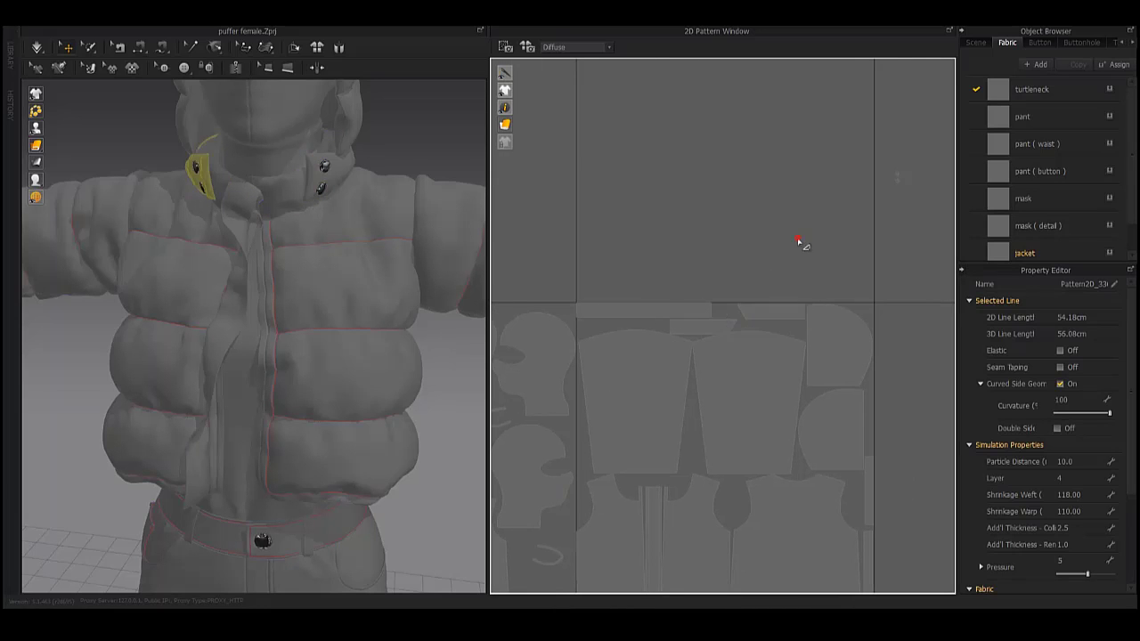
{"action": "scroll", "coordinate": [799, 243], "scroll_direction": "up", "scroll_amount": 4}
{"action": "scroll", "coordinate": [778, 364], "scroll_direction": "up", "scroll_amount": 2}
{"action": "scroll", "coordinate": [700, 338], "scroll_direction": "up", "scroll_amount": 2}
Slide the long collar strip piece left into place.
{"action": "left_click", "coordinate": [736, 362]}
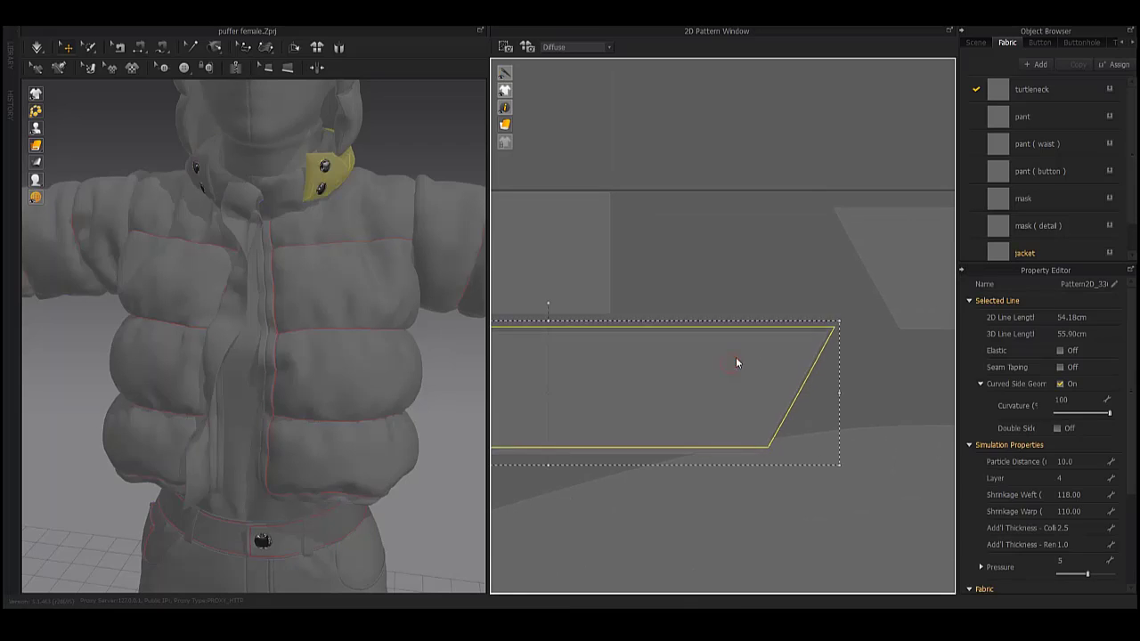
{"action": "left_click_drag", "start_coordinate": [736, 363], "coordinate": [679, 348]}
{"action": "scroll", "coordinate": [679, 348], "scroll_direction": "down", "scroll_amount": 5}
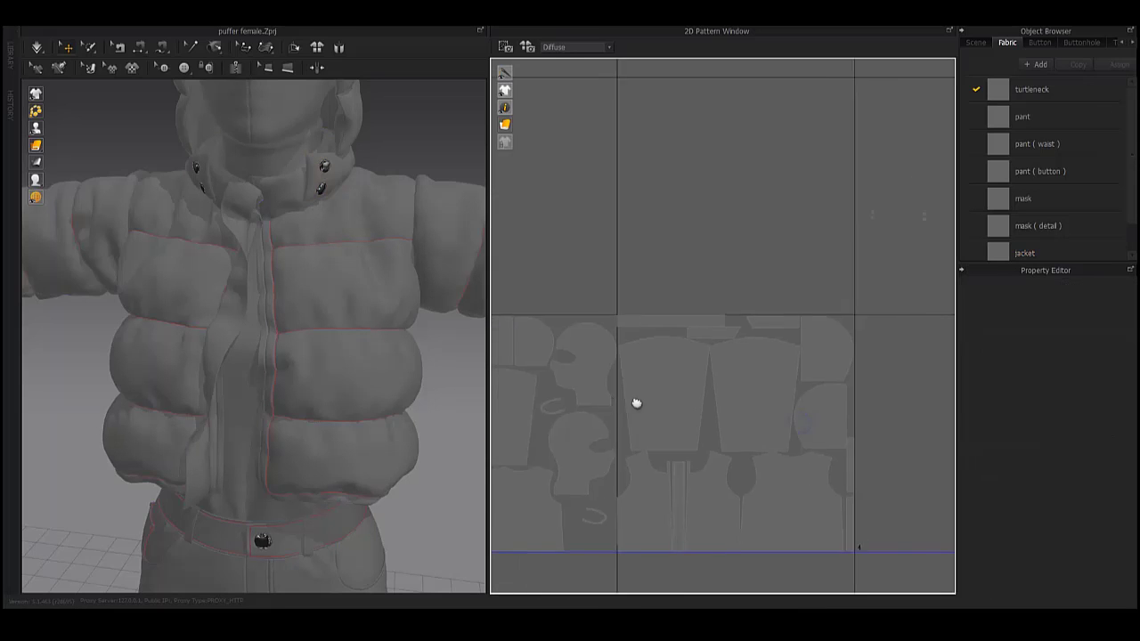
{"action": "scroll", "coordinate": [636, 408], "scroll_direction": "up", "scroll_amount": 4}
{"action": "scroll", "coordinate": [665, 369], "scroll_direction": "down", "scroll_amount": 3}
{"action": "scroll", "coordinate": [809, 449], "scroll_direction": "down", "scroll_amount": 2}
{"action": "scroll", "coordinate": [744, 313], "scroll_direction": "up", "scroll_amount": 5}
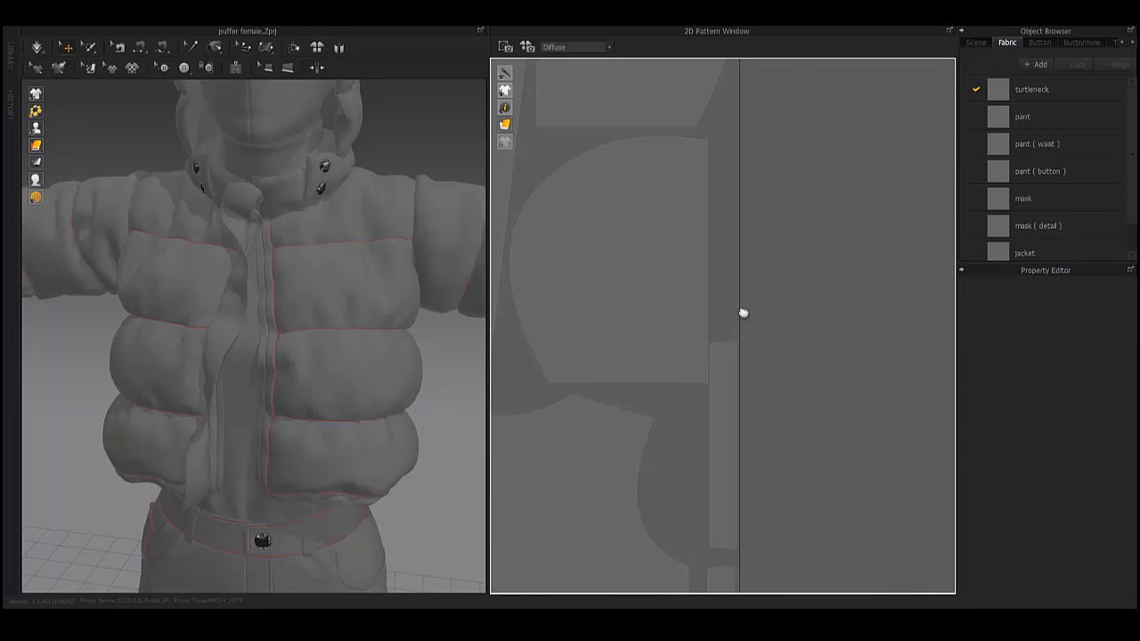
Zoom in and out to review the packed collar and jacket layout.
{"action": "scroll", "coordinate": [744, 312], "scroll_direction": "down", "scroll_amount": 2}
{"action": "scroll", "coordinate": [679, 369], "scroll_direction": "down", "scroll_amount": 2}
{"action": "scroll", "coordinate": [704, 347], "scroll_direction": "down", "scroll_amount": 1}
{"action": "scroll", "coordinate": [803, 451], "scroll_direction": "up", "scroll_amount": 5}
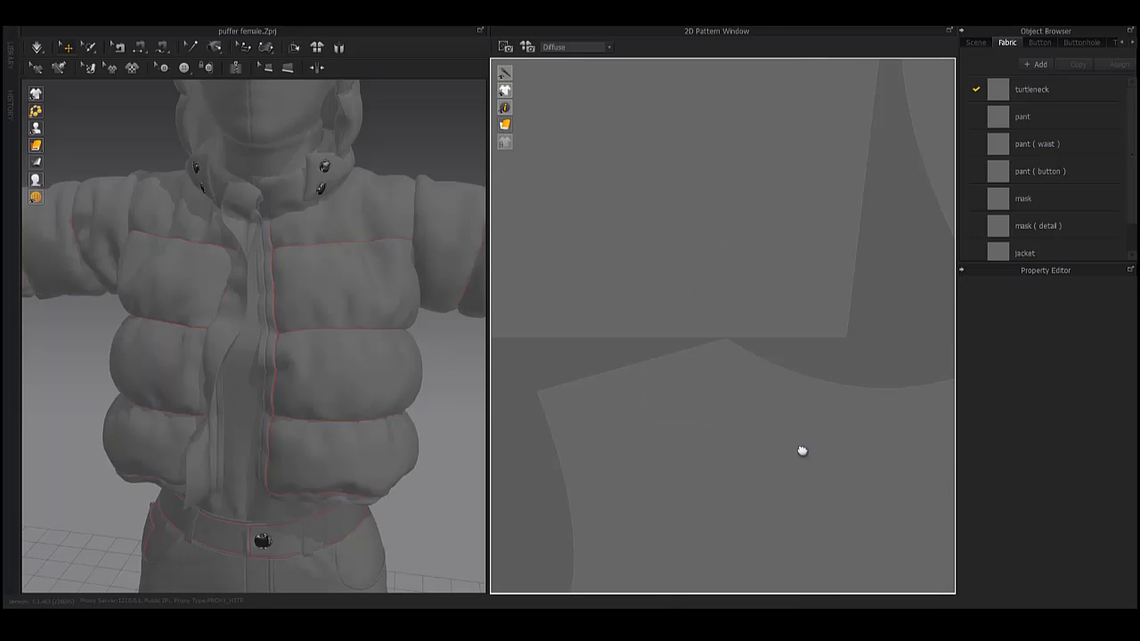
{"action": "scroll", "coordinate": [751, 433], "scroll_direction": "up", "scroll_amount": 2}
{"action": "scroll", "coordinate": [707, 339], "scroll_direction": "down", "scroll_amount": 3}
{"action": "scroll", "coordinate": [840, 354], "scroll_direction": "up", "scroll_amount": 2}
{"action": "scroll", "coordinate": [740, 326], "scroll_direction": "up", "scroll_amount": 2}
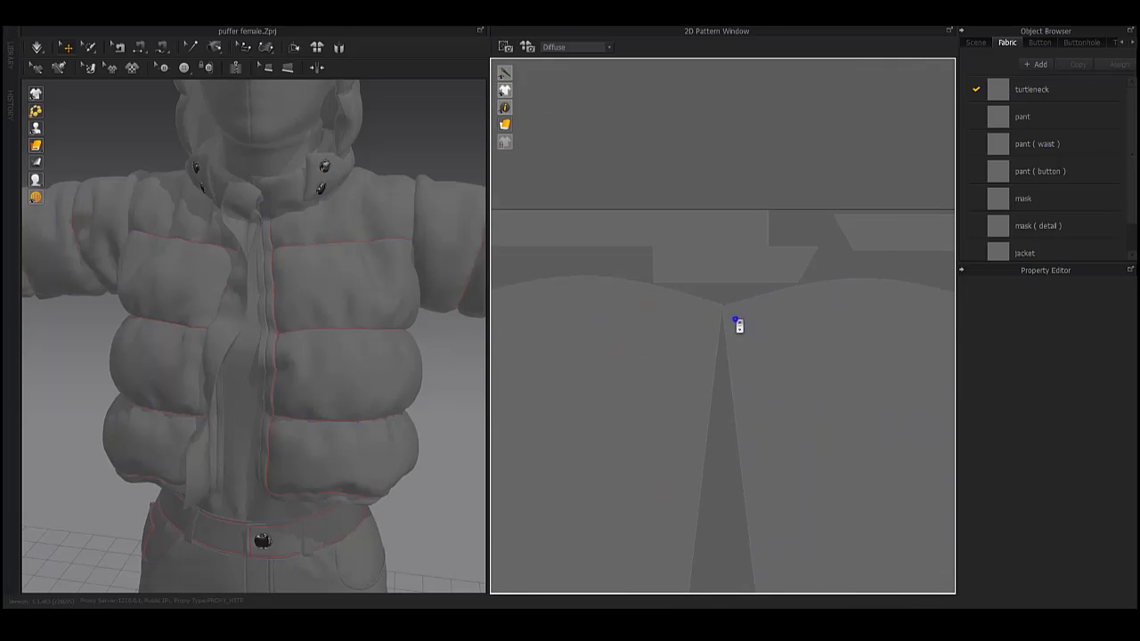
{"action": "scroll", "coordinate": [704, 407], "scroll_direction": "down", "scroll_amount": 2}
{"action": "scroll", "coordinate": [614, 341], "scroll_direction": "up", "scroll_amount": 1}
{"action": "scroll", "coordinate": [764, 341], "scroll_direction": "up", "scroll_amount": 3}
{"action": "scroll", "coordinate": [762, 419], "scroll_direction": "down", "scroll_amount": 1}
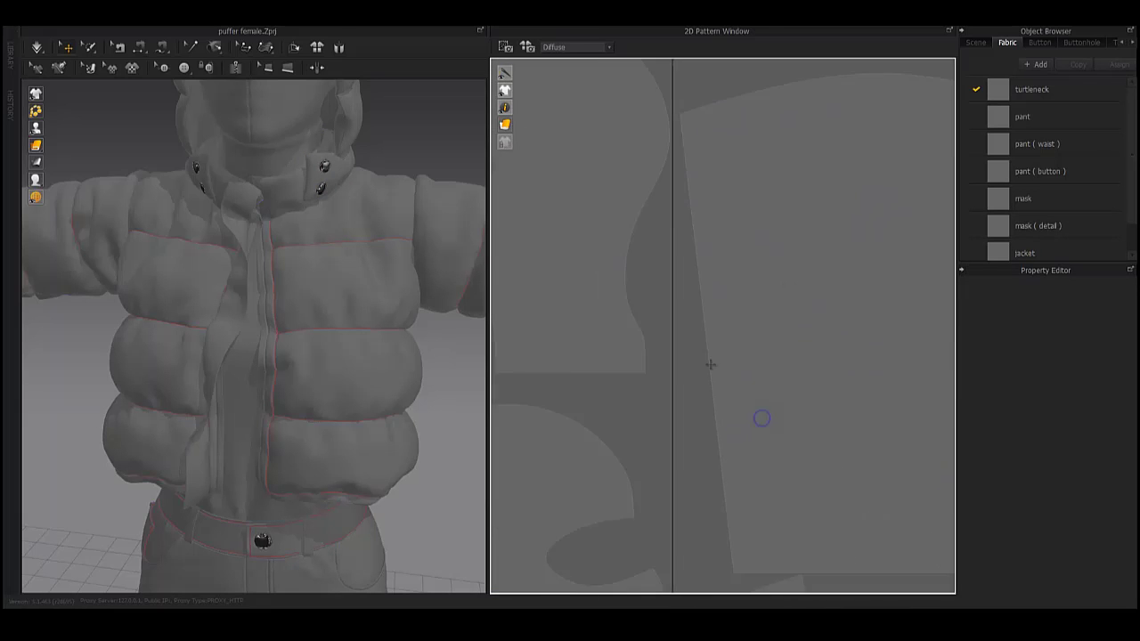
{"action": "scroll", "coordinate": [762, 419], "scroll_direction": "down", "scroll_amount": 2}
{"action": "scroll", "coordinate": [764, 374], "scroll_direction": "down", "scroll_amount": 2}
{"action": "scroll", "coordinate": [710, 374], "scroll_direction": "down", "scroll_amount": 2}
Place the button-hole tab and small round button pieces among the packed jacket pieces.
{"action": "scroll", "coordinate": [771, 339], "scroll_direction": "down", "scroll_amount": 1}
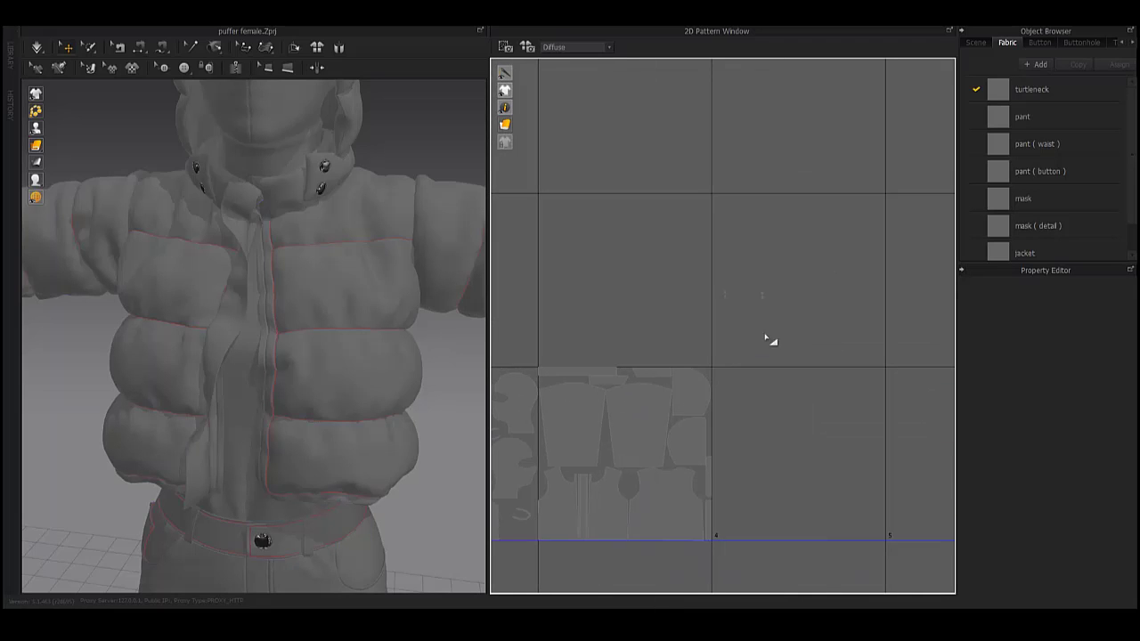
{"action": "left_click", "coordinate": [744, 295]}
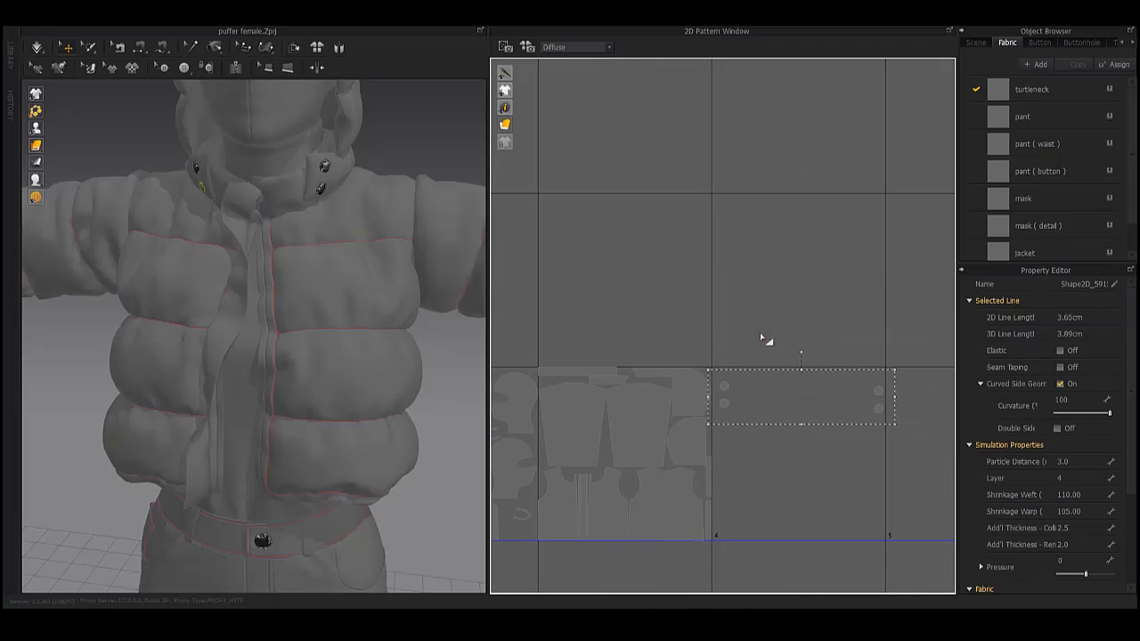
{"action": "scroll", "coordinate": [764, 339], "scroll_direction": "up", "scroll_amount": 3}
{"action": "left_click", "coordinate": [776, 362]}
{"action": "scroll", "coordinate": [808, 380], "scroll_direction": "down", "scroll_amount": 1}
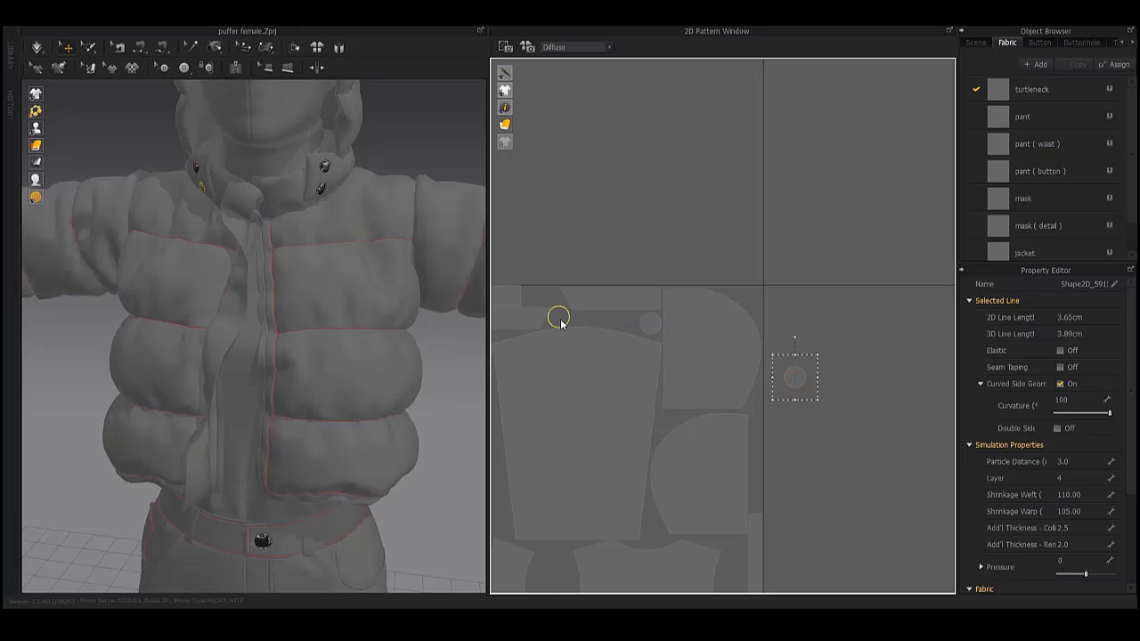
{"action": "scroll", "coordinate": [497, 479], "scroll_direction": "down", "scroll_amount": 3}
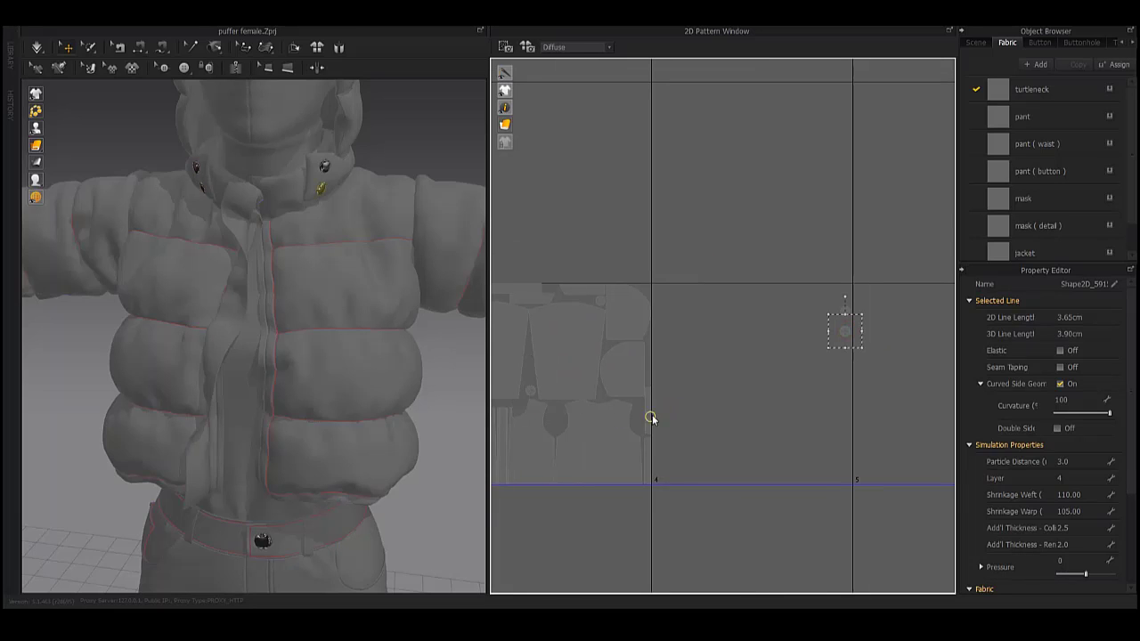
{"action": "left_click", "coordinate": [640, 424]}
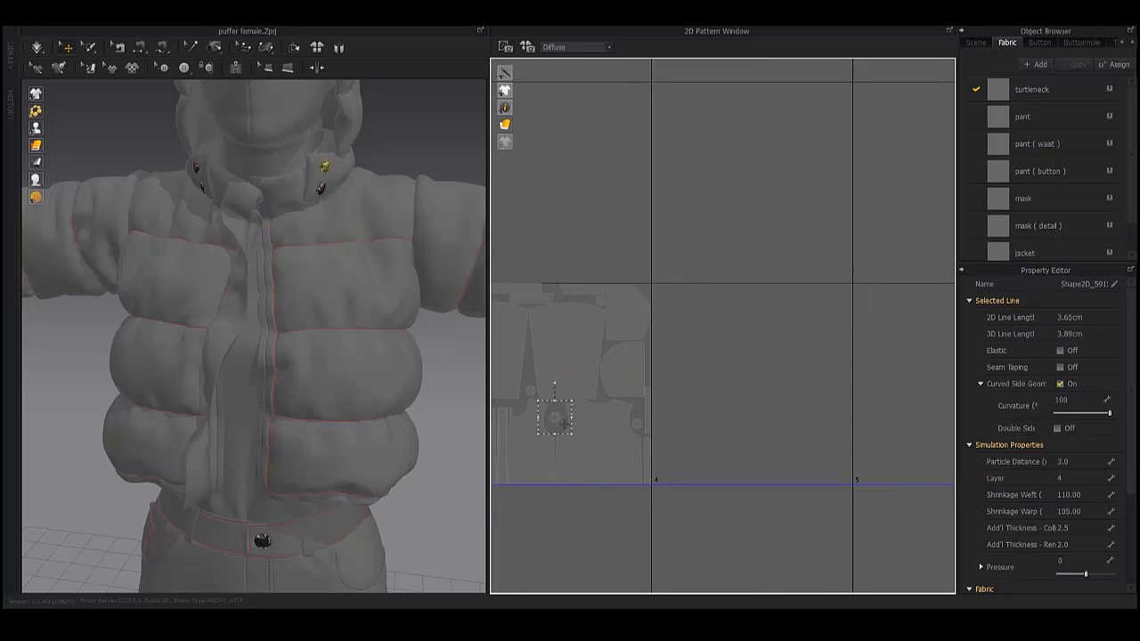
{"action": "left_click", "coordinate": [695, 384]}
{"action": "scroll", "coordinate": [695, 383], "scroll_direction": "down", "scroll_amount": 3}
{"action": "scroll", "coordinate": [873, 412], "scroll_direction": "down", "scroll_amount": 2}
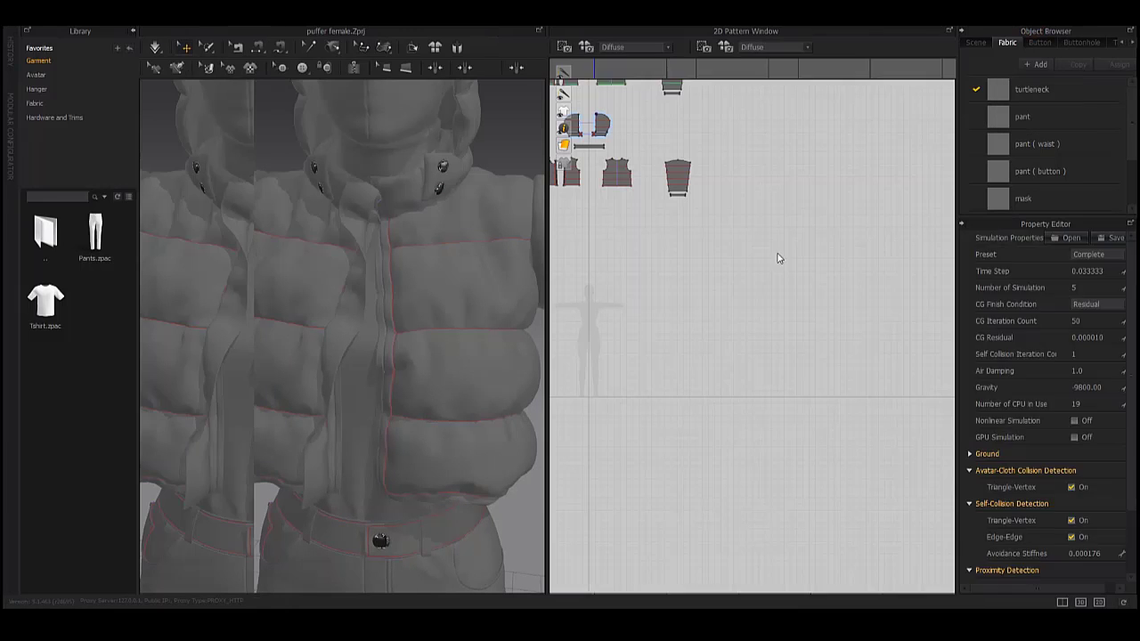
{"action": "left_click", "coordinate": [36, 18]}
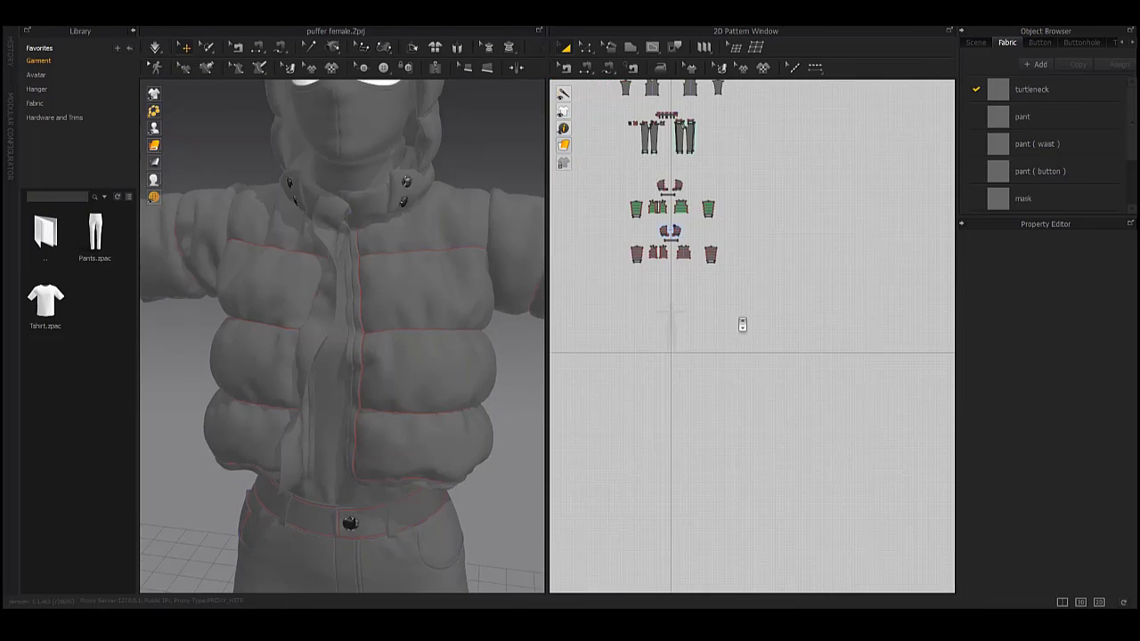
Export all patterns as OBJ named 'Thick' into Desktop > Puffer Jacket F.
{"action": "key", "text": "ctrl+a"}
{"action": "left_click", "coordinate": [36, 18]}
{"action": "mouse_move", "coordinate": [49, 169]}
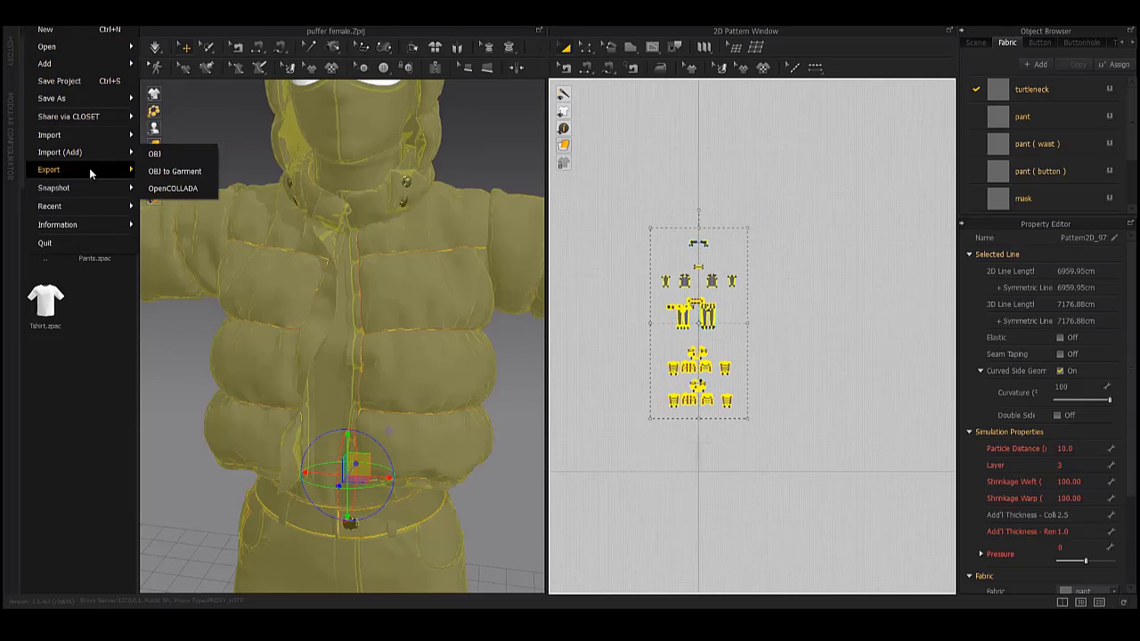
{"action": "left_click", "coordinate": [178, 185]}
{"action": "scroll", "coordinate": [85, 104], "scroll_direction": "up", "scroll_amount": 3}
{"action": "left_click", "coordinate": [62, 103]}
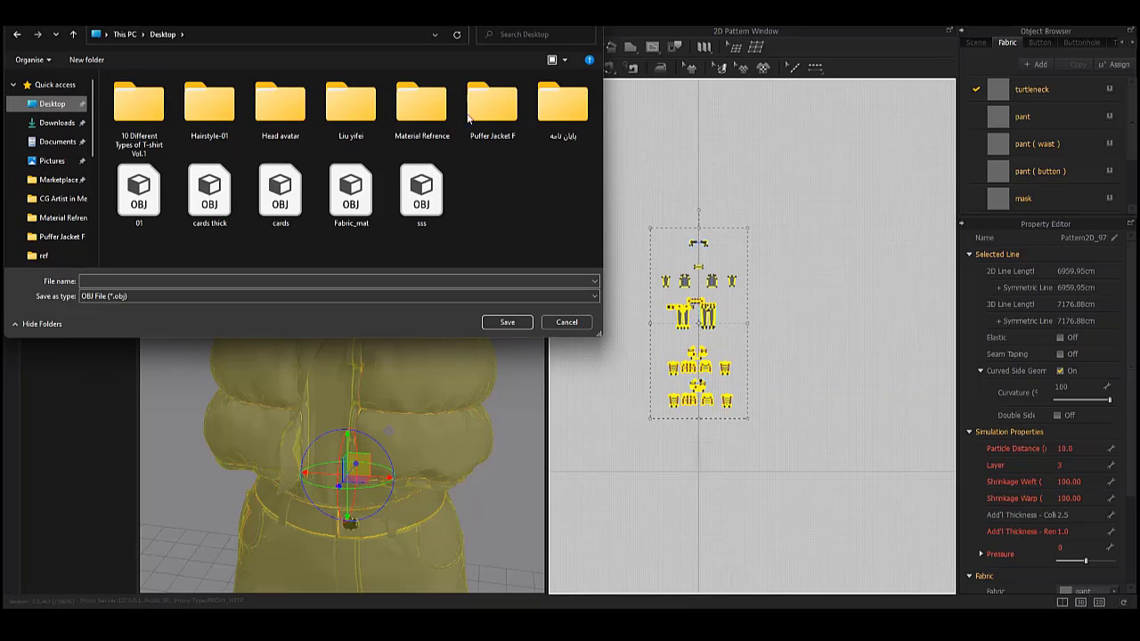
{"action": "double_click", "coordinate": [493, 105]}
{"action": "type", "text": "Thick"}
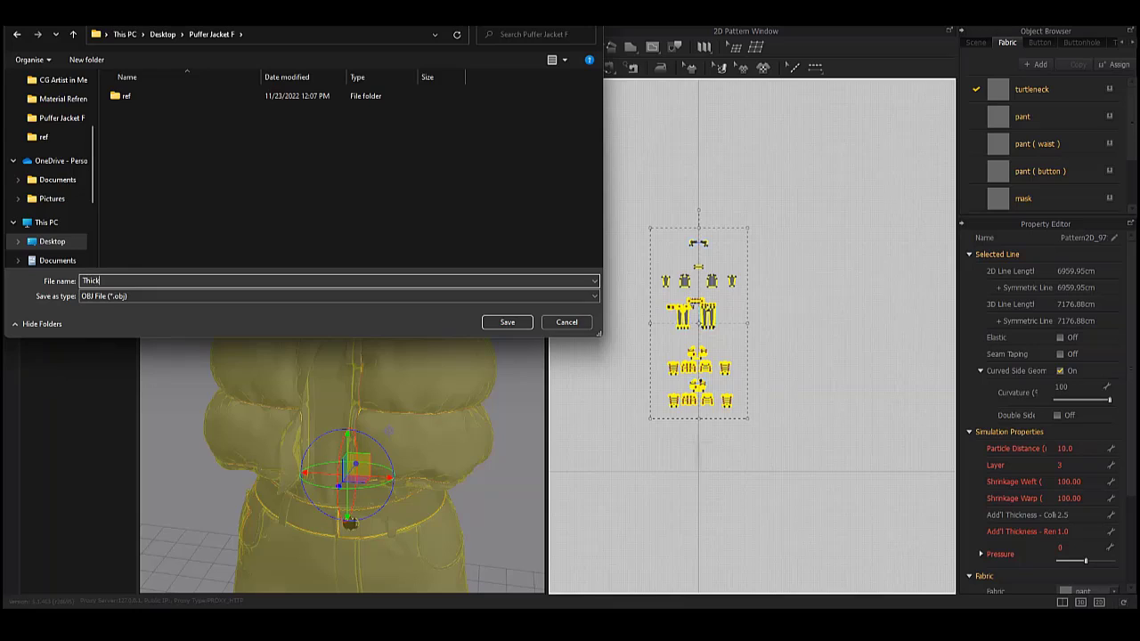
{"action": "key", "text": "Return"}
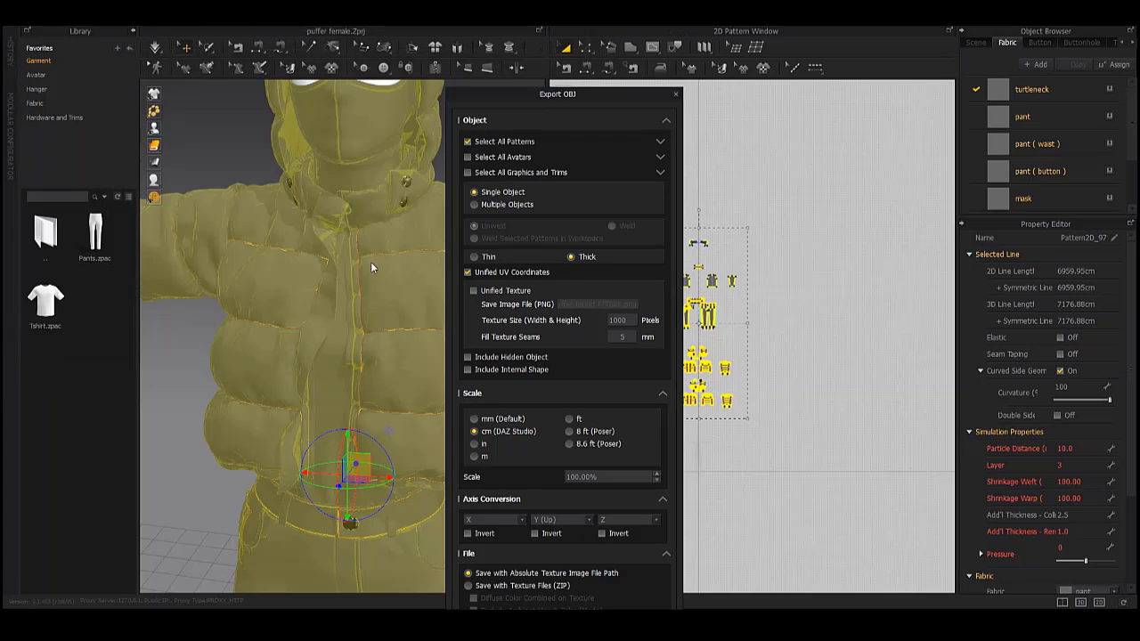
{"action": "left_click", "coordinate": [668, 117]}
{"action": "left_click", "coordinate": [595, 407]}
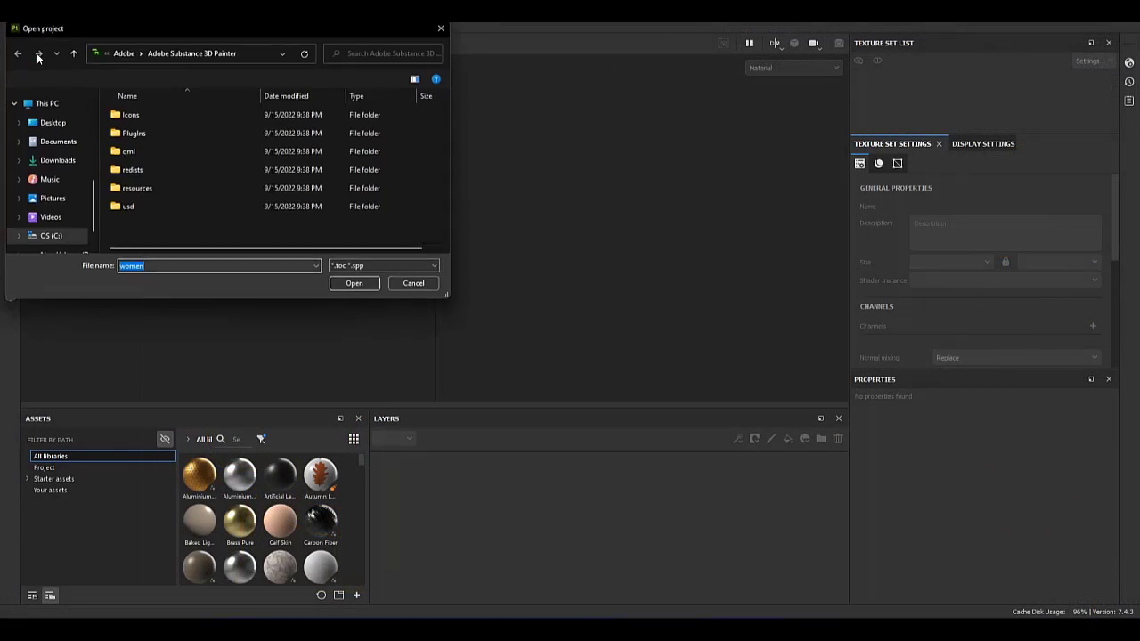
Create a new Substance 3D Painter project using 'thin unweld.obj' from Puffer Jacket F.
{"action": "key", "text": "Escape"}
{"action": "left_click", "coordinate": [12, 25]}
{"action": "left_click", "coordinate": [31, 40]}
{"action": "left_click", "coordinate": [691, 186]}
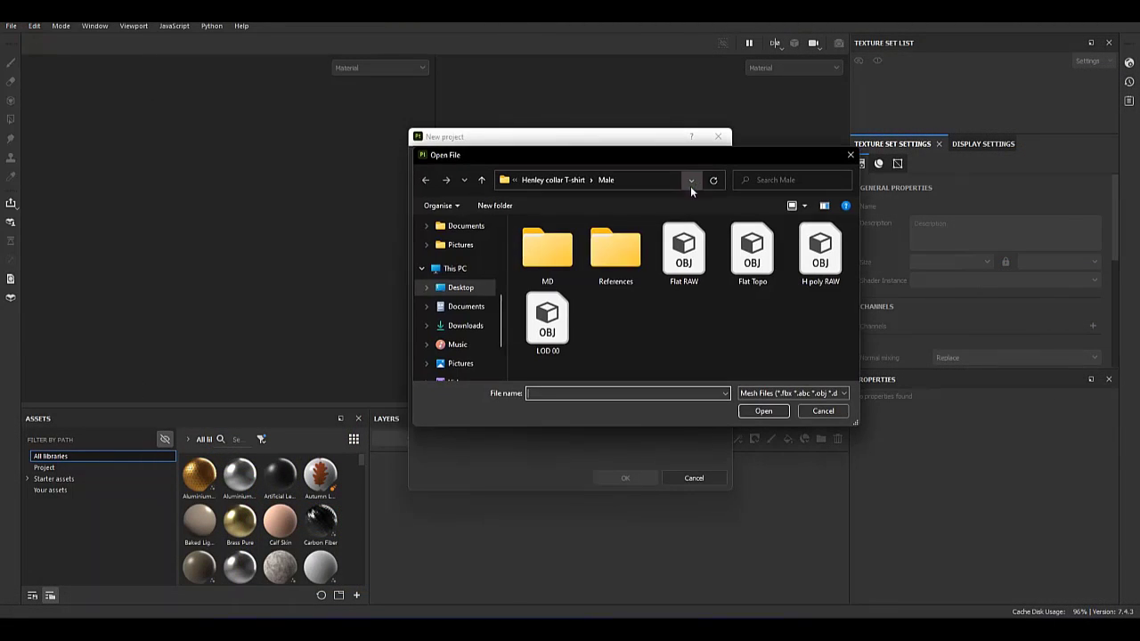
{"action": "left_click", "coordinate": [467, 244]}
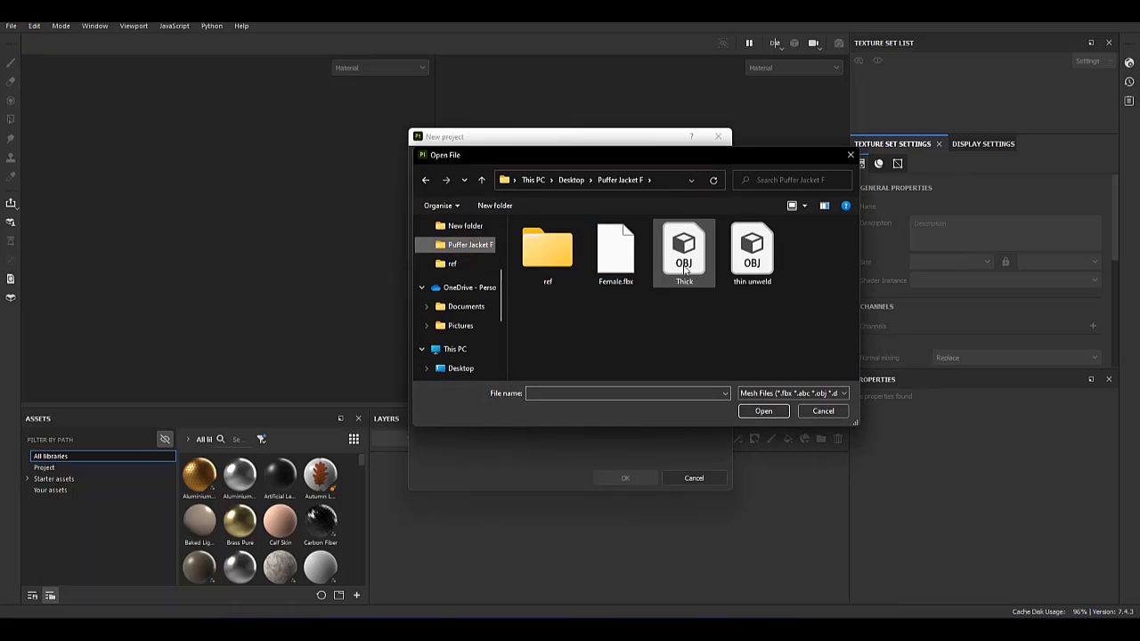
{"action": "double_click", "coordinate": [752, 256]}
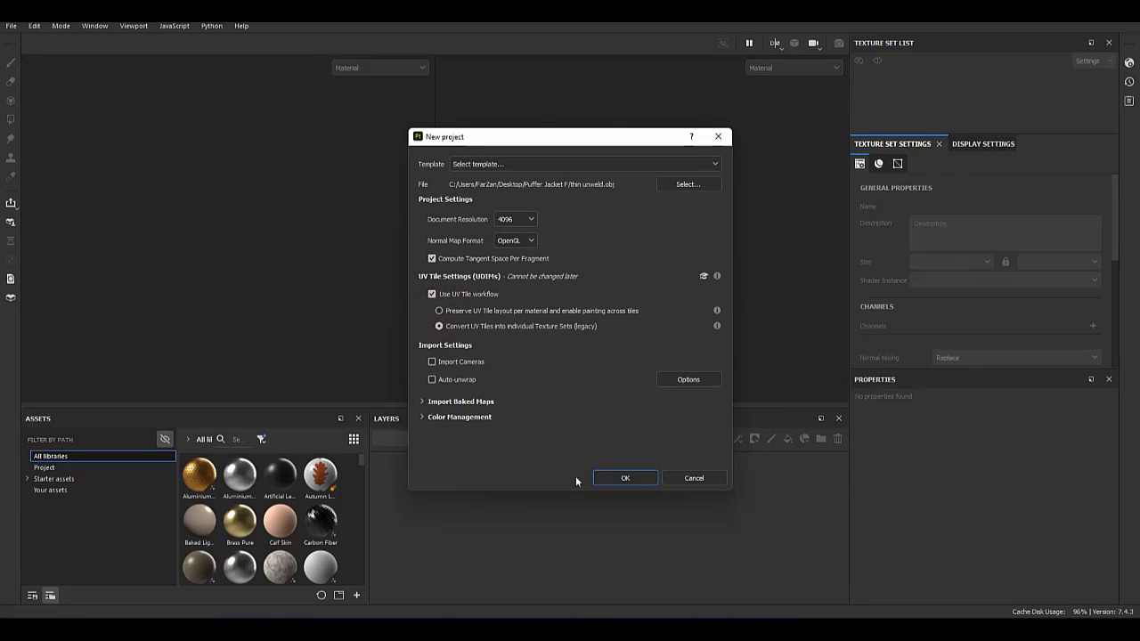
{"action": "left_click", "coordinate": [623, 478]}
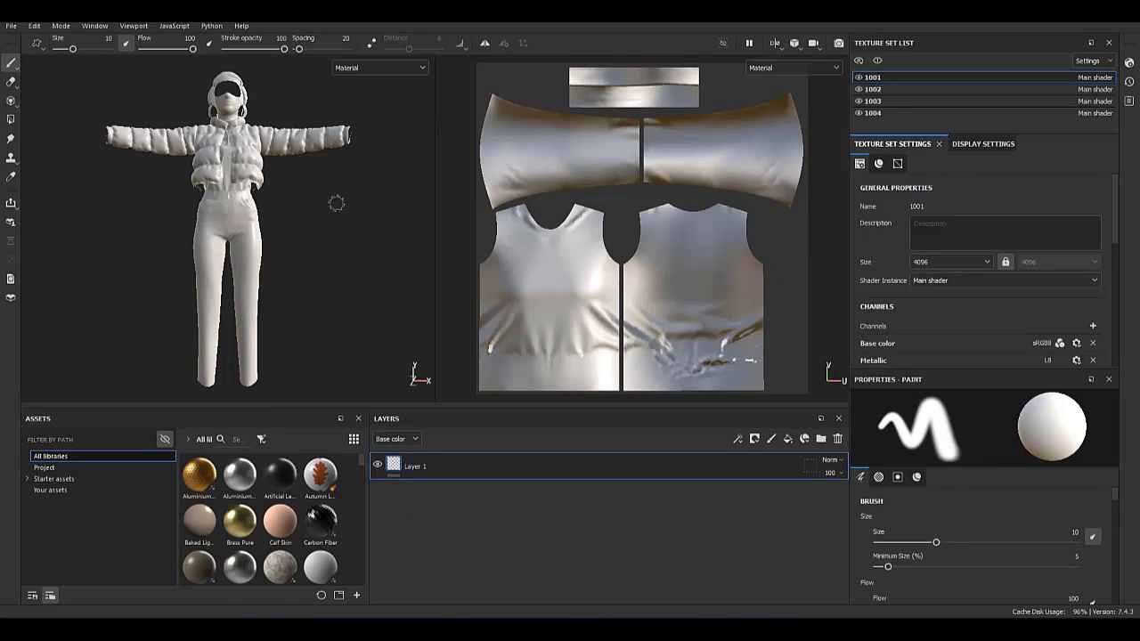
Hide texture sets 1001–1004, then show them one by one to check each on the full-body model.
{"action": "left_click", "coordinate": [859, 78]}
{"action": "left_click", "coordinate": [858, 89]}
{"action": "left_click", "coordinate": [859, 113]}
{"action": "left_click", "coordinate": [859, 101]}
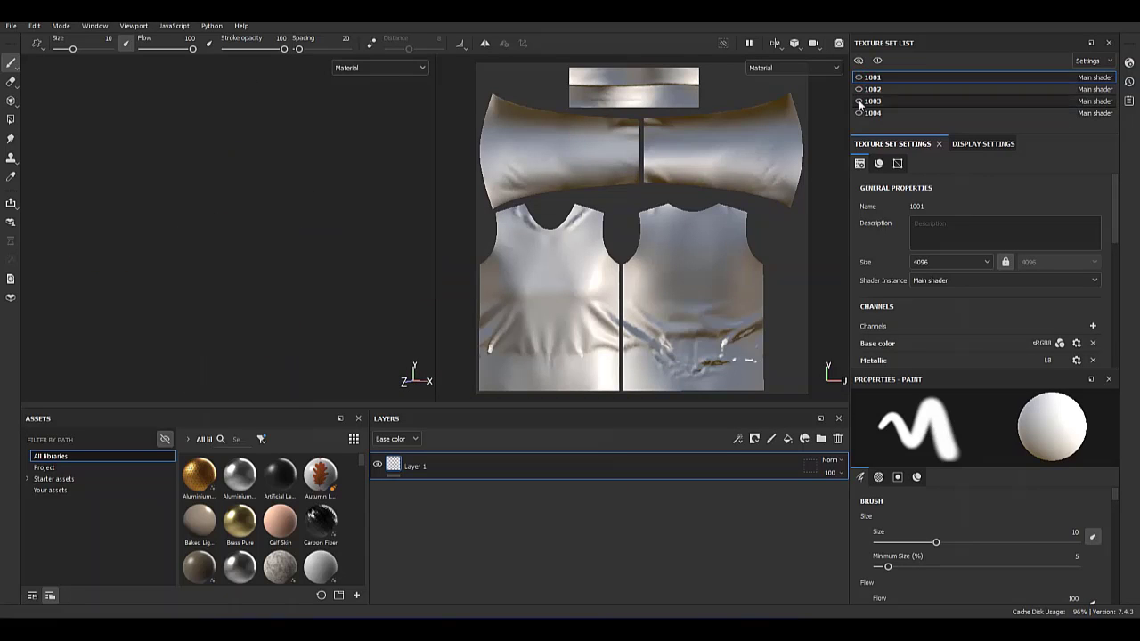
{"action": "left_click", "coordinate": [859, 78]}
{"action": "mouse_move", "coordinate": [247, 247]}
{"action": "left_mouse_down", "text": "alt"}
{"action": "mouse_move", "coordinate": [102, 246]}
{"action": "mouse_move", "coordinate": [325, 218]}
{"action": "mouse_move", "coordinate": [120, 268]}
{"action": "left_mouse_up", "text": "alt"}
{"action": "left_click", "coordinate": [858, 89]}
{"action": "left_click", "coordinate": [858, 101]}
{"action": "left_click", "coordinate": [859, 113]}
{"action": "scroll", "coordinate": [132, 236], "scroll_direction": "up", "scroll_amount": 2}
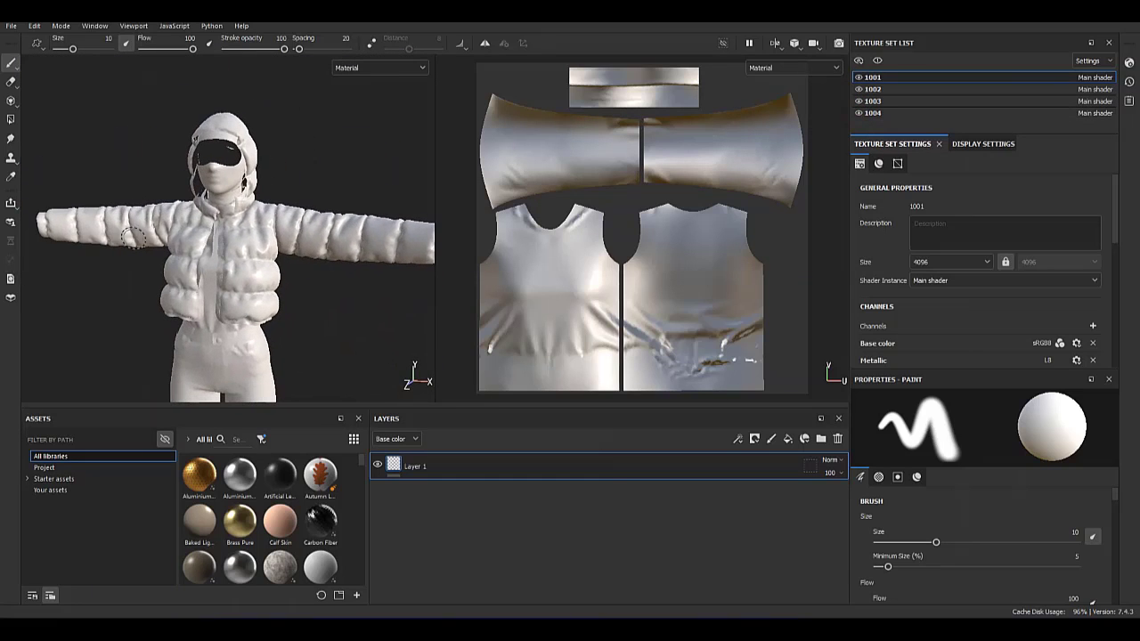
Switch the shader to pbr-metal-rough-with-alpha-blending.
{"action": "left_click", "coordinate": [1128, 62]}
{"action": "left_click", "coordinate": [1000, 98]}
{"action": "left_click", "coordinate": [979, 216]}
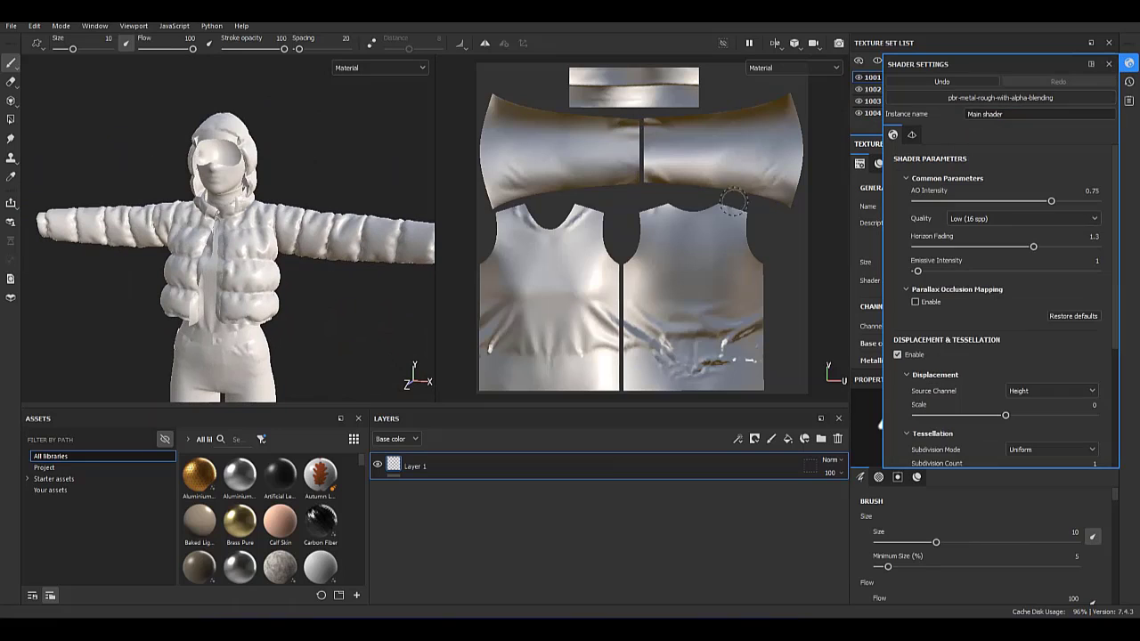
Open Bake Mesh Maps from the texture set settings and exclude the ID map.
{"action": "left_click", "coordinate": [971, 143]}
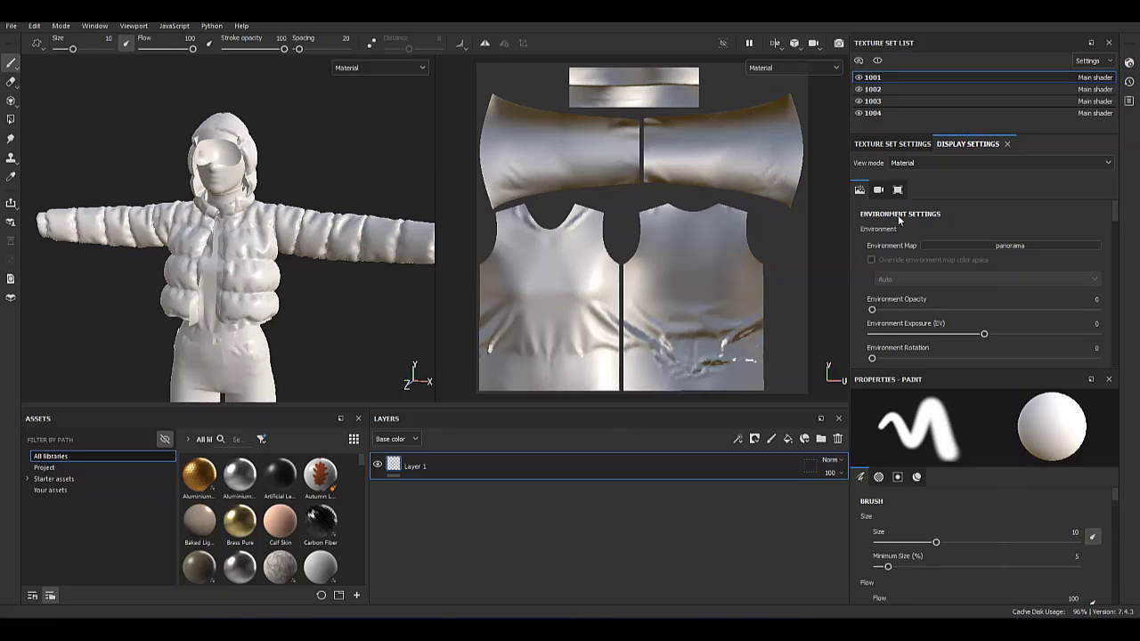
{"action": "left_click", "coordinate": [892, 143]}
{"action": "scroll", "coordinate": [983, 277], "scroll_direction": "down", "scroll_amount": 5}
{"action": "left_click", "coordinate": [1067, 258]}
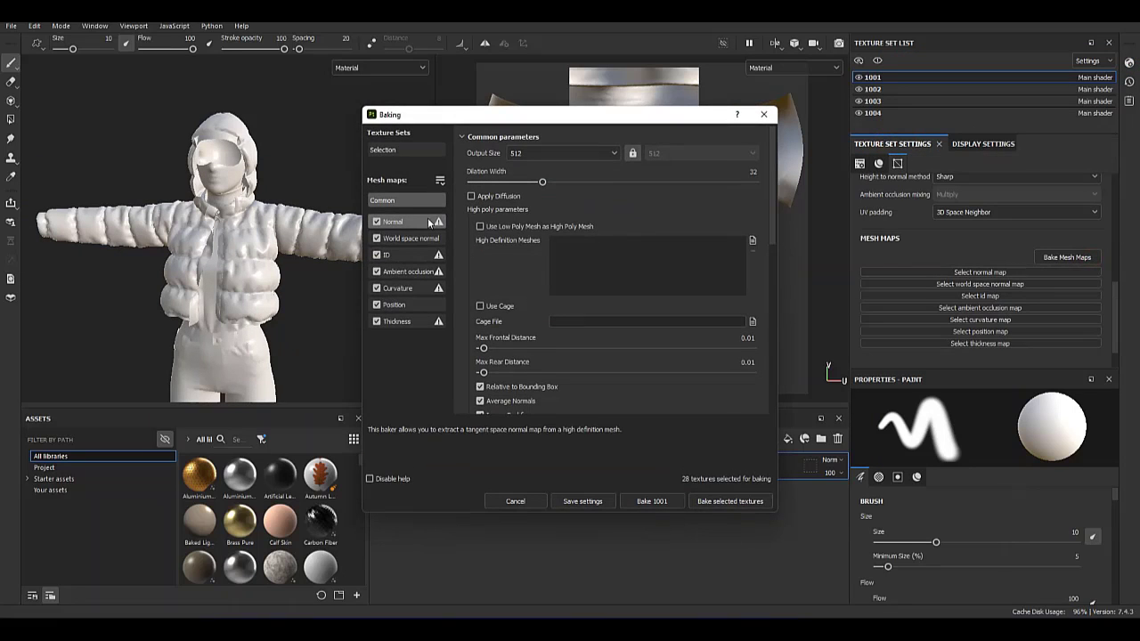
{"action": "left_click", "coordinate": [377, 255]}
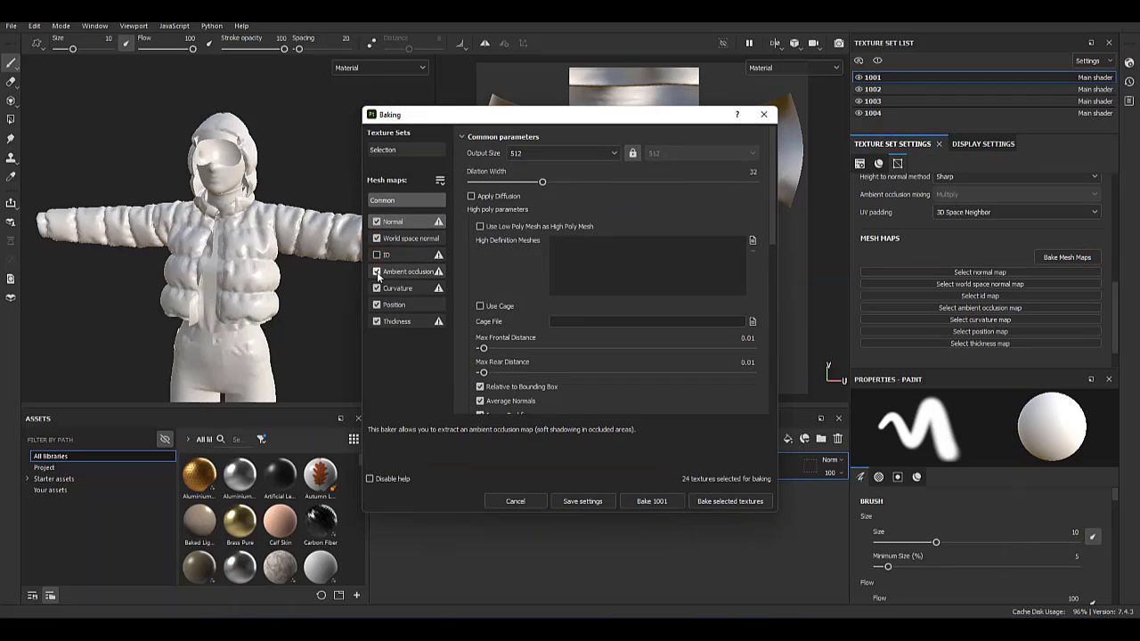
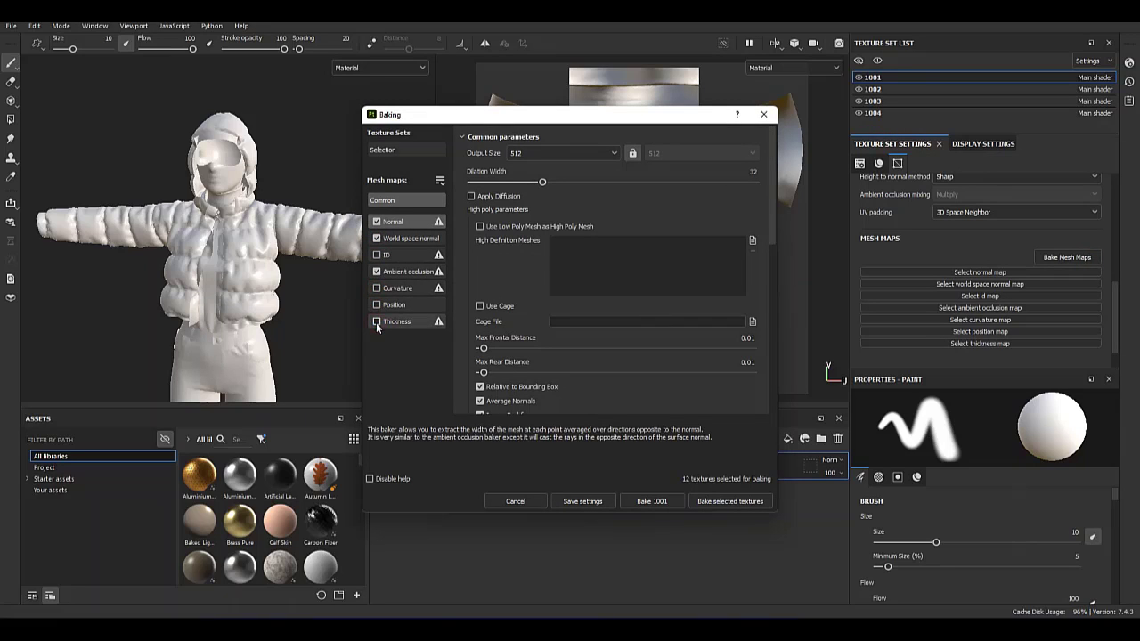
Bake only the Ambient occlusion map for texture sets 1001–1004, leaving the normal map unchecked.
{"action": "left_click", "coordinate": [376, 222]}
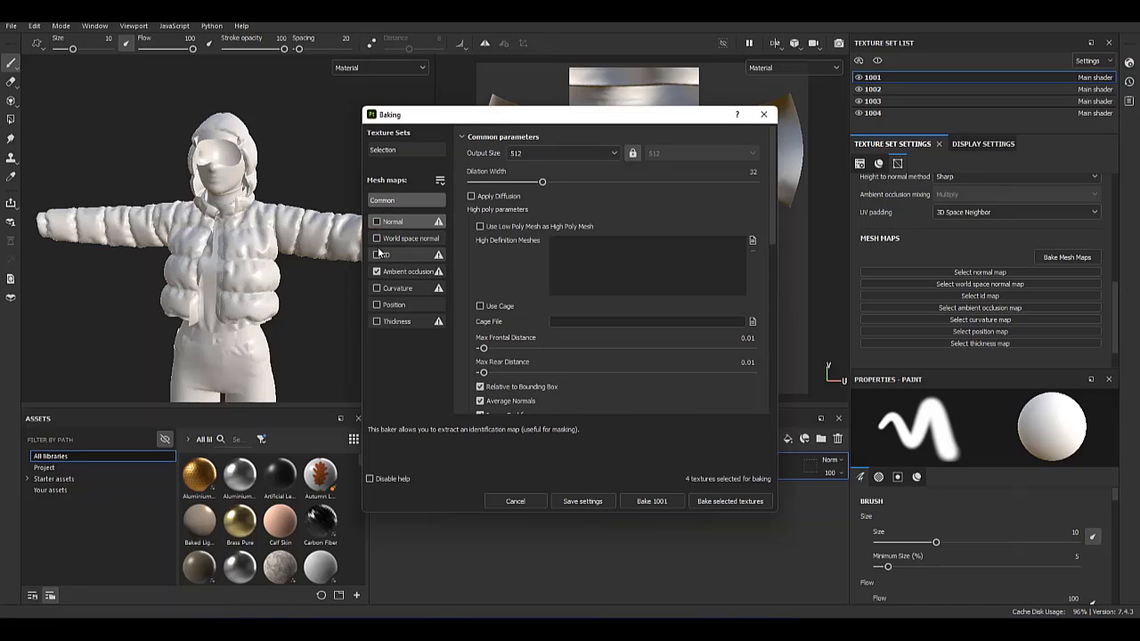
{"action": "left_click", "coordinate": [407, 271]}
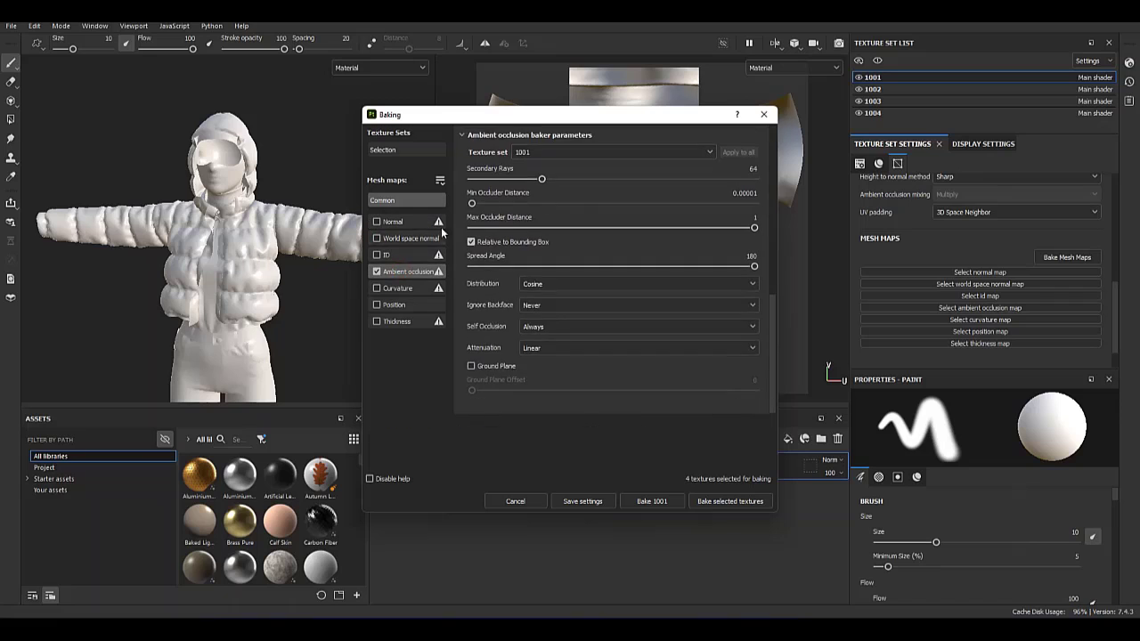
{"action": "left_click", "coordinate": [396, 199]}
{"action": "left_click", "coordinate": [561, 151]}
{"action": "left_click", "coordinate": [538, 237]}
{"action": "scroll", "coordinate": [548, 348], "scroll_direction": "down", "scroll_amount": 10}
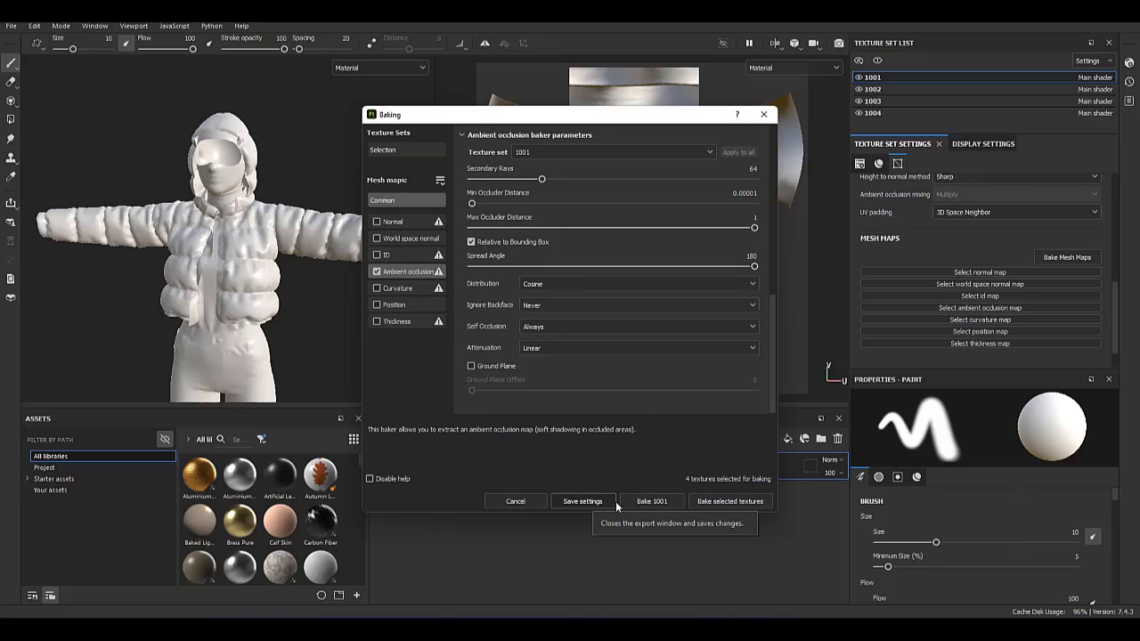
{"action": "left_click", "coordinate": [724, 501]}
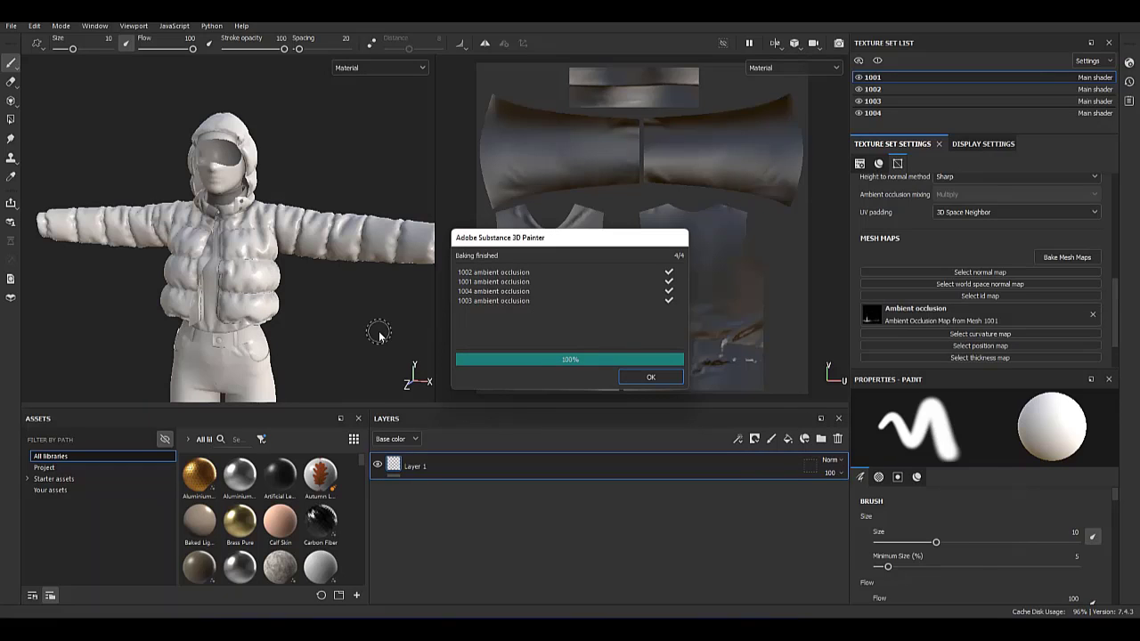
Filter the Assets panel to show only this project's baked AO textures.
{"action": "left_click", "coordinate": [663, 383]}
{"action": "left_click", "coordinate": [71, 467]}
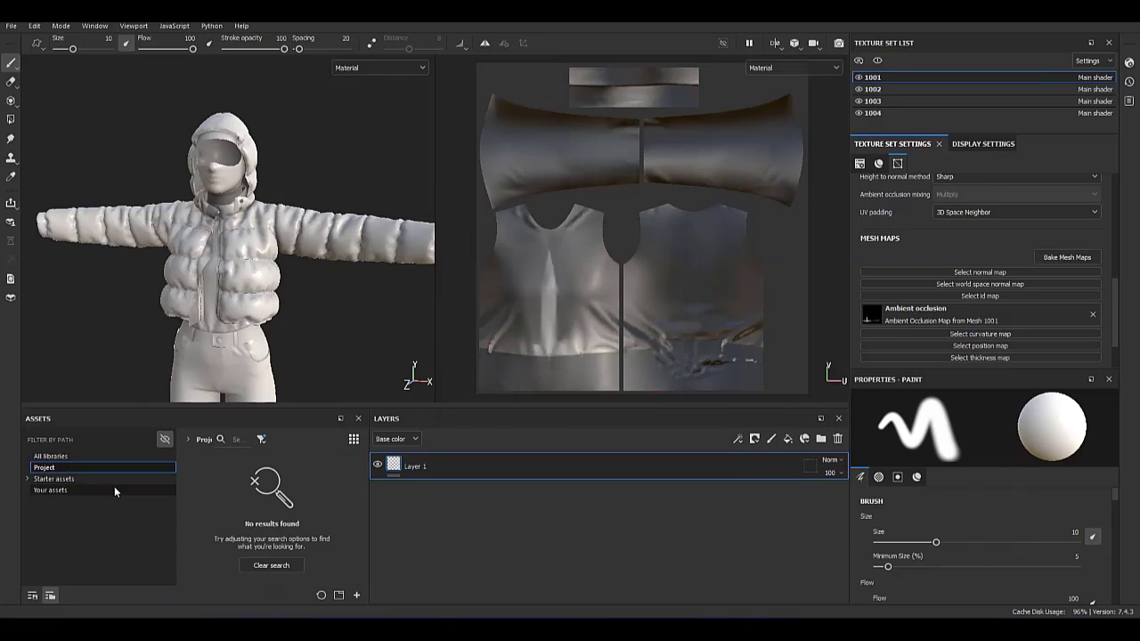
{"action": "left_click_drag", "start_coordinate": [368, 476], "coordinate": [482, 476]}
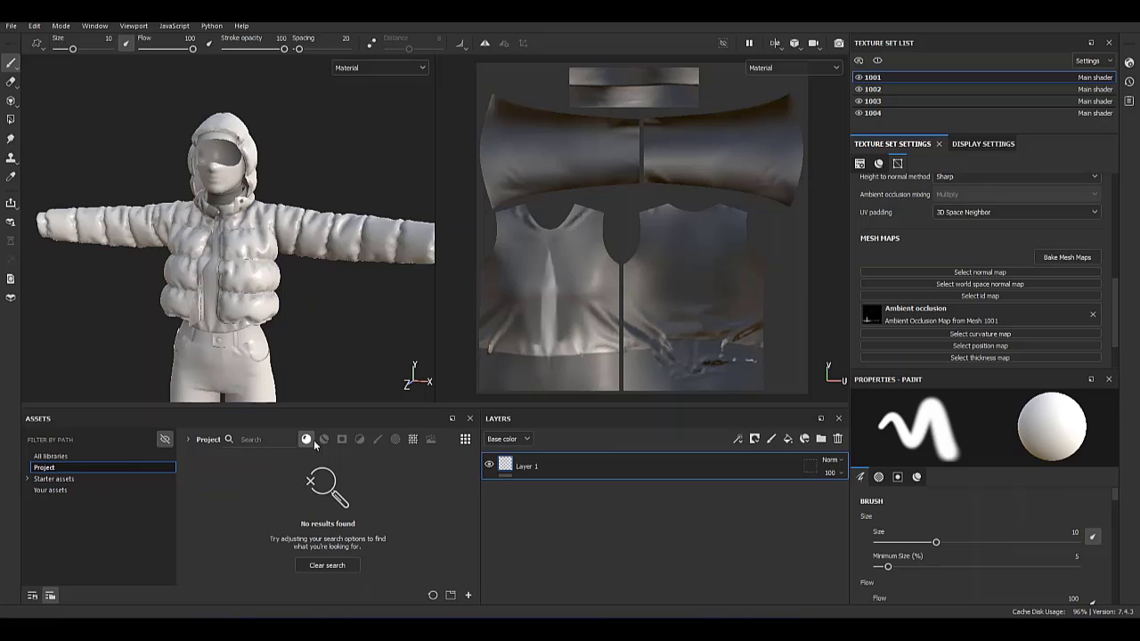
{"action": "left_click", "coordinate": [310, 440]}
{"action": "mouse_move", "coordinate": [198, 478]}
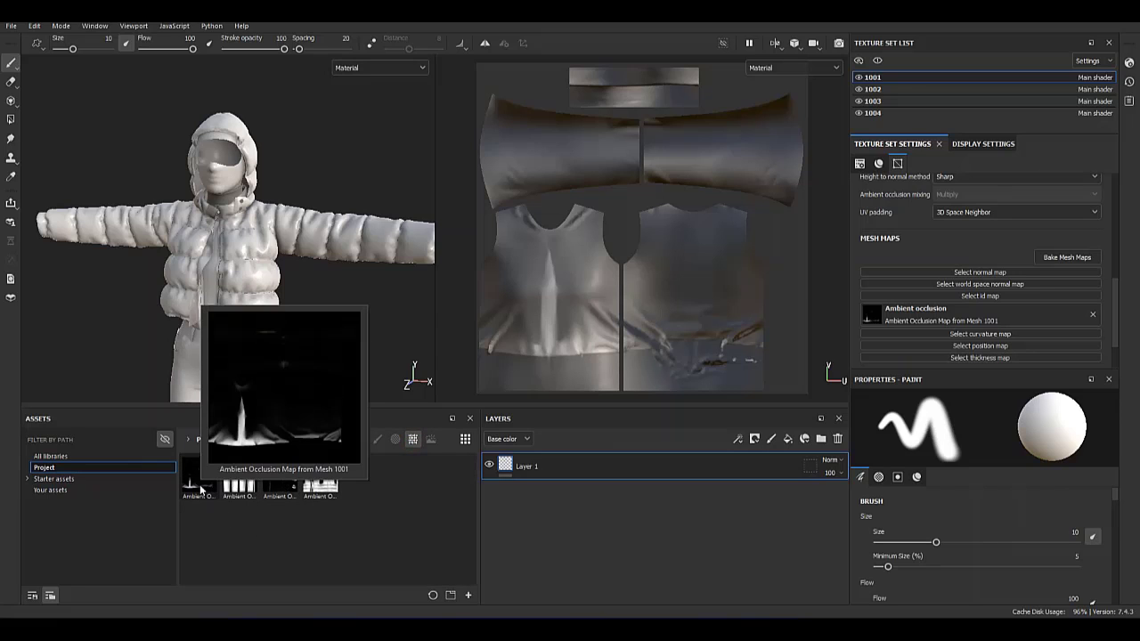
Export the first AO map into a newly created 'AO bake' folder.
{"action": "right_click", "coordinate": [201, 489]}
{"action": "left_click", "coordinate": [249, 554]}
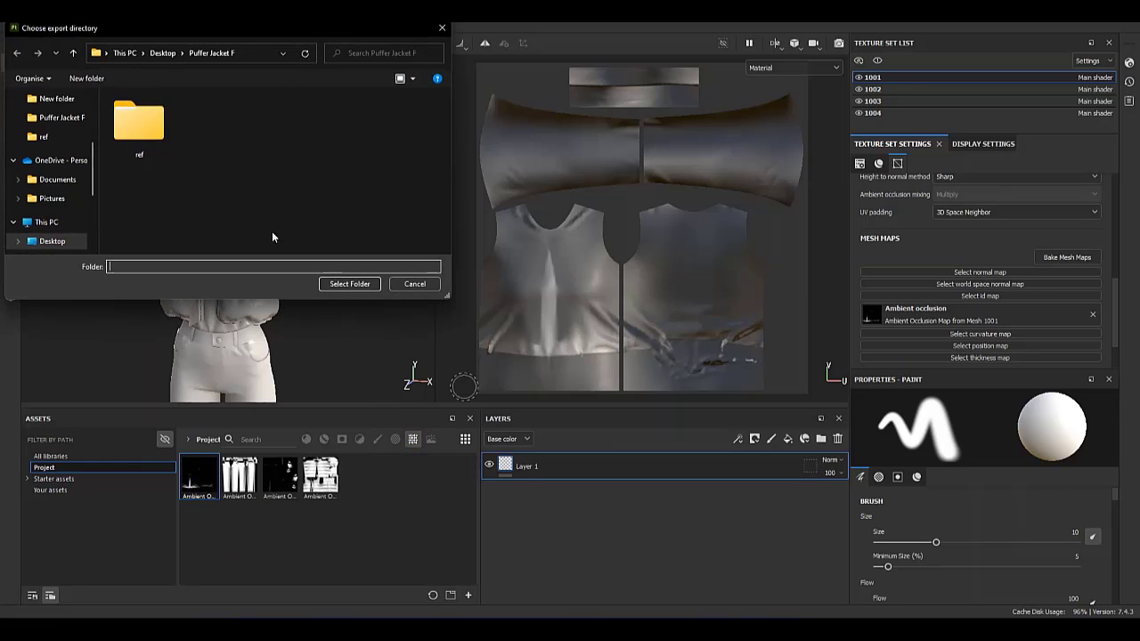
{"action": "right_click", "coordinate": [147, 185]}
{"action": "left_click", "coordinate": [287, 300]}
{"action": "type", "text": "AO bake"}
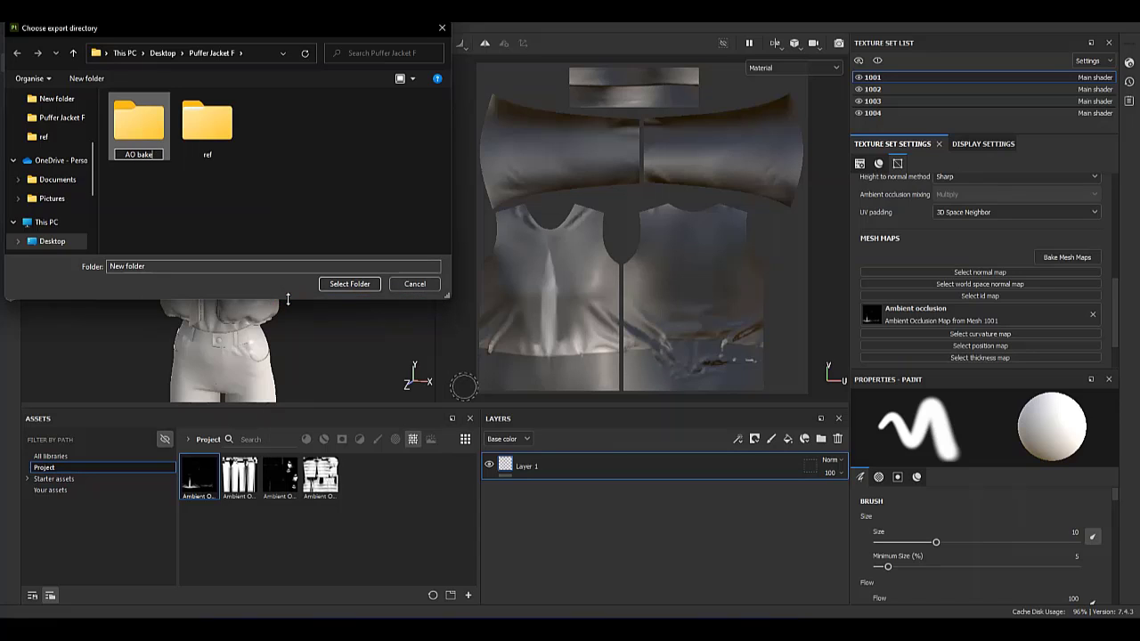
{"action": "key", "text": "Return"}
{"action": "key", "text": "Return"}
{"action": "left_click", "coordinate": [350, 283]}
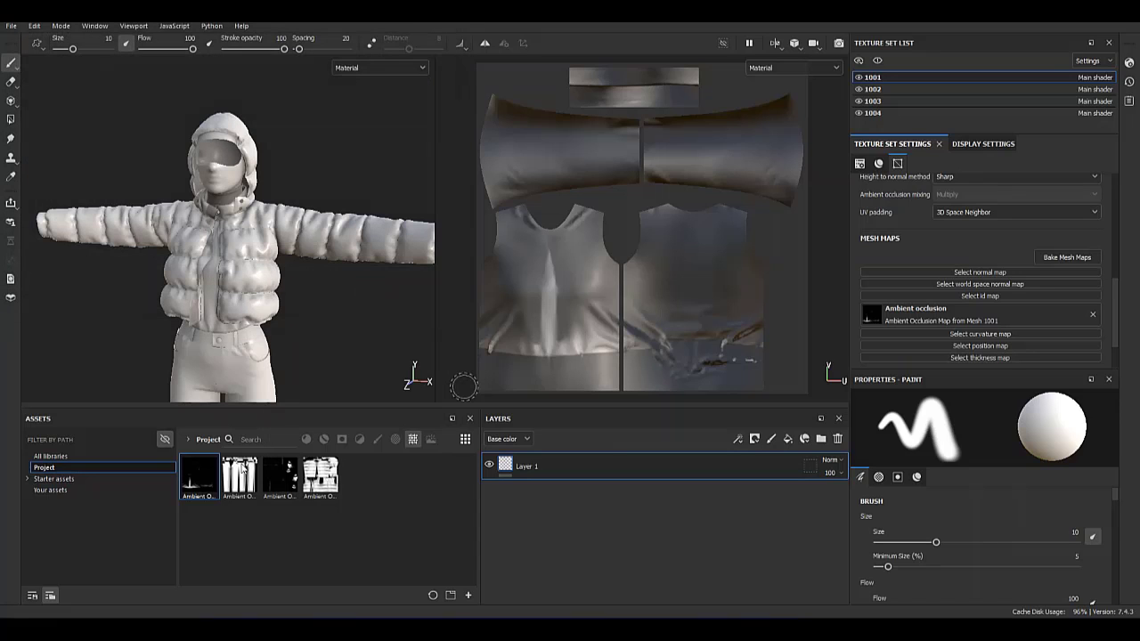
Export the second, third and fourth AO maps into the AO bake folder.
{"action": "left_click", "coordinate": [240, 475]}
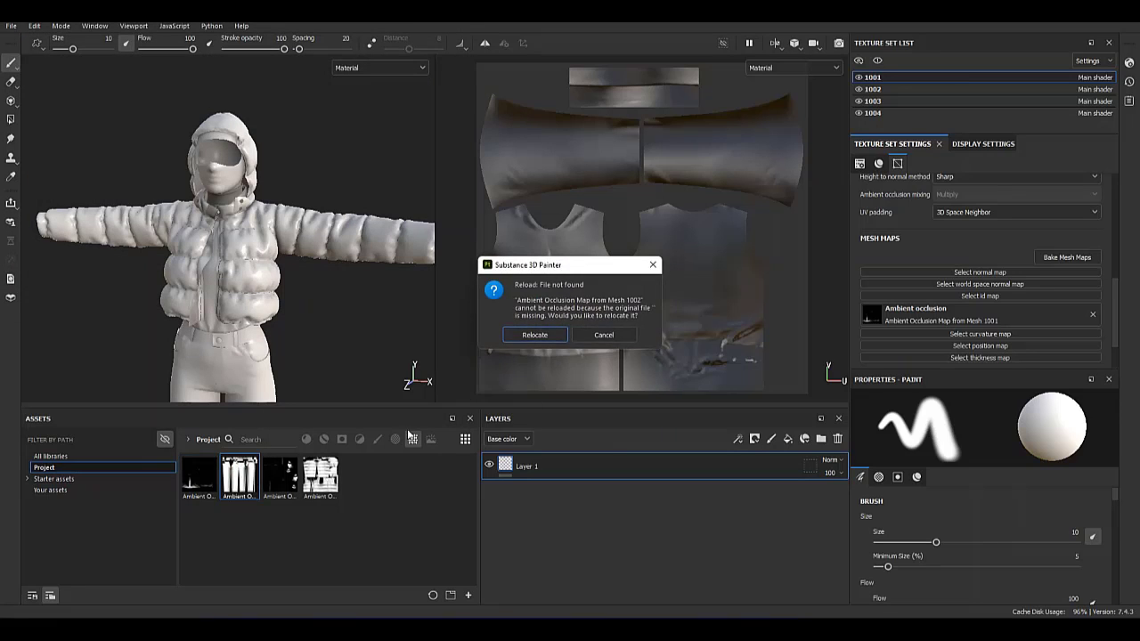
{"action": "left_click", "coordinate": [604, 334]}
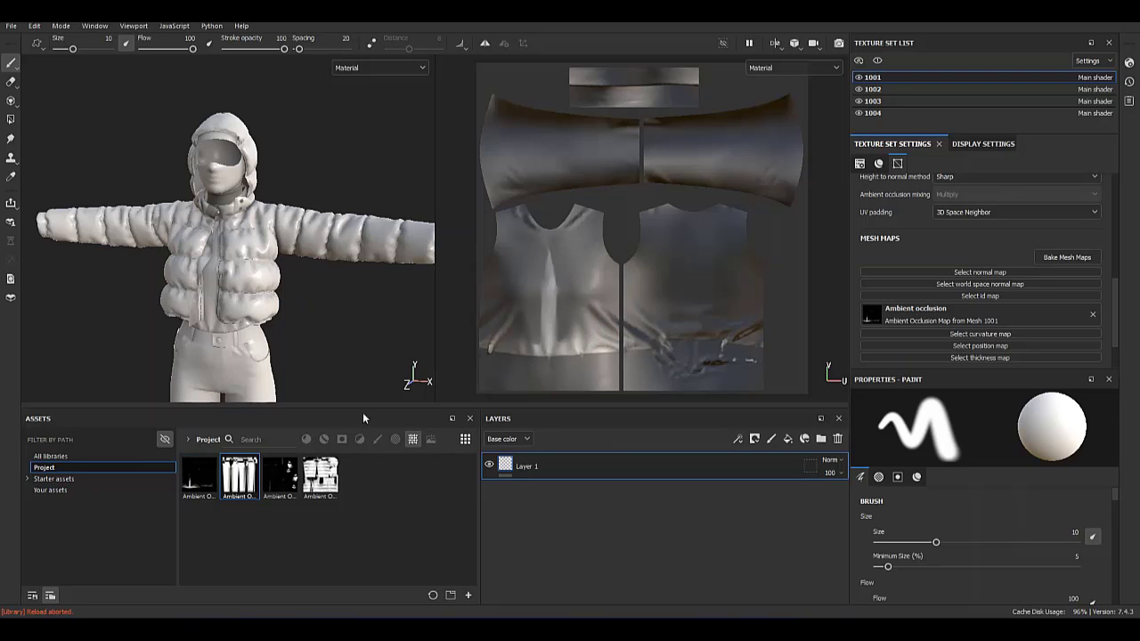
{"action": "right_click", "coordinate": [242, 475]}
{"action": "left_click", "coordinate": [294, 546]}
{"action": "left_click", "coordinate": [350, 283]}
{"action": "right_click", "coordinate": [286, 478]}
{"action": "left_click", "coordinate": [299, 544]}
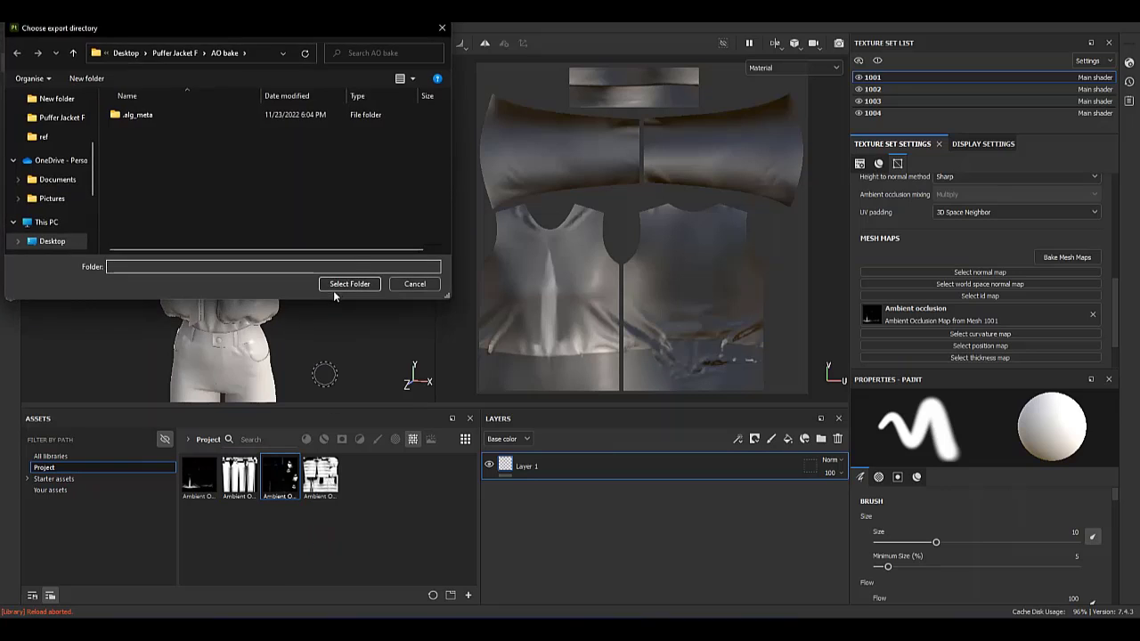
{"action": "left_click", "coordinate": [348, 283]}
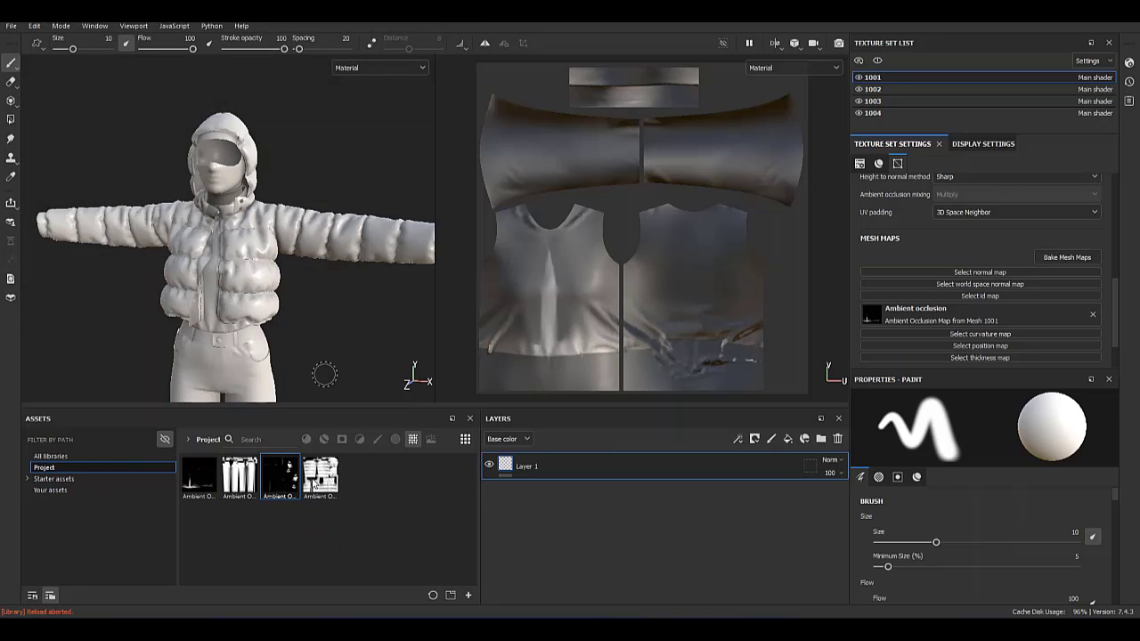
{"action": "right_click", "coordinate": [323, 477]}
{"action": "left_click", "coordinate": [370, 545]}
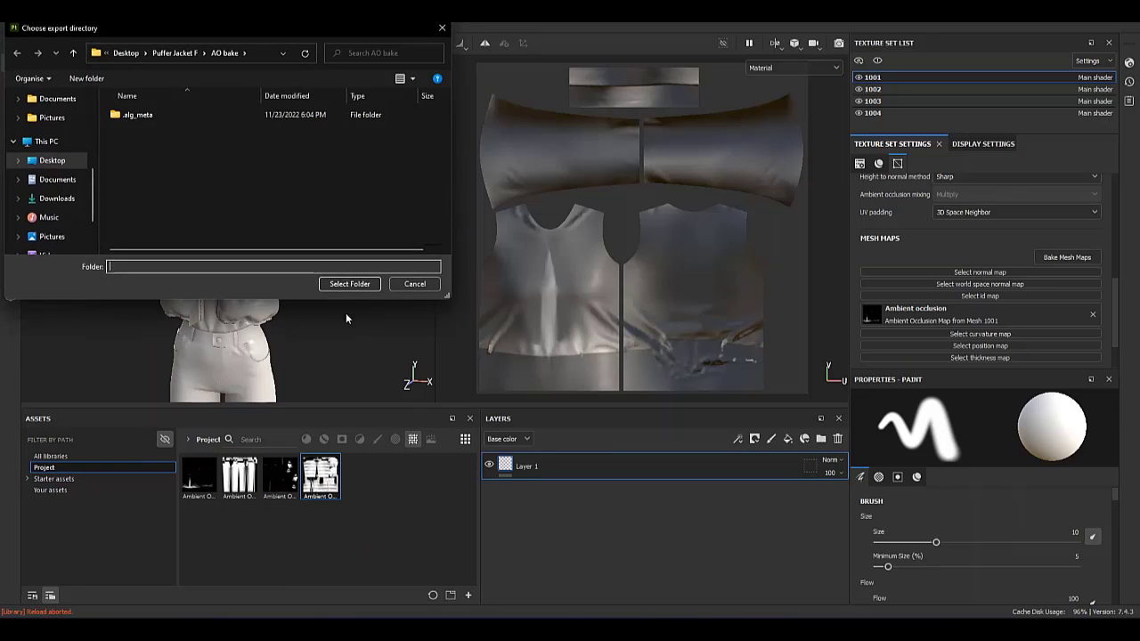
{"action": "left_click", "coordinate": [348, 285]}
Start a new project and browse for its mesh file.
{"action": "left_click", "coordinate": [11, 25]}
{"action": "left_click", "coordinate": [36, 41]}
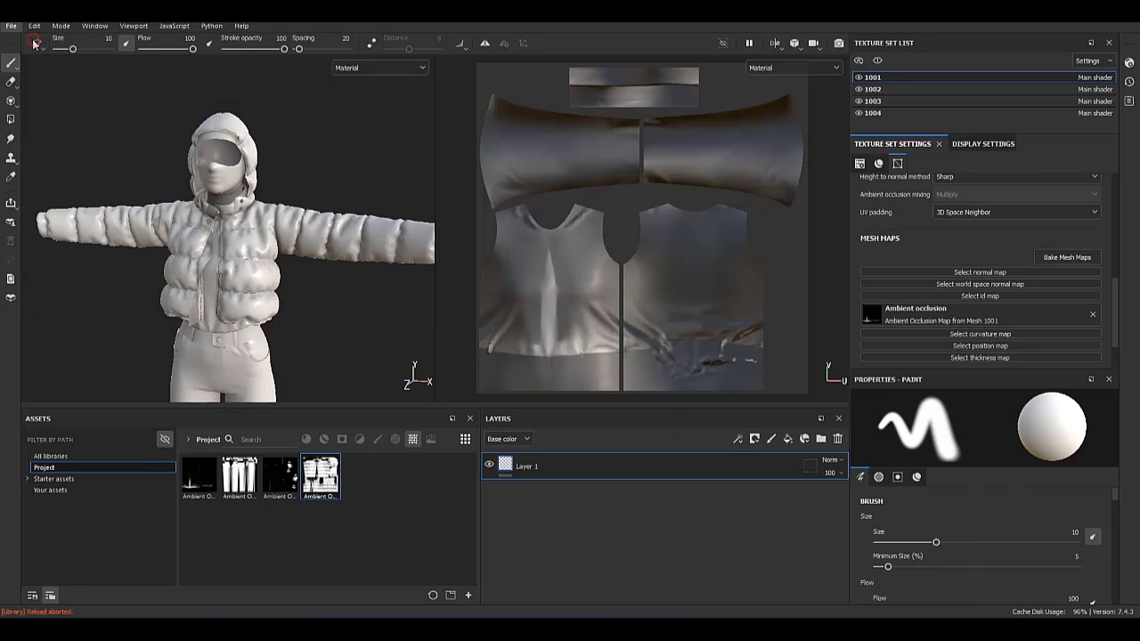
{"action": "left_click", "coordinate": [688, 183]}
Create the new project from Thick.obj without saving the previous one.
{"action": "double_click", "coordinate": [751, 249]}
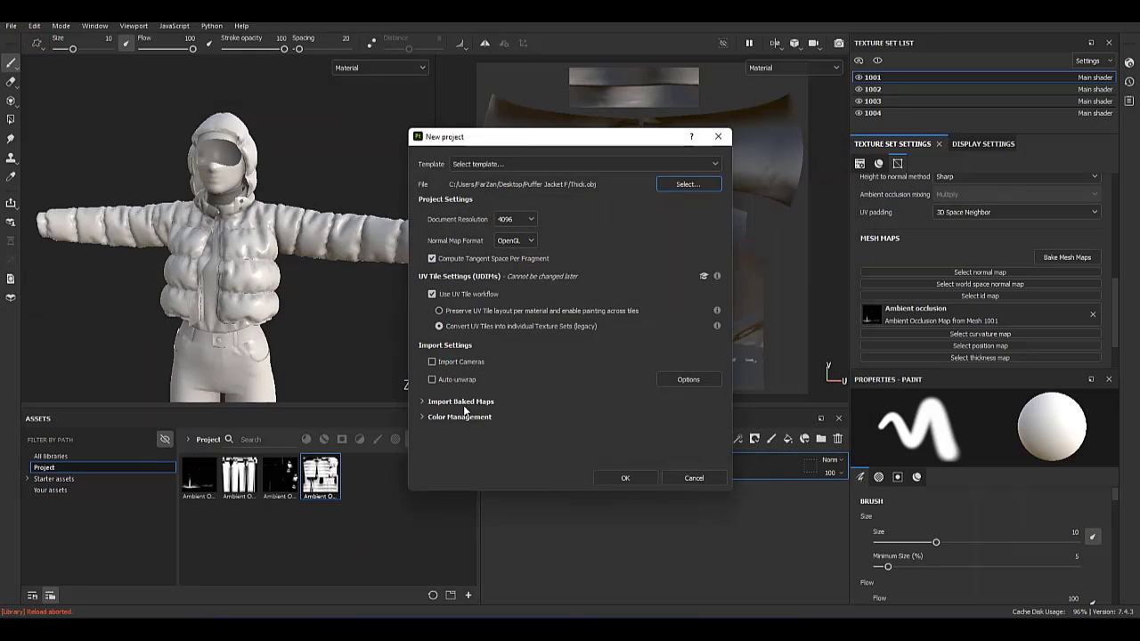
{"action": "left_click", "coordinate": [625, 478]}
{"action": "left_click", "coordinate": [539, 338]}
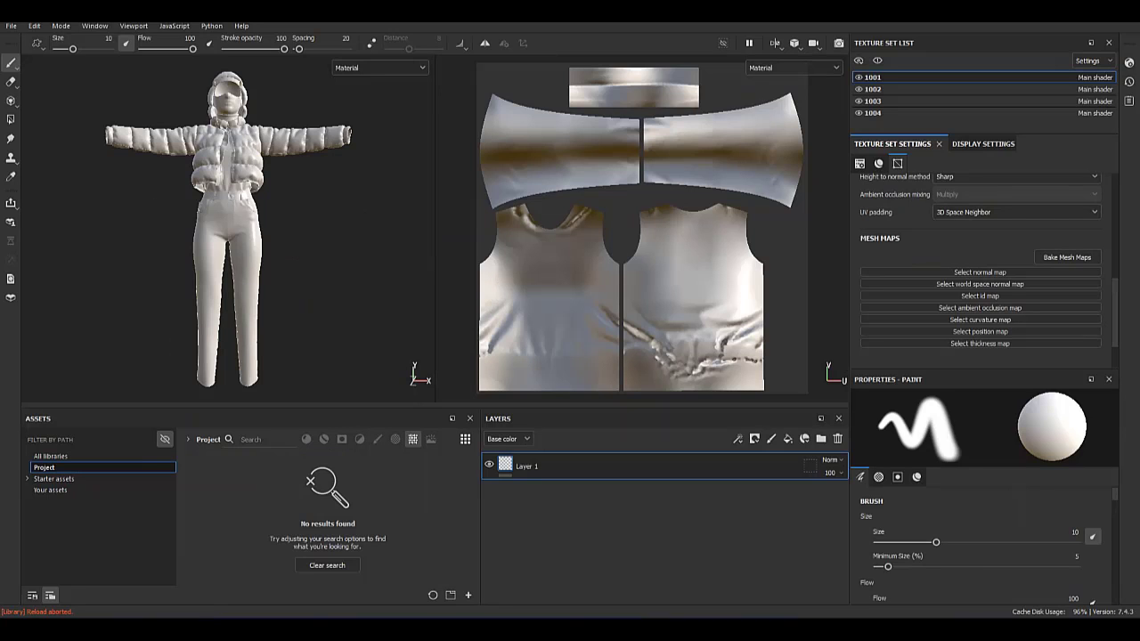
Drag the Mesh 1002 and Mesh 1004 AO maps from the AO bake folder into Assets.
{"action": "key", "text": "alt+Tab"}
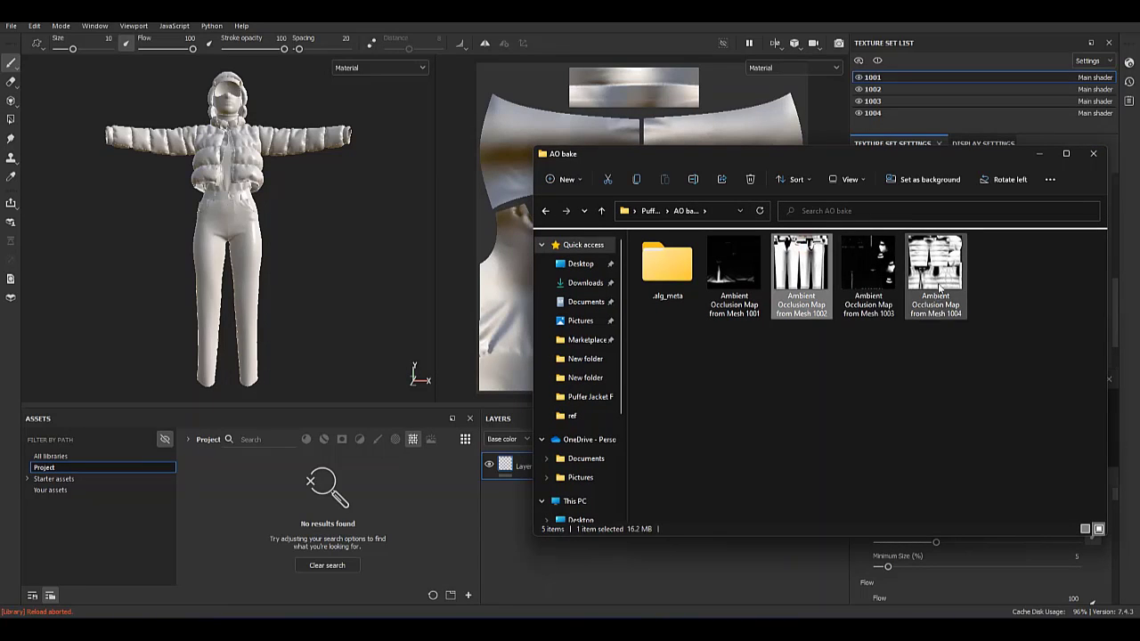
{"action": "left_click_drag", "start_coordinate": [838, 270], "coordinate": [721, 326]}
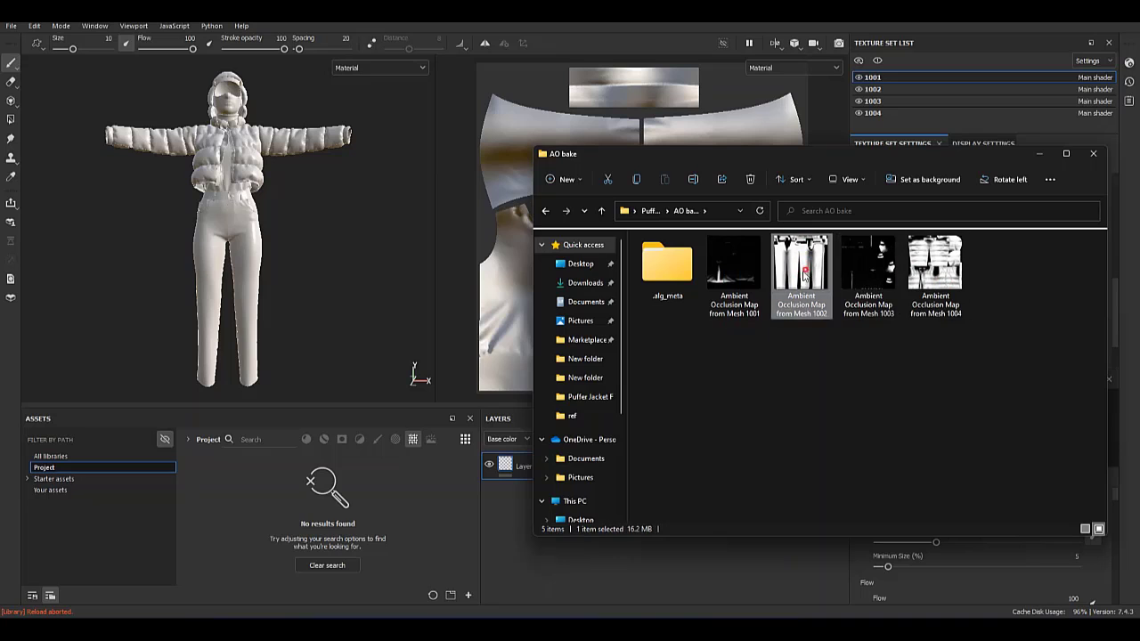
{"action": "left_click_drag", "start_coordinate": [801, 267], "coordinate": [253, 492]}
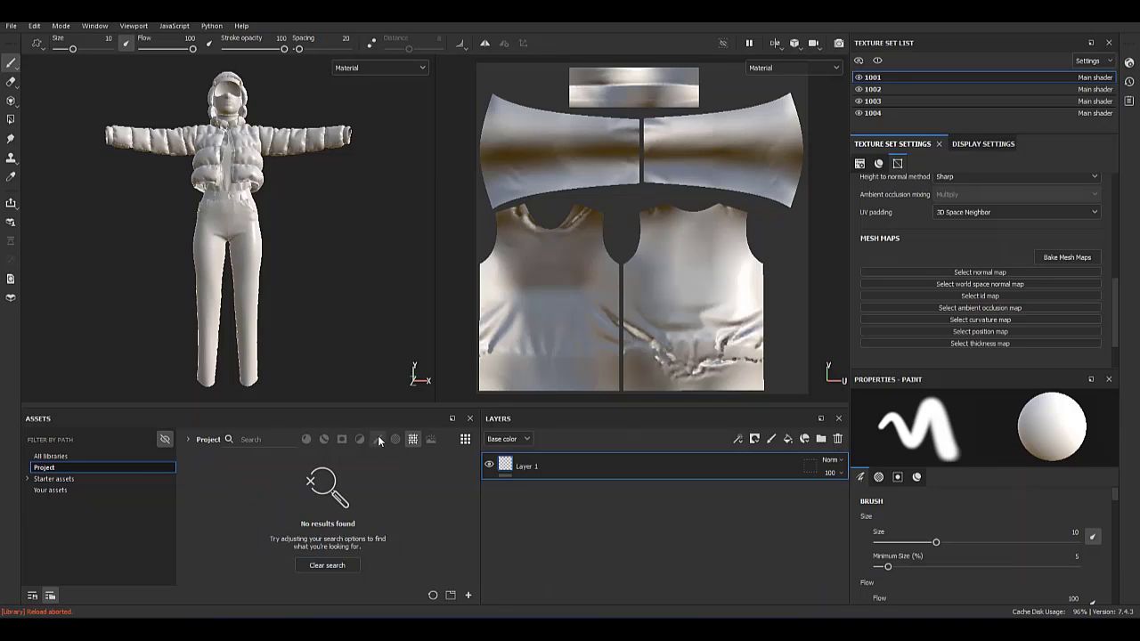
{"action": "left_click", "coordinate": [165, 442]}
{"action": "key", "text": "alt+Tab"}
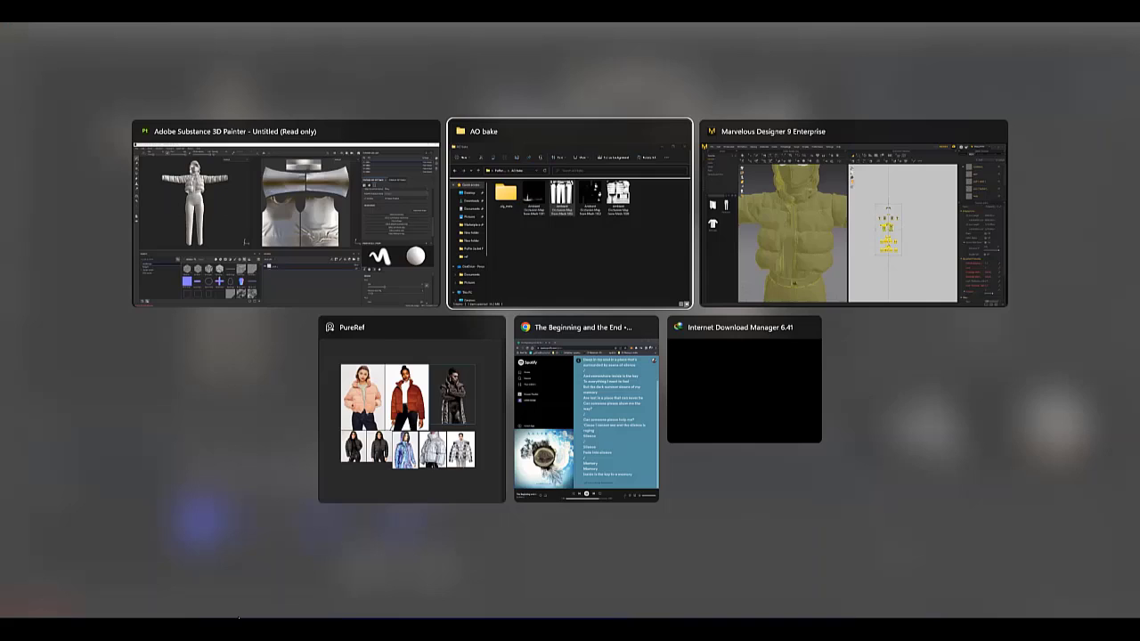
{"action": "left_click_drag", "start_coordinate": [793, 271], "coordinate": [369, 459]}
{"action": "key", "text": "alt+Tab"}
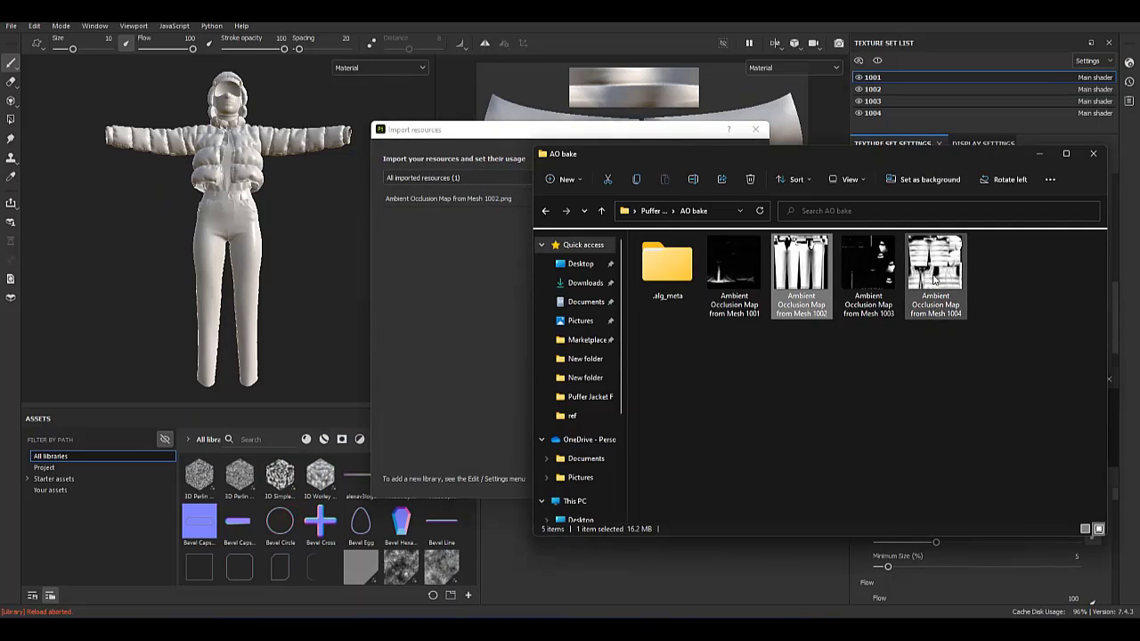
{"action": "key", "text": "alt+Tab"}
{"action": "key", "text": "alt+Tab"}
{"action": "left_click_drag", "start_coordinate": [933, 267], "coordinate": [510, 216]}
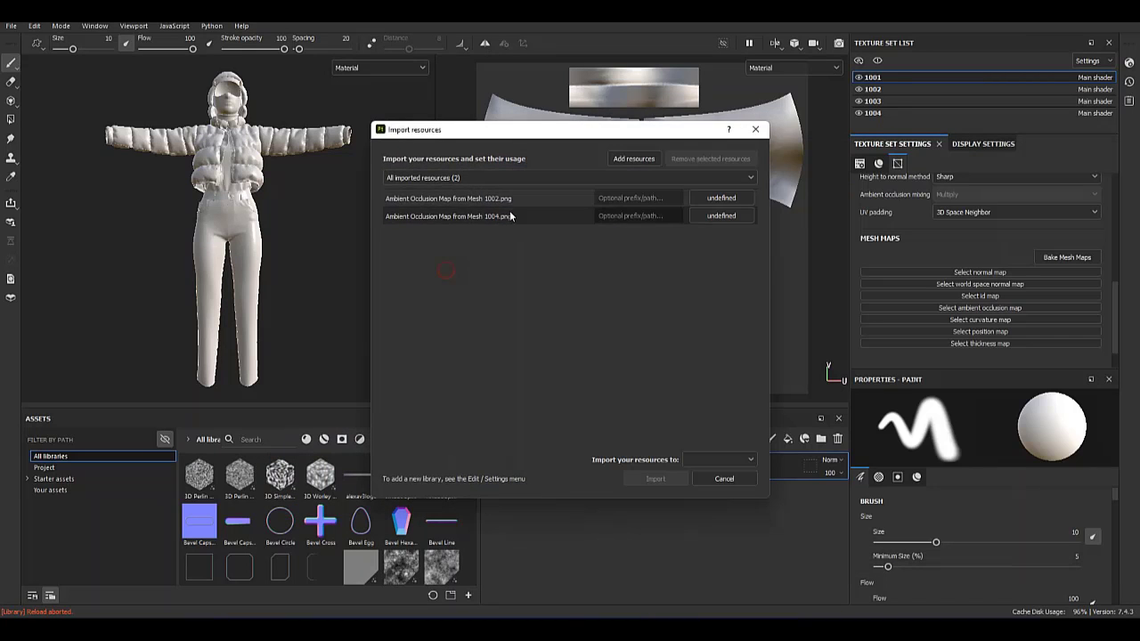
Set the AO maps' usage type and current-project destination, then import them.
{"action": "left_click", "coordinate": [721, 216]}
{"action": "left_click", "coordinate": [721, 234]}
{"action": "left_click", "coordinate": [720, 460]}
{"action": "left_click", "coordinate": [720, 475]}
{"action": "left_click", "coordinate": [656, 478]}
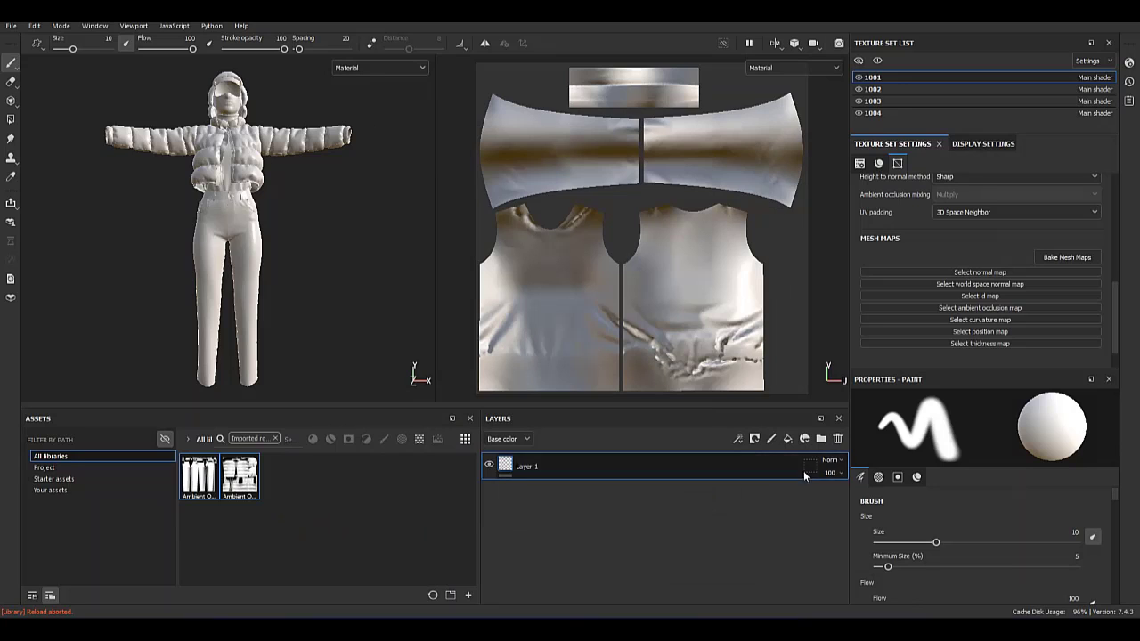
Assign the Mesh 1002 AO map as ambient occlusion for the pants' texture set 1002.
{"action": "key", "text": "Delete"}
{"action": "left_click", "coordinate": [878, 89]}
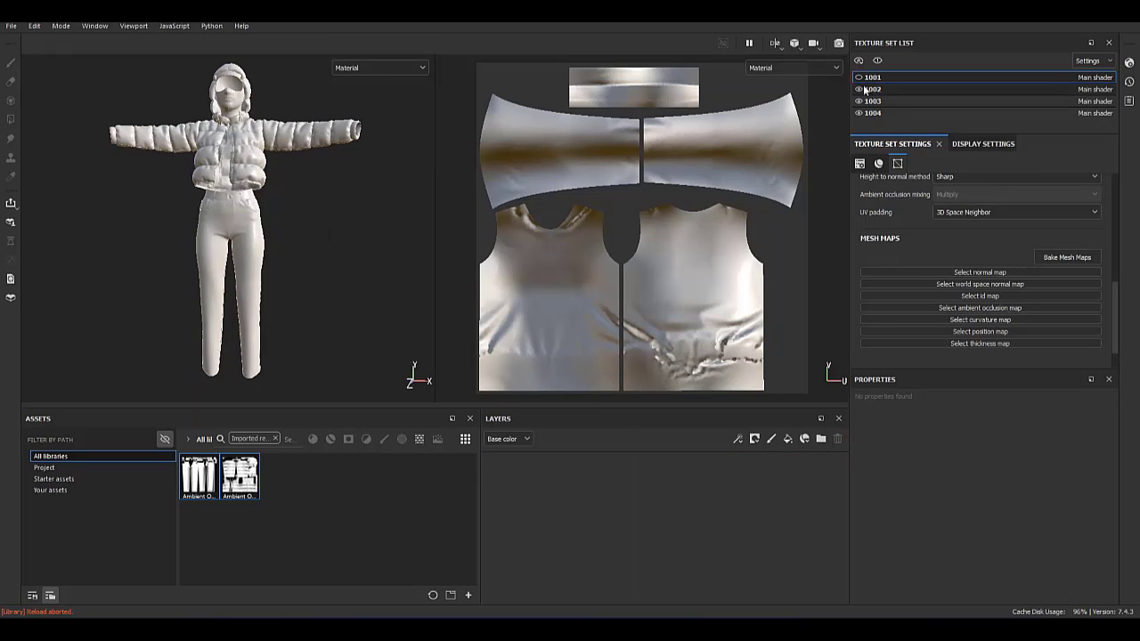
{"action": "left_click", "coordinate": [859, 89]}
{"action": "left_click", "coordinate": [859, 90]}
{"action": "scroll", "coordinate": [1001, 264], "scroll_direction": "down", "scroll_amount": 2}
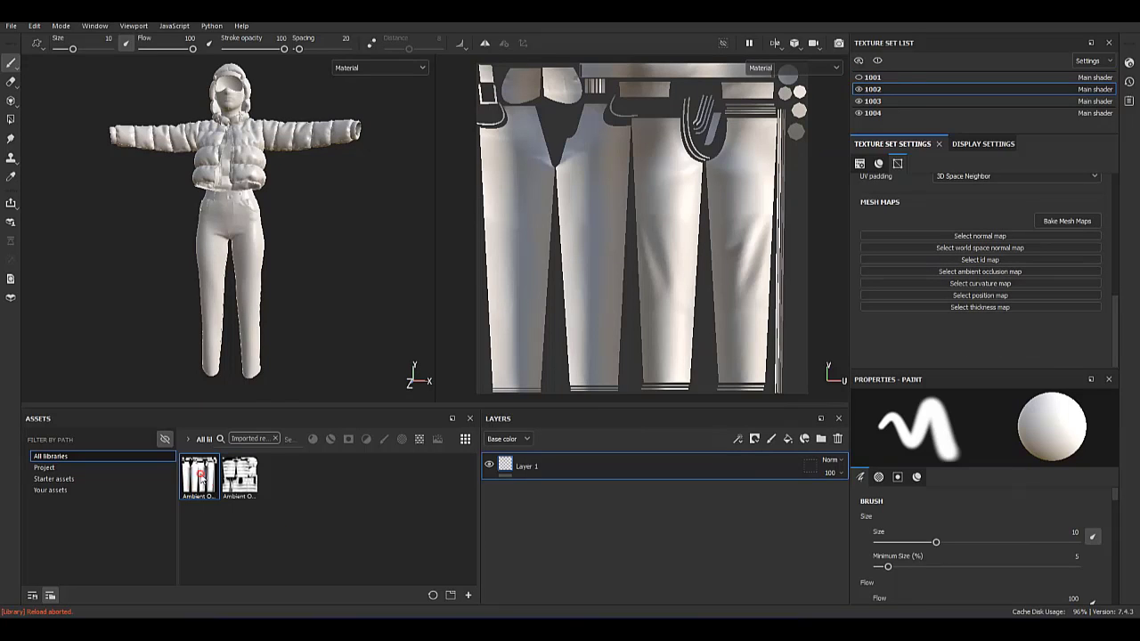
{"action": "left_click_drag", "start_coordinate": [202, 477], "coordinate": [980, 272]}
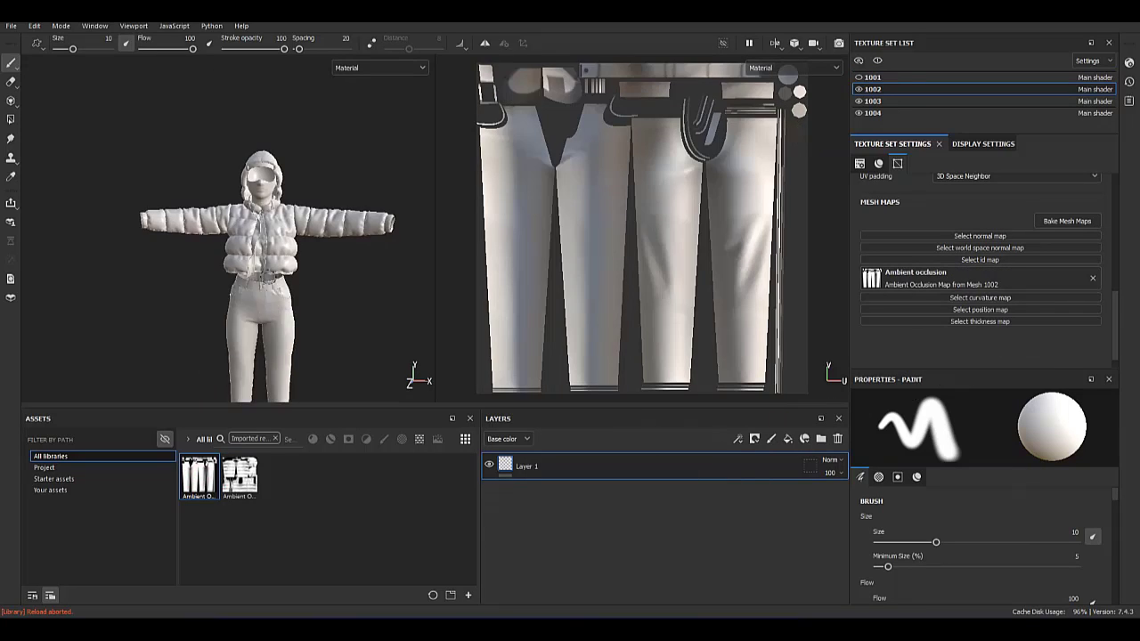
{"action": "key", "text": "f"}
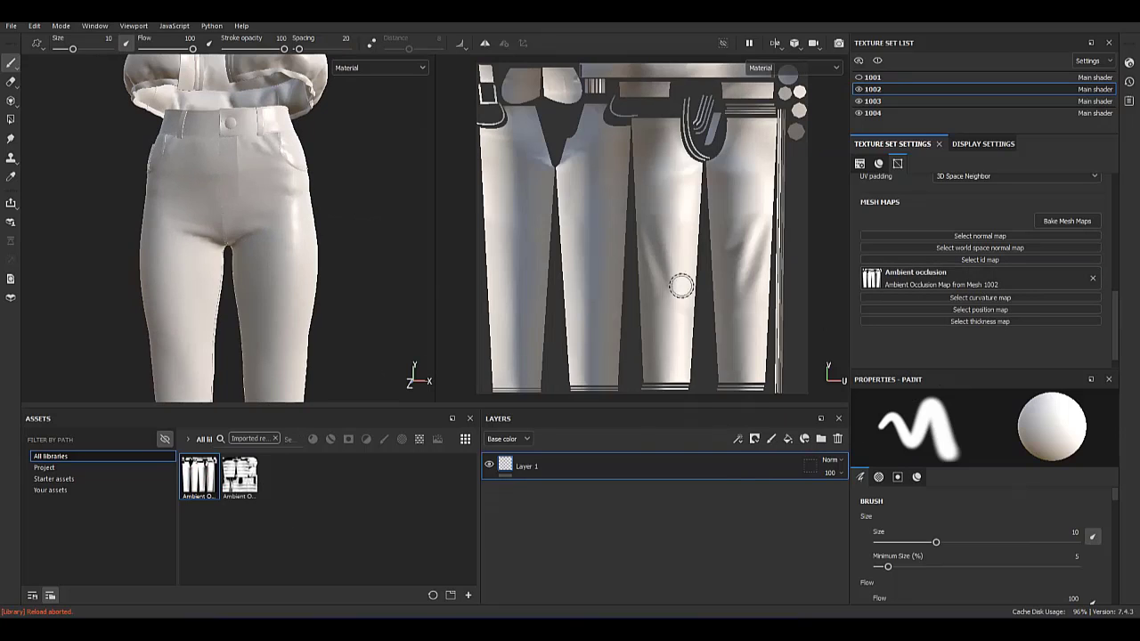
{"action": "mouse_move", "coordinate": [435, 241]}
{"action": "left_mouse_down"}
{"action": "mouse_move", "coordinate": [359, 218]}
{"action": "mouse_move", "coordinate": [489, 219]}
{"action": "left_mouse_up"}
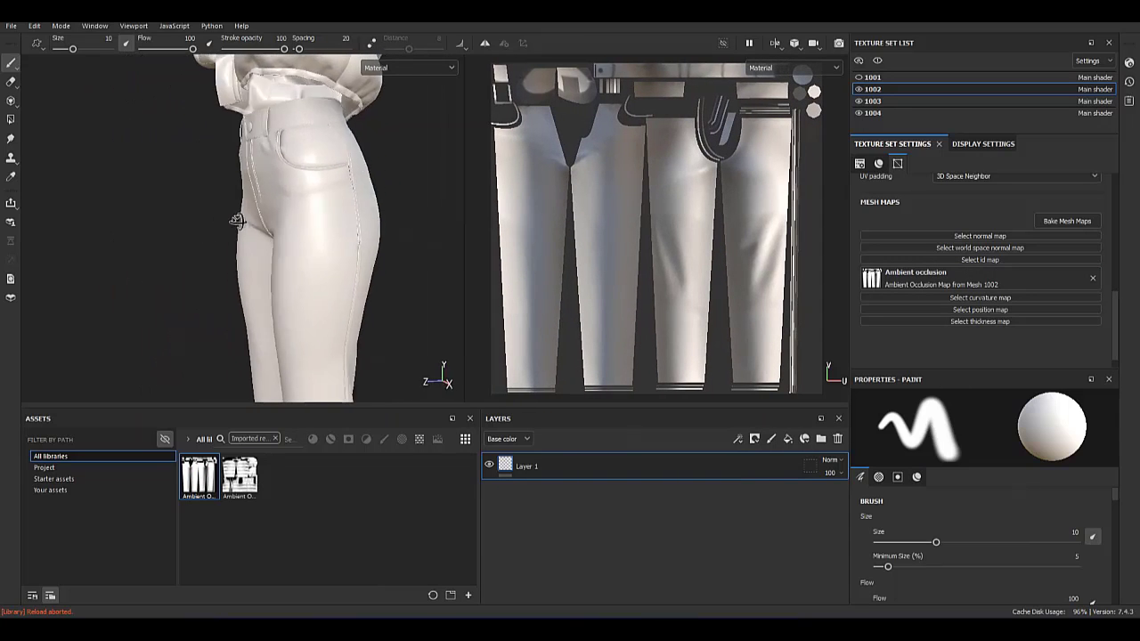
Assign the Mesh 1004 AO map to jacket texture set 1004, then select sweater set 1001.
{"action": "left_click", "coordinate": [892, 113]}
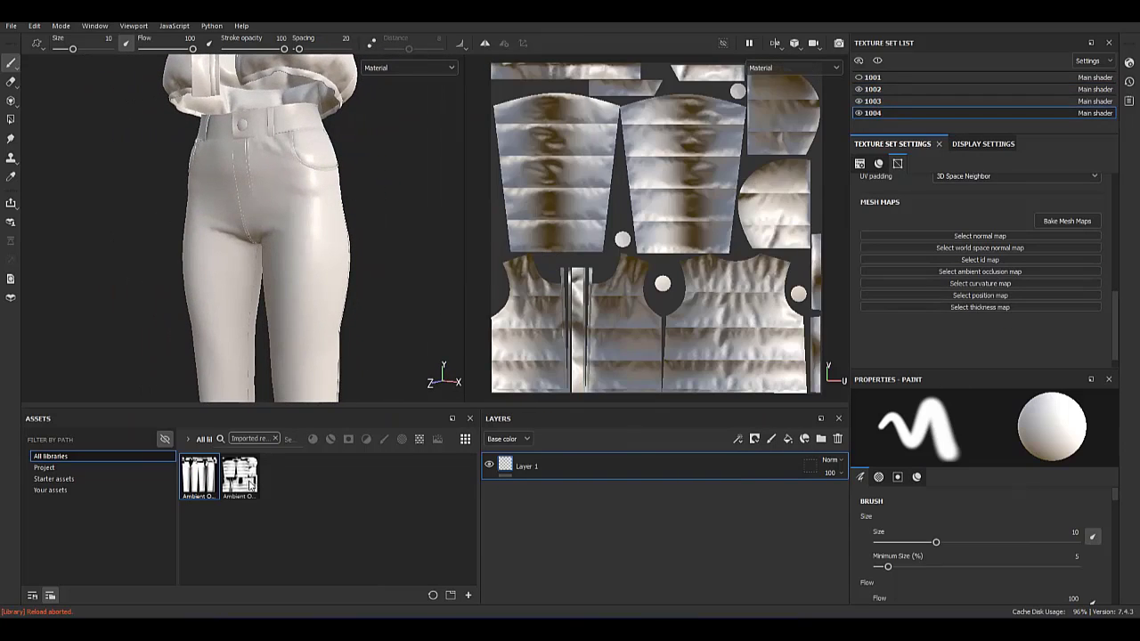
{"action": "left_click_drag", "start_coordinate": [252, 487], "coordinate": [985, 272]}
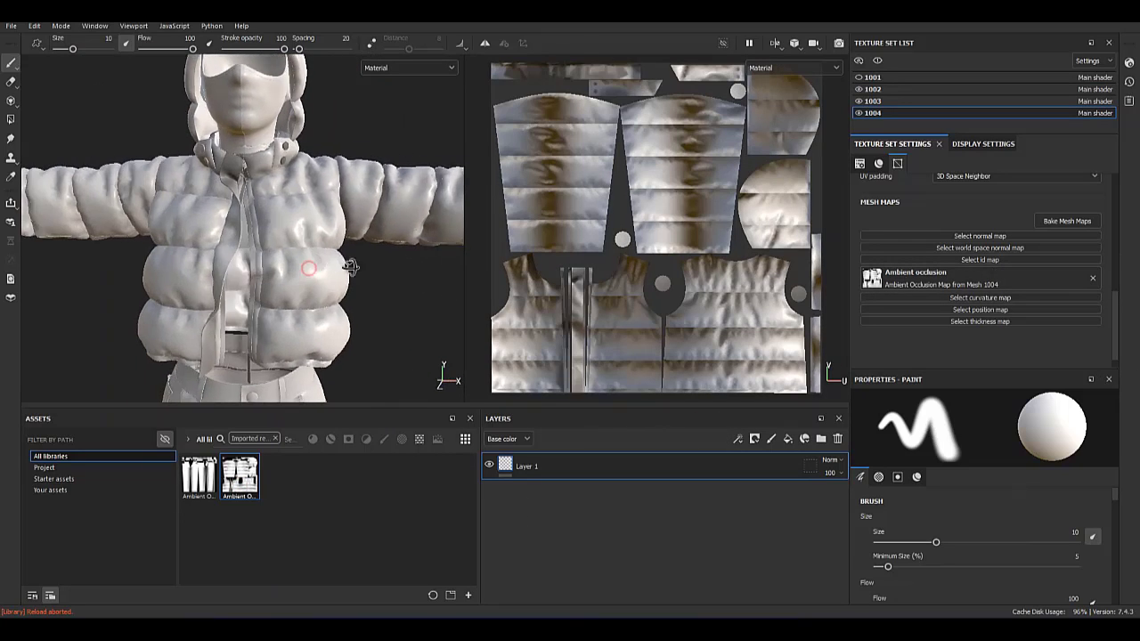
{"action": "left_click", "coordinate": [909, 78]}
{"action": "mouse_move", "coordinate": [446, 214]}
{"action": "left_mouse_down", "text": "alt"}
{"action": "mouse_move", "coordinate": [338, 276]}
{"action": "mouse_move", "coordinate": [355, 223]}
{"action": "left_mouse_up", "text": "alt"}
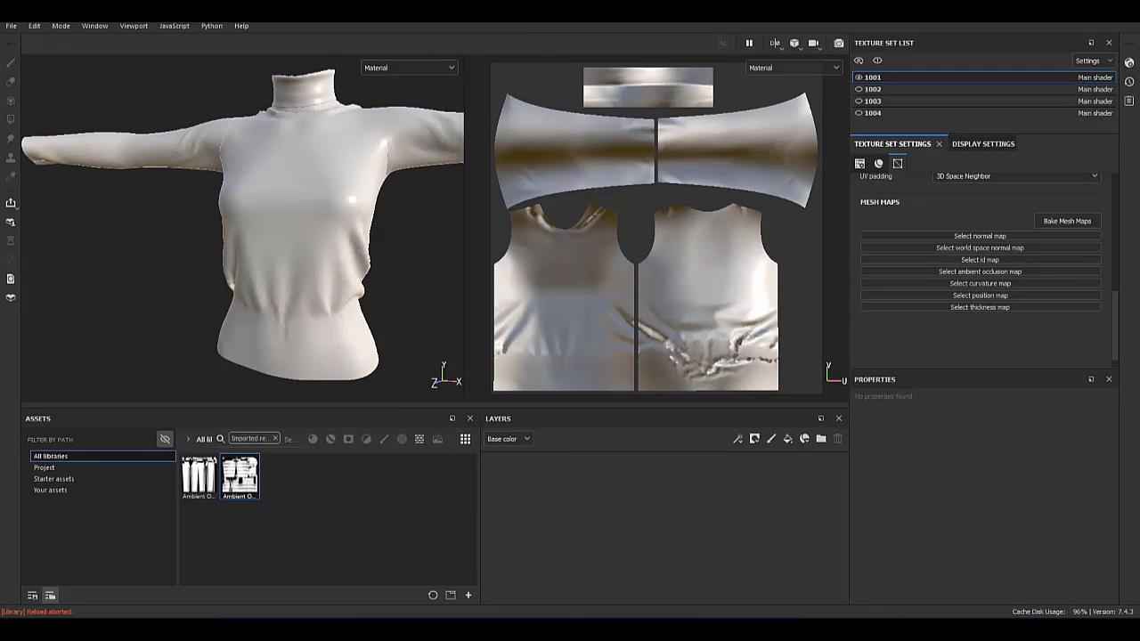
Import the three fabric-003 boucle-stripes maps into the current project.
{"action": "left_click_drag", "start_coordinate": [134, 579], "coordinate": [267, 499]}
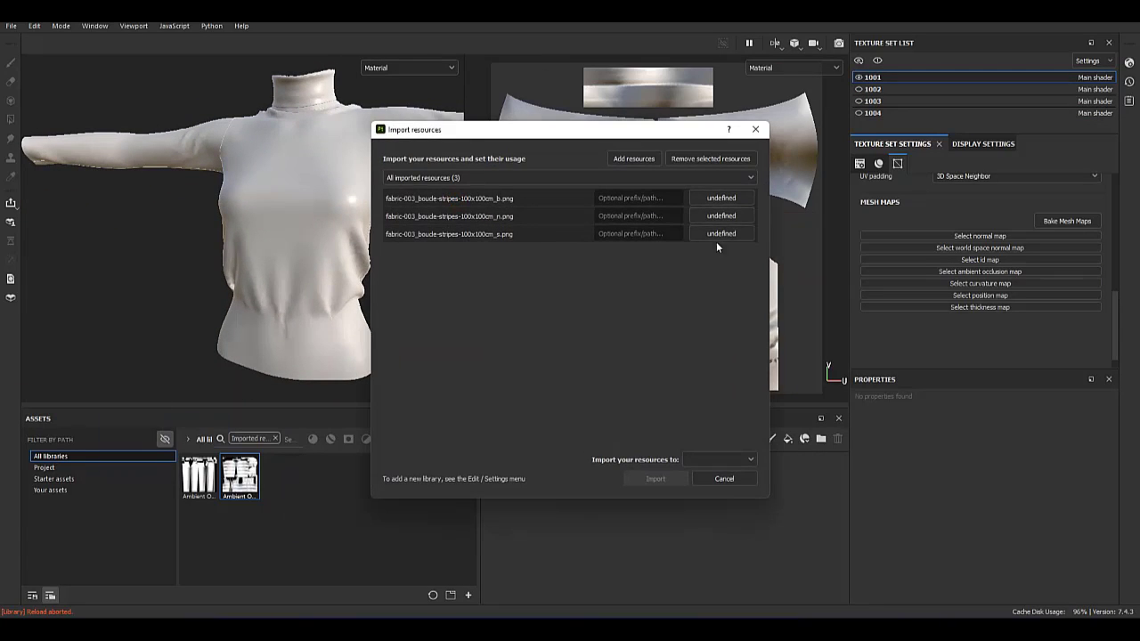
{"action": "left_click", "coordinate": [760, 272]}
{"action": "left_click", "coordinate": [720, 459]}
{"action": "left_click", "coordinate": [718, 476]}
{"action": "left_click", "coordinate": [659, 479]}
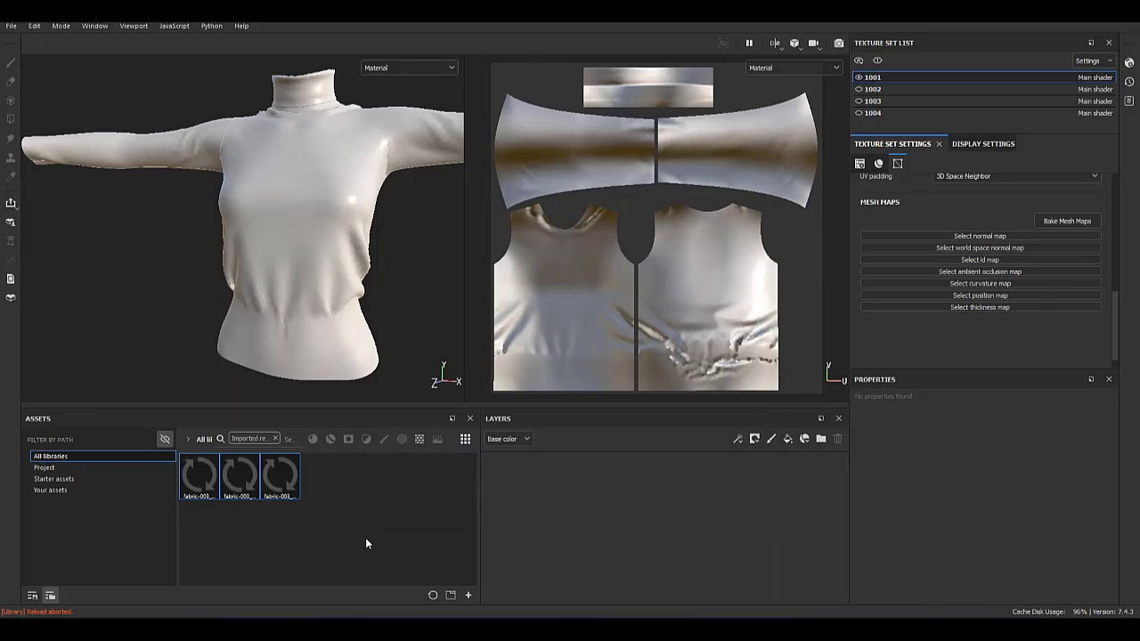
Add a fill layer with a near-black base colour and roughness around 0.78.
{"action": "left_click", "coordinate": [787, 442]}
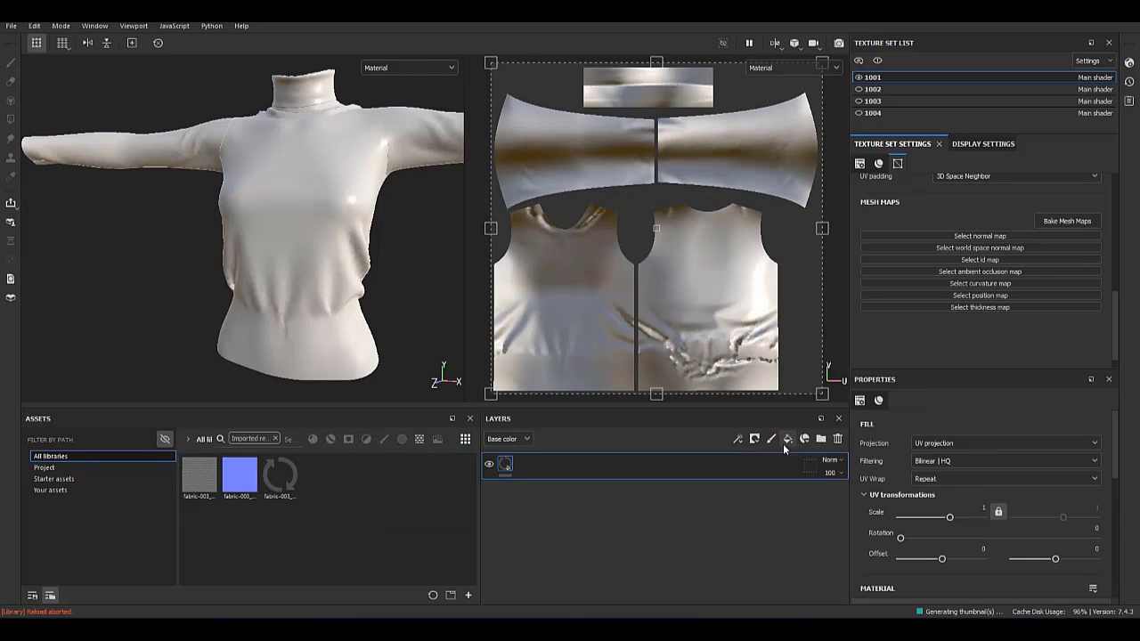
{"action": "scroll", "coordinate": [989, 517], "scroll_direction": "down", "scroll_amount": 2}
{"action": "left_click", "coordinate": [1046, 515]}
{"action": "left_click", "coordinate": [901, 496]}
{"action": "left_click", "coordinate": [865, 526]}
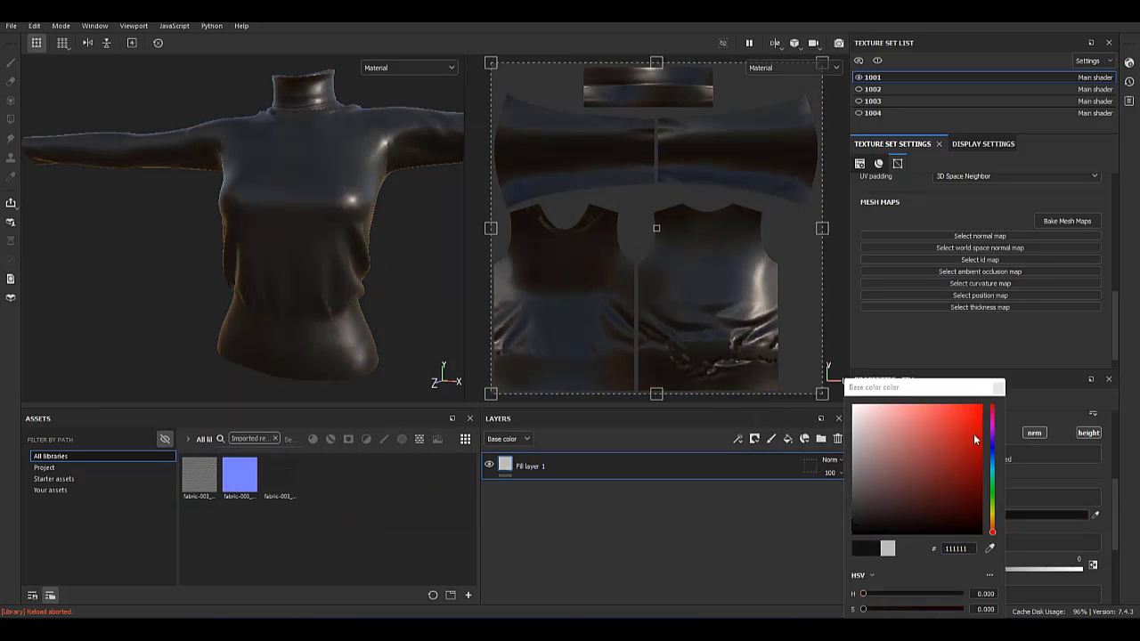
{"action": "left_click", "coordinate": [1011, 511]}
{"action": "left_click_drag", "start_coordinate": [969, 551], "coordinate": [1046, 550]}
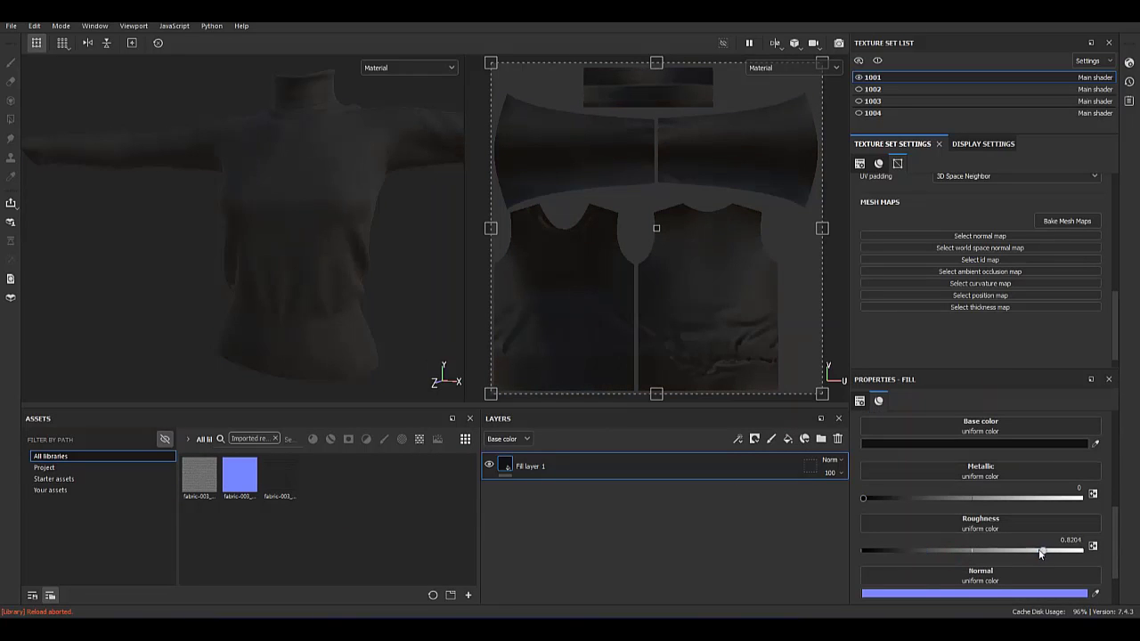
Set the viewport environment to full opacity with a fully blurred background.
{"action": "left_click", "coordinate": [959, 147]}
{"action": "left_click_drag", "start_coordinate": [873, 239], "coordinate": [1096, 239]}
{"action": "left_click_drag", "start_coordinate": [952, 311], "coordinate": [1096, 311]}
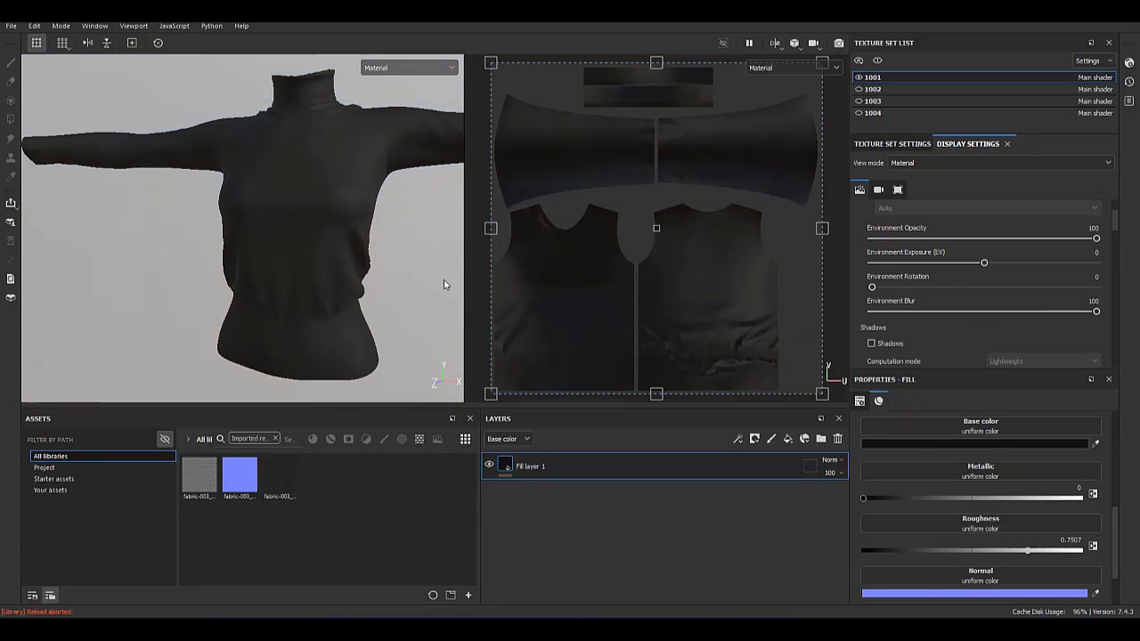
{"action": "scroll", "coordinate": [297, 255], "scroll_direction": "up", "scroll_amount": 3}
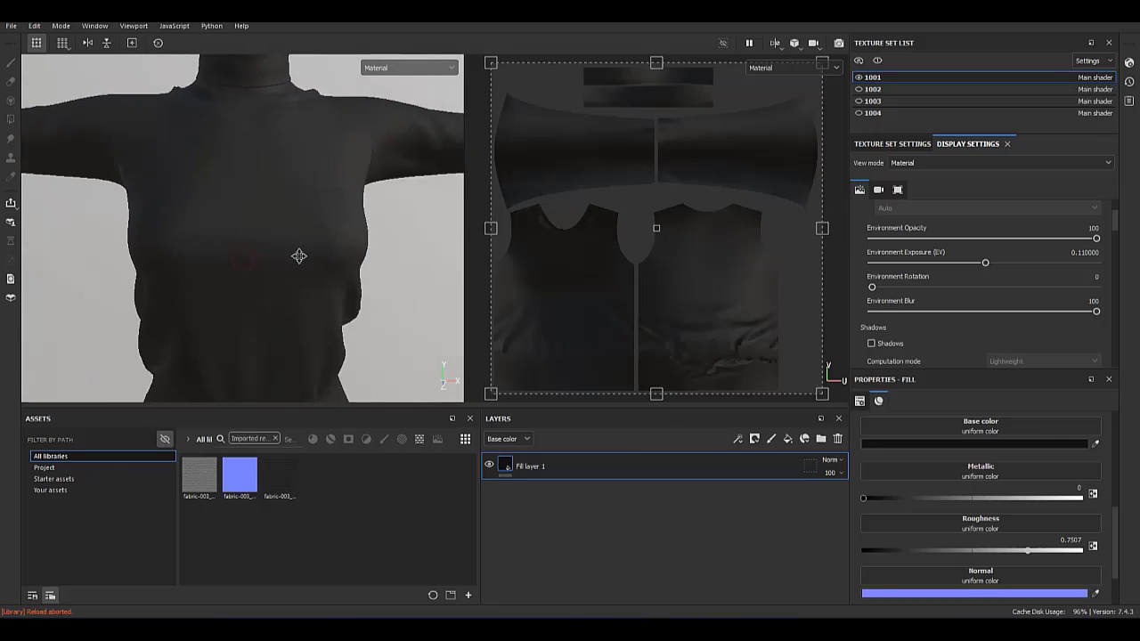
{"action": "scroll", "coordinate": [294, 270], "scroll_direction": "up", "scroll_amount": 3}
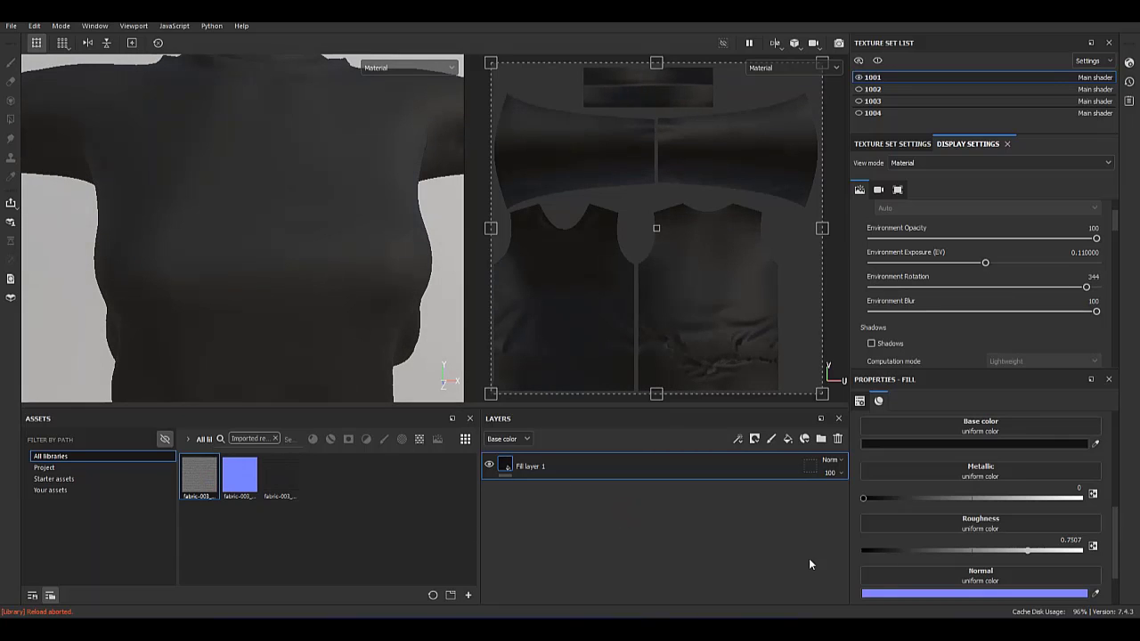
{"action": "scroll", "coordinate": [1031, 518], "scroll_direction": "down", "scroll_amount": 1}
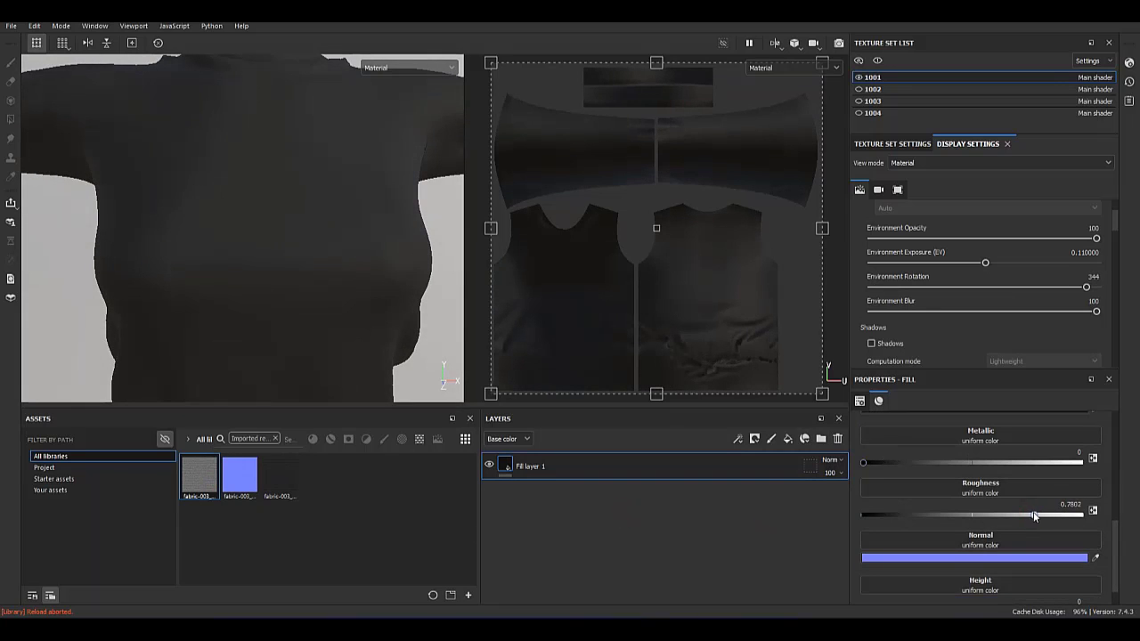
{"action": "scroll", "coordinate": [1025, 519], "scroll_direction": "up", "scroll_amount": 1}
{"action": "scroll", "coordinate": [1018, 522], "scroll_direction": "up", "scroll_amount": 2}
{"action": "scroll", "coordinate": [980, 520], "scroll_direction": "up", "scroll_amount": 2}
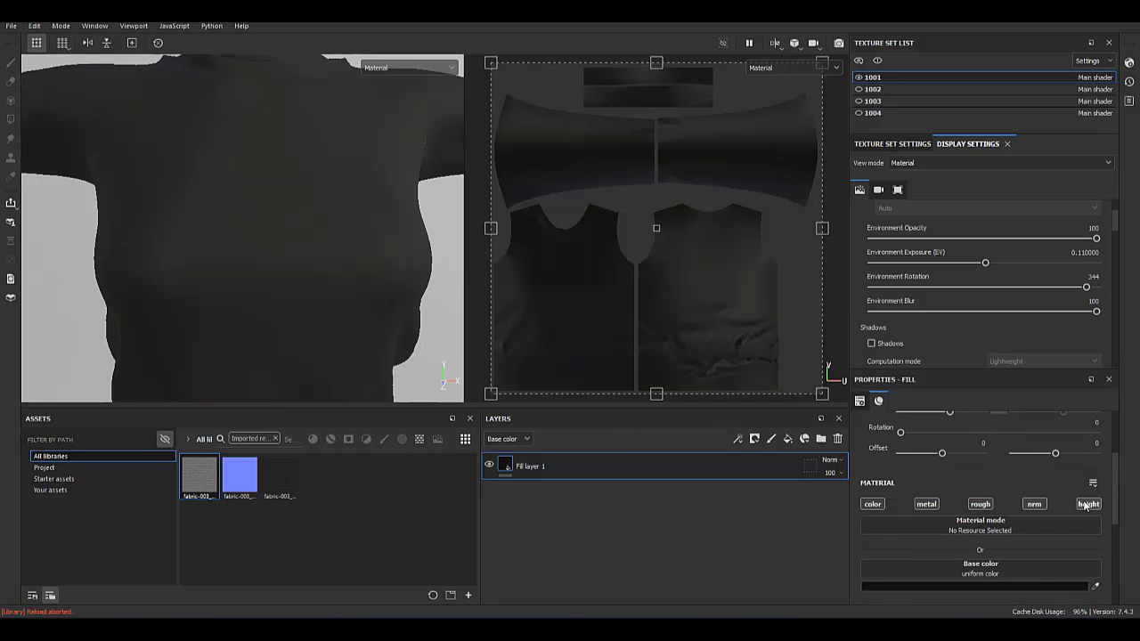
Add a second fill layer with a black mask containing a Fill effect.
{"action": "left_click", "coordinate": [788, 438]}
{"action": "right_click", "coordinate": [505, 464]}
{"action": "left_click", "coordinate": [557, 91]}
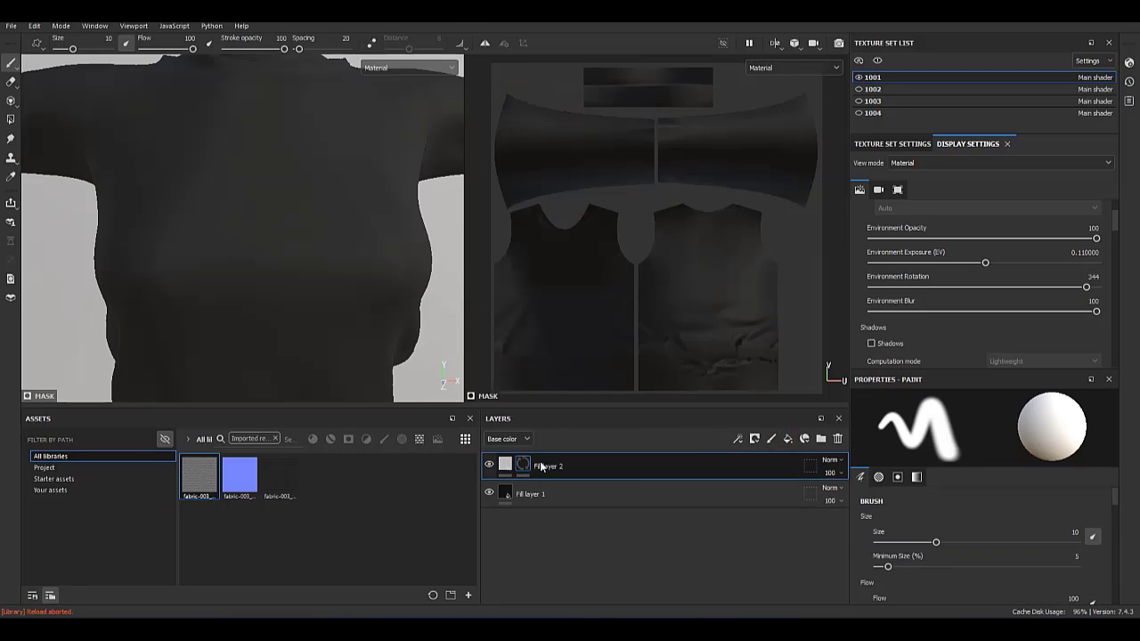
{"action": "right_click", "coordinate": [523, 464]}
{"action": "left_click", "coordinate": [556, 416]}
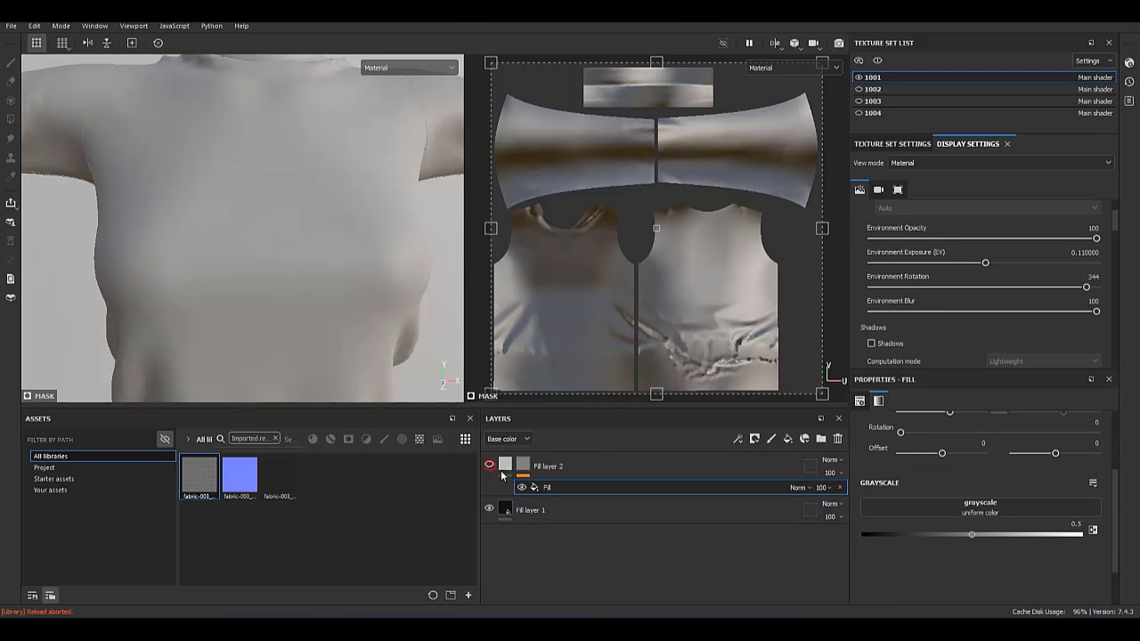
Apply the boucle-stripes fabric normal map to Fill layer 1.
{"action": "left_click", "coordinate": [579, 510]}
{"action": "scroll", "coordinate": [957, 531], "scroll_direction": "down", "scroll_amount": 3}
{"action": "scroll", "coordinate": [957, 531], "scroll_direction": "down", "scroll_amount": 2}
{"action": "left_click_drag", "start_coordinate": [239, 477], "coordinate": [973, 581]}
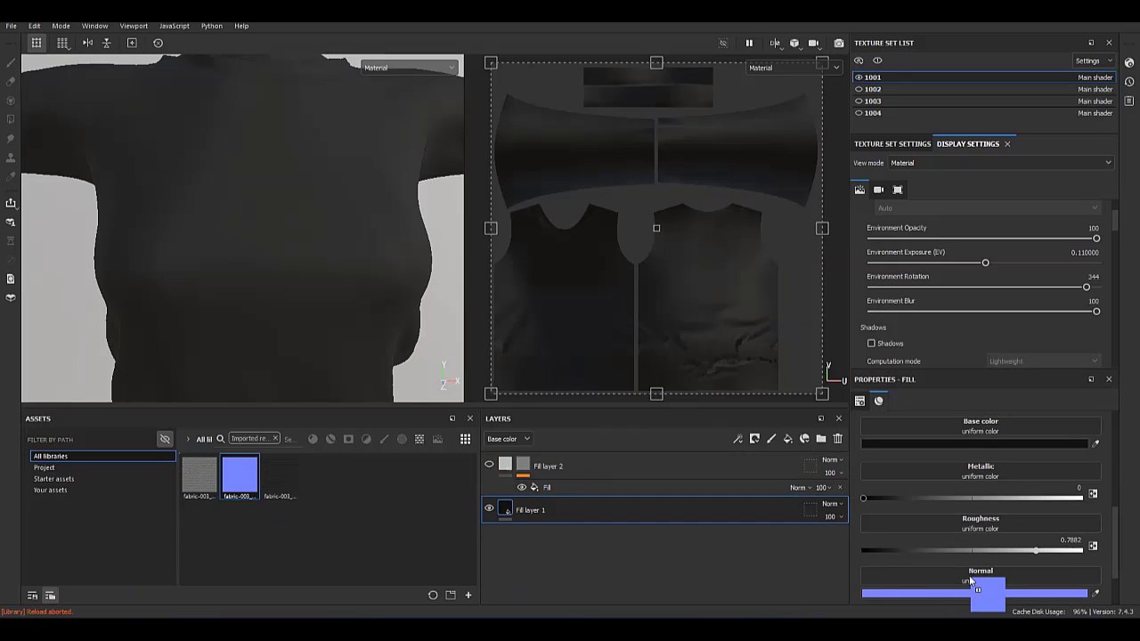
{"action": "scroll", "coordinate": [294, 330], "scroll_direction": "up", "scroll_amount": 3}
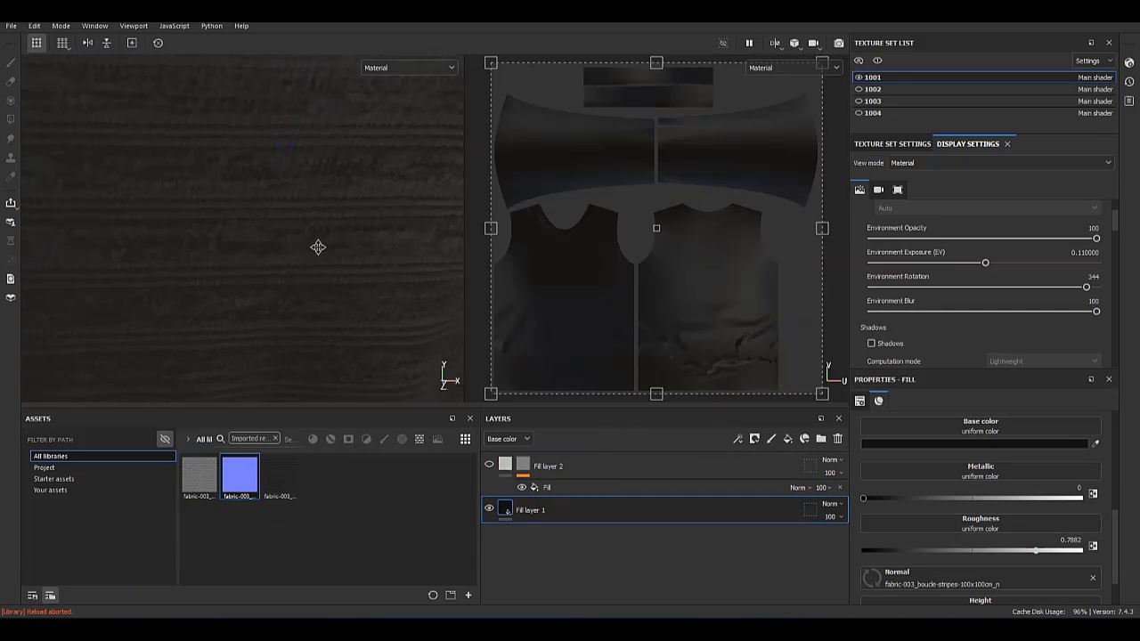
{"action": "scroll", "coordinate": [126, 291], "scroll_direction": "down", "scroll_amount": 3}
{"action": "scroll", "coordinate": [1039, 467], "scroll_direction": "up", "scroll_amount": 3}
{"action": "scroll", "coordinate": [1085, 522], "scroll_direction": "up", "scroll_amount": 3}
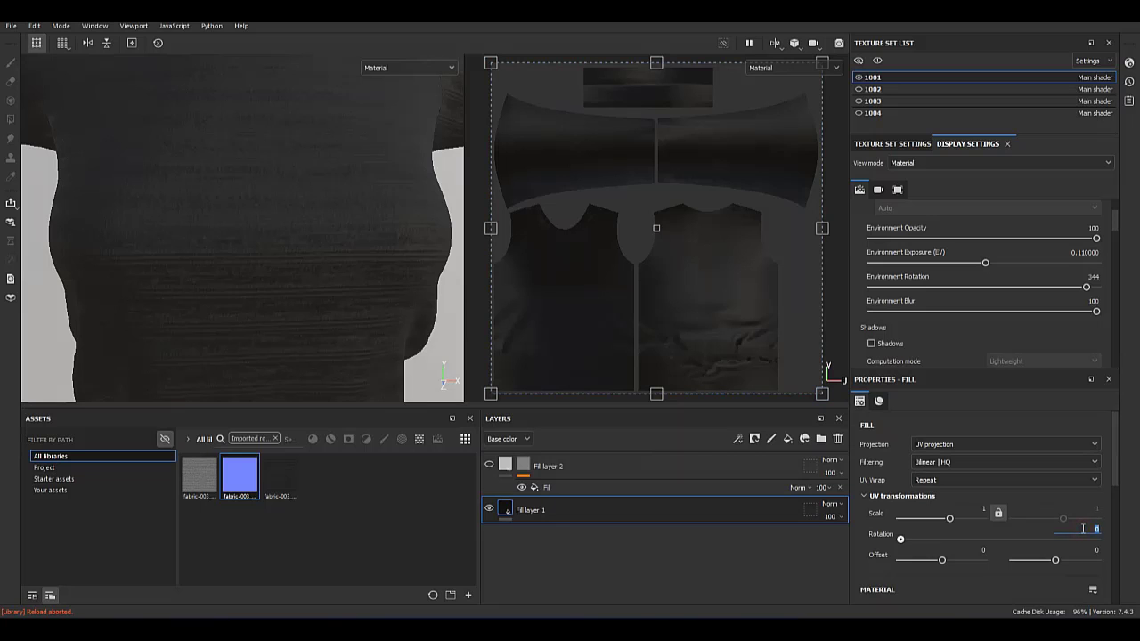
{"action": "mouse_move", "coordinate": [296, 187]}
{"action": "left_mouse_down", "text": "alt"}
{"action": "mouse_move", "coordinate": [364, 351]}
{"action": "mouse_move", "coordinate": [282, 293]}
{"action": "mouse_move", "coordinate": [310, 306]}
{"action": "mouse_move", "coordinate": [311, 327]}
{"action": "mouse_move", "coordinate": [432, 365]}
{"action": "left_mouse_up", "text": "alt"}
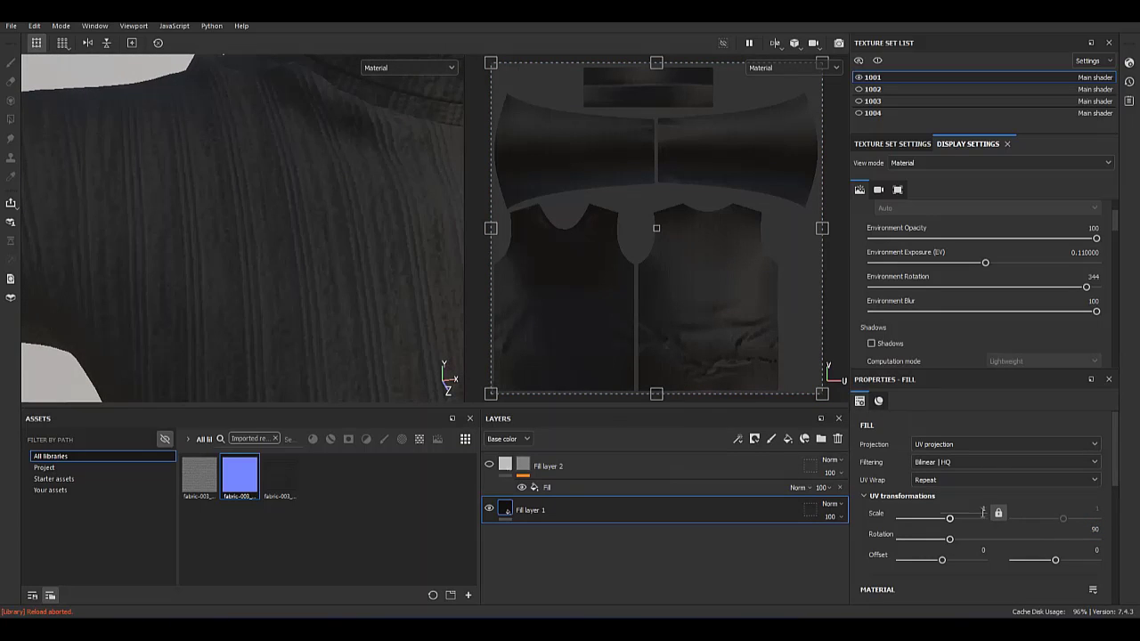
{"action": "scroll", "coordinate": [136, 133], "scroll_direction": "up", "scroll_amount": 2}
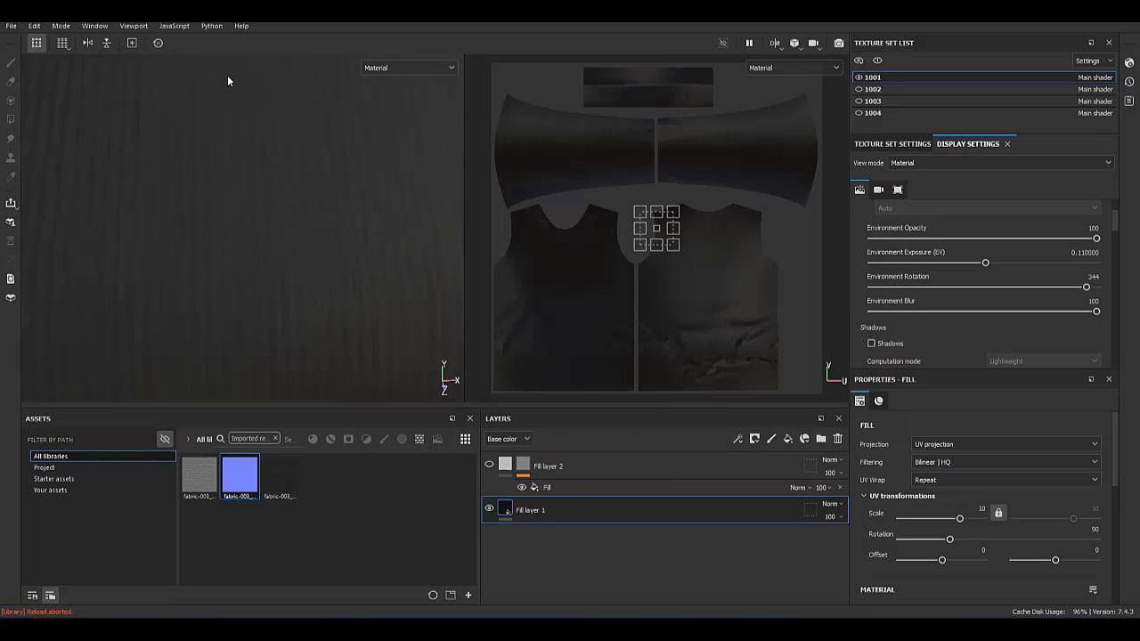
{"action": "left_click", "coordinate": [570, 487]}
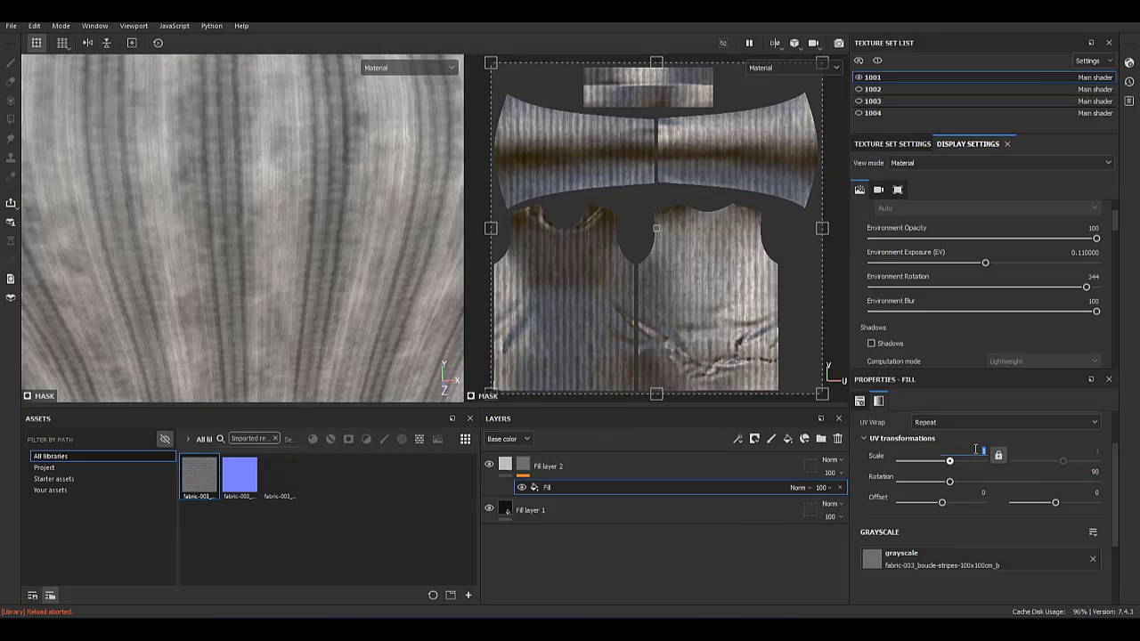
Commit the mask fill scale of 10 and give Fill layer 2 a height of about 0.10.
{"action": "key", "text": "Return"}
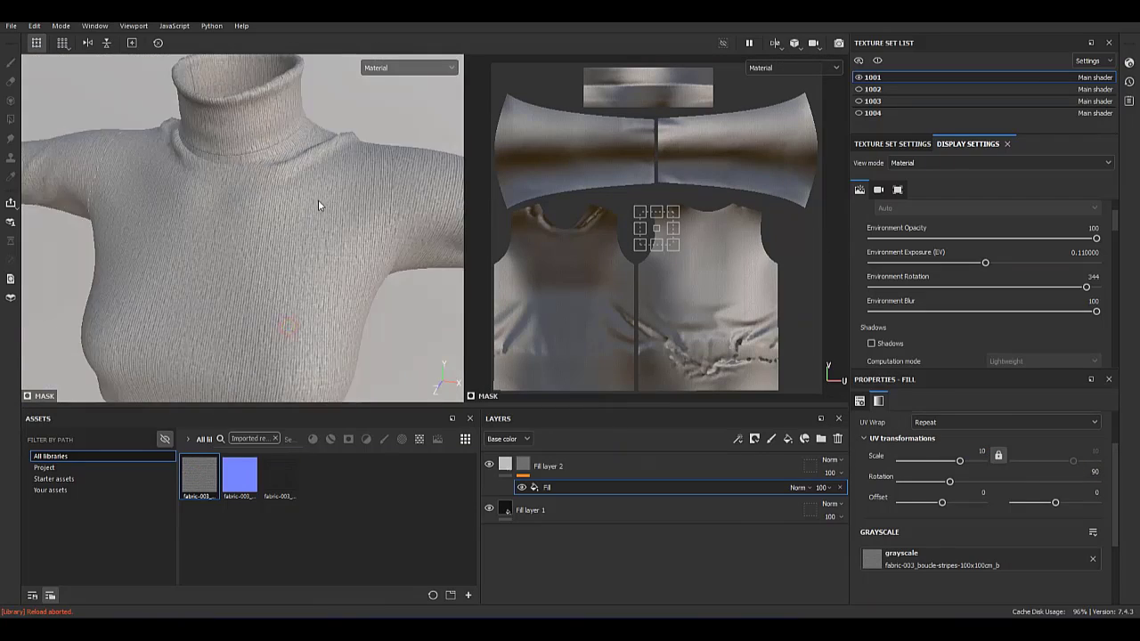
{"action": "mouse_move", "coordinate": [318, 199]}
{"action": "right_mouse_down", "text": "alt"}
{"action": "mouse_move", "coordinate": [58, 90]}
{"action": "mouse_move", "coordinate": [278, 157]}
{"action": "right_mouse_up", "text": "alt"}
{"action": "left_click", "coordinate": [505, 466]}
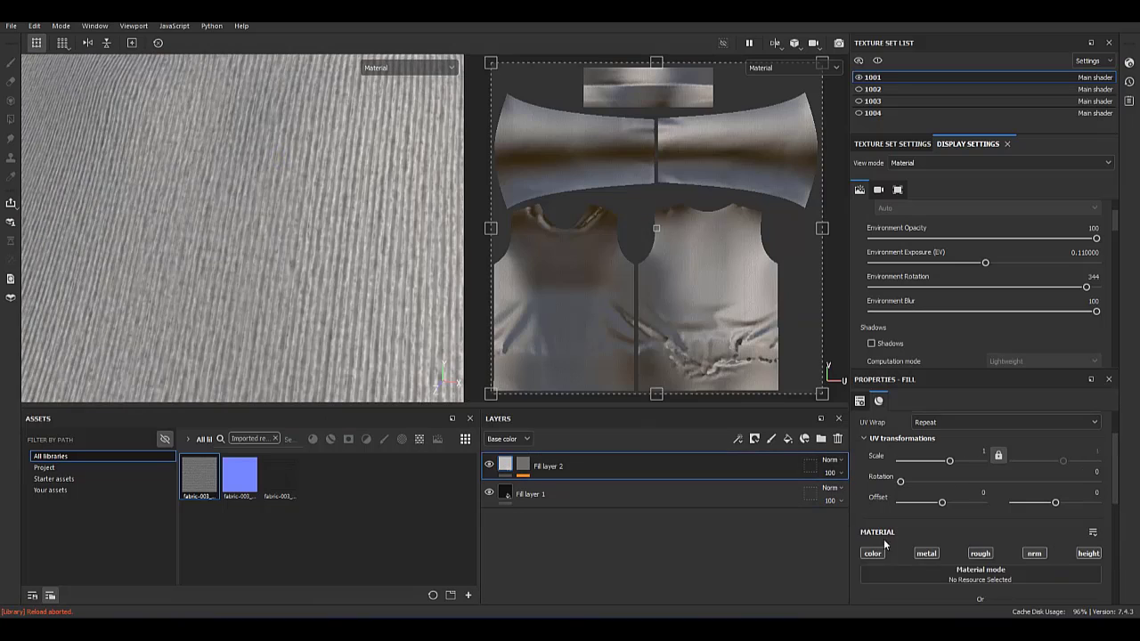
{"action": "left_click", "coordinate": [1088, 554]}
{"action": "scroll", "coordinate": [1038, 559], "scroll_direction": "down", "scroll_amount": 2}
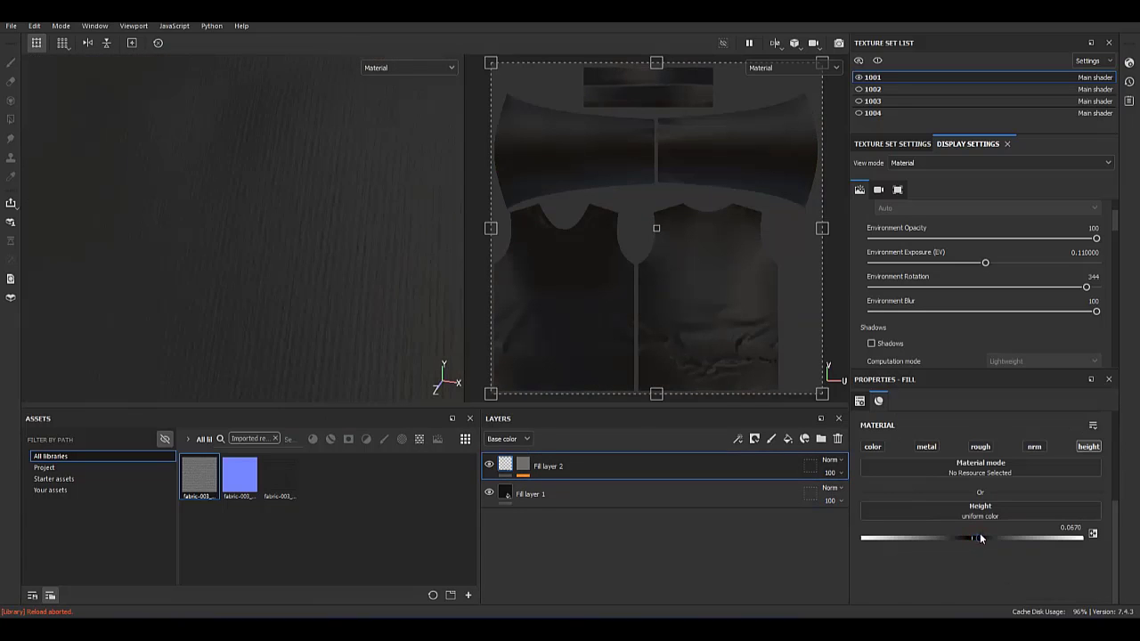
{"action": "left_click_drag", "start_coordinate": [980, 537], "coordinate": [985, 537]}
{"action": "mouse_move", "coordinate": [267, 241]}
{"action": "left_mouse_down", "text": "alt"}
{"action": "mouse_move", "coordinate": [170, 215]}
{"action": "mouse_move", "coordinate": [306, 122]}
{"action": "left_mouse_up", "text": "alt"}
{"action": "scroll", "coordinate": [326, 287], "scroll_direction": "up", "scroll_amount": 5}
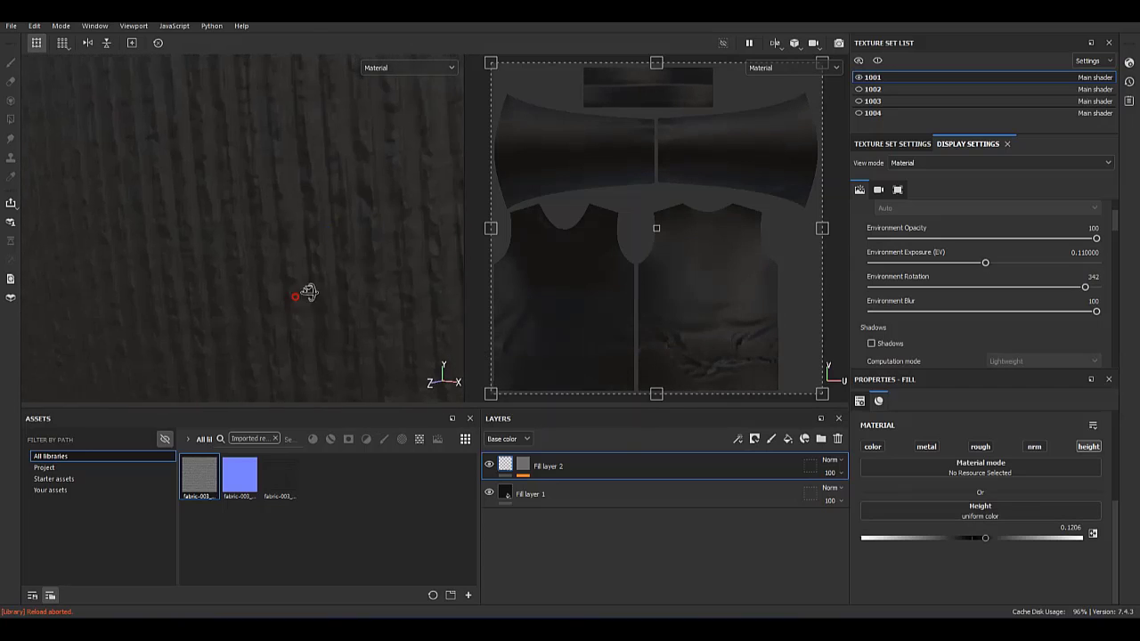
{"action": "mouse_move", "coordinate": [986, 538]}
{"action": "left_mouse_down"}
{"action": "mouse_move", "coordinate": [1012, 538]}
{"action": "mouse_move", "coordinate": [982, 538]}
{"action": "left_mouse_up"}
{"action": "mouse_move", "coordinate": [338, 267]}
{"action": "left_mouse_down", "text": "alt"}
{"action": "mouse_move", "coordinate": [247, 160]}
{"action": "mouse_move", "coordinate": [314, 199]}
{"action": "left_mouse_up", "text": "alt"}
{"action": "scroll", "coordinate": [303, 268], "scroll_direction": "down", "scroll_amount": 5}
{"action": "scroll", "coordinate": [285, 303], "scroll_direction": "up", "scroll_amount": 5}
{"action": "mouse_move", "coordinate": [273, 287]}
{"action": "left_mouse_down", "text": "alt"}
{"action": "mouse_move", "coordinate": [302, 290]}
{"action": "mouse_move", "coordinate": [280, 268]}
{"action": "left_mouse_up", "text": "alt"}
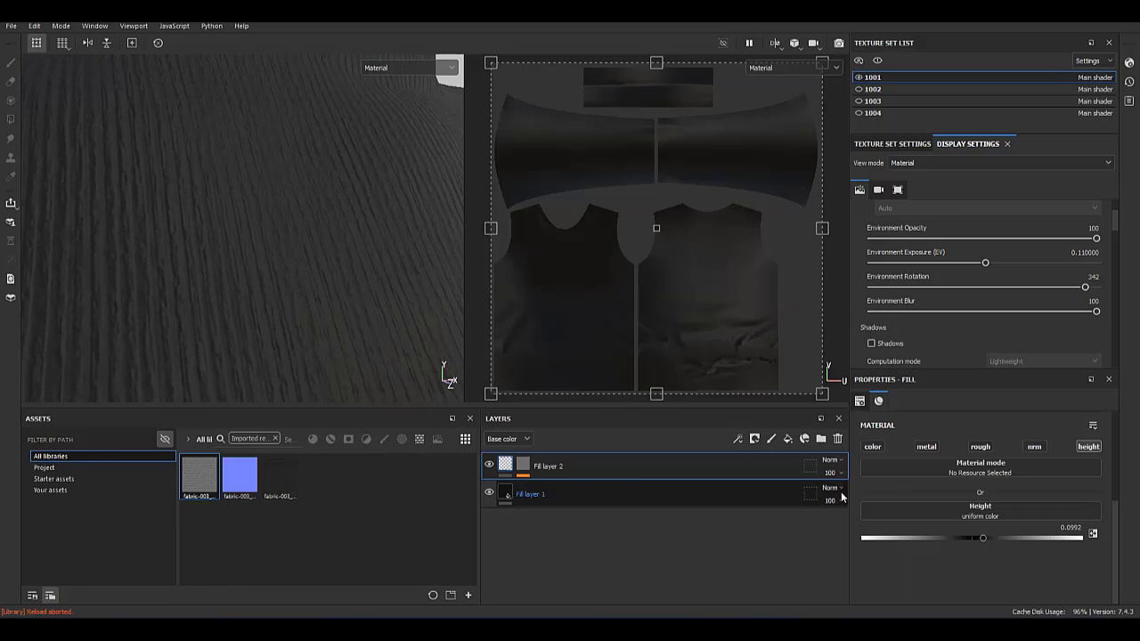
Enable Fill layer 2's colour channel and set its base colour to hex 161616.
{"action": "left_click", "coordinate": [873, 447]}
{"action": "left_click", "coordinate": [891, 528]}
{"action": "left_click_drag", "start_coordinate": [1007, 375], "coordinate": [931, 441]}
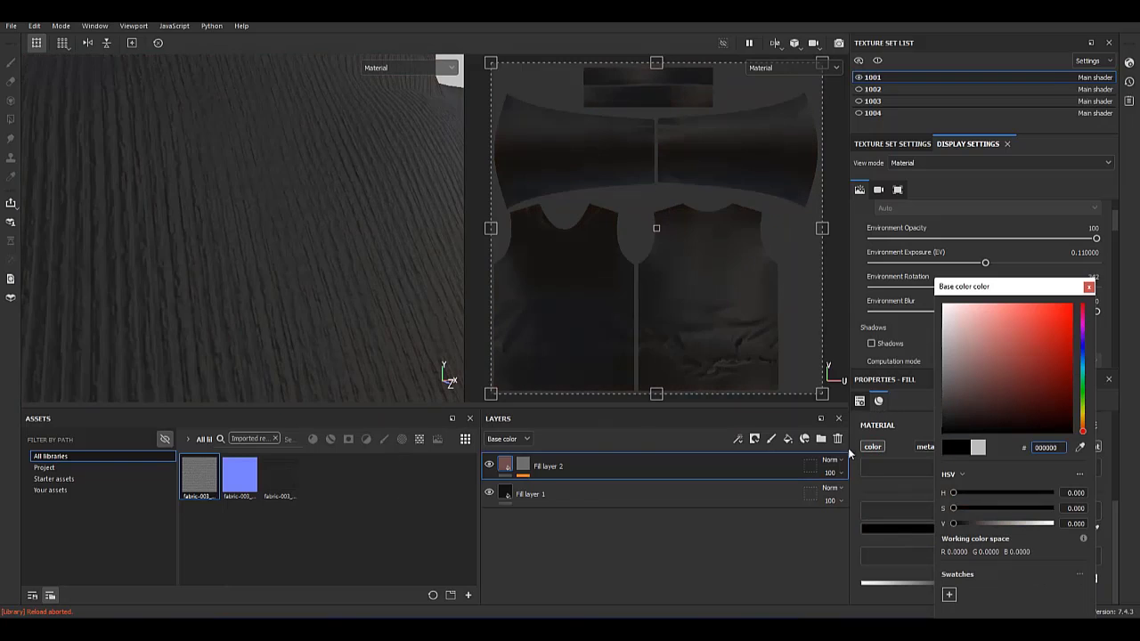
{"action": "type", "text": "161616"}
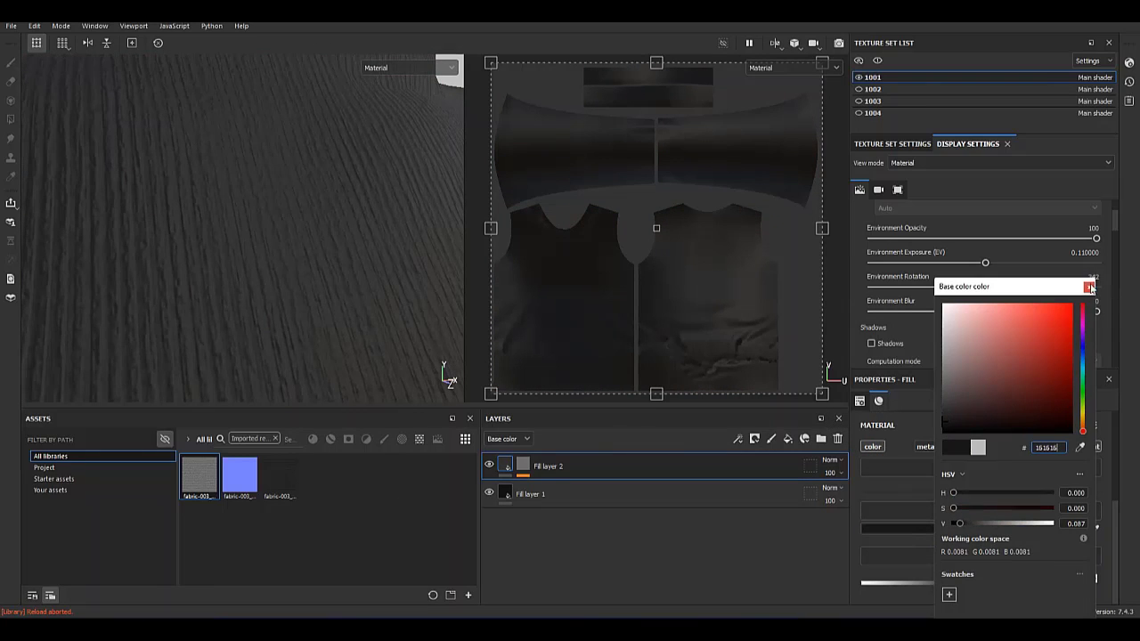
{"action": "left_click", "coordinate": [1091, 288]}
{"action": "mouse_move", "coordinate": [302, 332]}
{"action": "left_mouse_down", "text": "alt"}
{"action": "mouse_move", "coordinate": [241, 203]}
{"action": "mouse_move", "coordinate": [214, 194]}
{"action": "left_mouse_up", "text": "alt"}
Add a masked Fill layer 3, then delete that extra layer again.
{"action": "left_click", "coordinate": [789, 440]}
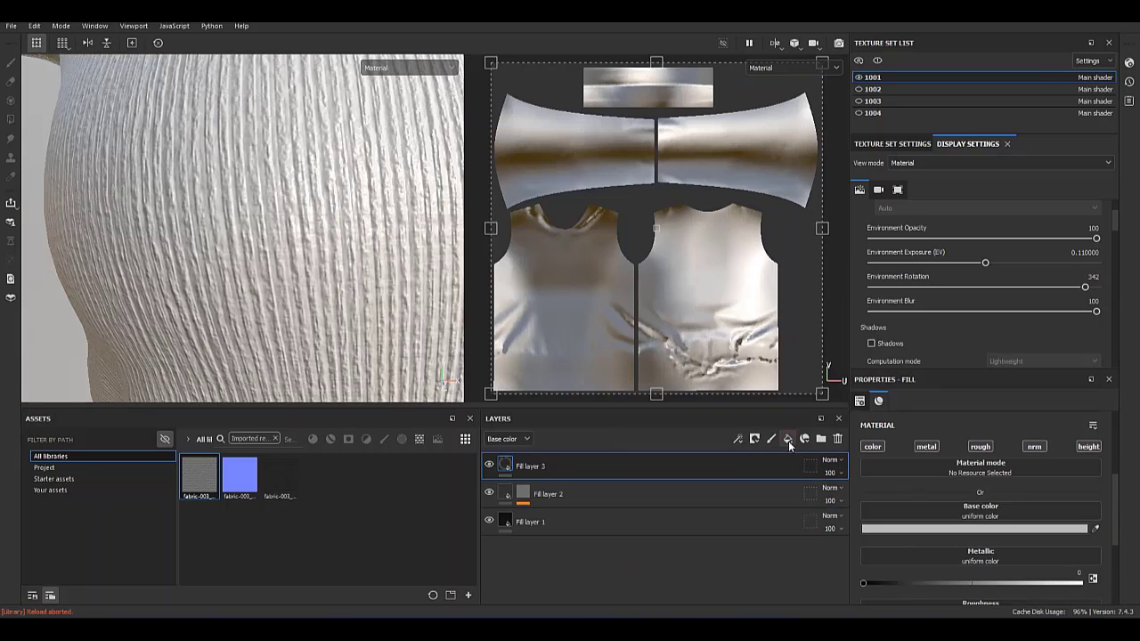
{"action": "right_click", "coordinate": [512, 471]}
{"action": "left_click", "coordinate": [540, 114]}
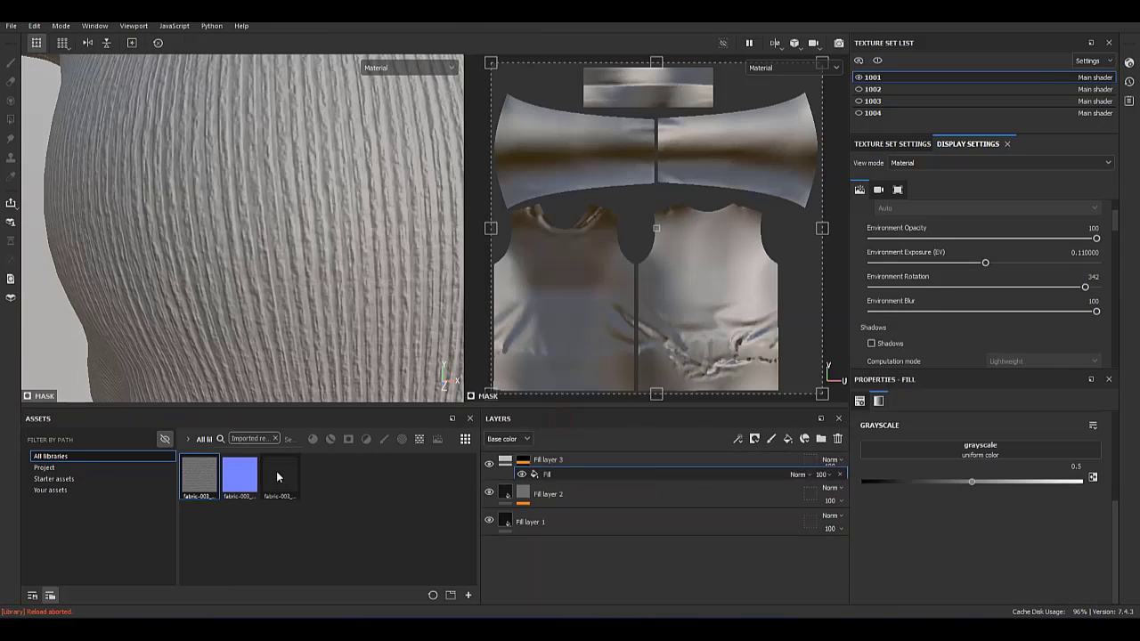
{"action": "left_click", "coordinate": [840, 488]}
{"action": "right_click", "coordinate": [563, 466]}
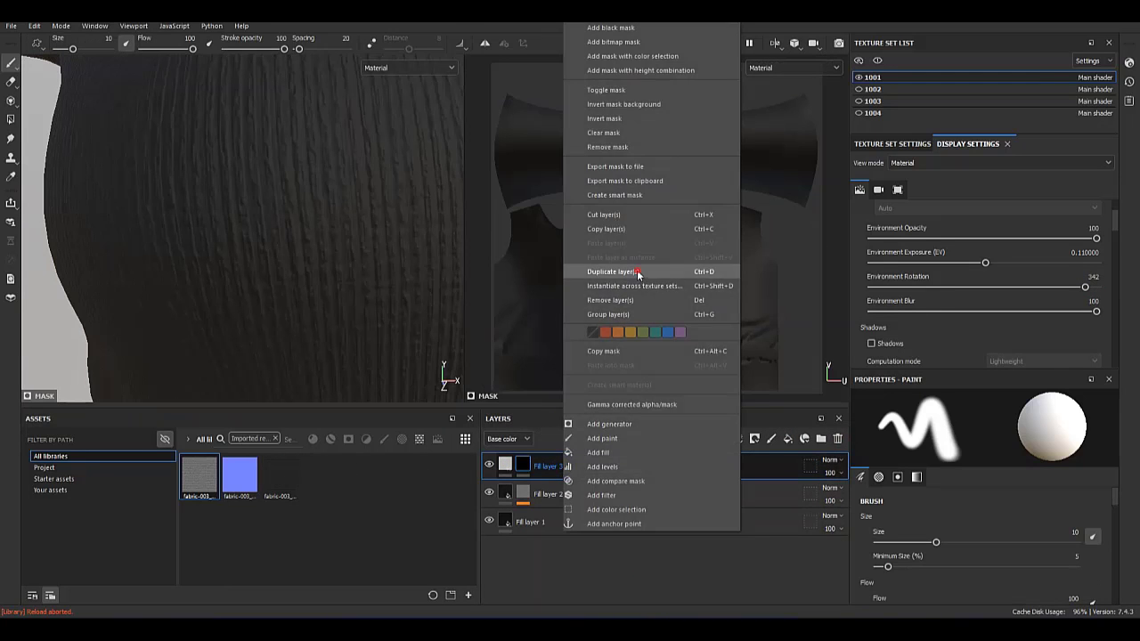
{"action": "left_click", "coordinate": [636, 273]}
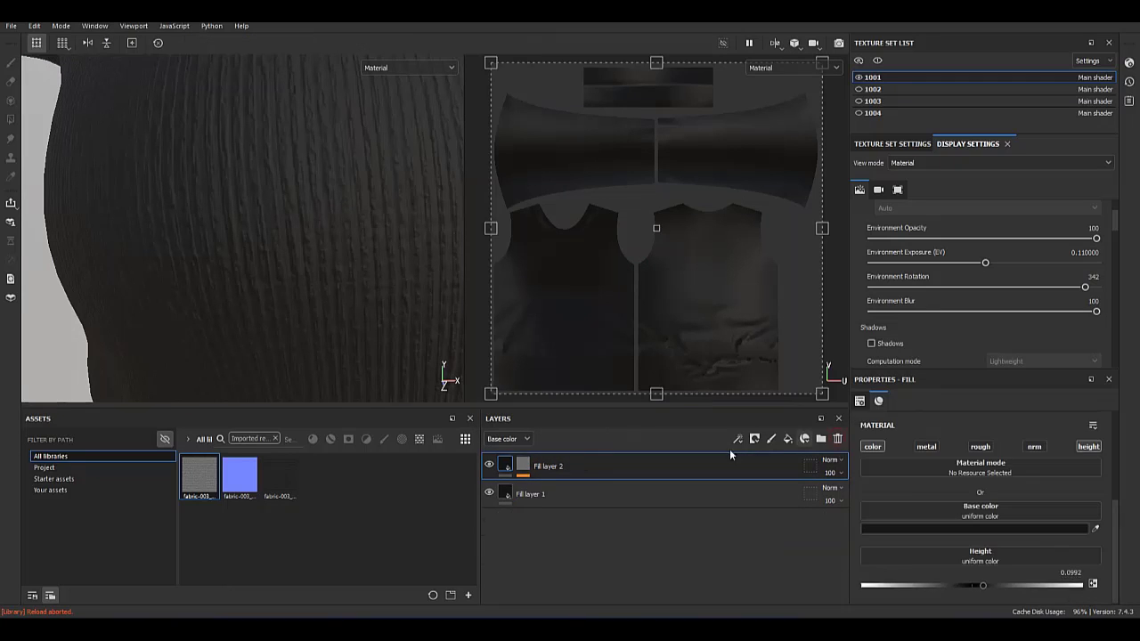
Duplicate Fill layer 2 into 'Fill layer 2 copy 1', undoing an accidental mask.
{"action": "right_click", "coordinate": [532, 467]}
{"action": "left_click", "coordinate": [576, 272]}
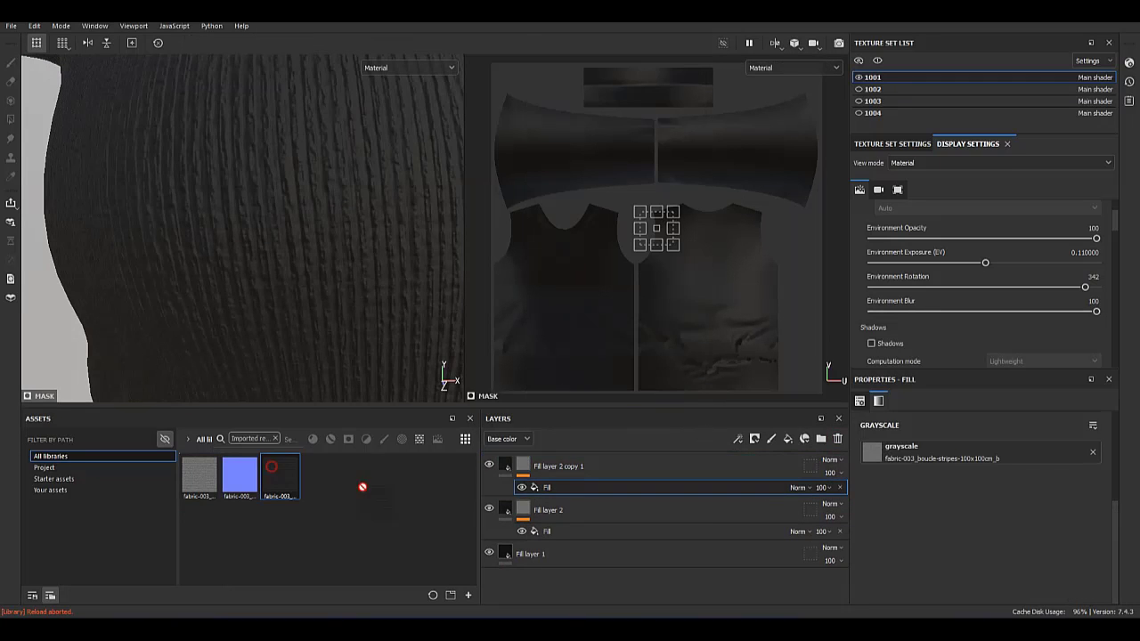
{"action": "left_click", "coordinate": [565, 475]}
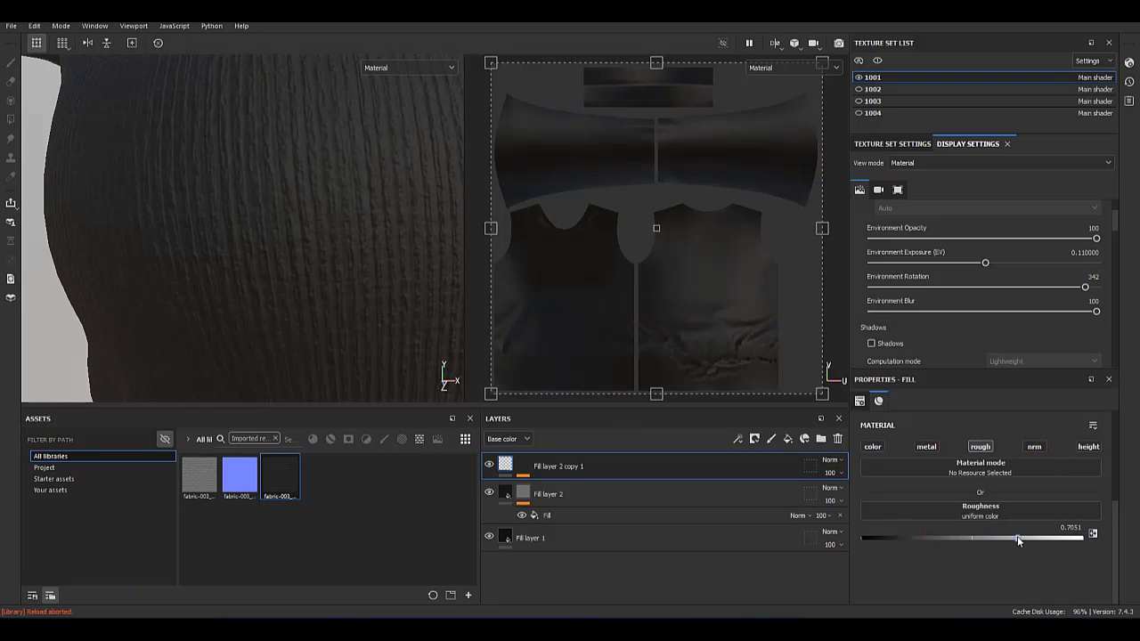
{"action": "left_click", "coordinate": [523, 466], "text": "alt"}
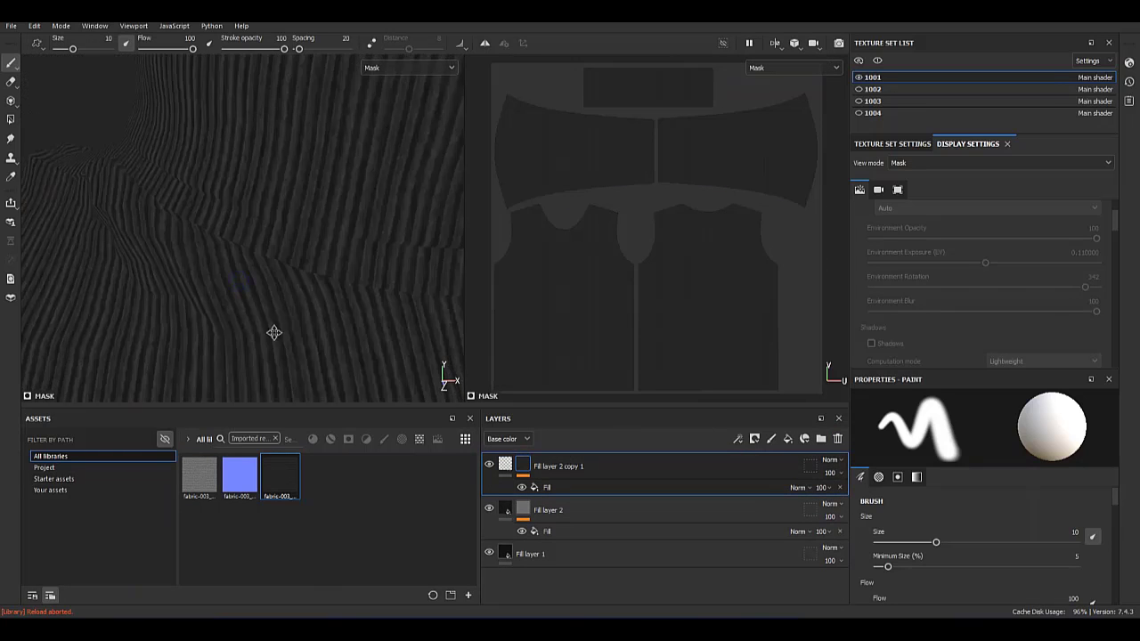
{"action": "key", "text": "ctrl+z"}
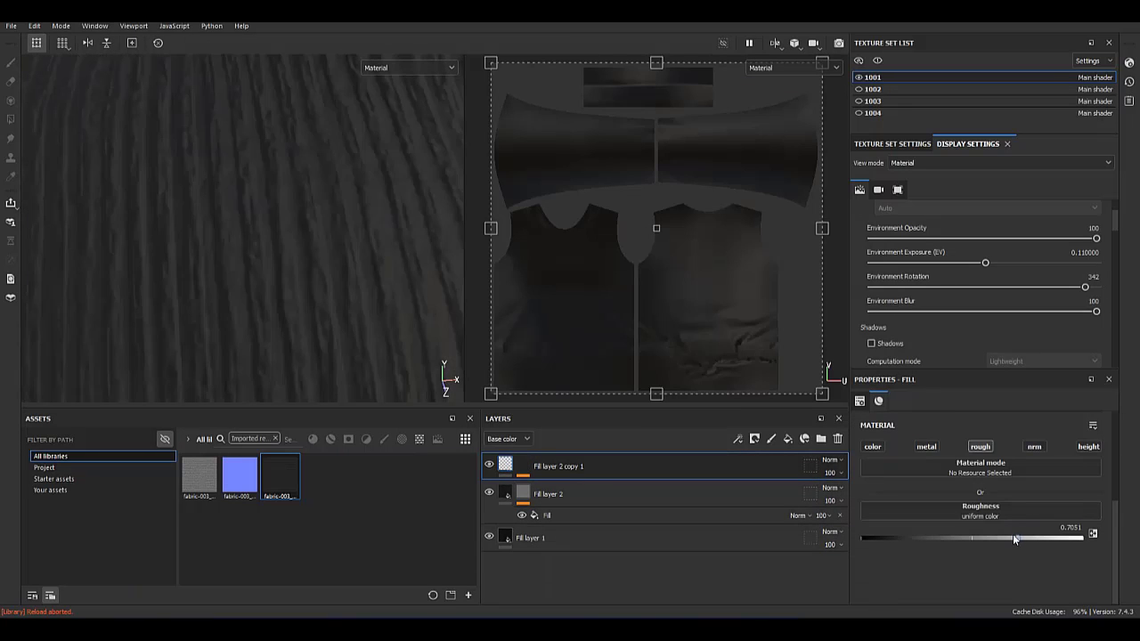
Set the copy layer's roughness to about 0.70 and inspect the fabric up close.
{"action": "left_click_drag", "start_coordinate": [1013, 534], "coordinate": [792, 532]}
{"action": "left_click_drag", "start_coordinate": [1006, 553], "coordinate": [1022, 548]}
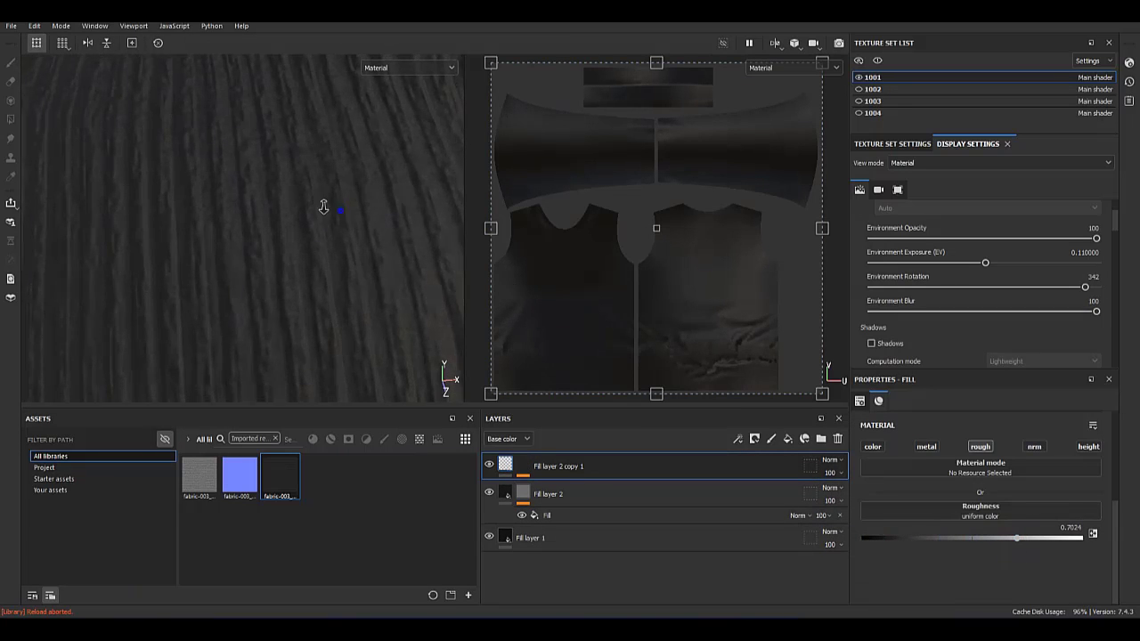
{"action": "scroll", "coordinate": [259, 196], "scroll_direction": "down", "scroll_amount": 5}
{"action": "right_click_drag", "start_coordinate": [259, 196], "coordinate": [218, 224], "text": "shift"}
{"action": "scroll", "coordinate": [268, 258], "scroll_direction": "up", "scroll_amount": 5}
{"action": "mouse_move", "coordinate": [315, 289]}
{"action": "left_mouse_down", "text": "alt"}
{"action": "mouse_move", "coordinate": [214, 288]}
{"action": "mouse_move", "coordinate": [171, 167]}
{"action": "left_mouse_up", "text": "alt"}
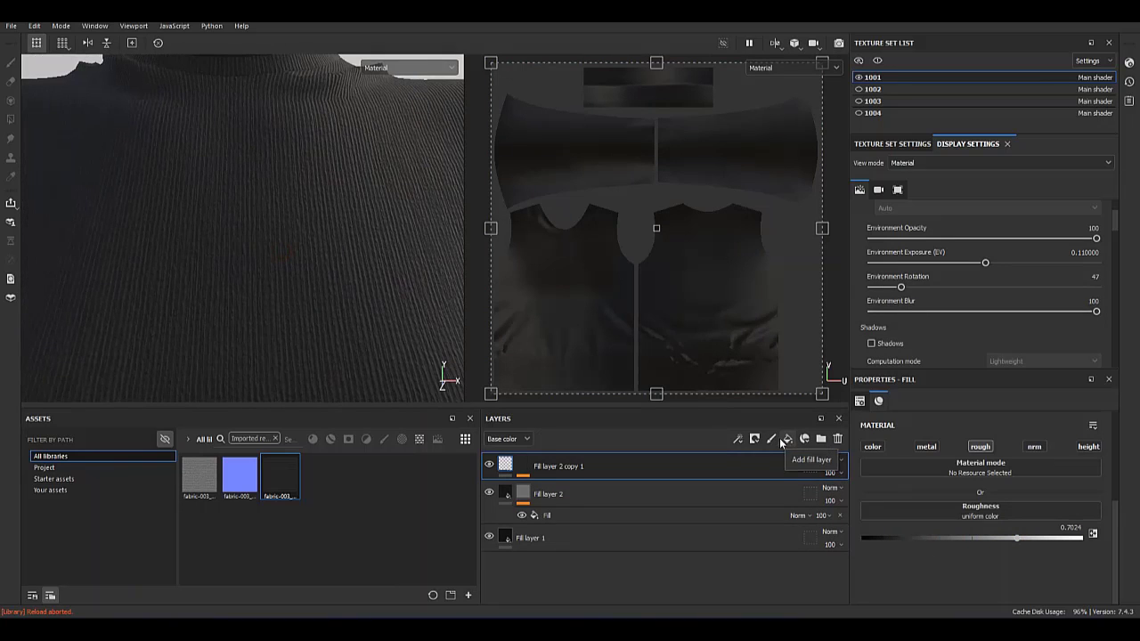
{"action": "left_click_drag", "start_coordinate": [267, 231], "coordinate": [195, 208], "text": "alt"}
Add Fill layer 3 with a mask holding a grayscale fill effect.
{"action": "left_click", "coordinate": [788, 439]}
{"action": "right_click", "coordinate": [552, 466]}
{"action": "left_click", "coordinate": [624, 54]}
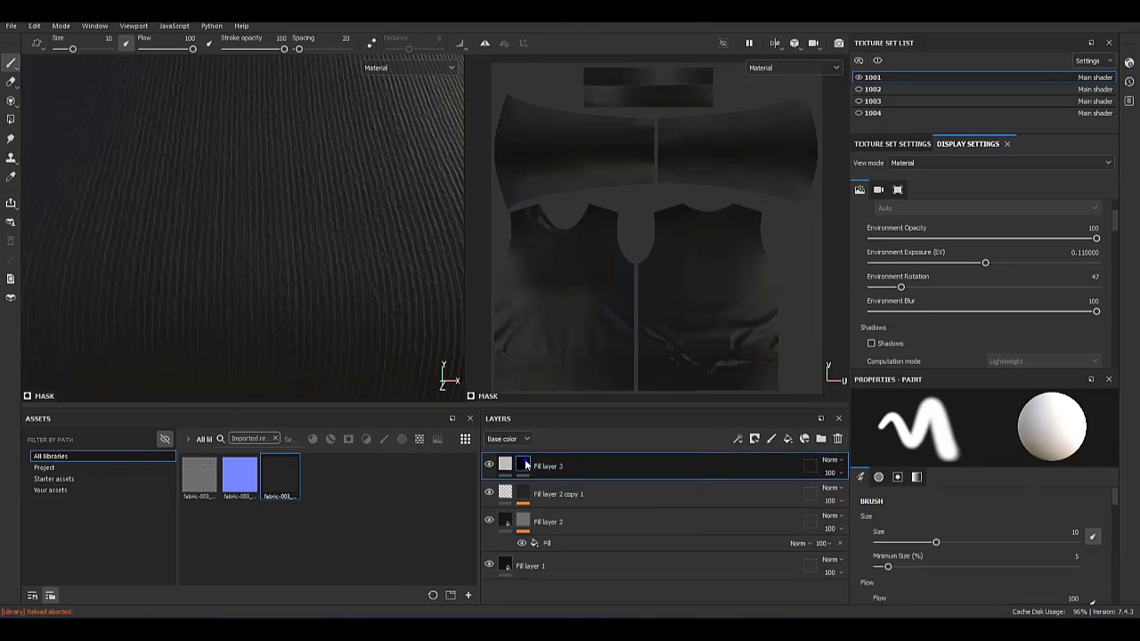
{"action": "right_click", "coordinate": [523, 466]}
{"action": "left_click", "coordinate": [588, 374]}
{"action": "left_click", "coordinate": [980, 450]}
Use the Circles pattern as the mask fill's grayscale source.
{"action": "scroll", "coordinate": [1015, 535], "scroll_direction": "down", "scroll_amount": 2}
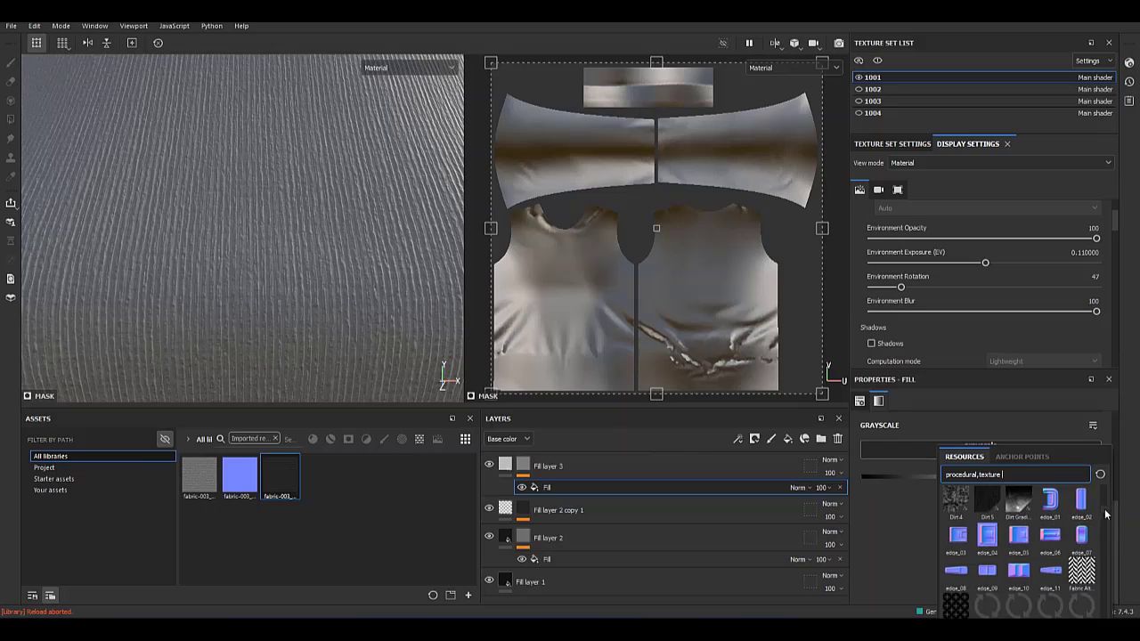
{"action": "scroll", "coordinate": [1051, 534], "scroll_direction": "down", "scroll_amount": 3}
{"action": "scroll", "coordinate": [1110, 544], "scroll_direction": "down", "scroll_amount": 3}
{"action": "left_click_drag", "start_coordinate": [1110, 543], "coordinate": [1105, 615]}
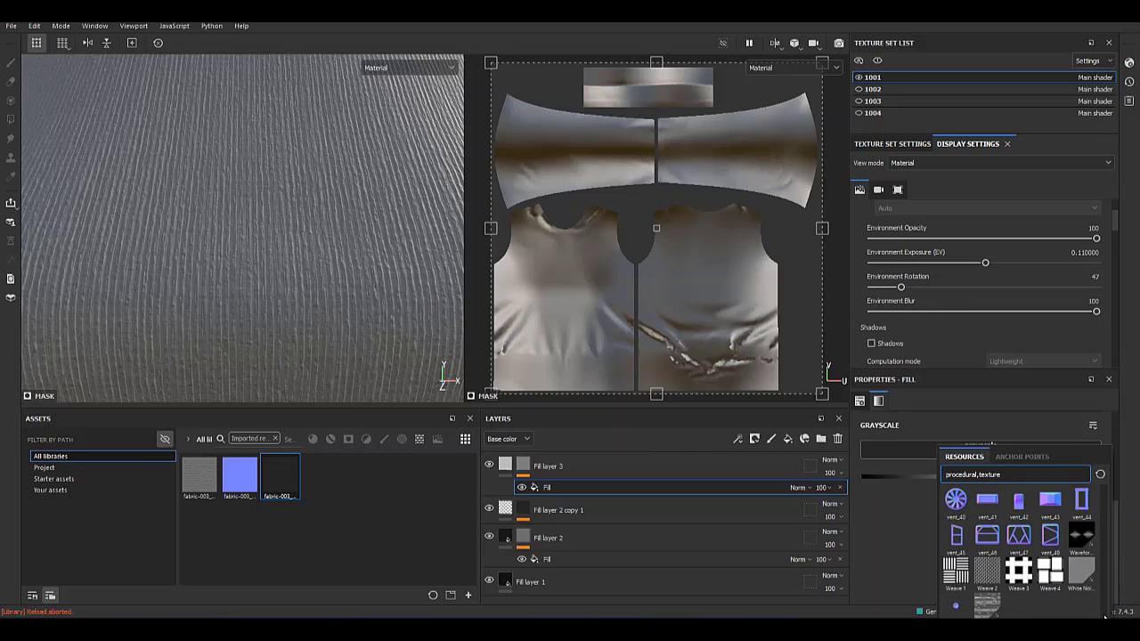
{"action": "left_click_drag", "start_coordinate": [1106, 615], "coordinate": [1104, 512]}
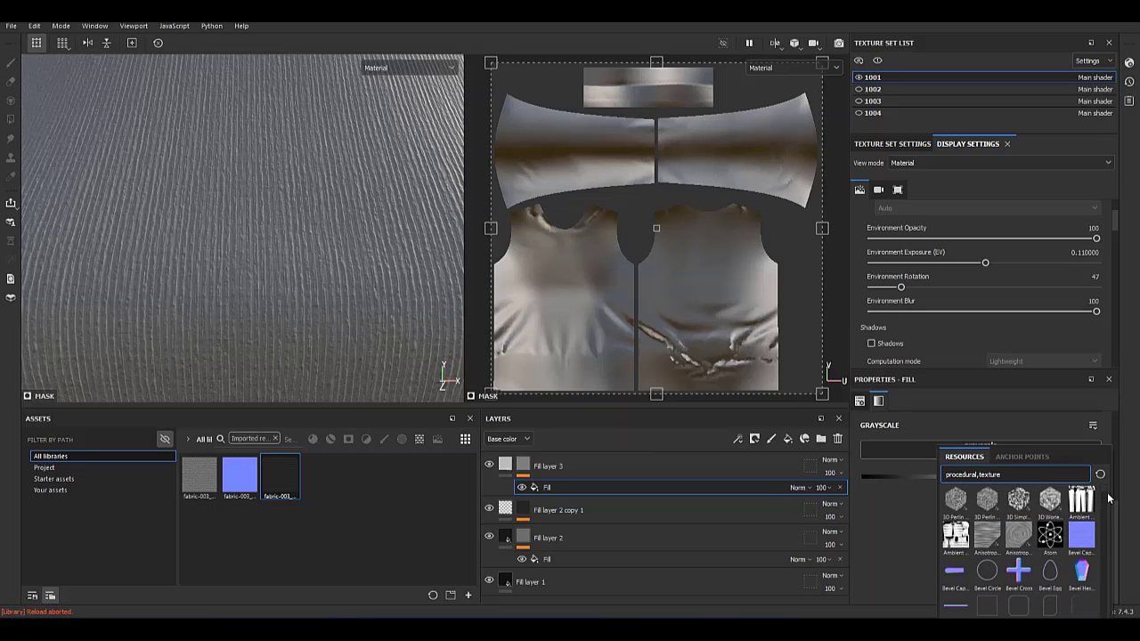
{"action": "left_click", "coordinate": [1017, 513]}
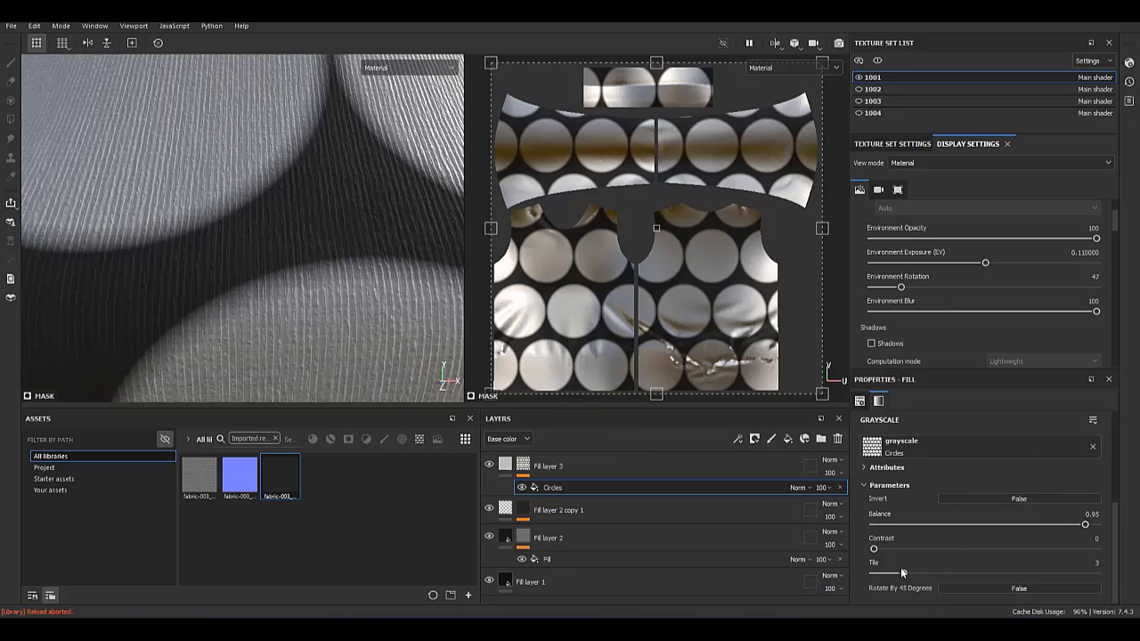
Set the Circles pattern scale to 3, then to 50.
{"action": "scroll", "coordinate": [974, 534], "scroll_direction": "up", "scroll_amount": 3}
{"action": "type", "text": "3"}
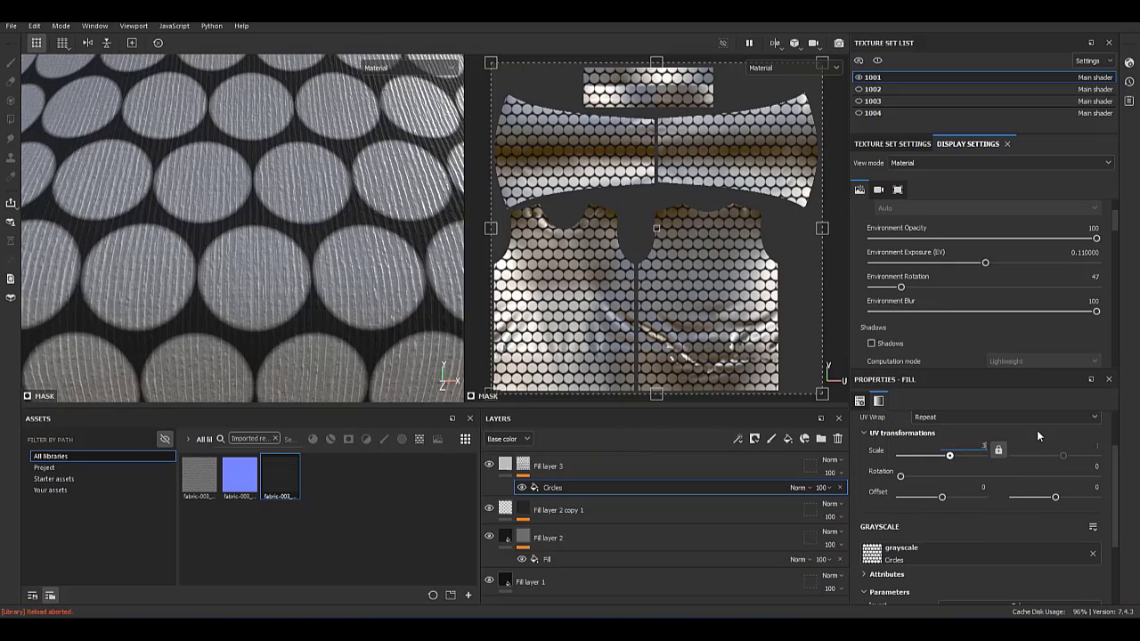
{"action": "key", "text": "Return"}
{"action": "scroll", "coordinate": [968, 459], "scroll_direction": "down", "scroll_amount": 3}
{"action": "scroll", "coordinate": [980, 435], "scroll_direction": "up", "scroll_amount": 3}
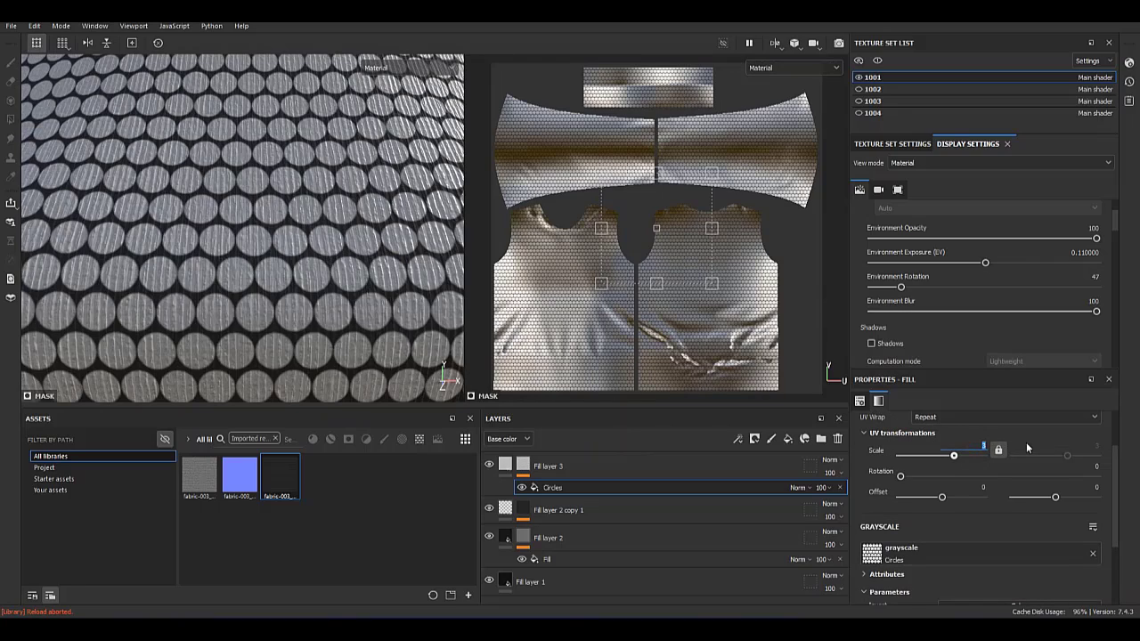
{"action": "type", "text": "50"}
{"action": "key", "text": "Return"}
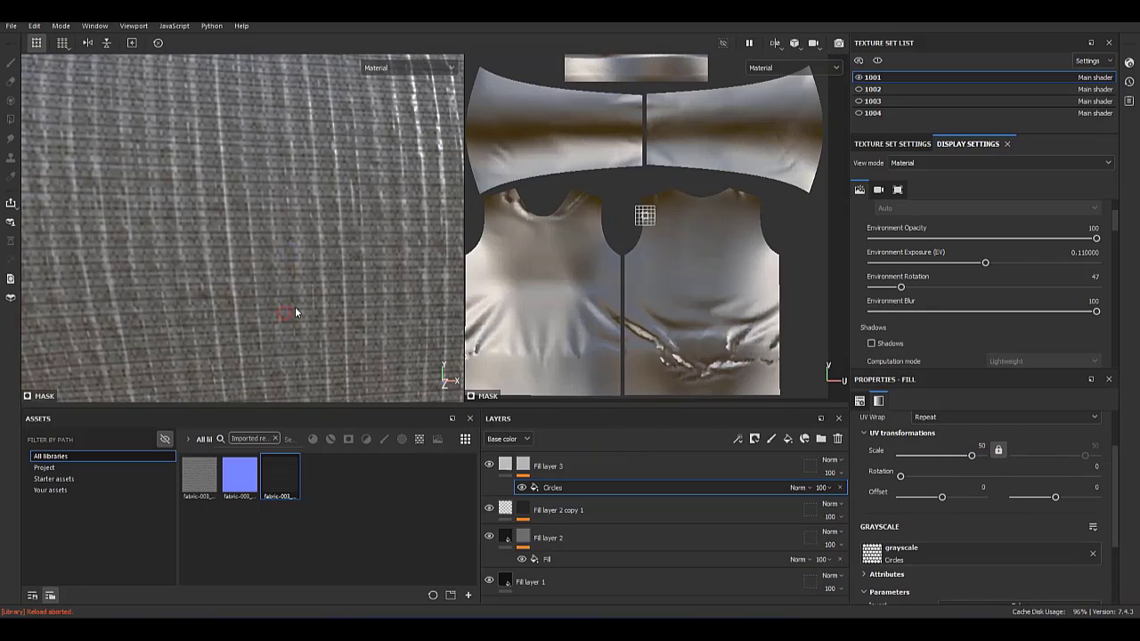
Adjust another Circles pattern parameter with its slider.
{"action": "scroll", "coordinate": [998, 523], "scroll_direction": "down", "scroll_amount": 1}
{"action": "scroll", "coordinate": [1025, 508], "scroll_direction": "down", "scroll_amount": 1}
{"action": "left_click_drag", "start_coordinate": [1058, 560], "coordinate": [1020, 560]}
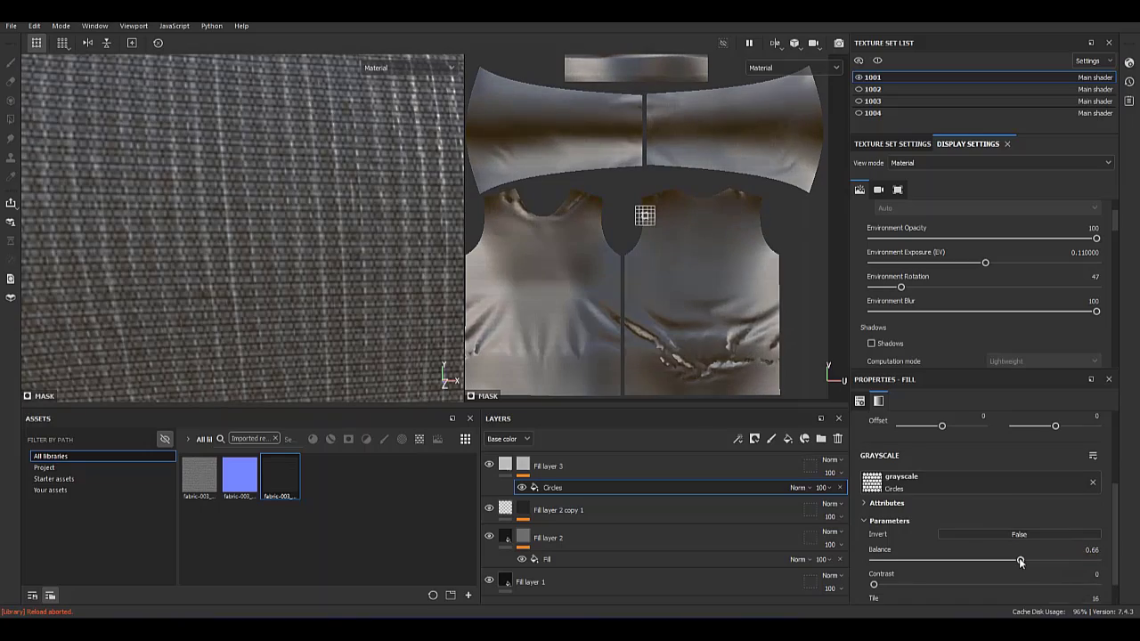
{"action": "scroll", "coordinate": [884, 550], "scroll_direction": "down", "scroll_amount": 1}
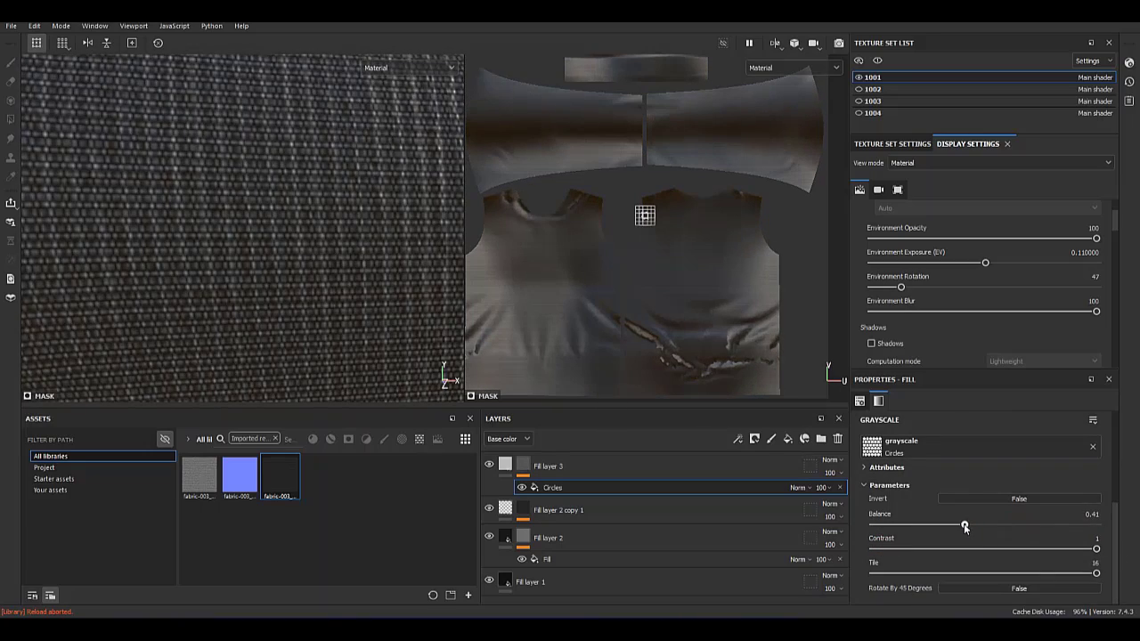
{"action": "scroll", "coordinate": [976, 521], "scroll_direction": "up", "scroll_amount": 1}
{"action": "scroll", "coordinate": [974, 499], "scroll_direction": "up", "scroll_amount": 1}
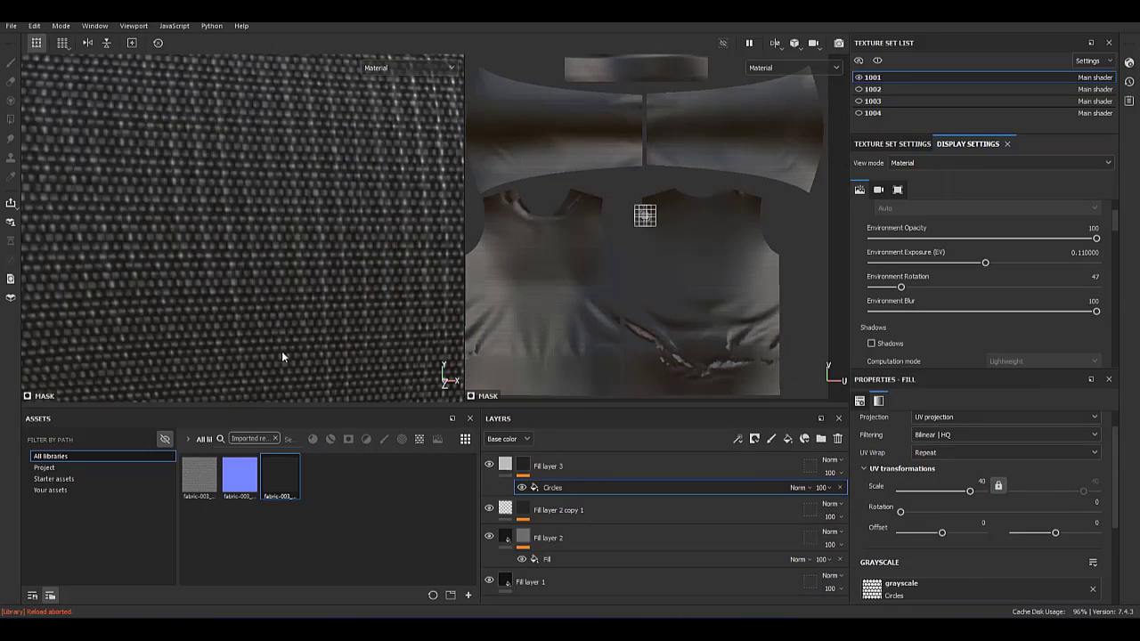
{"action": "scroll", "coordinate": [281, 182], "scroll_direction": "down", "scroll_amount": 3}
{"action": "scroll", "coordinate": [279, 305], "scroll_direction": "up", "scroll_amount": 3}
Limit Fill layer 3 to the height channel with a shallow negative height.
{"action": "left_click", "coordinate": [504, 469]}
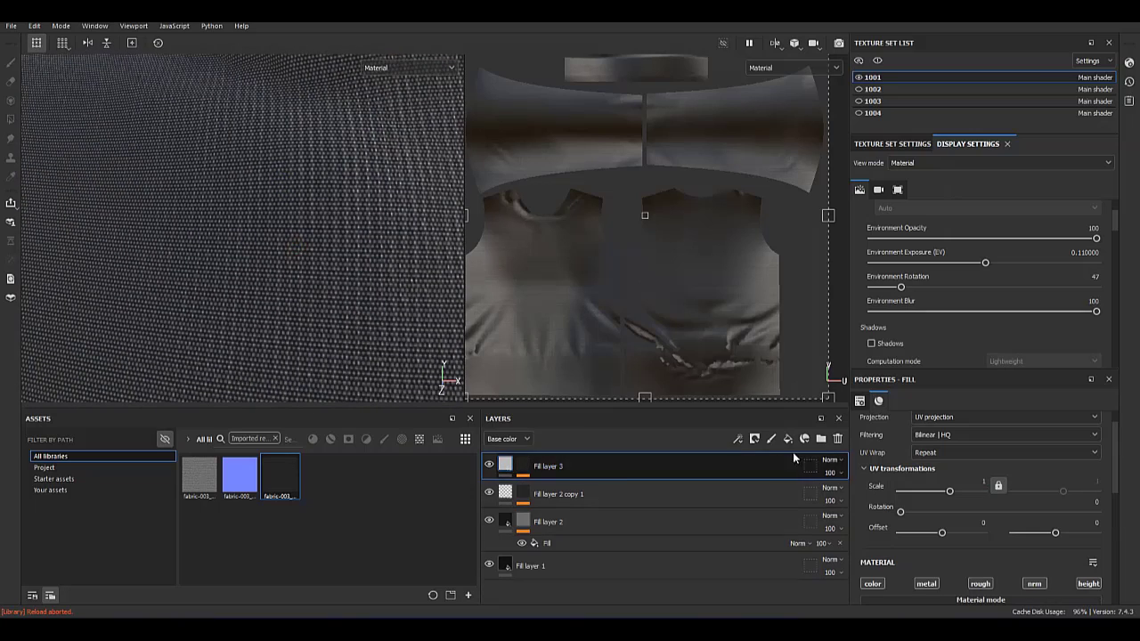
{"action": "left_click", "coordinate": [873, 584]}
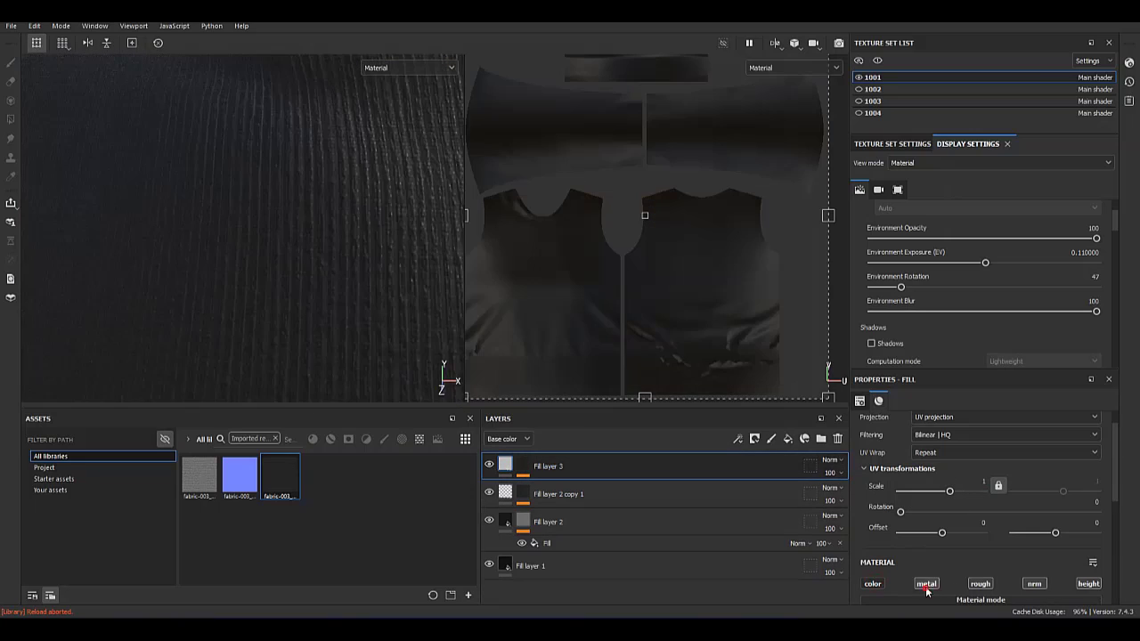
{"action": "left_click", "coordinate": [926, 584]}
{"action": "left_click", "coordinate": [980, 584]}
{"action": "scroll", "coordinate": [975, 535], "scroll_direction": "down", "scroll_amount": 2}
{"action": "left_click", "coordinate": [971, 570]}
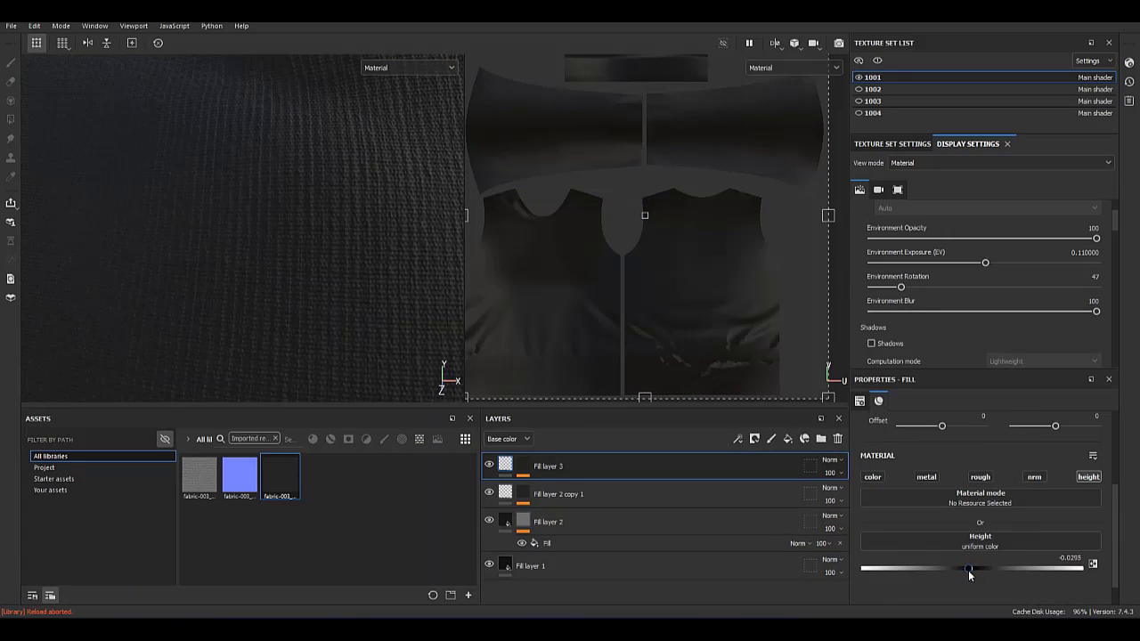
{"action": "left_click_drag", "start_coordinate": [970, 574], "coordinate": [967, 570]}
{"action": "left_click_drag", "start_coordinate": [283, 313], "coordinate": [191, 205], "text": "alt"}
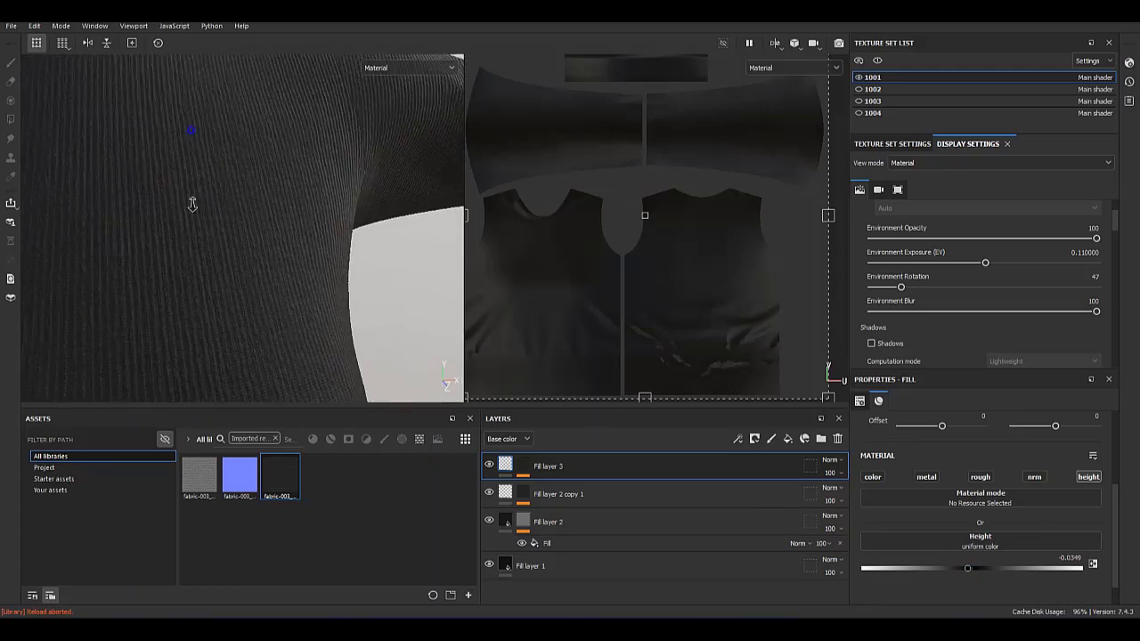
{"action": "right_click_drag", "start_coordinate": [191, 205], "coordinate": [247, 339], "text": "alt"}
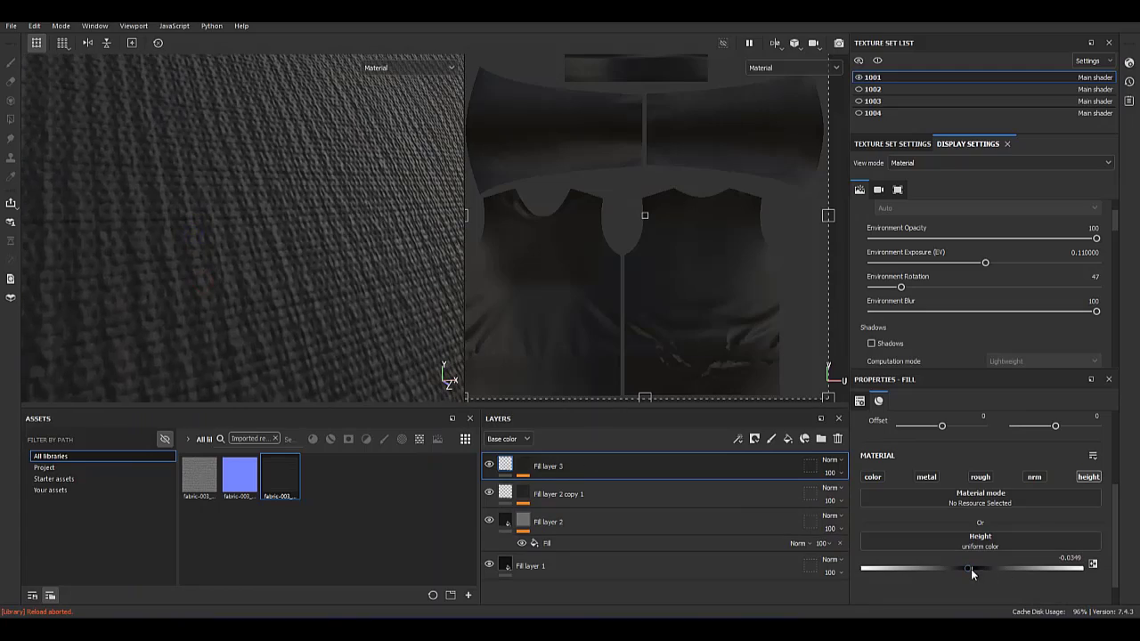
{"action": "left_click_drag", "start_coordinate": [971, 569], "coordinate": [967, 569]}
Lower Fill layer 2's height to 0.1421.
{"action": "left_click", "coordinate": [574, 526]}
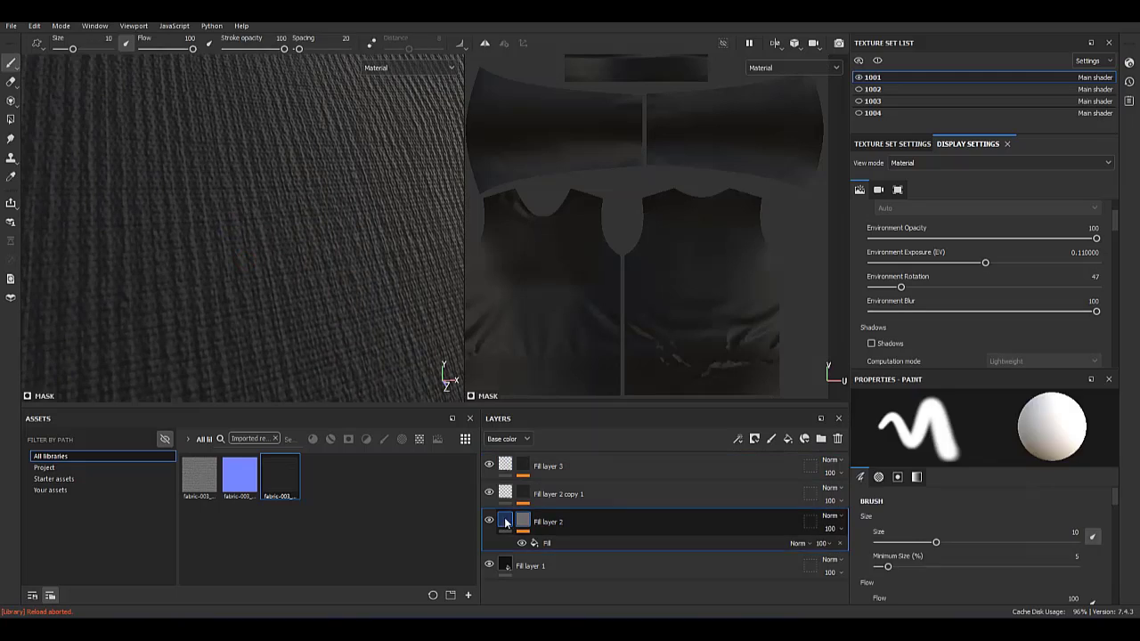
{"action": "scroll", "coordinate": [1024, 569], "scroll_direction": "down", "scroll_amount": 1}
{"action": "left_click", "coordinate": [986, 583]}
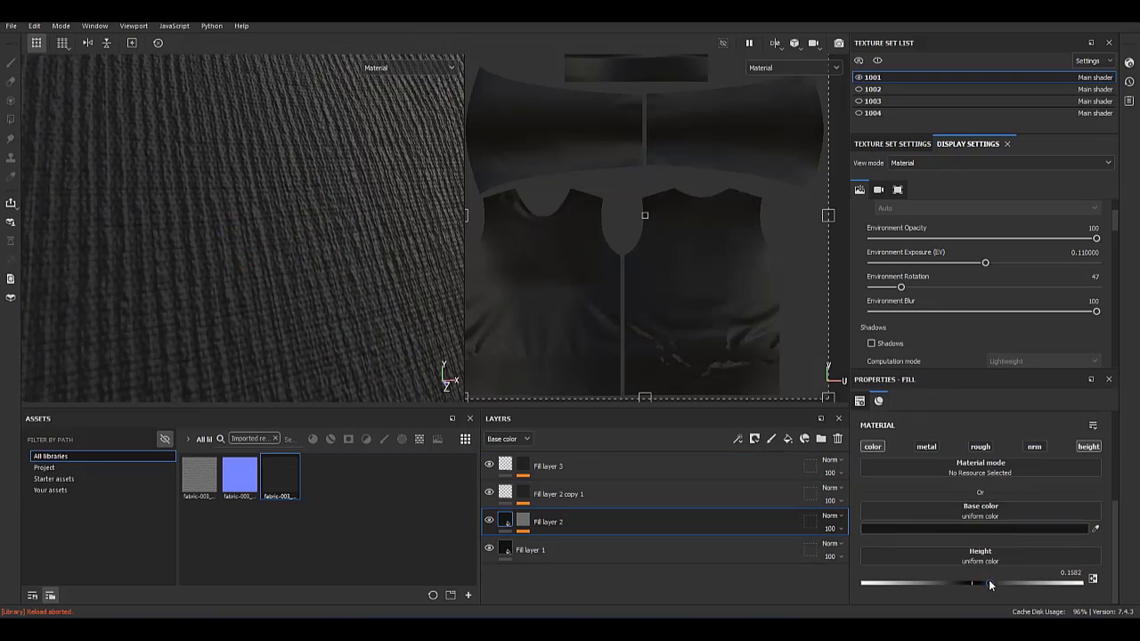
{"action": "left_click_drag", "start_coordinate": [989, 579], "coordinate": [987, 582]}
{"action": "left_click_drag", "start_coordinate": [191, 195], "coordinate": [301, 323], "text": "alt"}
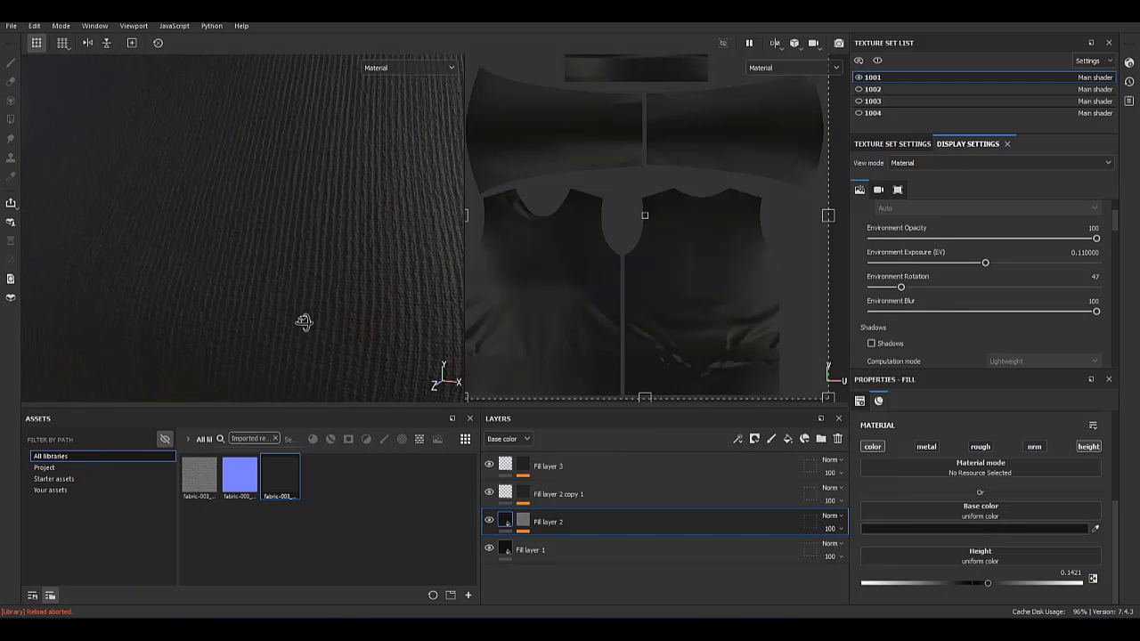
Darken Fill layer 3's base colour to dark grey 424242.
{"action": "left_click", "coordinate": [570, 466]}
{"action": "left_click", "coordinate": [873, 447]}
{"action": "left_click", "coordinate": [971, 528]}
{"action": "left_click_drag", "start_coordinate": [966, 398], "coordinate": [913, 398]}
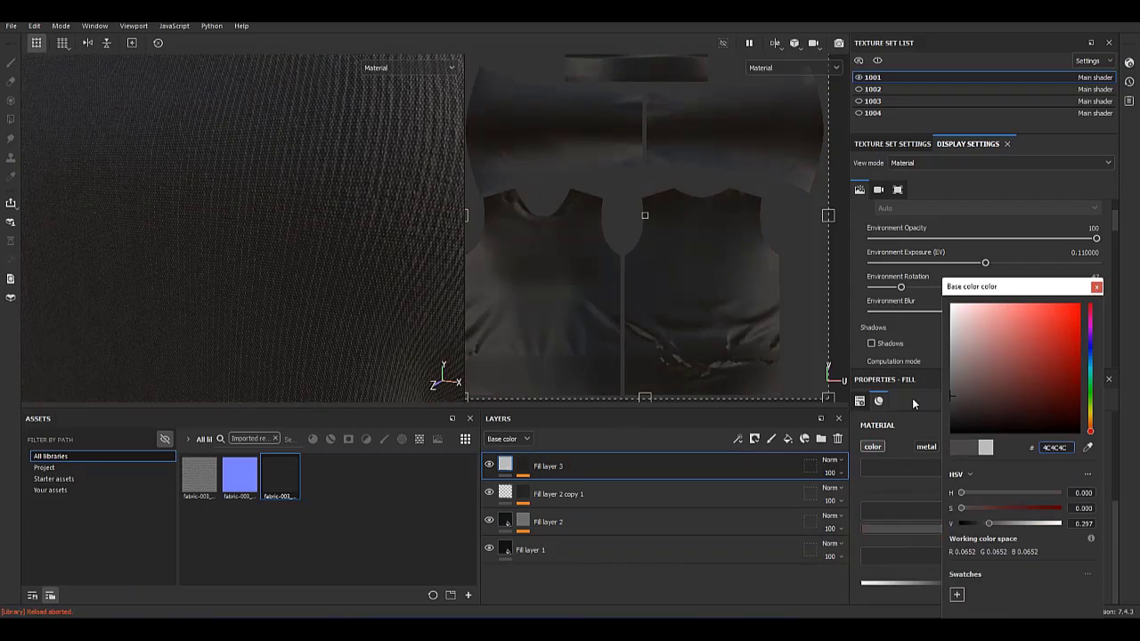
{"action": "mouse_move", "coordinate": [265, 219]}
{"action": "left_mouse_down", "text": "alt"}
{"action": "mouse_move", "coordinate": [268, 282]}
{"action": "mouse_move", "coordinate": [182, 187]}
{"action": "left_mouse_up", "text": "alt"}
Add Fill layer 4 with a black mask containing a fill effect.
{"action": "key", "text": "f"}
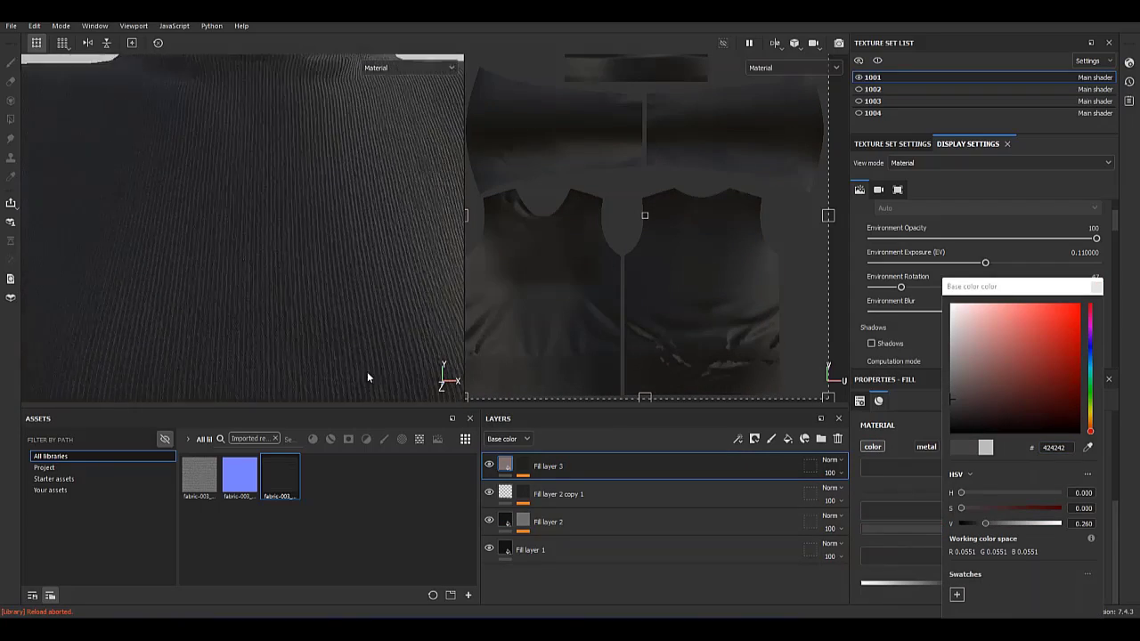
{"action": "left_click", "coordinate": [1097, 286]}
{"action": "left_click", "coordinate": [788, 438]}
{"action": "right_click", "coordinate": [564, 466]}
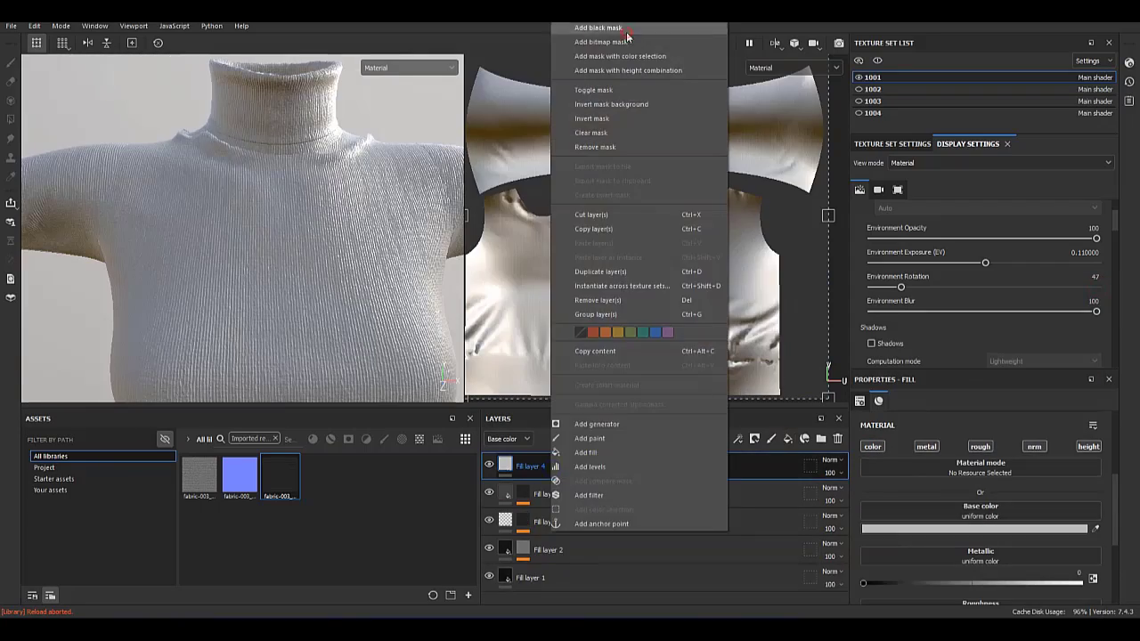
{"action": "left_click", "coordinate": [579, 30]}
{"action": "right_click", "coordinate": [522, 466]}
{"action": "left_click", "coordinate": [570, 463]}
{"action": "left_click", "coordinate": [980, 450]}
Use White Noise as the mask pattern with balance lowered to 0.06.
{"action": "scroll", "coordinate": [1060, 535], "scroll_direction": "down", "scroll_amount": 2}
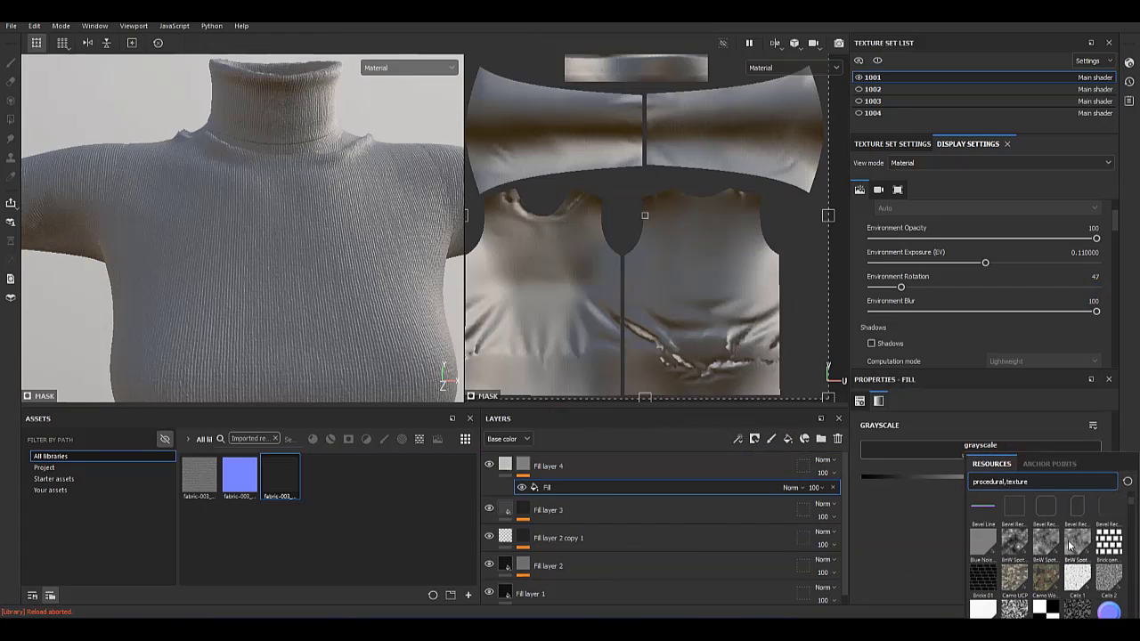
{"action": "scroll", "coordinate": [1064, 548], "scroll_direction": "down", "scroll_amount": 2}
{"action": "scroll", "coordinate": [1073, 570], "scroll_direction": "down", "scroll_amount": 2}
{"action": "scroll", "coordinate": [1079, 584], "scroll_direction": "down", "scroll_amount": 2}
{"action": "scroll", "coordinate": [1080, 585], "scroll_direction": "down", "scroll_amount": 2}
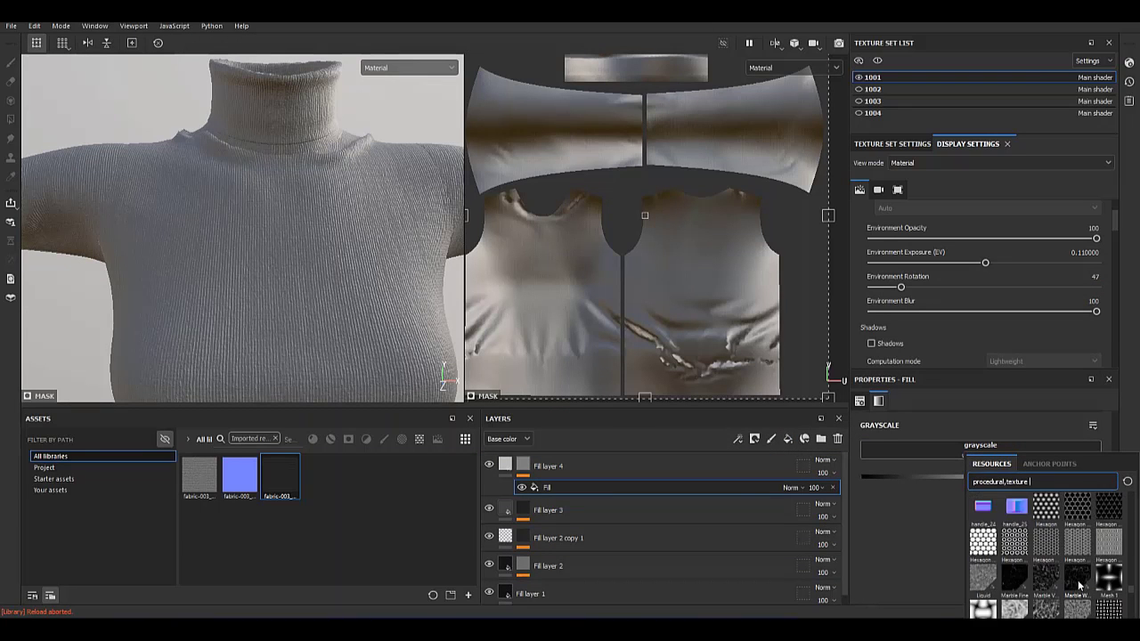
{"action": "scroll", "coordinate": [1080, 584], "scroll_direction": "down", "scroll_amount": 2}
{"action": "scroll", "coordinate": [1080, 584], "scroll_direction": "down", "scroll_amount": 2}
{"action": "scroll", "coordinate": [1071, 552], "scroll_direction": "down", "scroll_amount": 2}
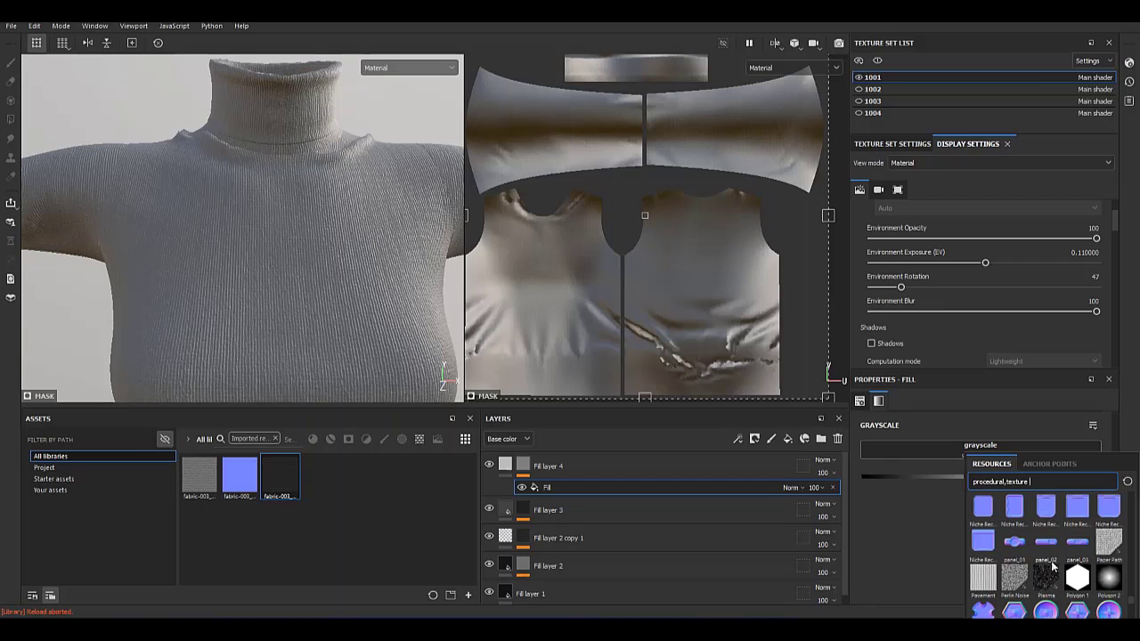
{"action": "scroll", "coordinate": [1014, 582], "scroll_direction": "down", "scroll_amount": 2}
{"action": "scroll", "coordinate": [1015, 582], "scroll_direction": "down", "scroll_amount": 2}
{"action": "scroll", "coordinate": [1014, 582], "scroll_direction": "down", "scroll_amount": 2}
{"action": "scroll", "coordinate": [1013, 584], "scroll_direction": "down", "scroll_amount": 2}
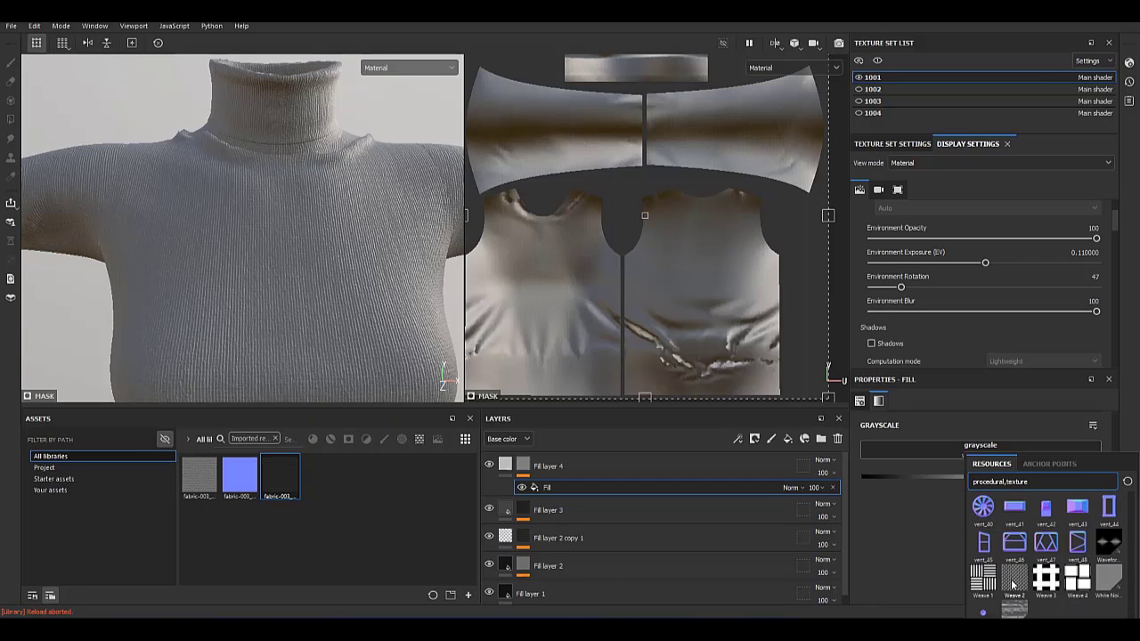
{"action": "left_click", "coordinate": [1105, 586]}
{"action": "scroll", "coordinate": [187, 258], "scroll_direction": "up", "scroll_amount": 5}
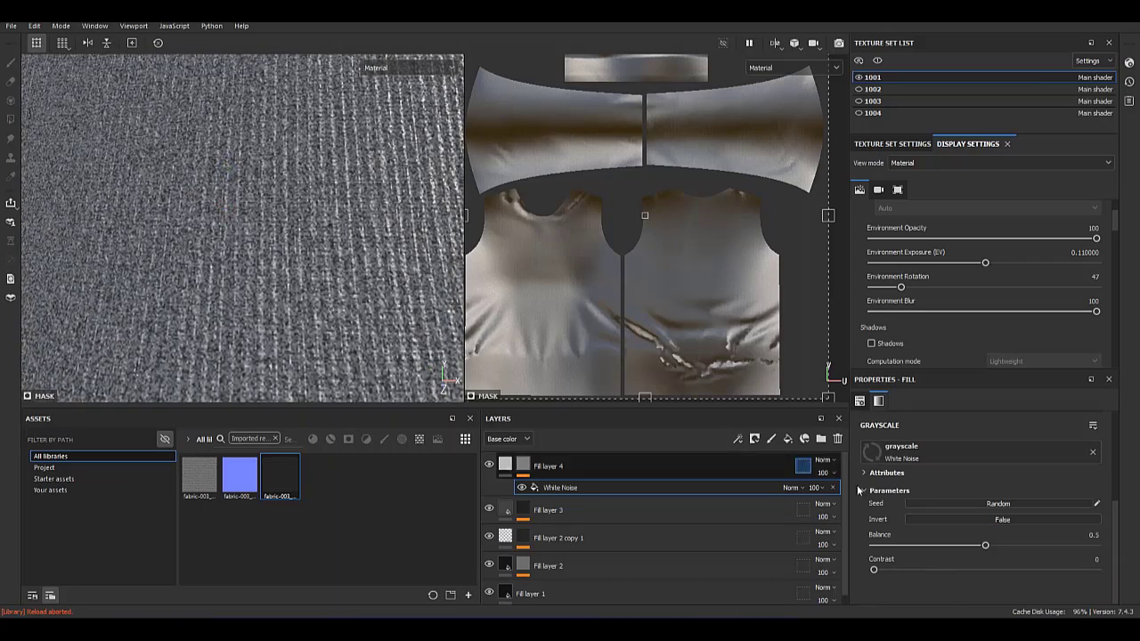
{"action": "left_click_drag", "start_coordinate": [984, 546], "coordinate": [887, 546]}
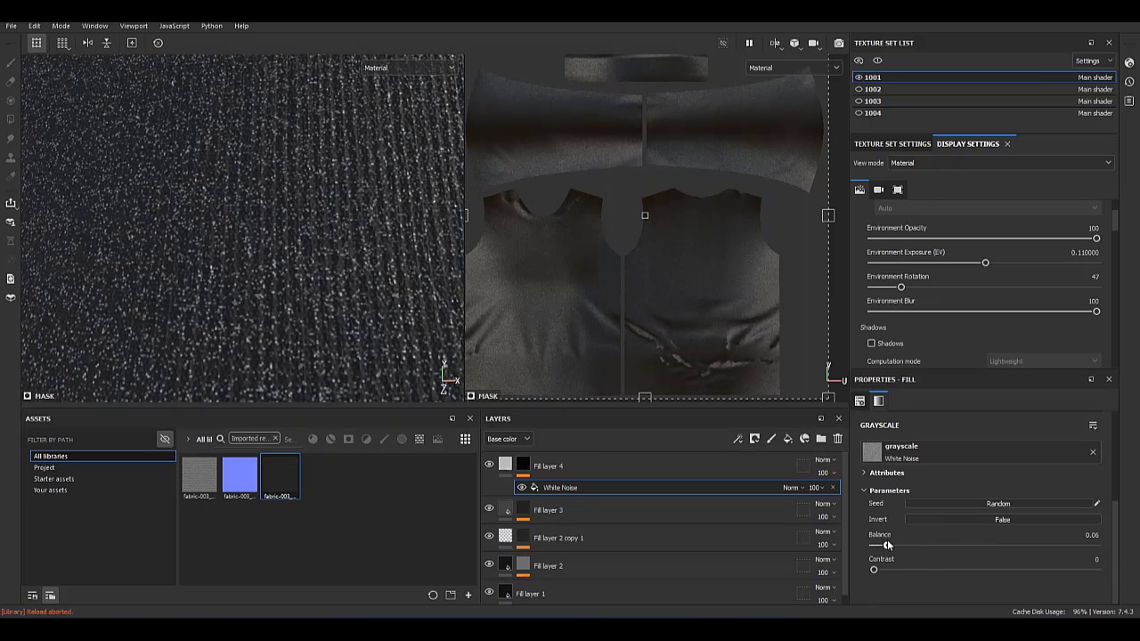
Swap the mask pattern to Dirt 5, with balance 0.49 and contrast 0.46.
{"action": "left_click", "coordinate": [872, 451]}
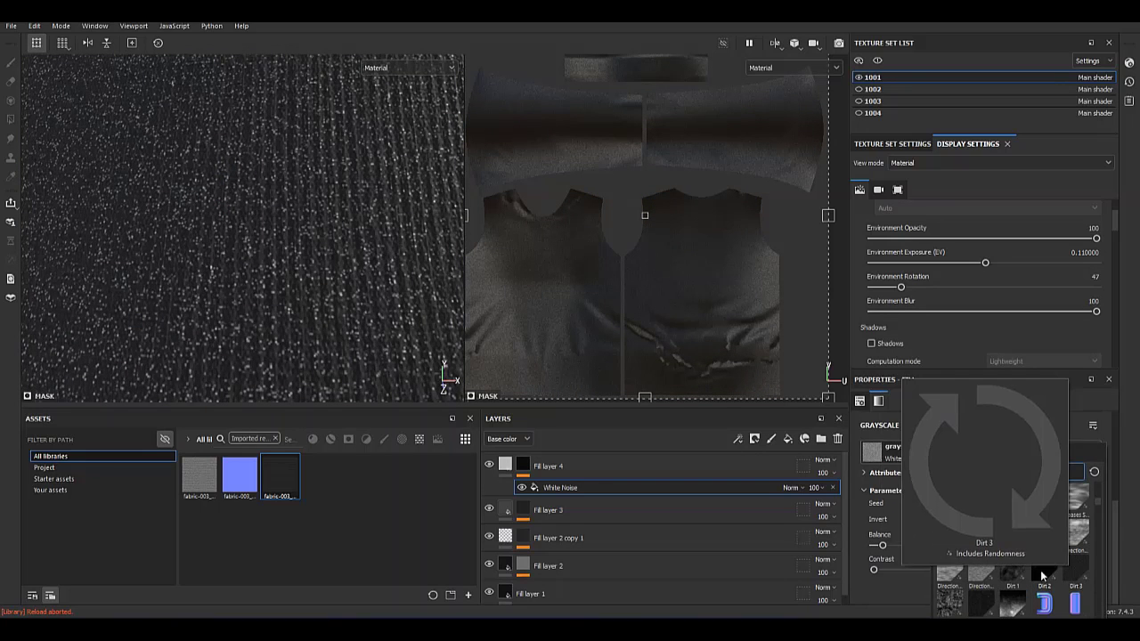
{"action": "mouse_move", "coordinate": [1075, 575]}
{"action": "left_click", "coordinate": [986, 608]}
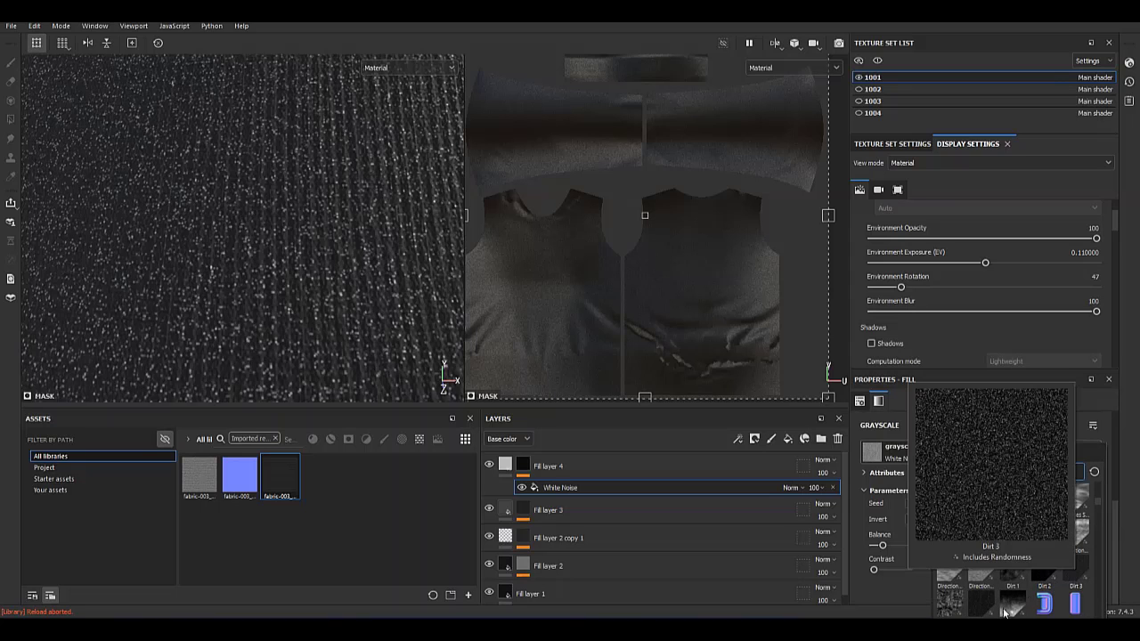
{"action": "scroll", "coordinate": [950, 540], "scroll_direction": "down", "scroll_amount": 1}
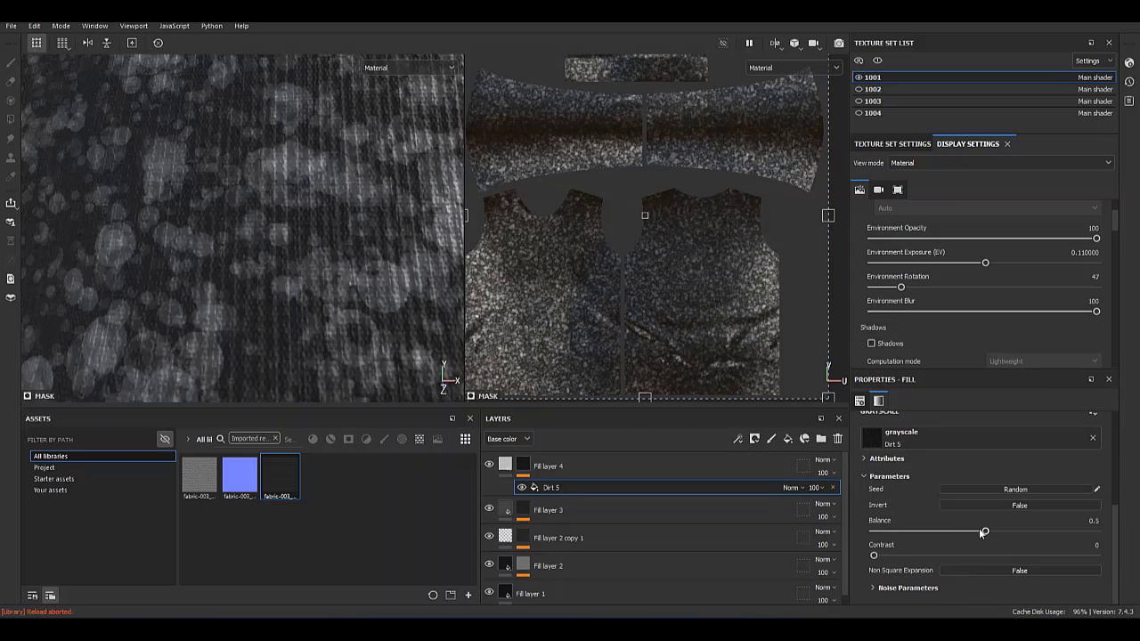
{"action": "mouse_move", "coordinate": [985, 530]}
{"action": "left_mouse_down"}
{"action": "mouse_move", "coordinate": [858, 532]}
{"action": "mouse_move", "coordinate": [1137, 561]}
{"action": "left_mouse_up"}
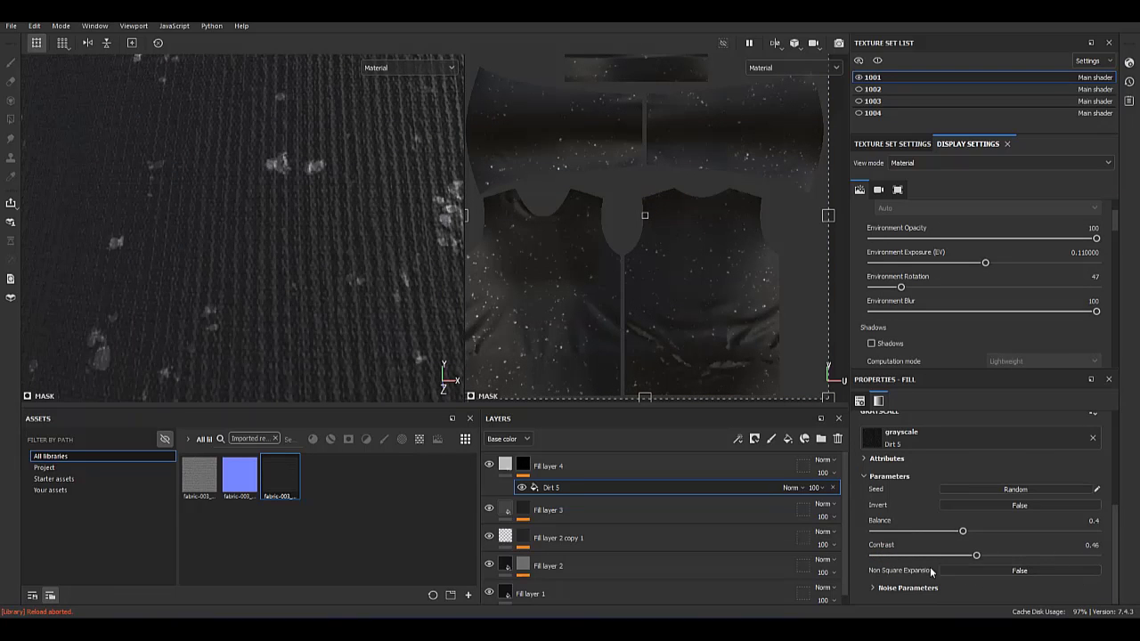
{"action": "left_click", "coordinate": [909, 588]}
{"action": "scroll", "coordinate": [905, 575], "scroll_direction": "down", "scroll_amount": 1}
{"action": "scroll", "coordinate": [945, 544], "scroll_direction": "up", "scroll_amount": 2}
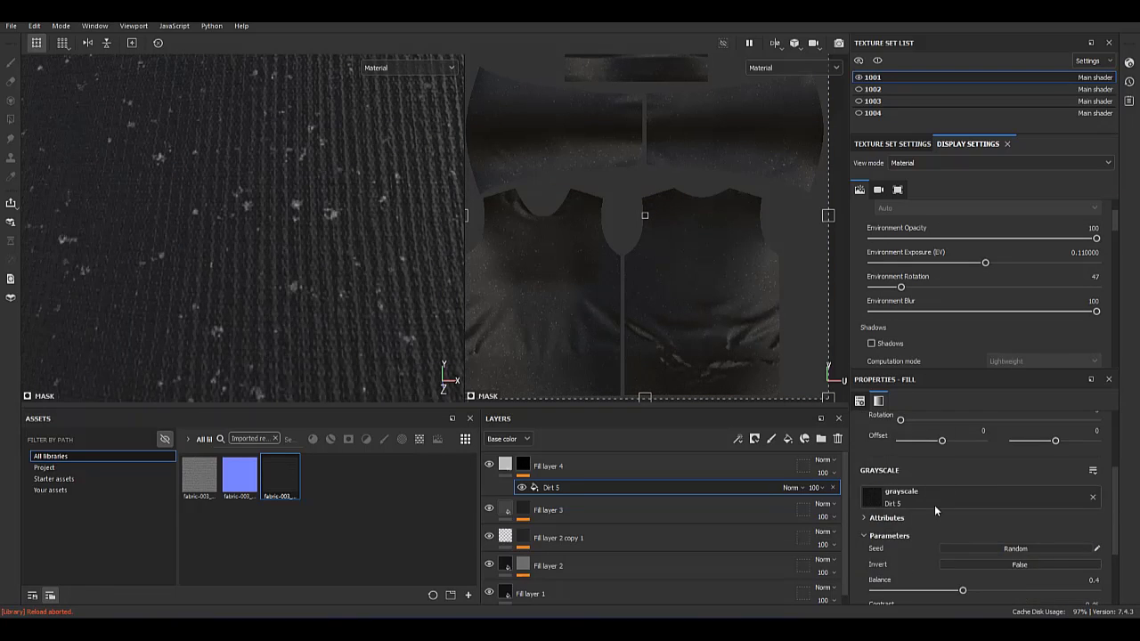
{"action": "scroll", "coordinate": [1006, 482], "scroll_direction": "up", "scroll_amount": 1}
{"action": "scroll", "coordinate": [1016, 492], "scroll_direction": "up", "scroll_amount": 1}
Tile the Dirt 5 pattern at scale 5 and inspect the result.
{"action": "type", "text": "5"}
{"action": "key", "text": "Return"}
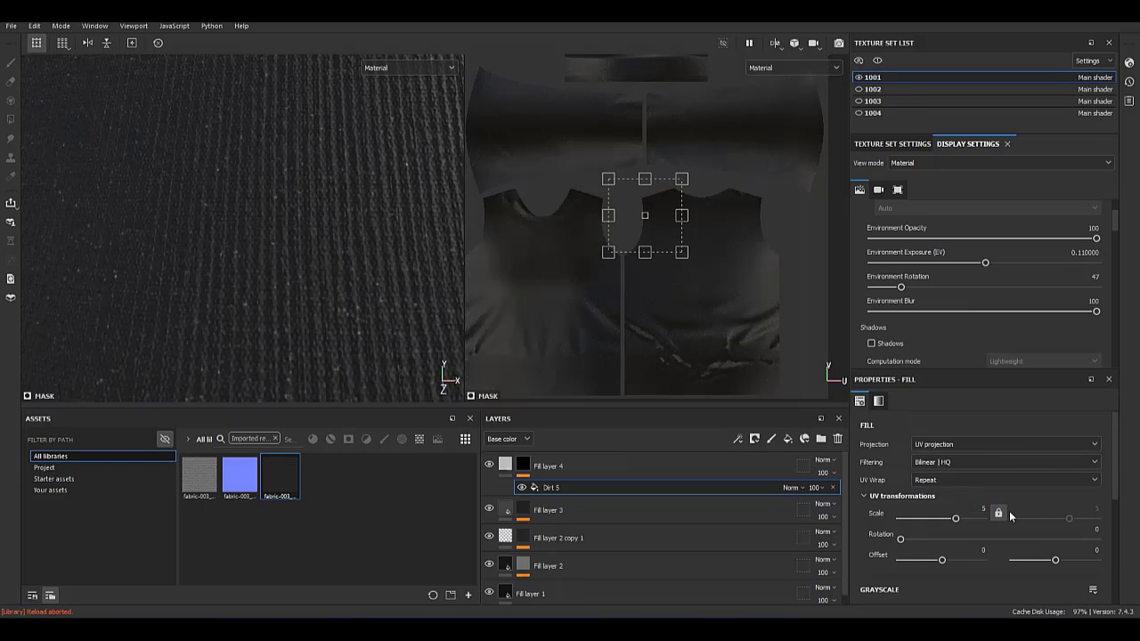
{"action": "left_click_drag", "start_coordinate": [178, 188], "coordinate": [177, 297], "text": "alt"}
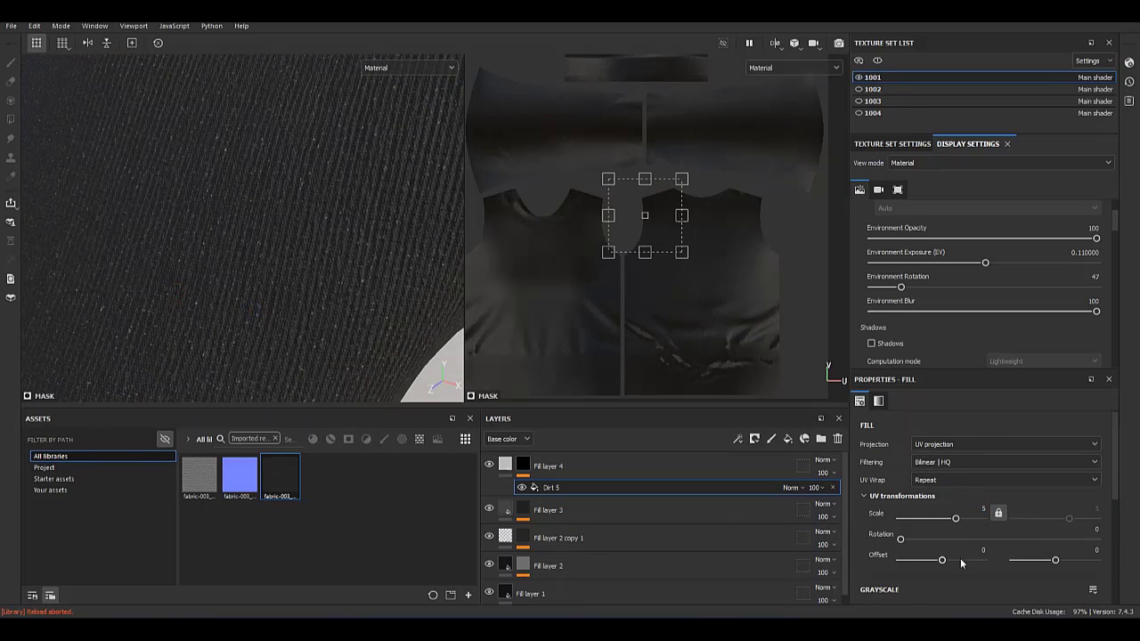
{"action": "scroll", "coordinate": [960, 558], "scroll_direction": "down", "scroll_amount": 2}
{"action": "scroll", "coordinate": [1074, 562], "scroll_direction": "down", "scroll_amount": 2}
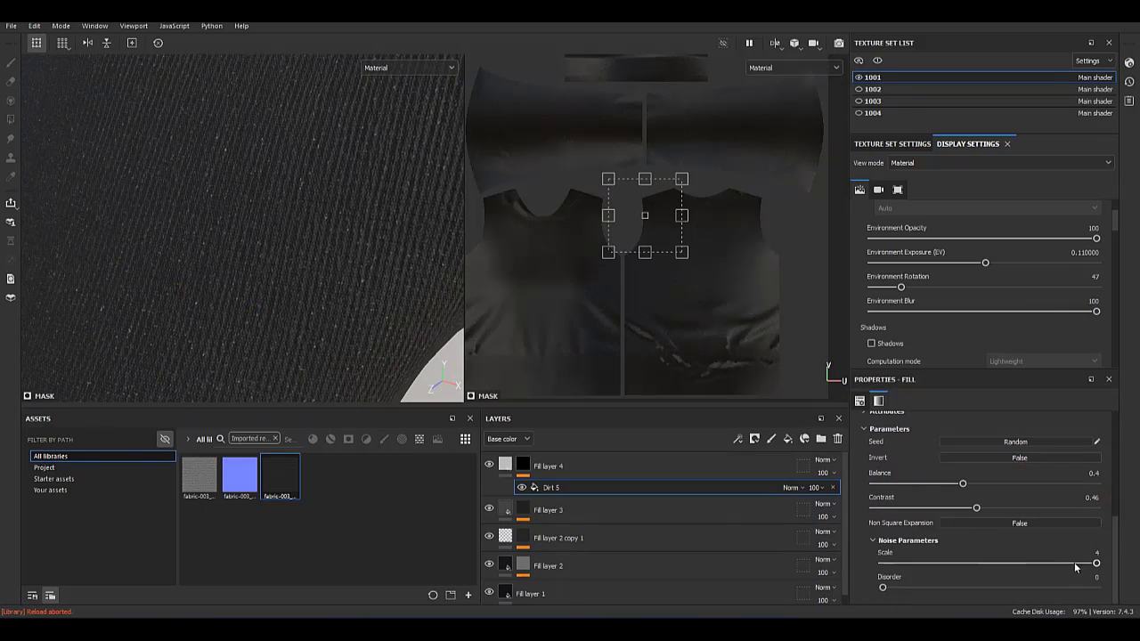
{"action": "left_click_drag", "start_coordinate": [294, 223], "coordinate": [241, 153], "text": "alt"}
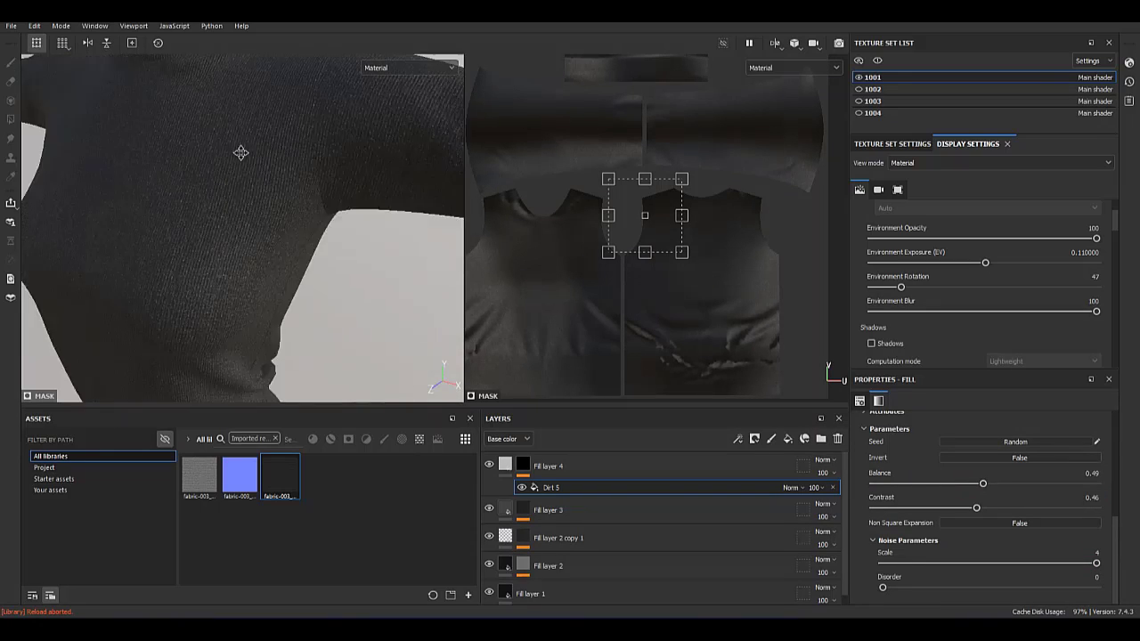
{"action": "scroll", "coordinate": [339, 196], "scroll_direction": "up", "scroll_amount": 4}
{"action": "scroll", "coordinate": [338, 222], "scroll_direction": "up", "scroll_amount": 2}
Delete the Dirt 5 effect from Fill layer 4's mask.
{"action": "key", "text": "Delete"}
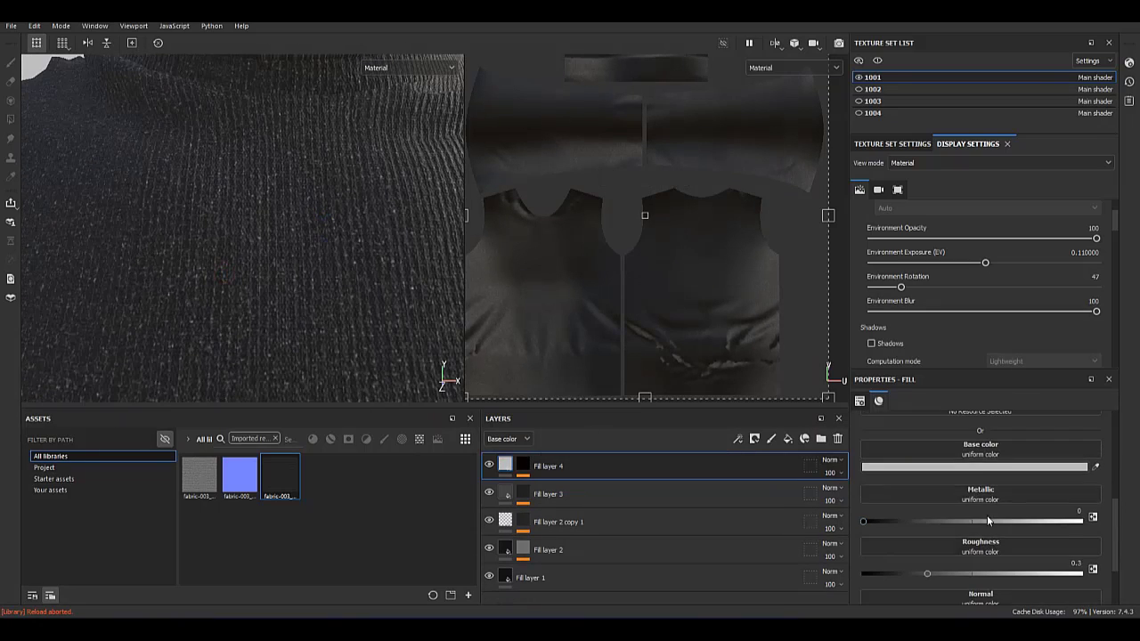
{"action": "scroll", "coordinate": [916, 437], "scroll_direction": "up", "scroll_amount": 1}
{"action": "scroll", "coordinate": [971, 463], "scroll_direction": "up", "scroll_amount": 1}
{"action": "scroll", "coordinate": [1024, 492], "scroll_direction": "up", "scroll_amount": 1}
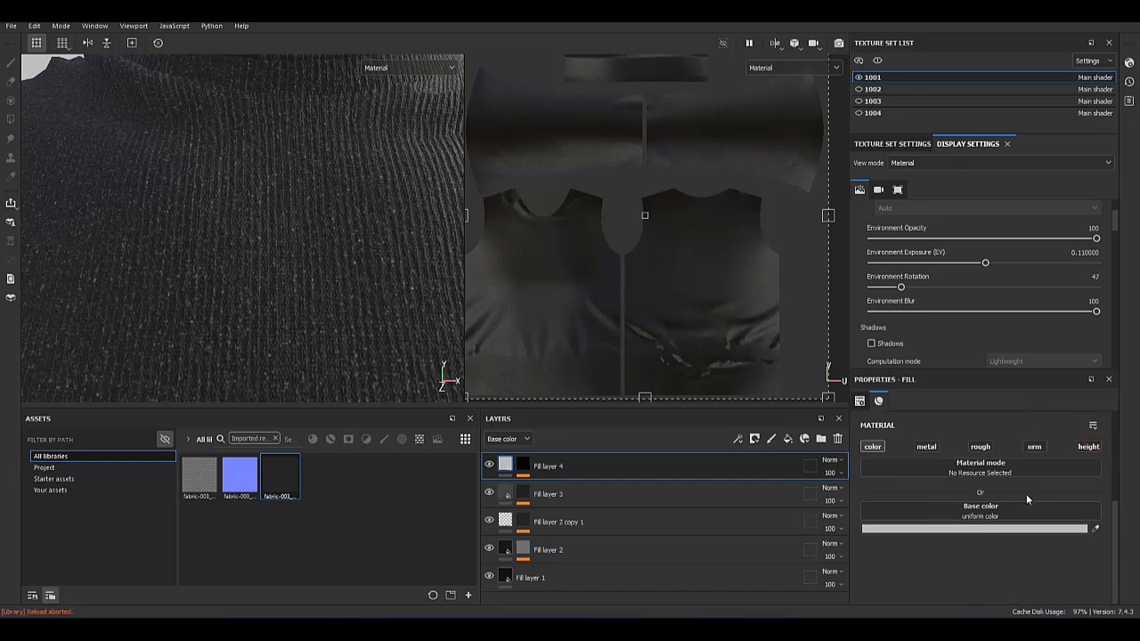
{"action": "left_click", "coordinate": [1024, 527]}
Add Fill layer 5 and trial a UV Border Distance generator at balance 0.03, then remove it.
{"action": "left_click", "coordinate": [186, 267]}
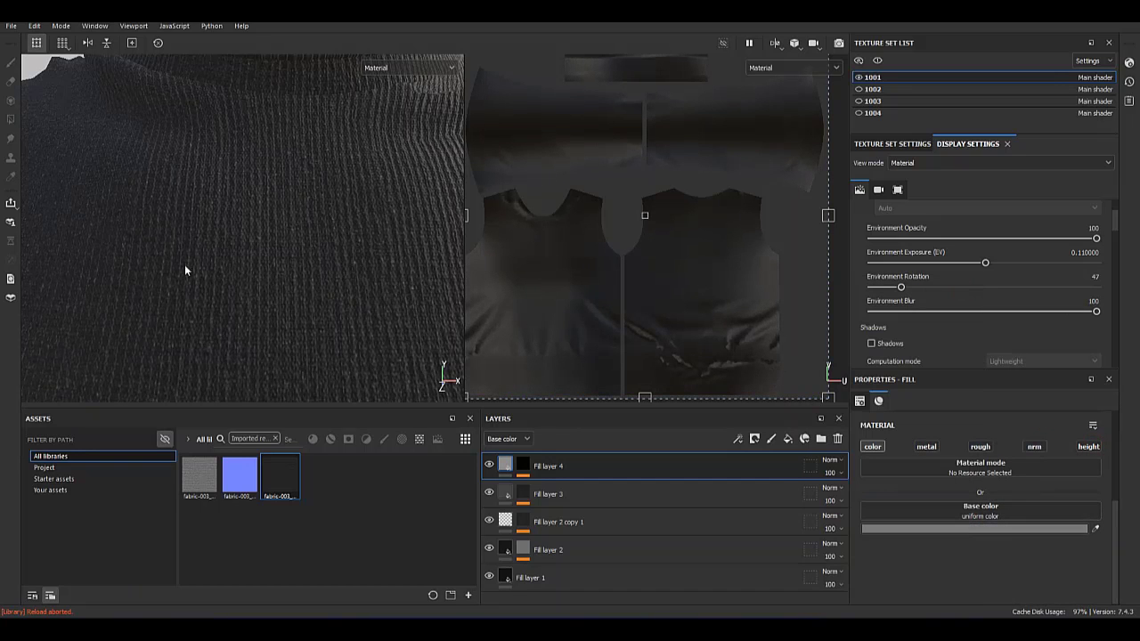
{"action": "scroll", "coordinate": [186, 267], "scroll_direction": "down", "scroll_amount": 3}
{"action": "scroll", "coordinate": [186, 267], "scroll_direction": "down", "scroll_amount": 3}
{"action": "left_click", "coordinate": [788, 438]}
{"action": "right_click", "coordinate": [506, 466]}
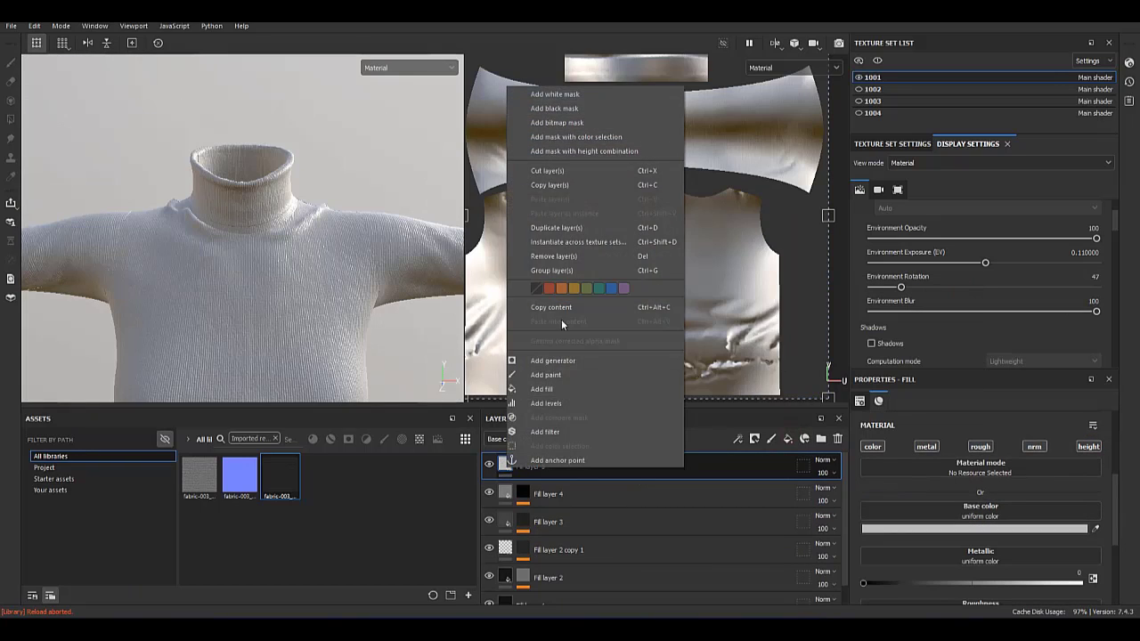
{"action": "left_click", "coordinate": [561, 360]}
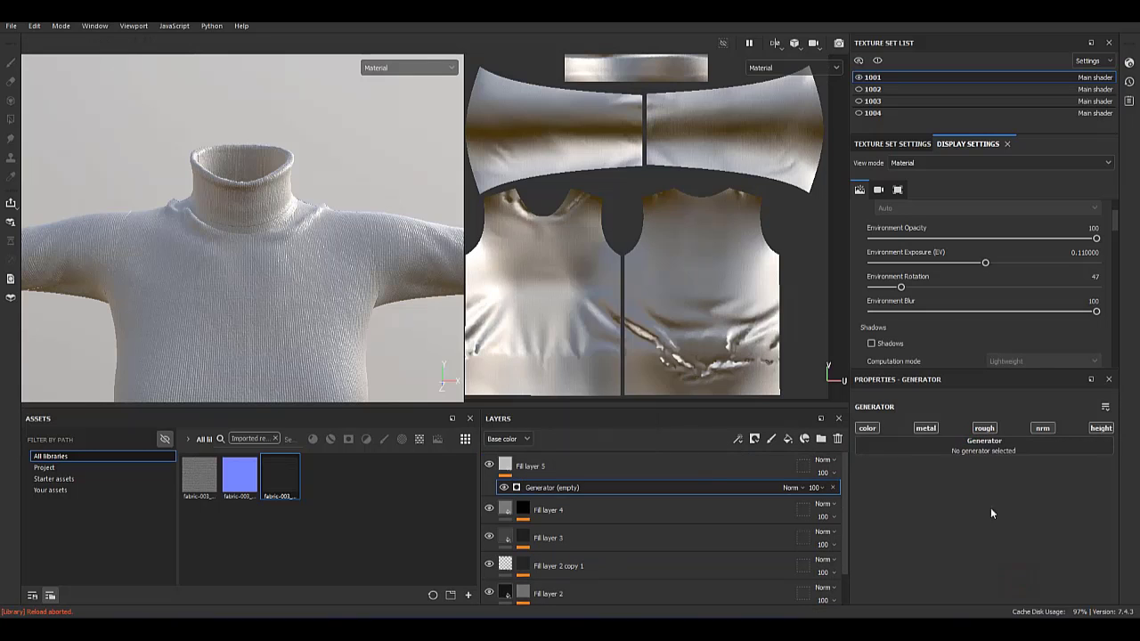
{"action": "left_click", "coordinate": [984, 445]}
{"action": "left_click_drag", "start_coordinate": [958, 520], "coordinate": [877, 522]}
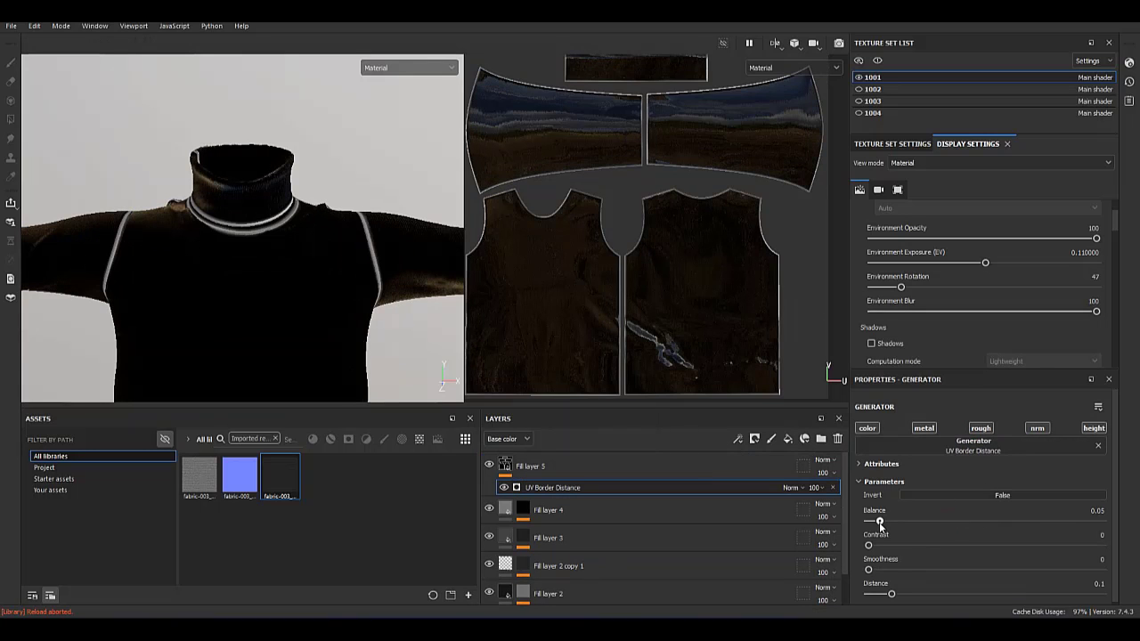
{"action": "left_click", "coordinate": [830, 490]}
Try a fill effect on Fill layer 5's mask, then delete it.
{"action": "right_click", "coordinate": [523, 466]}
{"action": "left_click", "coordinate": [570, 205]}
{"action": "right_click", "coordinate": [523, 466]}
{"action": "left_click", "coordinate": [570, 433]}
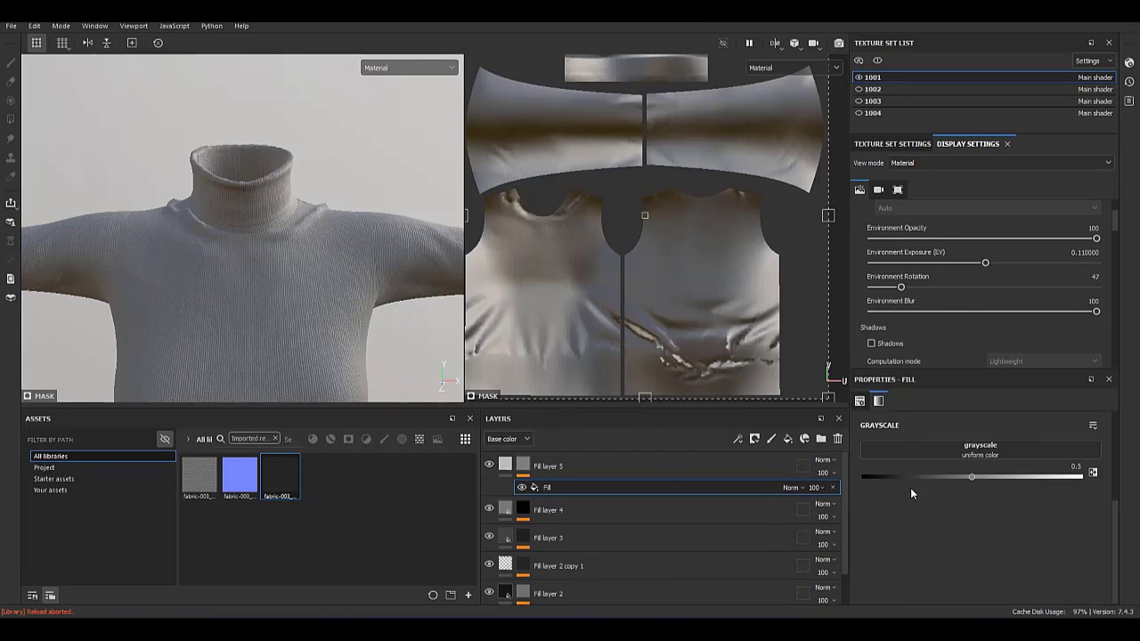
{"action": "left_click", "coordinate": [980, 450]}
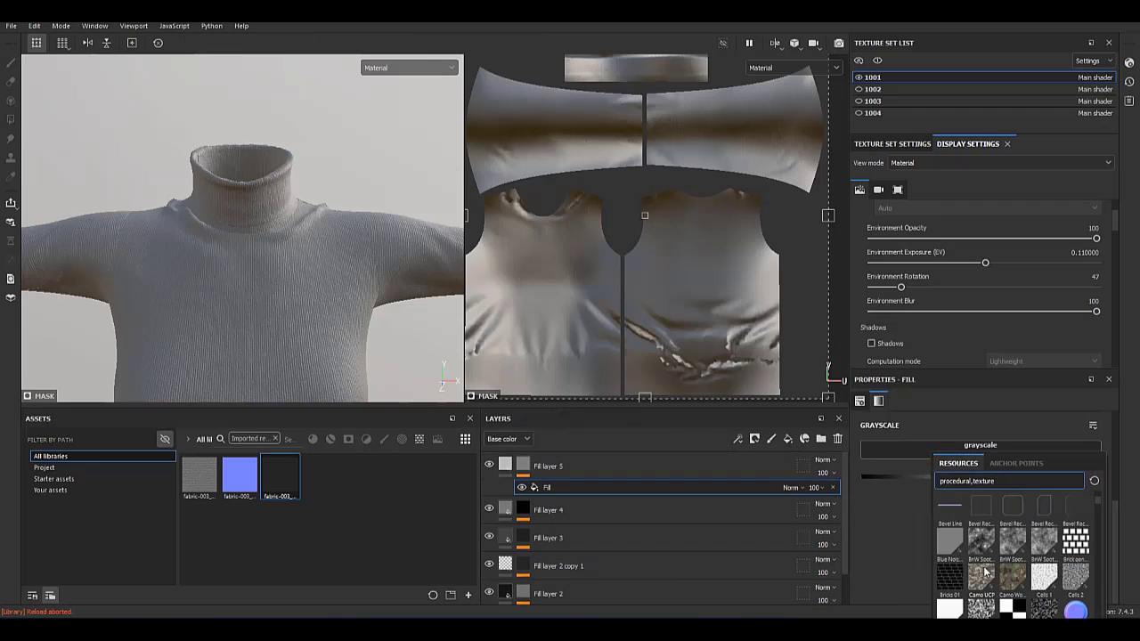
{"action": "left_click", "coordinate": [832, 488]}
Give Fill layer 5's mask a UV Border Distance generator with a blur filter.
{"action": "right_click", "coordinate": [523, 466]}
{"action": "left_click", "coordinate": [570, 524]}
{"action": "left_click", "coordinate": [976, 433]}
{"action": "left_click", "coordinate": [918, 510]}
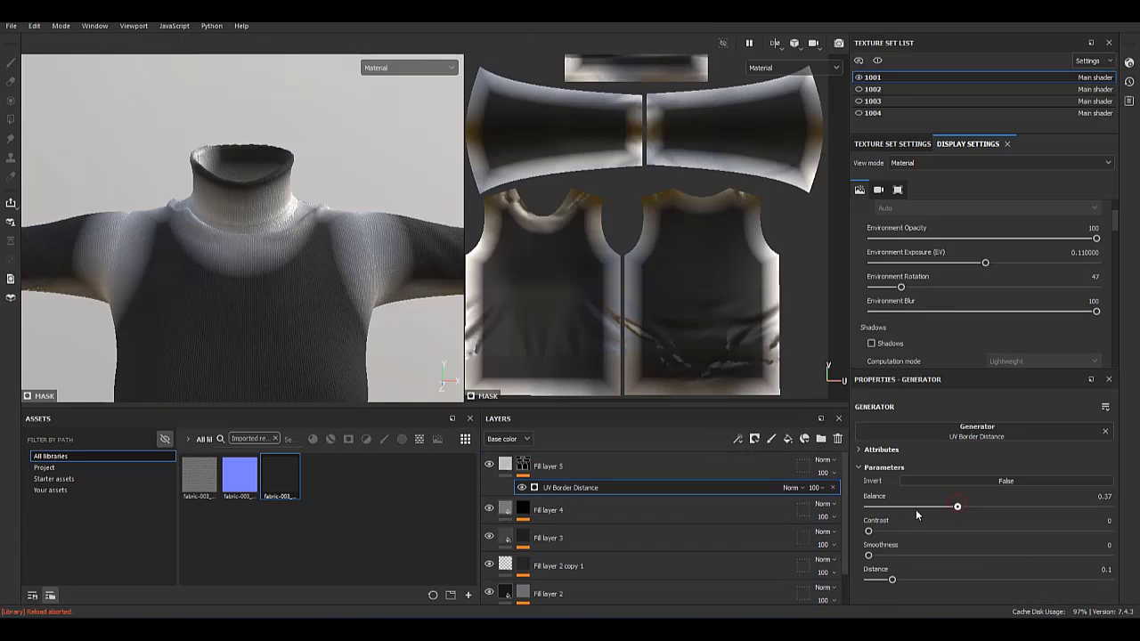
{"action": "right_click", "coordinate": [629, 488]}
{"action": "left_click", "coordinate": [676, 448]}
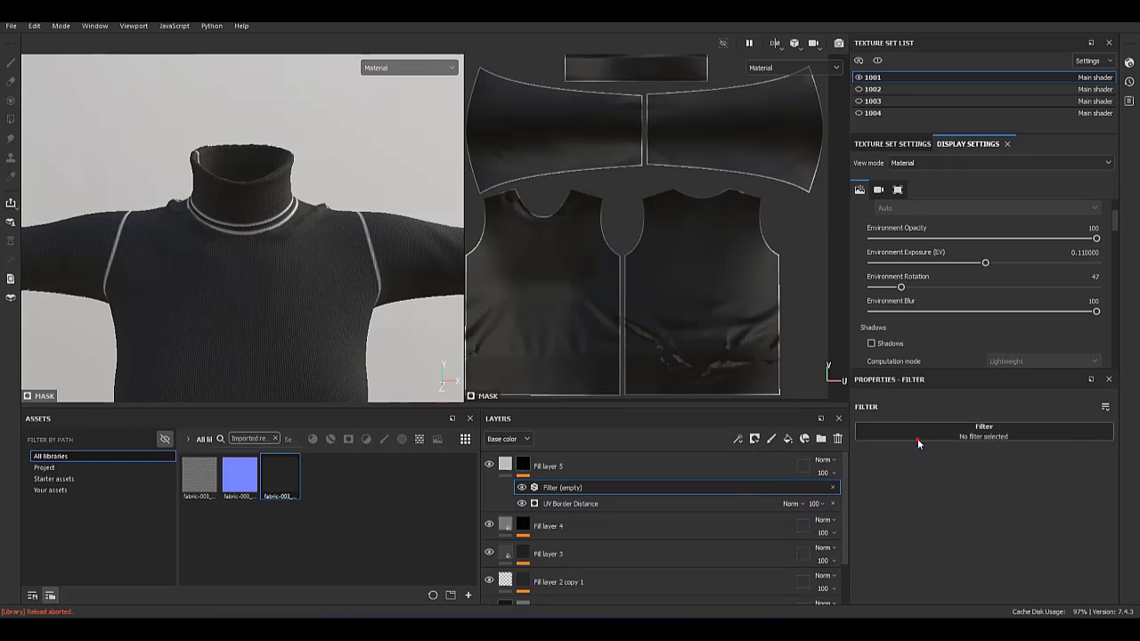
{"action": "left_click", "coordinate": [919, 443]}
{"action": "left_click", "coordinate": [1000, 579]}
{"action": "scroll", "coordinate": [321, 272], "scroll_direction": "up", "scroll_amount": 5}
Set Fill layer 5's height to -0.1260 and add a new fill layer above.
{"action": "left_click", "coordinate": [807, 468]}
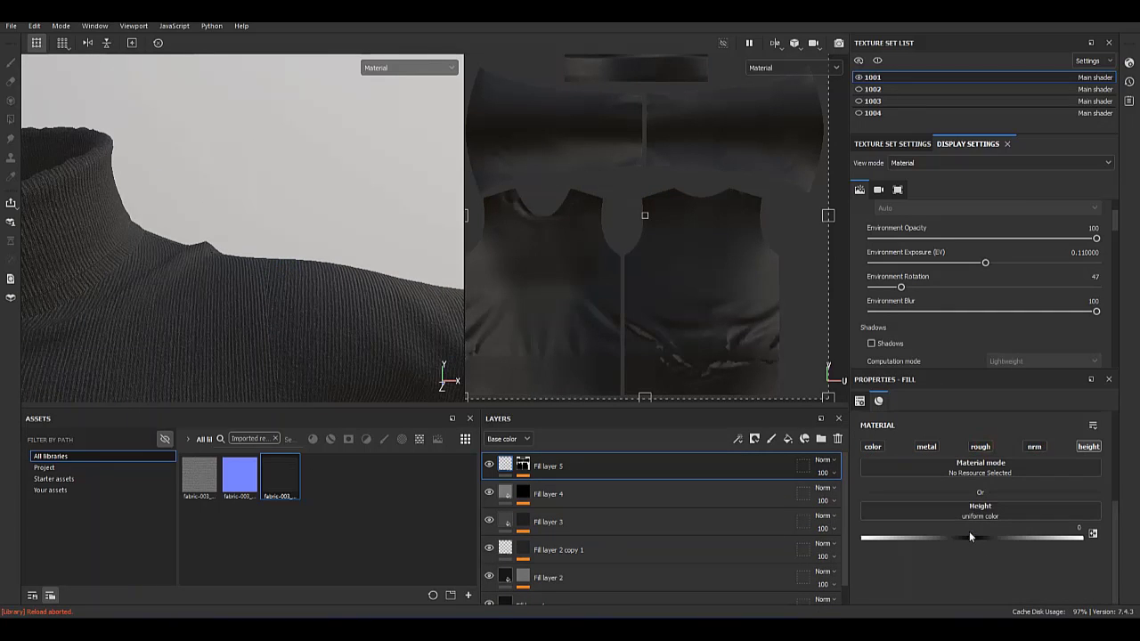
{"action": "left_click_drag", "start_coordinate": [962, 538], "coordinate": [957, 539]}
{"action": "mouse_move", "coordinate": [56, 152]}
{"action": "left_mouse_down", "text": "alt"}
{"action": "mouse_move", "coordinate": [351, 324]}
{"action": "mouse_move", "coordinate": [303, 352]}
{"action": "mouse_move", "coordinate": [227, 201]}
{"action": "mouse_move", "coordinate": [262, 255]}
{"action": "mouse_move", "coordinate": [126, 268]}
{"action": "mouse_move", "coordinate": [311, 246]}
{"action": "mouse_move", "coordinate": [145, 196]}
{"action": "left_mouse_up", "text": "alt"}
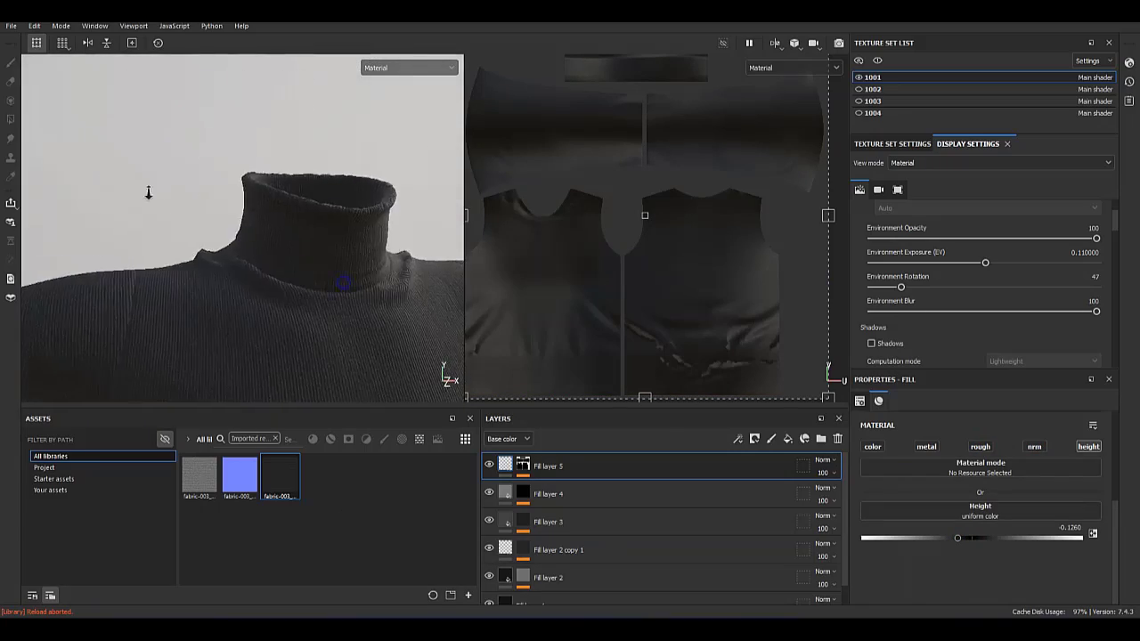
{"action": "right_click_drag", "start_coordinate": [145, 196], "coordinate": [262, 238], "text": "alt"}
{"action": "left_click", "coordinate": [805, 438]}
Add a black mask to Fill layer 6 and fill it with the Creased pattern.
{"action": "right_click", "coordinate": [496, 466]}
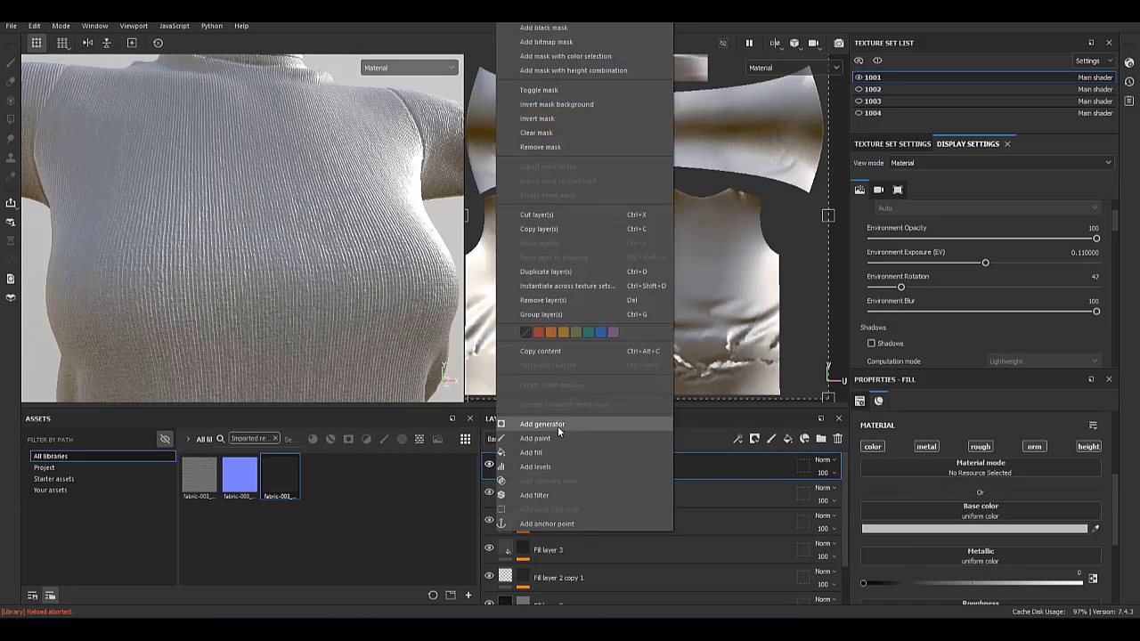
{"action": "left_click", "coordinate": [532, 452]}
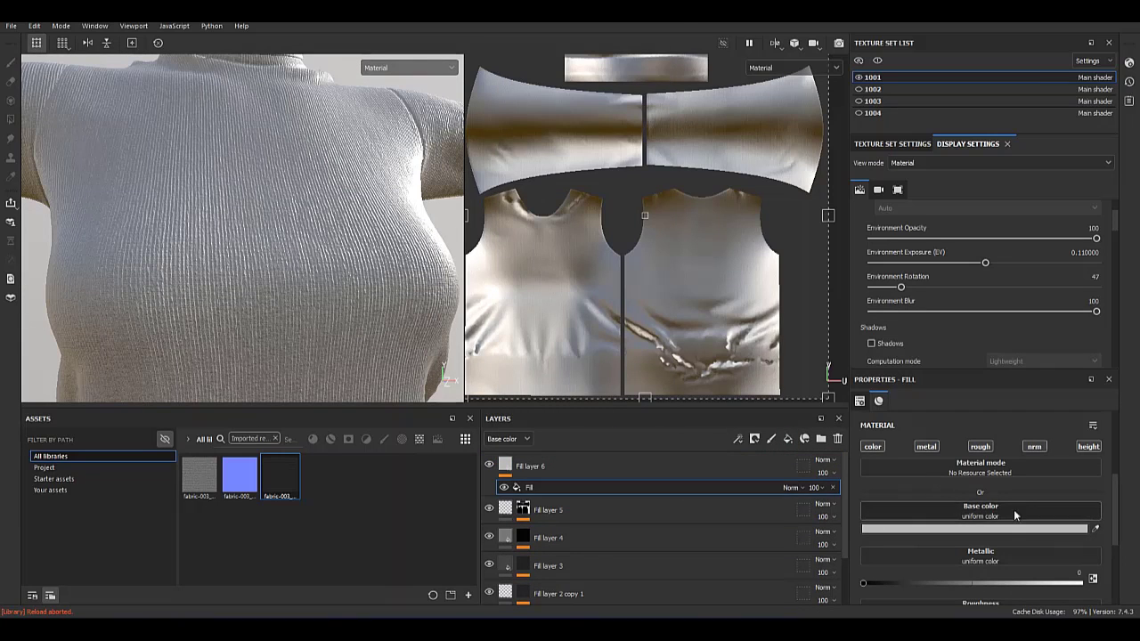
{"action": "right_click", "coordinate": [561, 485]}
{"action": "left_click", "coordinate": [563, 358]}
{"action": "right_click", "coordinate": [523, 465]}
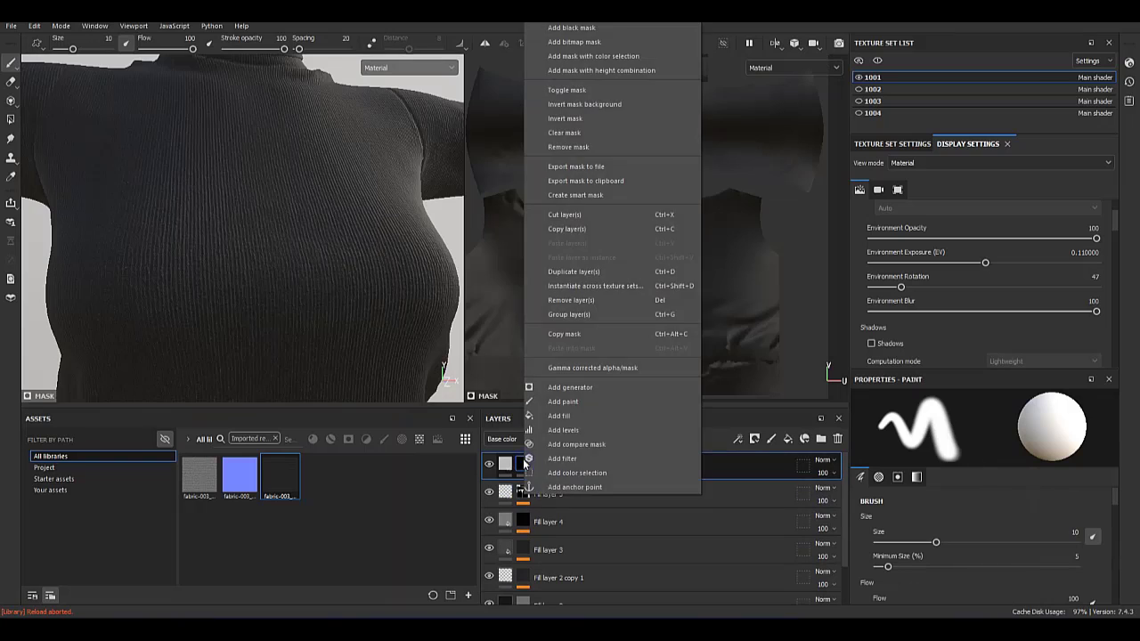
{"action": "left_click", "coordinate": [552, 418]}
{"action": "left_click", "coordinate": [1093, 472]}
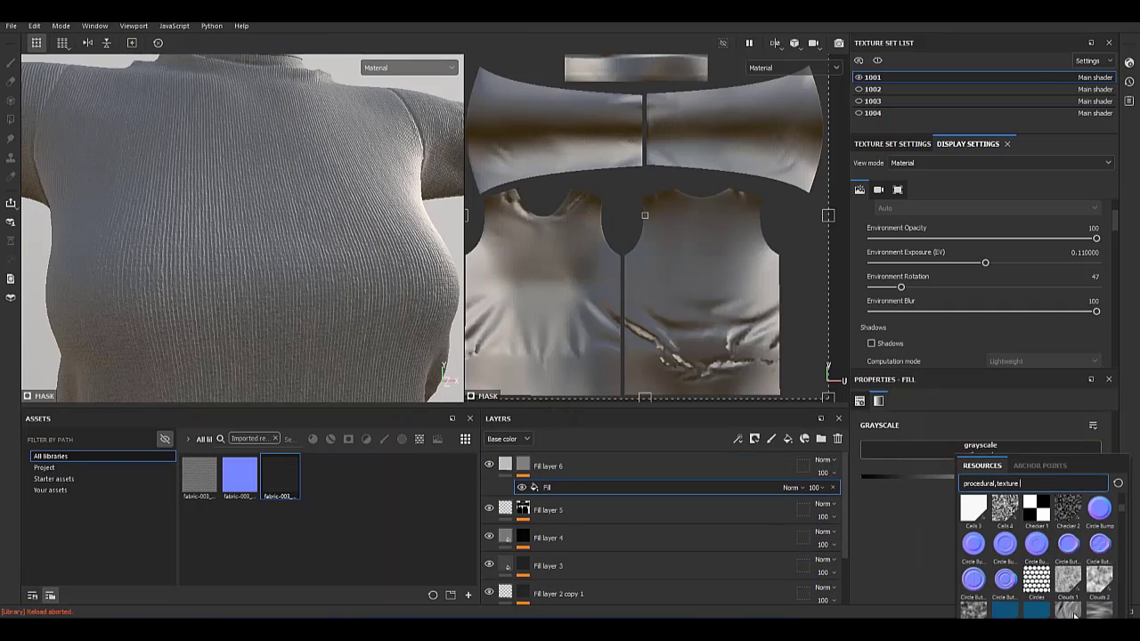
{"action": "scroll", "coordinate": [1102, 614], "scroll_direction": "down", "scroll_amount": 1}
{"action": "left_click", "coordinate": [1069, 583]}
Set the Creased mask fill to Warp Intensity 0 and Scale 2.
{"action": "left_click", "coordinate": [523, 466], "text": "alt"}
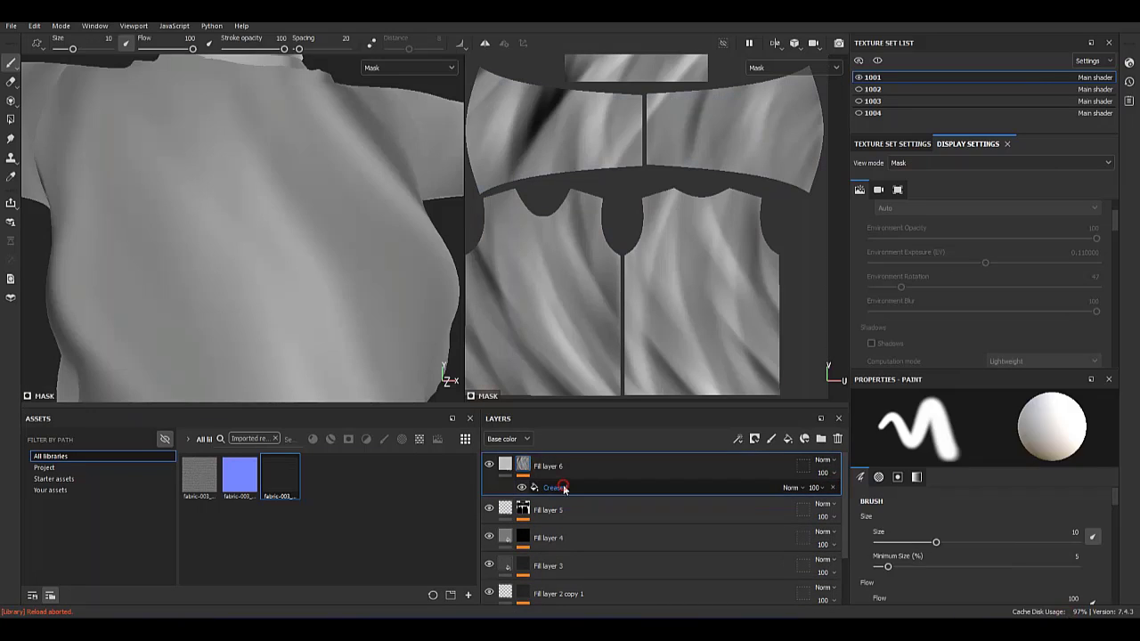
{"action": "scroll", "coordinate": [328, 254], "scroll_direction": "down", "scroll_amount": 2}
{"action": "scroll", "coordinate": [681, 353], "scroll_direction": "down", "scroll_amount": 2}
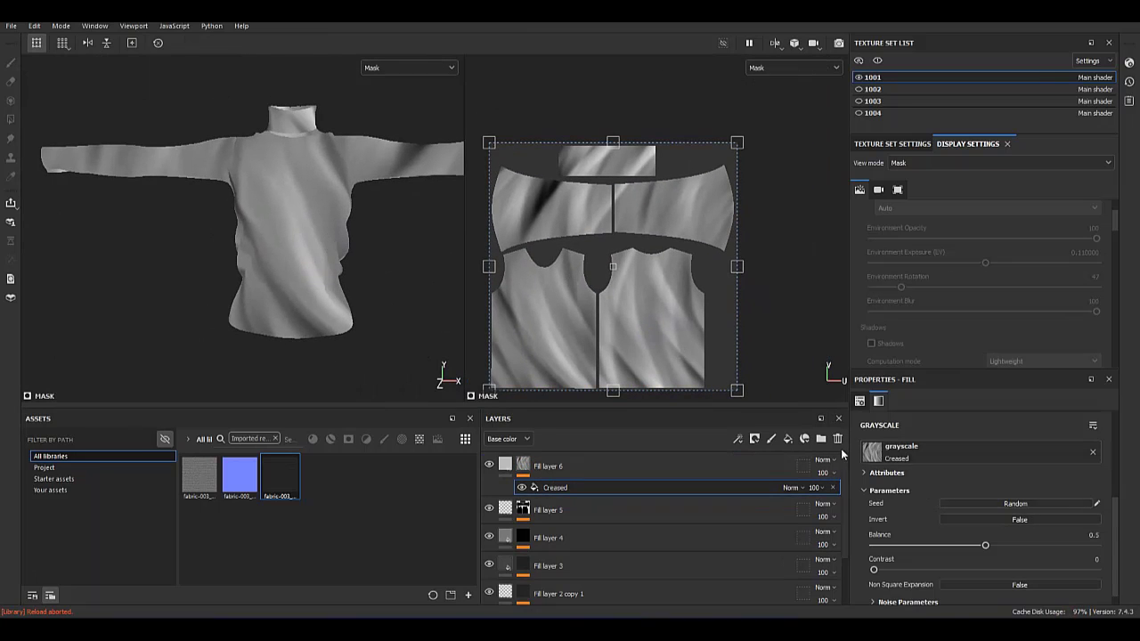
{"action": "scroll", "coordinate": [928, 528], "scroll_direction": "down", "scroll_amount": 1}
{"action": "scroll", "coordinate": [911, 588], "scroll_direction": "down", "scroll_amount": 2}
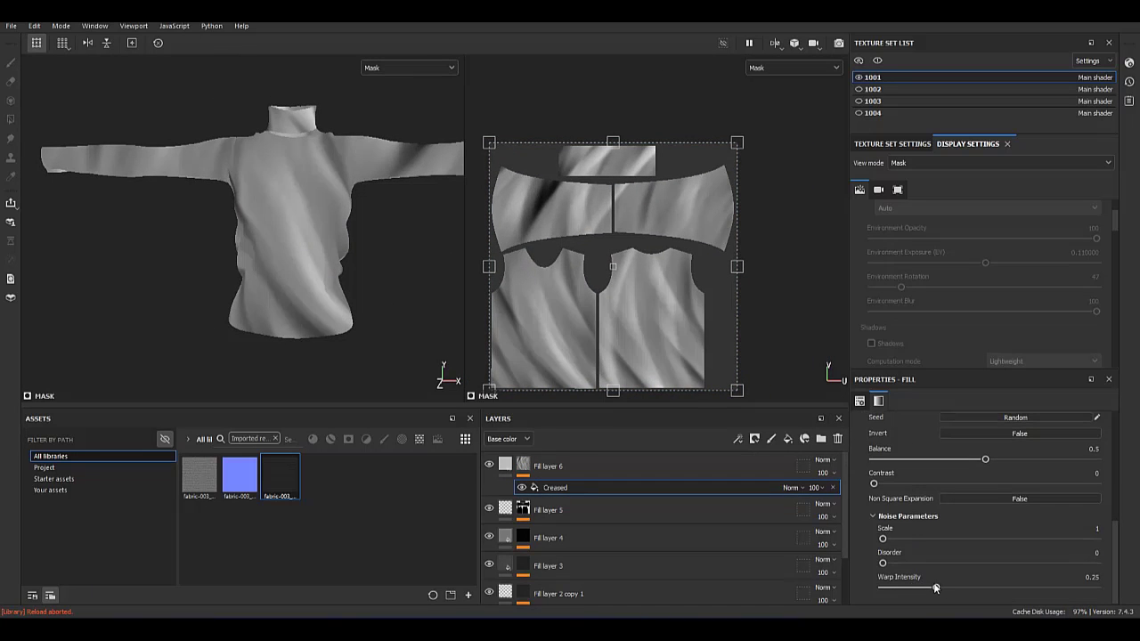
{"action": "left_click_drag", "start_coordinate": [1059, 588], "coordinate": [727, 571]}
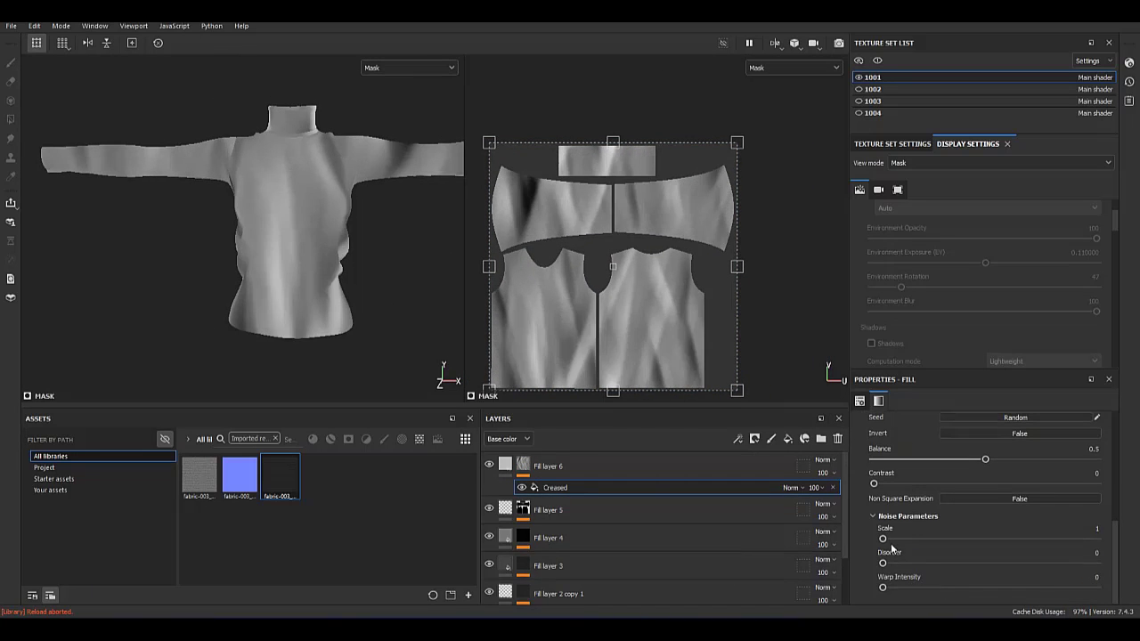
{"action": "left_click_drag", "start_coordinate": [883, 539], "coordinate": [913, 539]}
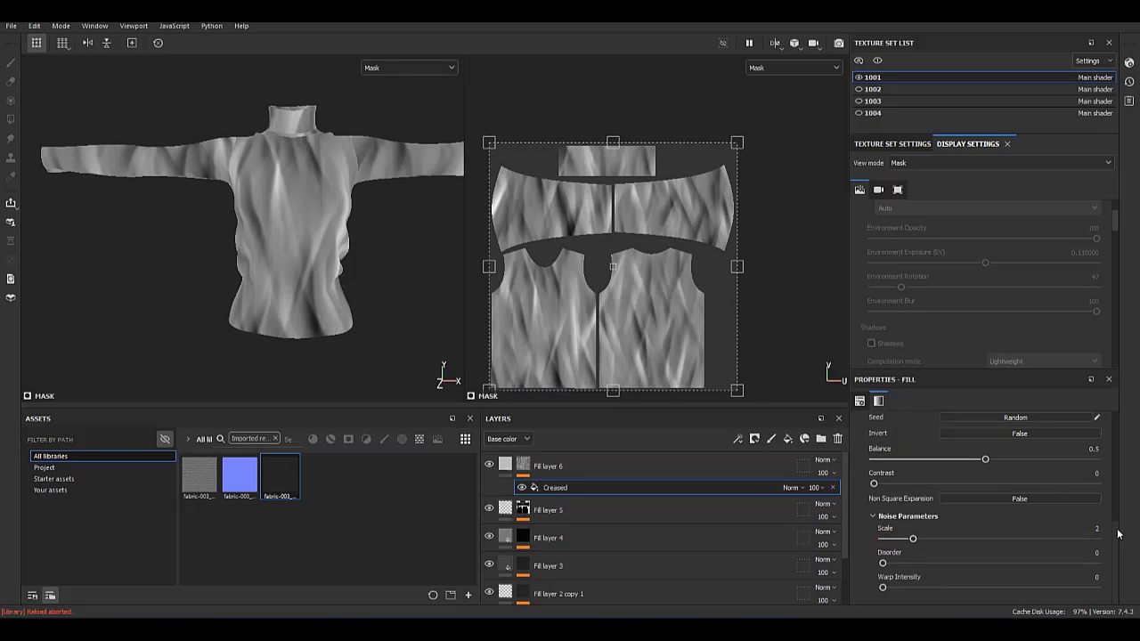
{"action": "left_click_drag", "start_coordinate": [1119, 534], "coordinate": [1119, 436]}
Set Fill layer 6's height to 0.6139 and review it under rotated lighting.
{"action": "left_click", "coordinate": [764, 472]}
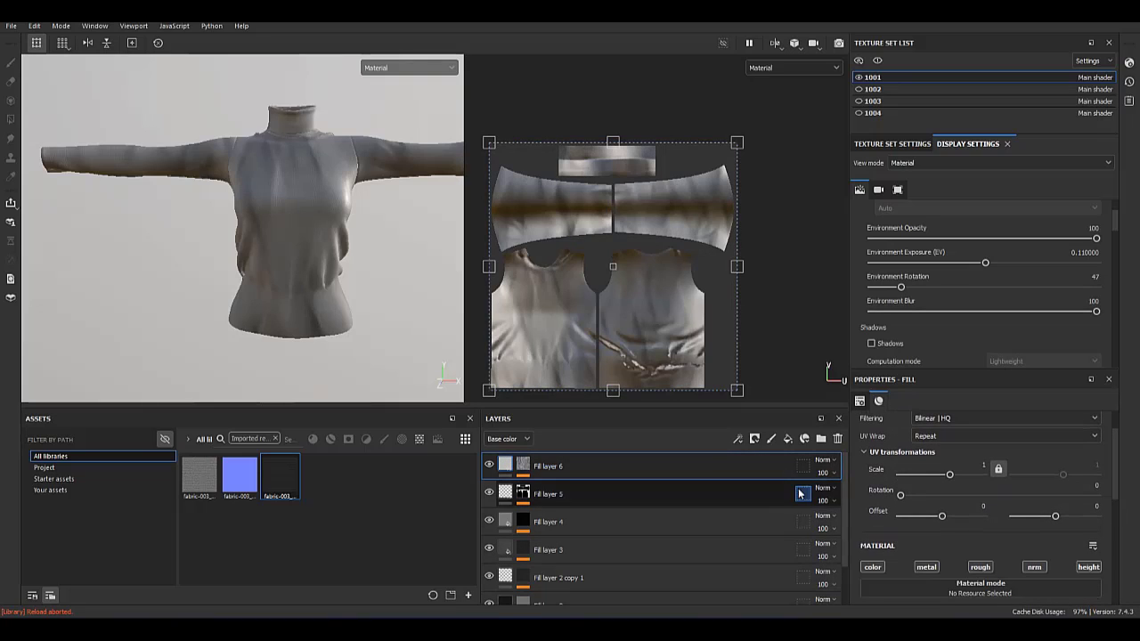
{"action": "scroll", "coordinate": [985, 571], "scroll_direction": "down", "scroll_amount": 2}
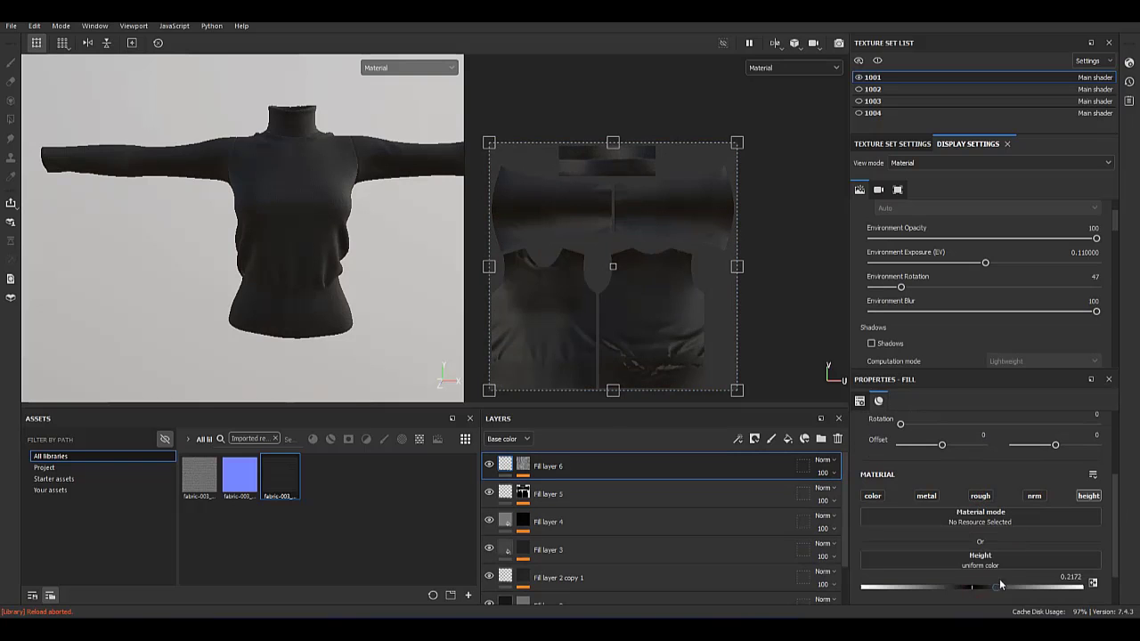
{"action": "scroll", "coordinate": [302, 213], "scroll_direction": "up", "scroll_amount": 5}
{"action": "scroll", "coordinate": [347, 187], "scroll_direction": "up", "scroll_amount": 2}
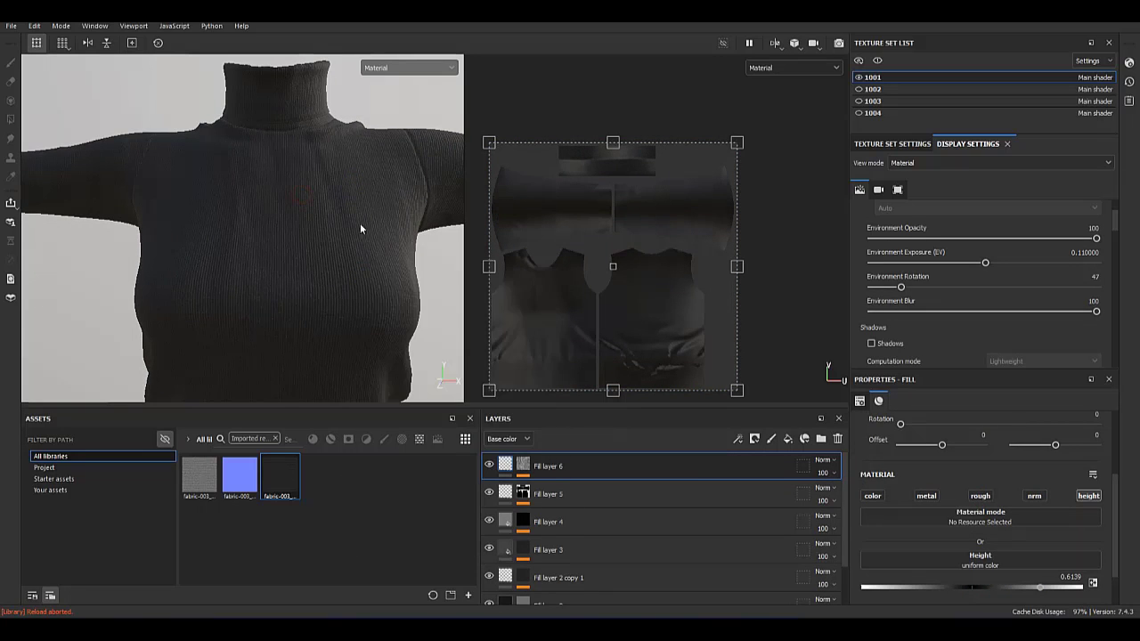
{"action": "right_click_drag", "start_coordinate": [360, 223], "coordinate": [291, 318], "text": "shift"}
{"action": "scroll", "coordinate": [428, 297], "scroll_direction": "down", "scroll_amount": 3}
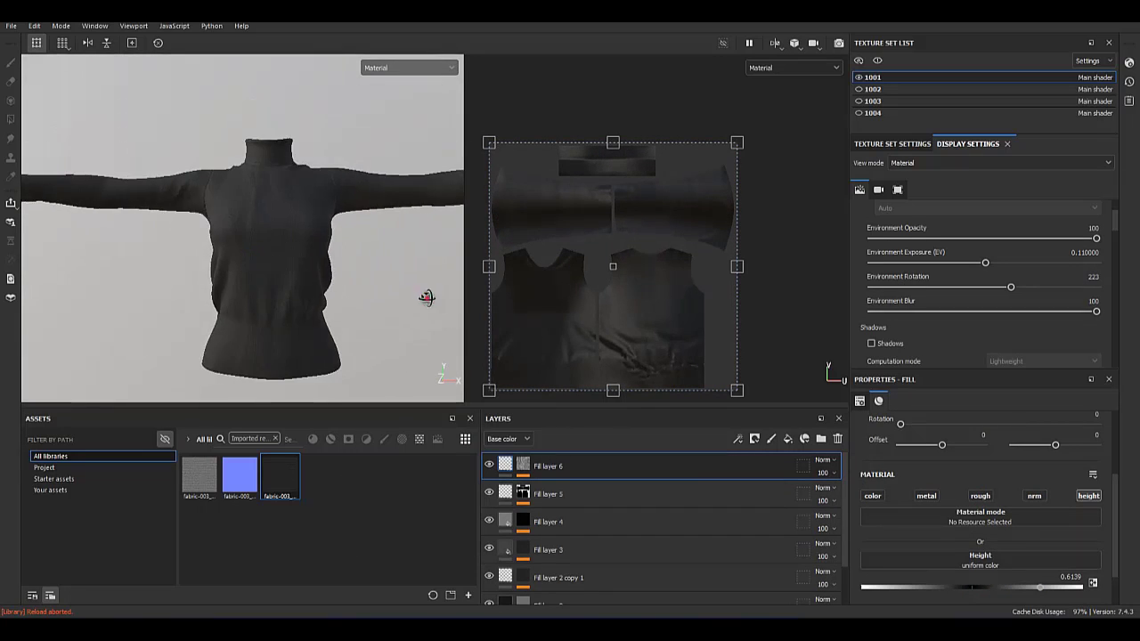
{"action": "mouse_move", "coordinate": [427, 298]}
{"action": "left_mouse_down", "text": "alt"}
{"action": "mouse_move", "coordinate": [233, 300]}
{"action": "mouse_move", "coordinate": [157, 254]}
{"action": "left_mouse_up", "text": "alt"}
{"action": "scroll", "coordinate": [311, 337], "scroll_direction": "up", "scroll_amount": 2}
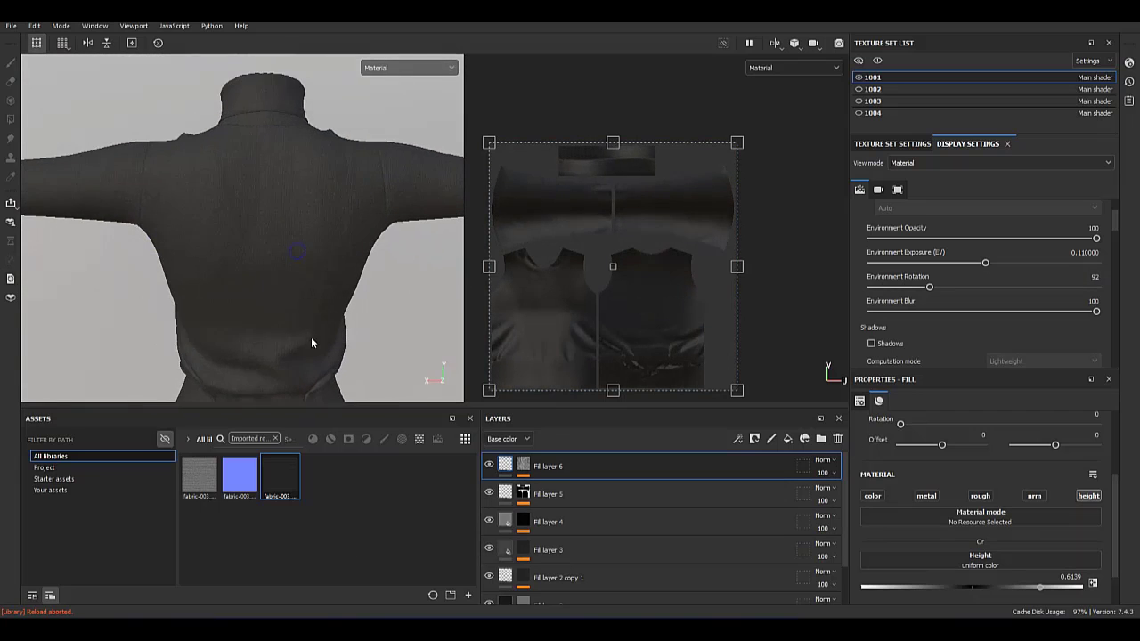
{"action": "right_click_drag", "start_coordinate": [311, 337], "coordinate": [262, 290], "text": "shift"}
Try a Blur filter on Fill layer 6's mask, then undo it.
{"action": "left_click", "coordinate": [523, 465]}
{"action": "left_click", "coordinate": [738, 439]}
{"action": "left_click", "coordinate": [978, 430]}
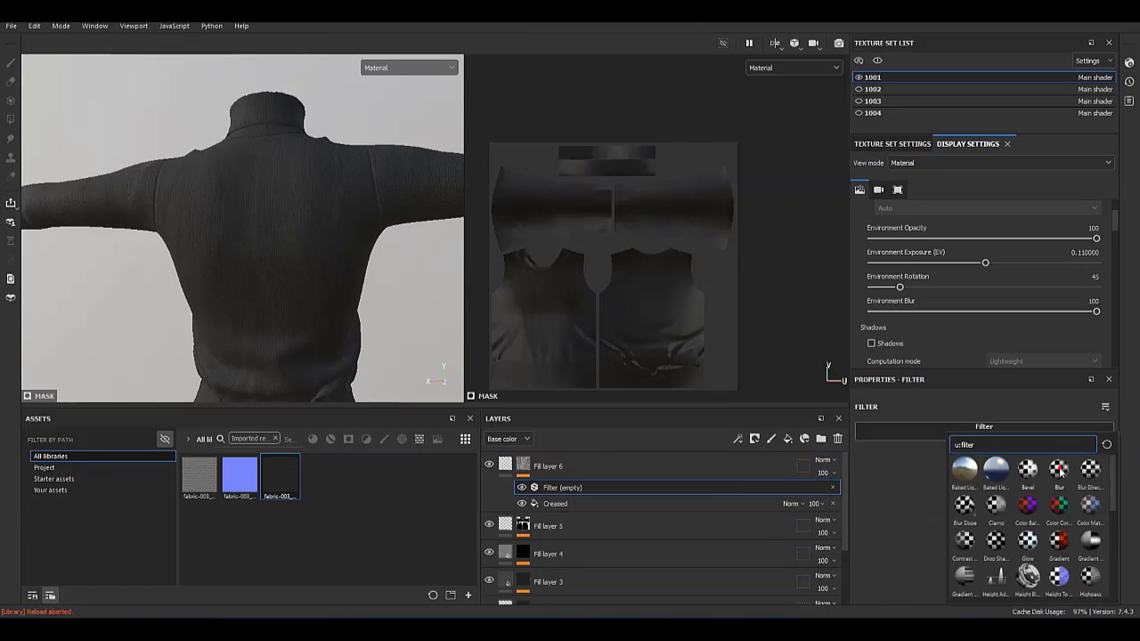
{"action": "left_click", "coordinate": [923, 487]}
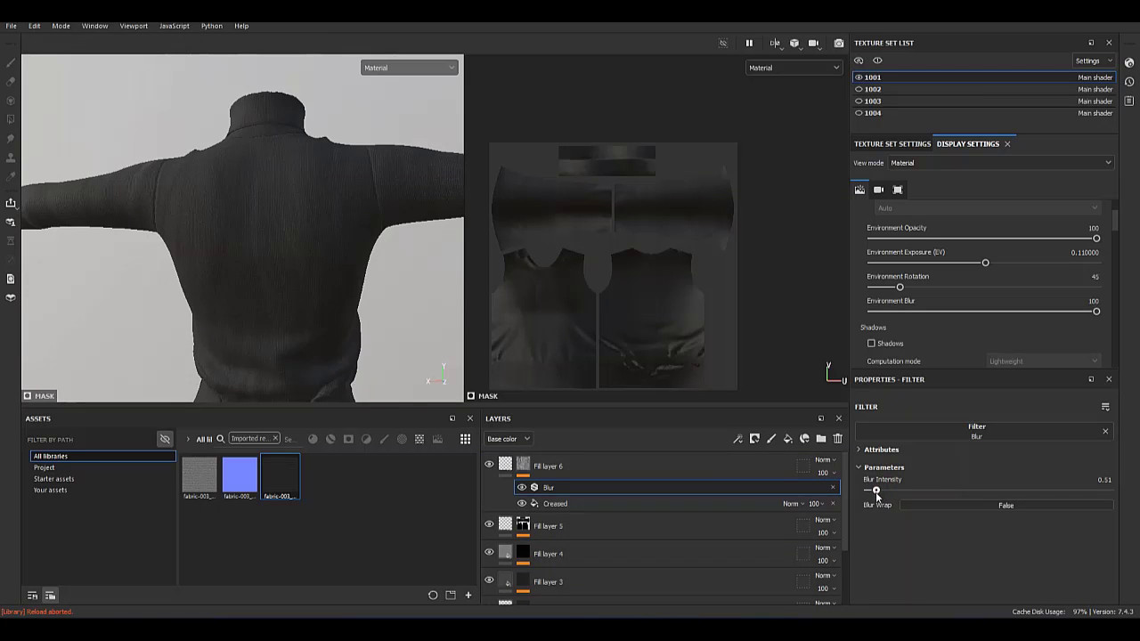
{"action": "left_click_drag", "start_coordinate": [122, 211], "coordinate": [288, 323], "text": "alt"}
{"action": "key", "text": "ctrl+z"}
{"action": "right_click_drag", "start_coordinate": [385, 335], "coordinate": [321, 294], "text": "shift"}
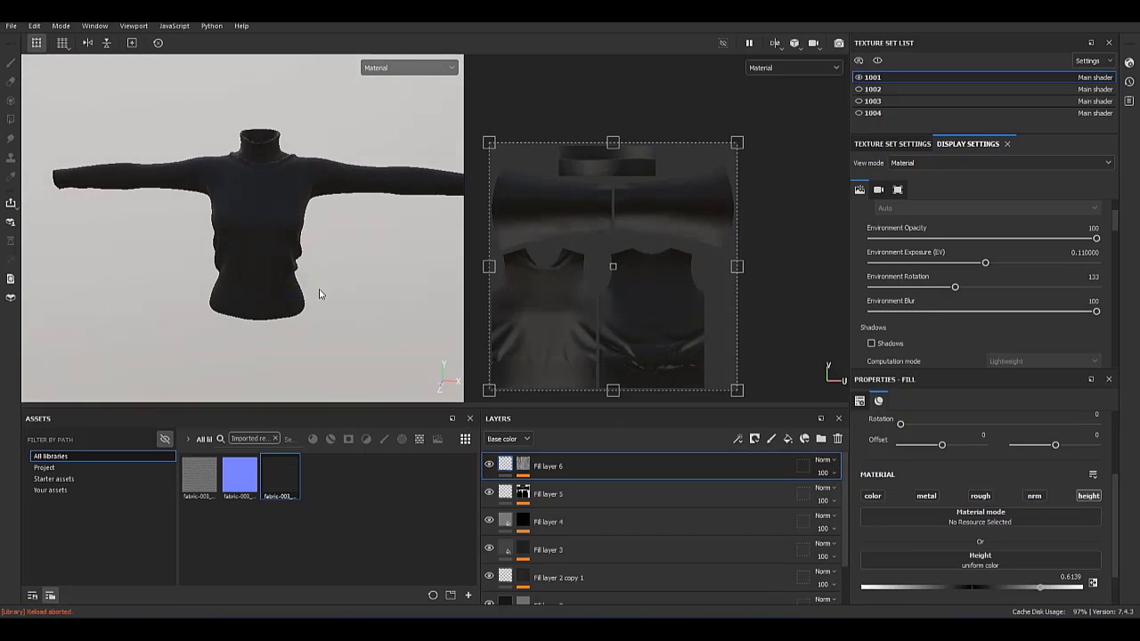
Inspect the surface up close, set Fill layer 2's height to 0.1796, and frame the trousers.
{"action": "scroll", "coordinate": [326, 262], "scroll_direction": "up", "scroll_amount": 3}
{"action": "scroll", "coordinate": [267, 252], "scroll_direction": "up", "scroll_amount": 3}
{"action": "right_click_drag", "start_coordinate": [268, 253], "coordinate": [380, 258], "text": "shift"}
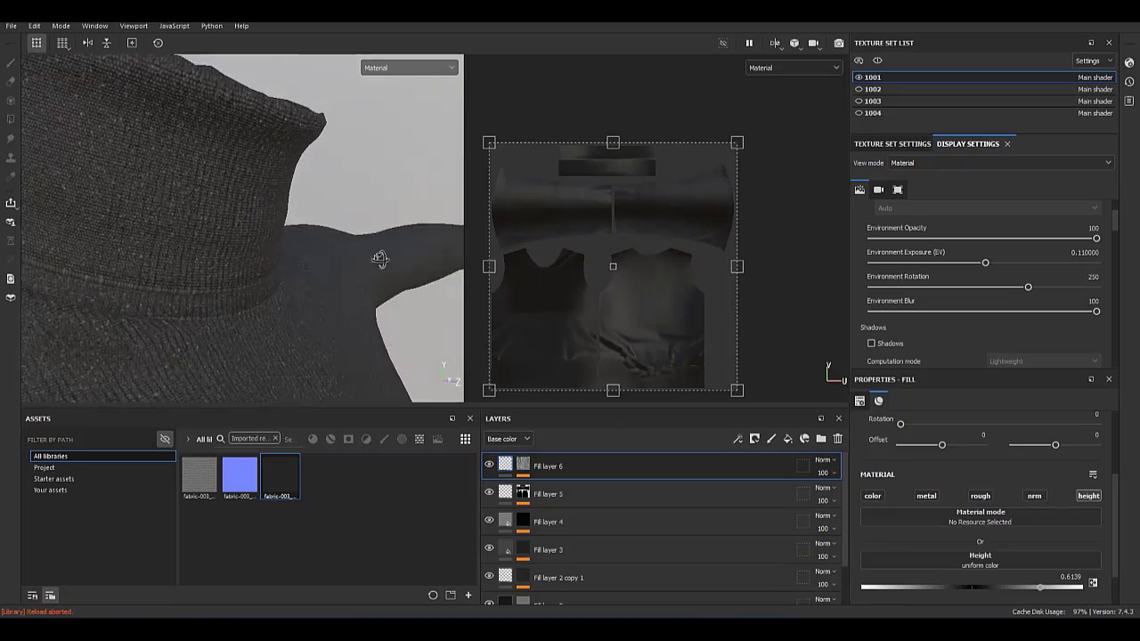
{"action": "scroll", "coordinate": [379, 259], "scroll_direction": "up", "scroll_amount": 2}
{"action": "left_click_drag", "start_coordinate": [368, 275], "coordinate": [152, 178], "text": "alt"}
{"action": "mouse_move", "coordinate": [252, 255]}
{"action": "left_mouse_down", "text": "alt"}
{"action": "mouse_move", "coordinate": [267, 252]}
{"action": "mouse_move", "coordinate": [214, 136]}
{"action": "mouse_move", "coordinate": [246, 220]}
{"action": "mouse_move", "coordinate": [240, 197]}
{"action": "mouse_move", "coordinate": [383, 338]}
{"action": "left_mouse_up", "text": "alt"}
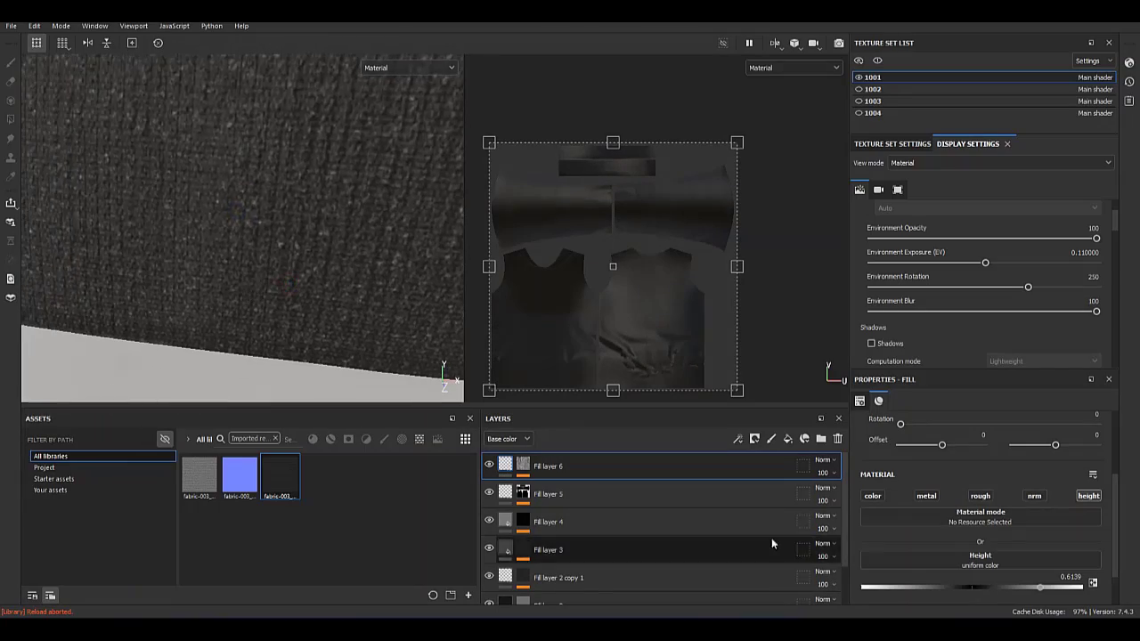
{"action": "scroll", "coordinate": [772, 544], "scroll_direction": "down", "scroll_amount": 2}
{"action": "left_click", "coordinate": [620, 557]}
{"action": "scroll", "coordinate": [994, 570], "scroll_direction": "up", "scroll_amount": 1}
{"action": "scroll", "coordinate": [994, 596], "scroll_direction": "down", "scroll_amount": 1}
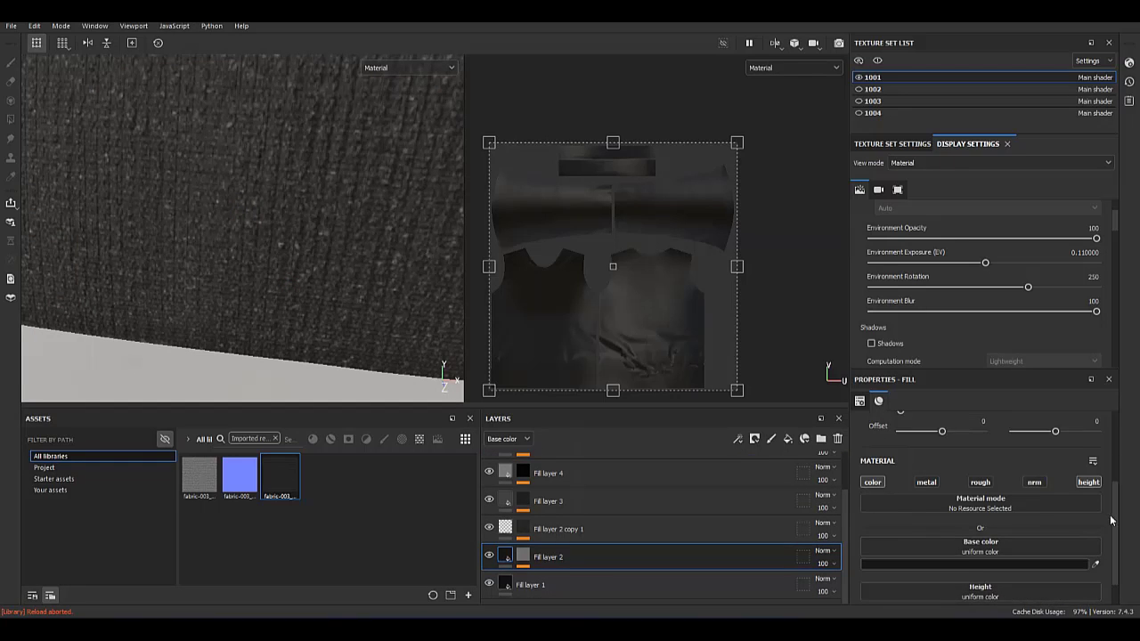
{"action": "scroll", "coordinate": [1111, 520], "scroll_direction": "down", "scroll_amount": 1}
{"action": "mouse_move", "coordinate": [330, 222]}
{"action": "left_mouse_down", "text": "alt"}
{"action": "mouse_move", "coordinate": [22, 134]}
{"action": "mouse_move", "coordinate": [260, 323]}
{"action": "mouse_move", "coordinate": [113, 224]}
{"action": "mouse_move", "coordinate": [593, 384]}
{"action": "left_mouse_up", "text": "alt"}
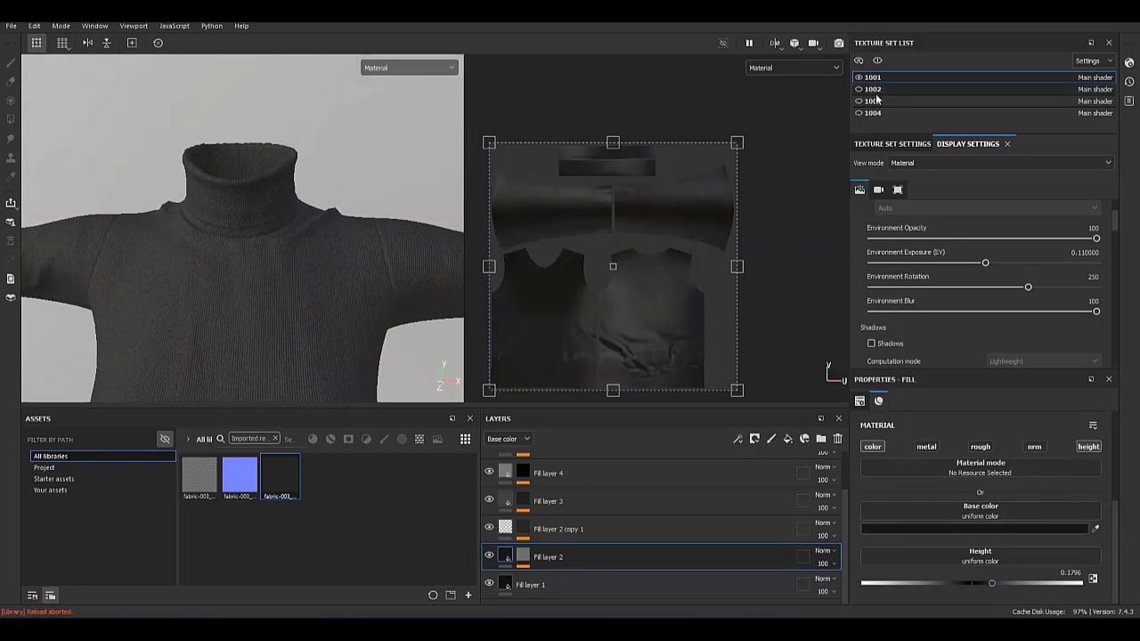
{"action": "scroll", "coordinate": [300, 122], "scroll_direction": "down", "scroll_amount": 2}
{"action": "middle_click_drag", "start_coordinate": [301, 122], "coordinate": [325, 249], "text": "alt"}
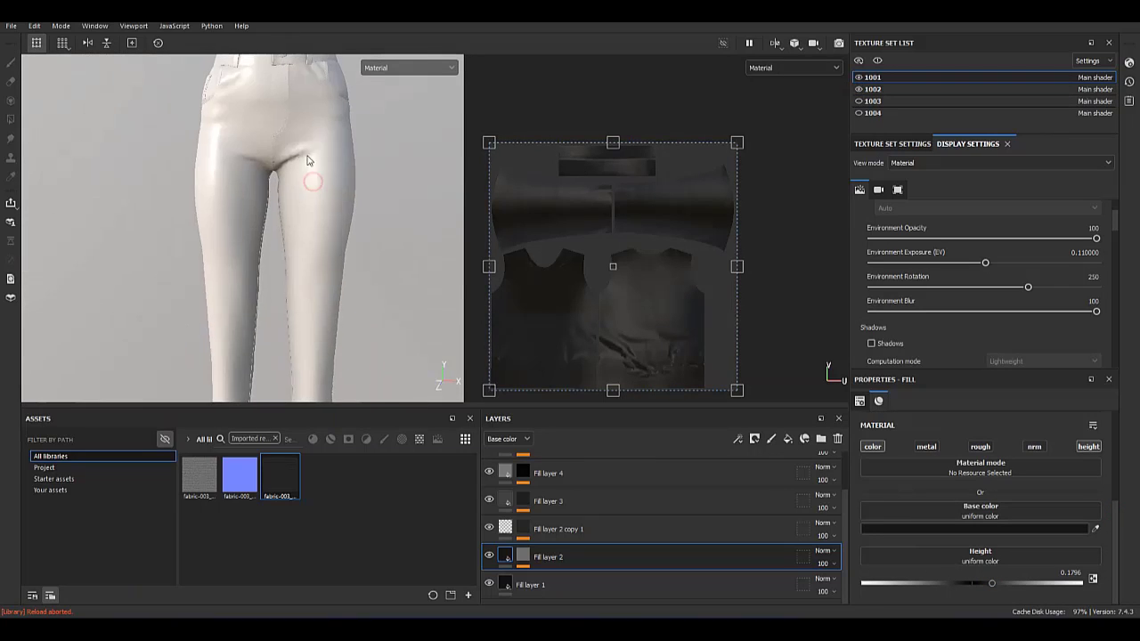
{"action": "scroll", "coordinate": [325, 249], "scroll_direction": "up", "scroll_amount": 3}
Bake mesh maps for texture set 1002 at 4096, excluding Thickness.
{"action": "left_click", "coordinate": [911, 92]}
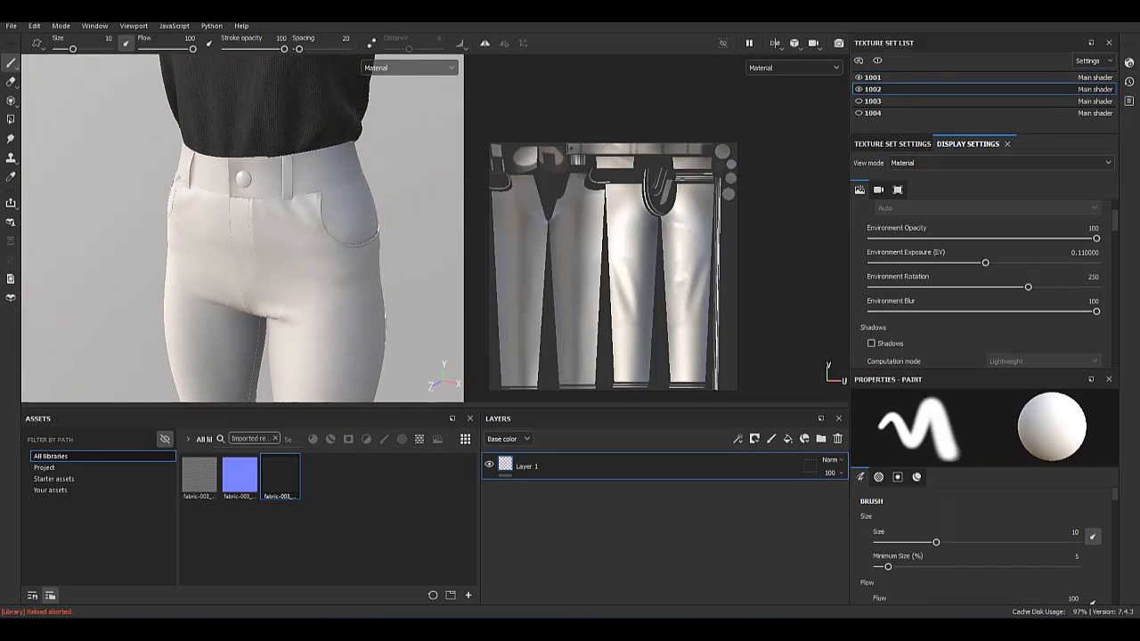
{"action": "left_click", "coordinate": [892, 143]}
{"action": "left_click", "coordinate": [1067, 220]}
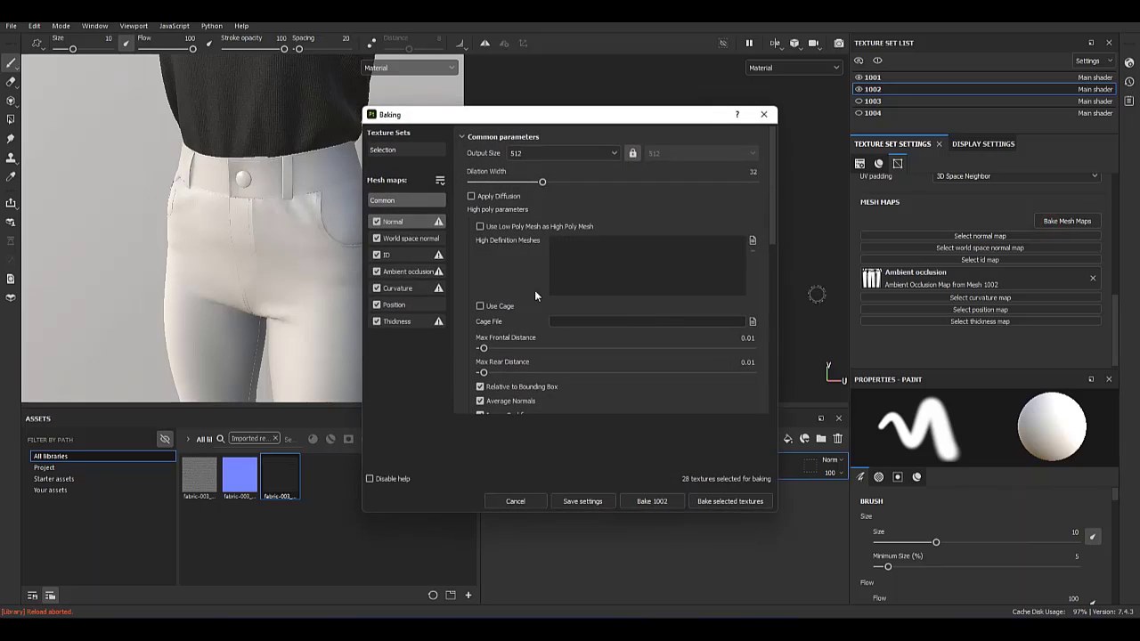
{"action": "left_click", "coordinate": [377, 320]}
{"action": "left_click", "coordinate": [533, 153]}
{"action": "left_click", "coordinate": [552, 244]}
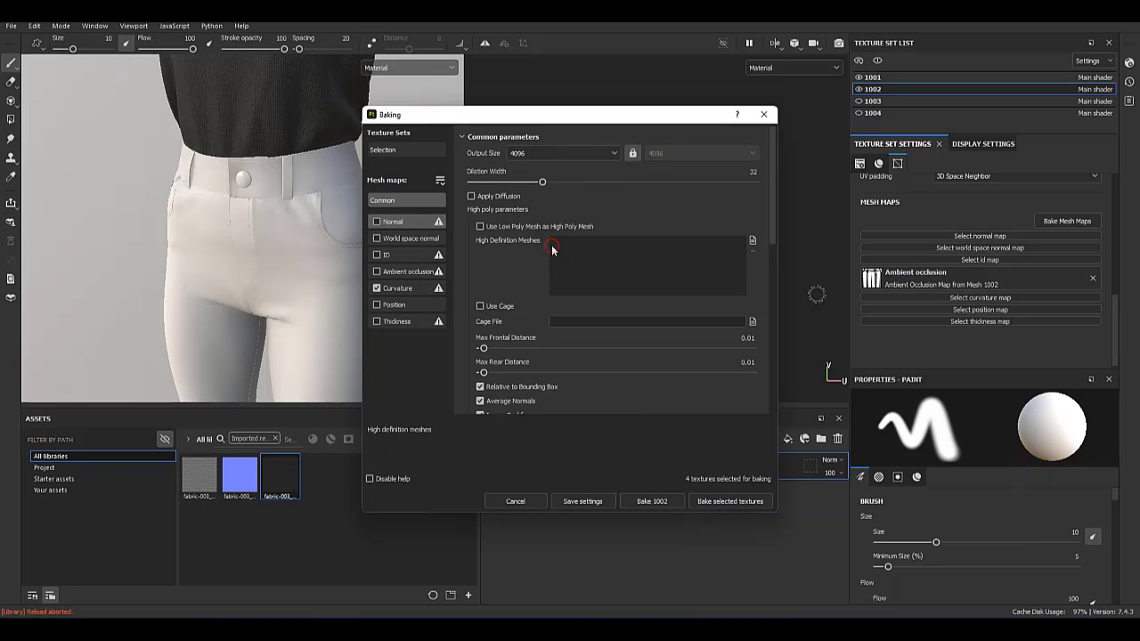
{"action": "left_click", "coordinate": [666, 501]}
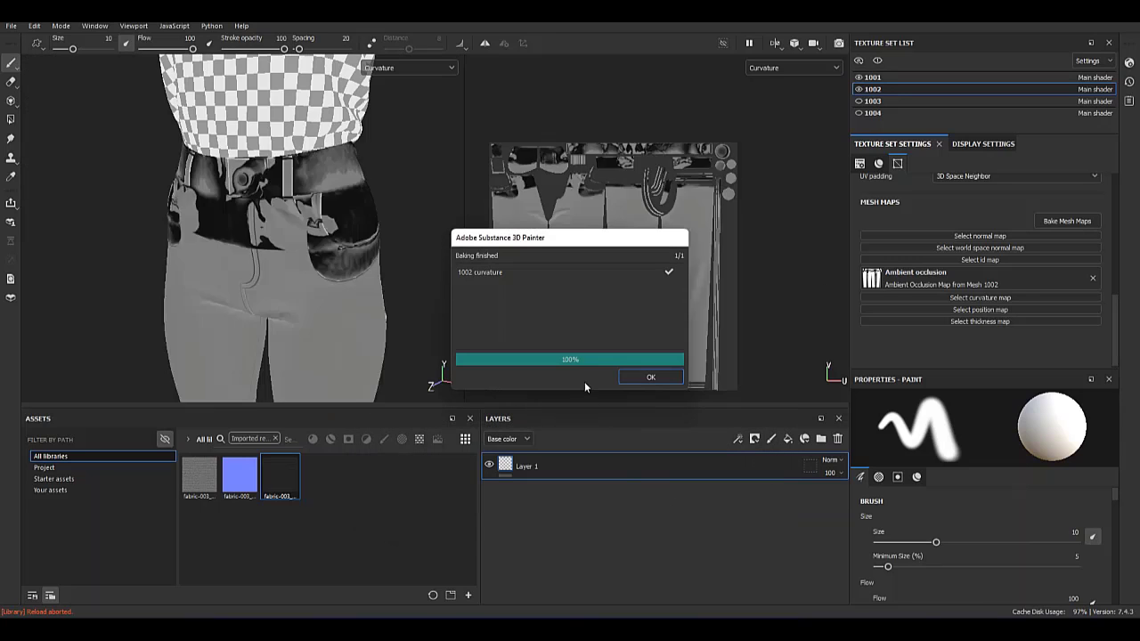
Rebake set 1002's mesh maps at 4096 with World space normal included.
{"action": "left_click", "coordinate": [1066, 221]}
{"action": "mouse_move", "coordinate": [387, 255]}
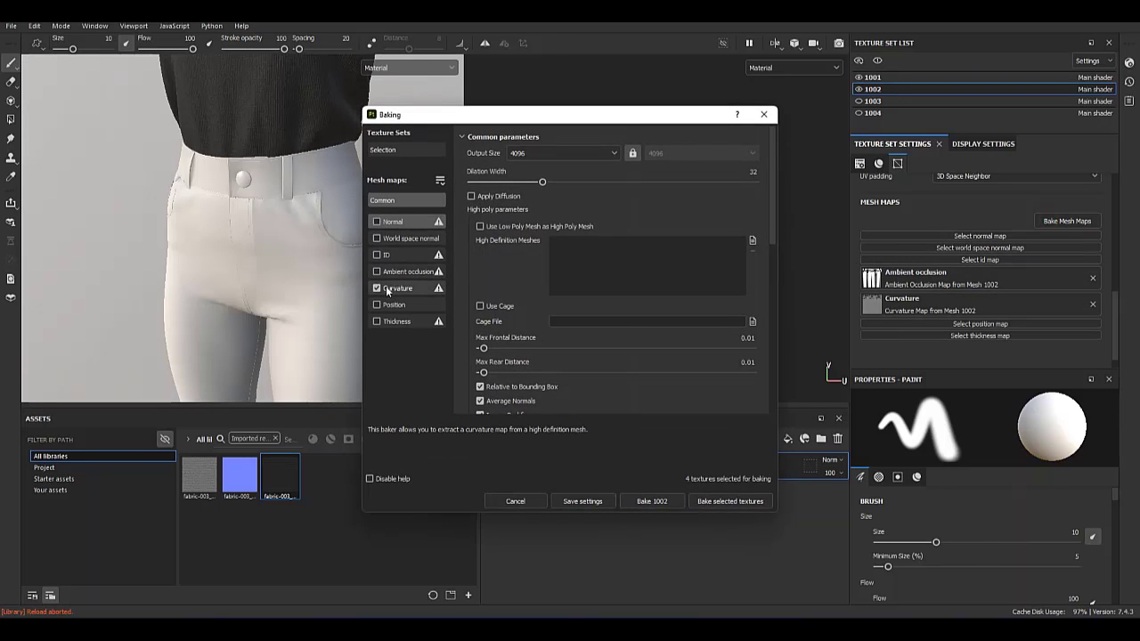
{"action": "left_click", "coordinate": [376, 238]}
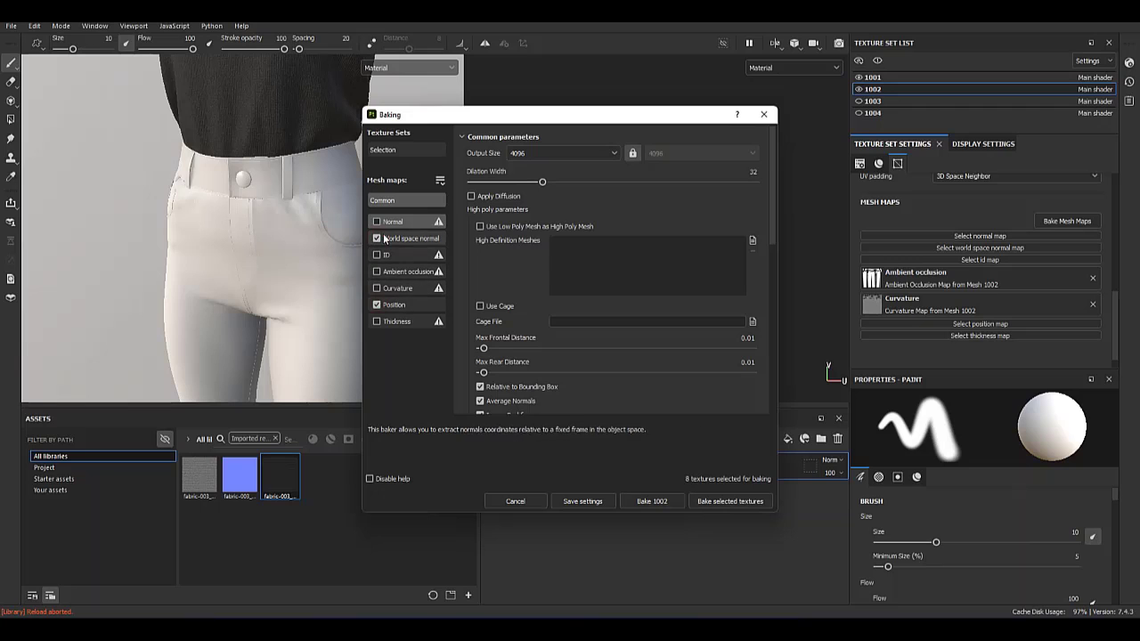
{"action": "left_click", "coordinate": [561, 154]}
{"action": "left_click", "coordinate": [525, 227]}
{"action": "left_click", "coordinate": [650, 502]}
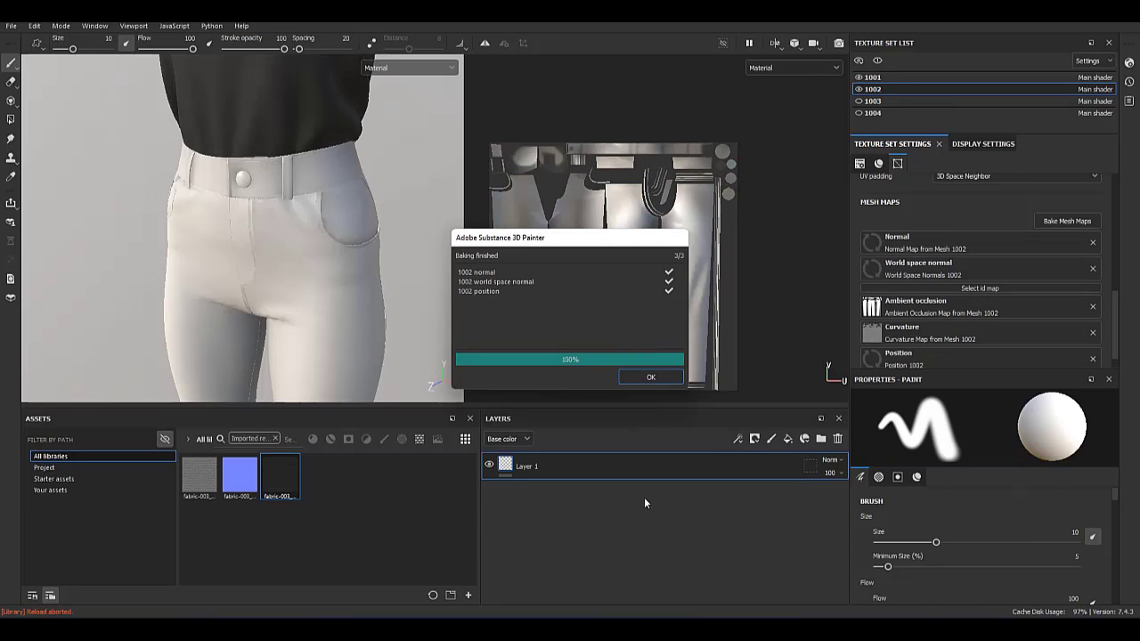
Set the environment rotation to 14 in Display Settings.
{"action": "mouse_move", "coordinate": [303, 115]}
{"action": "left_mouse_down", "text": "alt"}
{"action": "mouse_move", "coordinate": [334, 215]}
{"action": "mouse_move", "coordinate": [326, 190]}
{"action": "left_mouse_up", "text": "alt"}
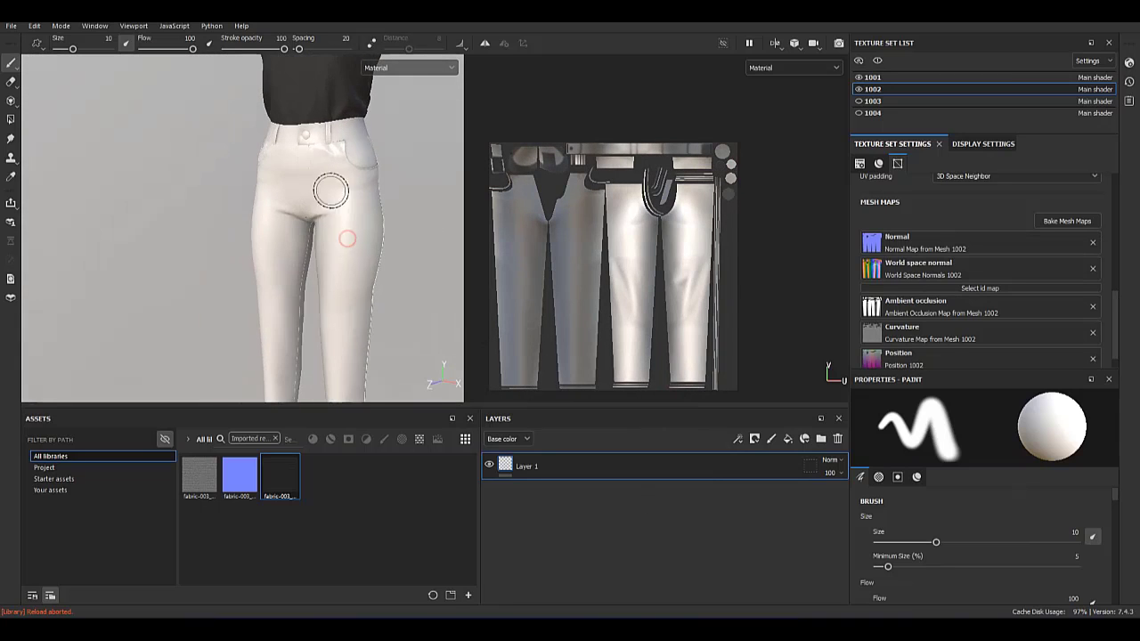
{"action": "left_click", "coordinate": [980, 146]}
{"action": "key", "text": "Return"}
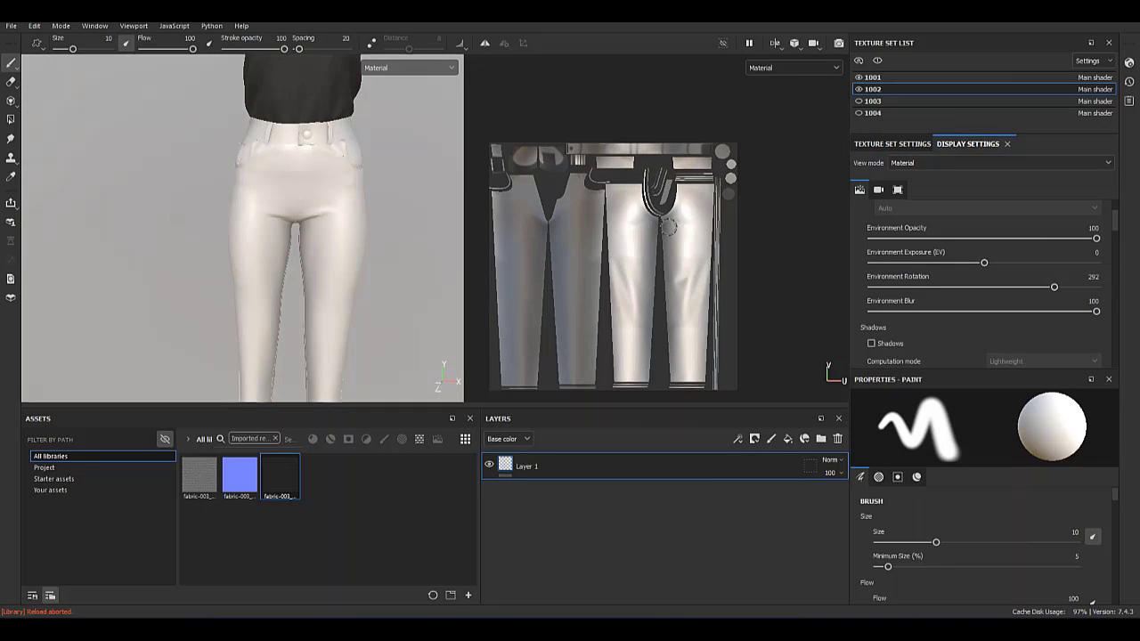
{"action": "right_click_drag", "start_coordinate": [270, 158], "coordinate": [357, 178], "text": "shift"}
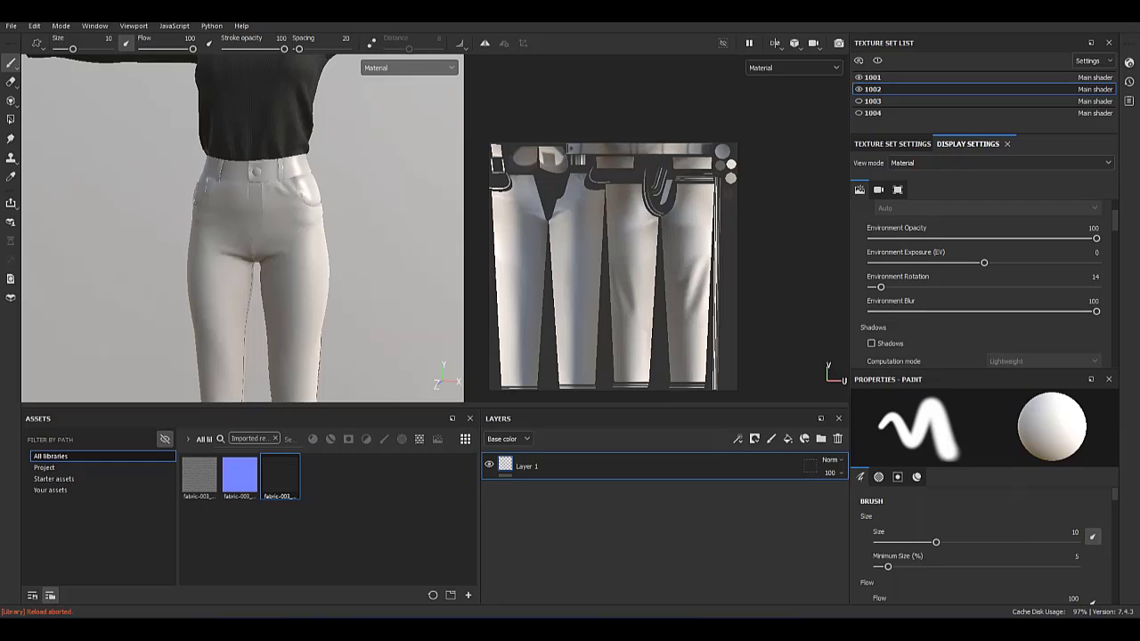
{"action": "scroll", "coordinate": [256, 172], "scroll_direction": "down", "scroll_amount": 3}
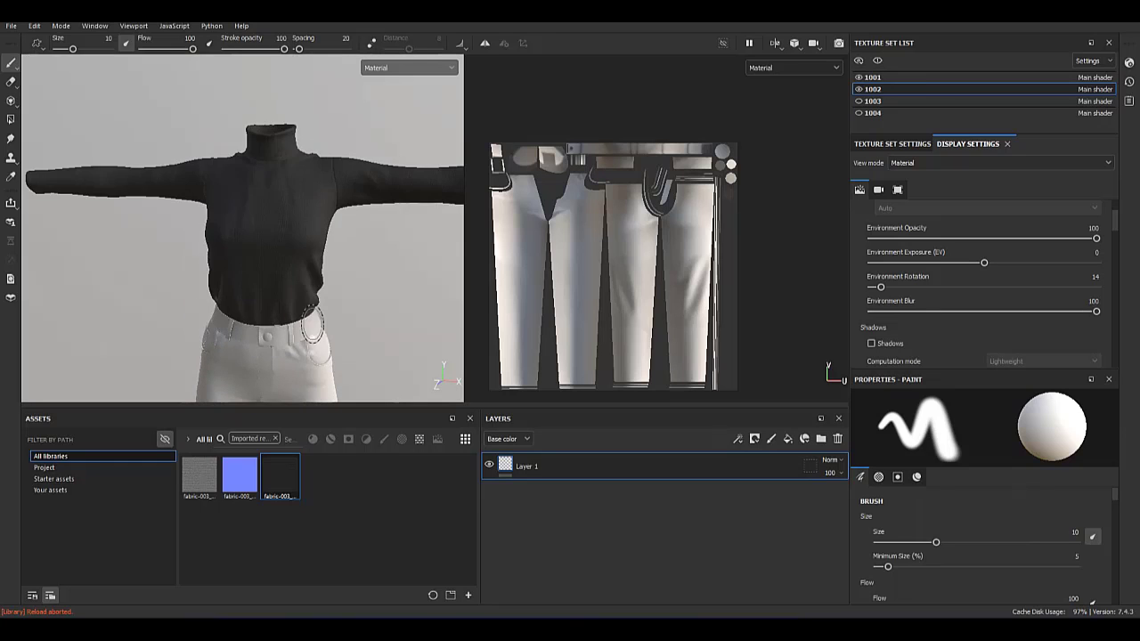
{"action": "scroll", "coordinate": [267, 249], "scroll_direction": "up", "scroll_amount": 3}
{"action": "scroll", "coordinate": [279, 285], "scroll_direction": "up", "scroll_amount": 2}
{"action": "scroll", "coordinate": [279, 285], "scroll_direction": "up", "scroll_amount": 2}
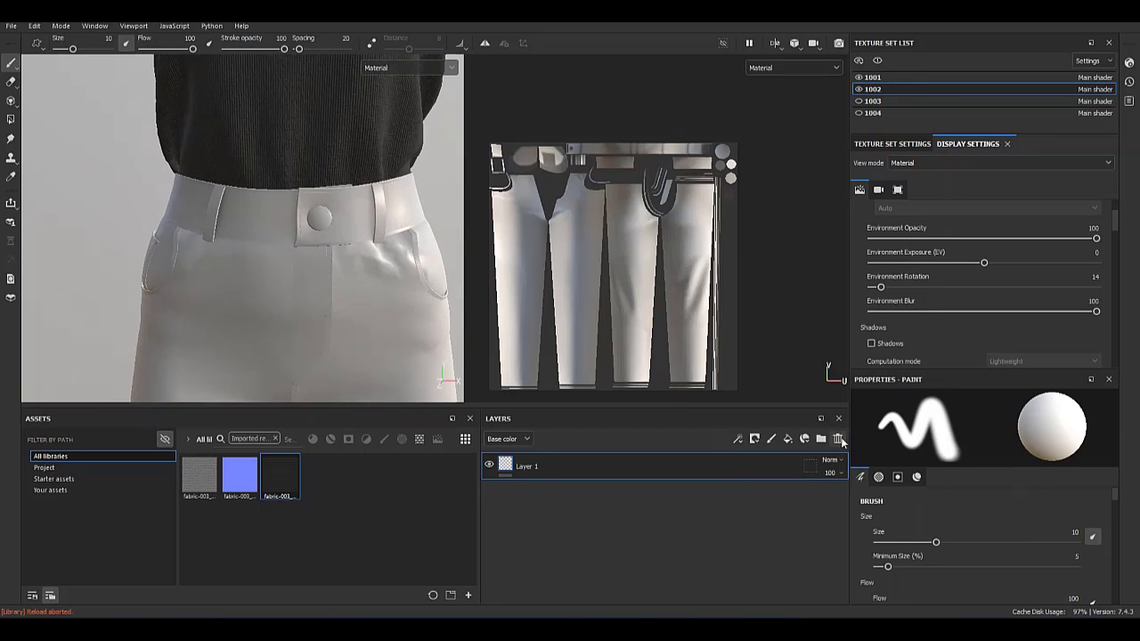
Replace Layer 1 with a fill layer whose base colour is near-black 050505.
{"action": "left_click", "coordinate": [837, 439]}
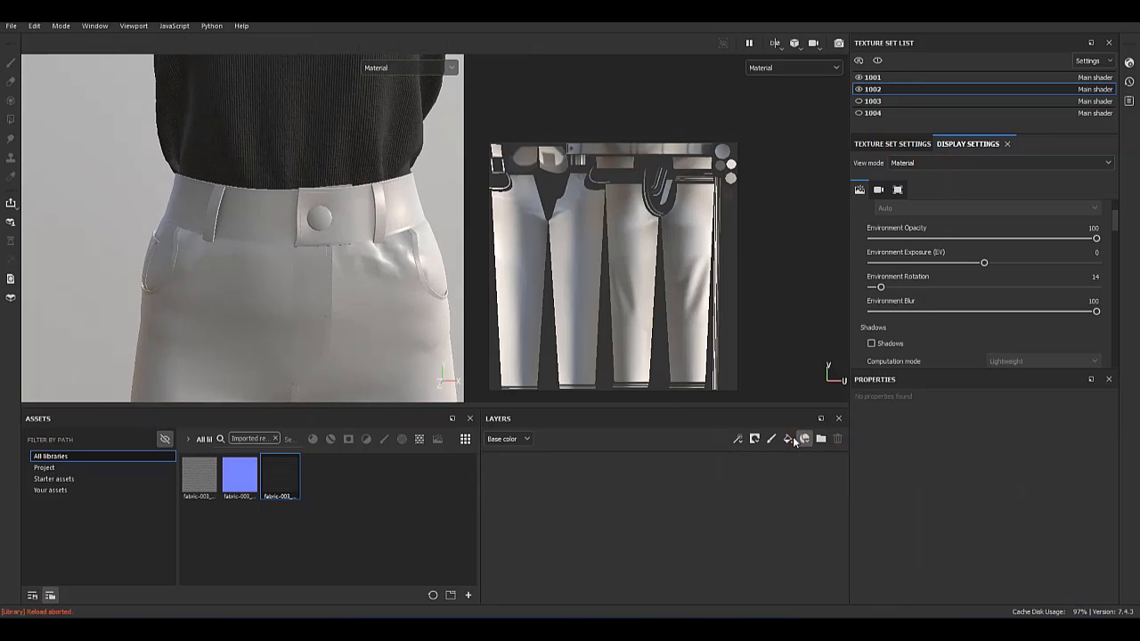
{"action": "left_click", "coordinate": [788, 439]}
{"action": "left_click", "coordinate": [911, 529]}
{"action": "left_click_drag", "start_coordinate": [991, 423], "coordinate": [935, 445]}
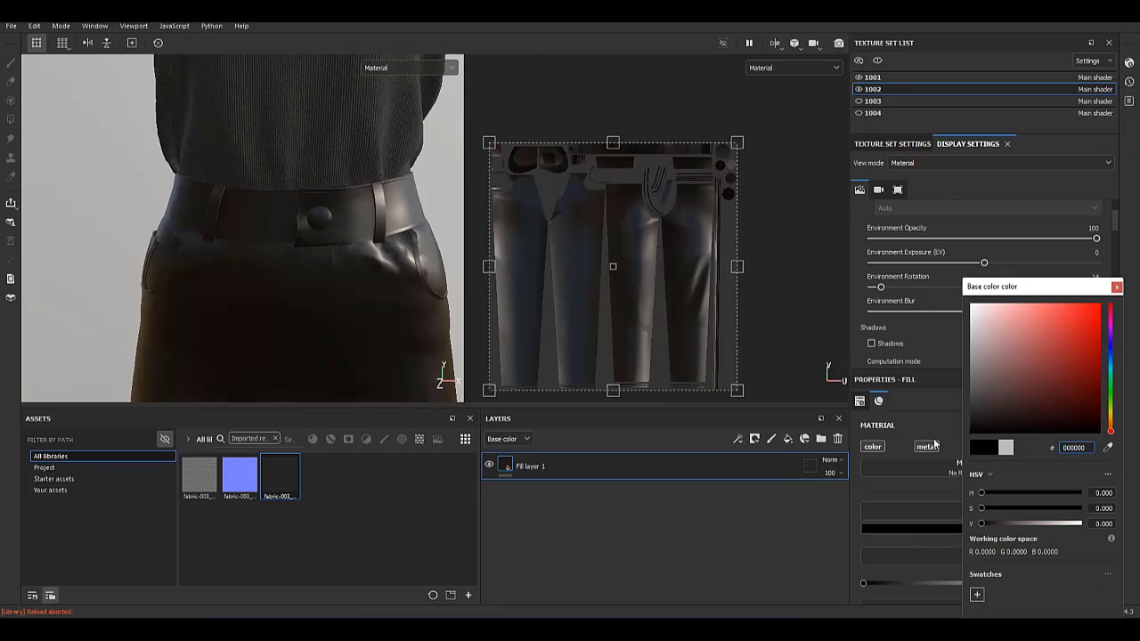
{"action": "left_click", "coordinate": [1118, 286]}
{"action": "left_click", "coordinate": [917, 529]}
{"action": "left_click", "coordinate": [1026, 448]}
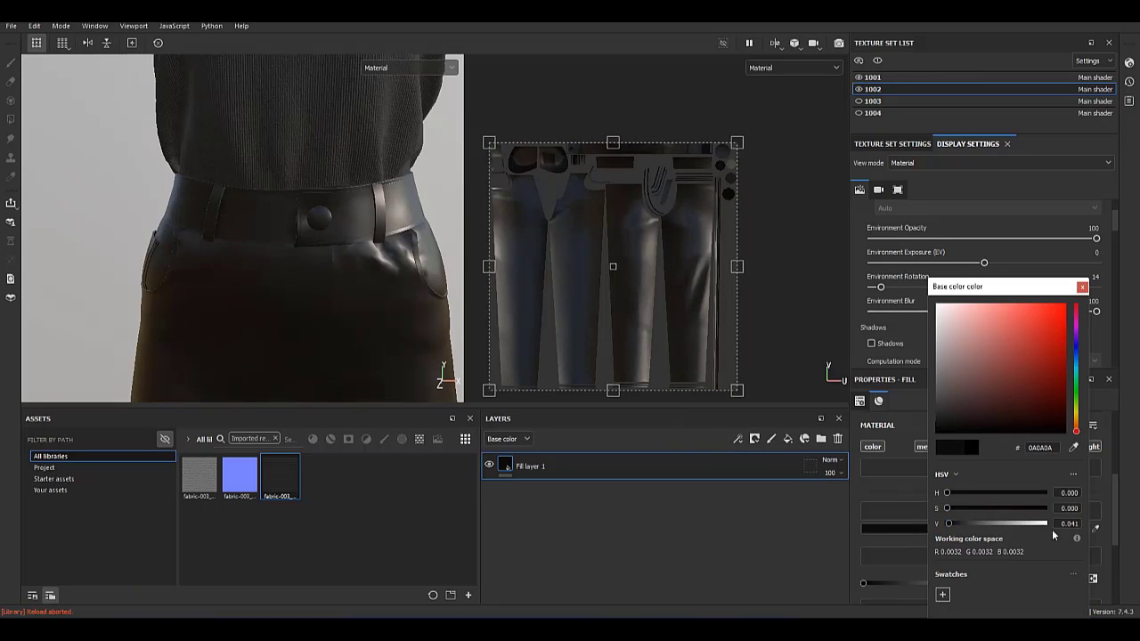
{"action": "left_click", "coordinate": [1103, 302]}
Set environment rotation to 313 and orbit to check the leather highlights.
{"action": "left_click_drag", "start_coordinate": [268, 223], "coordinate": [377, 275], "text": "alt"}
{"action": "right_click_drag", "start_coordinate": [369, 277], "coordinate": [354, 182], "text": "shift"}
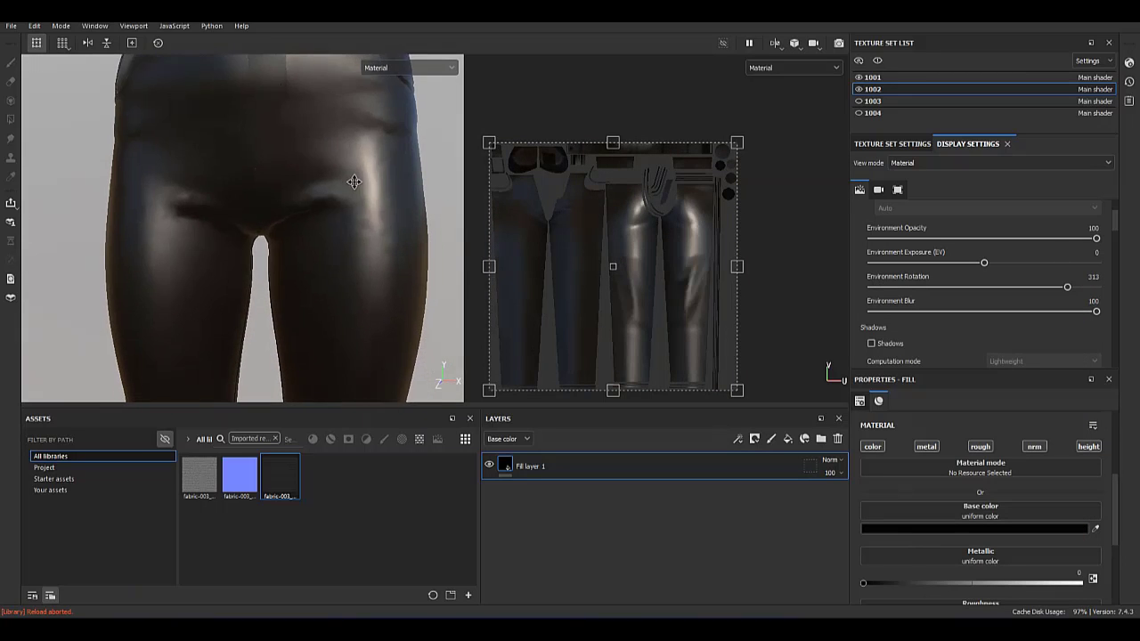
{"action": "left_click_drag", "start_coordinate": [354, 181], "coordinate": [358, 230], "text": "alt"}
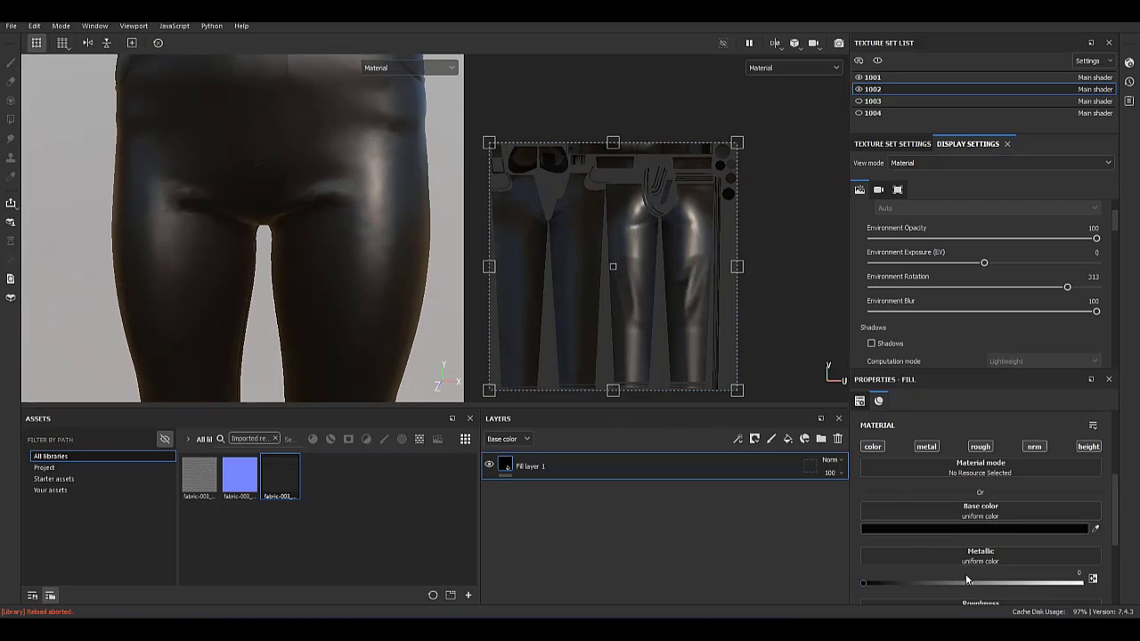
{"action": "scroll", "coordinate": [966, 574], "scroll_direction": "down", "scroll_amount": 1}
{"action": "scroll", "coordinate": [986, 552], "scroll_direction": "down", "scroll_amount": 1}
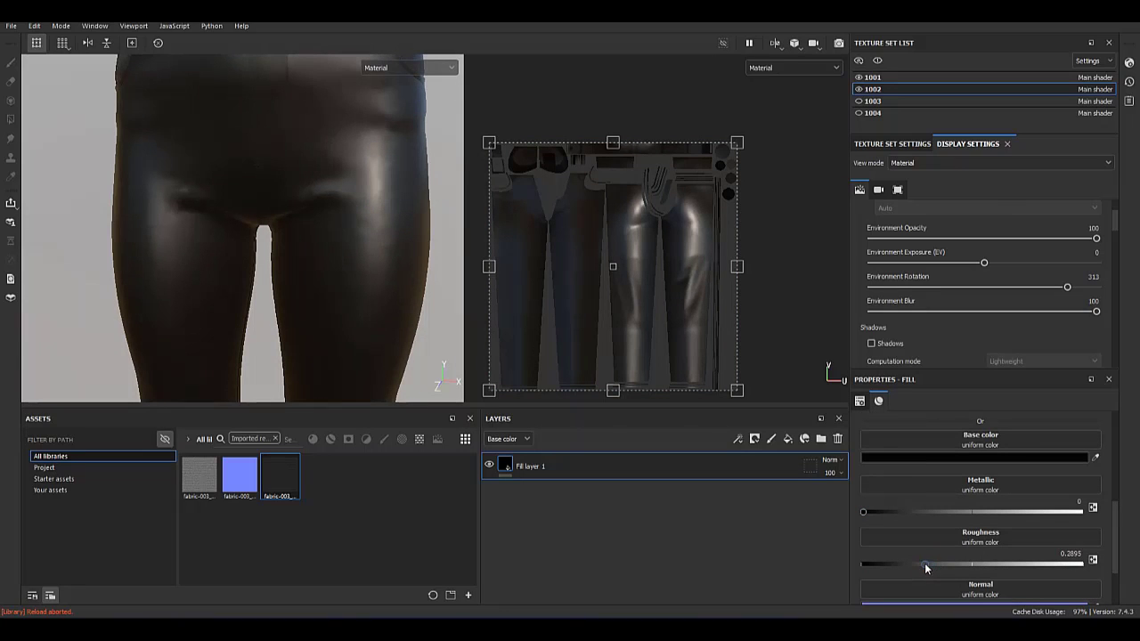
{"action": "scroll", "coordinate": [932, 539], "scroll_direction": "down", "scroll_amount": 1}
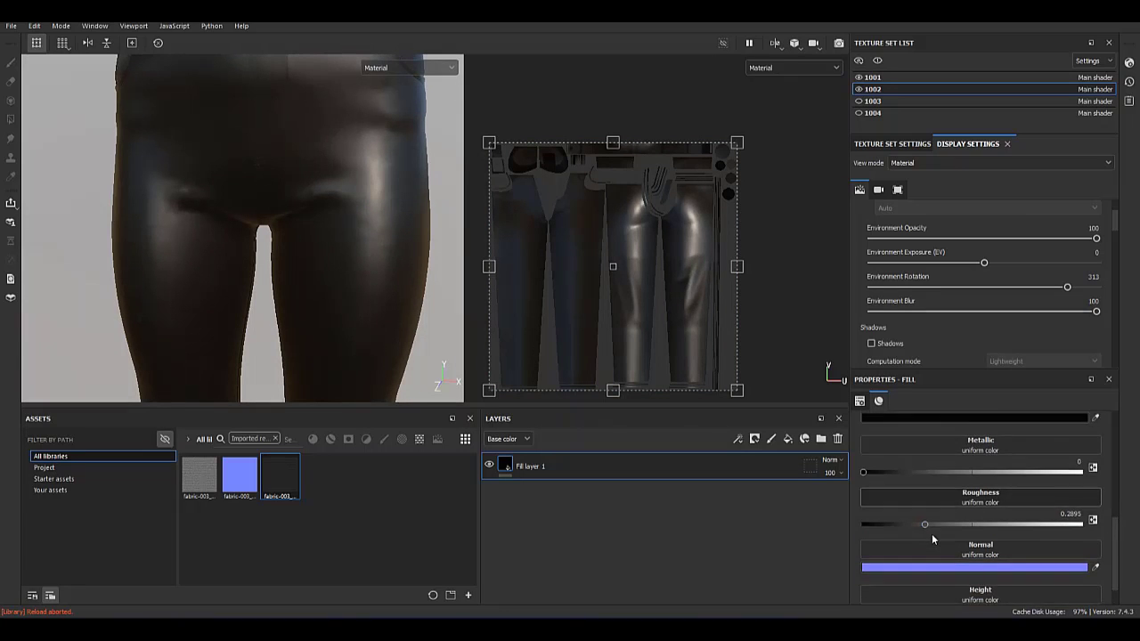
{"action": "scroll", "coordinate": [949, 467], "scroll_direction": "up", "scroll_amount": 3}
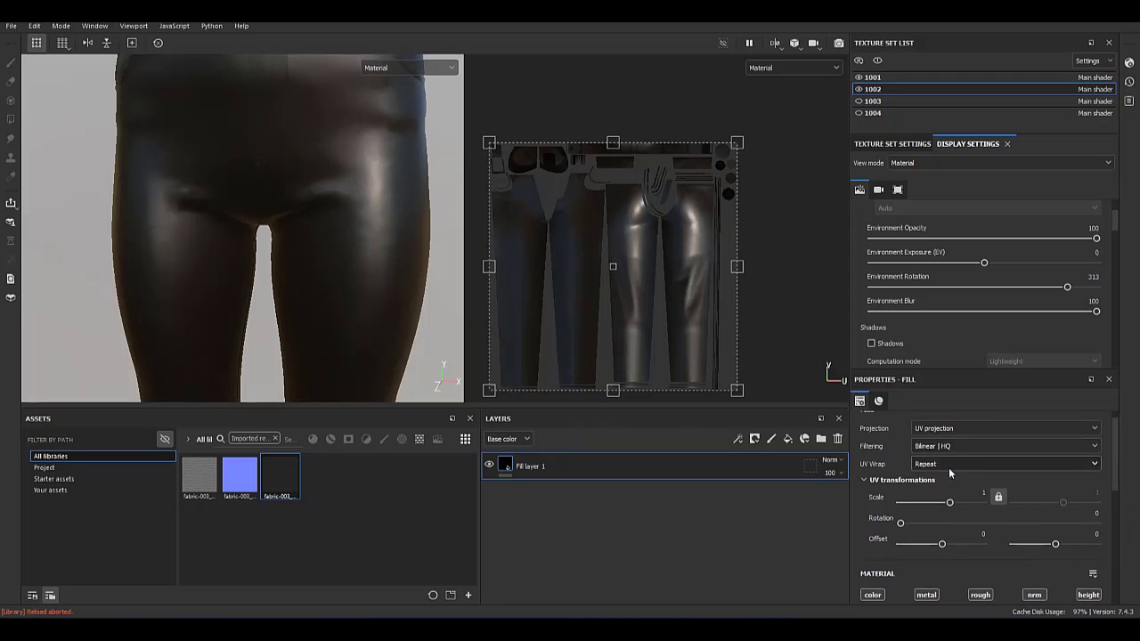
Add Fill layer 2 with a black mask filled with Blue Noise Fast.
{"action": "left_click", "coordinate": [787, 440]}
{"action": "right_click", "coordinate": [535, 466]}
{"action": "left_click", "coordinate": [560, 54]}
{"action": "right_click", "coordinate": [547, 473]}
{"action": "left_click", "coordinate": [575, 413]}
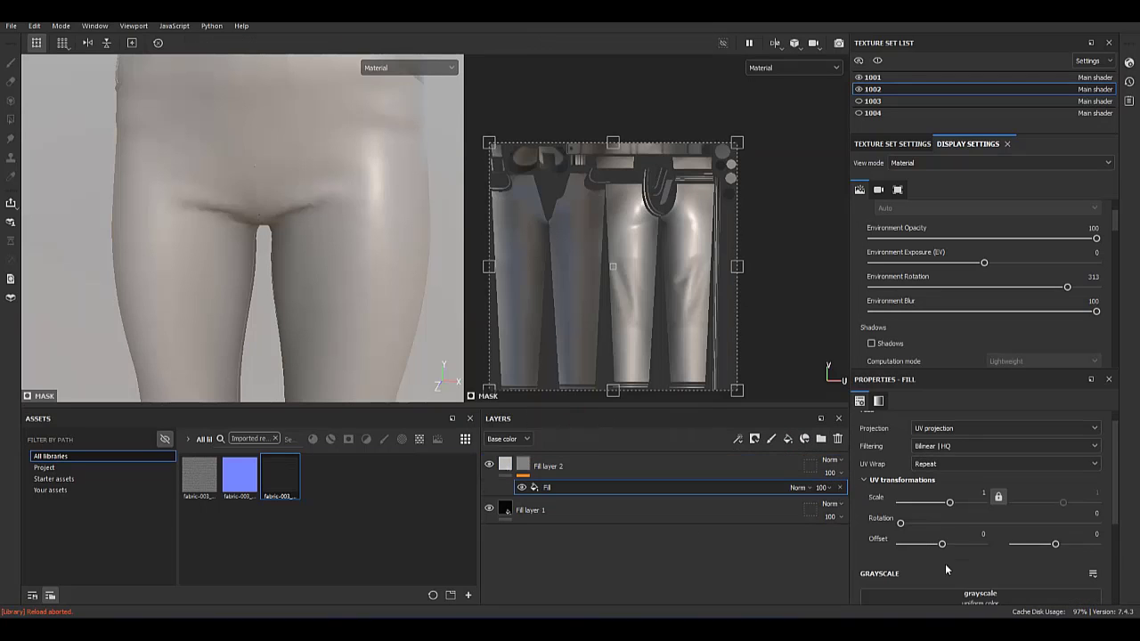
{"action": "scroll", "coordinate": [945, 564], "scroll_direction": "down", "scroll_amount": 1}
{"action": "left_click", "coordinate": [945, 564]}
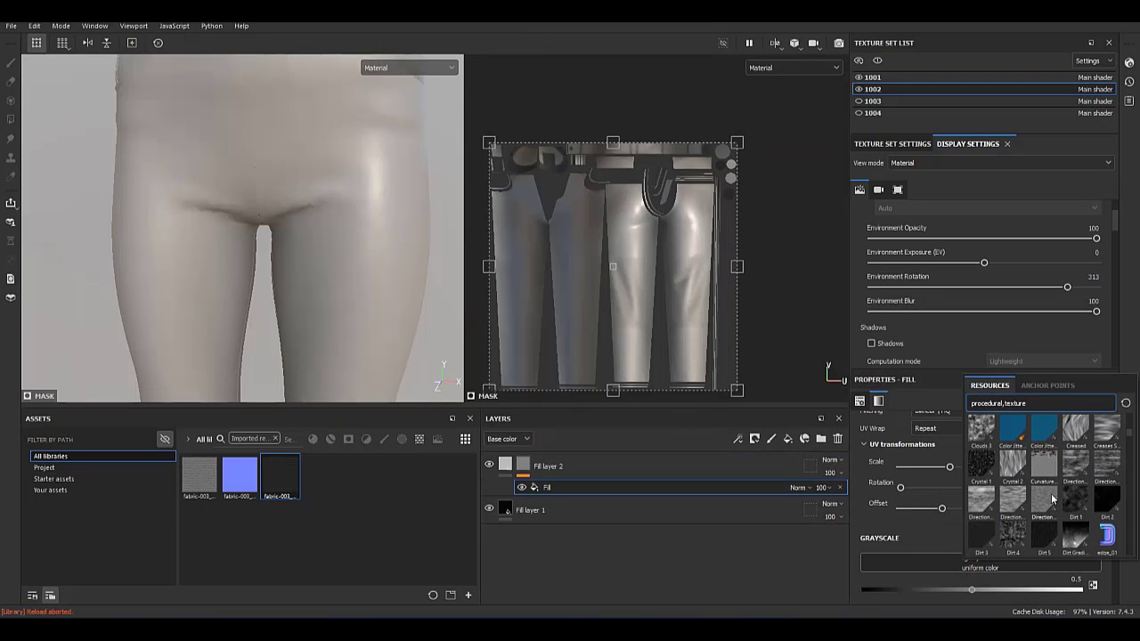
{"action": "scroll", "coordinate": [1052, 499], "scroll_direction": "up", "scroll_amount": 3}
{"action": "left_click", "coordinate": [1077, 506]}
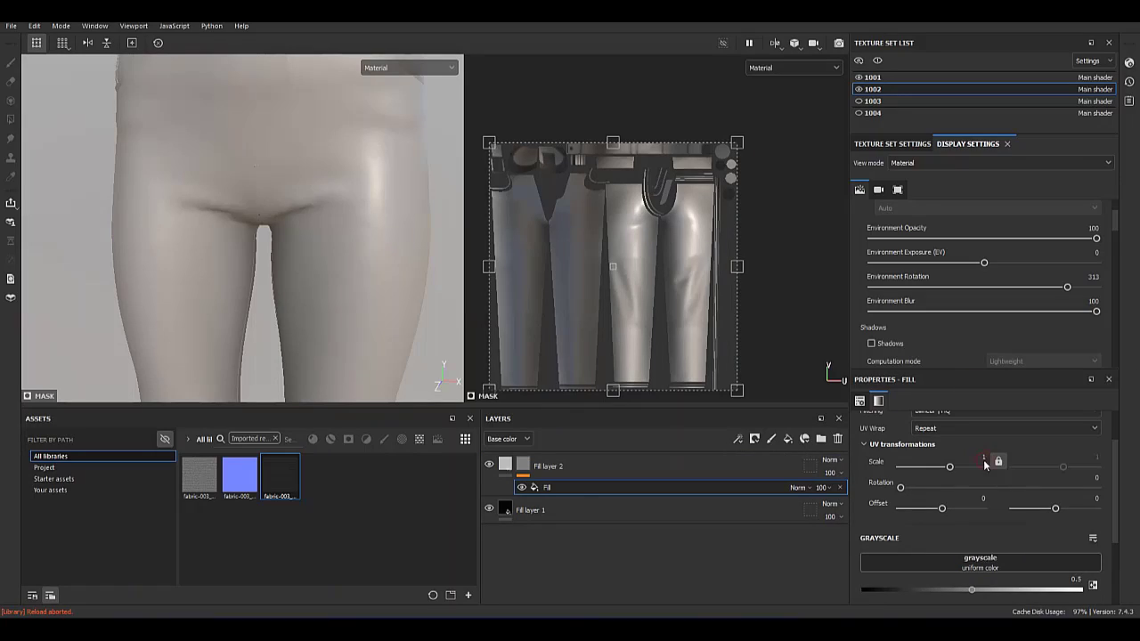
Adjust the Blue Noise Fast mask parameters, setting noise rotation to 1.
{"action": "scroll", "coordinate": [976, 495], "scroll_direction": "up", "scroll_amount": 1}
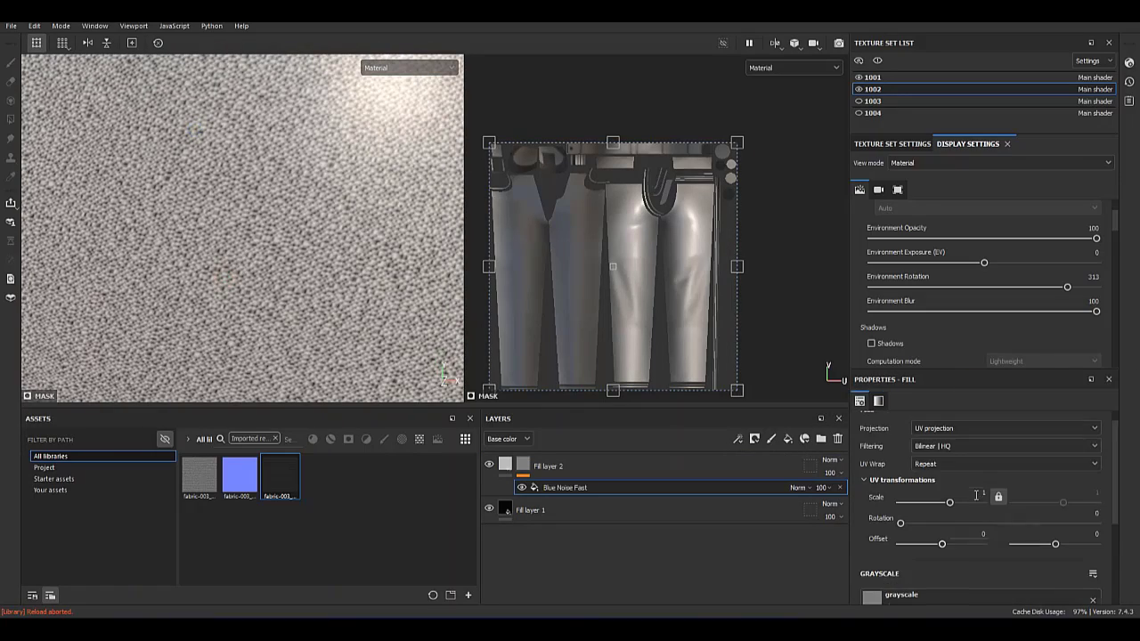
{"action": "scroll", "coordinate": [1111, 469], "scroll_direction": "down", "scroll_amount": 3}
{"action": "left_click_drag", "start_coordinate": [985, 547], "coordinate": [720, 555]}
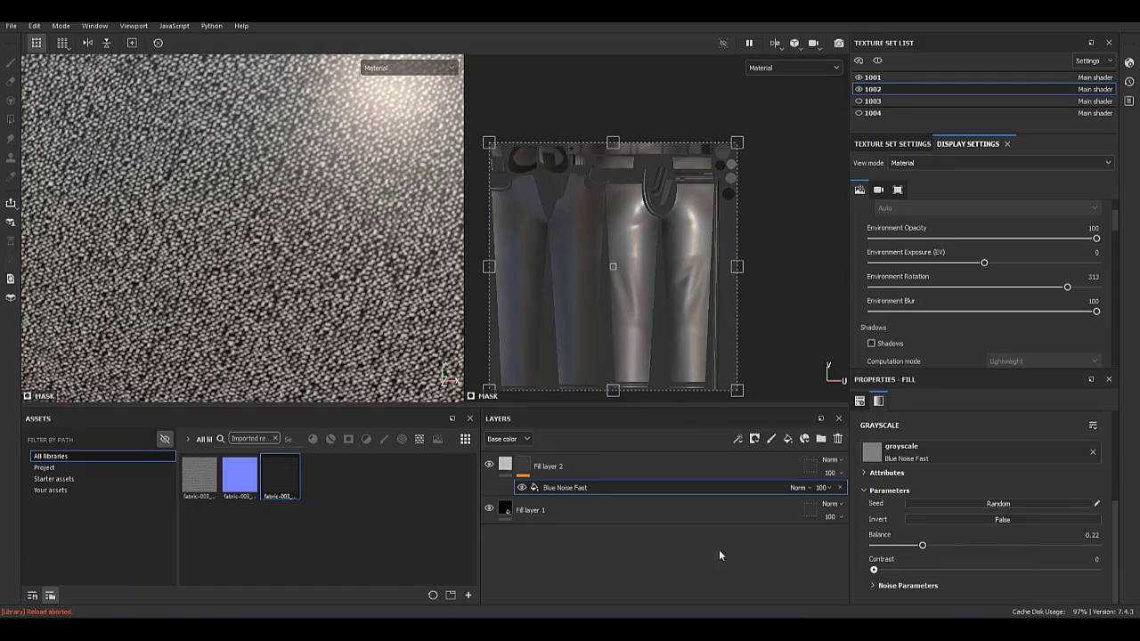
{"action": "scroll", "coordinate": [1119, 532], "scroll_direction": "down", "scroll_amount": 1}
{"action": "left_click_drag", "start_coordinate": [884, 588], "coordinate": [688, 565]}
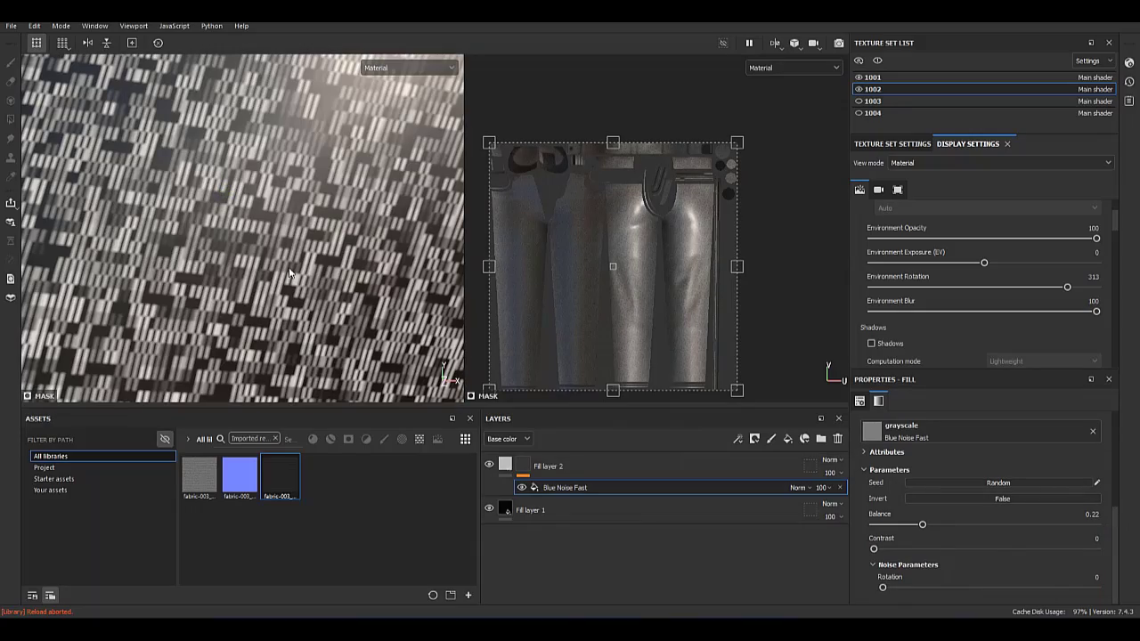
{"action": "left_click_drag", "start_coordinate": [912, 580], "coordinate": [1097, 587]}
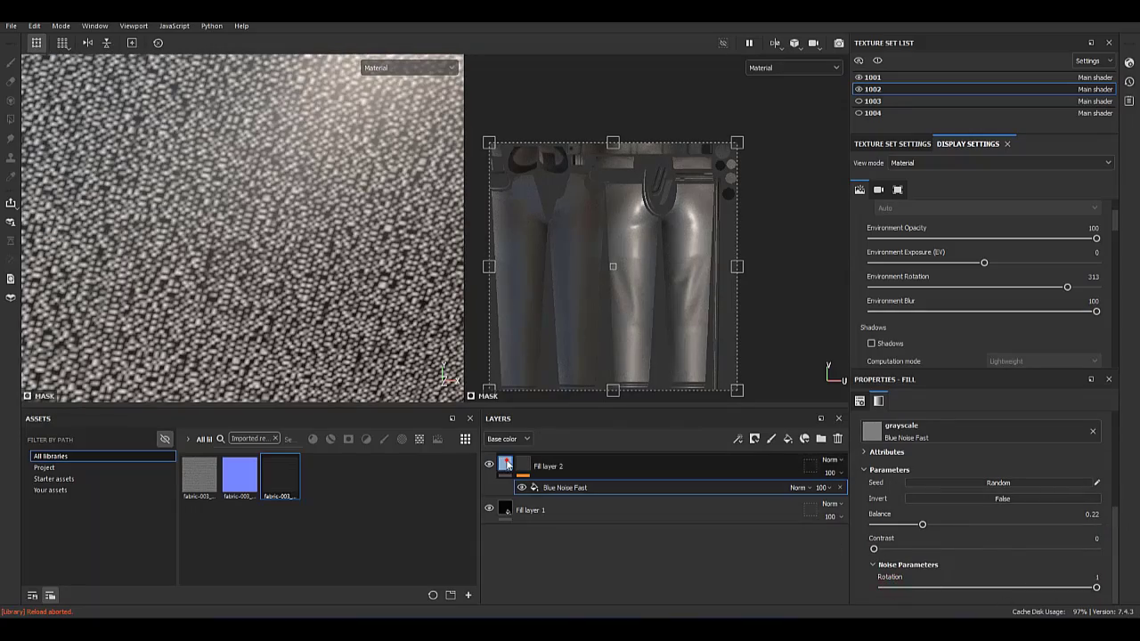
Limit Fill layer 2 to roughness only, with roughness 0.4236.
{"action": "left_click", "coordinate": [548, 466]}
{"action": "left_click", "coordinate": [873, 447]}
{"action": "left_click", "coordinate": [1035, 446]}
{"action": "left_click", "coordinate": [1088, 446]}
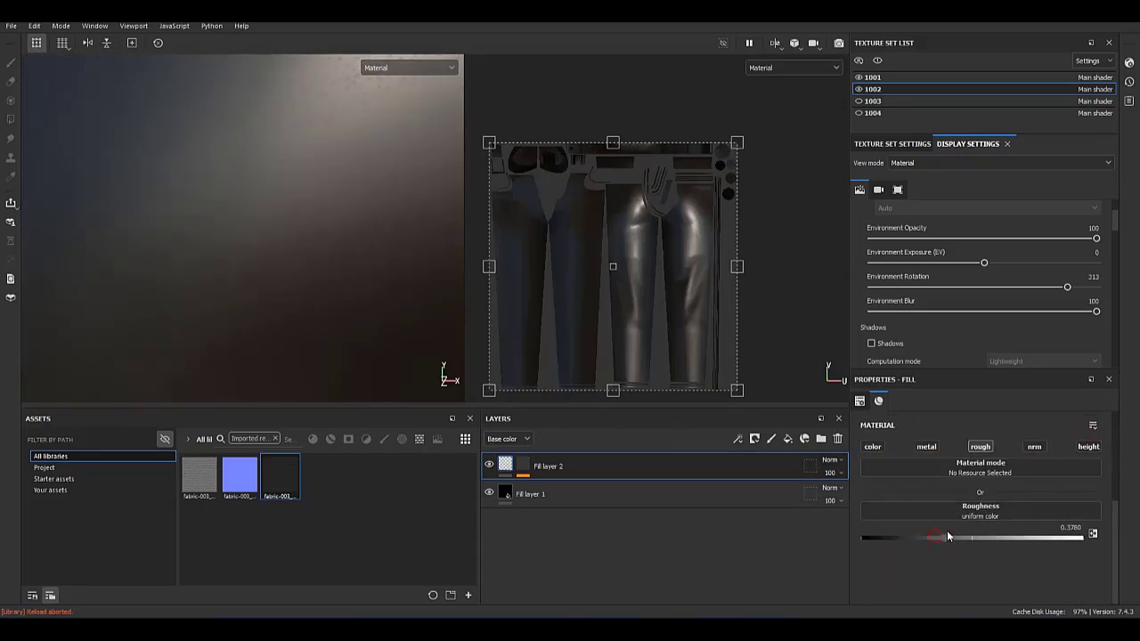
{"action": "left_click_drag", "start_coordinate": [947, 535], "coordinate": [951, 538]}
{"action": "mouse_move", "coordinate": [139, 214]}
{"action": "left_mouse_down", "text": "alt"}
{"action": "mouse_move", "coordinate": [353, 342]}
{"action": "mouse_move", "coordinate": [288, 237]}
{"action": "mouse_move", "coordinate": [372, 302]}
{"action": "mouse_move", "coordinate": [323, 330]}
{"action": "mouse_move", "coordinate": [321, 285]}
{"action": "mouse_move", "coordinate": [270, 237]}
{"action": "mouse_move", "coordinate": [296, 267]}
{"action": "mouse_move", "coordinate": [292, 238]}
{"action": "left_mouse_up", "text": "alt"}
Set the Blue Noise Fast mask scale to 0.8.
{"action": "left_click", "coordinate": [528, 464]}
{"action": "scroll", "coordinate": [968, 486], "scroll_direction": "down", "scroll_amount": 3}
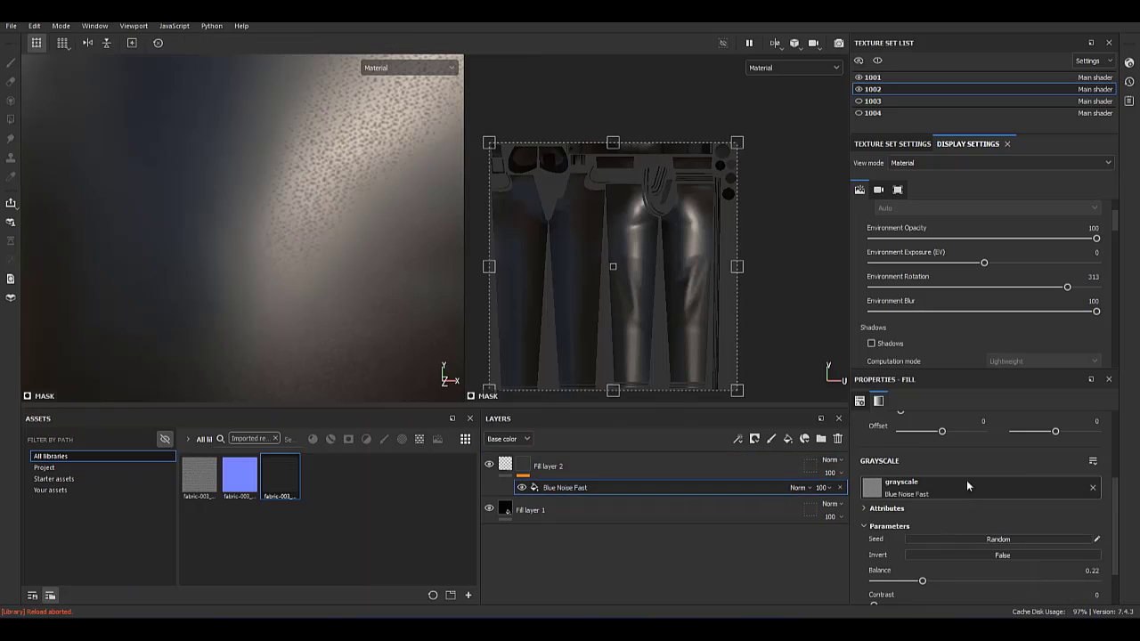
{"action": "scroll", "coordinate": [1013, 481], "scroll_direction": "up", "scroll_amount": 3}
{"action": "key", "text": "Return"}
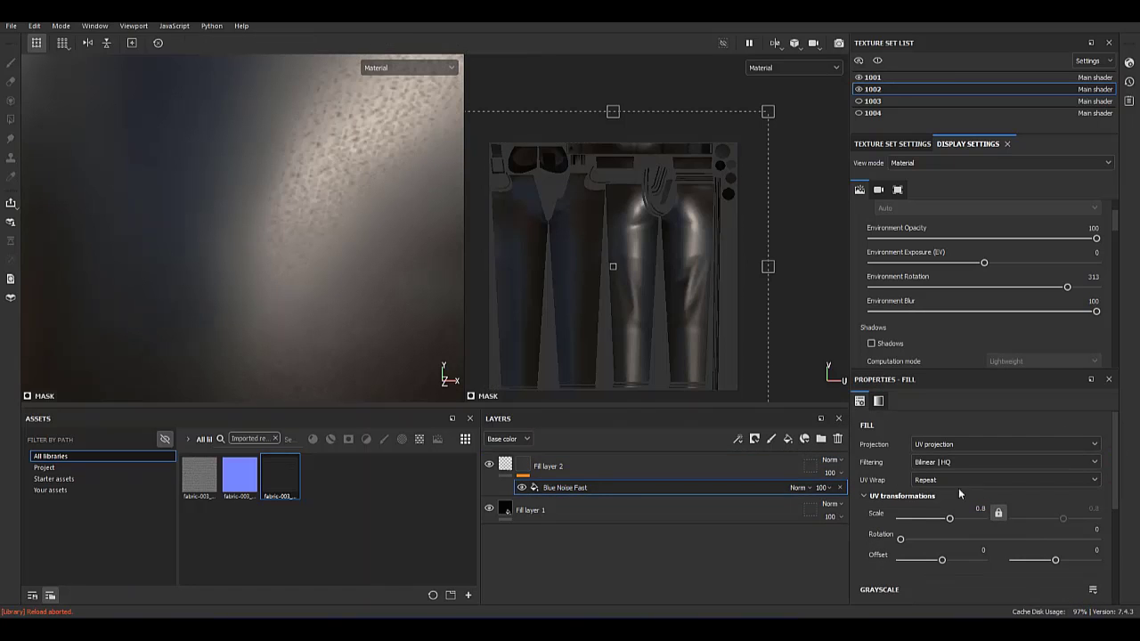
{"action": "mouse_move", "coordinate": [223, 232]}
{"action": "left_mouse_down", "text": "alt"}
{"action": "mouse_move", "coordinate": [297, 172]}
{"action": "mouse_move", "coordinate": [321, 187]}
{"action": "left_mouse_up", "text": "alt"}
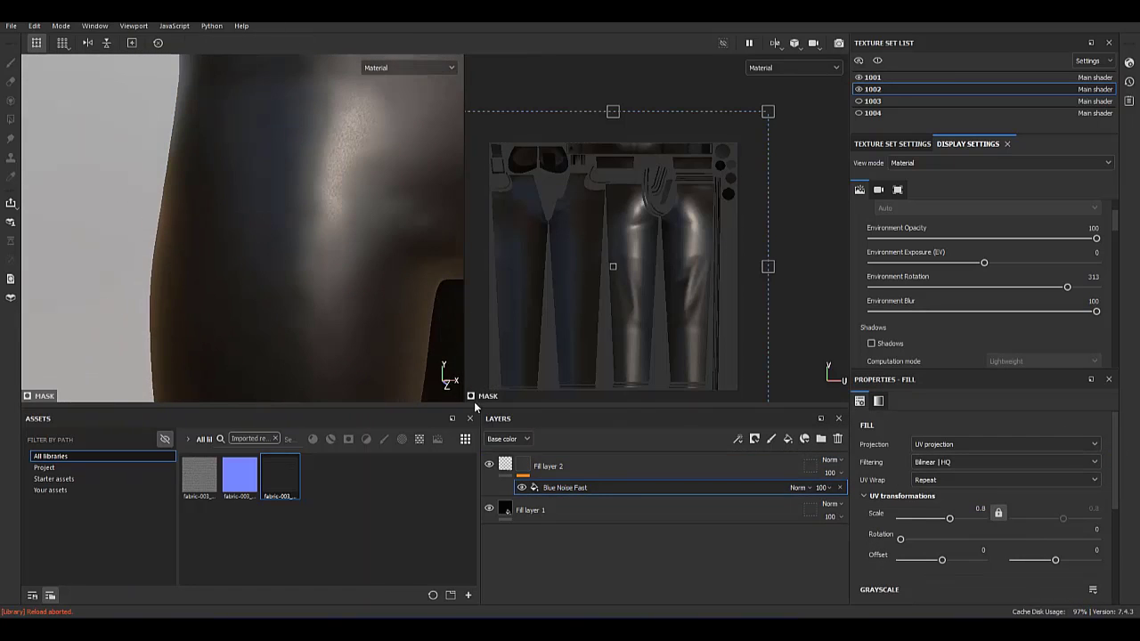
Slightly raise the black base layer's roughness and inspect the waistband and seams.
{"action": "left_click", "coordinate": [531, 510]}
{"action": "scroll", "coordinate": [1111, 551], "scroll_direction": "down", "scroll_amount": 3}
{"action": "scroll", "coordinate": [1111, 551], "scroll_direction": "down", "scroll_amount": 1}
{"action": "left_click_drag", "start_coordinate": [925, 579], "coordinate": [936, 578]}
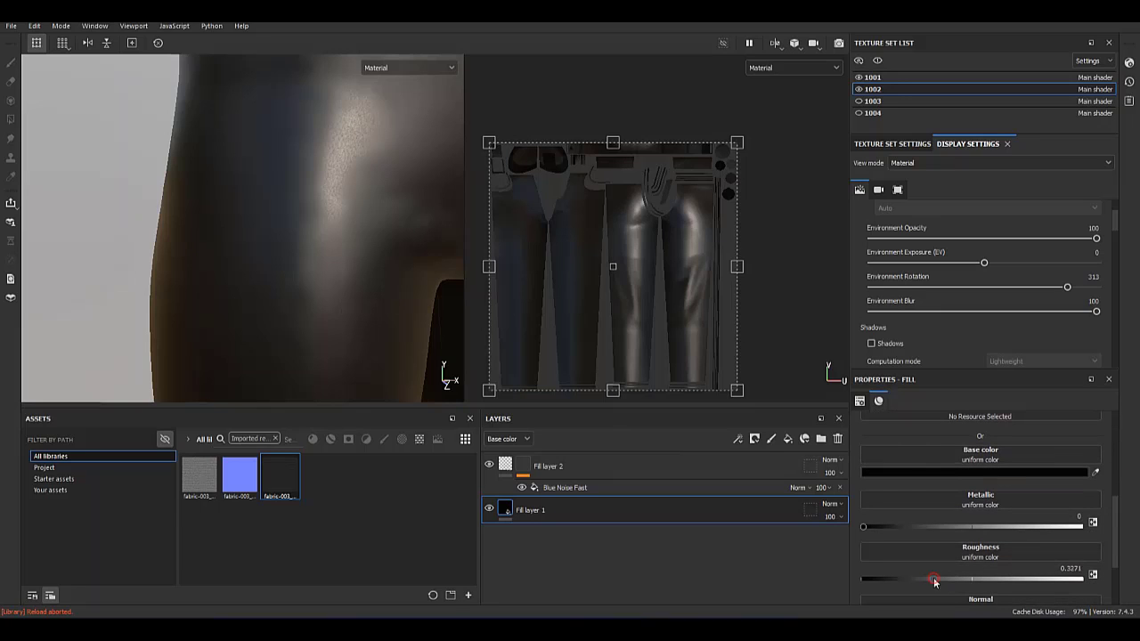
{"action": "left_click", "coordinate": [534, 464]}
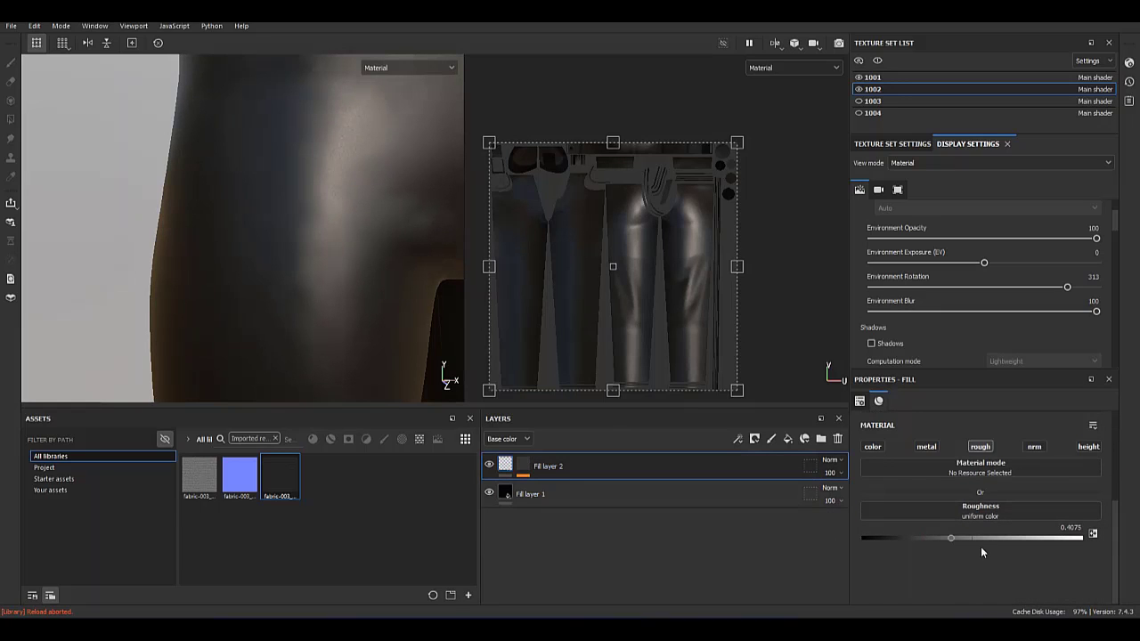
{"action": "mouse_move", "coordinate": [287, 261]}
{"action": "left_mouse_down", "text": "alt"}
{"action": "mouse_move", "coordinate": [178, 321]}
{"action": "mouse_move", "coordinate": [311, 254]}
{"action": "mouse_move", "coordinate": [301, 229]}
{"action": "left_mouse_up", "text": "alt"}
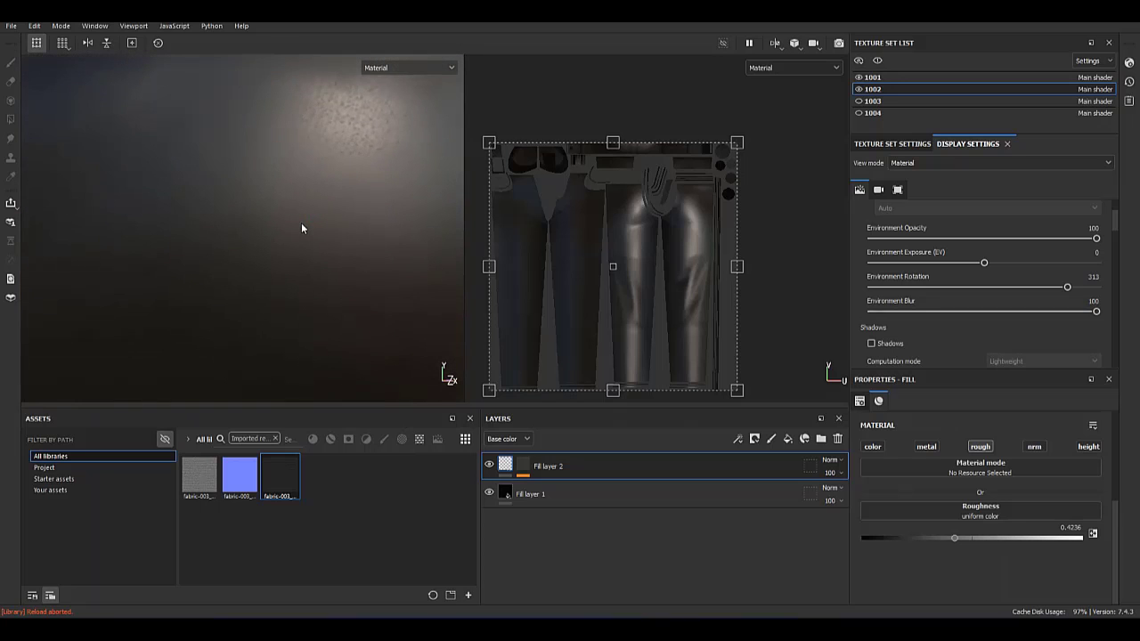
{"action": "left_click", "coordinate": [787, 438]}
Give Fill layer 3 a black mask filled with White Noise.
{"action": "right_click", "coordinate": [526, 465]}
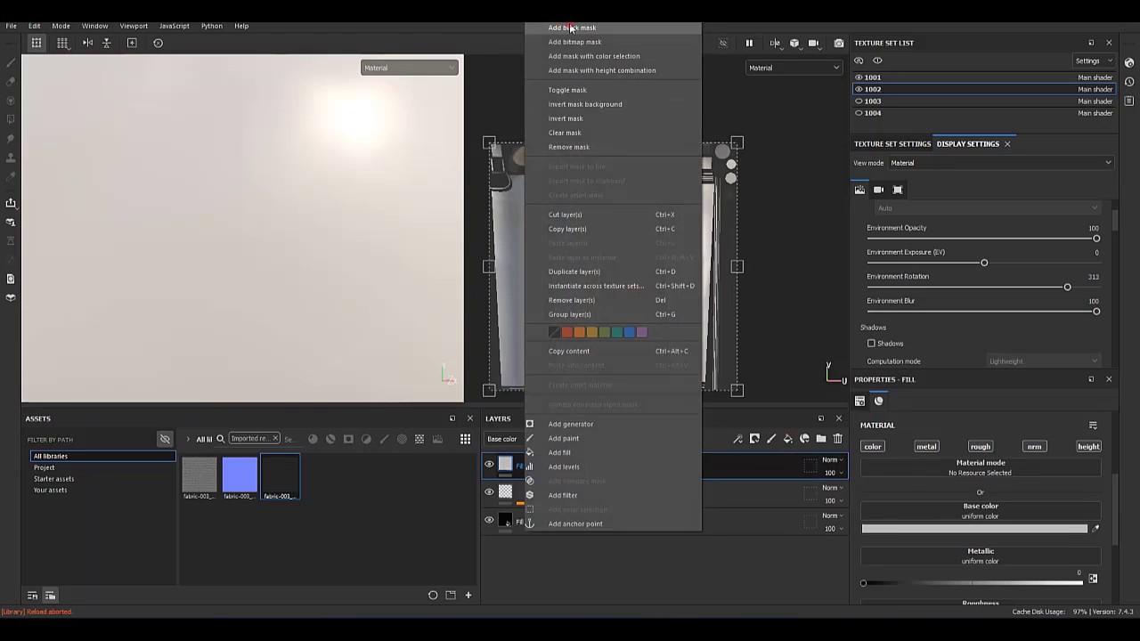
{"action": "left_click", "coordinate": [570, 28]}
{"action": "left_click", "coordinate": [557, 416]}
{"action": "left_click", "coordinate": [980, 449]}
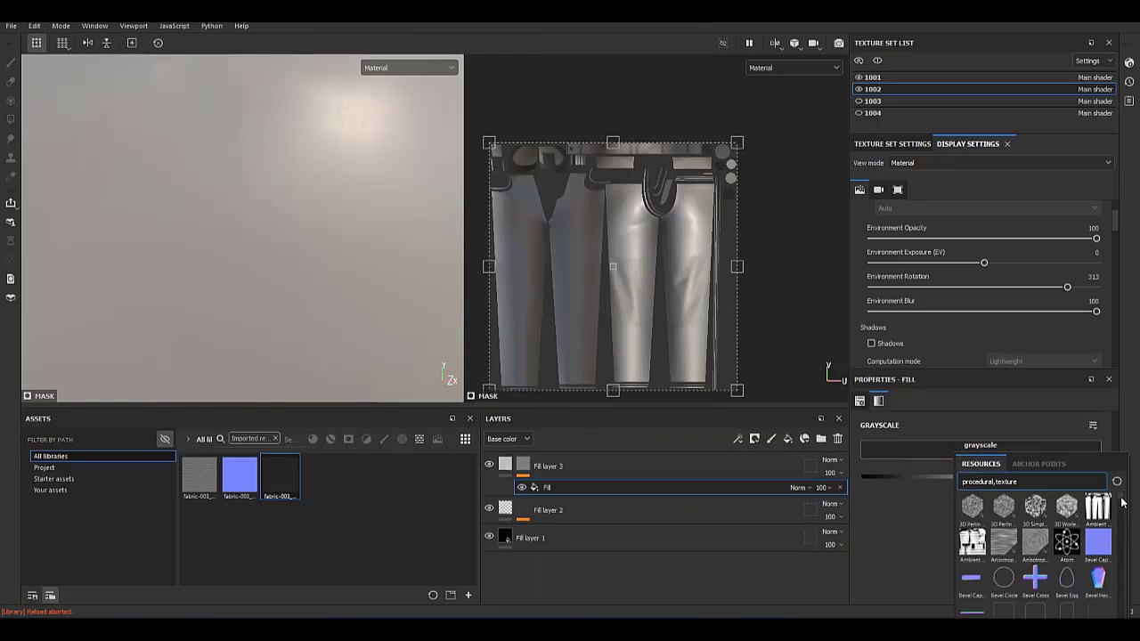
{"action": "scroll", "coordinate": [1122, 503], "scroll_direction": "down", "scroll_amount": 5}
{"action": "left_click", "coordinate": [1043, 583]}
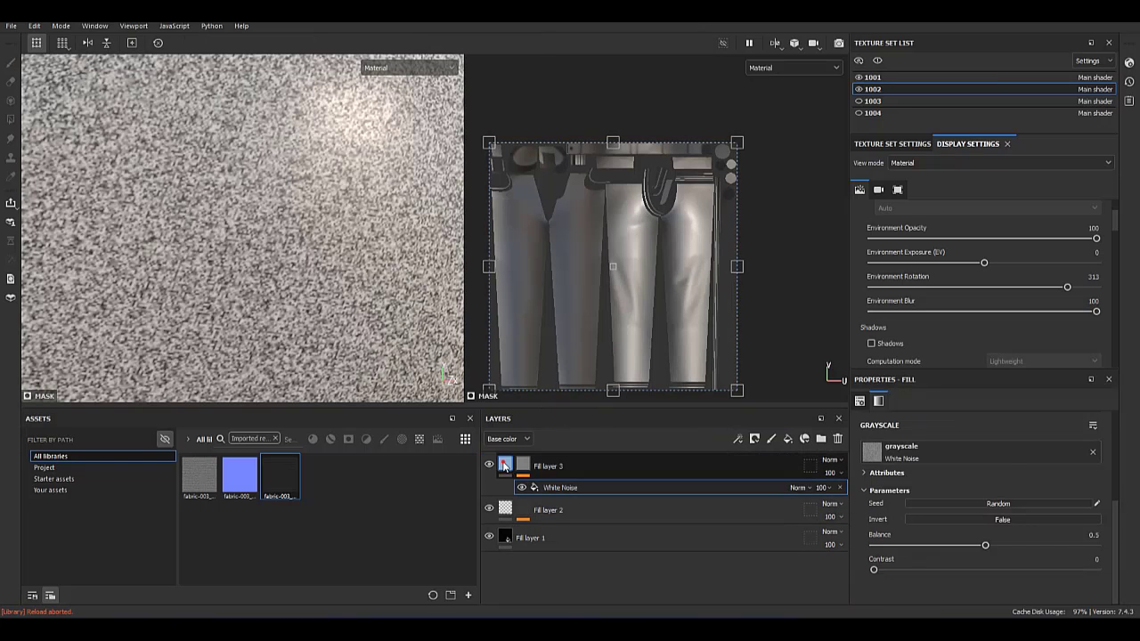
Make Fill layer 3 affect roughness instead of height.
{"action": "left_click", "coordinate": [504, 465]}
{"action": "left_click", "coordinate": [873, 447]}
{"action": "left_click", "coordinate": [927, 446]}
{"action": "left_click_drag", "start_coordinate": [1001, 538], "coordinate": [960, 541]}
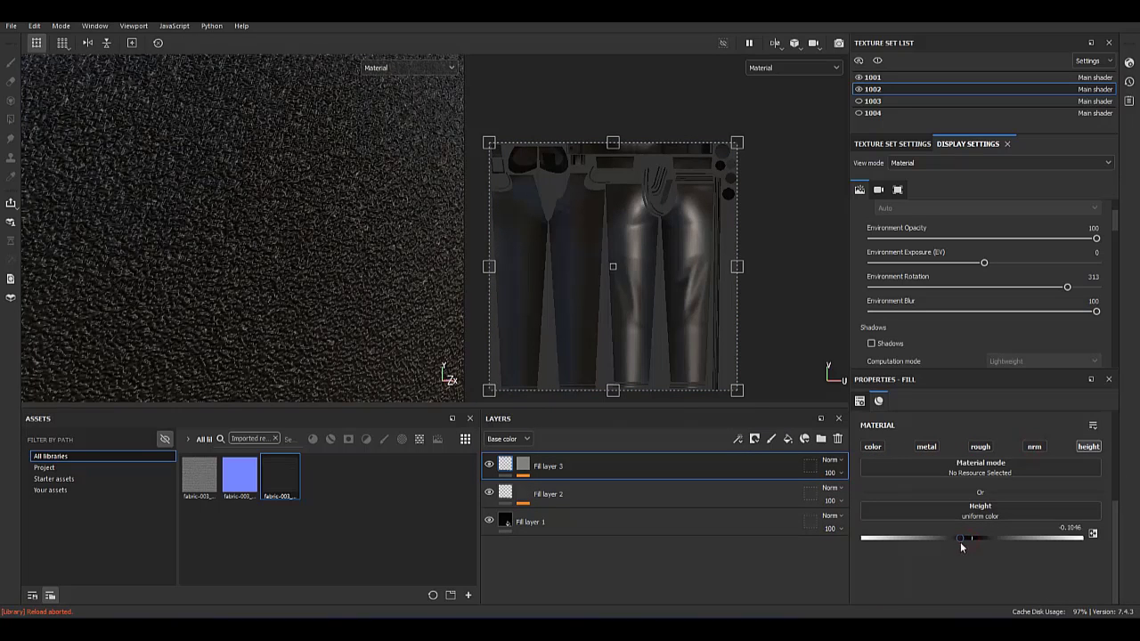
{"action": "left_click", "coordinate": [1069, 449]}
{"action": "left_click", "coordinate": [980, 447]}
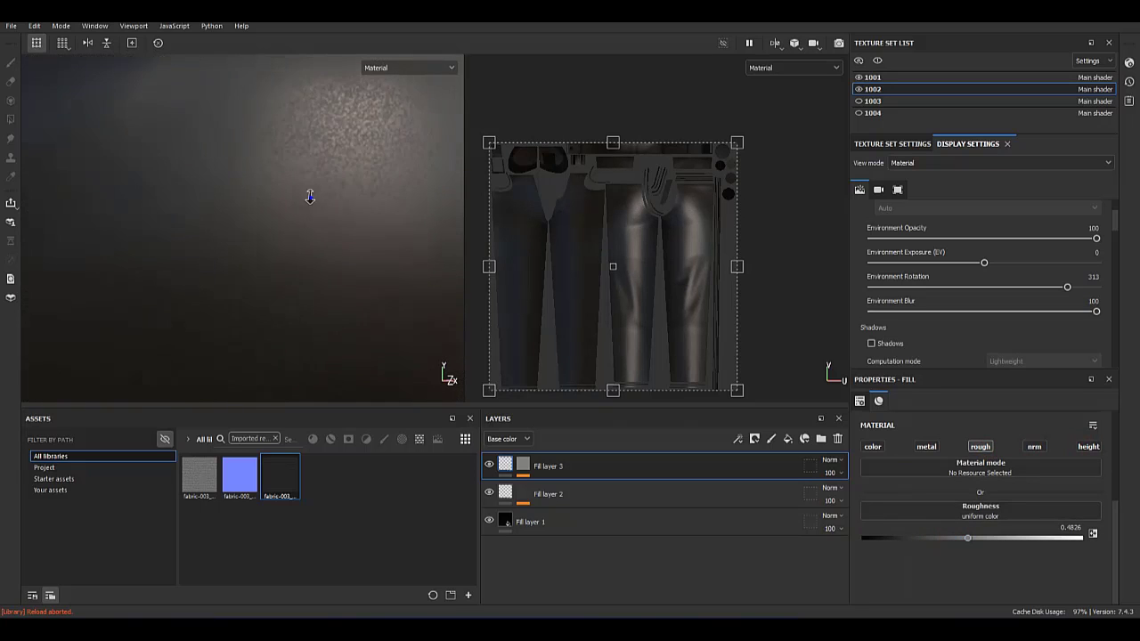
{"action": "right_click_drag", "start_coordinate": [310, 197], "coordinate": [338, 220], "text": "alt"}
{"action": "mouse_move", "coordinate": [338, 219]}
{"action": "left_mouse_down", "text": "alt"}
{"action": "mouse_move", "coordinate": [369, 173]}
{"action": "mouse_move", "coordinate": [303, 242]}
{"action": "mouse_move", "coordinate": [332, 291]}
{"action": "left_mouse_up", "text": "alt"}
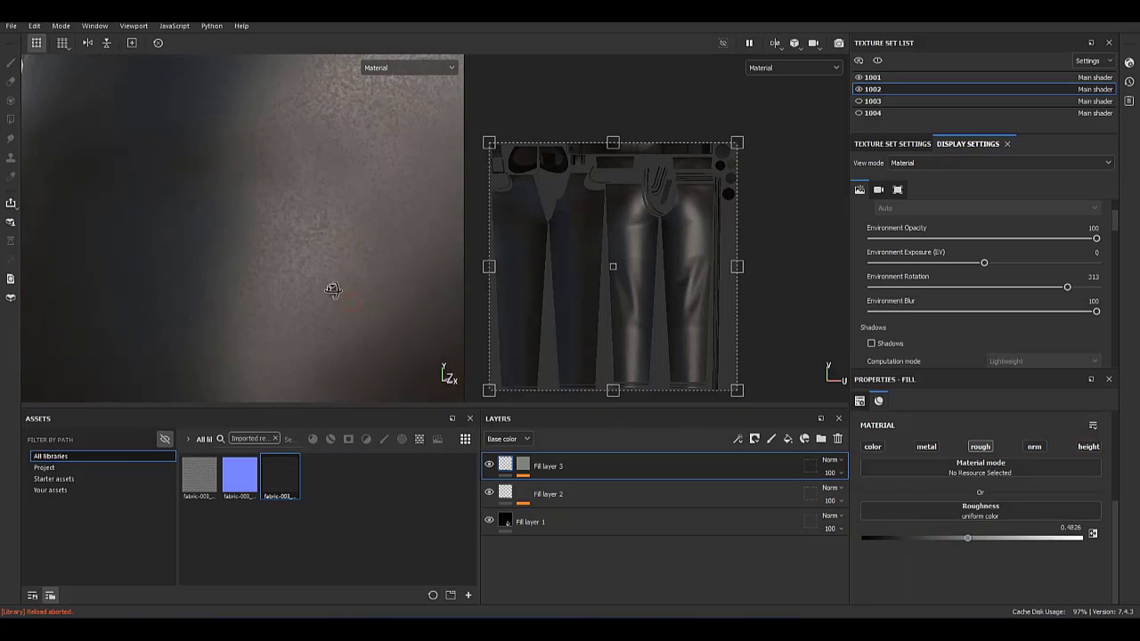
Lower Fill layer 3's roughness to about 0.46 for a shinier speckle.
{"action": "left_click", "coordinate": [904, 491]}
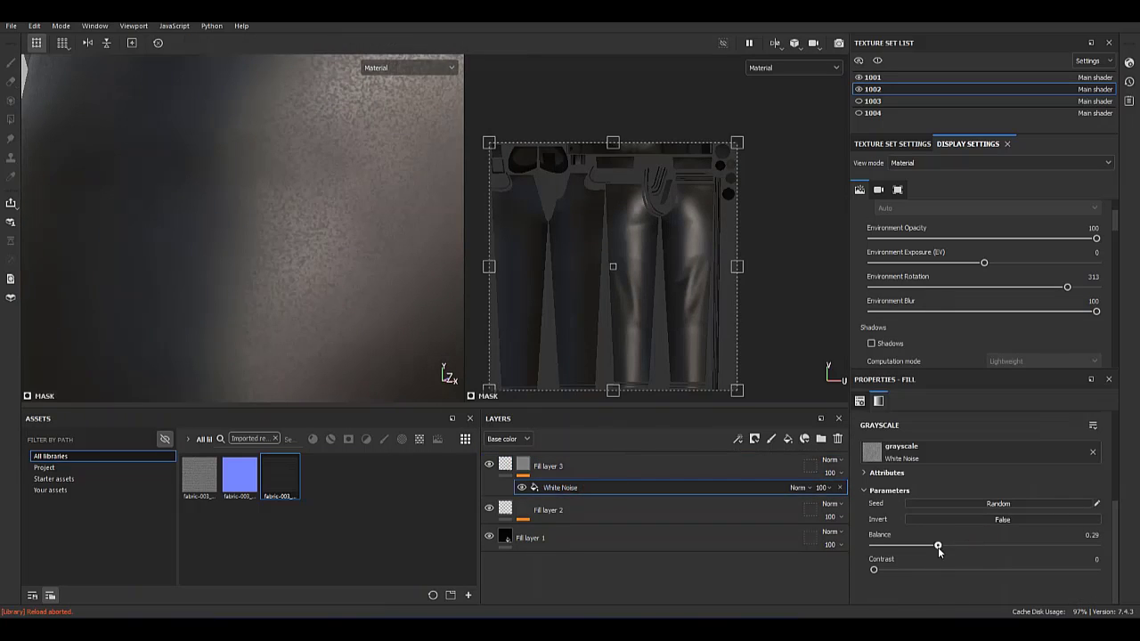
{"action": "key", "text": "ctrl+z"}
{"action": "scroll", "coordinate": [267, 222], "scroll_direction": "up", "scroll_amount": 3}
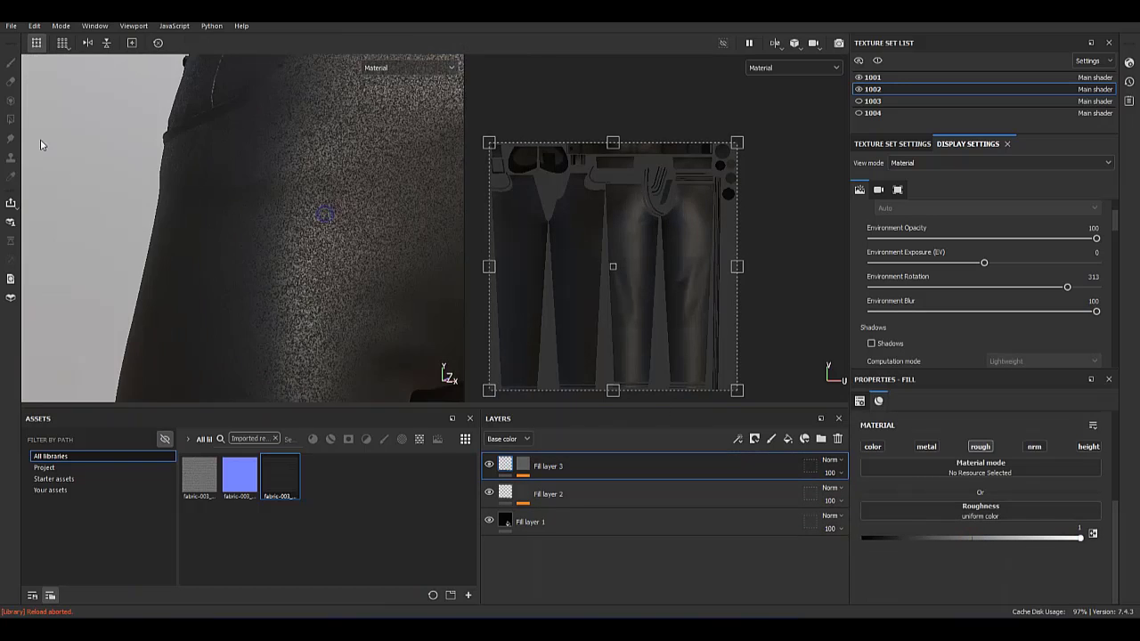
{"action": "mouse_move", "coordinate": [268, 223]}
{"action": "left_mouse_down", "text": "alt"}
{"action": "mouse_move", "coordinate": [273, 261]}
{"action": "mouse_move", "coordinate": [321, 214]}
{"action": "left_mouse_up", "text": "alt"}
{"action": "left_click_drag", "start_coordinate": [1081, 538], "coordinate": [960, 540]}
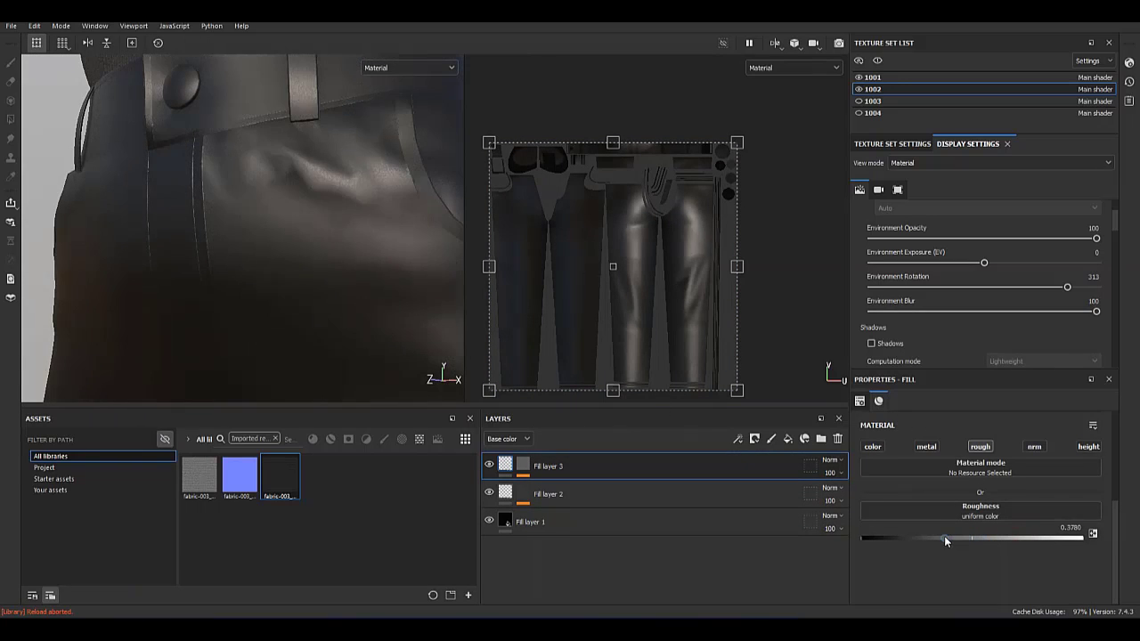
{"action": "mouse_move", "coordinate": [214, 155]}
{"action": "left_mouse_down", "text": "alt"}
{"action": "mouse_move", "coordinate": [299, 207]}
{"action": "mouse_move", "coordinate": [160, 103]}
{"action": "mouse_move", "coordinate": [313, 214]}
{"action": "mouse_move", "coordinate": [351, 308]}
{"action": "mouse_move", "coordinate": [281, 314]}
{"action": "mouse_move", "coordinate": [326, 270]}
{"action": "mouse_move", "coordinate": [337, 278]}
{"action": "left_mouse_up", "text": "alt"}
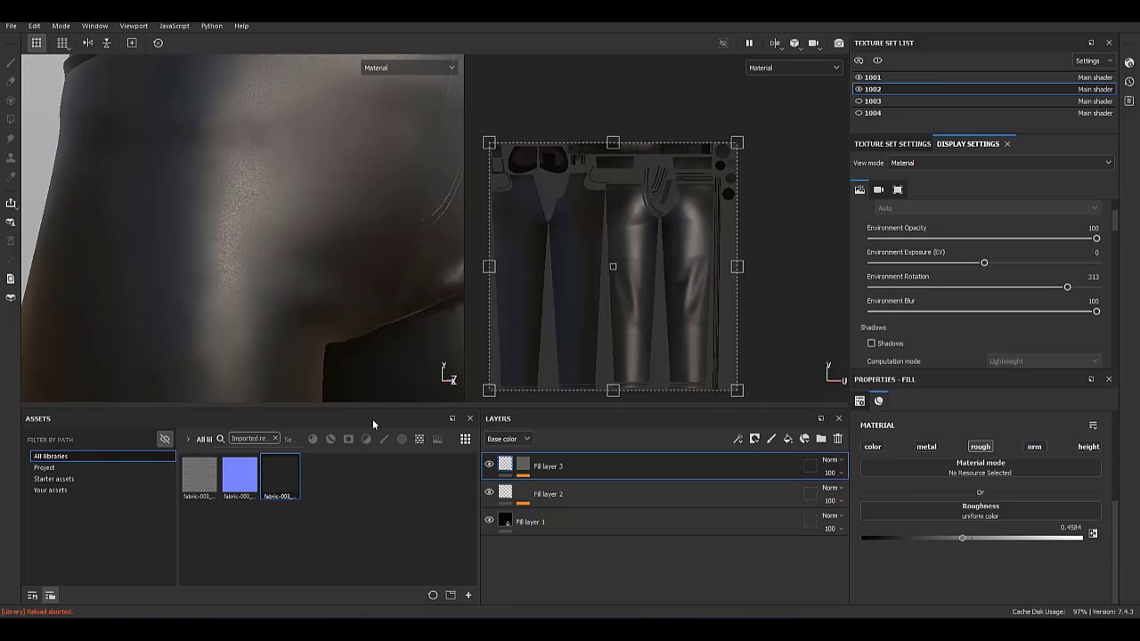
Add Fill layer 4 with a mask and put a Fill effect on that mask.
{"action": "left_click", "coordinate": [787, 438]}
{"action": "right_click", "coordinate": [512, 462]}
{"action": "left_click", "coordinate": [553, 107]}
{"action": "left_click", "coordinate": [771, 438]}
Set the mask fill's grayscale texture to Grunge Wood Soft.
{"action": "left_click", "coordinate": [980, 450]}
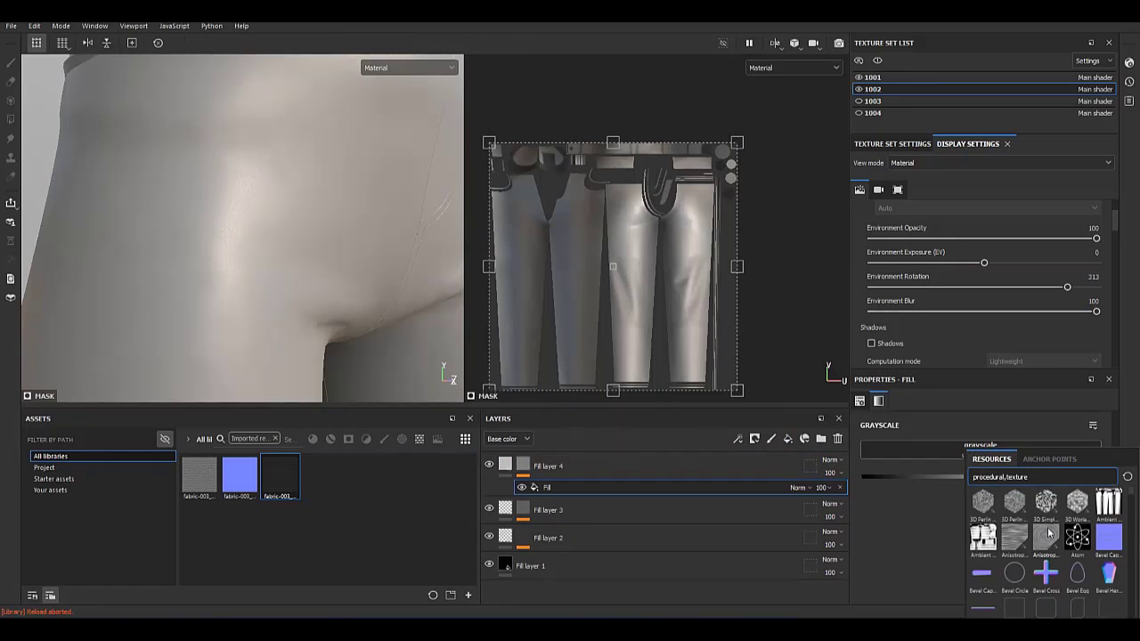
{"action": "scroll", "coordinate": [1083, 541], "scroll_direction": "down", "scroll_amount": 3}
{"action": "scroll", "coordinate": [1083, 541], "scroll_direction": "down", "scroll_amount": 3}
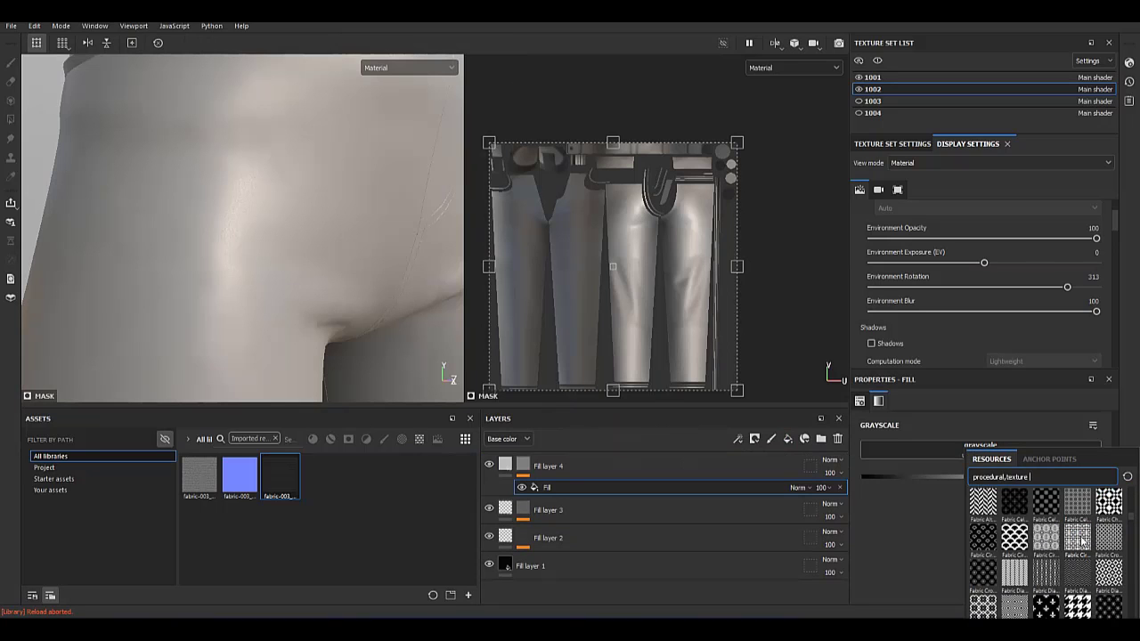
{"action": "scroll", "coordinate": [1082, 540], "scroll_direction": "down", "scroll_amount": 3}
{"action": "scroll", "coordinate": [1082, 541], "scroll_direction": "down", "scroll_amount": 3}
{"action": "scroll", "coordinate": [1083, 541], "scroll_direction": "down", "scroll_amount": 3}
{"action": "scroll", "coordinate": [1078, 548], "scroll_direction": "down", "scroll_amount": 3}
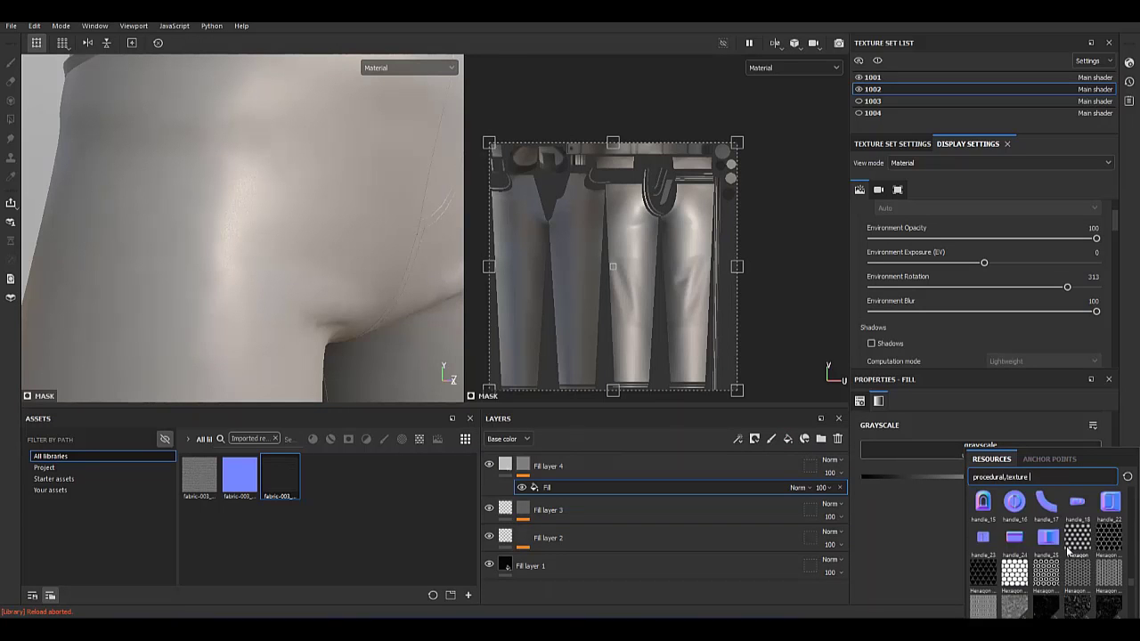
{"action": "scroll", "coordinate": [1069, 556], "scroll_direction": "down", "scroll_amount": 3}
{"action": "scroll", "coordinate": [1062, 568], "scroll_direction": "down", "scroll_amount": 3}
{"action": "scroll", "coordinate": [1118, 577], "scroll_direction": "down", "scroll_amount": 3}
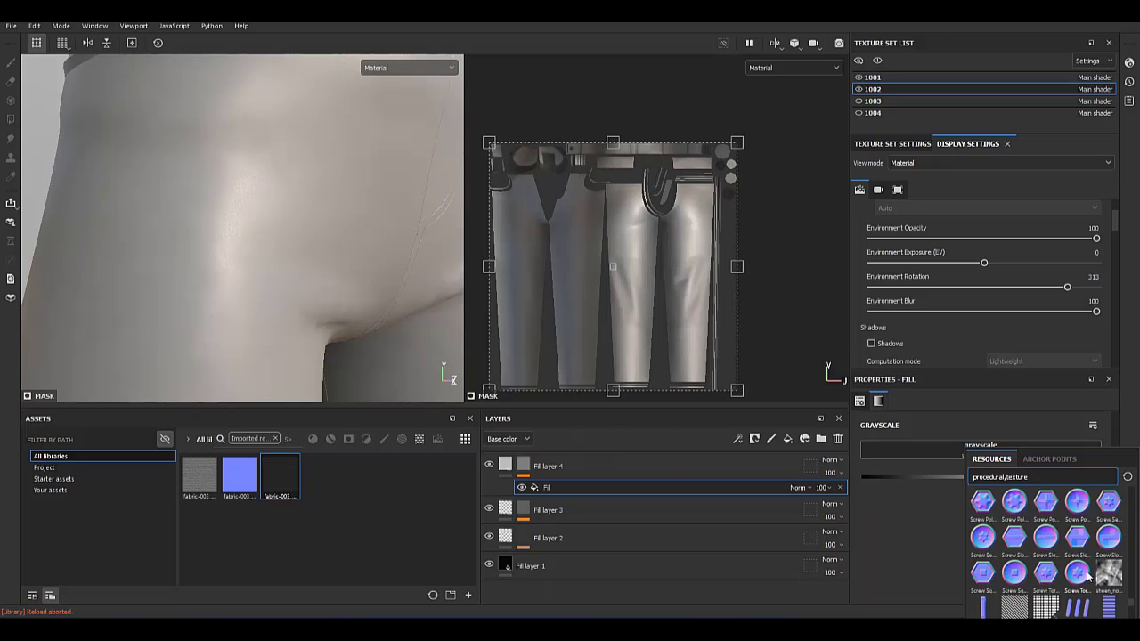
{"action": "scroll", "coordinate": [1109, 578], "scroll_direction": "down", "scroll_amount": 3}
{"action": "scroll", "coordinate": [1101, 577], "scroll_direction": "down", "scroll_amount": 3}
{"action": "scroll", "coordinate": [1088, 577], "scroll_direction": "down", "scroll_amount": 3}
{"action": "scroll", "coordinate": [1089, 577], "scroll_direction": "up", "scroll_amount": 3}
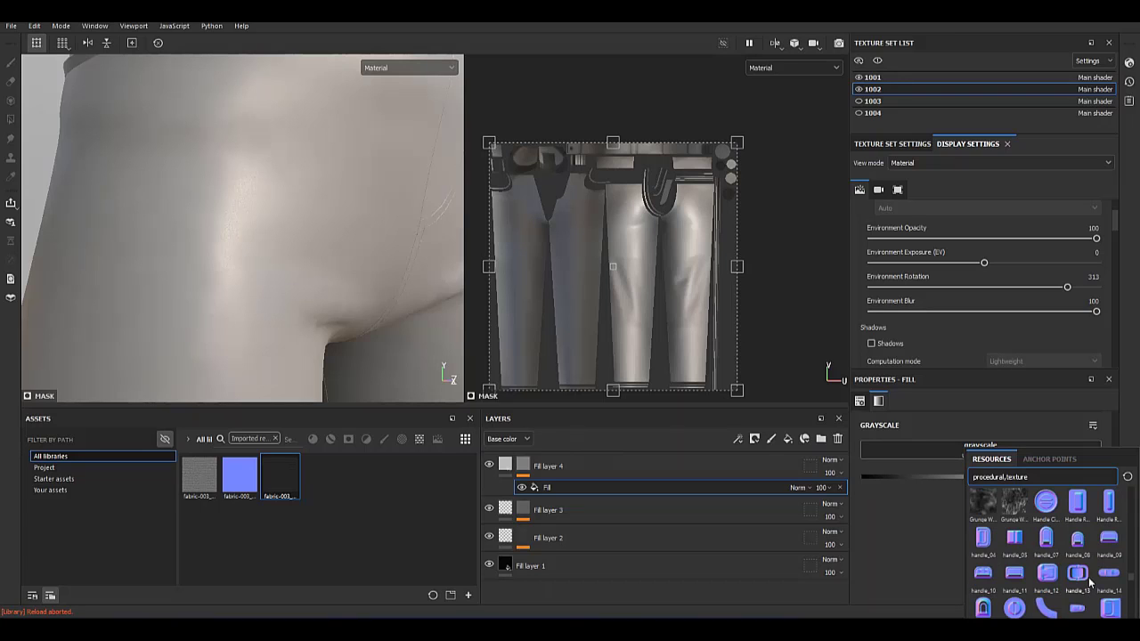
{"action": "left_click", "coordinate": [1016, 506]}
Replace the mask's grayscale texture with Grunge Bush.
{"action": "scroll", "coordinate": [335, 300], "scroll_direction": "down", "scroll_amount": 3}
{"action": "left_click_drag", "start_coordinate": [335, 300], "coordinate": [240, 296], "text": "alt"}
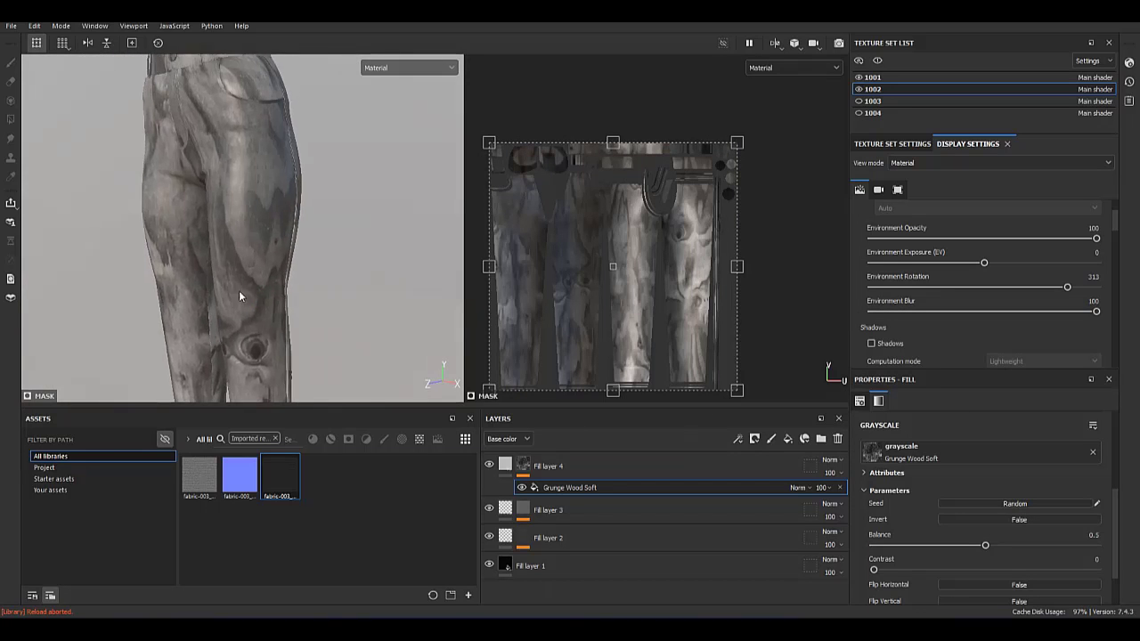
{"action": "left_click", "coordinate": [895, 452]}
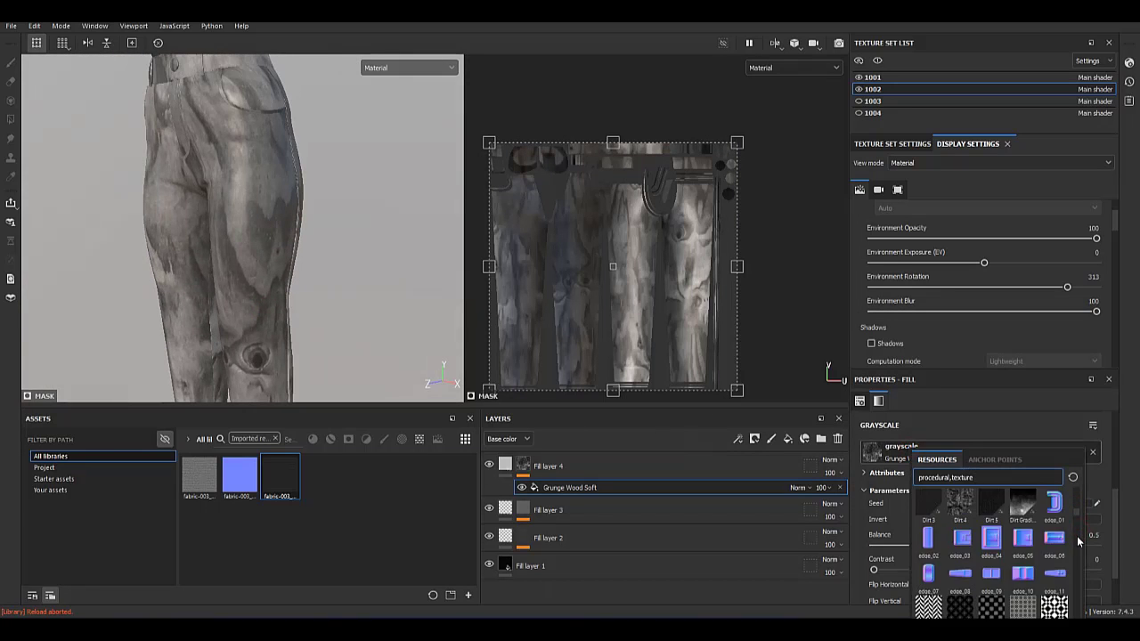
{"action": "scroll", "coordinate": [1078, 541], "scroll_direction": "down", "scroll_amount": 5}
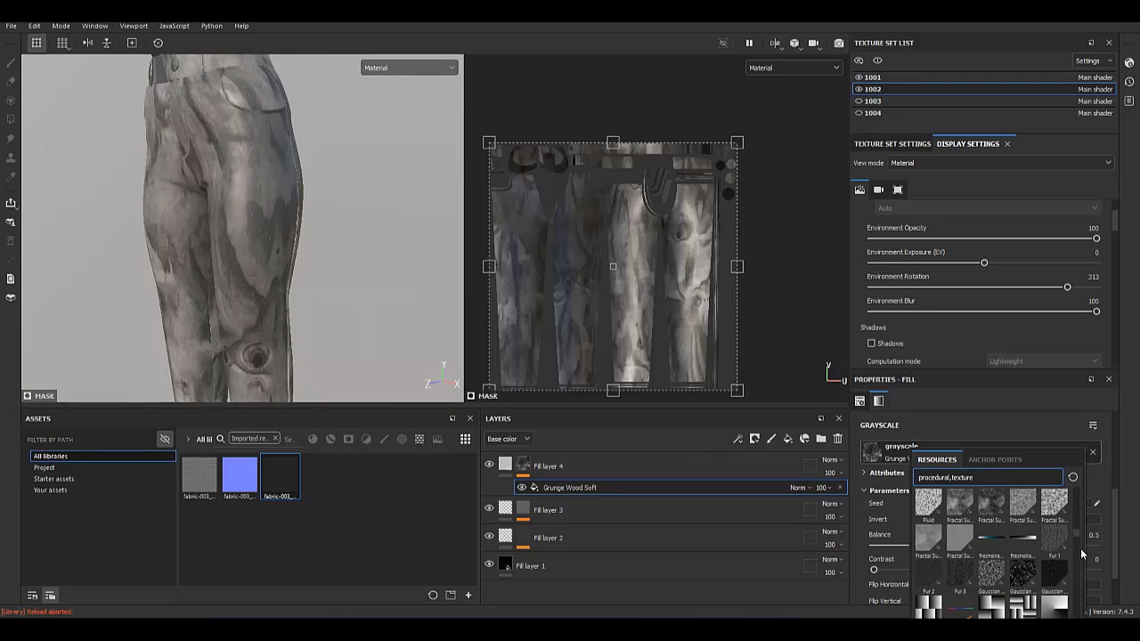
{"action": "scroll", "coordinate": [1082, 563], "scroll_direction": "down", "scroll_amount": 3}
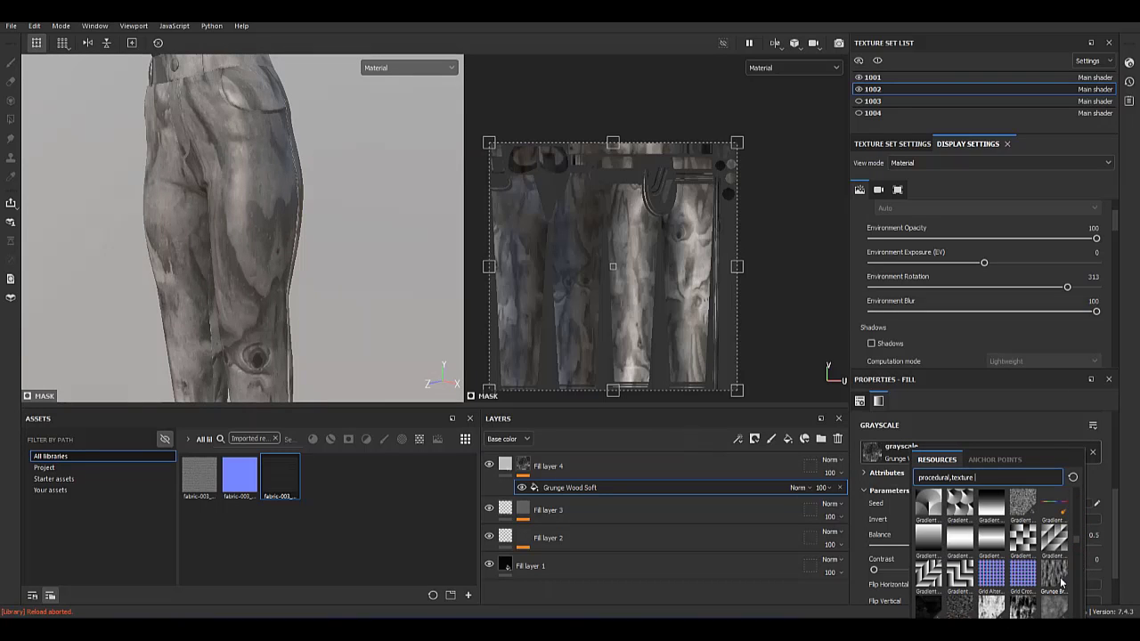
{"action": "left_click", "coordinate": [926, 609]}
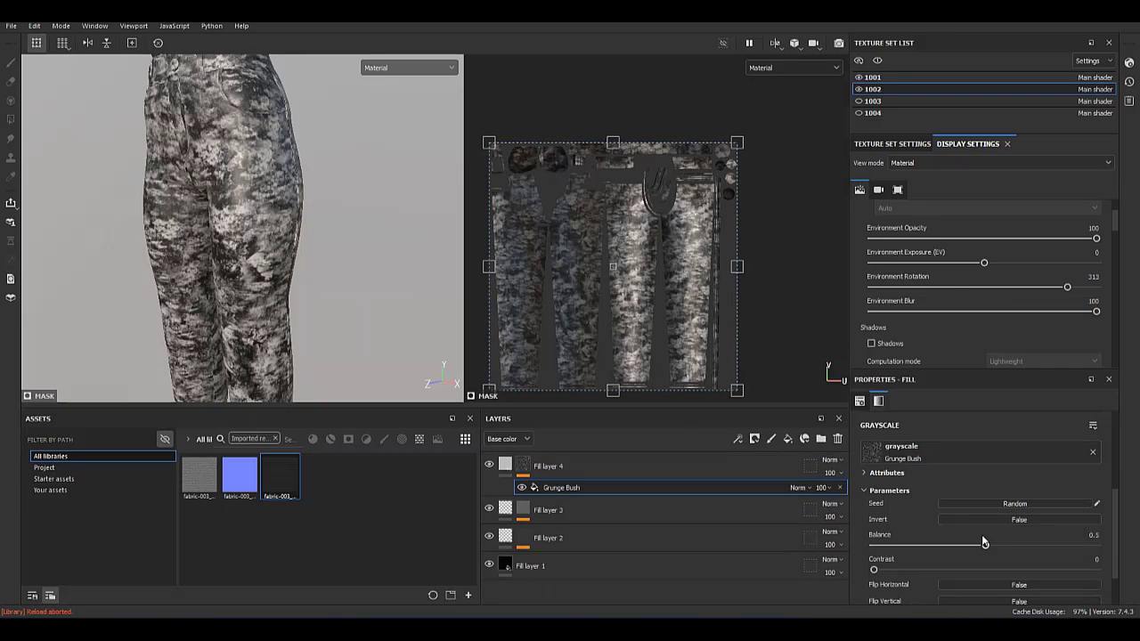
Set the grunge mask's Balance to 0.36 and Tiling Amount to 16.
{"action": "left_click", "coordinate": [992, 451]}
{"action": "left_click", "coordinate": [920, 475]}
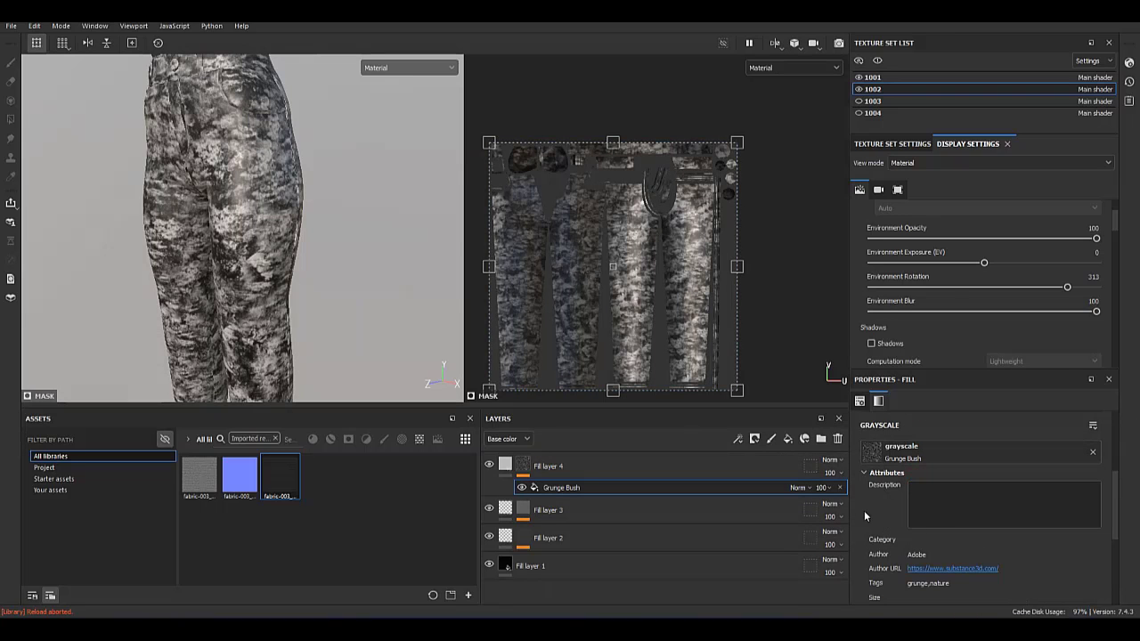
{"action": "scroll", "coordinate": [989, 537], "scroll_direction": "down", "scroll_amount": 2}
{"action": "left_click_drag", "start_coordinate": [986, 564], "coordinate": [999, 564]}
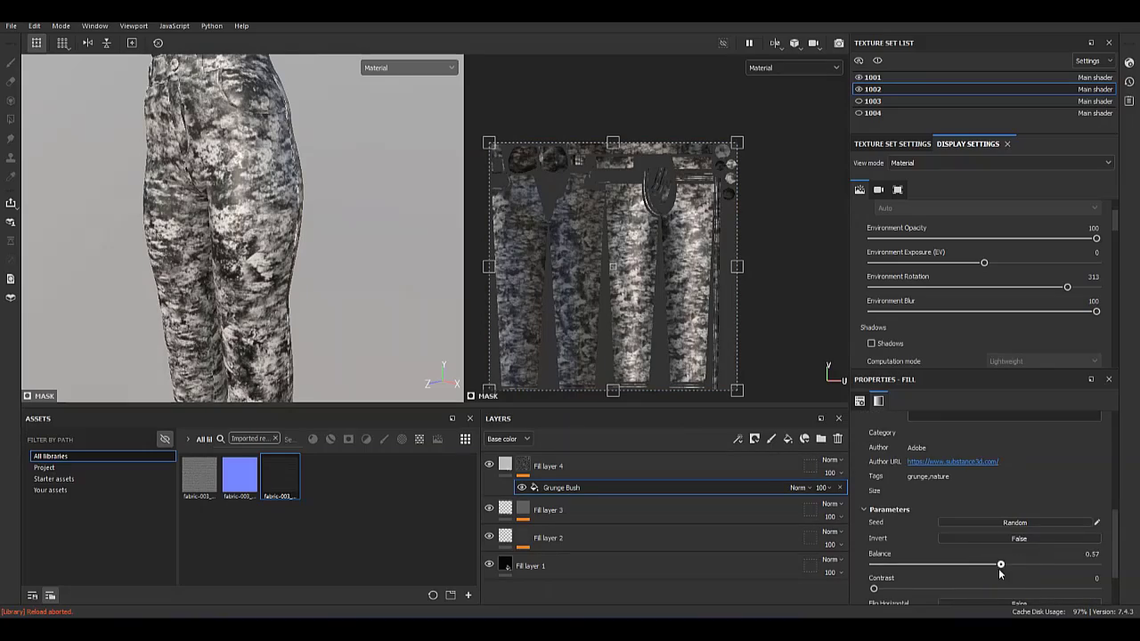
{"action": "scroll", "coordinate": [1056, 534], "scroll_direction": "up", "scroll_amount": 1}
{"action": "scroll", "coordinate": [1105, 570], "scroll_direction": "down", "scroll_amount": 2}
{"action": "left_click_drag", "start_coordinate": [887, 572], "coordinate": [1097, 573]}
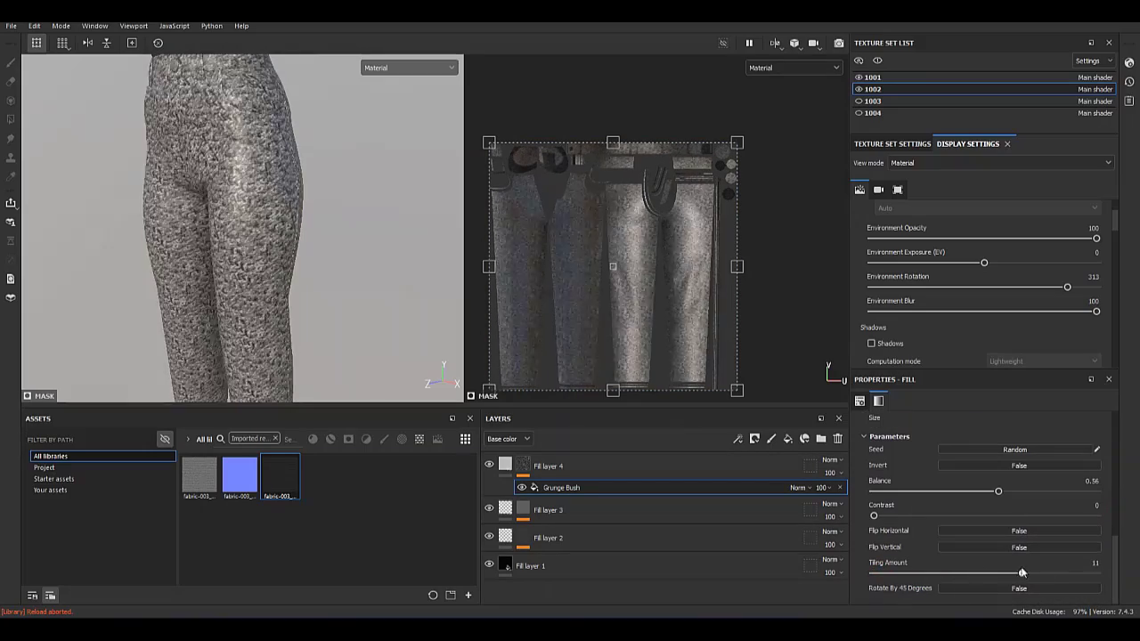
Try a UV Scale of 10 on the mask, then undo it back to 1.
{"action": "scroll", "coordinate": [374, 267], "scroll_direction": "up", "scroll_amount": 3}
{"action": "scroll", "coordinate": [350, 242], "scroll_direction": "up", "scroll_amount": 4}
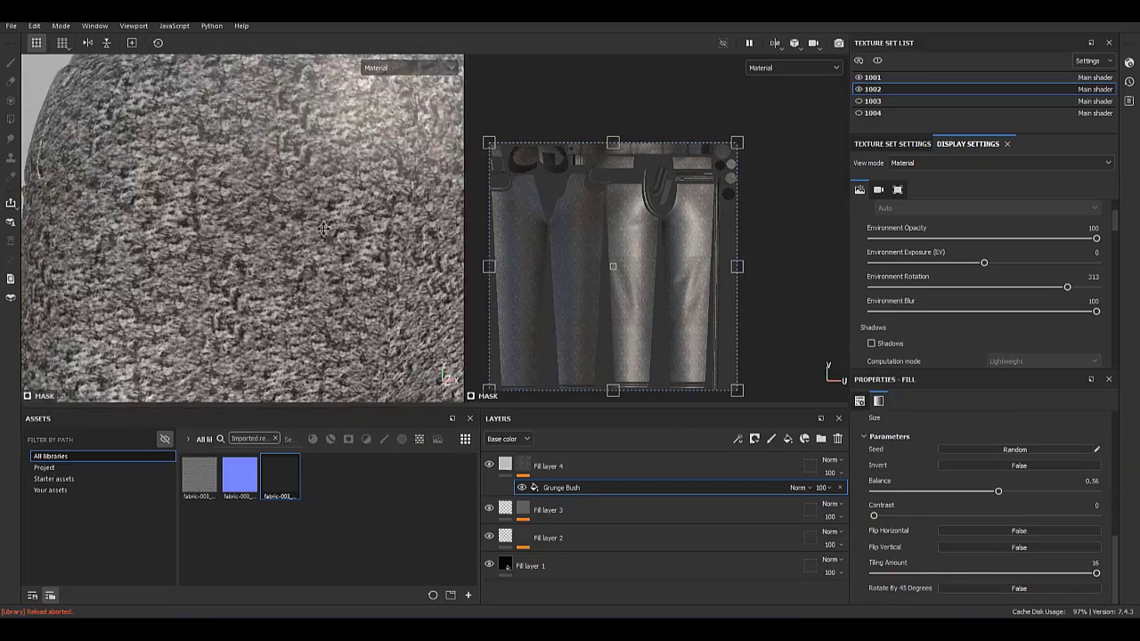
{"action": "scroll", "coordinate": [350, 243], "scroll_direction": "up", "scroll_amount": 2}
{"action": "scroll", "coordinate": [987, 553], "scroll_direction": "down", "scroll_amount": 4}
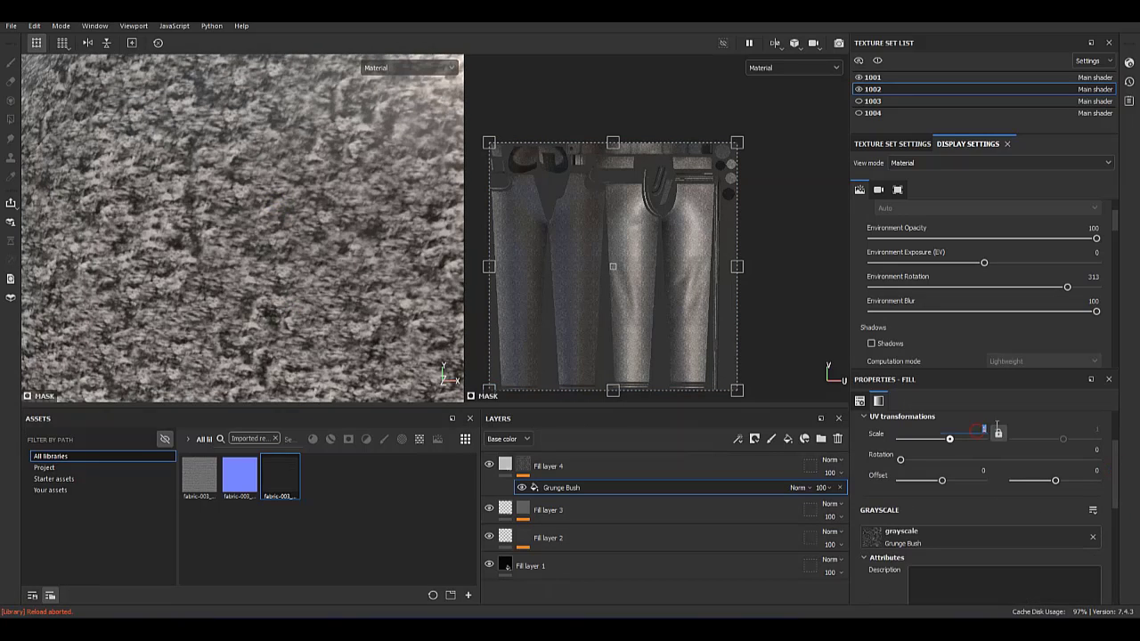
{"action": "type", "text": "10"}
{"action": "key", "text": "Return"}
{"action": "scroll", "coordinate": [289, 242], "scroll_direction": "down", "scroll_amount": 5}
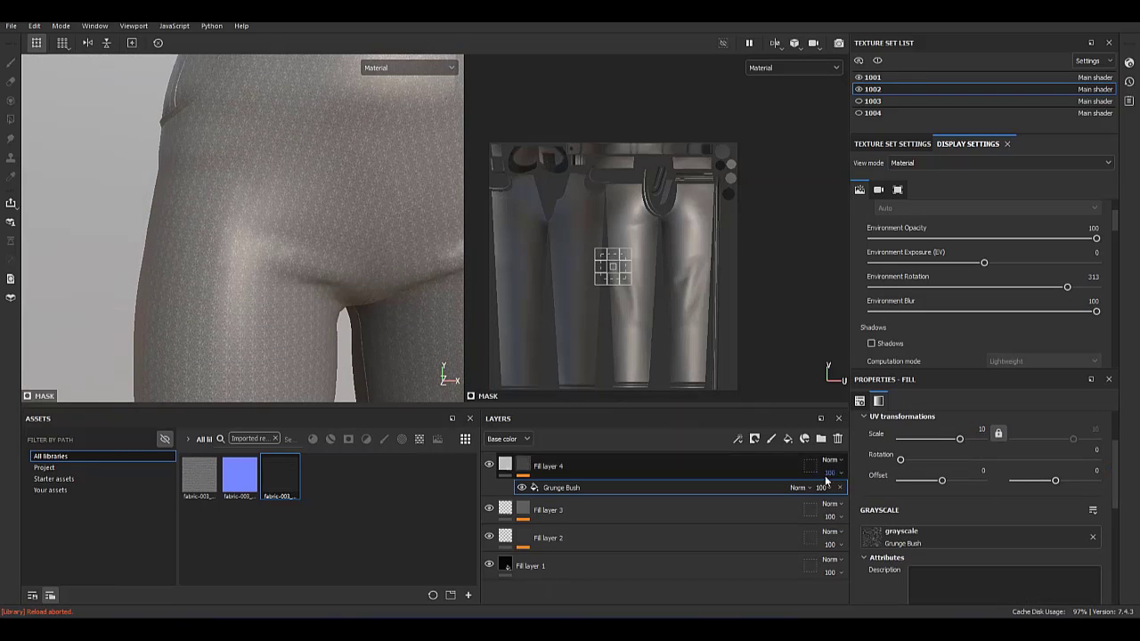
{"action": "key", "text": "ctrl+z"}
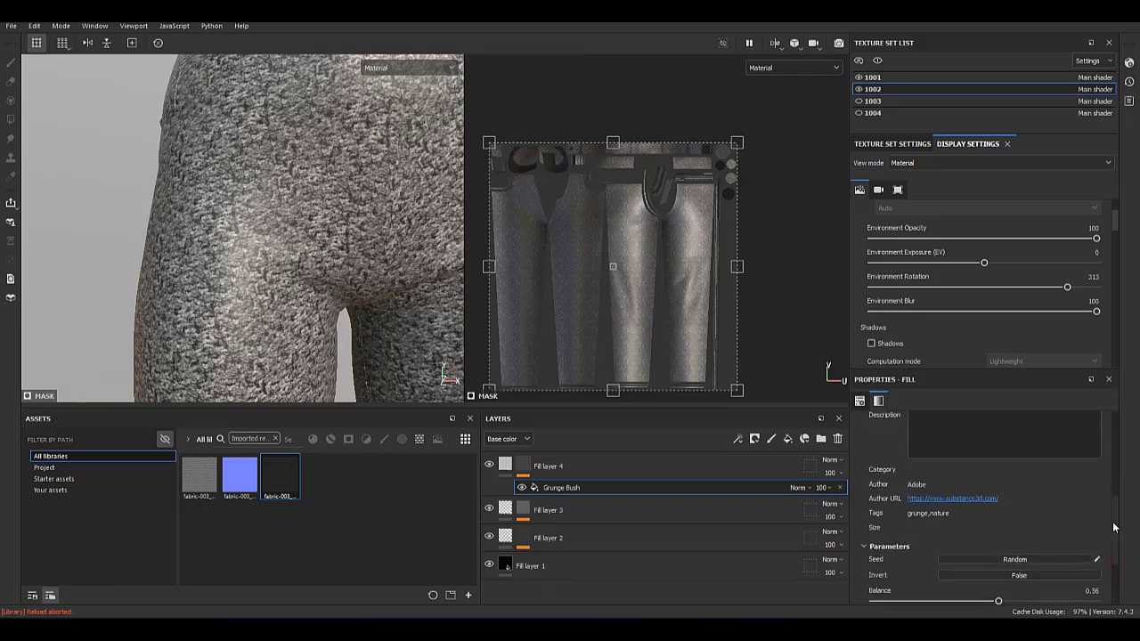
Reopen the grayscale texture picker and browse for a replacement grunge texture.
{"action": "scroll", "coordinate": [1104, 535], "scroll_direction": "down", "scroll_amount": 5}
{"action": "left_click", "coordinate": [1060, 488]}
{"action": "left_click_drag", "start_coordinate": [1133, 375], "coordinate": [1134, 438]}
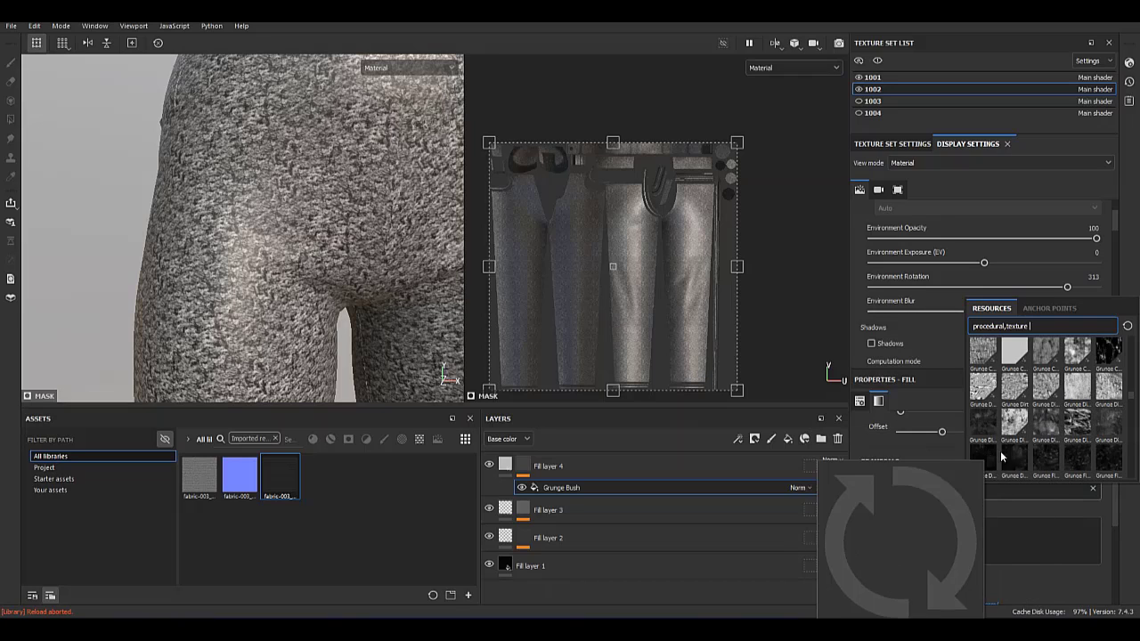
{"action": "scroll", "coordinate": [1133, 454], "scroll_direction": "down", "scroll_amount": 3}
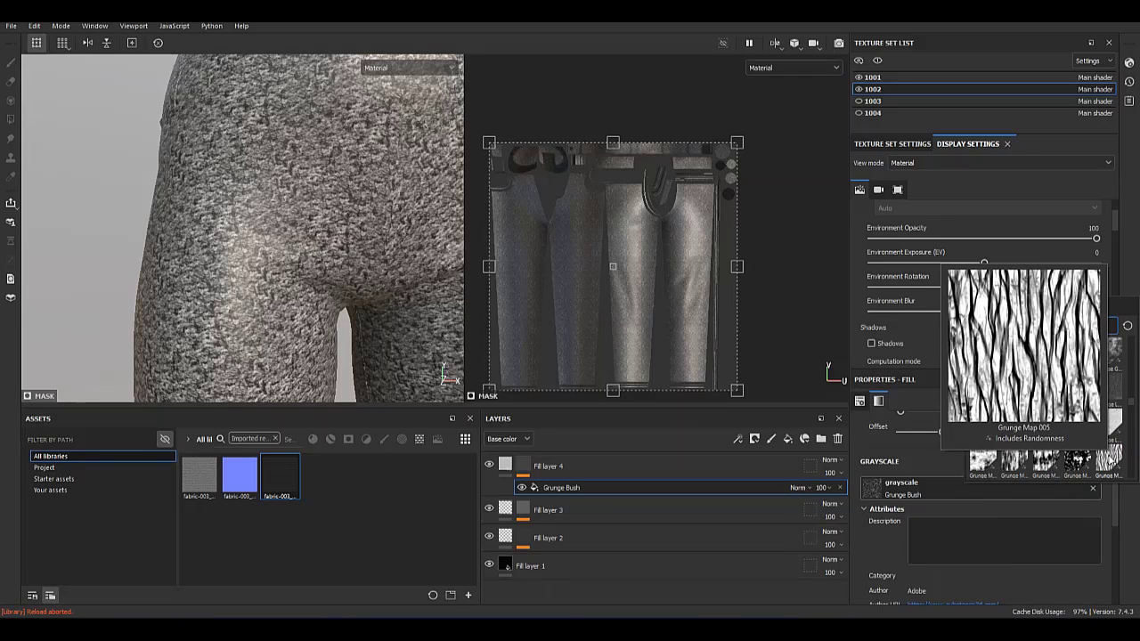
{"action": "mouse_move", "coordinate": [1108, 422]}
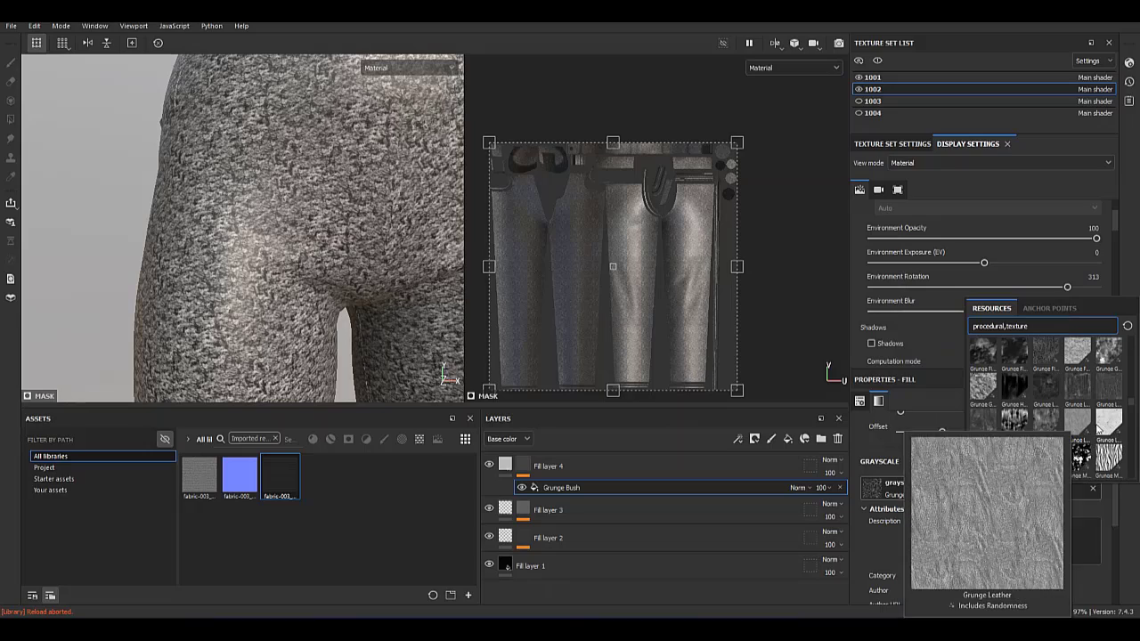
Switch the mask to Grunge Leather with Brush Pattern 1 and UV Scale 10.
{"action": "left_click", "coordinate": [1078, 424]}
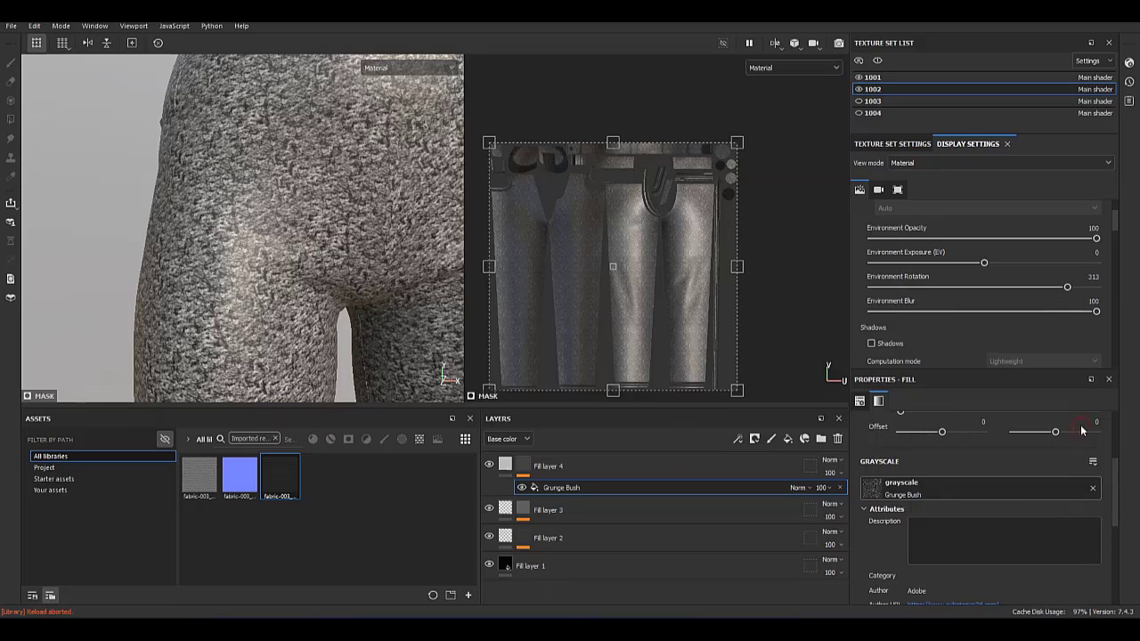
{"action": "scroll", "coordinate": [90, 193], "scroll_direction": "down", "scroll_amount": 5}
{"action": "scroll", "coordinate": [90, 194], "scroll_direction": "up", "scroll_amount": 3}
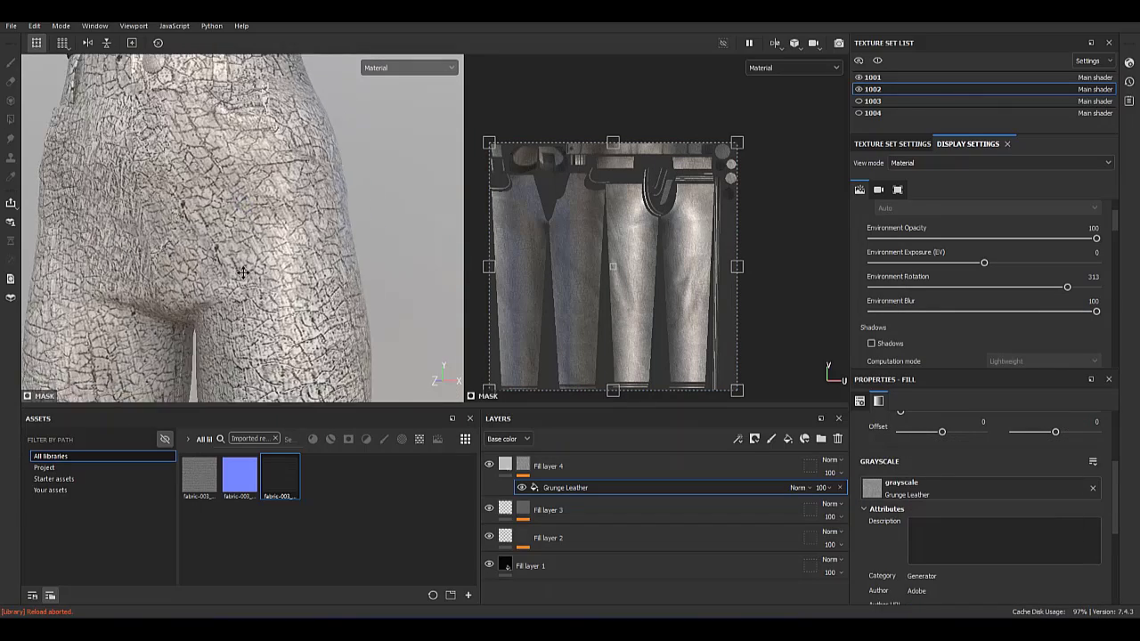
{"action": "scroll", "coordinate": [90, 193], "scroll_direction": "up", "scroll_amount": 3}
{"action": "scroll", "coordinate": [1104, 514], "scroll_direction": "down", "scroll_amount": 1}
{"action": "left_click_drag", "start_coordinate": [1120, 526], "coordinate": [1116, 582]}
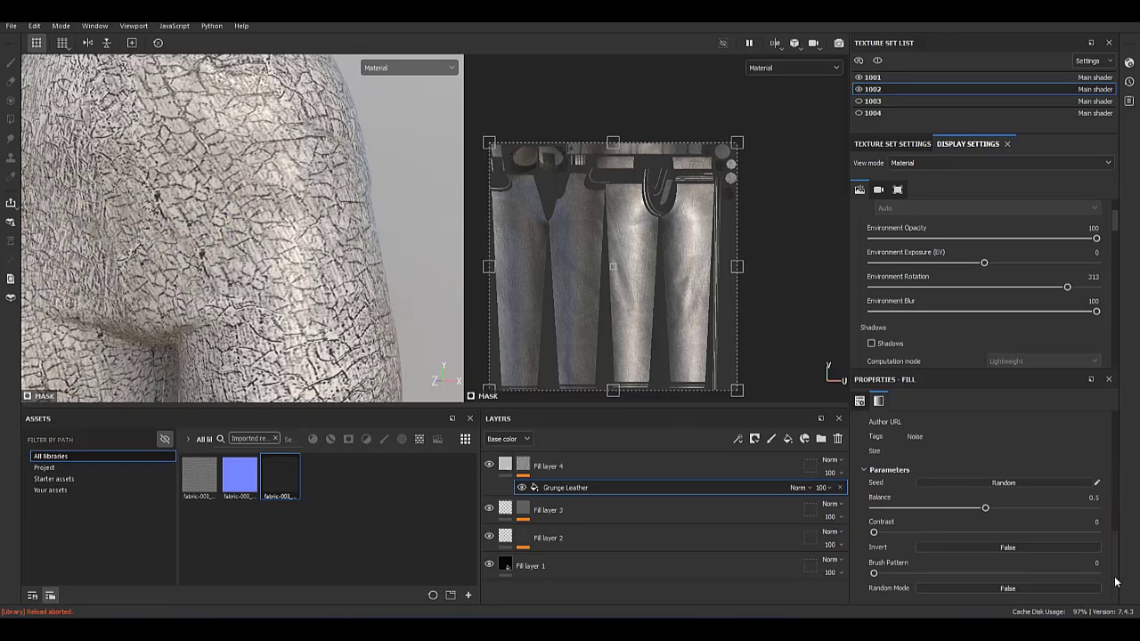
{"action": "left_click_drag", "start_coordinate": [877, 572], "coordinate": [1097, 573]}
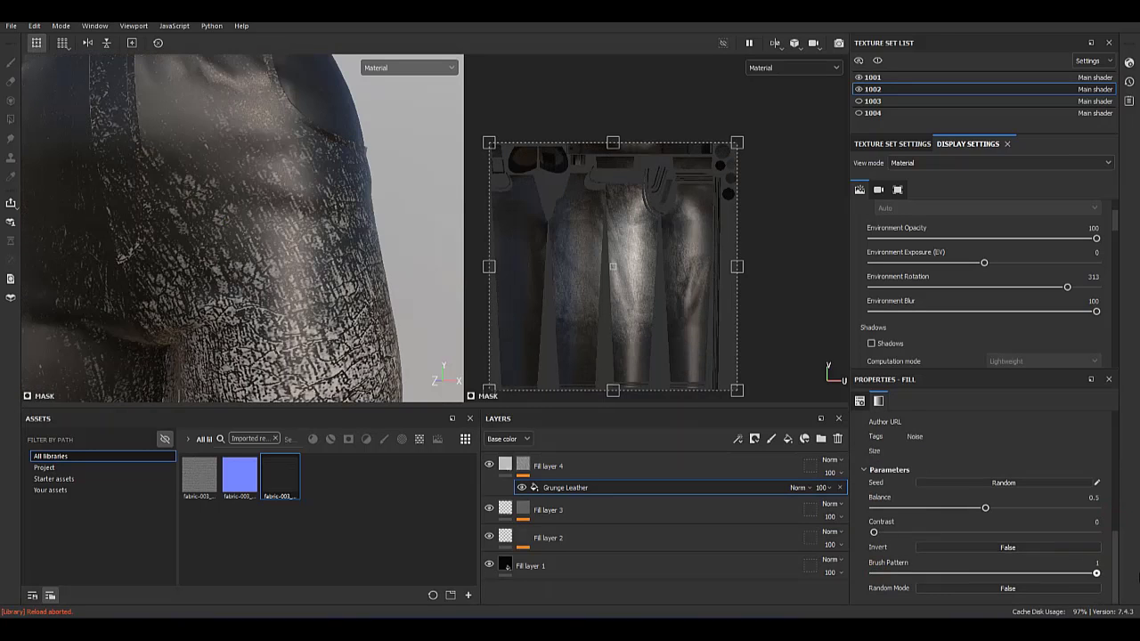
{"action": "left_click", "coordinate": [1113, 492]}
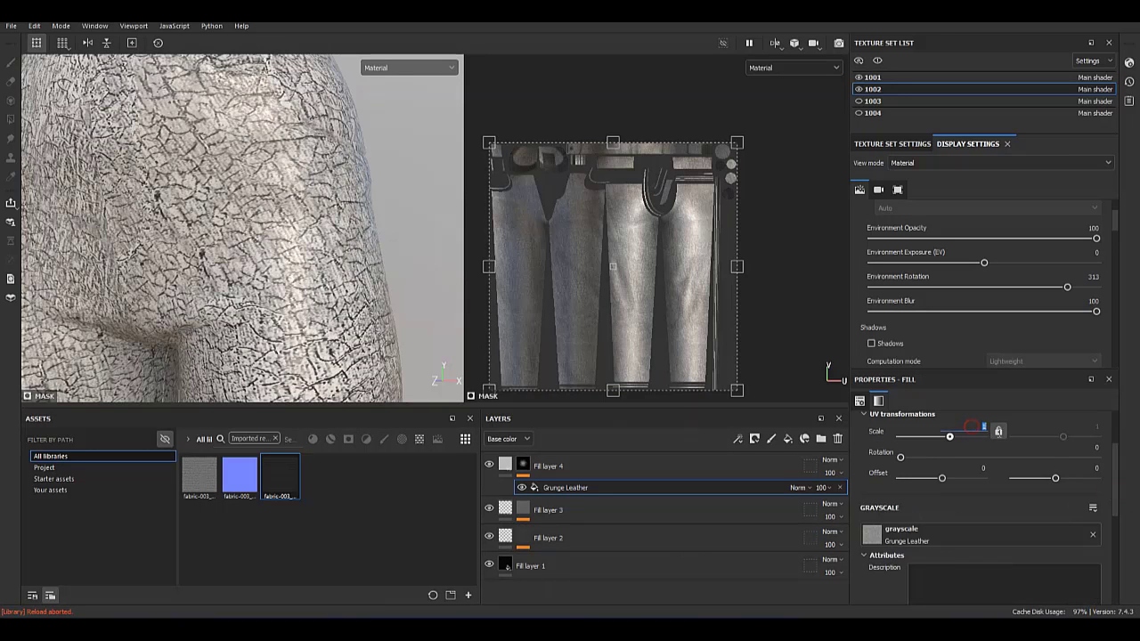
{"action": "type", "text": "10"}
{"action": "key", "text": "Return"}
Delete Fill layer 4 along with its grunge mask.
{"action": "mouse_move", "coordinate": [335, 265]}
{"action": "left_mouse_down", "text": "alt"}
{"action": "mouse_move", "coordinate": [313, 255]}
{"action": "mouse_move", "coordinate": [318, 275]}
{"action": "left_mouse_up", "text": "alt"}
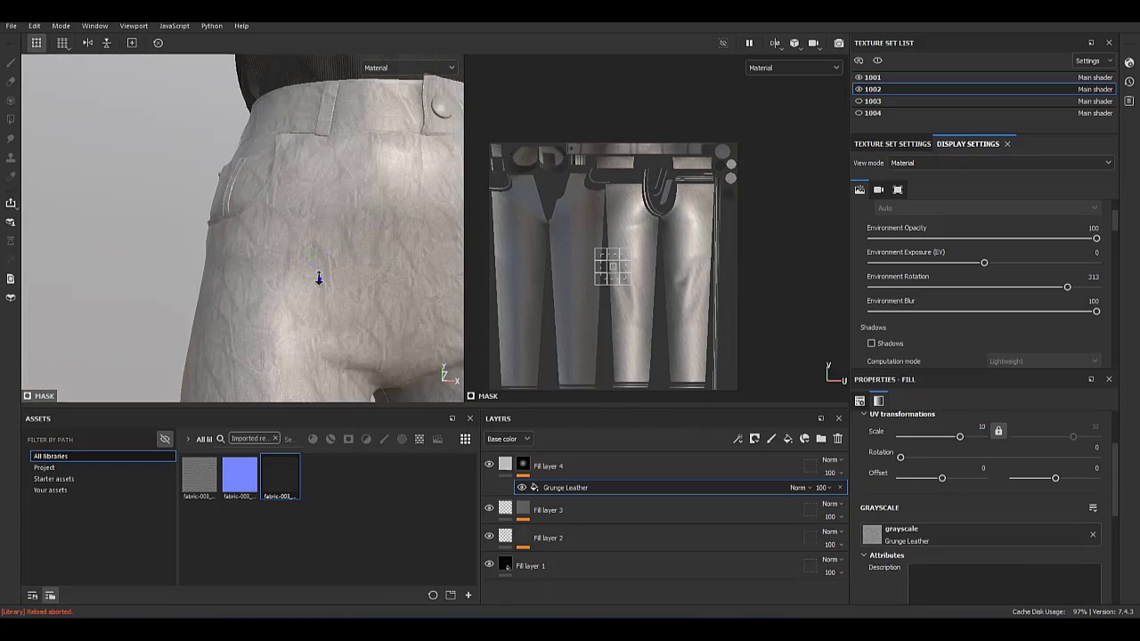
{"action": "left_click", "coordinate": [843, 472]}
{"action": "key", "text": "Delete"}
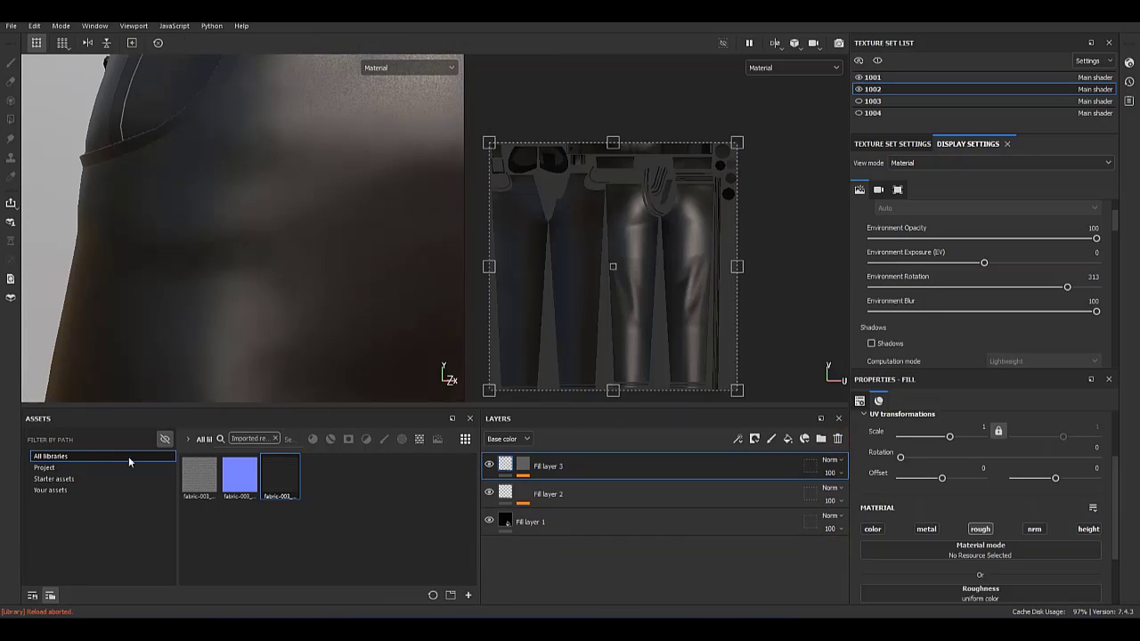
Search the assets for 'leath' and undo the wrongly dropped leather material layers.
{"action": "left_click", "coordinate": [315, 440]}
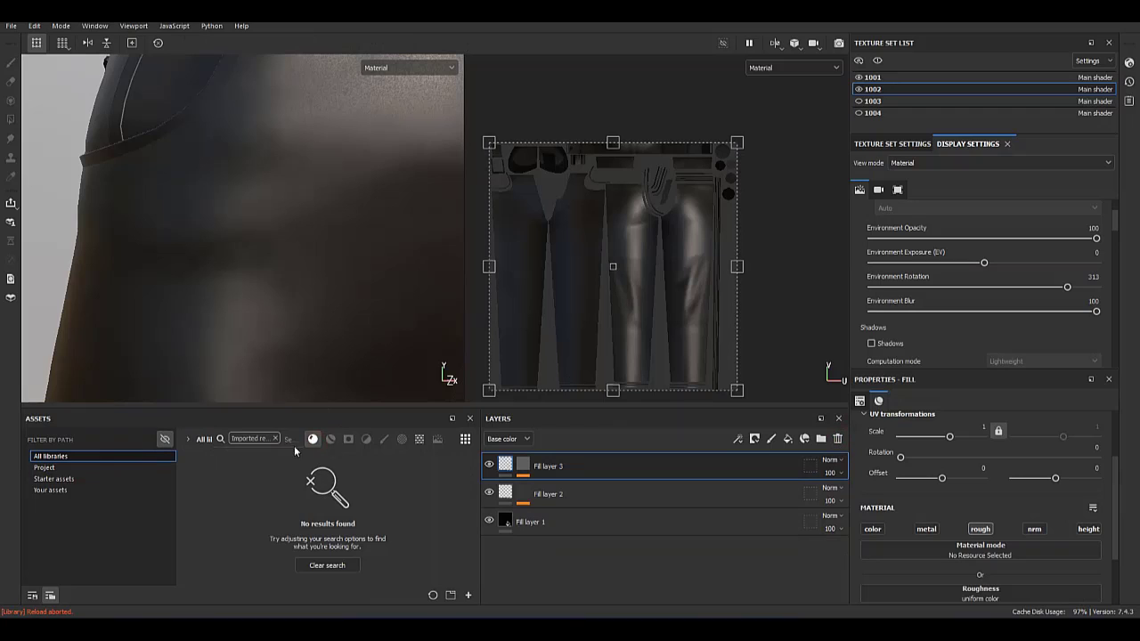
{"action": "left_click", "coordinate": [275, 438]}
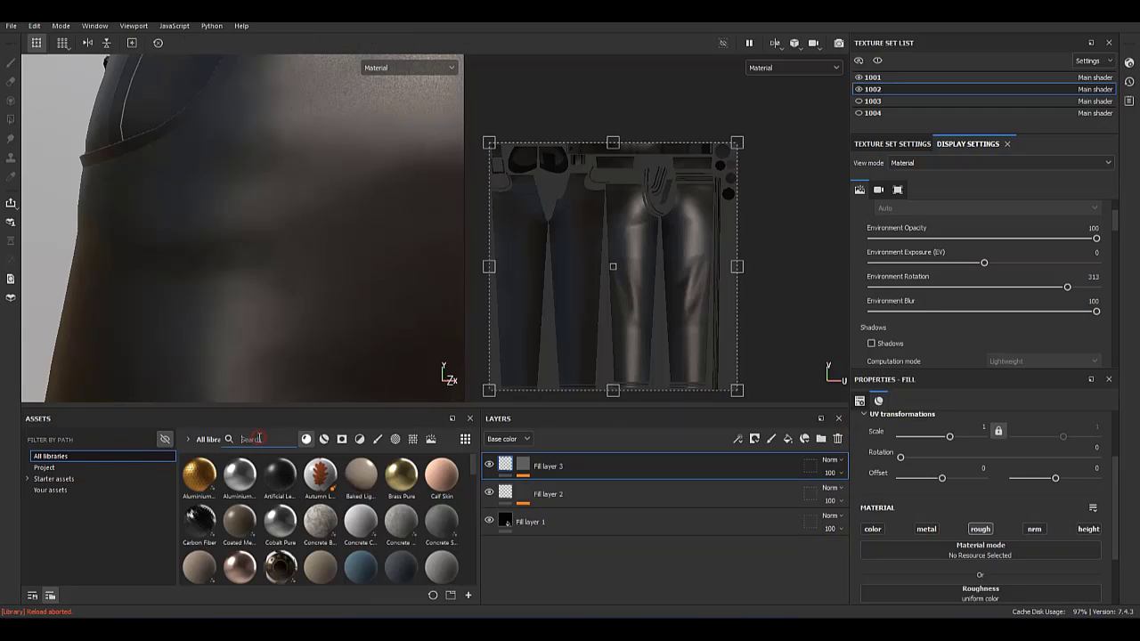
{"action": "left_click", "coordinate": [254, 439]}
{"action": "type", "text": "leat"}
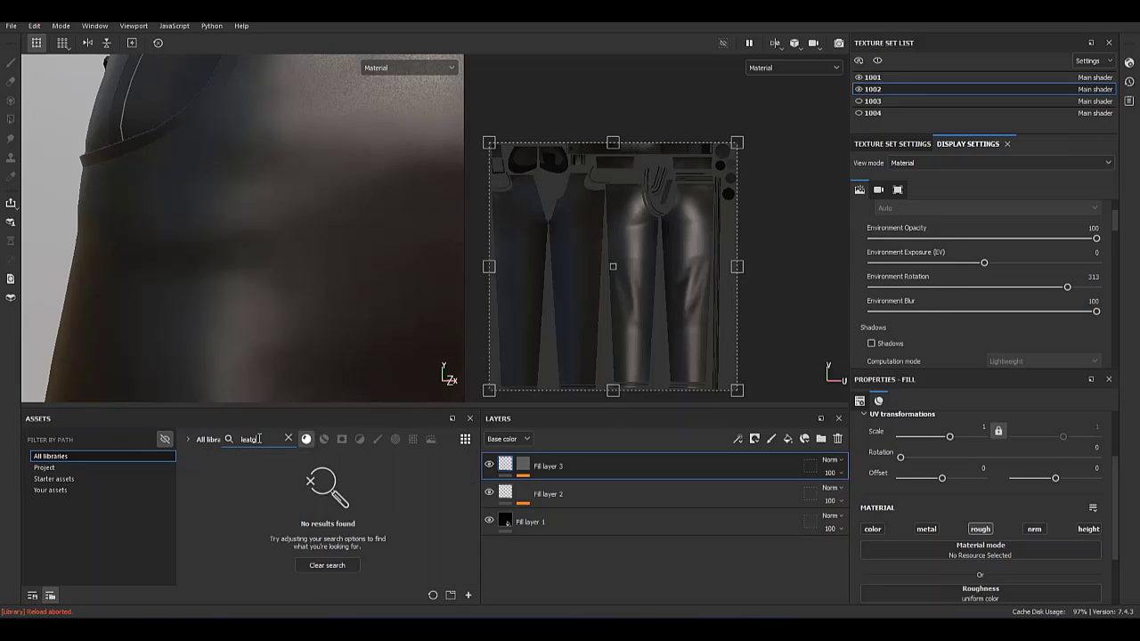
{"action": "type", "text": "h"}
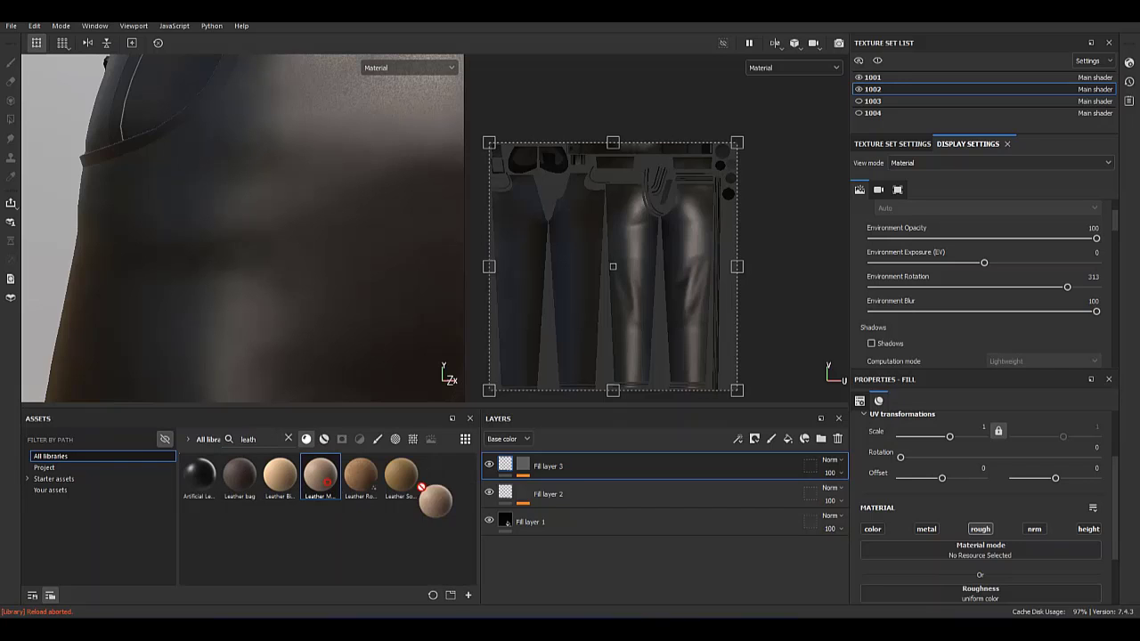
{"action": "key", "text": "ctrl+z"}
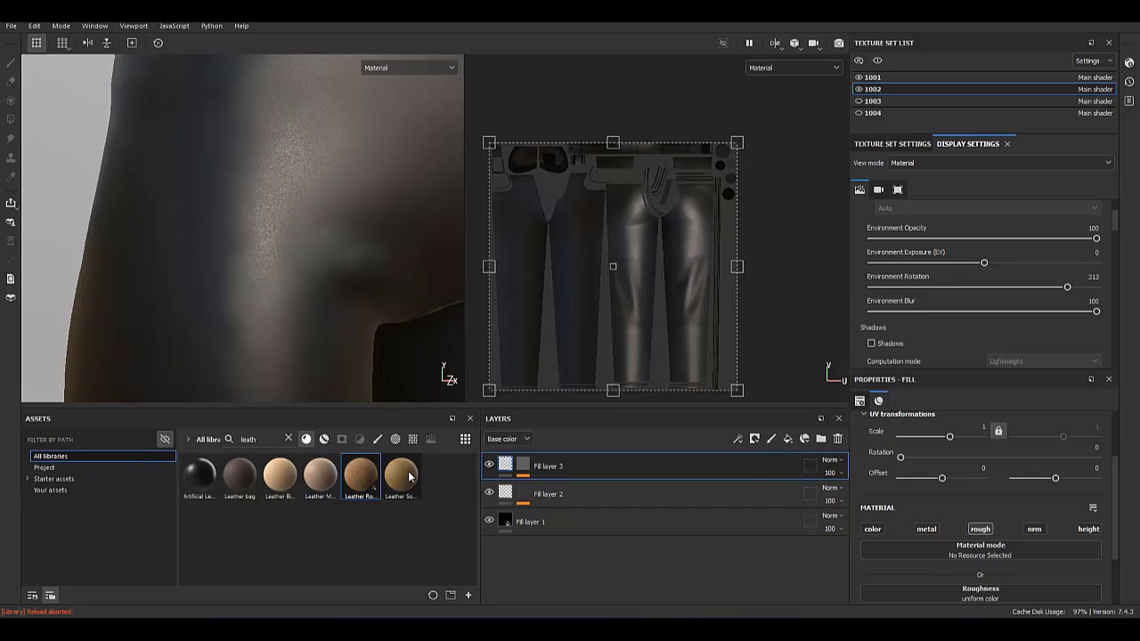
{"action": "left_click_drag", "start_coordinate": [366, 306], "coordinate": [370, 395]}
{"action": "key", "text": "ctrl+z"}
Add Leather Soft Grain as the top layer with UV Scale 10.
{"action": "left_click_drag", "start_coordinate": [401, 476], "coordinate": [354, 312]}
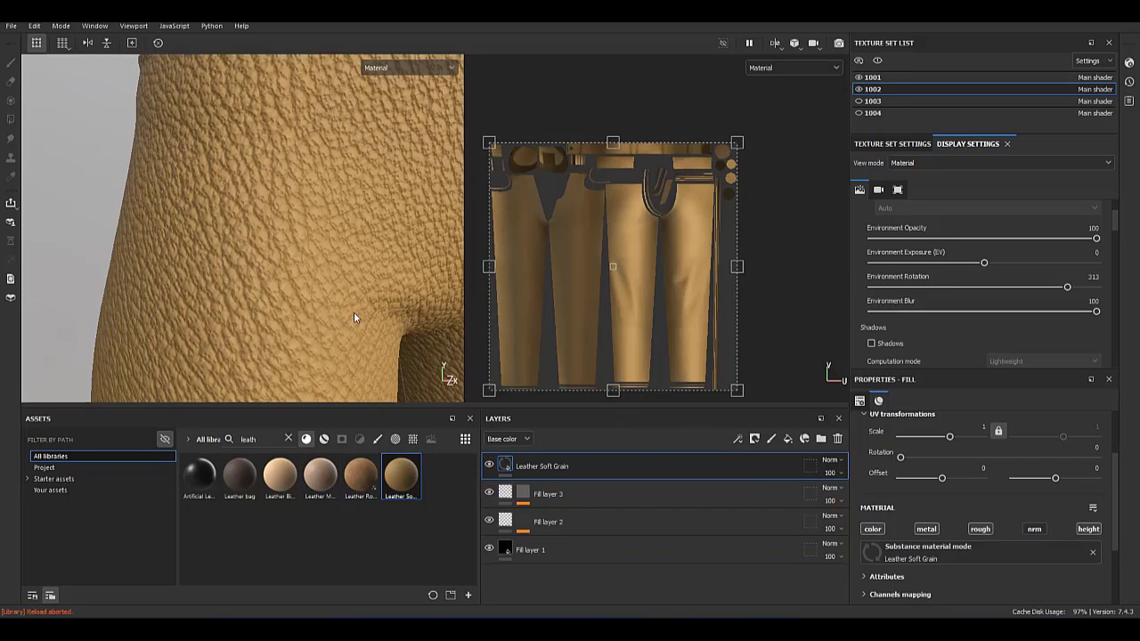
{"action": "mouse_move", "coordinate": [114, 300]}
{"action": "left_mouse_down", "text": "alt"}
{"action": "mouse_move", "coordinate": [165, 288]}
{"action": "mouse_move", "coordinate": [198, 323]}
{"action": "left_mouse_up", "text": "alt"}
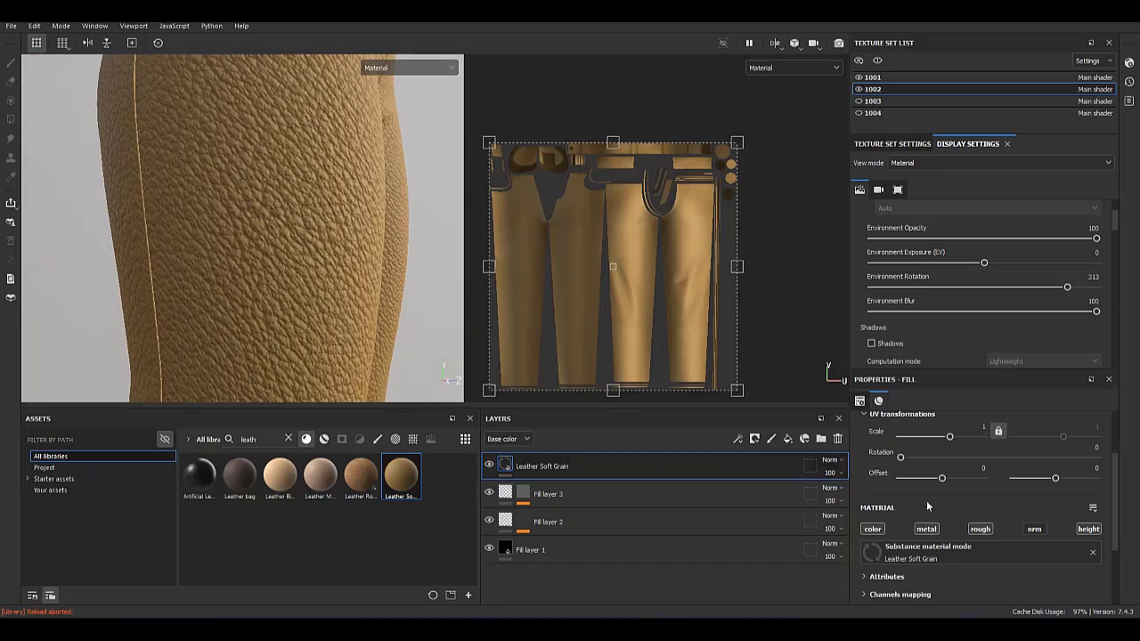
{"action": "type", "text": "10"}
{"action": "key", "text": "Return"}
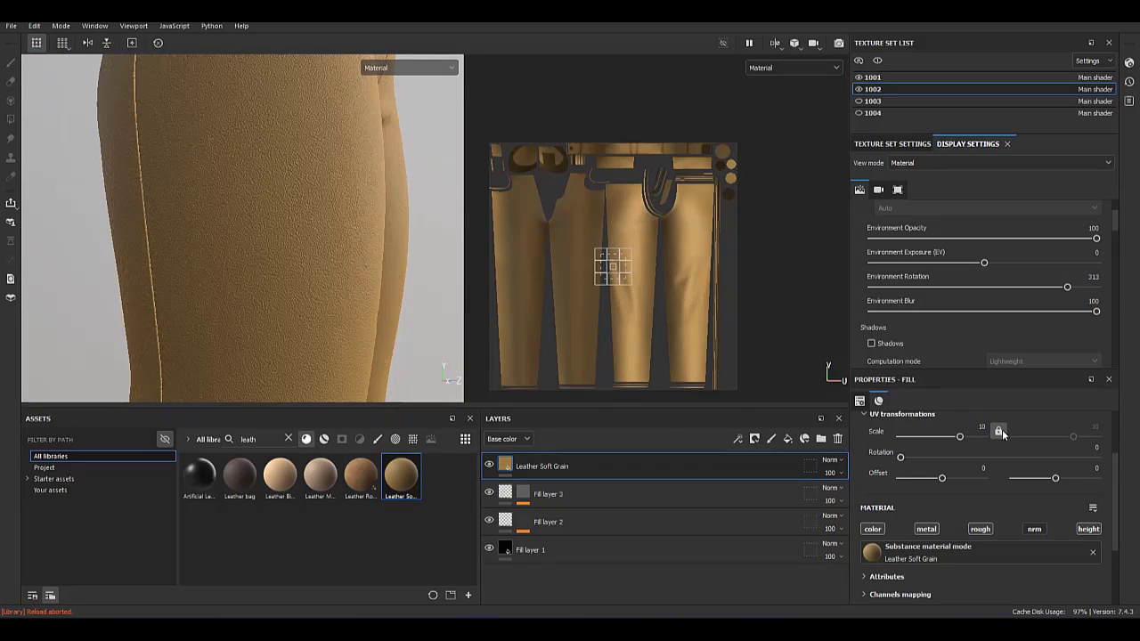
Disable the leather's color channel and set its Height Range to 0.02.
{"action": "scroll", "coordinate": [247, 157], "scroll_direction": "up", "scroll_amount": 3}
{"action": "scroll", "coordinate": [247, 158], "scroll_direction": "up", "scroll_amount": 2}
{"action": "left_click", "coordinate": [889, 530]}
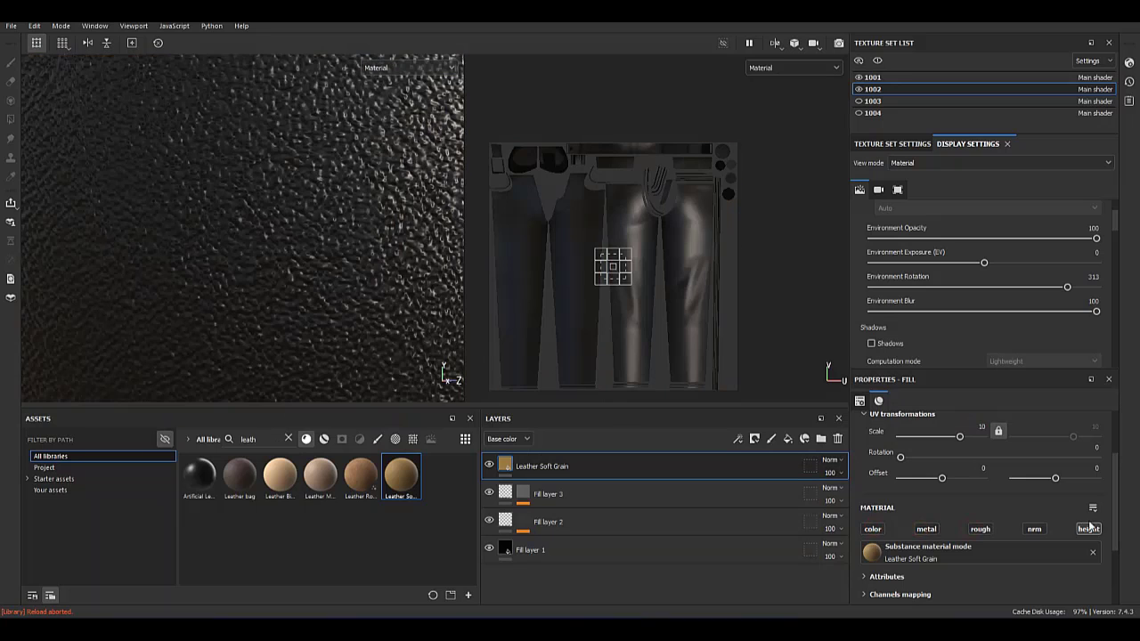
{"action": "scroll", "coordinate": [1009, 547], "scroll_direction": "down", "scroll_amount": 3}
{"action": "left_click", "coordinate": [950, 577]}
{"action": "scroll", "coordinate": [1116, 529], "scroll_direction": "down", "scroll_amount": 2}
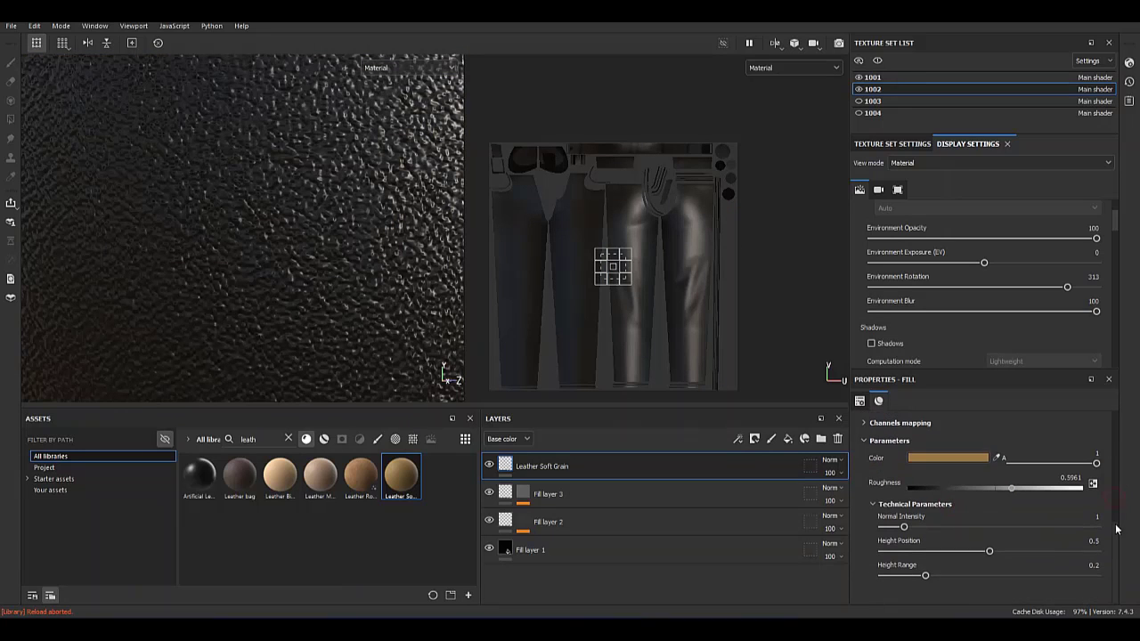
{"action": "left_click", "coordinate": [886, 576]}
{"action": "mouse_move", "coordinate": [53, 158]}
{"action": "left_mouse_down", "text": "alt"}
{"action": "mouse_move", "coordinate": [361, 273]}
{"action": "mouse_move", "coordinate": [326, 178]}
{"action": "mouse_move", "coordinate": [395, 170]}
{"action": "mouse_move", "coordinate": [297, 74]}
{"action": "mouse_move", "coordinate": [168, 108]}
{"action": "left_mouse_up", "text": "alt"}
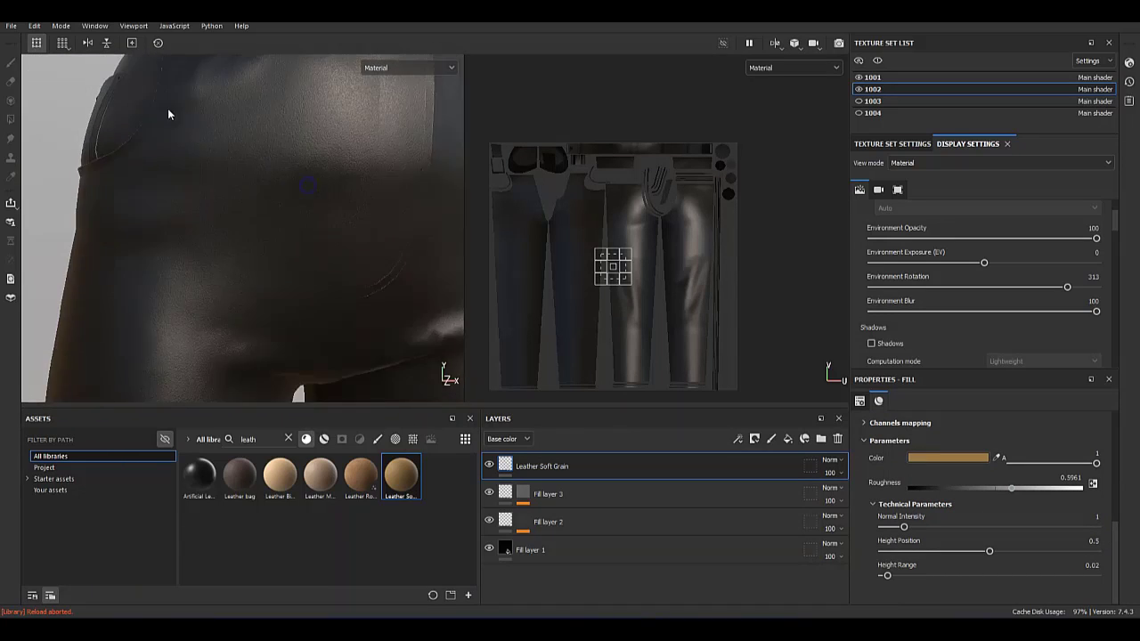
Add a new fill layer with a black mask and a Fill effect.
{"action": "key", "text": "f"}
{"action": "left_click", "coordinate": [787, 439]}
{"action": "right_click", "coordinate": [522, 464]}
{"action": "left_click", "coordinate": [580, 27]}
{"action": "right_click", "coordinate": [533, 464]}
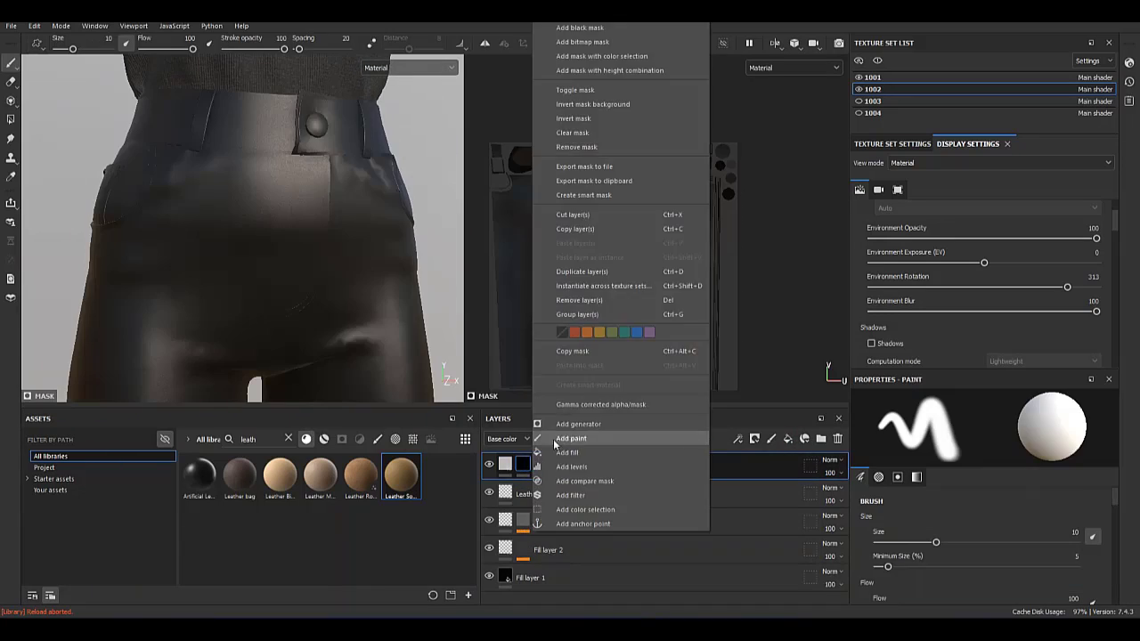
{"action": "left_click", "coordinate": [567, 454]}
{"action": "left_click", "coordinate": [900, 451]}
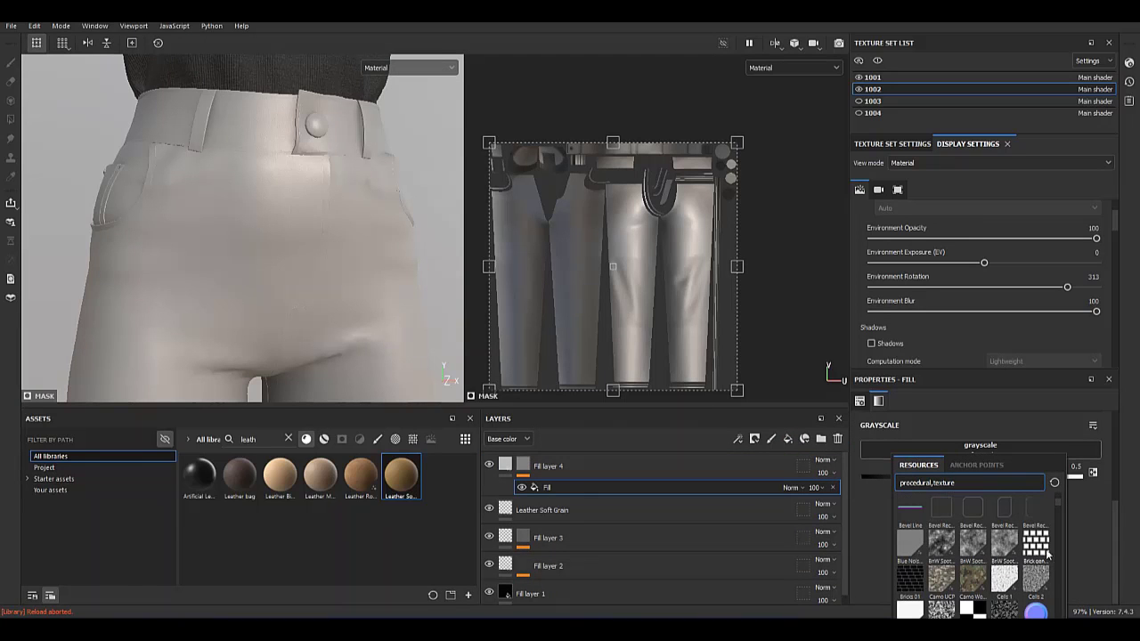
{"action": "left_click", "coordinate": [833, 487]}
Add a UV Border Distance generator and a Blur filter to the mask.
{"action": "right_click", "coordinate": [522, 464]}
{"action": "left_click", "coordinate": [570, 62]}
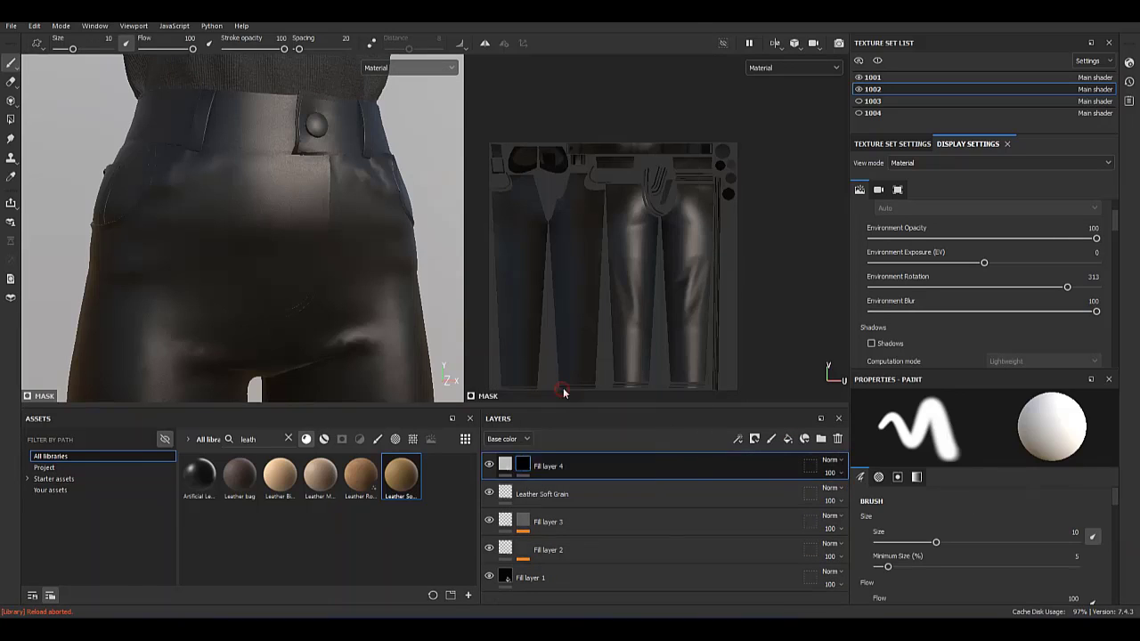
{"action": "left_click", "coordinate": [984, 433]}
{"action": "left_click", "coordinate": [1007, 575]}
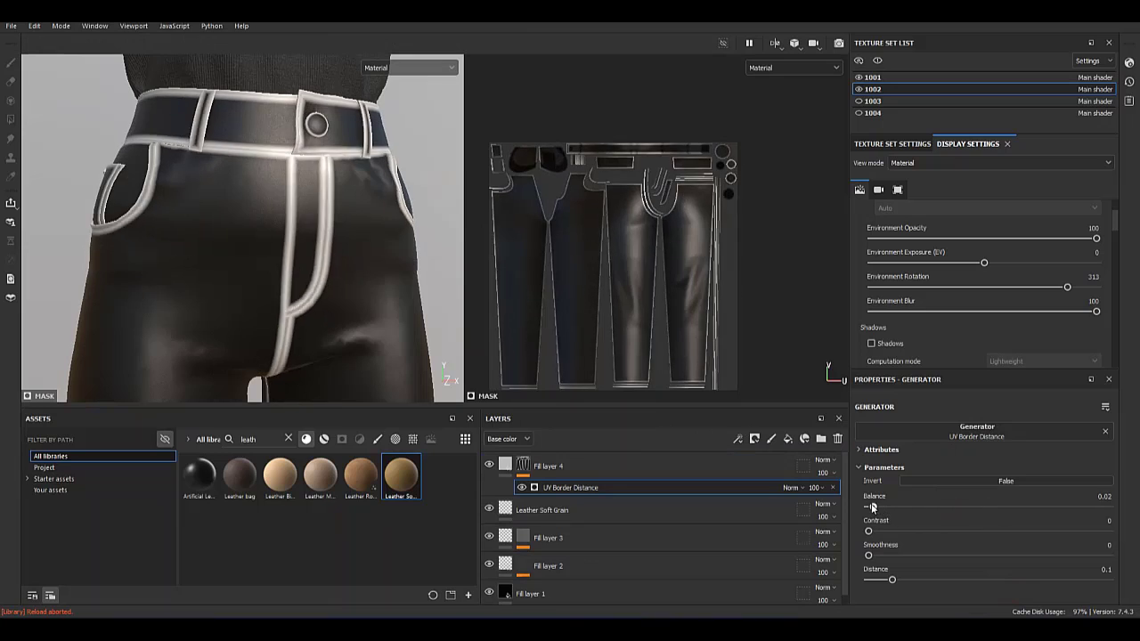
{"action": "left_click", "coordinate": [618, 453]}
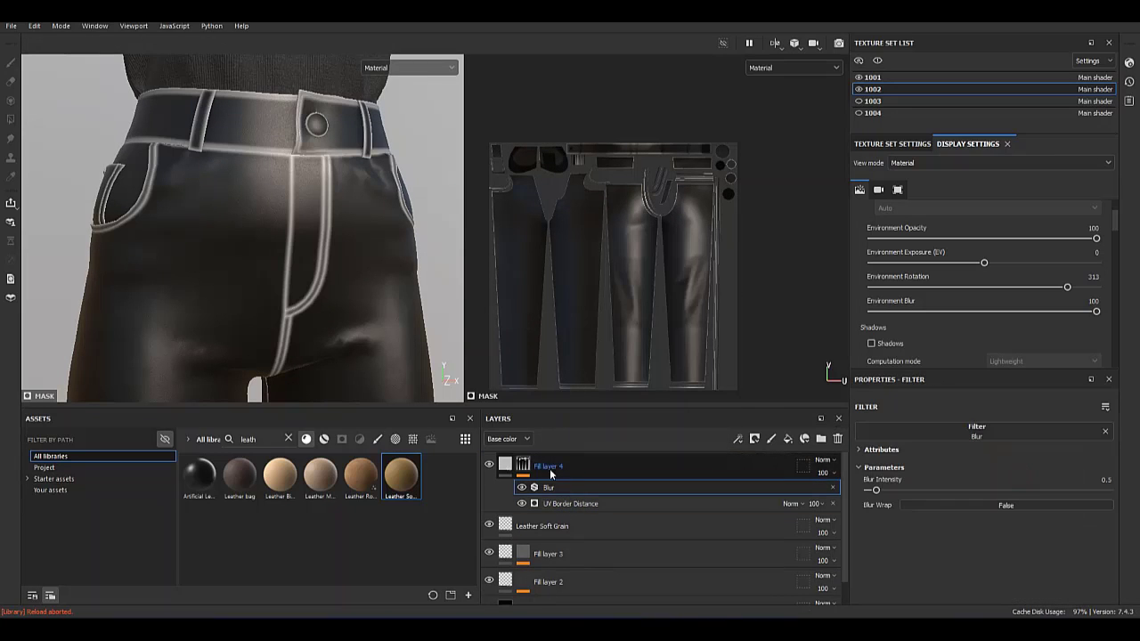
Make Fill layer 4 height-only, with Height -0.0992 to sink the seams.
{"action": "left_click", "coordinate": [840, 479]}
{"action": "left_click", "coordinate": [873, 446]}
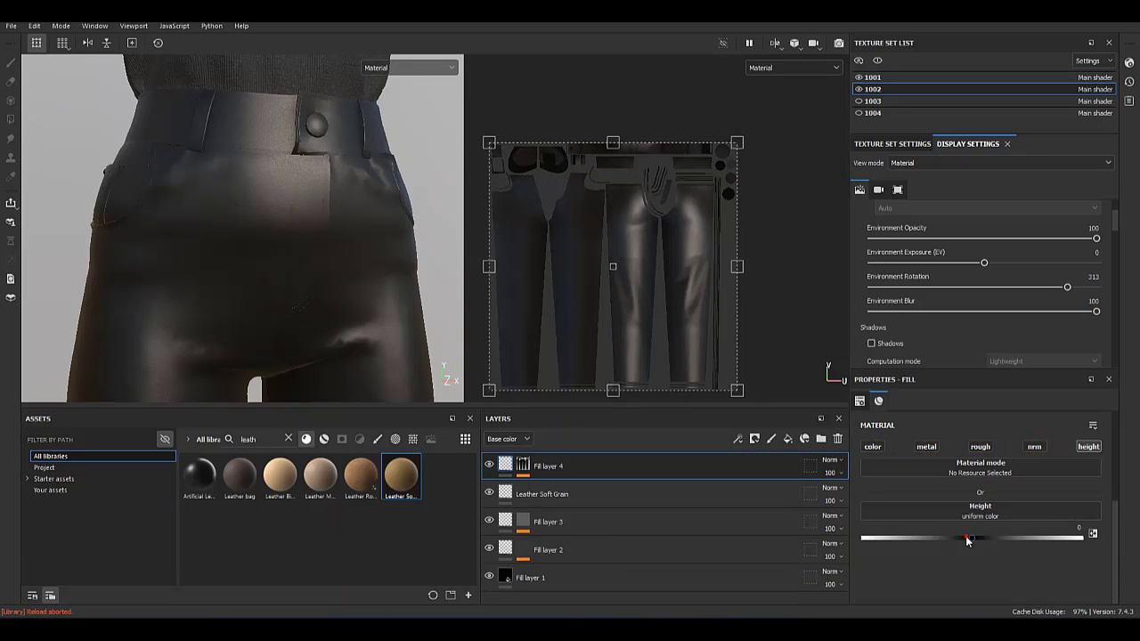
{"action": "left_click_drag", "start_coordinate": [969, 540], "coordinate": [958, 540]}
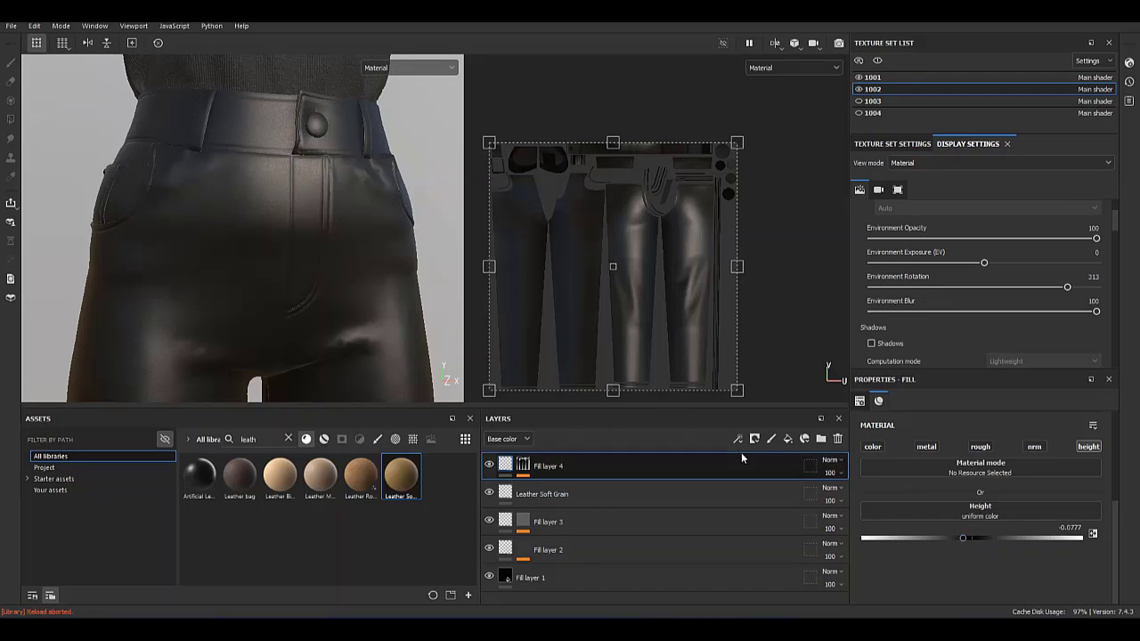
{"action": "scroll", "coordinate": [287, 282], "scroll_direction": "up", "scroll_amount": 3}
{"action": "middle_click_drag", "start_coordinate": [287, 282], "coordinate": [300, 250], "text": "alt"}
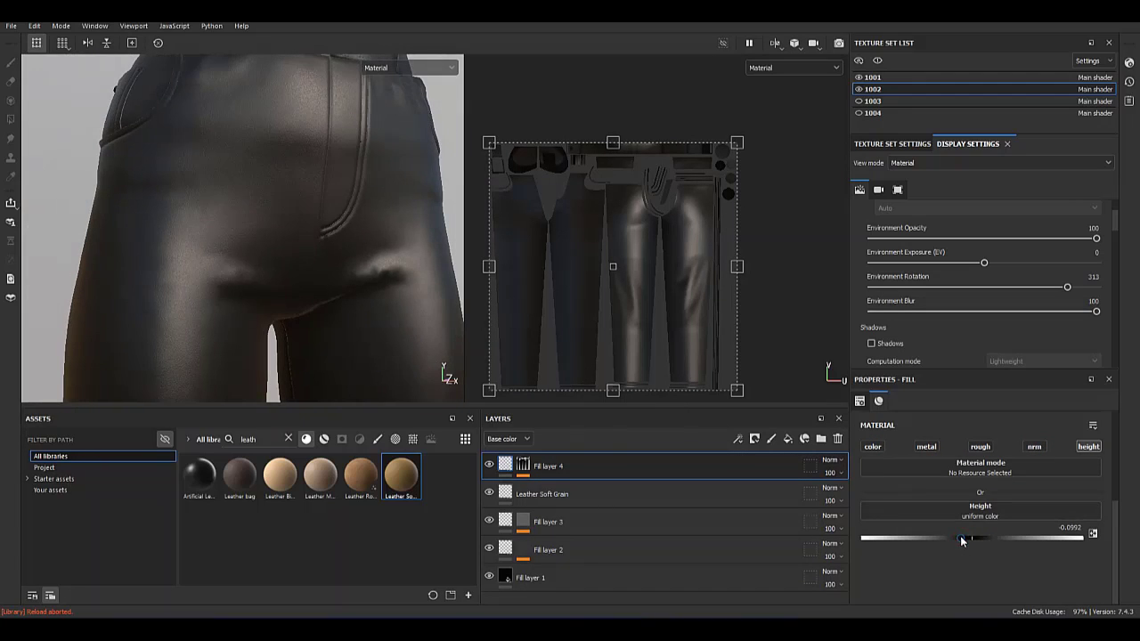
{"action": "middle_click_drag", "start_coordinate": [325, 116], "coordinate": [330, 237], "text": "alt"}
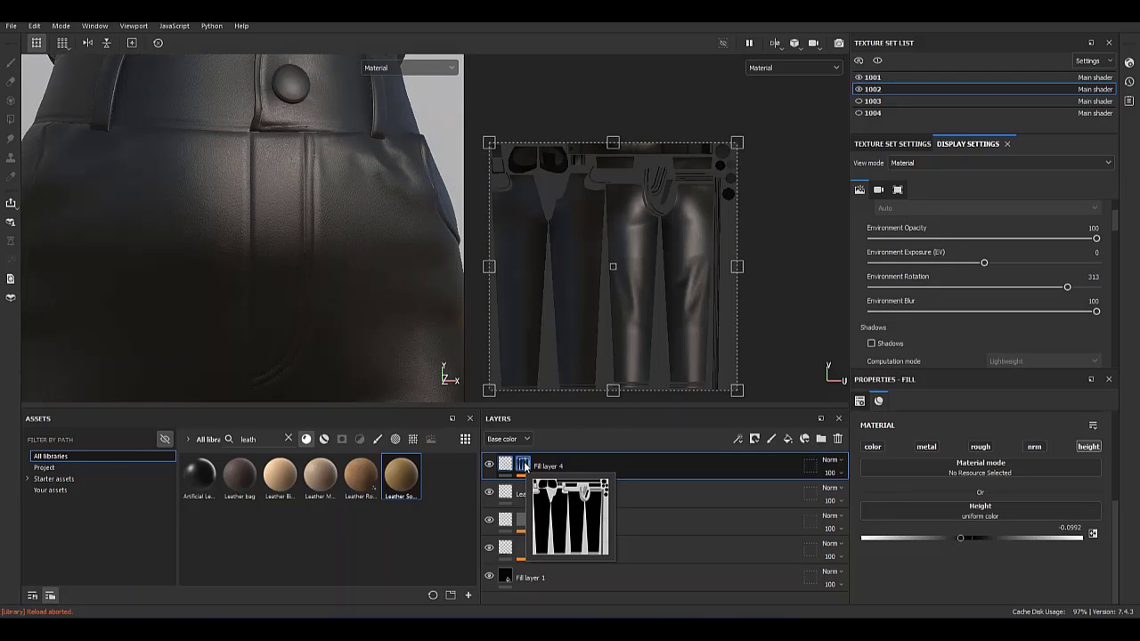
Add Fill layer 5 with a black fill mask using the Creases Soft grayscale pattern.
{"action": "scroll", "coordinate": [268, 313], "scroll_direction": "down", "scroll_amount": 3}
{"action": "mouse_move", "coordinate": [224, 167]}
{"action": "left_mouse_down", "text": "alt"}
{"action": "mouse_move", "coordinate": [273, 313]}
{"action": "mouse_move", "coordinate": [204, 247]}
{"action": "left_mouse_up", "text": "alt"}
{"action": "left_click", "coordinate": [788, 439]}
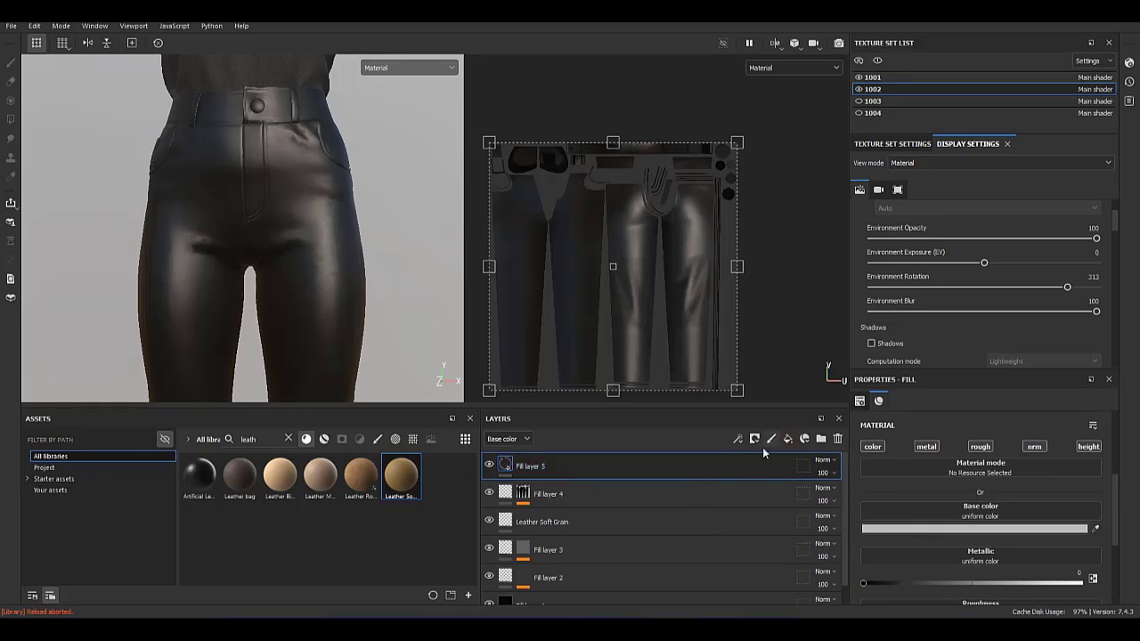
{"action": "right_click", "coordinate": [528, 466]}
{"action": "left_click", "coordinate": [579, 42]}
{"action": "left_click", "coordinate": [754, 439]}
{"action": "left_click", "coordinate": [980, 446]}
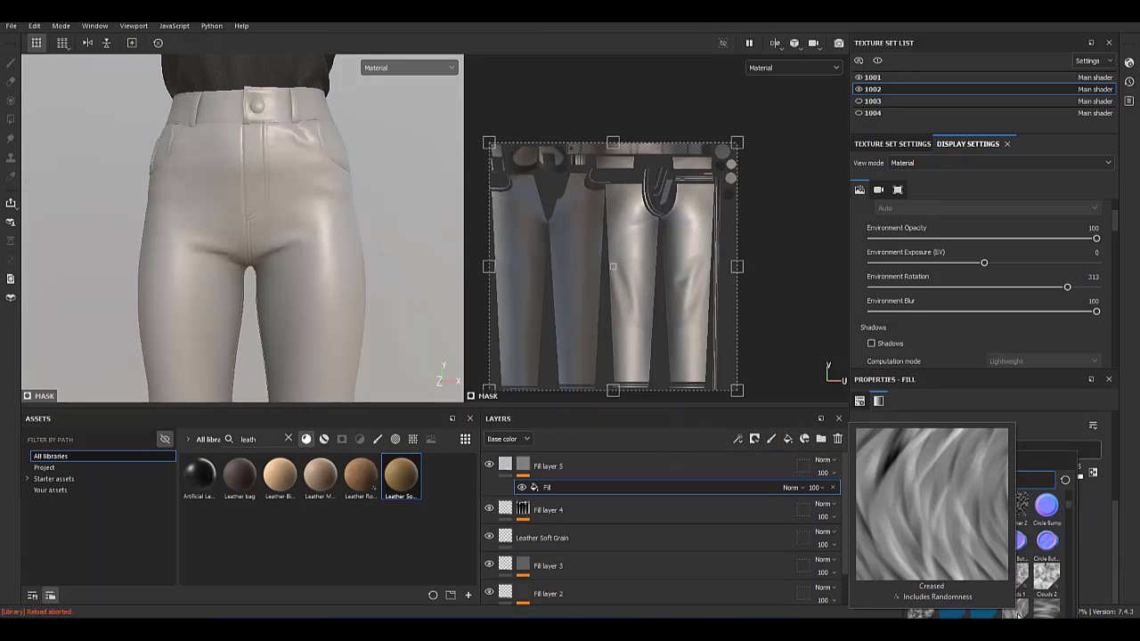
{"action": "left_click", "coordinate": [1018, 611]}
Set crease frequency 12 and scale 10, stretching the pattern into horizontal stripes on the pants.
{"action": "scroll", "coordinate": [926, 540], "scroll_direction": "down", "scroll_amount": 2}
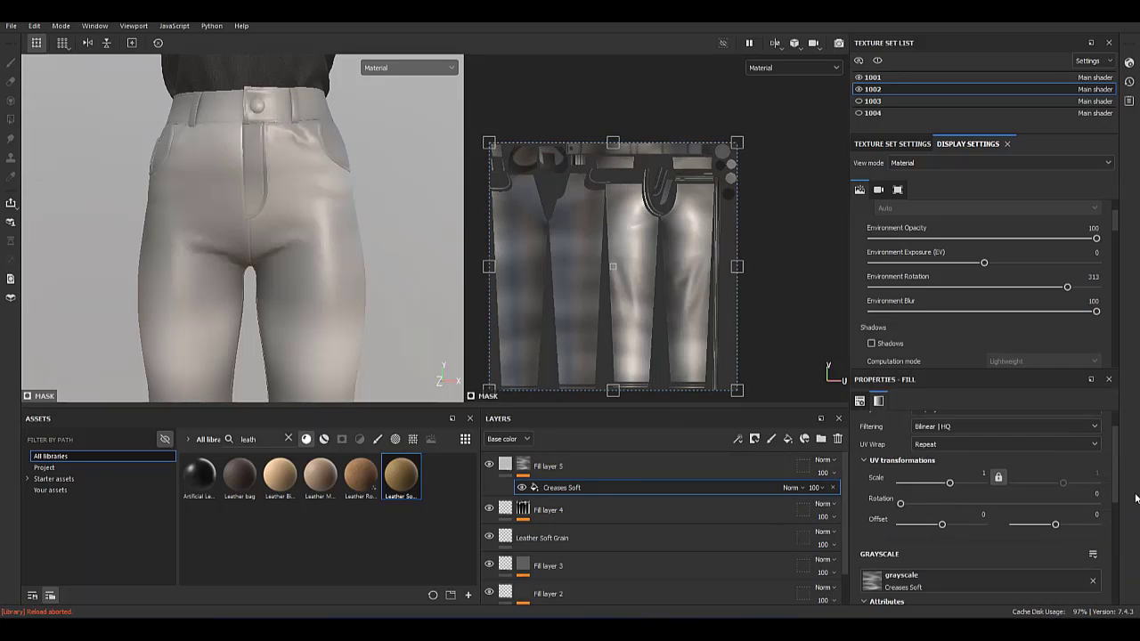
{"action": "scroll", "coordinate": [979, 548], "scroll_direction": "down", "scroll_amount": 2}
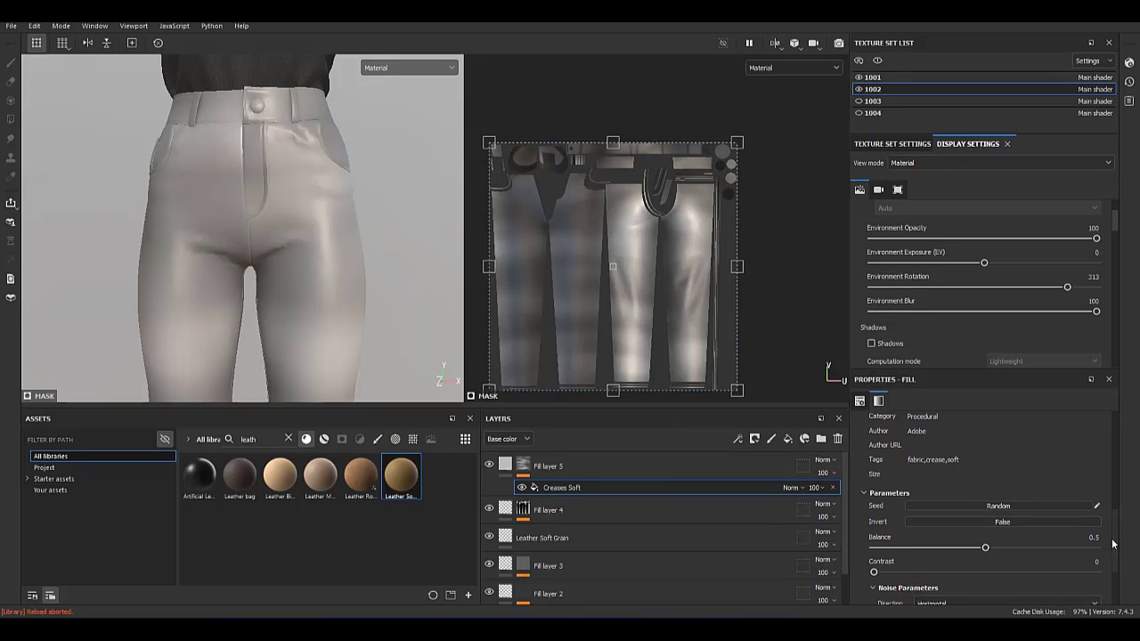
{"action": "mouse_move", "coordinate": [890, 541]}
{"action": "left_mouse_down"}
{"action": "mouse_move", "coordinate": [907, 538]}
{"action": "mouse_move", "coordinate": [890, 541]}
{"action": "left_mouse_up"}
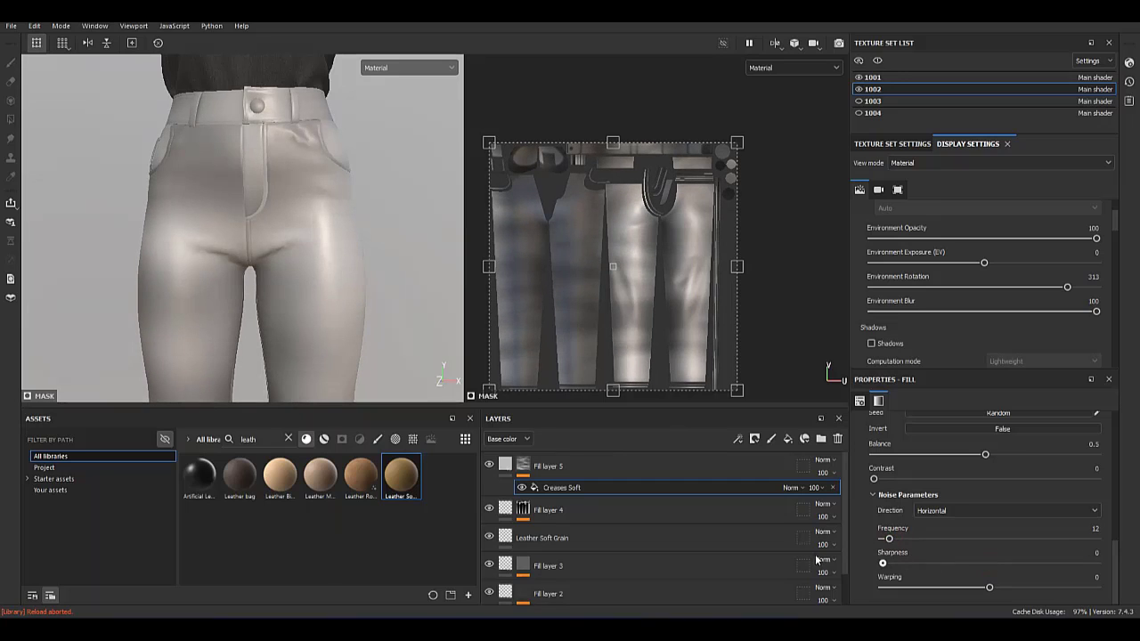
{"action": "scroll", "coordinate": [1038, 487], "scroll_direction": "up", "scroll_amount": 3}
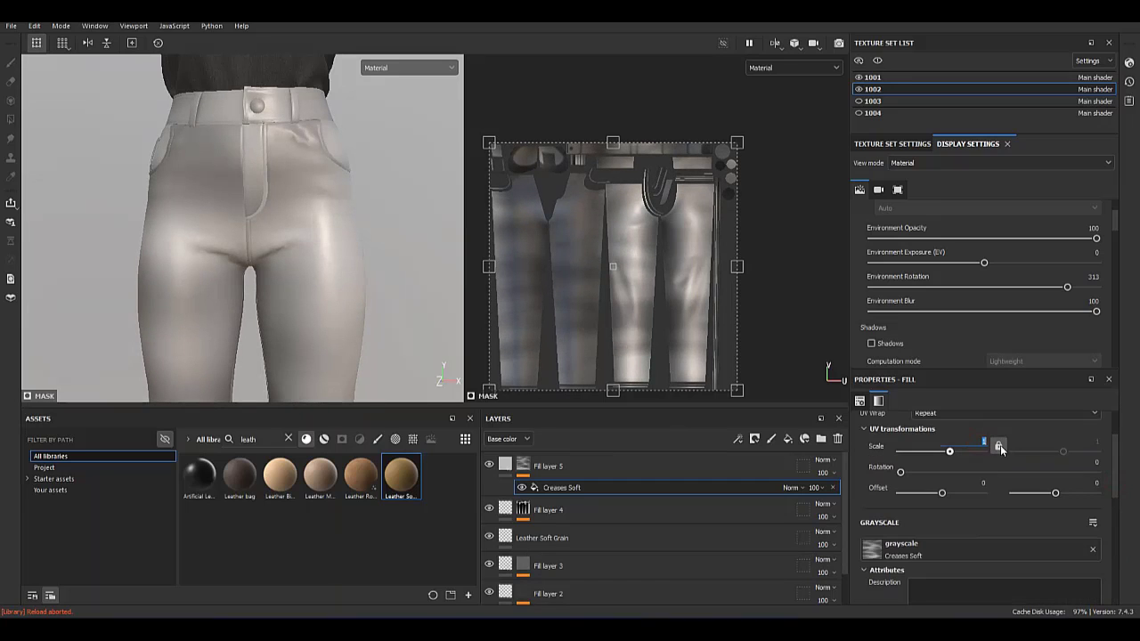
{"action": "key", "text": "Return"}
{"action": "type", "text": "10"}
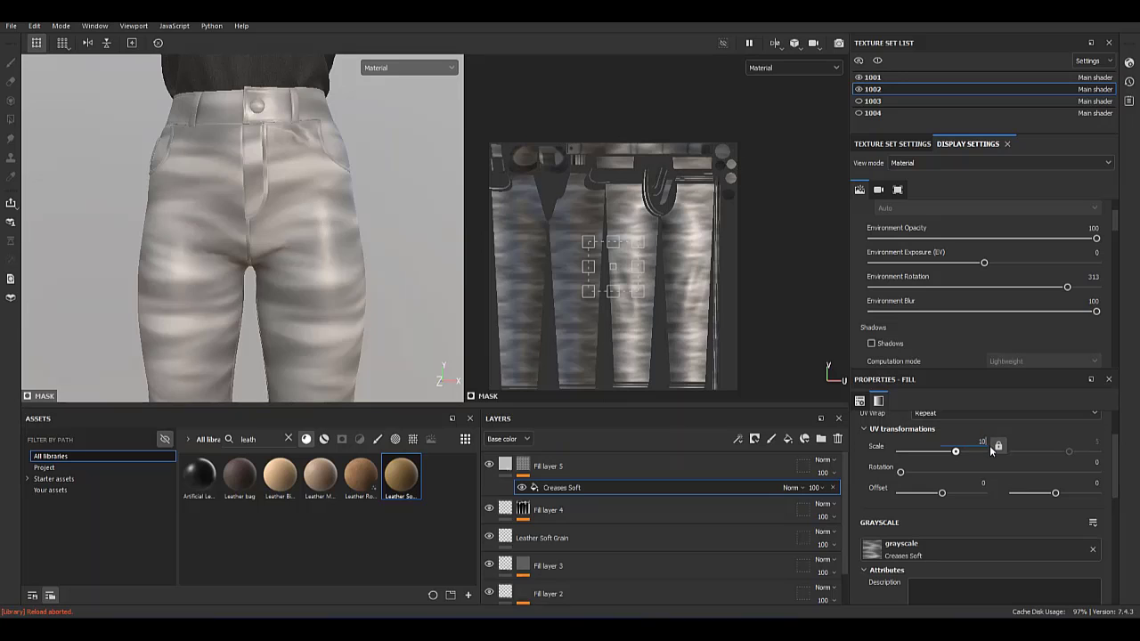
{"action": "key", "text": "Return"}
{"action": "mouse_move", "coordinate": [627, 266]}
{"action": "left_mouse_down"}
{"action": "mouse_move", "coordinate": [675, 256]}
{"action": "mouse_move", "coordinate": [635, 292]}
{"action": "mouse_move", "coordinate": [594, 218]}
{"action": "left_mouse_up"}
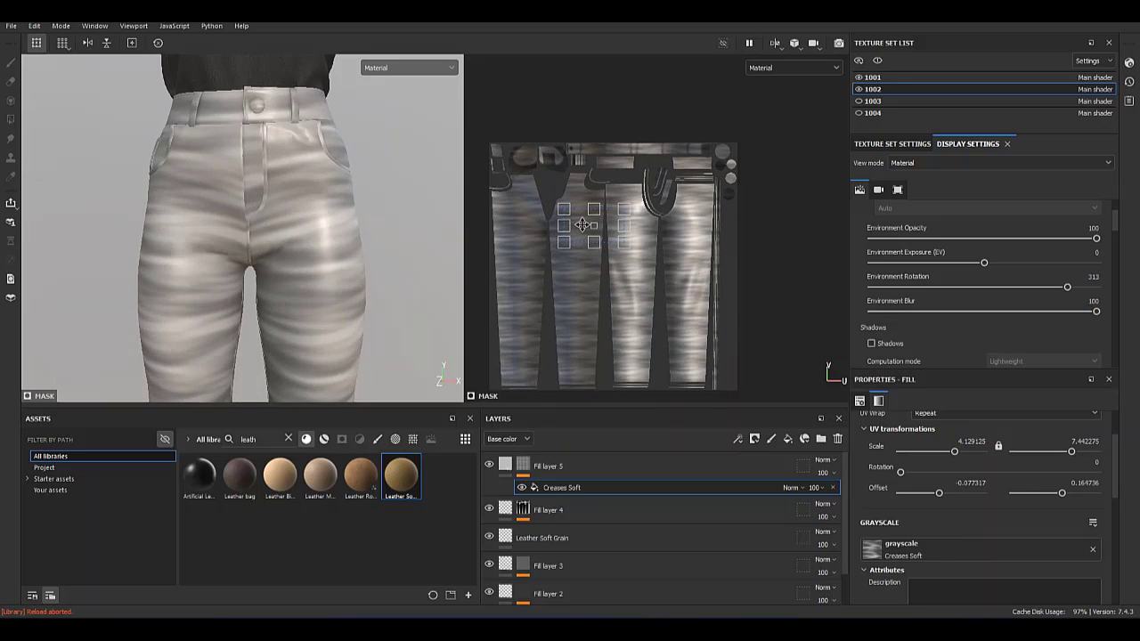
{"action": "mouse_move", "coordinate": [300, 199]}
{"action": "left_mouse_down", "text": "alt"}
{"action": "mouse_move", "coordinate": [152, 255]}
{"action": "mouse_move", "coordinate": [277, 246]}
{"action": "mouse_move", "coordinate": [377, 285]}
{"action": "left_mouse_up", "text": "alt"}
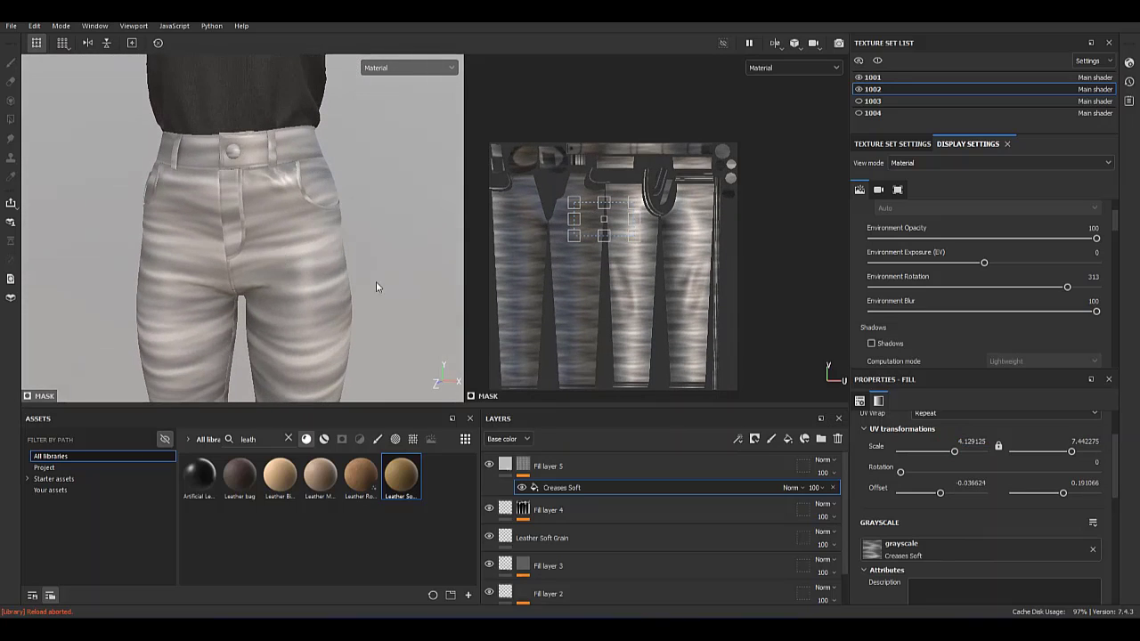
{"action": "scroll", "coordinate": [1045, 458], "scroll_direction": "up", "scroll_amount": 2}
{"action": "left_click", "coordinate": [975, 444]}
Switch the crease mask to Tri-planar projection and inspect the pants front and back.
{"action": "left_click", "coordinate": [956, 482]}
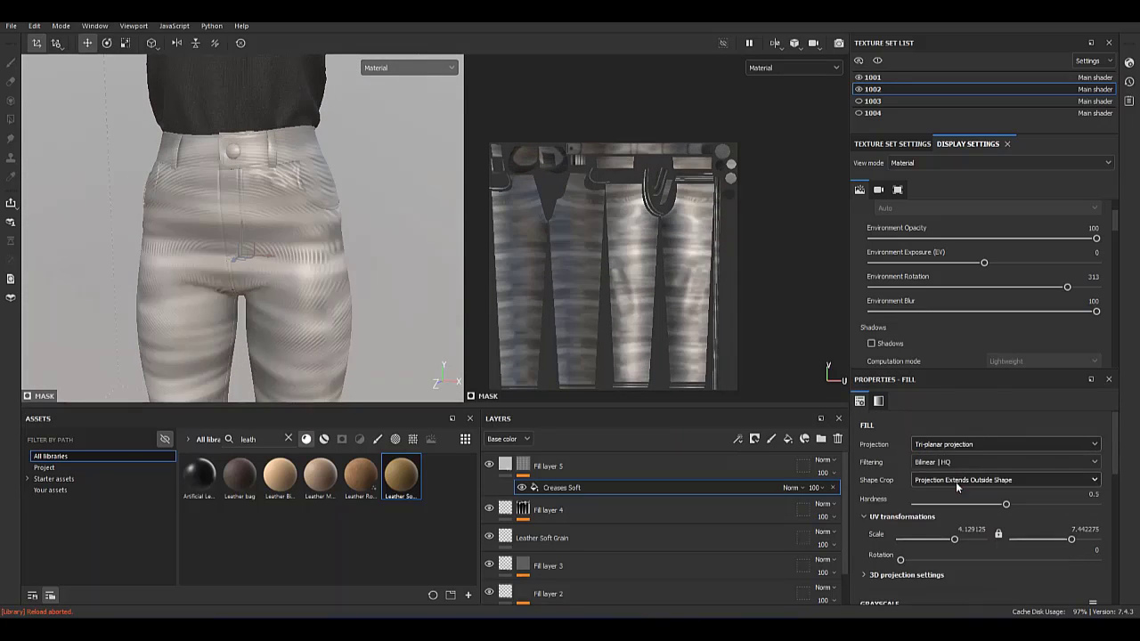
{"action": "mouse_move", "coordinate": [380, 232]}
{"action": "left_mouse_down", "text": "alt"}
{"action": "mouse_move", "coordinate": [321, 227]}
{"action": "mouse_move", "coordinate": [272, 247]}
{"action": "left_mouse_up", "text": "alt"}
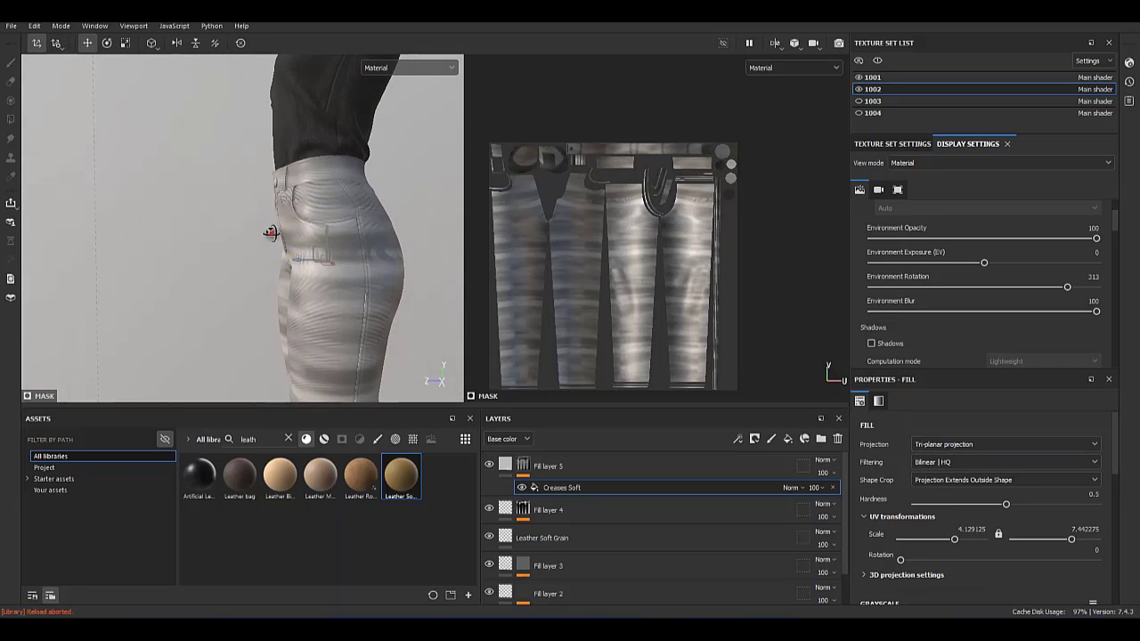
{"action": "right_click_drag", "start_coordinate": [272, 247], "coordinate": [155, 194], "text": "alt"}
{"action": "left_click_drag", "start_coordinate": [155, 193], "coordinate": [371, 224], "text": "alt"}
{"action": "mouse_move", "coordinate": [371, 223]}
{"action": "right_mouse_down", "text": "alt"}
{"action": "mouse_move", "coordinate": [261, 210]}
{"action": "mouse_move", "coordinate": [278, 193]}
{"action": "mouse_move", "coordinate": [288, 250]}
{"action": "right_mouse_up", "text": "alt"}
{"action": "left_click_drag", "start_coordinate": [288, 249], "coordinate": [280, 351], "text": "alt"}
{"action": "mouse_move", "coordinate": [279, 351]}
{"action": "right_mouse_down", "text": "alt"}
{"action": "mouse_move", "coordinate": [344, 275]}
{"action": "mouse_move", "coordinate": [310, 276]}
{"action": "right_mouse_up", "text": "alt"}
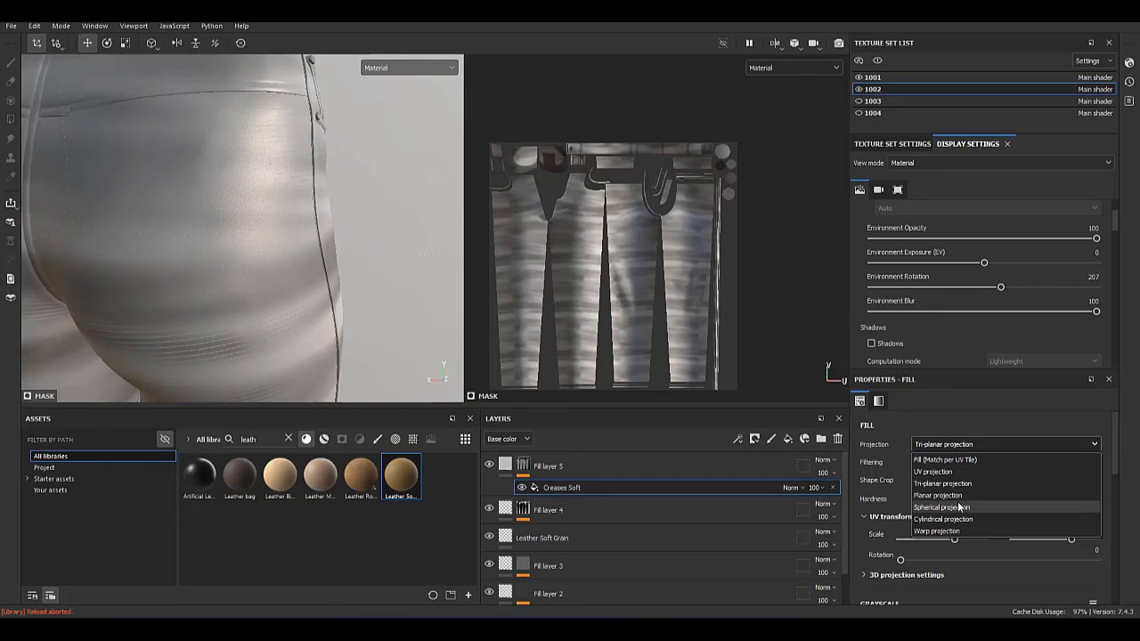
Change to Cylindrical projection and move the gizmo so stripes wrap around the legs.
{"action": "left_click", "coordinate": [966, 518]}
{"action": "mouse_move", "coordinate": [294, 250]}
{"action": "right_mouse_down", "text": "alt"}
{"action": "mouse_move", "coordinate": [268, 213]}
{"action": "mouse_move", "coordinate": [321, 290]}
{"action": "mouse_move", "coordinate": [127, 181]}
{"action": "mouse_move", "coordinate": [256, 181]}
{"action": "right_mouse_up", "text": "alt"}
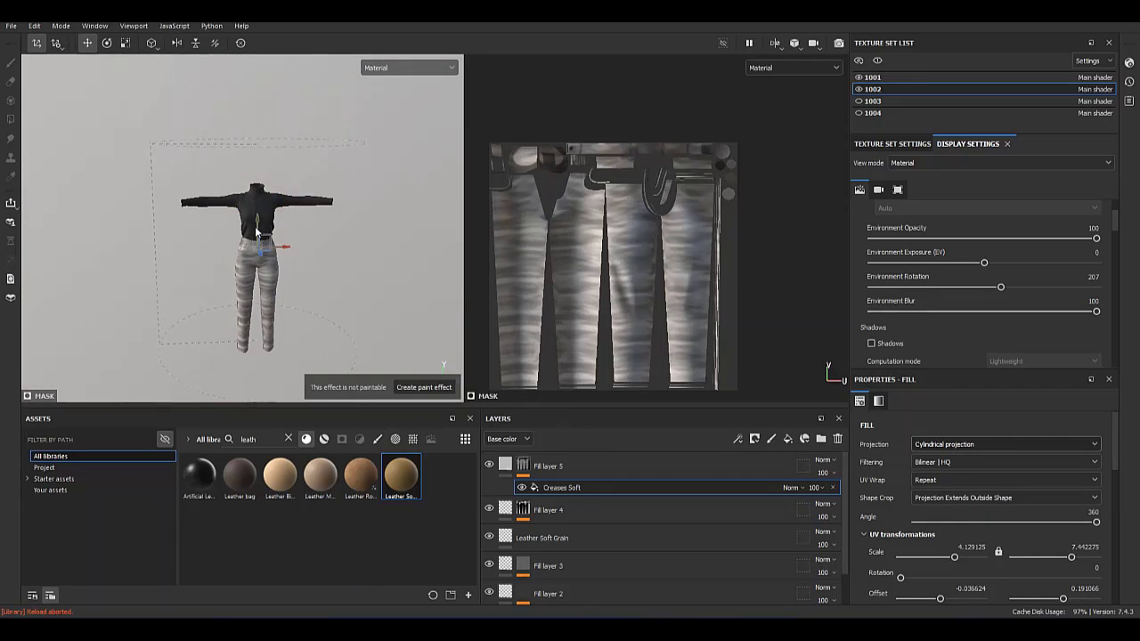
{"action": "right_click_drag", "start_coordinate": [280, 280], "coordinate": [271, 303], "text": "alt"}
{"action": "left_click_drag", "start_coordinate": [271, 303], "coordinate": [272, 330], "text": "alt"}
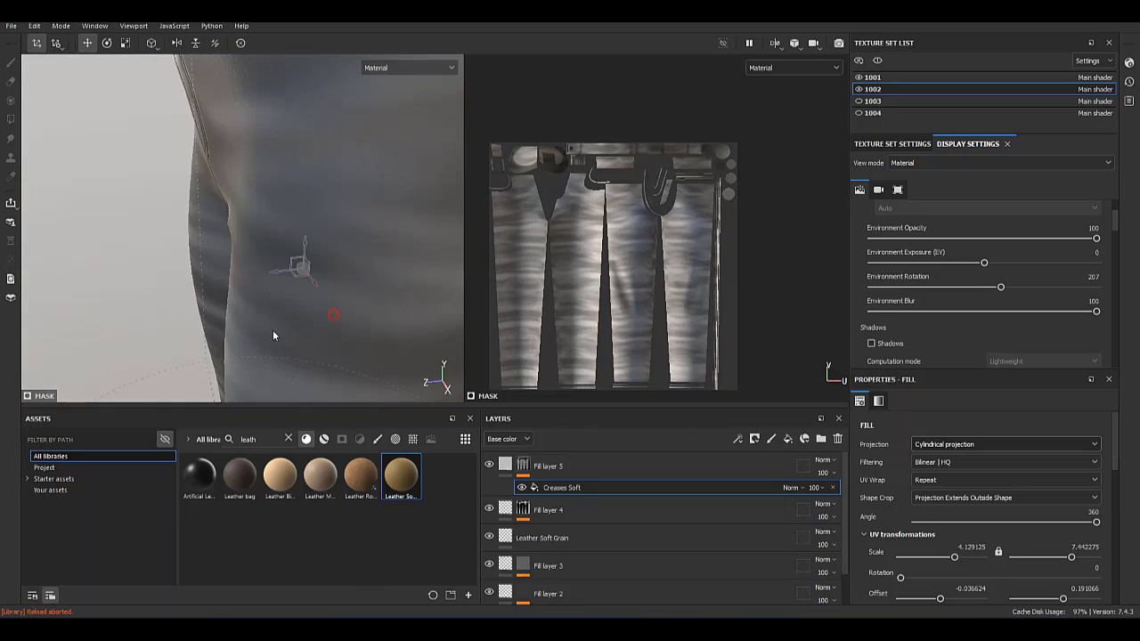
{"action": "right_click_drag", "start_coordinate": [273, 330], "coordinate": [254, 204], "text": "shift"}
{"action": "mouse_move", "coordinate": [255, 204]}
{"action": "left_mouse_down", "text": "alt"}
{"action": "mouse_move", "coordinate": [174, 221]}
{"action": "mouse_move", "coordinate": [267, 240]}
{"action": "left_mouse_up", "text": "alt"}
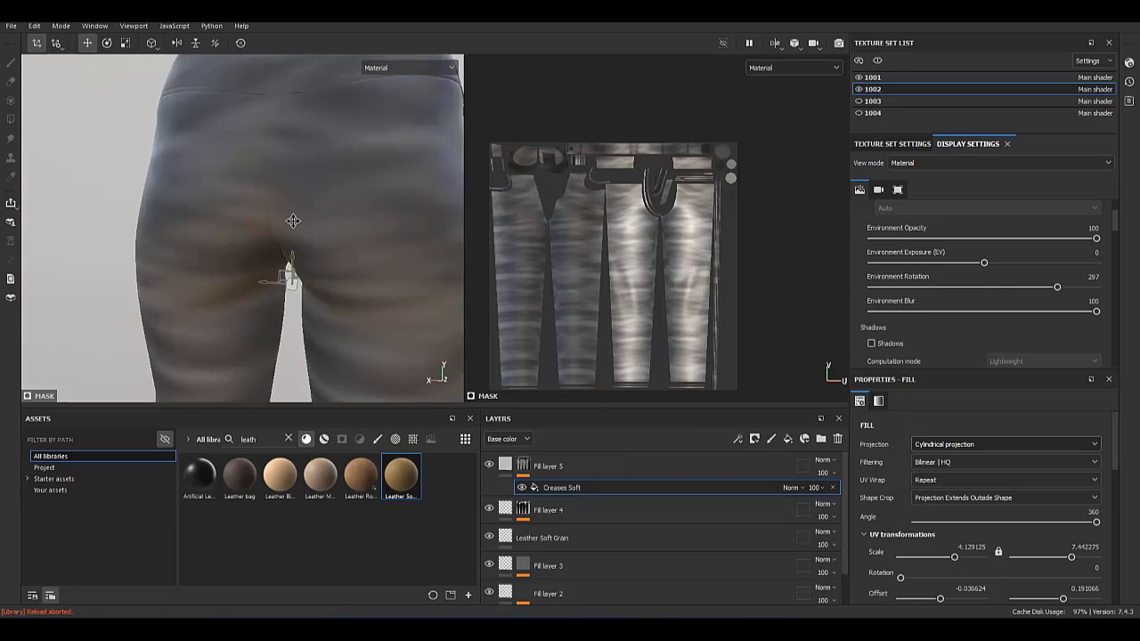
{"action": "right_click", "coordinate": [365, 250]}
{"action": "right_click_drag", "start_coordinate": [371, 241], "coordinate": [220, 227], "text": "shift"}
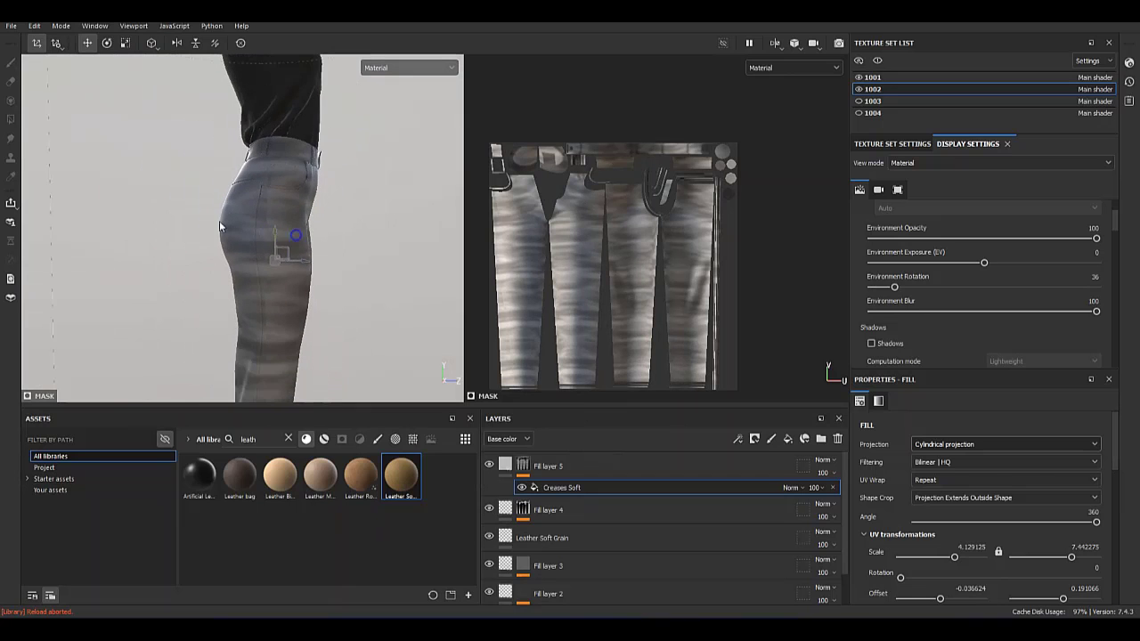
{"action": "mouse_move", "coordinate": [297, 260]}
{"action": "left_mouse_down"}
{"action": "mouse_move", "coordinate": [248, 264]}
{"action": "mouse_move", "coordinate": [178, 241]}
{"action": "mouse_move", "coordinate": [293, 235]}
{"action": "mouse_move", "coordinate": [140, 234]}
{"action": "mouse_move", "coordinate": [303, 246]}
{"action": "mouse_move", "coordinate": [372, 237]}
{"action": "mouse_move", "coordinate": [330, 198]}
{"action": "mouse_move", "coordinate": [274, 221]}
{"action": "left_mouse_up"}
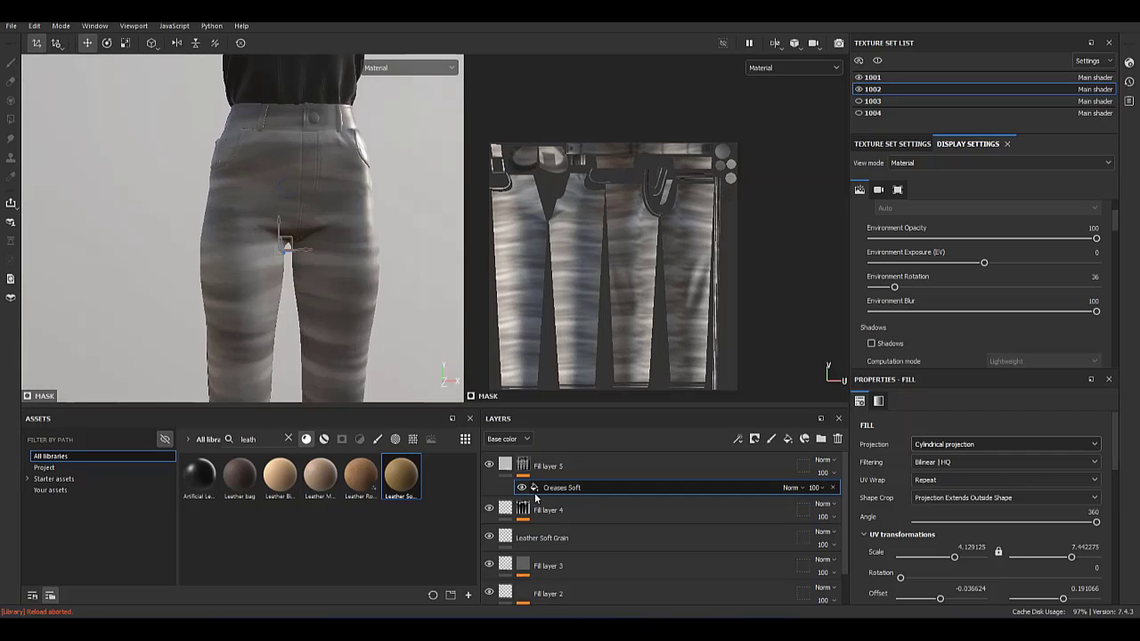
{"action": "key", "text": "Delete"}
{"action": "scroll", "coordinate": [274, 221], "scroll_direction": "up", "scroll_amount": 3}
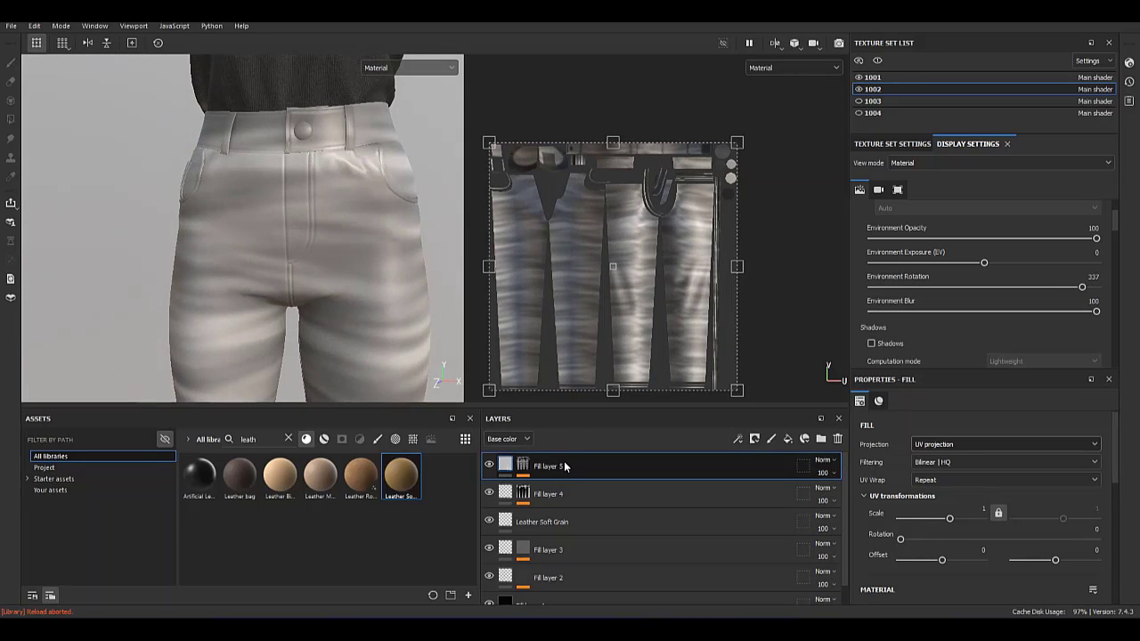
Add a Position generator to Fill layer 5's crease mask.
{"action": "left_click", "coordinate": [526, 462]}
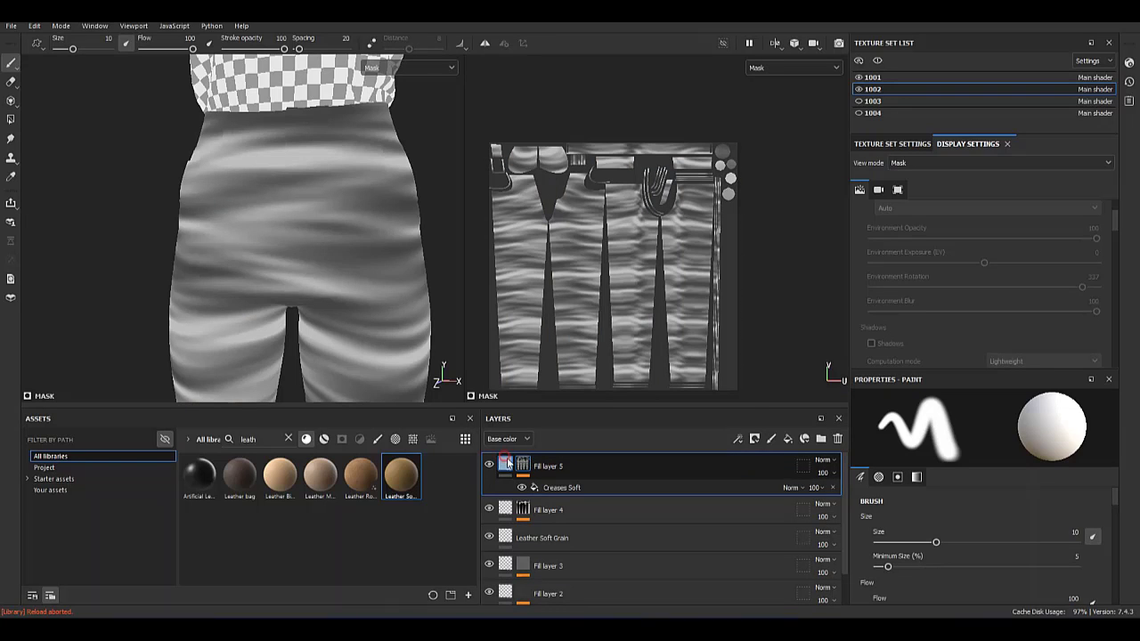
{"action": "left_click", "coordinate": [507, 463]}
{"action": "right_click", "coordinate": [593, 487]}
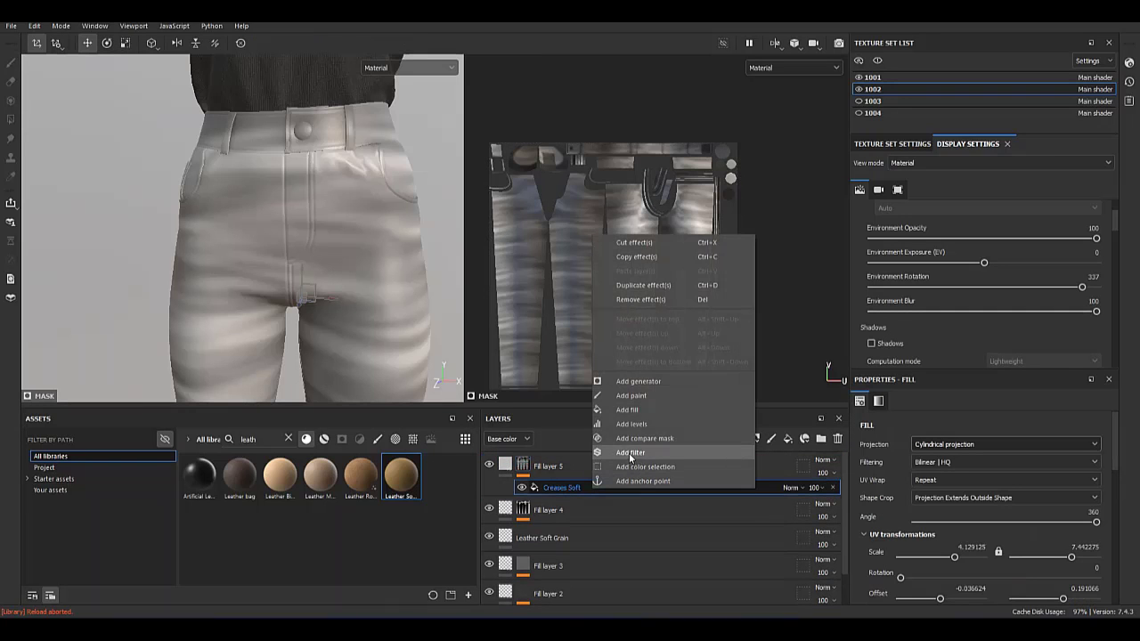
{"action": "left_click", "coordinate": [638, 381]}
{"action": "left_click", "coordinate": [984, 431]}
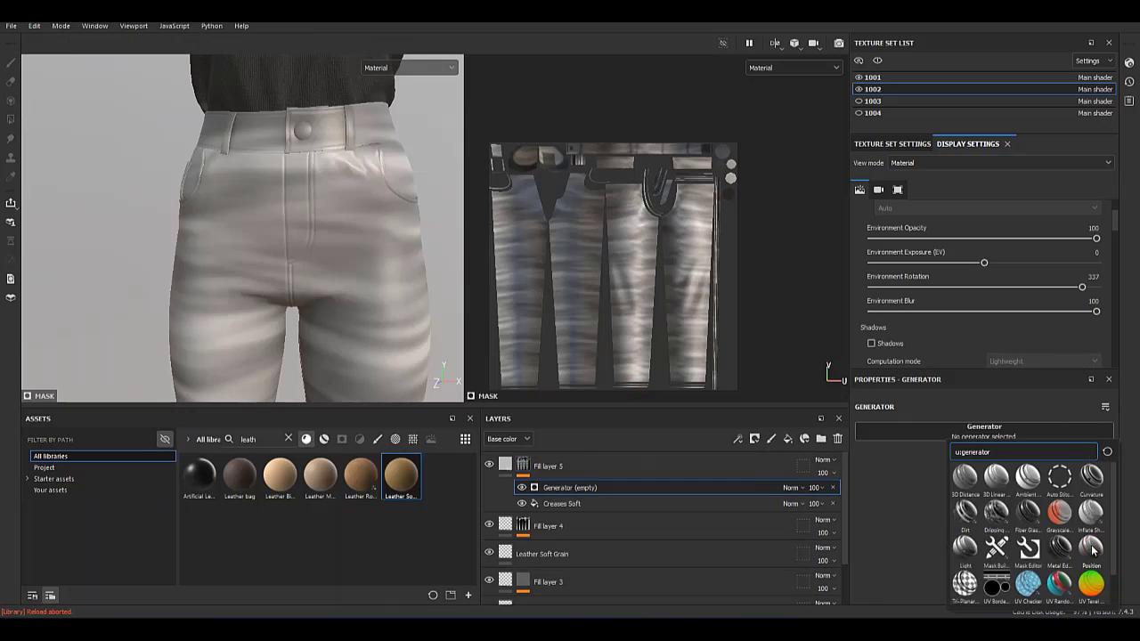
{"action": "left_click", "coordinate": [1092, 550]}
{"action": "left_click", "coordinate": [560, 486]}
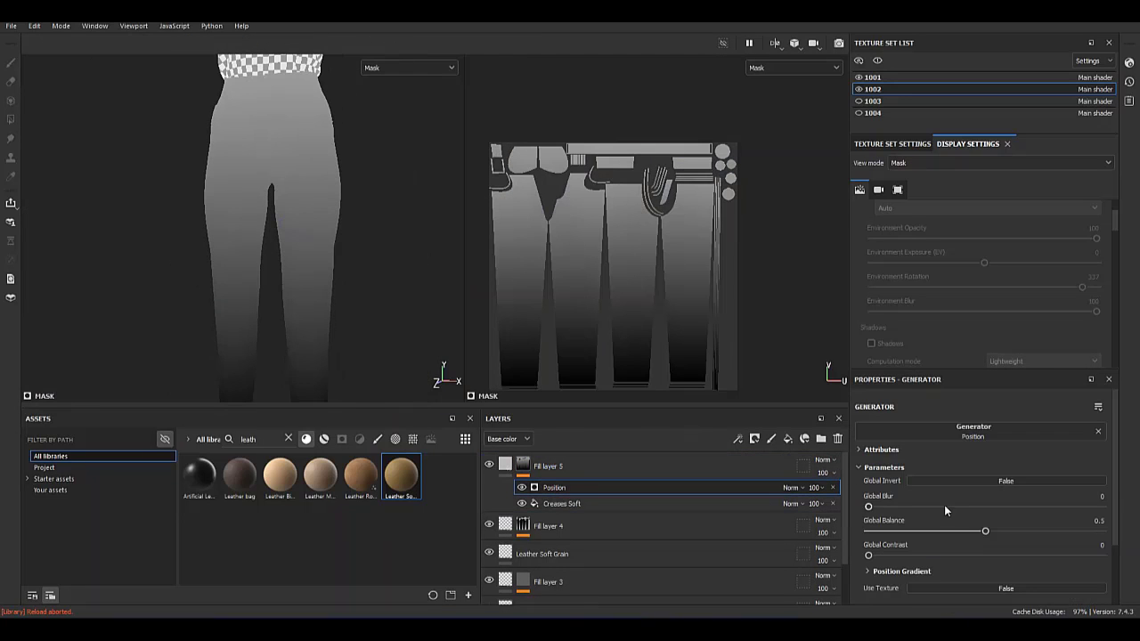
Set the generator's global balance 0.33, contrast 0.31, and position gradient balance 0.48.
{"action": "left_click_drag", "start_coordinate": [971, 532], "coordinate": [945, 531]}
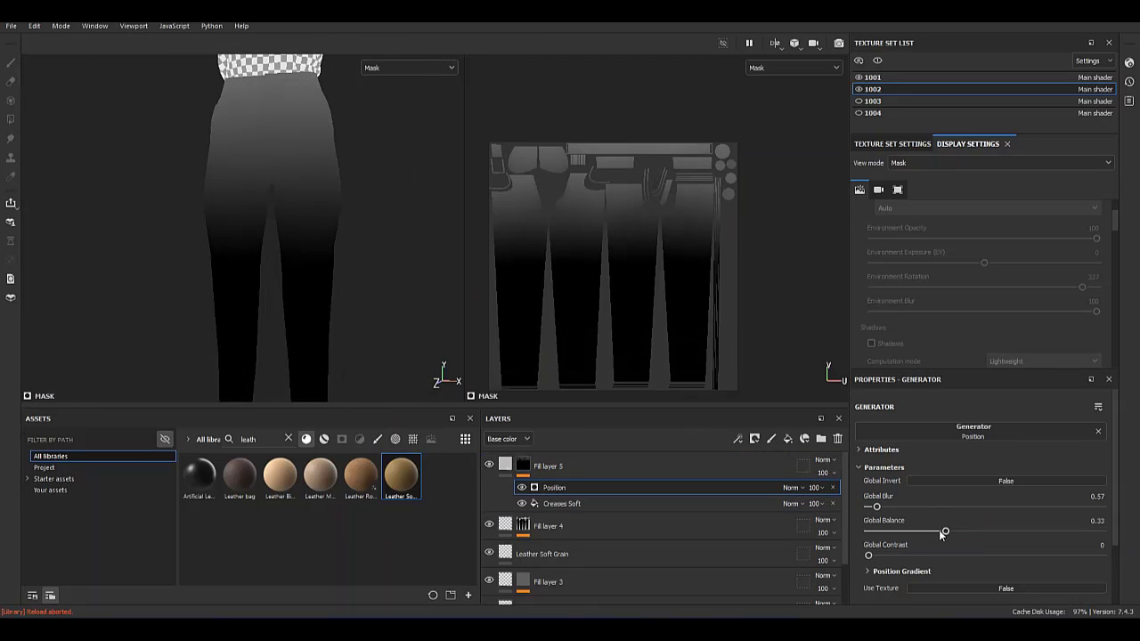
{"action": "left_click_drag", "start_coordinate": [869, 555], "coordinate": [940, 556]}
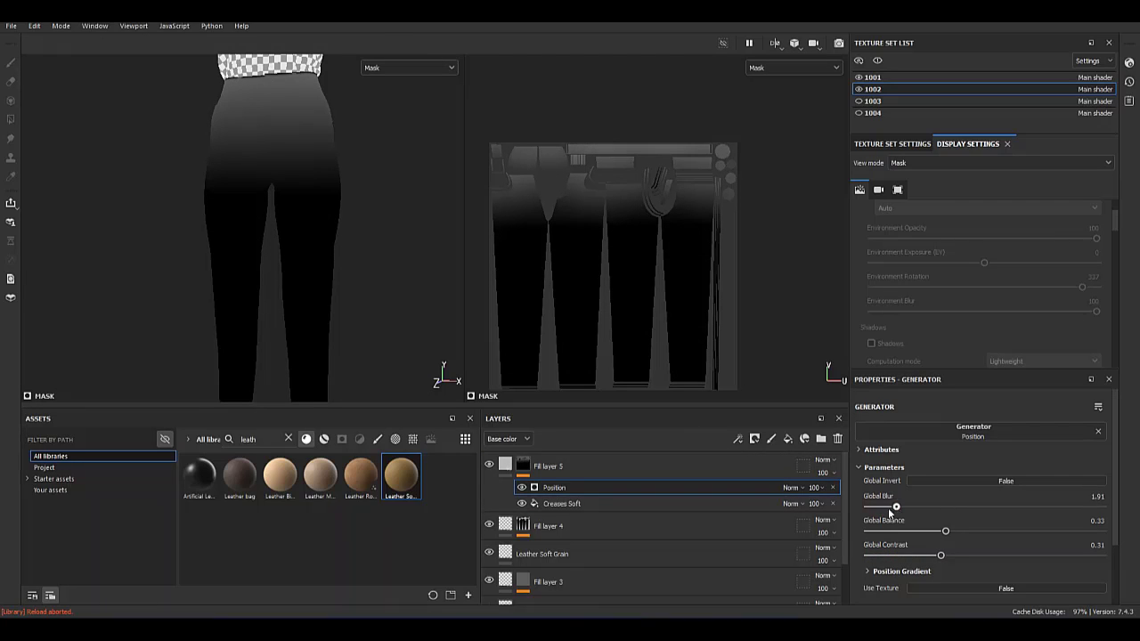
{"action": "left_click", "coordinate": [904, 564]}
{"action": "scroll", "coordinate": [896, 566], "scroll_direction": "down", "scroll_amount": 2}
{"action": "left_click_drag", "start_coordinate": [987, 541], "coordinate": [985, 541]}
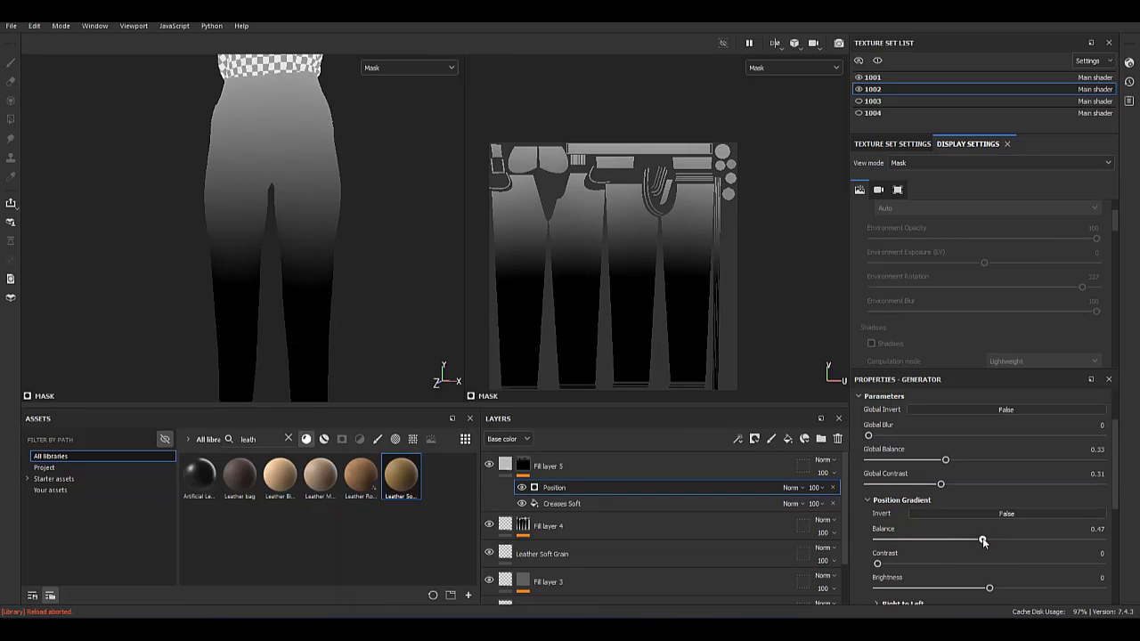
{"action": "left_click_drag", "start_coordinate": [877, 564], "coordinate": [932, 564]}
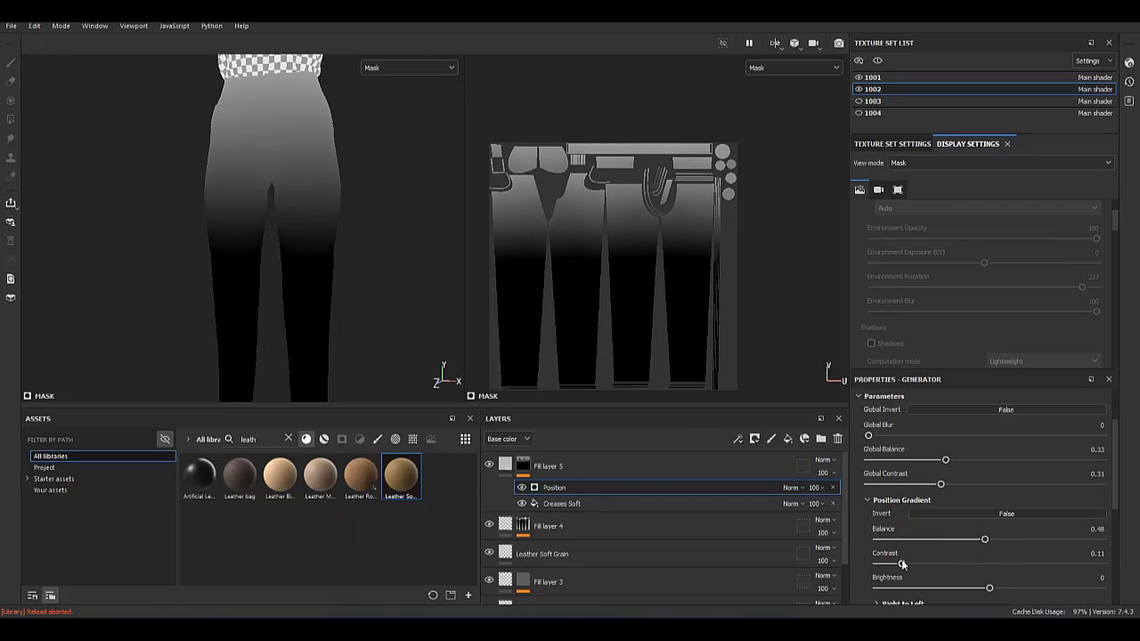
Place the Position gradient below Creases Soft and blend Creases Soft with Multiply.
{"action": "left_click_drag", "start_coordinate": [755, 503], "coordinate": [756, 506]}
{"action": "left_click", "coordinate": [793, 487]}
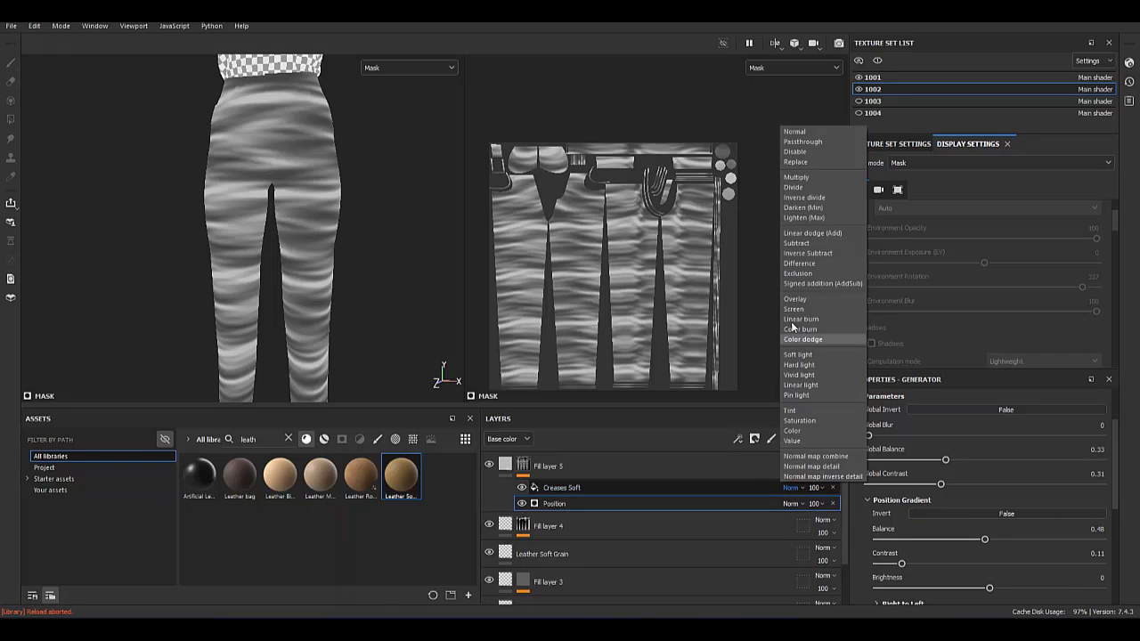
{"action": "left_click", "coordinate": [794, 180]}
{"action": "scroll", "coordinate": [309, 221], "scroll_direction": "up", "scroll_amount": 3}
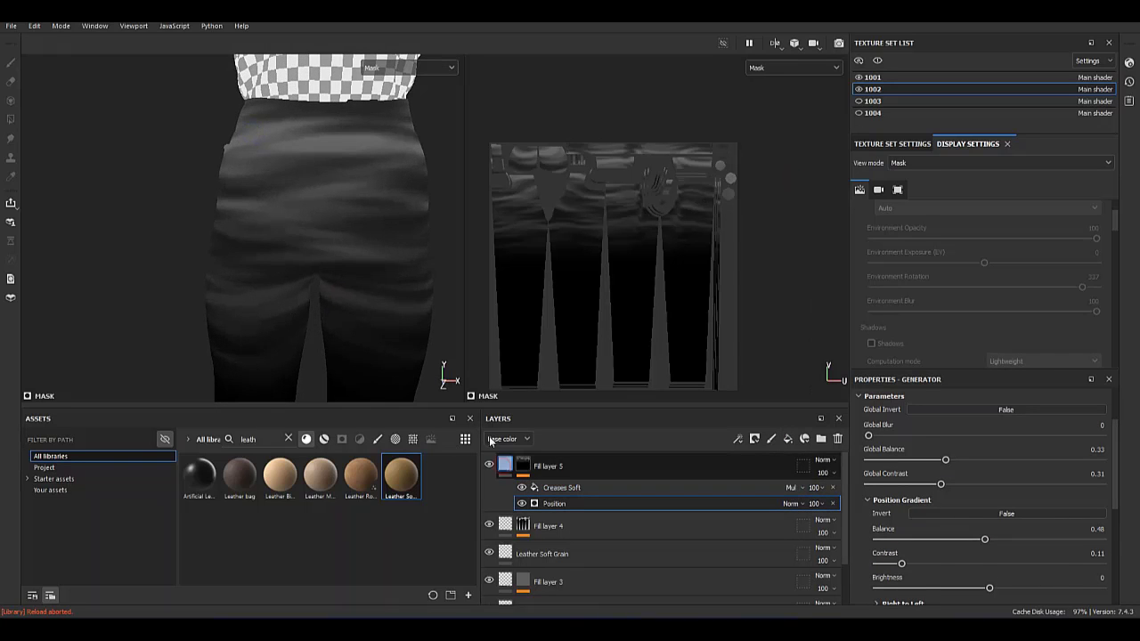
{"action": "left_click", "coordinate": [534, 466]}
{"action": "mouse_move", "coordinate": [272, 249]}
{"action": "left_mouse_down", "text": "alt"}
{"action": "mouse_move", "coordinate": [166, 259]}
{"action": "mouse_move", "coordinate": [326, 259]}
{"action": "mouse_move", "coordinate": [157, 264]}
{"action": "mouse_move", "coordinate": [271, 296]}
{"action": "left_mouse_up", "text": "alt"}
Turn off base color and roughness on the fill and raise its height to emboss creases.
{"action": "scroll", "coordinate": [980, 499], "scroll_direction": "down", "scroll_amount": 2}
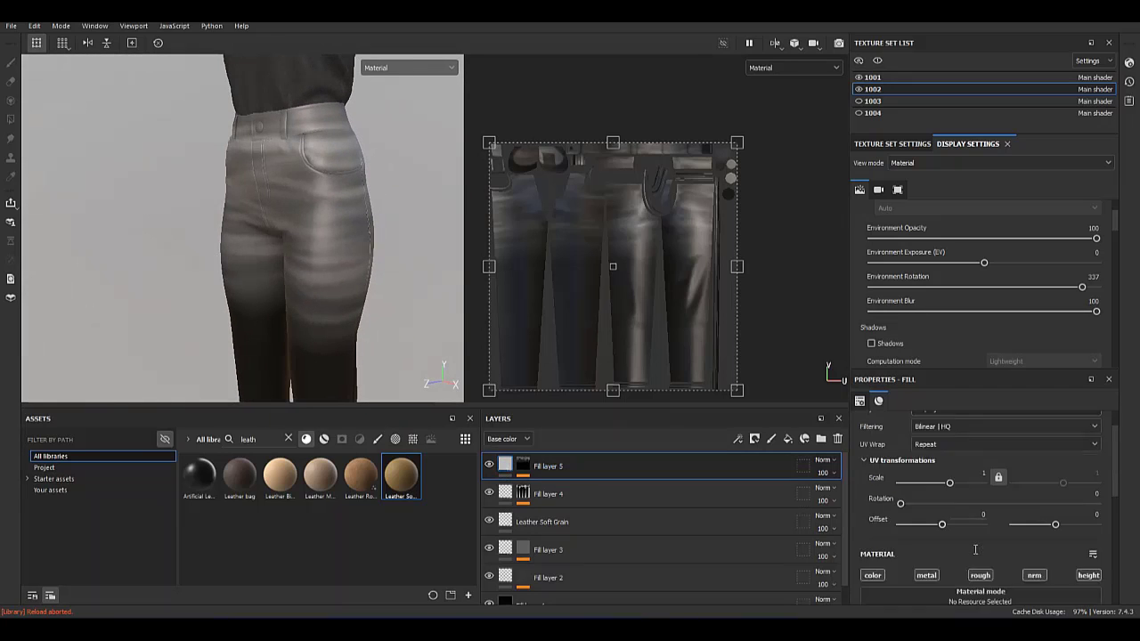
{"action": "scroll", "coordinate": [980, 499], "scroll_direction": "down", "scroll_amount": 1}
{"action": "left_click", "coordinate": [873, 505]}
{"action": "left_click", "coordinate": [980, 504]}
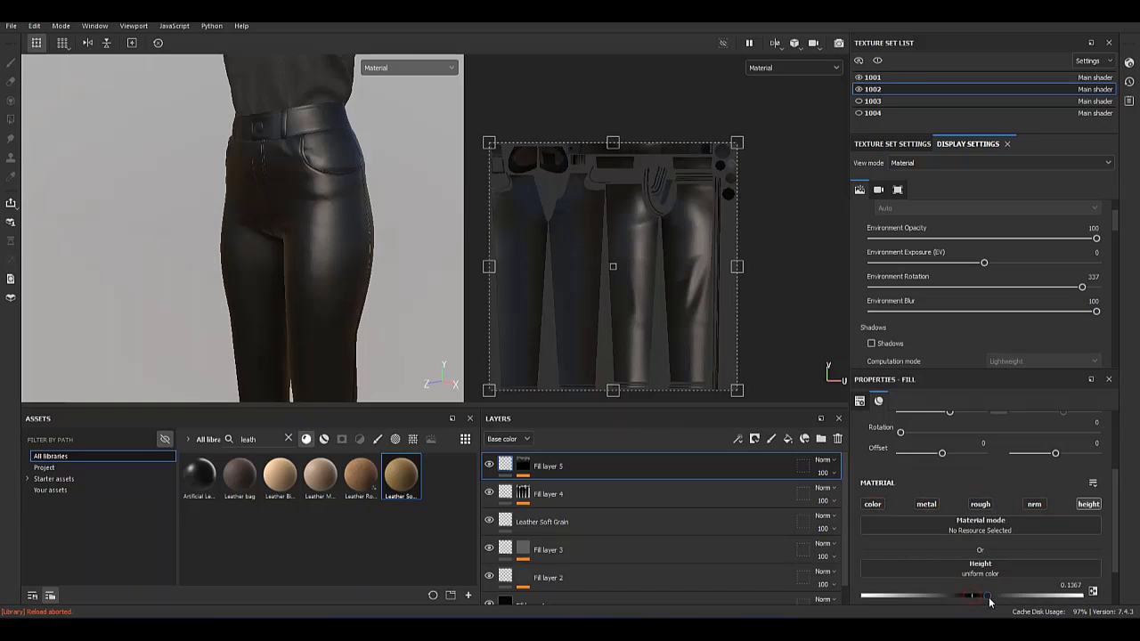
{"action": "left_click_drag", "start_coordinate": [1003, 599], "coordinate": [1060, 595]}
{"action": "mouse_move", "coordinate": [234, 199]}
{"action": "left_mouse_down", "text": "alt"}
{"action": "mouse_move", "coordinate": [348, 255]}
{"action": "mouse_move", "coordinate": [348, 209]}
{"action": "mouse_move", "coordinate": [241, 203]}
{"action": "mouse_move", "coordinate": [272, 309]}
{"action": "mouse_move", "coordinate": [163, 255]}
{"action": "mouse_move", "coordinate": [266, 201]}
{"action": "mouse_move", "coordinate": [254, 204]}
{"action": "mouse_move", "coordinate": [286, 262]}
{"action": "left_mouse_up", "text": "alt"}
Switch the Creases Soft mask to UV projection.
{"action": "scroll", "coordinate": [285, 262], "scroll_direction": "up", "scroll_amount": 3}
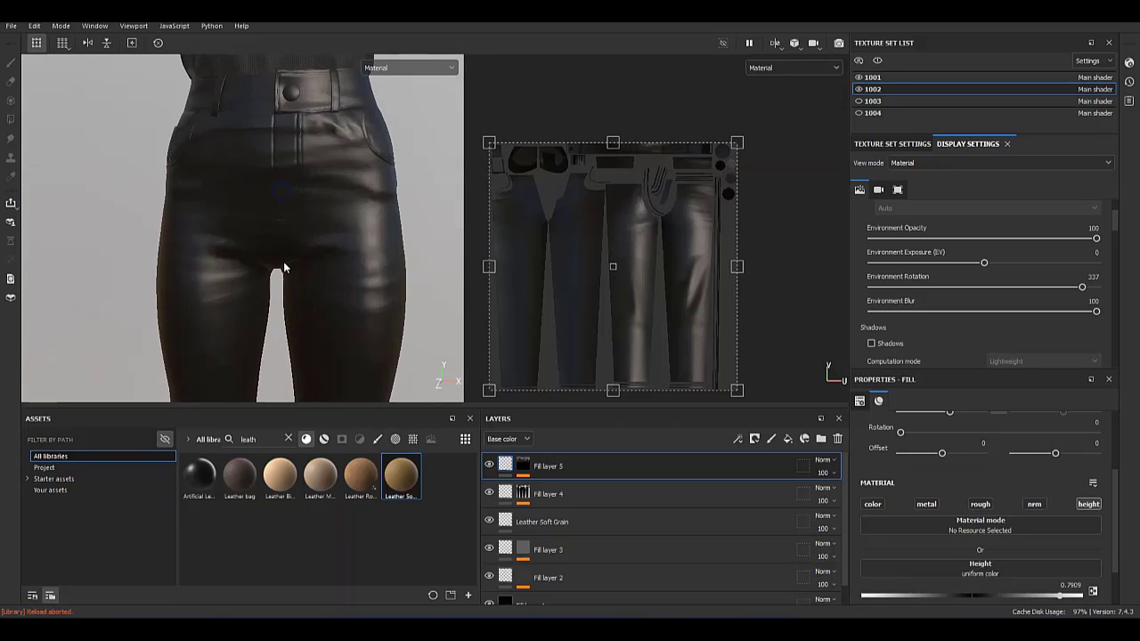
{"action": "scroll", "coordinate": [280, 179], "scroll_direction": "up", "scroll_amount": 3}
{"action": "scroll", "coordinate": [269, 270], "scroll_direction": "up", "scroll_amount": 3}
{"action": "scroll", "coordinate": [269, 270], "scroll_direction": "down", "scroll_amount": 3}
{"action": "right_click_drag", "start_coordinate": [315, 252], "coordinate": [343, 267], "text": "shift"}
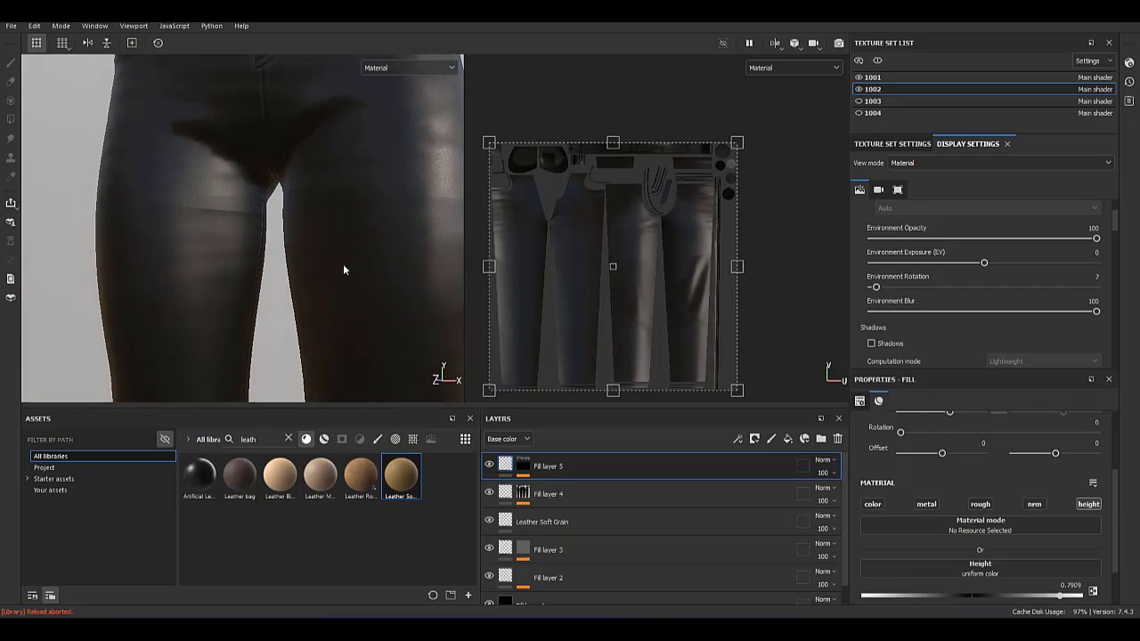
{"action": "key", "text": "ctrl+z"}
{"action": "scroll", "coordinate": [1055, 504], "scroll_direction": "up", "scroll_amount": 2}
{"action": "scroll", "coordinate": [1054, 504], "scroll_direction": "up", "scroll_amount": 1}
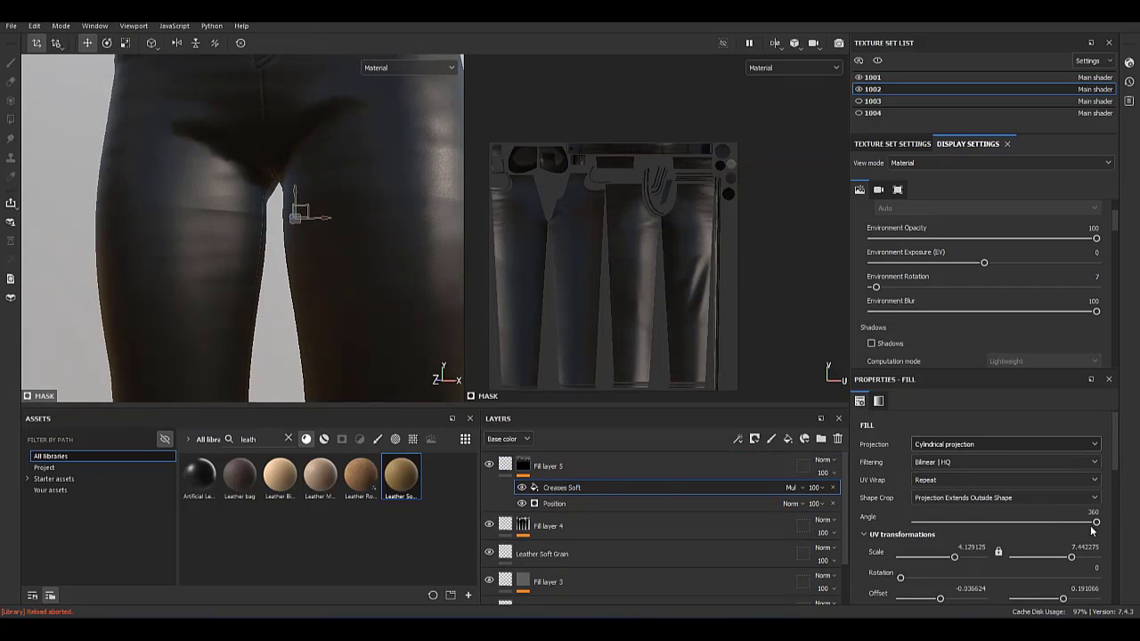
{"action": "left_click", "coordinate": [993, 444]}
{"action": "left_click", "coordinate": [944, 457]}
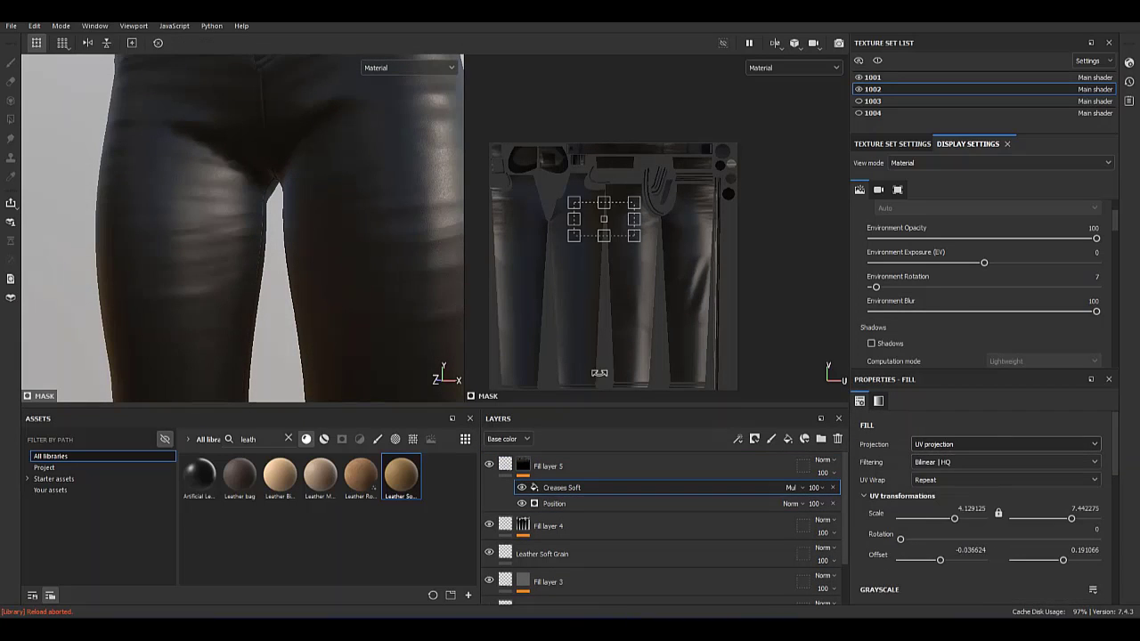
{"action": "scroll", "coordinate": [342, 199], "scroll_direction": "up", "scroll_amount": 2}
Preview the mask alone to tweak the crease noise settings, then review the material.
{"action": "key", "text": "m"}
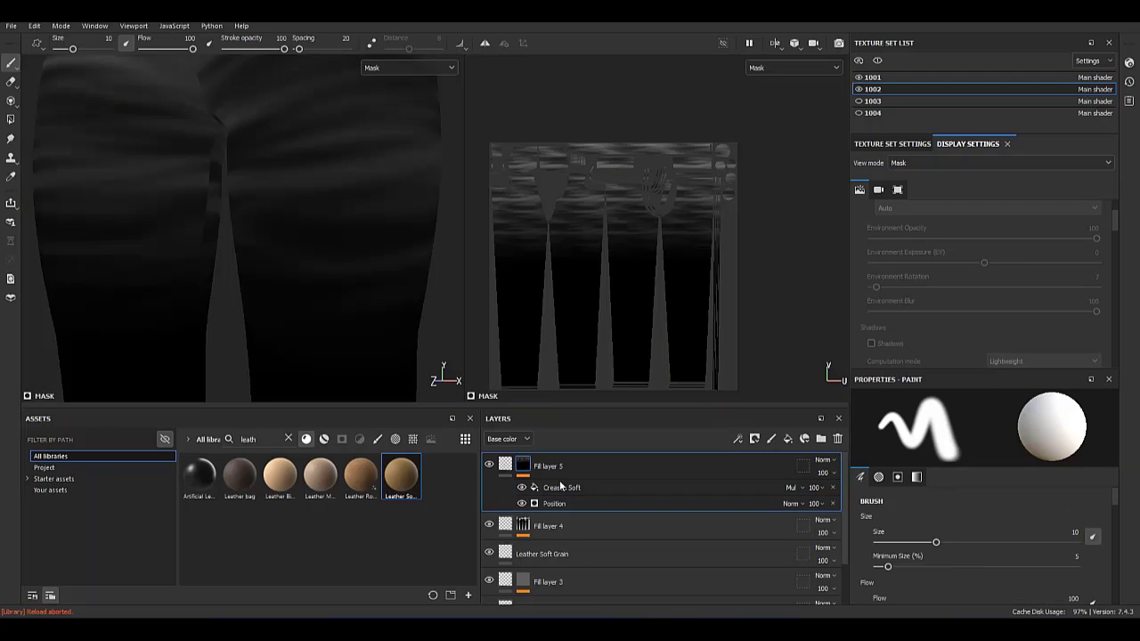
{"action": "scroll", "coordinate": [980, 534], "scroll_direction": "down", "scroll_amount": 3}
{"action": "scroll", "coordinate": [980, 535], "scroll_direction": "down", "scroll_amount": 3}
{"action": "scroll", "coordinate": [1110, 580], "scroll_direction": "down", "scroll_amount": 1}
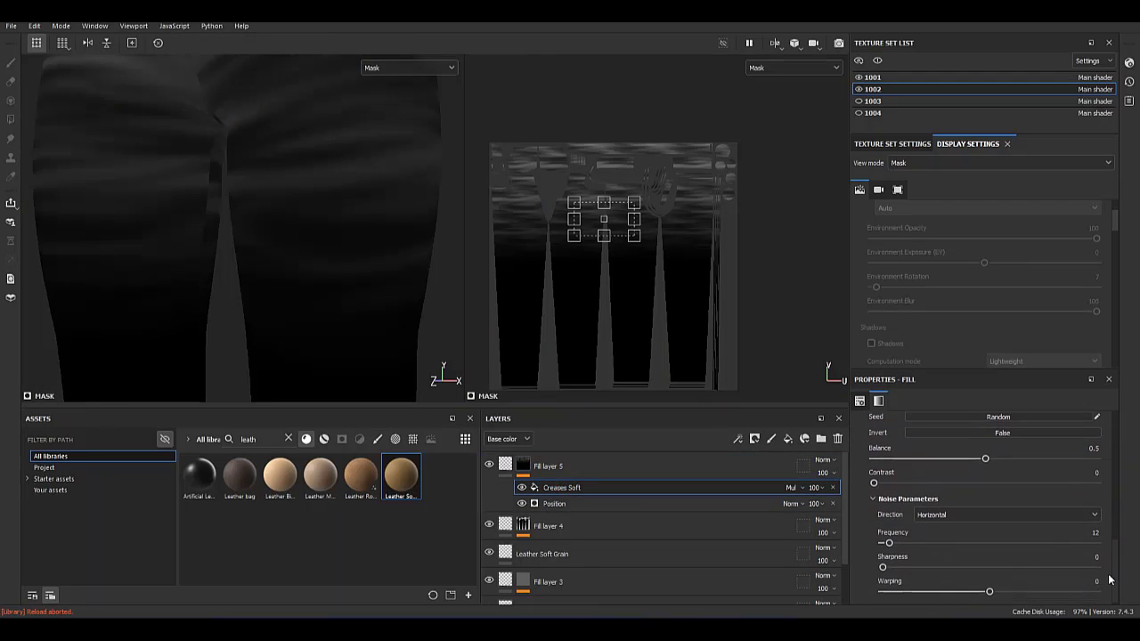
{"action": "left_click", "coordinate": [882, 565]}
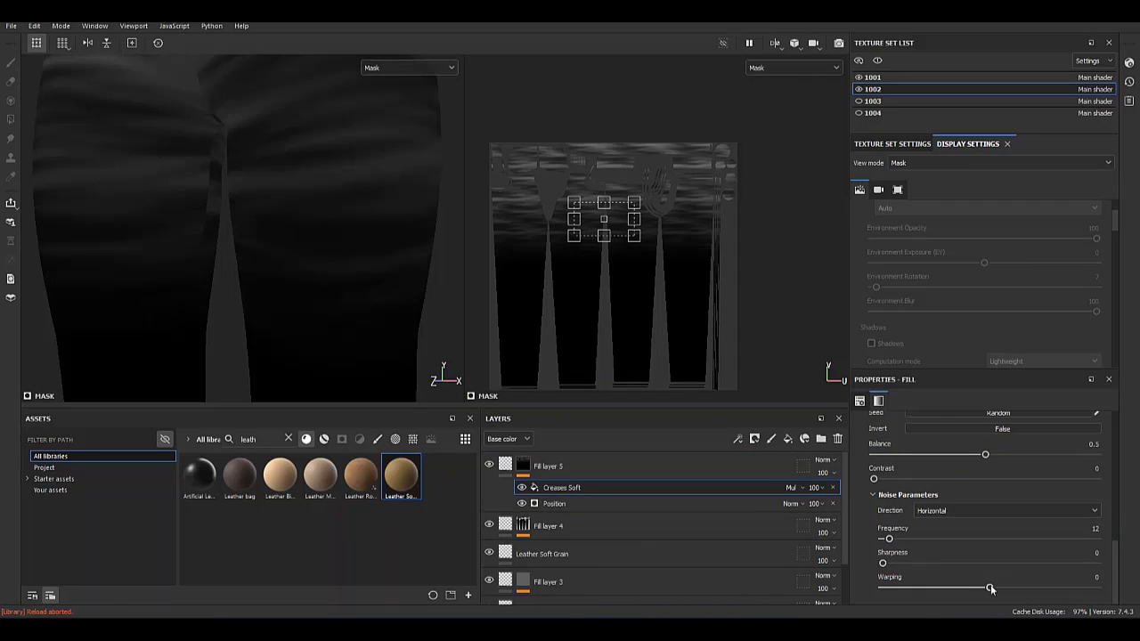
{"action": "left_click", "coordinate": [548, 466]}
{"action": "key", "text": "m"}
{"action": "left_click_drag", "start_coordinate": [313, 255], "coordinate": [334, 285], "text": "alt"}
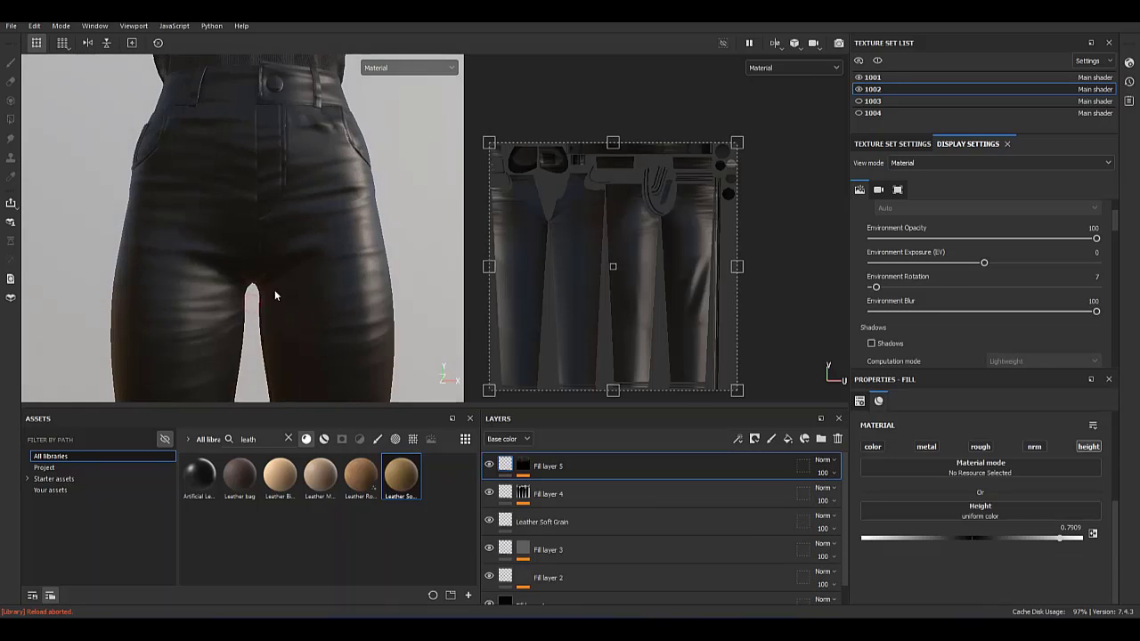
{"action": "right_click_drag", "start_coordinate": [335, 285], "coordinate": [301, 271], "text": "shift"}
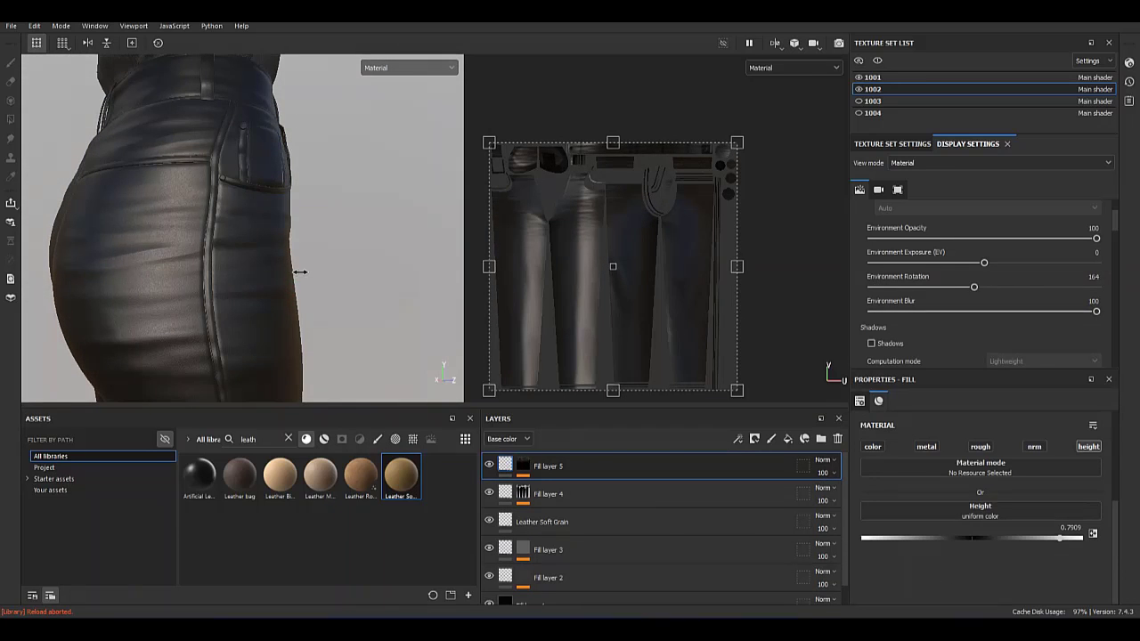
Add a 0.5 Blur filter to Fill layer 5's crease mask.
{"action": "right_click", "coordinate": [519, 466]}
{"action": "left_click", "coordinate": [611, 472]}
{"action": "left_click", "coordinate": [977, 430]}
{"action": "left_click", "coordinate": [982, 468]}
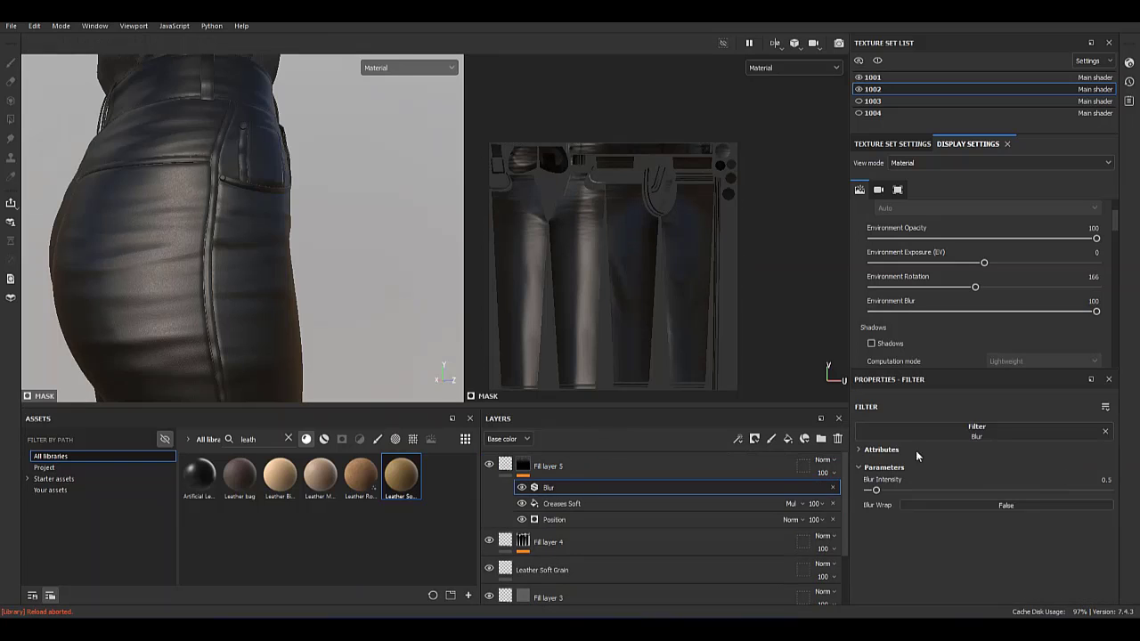
Review the softened creases on the pants and add a new fill layer above.
{"action": "left_click_drag", "start_coordinate": [258, 303], "coordinate": [318, 295], "text": "alt"}
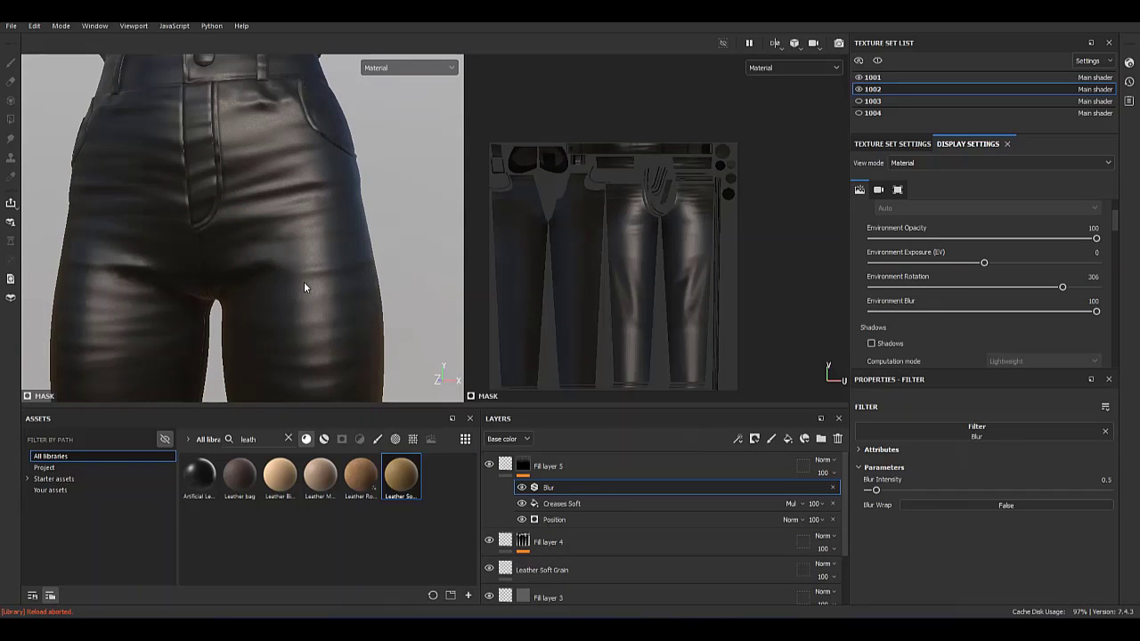
{"action": "left_click_drag", "start_coordinate": [304, 281], "coordinate": [223, 272], "text": "alt"}
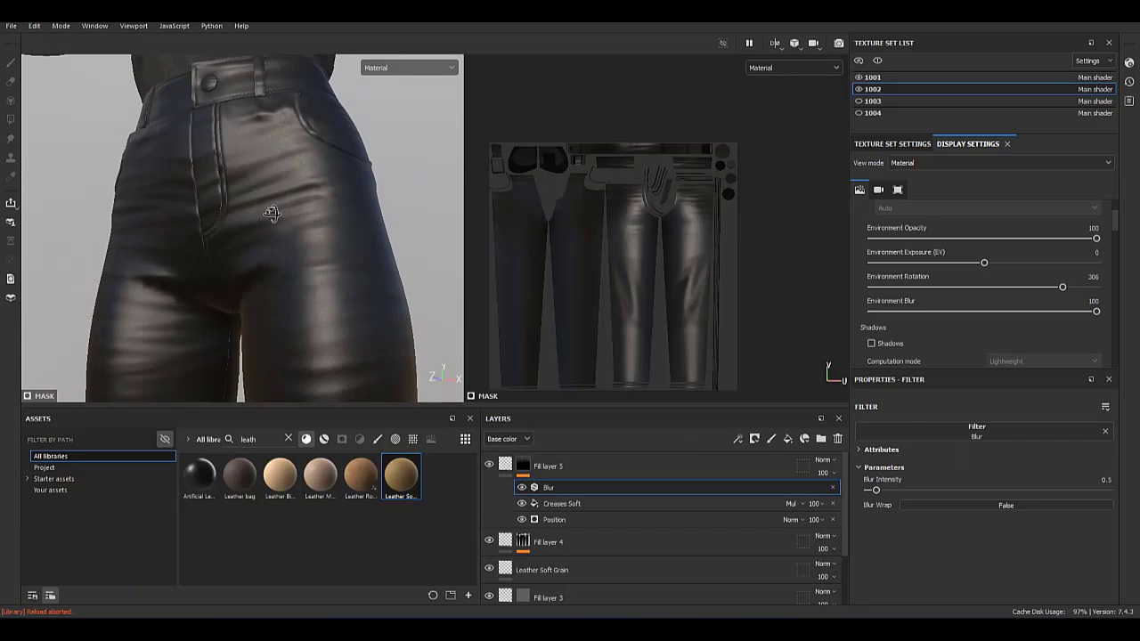
{"action": "mouse_move", "coordinate": [161, 259]}
{"action": "left_mouse_down", "text": "alt"}
{"action": "mouse_move", "coordinate": [213, 259]}
{"action": "mouse_move", "coordinate": [255, 224]}
{"action": "mouse_move", "coordinate": [311, 306]}
{"action": "mouse_move", "coordinate": [272, 296]}
{"action": "mouse_move", "coordinate": [418, 247]}
{"action": "mouse_move", "coordinate": [262, 223]}
{"action": "left_mouse_up", "text": "alt"}
{"action": "scroll", "coordinate": [235, 357], "scroll_direction": "up", "scroll_amount": 5}
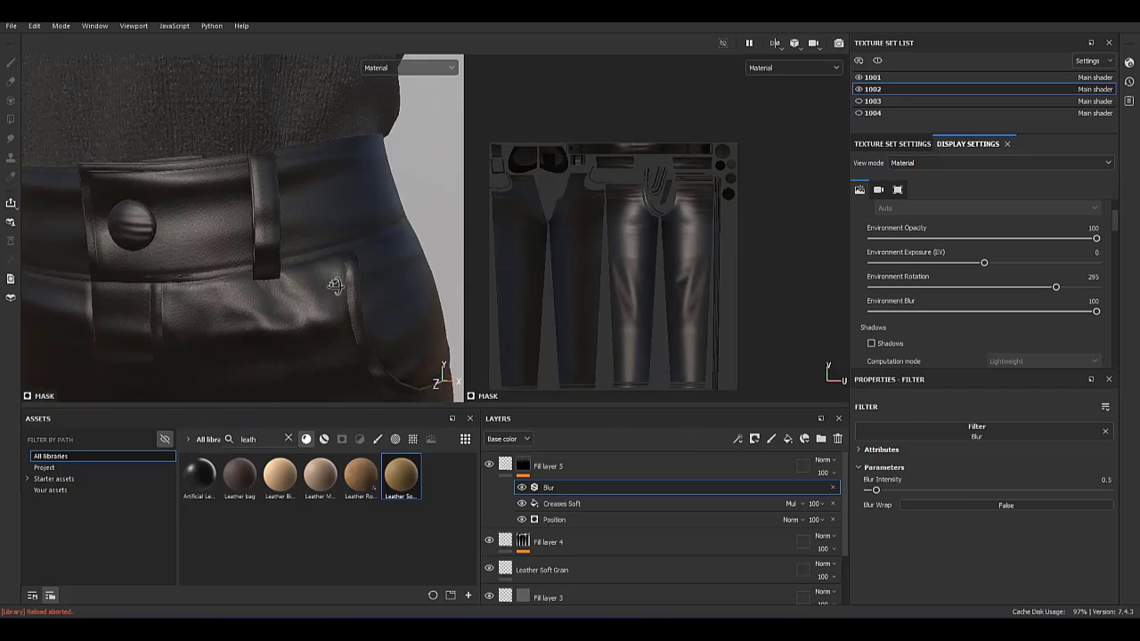
{"action": "left_click_drag", "start_coordinate": [234, 357], "coordinate": [365, 222], "text": "alt"}
{"action": "scroll", "coordinate": [364, 222], "scroll_direction": "up", "scroll_amount": 3}
{"action": "left_click", "coordinate": [787, 438]}
Give Fill layer 6 a black mask with a UV Border Distance generator (balance 0.01, distance 0.05).
{"action": "right_click", "coordinate": [523, 466]}
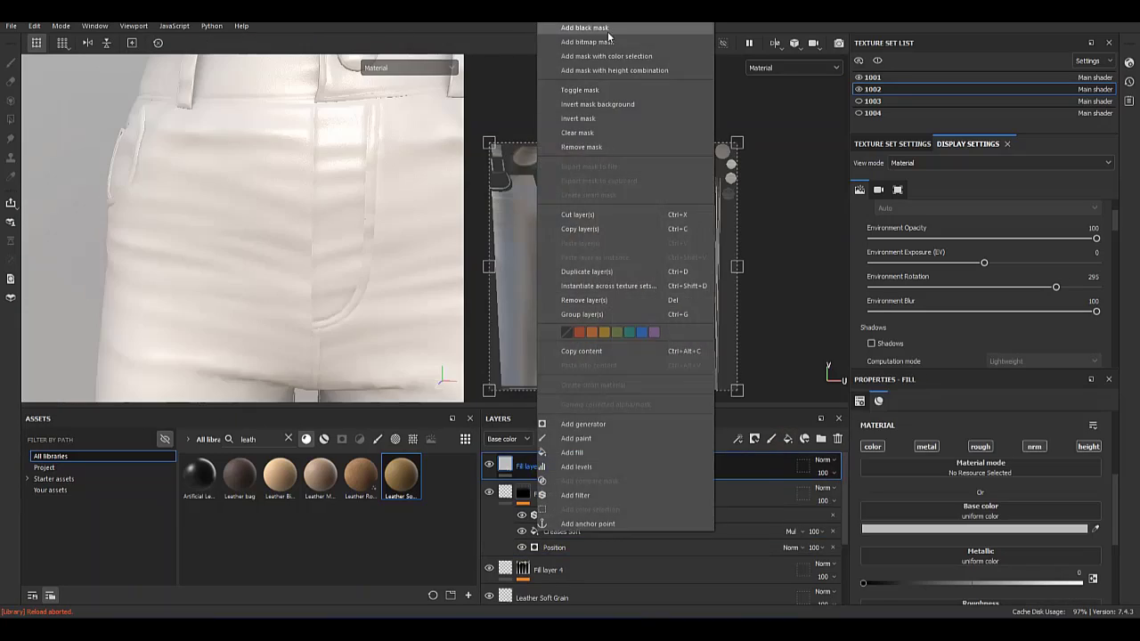
{"action": "left_click", "coordinate": [579, 29]}
{"action": "right_click", "coordinate": [523, 466]}
{"action": "left_click", "coordinate": [597, 412]}
{"action": "left_click", "coordinate": [946, 449]}
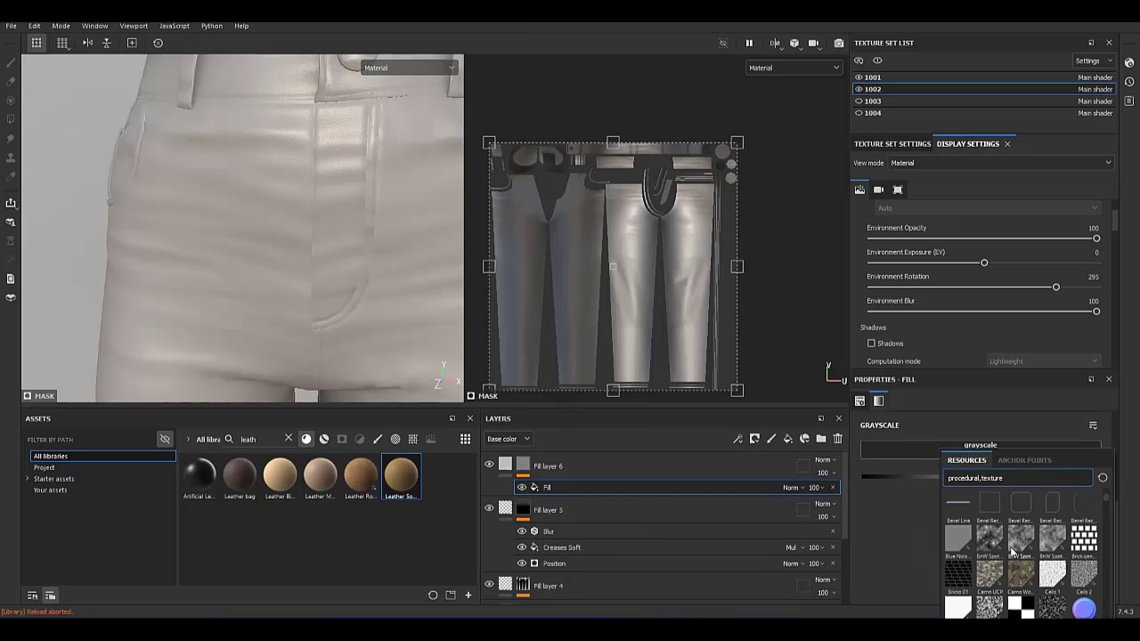
{"action": "right_click", "coordinate": [526, 490]}
{"action": "left_click", "coordinate": [573, 400]}
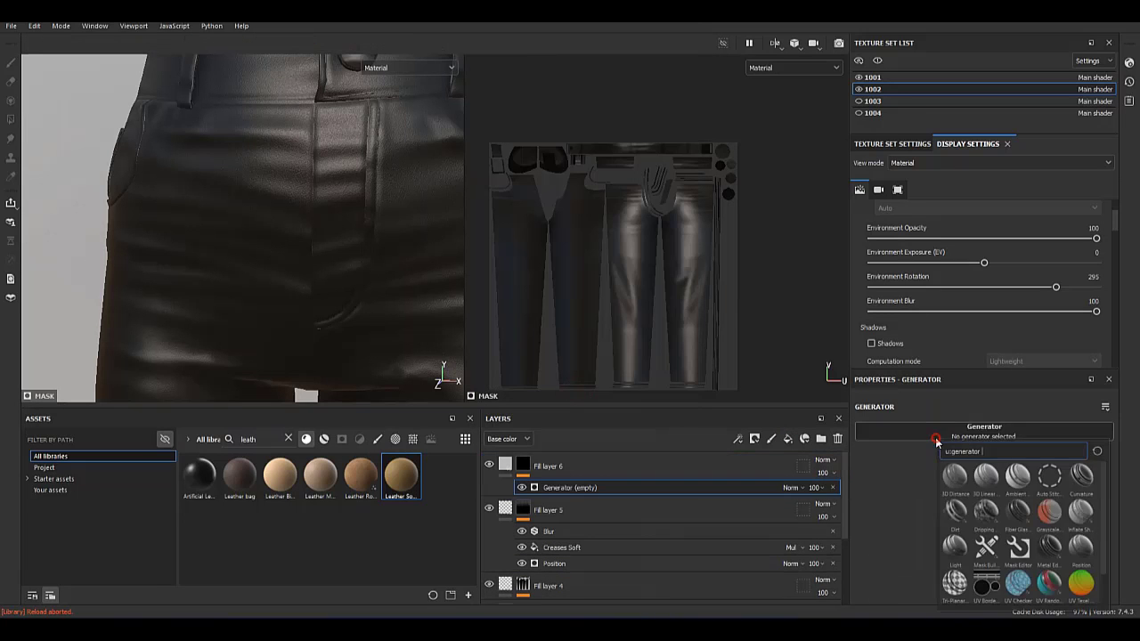
{"action": "left_click_drag", "start_coordinate": [903, 507], "coordinate": [872, 508]}
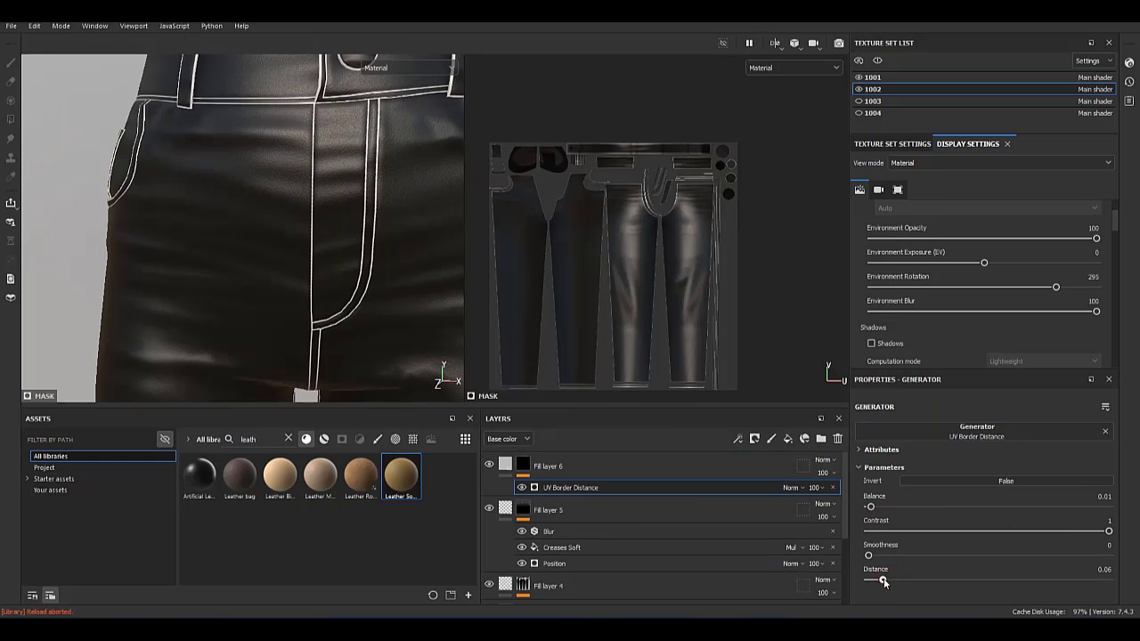
{"action": "left_click_drag", "start_coordinate": [883, 582], "coordinate": [881, 580]}
{"action": "mouse_move", "coordinate": [312, 222]}
{"action": "left_mouse_down", "text": "alt"}
{"action": "mouse_move", "coordinate": [389, 218]}
{"action": "mouse_move", "coordinate": [258, 239]}
{"action": "left_mouse_up", "text": "alt"}
Add a mask fill using the Tile Generator set to the Square pattern.
{"action": "right_click", "coordinate": [523, 466]}
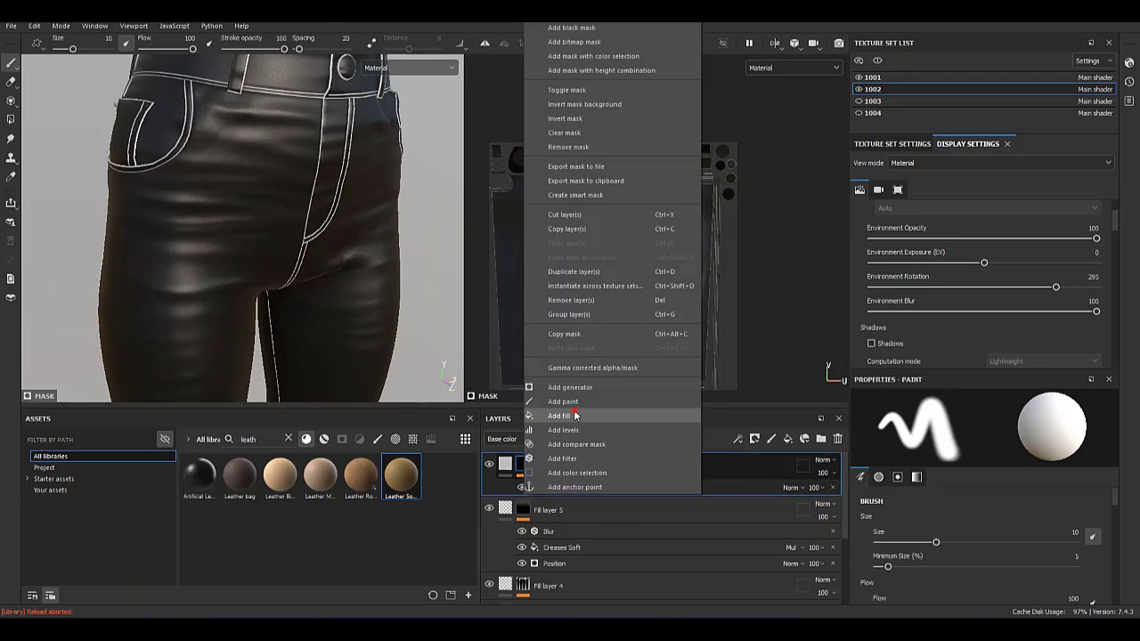
{"action": "left_click", "coordinate": [576, 415]}
{"action": "left_click", "coordinate": [980, 450]}
{"action": "type", "text": "procedural,texture"}
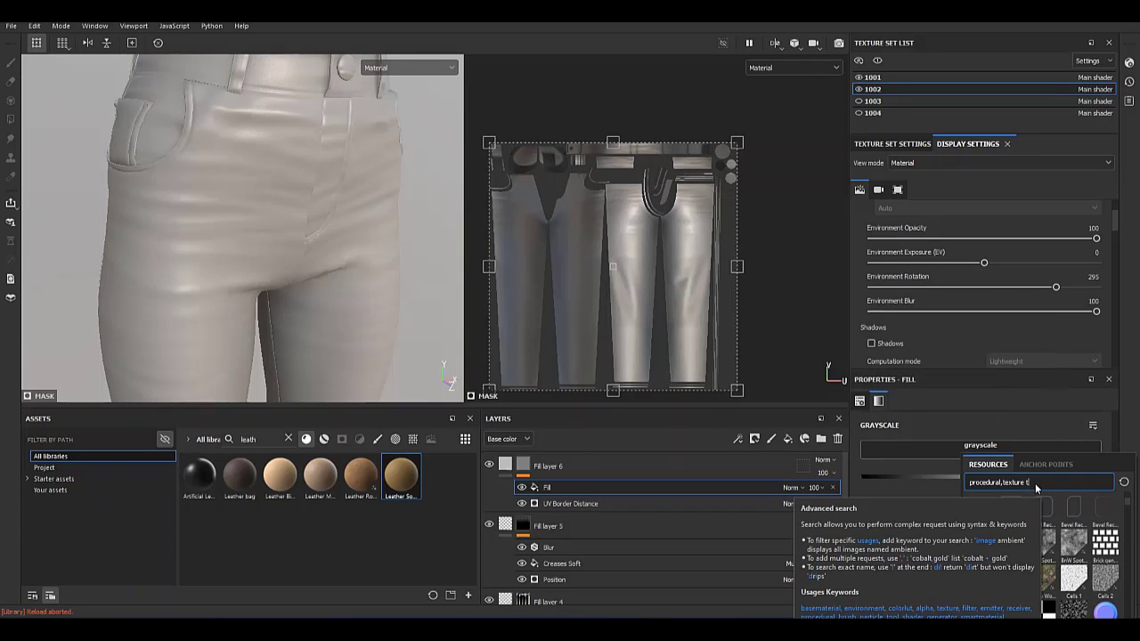
{"action": "type", "text": "tile"}
{"action": "left_click", "coordinate": [1043, 581]}
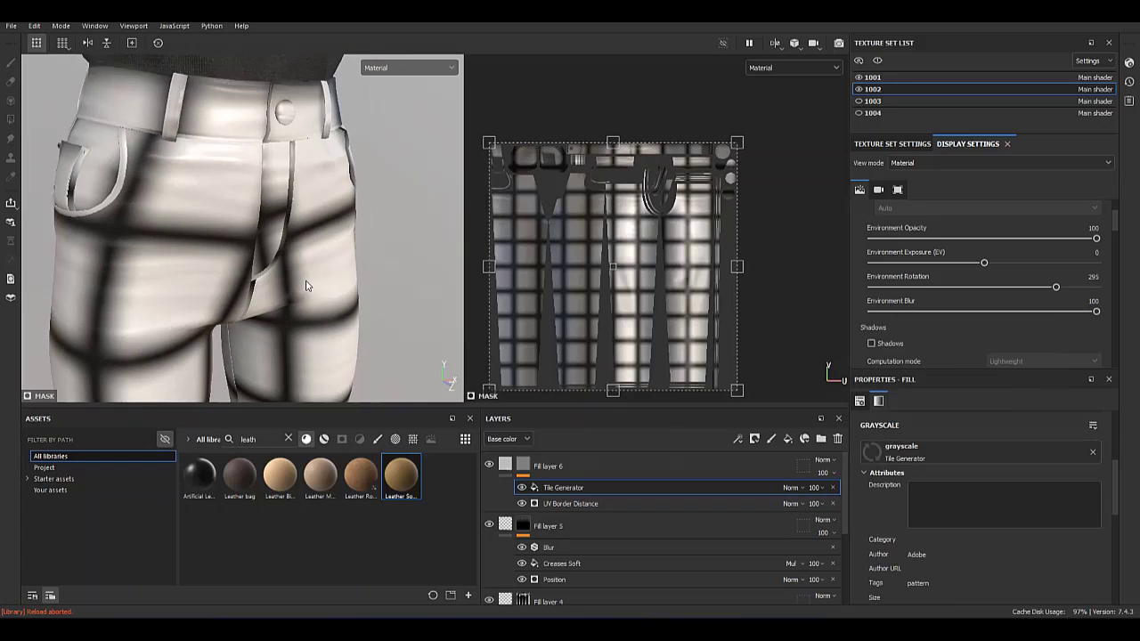
{"action": "left_click_drag", "start_coordinate": [1113, 445], "coordinate": [1111, 550]}
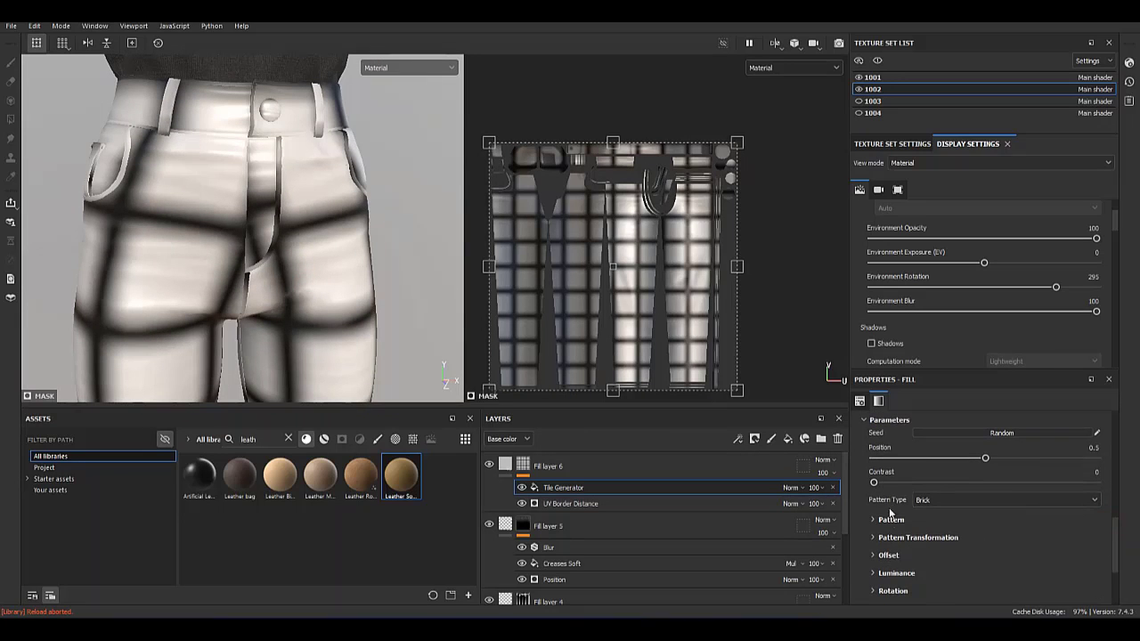
{"action": "scroll", "coordinate": [1109, 526], "scroll_direction": "down", "scroll_amount": 2}
{"action": "scroll", "coordinate": [1060, 526], "scroll_direction": "up", "scroll_amount": 4}
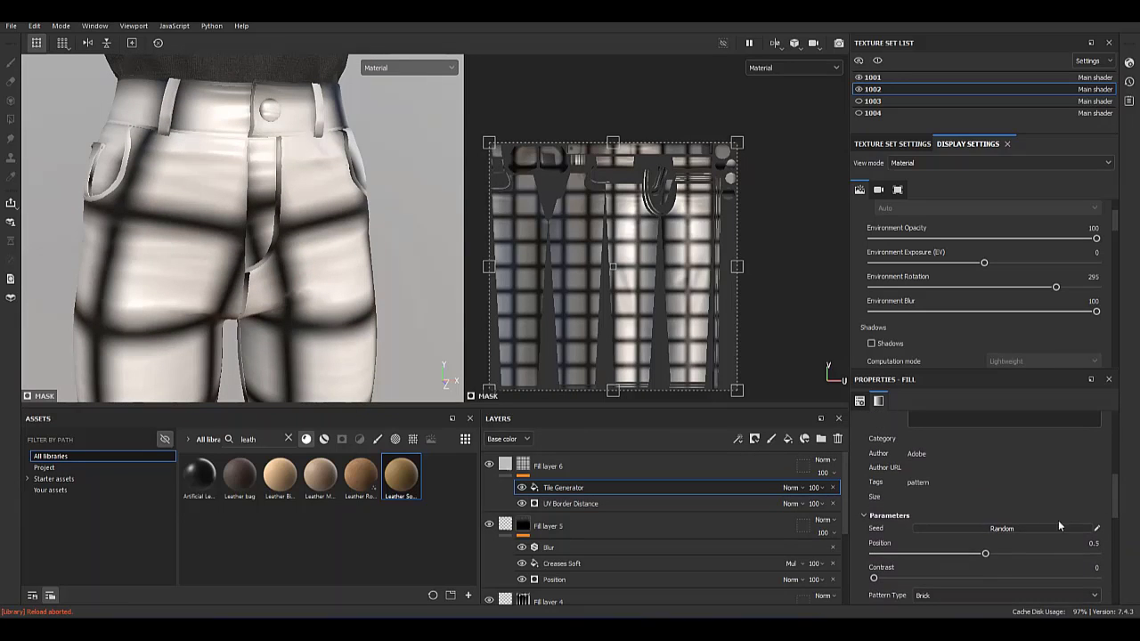
{"action": "left_click_drag", "start_coordinate": [1113, 508], "coordinate": [1113, 534]}
{"action": "left_click", "coordinate": [1023, 490]}
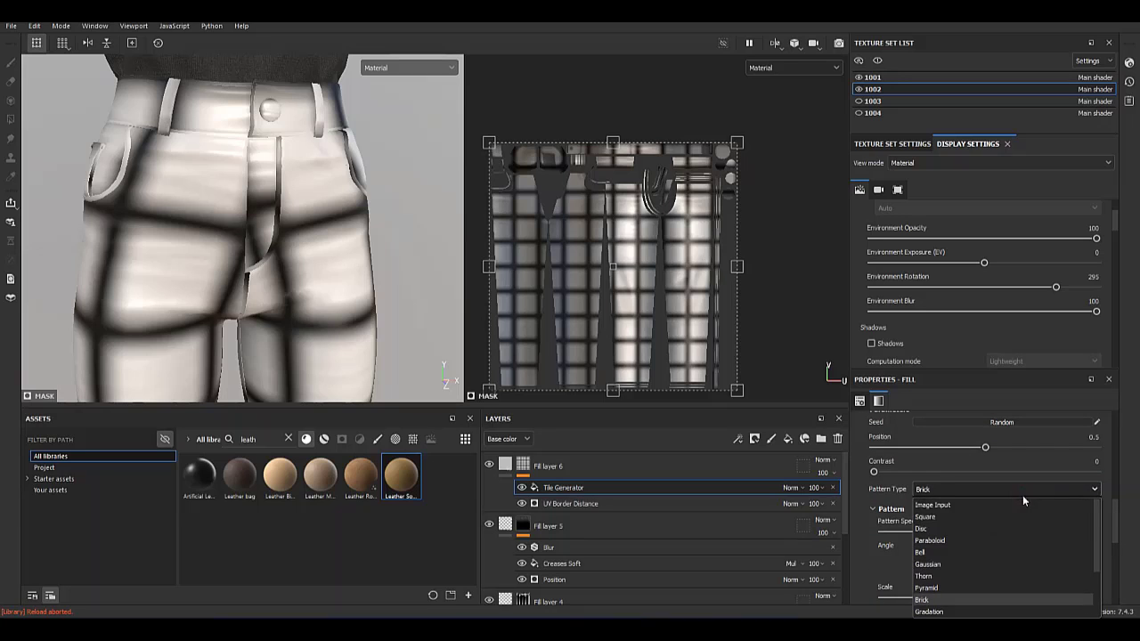
{"action": "left_click", "coordinate": [957, 518]}
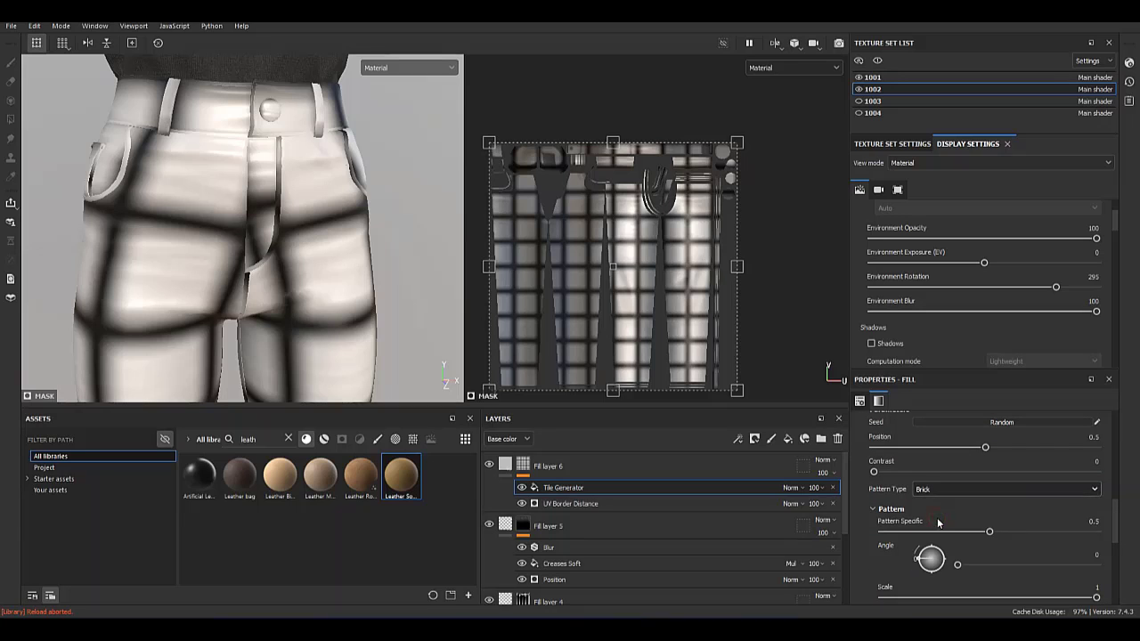
Set the tile UV scale to 5 and multiply it over the border mask.
{"action": "scroll", "coordinate": [988, 532], "scroll_direction": "down", "scroll_amount": 1}
{"action": "left_click_drag", "start_coordinate": [1097, 562], "coordinate": [1028, 564]}
{"action": "left_click_drag", "start_coordinate": [1115, 525], "coordinate": [1116, 546]}
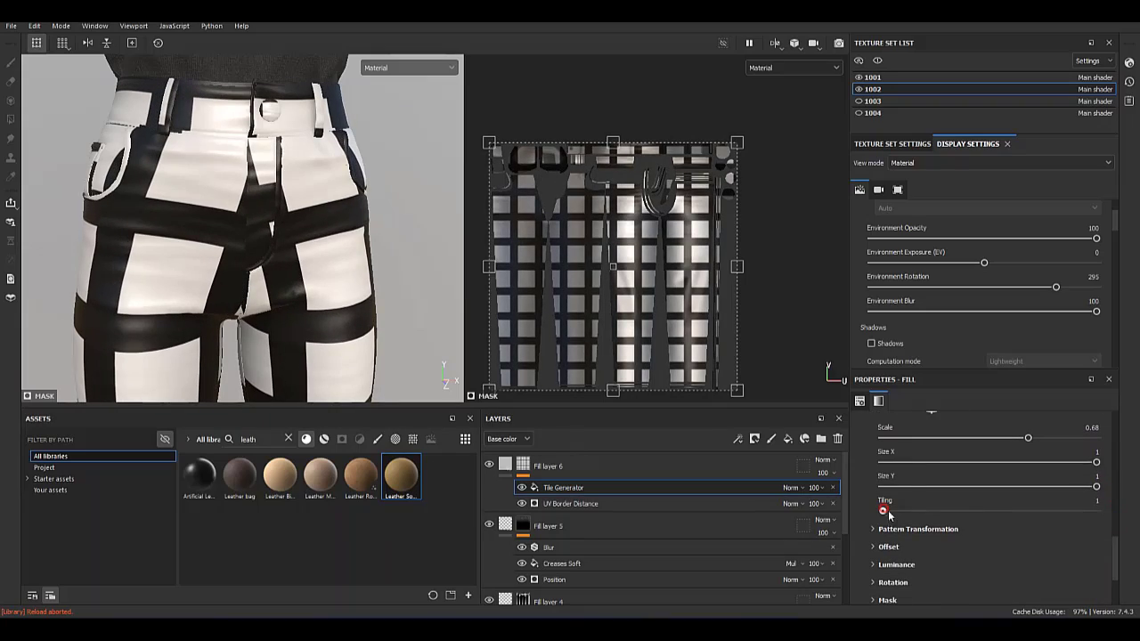
{"action": "left_click_drag", "start_coordinate": [883, 512], "coordinate": [918, 512]}
{"action": "scroll", "coordinate": [981, 506], "scroll_direction": "up", "scroll_amount": 5}
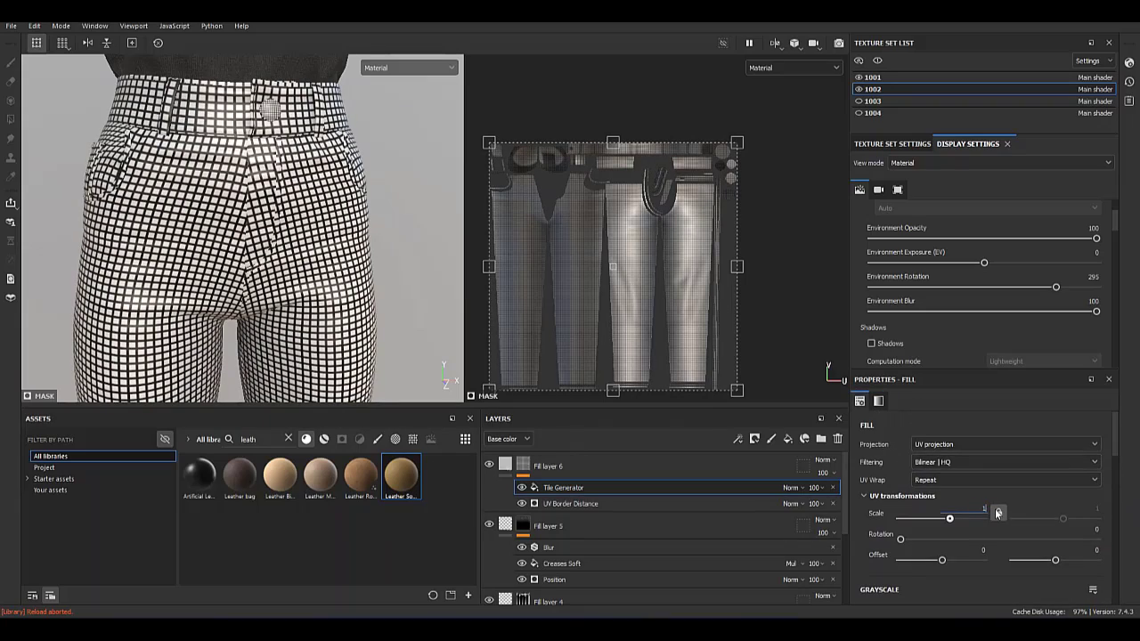
{"action": "type", "text": "0"}
{"action": "key", "text": "Return"}
{"action": "scroll", "coordinate": [113, 121], "scroll_direction": "up", "scroll_amount": 5}
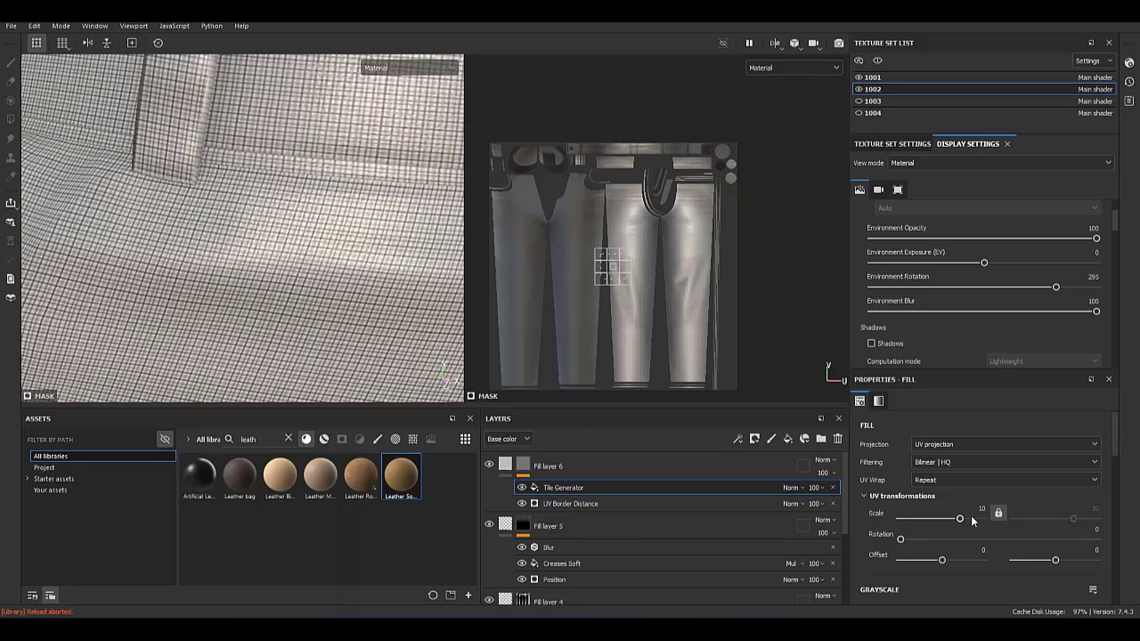
{"action": "type", "text": "5"}
{"action": "key", "text": "Return"}
{"action": "left_click", "coordinate": [795, 488]}
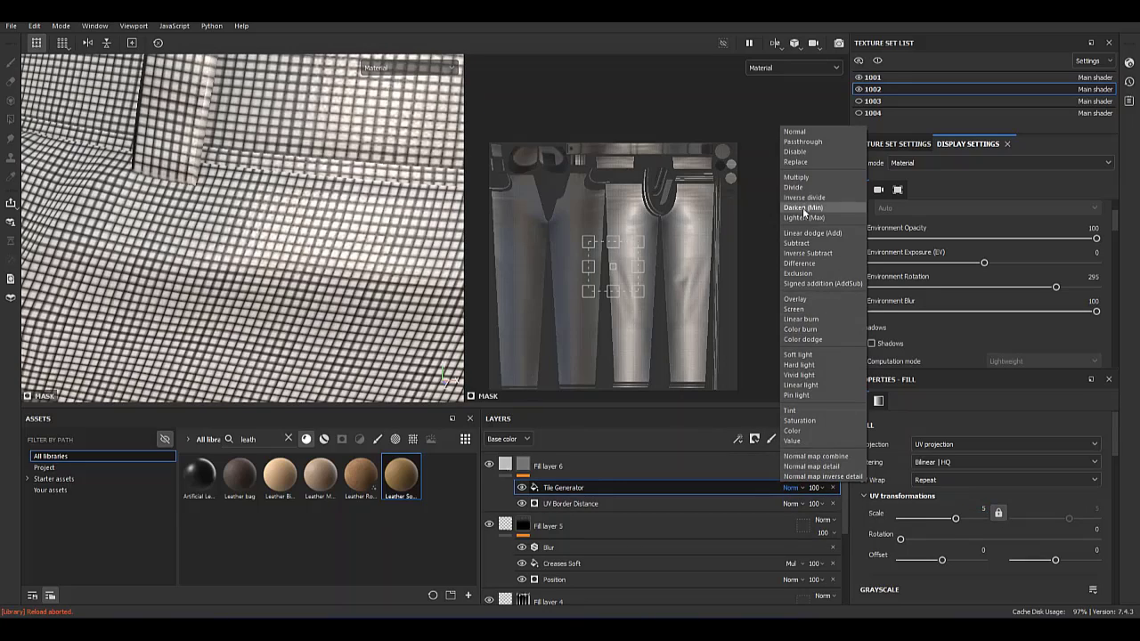
{"action": "left_click", "coordinate": [819, 177]}
{"action": "mouse_move", "coordinate": [440, 267]}
{"action": "left_mouse_down", "text": "alt"}
{"action": "mouse_move", "coordinate": [46, 105]}
{"action": "mouse_move", "coordinate": [267, 411]}
{"action": "left_mouse_up", "text": "alt"}
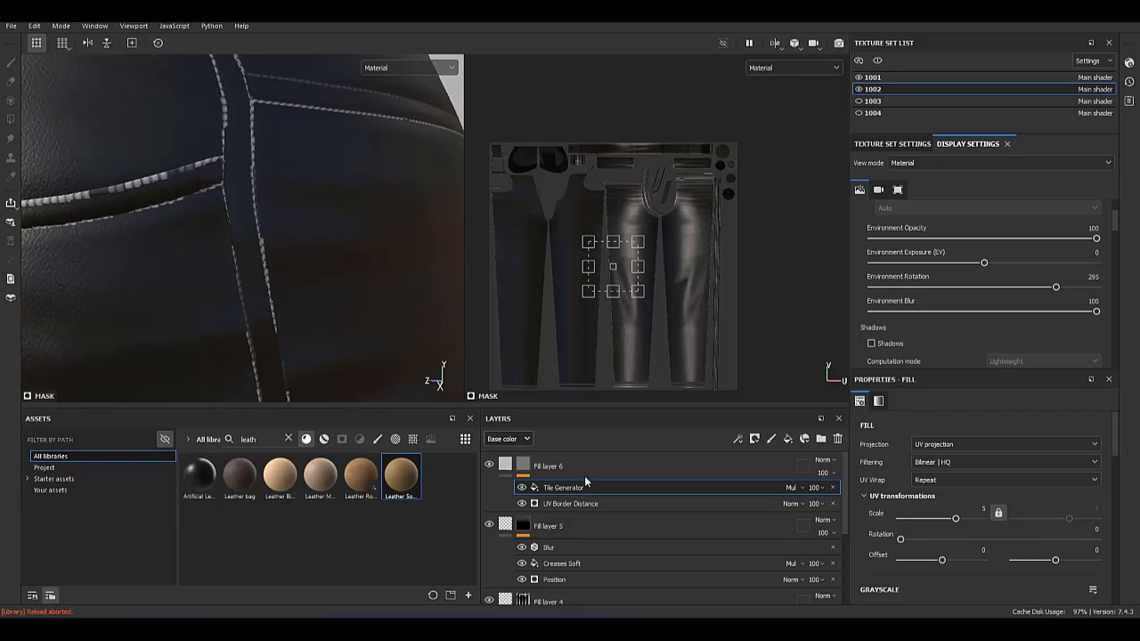
Retile the stitch Tile Generator to about 2.28 by 2.13 with the UV gizmo.
{"action": "left_click", "coordinate": [571, 504]}
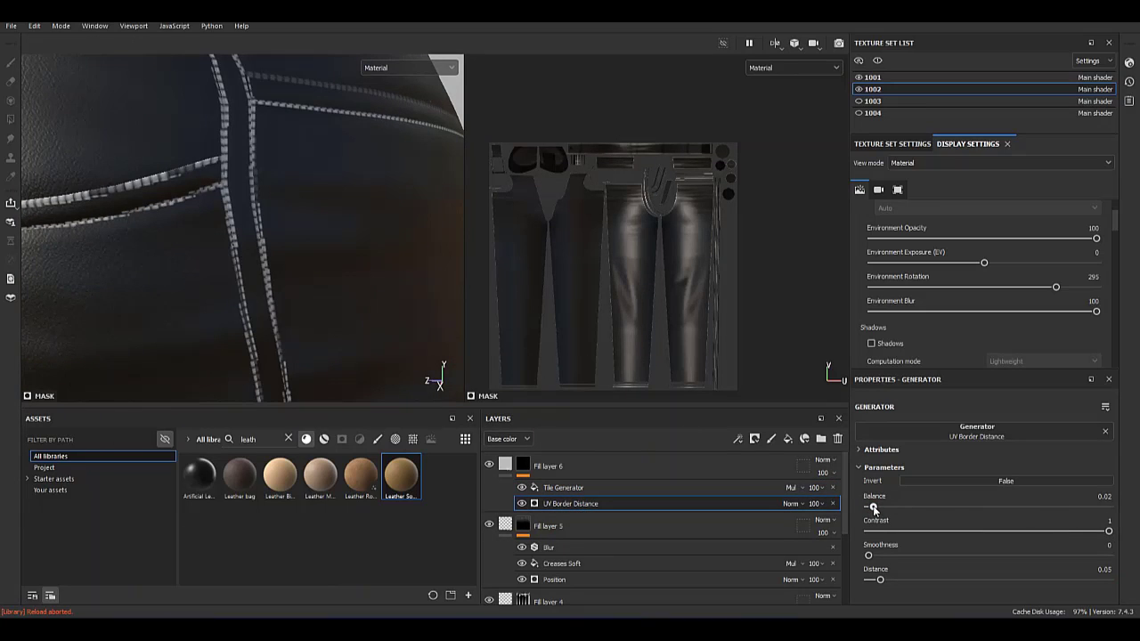
{"action": "mouse_move", "coordinate": [287, 201]}
{"action": "left_mouse_down", "text": "alt"}
{"action": "mouse_move", "coordinate": [193, 238]}
{"action": "mouse_move", "coordinate": [311, 241]}
{"action": "mouse_move", "coordinate": [267, 133]}
{"action": "mouse_move", "coordinate": [285, 127]}
{"action": "mouse_move", "coordinate": [217, 288]}
{"action": "mouse_move", "coordinate": [120, 189]}
{"action": "mouse_move", "coordinate": [298, 237]}
{"action": "mouse_move", "coordinate": [150, 96]}
{"action": "left_mouse_up", "text": "alt"}
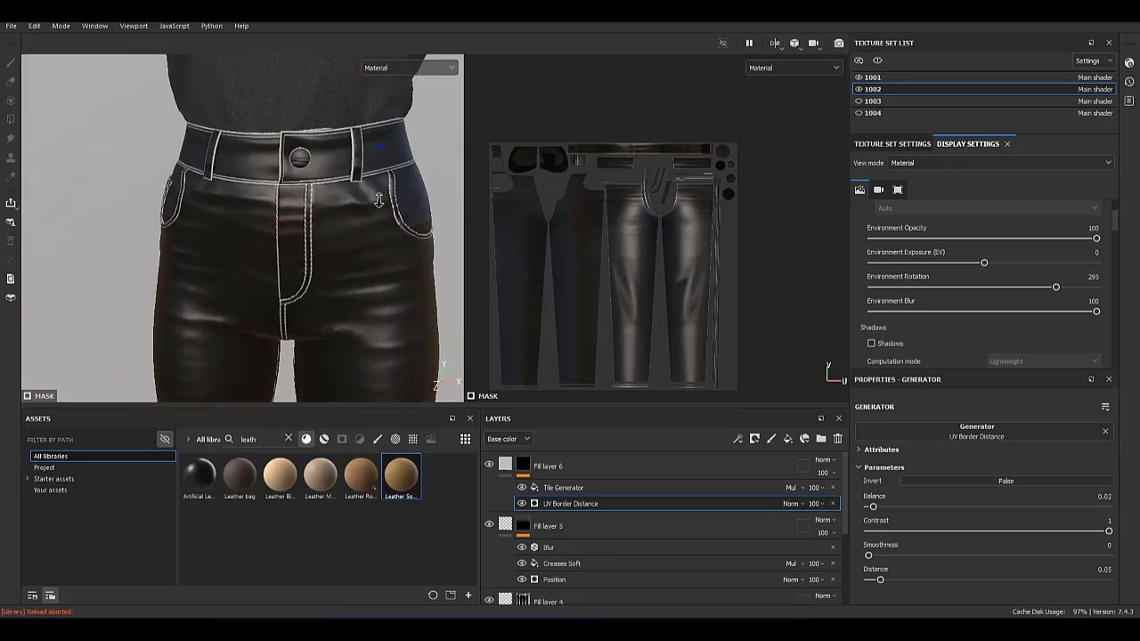
{"action": "right_click_drag", "start_coordinate": [150, 96], "coordinate": [253, 264], "text": "alt"}
{"action": "left_click_drag", "start_coordinate": [253, 264], "coordinate": [268, 258], "text": "alt"}
{"action": "right_click_drag", "start_coordinate": [267, 258], "coordinate": [285, 254], "text": "alt"}
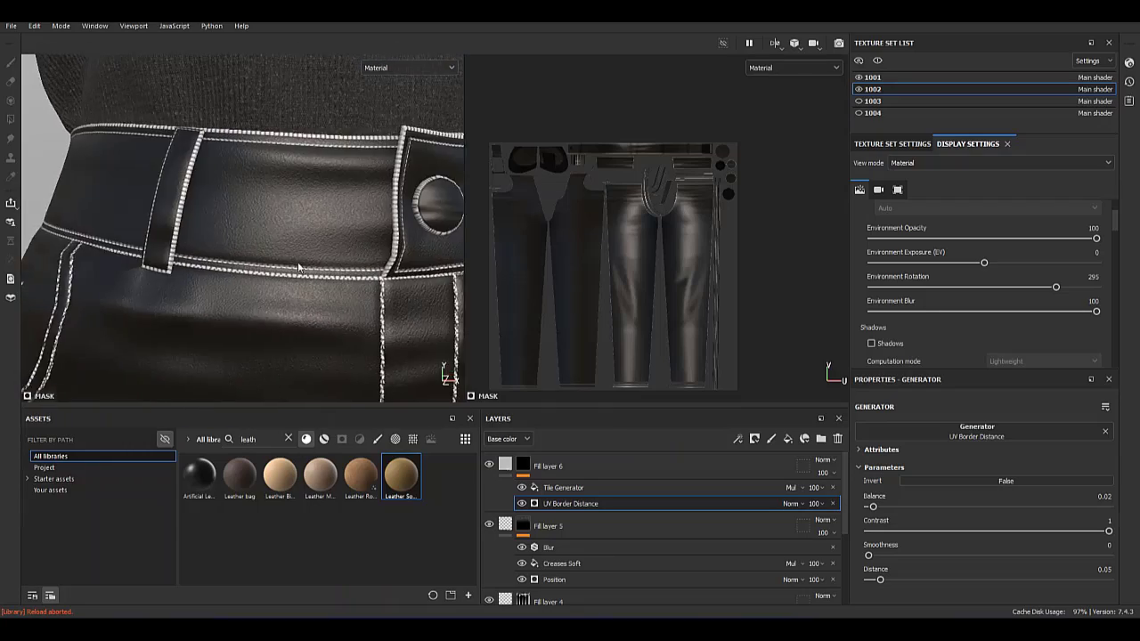
{"action": "left_click_drag", "start_coordinate": [285, 254], "coordinate": [296, 254], "text": "alt"}
{"action": "left_click", "coordinate": [588, 488]}
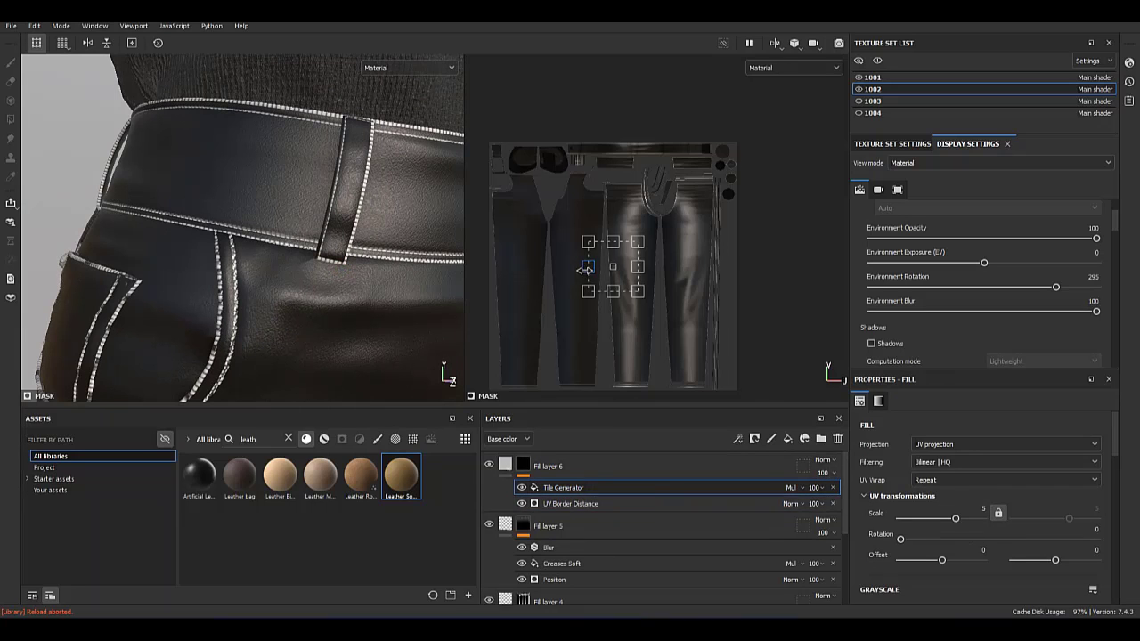
{"action": "scroll", "coordinate": [584, 270], "scroll_direction": "up", "scroll_amount": 3}
{"action": "left_click_drag", "start_coordinate": [584, 269], "coordinate": [534, 260]}
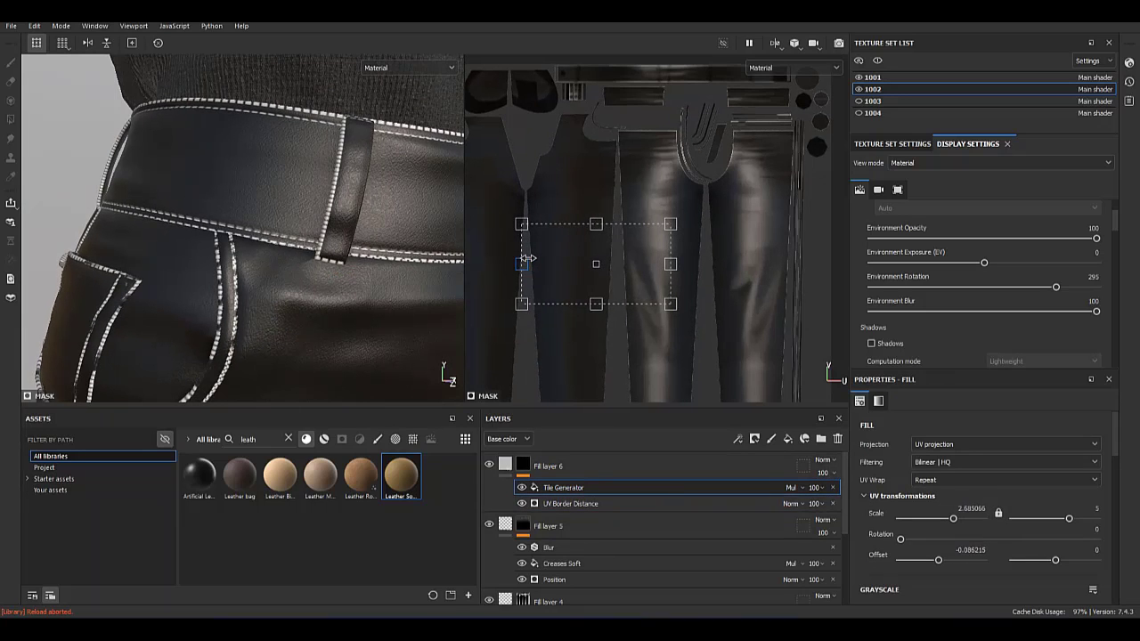
{"action": "left_click_drag", "start_coordinate": [582, 223], "coordinate": [578, 261]}
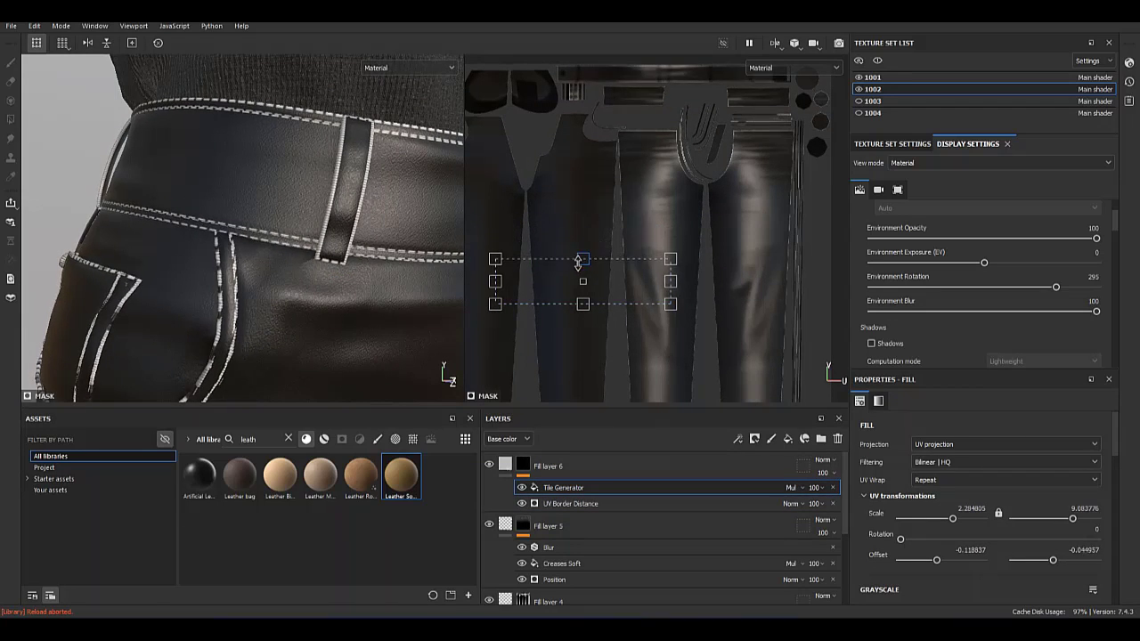
Lower the stitch pattern Scale to about 0.58 and check the leg seam stitching.
{"action": "mouse_move", "coordinate": [231, 368]}
{"action": "left_mouse_down", "text": "alt"}
{"action": "mouse_move", "coordinate": [272, 222]}
{"action": "mouse_move", "coordinate": [318, 262]}
{"action": "mouse_move", "coordinate": [279, 179]}
{"action": "left_mouse_up", "text": "alt"}
{"action": "scroll", "coordinate": [279, 179], "scroll_direction": "up", "scroll_amount": 2}
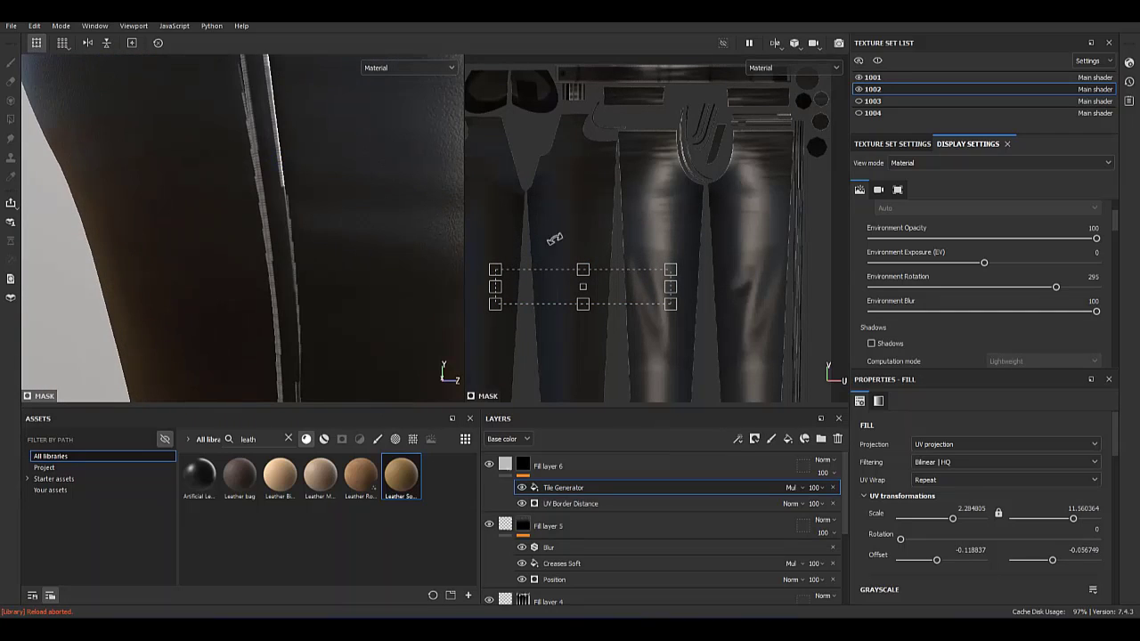
{"action": "left_click_drag", "start_coordinate": [345, 250], "coordinate": [315, 234], "text": "alt"}
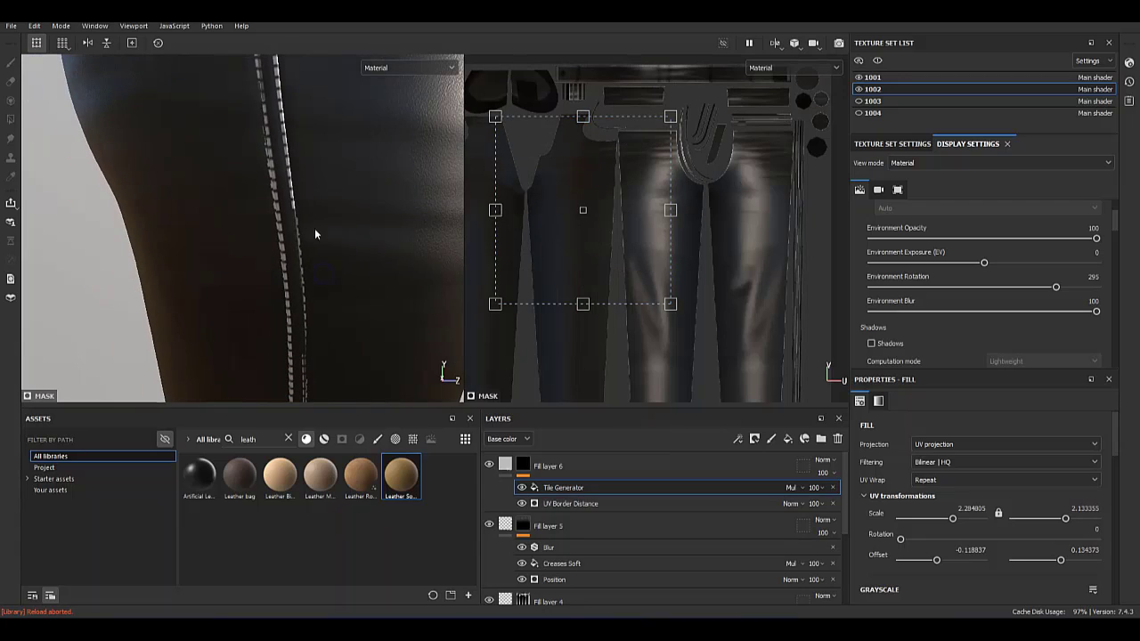
{"action": "scroll", "coordinate": [1017, 563], "scroll_direction": "down", "scroll_amount": 2}
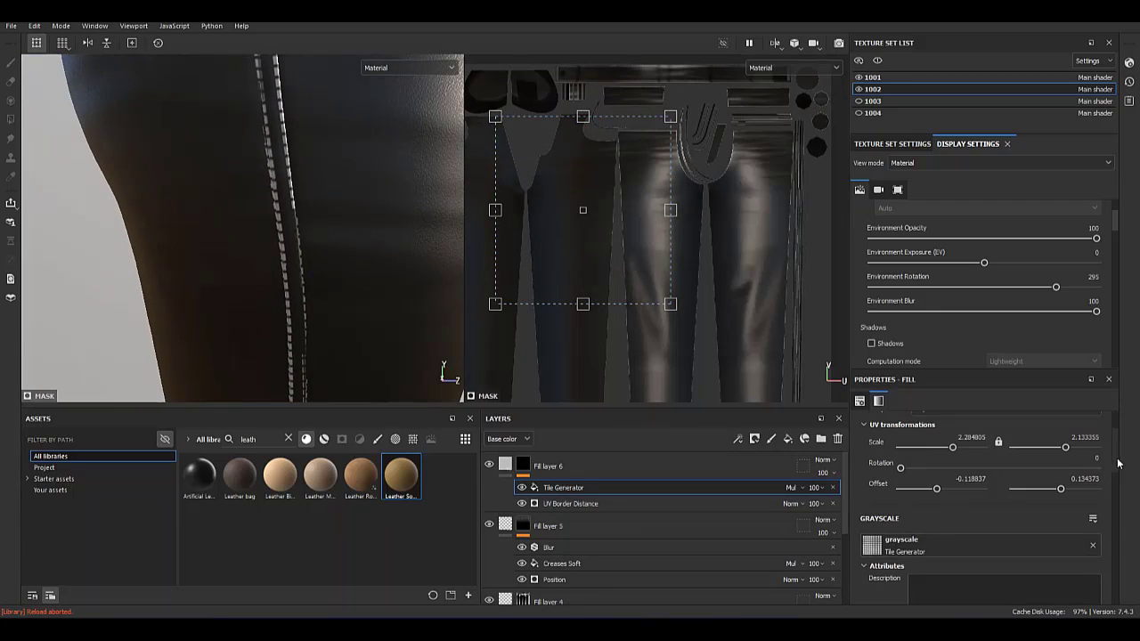
{"action": "scroll", "coordinate": [998, 516], "scroll_direction": "down", "scroll_amount": 3}
{"action": "scroll", "coordinate": [989, 481], "scroll_direction": "down", "scroll_amount": 2}
{"action": "left_click_drag", "start_coordinate": [1028, 533], "coordinate": [1009, 535]}
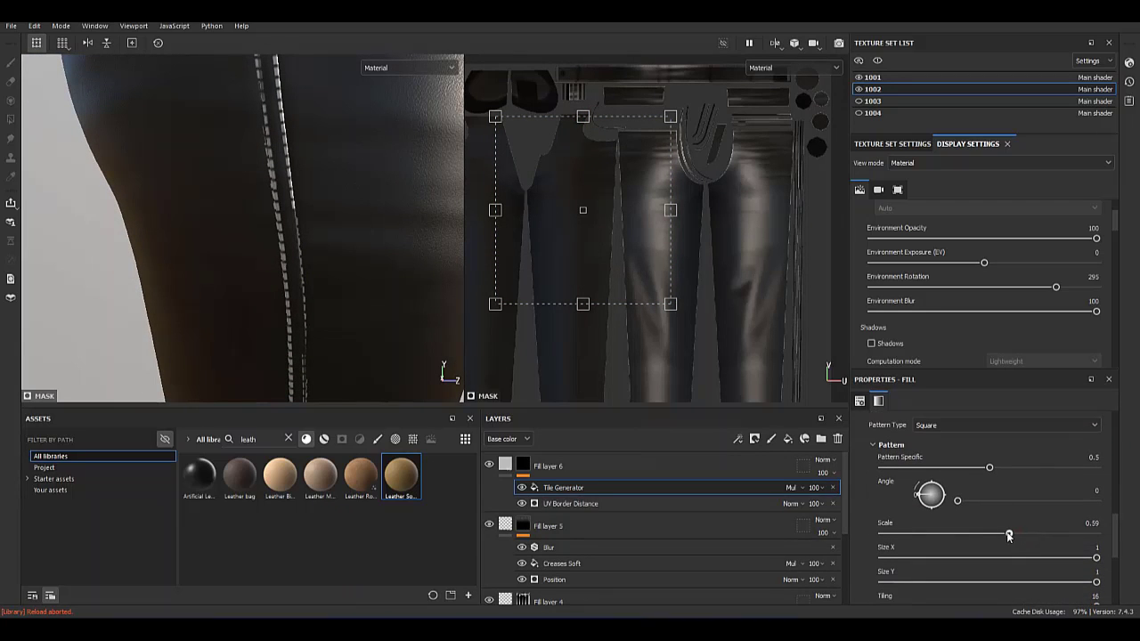
{"action": "left_click_drag", "start_coordinate": [323, 270], "coordinate": [268, 249], "text": "alt"}
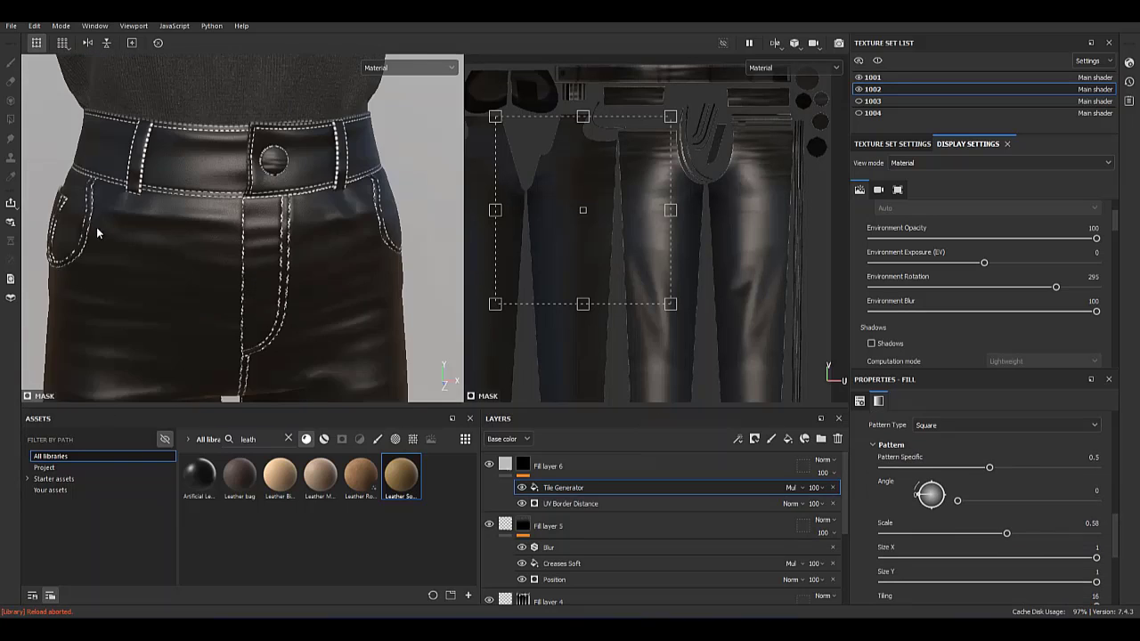
{"action": "left_click", "coordinate": [510, 469]}
Enable Fill layer 6's base color and keep it black (000000) for the stitching.
{"action": "scroll", "coordinate": [1107, 489], "scroll_direction": "up", "scroll_amount": 2}
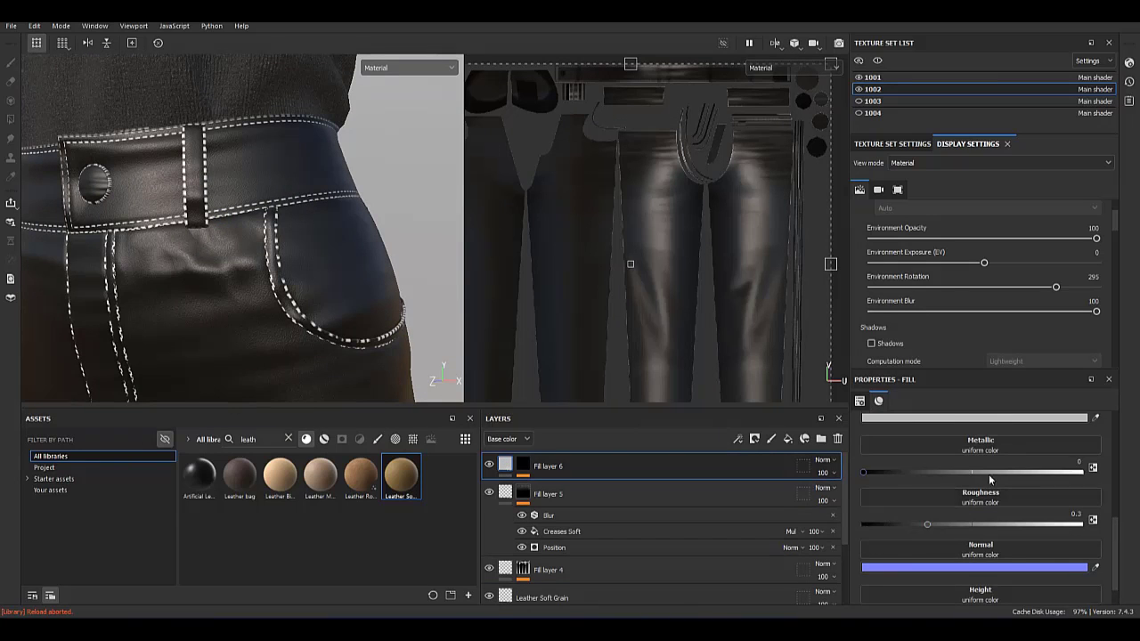
{"action": "left_click", "coordinate": [873, 529]}
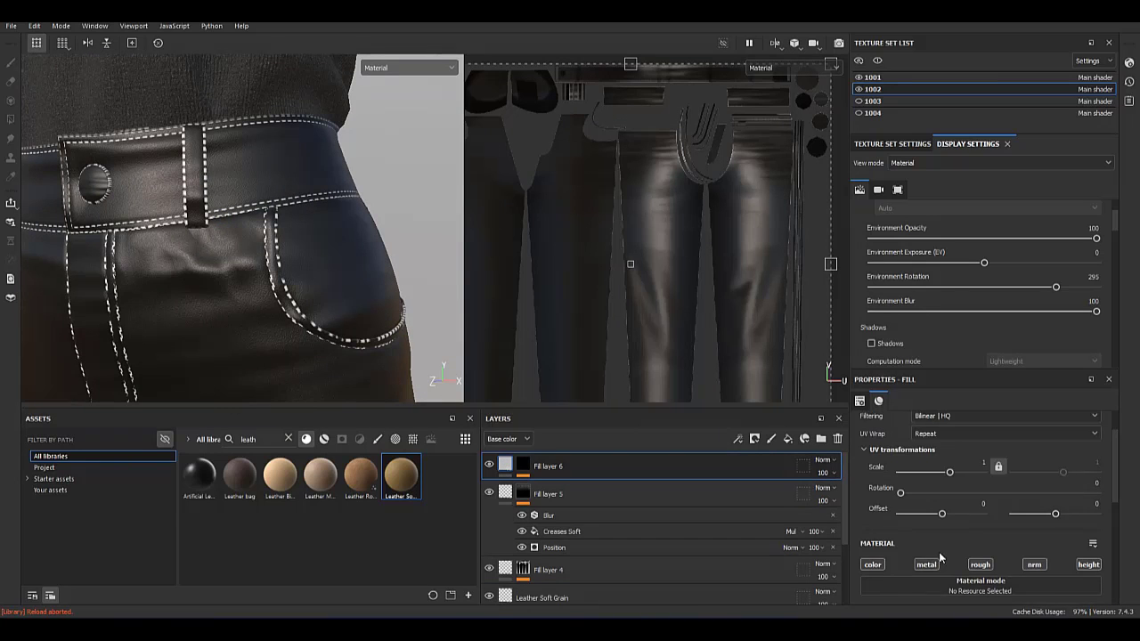
{"action": "left_click", "coordinate": [980, 533]}
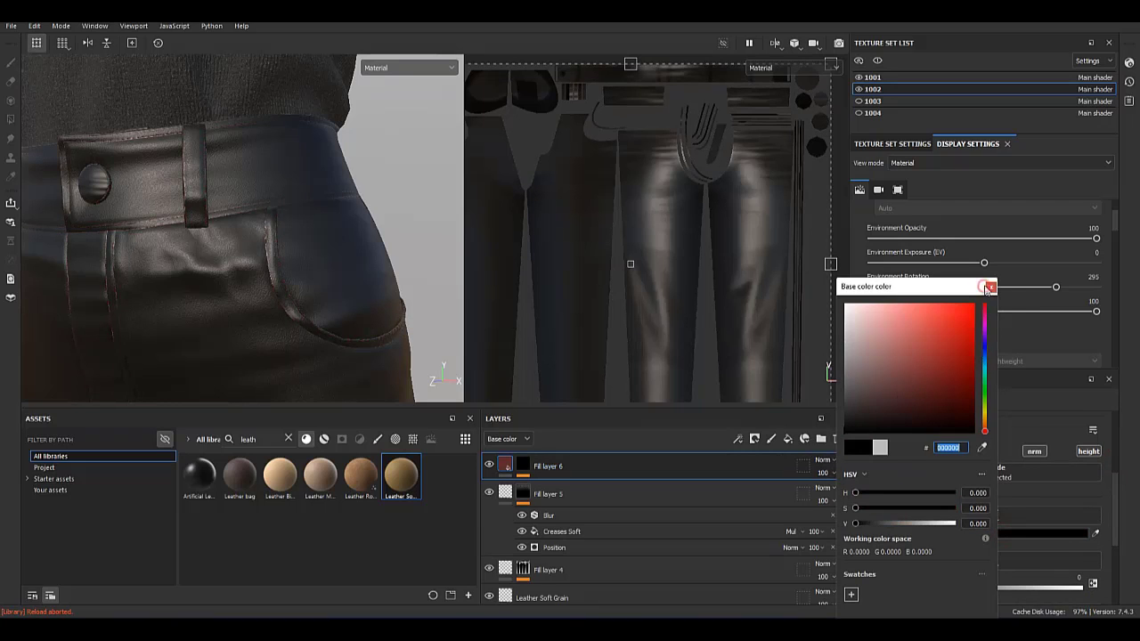
{"action": "left_click", "coordinate": [987, 288]}
{"action": "scroll", "coordinate": [971, 526], "scroll_direction": "down", "scroll_amount": 3}
{"action": "scroll", "coordinate": [971, 527], "scroll_direction": "down", "scroll_amount": 1}
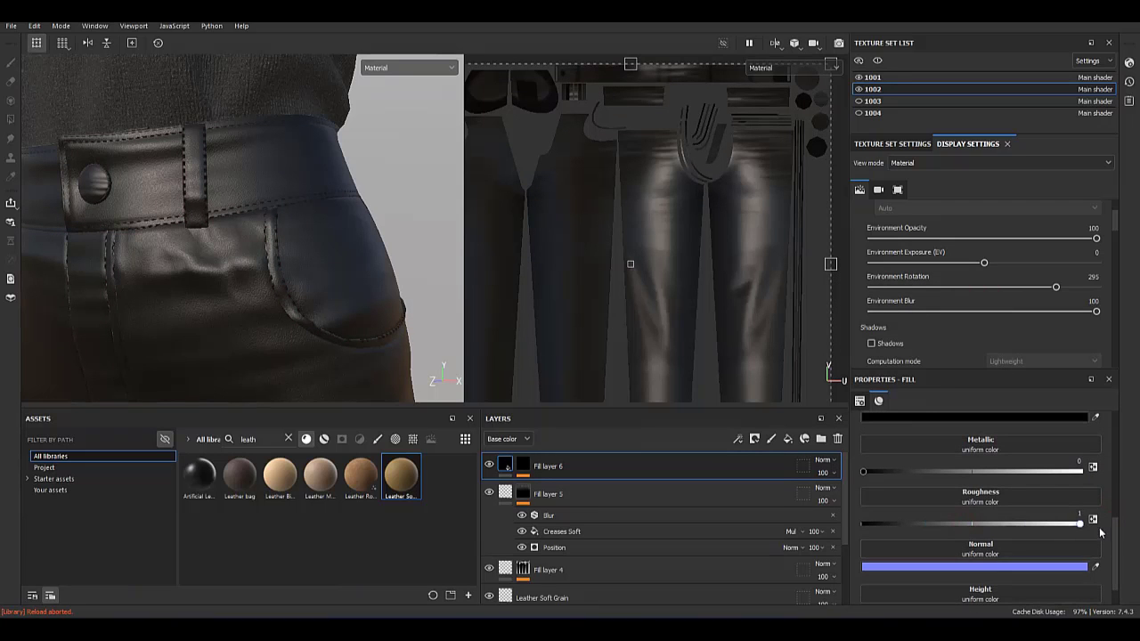
Check the belt stitching up close and show Fill layer 6's mask in the viewports.
{"action": "left_click_drag", "start_coordinate": [267, 231], "coordinate": [237, 285], "text": "alt"}
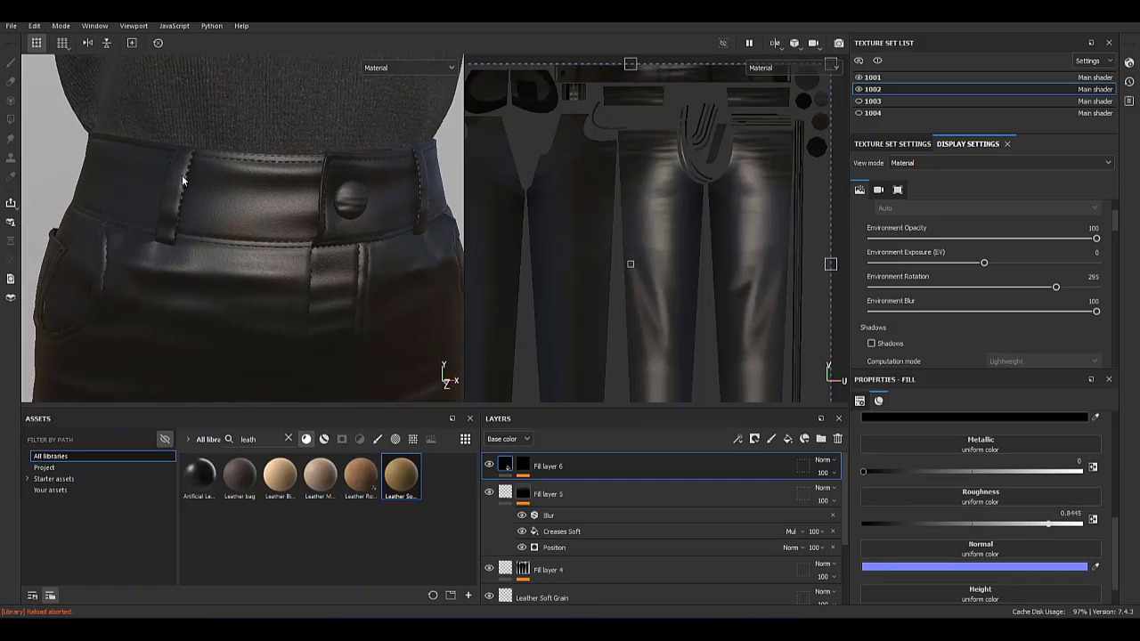
{"action": "scroll", "coordinate": [237, 285], "scroll_direction": "up", "scroll_amount": 3}
{"action": "left_click", "coordinate": [553, 473]}
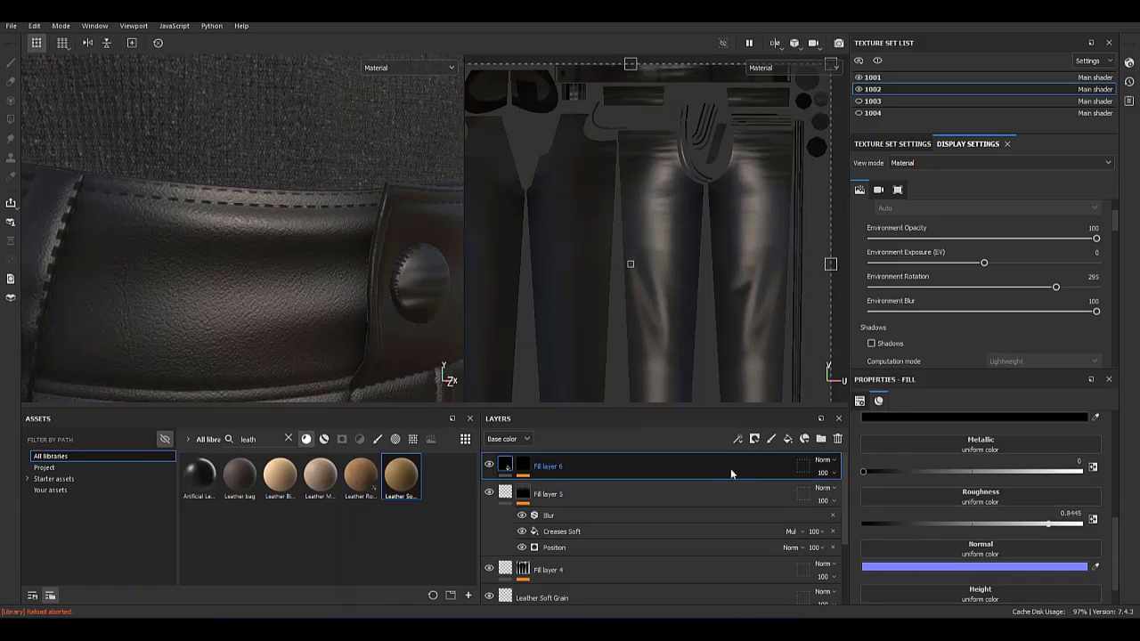
{"action": "scroll", "coordinate": [365, 322], "scroll_direction": "down", "scroll_amount": 3}
{"action": "left_click_drag", "start_coordinate": [104, 188], "coordinate": [302, 303], "text": "alt"}
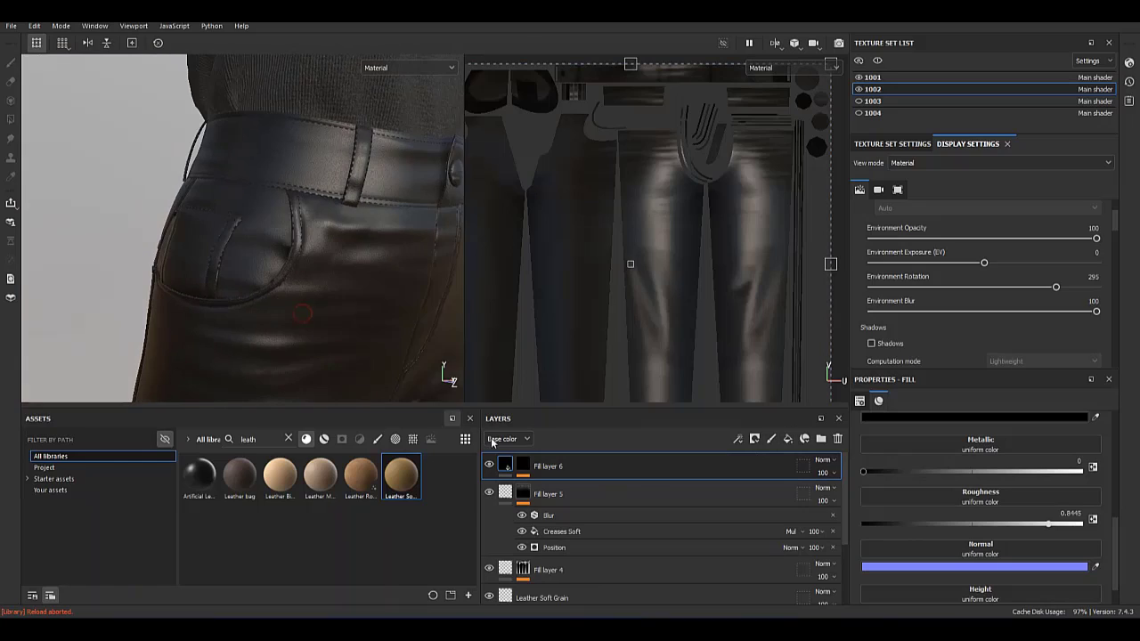
{"action": "key", "text": "ctrl+v"}
Add a Paint effect to Fill layer 6's mask and switch to polygon fill.
{"action": "left_click", "coordinate": [523, 466], "text": "alt"}
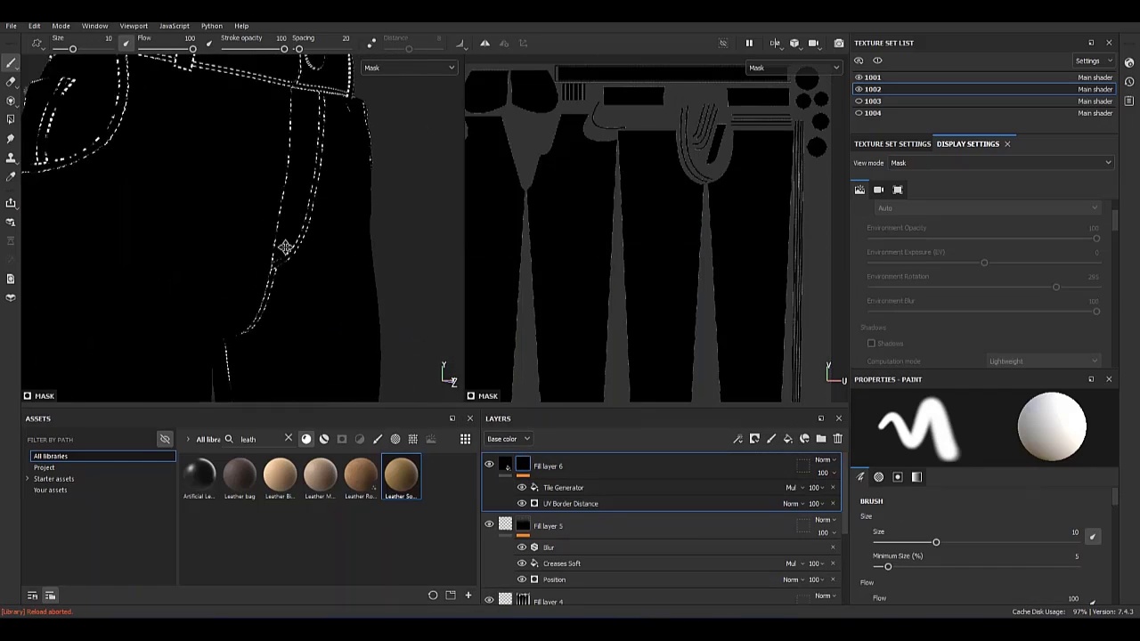
{"action": "right_click", "coordinate": [561, 488]}
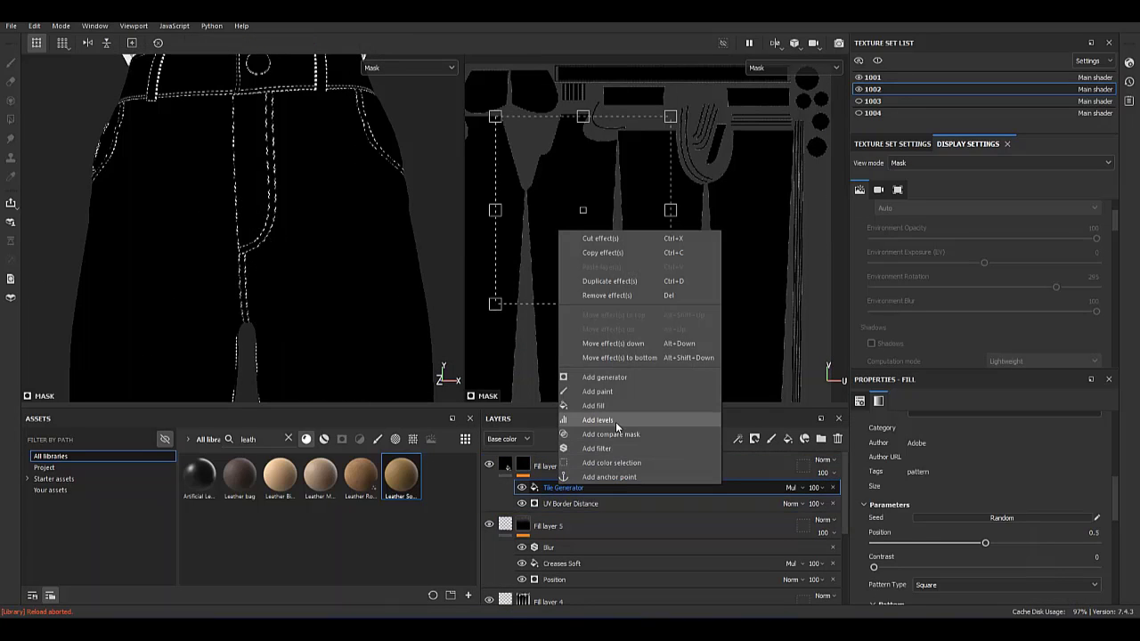
{"action": "left_click", "coordinate": [599, 391]}
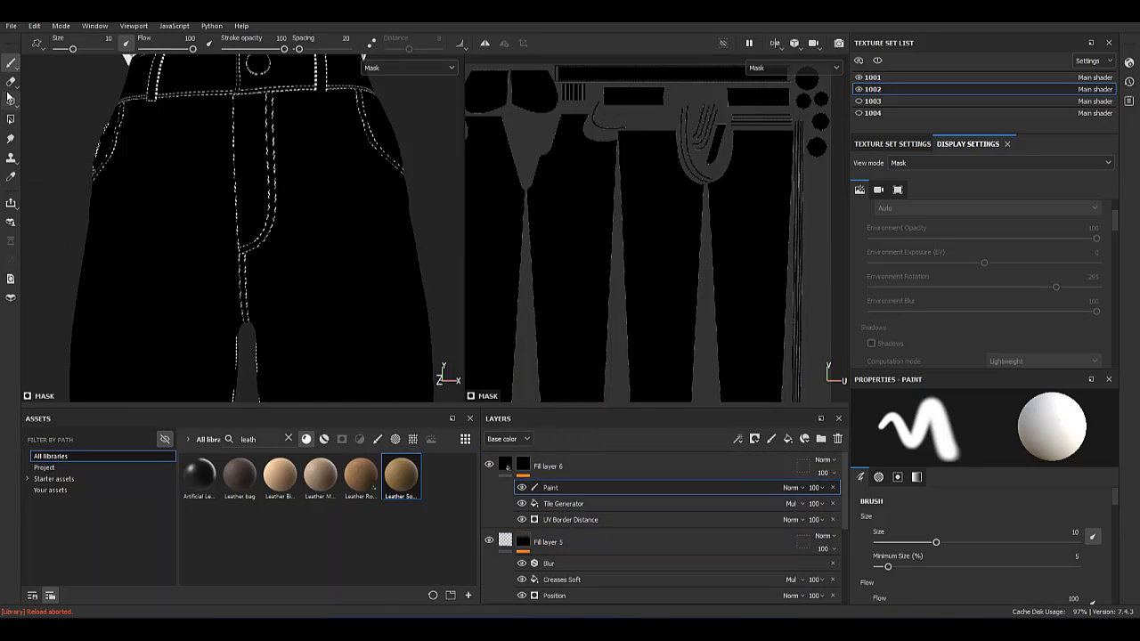
{"action": "left_click", "coordinate": [12, 120]}
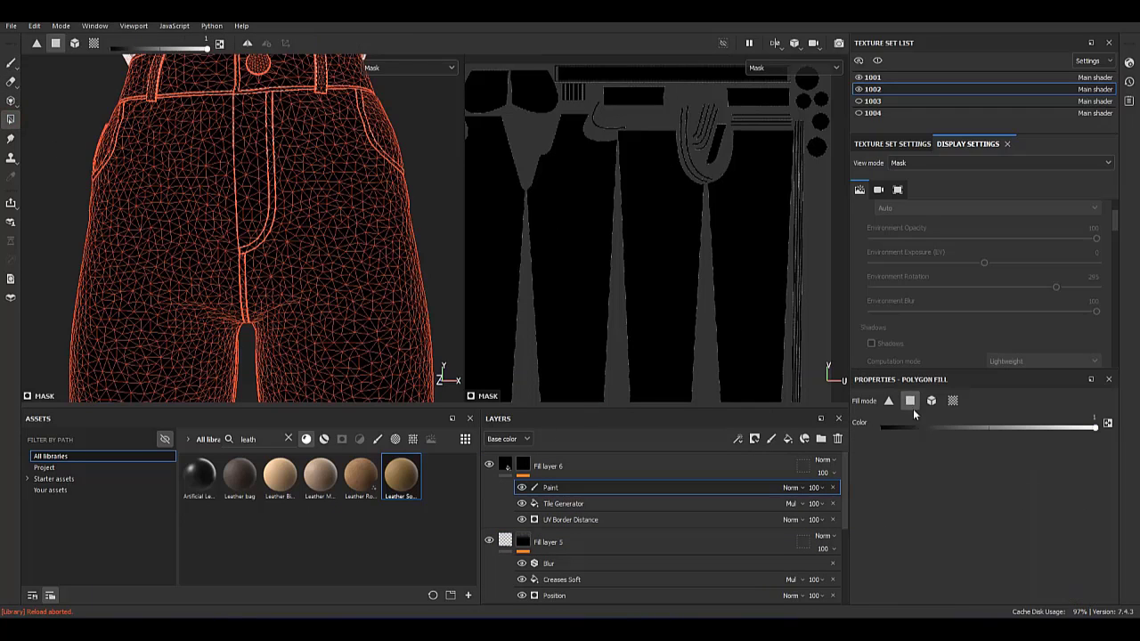
Inspect the stitch mask on the back belt loops, seat seams and front seams.
{"action": "middle_click_drag", "start_coordinate": [423, 308], "coordinate": [349, 280], "text": "alt"}
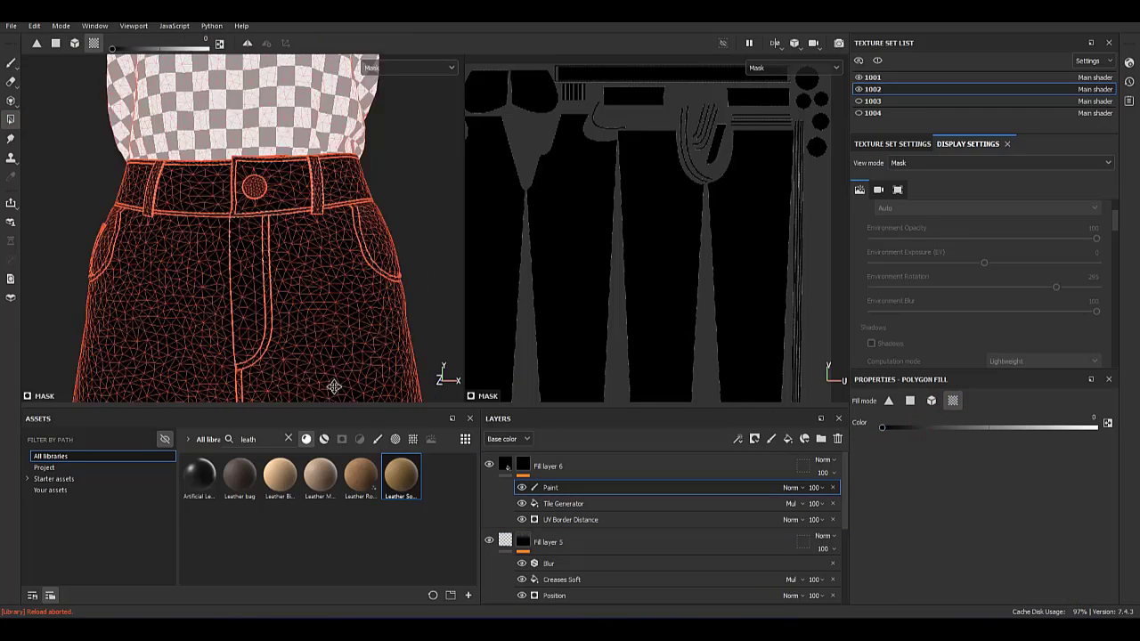
{"action": "mouse_move", "coordinate": [348, 281]}
{"action": "left_mouse_down", "text": "alt"}
{"action": "mouse_move", "coordinate": [89, 265]}
{"action": "mouse_move", "coordinate": [345, 246]}
{"action": "mouse_move", "coordinate": [247, 274]}
{"action": "mouse_move", "coordinate": [217, 240]}
{"action": "left_mouse_up", "text": "alt"}
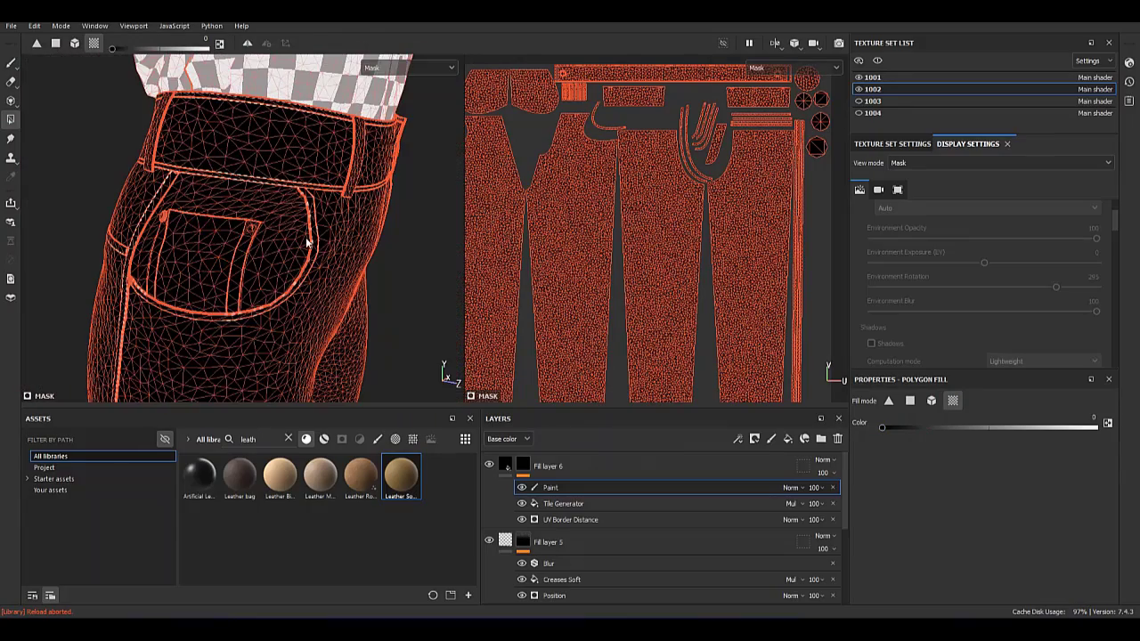
{"action": "mouse_move", "coordinate": [313, 240]}
{"action": "left_mouse_down", "text": "alt"}
{"action": "mouse_move", "coordinate": [252, 326]}
{"action": "mouse_move", "coordinate": [255, 268]}
{"action": "mouse_move", "coordinate": [166, 276]}
{"action": "mouse_move", "coordinate": [362, 233]}
{"action": "mouse_move", "coordinate": [300, 224]}
{"action": "mouse_move", "coordinate": [267, 288]}
{"action": "mouse_move", "coordinate": [364, 305]}
{"action": "mouse_move", "coordinate": [316, 400]}
{"action": "mouse_move", "coordinate": [361, 284]}
{"action": "mouse_move", "coordinate": [348, 280]}
{"action": "mouse_move", "coordinate": [333, 374]}
{"action": "mouse_move", "coordinate": [162, 248]}
{"action": "mouse_move", "coordinate": [338, 264]}
{"action": "left_mouse_up", "text": "alt"}
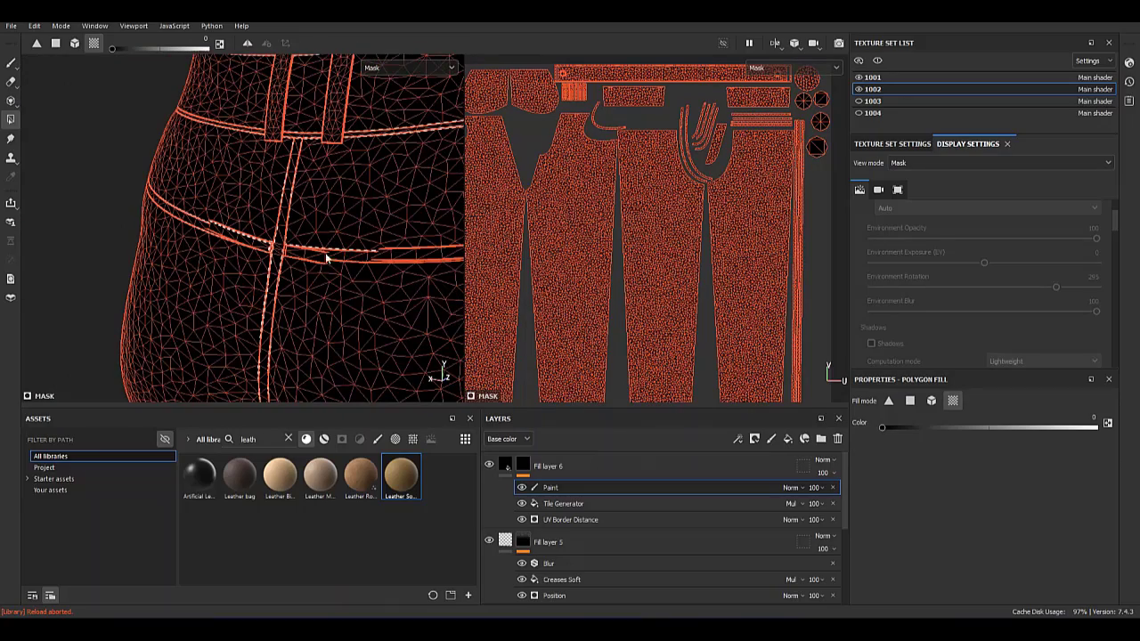
{"action": "scroll", "coordinate": [626, 318], "scroll_direction": "up", "scroll_amount": 5}
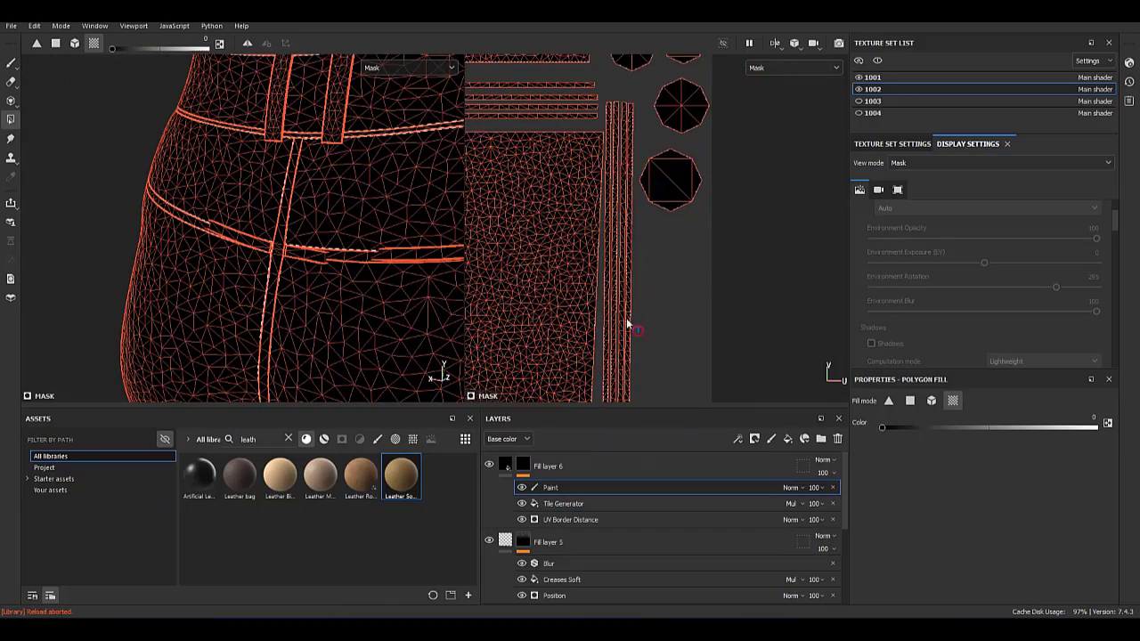
{"action": "scroll", "coordinate": [593, 239], "scroll_direction": "up", "scroll_amount": 2}
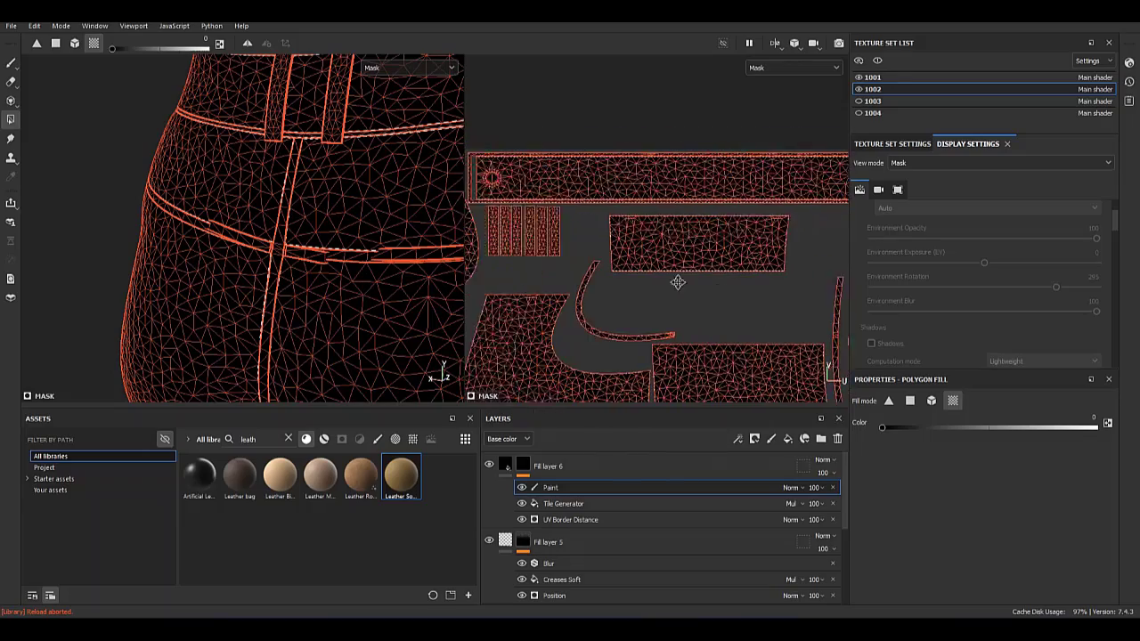
{"action": "mouse_move", "coordinate": [577, 235]}
{"action": "middle_mouse_down"}
{"action": "mouse_move", "coordinate": [686, 259]}
{"action": "mouse_move", "coordinate": [635, 258]}
{"action": "mouse_move", "coordinate": [701, 239]}
{"action": "middle_mouse_up"}
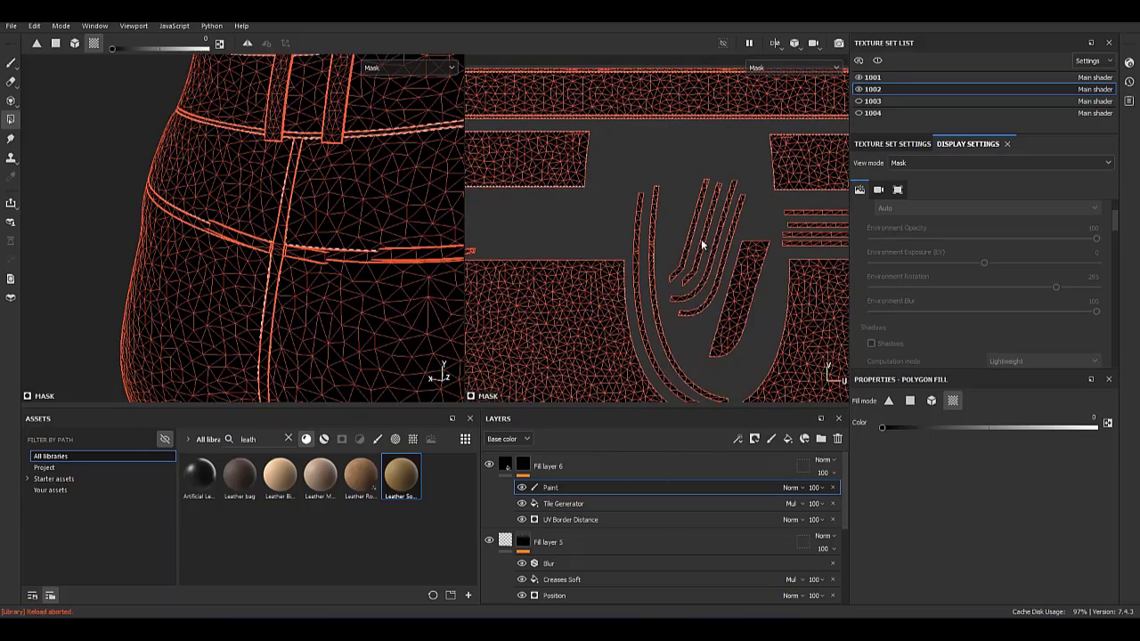
{"action": "mouse_move", "coordinate": [441, 258]}
{"action": "left_mouse_down", "text": "alt"}
{"action": "mouse_move", "coordinate": [313, 202]}
{"action": "mouse_move", "coordinate": [164, 253]}
{"action": "mouse_move", "coordinate": [257, 326]}
{"action": "left_mouse_up", "text": "alt"}
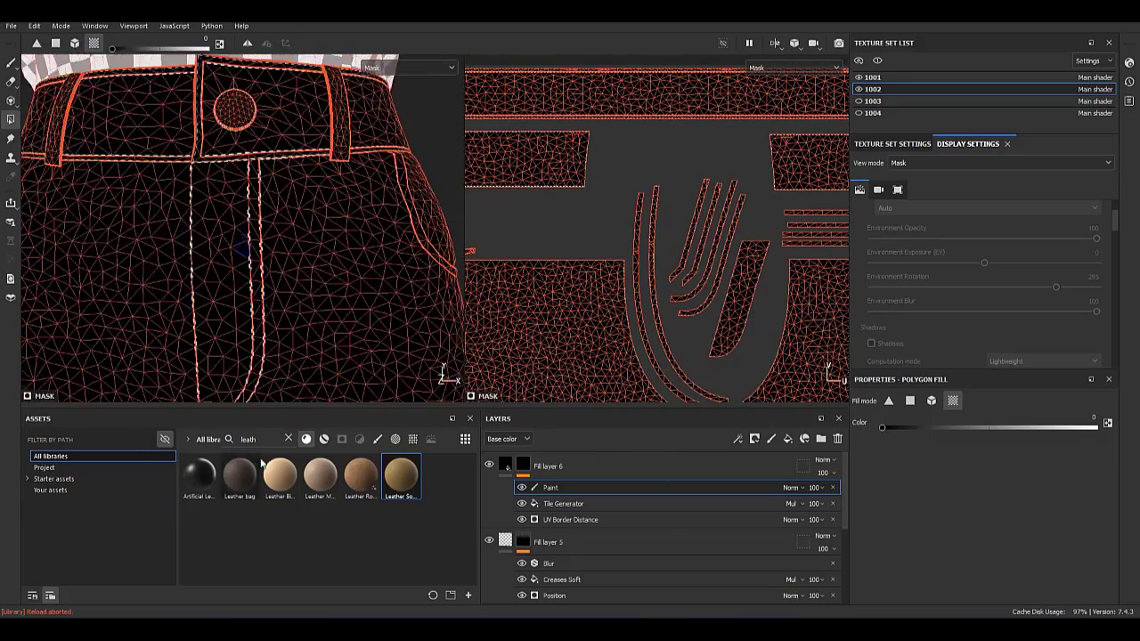
{"action": "scroll", "coordinate": [256, 327], "scroll_direction": "up", "scroll_amount": 3}
Preview the full material and check the leather seams at the front waistband.
{"action": "key", "text": "m"}
{"action": "mouse_move", "coordinate": [327, 241]}
{"action": "left_mouse_down", "text": "alt"}
{"action": "mouse_move", "coordinate": [308, 153]}
{"action": "mouse_move", "coordinate": [353, 279]}
{"action": "mouse_move", "coordinate": [171, 208]}
{"action": "left_mouse_up", "text": "alt"}
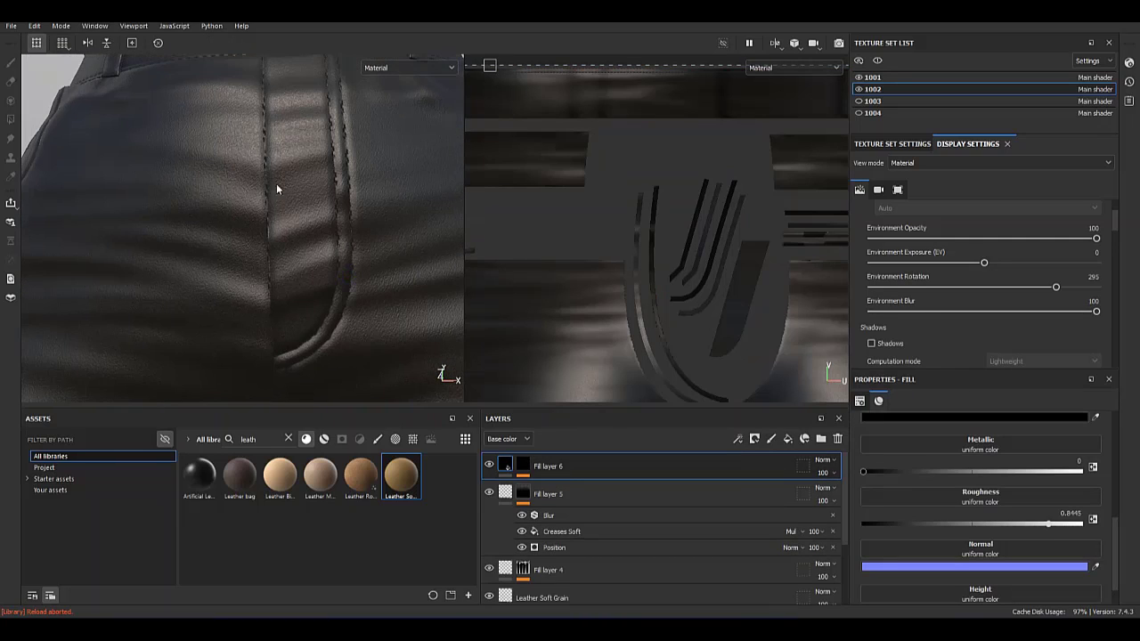
{"action": "mouse_move", "coordinate": [277, 187]}
{"action": "left_mouse_down", "text": "alt"}
{"action": "mouse_move", "coordinate": [312, 276]}
{"action": "mouse_move", "coordinate": [347, 278]}
{"action": "left_mouse_up", "text": "alt"}
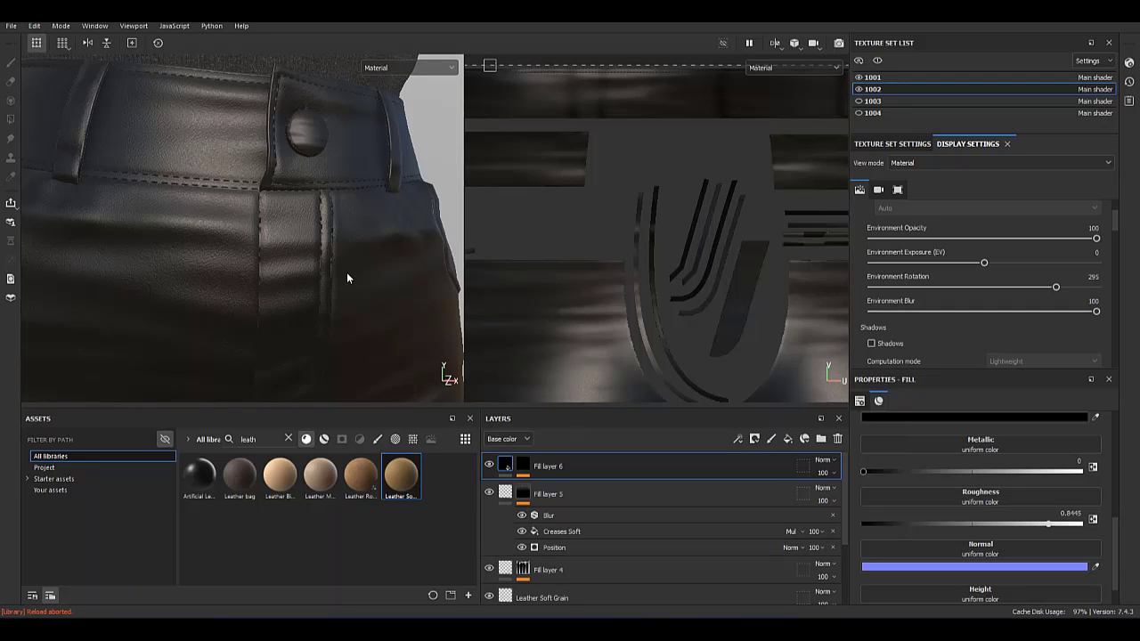
{"action": "mouse_move", "coordinate": [347, 278]}
{"action": "left_mouse_down", "text": "alt"}
{"action": "mouse_move", "coordinate": [263, 244]}
{"action": "mouse_move", "coordinate": [326, 258]}
{"action": "left_mouse_up", "text": "alt"}
Return to the mask view and review the pants pieces in the 2D UV view.
{"action": "key", "text": "4"}
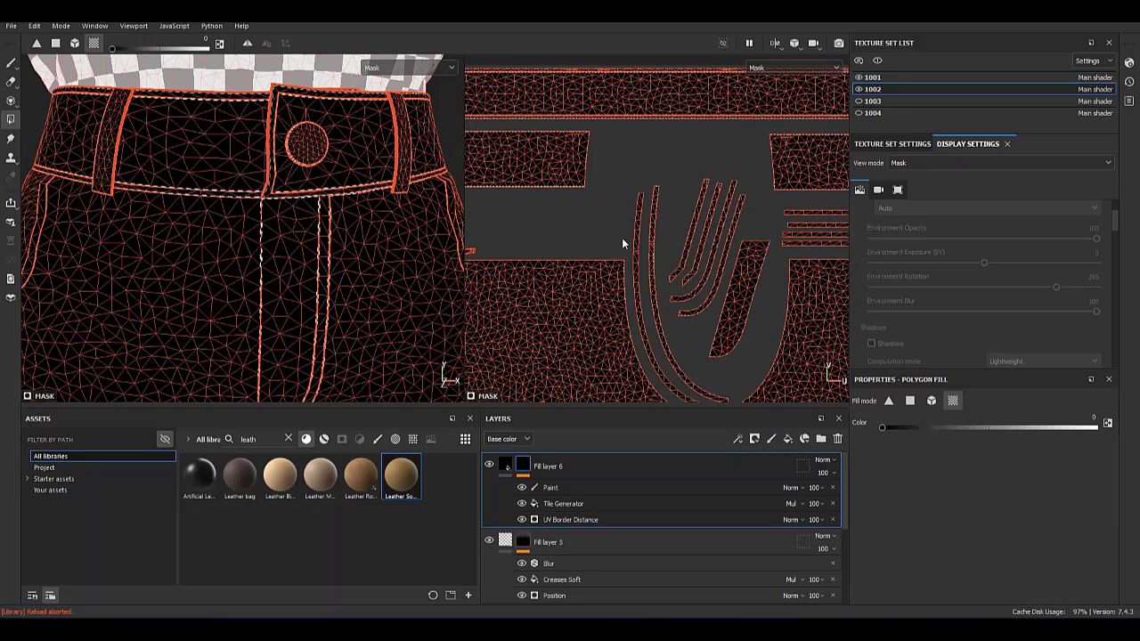
{"action": "left_click", "coordinate": [579, 488]}
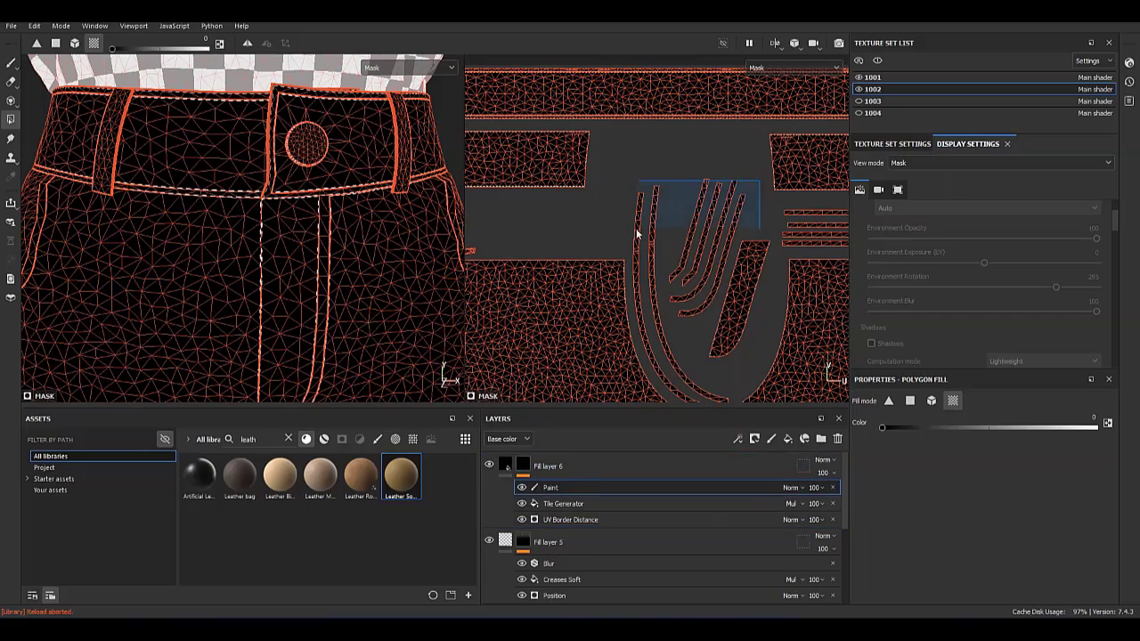
{"action": "middle_click_drag", "start_coordinate": [324, 270], "coordinate": [298, 198], "text": "alt"}
{"action": "scroll", "coordinate": [704, 214], "scroll_direction": "down", "scroll_amount": 3}
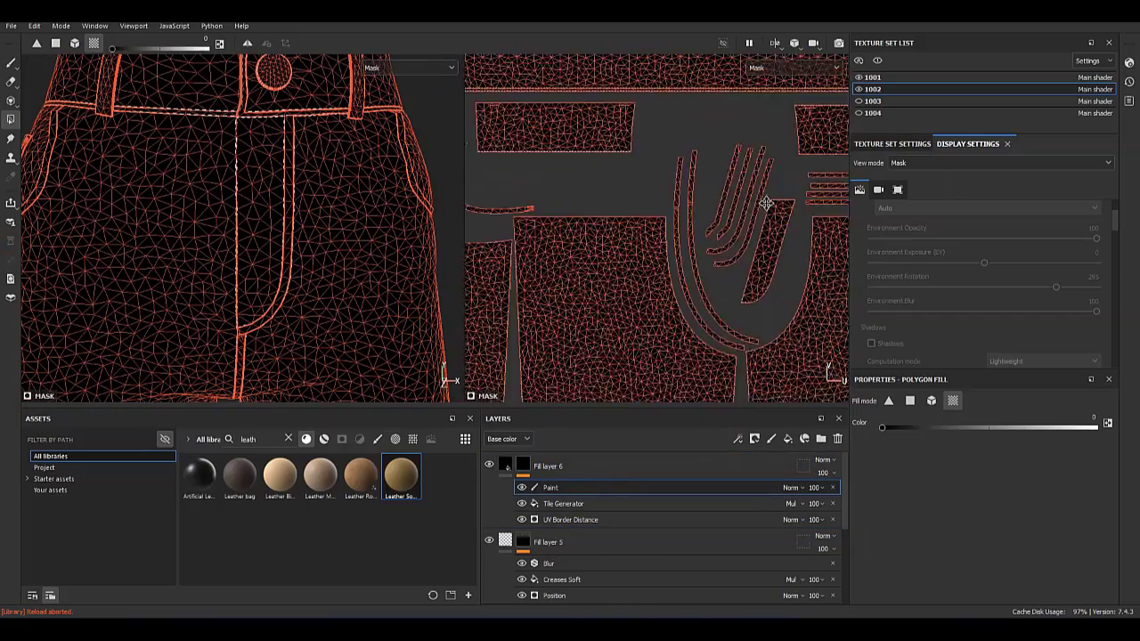
{"action": "scroll", "coordinate": [724, 218], "scroll_direction": "down", "scroll_amount": 3}
{"action": "mouse_move", "coordinate": [724, 218]}
{"action": "middle_mouse_down", "text": "alt"}
{"action": "mouse_move", "coordinate": [677, 211]}
{"action": "mouse_move", "coordinate": [687, 262]}
{"action": "middle_mouse_up", "text": "alt"}
{"action": "scroll", "coordinate": [687, 262], "scroll_direction": "up", "scroll_amount": 2}
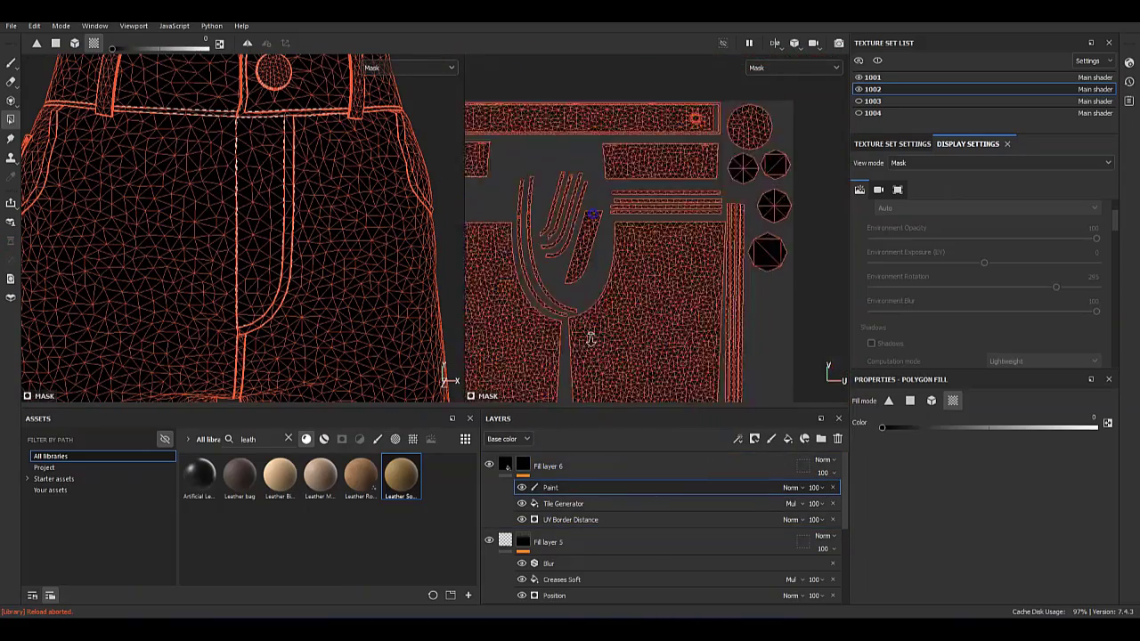
{"action": "middle_click_drag", "start_coordinate": [590, 330], "coordinate": [582, 280], "text": "alt"}
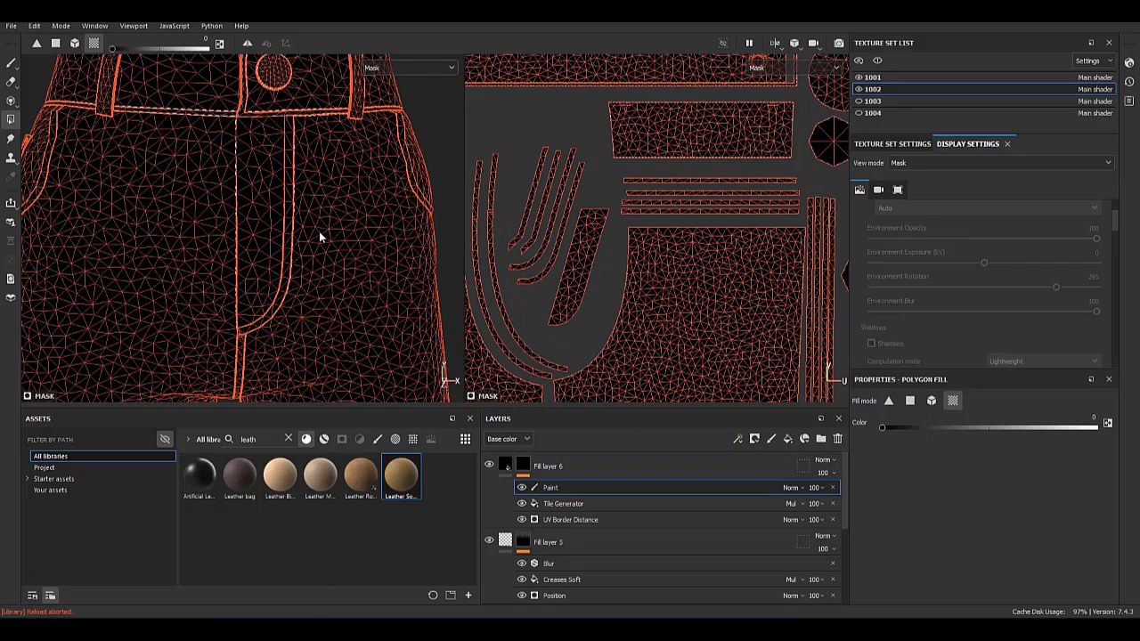
{"action": "left_click", "coordinate": [504, 465]}
{"action": "mouse_move", "coordinate": [293, 300]}
{"action": "left_mouse_down", "text": "alt"}
{"action": "mouse_move", "coordinate": [297, 191]}
{"action": "mouse_move", "coordinate": [359, 279]}
{"action": "mouse_move", "coordinate": [229, 228]}
{"action": "left_mouse_up", "text": "alt"}
Duplicate Fill layer 6 to create Fill layer 6 copy 1.
{"action": "right_click", "coordinate": [559, 466]}
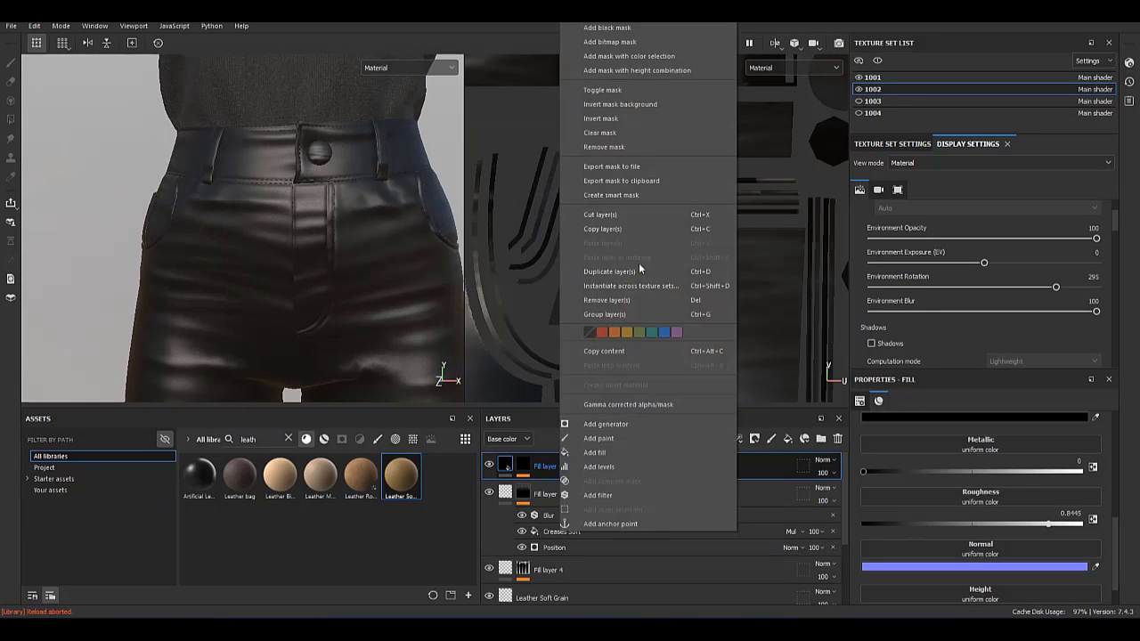
{"action": "left_click", "coordinate": [632, 279]}
{"action": "scroll", "coordinate": [323, 255], "scroll_direction": "up", "scroll_amount": 3}
{"action": "scroll", "coordinate": [297, 306], "scroll_direction": "up", "scroll_amount": 3}
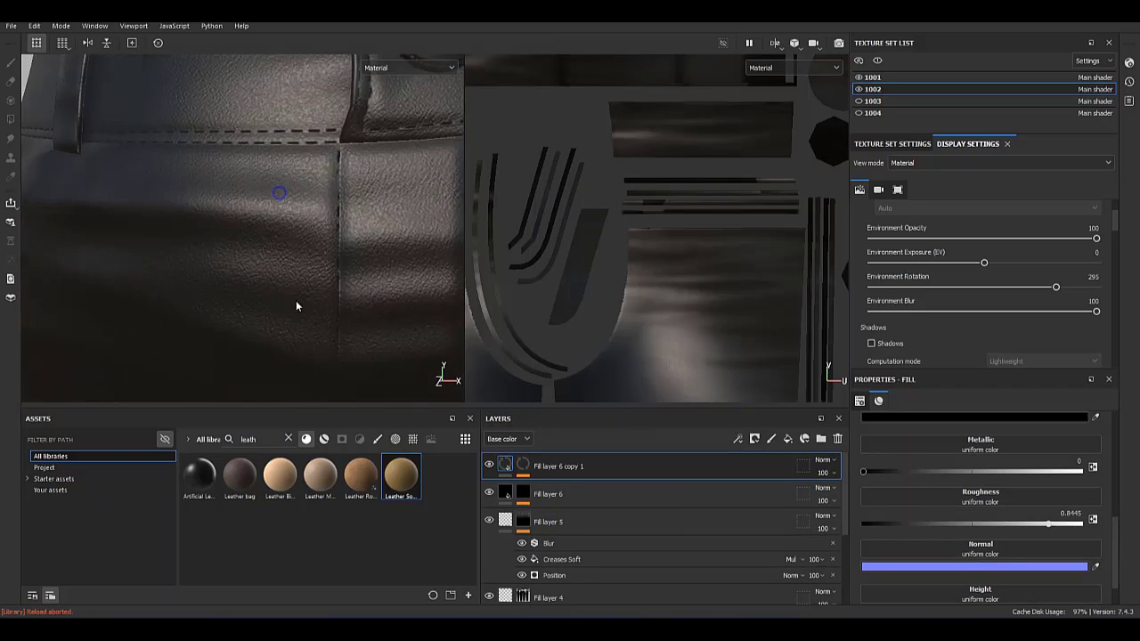
{"action": "scroll", "coordinate": [362, 335], "scroll_direction": "up", "scroll_amount": 2}
{"action": "left_click", "coordinate": [524, 470]}
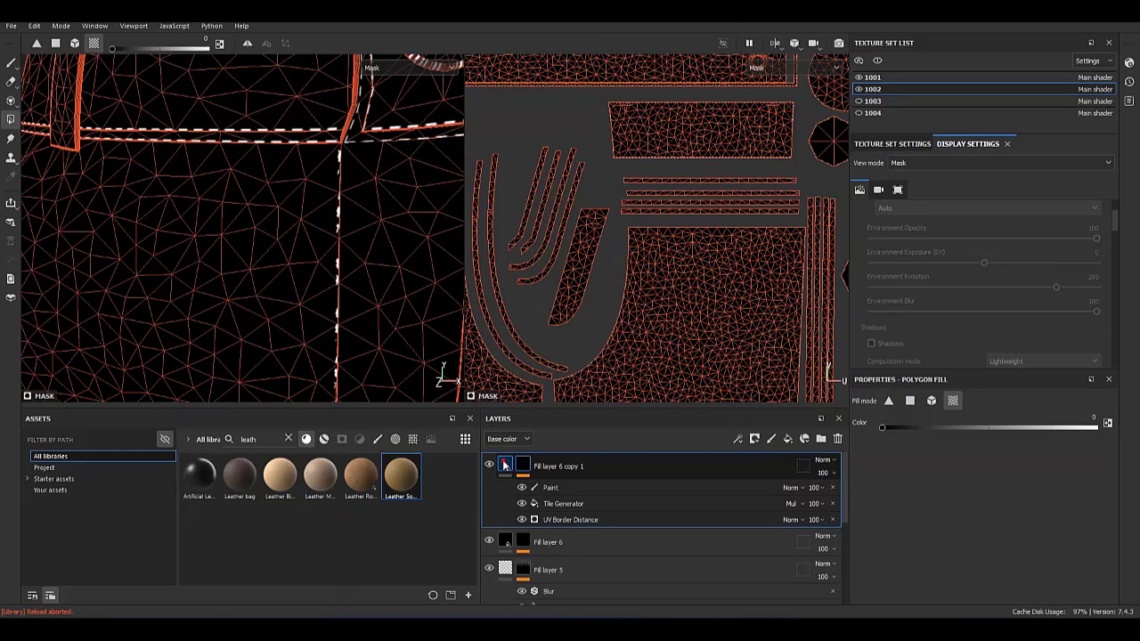
{"action": "left_click", "coordinate": [504, 465]}
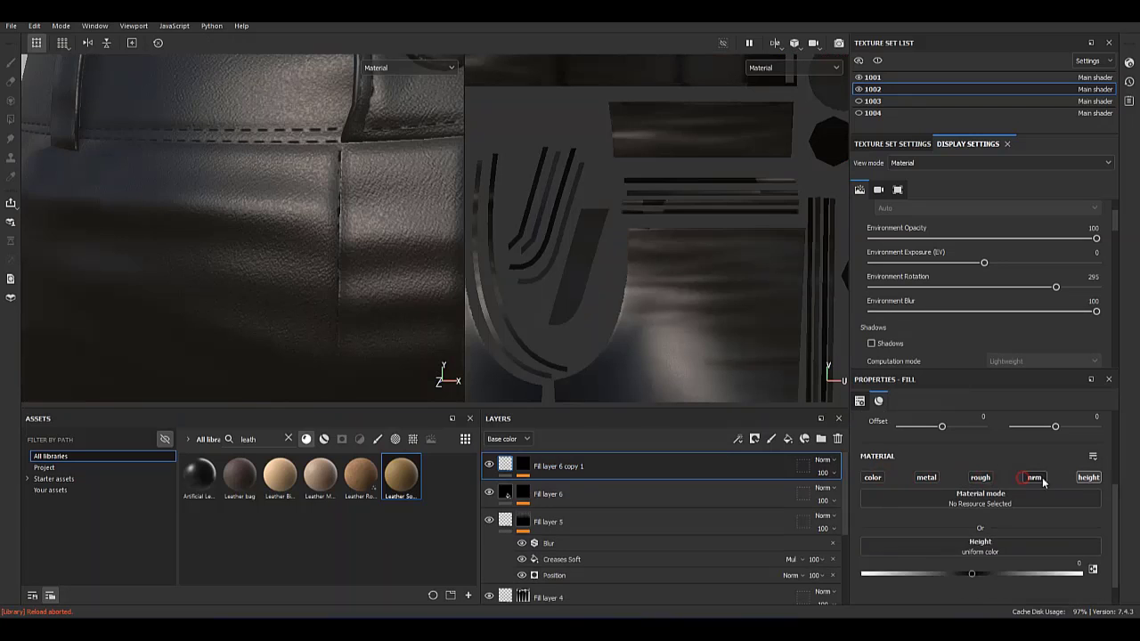
Add a Blur filter to the copy's mask with intensity about 0.24.
{"action": "right_click", "coordinate": [524, 466]}
{"action": "left_click", "coordinate": [570, 459]}
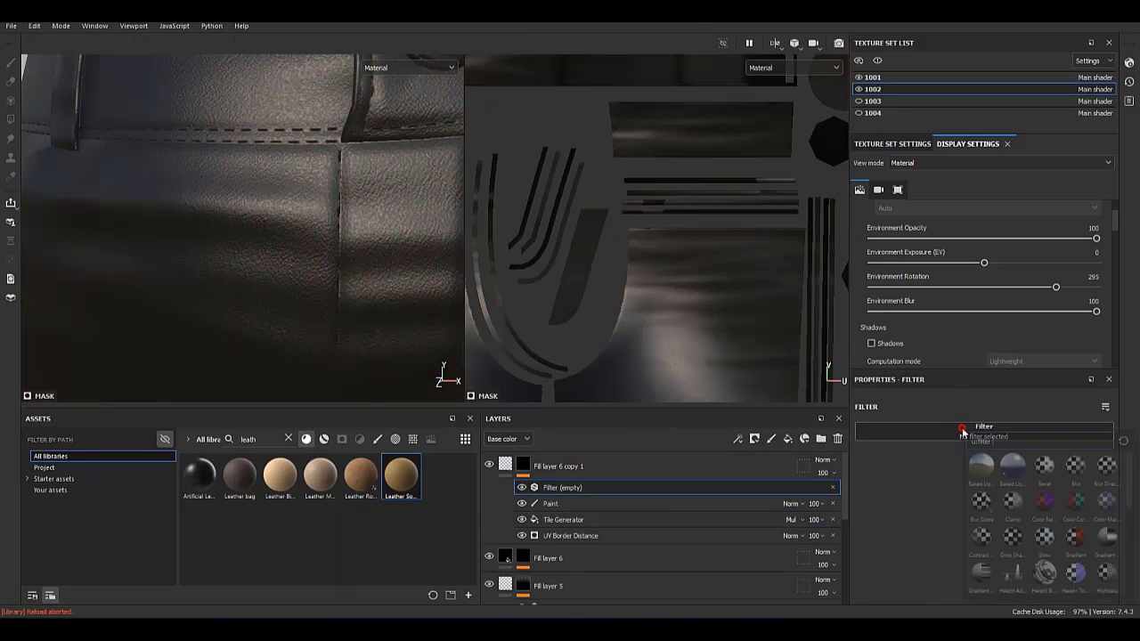
{"action": "left_click", "coordinate": [982, 464]}
{"action": "left_click", "coordinate": [524, 464], "text": "alt"}
{"action": "left_click", "coordinate": [570, 487]}
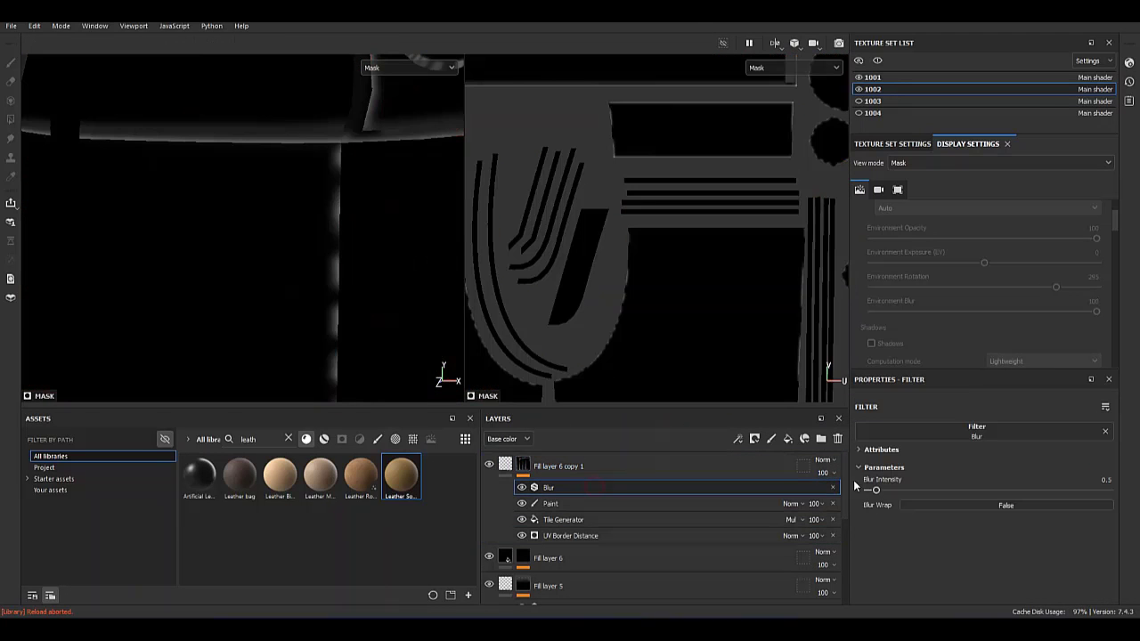
{"action": "left_click_drag", "start_coordinate": [876, 492], "coordinate": [871, 492]}
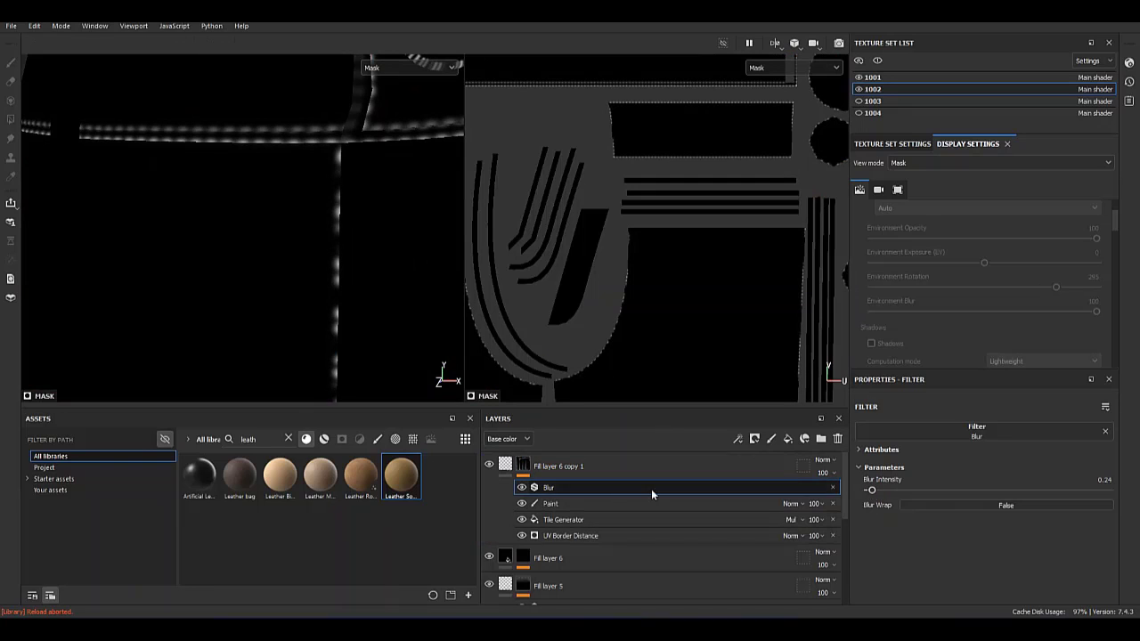
{"action": "left_click", "coordinate": [506, 465]}
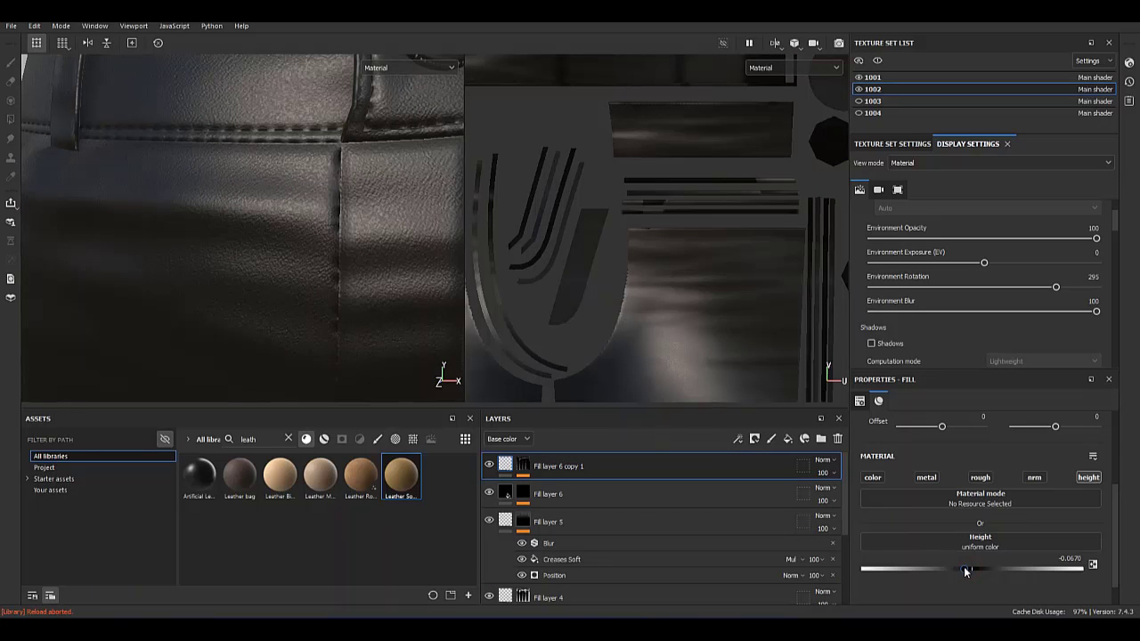
{"action": "mouse_move", "coordinate": [267, 223]}
{"action": "left_mouse_down", "text": "alt"}
{"action": "mouse_move", "coordinate": [211, 173]}
{"action": "mouse_move", "coordinate": [241, 191]}
{"action": "left_mouse_up", "text": "alt"}
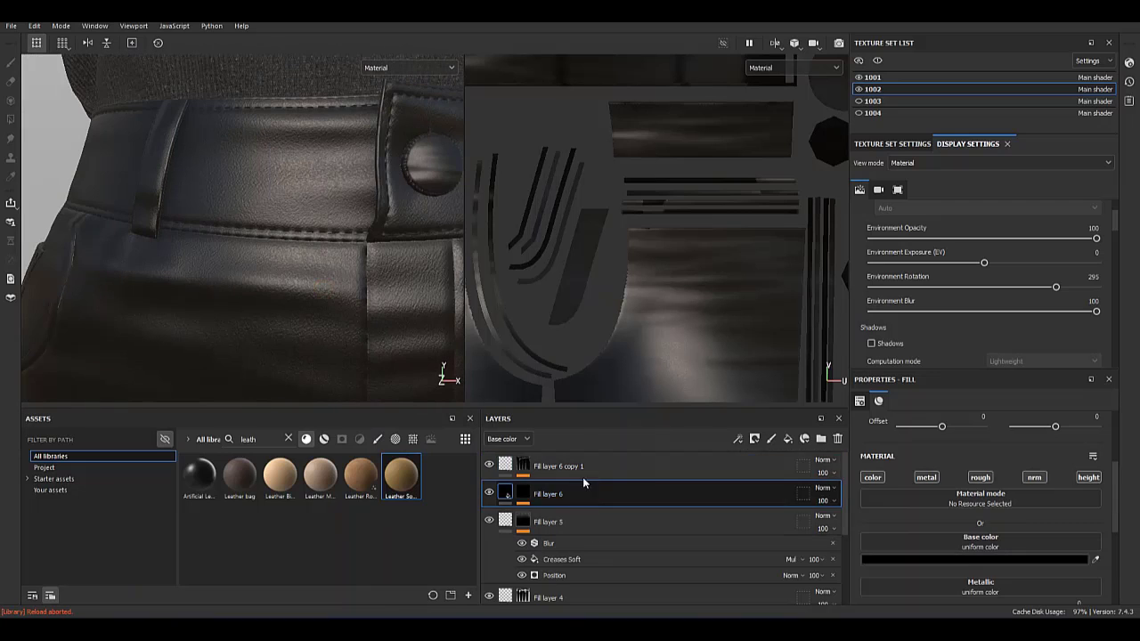
Duplicate the seam layer as Fill layer 6 copy 2 and remove its mask's Paint effect.
{"action": "right_click", "coordinate": [604, 466]}
{"action": "left_click", "coordinate": [662, 272]}
{"action": "left_click", "coordinate": [523, 466]}
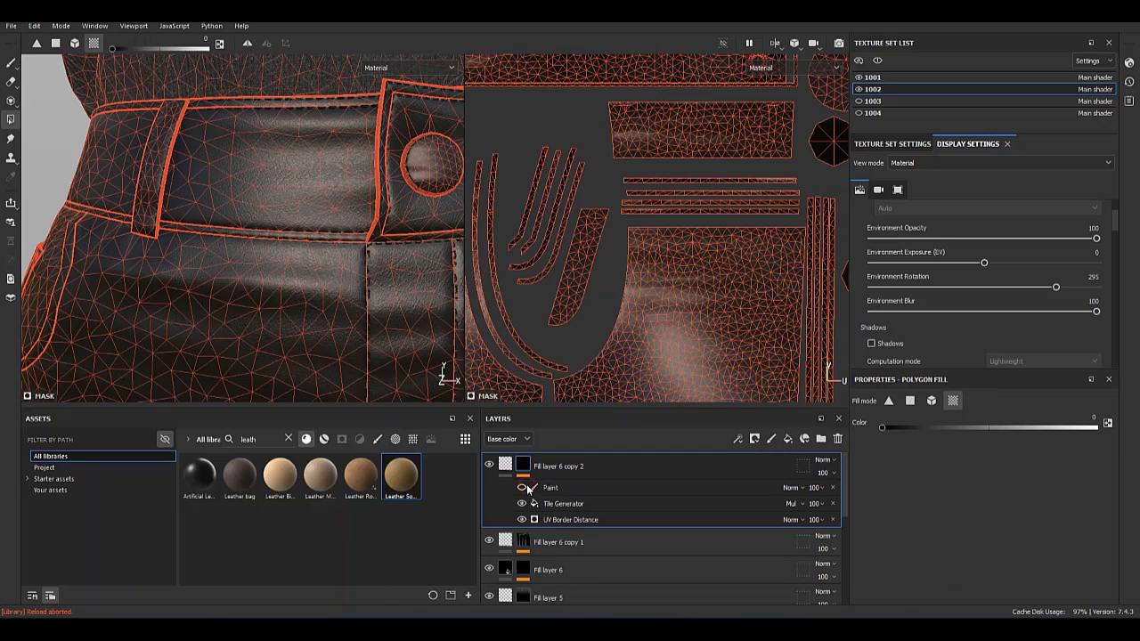
{"action": "right_click", "coordinate": [549, 490]}
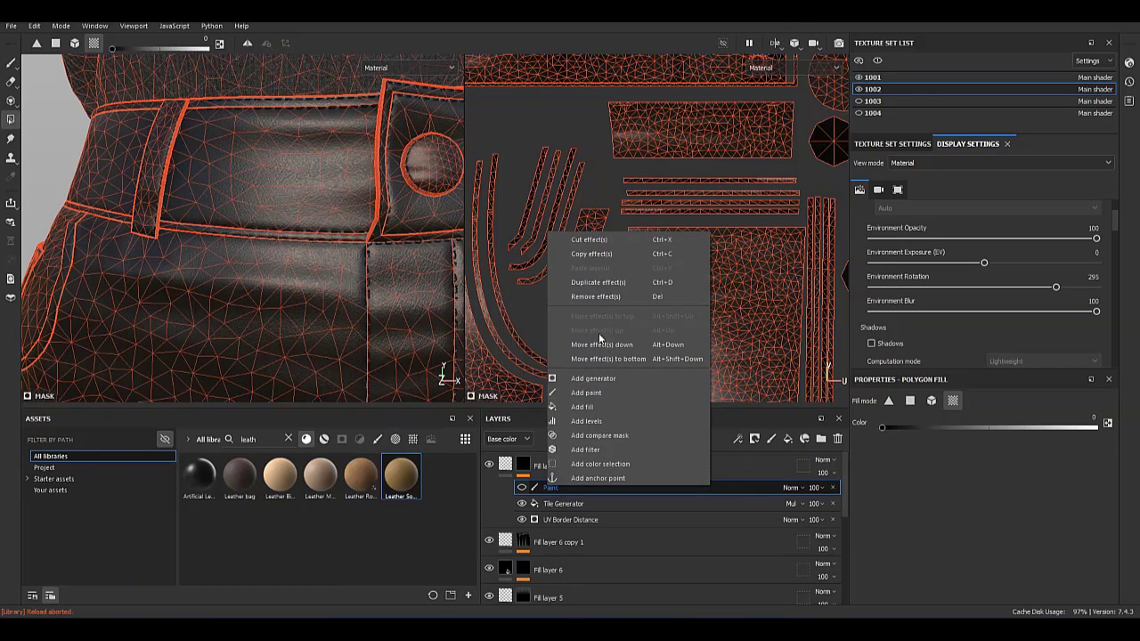
{"action": "left_click", "coordinate": [646, 492]}
{"action": "left_click", "coordinate": [835, 493]}
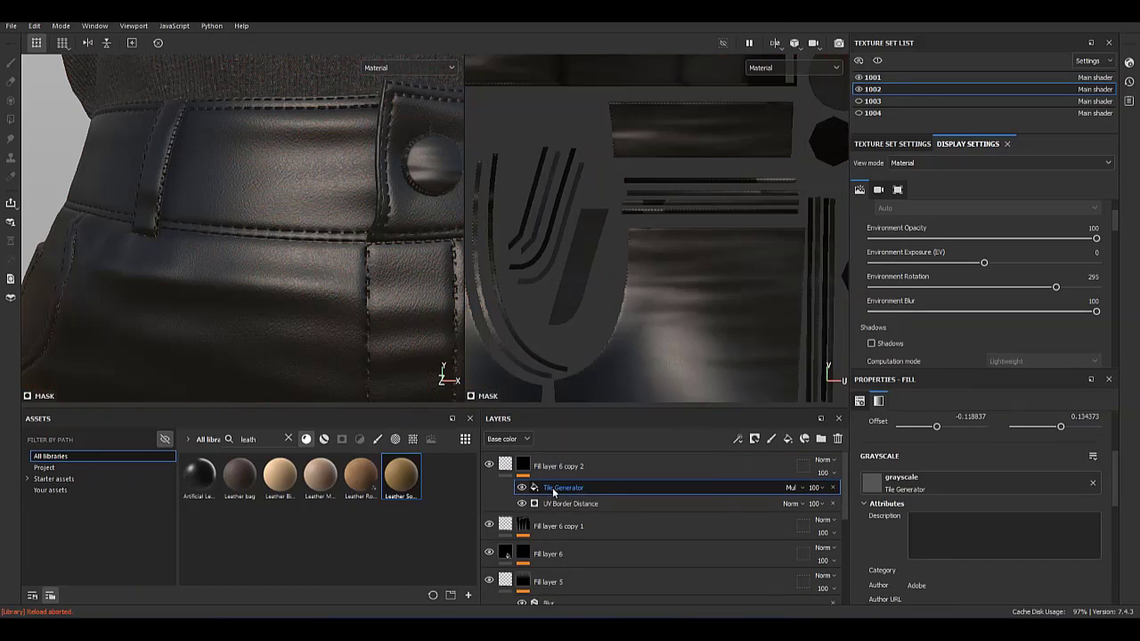
Add a fresh Paint effect to Fill layer 6 copy 2's mask.
{"action": "right_click", "coordinate": [548, 487]}
{"action": "left_click", "coordinate": [601, 395]}
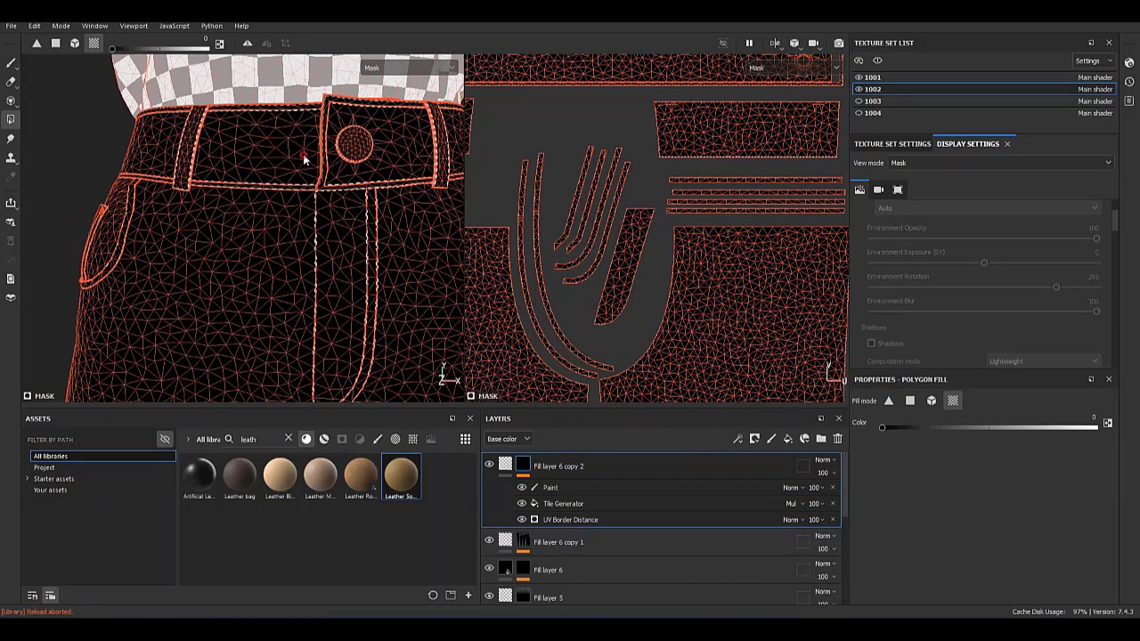
{"action": "left_click", "coordinate": [566, 487]}
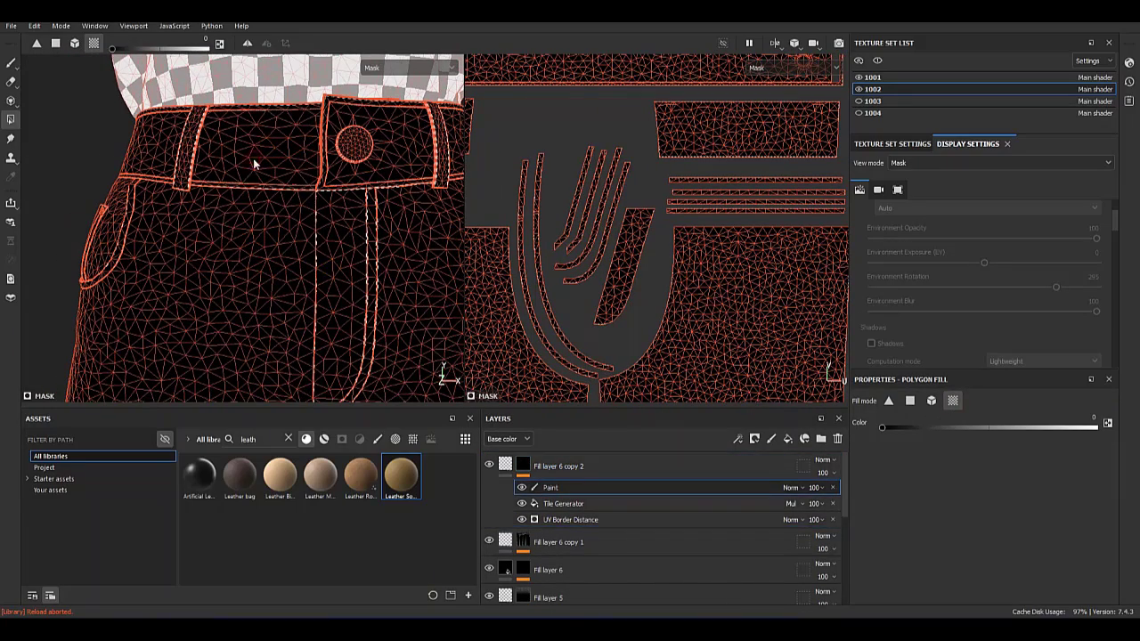
{"action": "mouse_move", "coordinate": [254, 165]}
{"action": "left_mouse_down", "text": "alt"}
{"action": "mouse_move", "coordinate": [303, 258]}
{"action": "mouse_move", "coordinate": [577, 505]}
{"action": "left_mouse_up", "text": "alt"}
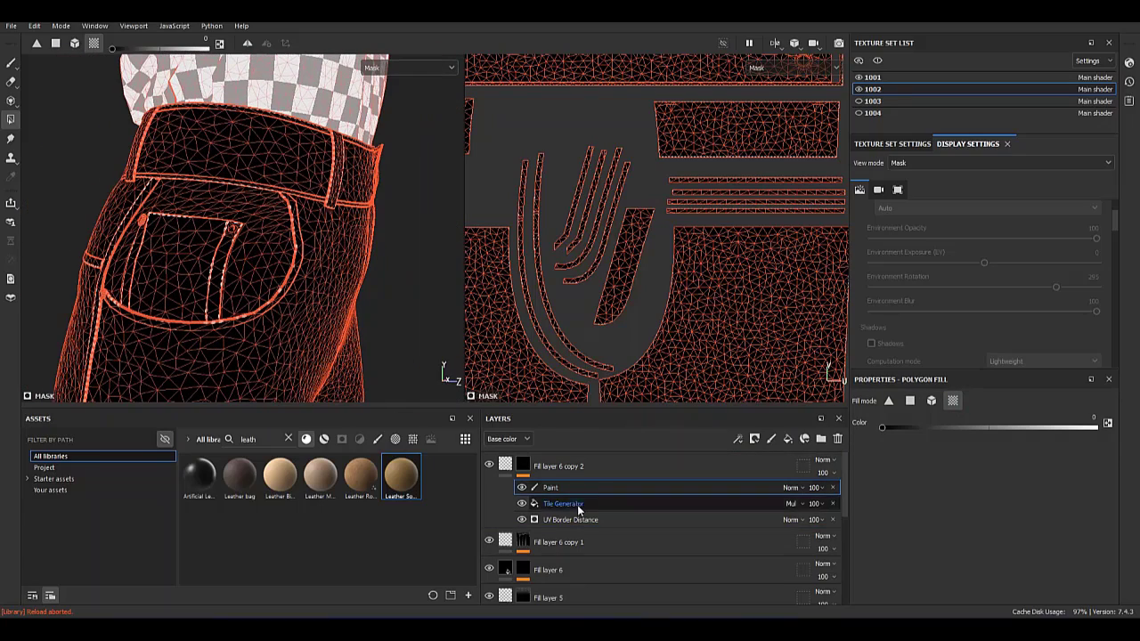
Delete the Tile Generator and lower UV Border Distance Balance to 0.01 for thin lines.
{"action": "left_click", "coordinate": [565, 510]}
{"action": "scroll", "coordinate": [602, 379], "scroll_direction": "down", "scroll_amount": 3}
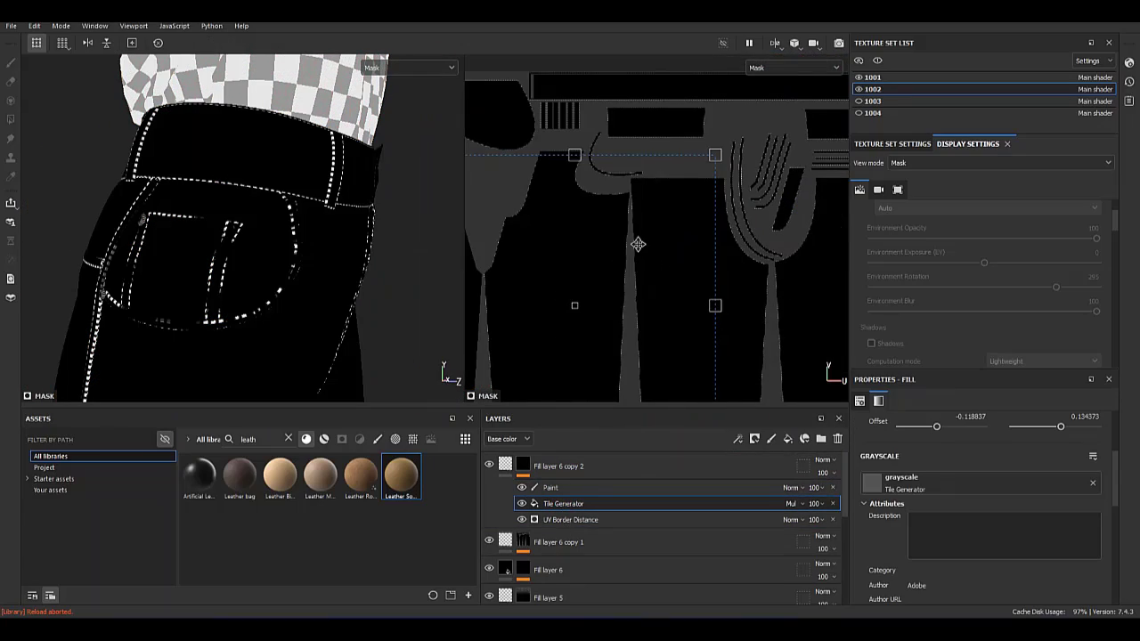
{"action": "scroll", "coordinate": [602, 379], "scroll_direction": "down", "scroll_amount": 2}
{"action": "scroll", "coordinate": [974, 552], "scroll_direction": "down", "scroll_amount": 3}
{"action": "scroll", "coordinate": [974, 551], "scroll_direction": "down", "scroll_amount": 2}
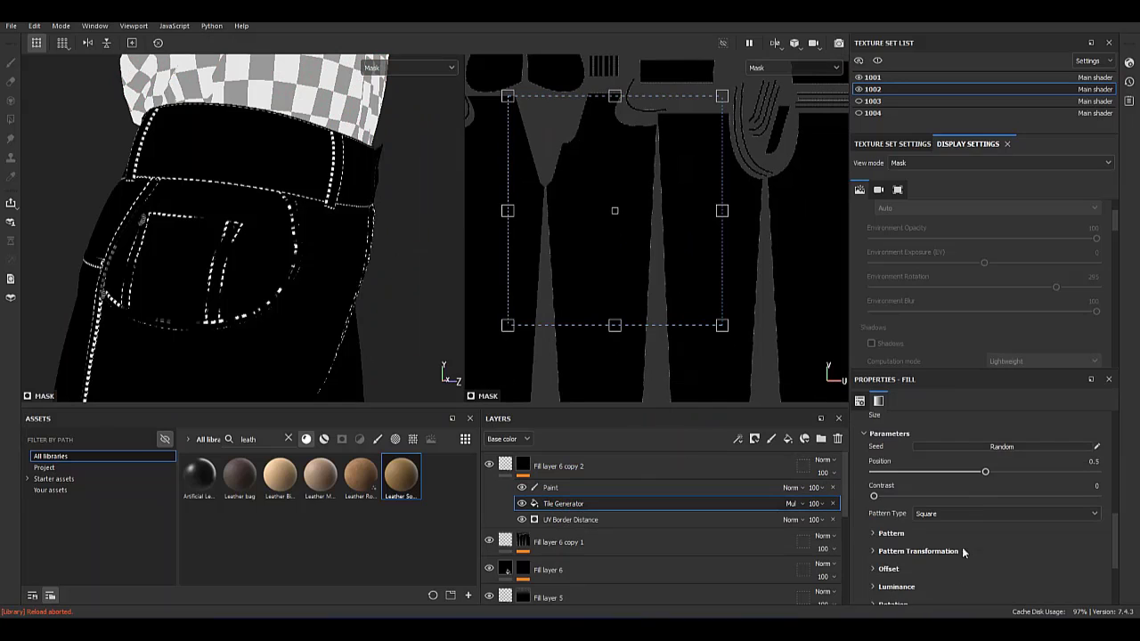
{"action": "left_click", "coordinate": [833, 503]}
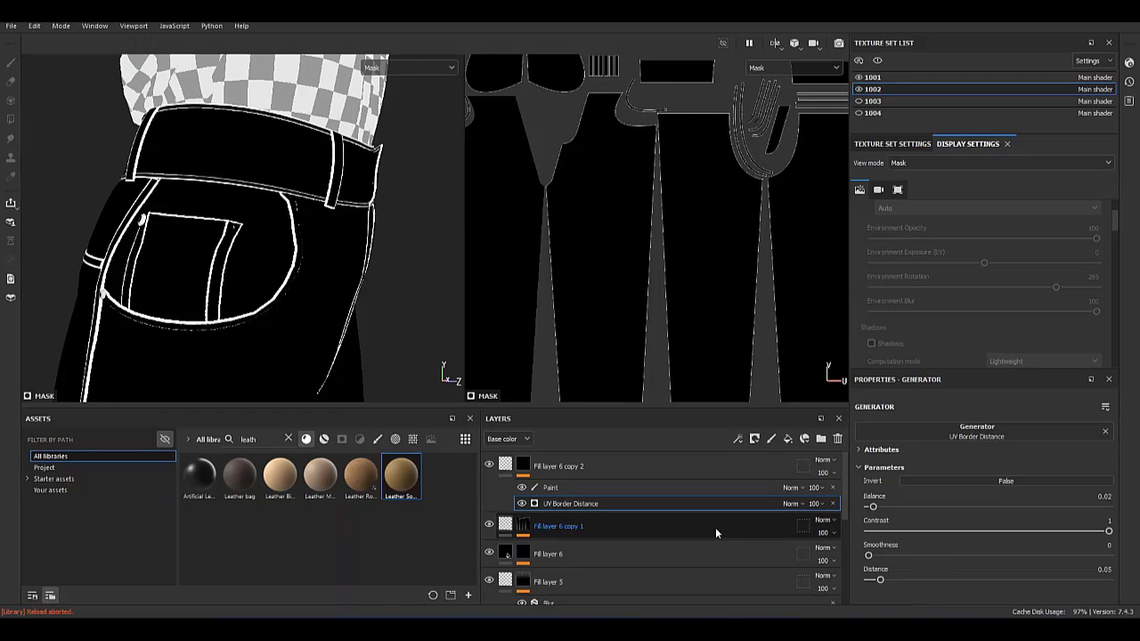
{"action": "left_click_drag", "start_coordinate": [873, 506], "coordinate": [870, 507]}
Check the continuous seam lines on the pants front and the waistband UV strip.
{"action": "left_click", "coordinate": [603, 488]}
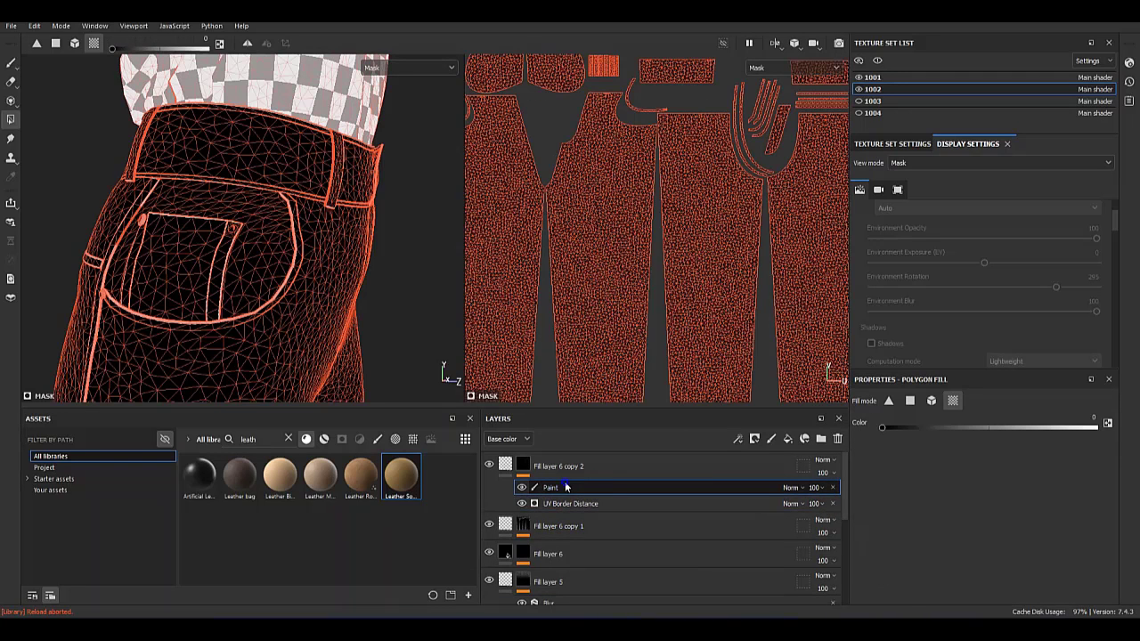
{"action": "right_click", "coordinate": [571, 488]}
{"action": "key", "text": "Escape"}
{"action": "mouse_move", "coordinate": [294, 241]}
{"action": "left_mouse_down", "text": "alt"}
{"action": "mouse_move", "coordinate": [214, 237]}
{"action": "mouse_move", "coordinate": [258, 237]}
{"action": "left_mouse_up", "text": "alt"}
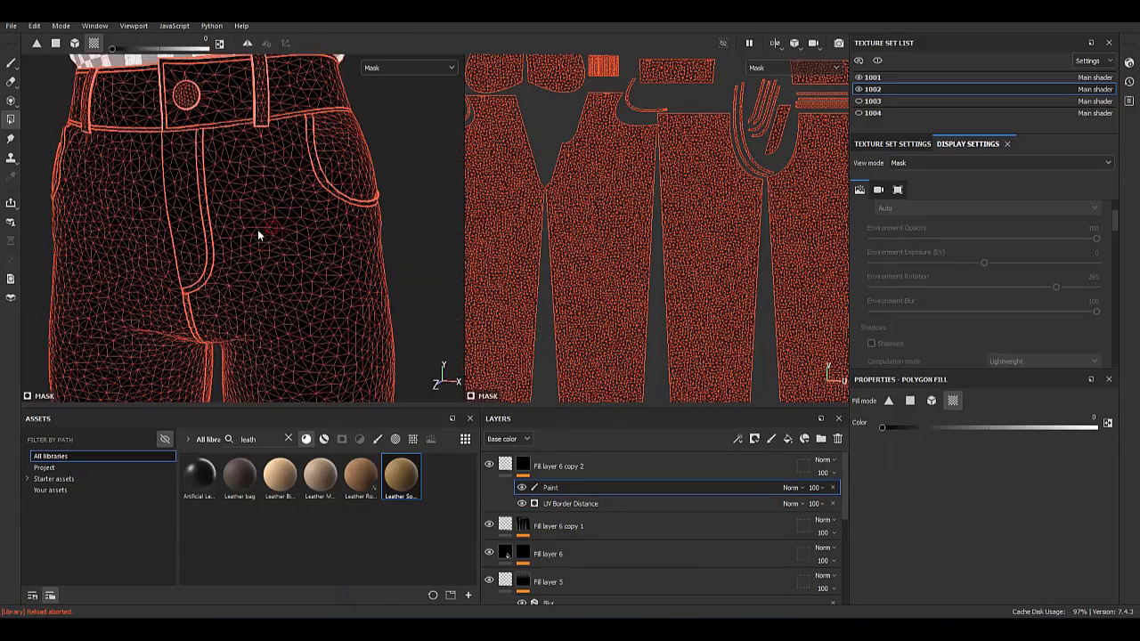
{"action": "scroll", "coordinate": [509, 251], "scroll_direction": "down", "scroll_amount": 2}
{"action": "scroll", "coordinate": [643, 255], "scroll_direction": "up", "scroll_amount": 2}
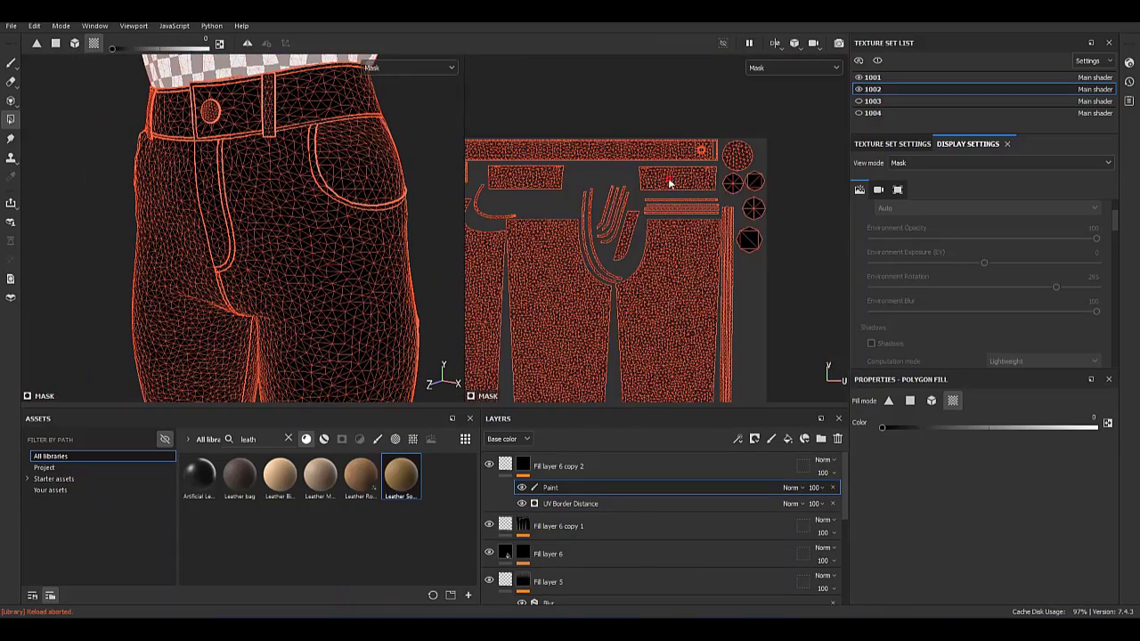
{"action": "middle_click_drag", "start_coordinate": [643, 255], "coordinate": [738, 289]}
{"action": "scroll", "coordinate": [736, 251], "scroll_direction": "up", "scroll_amount": 3}
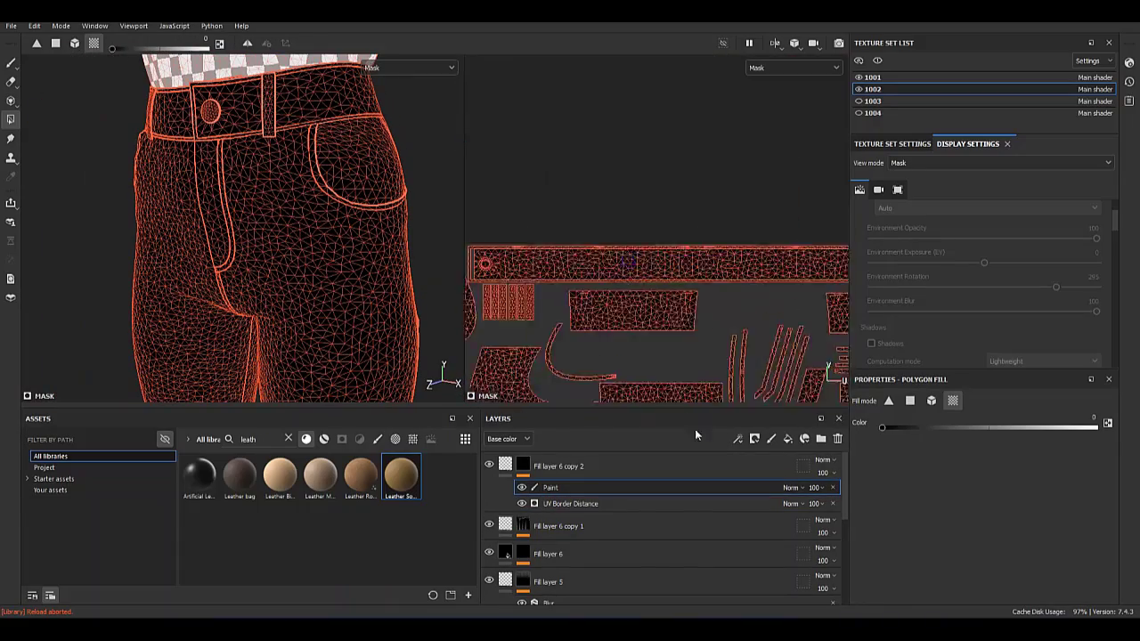
{"action": "scroll", "coordinate": [736, 251], "scroll_direction": "up", "scroll_amount": 3}
{"action": "mouse_move", "coordinate": [351, 304]}
{"action": "left_mouse_down", "text": "alt"}
{"action": "mouse_move", "coordinate": [346, 274]}
{"action": "mouse_move", "coordinate": [260, 260]}
{"action": "mouse_move", "coordinate": [291, 270]}
{"action": "left_mouse_up", "text": "alt"}
{"action": "key", "text": "m"}
{"action": "scroll", "coordinate": [362, 297], "scroll_direction": "up", "scroll_amount": 3}
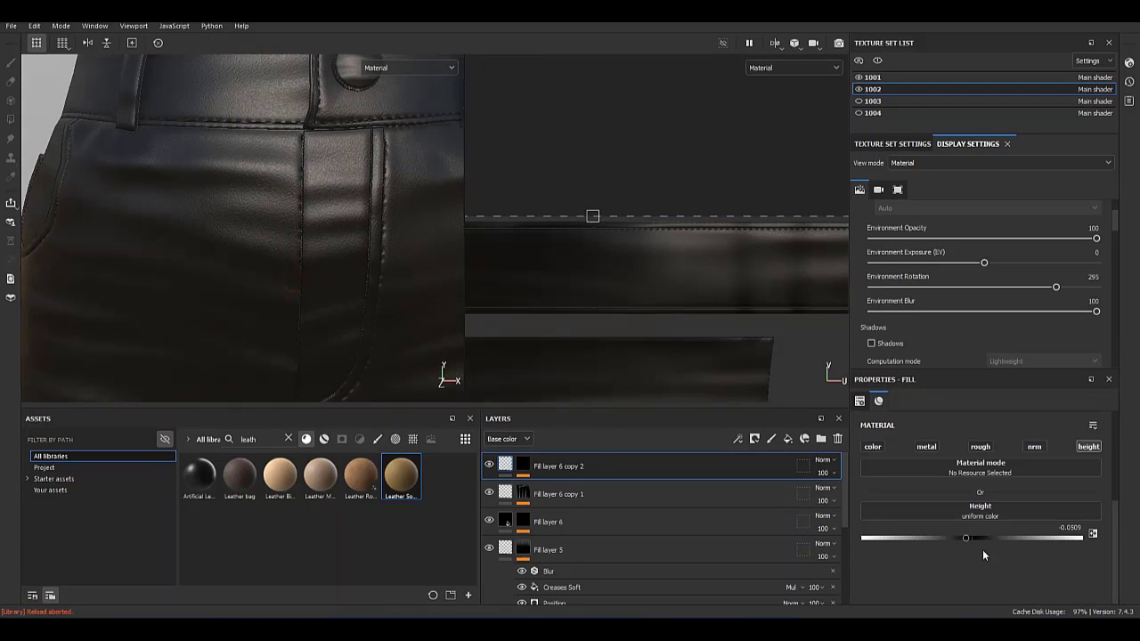
Raise Fill layer 6 copy 2's height to 0.0617 and select its mask.
{"action": "left_click_drag", "start_coordinate": [976, 539], "coordinate": [978, 539]}
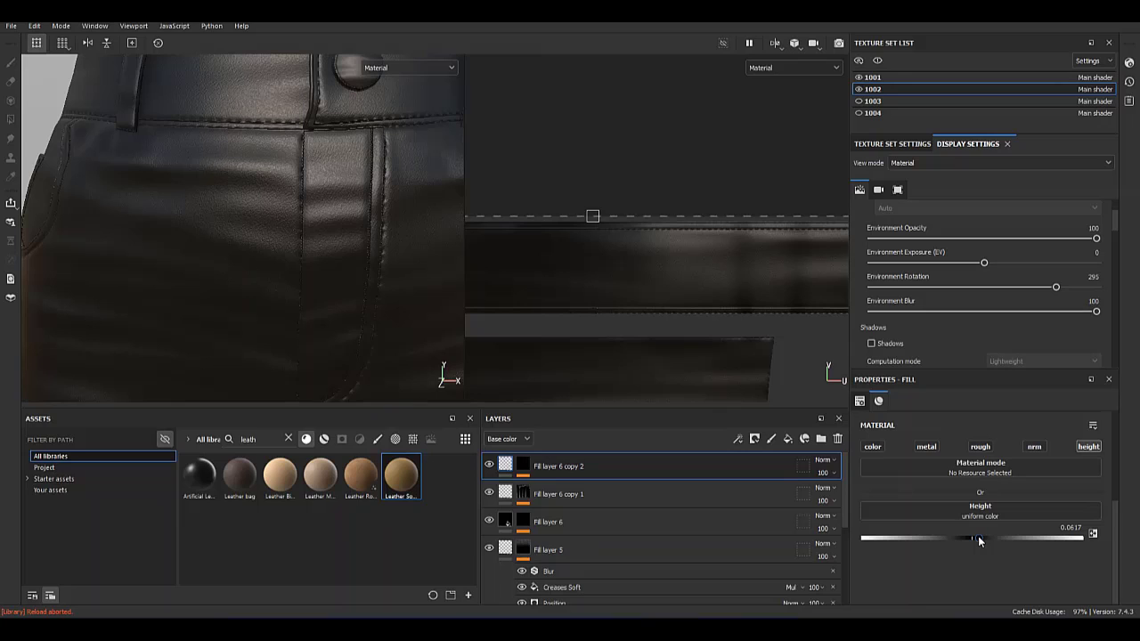
{"action": "left_click", "coordinate": [523, 466]}
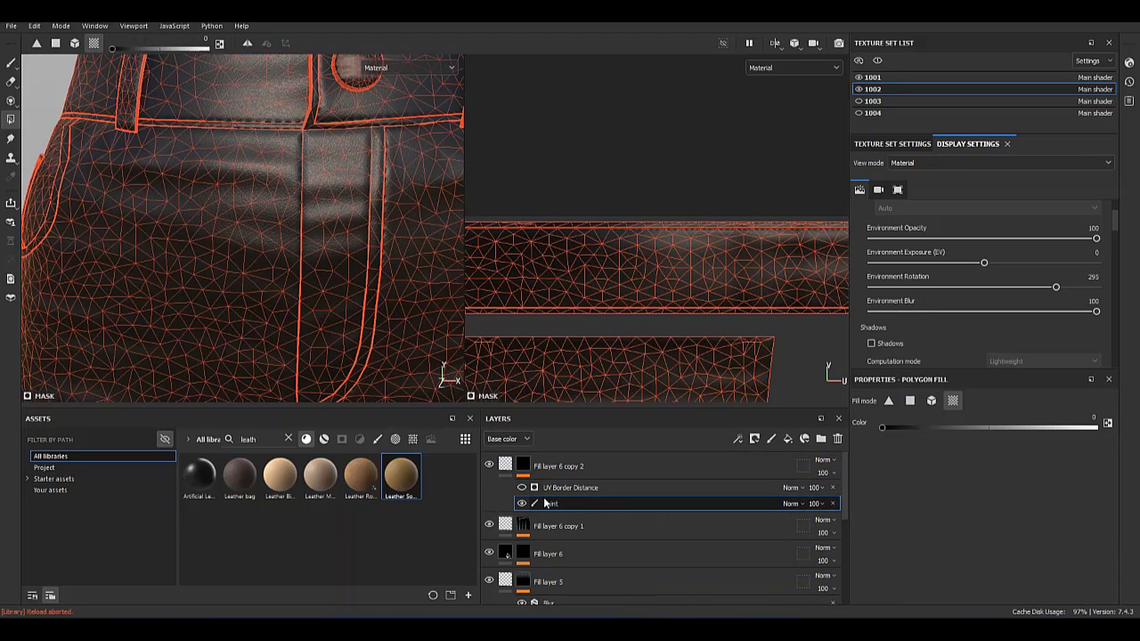
{"action": "scroll", "coordinate": [309, 298], "scroll_direction": "down", "scroll_amount": 3}
{"action": "left_click", "coordinate": [523, 465], "text": "alt"}
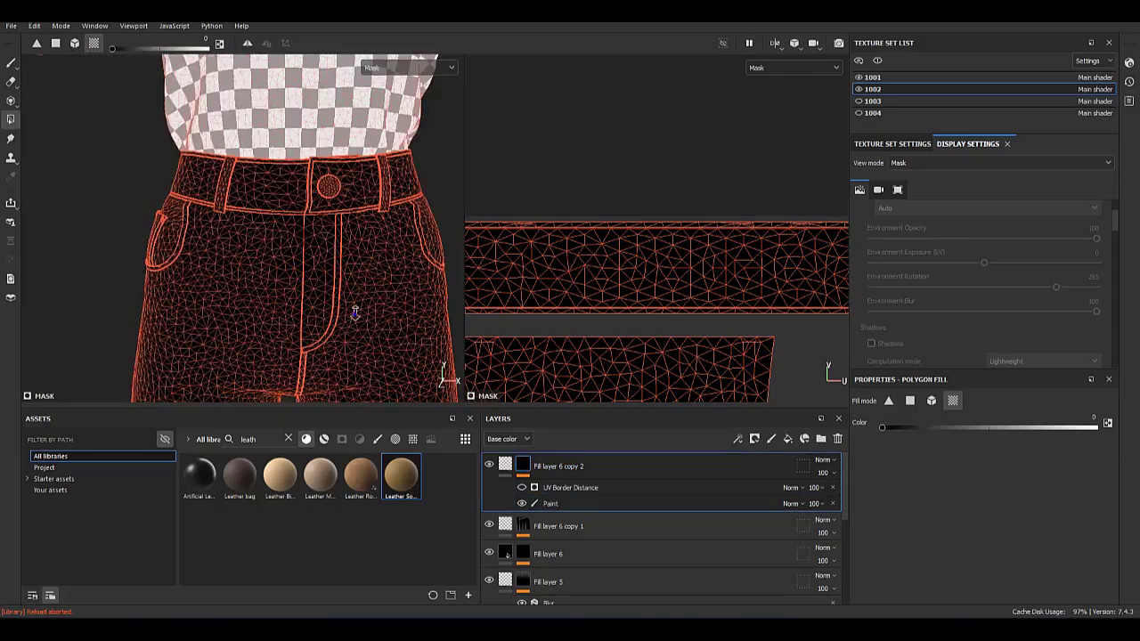
{"action": "scroll", "coordinate": [303, 248], "scroll_direction": "down", "scroll_amount": 5}
{"action": "scroll", "coordinate": [304, 249], "scroll_direction": "up", "scroll_amount": 3}
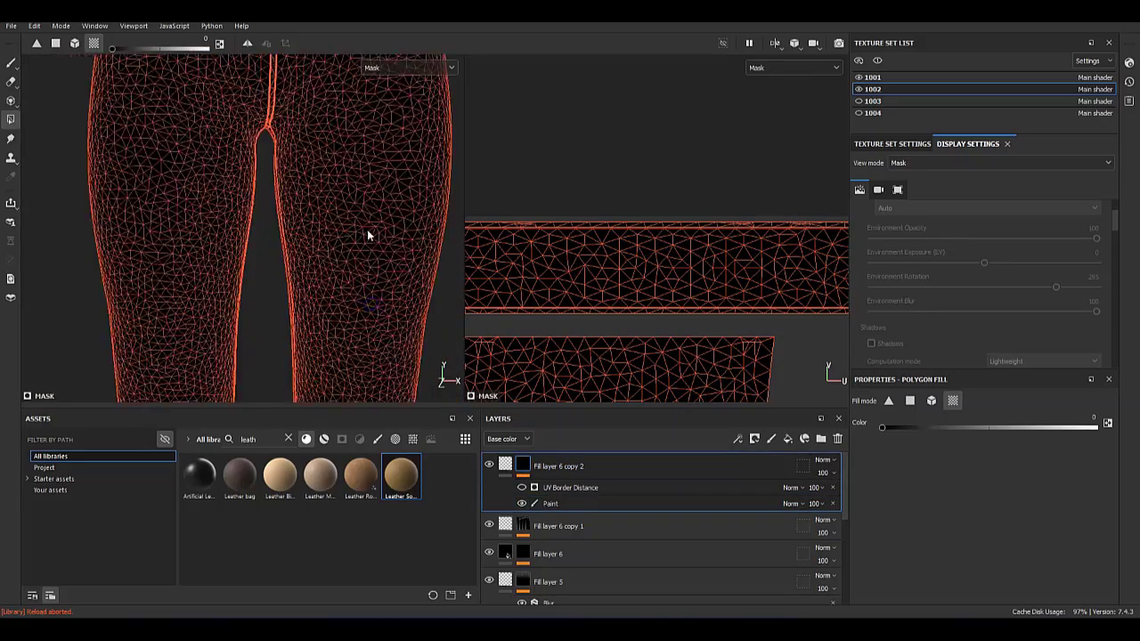
{"action": "scroll", "coordinate": [369, 235], "scroll_direction": "up", "scroll_amount": 2}
{"action": "scroll", "coordinate": [275, 295], "scroll_direction": "up", "scroll_amount": 2}
{"action": "left_click", "coordinate": [523, 466], "text": "alt"}
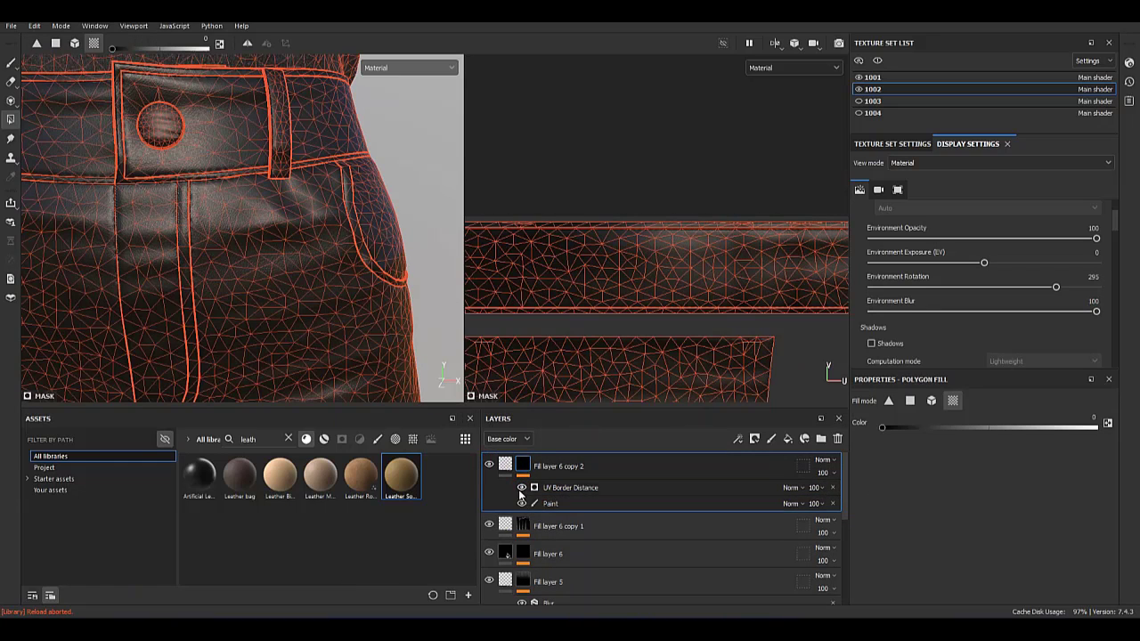
Select the mask's Paint effect and frame the belt for polygon filling.
{"action": "left_click", "coordinate": [550, 505]}
{"action": "scroll", "coordinate": [282, 147], "scroll_direction": "down", "scroll_amount": 2}
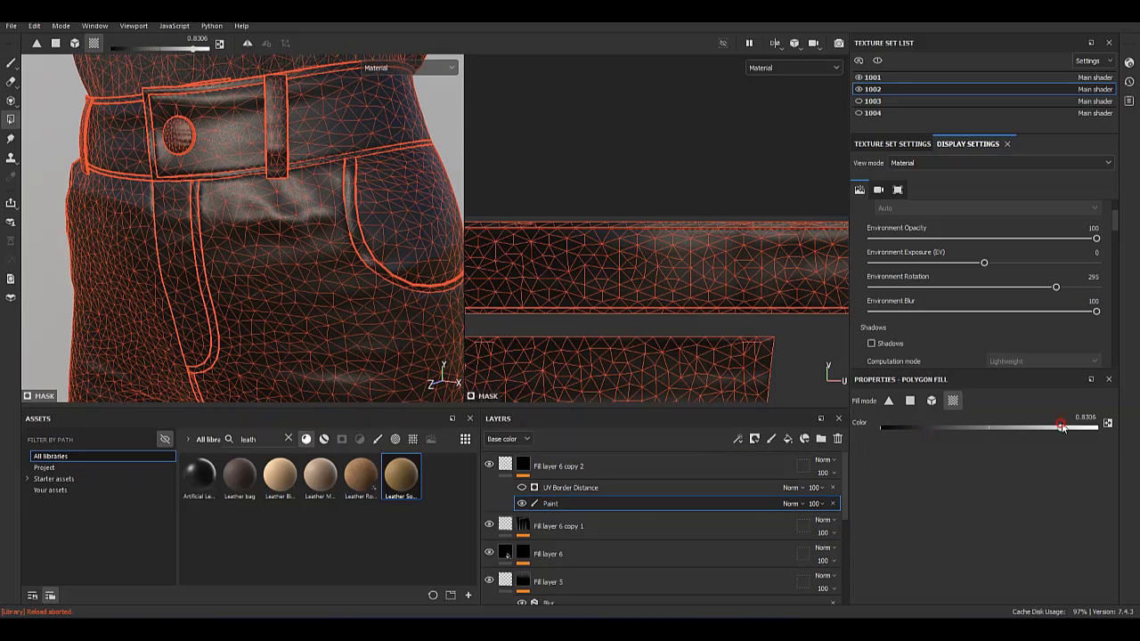
{"action": "middle_click_drag", "start_coordinate": [279, 174], "coordinate": [280, 223]}
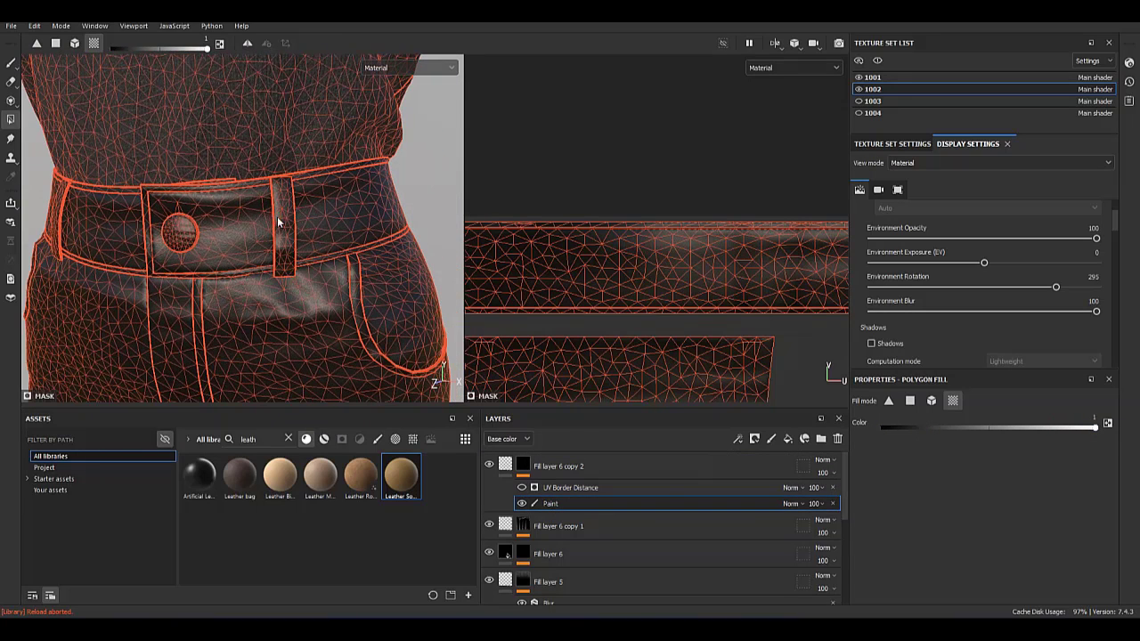
{"action": "left_click", "coordinate": [559, 466]}
{"action": "key", "text": "4"}
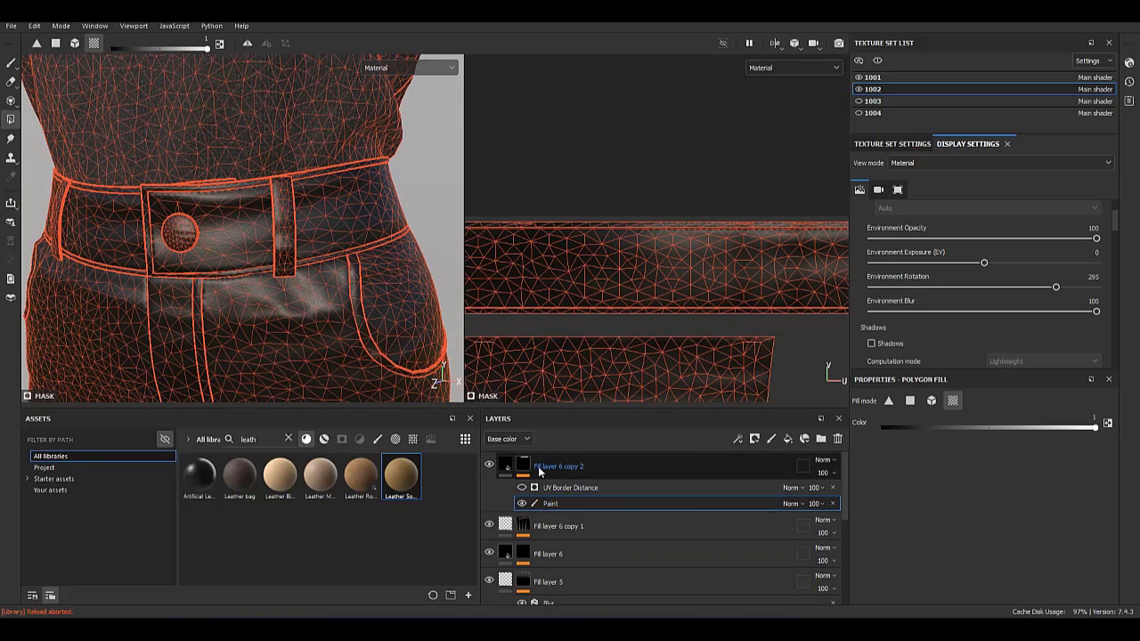
Set the copy's base color to white for preview and add a fill effect to its mask.
{"action": "left_click", "coordinate": [504, 462]}
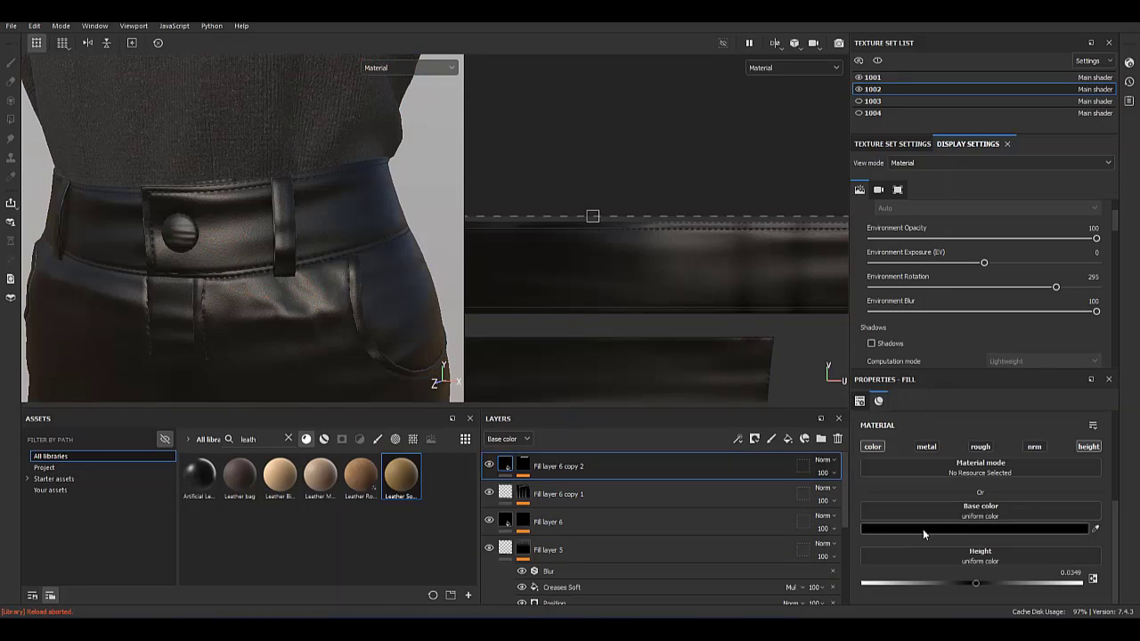
{"action": "left_click", "coordinate": [923, 529]}
{"action": "left_click", "coordinate": [1092, 284]}
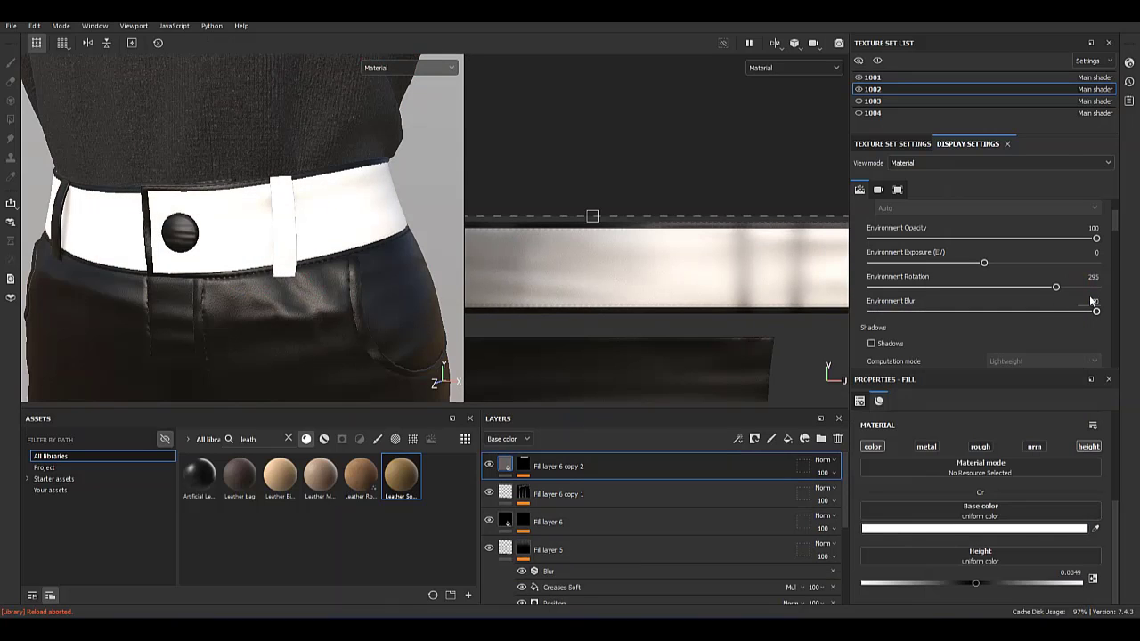
{"action": "left_click", "coordinate": [523, 464]}
{"action": "right_click", "coordinate": [555, 487]}
{"action": "left_click", "coordinate": [608, 401]}
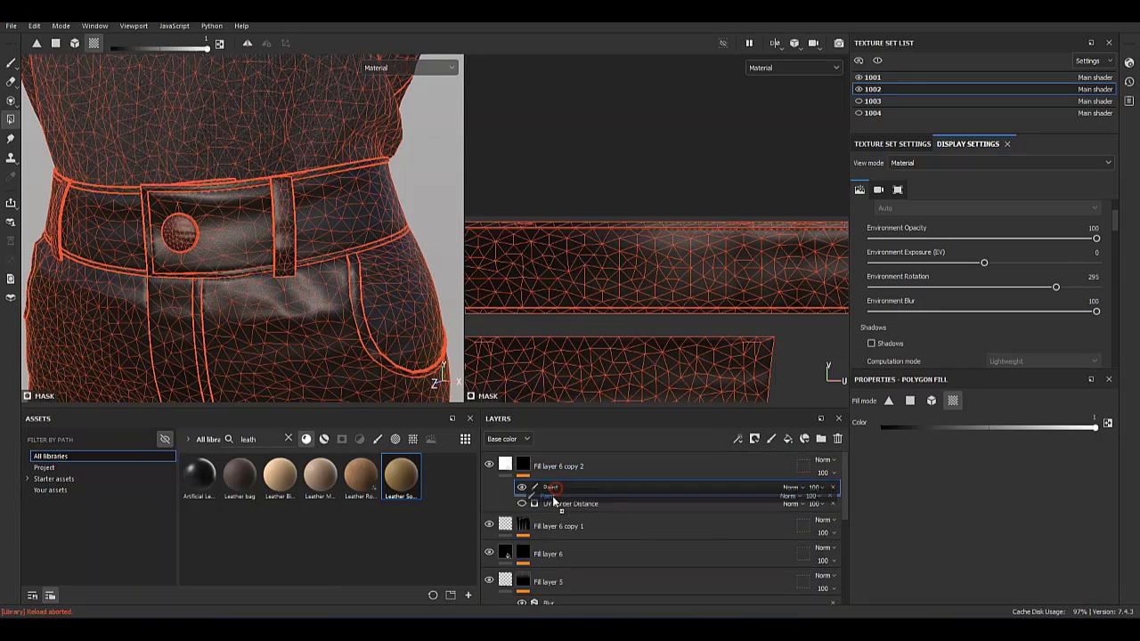
Inspect the belt loops, front fly and both pant-leg bottoms from several angles.
{"action": "scroll", "coordinate": [249, 310], "scroll_direction": "up", "scroll_amount": 5}
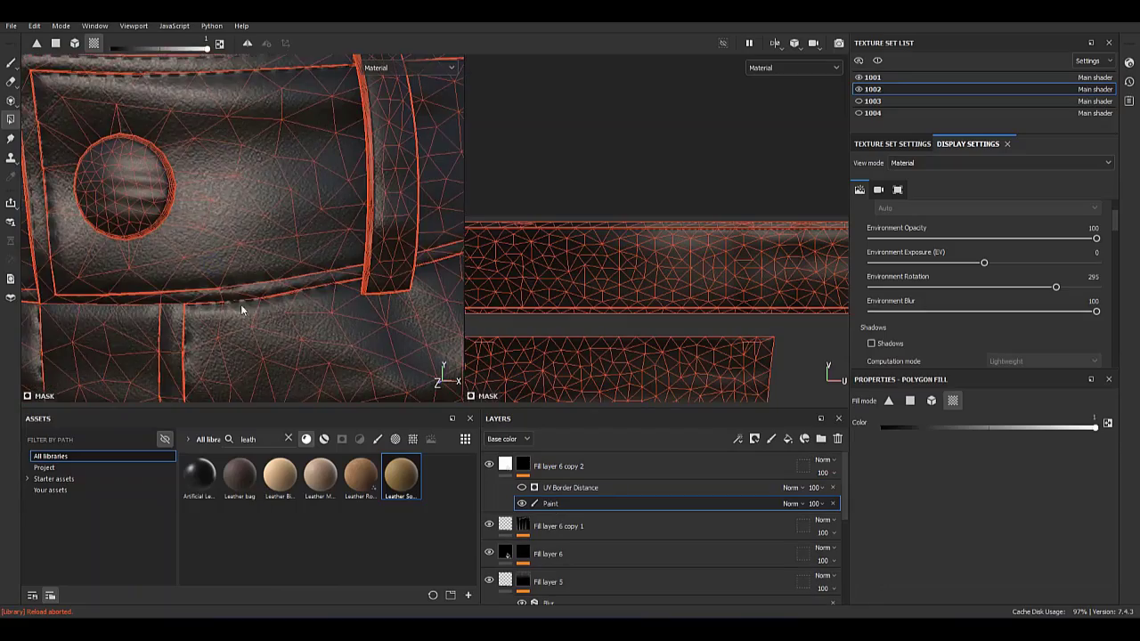
{"action": "middle_click_drag", "start_coordinate": [212, 258], "coordinate": [246, 213], "text": "alt"}
{"action": "mouse_move", "coordinate": [261, 341]}
{"action": "left_mouse_down", "text": "alt"}
{"action": "mouse_move", "coordinate": [262, 229]}
{"action": "mouse_move", "coordinate": [184, 283]}
{"action": "mouse_move", "coordinate": [250, 250]}
{"action": "left_mouse_up", "text": "alt"}
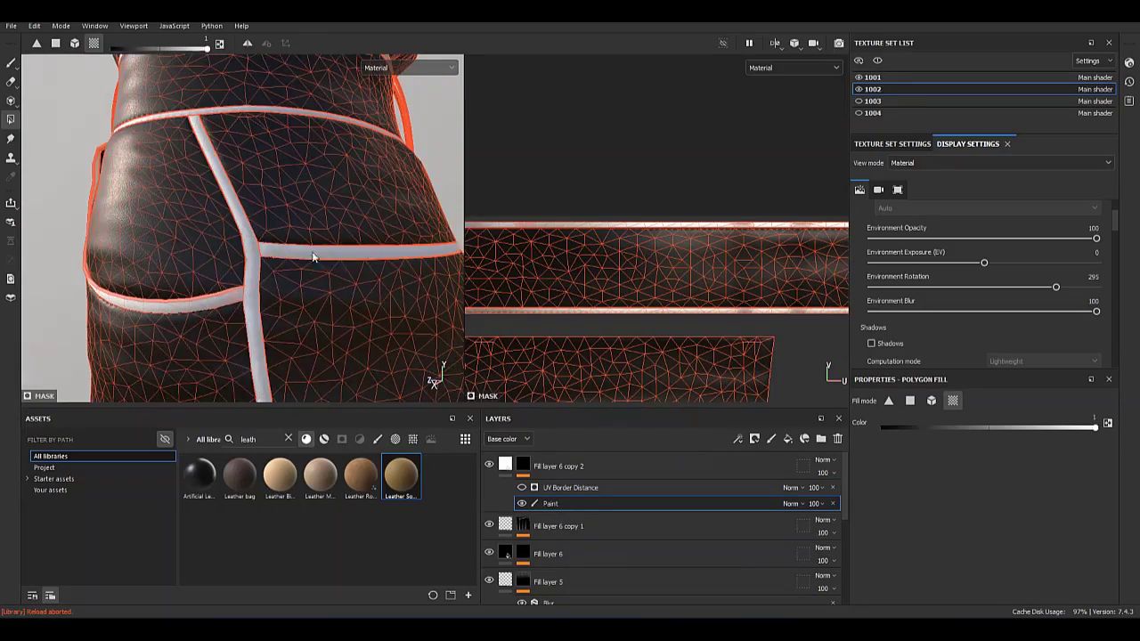
{"action": "scroll", "coordinate": [308, 276], "scroll_direction": "up", "scroll_amount": 5}
{"action": "mouse_move", "coordinate": [298, 295]}
{"action": "left_mouse_down", "text": "alt"}
{"action": "mouse_move", "coordinate": [164, 332]}
{"action": "mouse_move", "coordinate": [189, 287]}
{"action": "mouse_move", "coordinate": [366, 267]}
{"action": "mouse_move", "coordinate": [230, 258]}
{"action": "mouse_move", "coordinate": [277, 278]}
{"action": "left_mouse_up", "text": "alt"}
{"action": "scroll", "coordinate": [225, 300], "scroll_direction": "down", "scroll_amount": 3}
{"action": "mouse_move", "coordinate": [130, 282]}
{"action": "left_mouse_down", "text": "alt"}
{"action": "mouse_move", "coordinate": [476, 390]}
{"action": "mouse_move", "coordinate": [184, 311]}
{"action": "left_mouse_up", "text": "alt"}
{"action": "scroll", "coordinate": [253, 339], "scroll_direction": "down", "scroll_amount": 3}
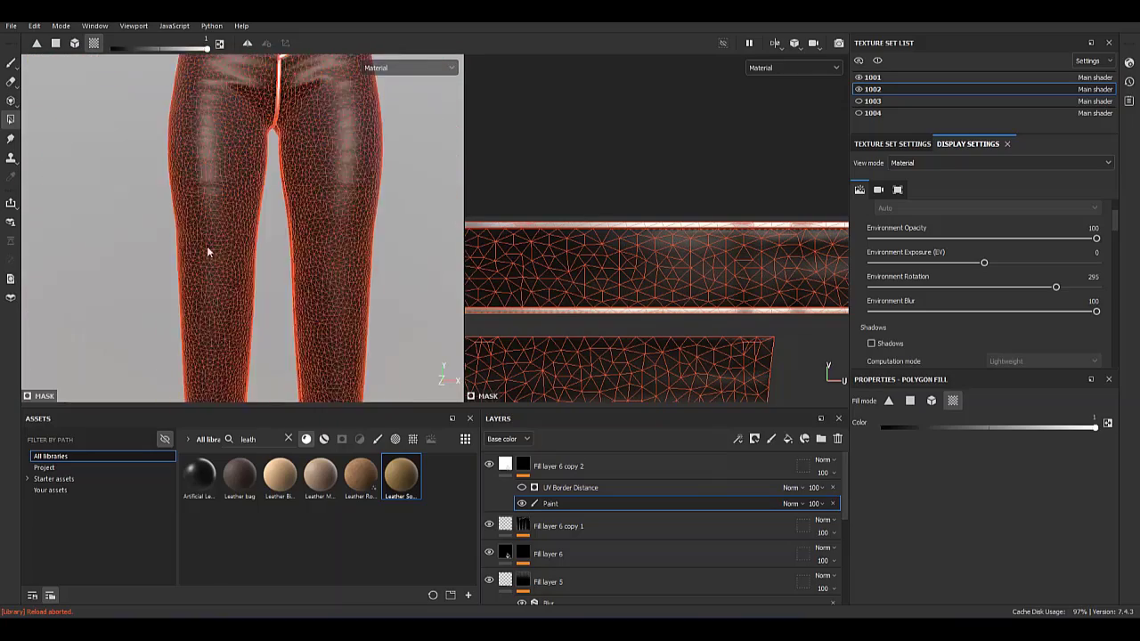
{"action": "middle_click_drag", "start_coordinate": [209, 250], "coordinate": [327, 308], "text": "alt"}
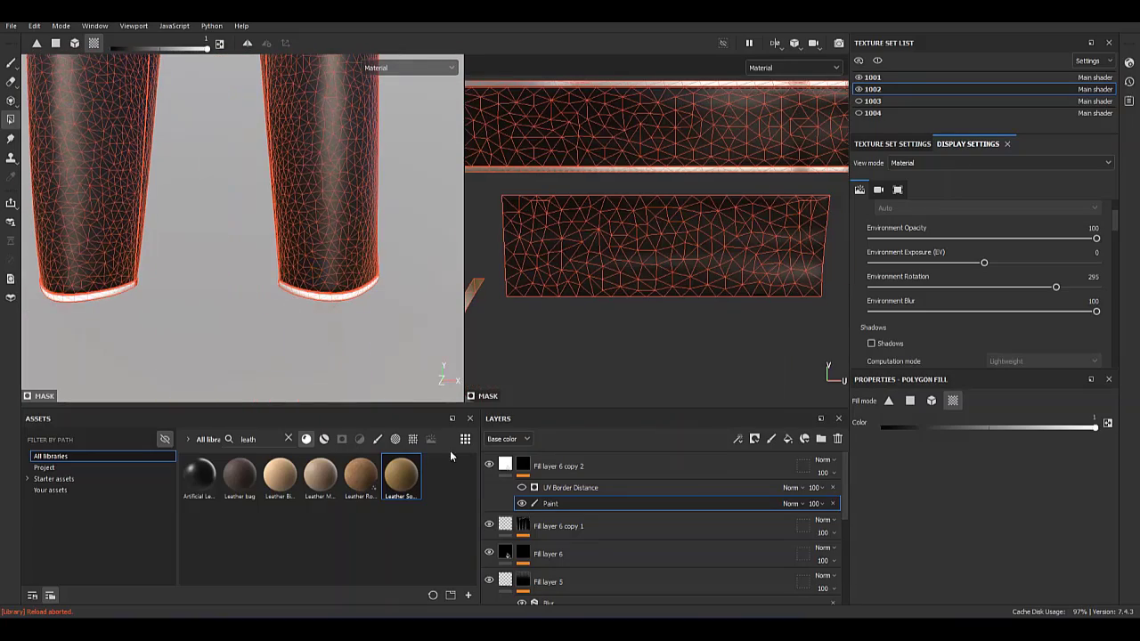
Review the mask's UV Border Distance generator and open its blend mode list.
{"action": "left_click", "coordinate": [558, 466]}
{"action": "scroll", "coordinate": [390, 341], "scroll_direction": "up", "scroll_amount": 3}
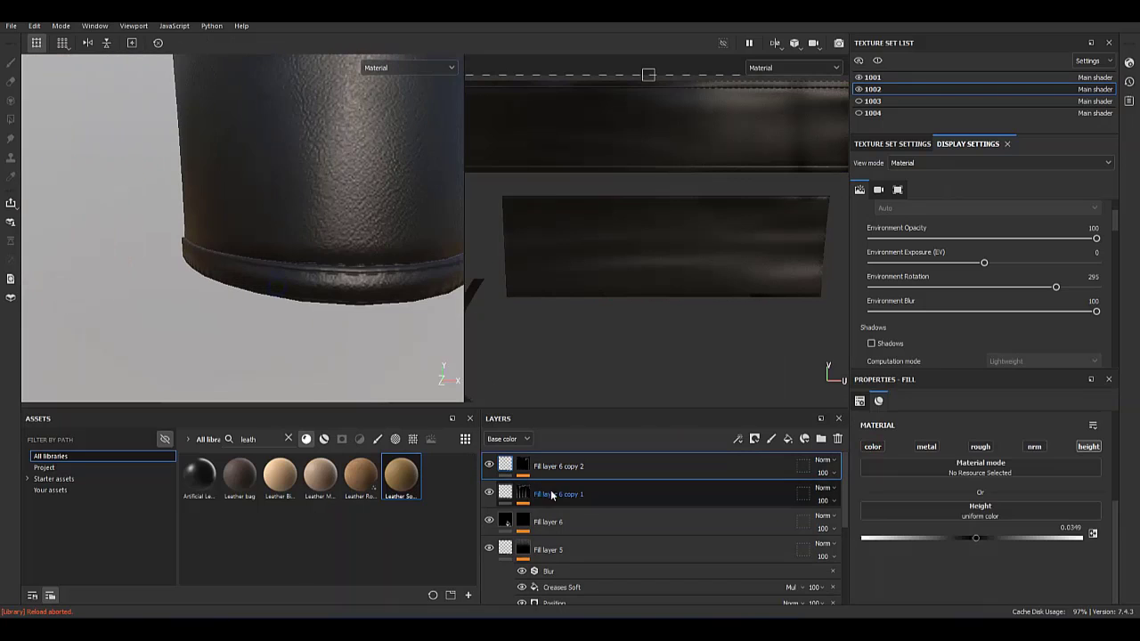
{"action": "key", "text": "4"}
{"action": "left_click", "coordinate": [570, 488]}
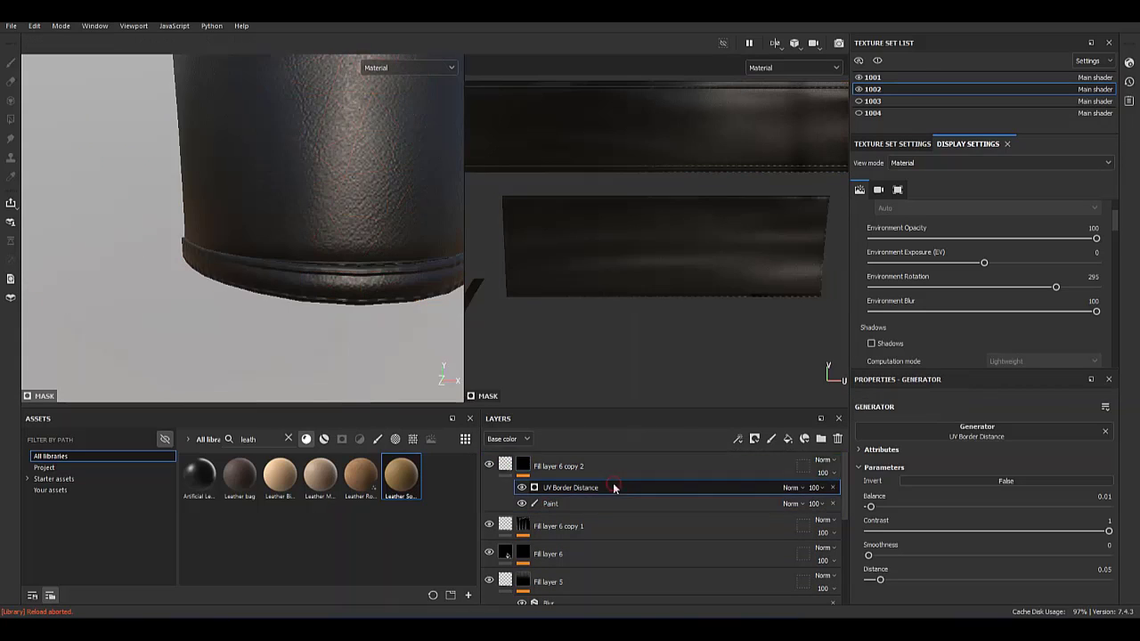
{"action": "left_click", "coordinate": [524, 466]}
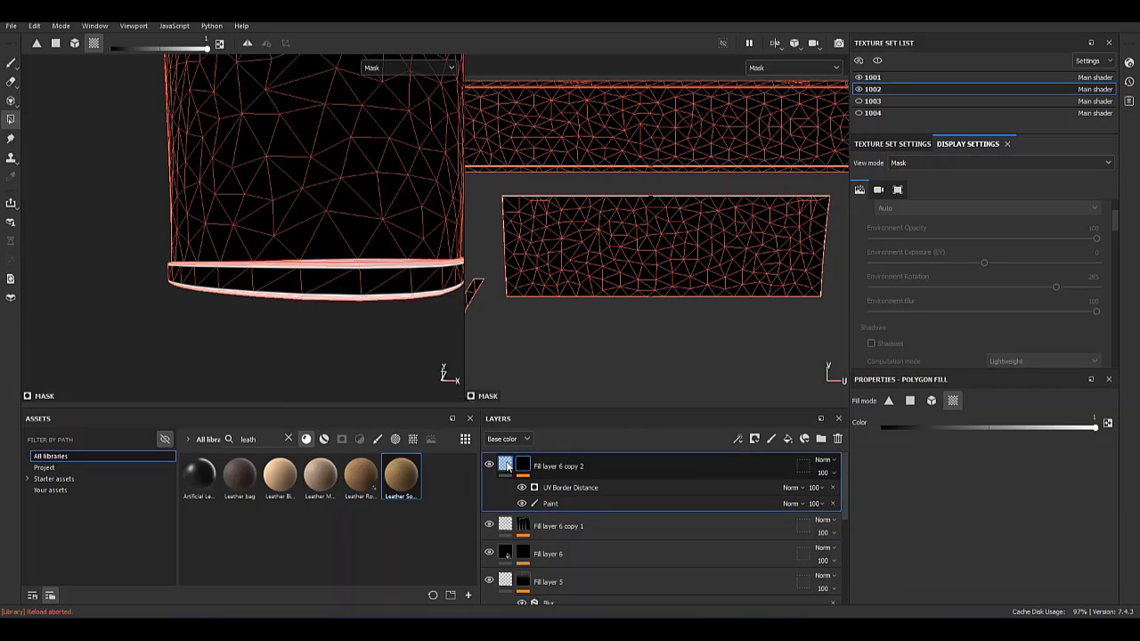
{"action": "left_click", "coordinate": [505, 466]}
{"action": "scroll", "coordinate": [326, 318], "scroll_direction": "down", "scroll_amount": 3}
{"action": "scroll", "coordinate": [158, 313], "scroll_direction": "down", "scroll_amount": 3}
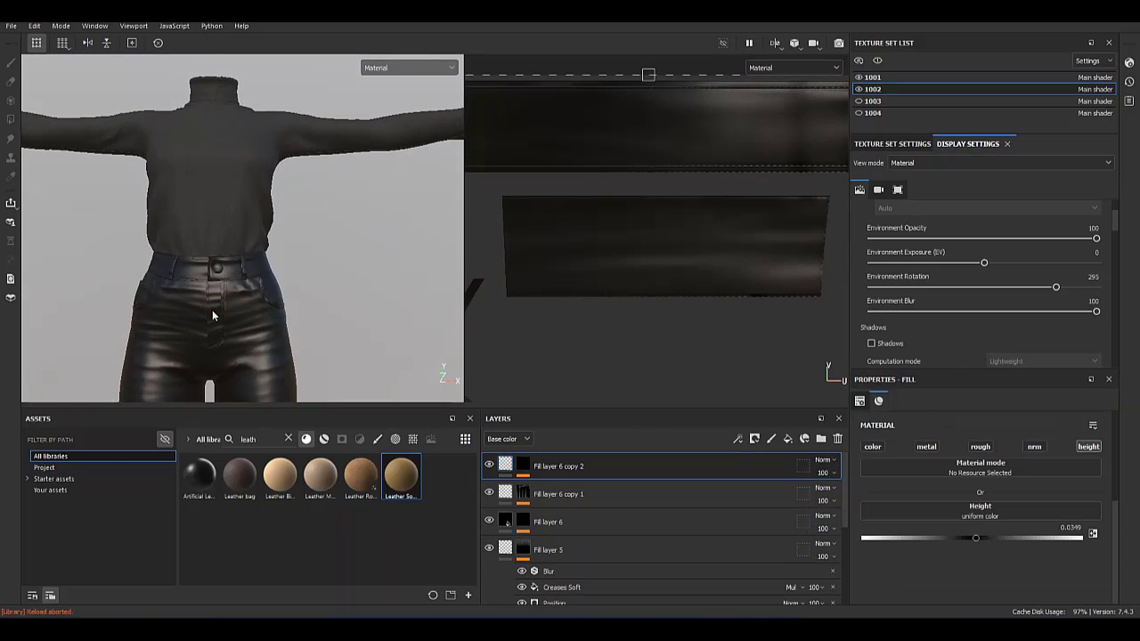
{"action": "left_click", "coordinate": [524, 469]}
{"action": "left_click", "coordinate": [790, 488]}
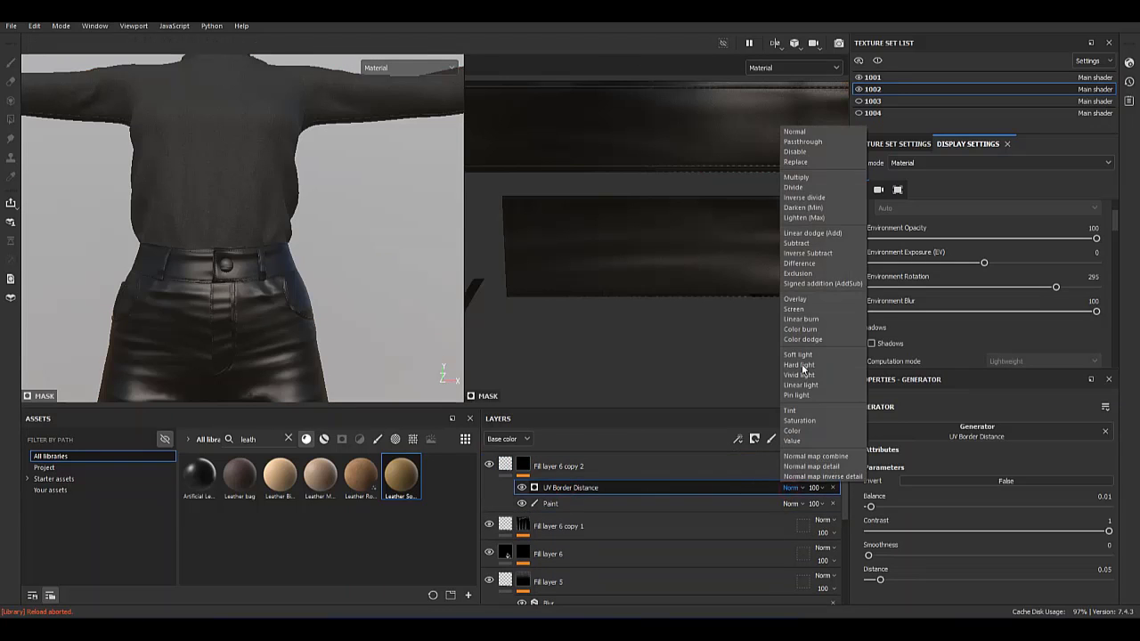
Set the UV Border Distance mask effect to Multiply and check Fill layer 6 copy 1's mask.
{"action": "left_click", "coordinate": [824, 184]}
{"action": "scroll", "coordinate": [232, 268], "scroll_direction": "up", "scroll_amount": 3}
{"action": "left_click_drag", "start_coordinate": [254, 252], "coordinate": [172, 181], "text": "alt"}
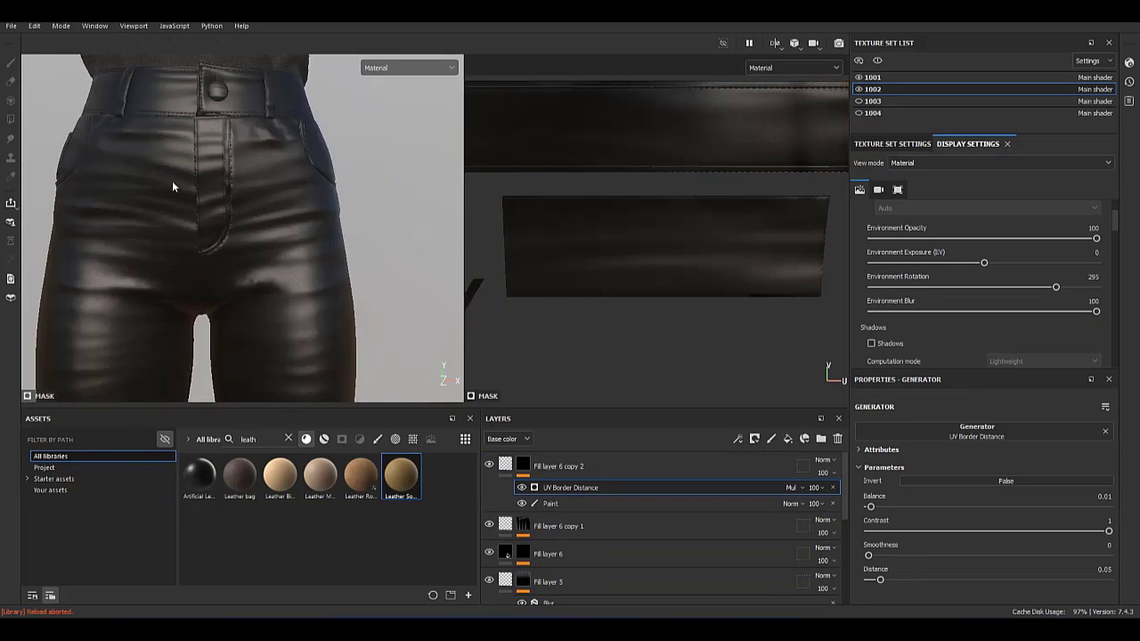
{"action": "scroll", "coordinate": [172, 181], "scroll_direction": "up", "scroll_amount": 5}
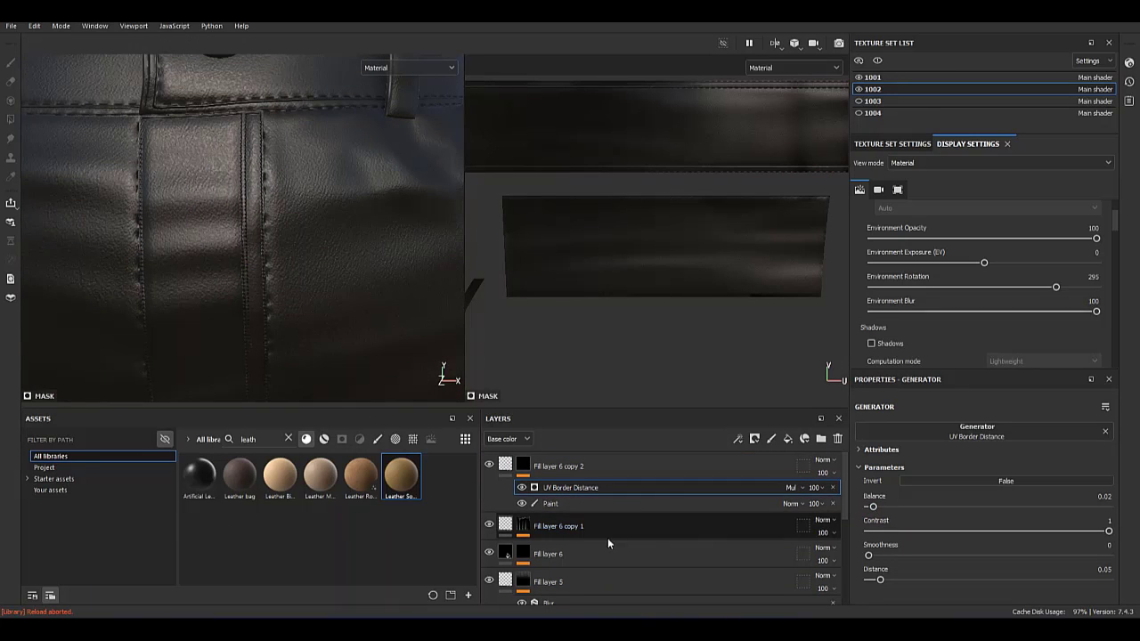
{"action": "left_click", "coordinate": [524, 526]}
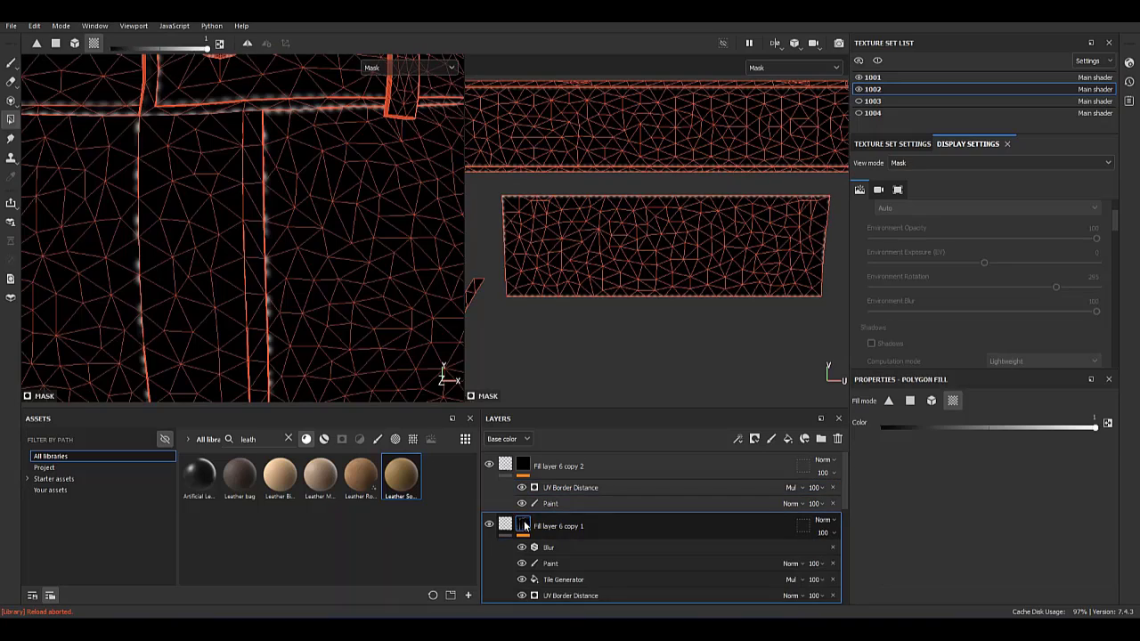
{"action": "left_click", "coordinate": [505, 526]}
{"action": "left_click", "coordinate": [523, 527]}
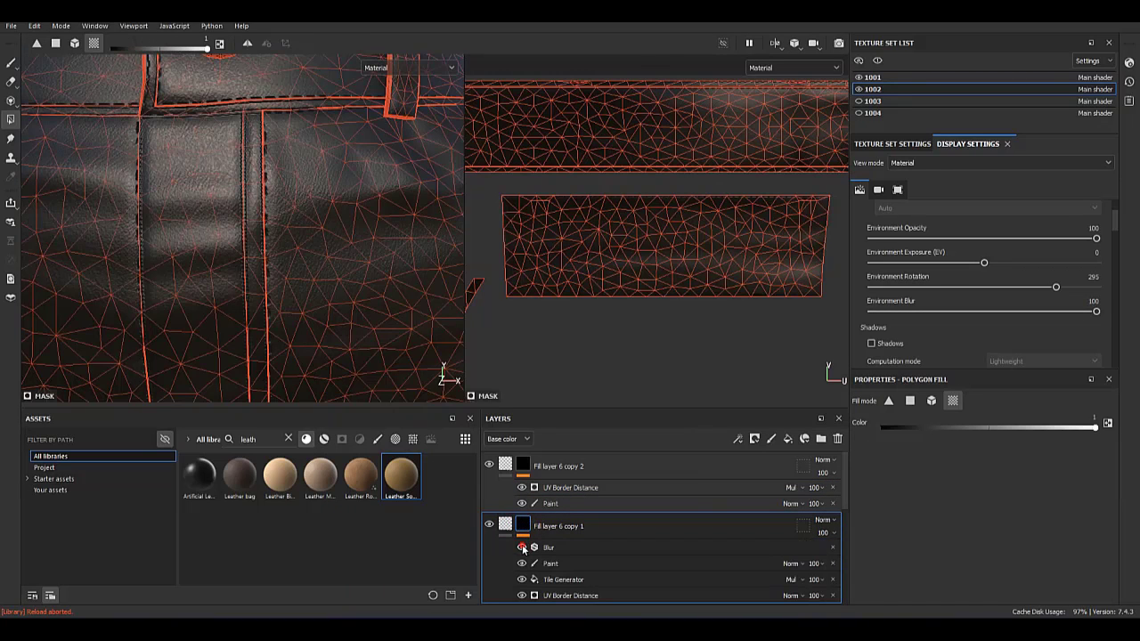
{"action": "left_click", "coordinate": [505, 526]}
{"action": "mouse_move", "coordinate": [242, 80]}
{"action": "left_mouse_down", "text": "alt"}
{"action": "mouse_move", "coordinate": [204, 172]}
{"action": "mouse_move", "coordinate": [138, 188]}
{"action": "mouse_move", "coordinate": [229, 241]}
{"action": "mouse_move", "coordinate": [186, 158]}
{"action": "left_mouse_up", "text": "alt"}
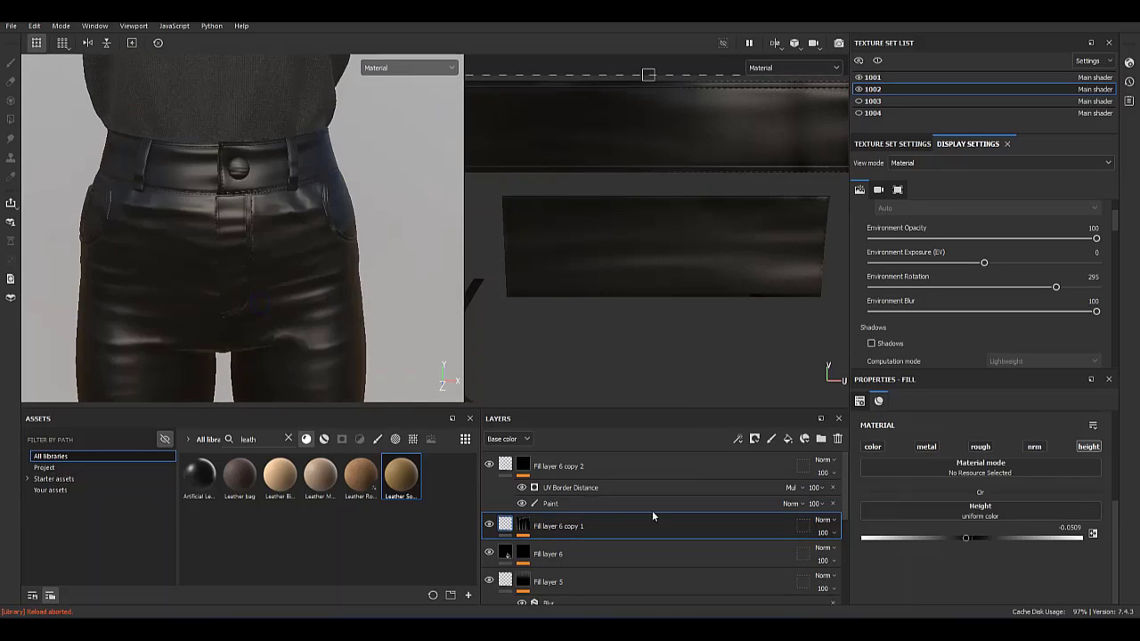
Select Fill layer 6 and both its copies and group them into Folder 1.
{"action": "left_click", "coordinate": [523, 466]}
{"action": "scroll", "coordinate": [616, 500], "scroll_direction": "down", "scroll_amount": 3}
{"action": "scroll", "coordinate": [604, 563], "scroll_direction": "down", "scroll_amount": 3}
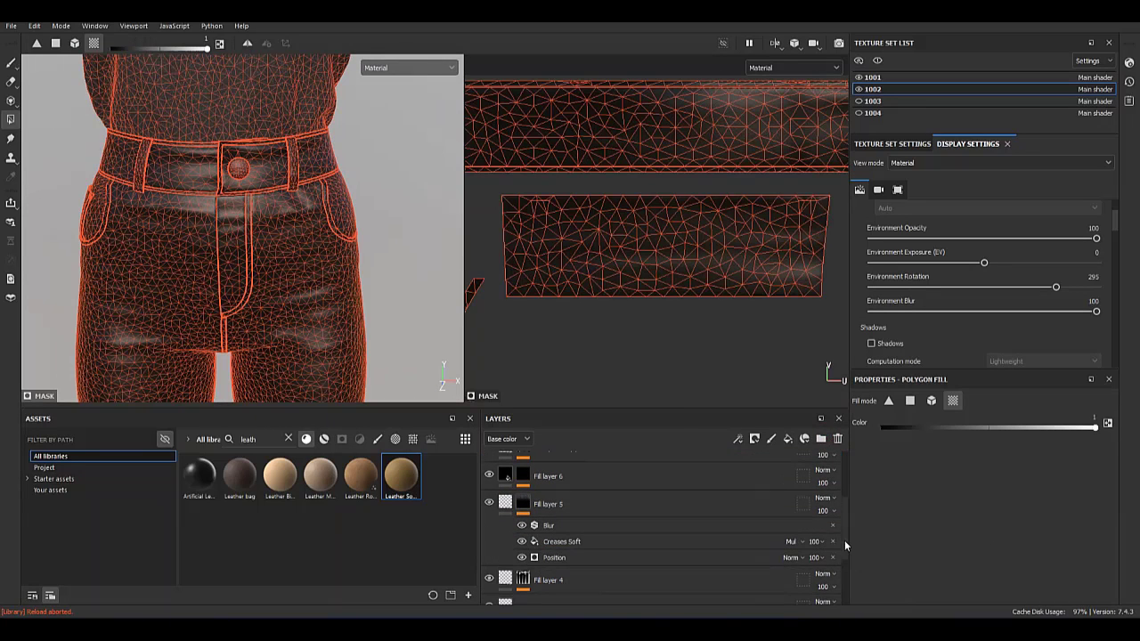
{"action": "left_click", "coordinate": [674, 585], "text": "shift"}
{"action": "left_click", "coordinate": [821, 438]}
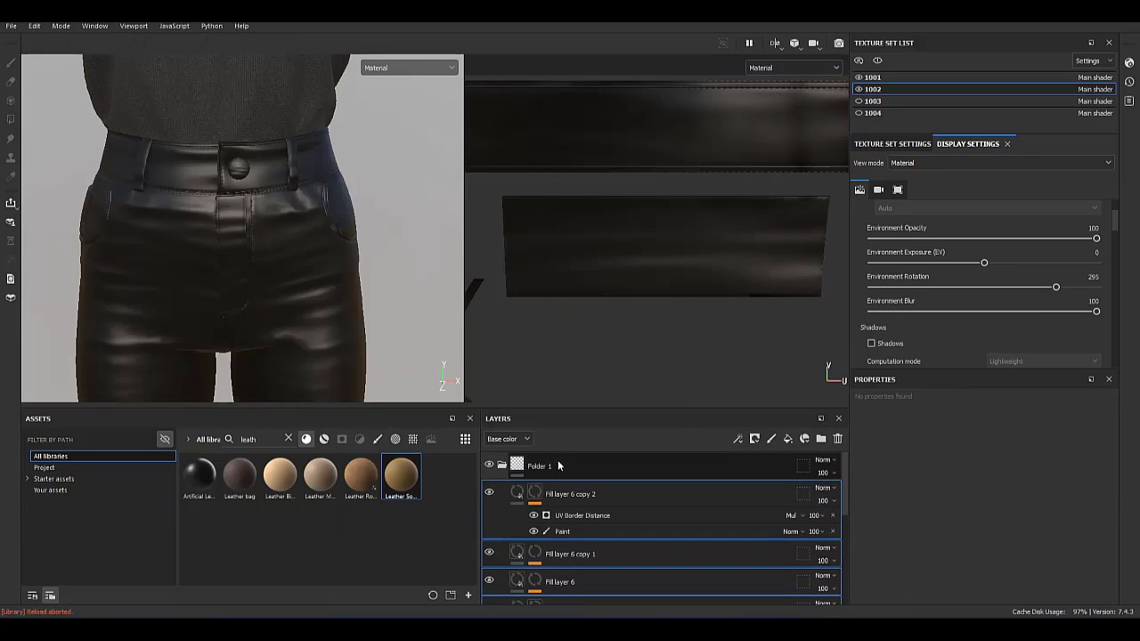
Add a white mask to Folder 1 and orbit toward the pants pocket.
{"action": "right_click", "coordinate": [519, 470]}
{"action": "left_click", "coordinate": [571, 229]}
{"action": "left_click", "coordinate": [10, 119]}
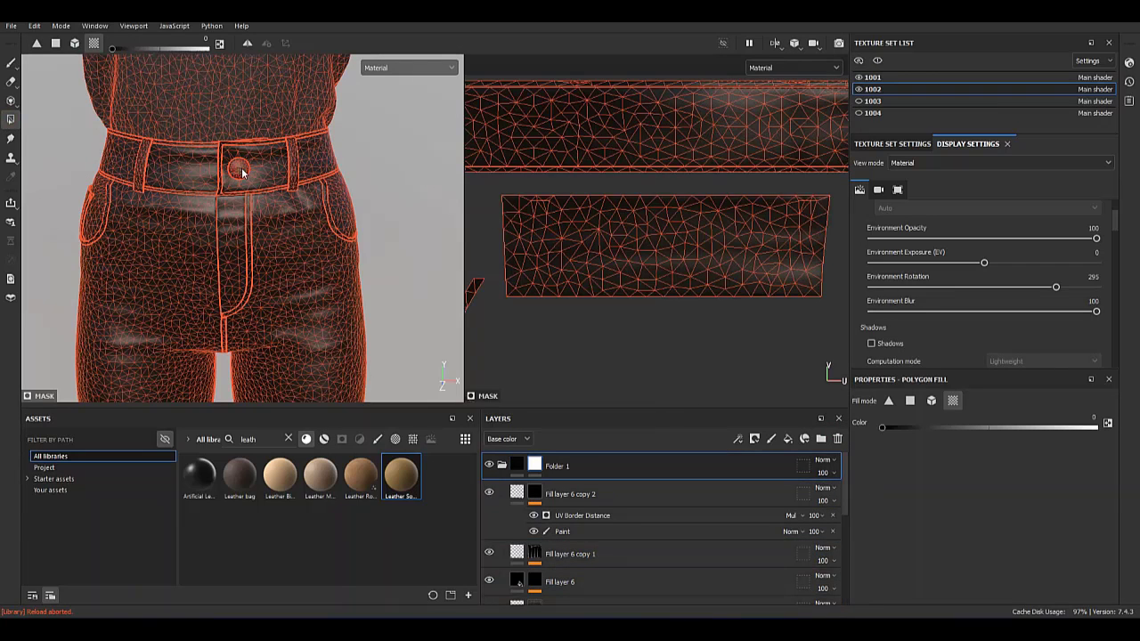
{"action": "left_click", "coordinate": [489, 469]}
{"action": "mouse_move", "coordinate": [212, 279]}
{"action": "left_mouse_down", "text": "alt"}
{"action": "mouse_move", "coordinate": [313, 229]}
{"action": "mouse_move", "coordinate": [281, 263]}
{"action": "mouse_move", "coordinate": [376, 211]}
{"action": "left_mouse_up", "text": "alt"}
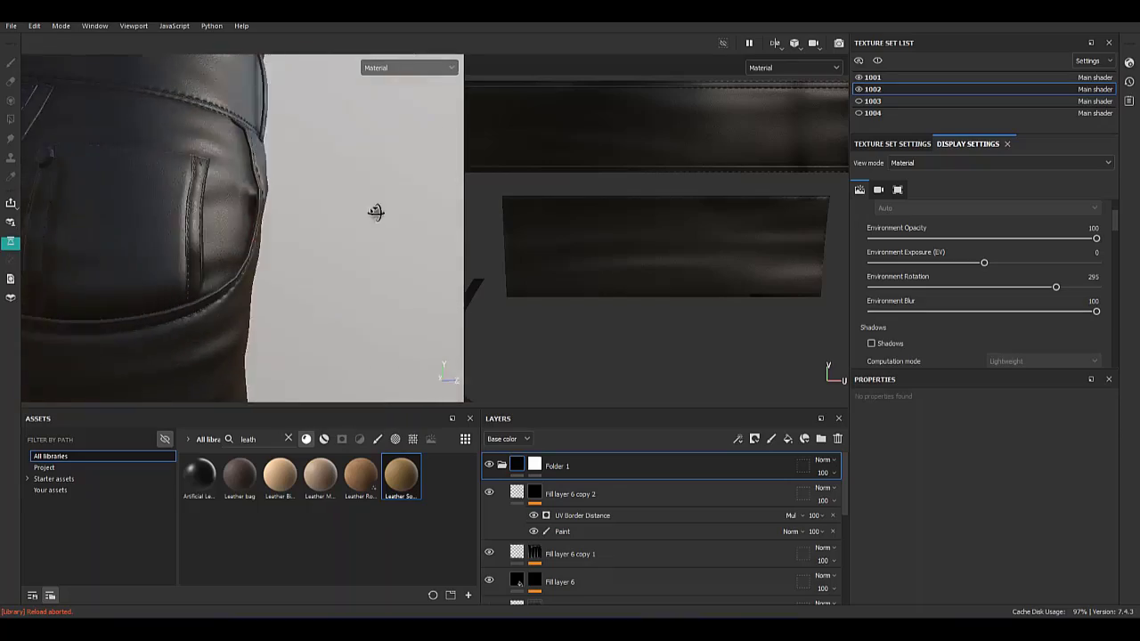
Switch the folder mask to polygon fill mode to check UVs, then collapse Folder 1.
{"action": "key", "text": "4"}
{"action": "scroll", "coordinate": [736, 275], "scroll_direction": "down", "scroll_amount": 3}
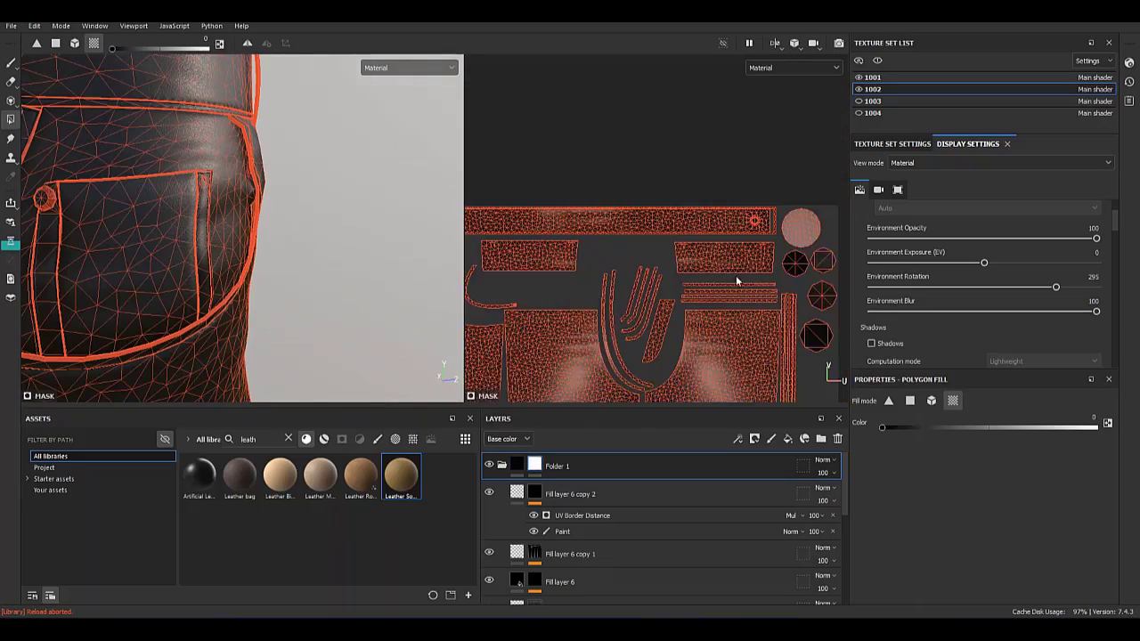
{"action": "scroll", "coordinate": [639, 251], "scroll_direction": "down", "scroll_amount": 2}
{"action": "scroll", "coordinate": [651, 329], "scroll_direction": "up", "scroll_amount": 3}
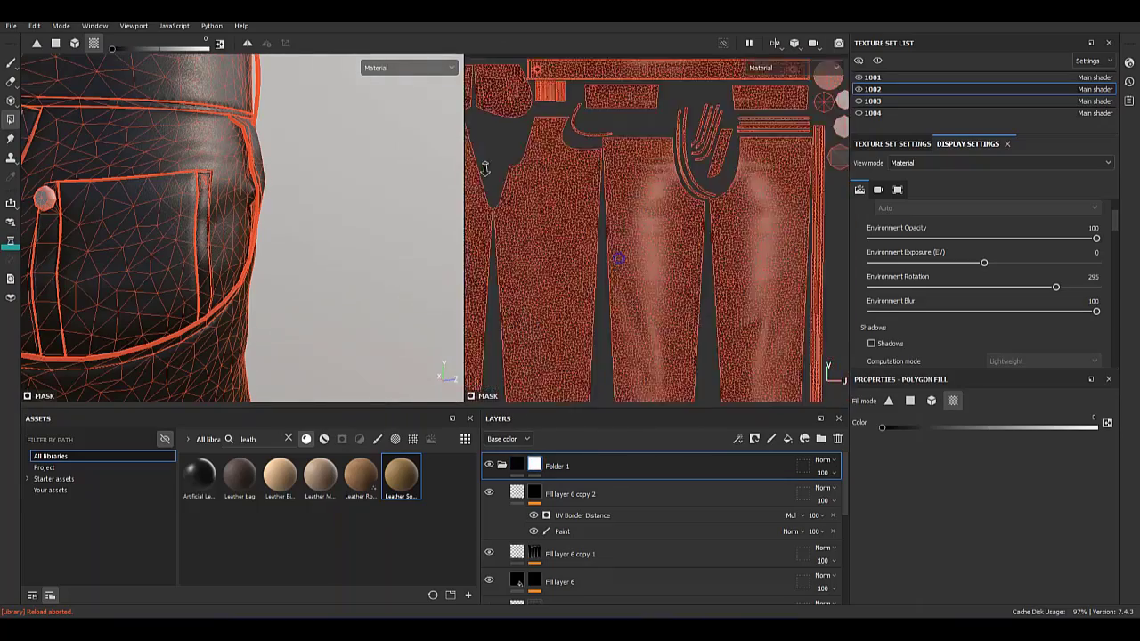
{"action": "left_click", "coordinate": [754, 464]}
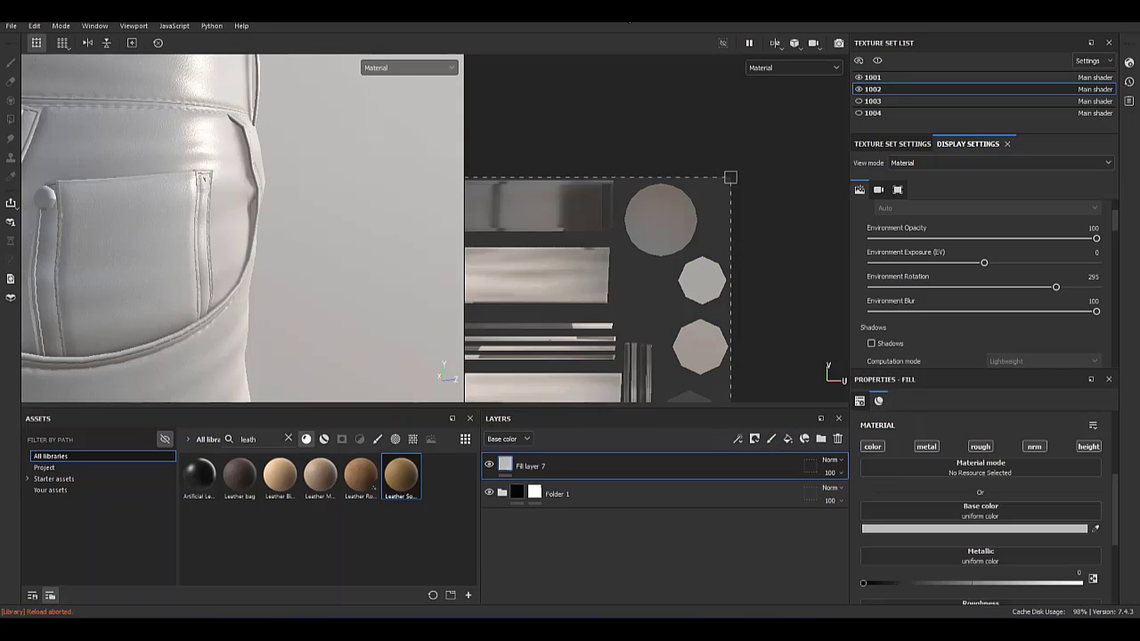
Make Fill layer 7 fully metallic with roughness lowered to about 0.19.
{"action": "scroll", "coordinate": [909, 495], "scroll_direction": "down", "scroll_amount": 3}
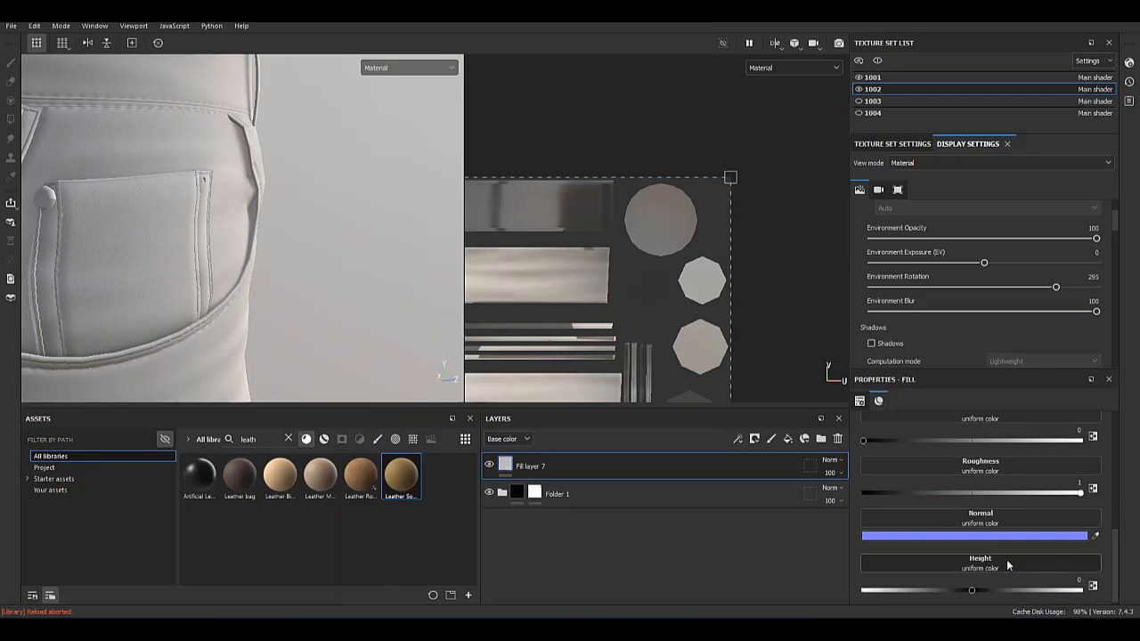
{"action": "left_click_drag", "start_coordinate": [956, 496], "coordinate": [917, 503]}
{"action": "left_click_drag", "start_coordinate": [863, 440], "coordinate": [1080, 440]}
{"action": "left_click_drag", "start_coordinate": [918, 495], "coordinate": [885, 496]}
Give Fill layer 7 a black mask so it covers only the waistband button.
{"action": "right_click", "coordinate": [505, 472]}
{"action": "left_click", "coordinate": [579, 142]}
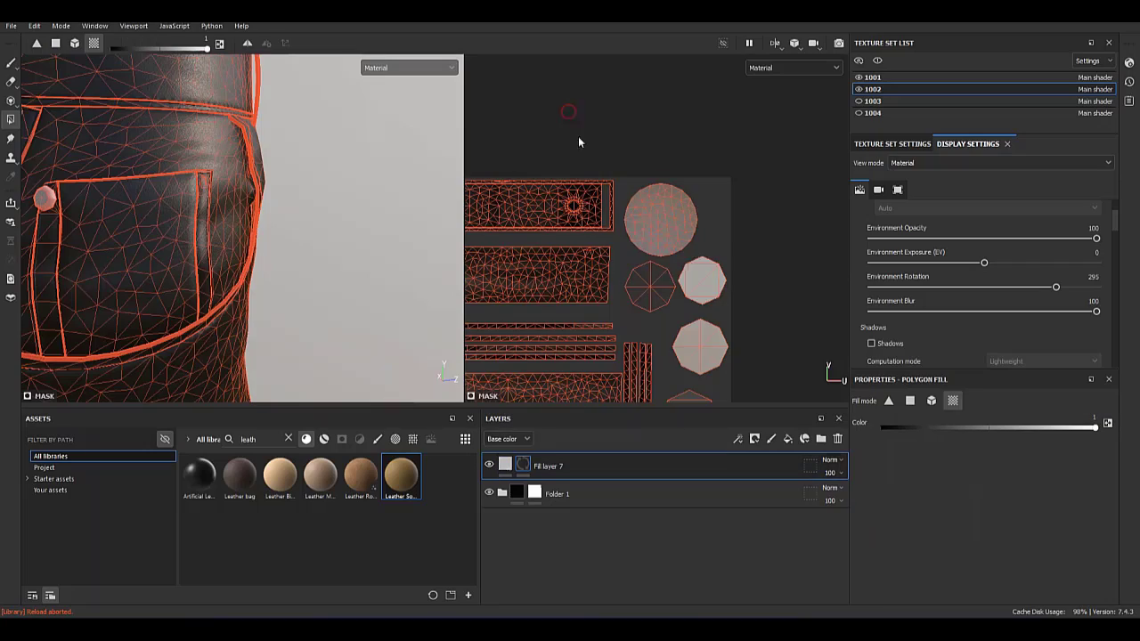
{"action": "middle_click_drag", "start_coordinate": [699, 349], "coordinate": [728, 321]}
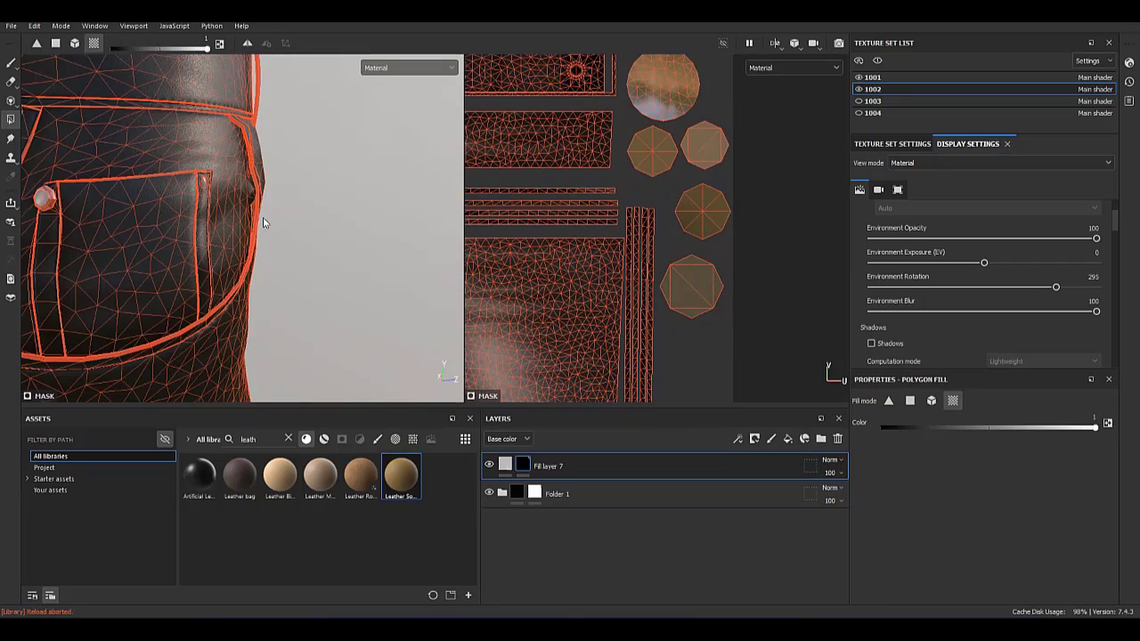
{"action": "left_click_drag", "start_coordinate": [264, 223], "coordinate": [356, 232], "text": "alt"}
{"action": "left_click", "coordinate": [505, 464]}
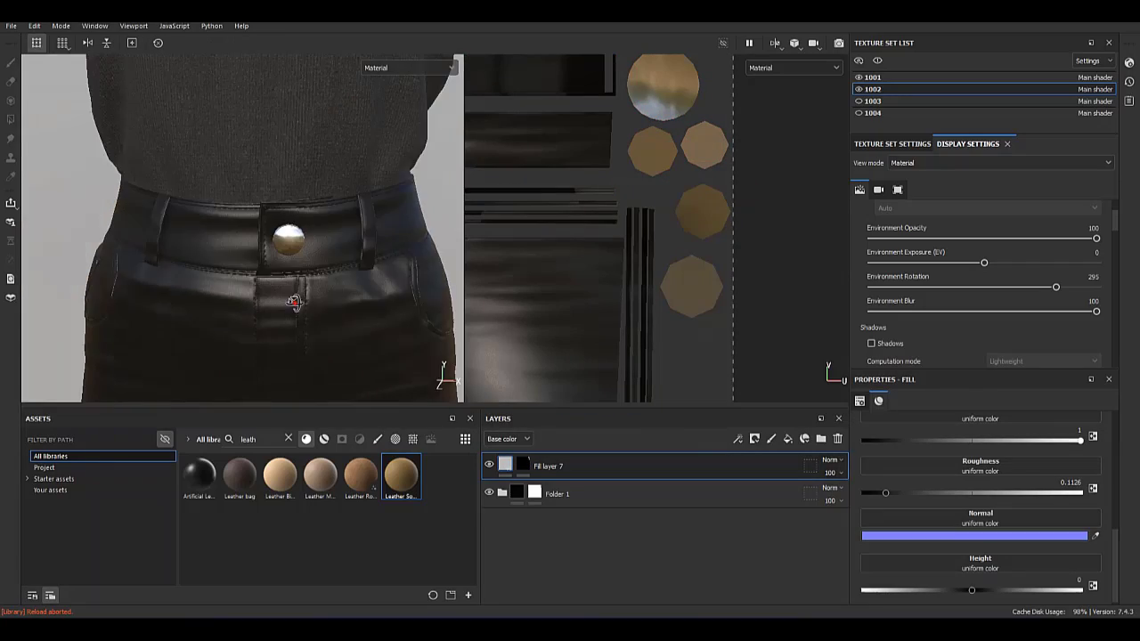
{"action": "scroll", "coordinate": [296, 240], "scroll_direction": "up", "scroll_amount": 3}
{"action": "scroll", "coordinate": [296, 240], "scroll_direction": "up", "scroll_amount": 2}
{"action": "left_click", "coordinate": [523, 464]}
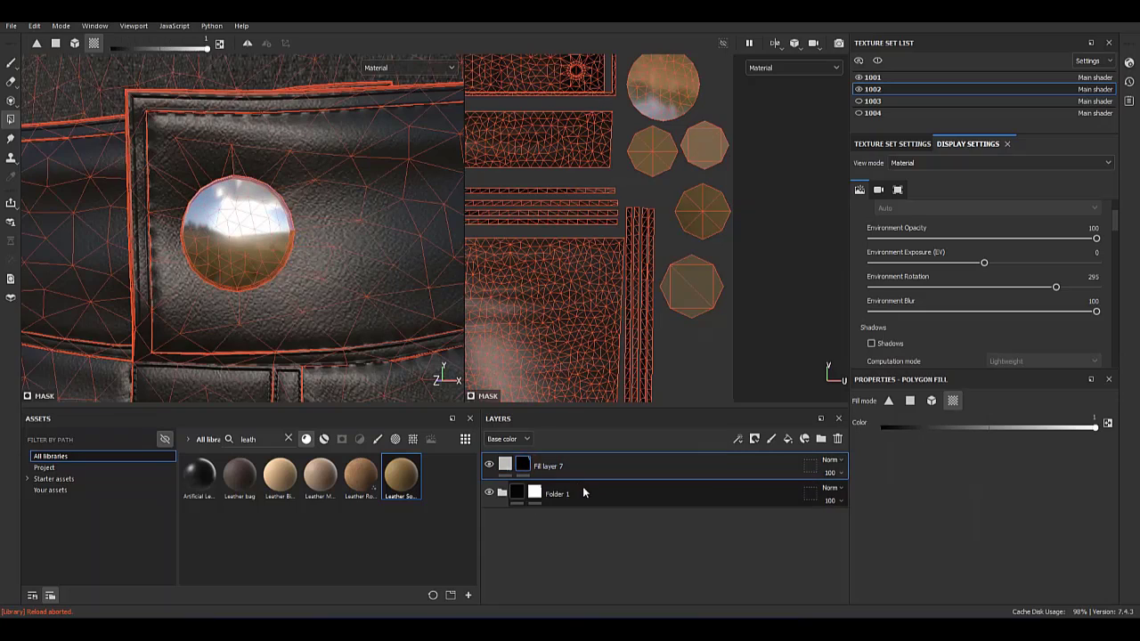
{"action": "left_click", "coordinate": [505, 464]}
Change the button's base colour to a darker grey.
{"action": "scroll", "coordinate": [951, 516], "scroll_direction": "up", "scroll_amount": 3}
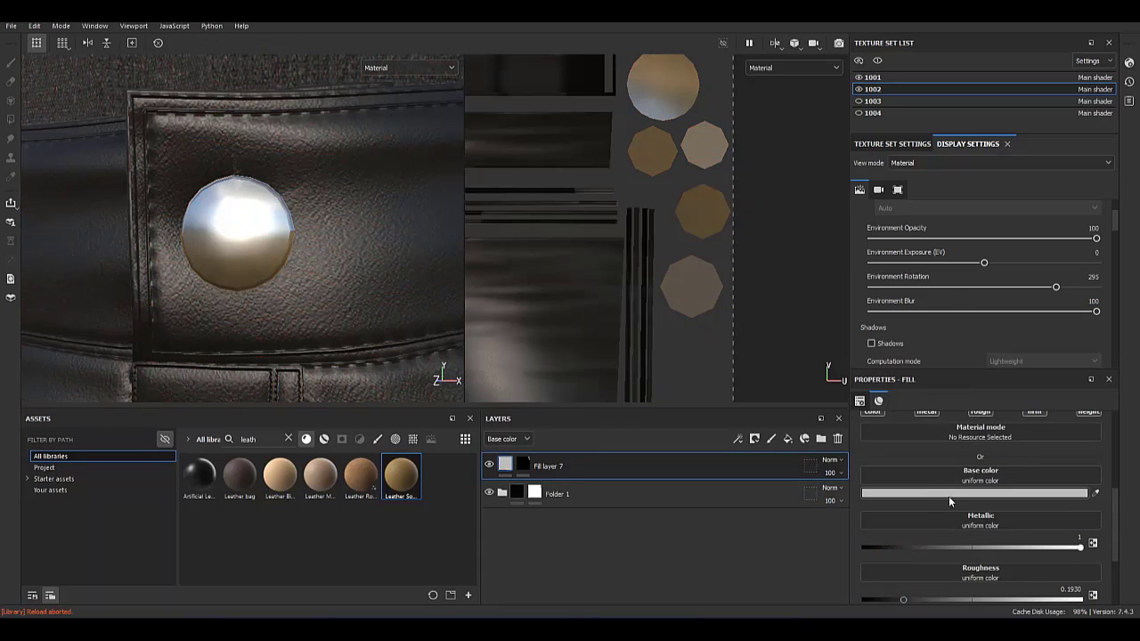
{"action": "left_click", "coordinate": [949, 495]}
{"action": "left_click", "coordinate": [965, 344]}
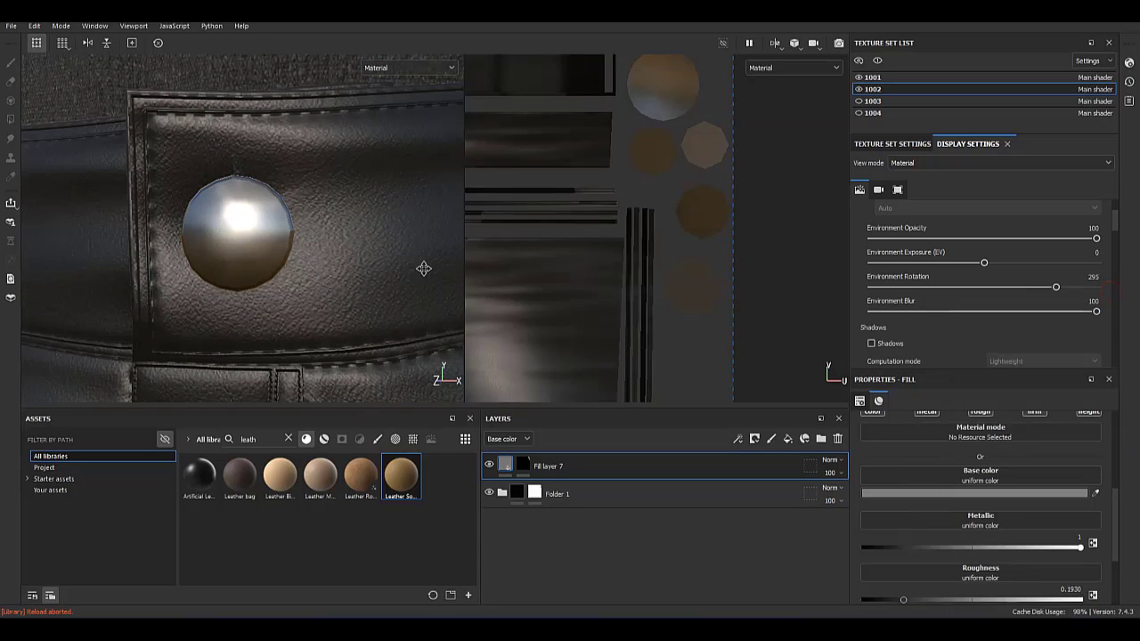
{"action": "scroll", "coordinate": [423, 269], "scroll_direction": "down", "scroll_amount": 3}
{"action": "scroll", "coordinate": [356, 258], "scroll_direction": "down", "scroll_amount": 2}
{"action": "scroll", "coordinate": [312, 258], "scroll_direction": "down", "scroll_amount": 2}
{"action": "scroll", "coordinate": [159, 155], "scroll_direction": "up", "scroll_amount": 1}
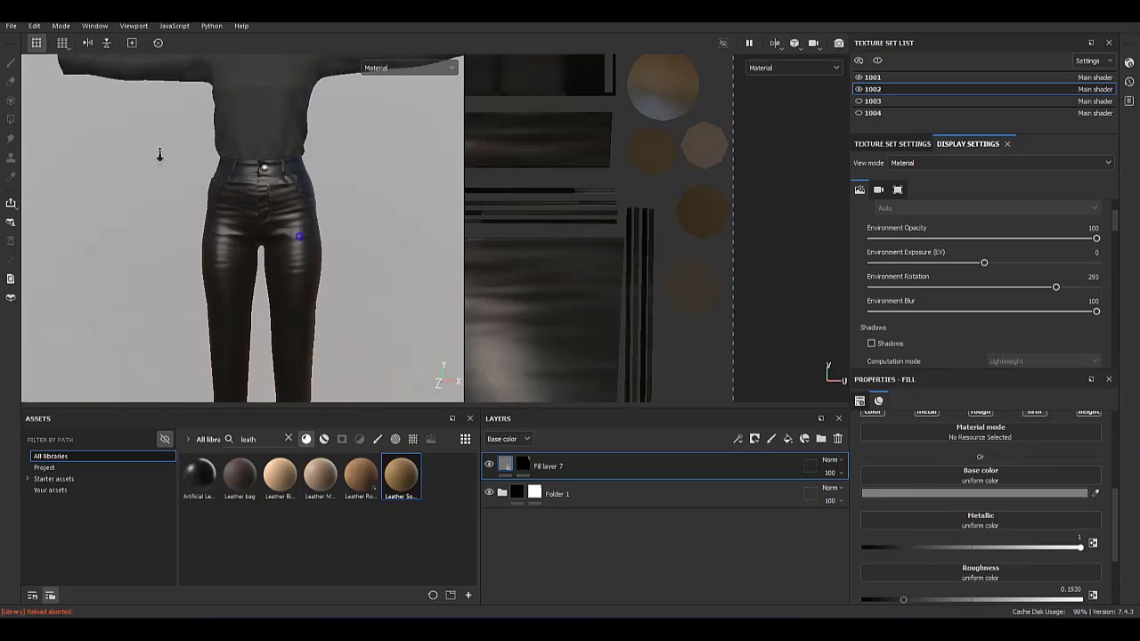
{"action": "scroll", "coordinate": [159, 155], "scroll_direction": "down", "scroll_amount": 2}
Switch to the 1003 texture set and hide the 1004 puffer jacket.
{"action": "left_click", "coordinate": [859, 100]}
{"action": "left_click", "coordinate": [859, 113]}
{"action": "scroll", "coordinate": [287, 396], "scroll_direction": "up", "scroll_amount": 2}
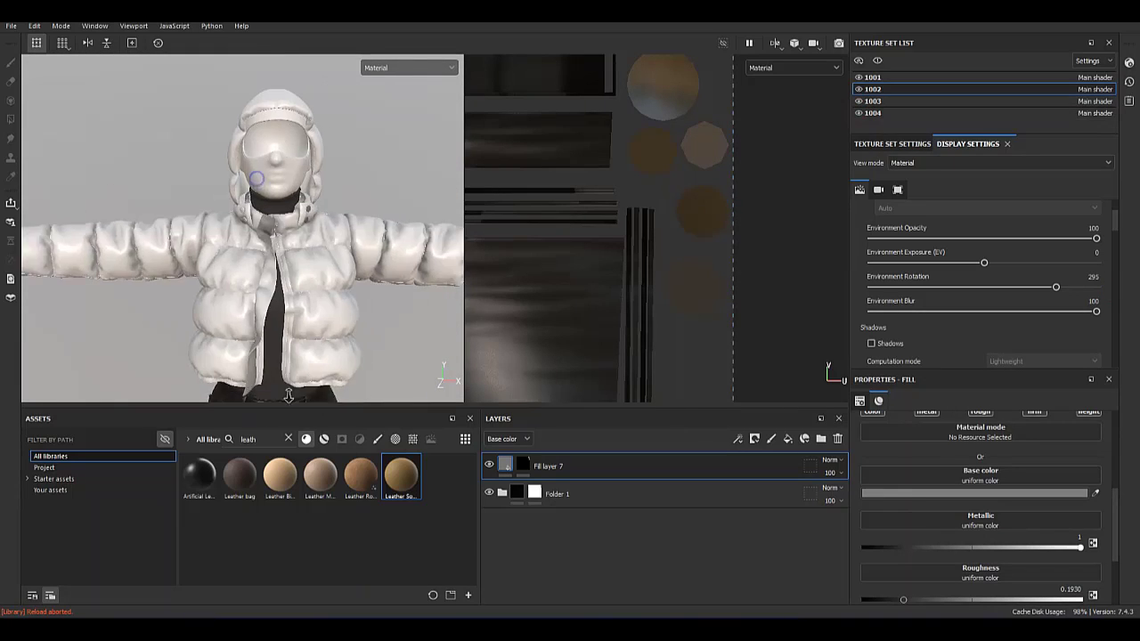
{"action": "left_click", "coordinate": [873, 100]}
{"action": "left_click", "coordinate": [859, 113]}
{"action": "mouse_move", "coordinate": [267, 293]}
{"action": "left_mouse_down", "text": "alt"}
{"action": "mouse_move", "coordinate": [142, 293]}
{"action": "mouse_move", "coordinate": [336, 262]}
{"action": "mouse_move", "coordinate": [223, 267]}
{"action": "mouse_move", "coordinate": [268, 256]}
{"action": "left_mouse_up", "text": "alt"}
{"action": "scroll", "coordinate": [268, 257], "scroll_direction": "up", "scroll_amount": 2}
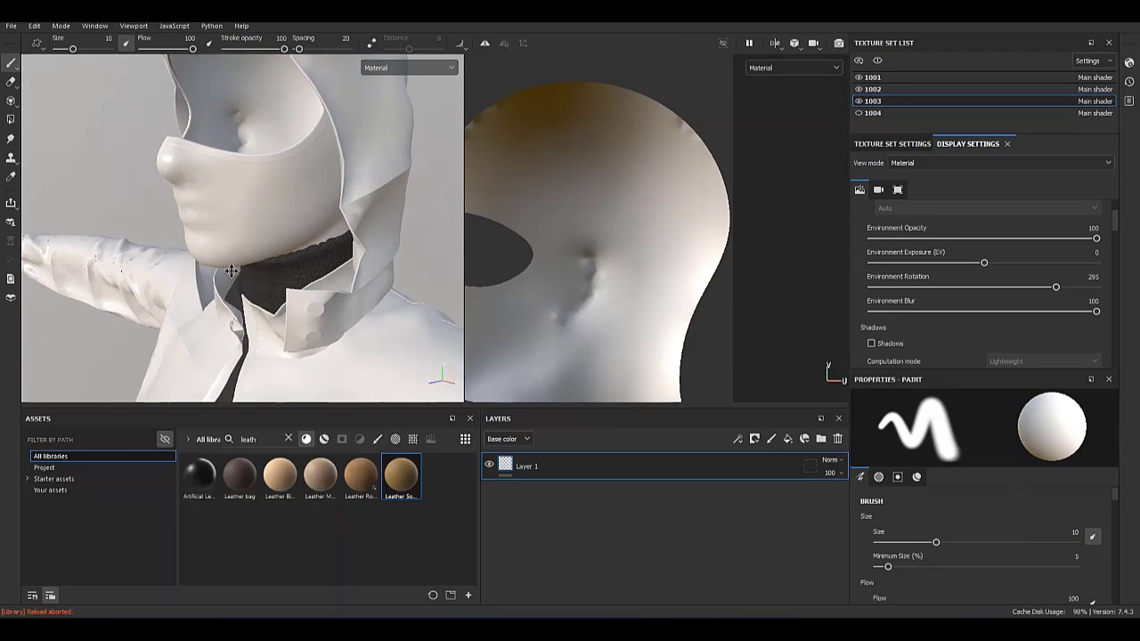
{"action": "scroll", "coordinate": [308, 232], "scroll_direction": "down", "scroll_amount": 5}
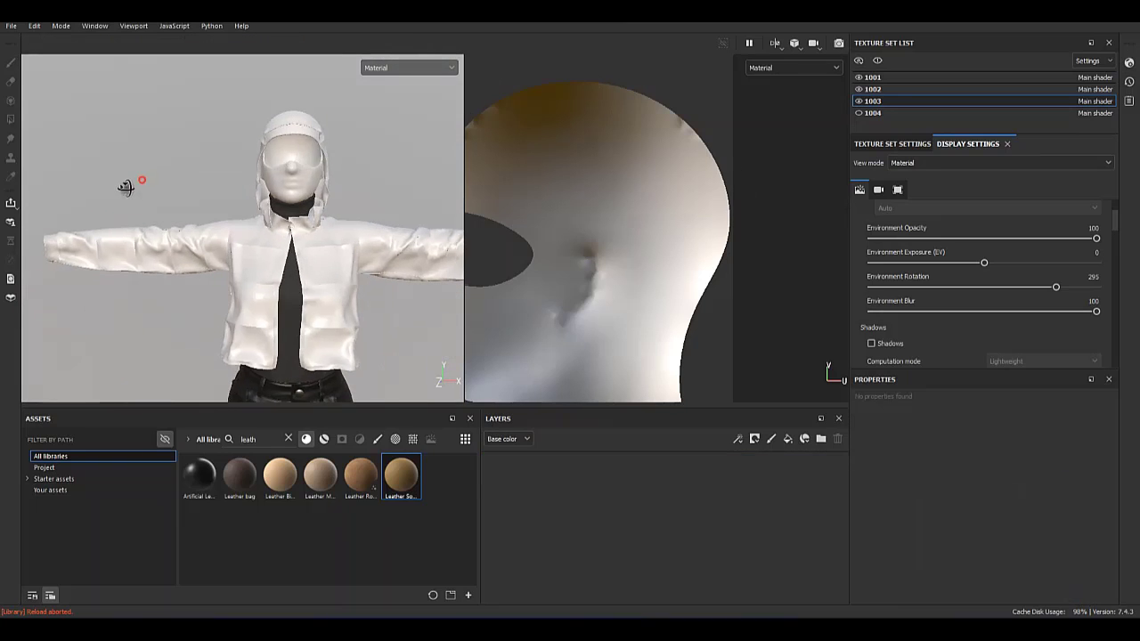
Add a new folder and a fill layer, confirming its default grey base colour.
{"action": "left_click", "coordinate": [821, 438]}
{"action": "left_click", "coordinate": [786, 443]}
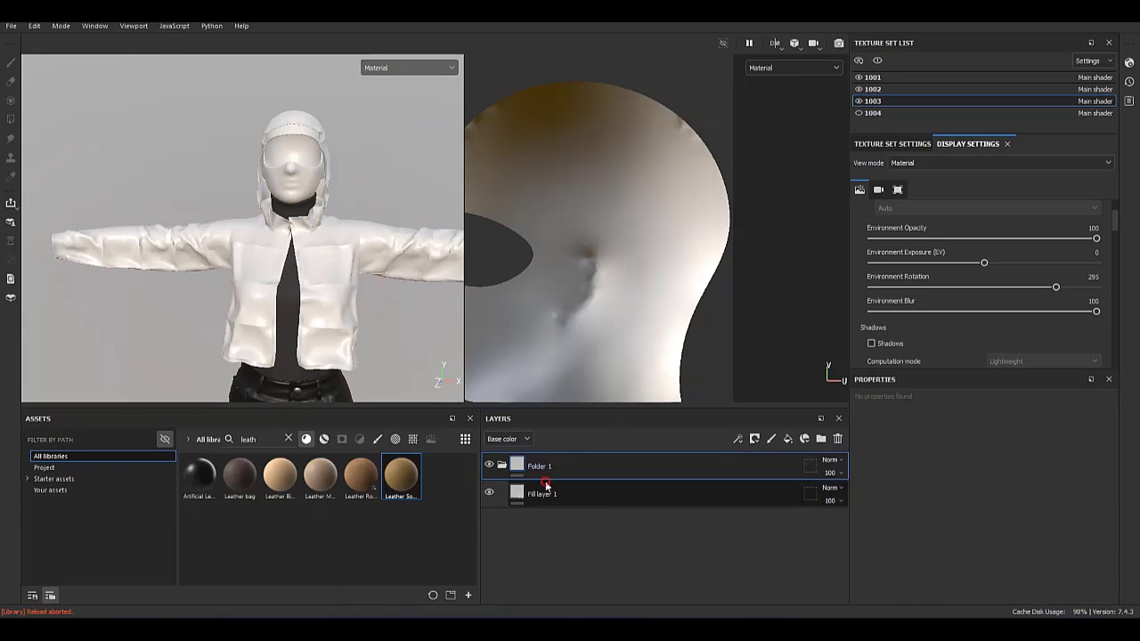
{"action": "left_click", "coordinate": [976, 494]}
{"action": "key", "text": "Return"}
{"action": "left_click", "coordinate": [545, 449]}
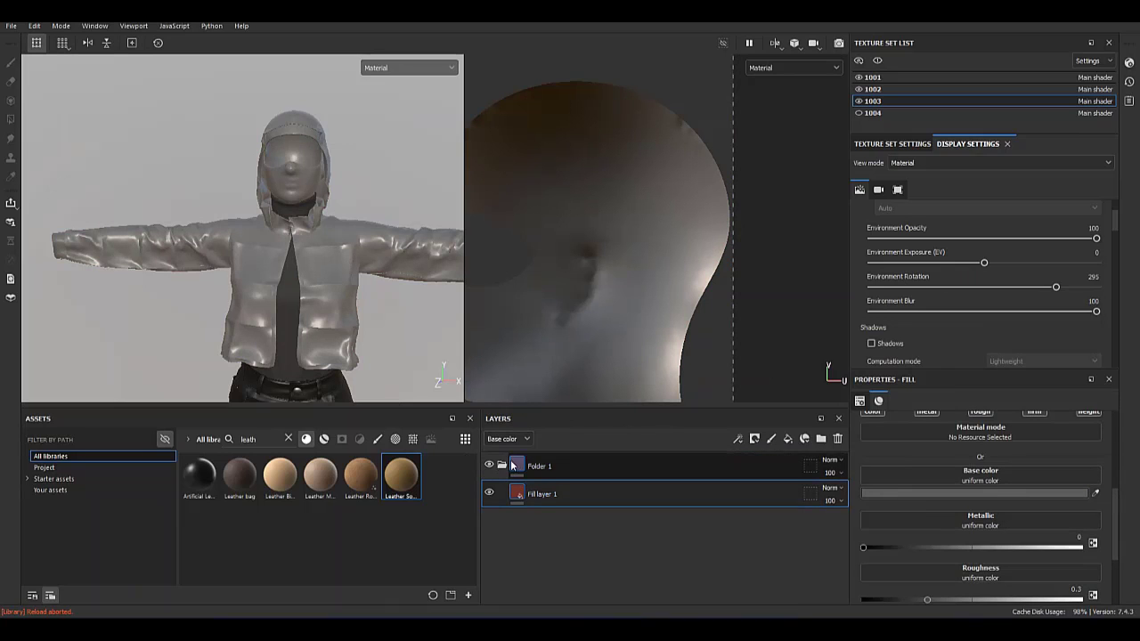
Add a black mask to Folder 1 and view the jacket torso.
{"action": "right_click", "coordinate": [524, 465]}
{"action": "left_click", "coordinate": [585, 241]}
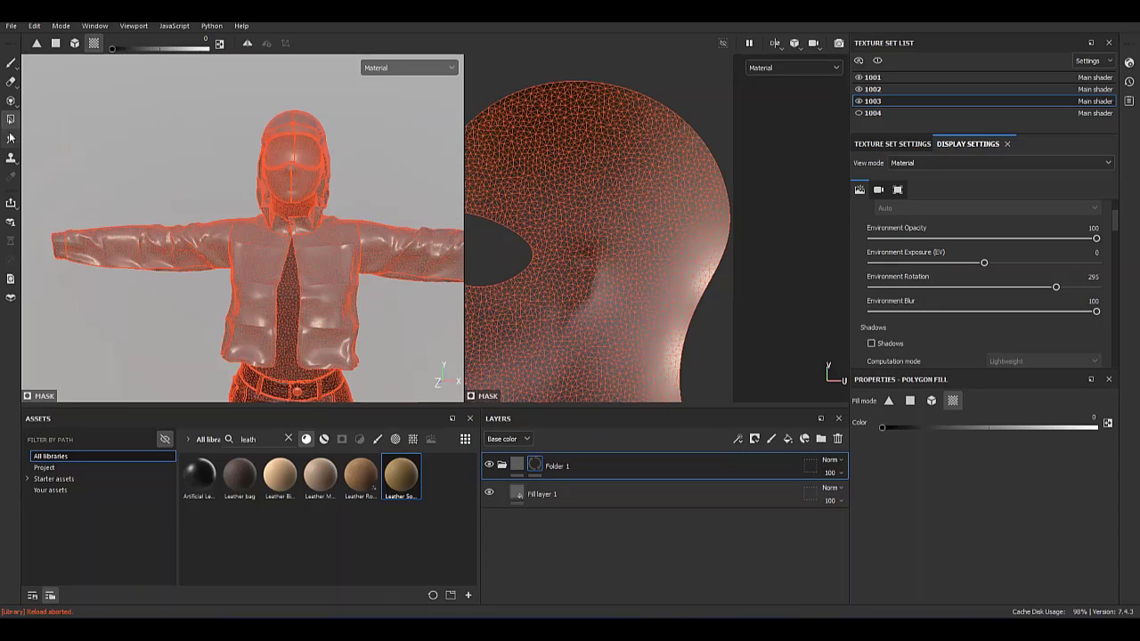
{"action": "scroll", "coordinate": [623, 250], "scroll_direction": "down", "scroll_amount": 3}
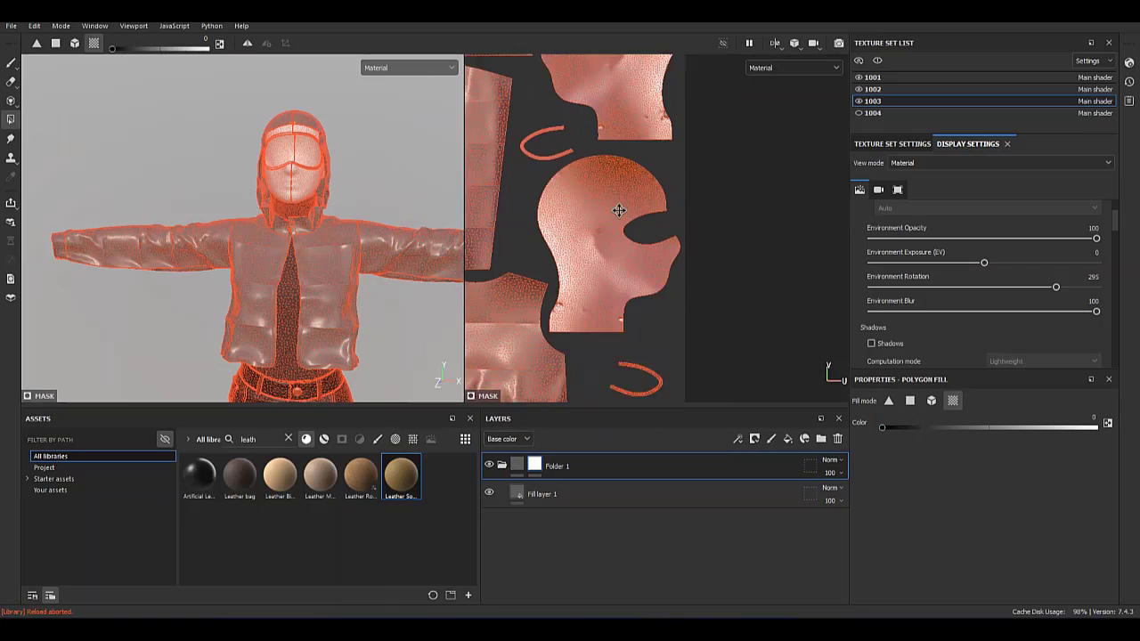
{"action": "left_click", "coordinate": [517, 464]}
{"action": "scroll", "coordinate": [275, 269], "scroll_direction": "up", "scroll_amount": 5}
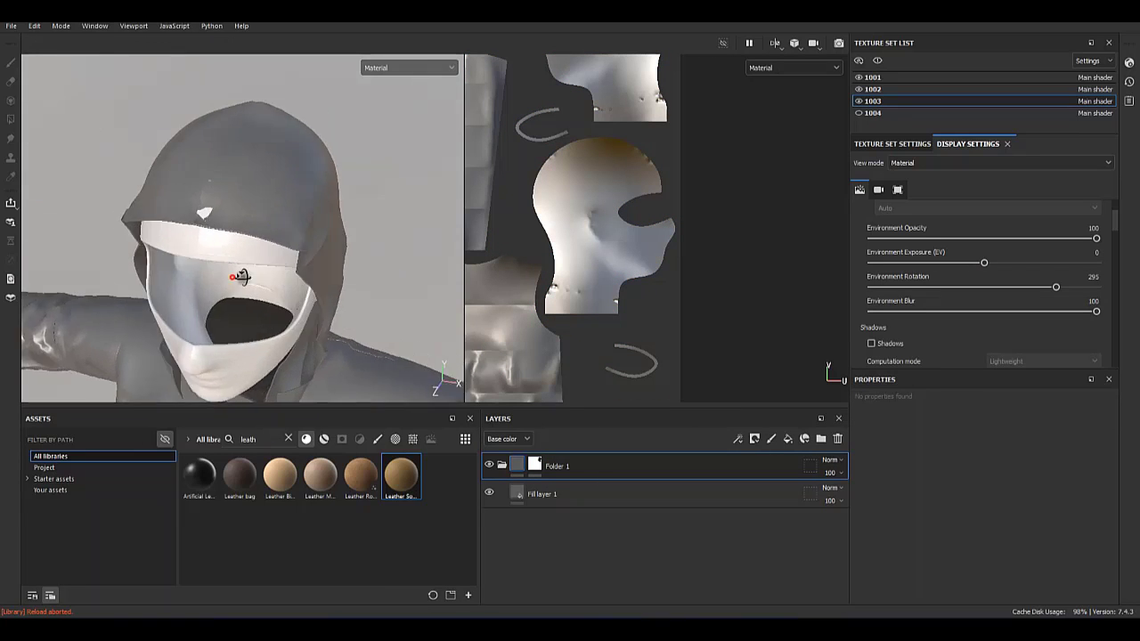
{"action": "scroll", "coordinate": [274, 269], "scroll_direction": "down", "scroll_amount": 5}
{"action": "mouse_move", "coordinate": [287, 335]}
{"action": "left_mouse_down", "text": "alt"}
{"action": "mouse_move", "coordinate": [384, 388]}
{"action": "mouse_move", "coordinate": [320, 240]}
{"action": "mouse_move", "coordinate": [301, 385]}
{"action": "left_mouse_up", "text": "alt"}
{"action": "scroll", "coordinate": [302, 243], "scroll_direction": "down", "scroll_amount": 3}
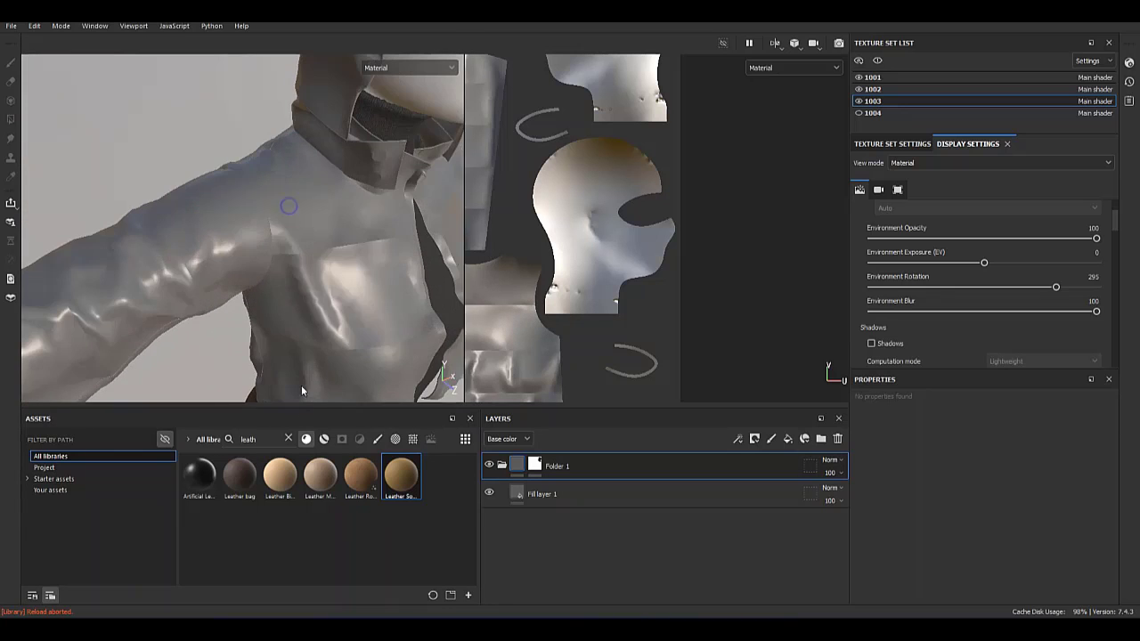
Set Fill layer 1 to base colour 1A1A1A and roughness about 0.49, then add another fill layer.
{"action": "left_click", "coordinate": [617, 492]}
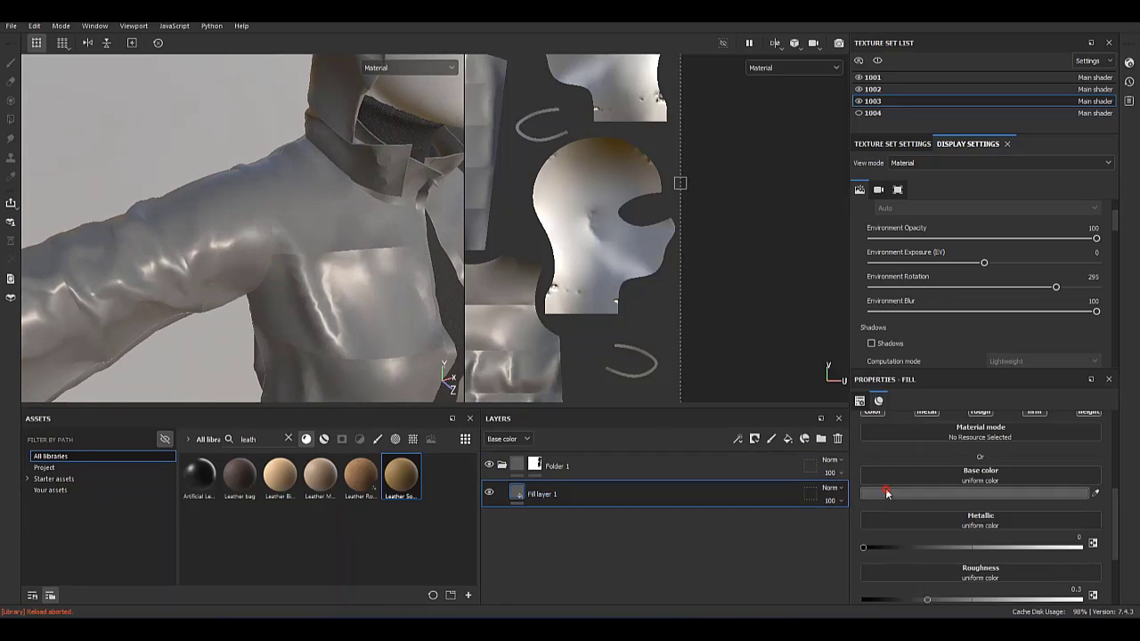
{"action": "left_click", "coordinate": [980, 493]}
{"action": "type", "text": "1A1A1A"}
{"action": "key", "text": "Return"}
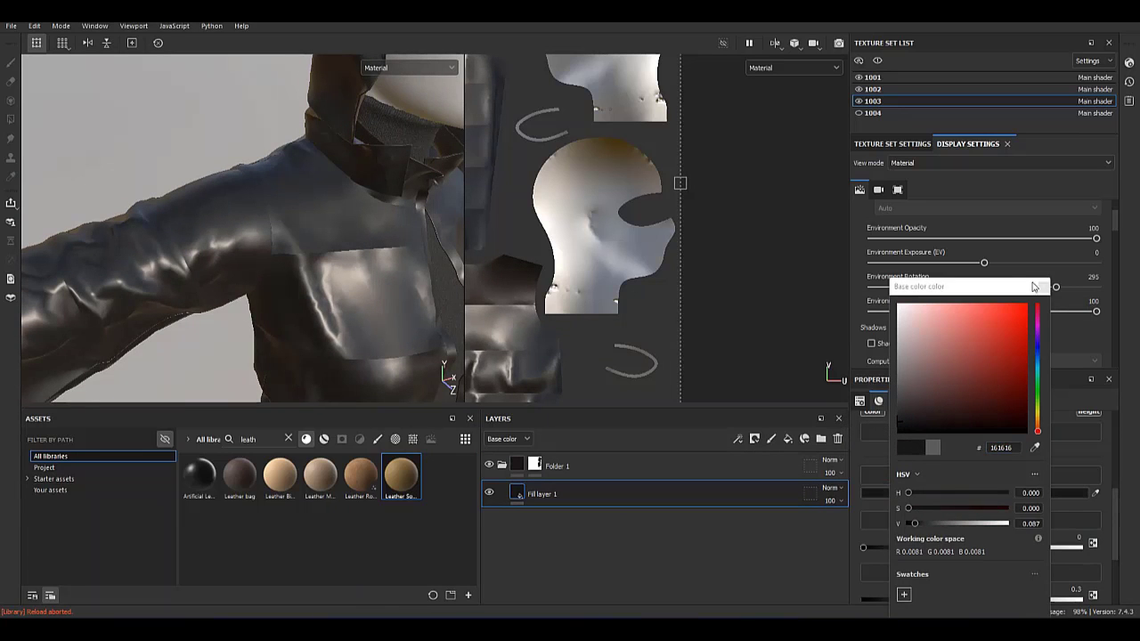
{"action": "left_click_drag", "start_coordinate": [929, 597], "coordinate": [970, 601]}
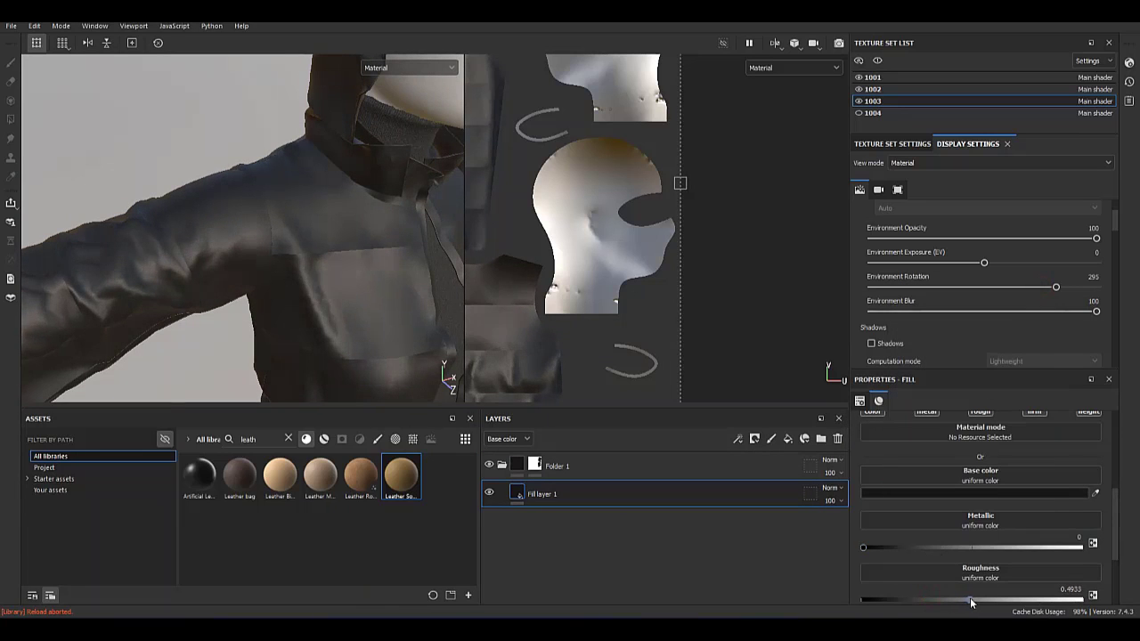
{"action": "left_click", "coordinate": [788, 439]}
Give Fill layer 2 a black mask filled with the Directional Scratches texture.
{"action": "right_click", "coordinate": [535, 493]}
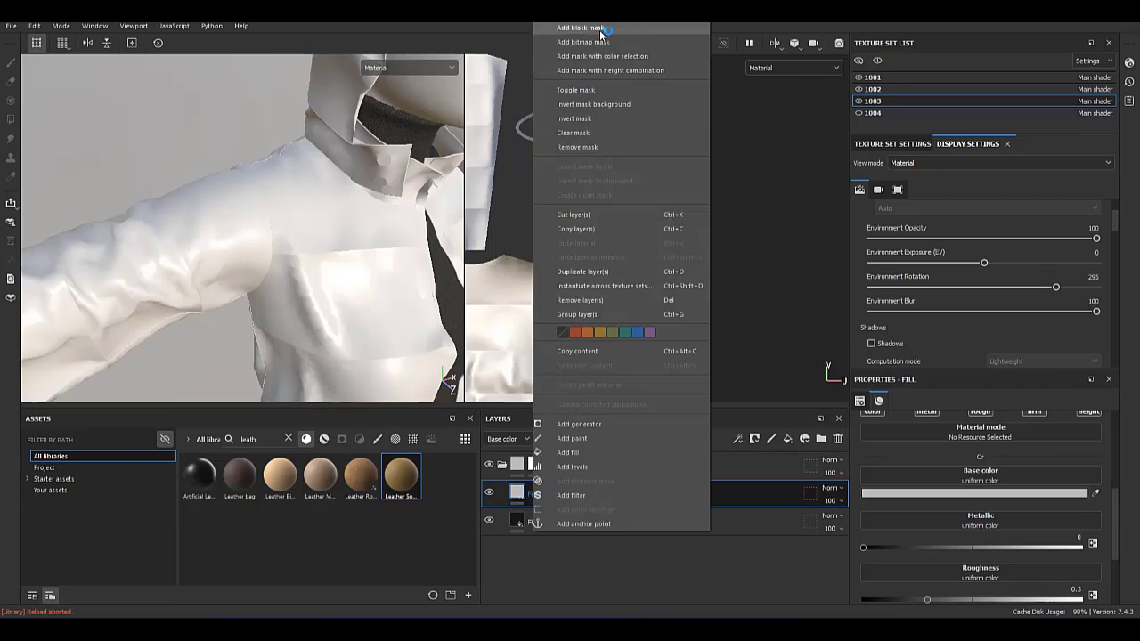
{"action": "left_click", "coordinate": [579, 28]}
{"action": "right_click", "coordinate": [539, 494]}
{"action": "left_click", "coordinate": [583, 415]}
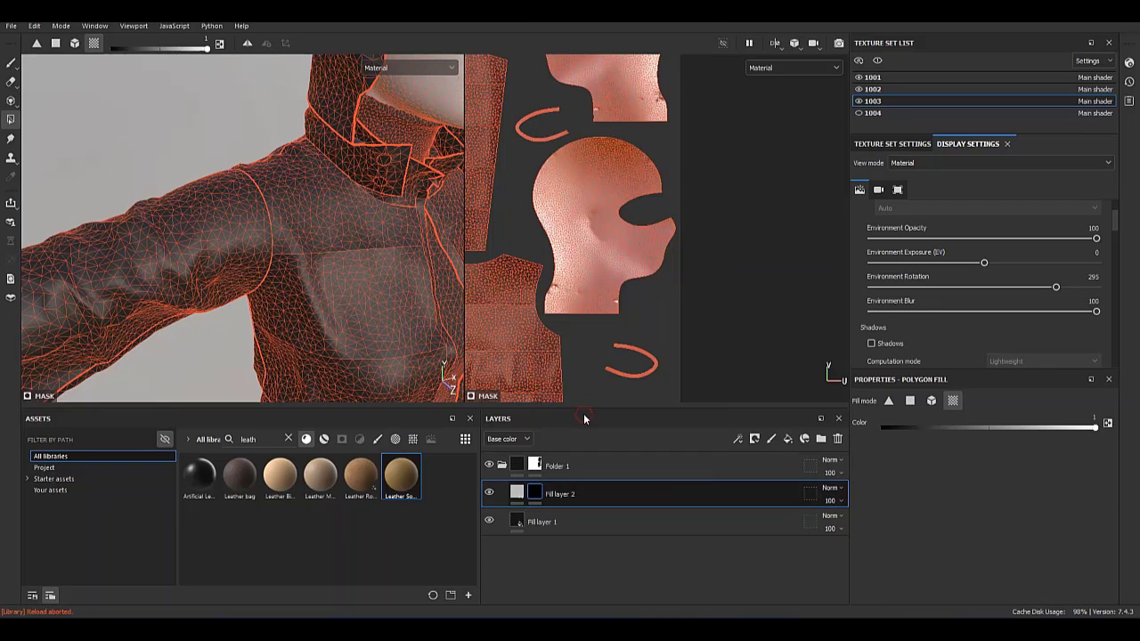
{"action": "left_click", "coordinate": [926, 462]}
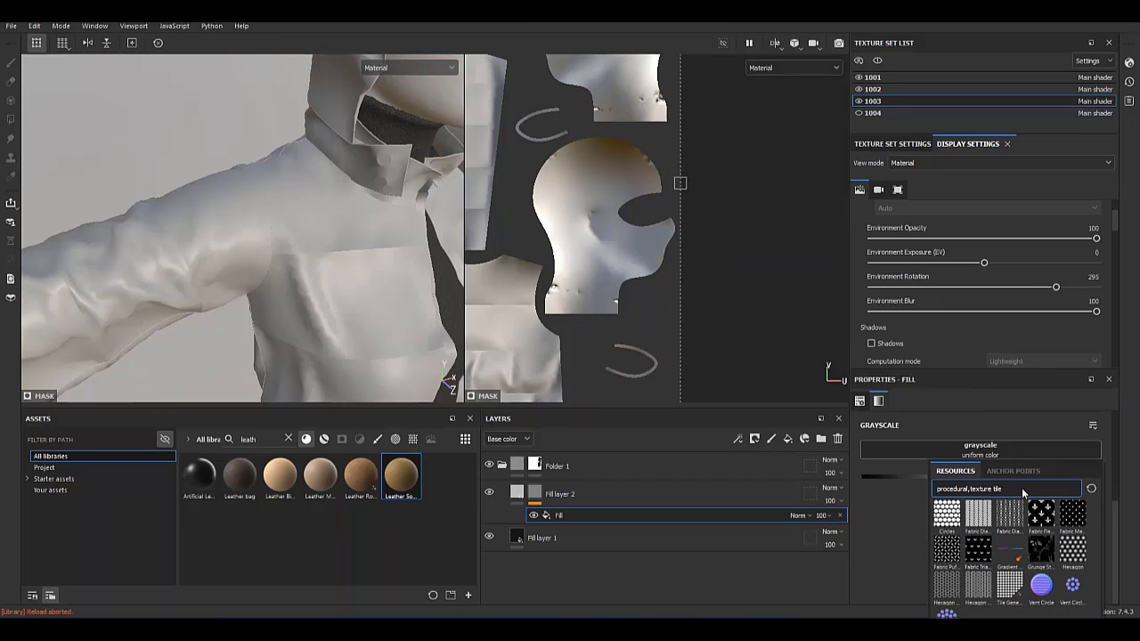
{"action": "key", "text": "BackSpace"}
{"action": "key", "text": "BackSpace"}
{"action": "key", "text": "BackSpace"}
{"action": "key", "text": "BackSpace"}
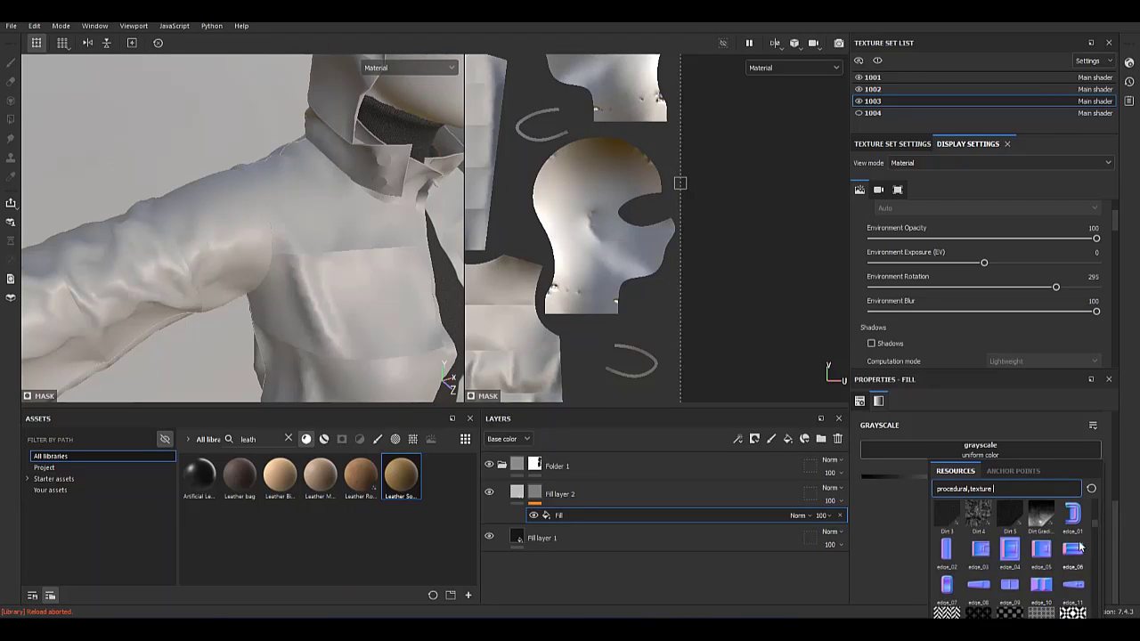
{"action": "mouse_move", "coordinate": [1100, 532]}
{"action": "left_mouse_down"}
{"action": "mouse_move", "coordinate": [1094, 549]}
{"action": "mouse_move", "coordinate": [1087, 526]}
{"action": "left_mouse_up"}
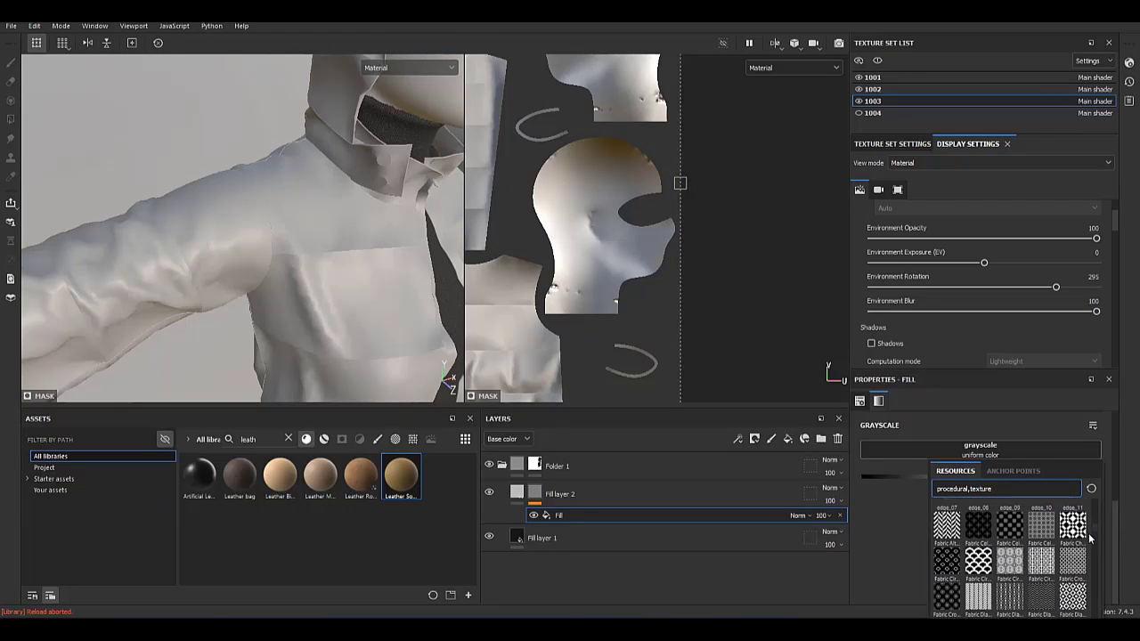
{"action": "left_click", "coordinate": [1000, 561]}
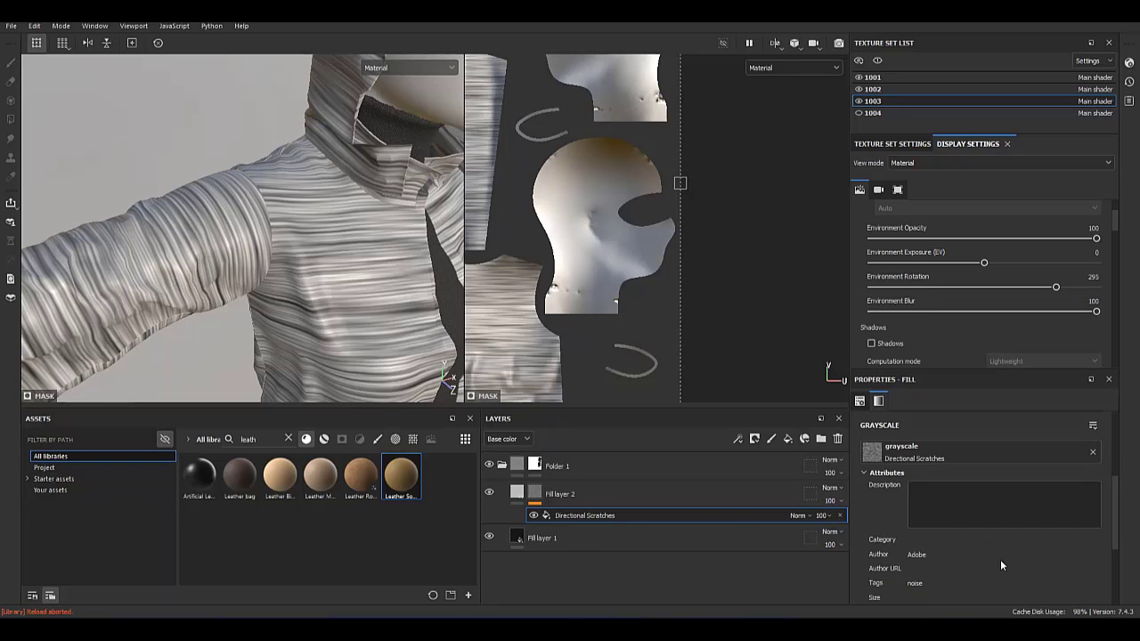
Shrink the scratches' projection and disable Fill layer 2's colour channel, keeping height.
{"action": "scroll", "coordinate": [648, 309], "scroll_direction": "down", "scroll_amount": 5}
{"action": "mouse_move", "coordinate": [720, 367]}
{"action": "left_mouse_down"}
{"action": "mouse_move", "coordinate": [580, 232]}
{"action": "mouse_move", "coordinate": [590, 282]}
{"action": "left_mouse_up"}
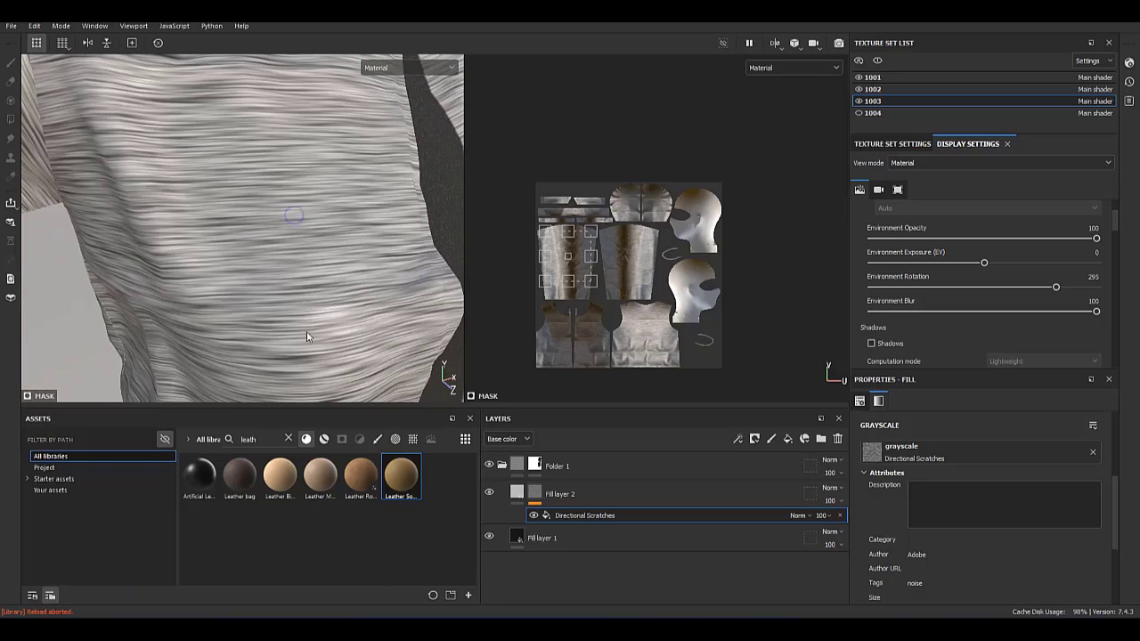
{"action": "left_click", "coordinate": [517, 492]}
{"action": "left_click", "coordinate": [873, 446]}
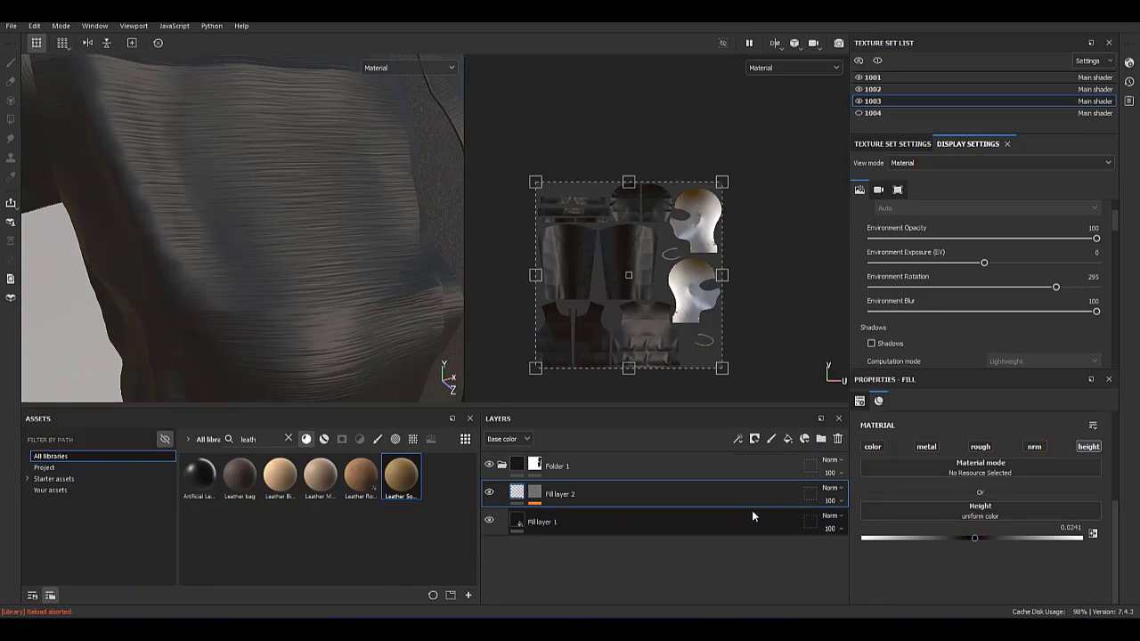
Duplicate Fill layer 2, re-enable colour, toggle roughness, and raise the scratch contrast.
{"action": "right_click", "coordinate": [596, 495]}
{"action": "left_click", "coordinate": [704, 272]}
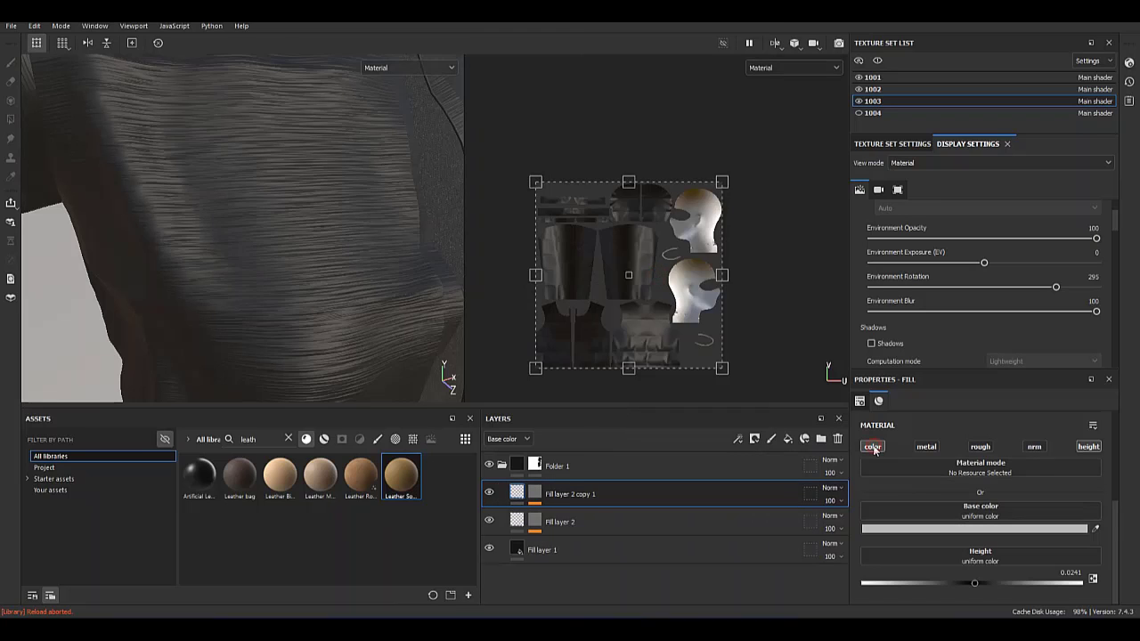
{"action": "left_click", "coordinate": [873, 447]}
{"action": "left_click", "coordinate": [991, 446]}
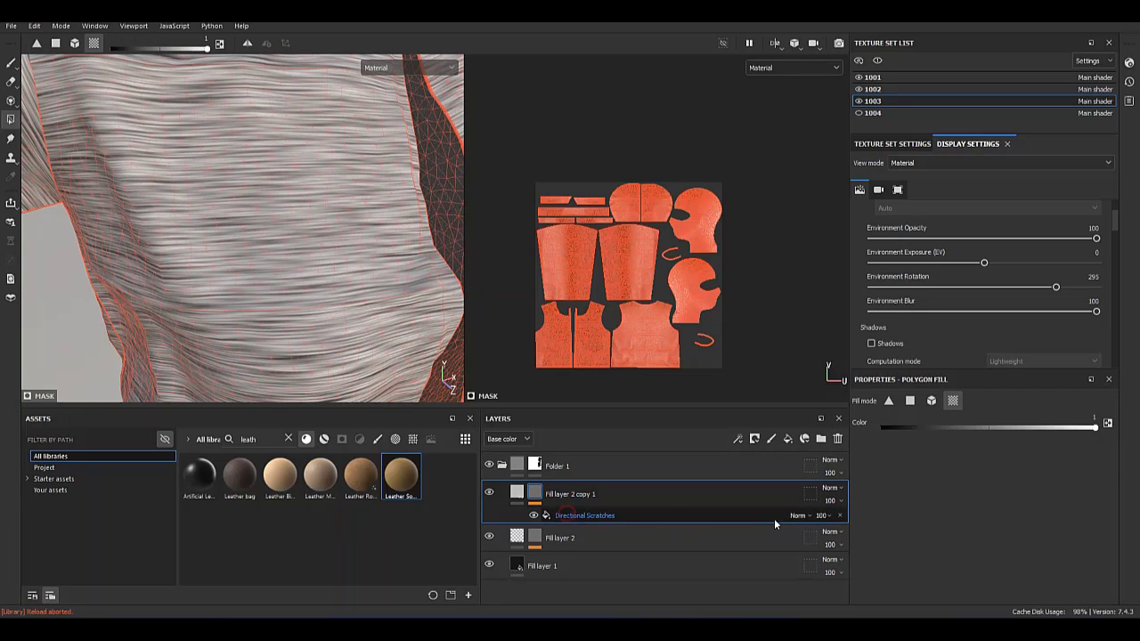
{"action": "scroll", "coordinate": [921, 545], "scroll_direction": "down", "scroll_amount": 3}
{"action": "mouse_move", "coordinate": [913, 571]}
{"action": "left_mouse_down"}
{"action": "mouse_move", "coordinate": [964, 571]}
{"action": "mouse_move", "coordinate": [960, 546]}
{"action": "left_mouse_up"}
Give Fill layer 2 copy 1 a dark base colour and check its scratches mask.
{"action": "left_click", "coordinate": [519, 497]}
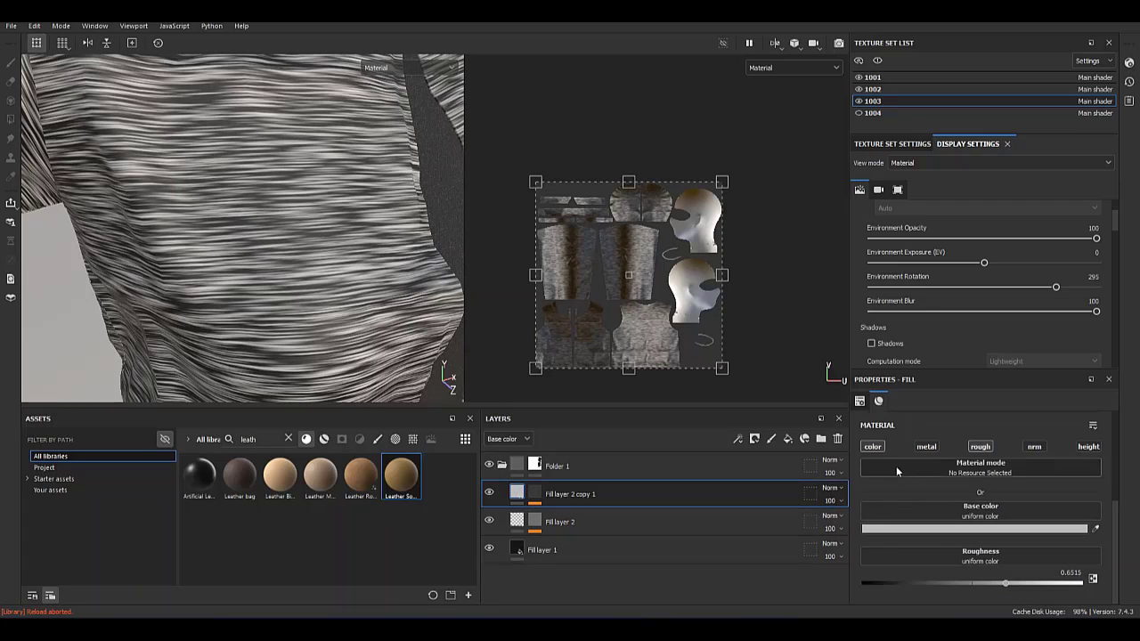
{"action": "left_click", "coordinate": [979, 525]}
{"action": "left_click_drag", "start_coordinate": [980, 392], "coordinate": [853, 415]}
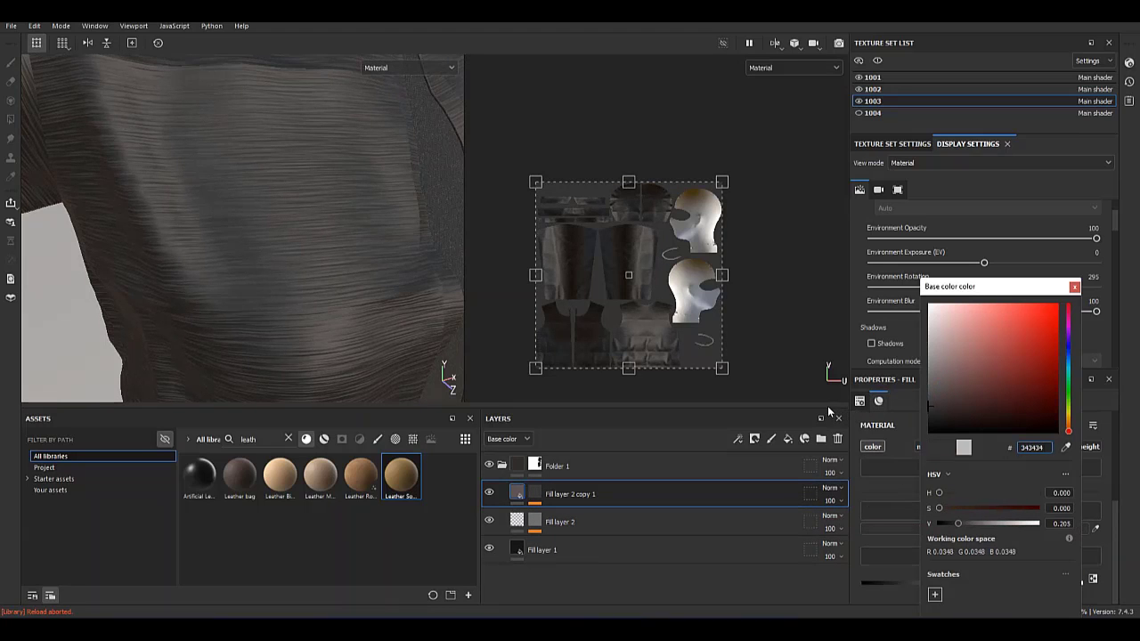
{"action": "mouse_move", "coordinate": [355, 383]}
{"action": "left_mouse_down", "text": "alt"}
{"action": "mouse_move", "coordinate": [178, 200]}
{"action": "mouse_move", "coordinate": [195, 285]}
{"action": "mouse_move", "coordinate": [242, 255]}
{"action": "mouse_move", "coordinate": [301, 255]}
{"action": "left_mouse_up", "text": "alt"}
{"action": "scroll", "coordinate": [288, 255], "scroll_direction": "up", "scroll_amount": 5}
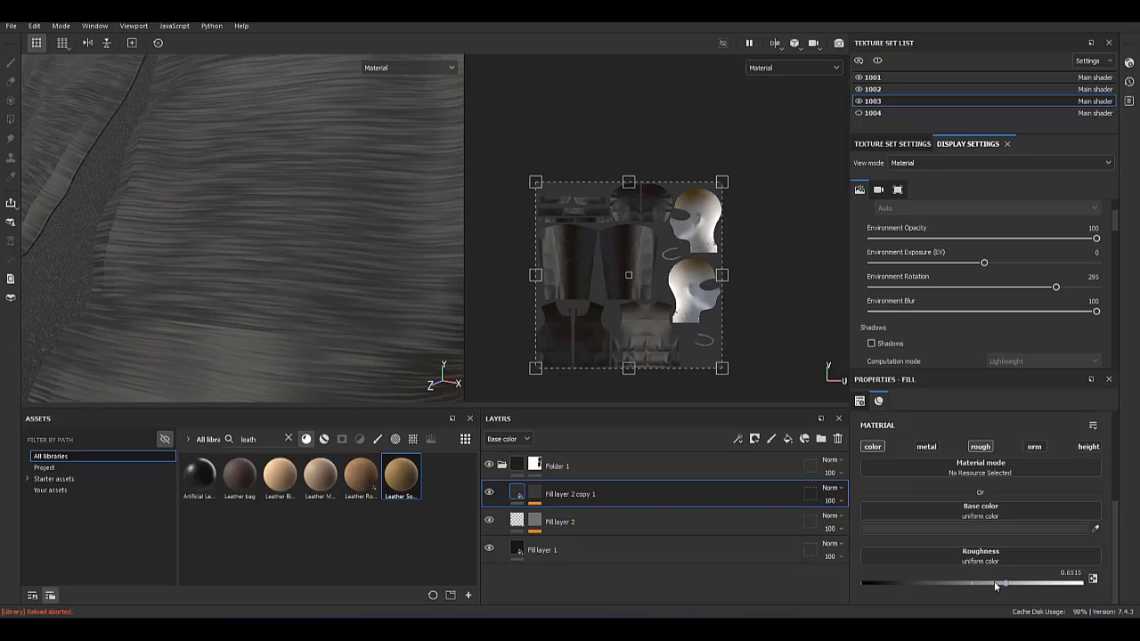
{"action": "left_click", "coordinate": [516, 492]}
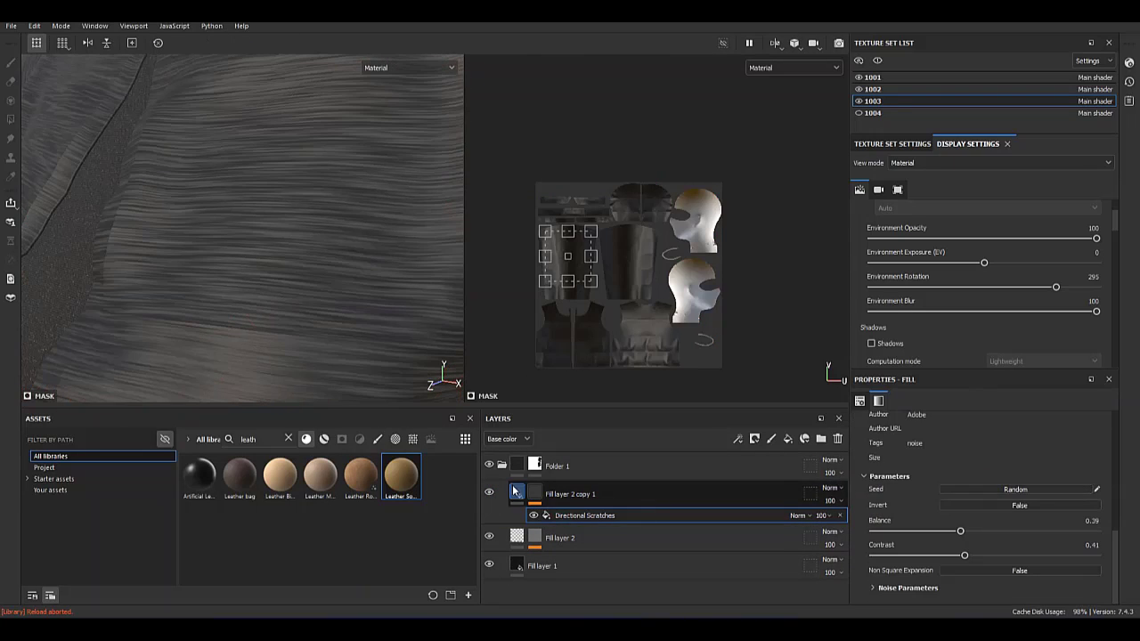
{"action": "left_click", "coordinate": [514, 492]}
Rotate the environment lighting to 340 and frame the hood and chest.
{"action": "scroll", "coordinate": [977, 571], "scroll_direction": "down", "scroll_amount": 1}
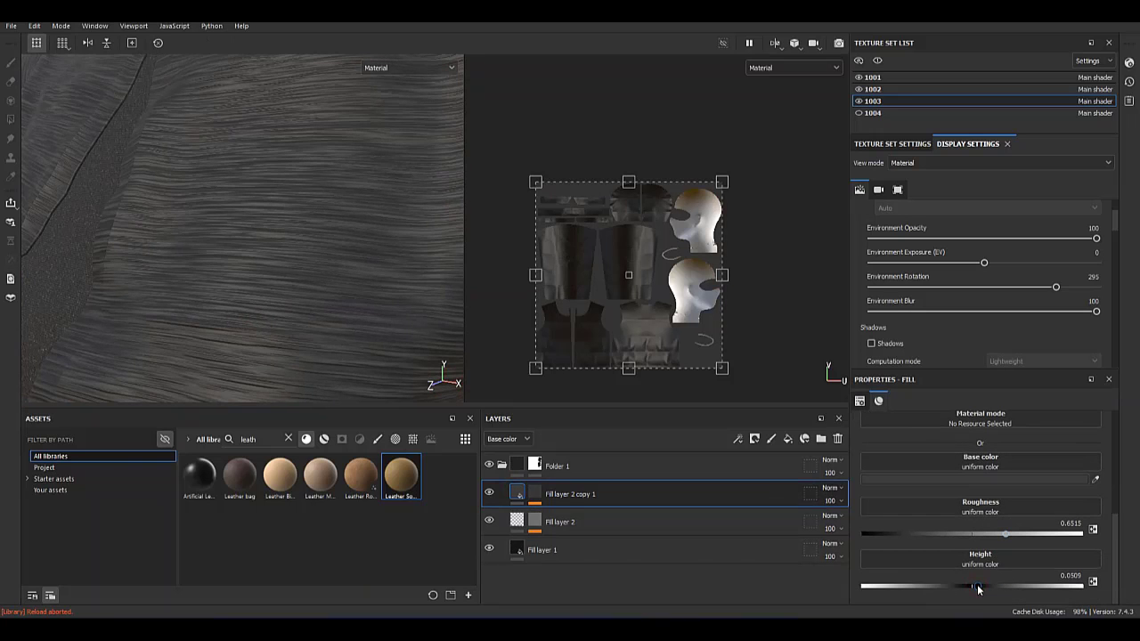
{"action": "scroll", "coordinate": [434, 350], "scroll_direction": "down", "scroll_amount": 5}
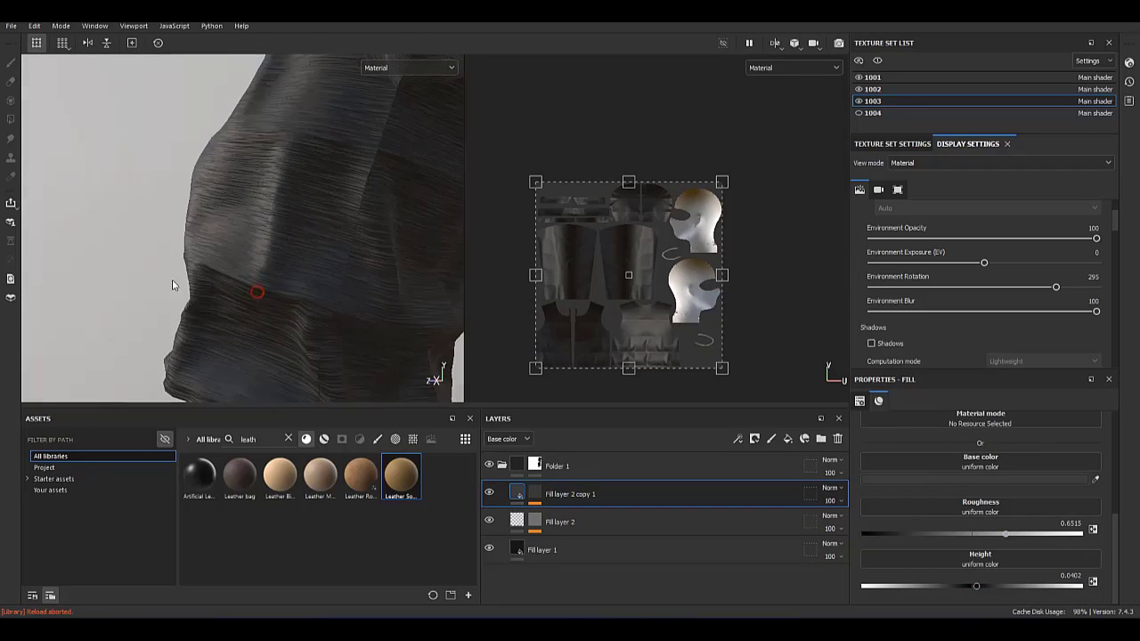
{"action": "right_click_drag", "start_coordinate": [303, 277], "coordinate": [285, 328], "text": "shift"}
{"action": "left_click_drag", "start_coordinate": [285, 328], "coordinate": [375, 267], "text": "alt"}
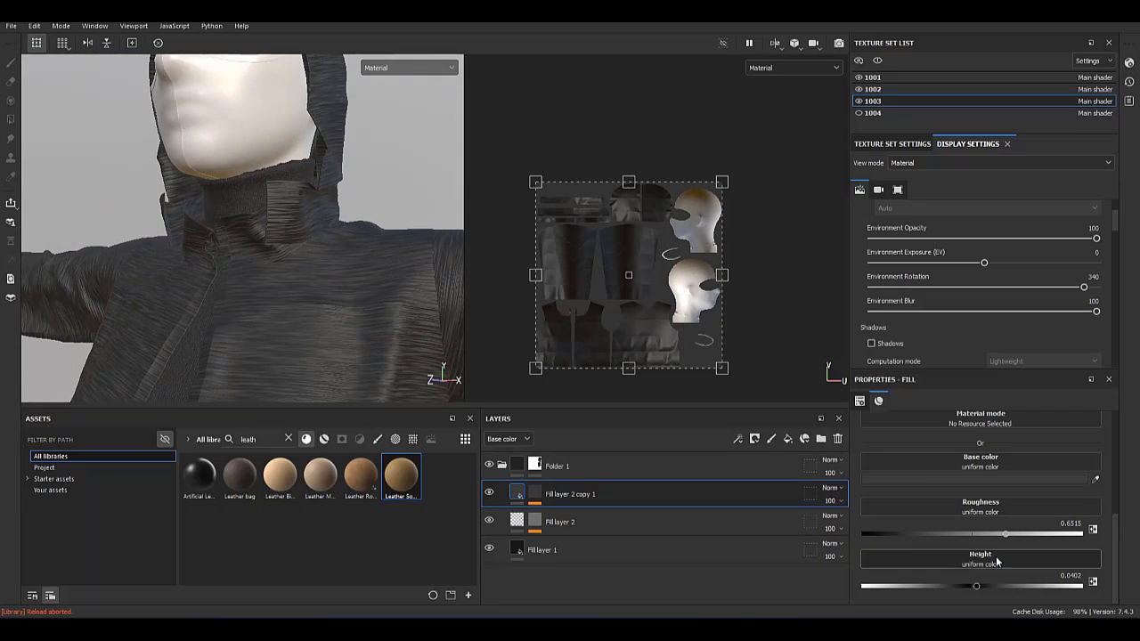
Inspect Fill layer 1, Fill layer 2 copy 1 and Fill layer 2, then collapse Folder 1.
{"action": "left_click", "coordinate": [570, 550]}
{"action": "left_click", "coordinate": [614, 494]}
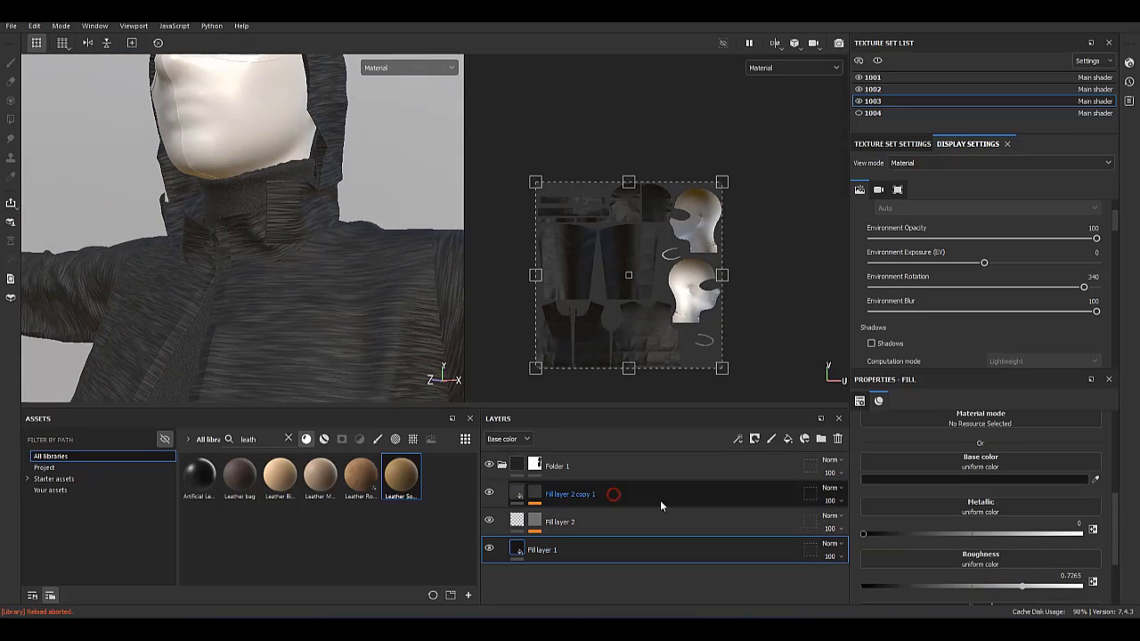
{"action": "left_click", "coordinate": [713, 524]}
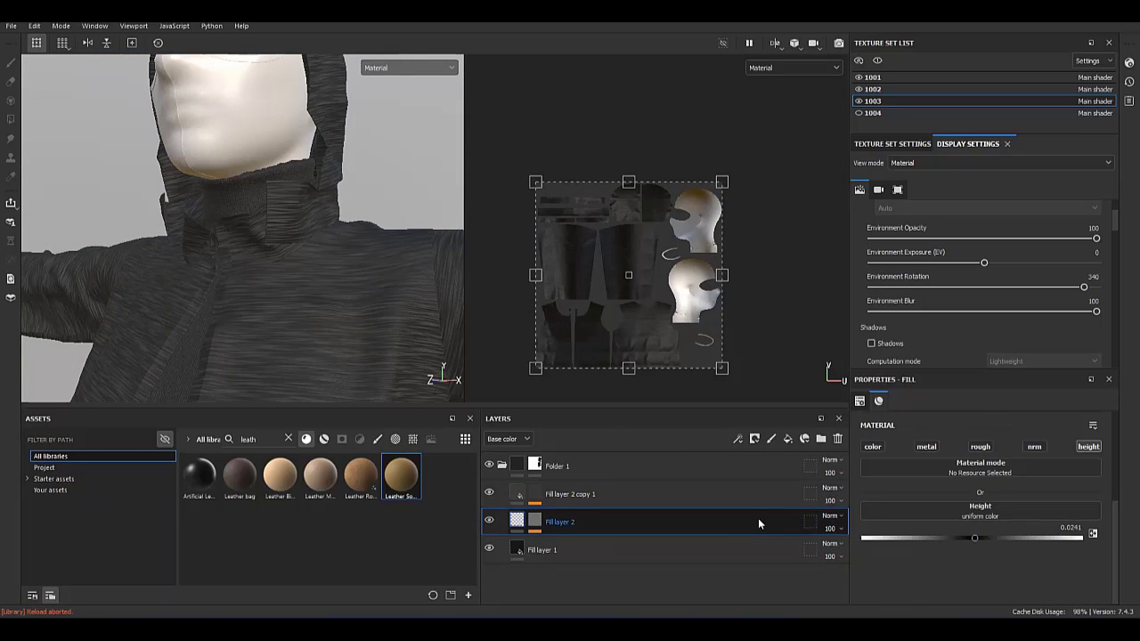
{"action": "mouse_move", "coordinate": [357, 338]}
{"action": "left_mouse_down", "text": "alt"}
{"action": "mouse_move", "coordinate": [163, 300]}
{"action": "mouse_move", "coordinate": [331, 301]}
{"action": "mouse_move", "coordinate": [310, 342]}
{"action": "left_mouse_up", "text": "alt"}
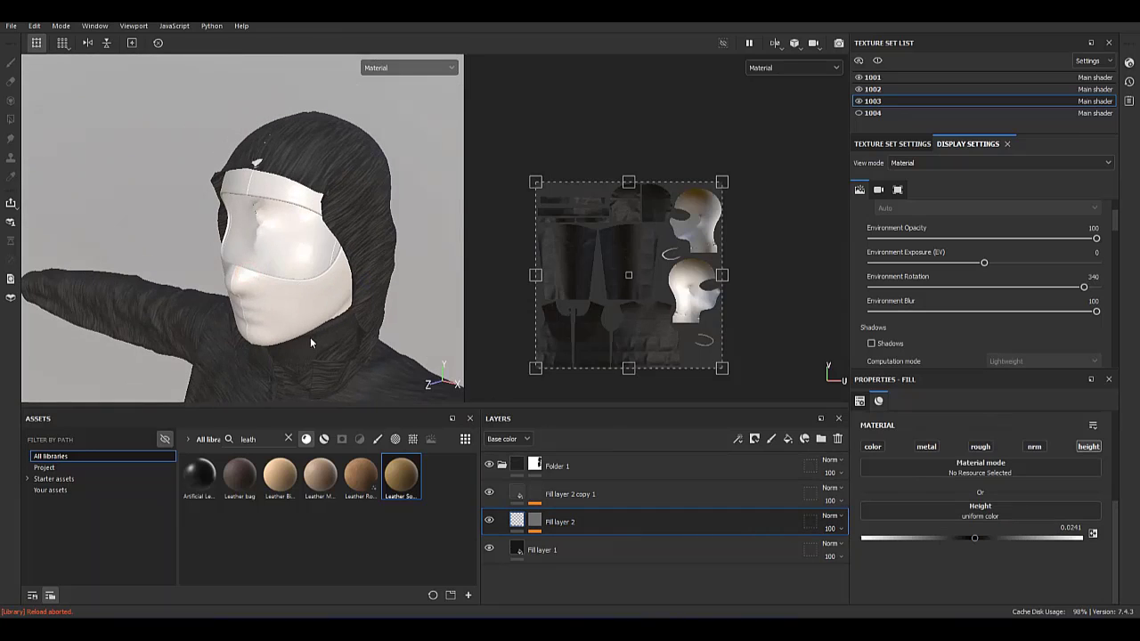
{"action": "left_click", "coordinate": [502, 464]}
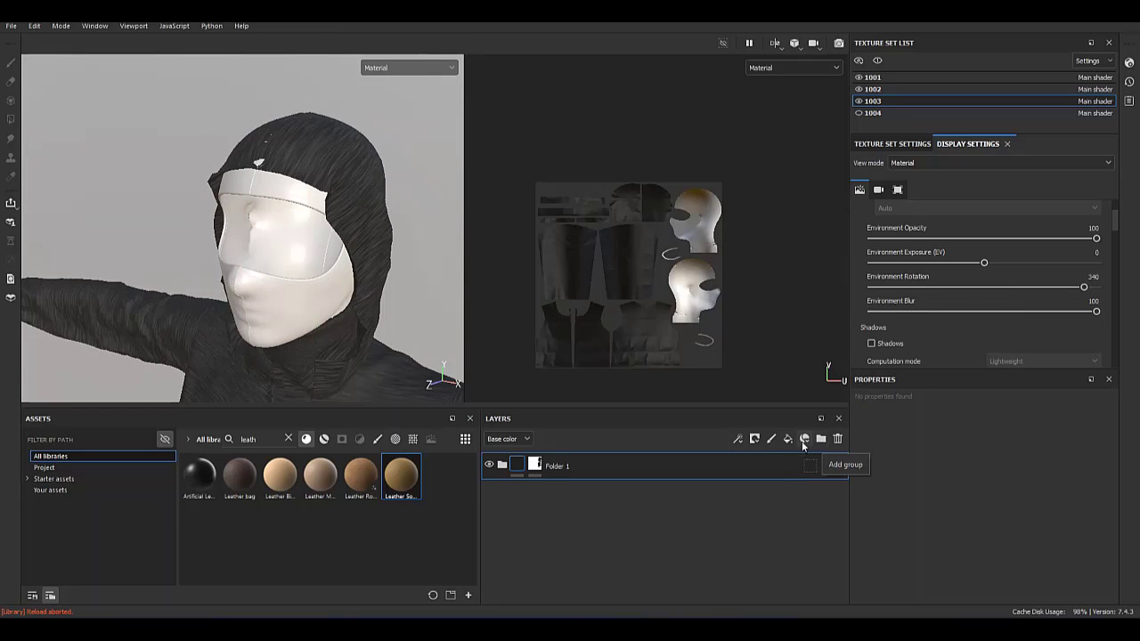
Place a new fill layer inside a new folder and give the folder a mask.
{"action": "left_click", "coordinate": [789, 438]}
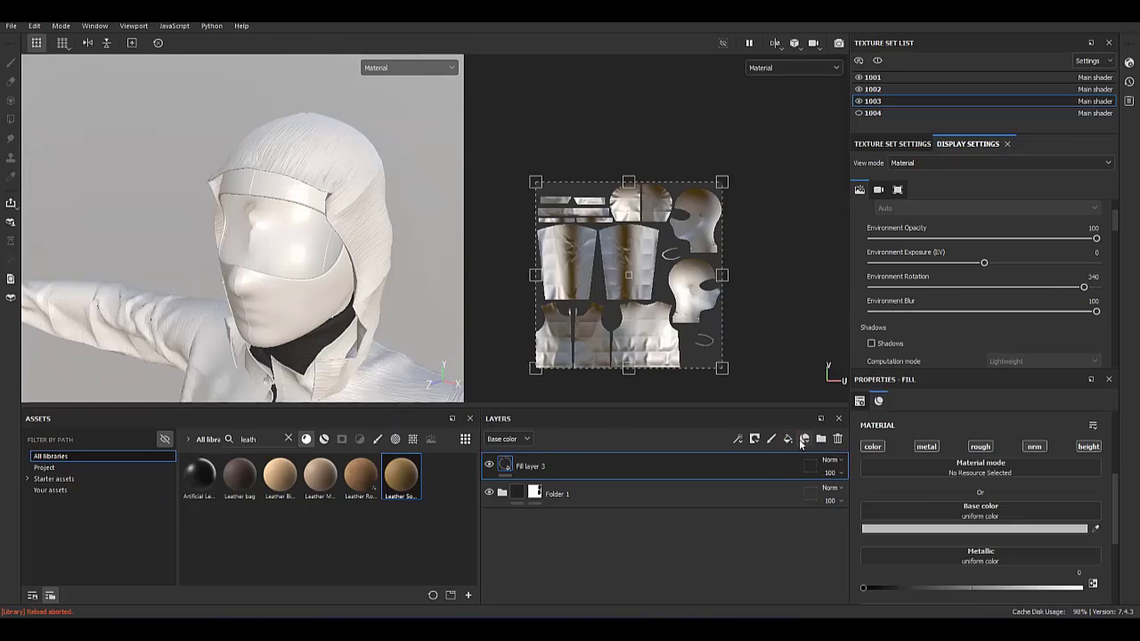
{"action": "left_click", "coordinate": [820, 438]}
{"action": "left_click", "coordinate": [539, 494]}
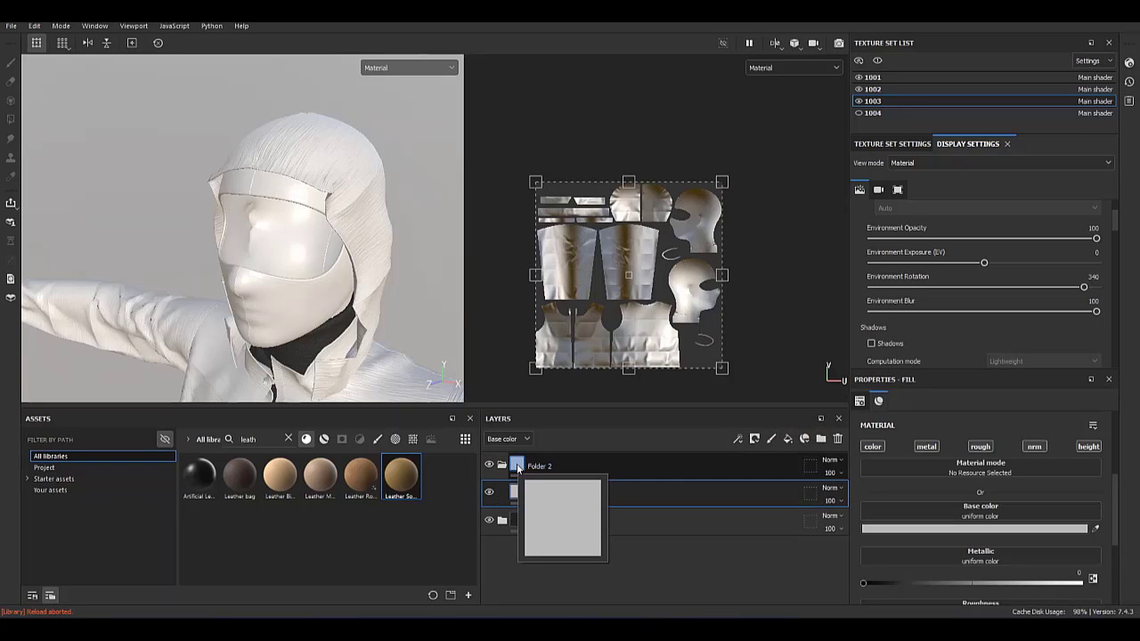
{"action": "right_click", "coordinate": [518, 467]}
{"action": "left_click", "coordinate": [682, 285]}
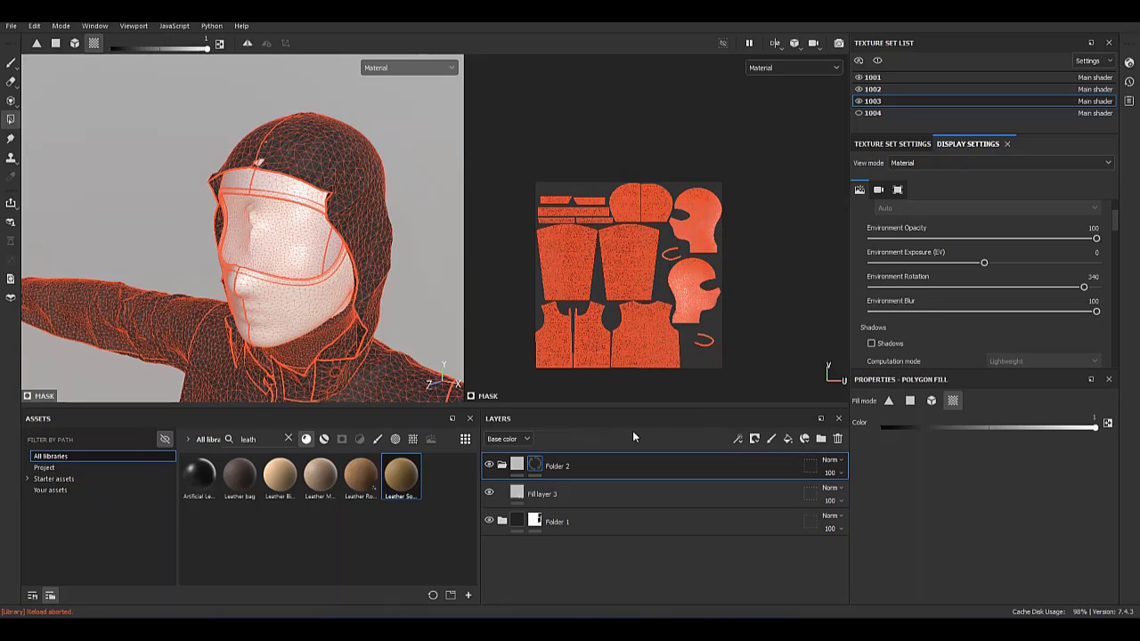
Polygon-fill the two face mask pieces into the folder mask, previewing the fill in red.
{"action": "left_click", "coordinate": [539, 493]}
{"action": "left_click", "coordinate": [975, 529]}
{"action": "left_click", "coordinate": [1097, 312]}
{"action": "left_click", "coordinate": [285, 239]}
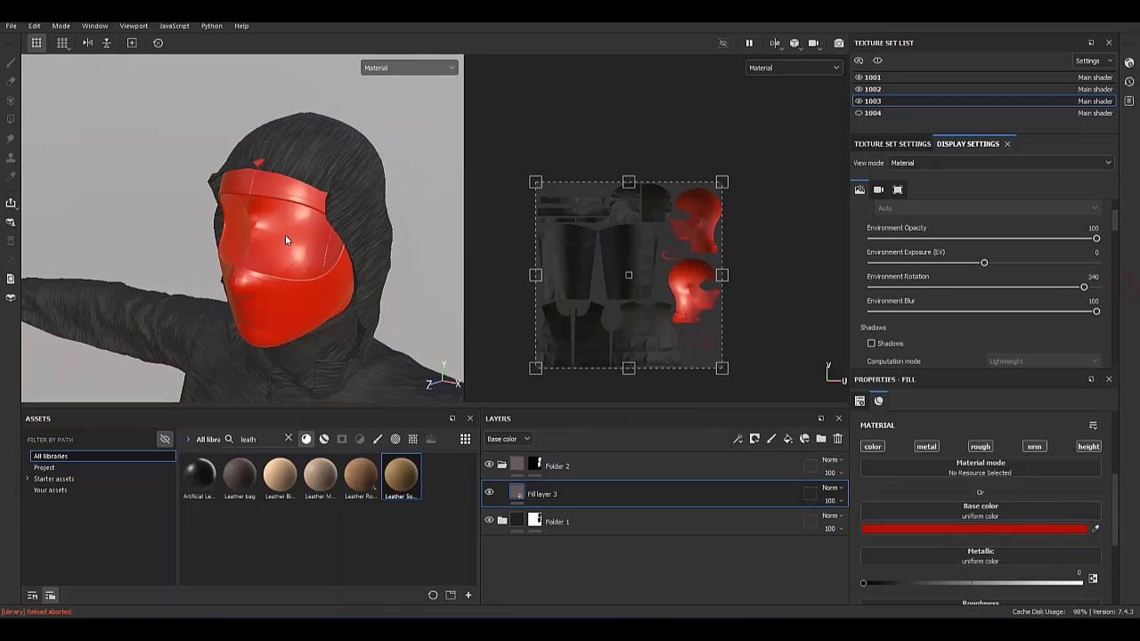
{"action": "scroll", "coordinate": [285, 239], "scroll_direction": "down", "scroll_amount": 5}
{"action": "mouse_move", "coordinate": [303, 258]}
{"action": "left_mouse_down", "text": "alt"}
{"action": "mouse_move", "coordinate": [223, 267]}
{"action": "mouse_move", "coordinate": [294, 268]}
{"action": "left_mouse_up", "text": "alt"}
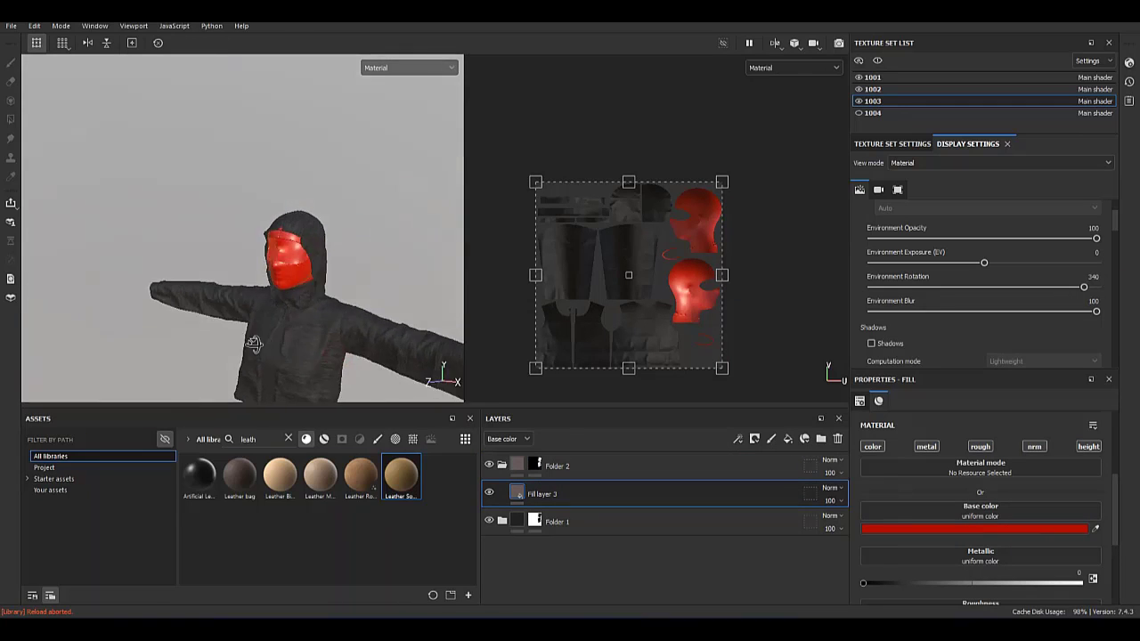
{"action": "scroll", "coordinate": [267, 267], "scroll_direction": "down", "scroll_amount": 3}
{"action": "scroll", "coordinate": [321, 318], "scroll_direction": "up", "scroll_amount": 3}
{"action": "scroll", "coordinate": [320, 319], "scroll_direction": "up", "scroll_amount": 5}
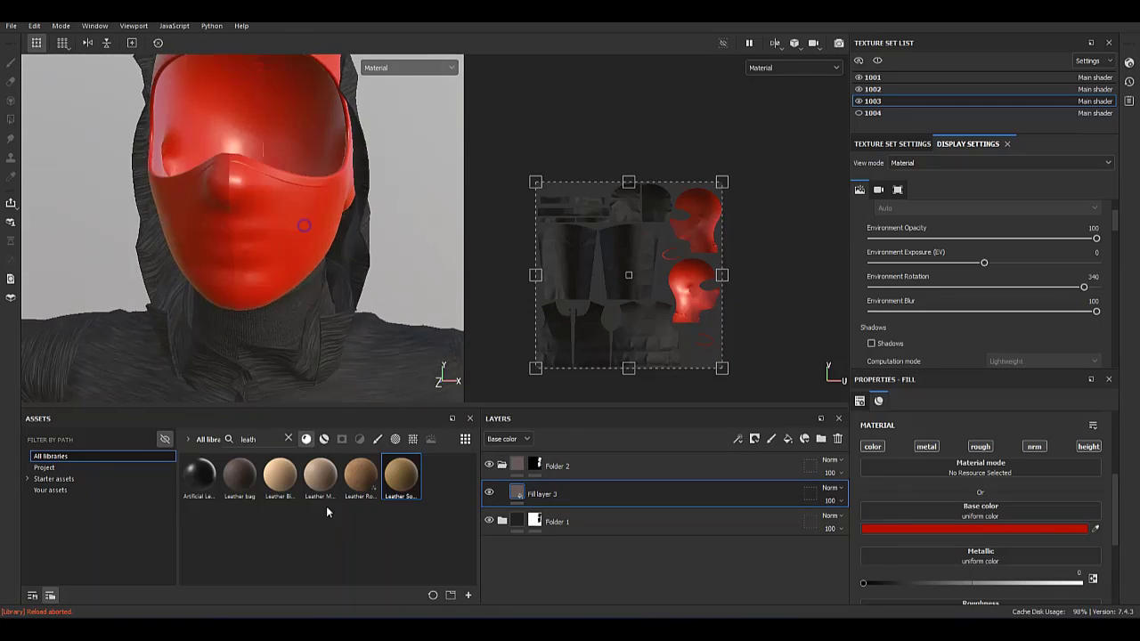
Set Fill layer 3's base colour to dark navy #1E202C.
{"action": "left_click", "coordinate": [872, 529]}
{"action": "key", "text": "ctrl+v"}
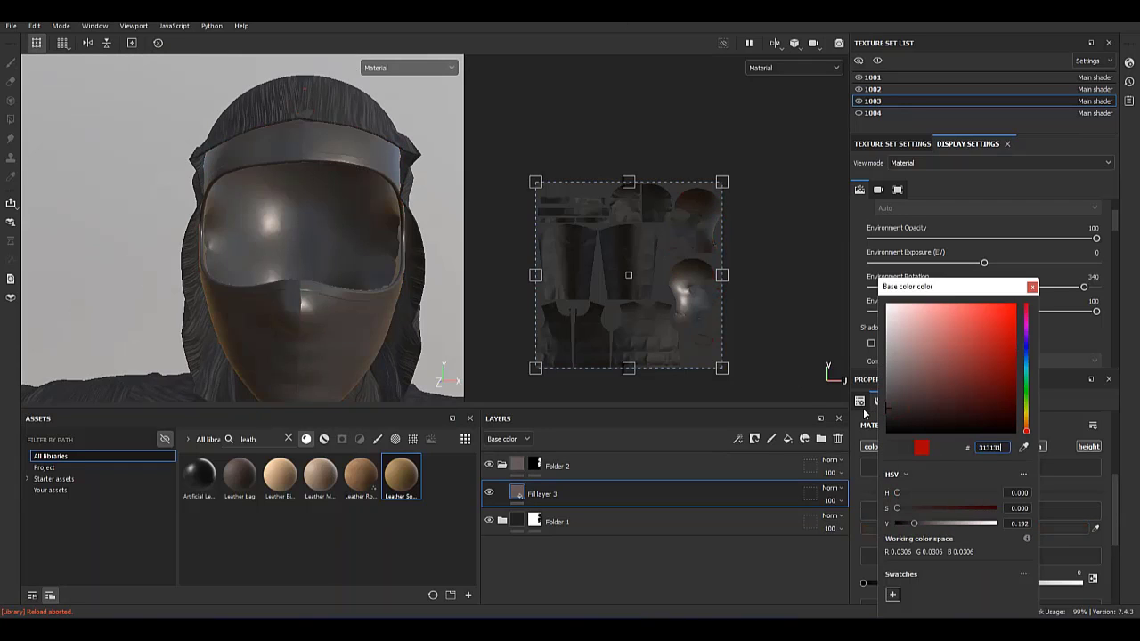
{"action": "left_click", "coordinate": [1032, 287]}
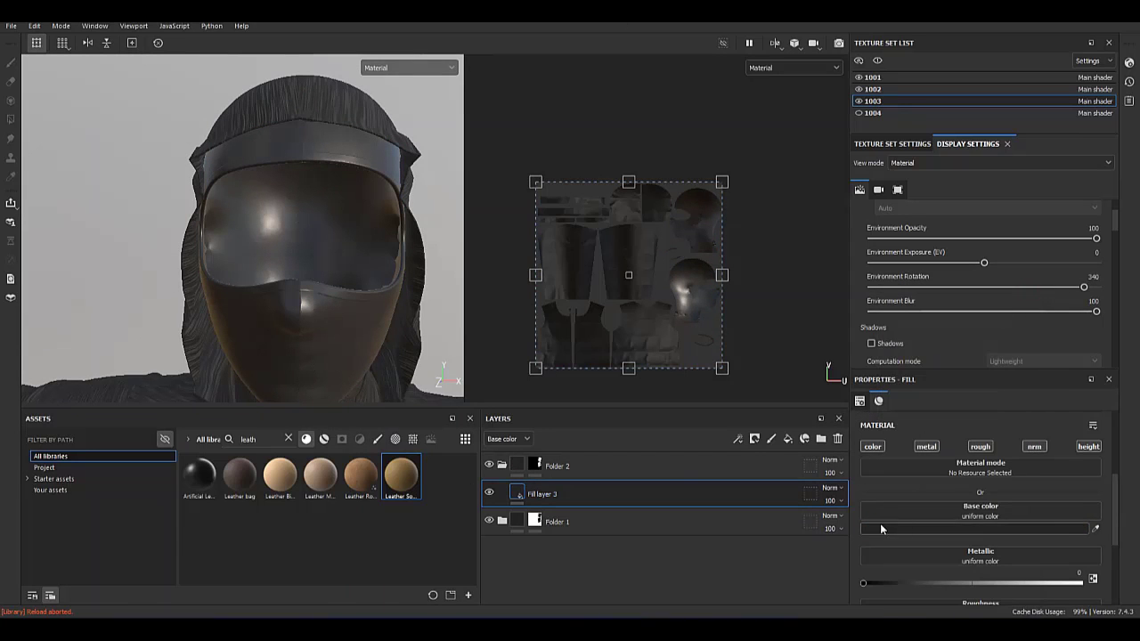
{"action": "left_click", "coordinate": [911, 529]}
{"action": "left_click", "coordinate": [1058, 352]}
{"action": "left_click", "coordinate": [943, 413]}
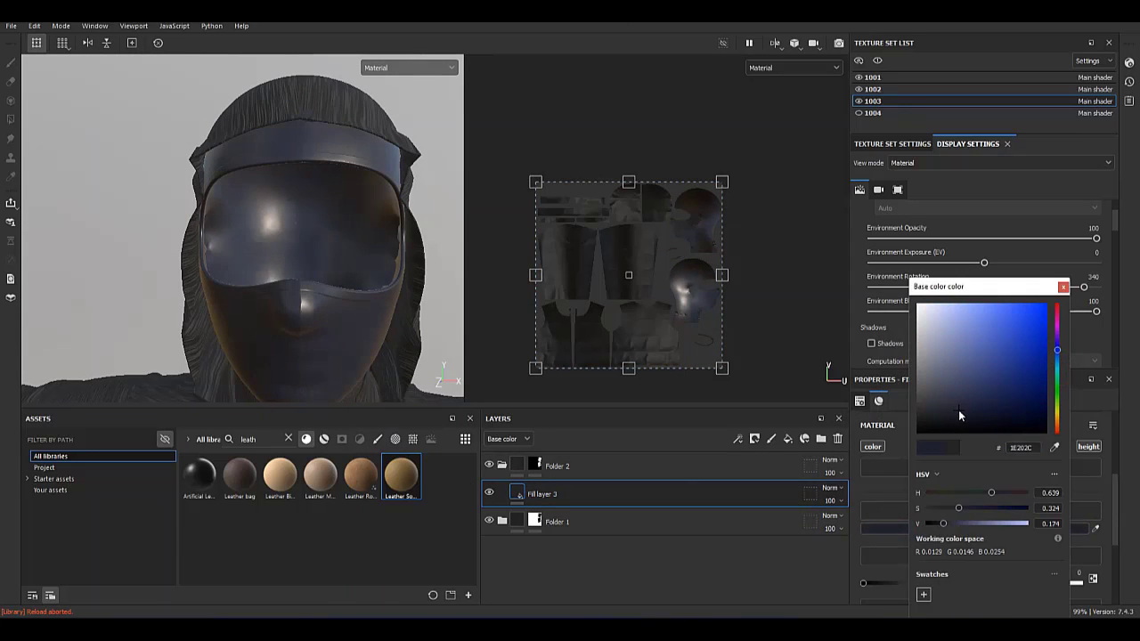
{"action": "left_click", "coordinate": [1062, 287]}
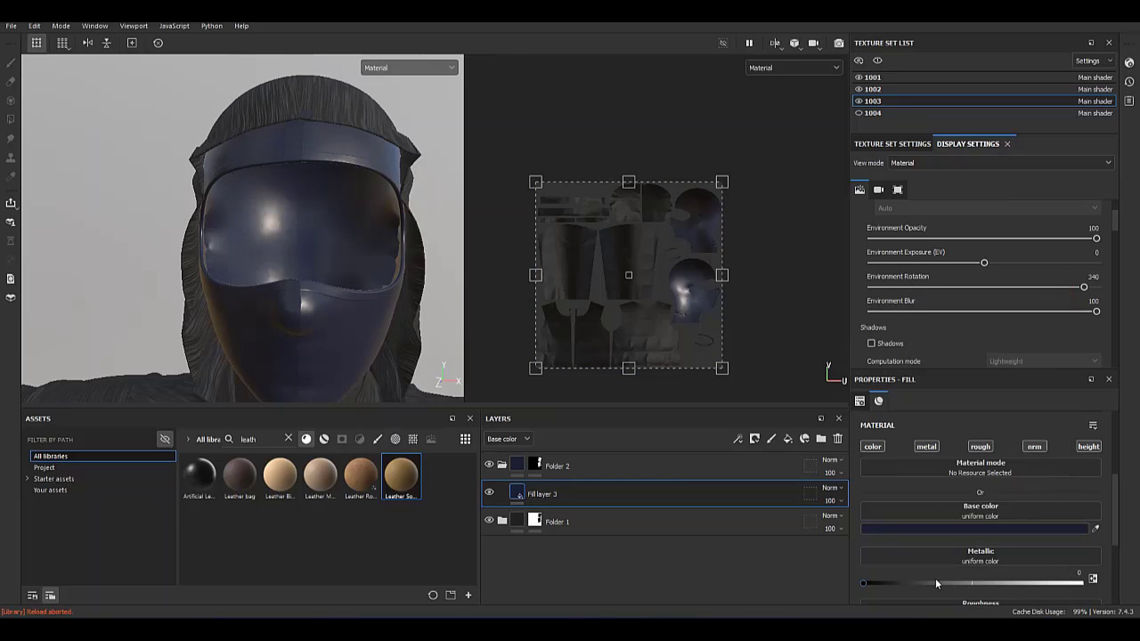
{"action": "left_click_drag", "start_coordinate": [1117, 523], "coordinate": [1117, 544]}
{"action": "scroll", "coordinate": [1024, 516], "scroll_direction": "down", "scroll_amount": 3}
Dismiss the warning over the fabric-004_boucle-squares texture preview in Quick View.
{"action": "left_click", "coordinate": [643, 372]}
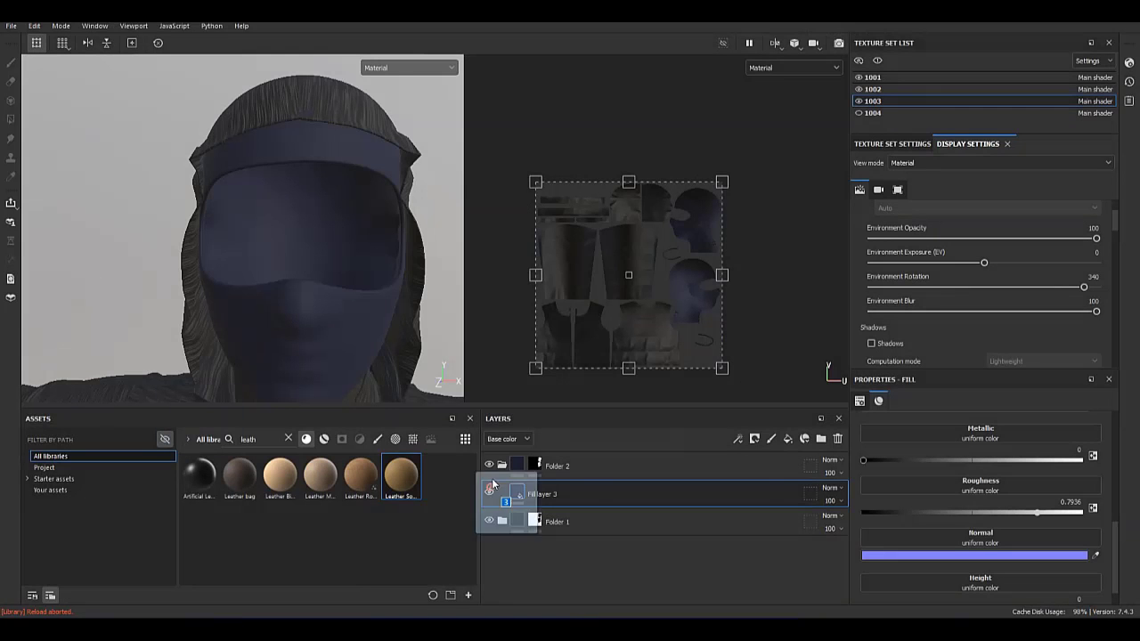
Import the three fabric texture PNGs into the project.
{"action": "left_click_drag", "start_coordinate": [493, 484], "coordinate": [495, 486]}
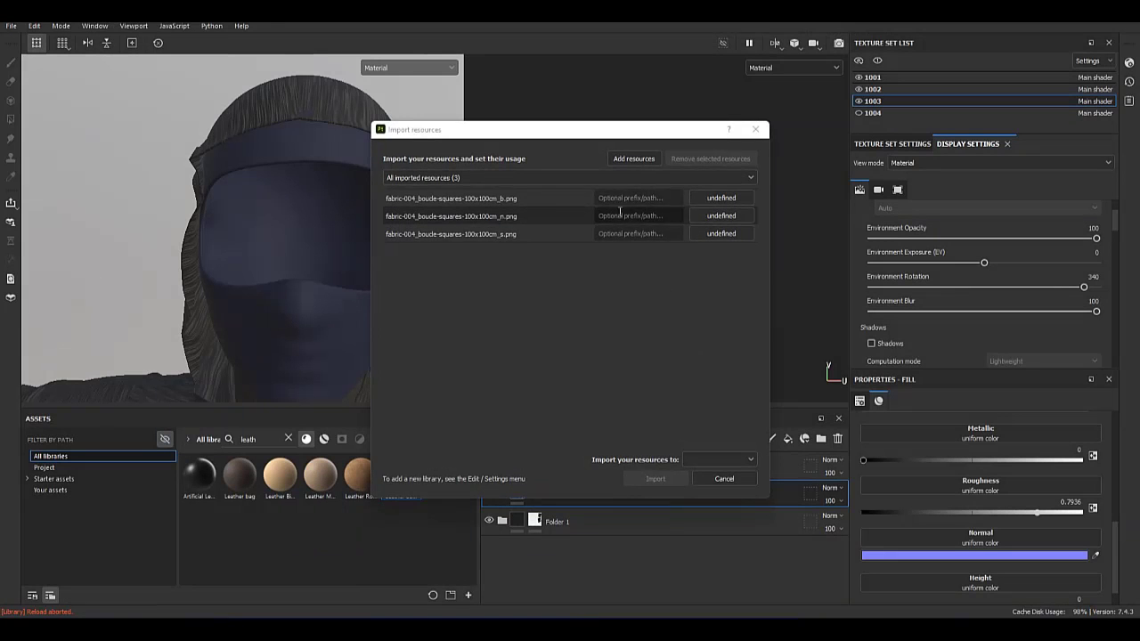
{"action": "left_click", "coordinate": [699, 487]}
{"action": "left_click", "coordinate": [656, 478]}
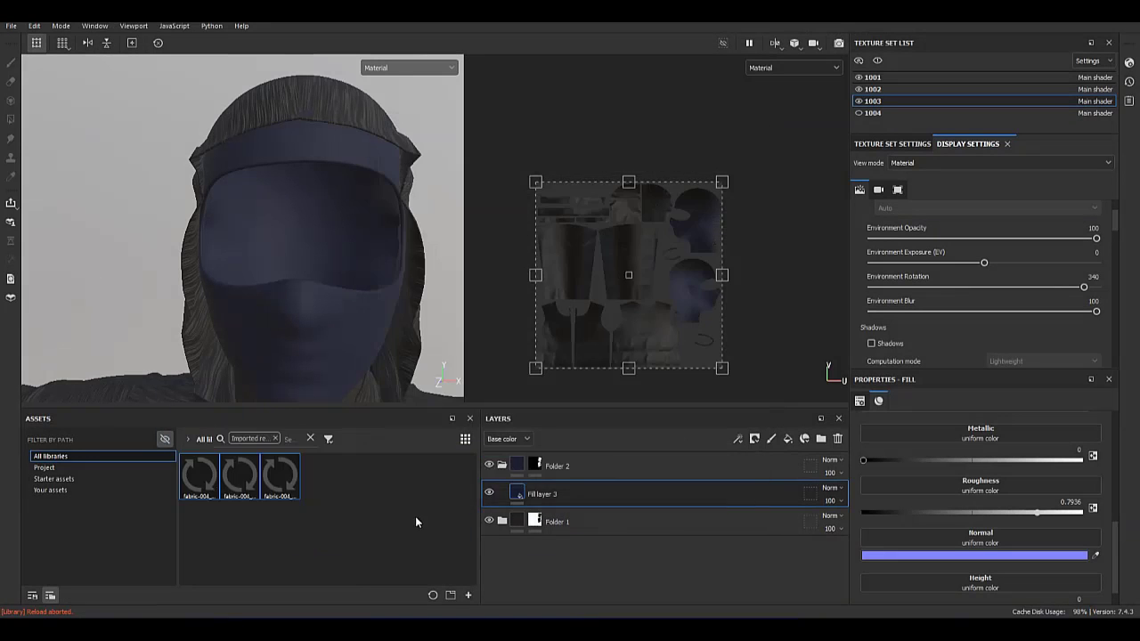
Add Fill layer 4 and give it a black mask.
{"action": "left_click", "coordinate": [787, 438]}
{"action": "left_click", "coordinate": [570, 386]}
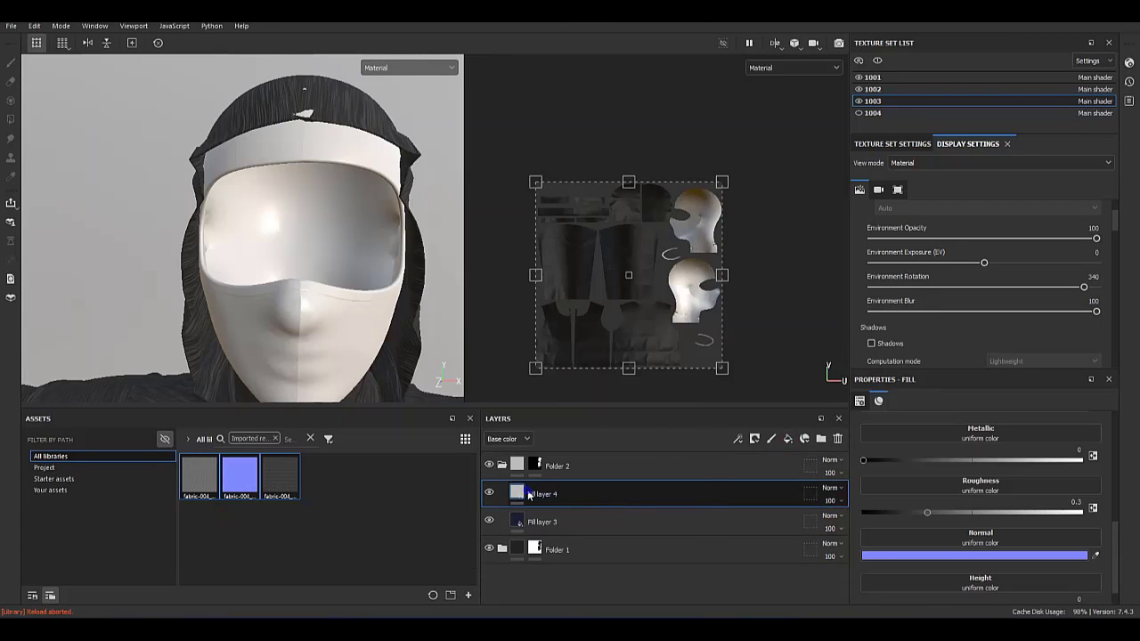
{"action": "right_click", "coordinate": [527, 490]}
{"action": "left_click", "coordinate": [573, 82]}
Add a UV Border Distance generator and a Blur filter to Fill layer 4's mask.
{"action": "right_click", "coordinate": [535, 493]}
{"action": "left_click", "coordinate": [575, 376]}
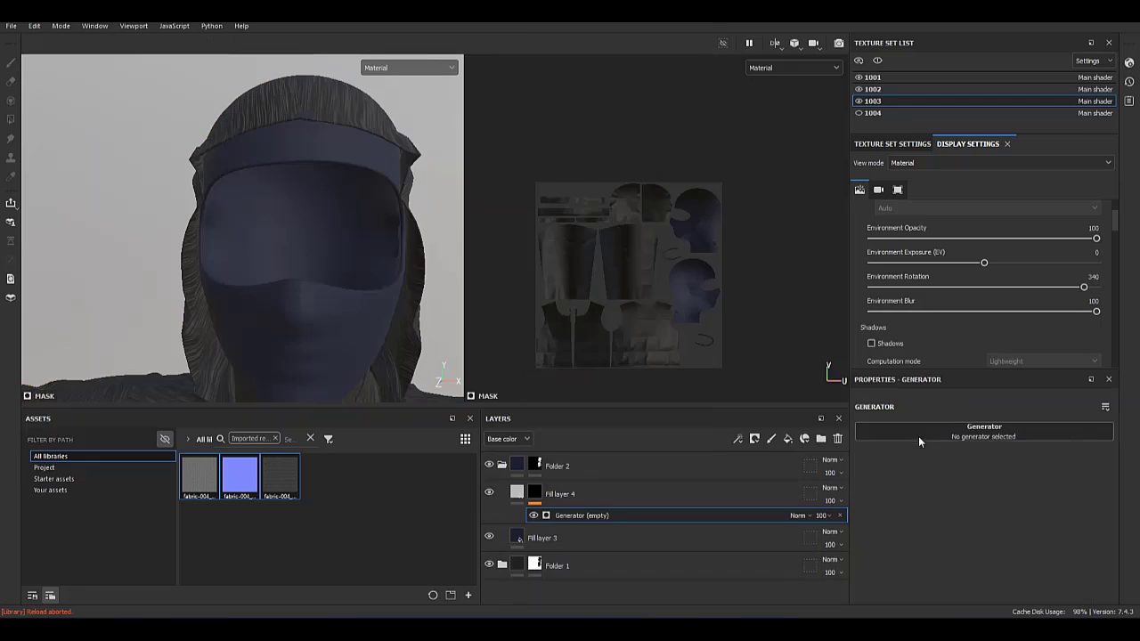
{"action": "left_click", "coordinate": [919, 431]}
{"action": "left_click", "coordinate": [948, 511]}
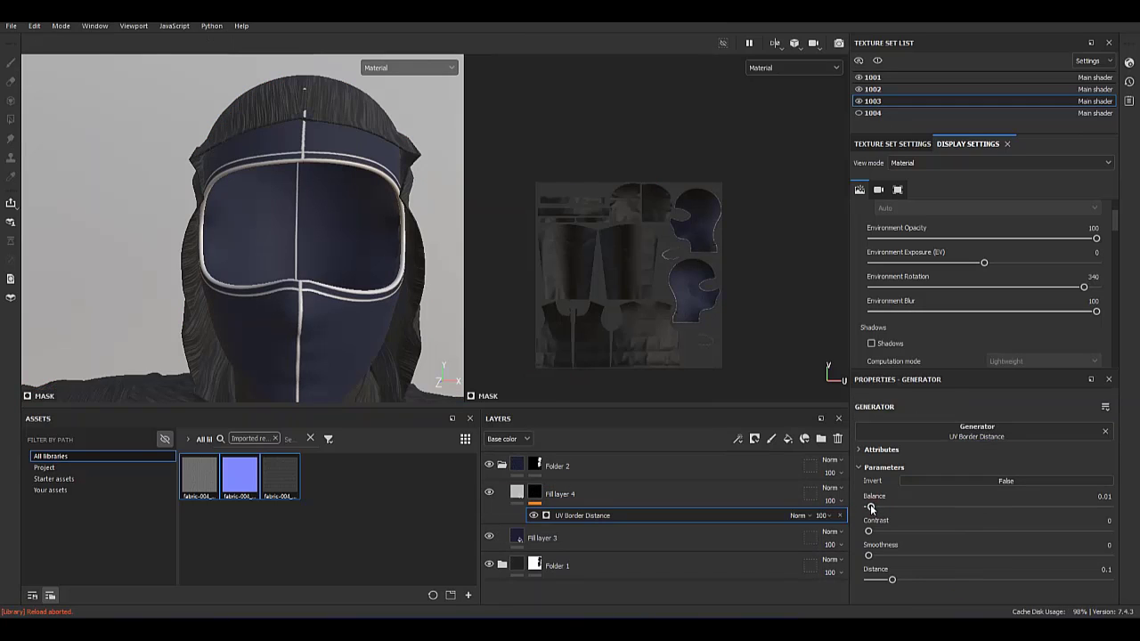
{"action": "right_click", "coordinate": [586, 517]}
{"action": "left_click", "coordinate": [668, 489]}
{"action": "left_click", "coordinate": [1016, 432]}
{"action": "left_click", "coordinate": [1079, 476]}
Make Fill layer 4 height-only at -0.0777, turning off colour and metalness.
{"action": "left_click", "coordinate": [739, 491]}
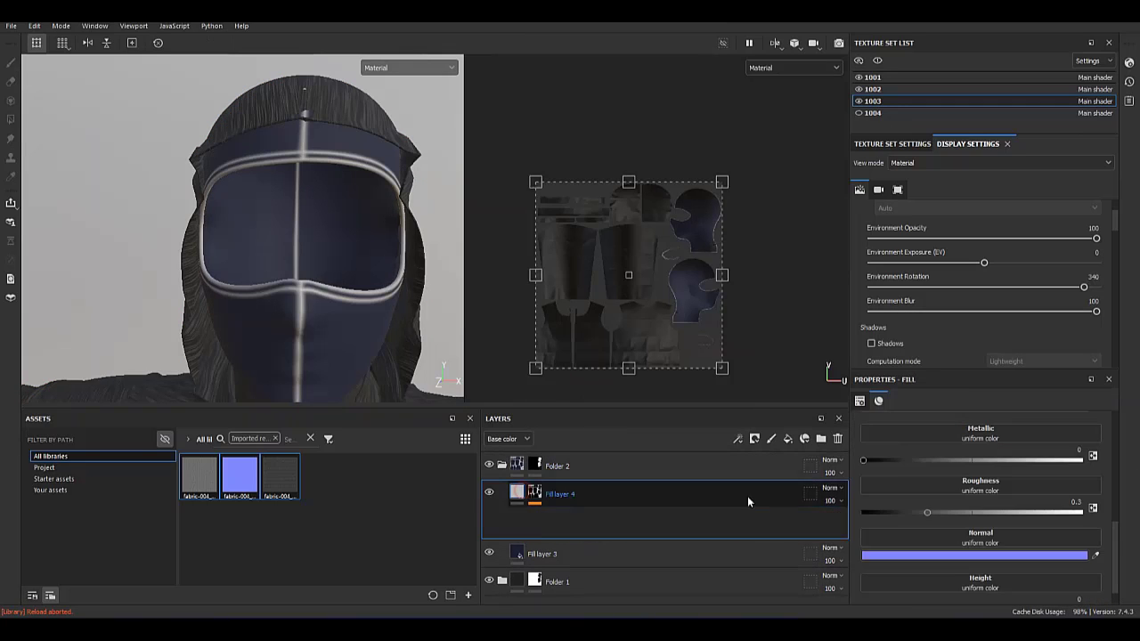
{"action": "scroll", "coordinate": [902, 448], "scroll_direction": "up", "scroll_amount": 2}
{"action": "scroll", "coordinate": [945, 504], "scroll_direction": "up", "scroll_amount": 3}
{"action": "left_click", "coordinate": [873, 553]}
{"action": "left_click", "coordinate": [928, 553]}
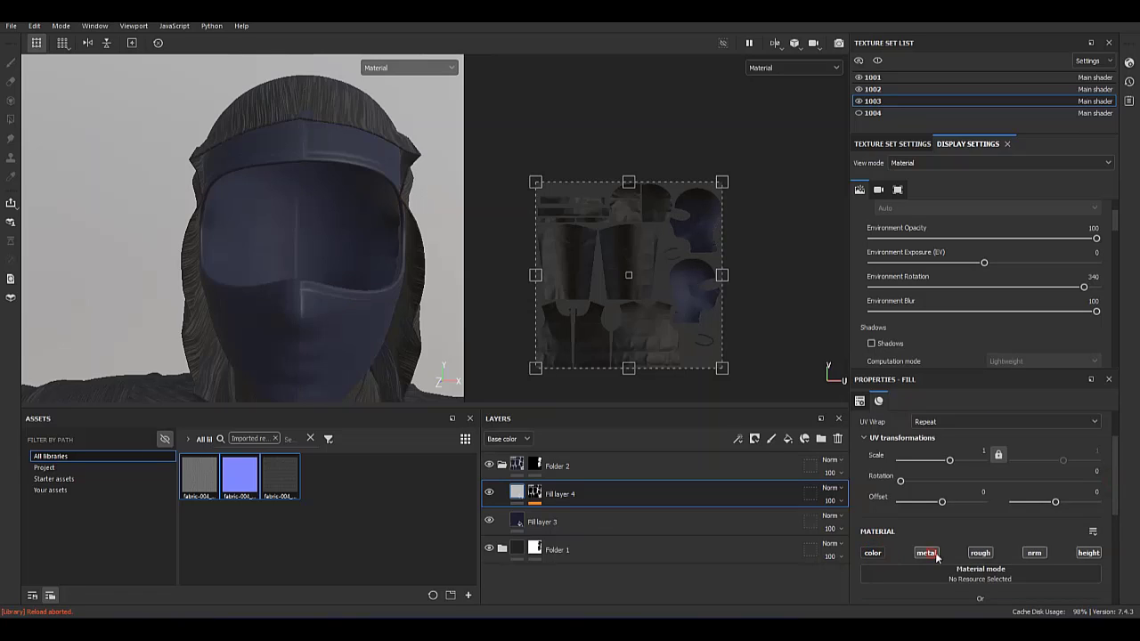
{"action": "scroll", "coordinate": [1083, 563], "scroll_direction": "down", "scroll_amount": 2}
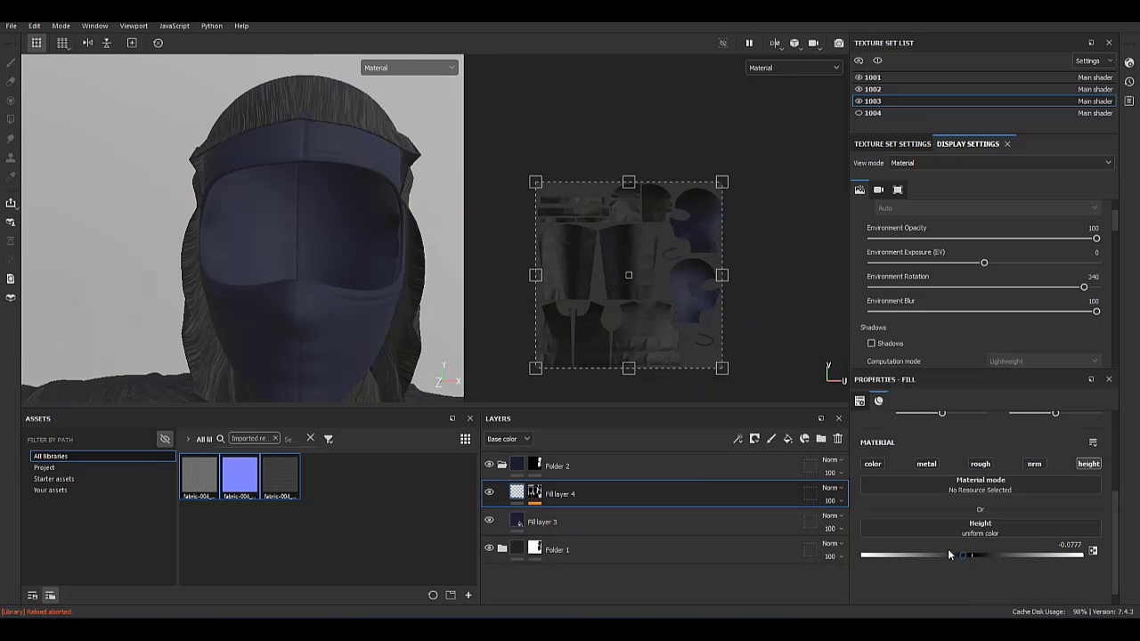
{"action": "left_click_drag", "start_coordinate": [357, 312], "coordinate": [224, 273], "text": "alt"}
{"action": "scroll", "coordinate": [272, 315], "scroll_direction": "up", "scroll_amount": 3}
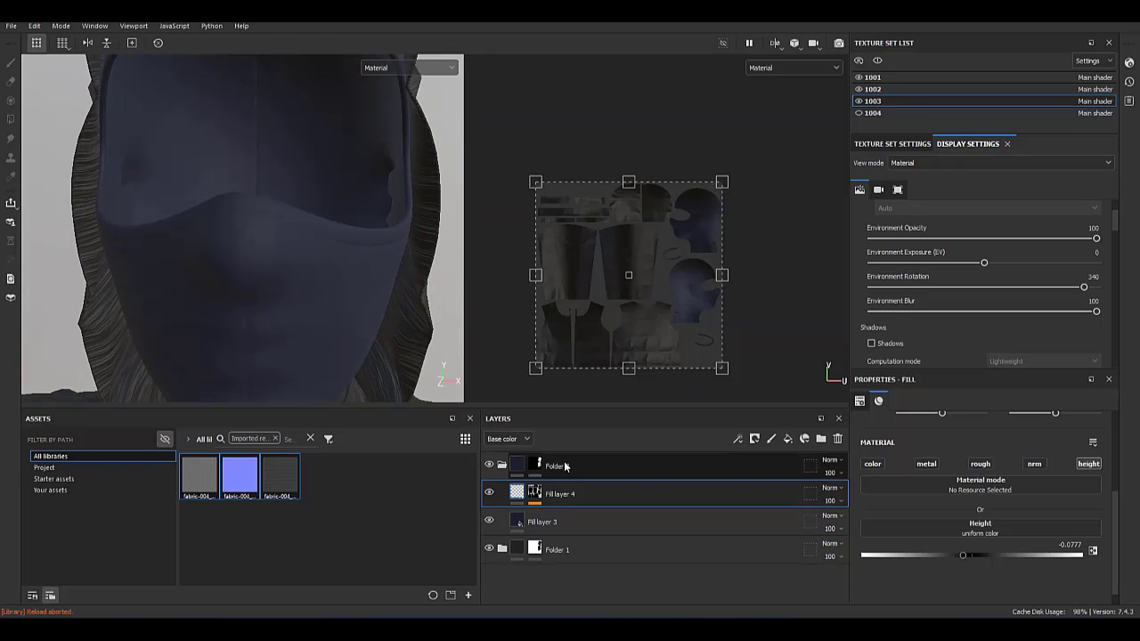
Add Fill layer 5 with a mask containing a Fill effect.
{"action": "left_click", "coordinate": [533, 501]}
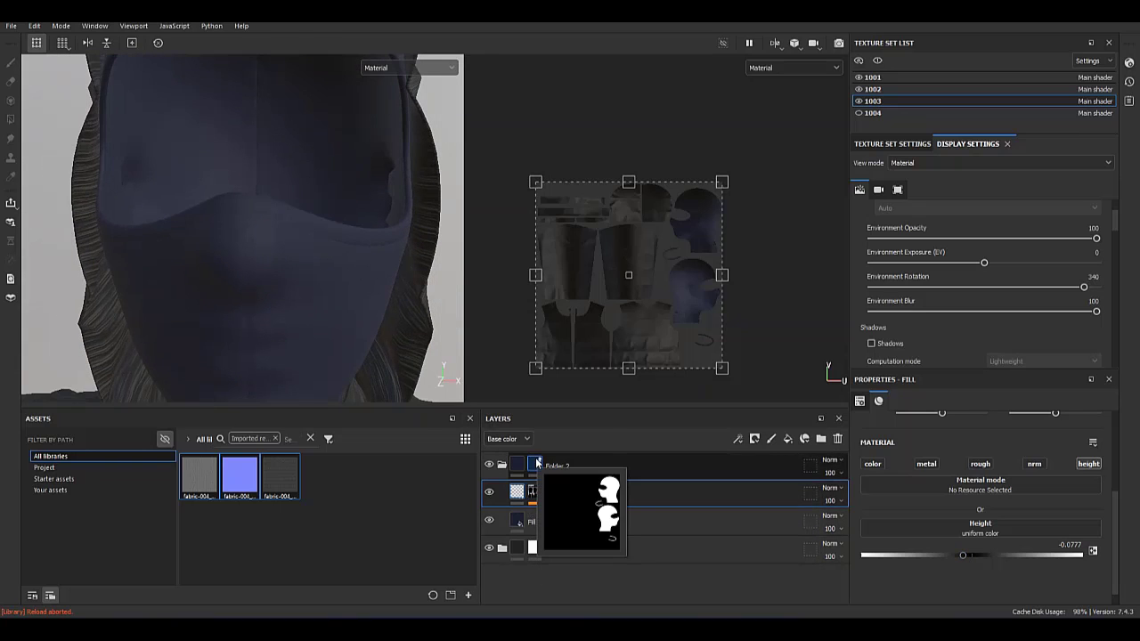
{"action": "left_click", "coordinate": [311, 513]}
{"action": "left_click", "coordinate": [807, 440]}
{"action": "right_click", "coordinate": [535, 495]}
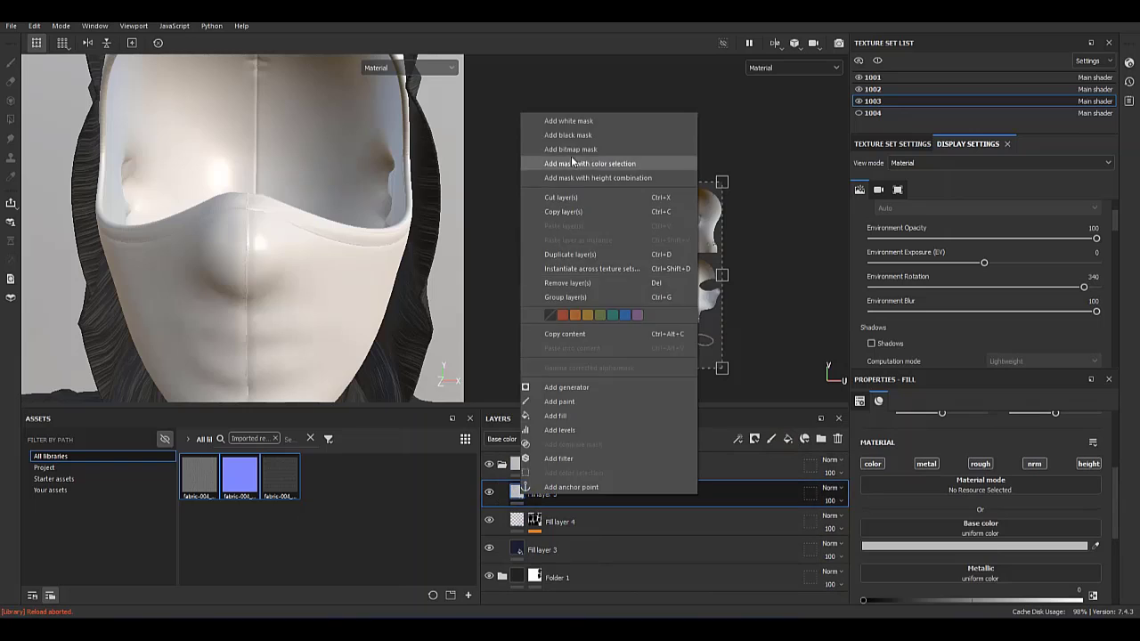
{"action": "left_click", "coordinate": [571, 156]}
{"action": "right_click", "coordinate": [537, 496]}
{"action": "left_click", "coordinate": [578, 416]}
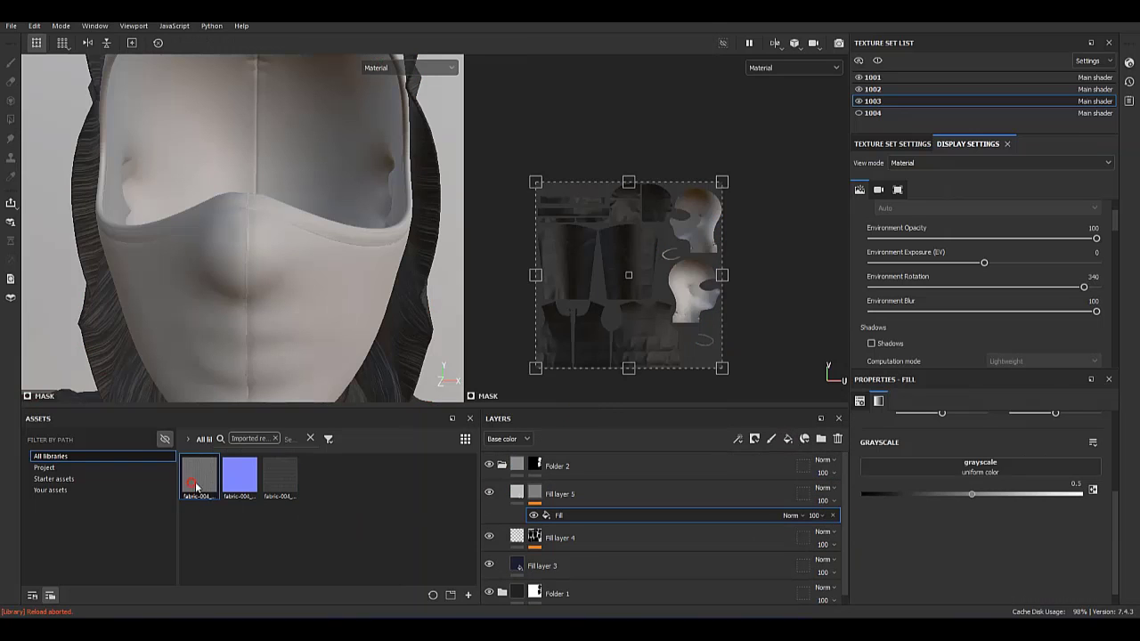
Change the fabric fill's tiling scale and switch its projection to Cylindrical.
{"action": "left_click_drag", "start_coordinate": [891, 509], "coordinate": [947, 468]}
{"action": "scroll", "coordinate": [959, 517], "scroll_direction": "up", "scroll_amount": 3}
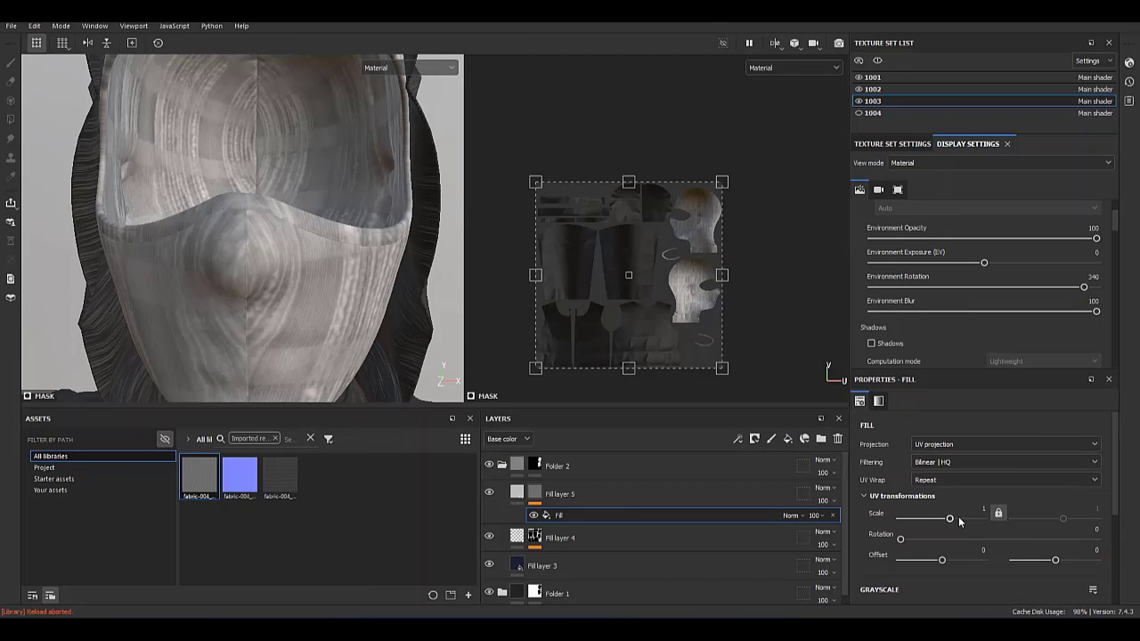
{"action": "left_click", "coordinate": [983, 509]}
{"action": "type", "text": "10"}
{"action": "key", "text": "Return"}
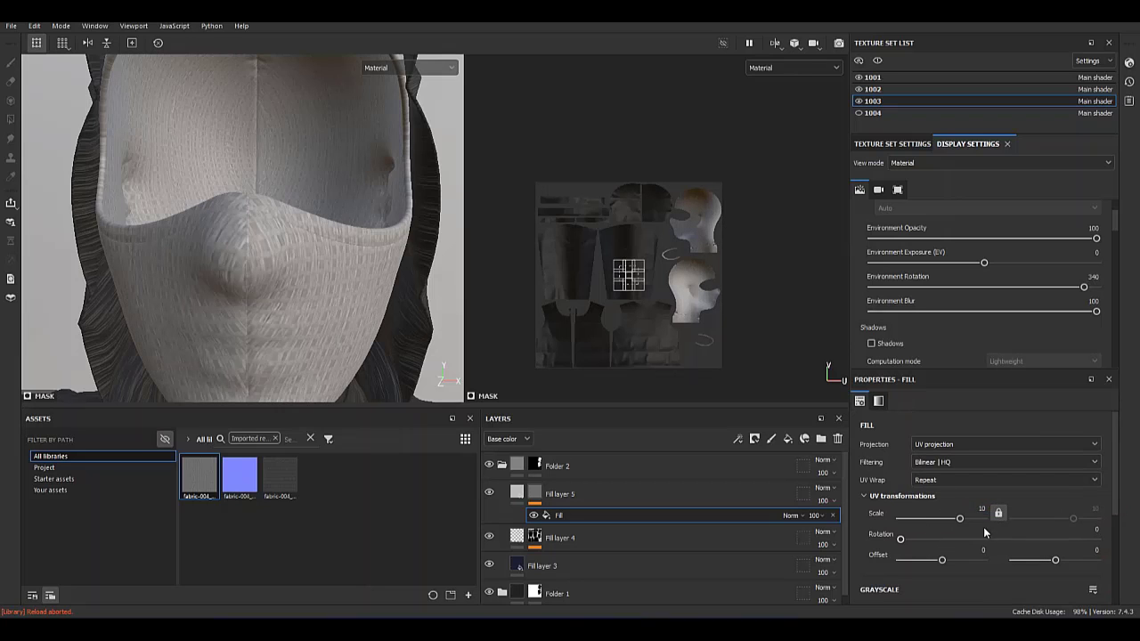
{"action": "mouse_move", "coordinate": [333, 288]}
{"action": "left_mouse_down", "text": "alt"}
{"action": "mouse_move", "coordinate": [287, 84]}
{"action": "mouse_move", "coordinate": [369, 262]}
{"action": "mouse_move", "coordinate": [181, 225]}
{"action": "left_mouse_up", "text": "alt"}
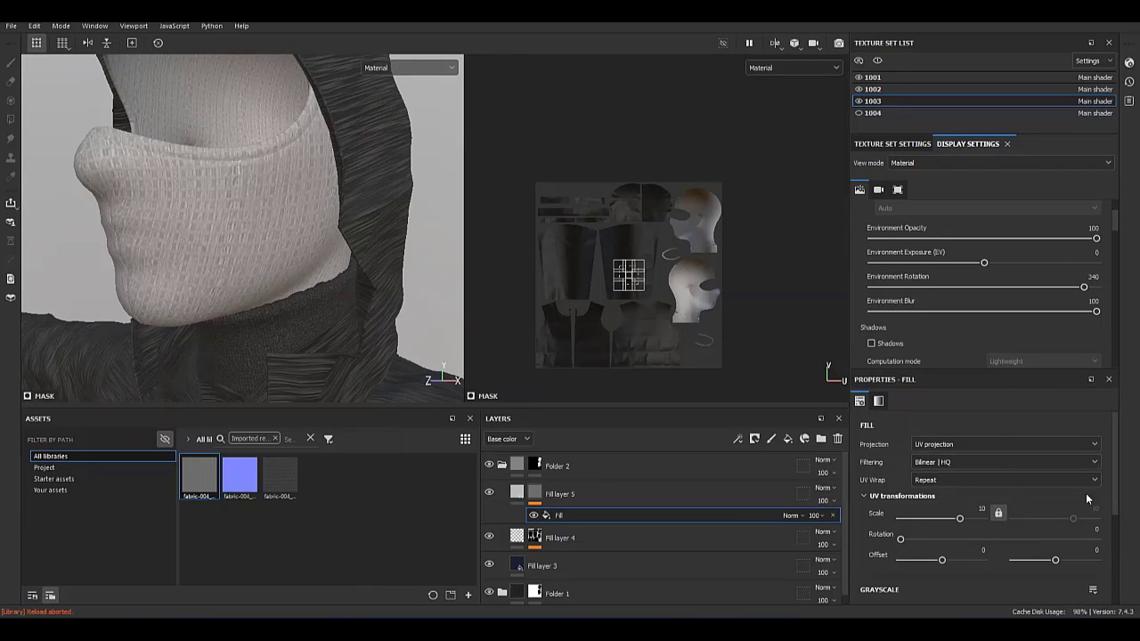
{"action": "left_click", "coordinate": [960, 446]}
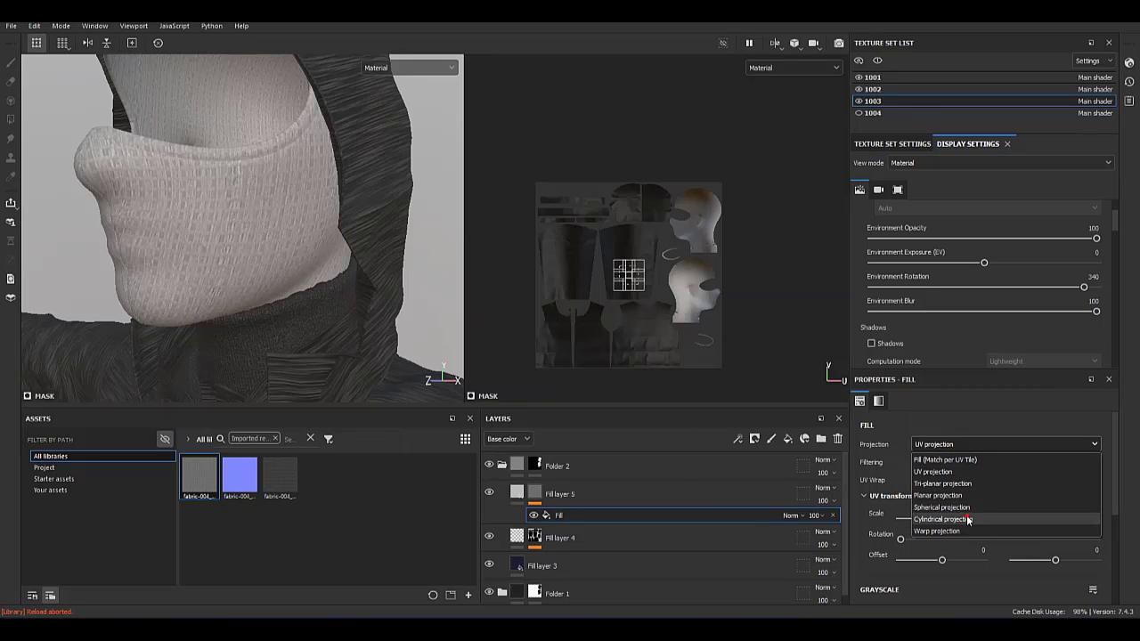
{"action": "left_click", "coordinate": [969, 520]}
{"action": "mouse_move", "coordinate": [383, 404]}
{"action": "left_mouse_down", "text": "alt"}
{"action": "mouse_move", "coordinate": [323, 323]}
{"action": "mouse_move", "coordinate": [313, 237]}
{"action": "mouse_move", "coordinate": [214, 318]}
{"action": "mouse_move", "coordinate": [158, 201]}
{"action": "mouse_move", "coordinate": [280, 318]}
{"action": "mouse_move", "coordinate": [275, 269]}
{"action": "mouse_move", "coordinate": [227, 266]}
{"action": "mouse_move", "coordinate": [267, 294]}
{"action": "left_mouse_up", "text": "alt"}
Turn off Fill layer 5's colour and normal channels and set its height to 0.2869.
{"action": "left_click", "coordinate": [559, 493]}
{"action": "scroll", "coordinate": [870, 535], "scroll_direction": "down", "scroll_amount": 1}
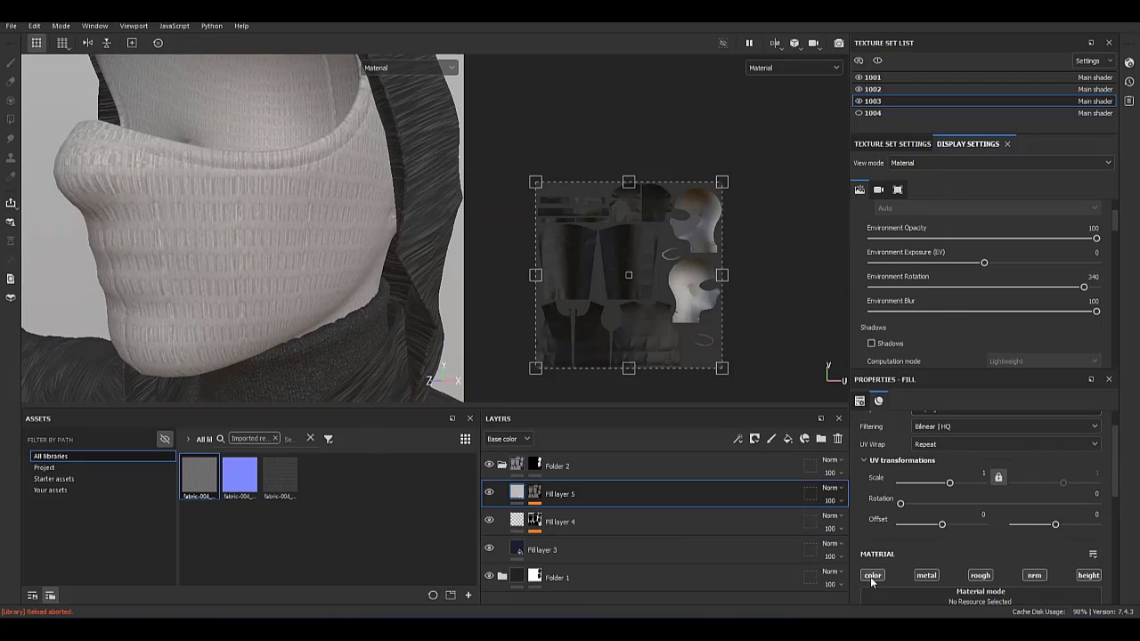
{"action": "left_click", "coordinate": [873, 576]}
{"action": "left_click", "coordinate": [1022, 576]}
{"action": "left_click_drag", "start_coordinate": [1114, 517], "coordinate": [1114, 579]}
{"action": "left_click", "coordinate": [980, 558]}
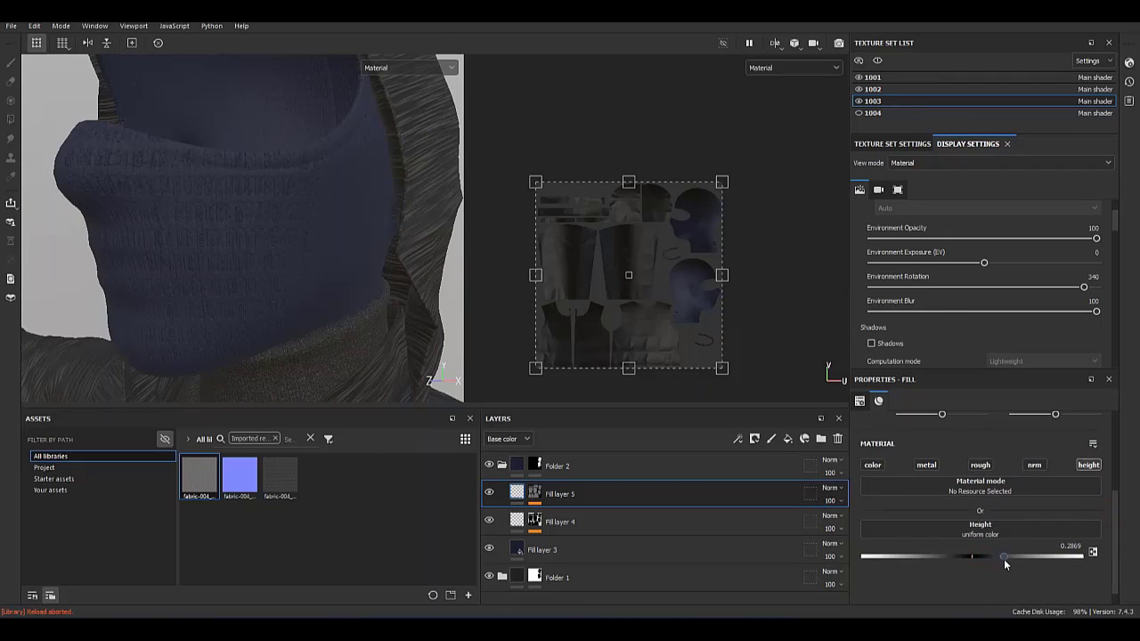
{"action": "scroll", "coordinate": [341, 218], "scroll_direction": "up", "scroll_amount": 3}
{"action": "scroll", "coordinate": [298, 332], "scroll_direction": "up", "scroll_amount": 3}
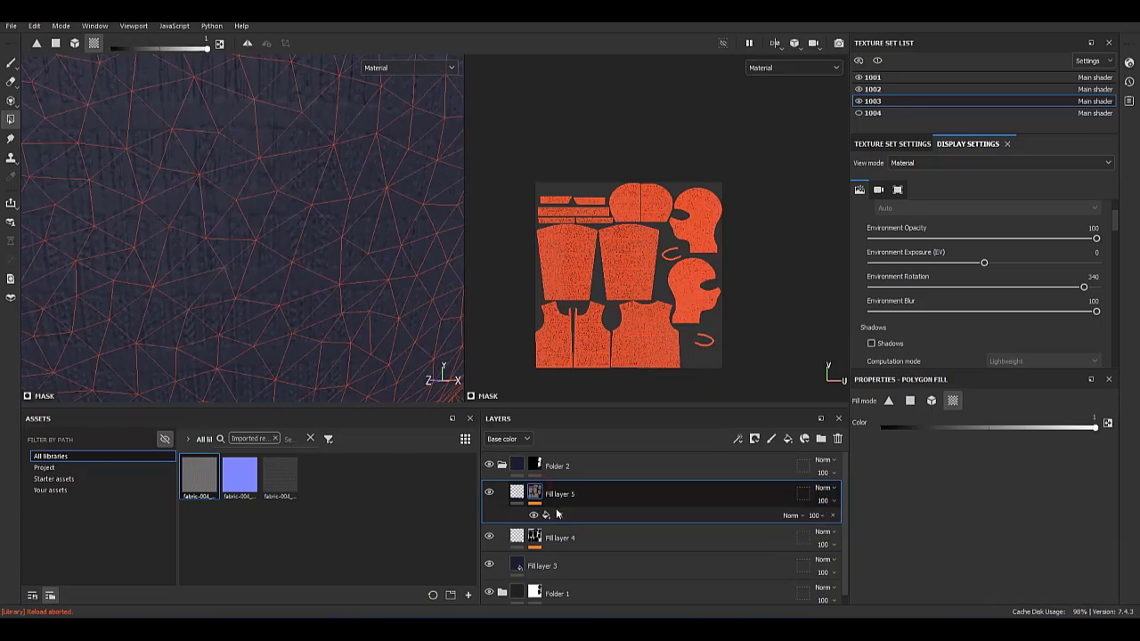
{"action": "scroll", "coordinate": [1114, 487], "scroll_direction": "up", "scroll_amount": 2}
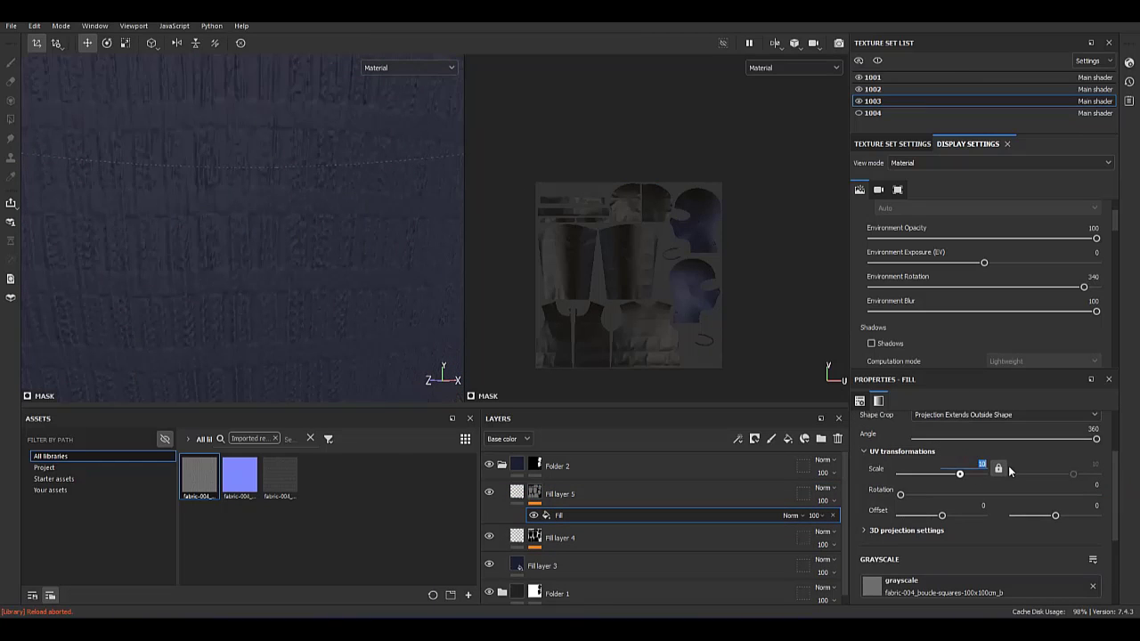
{"action": "scroll", "coordinate": [1008, 466], "scroll_direction": "up", "scroll_amount": 1}
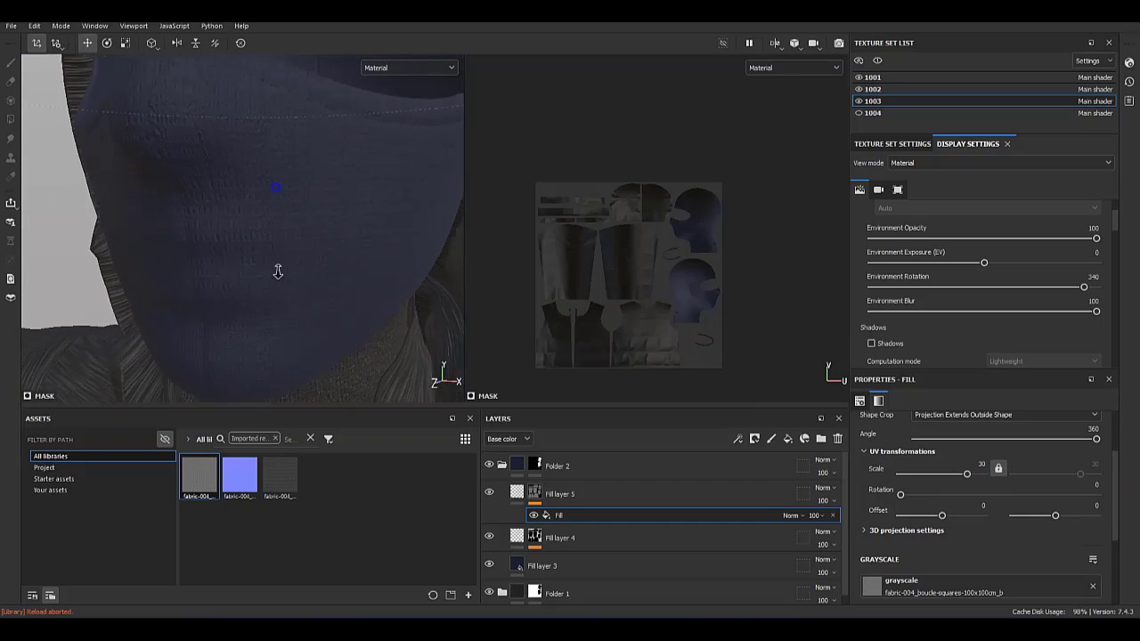
{"action": "left_click_drag", "start_coordinate": [251, 174], "coordinate": [262, 262], "text": "alt"}
{"action": "left_click", "coordinate": [648, 495]}
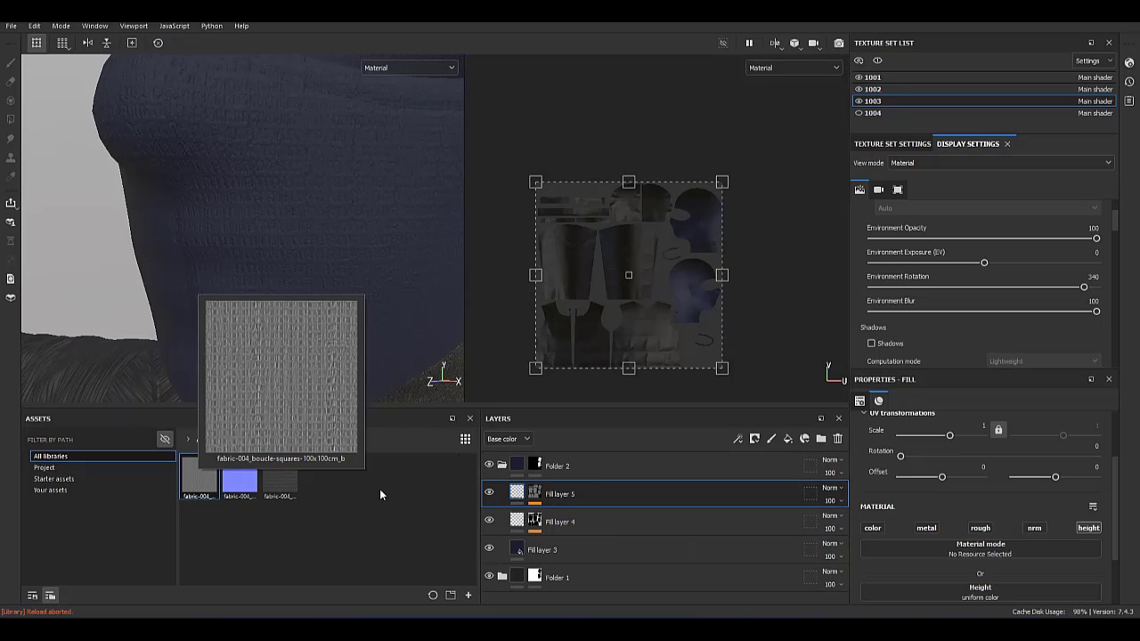
Duplicate Fill layer 5.
{"action": "left_click", "coordinate": [873, 529]}
{"action": "left_click", "coordinate": [877, 531]}
{"action": "right_click", "coordinate": [583, 494]}
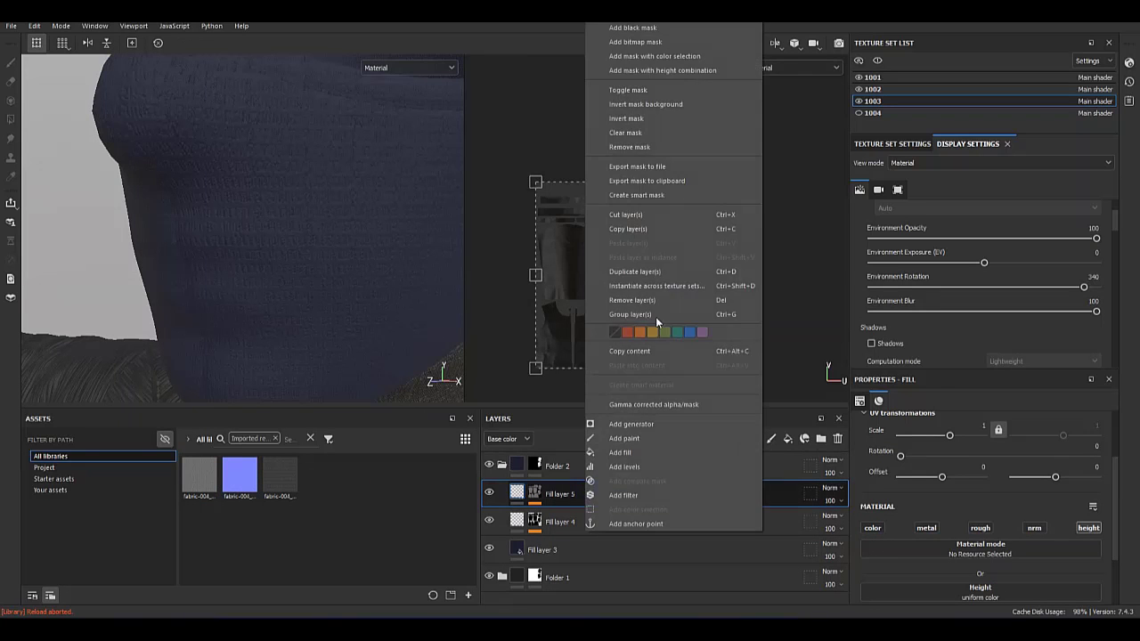
{"action": "left_click", "coordinate": [656, 316]}
Inspect Fill layer 5 copy 1's mask fill and enable its colour channel.
{"action": "left_click", "coordinate": [535, 494]}
{"action": "left_click", "coordinate": [577, 515]}
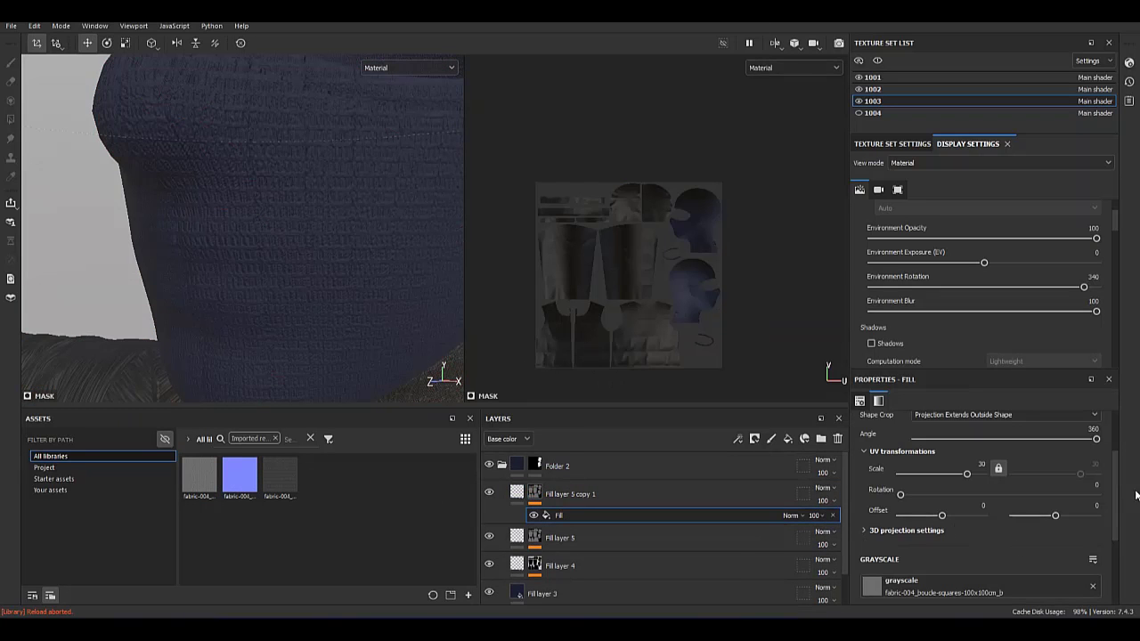
{"action": "scroll", "coordinate": [1116, 504], "scroll_direction": "down", "scroll_amount": 2}
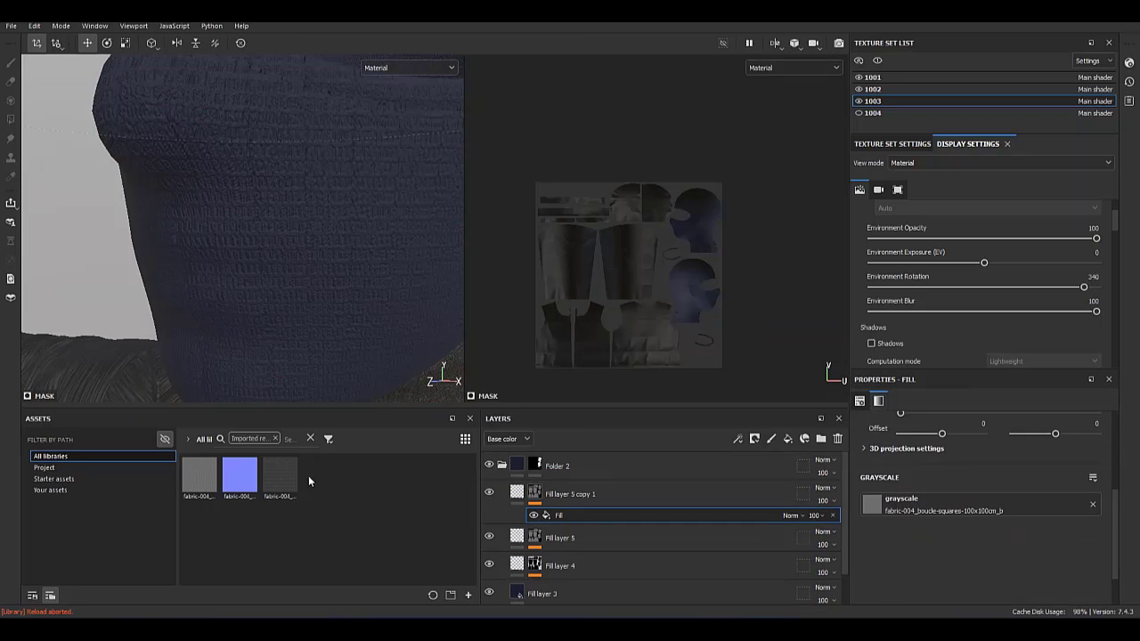
{"action": "left_click", "coordinate": [833, 515]}
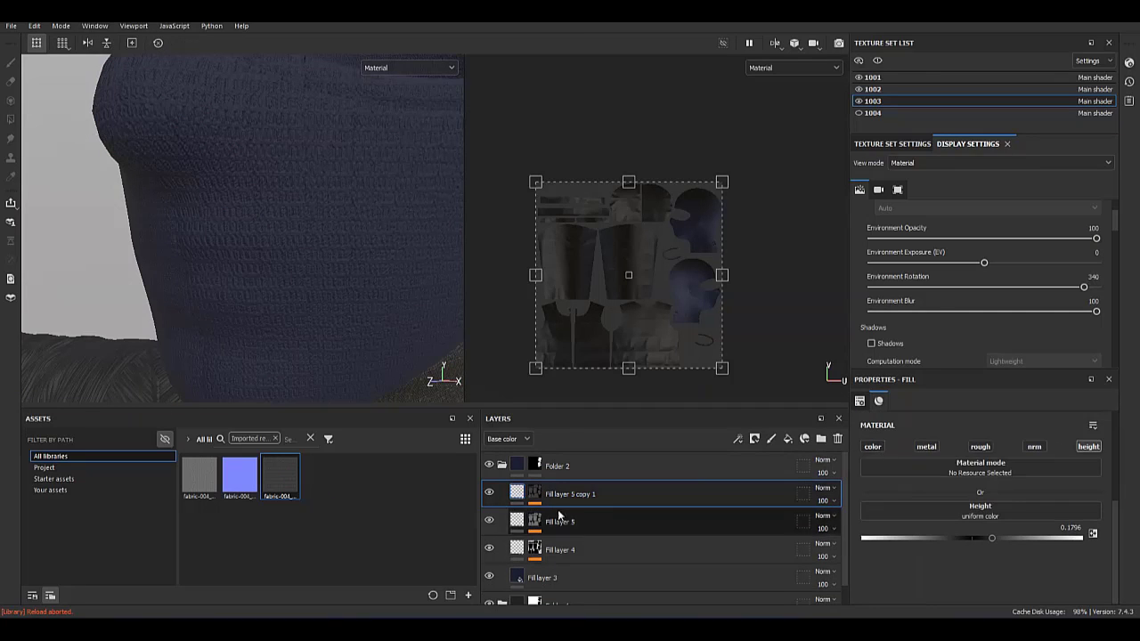
{"action": "left_click", "coordinate": [489, 493]}
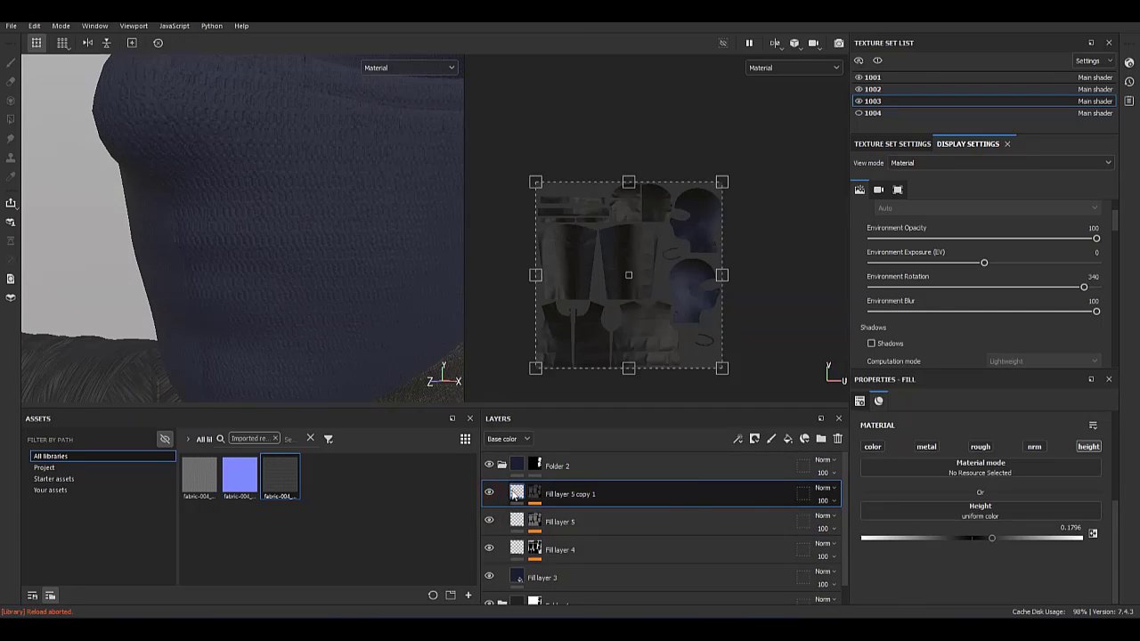
{"action": "left_click", "coordinate": [489, 493]}
{"action": "left_click", "coordinate": [872, 450]}
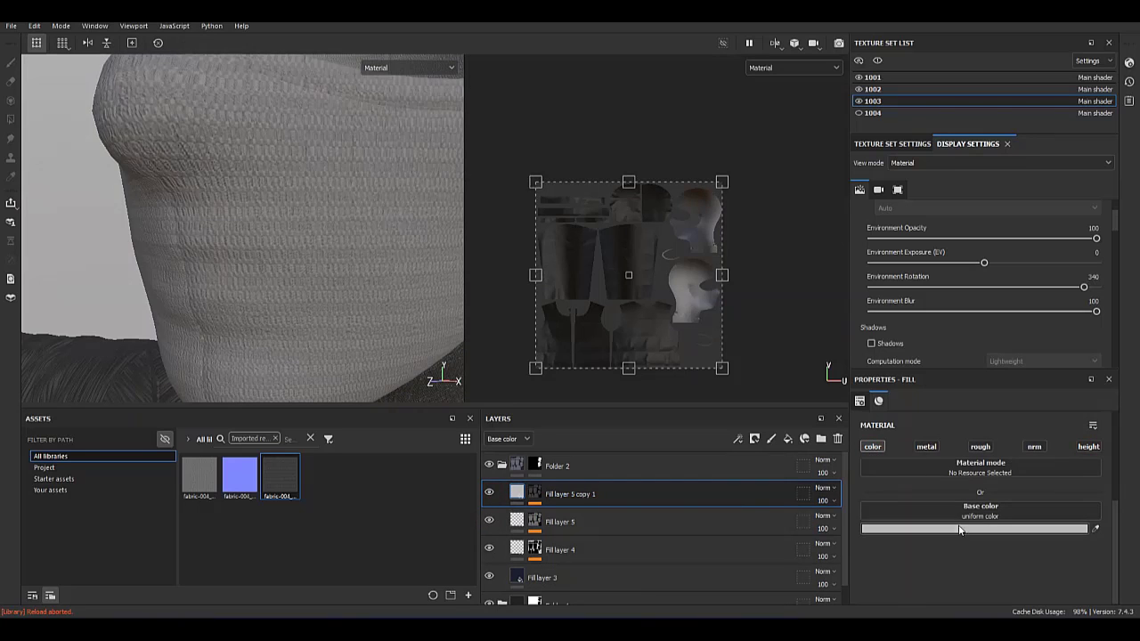
Add Levels to the copy's mask and adjust its midtone and white point to reveal the weave.
{"action": "right_click", "coordinate": [560, 493]}
{"action": "left_click", "coordinate": [585, 431]}
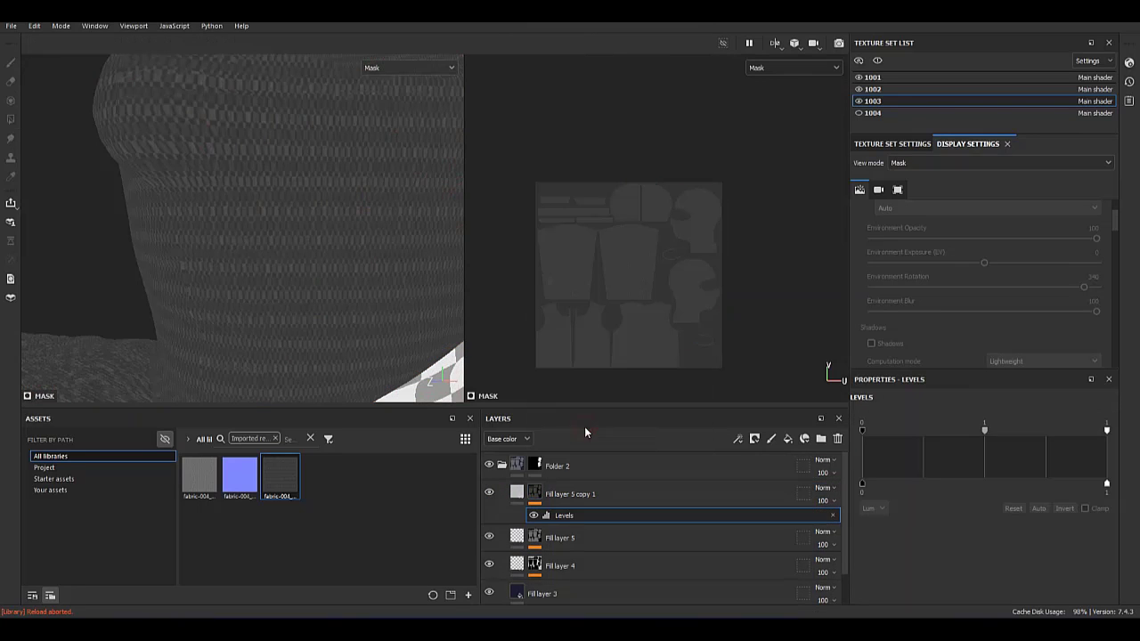
{"action": "left_click_drag", "start_coordinate": [984, 430], "coordinate": [996, 430]}
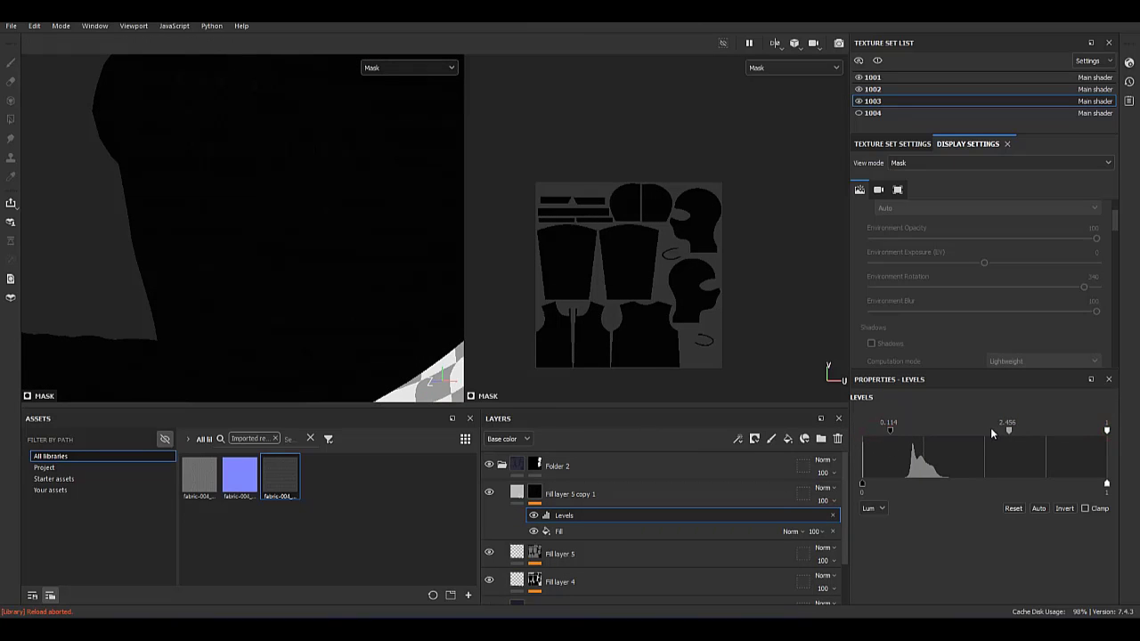
{"action": "left_click_drag", "start_coordinate": [1107, 431], "coordinate": [982, 431]}
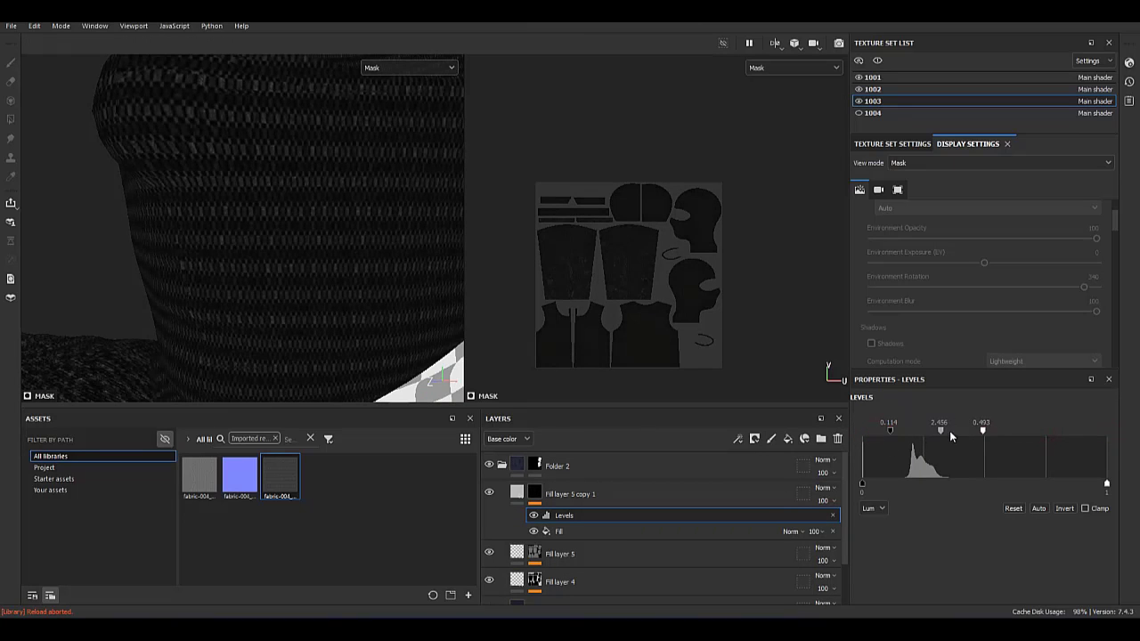
{"action": "left_click_drag", "start_coordinate": [979, 434], "coordinate": [972, 433]}
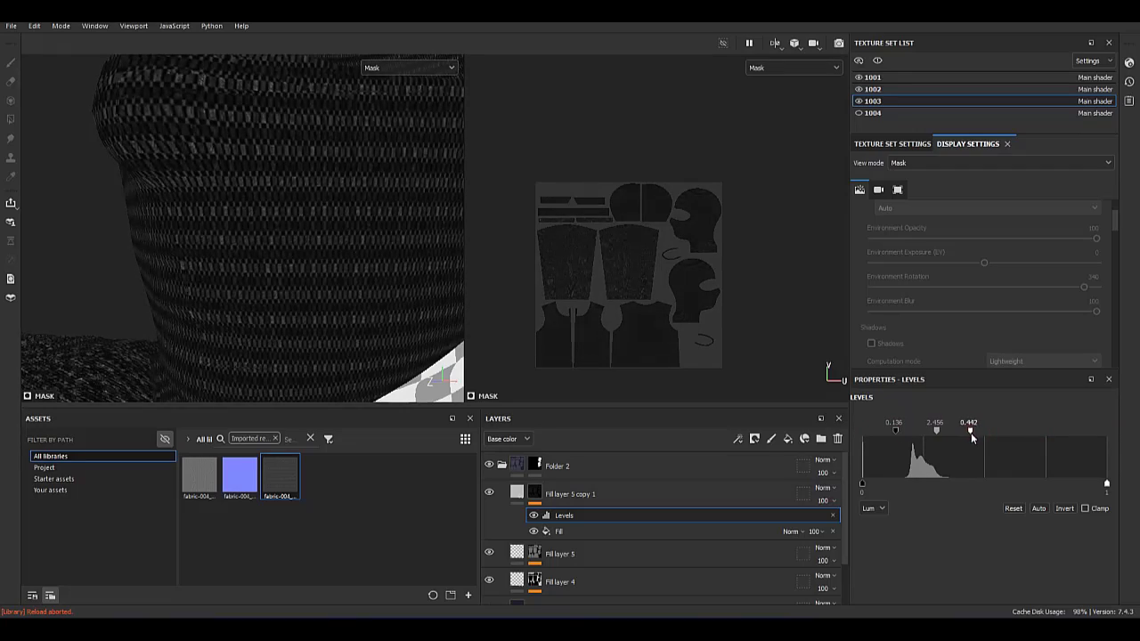
{"action": "left_click_drag", "start_coordinate": [198, 206], "coordinate": [303, 181], "text": "alt"}
{"action": "left_click", "coordinate": [516, 494]}
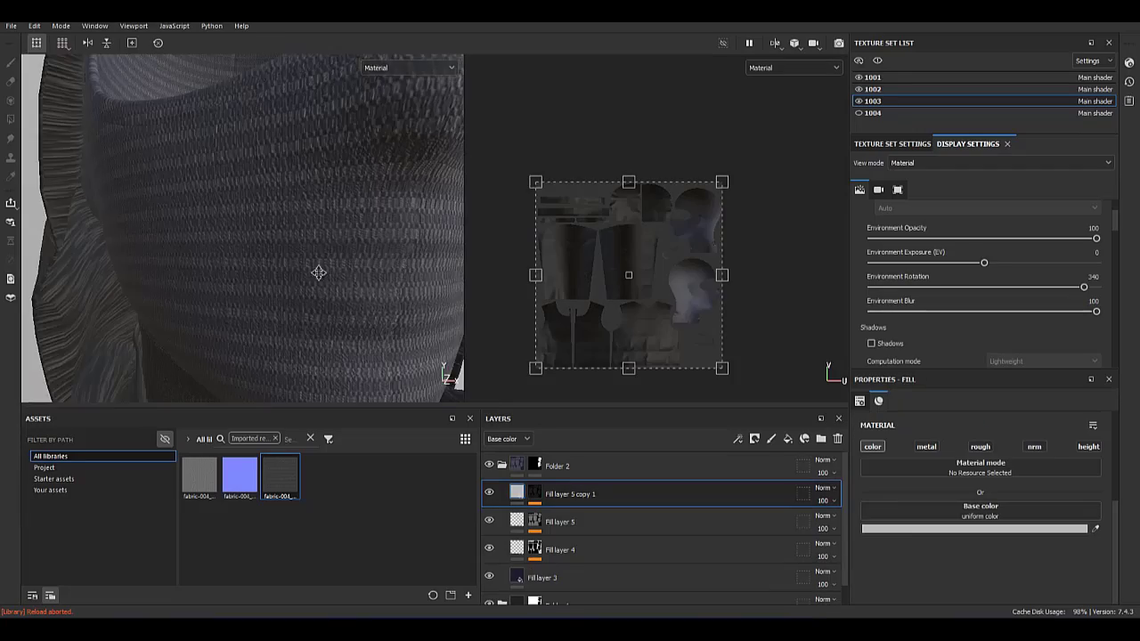
{"action": "mouse_move", "coordinate": [316, 270]}
{"action": "left_mouse_down", "text": "alt"}
{"action": "mouse_move", "coordinate": [275, 204]}
{"action": "mouse_move", "coordinate": [168, 262]}
{"action": "mouse_move", "coordinate": [262, 240]}
{"action": "mouse_move", "coordinate": [311, 257]}
{"action": "mouse_move", "coordinate": [234, 209]}
{"action": "mouse_move", "coordinate": [204, 224]}
{"action": "mouse_move", "coordinate": [242, 182]}
{"action": "mouse_move", "coordinate": [255, 267]}
{"action": "left_mouse_up", "text": "alt"}
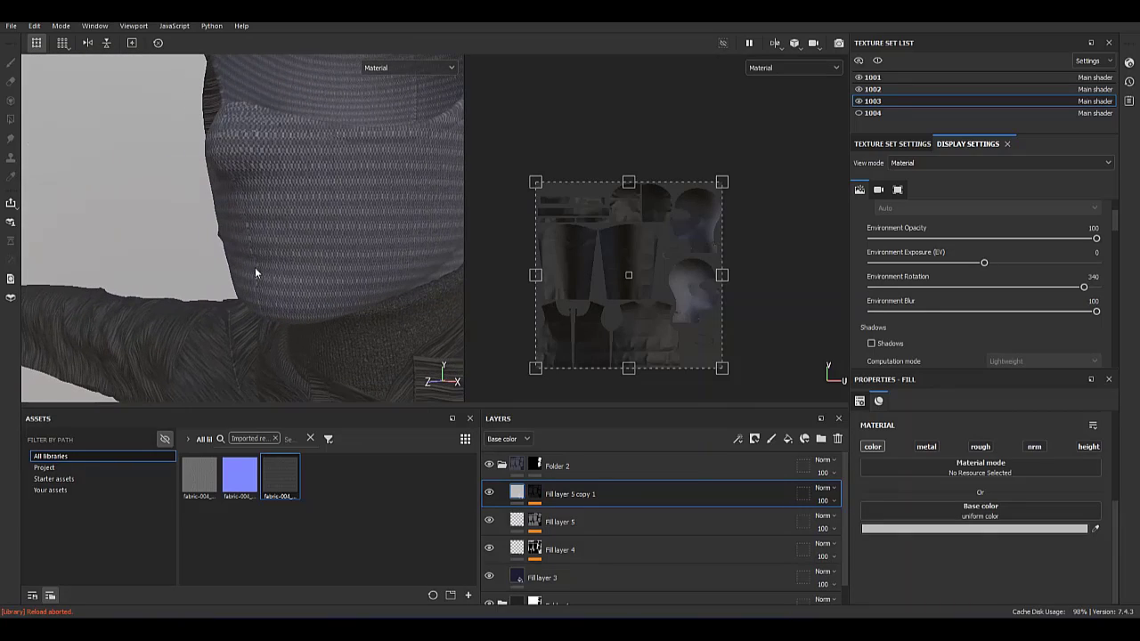
{"action": "mouse_move", "coordinate": [305, 194]}
{"action": "left_mouse_down", "text": "alt"}
{"action": "mouse_move", "coordinate": [152, 158]}
{"action": "mouse_move", "coordinate": [483, 441]}
{"action": "left_mouse_up", "text": "alt"}
Set the copy's base colour to dark blue 205869.
{"action": "left_click", "coordinate": [975, 528]}
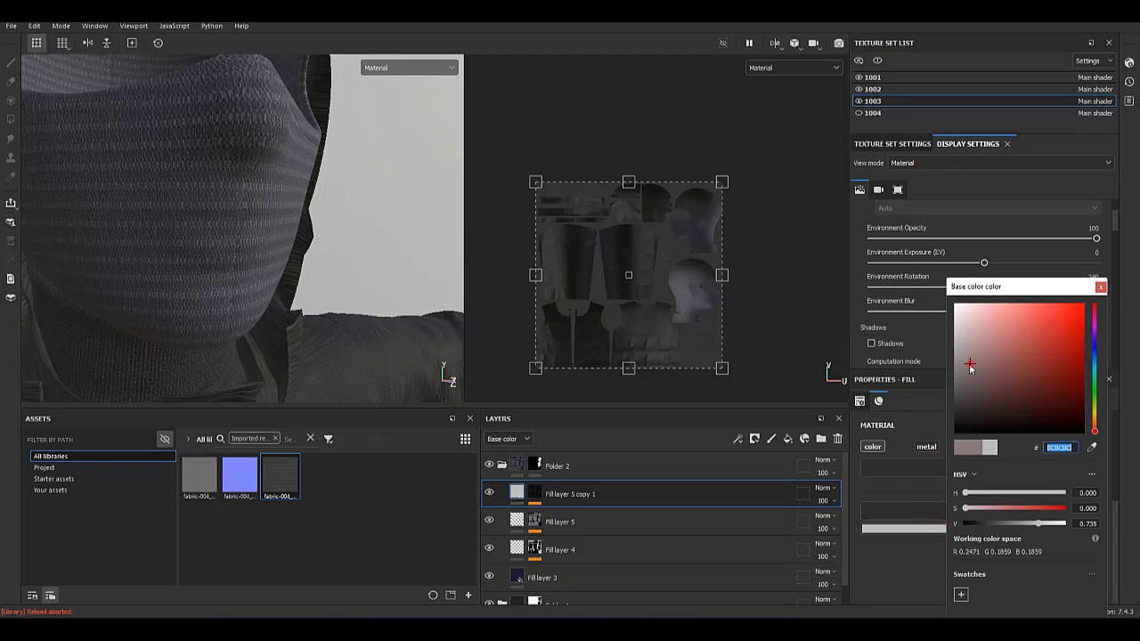
{"action": "left_click", "coordinate": [1016, 426]}
{"action": "mouse_move", "coordinate": [267, 223]}
{"action": "left_mouse_down", "text": "alt"}
{"action": "mouse_move", "coordinate": [216, 229]}
{"action": "mouse_move", "coordinate": [285, 214]}
{"action": "left_mouse_up", "text": "alt"}
{"action": "left_click", "coordinate": [867, 486]}
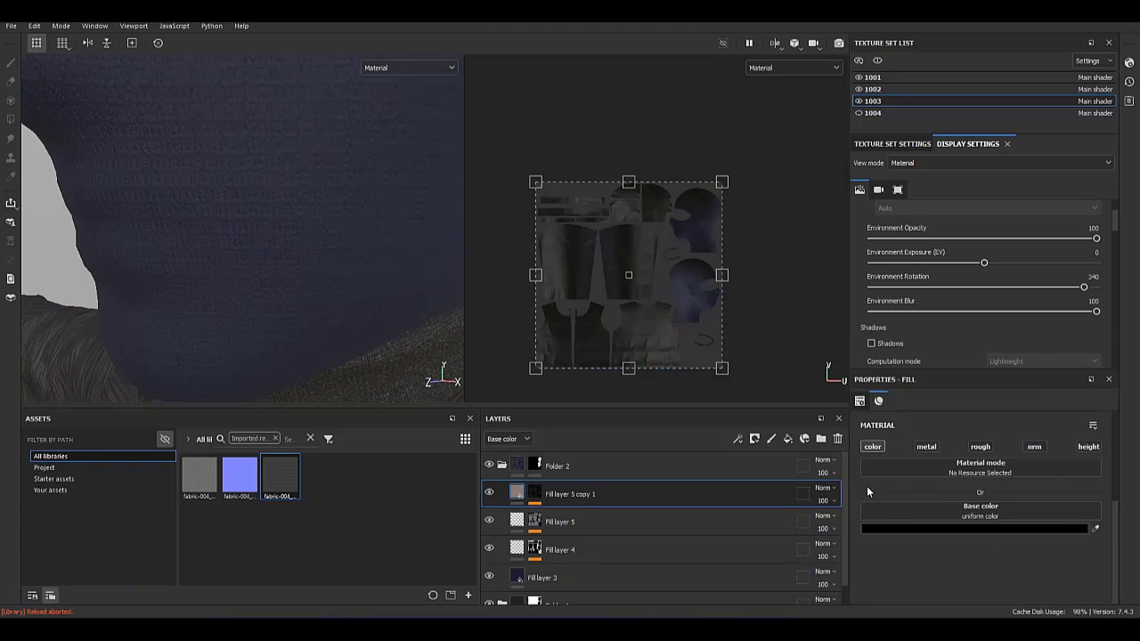
{"action": "left_click", "coordinate": [888, 531]}
{"action": "left_click", "coordinate": [973, 395]}
{"action": "left_click_drag", "start_coordinate": [973, 395], "coordinate": [989, 379]}
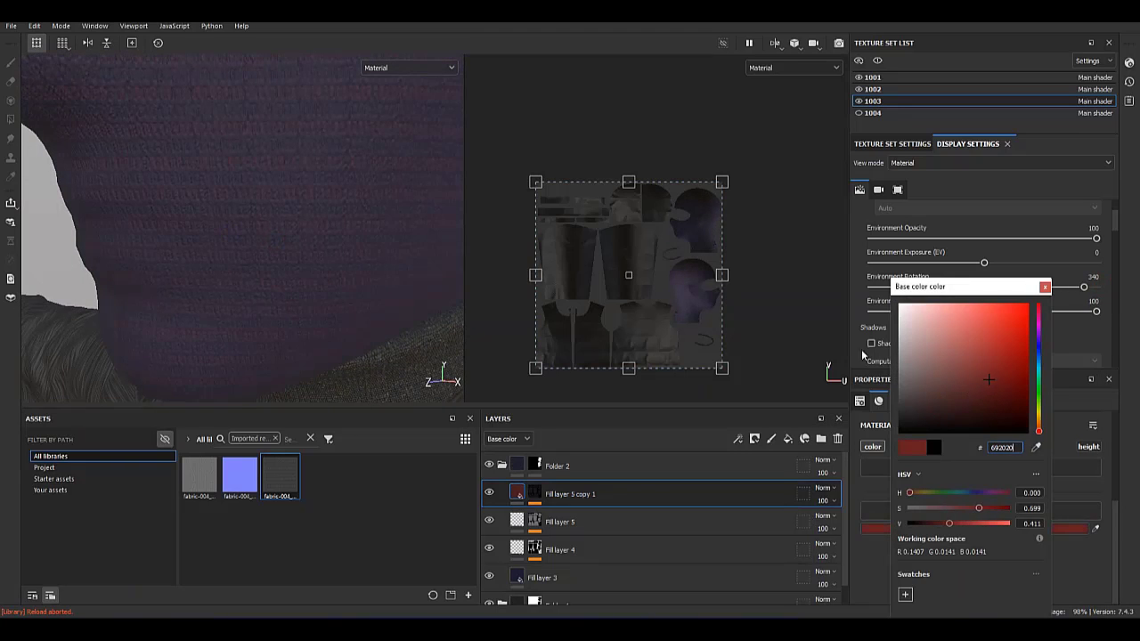
{"action": "mouse_move", "coordinate": [258, 231]}
{"action": "left_mouse_down", "text": "alt"}
{"action": "mouse_move", "coordinate": [311, 288]}
{"action": "mouse_move", "coordinate": [286, 218]}
{"action": "left_mouse_up", "text": "alt"}
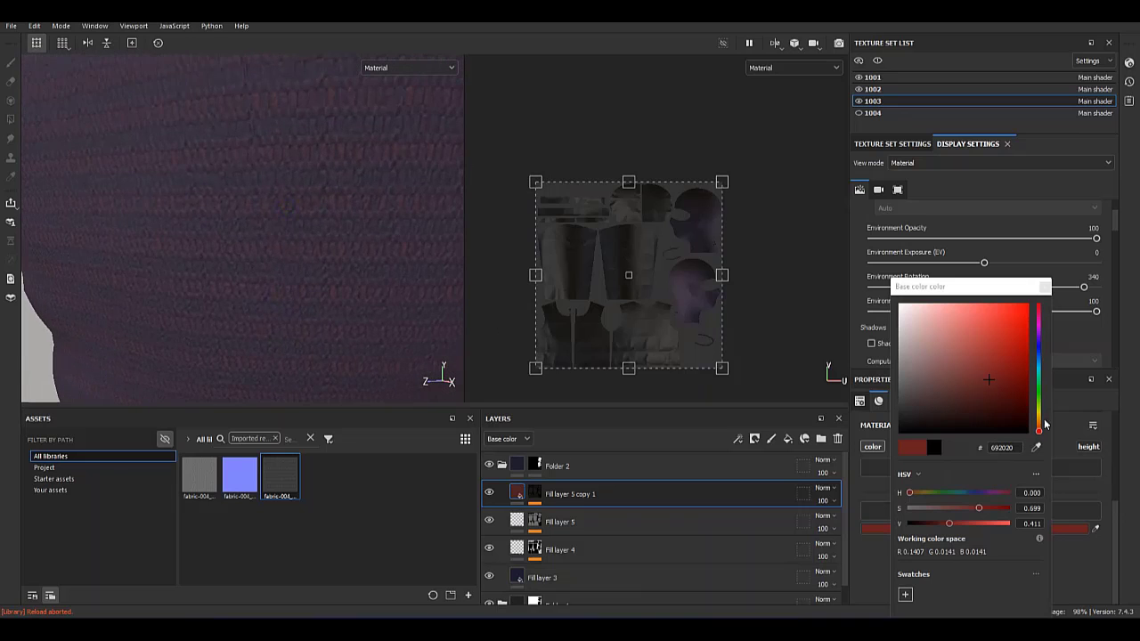
{"action": "left_click_drag", "start_coordinate": [1039, 431], "coordinate": [1063, 365]}
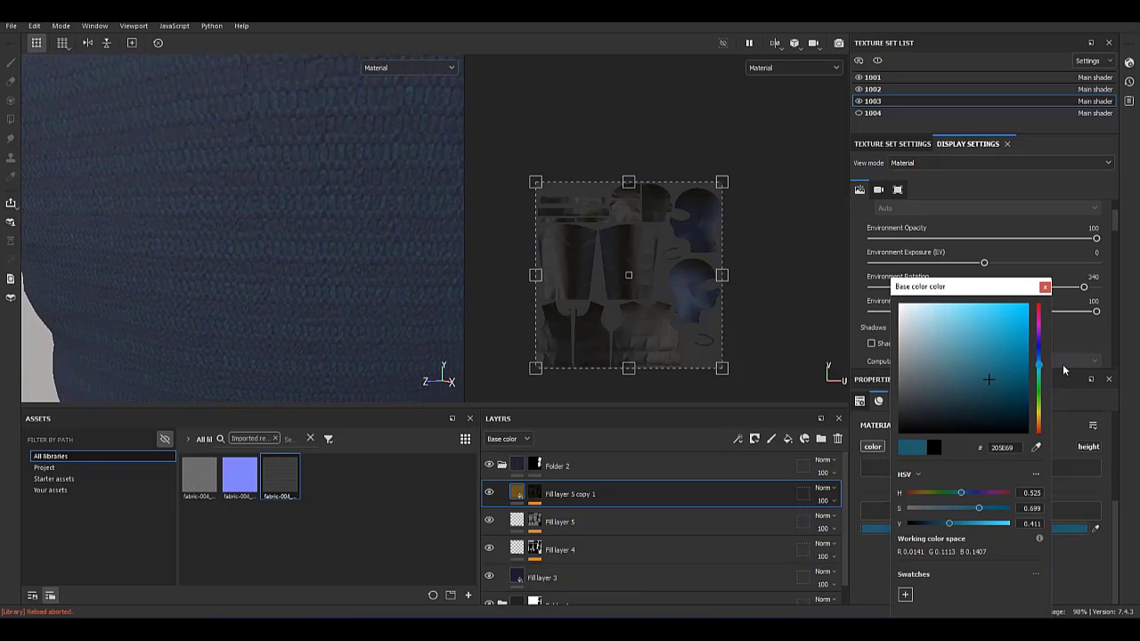
{"action": "mouse_move", "coordinate": [232, 213]}
{"action": "left_mouse_down", "text": "alt"}
{"action": "mouse_move", "coordinate": [175, 178]}
{"action": "mouse_move", "coordinate": [352, 205]}
{"action": "mouse_move", "coordinate": [92, 168]}
{"action": "mouse_move", "coordinate": [290, 252]}
{"action": "left_mouse_up", "text": "alt"}
{"action": "left_click", "coordinate": [1040, 298]}
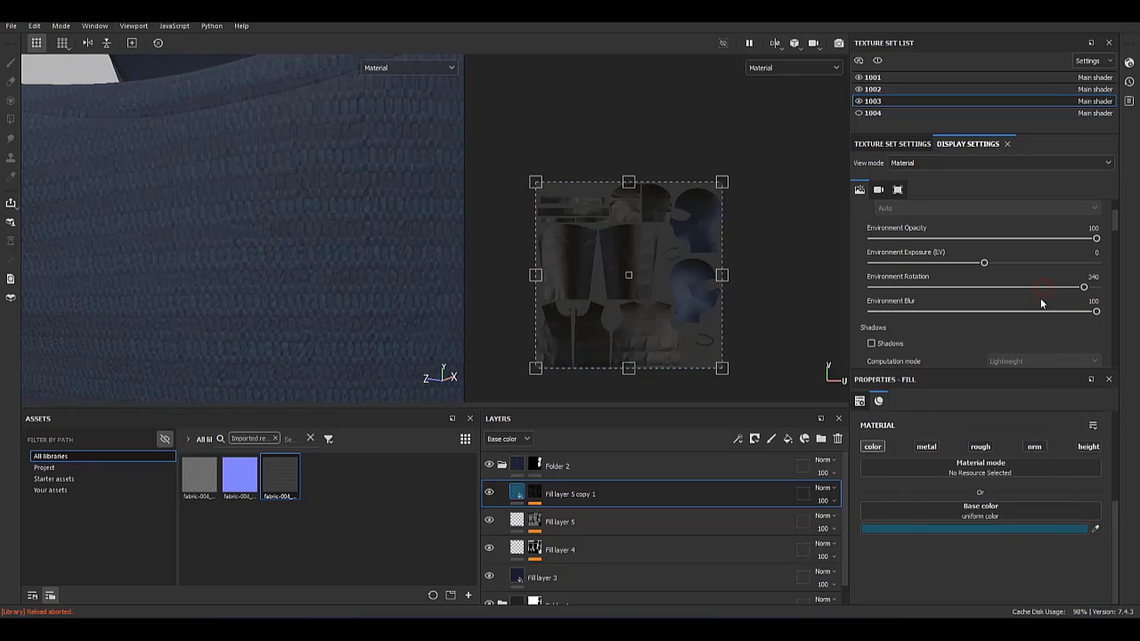
Raise the copy's Levels midtone to 2.512 and Fill layer 5's height to 0.3727.
{"action": "left_click", "coordinate": [738, 438]}
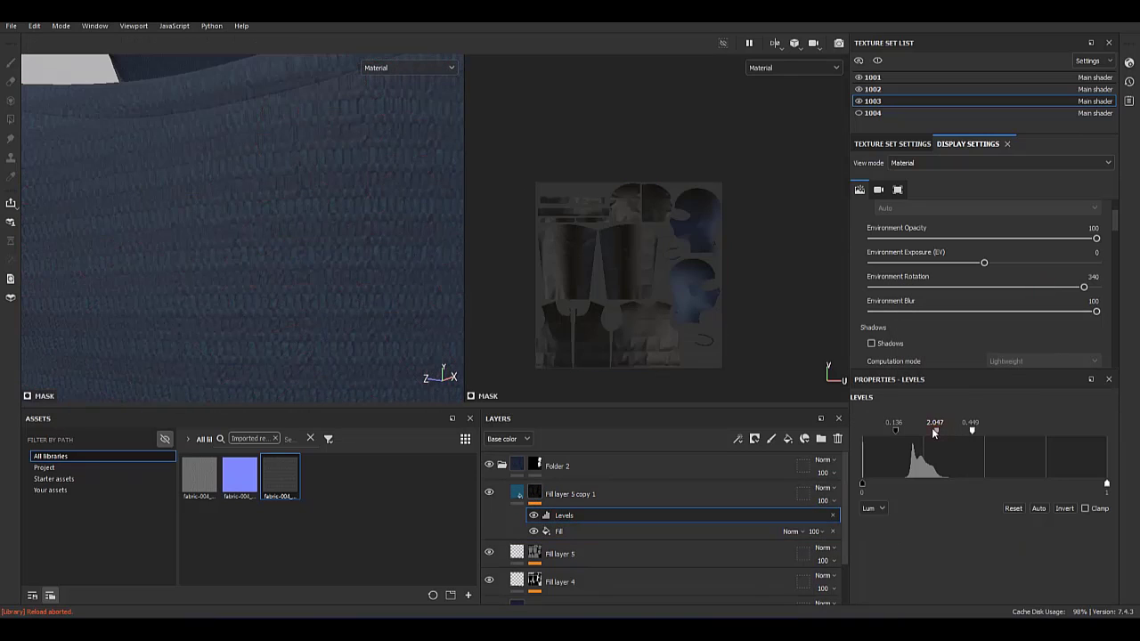
{"action": "left_click_drag", "start_coordinate": [934, 433], "coordinate": [939, 434]}
{"action": "left_click_drag", "start_coordinate": [220, 255], "coordinate": [247, 297], "text": "alt"}
{"action": "left_click", "coordinate": [519, 494]}
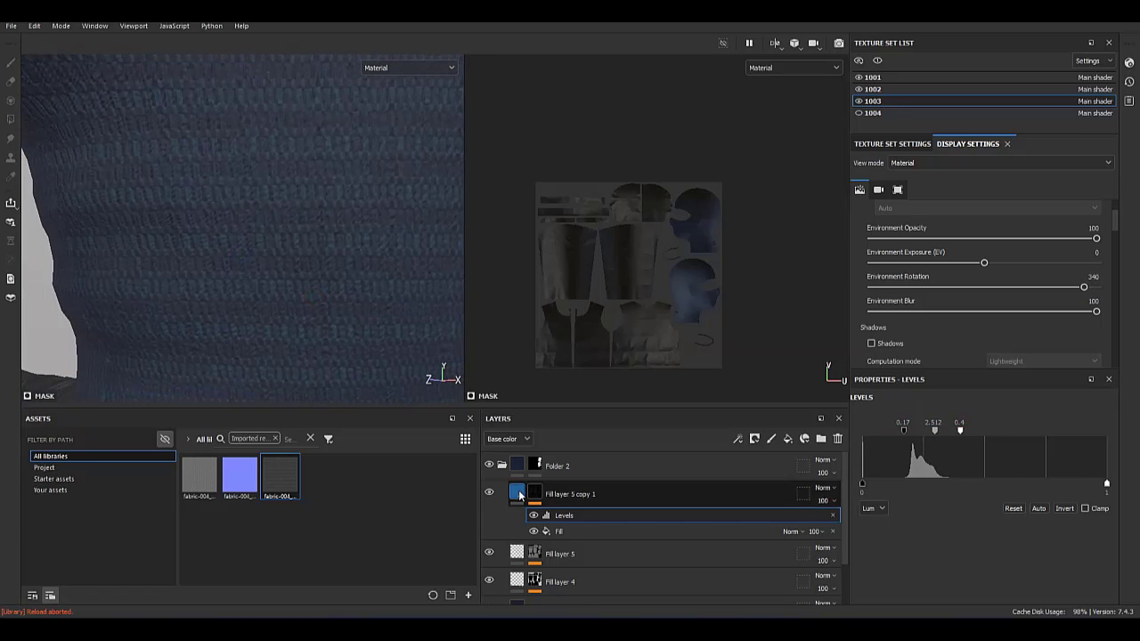
{"action": "left_click", "coordinate": [516, 529]}
{"action": "left_click_drag", "start_coordinate": [1011, 540], "coordinate": [1013, 540]}
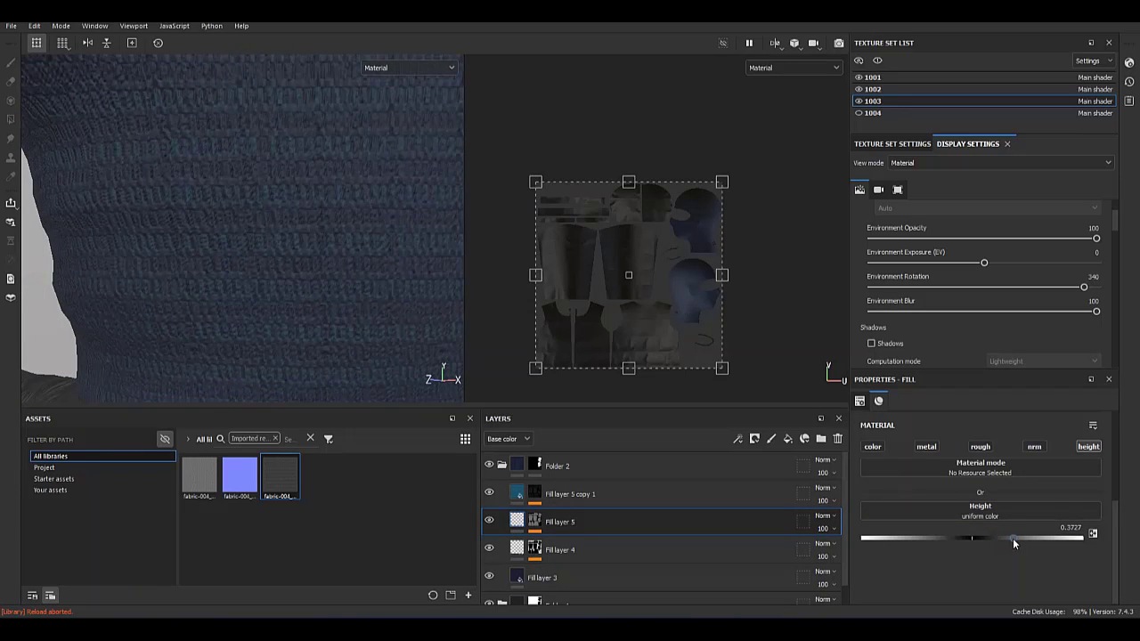
{"action": "mouse_move", "coordinate": [397, 277]}
{"action": "left_mouse_down", "text": "alt"}
{"action": "mouse_move", "coordinate": [107, 255]}
{"action": "mouse_move", "coordinate": [284, 293]}
{"action": "mouse_move", "coordinate": [298, 215]}
{"action": "mouse_move", "coordinate": [234, 259]}
{"action": "mouse_move", "coordinate": [376, 280]}
{"action": "mouse_move", "coordinate": [298, 234]}
{"action": "mouse_move", "coordinate": [398, 265]}
{"action": "mouse_move", "coordinate": [118, 363]}
{"action": "mouse_move", "coordinate": [293, 216]}
{"action": "mouse_move", "coordinate": [234, 255]}
{"action": "mouse_move", "coordinate": [188, 332]}
{"action": "mouse_move", "coordinate": [368, 293]}
{"action": "mouse_move", "coordinate": [295, 267]}
{"action": "mouse_move", "coordinate": [304, 306]}
{"action": "left_mouse_up", "text": "alt"}
{"action": "scroll", "coordinate": [304, 306], "scroll_direction": "down", "scroll_amount": 3}
{"action": "left_click", "coordinate": [788, 438]}
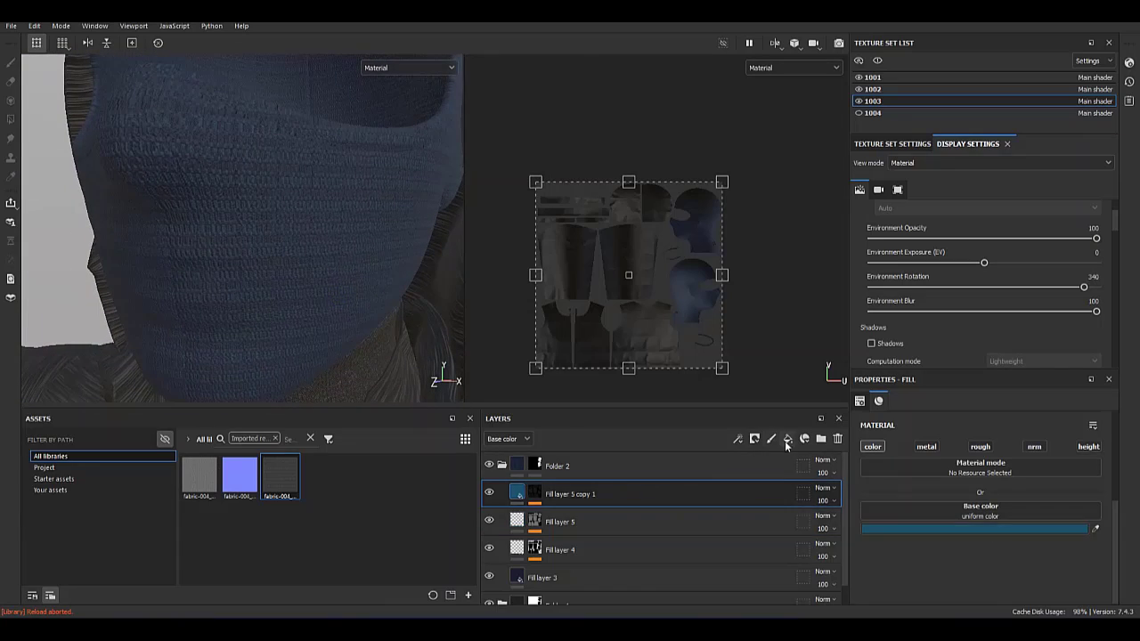
Give Fill layer 6 a black mask filled with White Noise at lowered balance.
{"action": "right_click", "coordinate": [535, 491]}
{"action": "left_click", "coordinate": [586, 135]}
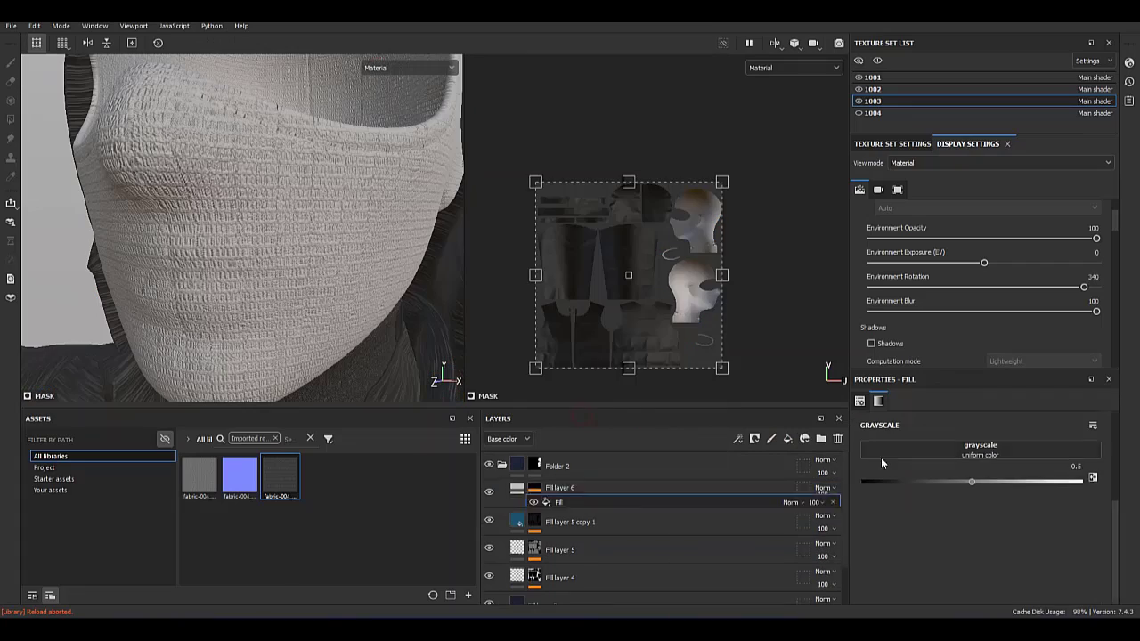
{"action": "left_click", "coordinate": [881, 451]}
{"action": "left_click", "coordinate": [965, 609]}
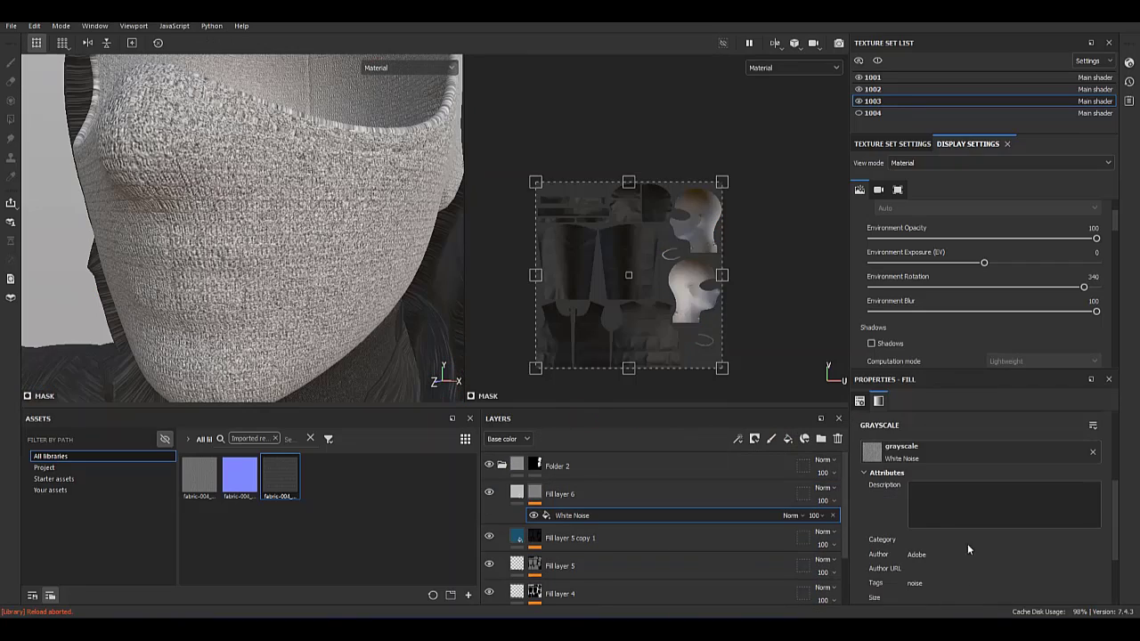
{"action": "scroll", "coordinate": [968, 543], "scroll_direction": "down", "scroll_amount": 3}
{"action": "left_click_drag", "start_coordinate": [923, 567], "coordinate": [903, 566]}
{"action": "left_click", "coordinate": [570, 494]}
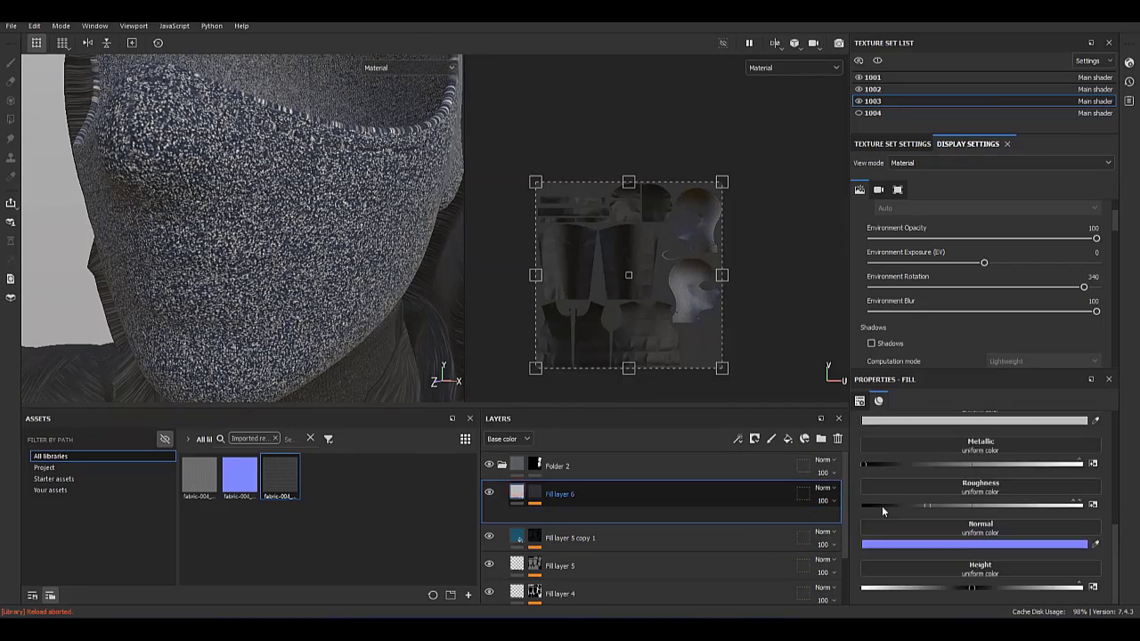
{"action": "scroll", "coordinate": [882, 517], "scroll_direction": "up", "scroll_amount": 5}
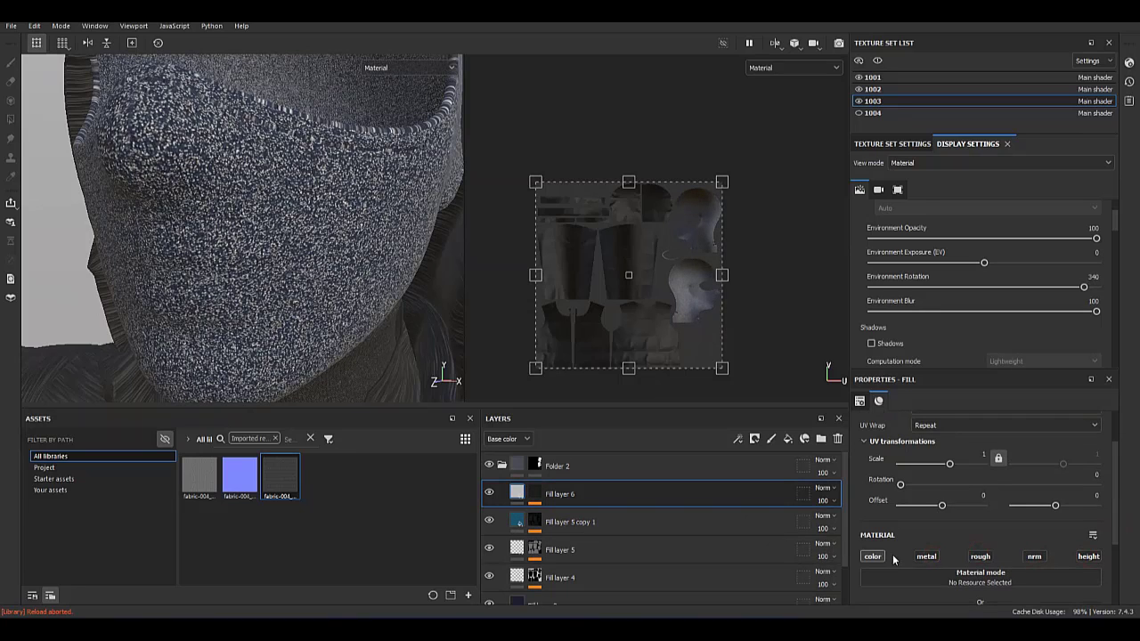
{"action": "scroll", "coordinate": [1103, 536], "scroll_direction": "down", "scroll_amount": 1}
{"action": "scroll", "coordinate": [1111, 540], "scroll_direction": "down", "scroll_amount": 1}
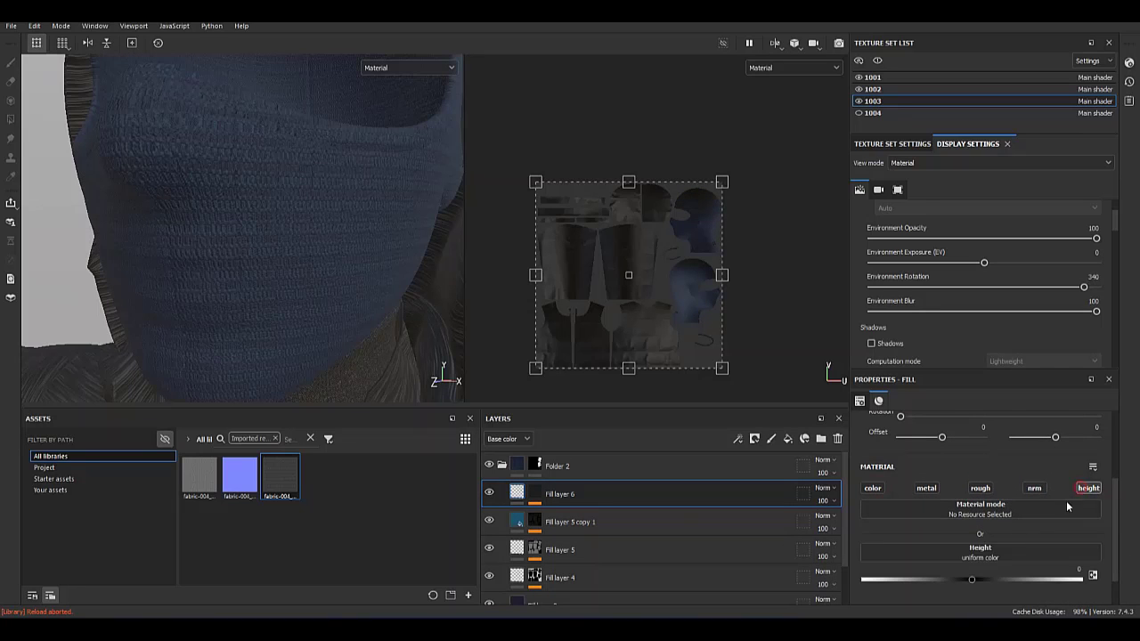
Fine-tune the White Noise balance and add a Blur filter above it.
{"action": "left_click", "coordinate": [535, 494]}
{"action": "left_click", "coordinate": [570, 515]}
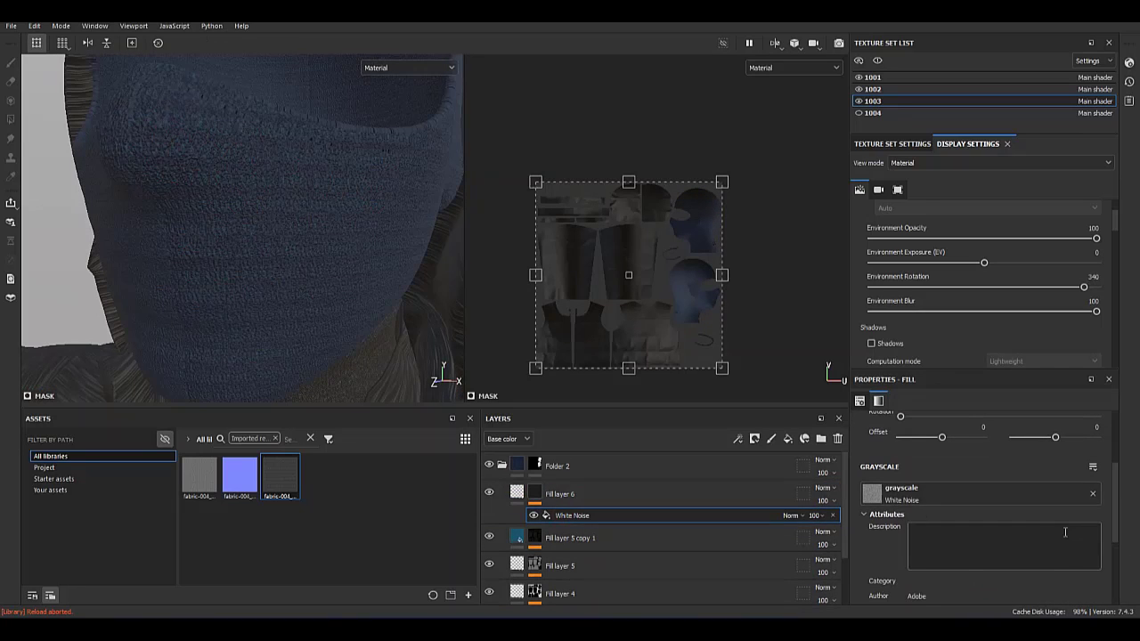
{"action": "left_click", "coordinate": [535, 494], "text": "alt"}
{"action": "left_click", "coordinate": [878, 573]}
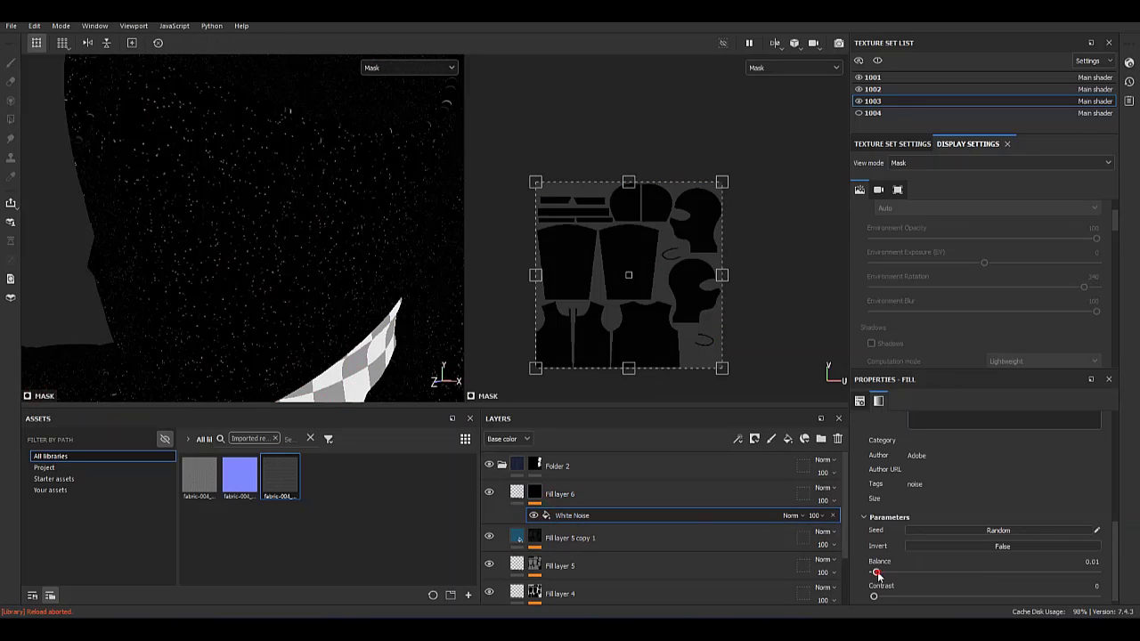
{"action": "left_click", "coordinate": [534, 494], "text": "alt"}
{"action": "left_click", "coordinate": [619, 481]}
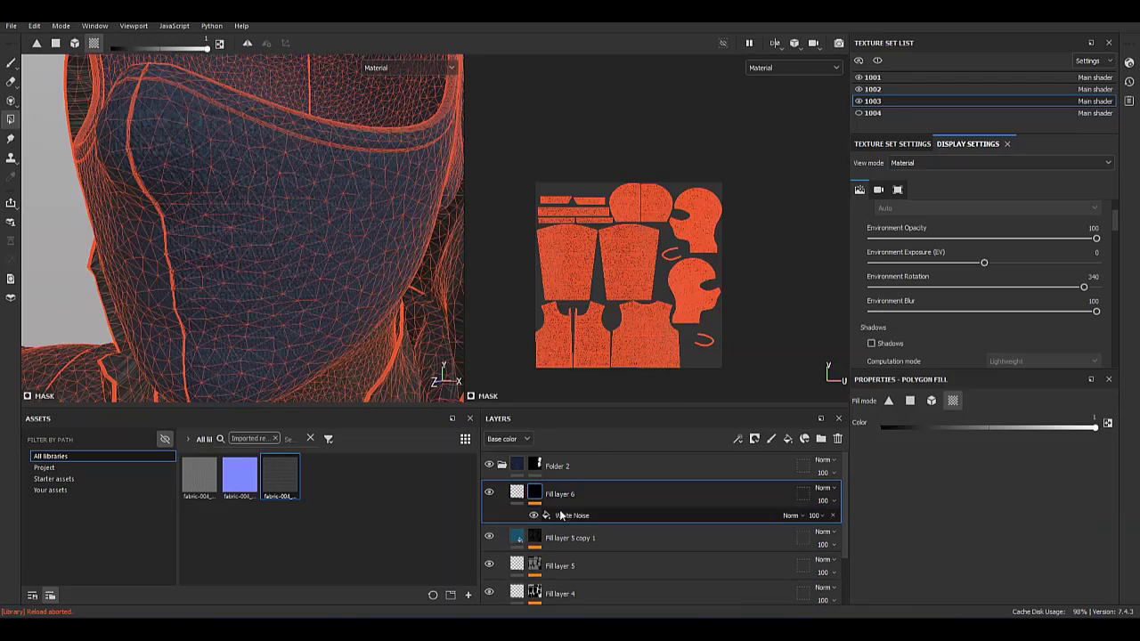
{"action": "left_click", "coordinate": [947, 473]}
{"action": "left_click", "coordinate": [535, 494], "text": "alt"}
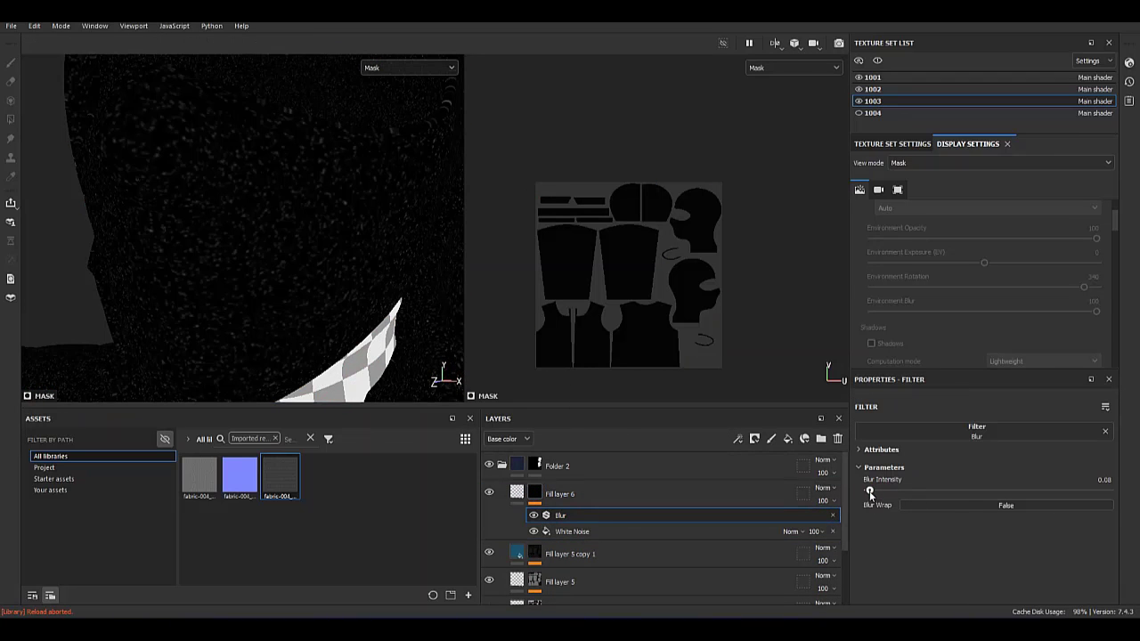
{"action": "left_click", "coordinate": [516, 494]}
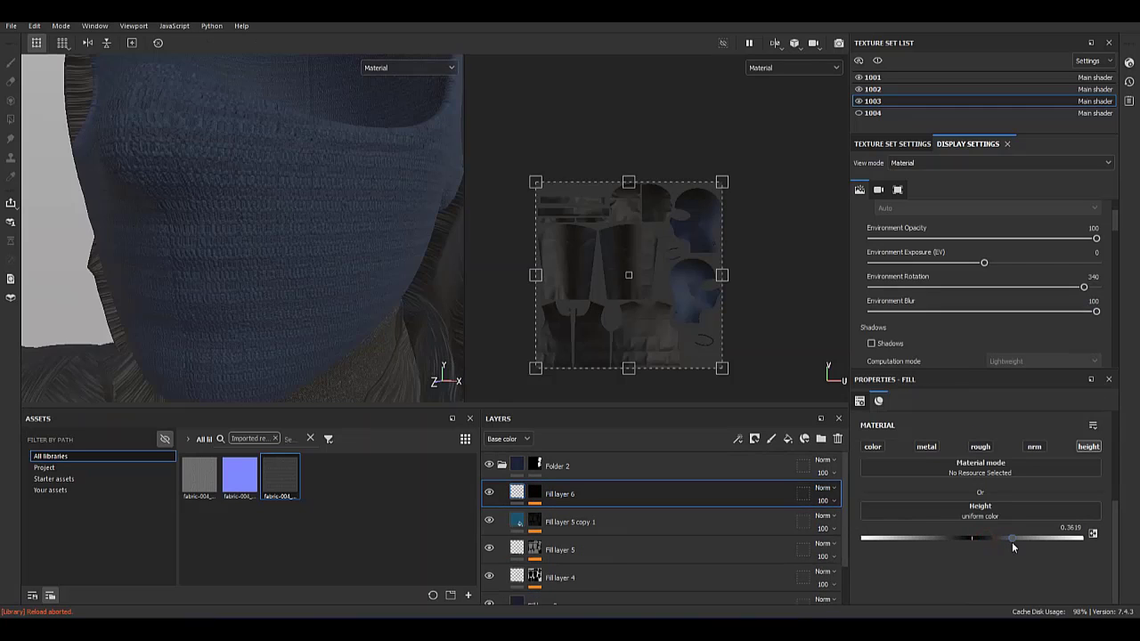
Set Fill layer 6's height to 0.3619 and orbit around the head to check the knit.
{"action": "mouse_move", "coordinate": [268, 267]}
{"action": "left_mouse_down", "text": "alt"}
{"action": "mouse_move", "coordinate": [338, 331]}
{"action": "mouse_move", "coordinate": [374, 262]}
{"action": "mouse_move", "coordinate": [350, 247]}
{"action": "left_mouse_up", "text": "alt"}
{"action": "middle_click_drag", "start_coordinate": [351, 247], "coordinate": [375, 262], "text": "alt"}
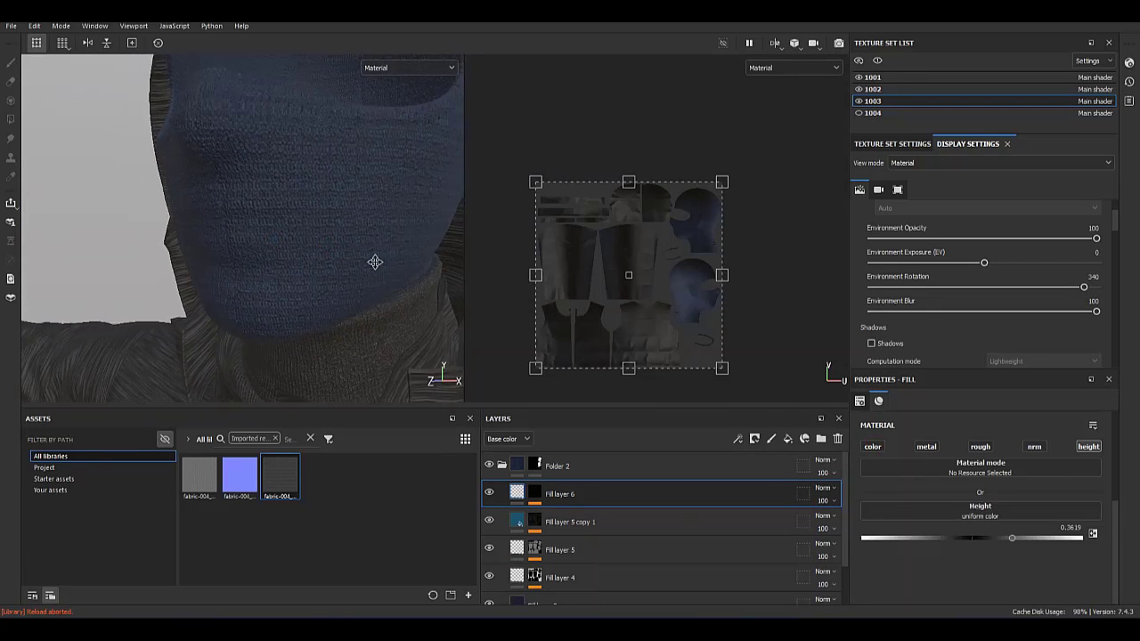
{"action": "mouse_move", "coordinate": [375, 261]}
{"action": "left_mouse_down", "text": "alt"}
{"action": "mouse_move", "coordinate": [231, 290]}
{"action": "mouse_move", "coordinate": [375, 303]}
{"action": "left_mouse_up", "text": "alt"}
{"action": "right_click_drag", "start_coordinate": [375, 303], "coordinate": [316, 291], "text": "shift"}
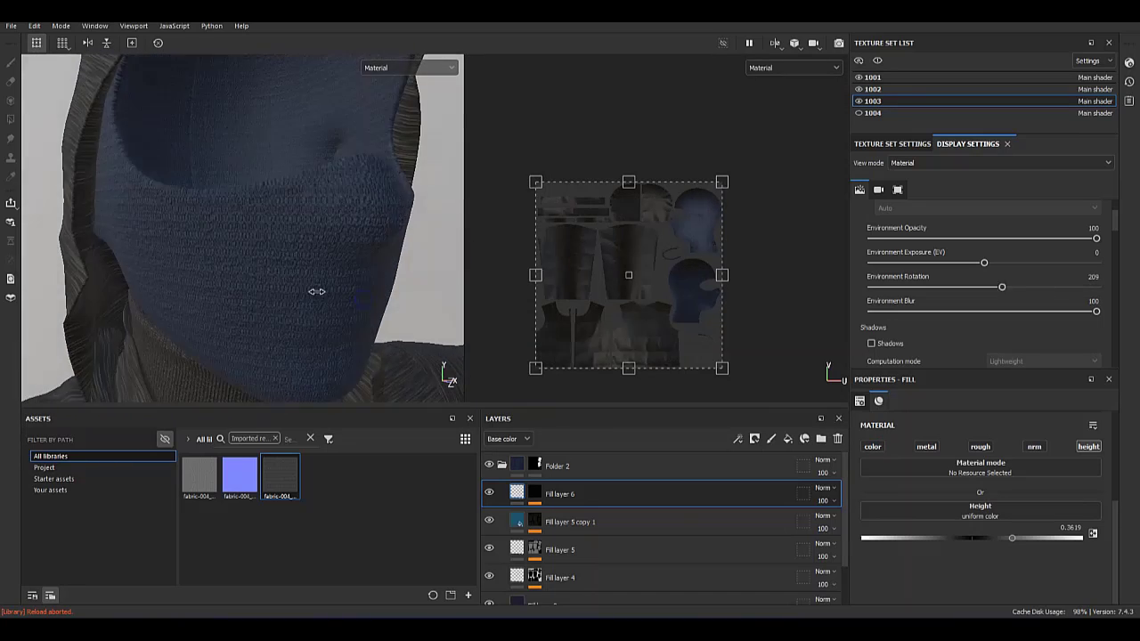
{"action": "left_click_drag", "start_coordinate": [316, 292], "coordinate": [178, 267], "text": "alt"}
{"action": "left_click", "coordinate": [535, 464]}
Create Folder 3 holding a new fill layer for the rim, with a pasted dark navy base colour.
{"action": "right_click", "coordinate": [534, 464]}
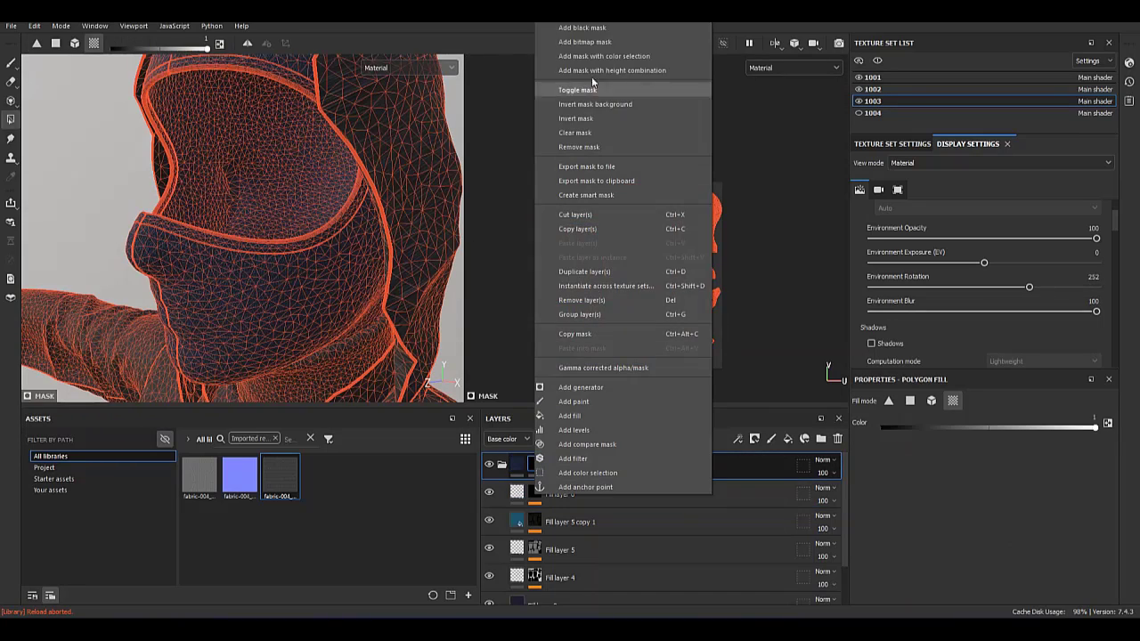
{"action": "left_click", "coordinate": [506, 263]}
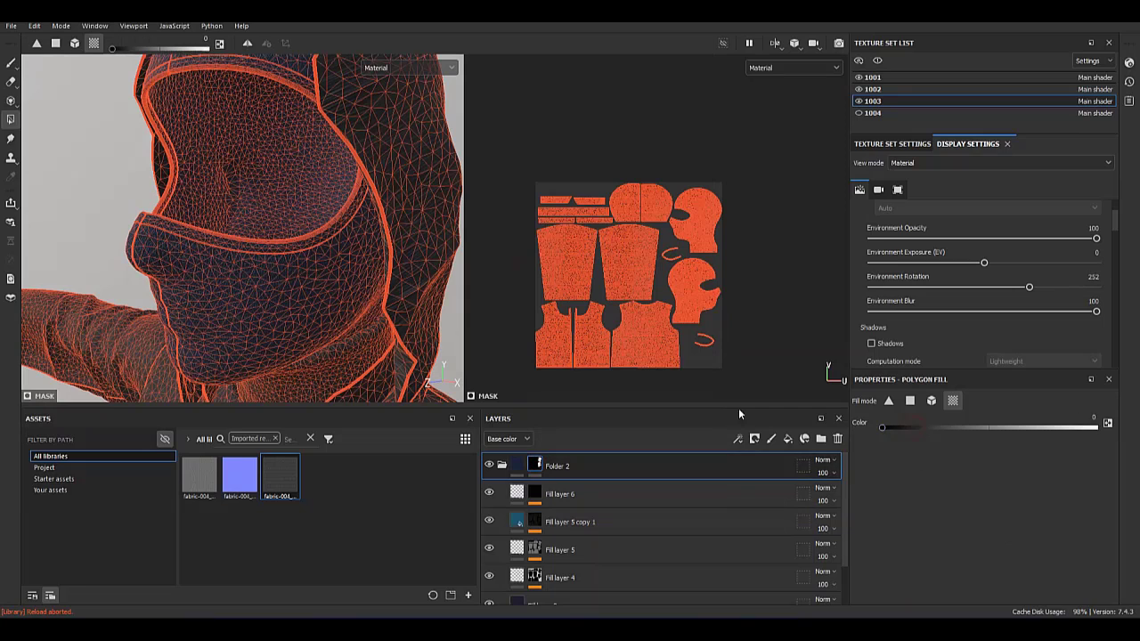
{"action": "left_click", "coordinate": [707, 343]}
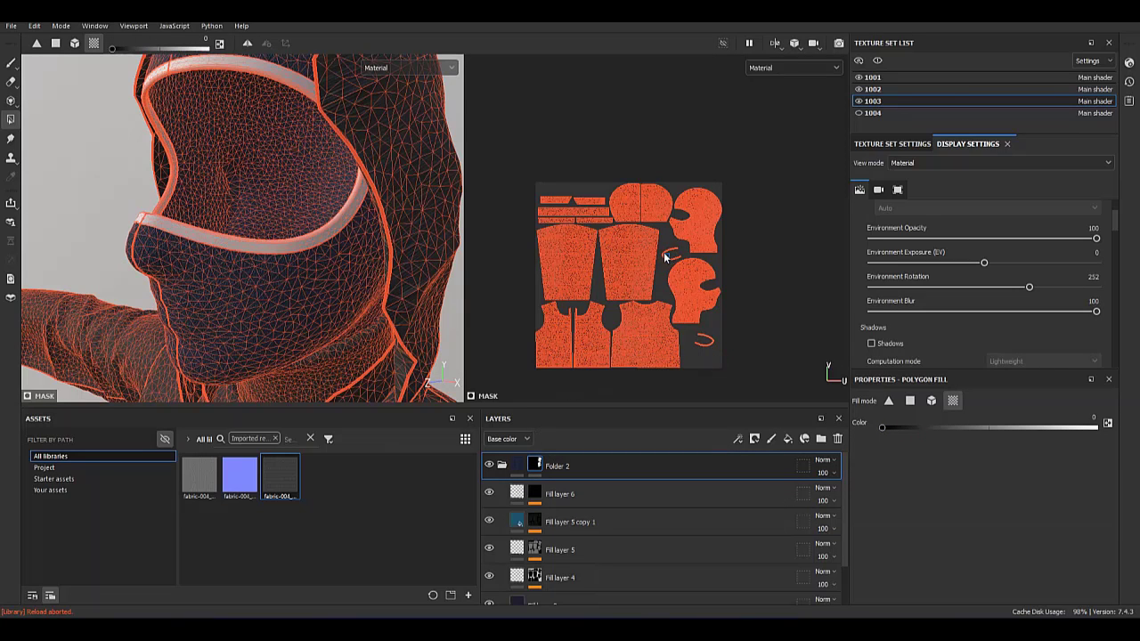
{"action": "left_click", "coordinate": [820, 439]}
{"action": "left_click", "coordinate": [788, 439]}
{"action": "double_click", "coordinate": [533, 497]}
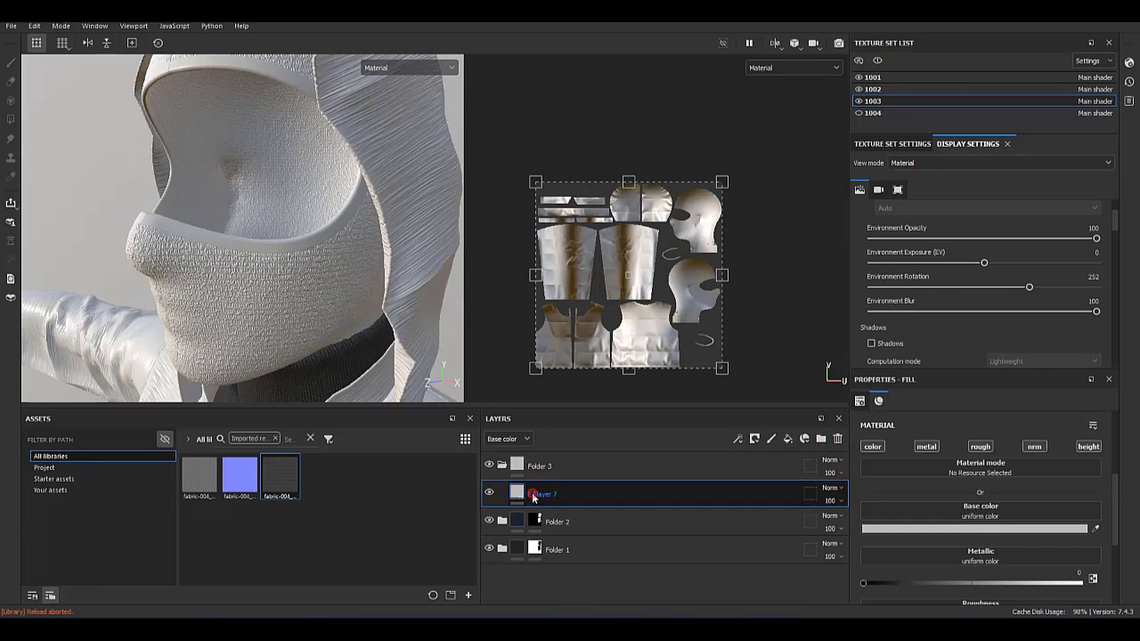
{"action": "left_click", "coordinate": [975, 528]}
{"action": "type", "text": "000000"}
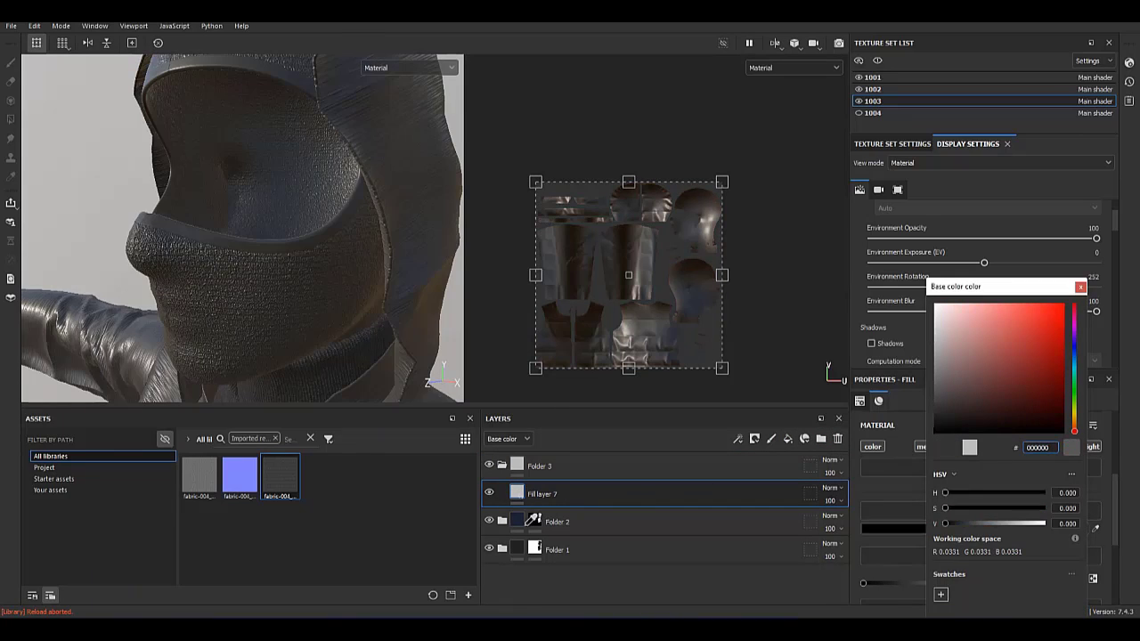
Add a black mask to Folder 3 and bring the hood's rim into view.
{"action": "left_click", "coordinate": [535, 466]}
{"action": "right_click", "coordinate": [535, 466]}
{"action": "left_click", "coordinate": [573, 239]}
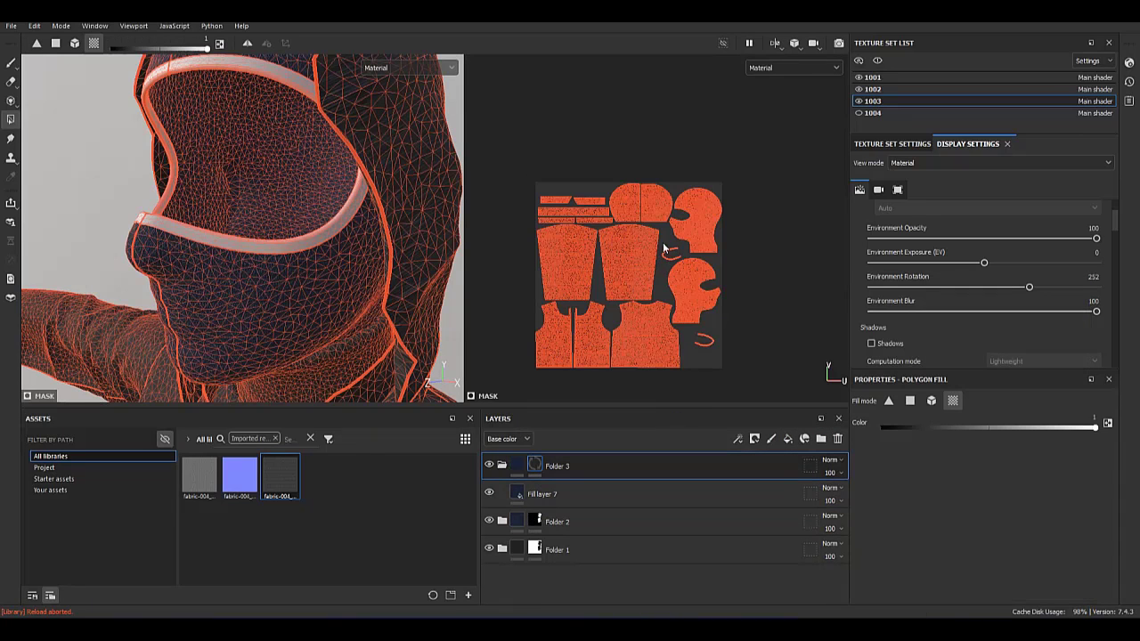
{"action": "left_click_drag", "start_coordinate": [222, 223], "coordinate": [301, 190], "text": "alt"}
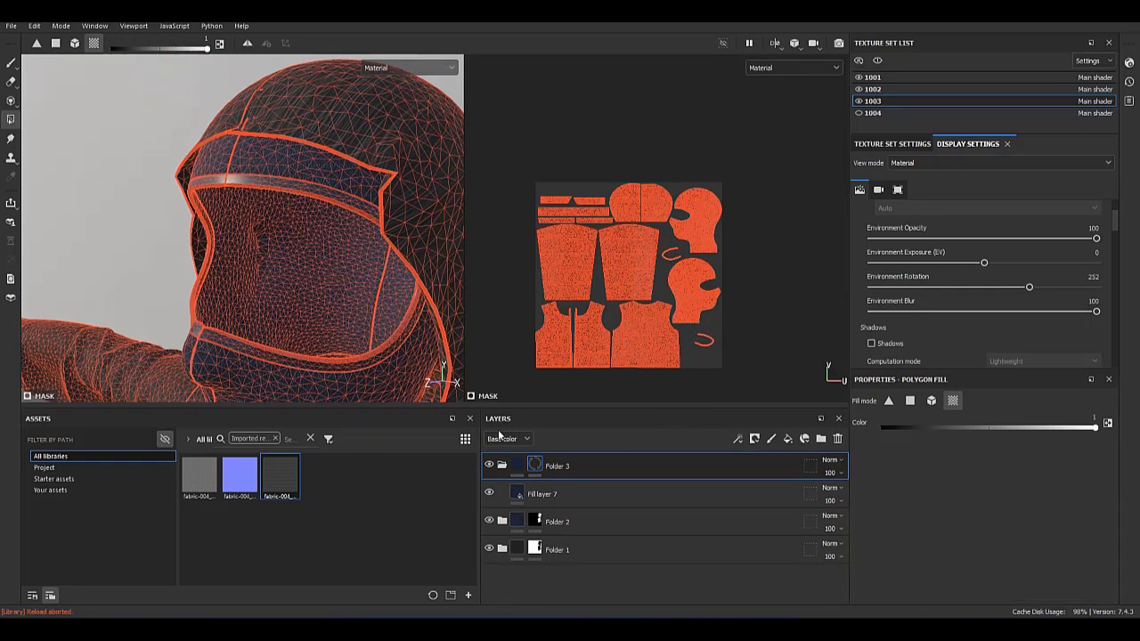
{"action": "scroll", "coordinate": [321, 232], "scroll_direction": "up", "scroll_amount": 5}
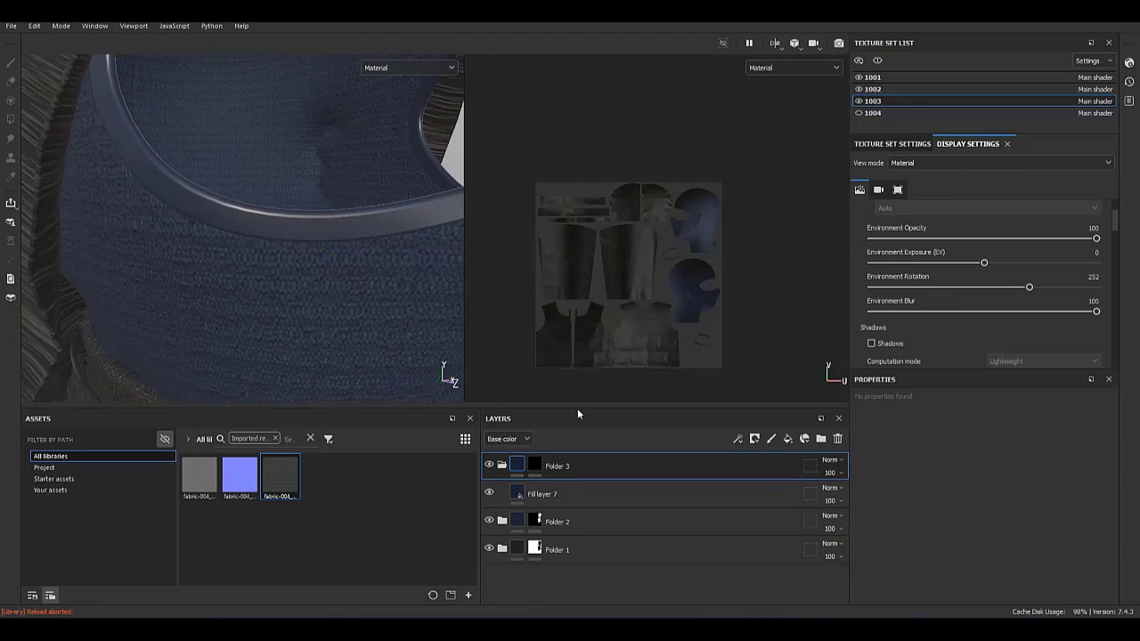
Set Fill layer 7's roughness to about 0.51.
{"action": "left_click", "coordinate": [570, 494]}
{"action": "scroll", "coordinate": [963, 570], "scroll_direction": "down", "scroll_amount": 2}
{"action": "scroll", "coordinate": [963, 583], "scroll_direction": "down", "scroll_amount": 1}
{"action": "left_click", "coordinate": [971, 567]}
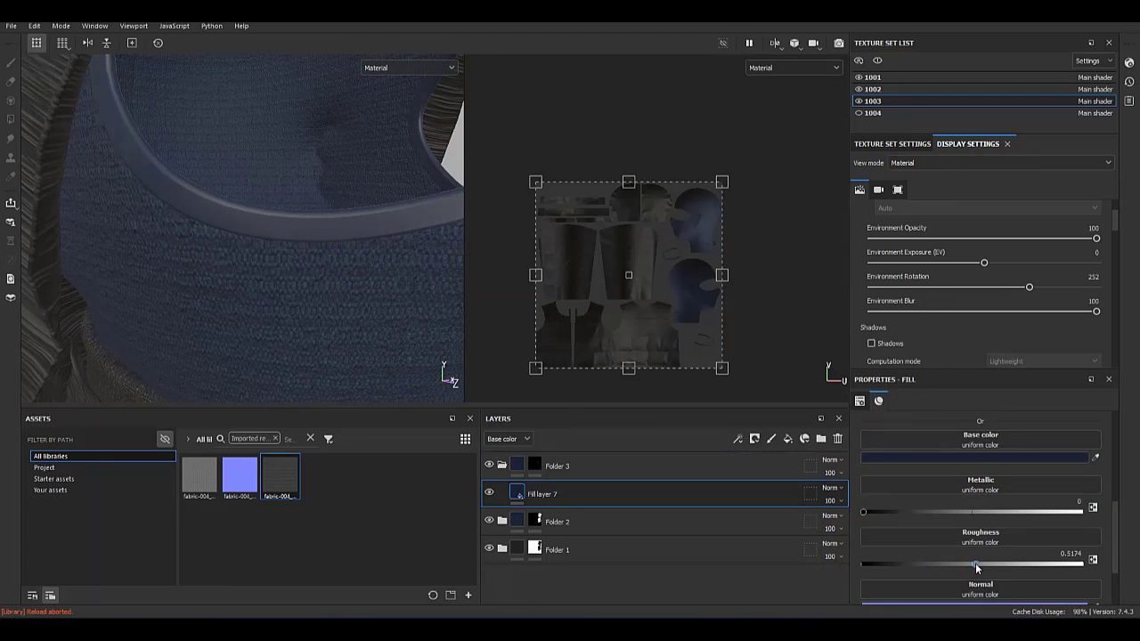
{"action": "left_click_drag", "start_coordinate": [975, 563], "coordinate": [973, 563]}
{"action": "key", "text": "f"}
{"action": "left_click_drag", "start_coordinate": [228, 260], "coordinate": [284, 262], "text": "alt"}
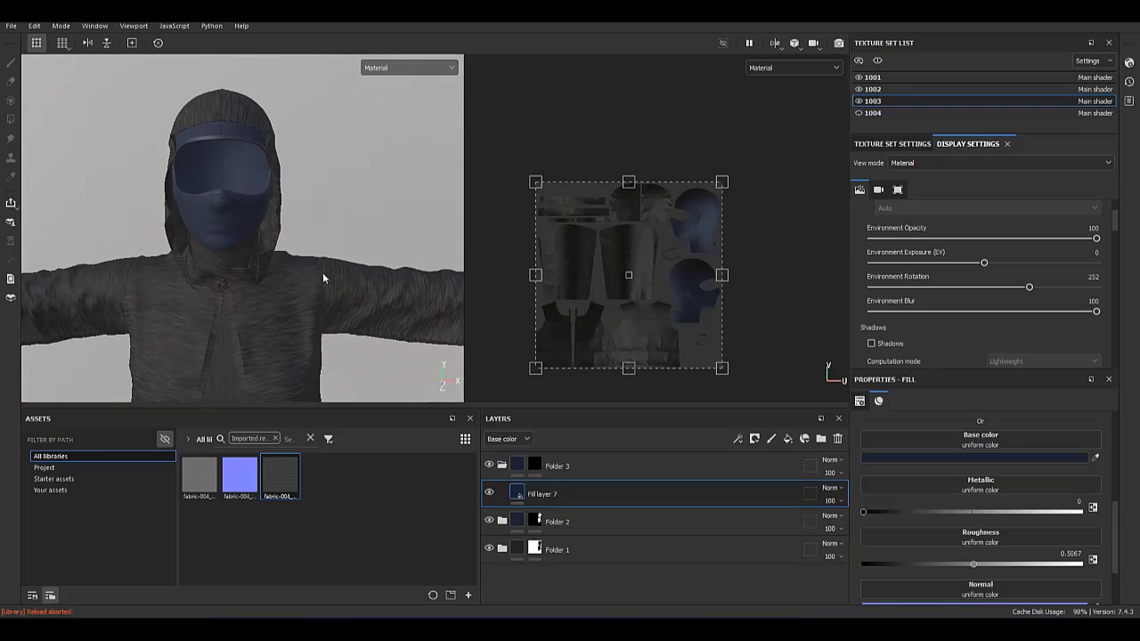
Tune the rim's navy base colour to hex 172136, check it up close, and save.
{"action": "left_click", "coordinate": [955, 458]}
{"action": "left_click_drag", "start_coordinate": [1031, 426], "coordinate": [1043, 406]}
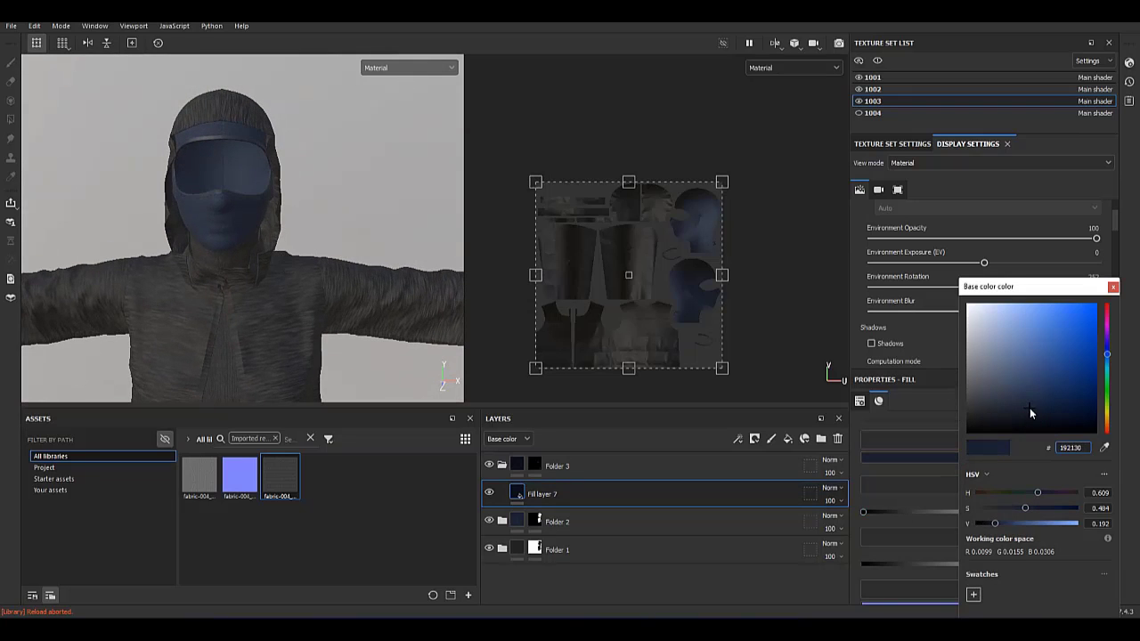
{"action": "left_click_drag", "start_coordinate": [319, 206], "coordinate": [283, 208], "text": "alt"}
{"action": "right_click_drag", "start_coordinate": [283, 208], "coordinate": [237, 295], "text": "alt"}
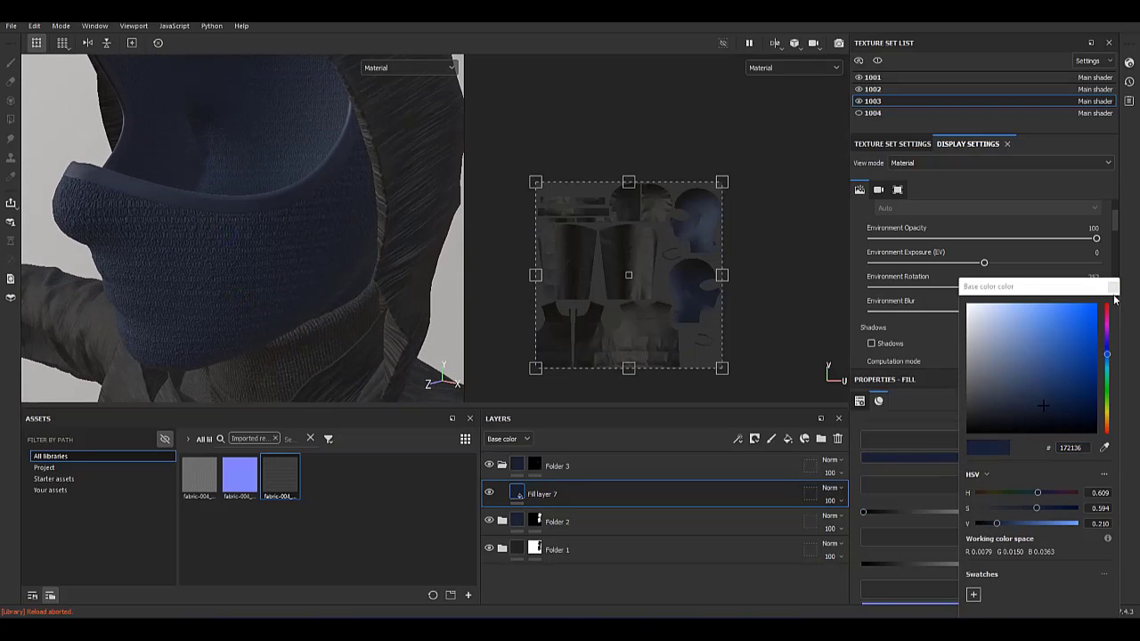
{"action": "right_click", "coordinate": [223, 218]}
{"action": "right_click_drag", "start_coordinate": [223, 218], "coordinate": [230, 221], "text": "alt"}
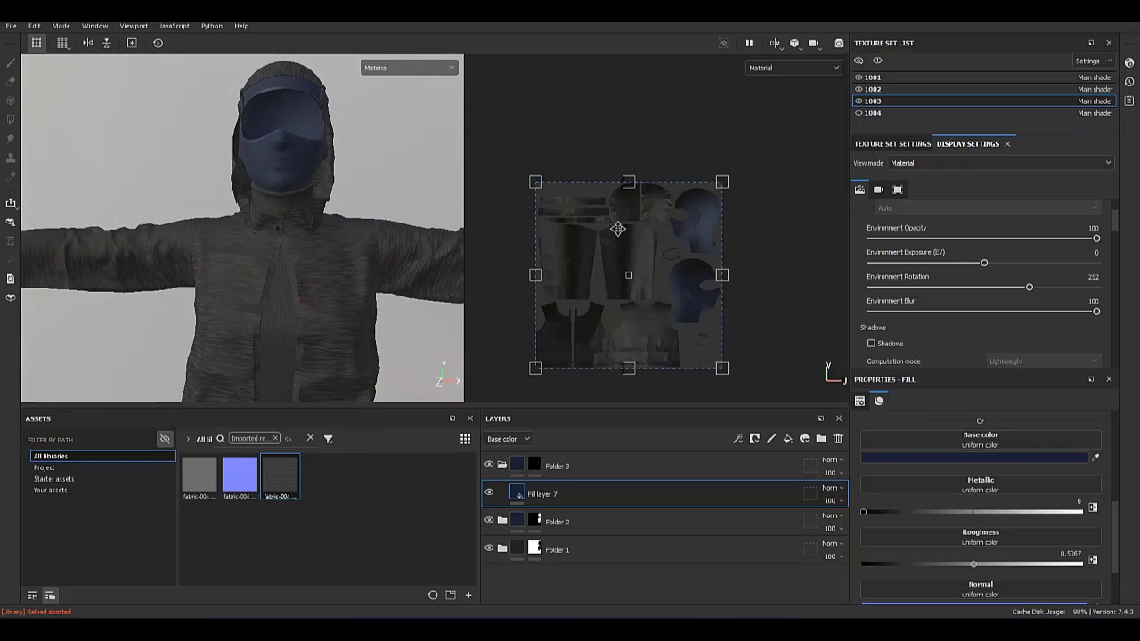
{"action": "right_click_drag", "start_coordinate": [75, 163], "coordinate": [287, 283], "text": "alt"}
{"action": "key", "text": "ctrl+s"}
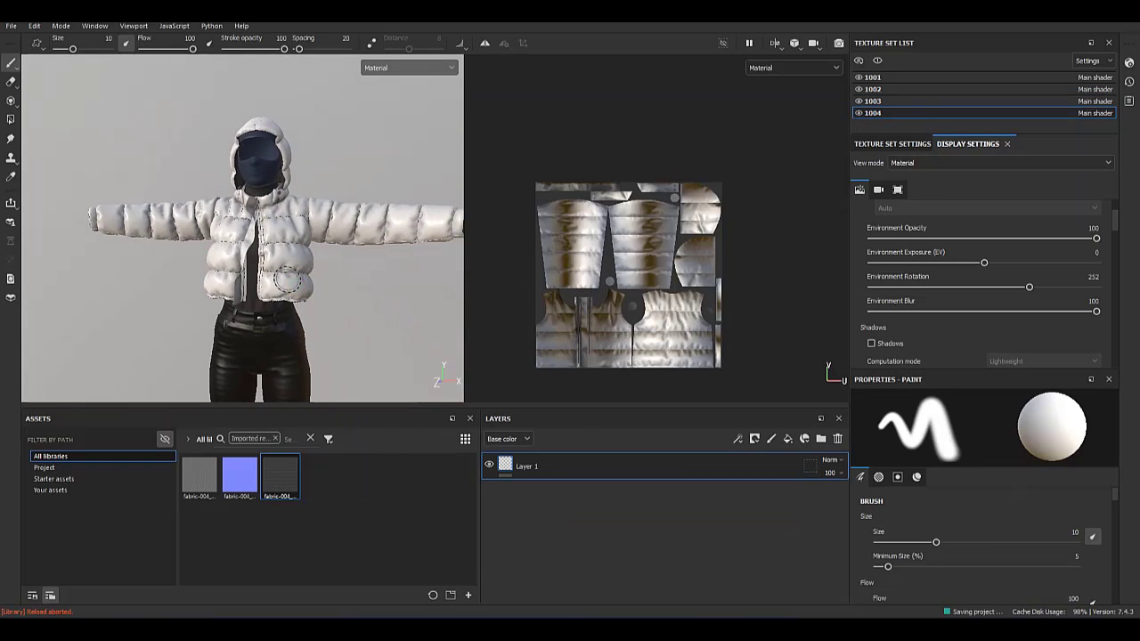
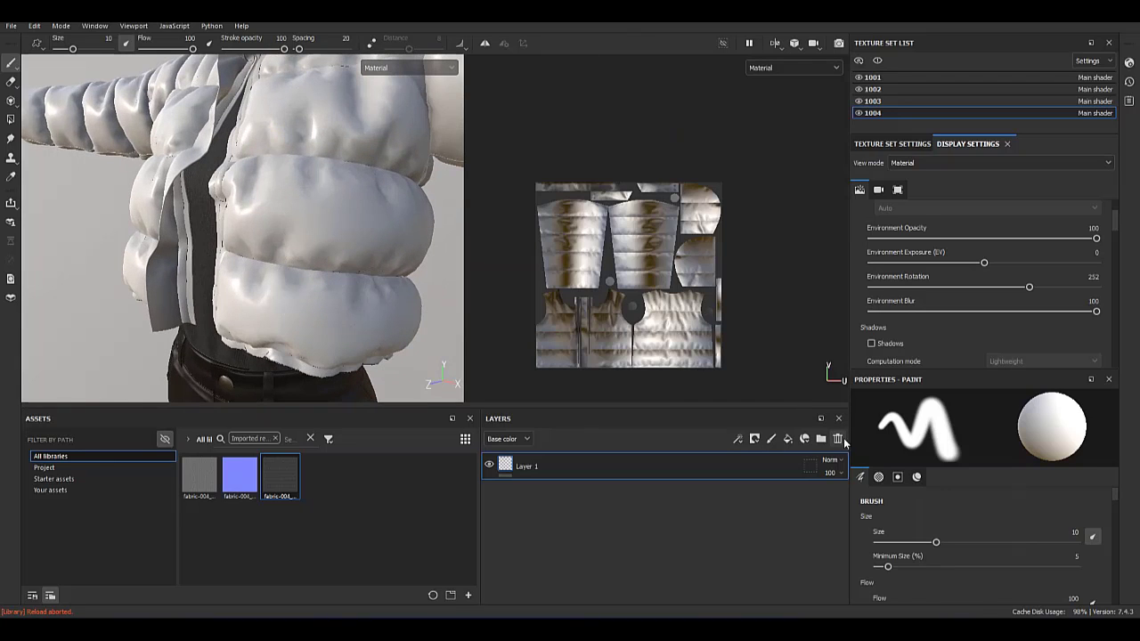
Replace the empty Layer 1 with a new fill layer.
{"action": "left_click", "coordinate": [837, 439]}
{"action": "left_click", "coordinate": [800, 441]}
{"action": "left_click", "coordinate": [880, 456]}
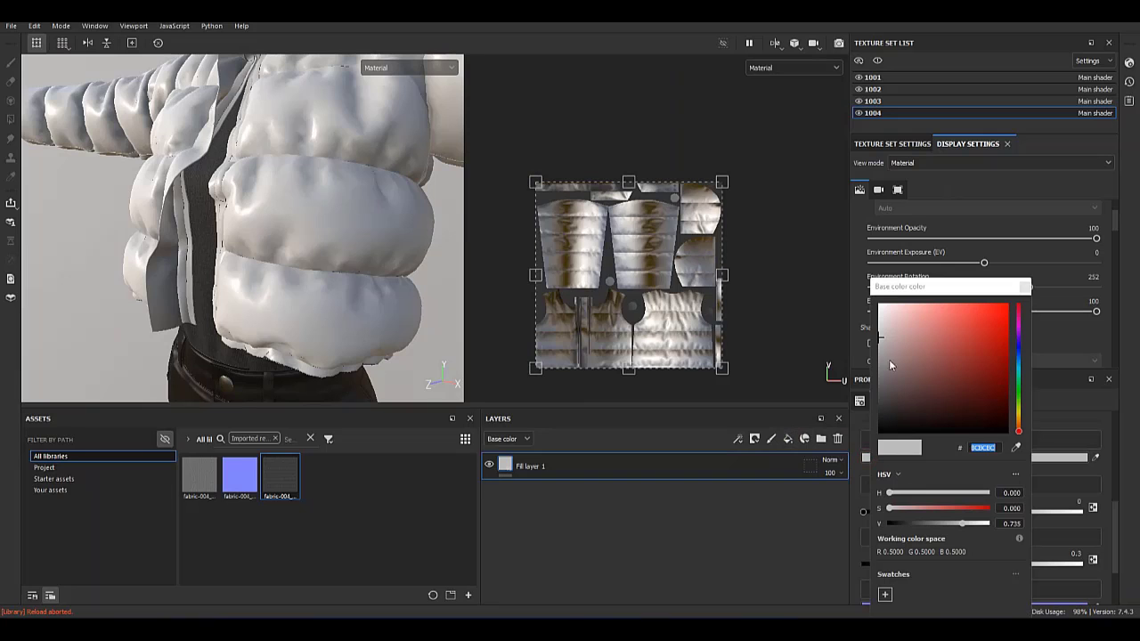
{"action": "left_click_drag", "start_coordinate": [214, 223], "coordinate": [251, 238], "text": "alt"}
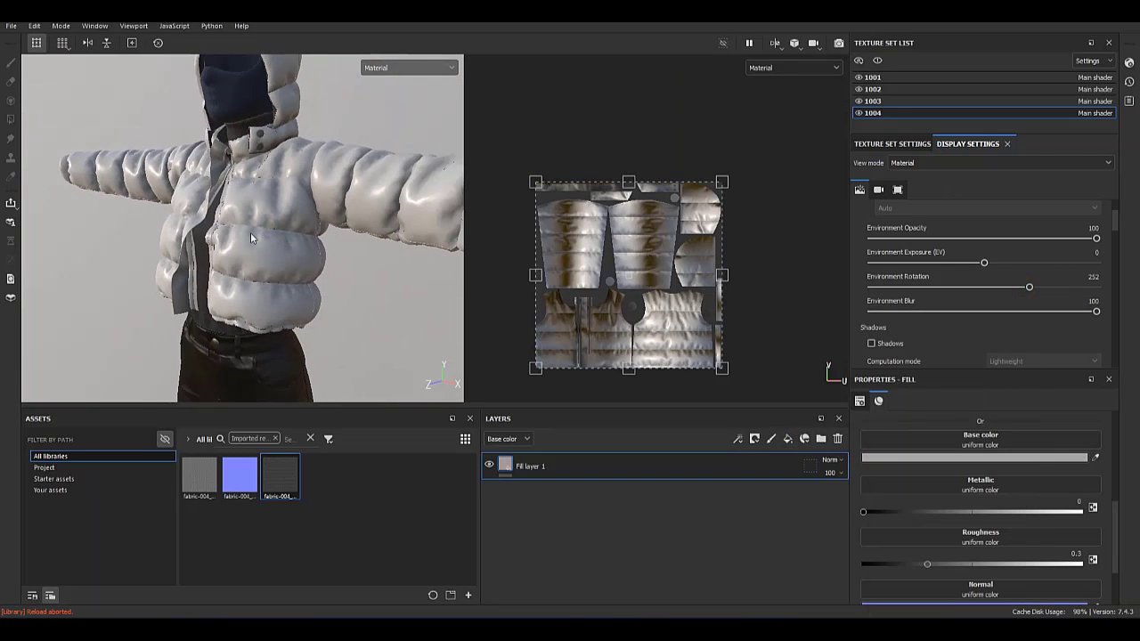
Set the fill to metallic 1 and roughness 0.3646, with the environment rotated to 347.
{"action": "left_click_drag", "start_coordinate": [918, 512], "coordinate": [1081, 512]}
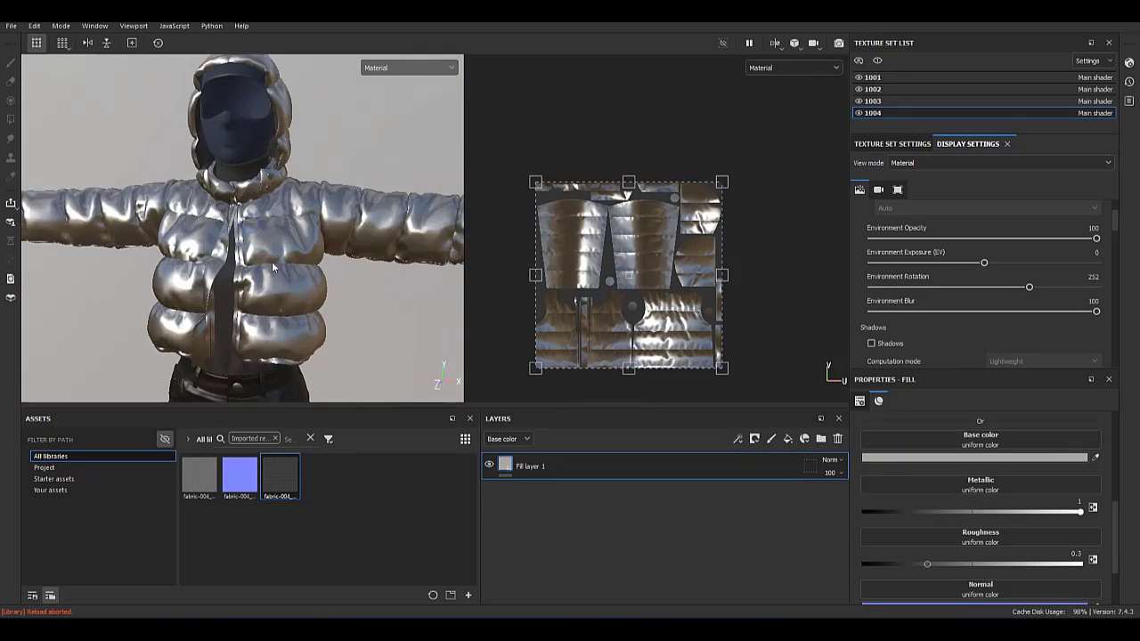
{"action": "left_click_drag", "start_coordinate": [267, 222], "coordinate": [585, 378], "text": "alt"}
{"action": "left_click_drag", "start_coordinate": [926, 564], "coordinate": [941, 564]}
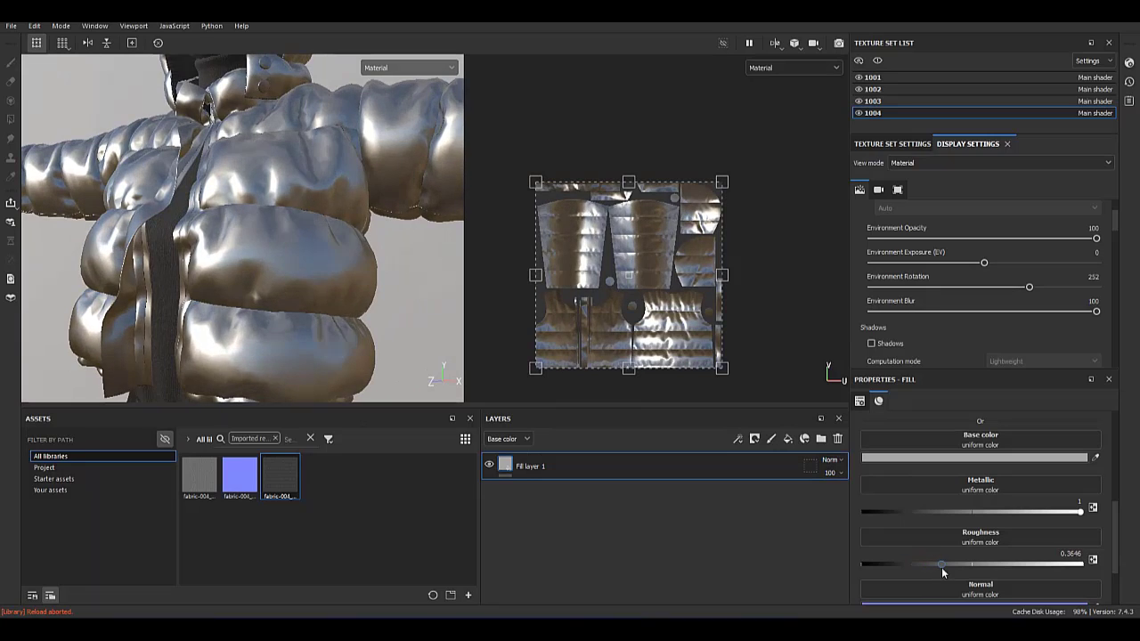
{"action": "mouse_move", "coordinate": [267, 249]}
{"action": "left_mouse_down", "text": "alt"}
{"action": "mouse_move", "coordinate": [311, 298]}
{"action": "mouse_move", "coordinate": [267, 267]}
{"action": "left_mouse_up", "text": "alt"}
{"action": "mouse_move", "coordinate": [268, 267]}
{"action": "right_mouse_down", "text": "shift"}
{"action": "mouse_move", "coordinate": [217, 317]}
{"action": "mouse_move", "coordinate": [180, 232]}
{"action": "mouse_move", "coordinate": [192, 223]}
{"action": "right_mouse_up", "text": "shift"}
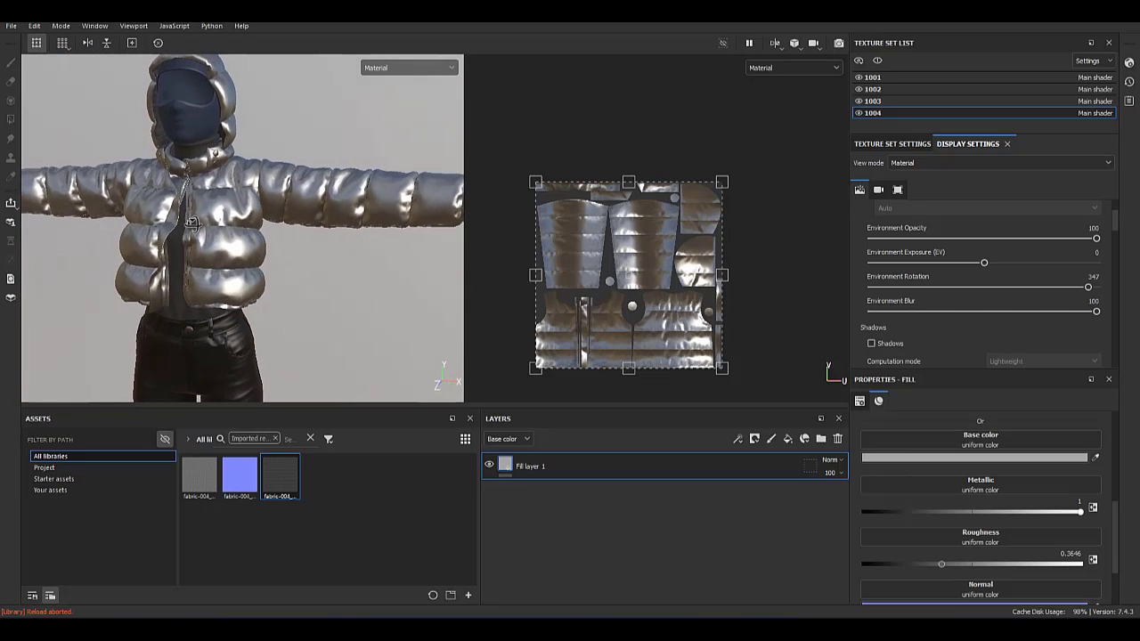
Give the fill layer a light grey E0E0E0 base colour.
{"action": "left_click", "coordinate": [939, 460]}
{"action": "type", "text": "F0F0F0"}
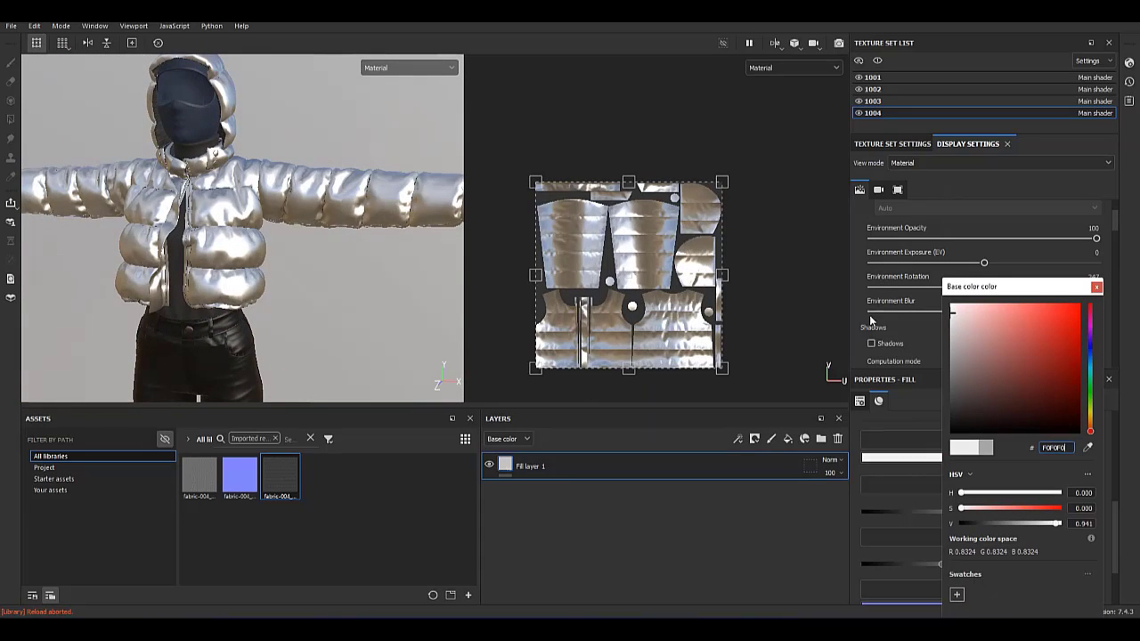
{"action": "type", "text": "E0E0E0"}
{"action": "key", "text": "Return"}
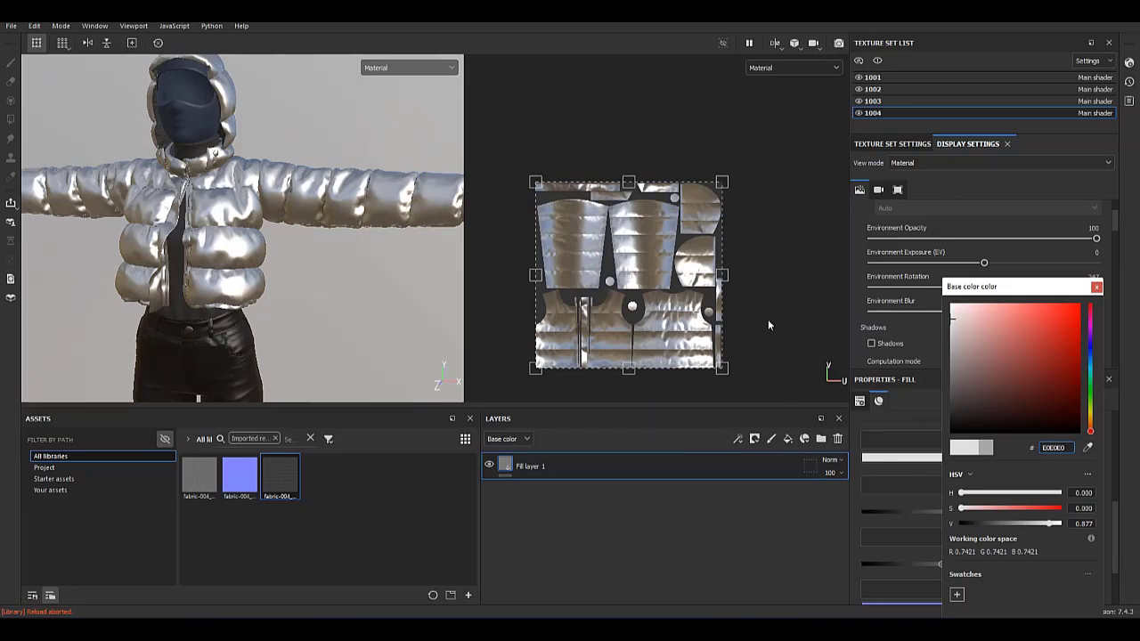
{"action": "left_click", "coordinate": [1097, 286]}
{"action": "mouse_move", "coordinate": [356, 250]}
{"action": "left_mouse_down", "text": "alt"}
{"action": "mouse_move", "coordinate": [137, 255]}
{"action": "mouse_move", "coordinate": [427, 260]}
{"action": "left_mouse_up", "text": "alt"}
{"action": "scroll", "coordinate": [250, 249], "scroll_direction": "up", "scroll_amount": 5}
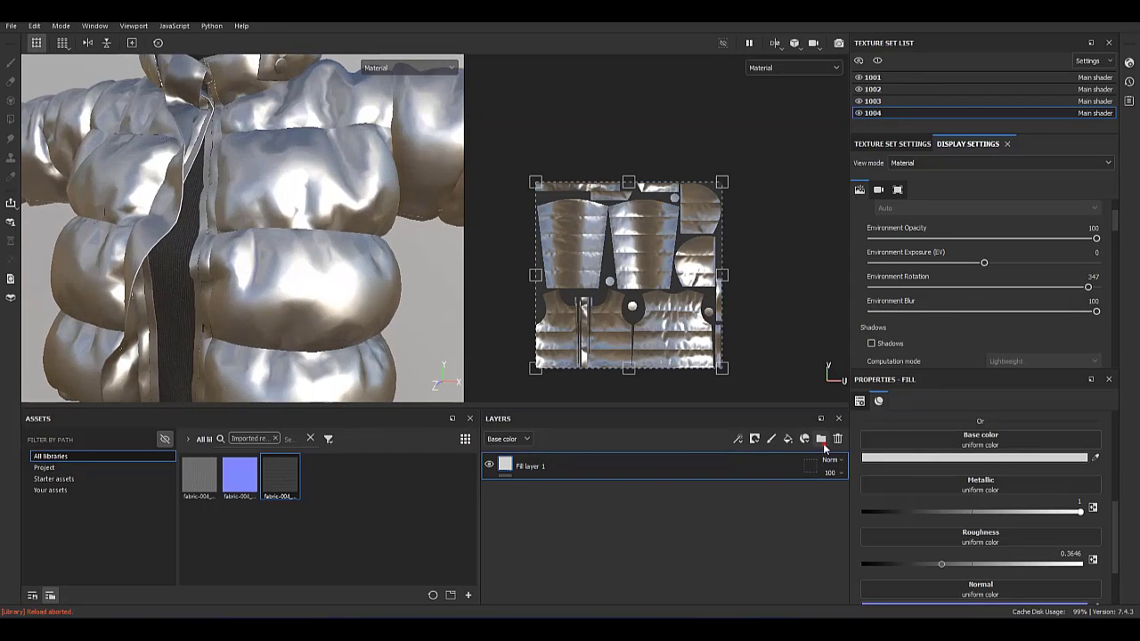
Add a new folder and test a black mask with a fill effect on Fill layer 1.
{"action": "left_click", "coordinate": [820, 439]}
{"action": "right_click", "coordinate": [543, 494]}
{"action": "left_click", "coordinate": [588, 27]}
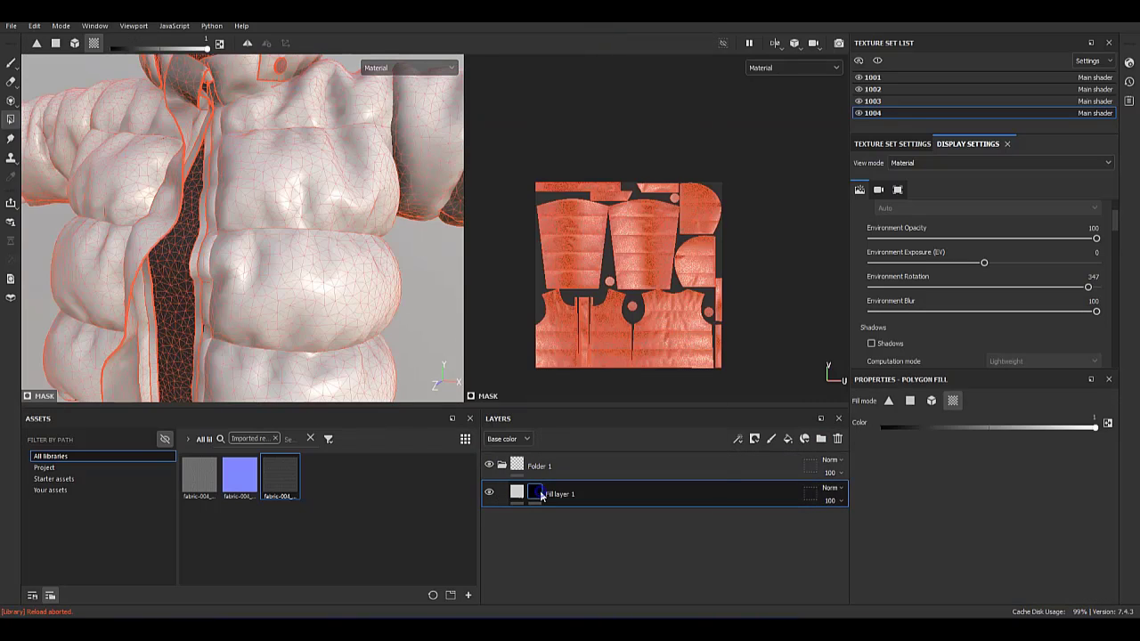
{"action": "right_click", "coordinate": [540, 490]}
{"action": "left_click", "coordinate": [554, 212]}
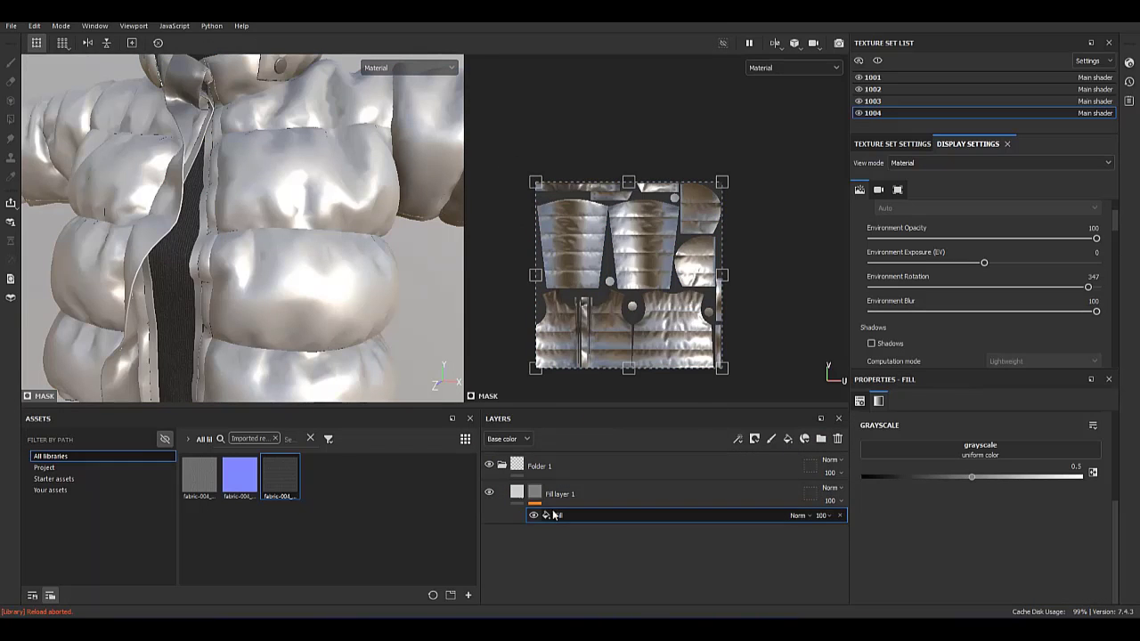
Add a black mask to the folder and remove Fill layer 1's mask.
{"action": "right_click", "coordinate": [518, 467]}
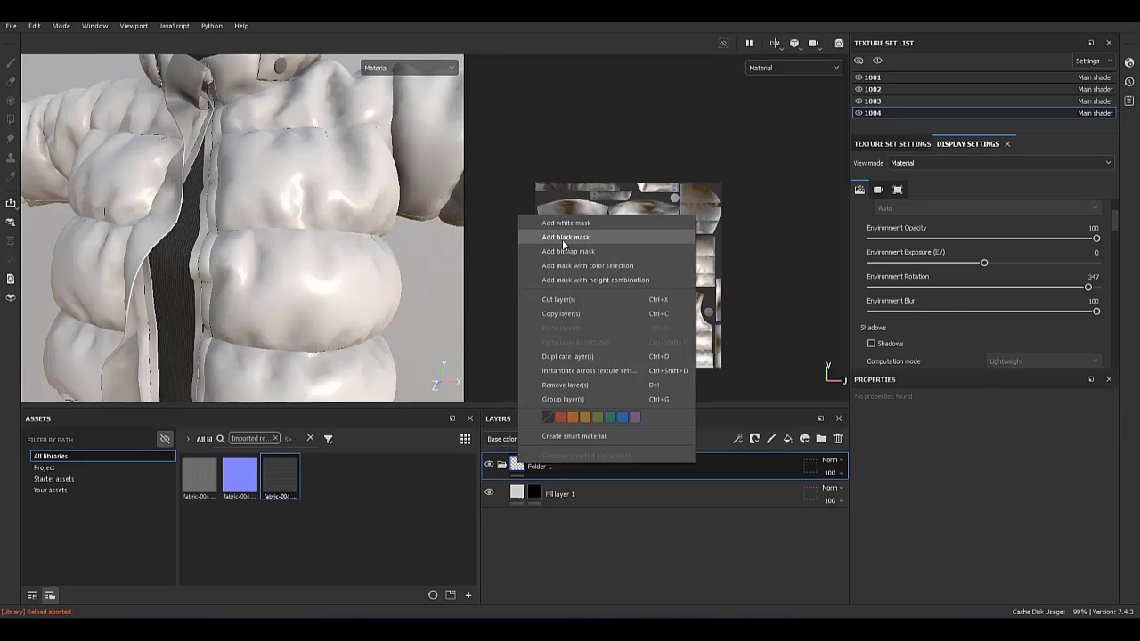
{"action": "left_click", "coordinate": [563, 239]}
{"action": "left_click", "coordinate": [540, 492]}
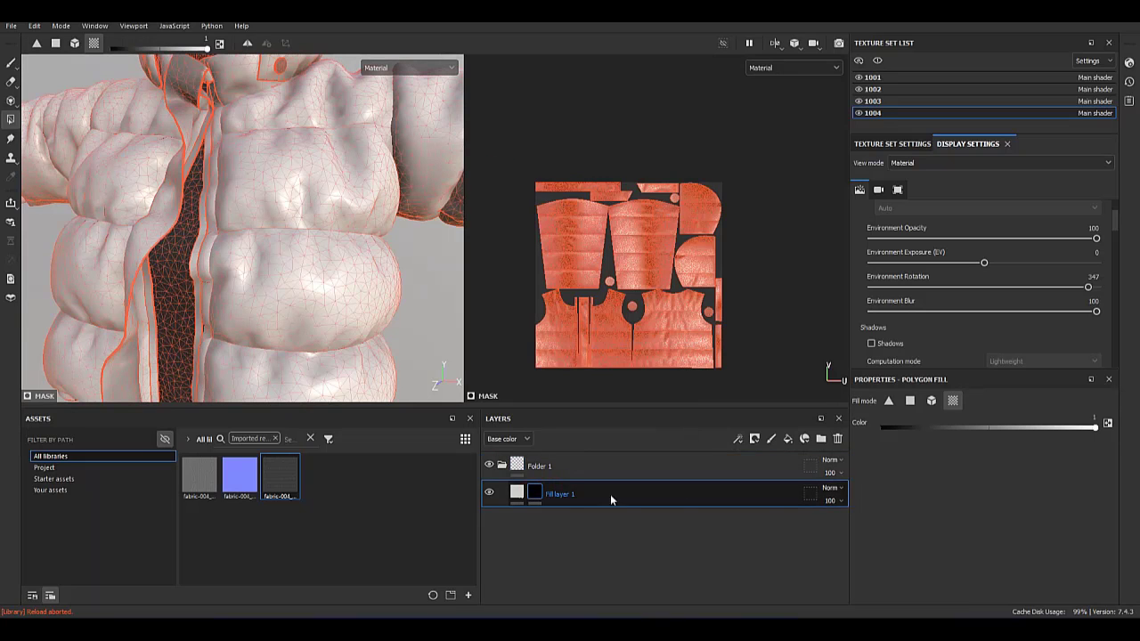
{"action": "right_click", "coordinate": [533, 492]}
{"action": "left_click", "coordinate": [575, 148]}
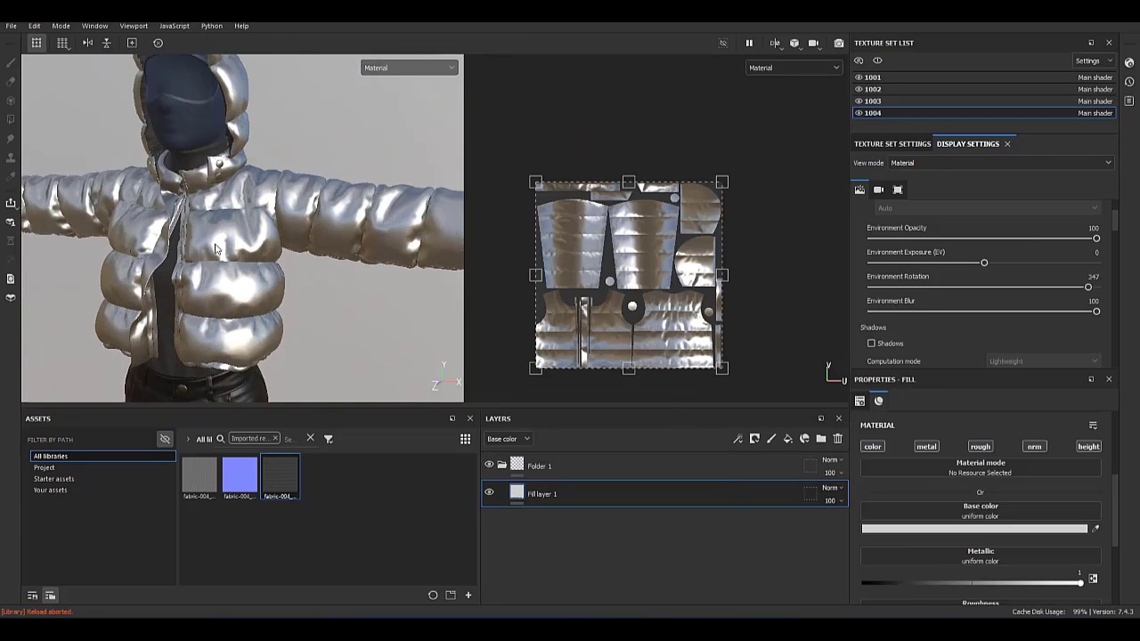
Switch the Display Settings environment map to Studio 03.
{"action": "mouse_move", "coordinate": [267, 267]}
{"action": "left_mouse_down", "text": "alt"}
{"action": "mouse_move", "coordinate": [161, 283]}
{"action": "mouse_move", "coordinate": [300, 250]}
{"action": "mouse_move", "coordinate": [305, 296]}
{"action": "left_mouse_up", "text": "alt"}
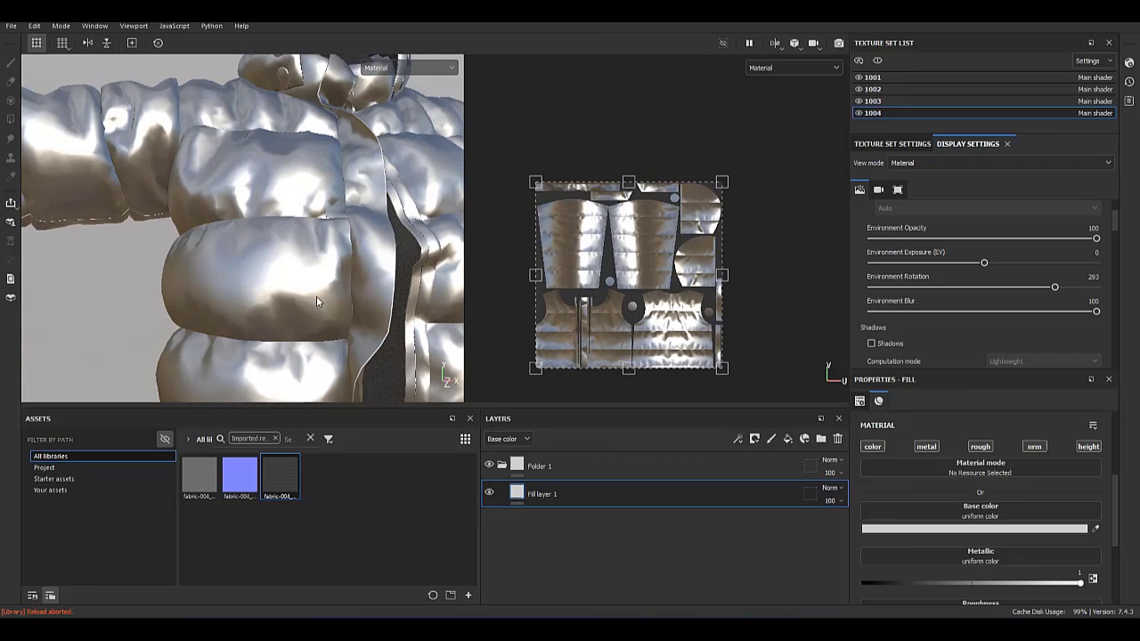
{"action": "scroll", "coordinate": [914, 256], "scroll_direction": "down", "scroll_amount": 2}
{"action": "left_click", "coordinate": [911, 144]}
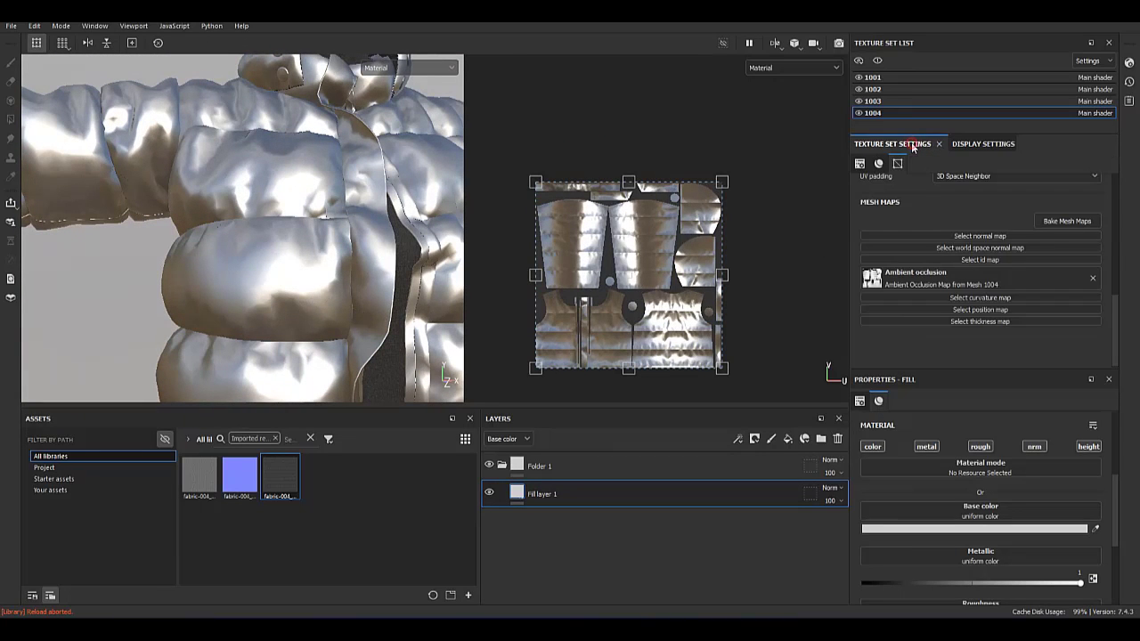
{"action": "left_click", "coordinate": [951, 145]}
{"action": "scroll", "coordinate": [1059, 233], "scroll_direction": "up", "scroll_amount": 3}
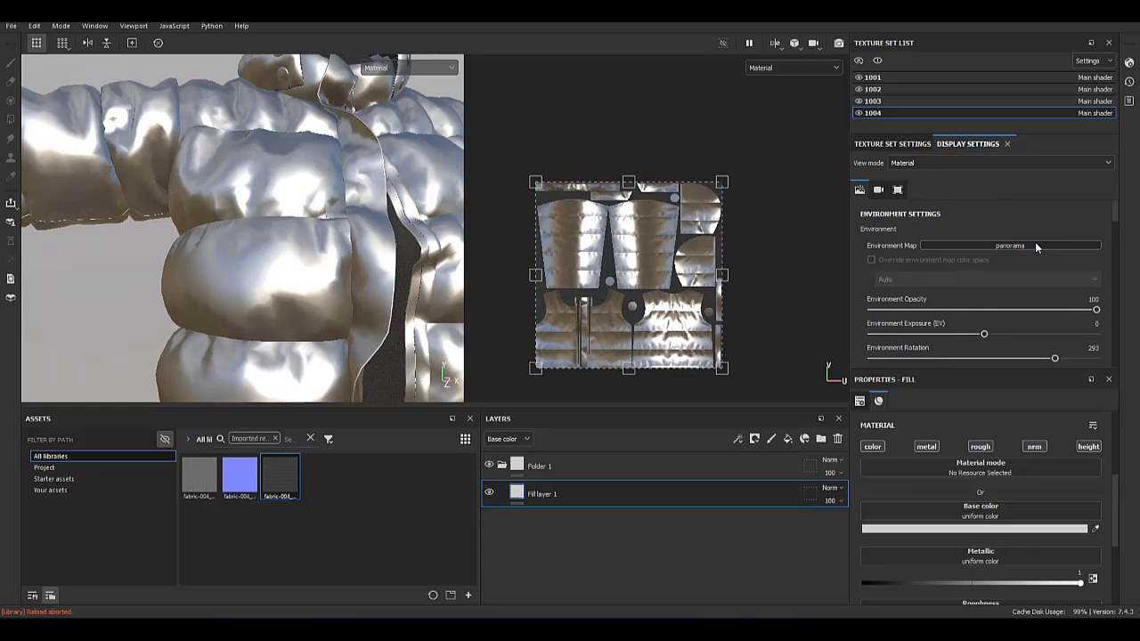
{"action": "left_click", "coordinate": [1036, 247]}
{"action": "left_click_drag", "start_coordinate": [1136, 337], "coordinate": [1134, 400]}
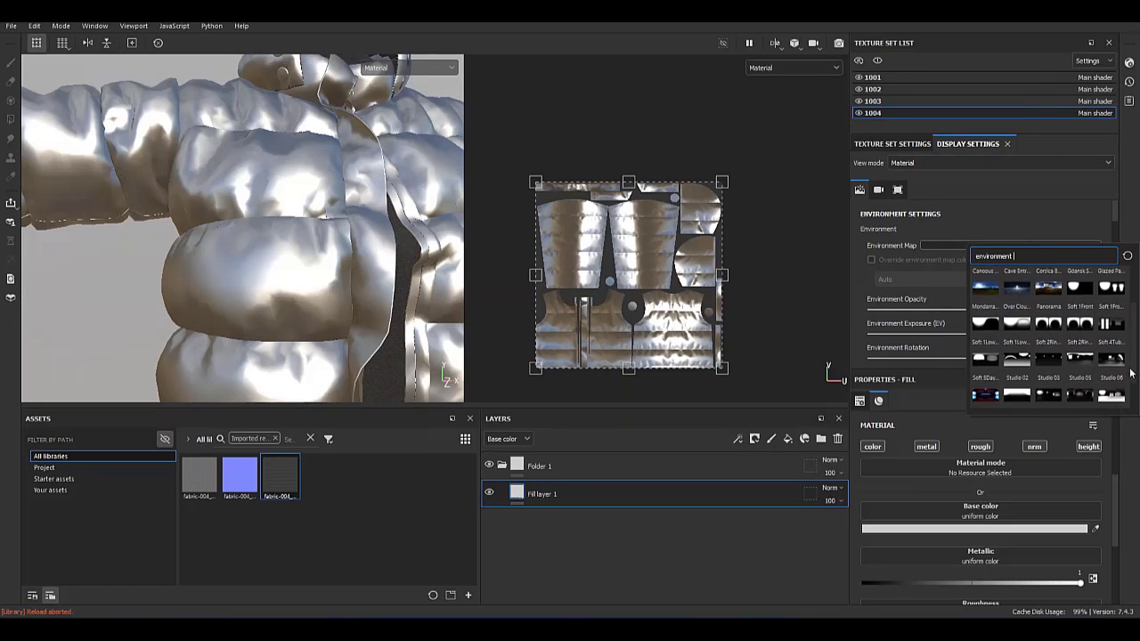
{"action": "left_click", "coordinate": [1051, 315]}
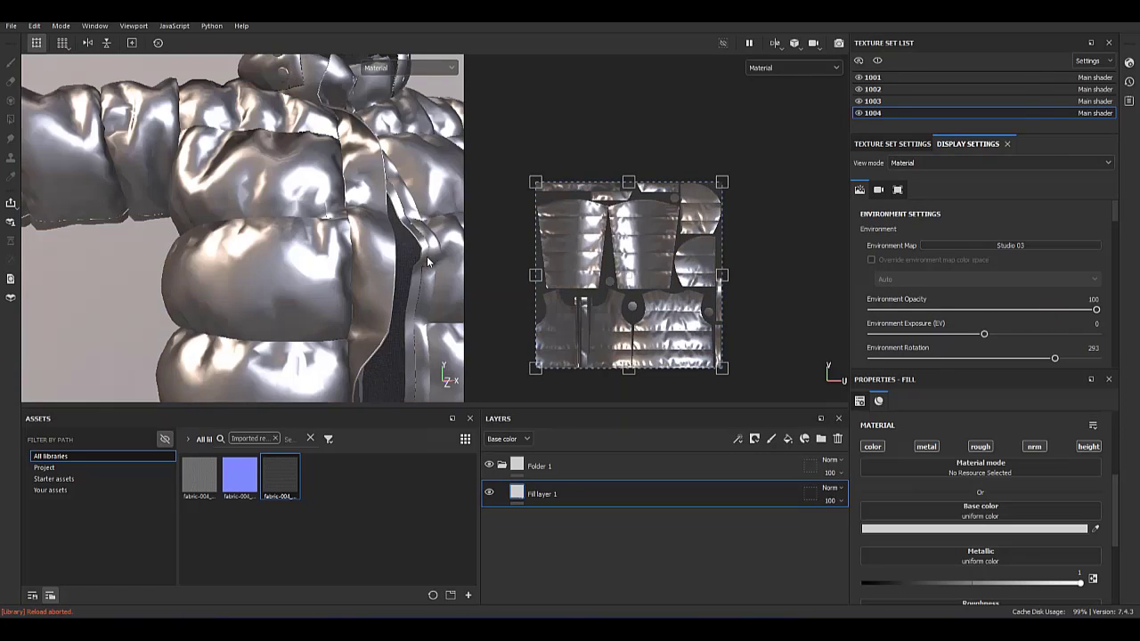
Rotate the Studio 03 environment lighting to 277.
{"action": "scroll", "coordinate": [406, 272], "scroll_direction": "down", "scroll_amount": 5}
{"action": "scroll", "coordinate": [405, 272], "scroll_direction": "down", "scroll_amount": 3}
{"action": "middle_click_drag", "start_coordinate": [374, 267], "coordinate": [374, 196]}
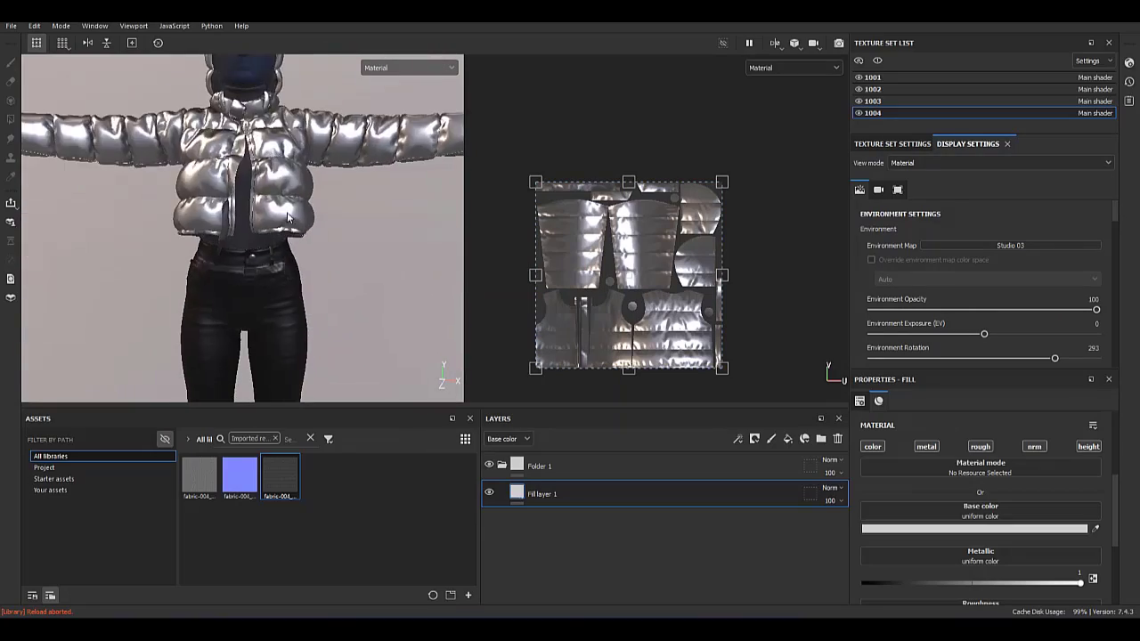
{"action": "mouse_move", "coordinate": [419, 212]}
{"action": "right_mouse_down", "text": "shift"}
{"action": "mouse_move", "coordinate": [341, 212]}
{"action": "mouse_move", "coordinate": [344, 222]}
{"action": "right_mouse_up", "text": "shift"}
{"action": "mouse_move", "coordinate": [344, 222]}
{"action": "left_mouse_down", "text": "alt"}
{"action": "mouse_move", "coordinate": [147, 201]}
{"action": "mouse_move", "coordinate": [27, 169]}
{"action": "left_mouse_up", "text": "alt"}
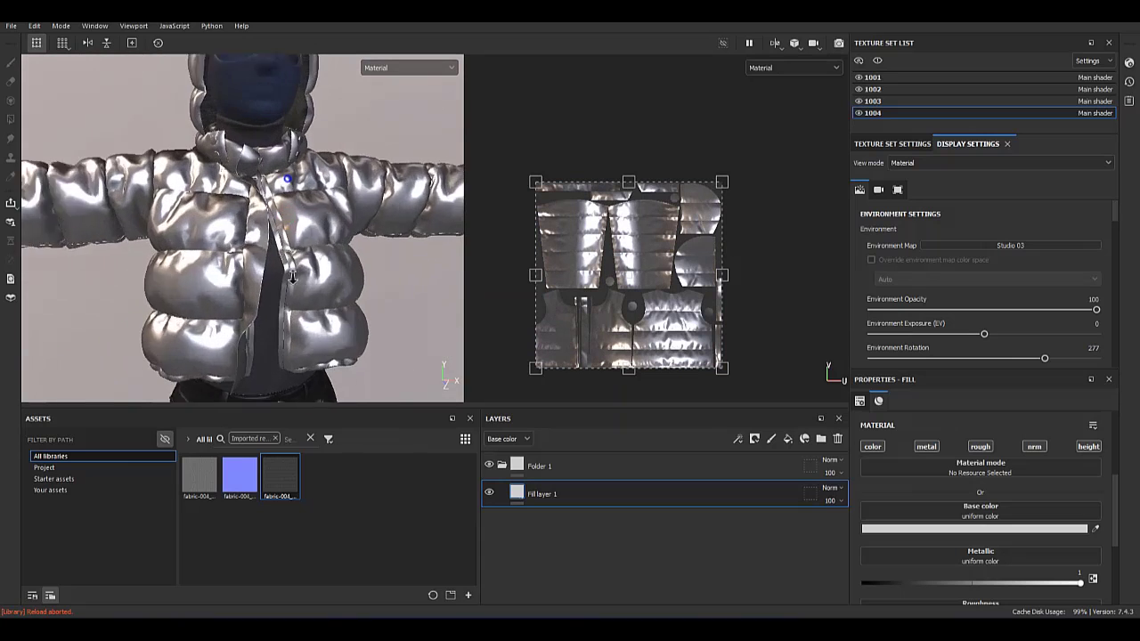
{"action": "scroll", "coordinate": [26, 169], "scroll_direction": "up", "scroll_amount": 3}
Add Fill layer 2 with a black mask.
{"action": "left_click", "coordinate": [789, 439]}
{"action": "right_click", "coordinate": [516, 493]}
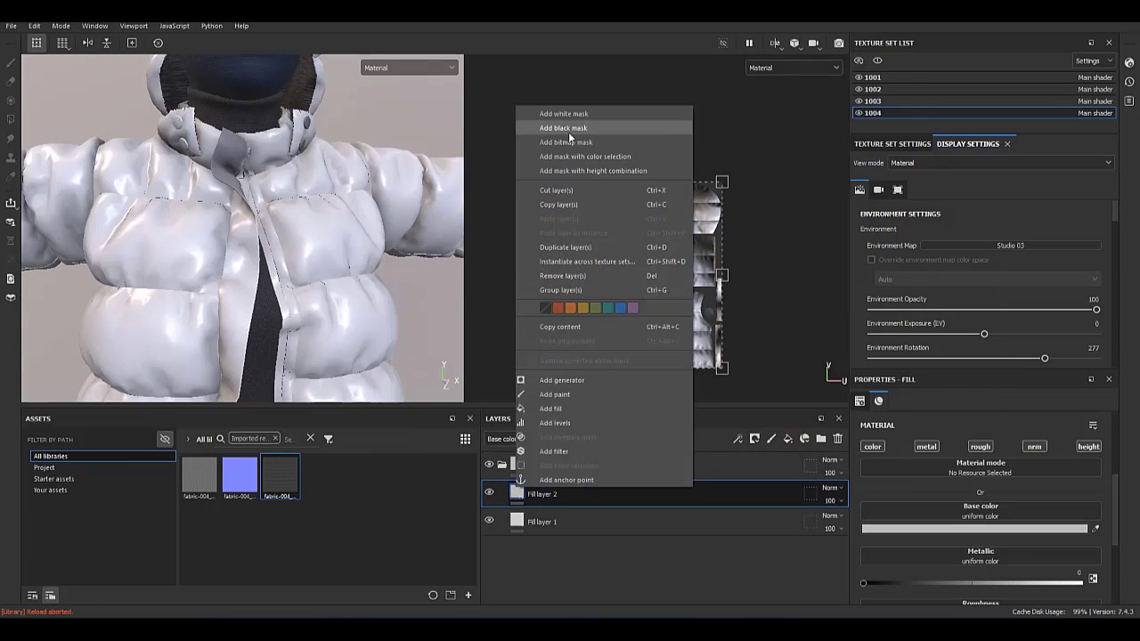
{"action": "left_click", "coordinate": [570, 127]}
{"action": "right_click", "coordinate": [536, 489]}
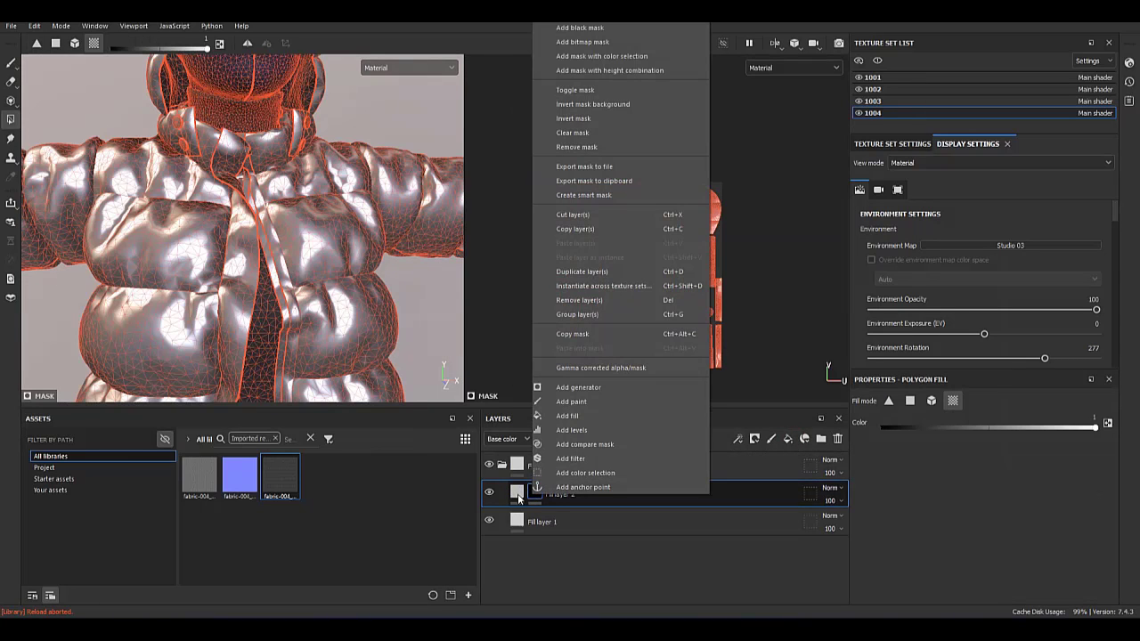
{"action": "left_click", "coordinate": [61, 456]}
Filter the asset library and drop a noise smart mask onto Fill layer 2.
{"action": "left_click", "coordinate": [276, 438]}
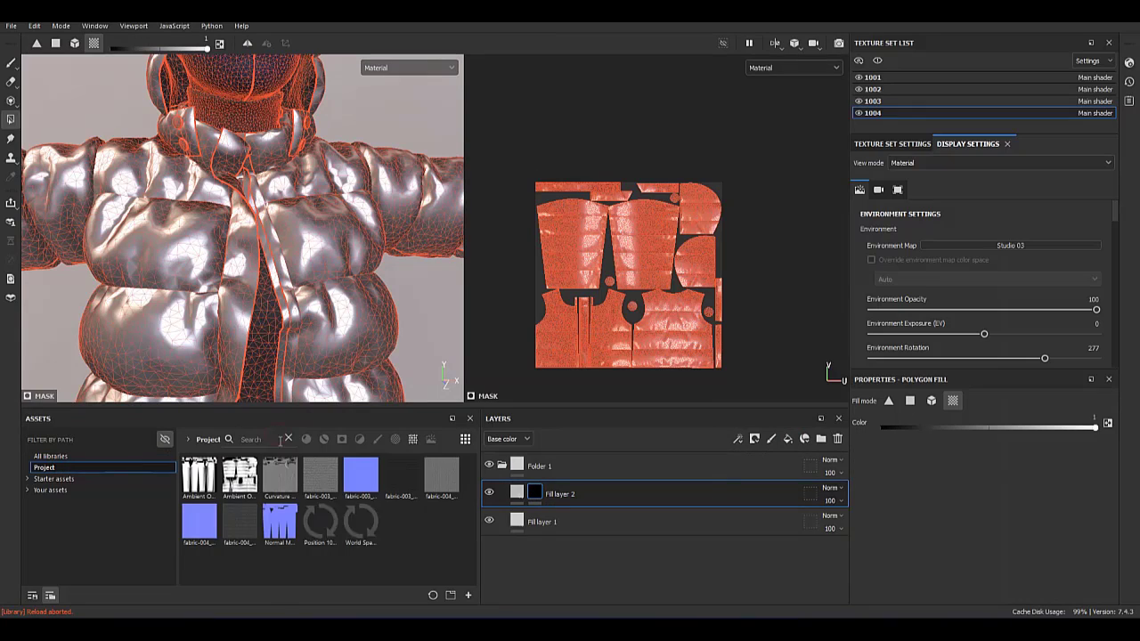
{"action": "left_click", "coordinate": [341, 439]}
{"action": "left_click", "coordinate": [103, 457]}
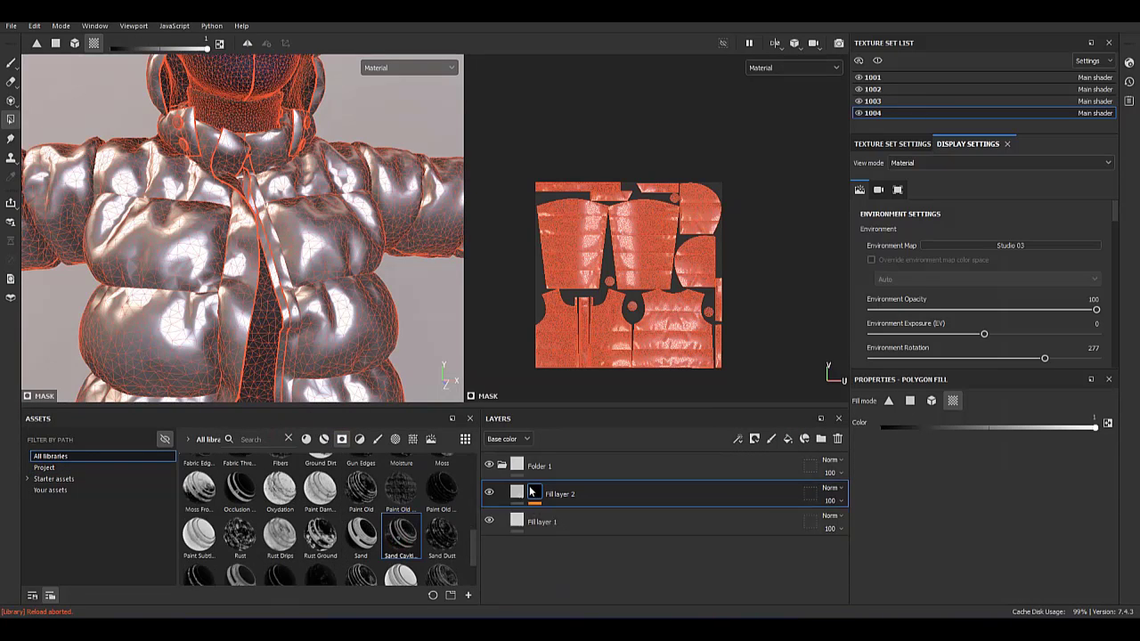
{"action": "left_click_drag", "start_coordinate": [531, 490], "coordinate": [533, 491]}
Set Fill layer 1's base colour to black.
{"action": "left_click", "coordinate": [542, 554]}
{"action": "left_click", "coordinate": [980, 529]}
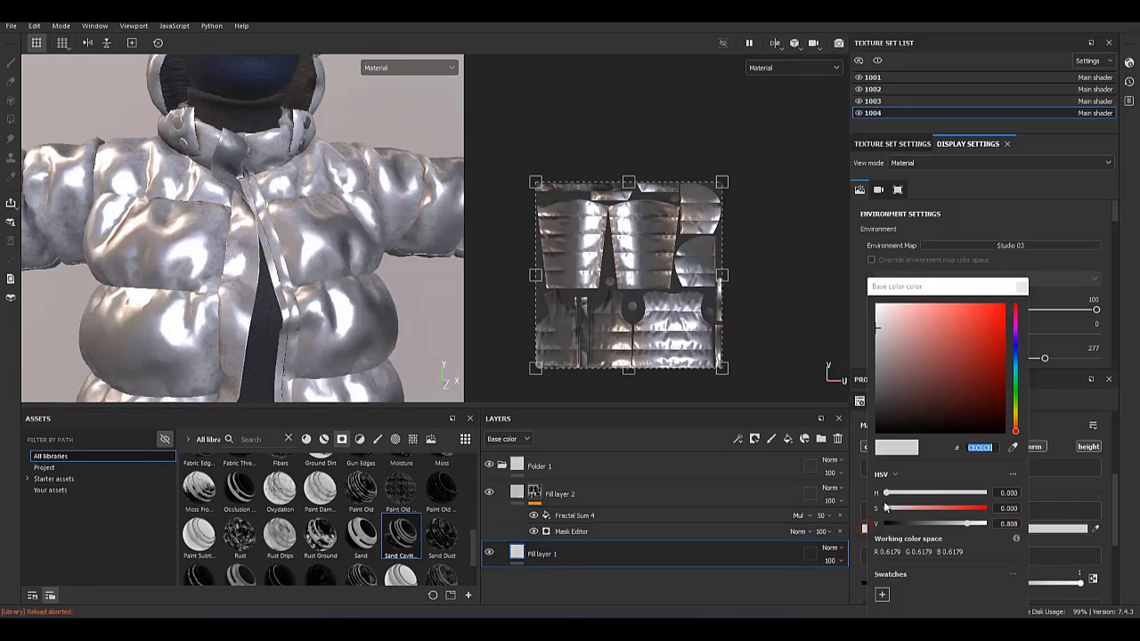
{"action": "left_click", "coordinate": [882, 427]}
{"action": "left_click", "coordinate": [266, 318]}
{"action": "left_click_drag", "start_coordinate": [266, 319], "coordinate": [241, 315], "text": "alt"}
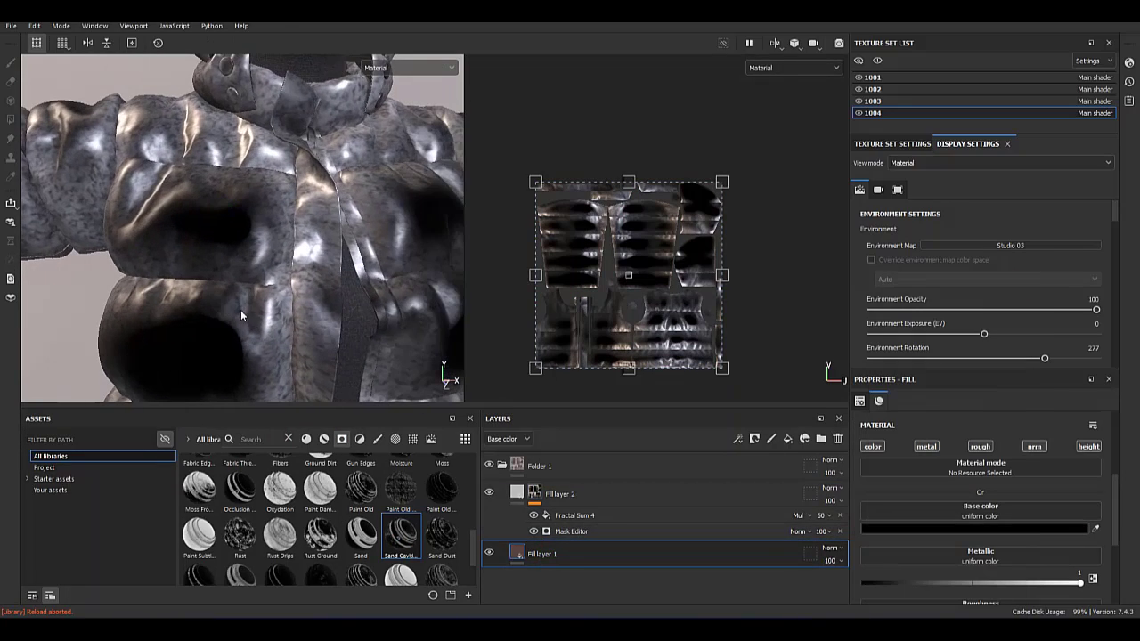
Stack Dirt and Grunge Map 14 Bitmap on Fill layer 2's mask, then collapse it.
{"action": "left_click", "coordinate": [546, 497]}
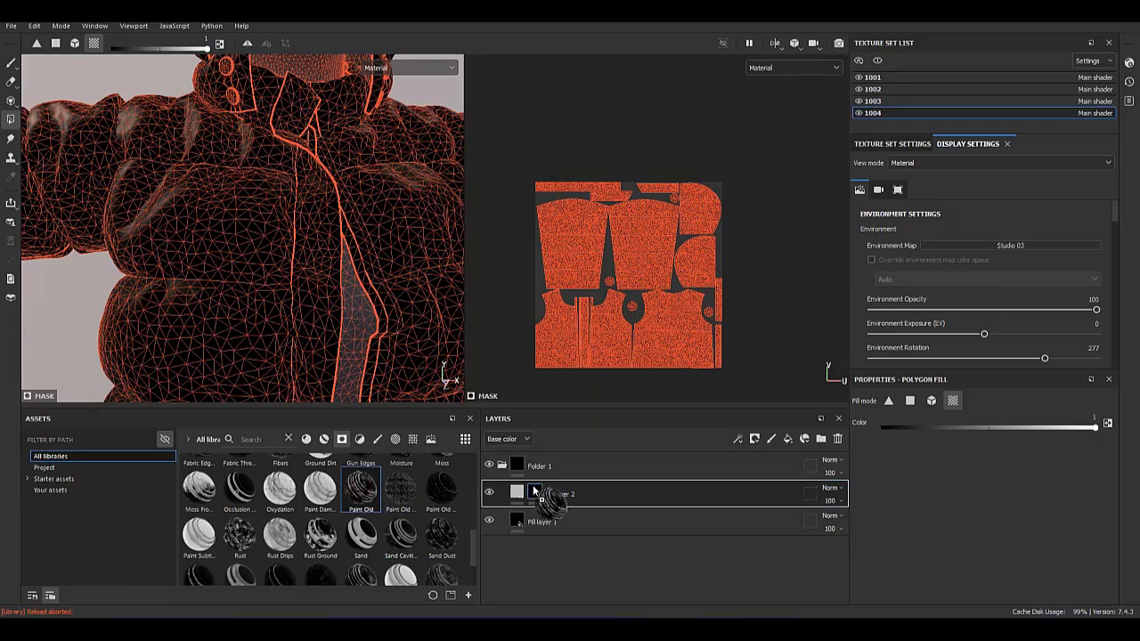
{"action": "left_click_drag", "start_coordinate": [535, 490], "coordinate": [539, 496]}
{"action": "scroll", "coordinate": [464, 556], "scroll_direction": "down", "scroll_amount": 2}
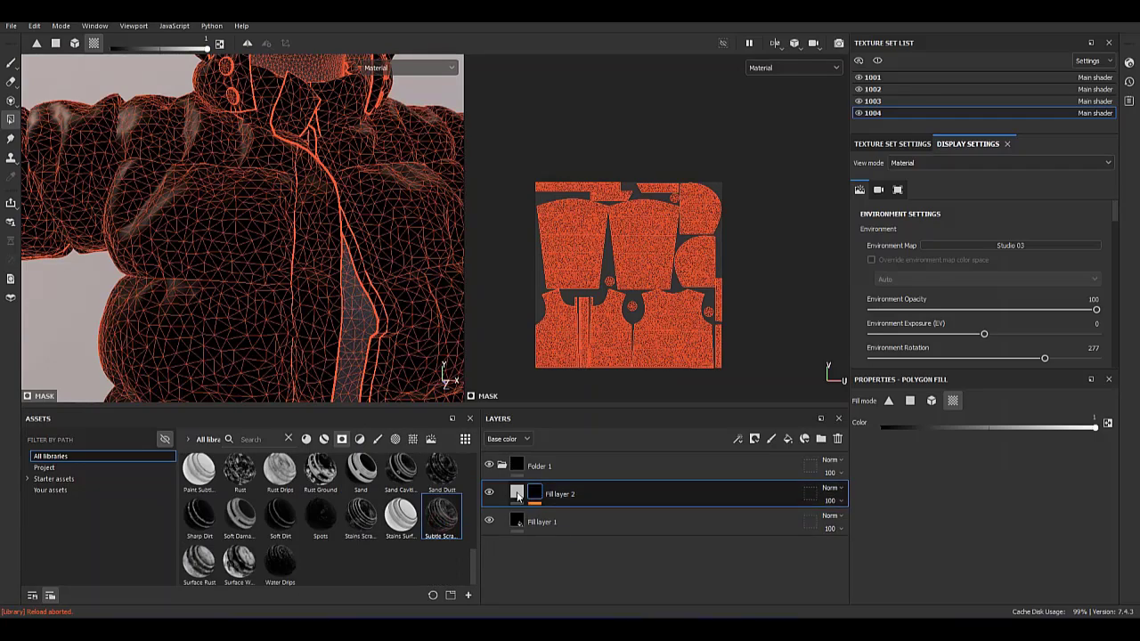
{"action": "left_click_drag", "start_coordinate": [477, 534], "coordinate": [546, 496]}
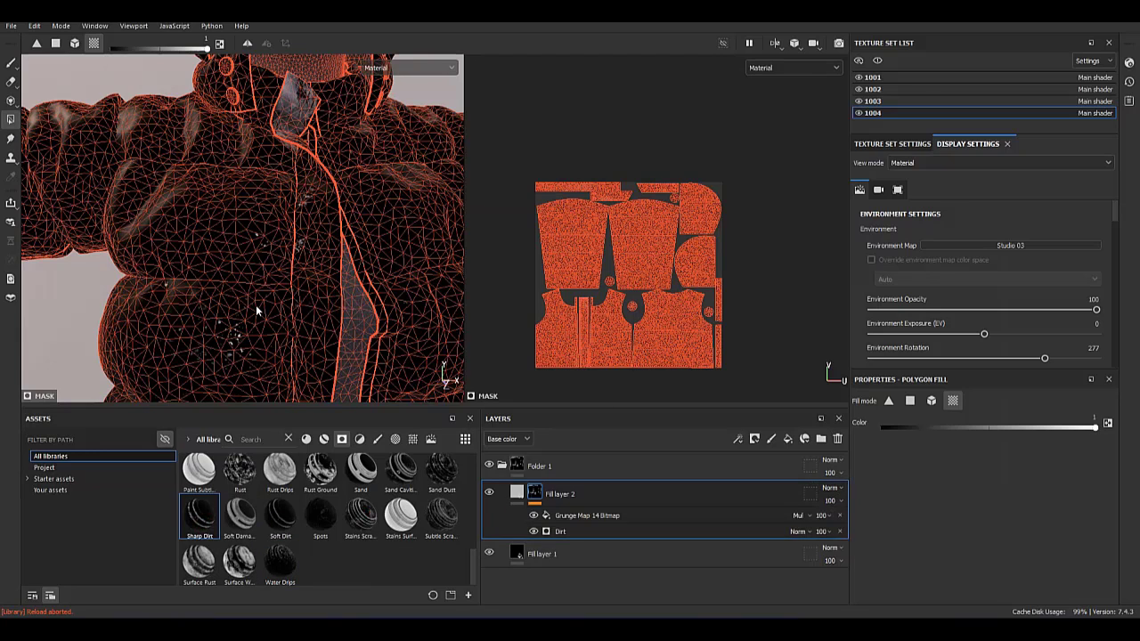
{"action": "left_click", "coordinate": [508, 490]}
Try the Dirt Dry and Dirt Dusty smart masks on Fill layer 2, undoing each.
{"action": "key", "text": "1"}
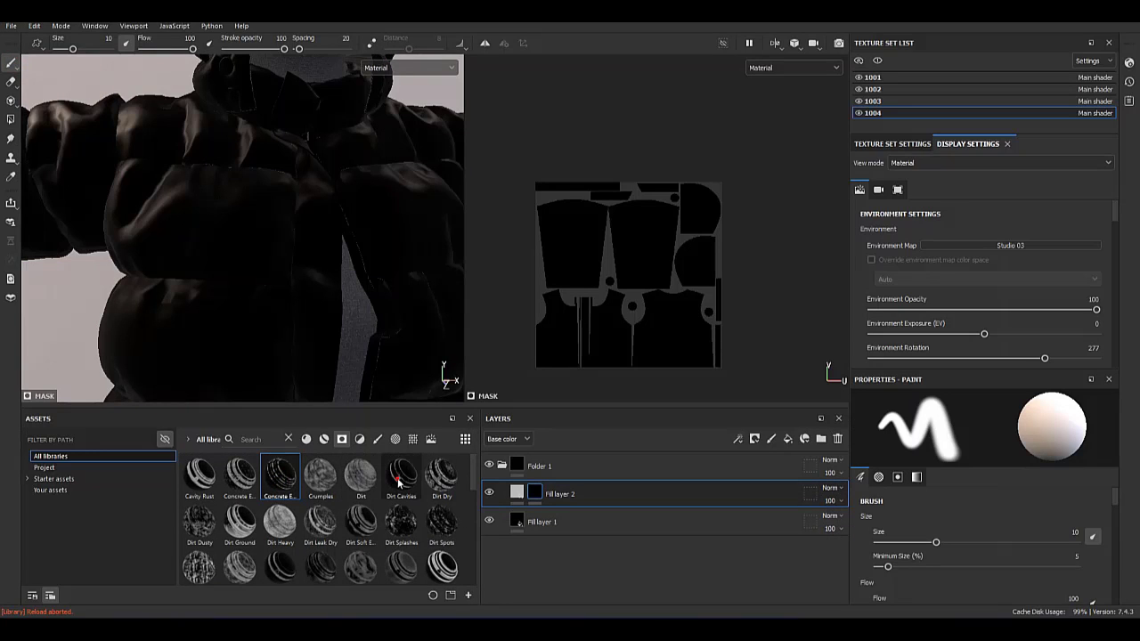
{"action": "left_click_drag", "start_coordinate": [442, 477], "coordinate": [552, 495]}
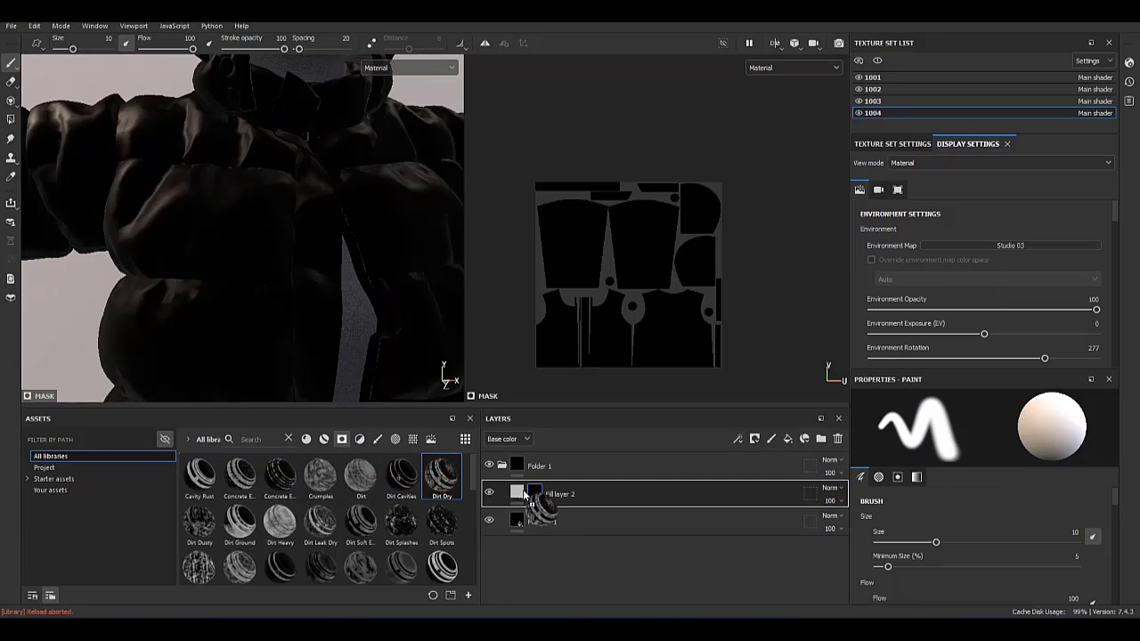
{"action": "left_click_drag", "start_coordinate": [288, 272], "coordinate": [178, 270], "text": "alt"}
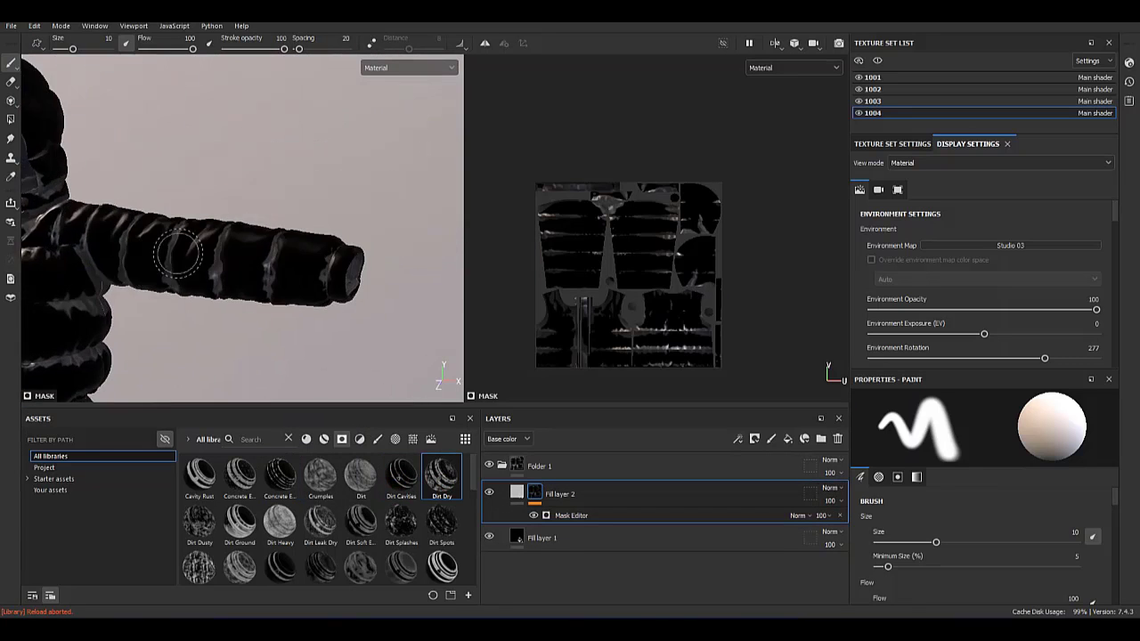
{"action": "left_click_drag", "start_coordinate": [178, 271], "coordinate": [216, 293], "text": "alt"}
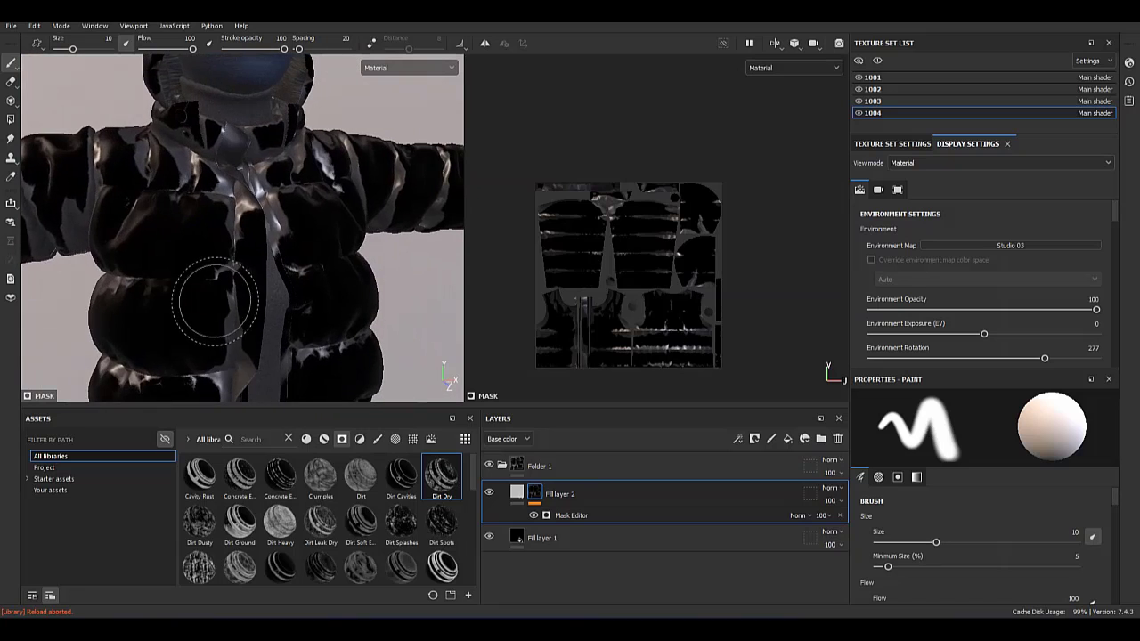
{"action": "key", "text": "ctrl+z"}
{"action": "left_click_drag", "start_coordinate": [212, 524], "coordinate": [542, 499]}
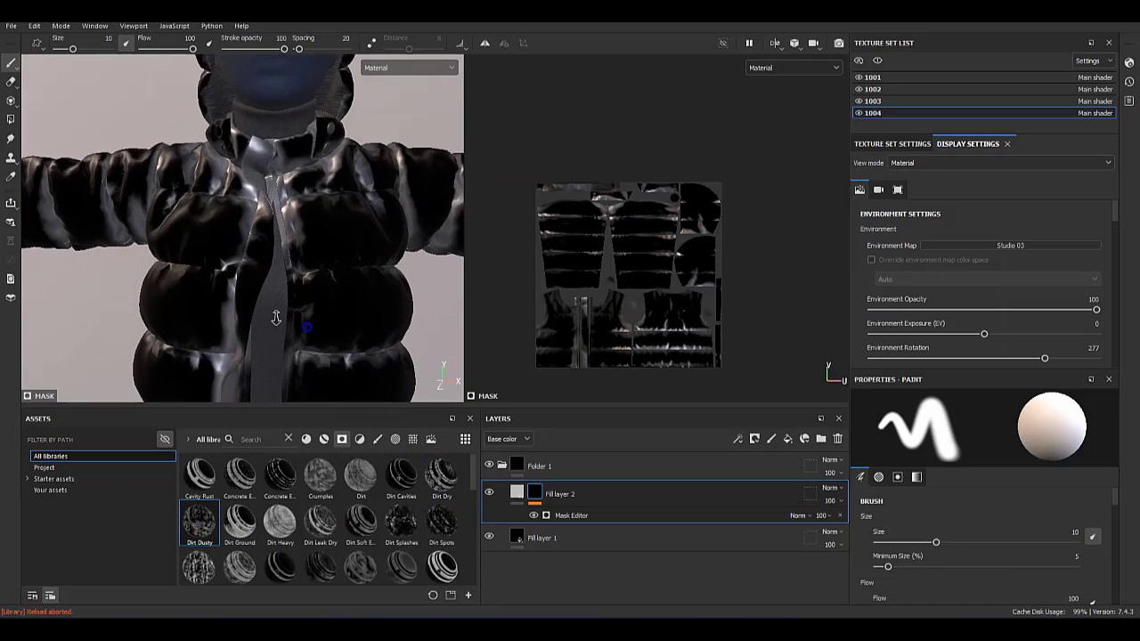
{"action": "mouse_move", "coordinate": [275, 318]}
{"action": "left_mouse_down", "text": "alt"}
{"action": "mouse_move", "coordinate": [220, 328]}
{"action": "mouse_move", "coordinate": [294, 321]}
{"action": "left_mouse_up", "text": "alt"}
{"action": "key", "text": "ctrl+z"}
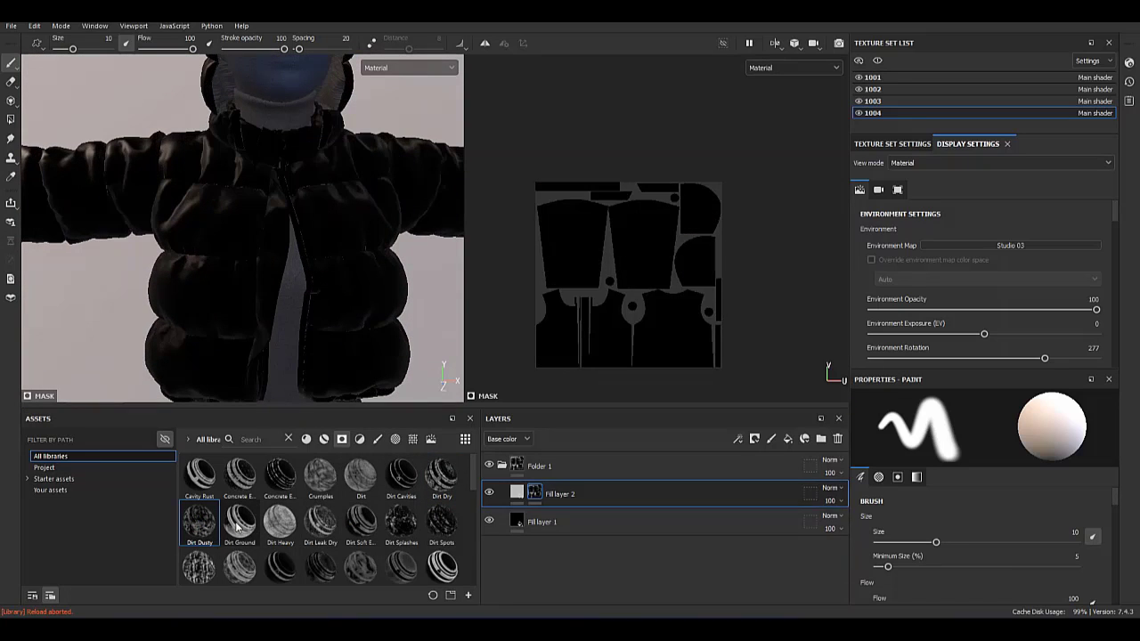
Try the Dirt Heavy and Dirt masks on Fill layer 2, then undo back to the original stack.
{"action": "left_click_drag", "start_coordinate": [280, 522], "coordinate": [513, 521]}
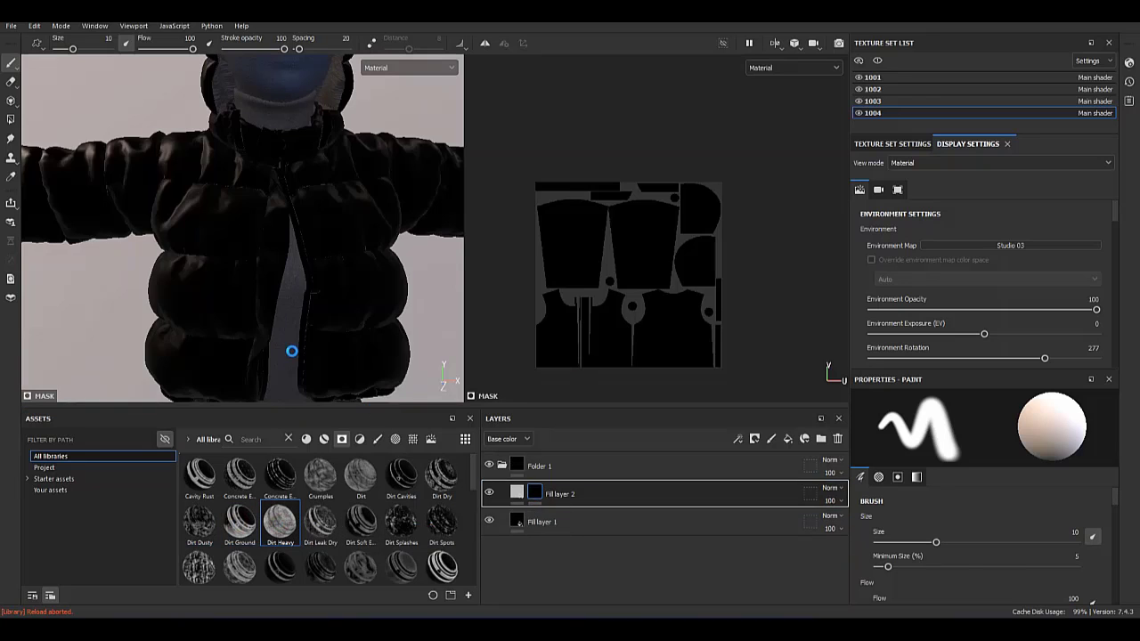
{"action": "left_click_drag", "start_coordinate": [292, 351], "coordinate": [291, 351]}
{"action": "key", "text": "ctrl+z"}
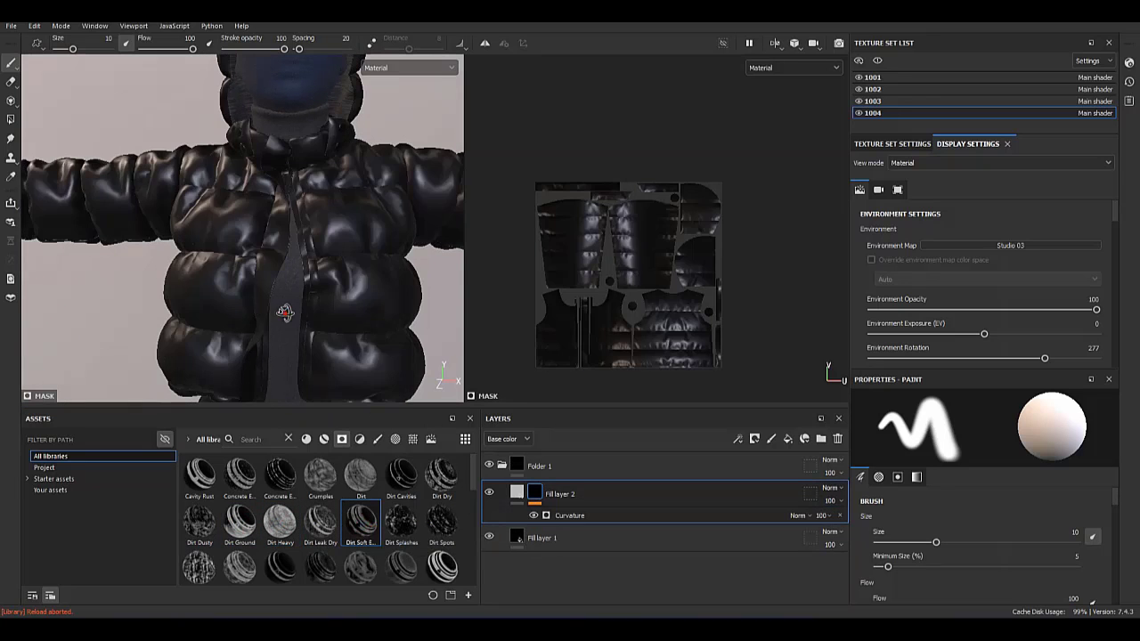
{"action": "key", "text": "ctrl+z"}
{"action": "key", "text": "ctrl+z"}
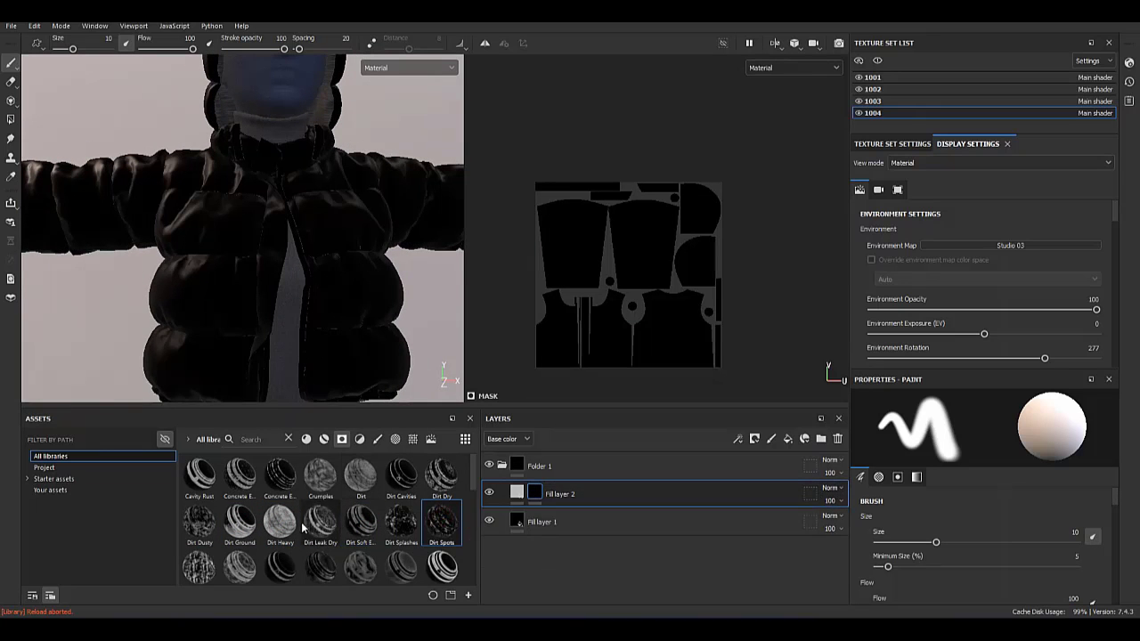
{"action": "left_click_drag", "start_coordinate": [534, 491], "coordinate": [533, 491]}
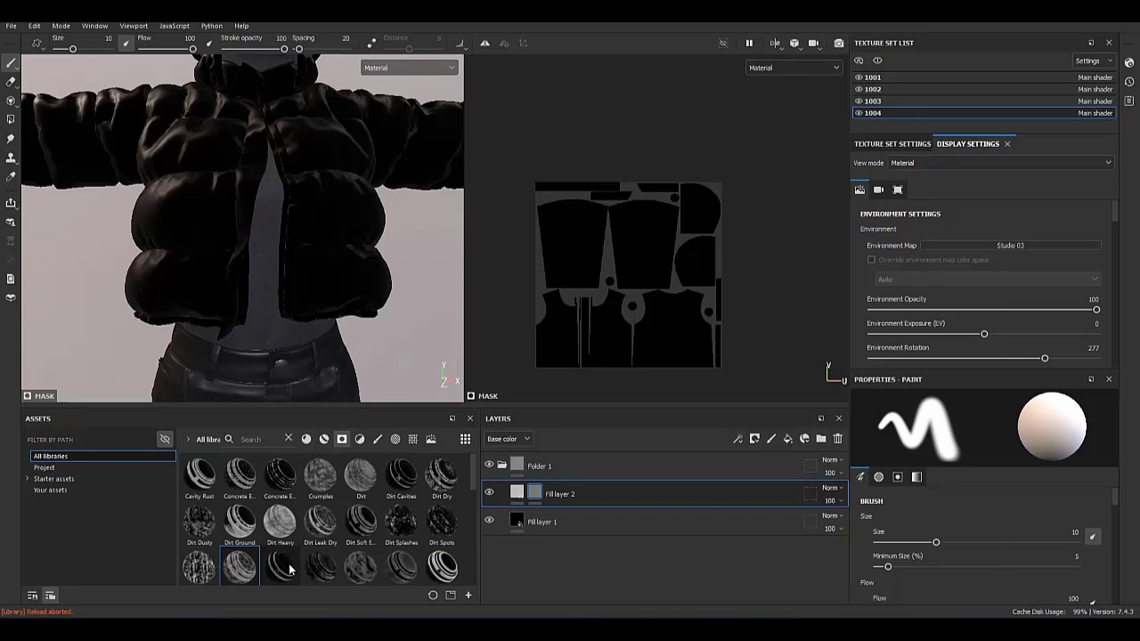
{"action": "key", "text": "ctrl+z"}
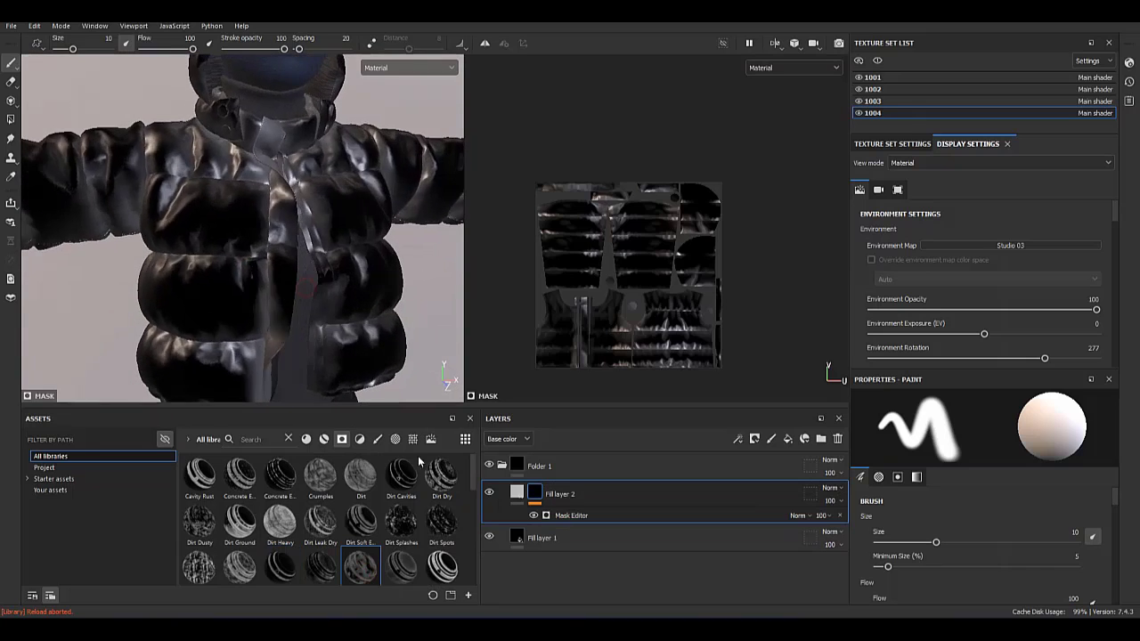
{"action": "key", "text": "ctrl+z"}
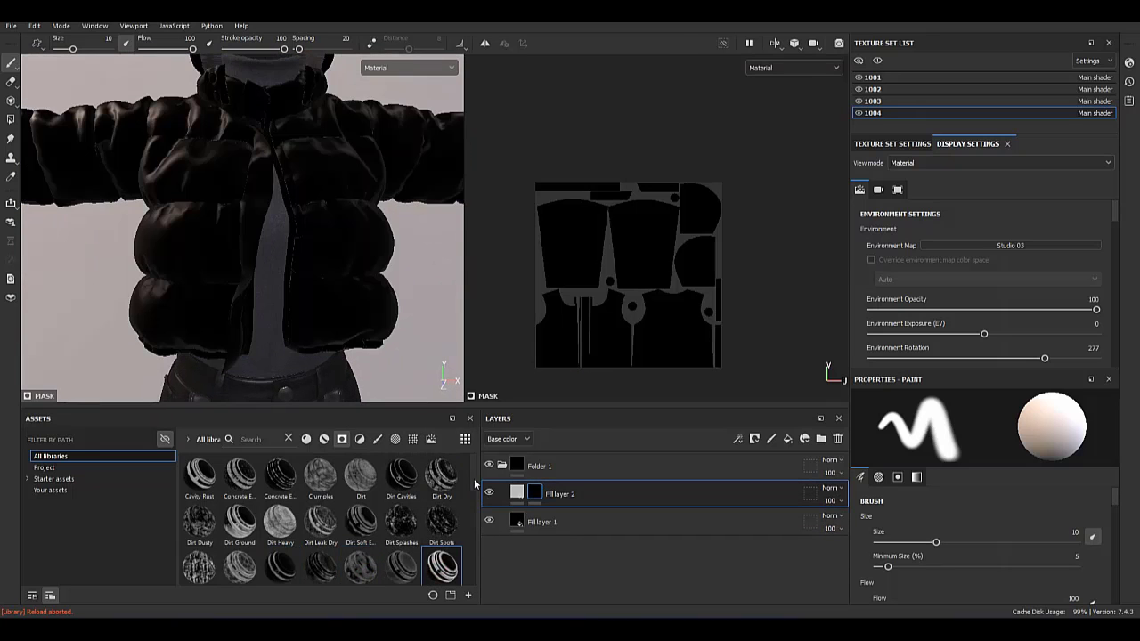
Apply Dust Stained to Fill layer 2 and make Fill layer 1's base colour light grey CECECE.
{"action": "scroll", "coordinate": [277, 504], "scroll_direction": "down", "scroll_amount": 2}
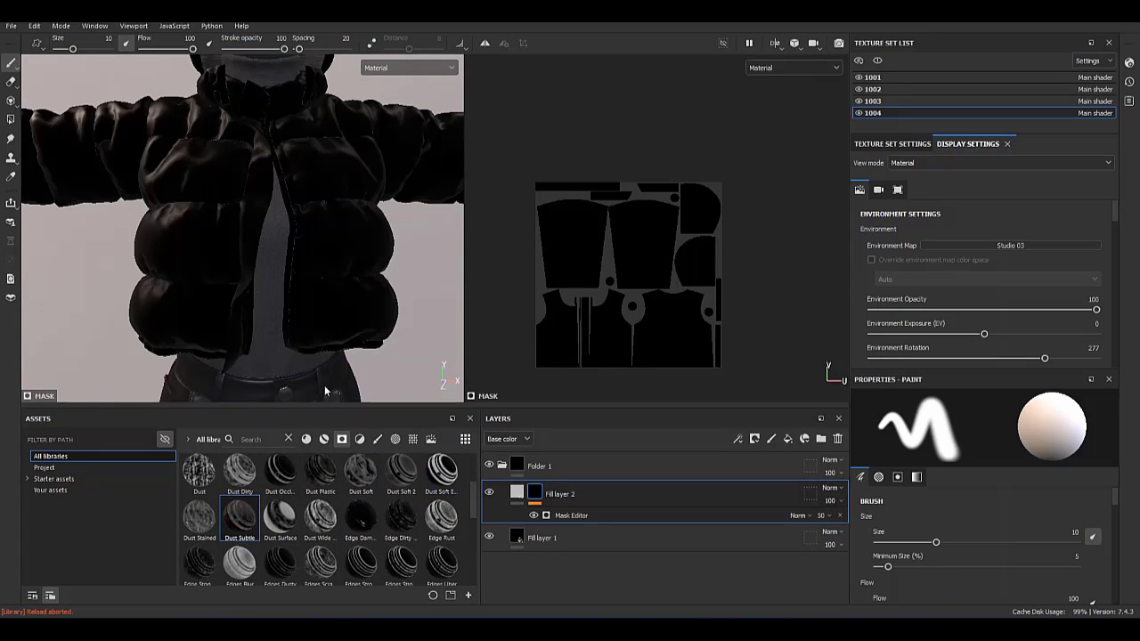
{"action": "left_click_drag", "start_coordinate": [200, 516], "coordinate": [552, 515]}
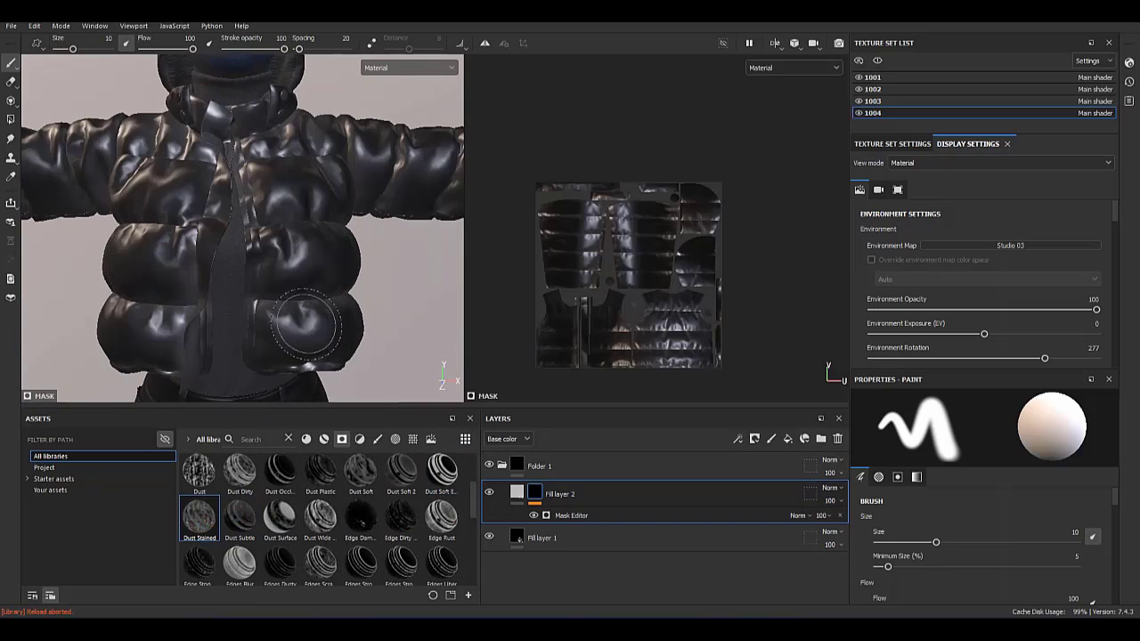
{"action": "left_click_drag", "start_coordinate": [306, 322], "coordinate": [325, 311], "text": "alt"}
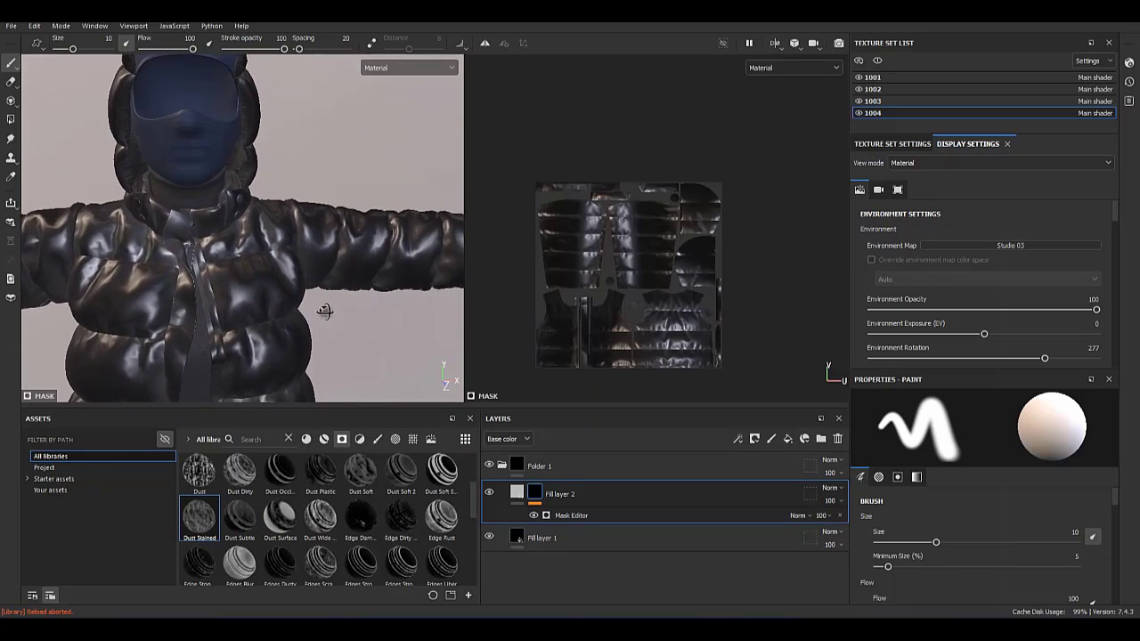
{"action": "left_click", "coordinate": [520, 491]}
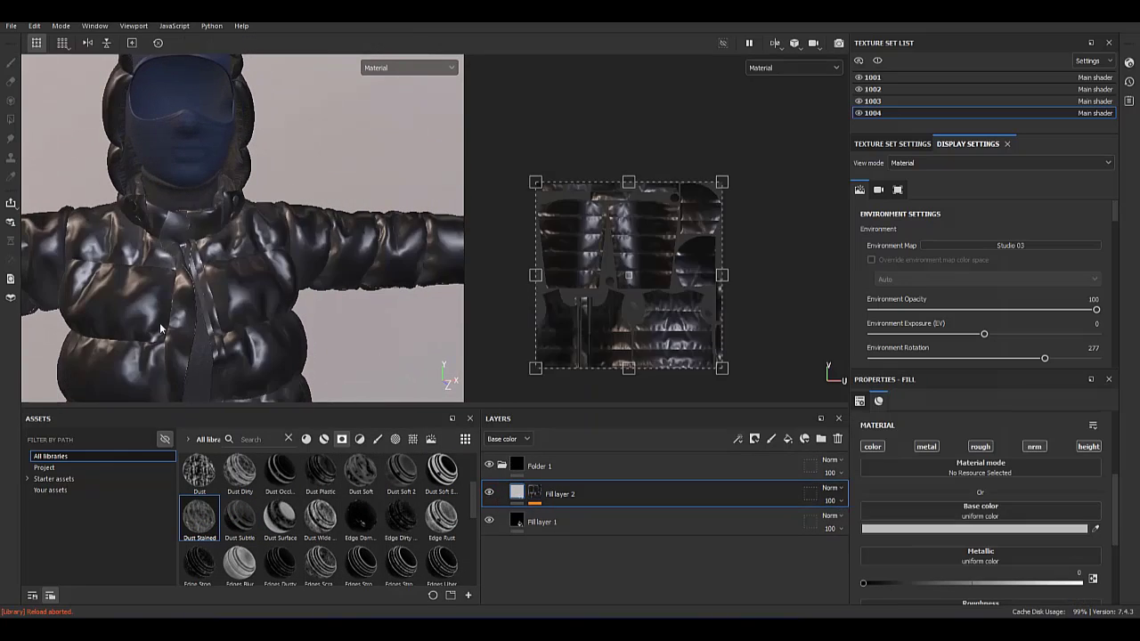
{"action": "left_click", "coordinate": [542, 523]}
{"action": "left_click", "coordinate": [975, 528]}
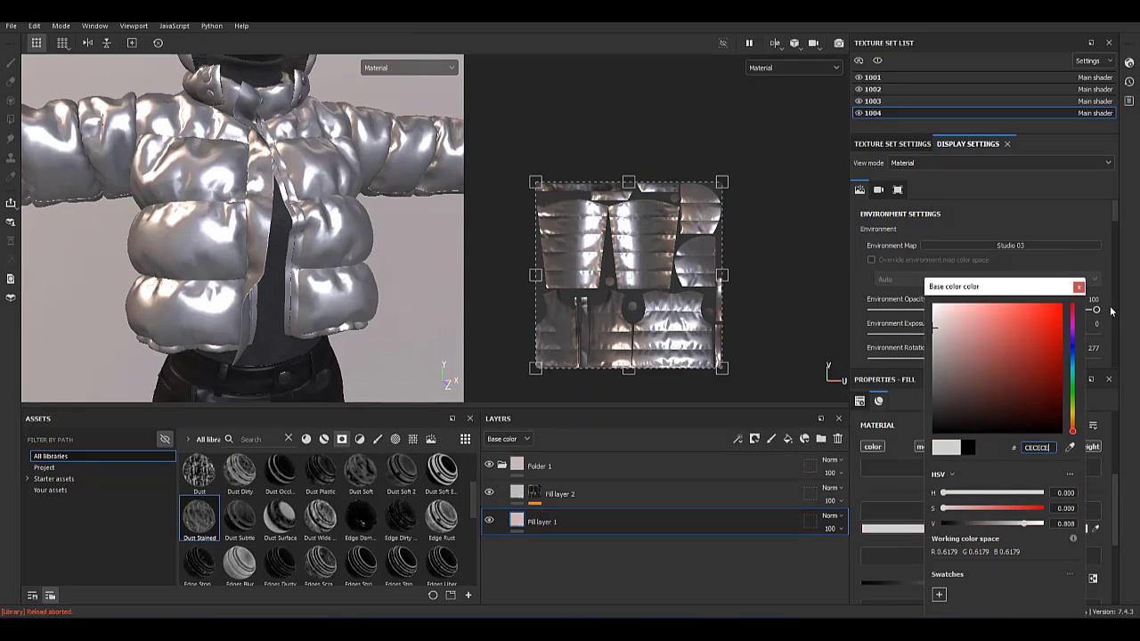
Set Fill layer 2's base colour to black.
{"action": "left_click", "coordinate": [1110, 310]}
{"action": "left_click", "coordinate": [555, 505]}
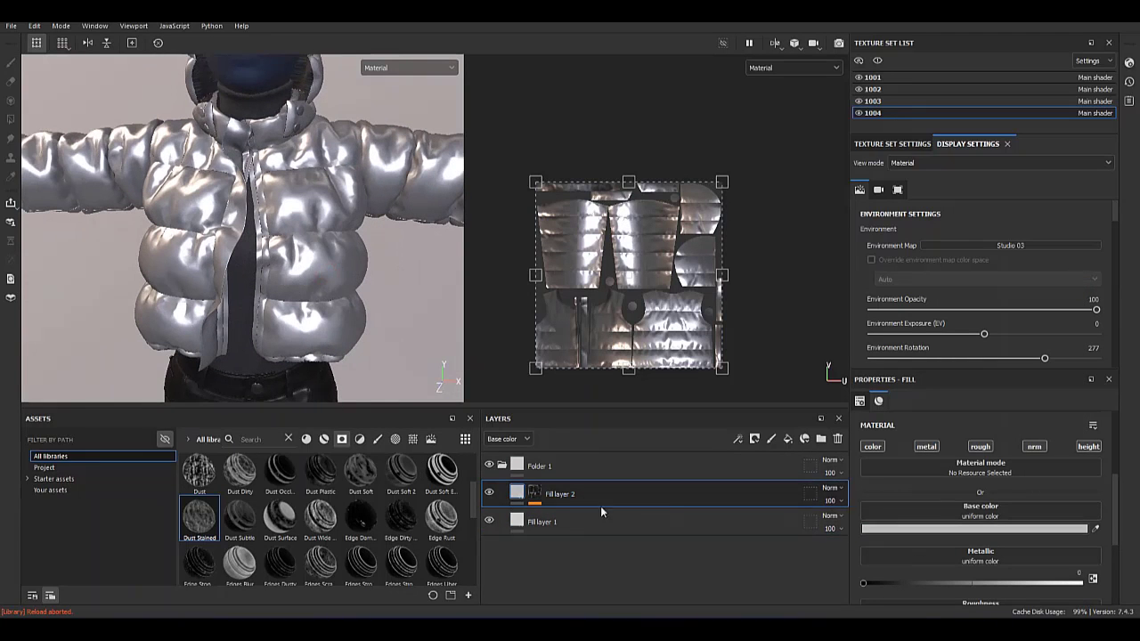
{"action": "left_click", "coordinate": [913, 530]}
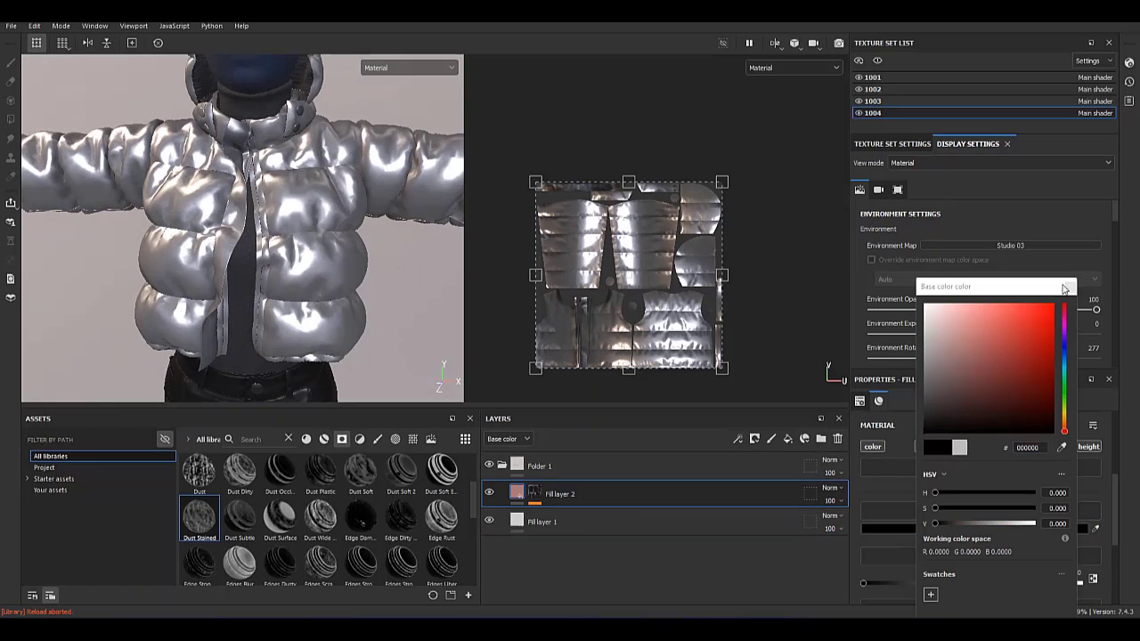
{"action": "left_click", "coordinate": [753, 505]}
Set Fill layer 2's mask to Global Balance 0.63, Global Contrast 0.12 and Texture 0.
{"action": "left_click", "coordinate": [536, 493], "text": "alt"}
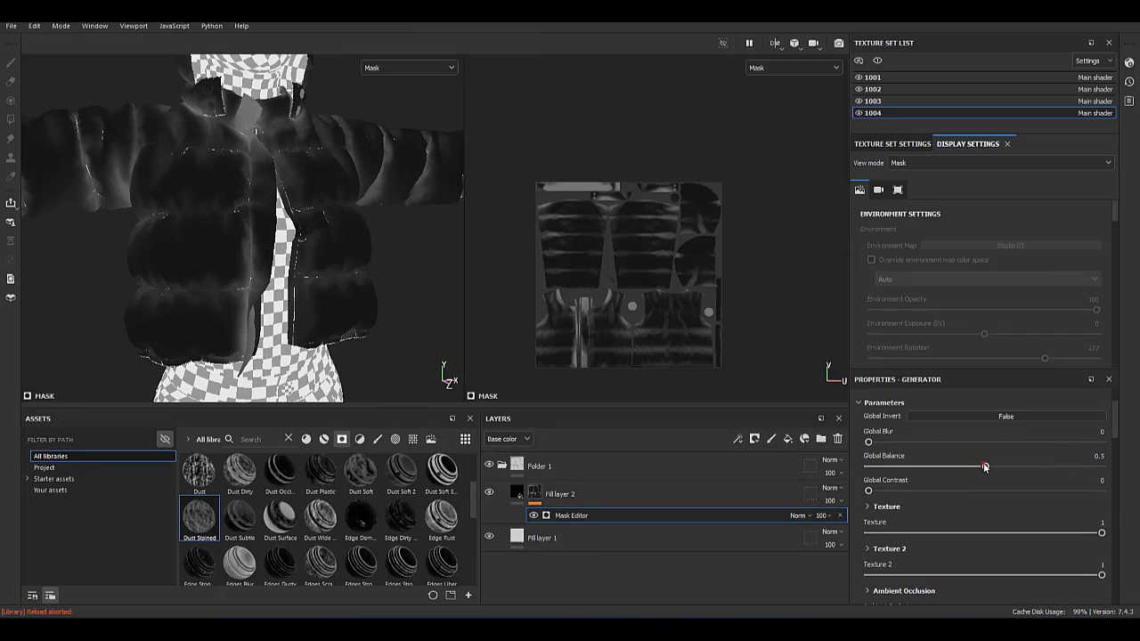
{"action": "left_click_drag", "start_coordinate": [1002, 466], "coordinate": [997, 467]}
{"action": "left_click", "coordinate": [903, 490]}
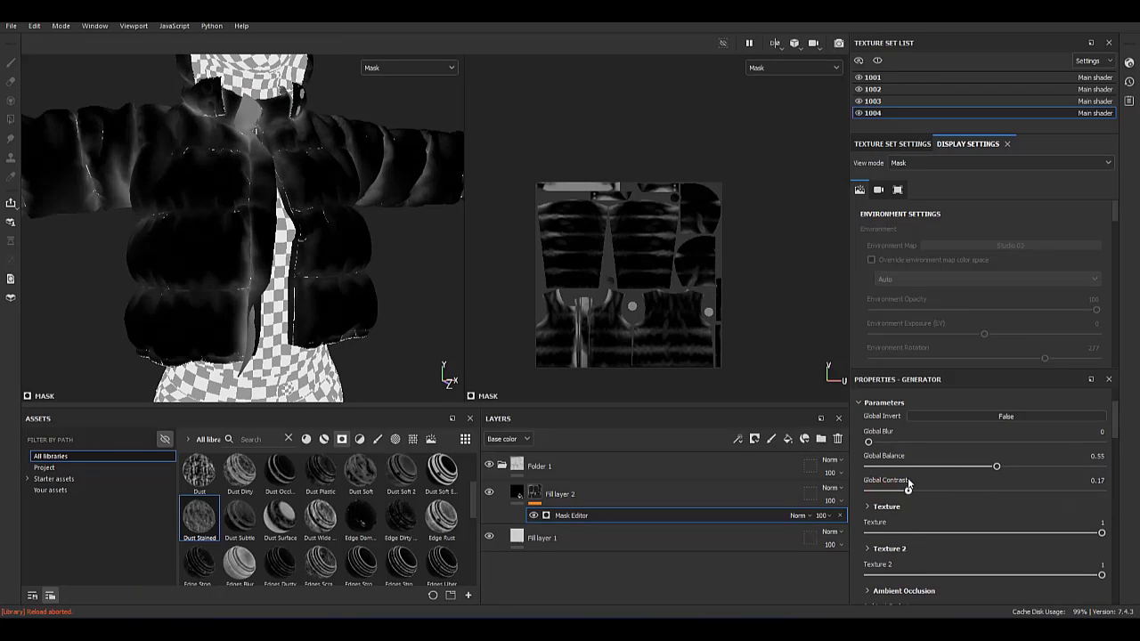
{"action": "scroll", "coordinate": [1000, 454], "scroll_direction": "down", "scroll_amount": 1}
{"action": "left_click_drag", "start_coordinate": [1018, 459], "coordinate": [1016, 456]}
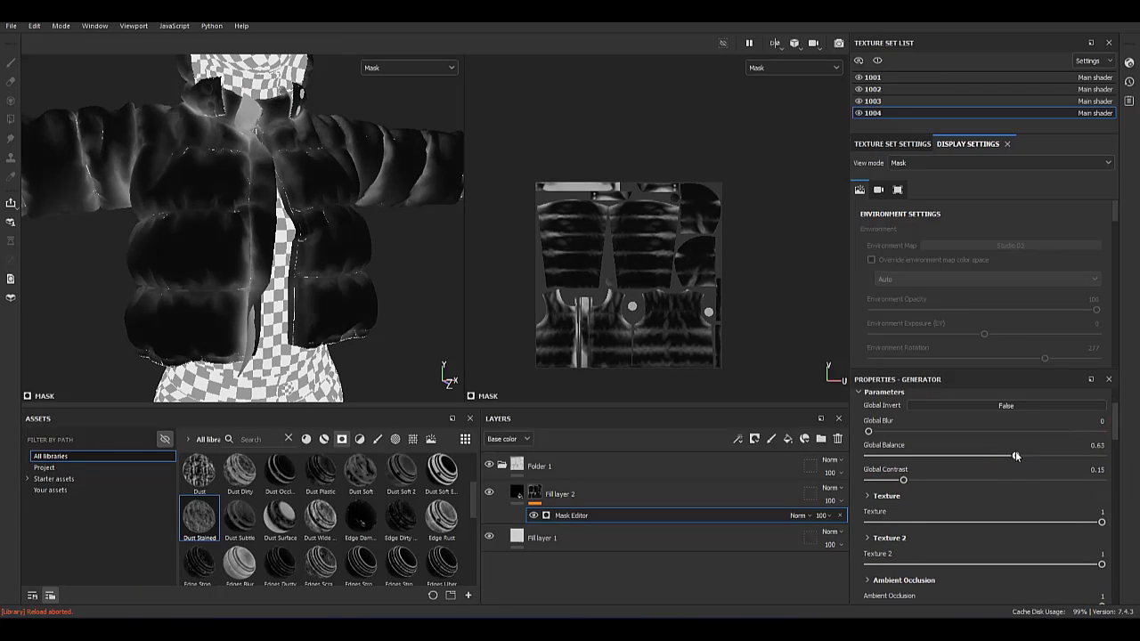
{"action": "left_click_drag", "start_coordinate": [1043, 521], "coordinate": [819, 513]}
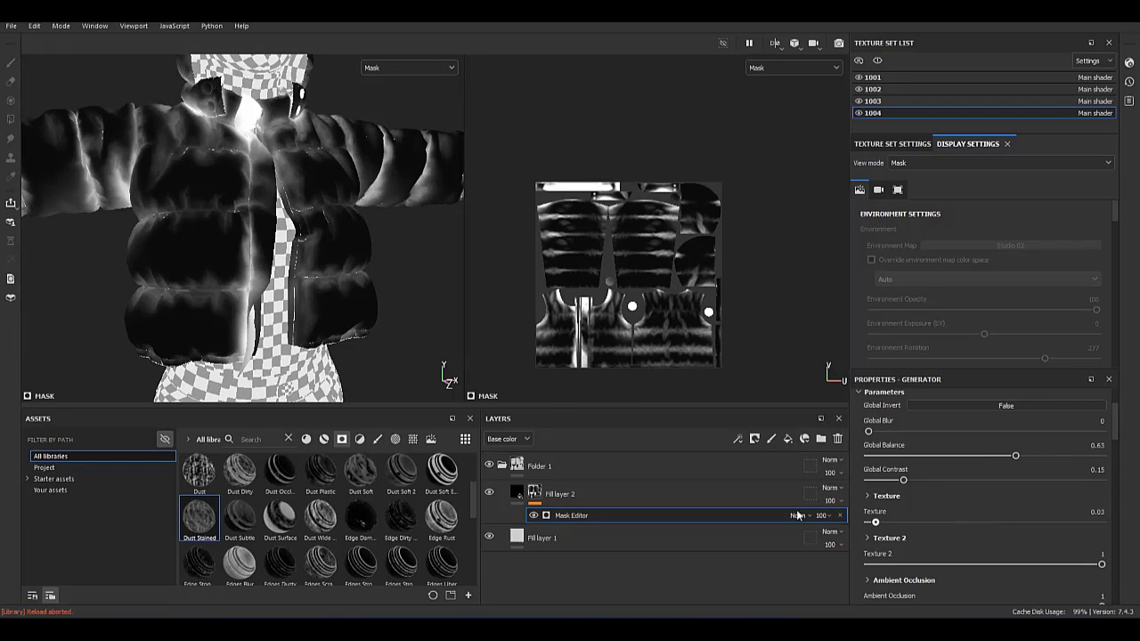
{"action": "scroll", "coordinate": [948, 597], "scroll_direction": "down", "scroll_amount": 2}
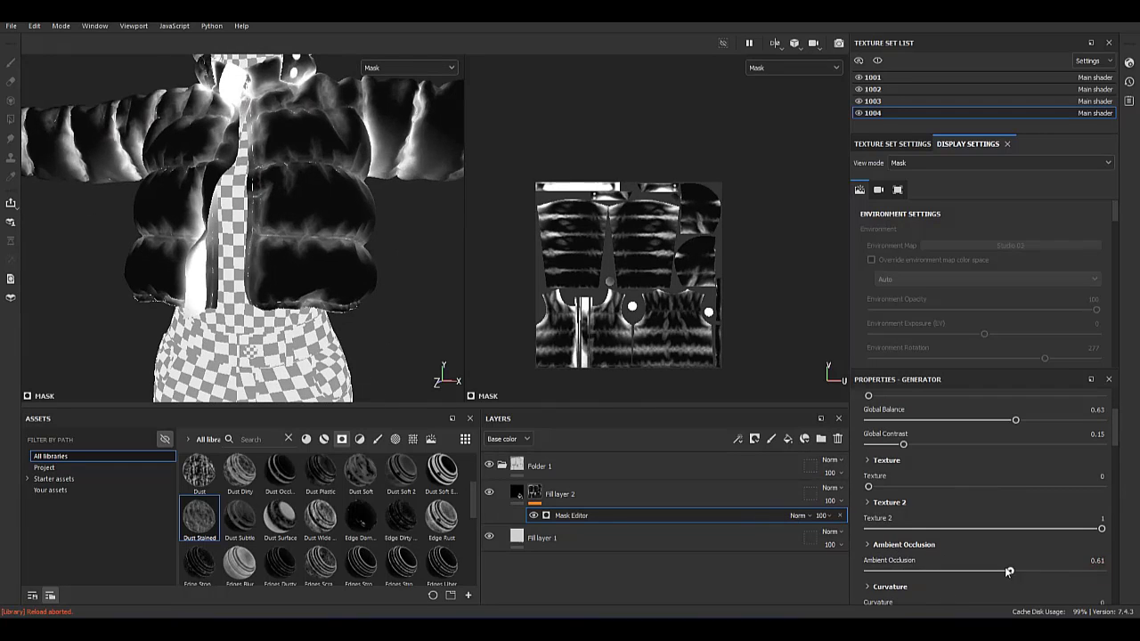
{"action": "scroll", "coordinate": [986, 571], "scroll_direction": "up", "scroll_amount": 2}
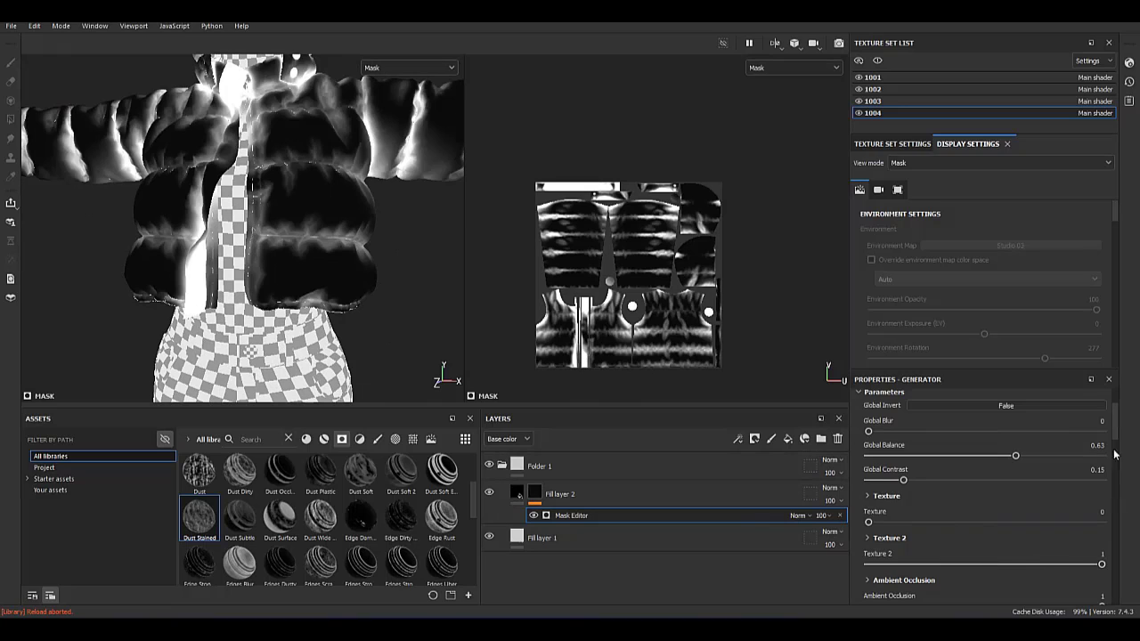
{"action": "scroll", "coordinate": [1113, 450], "scroll_direction": "down", "scroll_amount": 6}
{"action": "scroll", "coordinate": [1121, 437], "scroll_direction": "up", "scroll_amount": 10}
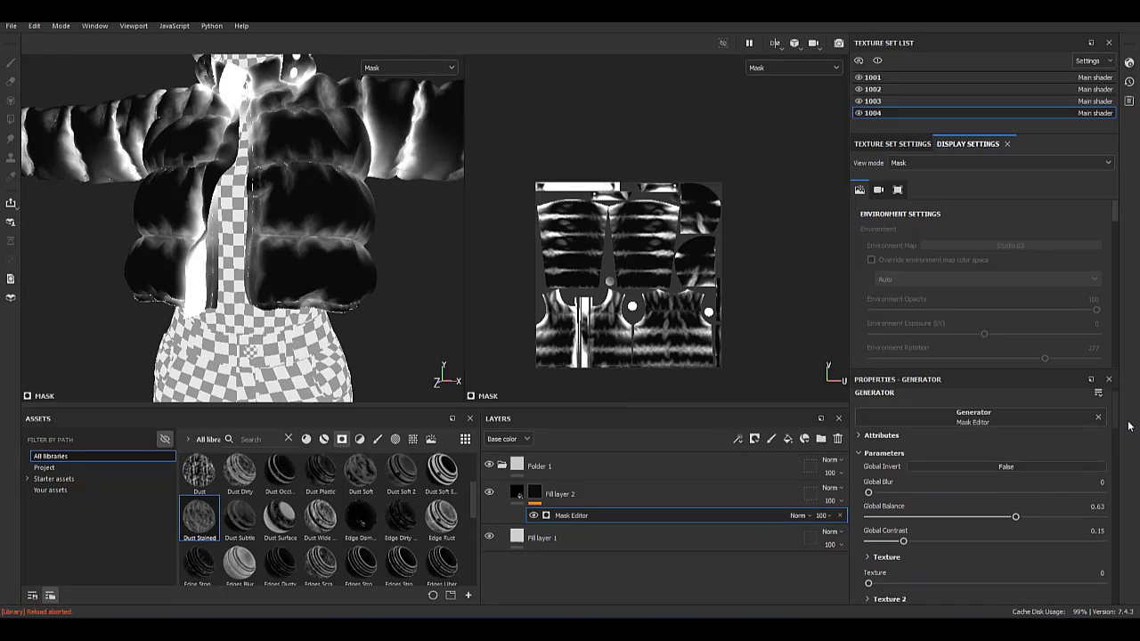
{"action": "left_click_drag", "start_coordinate": [904, 541], "coordinate": [895, 536]}
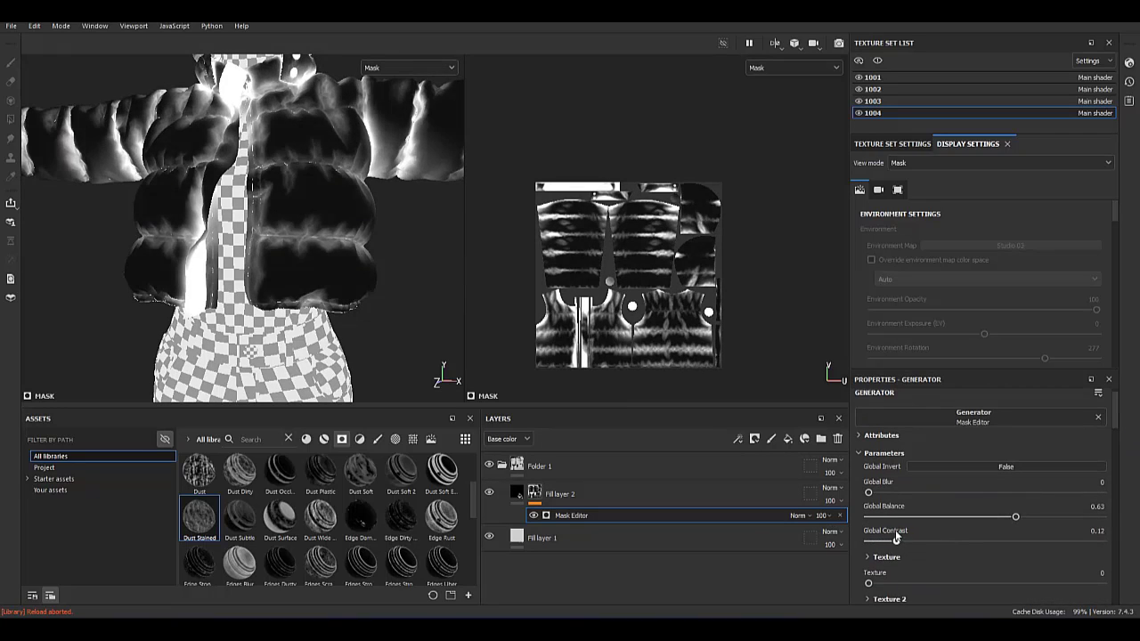
Add a Blur filter to Fill layer 2's mask.
{"action": "right_click", "coordinate": [556, 516]}
{"action": "left_click", "coordinate": [624, 401]}
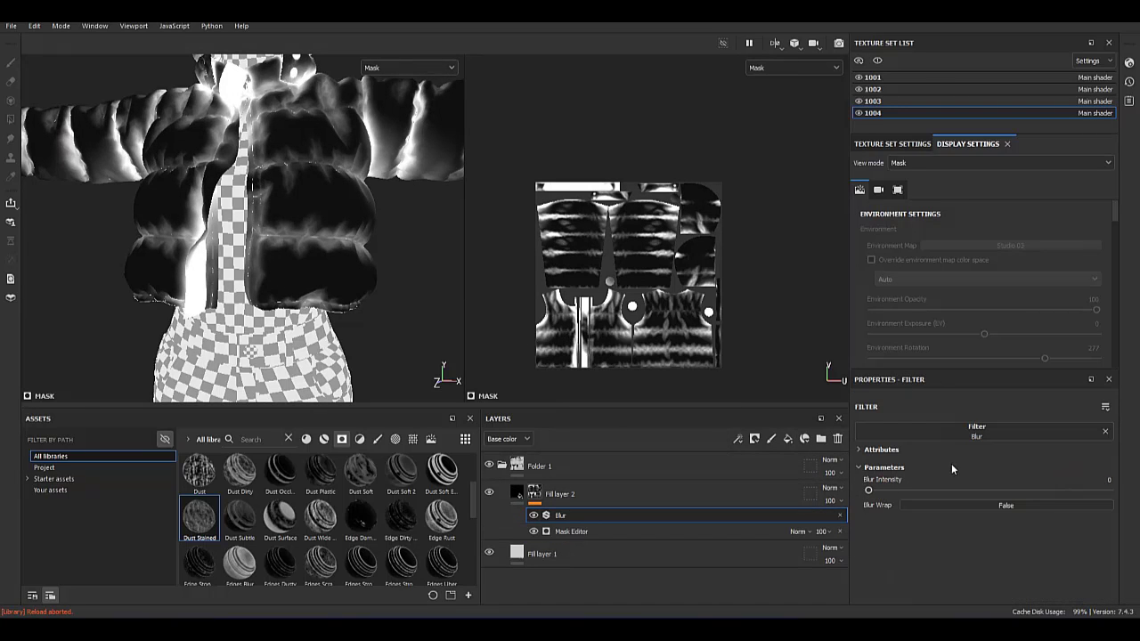
{"action": "left_click", "coordinate": [559, 494]}
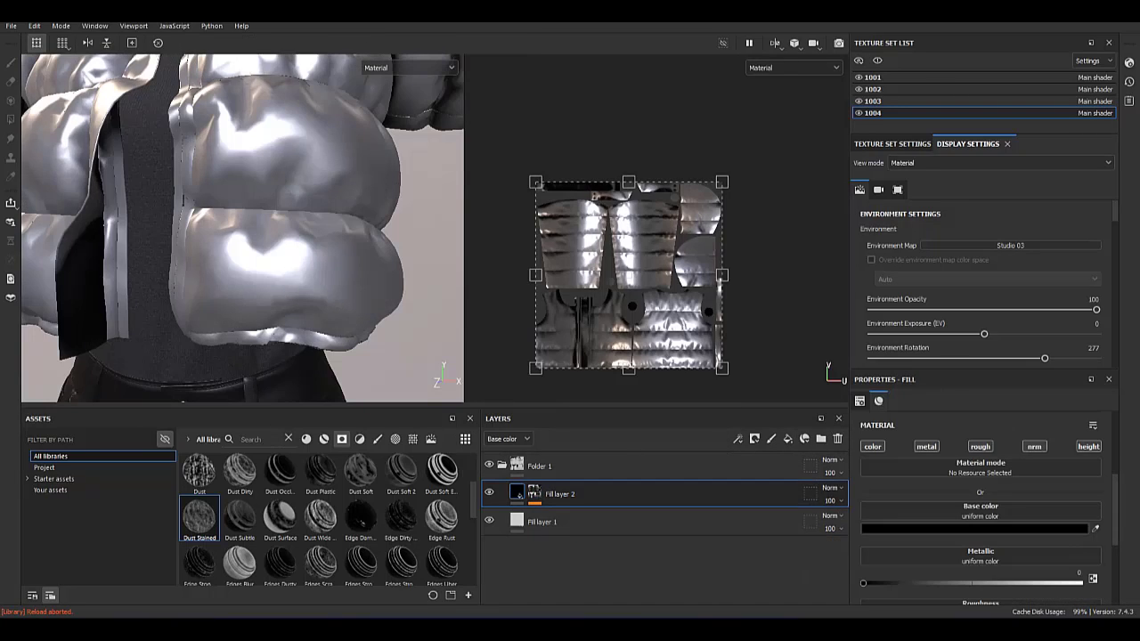
Tint Fill layer 2's base colour light blue.
{"action": "left_click", "coordinate": [980, 529]}
{"action": "left_click", "coordinate": [962, 360]}
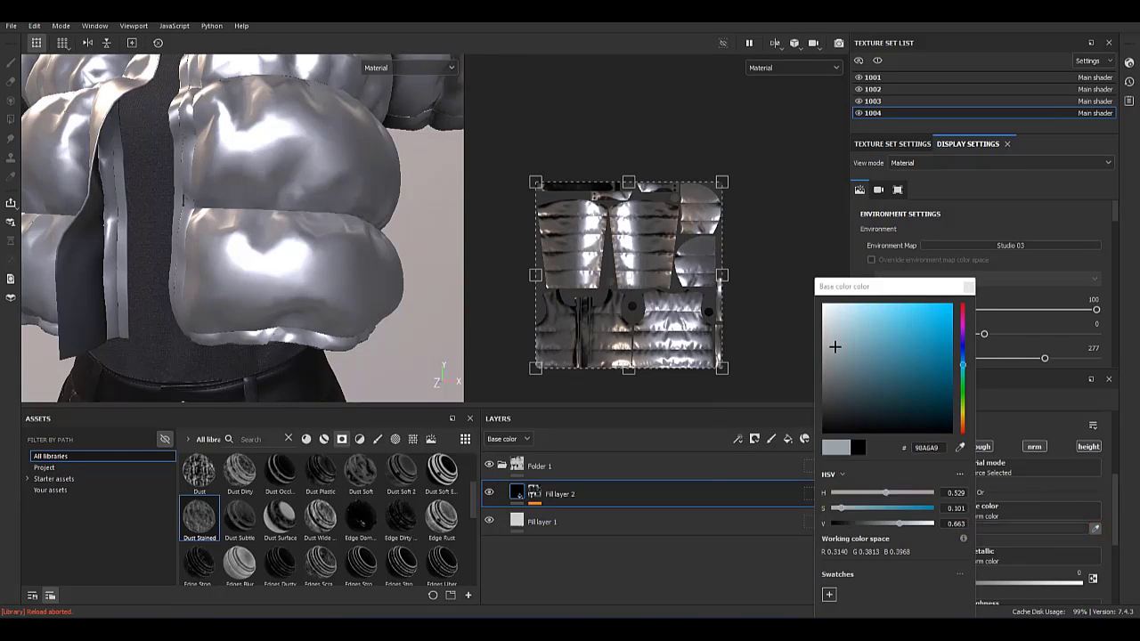
{"action": "left_click_drag", "start_coordinate": [835, 344], "coordinate": [862, 327]}
{"action": "scroll", "coordinate": [259, 253], "scroll_direction": "down", "scroll_amount": 5}
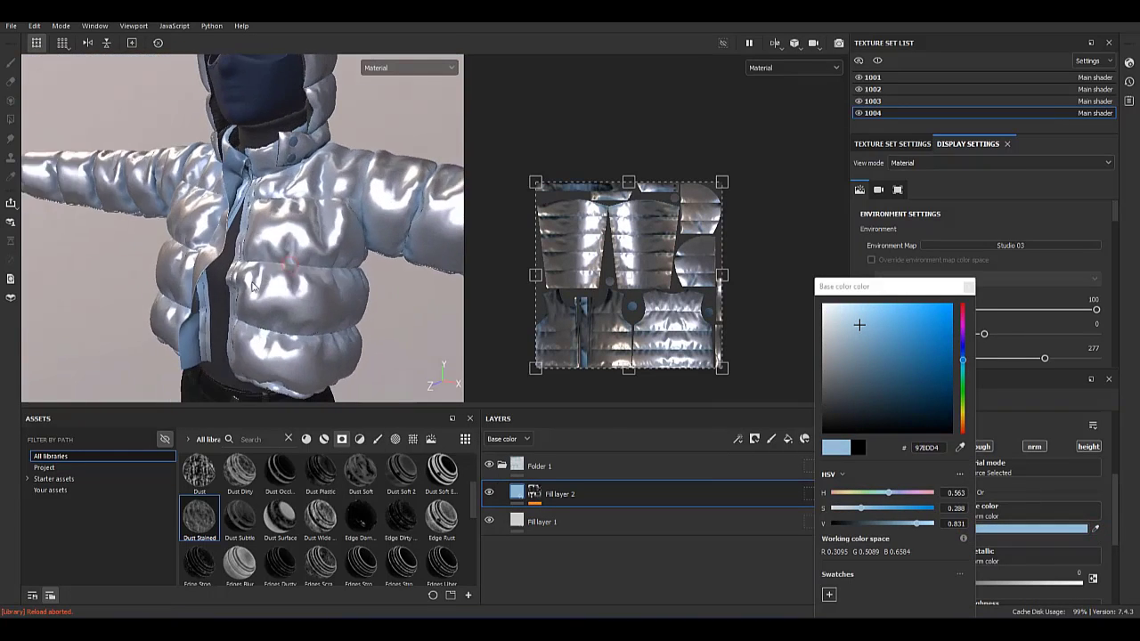
{"action": "left_click", "coordinate": [489, 493]}
{"action": "left_click", "coordinate": [489, 494]}
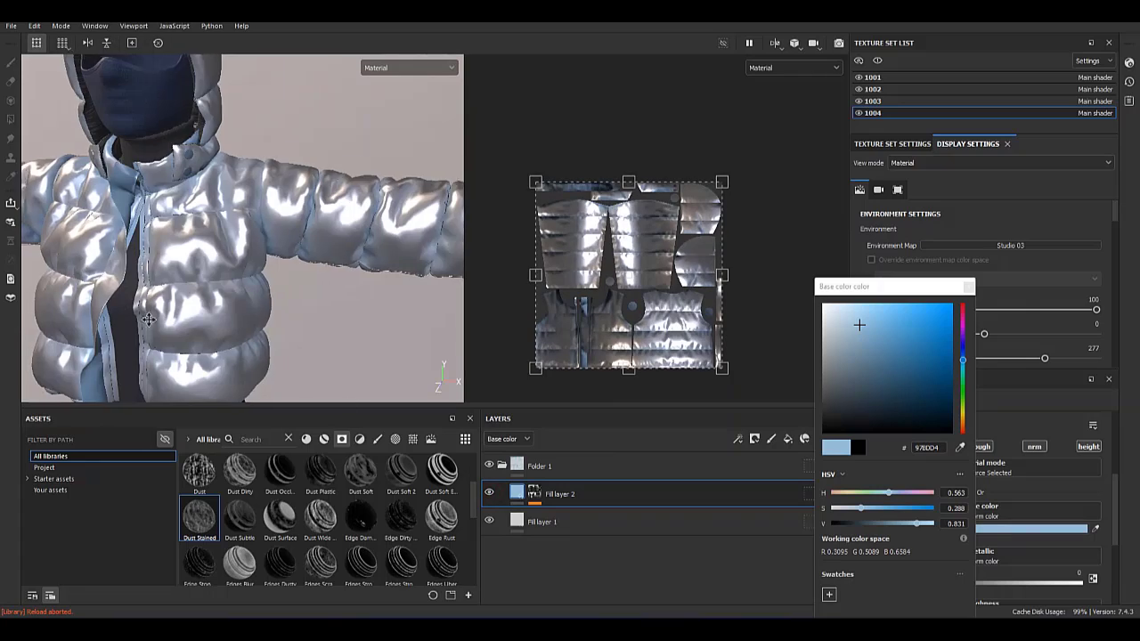
{"action": "mouse_move", "coordinate": [223, 357]}
{"action": "left_mouse_down", "text": "alt"}
{"action": "mouse_move", "coordinate": [403, 365]}
{"action": "mouse_move", "coordinate": [267, 347]}
{"action": "left_mouse_up", "text": "alt"}
{"action": "left_click", "coordinate": [970, 287]}
{"action": "left_click", "coordinate": [1033, 446]}
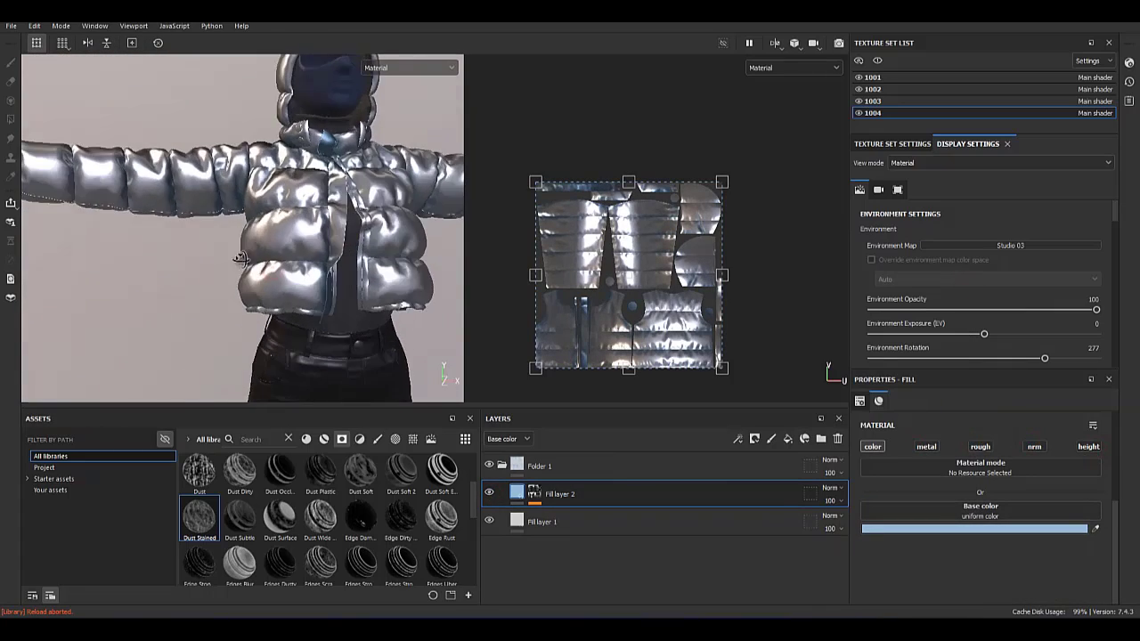
{"action": "scroll", "coordinate": [264, 357], "scroll_direction": "up", "scroll_amount": 5}
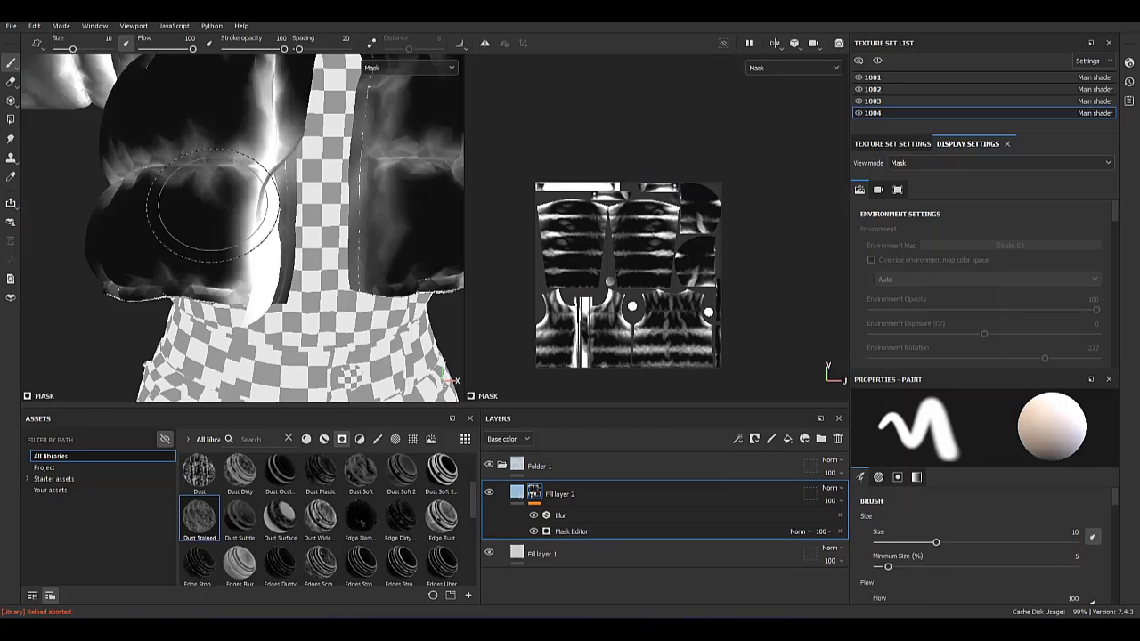
Duplicate Fill layer 2, tint the copy pink-purple and give it a black mask.
{"action": "right_click", "coordinate": [587, 494]}
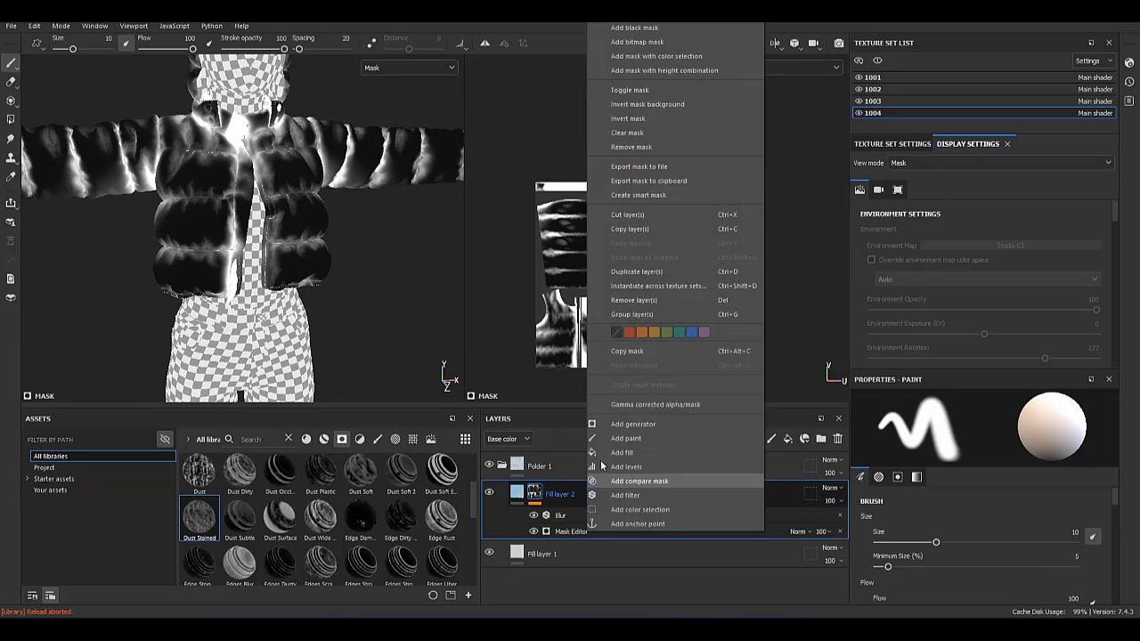
{"action": "left_click", "coordinate": [647, 272]}
{"action": "left_click", "coordinate": [1039, 527]}
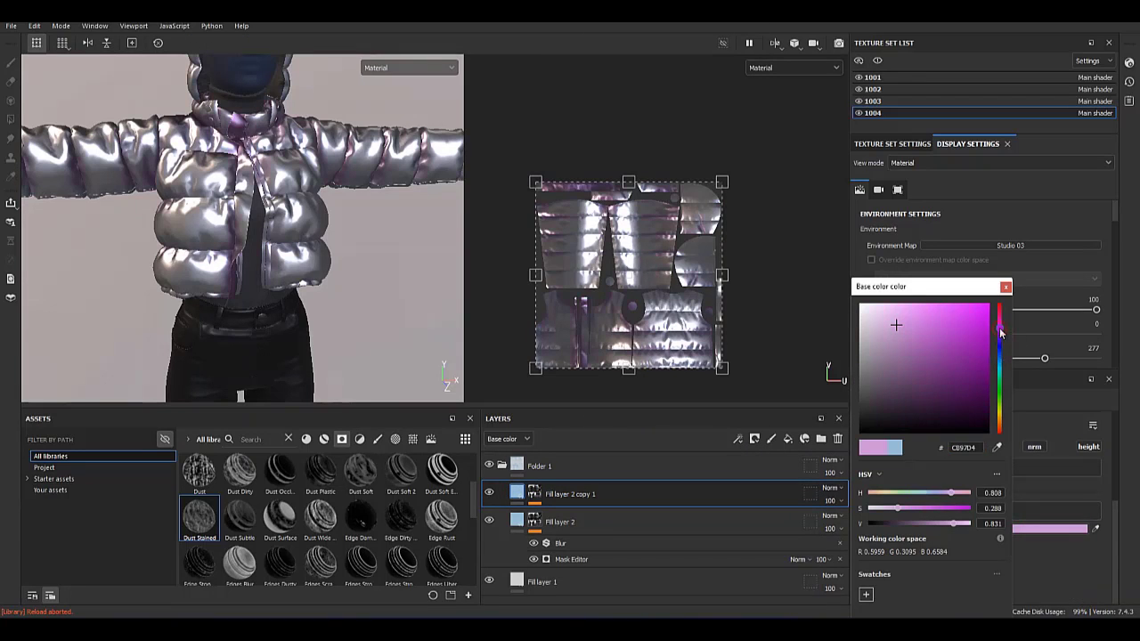
{"action": "left_click", "coordinate": [1006, 287]}
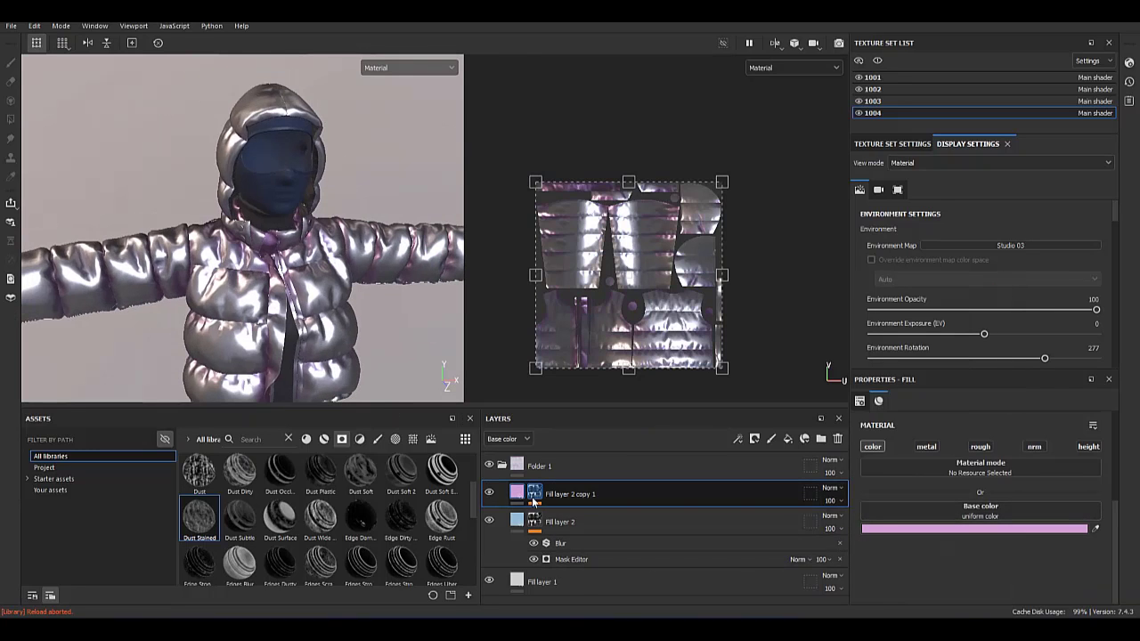
{"action": "left_click", "coordinate": [835, 517]}
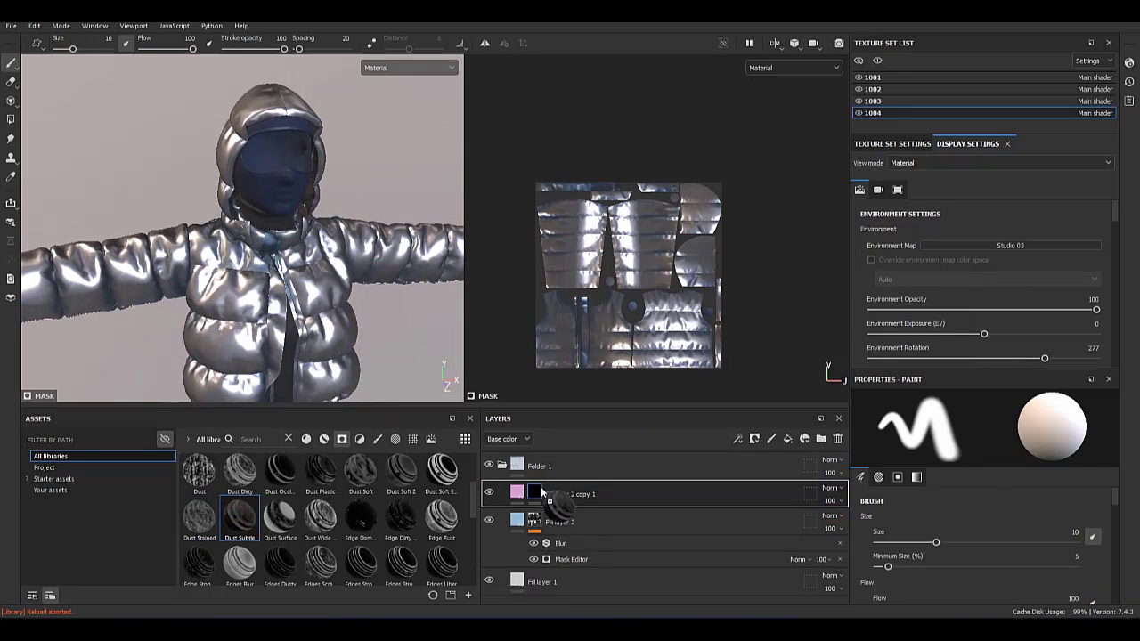
Try Mask Editor and grunge masks on the copy's mask, then undo them.
{"action": "left_click_drag", "start_coordinate": [541, 491], "coordinate": [546, 495]}
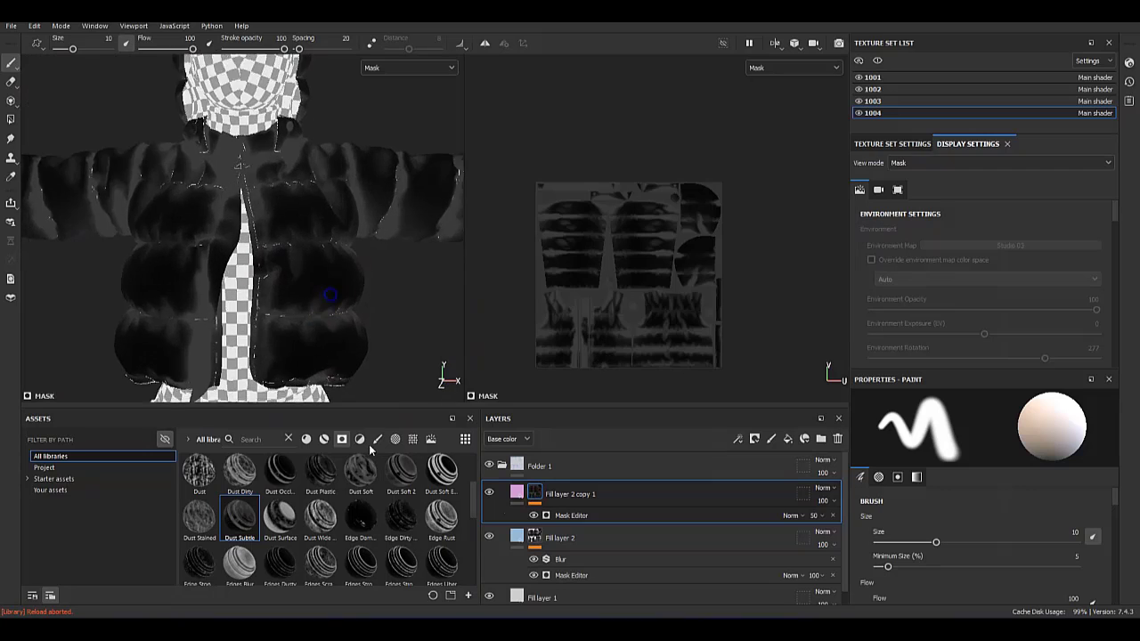
{"action": "left_click", "coordinate": [833, 516]}
{"action": "left_click_drag", "start_coordinate": [533, 501], "coordinate": [534, 512]}
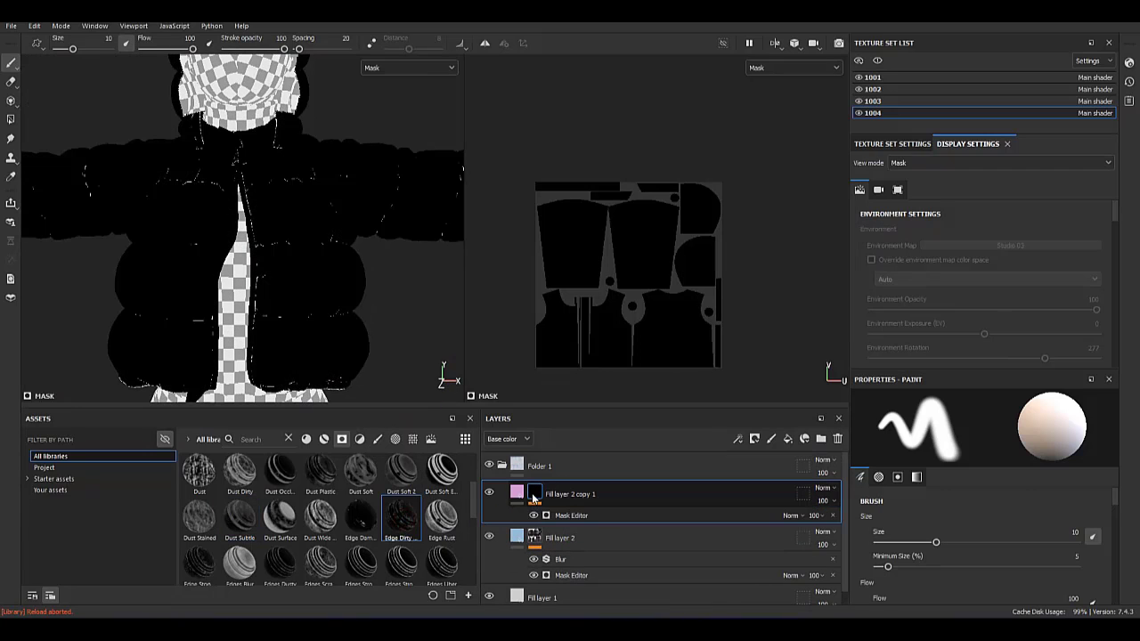
{"action": "left_click_drag", "start_coordinate": [287, 267], "coordinate": [267, 268], "text": "alt"}
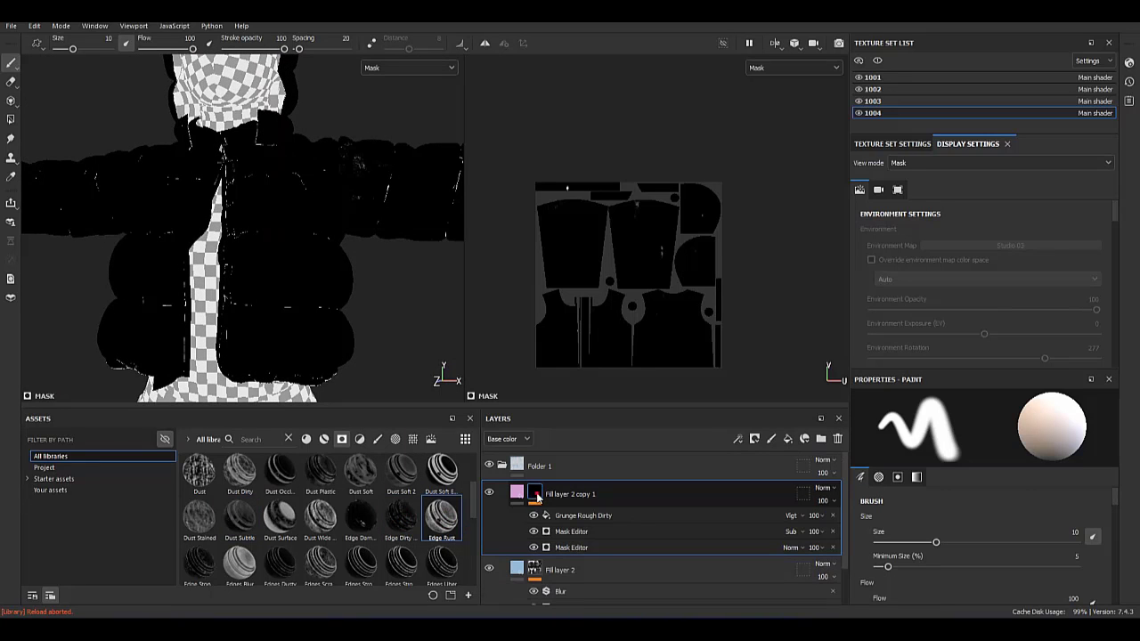
{"action": "double_click", "coordinate": [582, 496]}
{"action": "key", "text": "ctrl+z"}
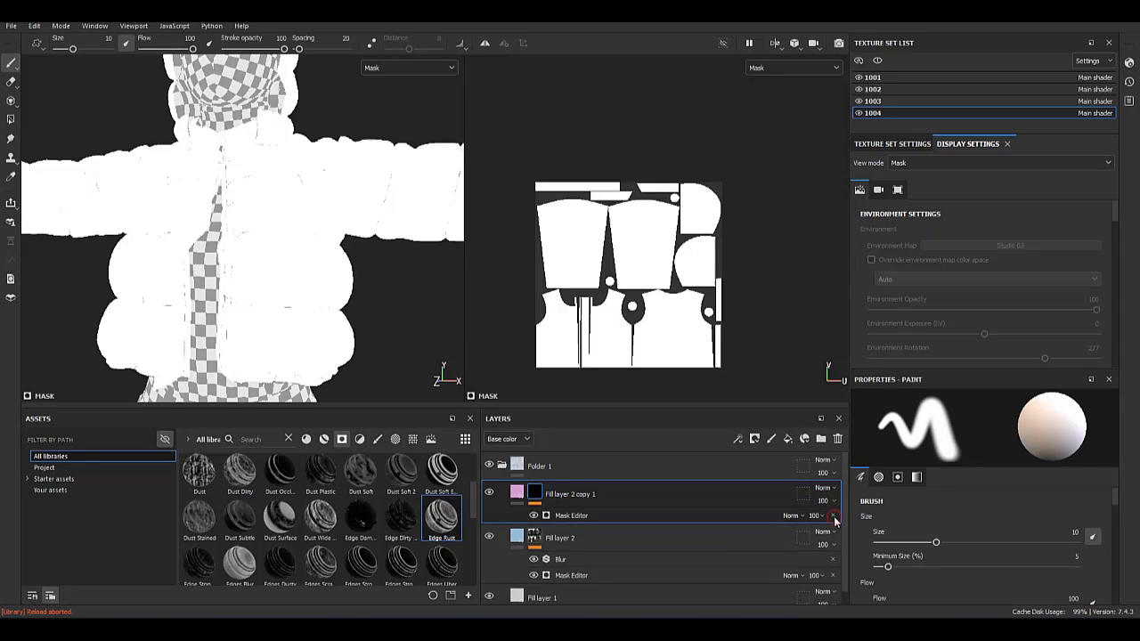
Test other mask patterns on the copy, then restore the Mask Editor effect.
{"action": "left_click_drag", "start_coordinate": [536, 491], "coordinate": [543, 517]}
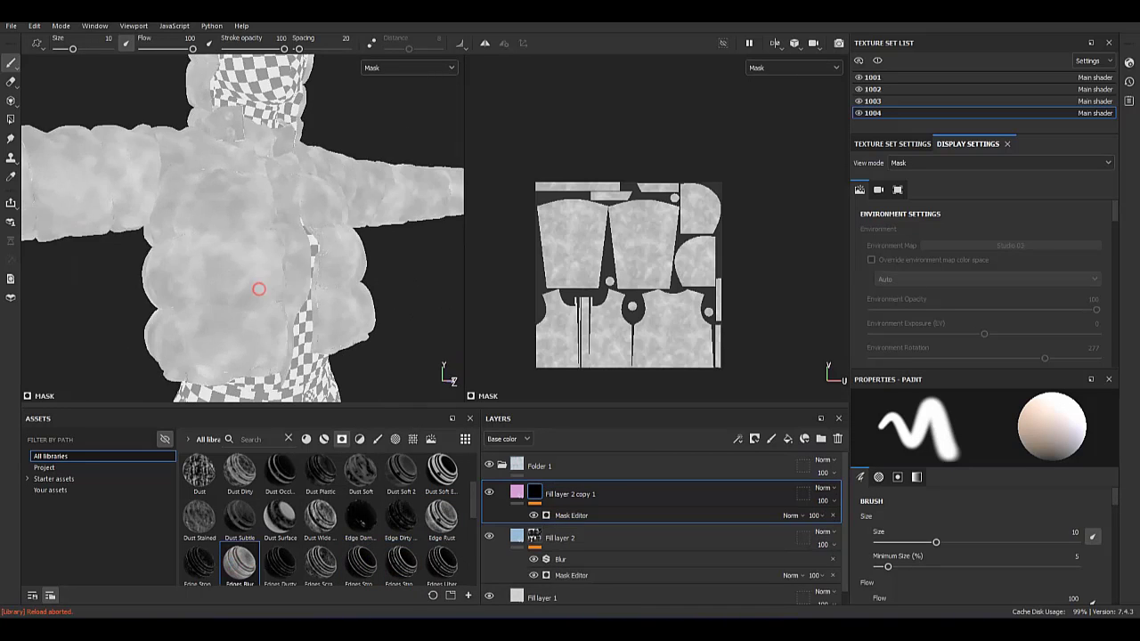
{"action": "scroll", "coordinate": [228, 533], "scroll_direction": "down", "scroll_amount": 3}
{"action": "left_click_drag", "start_coordinate": [481, 515], "coordinate": [539, 496]}
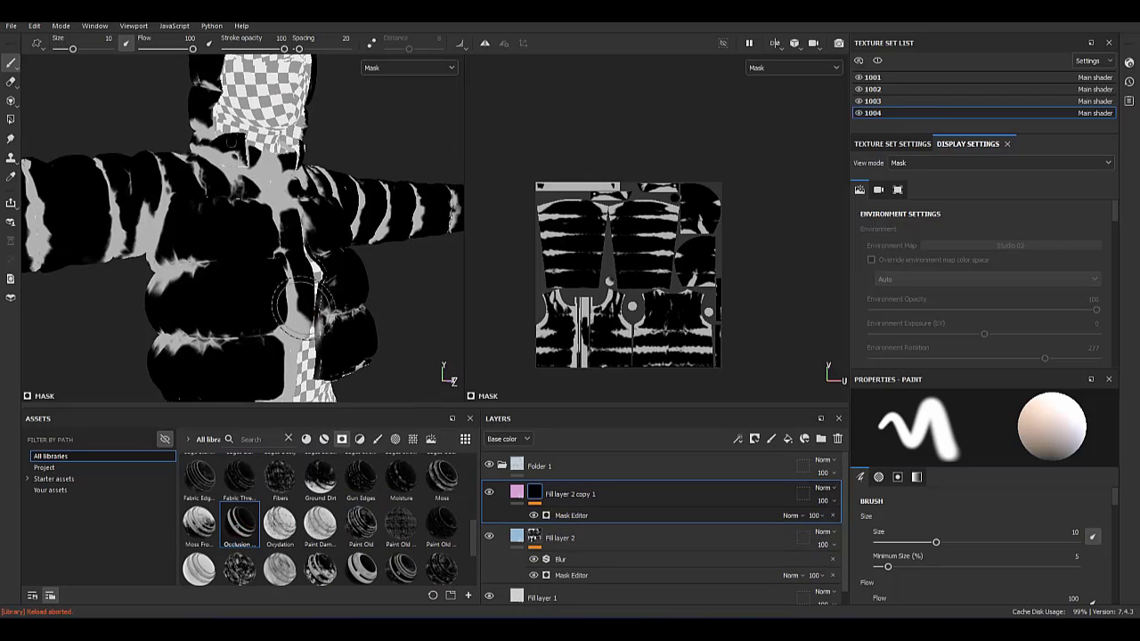
{"action": "left_click_drag", "start_coordinate": [294, 249], "coordinate": [335, 269], "text": "alt"}
{"action": "key", "text": "ctrl"}
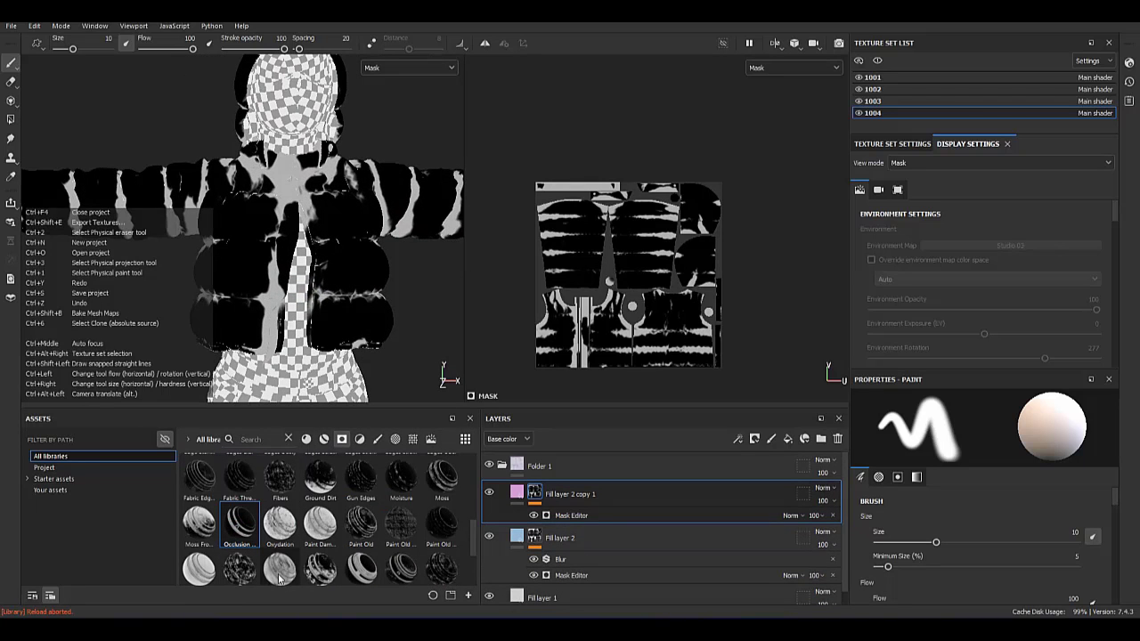
{"action": "key", "text": "ctrl+z"}
{"action": "scroll", "coordinate": [267, 552], "scroll_direction": "up", "scroll_amount": 3}
{"action": "key", "text": "ctrl+y"}
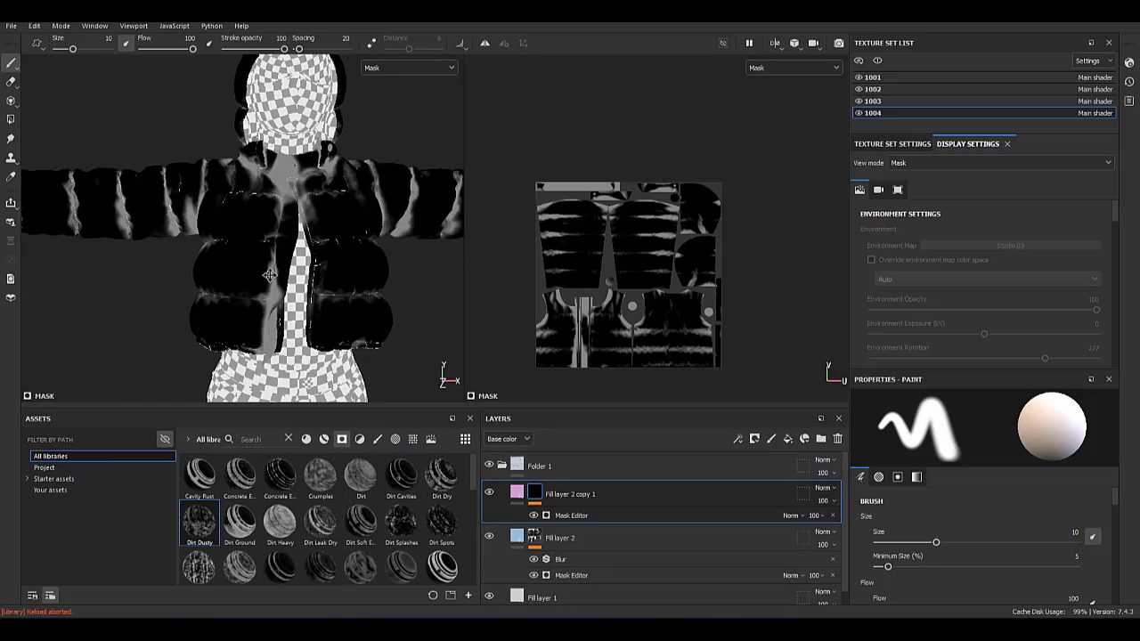
Set the copy's Mask Editor to Ambient Occlusion 1 and Curvature 0.27, then go to Texture Set Settings.
{"action": "left_click", "coordinate": [693, 515]}
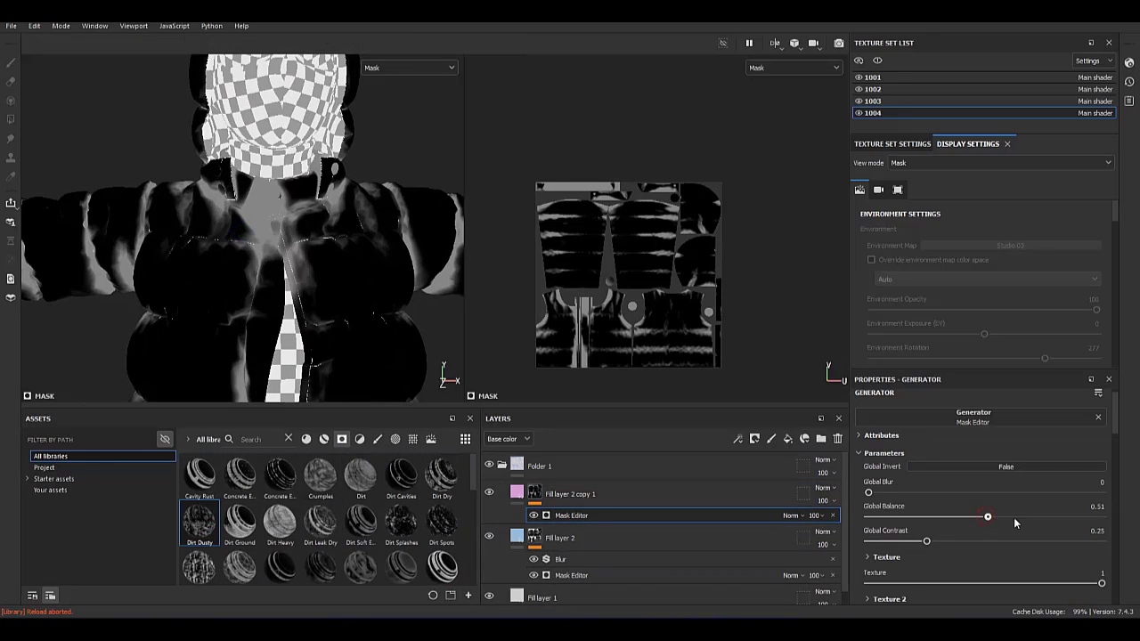
{"action": "left_click_drag", "start_coordinate": [1016, 524], "coordinate": [1018, 522]}
{"action": "left_click", "coordinate": [883, 584]}
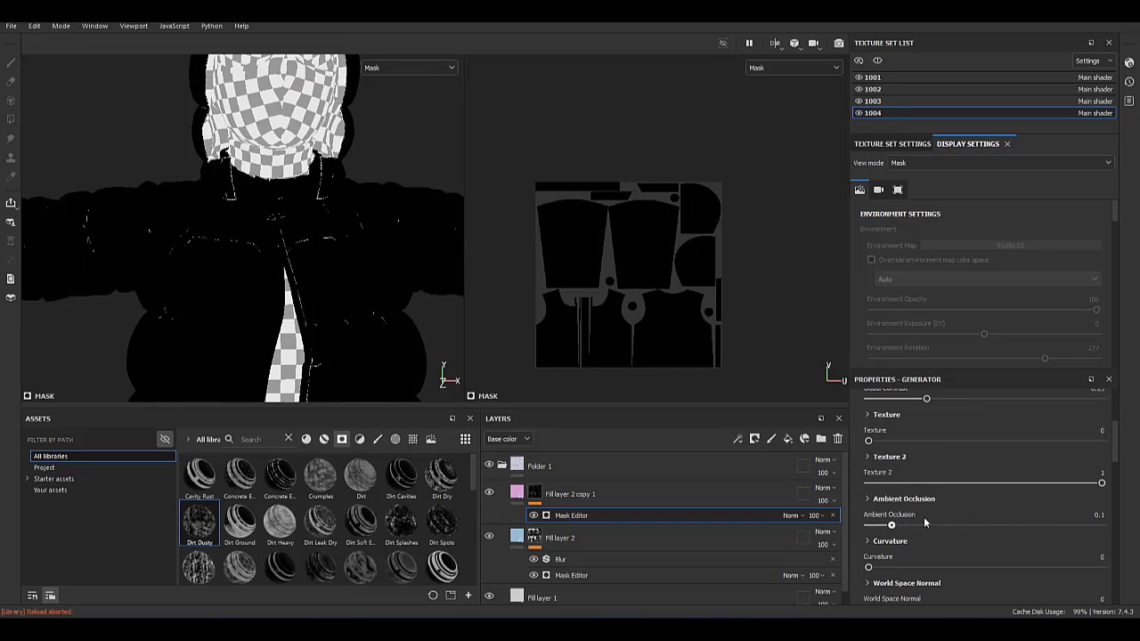
{"action": "left_click_drag", "start_coordinate": [869, 568], "coordinate": [1096, 568]}
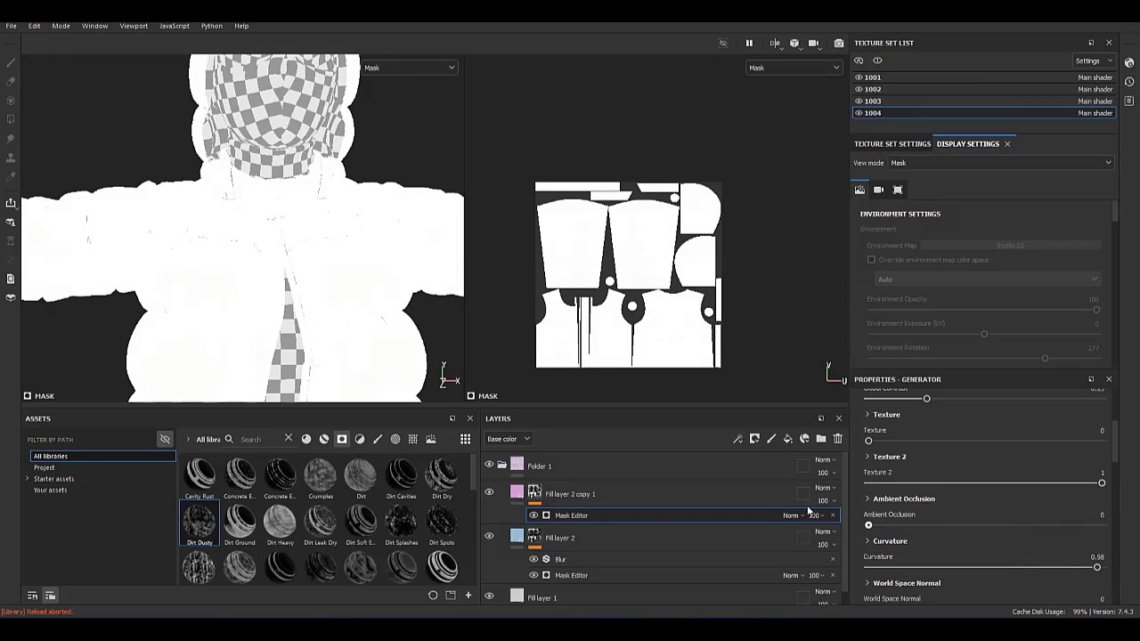
{"action": "left_click_drag", "start_coordinate": [985, 568], "coordinate": [931, 568]}
{"action": "left_click_drag", "start_coordinate": [869, 525], "coordinate": [1102, 525]}
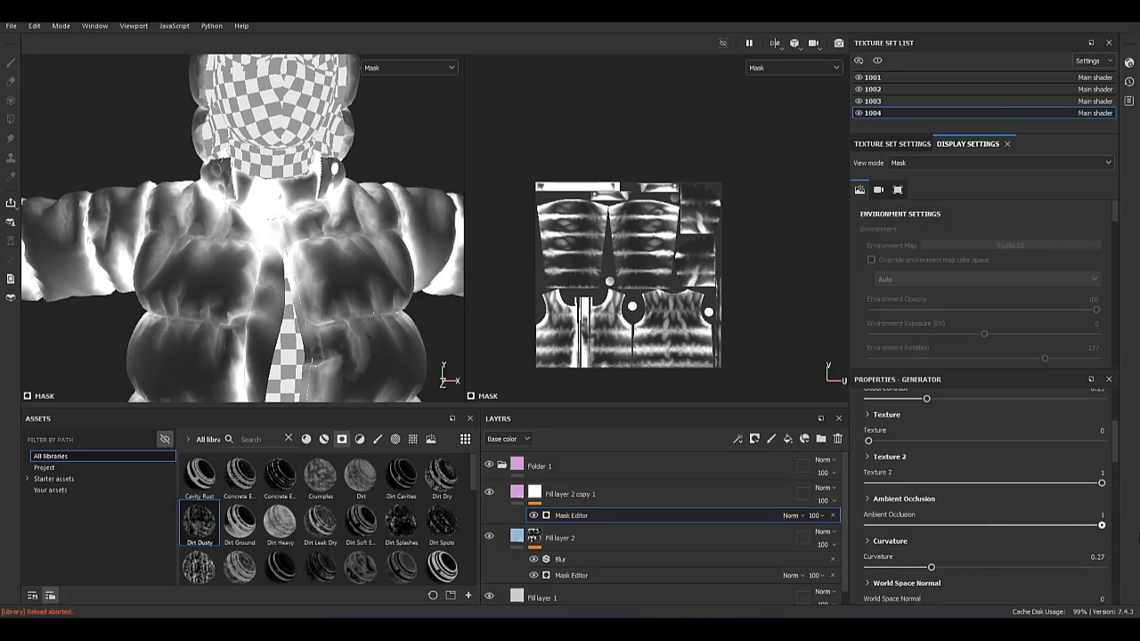
{"action": "left_click", "coordinate": [892, 143]}
Bake the curvature map at a 4096 output size.
{"action": "left_click", "coordinate": [1068, 221]}
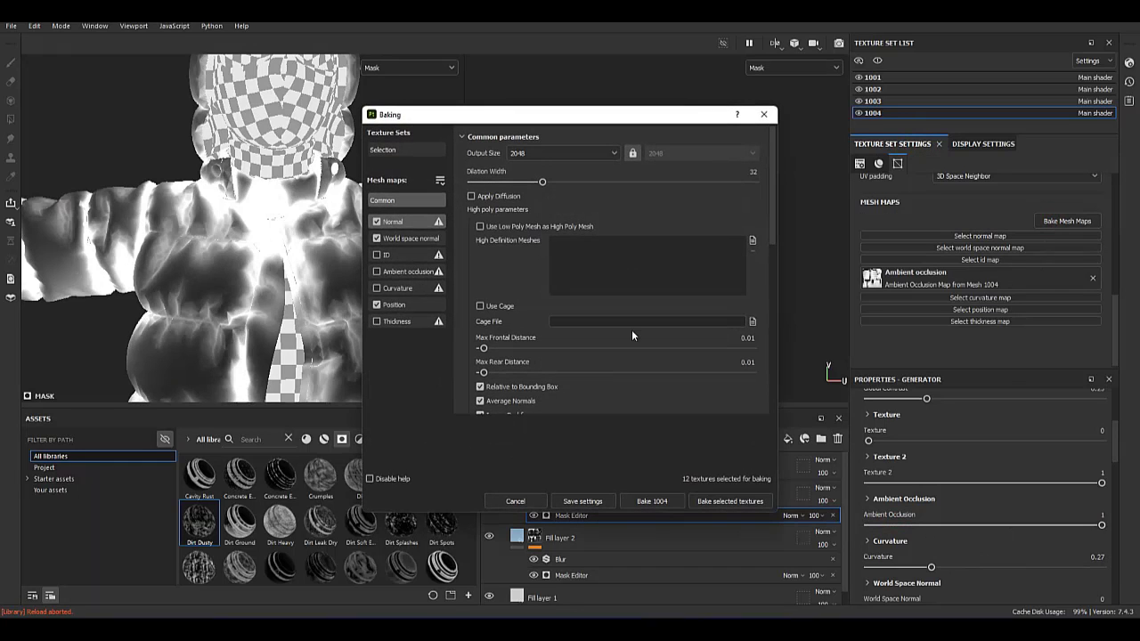
{"action": "left_click", "coordinate": [527, 153]}
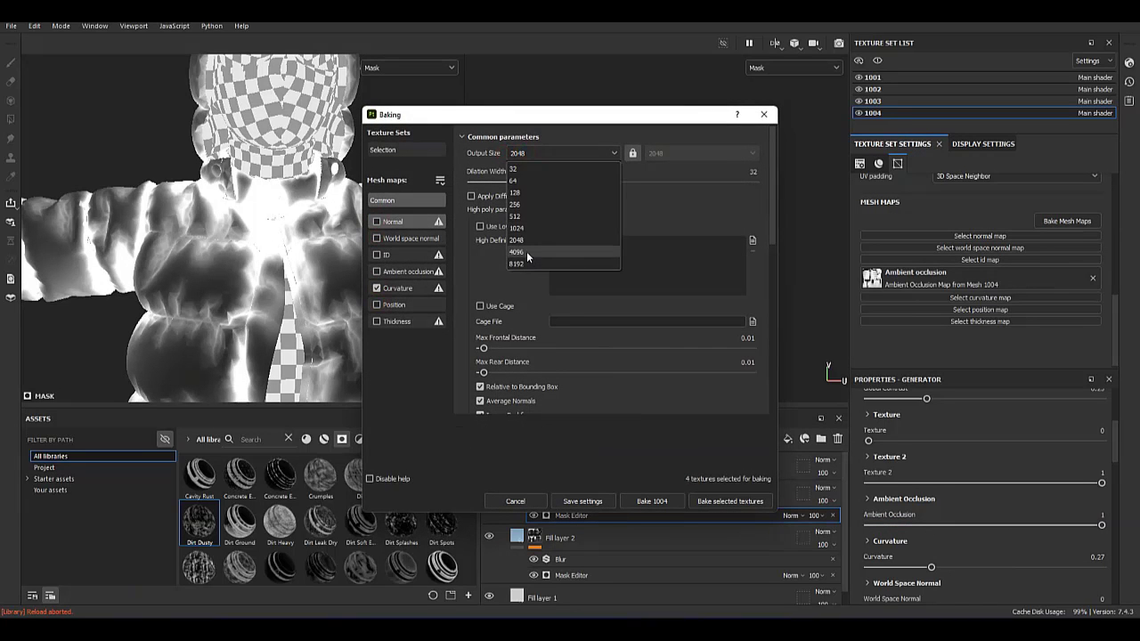
{"action": "left_click", "coordinate": [527, 252]}
{"action": "left_click", "coordinate": [652, 501]}
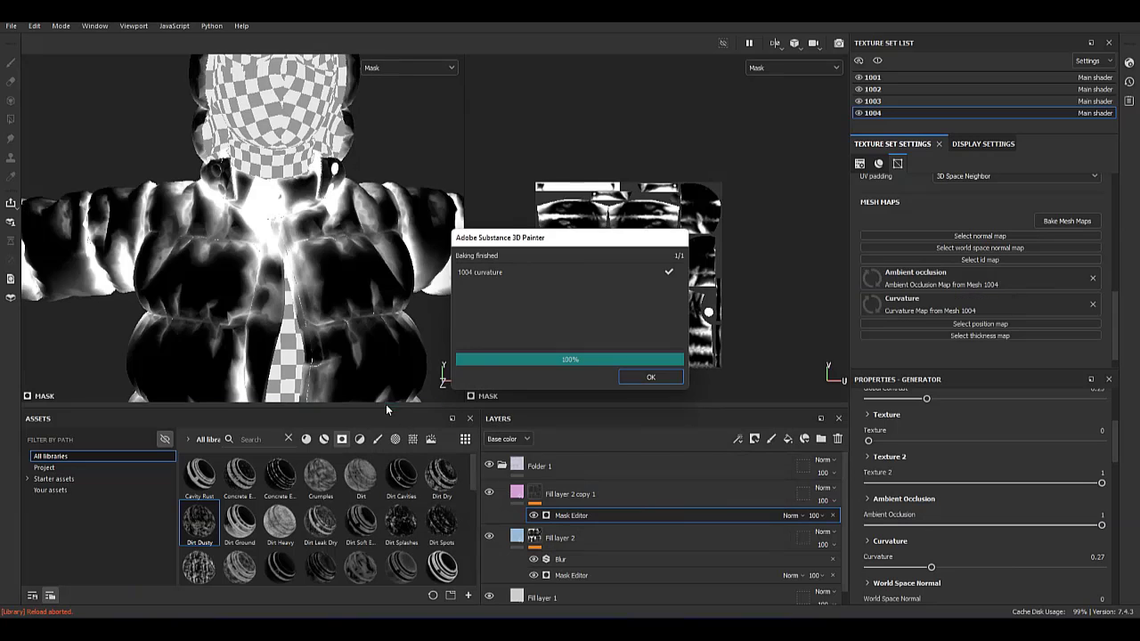
{"action": "left_click", "coordinate": [645, 378]}
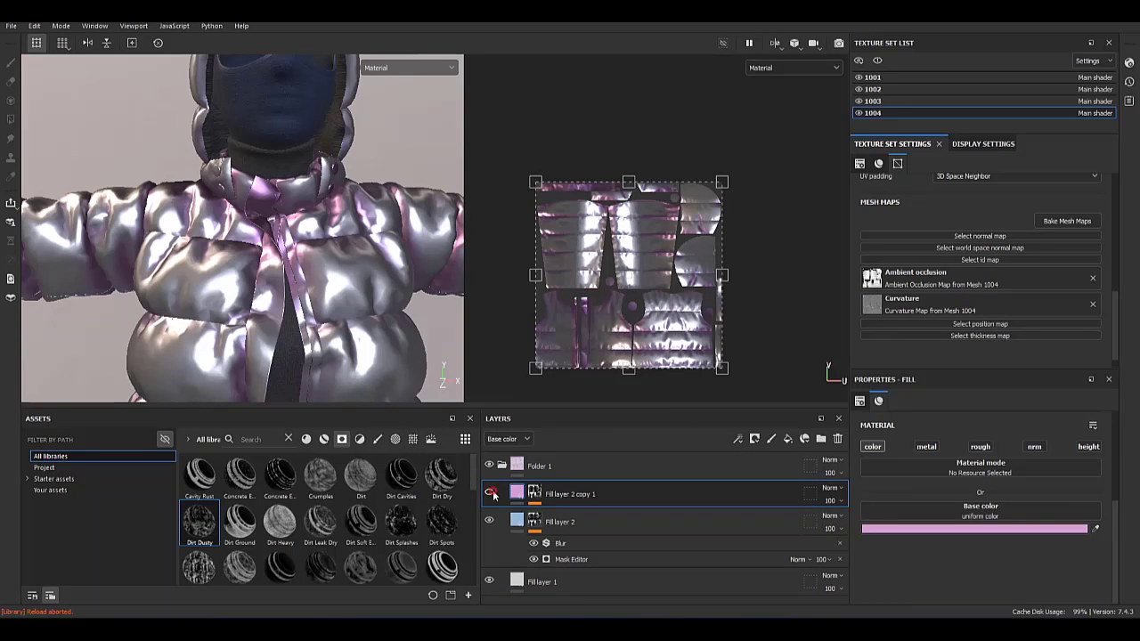
Restore the Mask Editor on Fill layer 2 copy 1 and lower its AO to 0.55, Texture 2 and curvature.
{"action": "left_click", "coordinate": [489, 493]}
{"action": "left_click", "coordinate": [535, 520]}
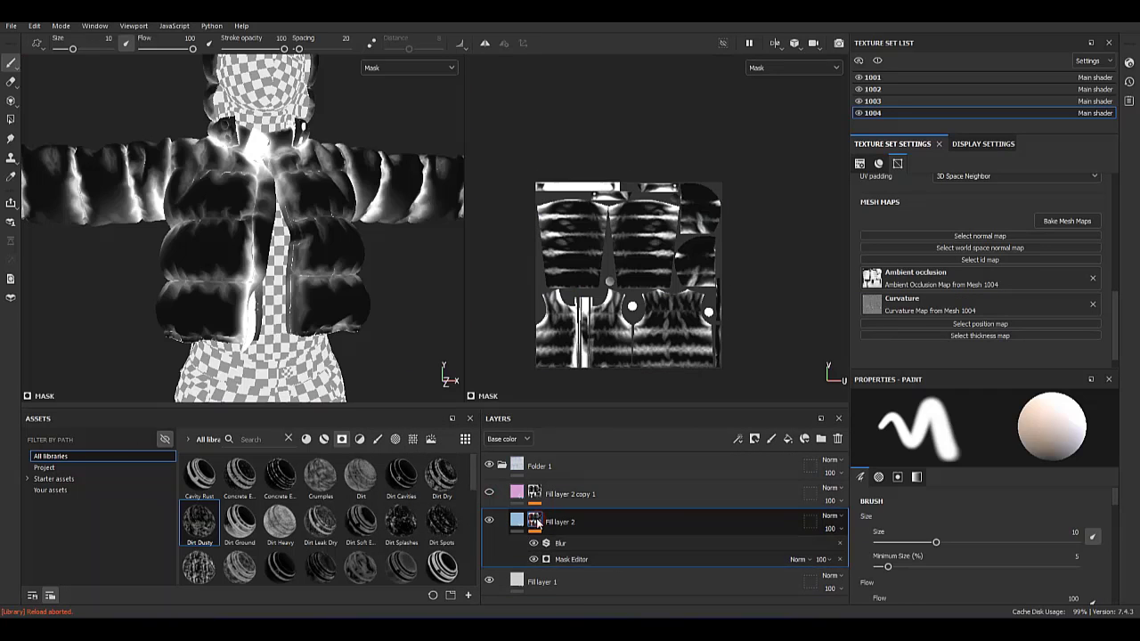
{"action": "left_click", "coordinate": [536, 495]}
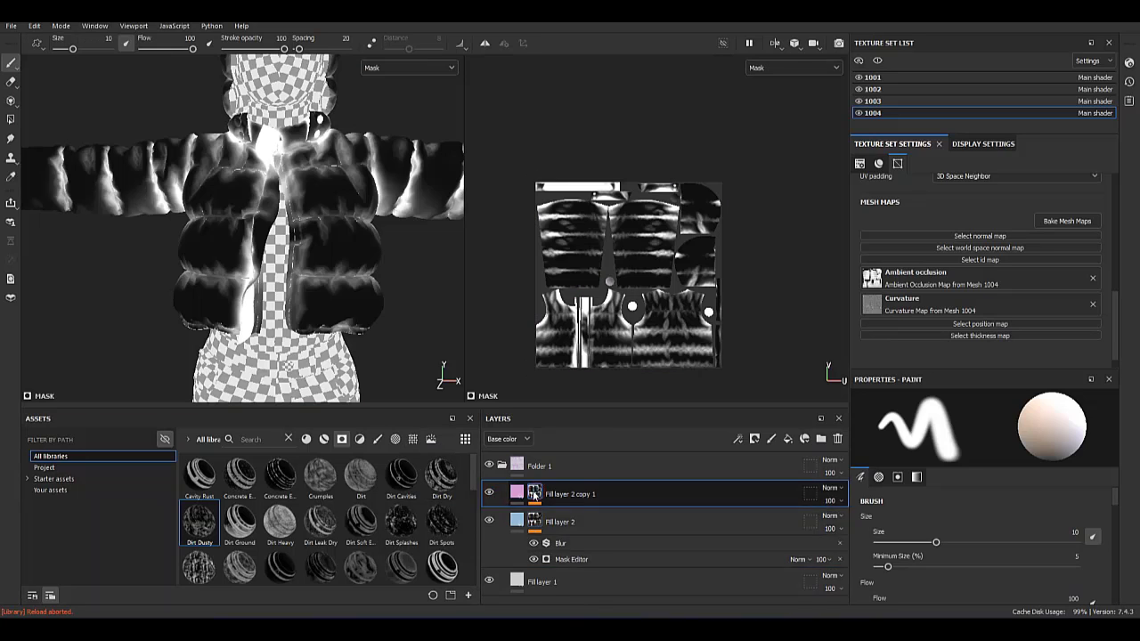
{"action": "key", "text": "ctrl+v"}
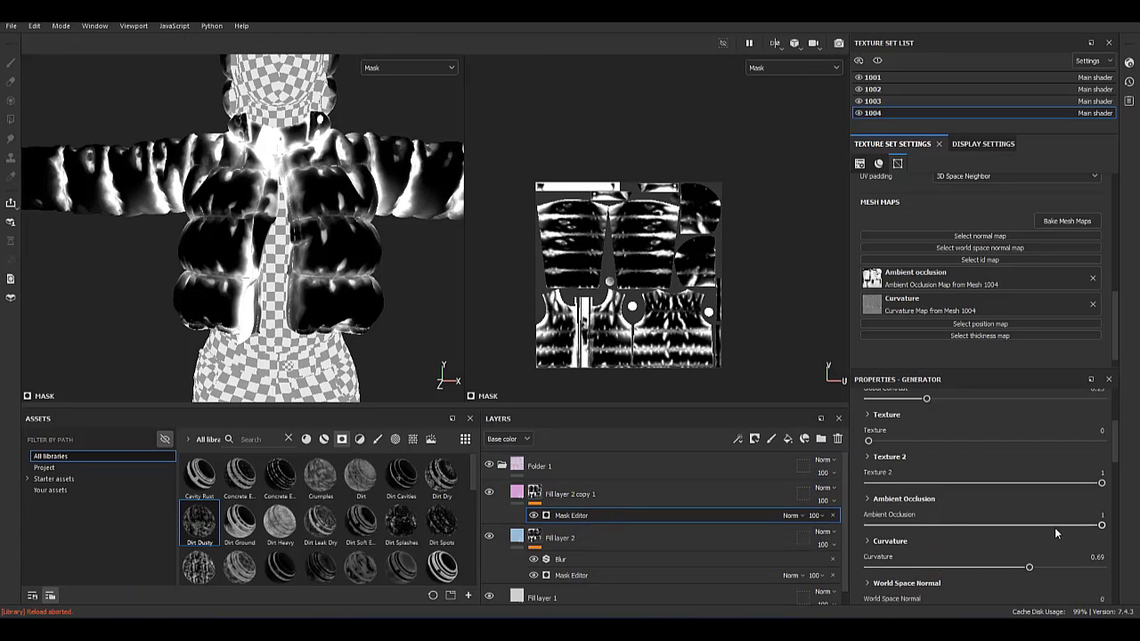
{"action": "mouse_move", "coordinate": [1055, 527]}
{"action": "left_mouse_down"}
{"action": "mouse_move", "coordinate": [1013, 524]}
{"action": "mouse_move", "coordinate": [1137, 541]}
{"action": "left_mouse_up"}
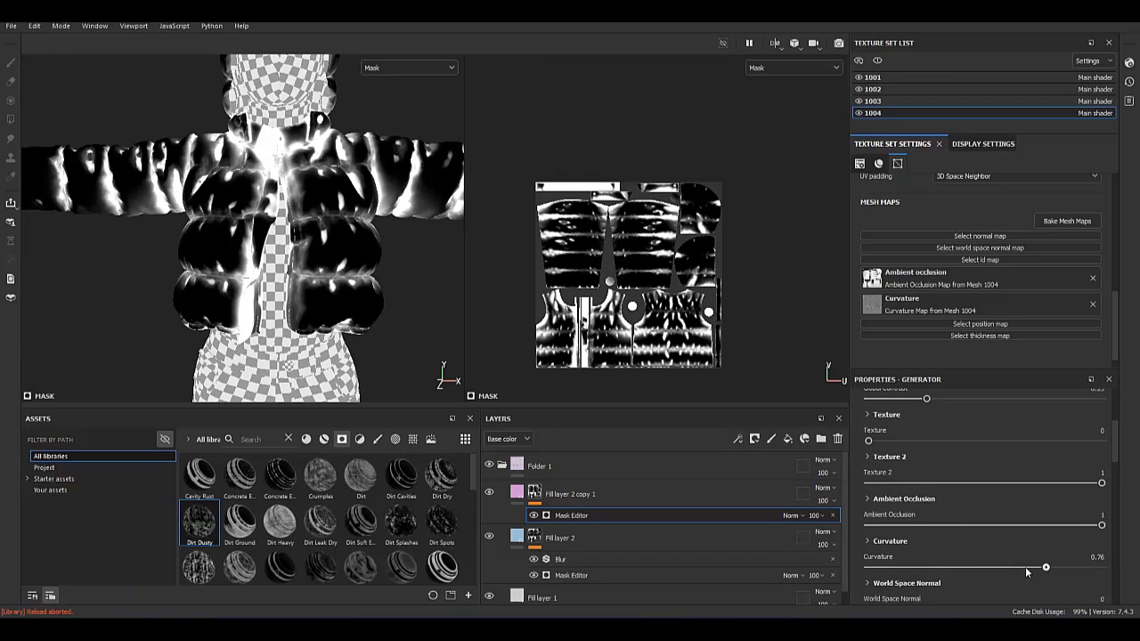
{"action": "left_click_drag", "start_coordinate": [1102, 485], "coordinate": [1051, 483]}
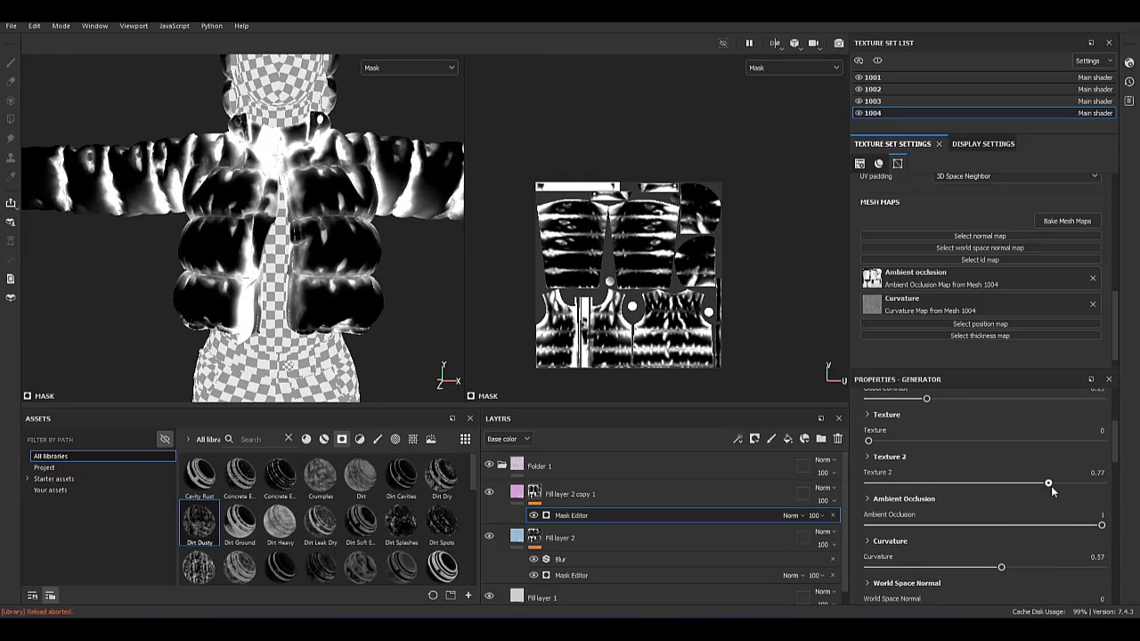
{"action": "left_click_drag", "start_coordinate": [1057, 526], "coordinate": [988, 525]}
Move Fill layer 2 copy 1 below Fill layer 2, then duplicate Fill layer 2.
{"action": "left_click", "coordinate": [519, 502]}
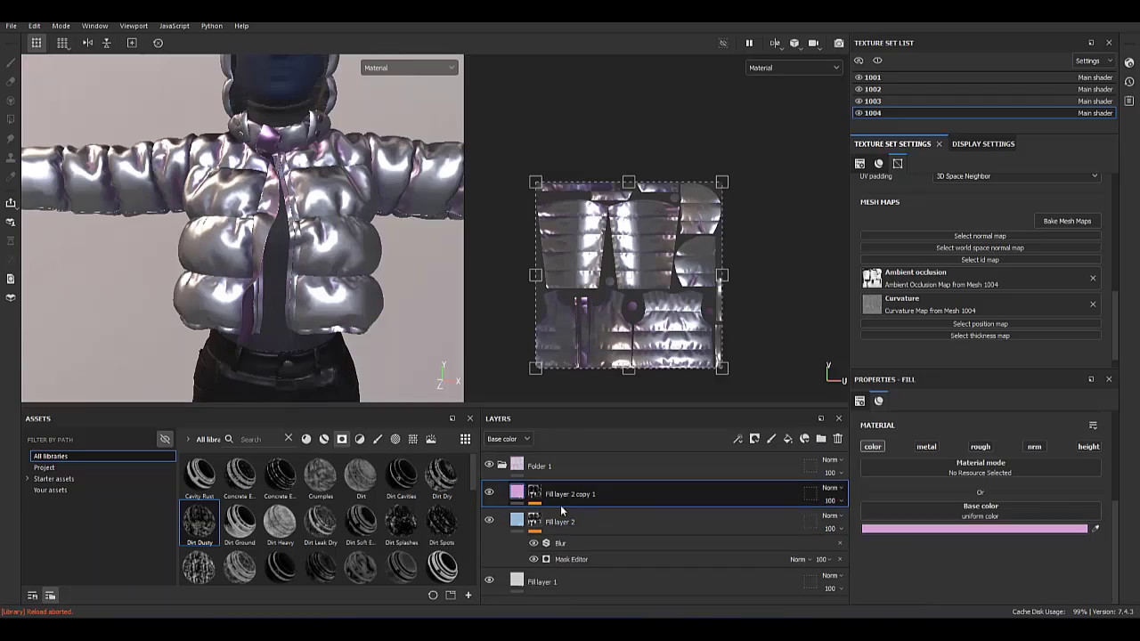
{"action": "left_click_drag", "start_coordinate": [520, 502], "coordinate": [526, 548]}
{"action": "key", "text": "1"}
{"action": "scroll", "coordinate": [272, 259], "scroll_direction": "down", "scroll_amount": 5}
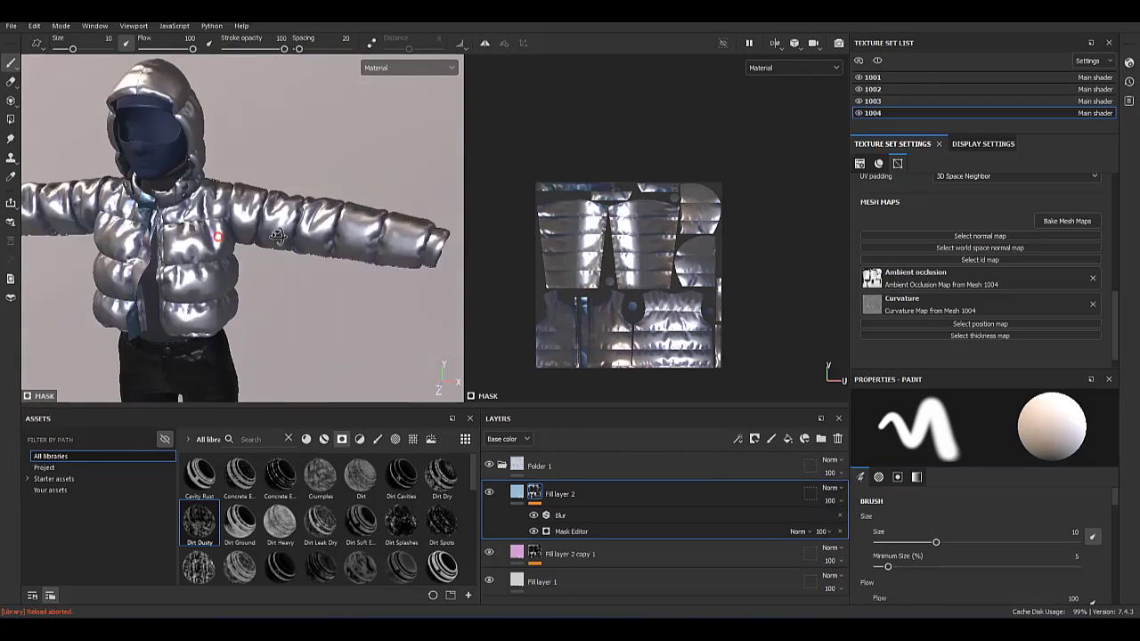
{"action": "scroll", "coordinate": [272, 258], "scroll_direction": "up", "scroll_amount": 3}
{"action": "scroll", "coordinate": [273, 258], "scroll_direction": "up", "scroll_amount": 2}
{"action": "mouse_move", "coordinate": [272, 259]}
{"action": "left_mouse_down", "text": "alt"}
{"action": "mouse_move", "coordinate": [178, 233]}
{"action": "mouse_move", "coordinate": [202, 285]}
{"action": "mouse_move", "coordinate": [294, 268]}
{"action": "left_mouse_up", "text": "alt"}
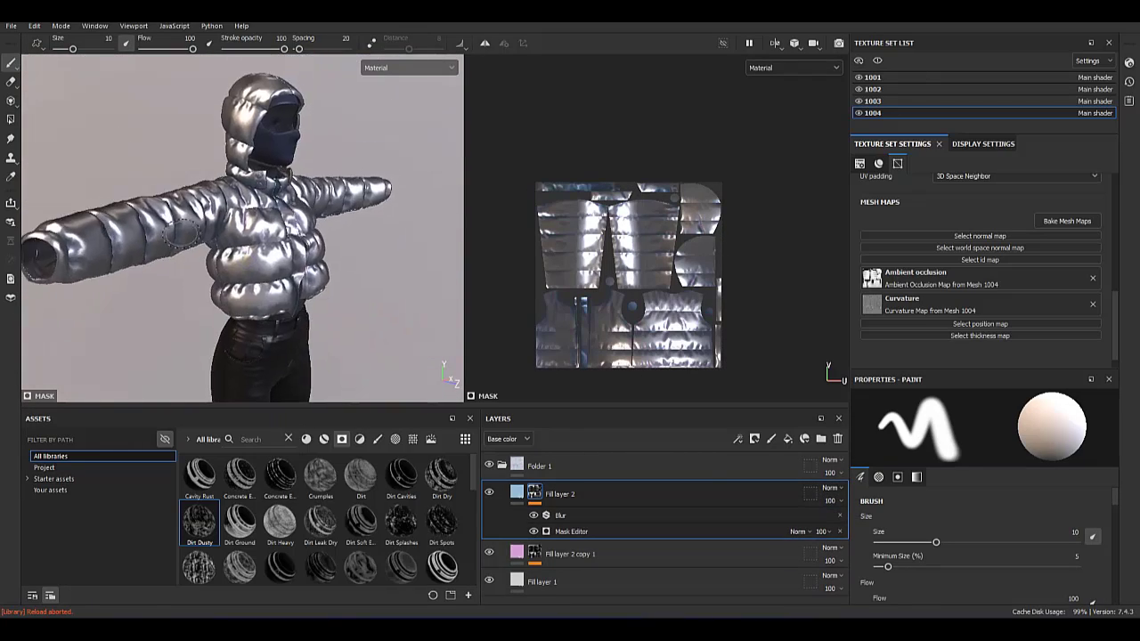
{"action": "scroll", "coordinate": [178, 233], "scroll_direction": "up", "scroll_amount": 3}
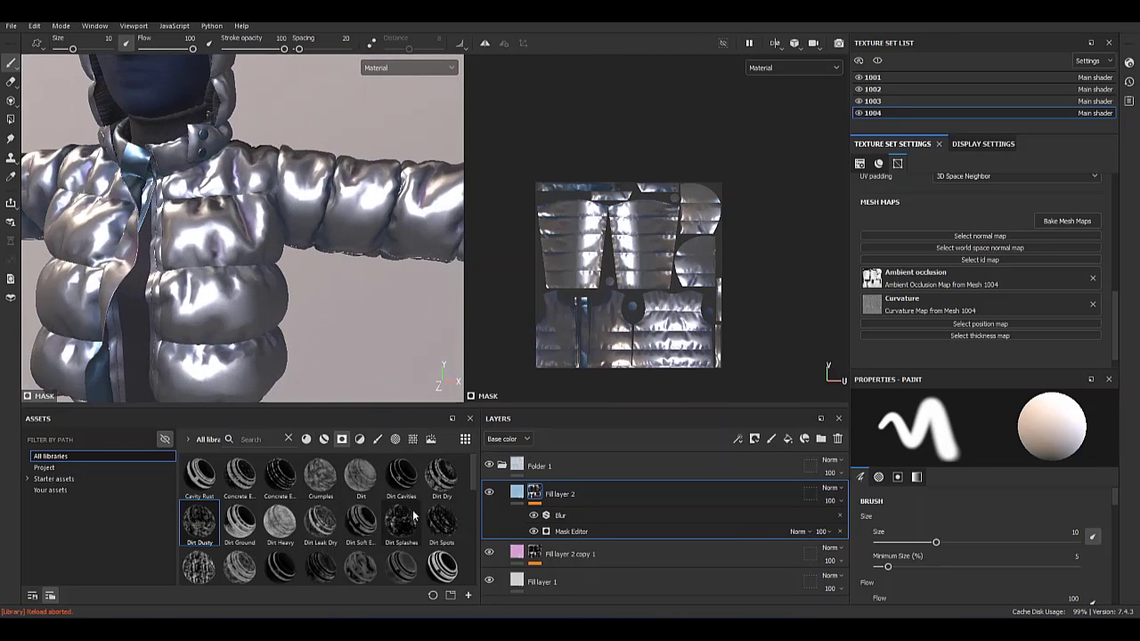
{"action": "right_click", "coordinate": [593, 495]}
{"action": "left_click", "coordinate": [655, 274]}
Replace the Blur on Fill layer 2 copy 2's mask with a Fractal Sum 4 noise.
{"action": "left_click", "coordinate": [538, 493], "text": "alt"}
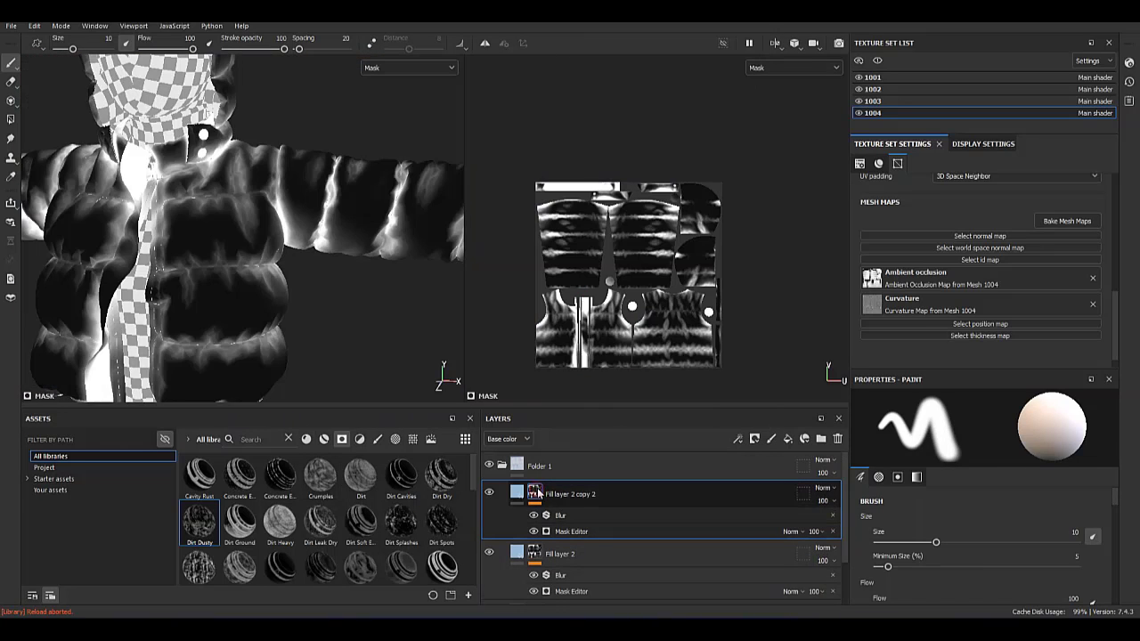
{"action": "left_click", "coordinate": [686, 516]}
{"action": "key", "text": "Delete"}
{"action": "left_click_drag", "start_coordinate": [441, 474], "coordinate": [543, 495]}
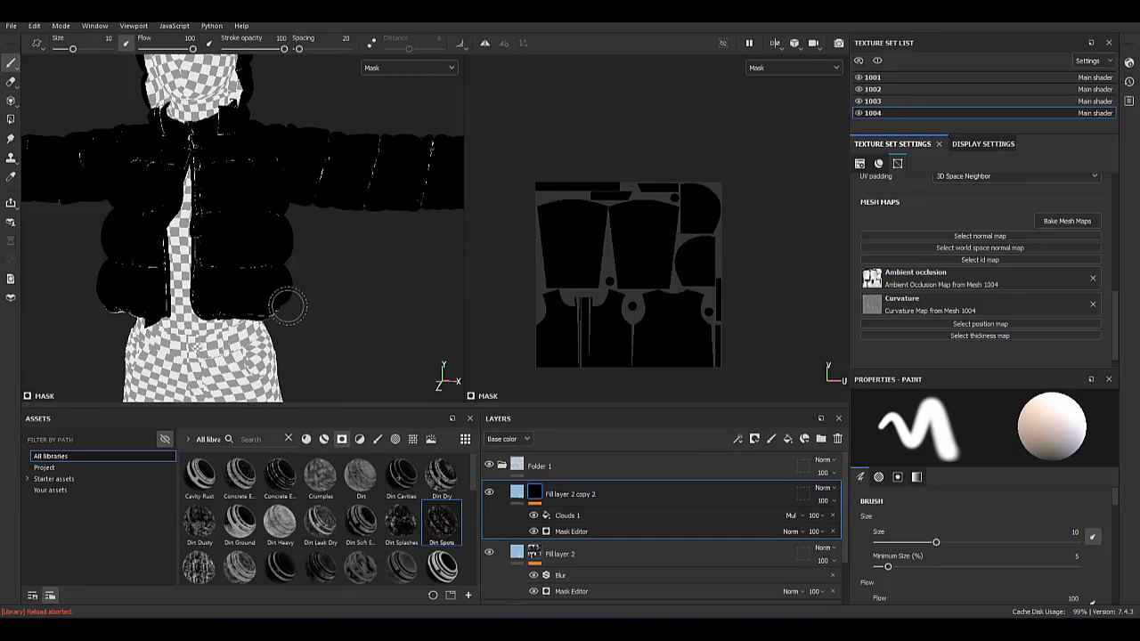
{"action": "left_click_drag", "start_coordinate": [271, 291], "coordinate": [381, 434], "text": "alt"}
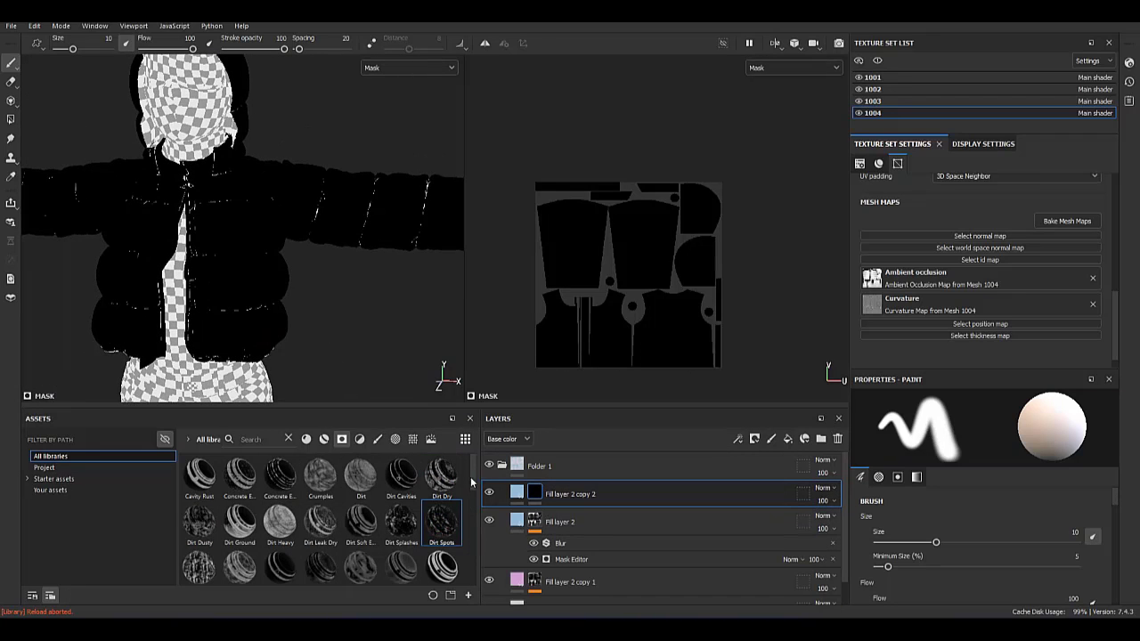
{"action": "left_click_drag", "start_coordinate": [473, 483], "coordinate": [476, 580]}
{"action": "left_click_drag", "start_coordinate": [499, 495], "coordinate": [500, 496]}
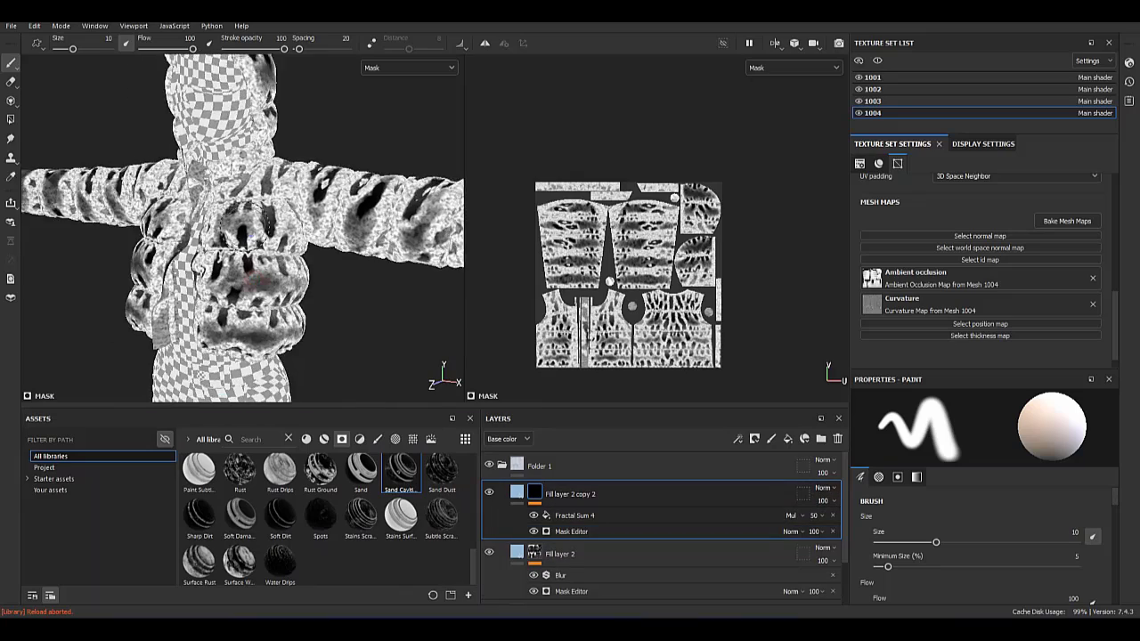
{"action": "scroll", "coordinate": [241, 250], "scroll_direction": "up", "scroll_amount": 5}
Set the mask generator to Texture 2 at 1, AO 0, curvature 1 and thickness 0.62.
{"action": "left_click", "coordinate": [574, 516]}
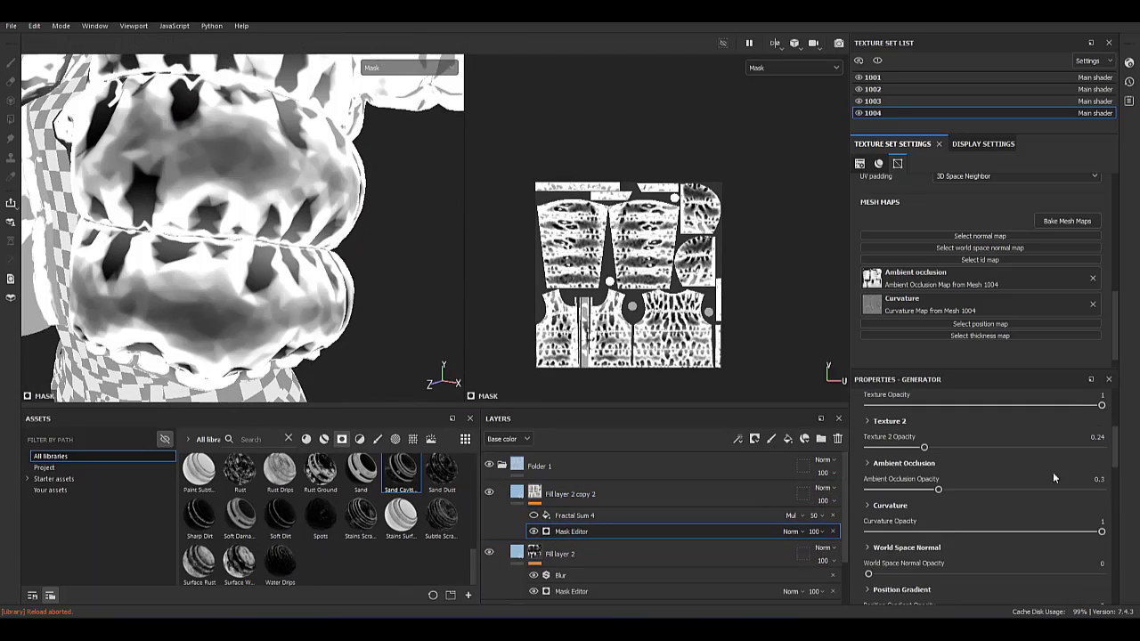
{"action": "left_click_drag", "start_coordinate": [953, 450], "coordinate": [1131, 448]}
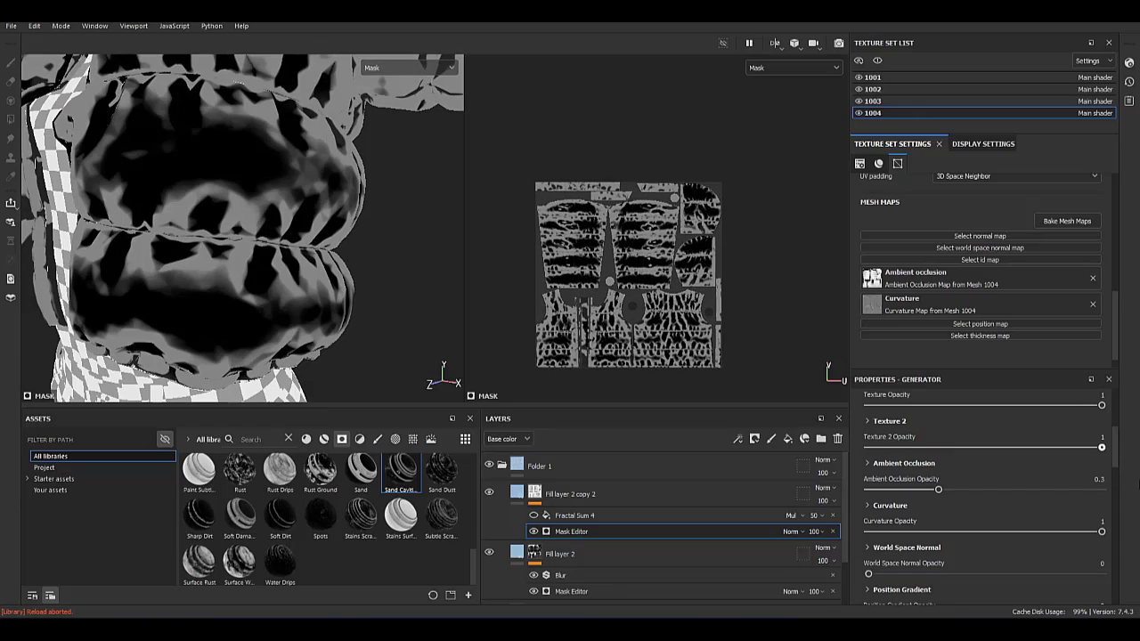
{"action": "left_click_drag", "start_coordinate": [396, 295], "coordinate": [467, 339], "text": "alt"}
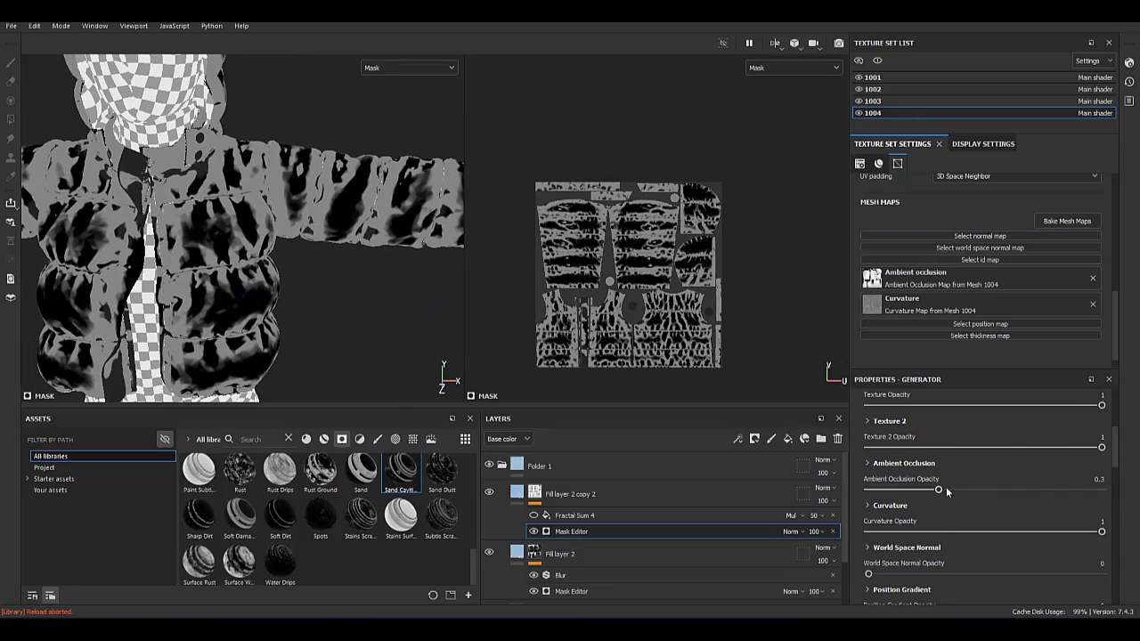
{"action": "left_click_drag", "start_coordinate": [938, 489], "coordinate": [863, 489]}
{"action": "scroll", "coordinate": [280, 287], "scroll_direction": "down", "scroll_amount": 3}
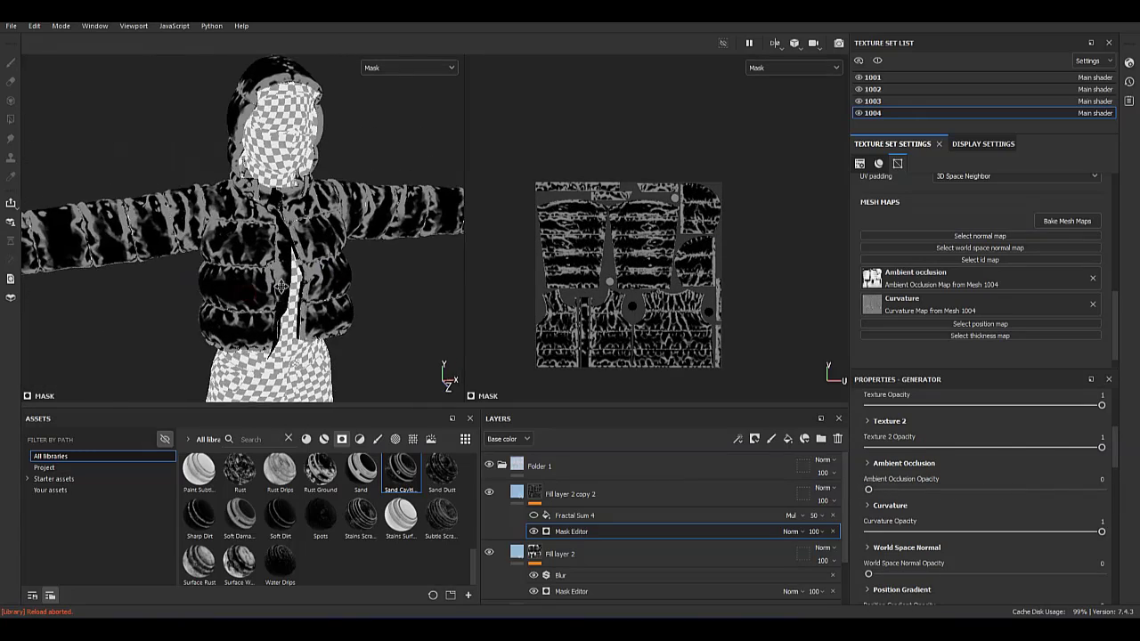
{"action": "left_click_drag", "start_coordinate": [1003, 532], "coordinate": [1103, 532]}
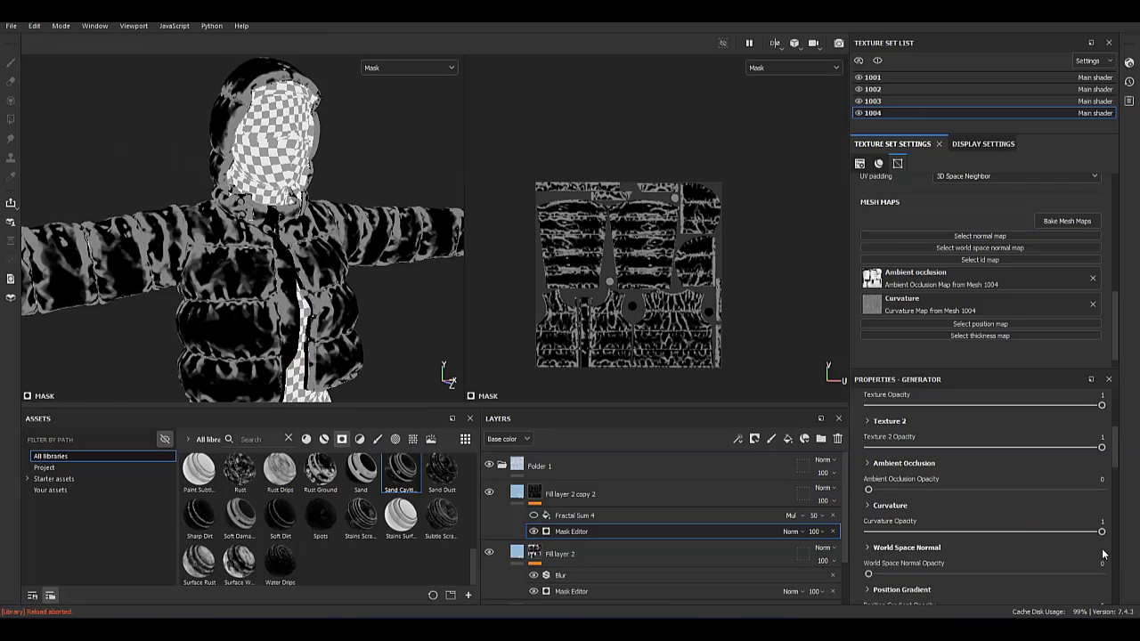
{"action": "left_click_drag", "start_coordinate": [899, 574], "coordinate": [869, 574]}
{"action": "scroll", "coordinate": [935, 534], "scroll_direction": "down", "scroll_amount": 2}
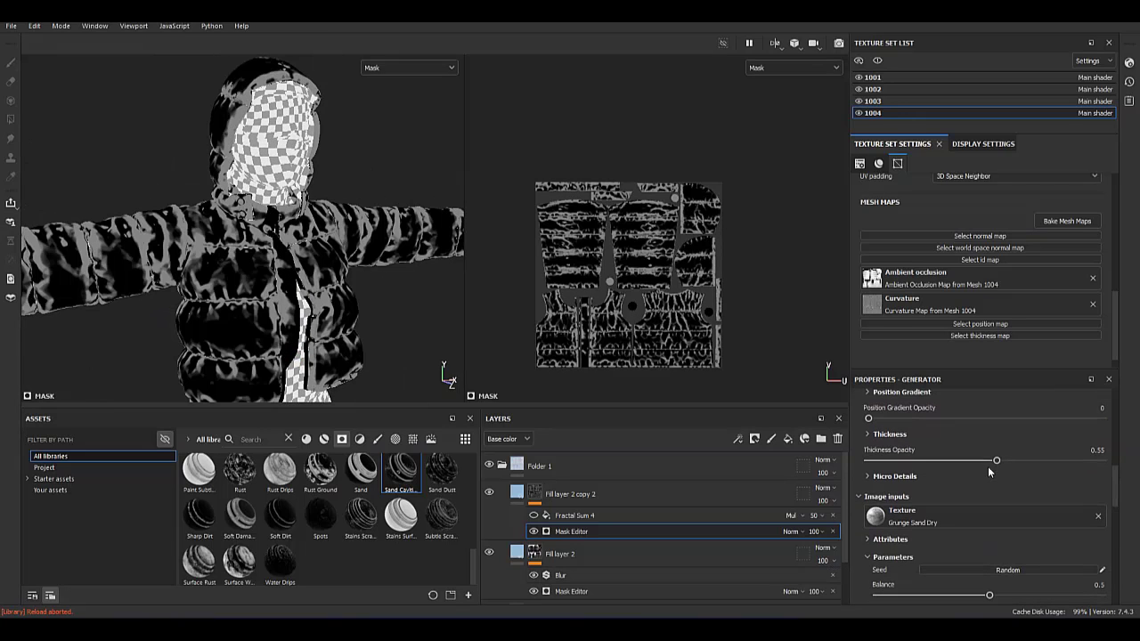
{"action": "mouse_move", "coordinate": [868, 461]}
{"action": "left_mouse_down"}
{"action": "mouse_move", "coordinate": [1031, 461]}
{"action": "mouse_move", "coordinate": [1008, 460]}
{"action": "left_mouse_up"}
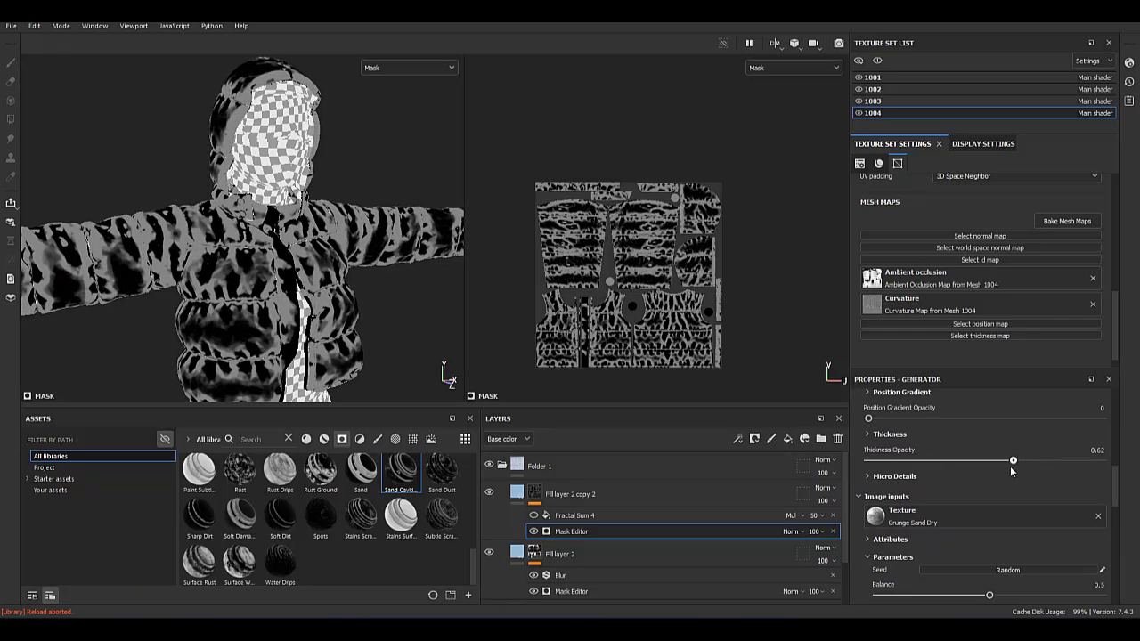
{"action": "left_click_drag", "start_coordinate": [1116, 487], "coordinate": [1117, 454]}
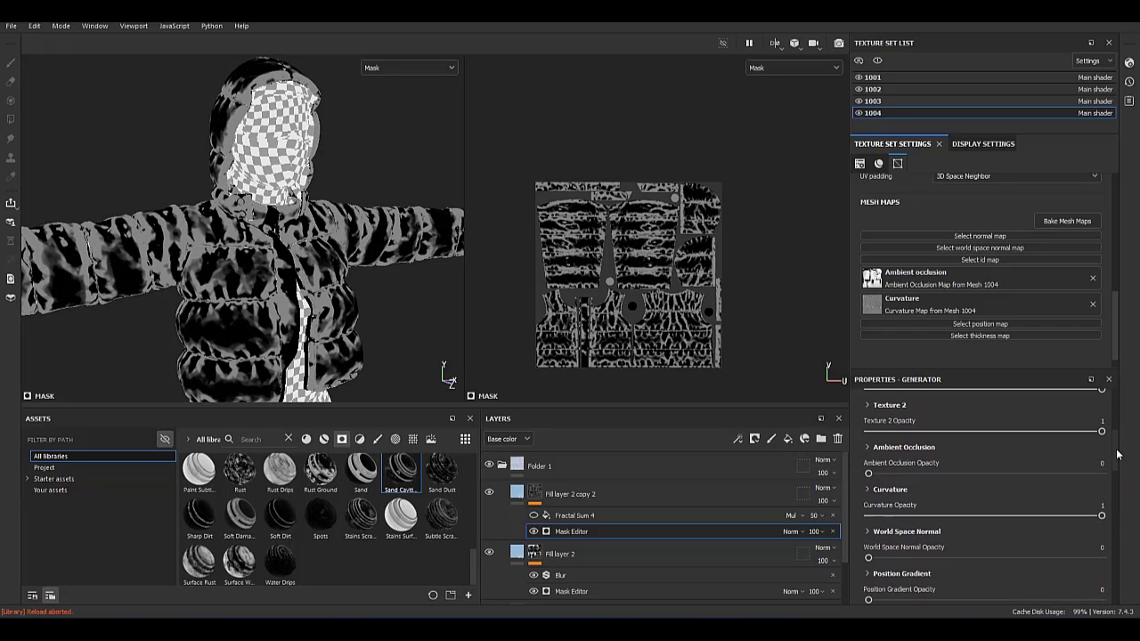
{"action": "left_click_drag", "start_coordinate": [935, 475], "coordinate": [1028, 474]}
Set Fill layer 2 copy 2's base colour to pink hex D097D4.
{"action": "left_click", "coordinate": [570, 493]}
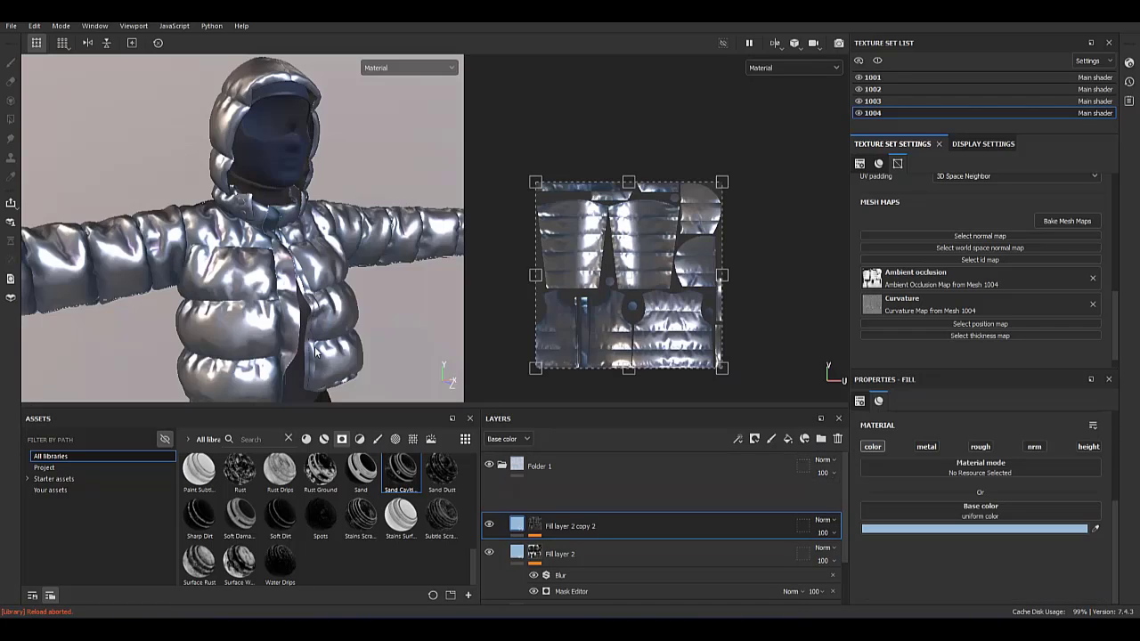
{"action": "left_click_drag", "start_coordinate": [297, 298], "coordinate": [267, 294], "text": "alt"}
{"action": "right_click_drag", "start_coordinate": [267, 294], "coordinate": [484, 504], "text": "alt"}
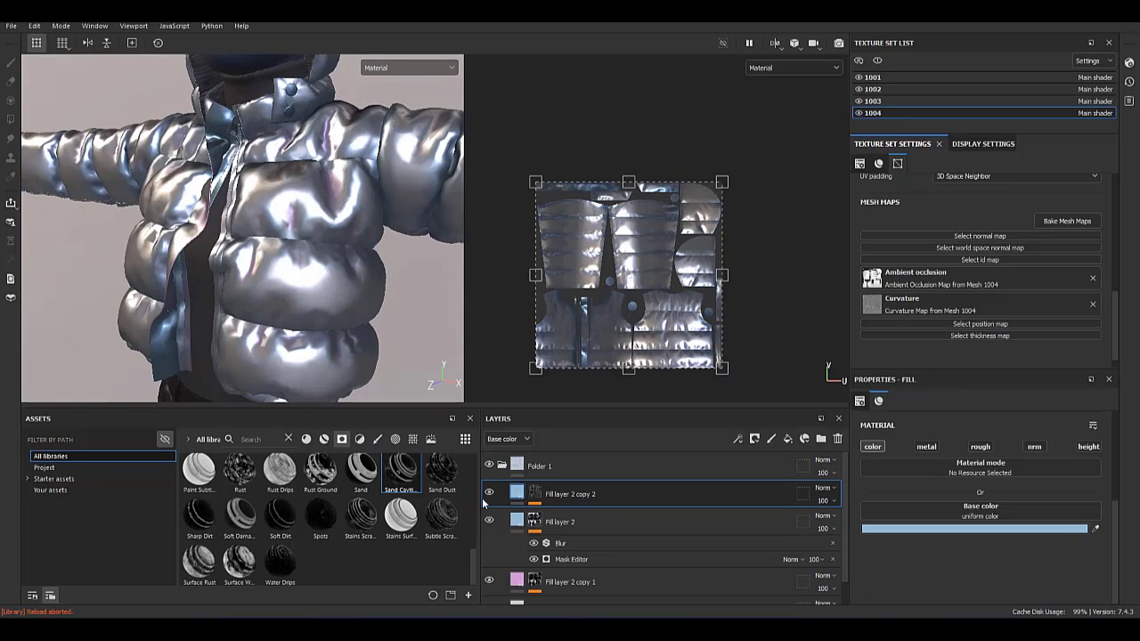
{"action": "left_click", "coordinate": [872, 531]}
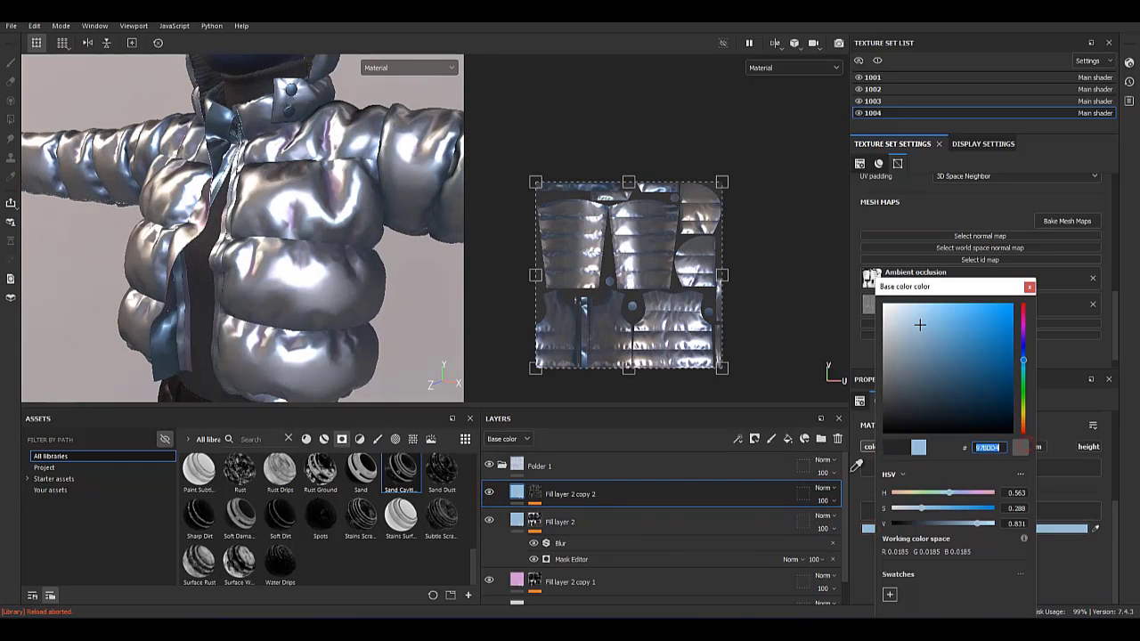
{"action": "type", "text": "D097D4"}
Move Fill layer 2 copy 2 below Fill layer 2 and compare the two layers' base colours.
{"action": "mouse_move", "coordinate": [267, 294]}
{"action": "left_mouse_down", "text": "alt"}
{"action": "mouse_move", "coordinate": [236, 309]}
{"action": "mouse_move", "coordinate": [309, 305]}
{"action": "left_mouse_up", "text": "alt"}
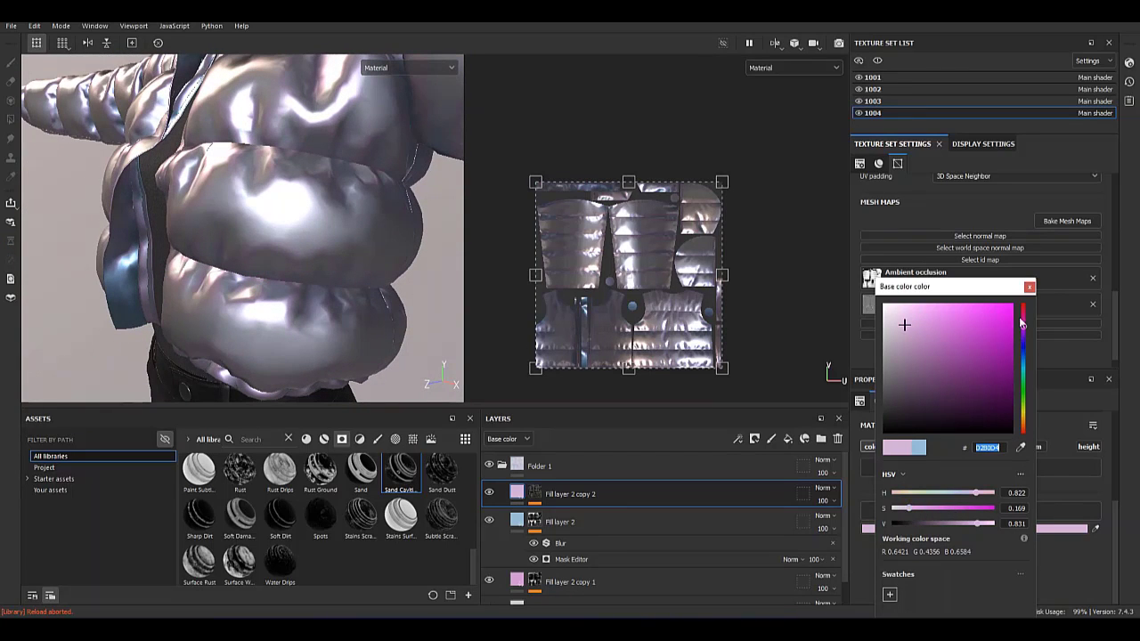
{"action": "mouse_move", "coordinate": [318, 229]}
{"action": "left_mouse_down", "text": "alt"}
{"action": "mouse_move", "coordinate": [305, 277]}
{"action": "mouse_move", "coordinate": [329, 283]}
{"action": "left_mouse_up", "text": "alt"}
{"action": "left_click_drag", "start_coordinate": [565, 494], "coordinate": [577, 554]}
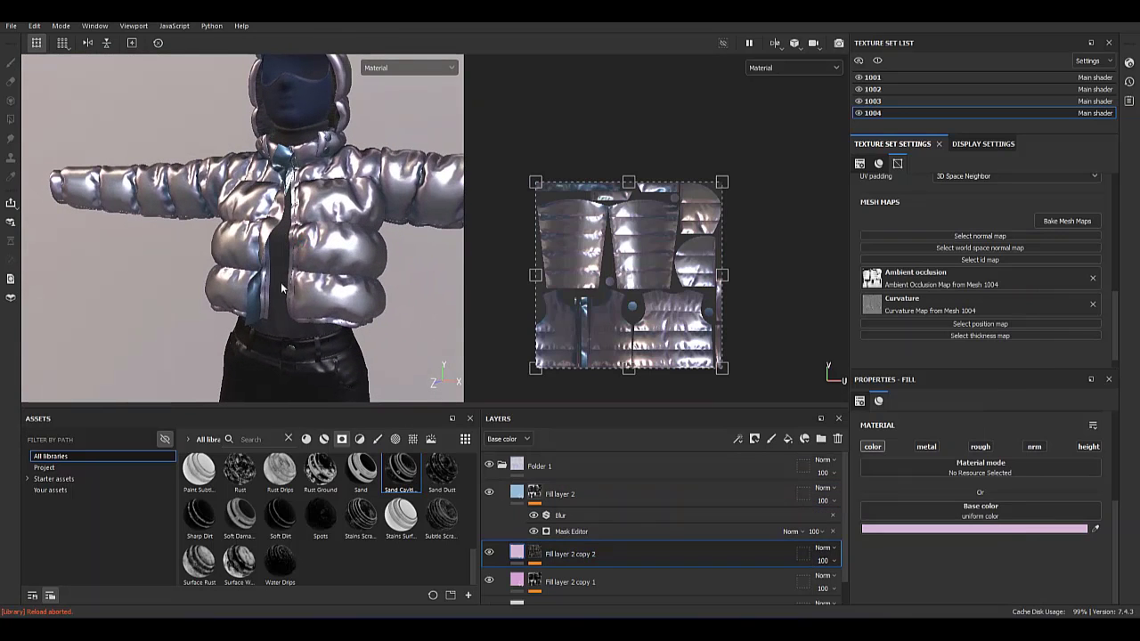
{"action": "mouse_move", "coordinate": [282, 288]}
{"action": "left_mouse_down", "text": "alt"}
{"action": "mouse_move", "coordinate": [303, 294]}
{"action": "mouse_move", "coordinate": [334, 332]}
{"action": "left_mouse_up", "text": "alt"}
{"action": "scroll", "coordinate": [596, 557], "scroll_direction": "down", "scroll_amount": 1}
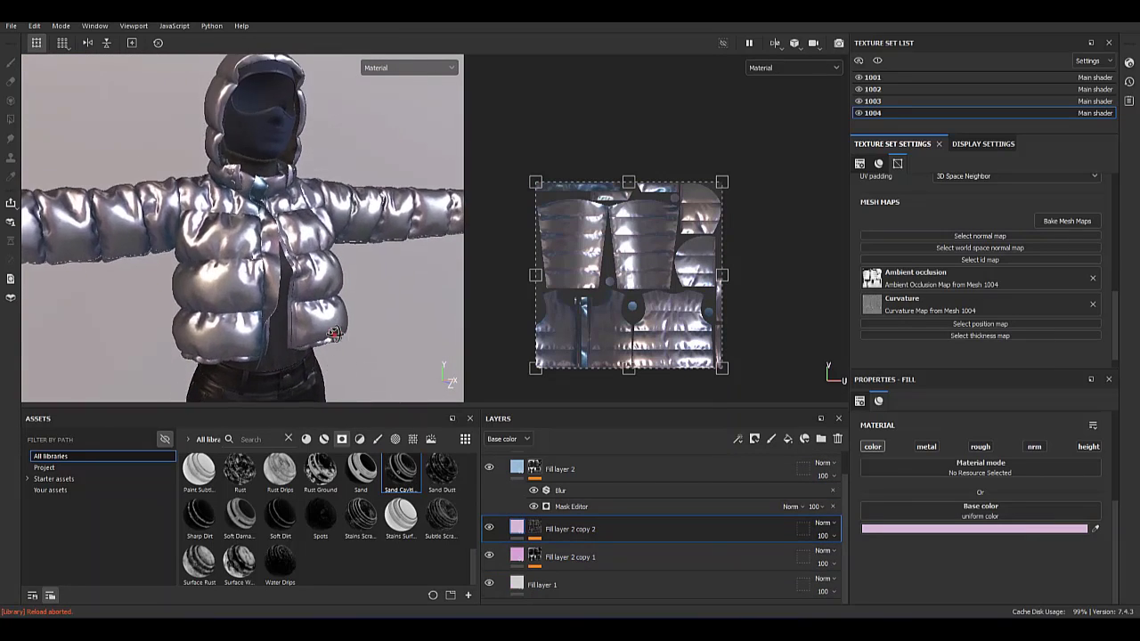
{"action": "scroll", "coordinate": [333, 332], "scroll_direction": "up", "scroll_amount": 3}
{"action": "left_click", "coordinate": [570, 495]}
{"action": "left_click", "coordinate": [894, 529]}
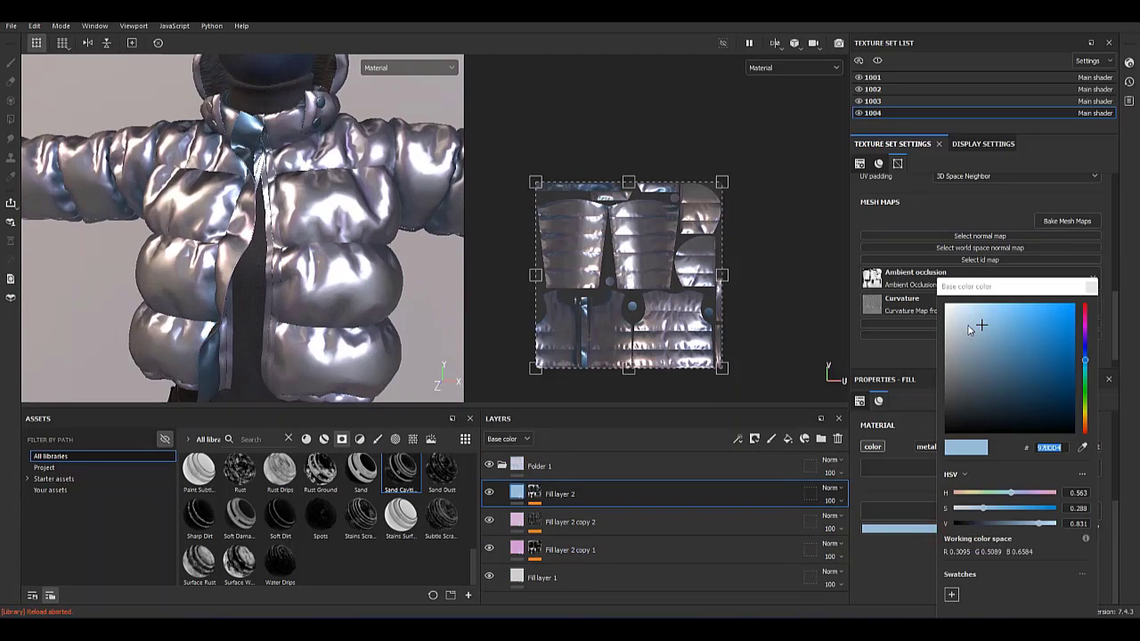
{"action": "left_click_drag", "start_coordinate": [169, 263], "coordinate": [419, 272], "text": "alt"}
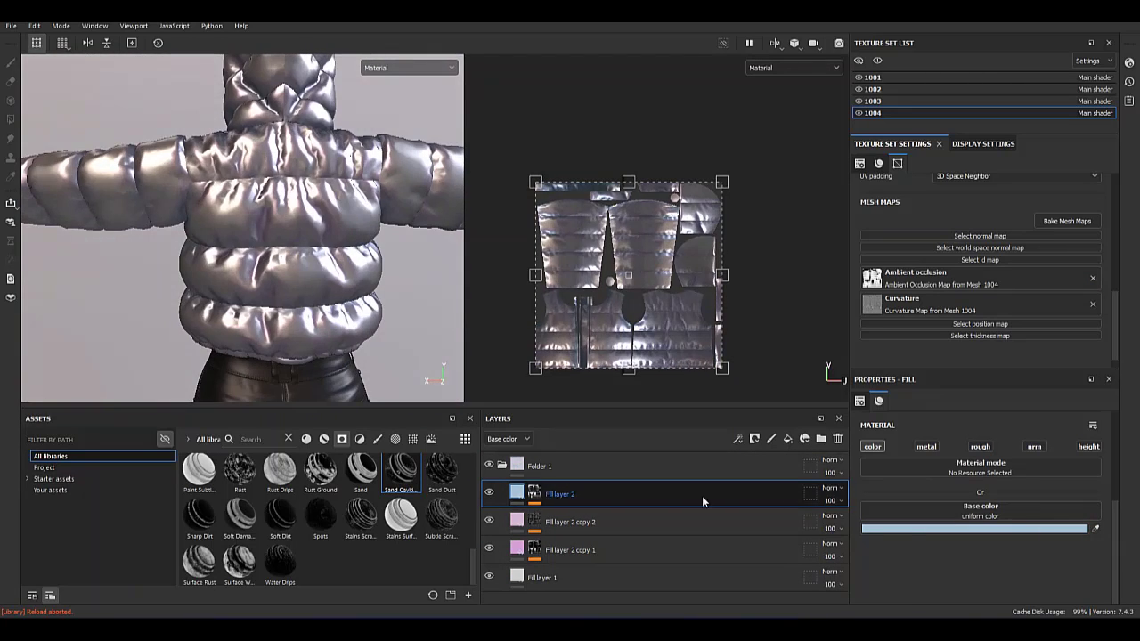
{"action": "left_click", "coordinate": [624, 522]}
{"action": "left_click", "coordinate": [909, 529]}
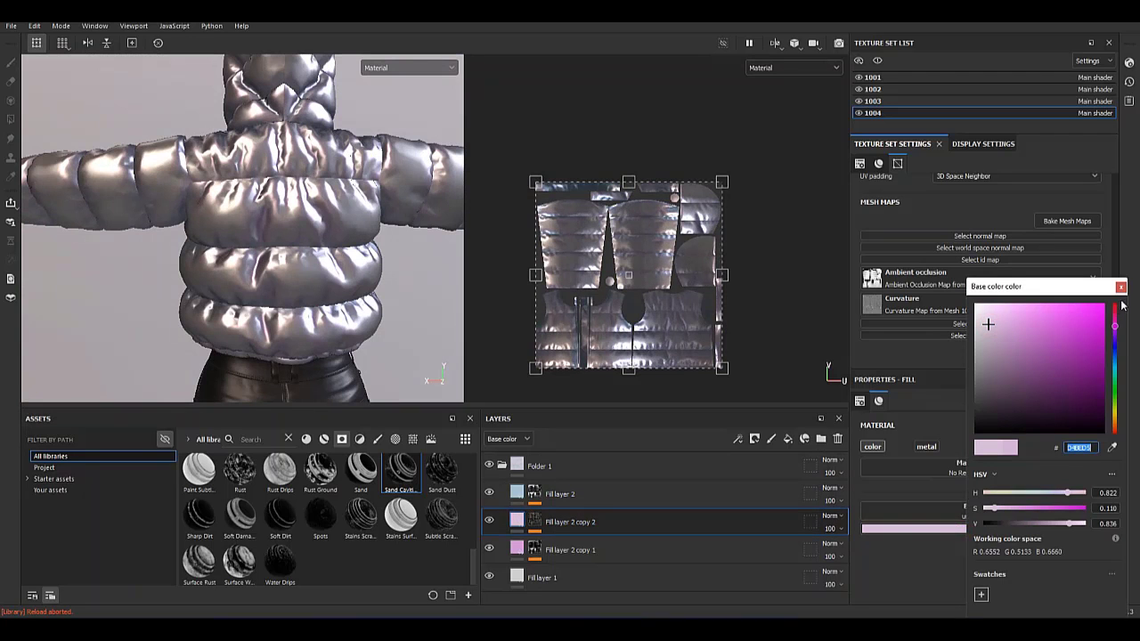
{"action": "left_click", "coordinate": [1121, 287]}
Add a new fill layer, Fill layer 3, to the stack.
{"action": "left_click", "coordinate": [570, 550]}
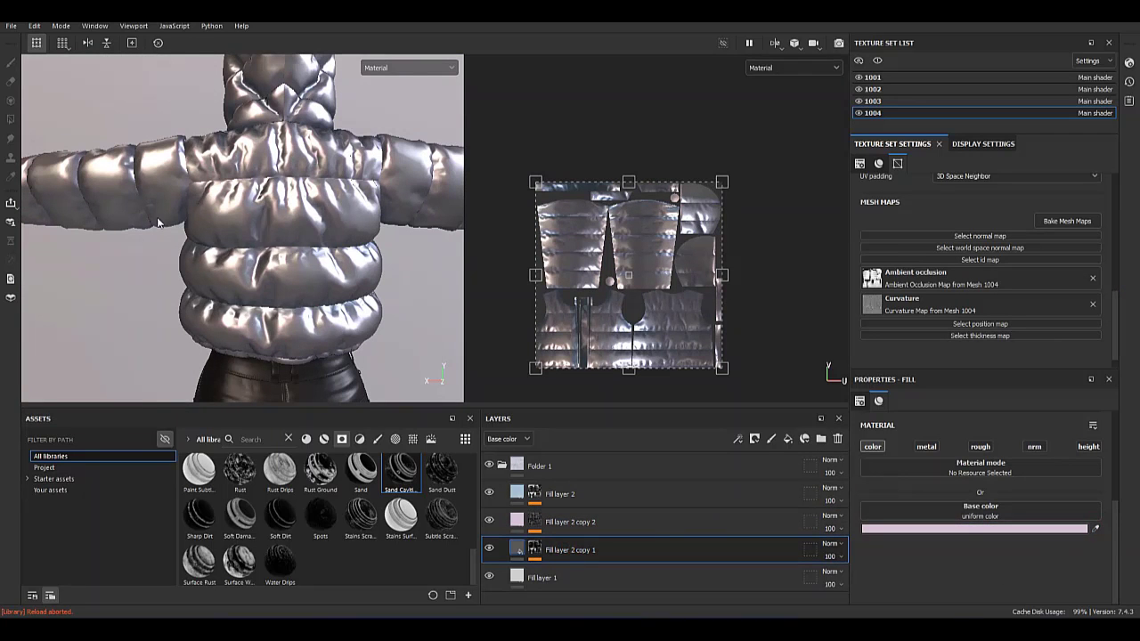
{"action": "left_click_drag", "start_coordinate": [158, 222], "coordinate": [297, 247], "text": "alt"}
{"action": "scroll", "coordinate": [297, 247], "scroll_direction": "up", "scroll_amount": 3}
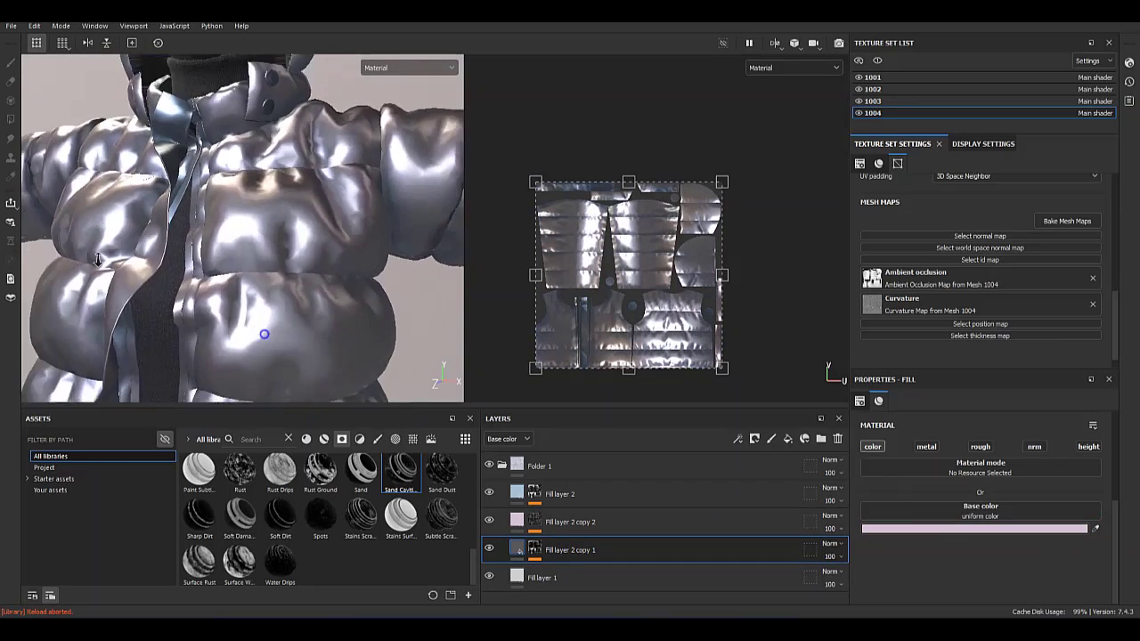
{"action": "scroll", "coordinate": [98, 259], "scroll_direction": "down", "scroll_amount": 3}
{"action": "left_click", "coordinate": [787, 438]}
{"action": "right_click", "coordinate": [552, 493]}
Mask Fill layer 3 with a Mask Editor generator set to Texture 2 at 0, without the uniform fill.
{"action": "left_click", "coordinate": [557, 327]}
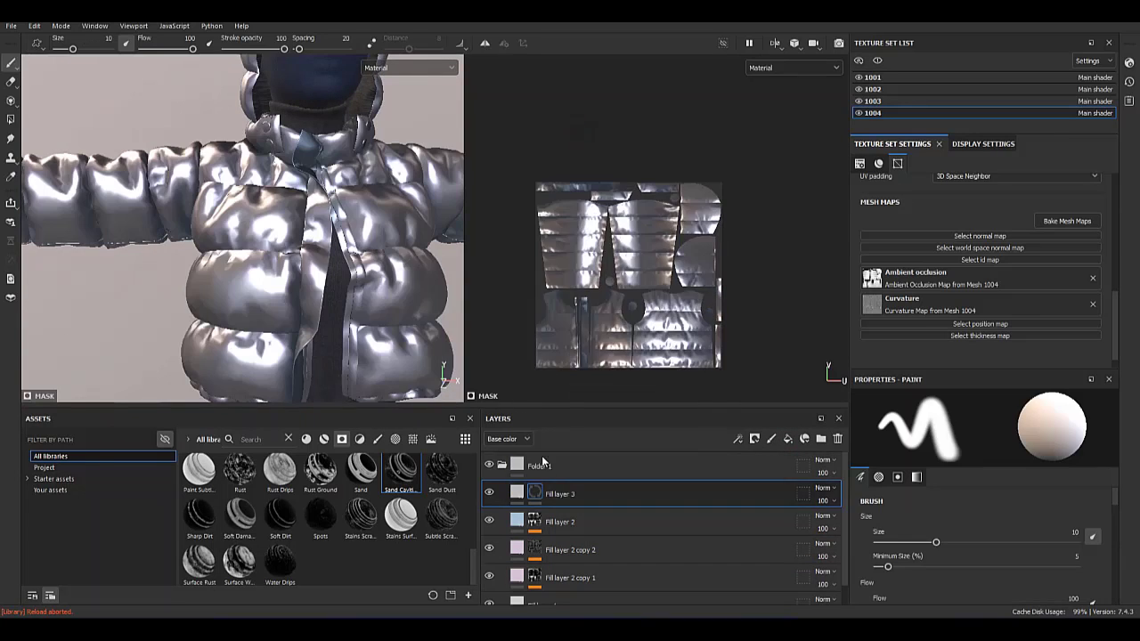
{"action": "right_click", "coordinate": [535, 494]}
{"action": "left_click", "coordinate": [571, 412]}
{"action": "scroll", "coordinate": [205, 508], "scroll_direction": "up", "scroll_amount": 5}
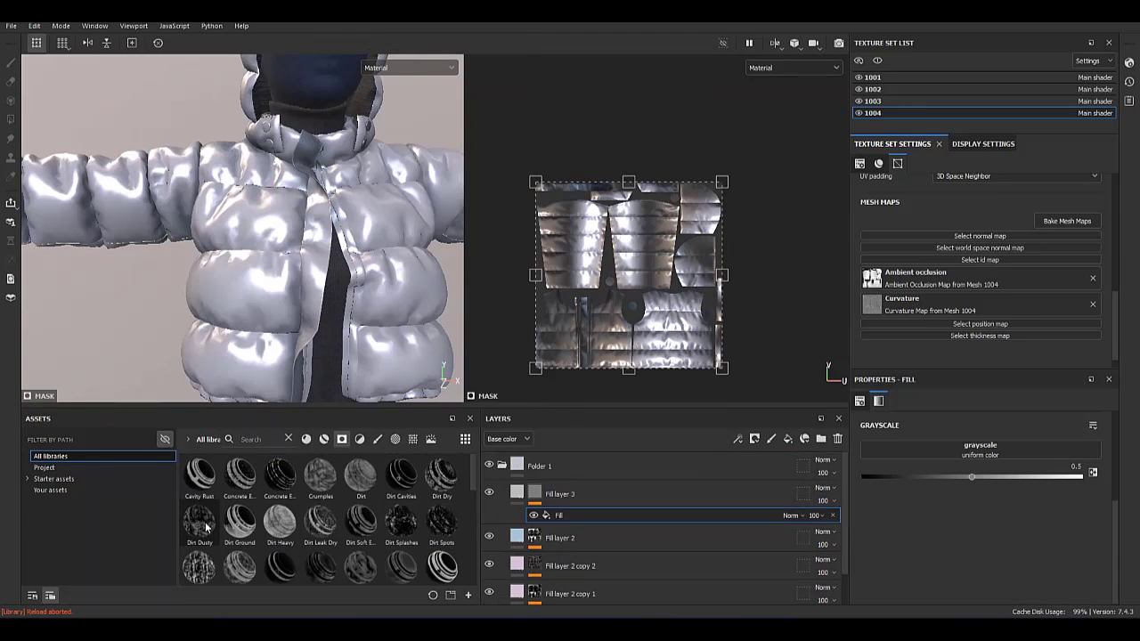
{"action": "left_click", "coordinate": [600, 515]}
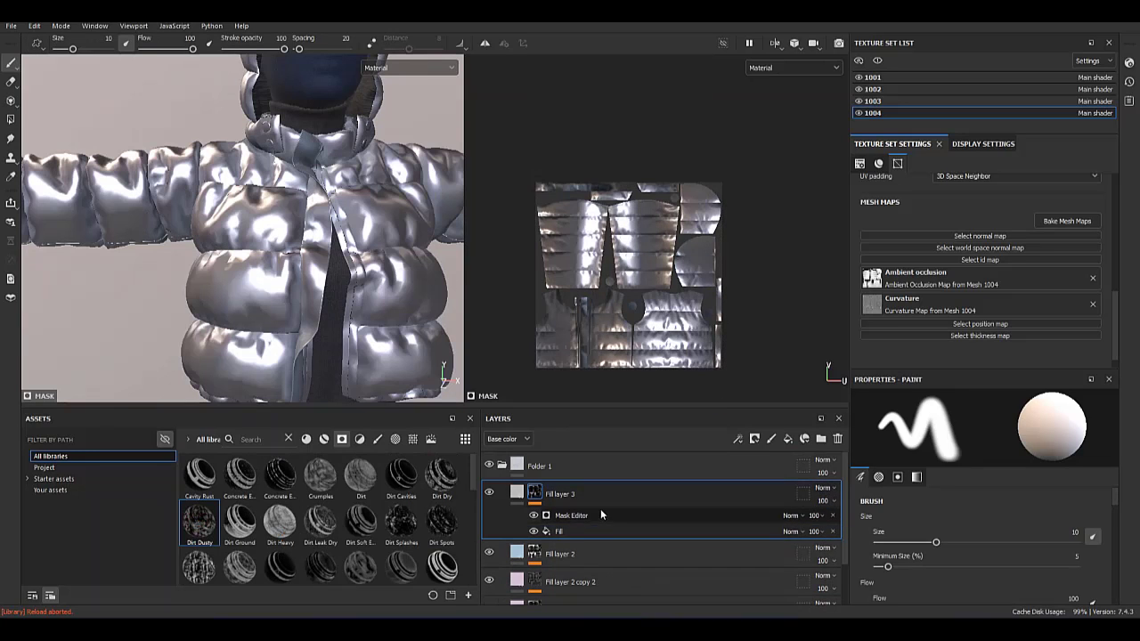
{"action": "left_click", "coordinate": [834, 533]}
{"action": "left_click", "coordinate": [535, 495], "text": "alt"}
{"action": "left_click", "coordinate": [570, 515]}
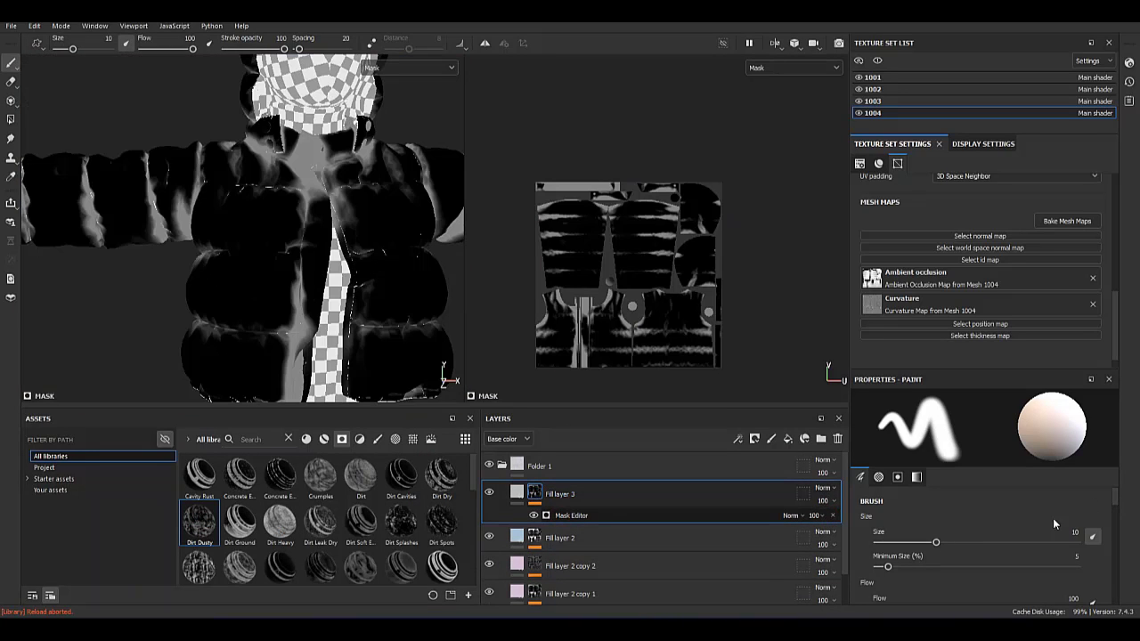
{"action": "left_click", "coordinate": [863, 427]}
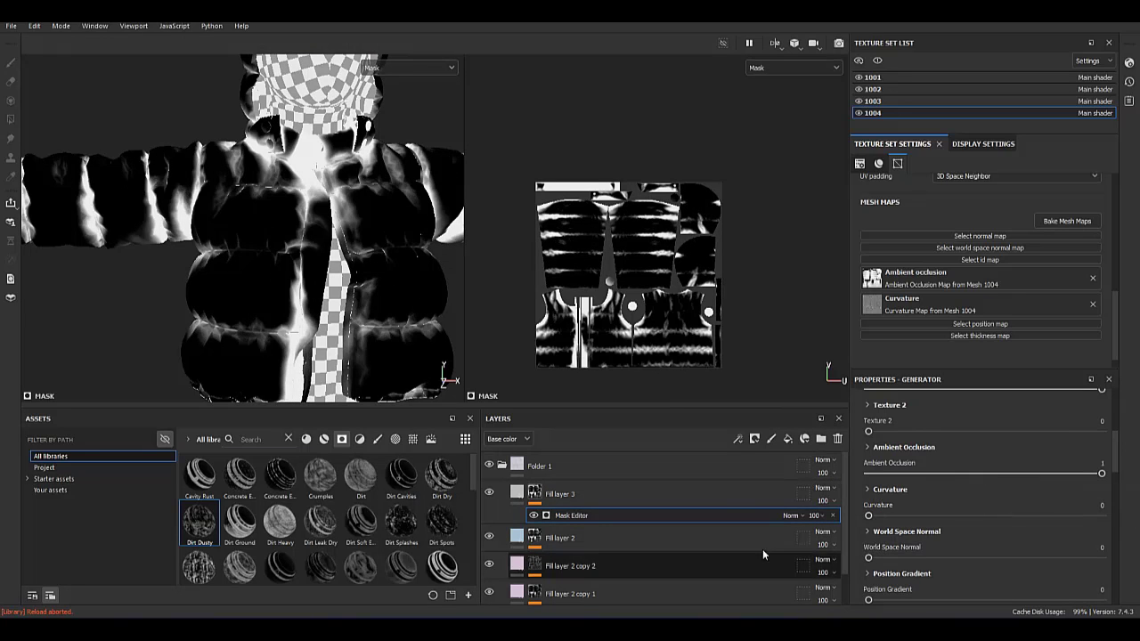
Add a Blur filter to Fill layer 3's mask.
{"action": "right_click", "coordinate": [595, 521]}
{"action": "left_click", "coordinate": [651, 471]}
{"action": "left_click", "coordinate": [979, 427]}
{"action": "left_click", "coordinate": [986, 464]}
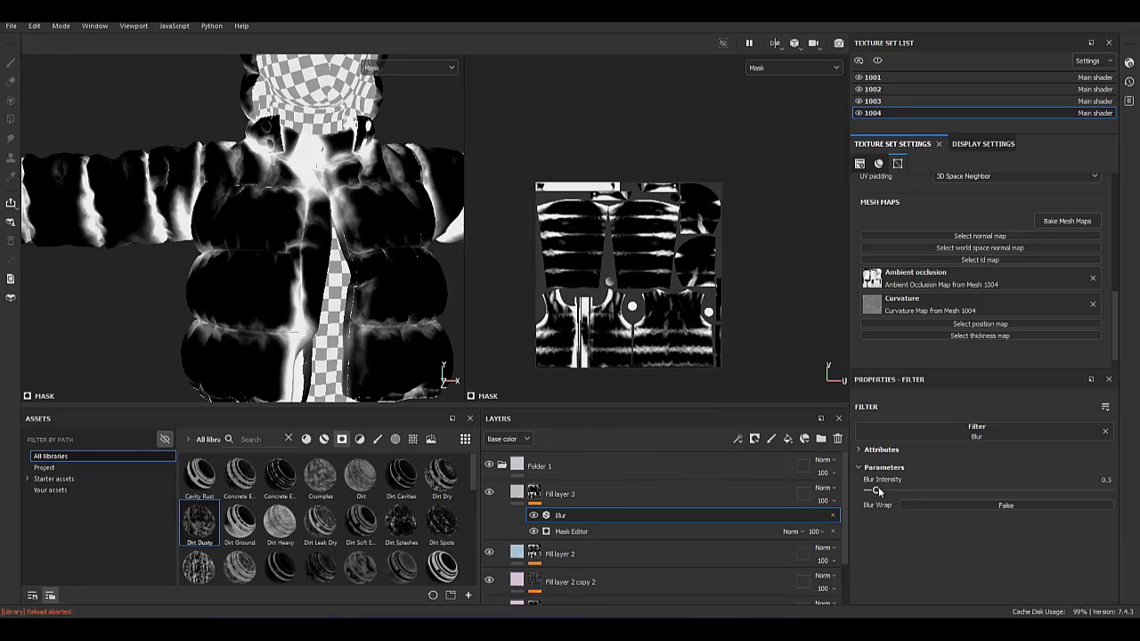
Add a Creases Soft fill to the mask, rotated 270 degrees and retiled smaller.
{"action": "right_click", "coordinate": [580, 519]}
{"action": "left_click", "coordinate": [629, 452]}
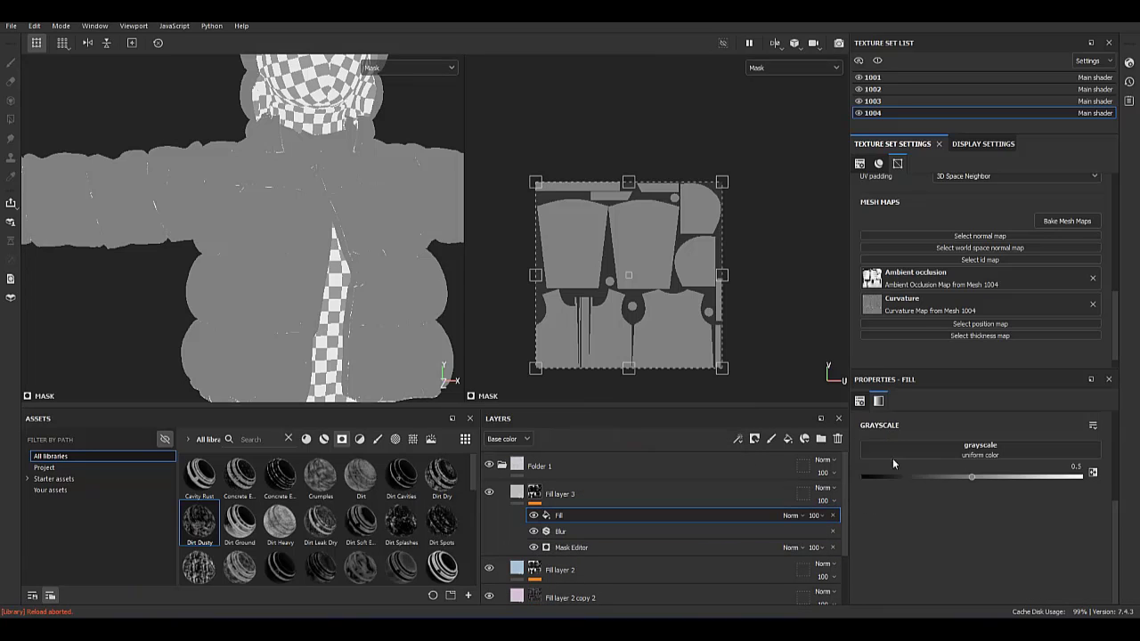
{"action": "left_click", "coordinate": [980, 448]}
{"action": "left_click", "coordinate": [1081, 530]}
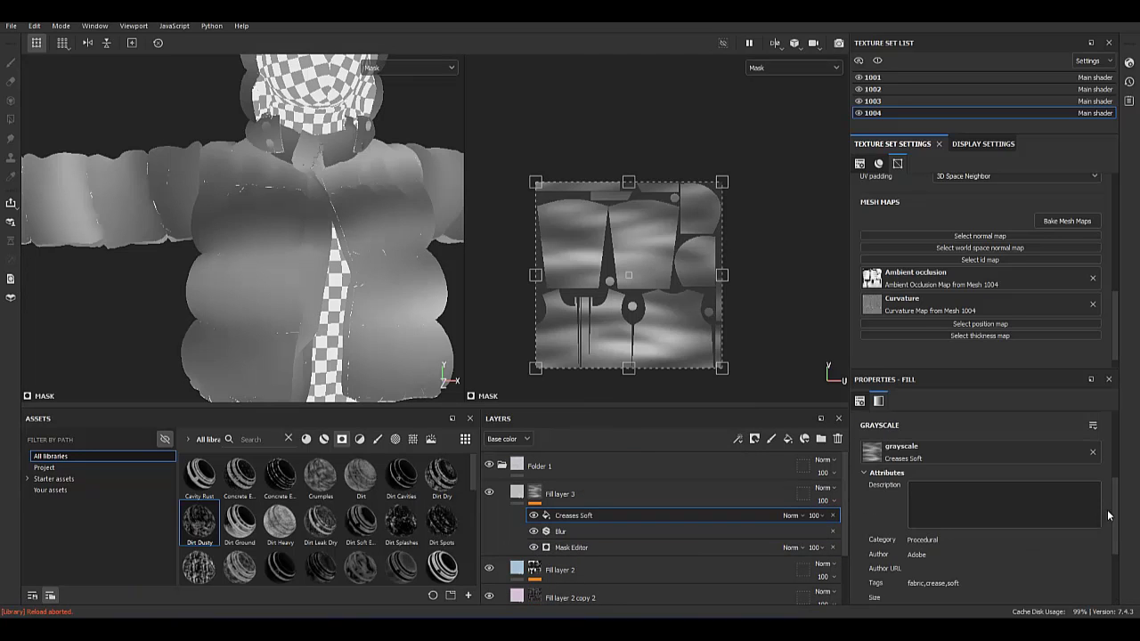
{"action": "scroll", "coordinate": [1114, 488], "scroll_direction": "down", "scroll_amount": 5}
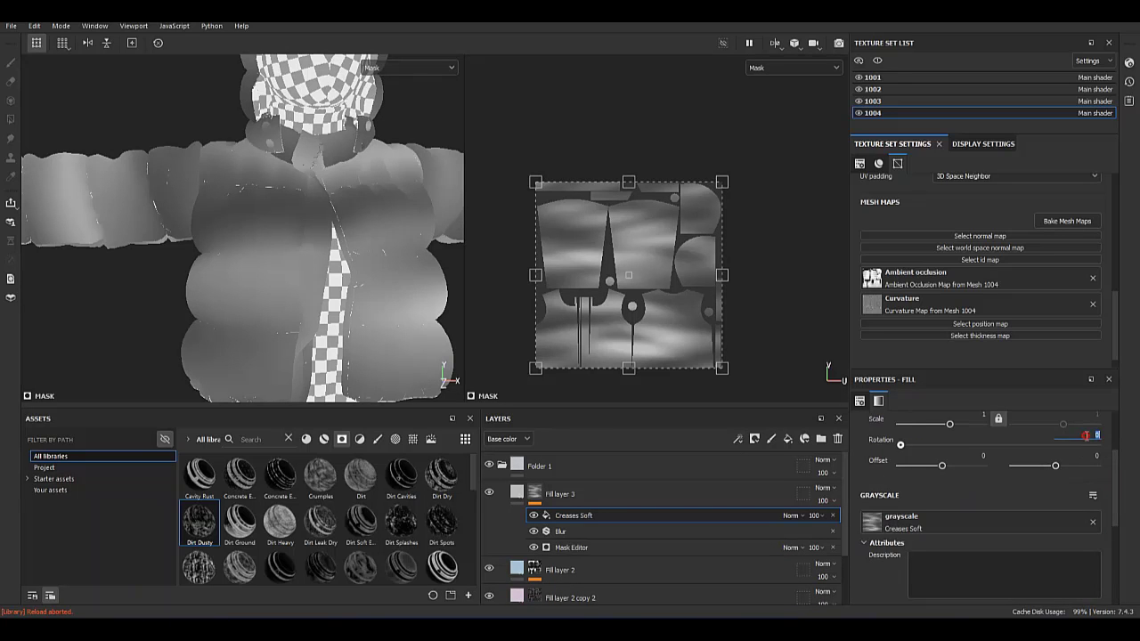
{"action": "type", "text": "0"}
{"action": "key", "text": "Return"}
{"action": "scroll", "coordinate": [1120, 496], "scroll_direction": "down", "scroll_amount": 2}
{"action": "scroll", "coordinate": [1120, 496], "scroll_direction": "up", "scroll_amount": 4}
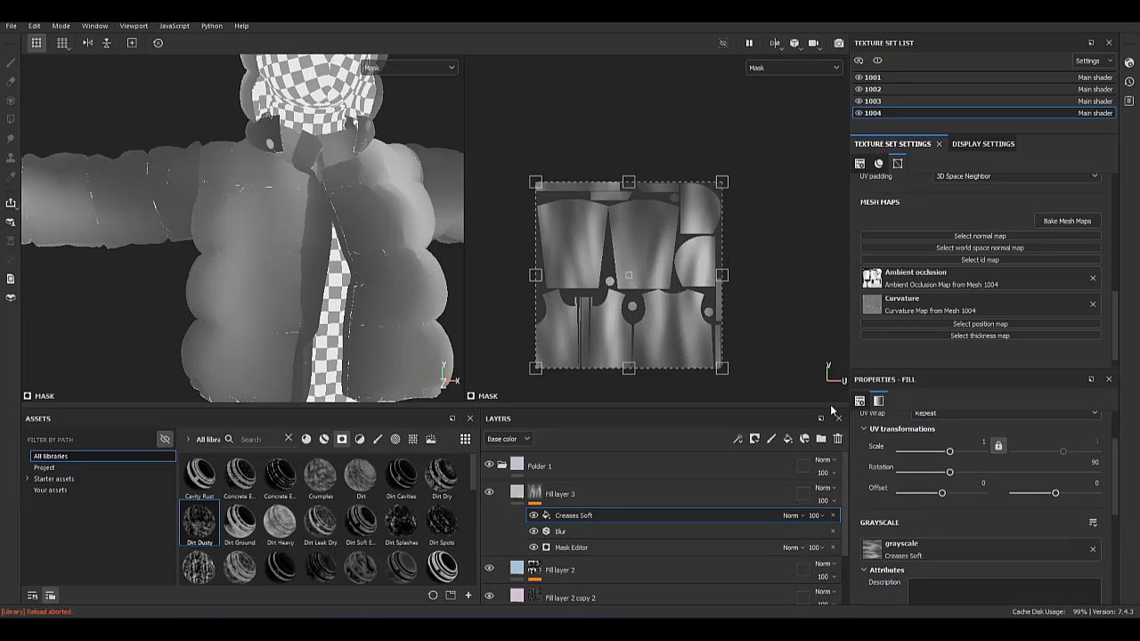
{"action": "left_click_drag", "start_coordinate": [620, 272], "coordinate": [628, 307]}
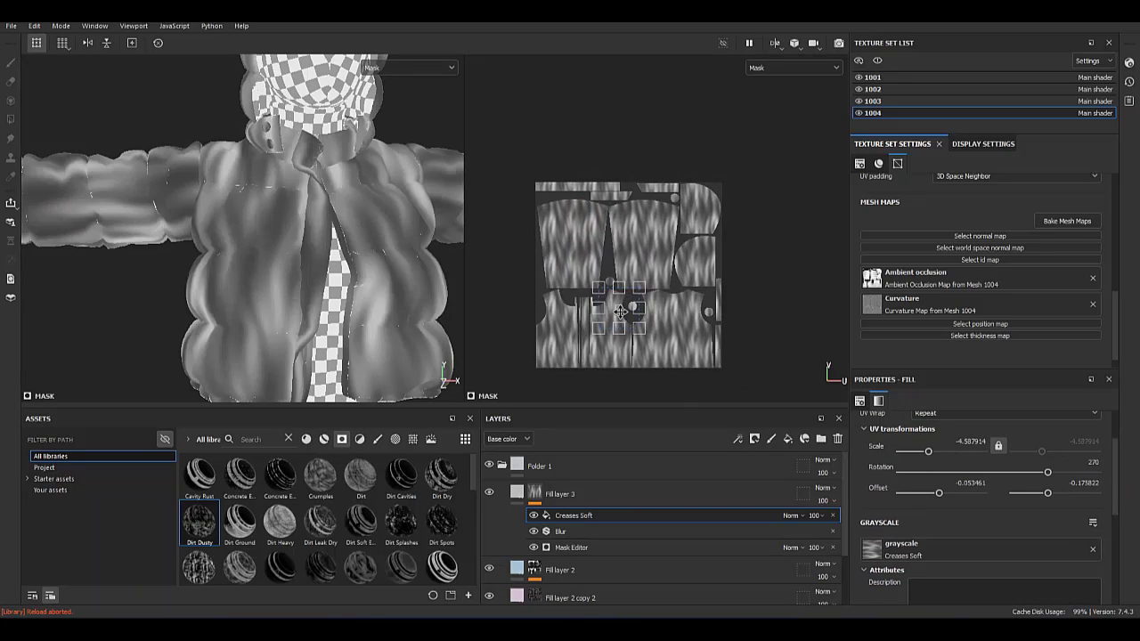
Blend the Creases Soft fill with Multiply and raise its noise frequency to 22.
{"action": "left_click", "coordinate": [588, 515]}
{"action": "left_click", "coordinate": [791, 515]}
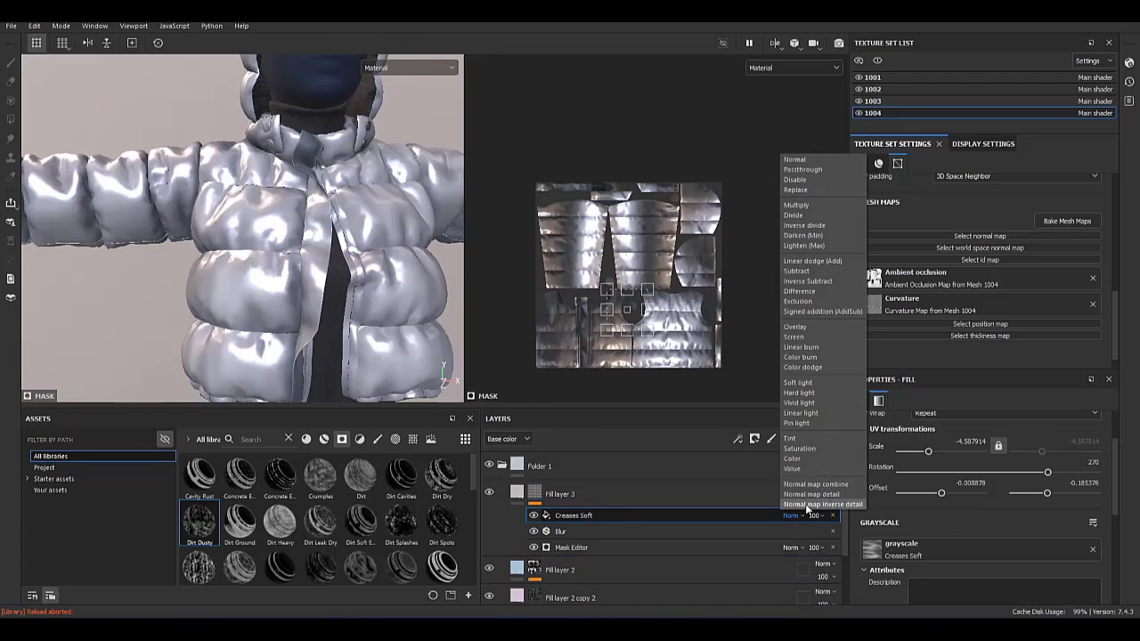
{"action": "left_click", "coordinate": [796, 205]}
{"action": "left_click", "coordinate": [535, 494], "text": "alt"}
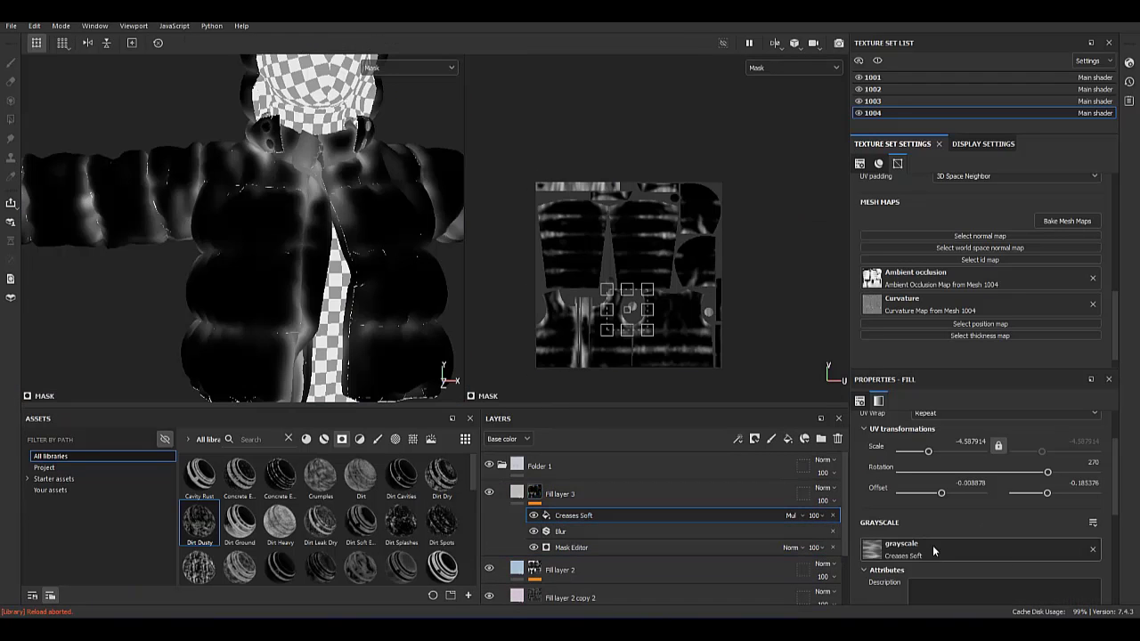
{"action": "scroll", "coordinate": [1105, 573], "scroll_direction": "down", "scroll_amount": 5}
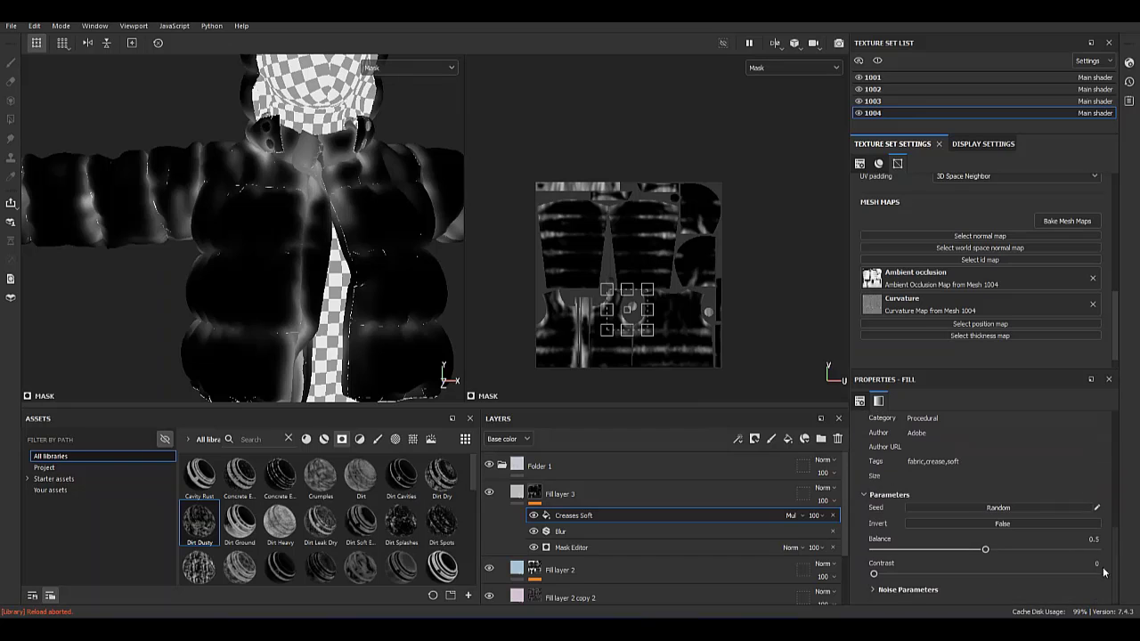
{"action": "left_click", "coordinate": [907, 589]}
{"action": "left_click_drag", "start_coordinate": [1117, 549], "coordinate": [1113, 586]}
{"action": "left_click_drag", "start_coordinate": [893, 541], "coordinate": [899, 542]}
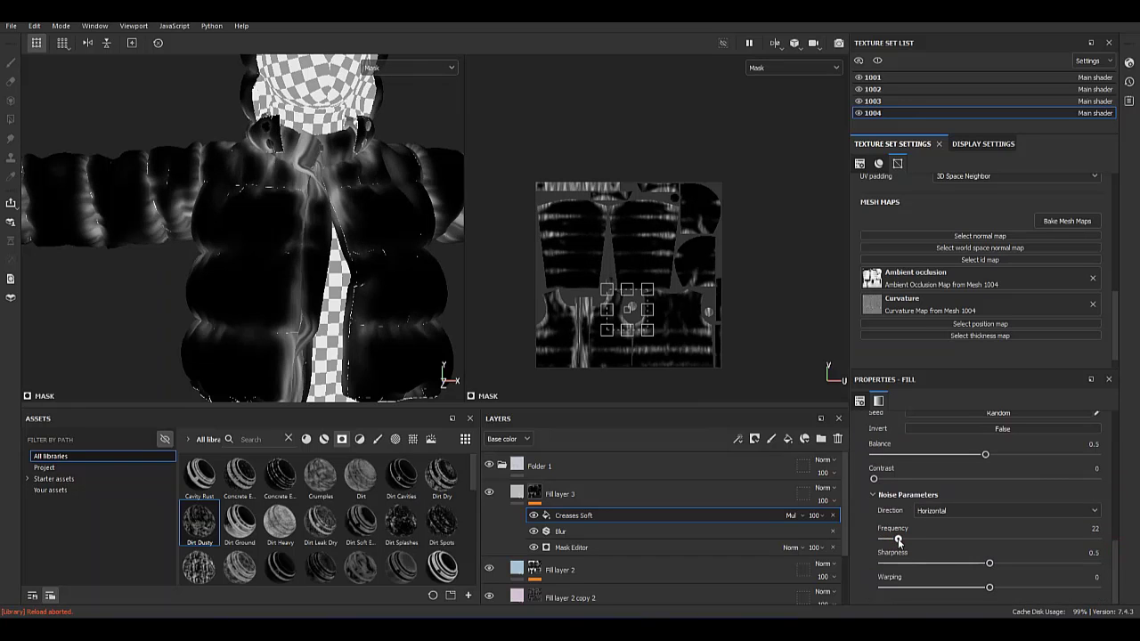
{"action": "left_click", "coordinate": [514, 496]}
Leave only the Height channel on Fill layer 3, set to about 0.64.
{"action": "scroll", "coordinate": [925, 506], "scroll_direction": "up", "scroll_amount": 3}
{"action": "left_click", "coordinate": [927, 447]}
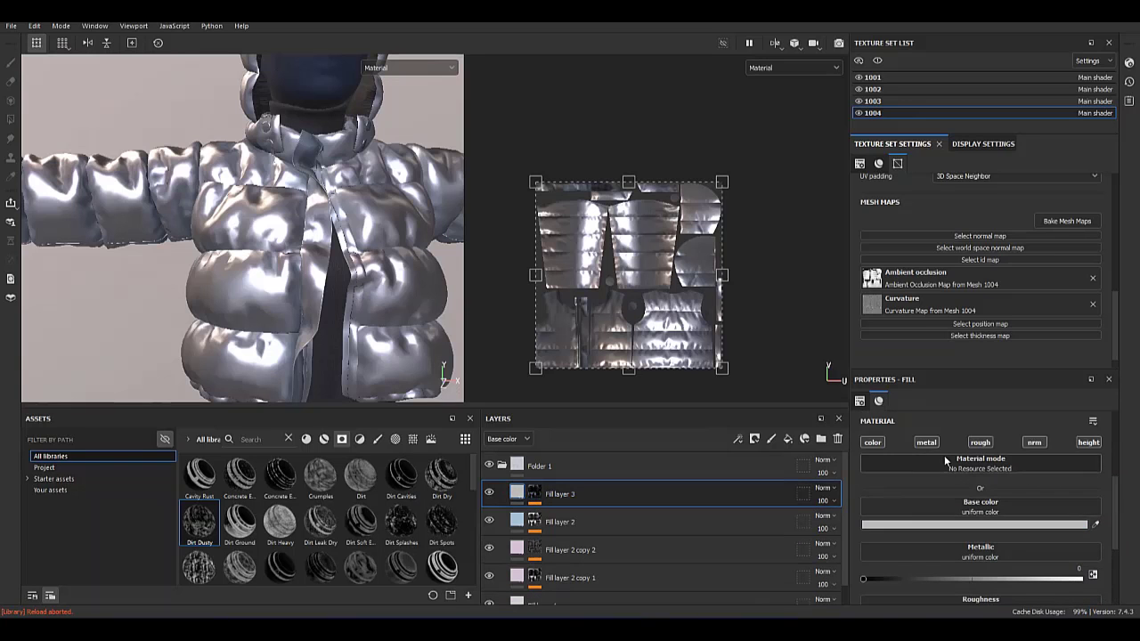
{"action": "left_click", "coordinate": [980, 447]}
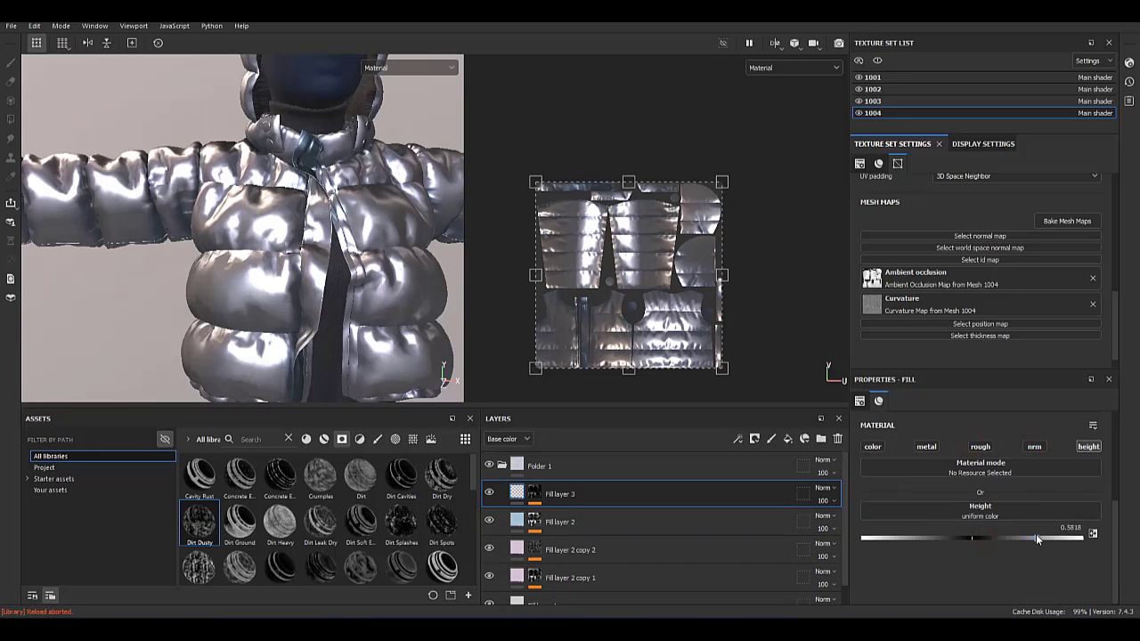
{"action": "left_click_drag", "start_coordinate": [1036, 538], "coordinate": [1024, 538]}
{"action": "mouse_move", "coordinate": [267, 267]}
{"action": "left_mouse_down", "text": "alt"}
{"action": "mouse_move", "coordinate": [174, 314]}
{"action": "mouse_move", "coordinate": [204, 283]}
{"action": "left_mouse_up", "text": "alt"}
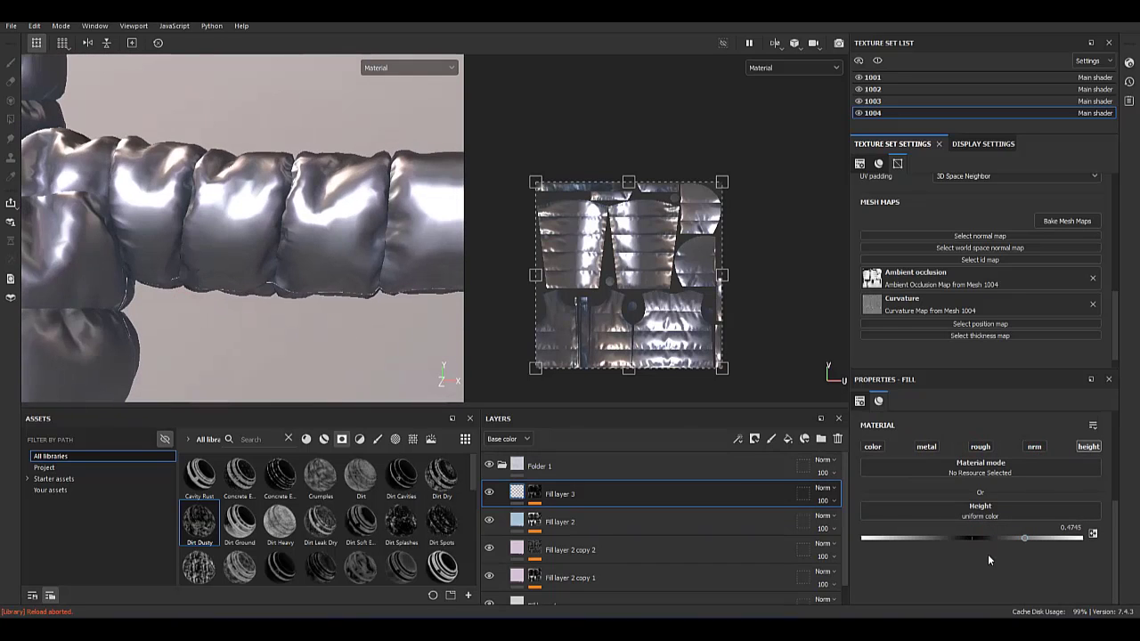
Add a second 0.5 Blur filter to Fill layer 3's mask.
{"action": "left_click", "coordinate": [517, 492]}
{"action": "right_click", "coordinate": [517, 492]}
{"action": "left_click", "coordinate": [570, 476]}
{"action": "left_click", "coordinate": [1020, 491]}
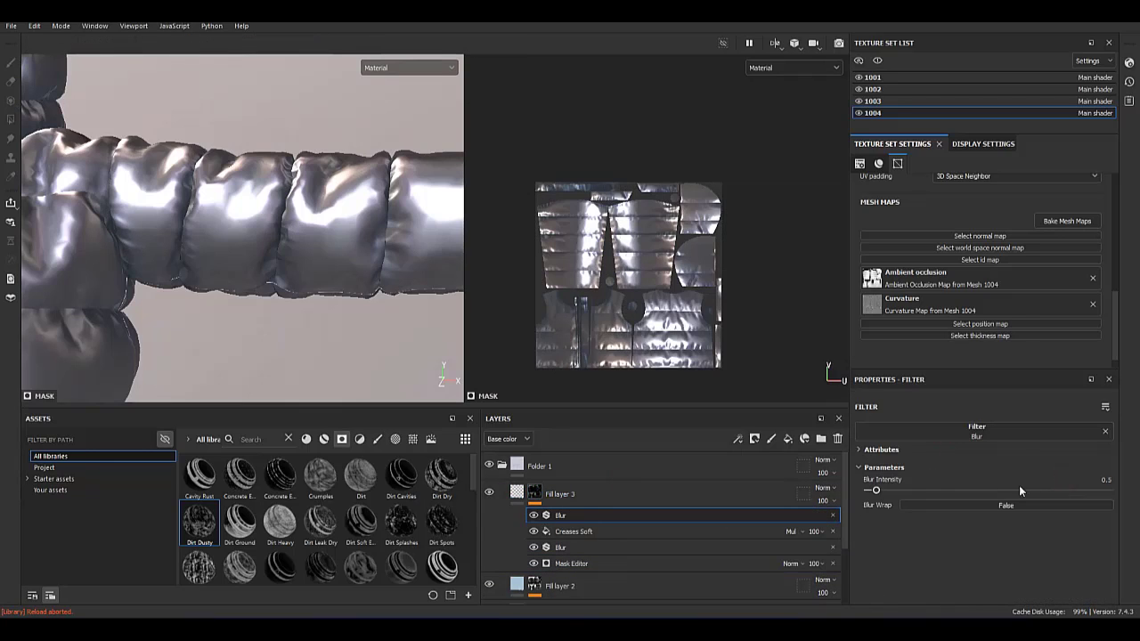
{"action": "left_click", "coordinate": [559, 493]}
{"action": "key", "text": "f"}
{"action": "scroll", "coordinate": [302, 274], "scroll_direction": "up", "scroll_amount": 3}
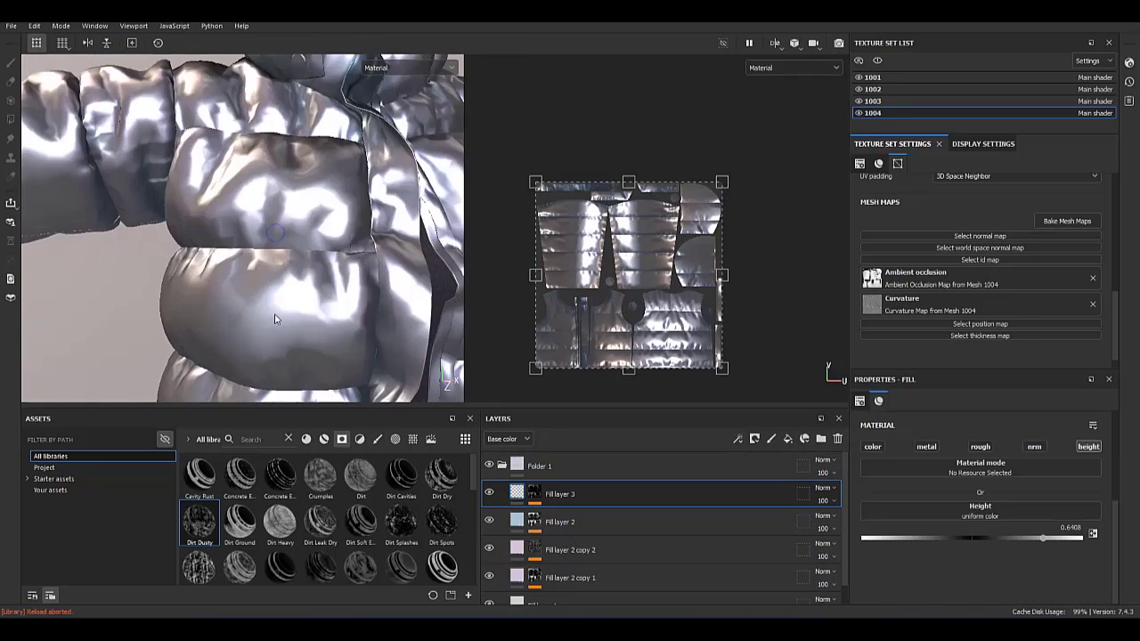
{"action": "scroll", "coordinate": [225, 300], "scroll_direction": "up", "scroll_amount": 2}
{"action": "left_click_drag", "start_coordinate": [226, 300], "coordinate": [231, 296], "text": "alt"}
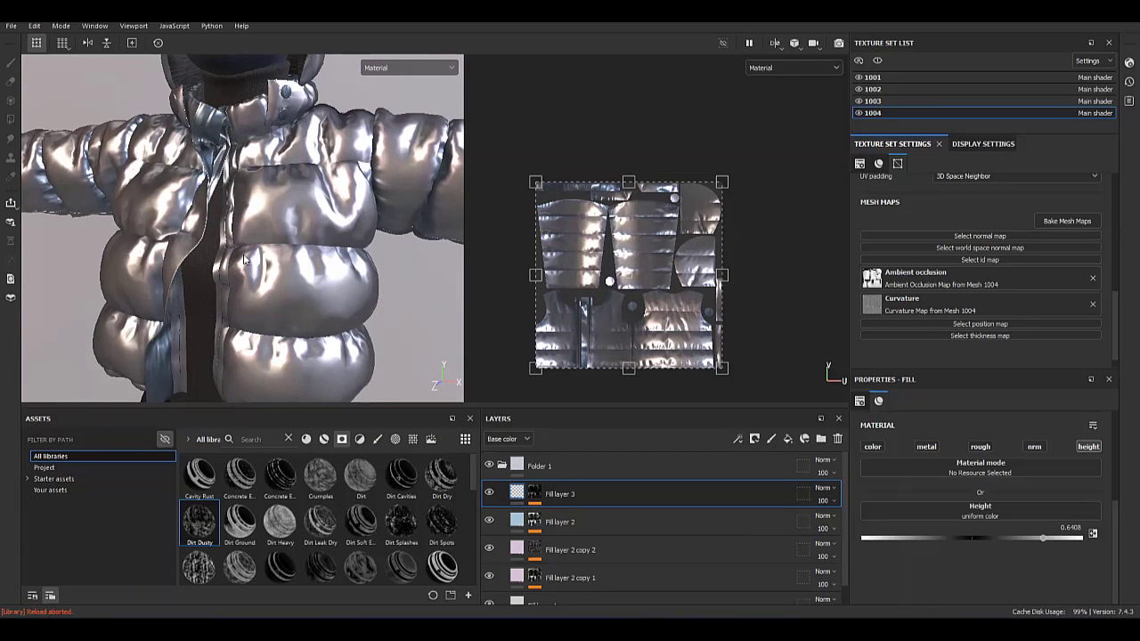
{"action": "scroll", "coordinate": [245, 258], "scroll_direction": "up", "scroll_amount": 2}
{"action": "scroll", "coordinate": [281, 341], "scroll_direction": "up", "scroll_amount": 3}
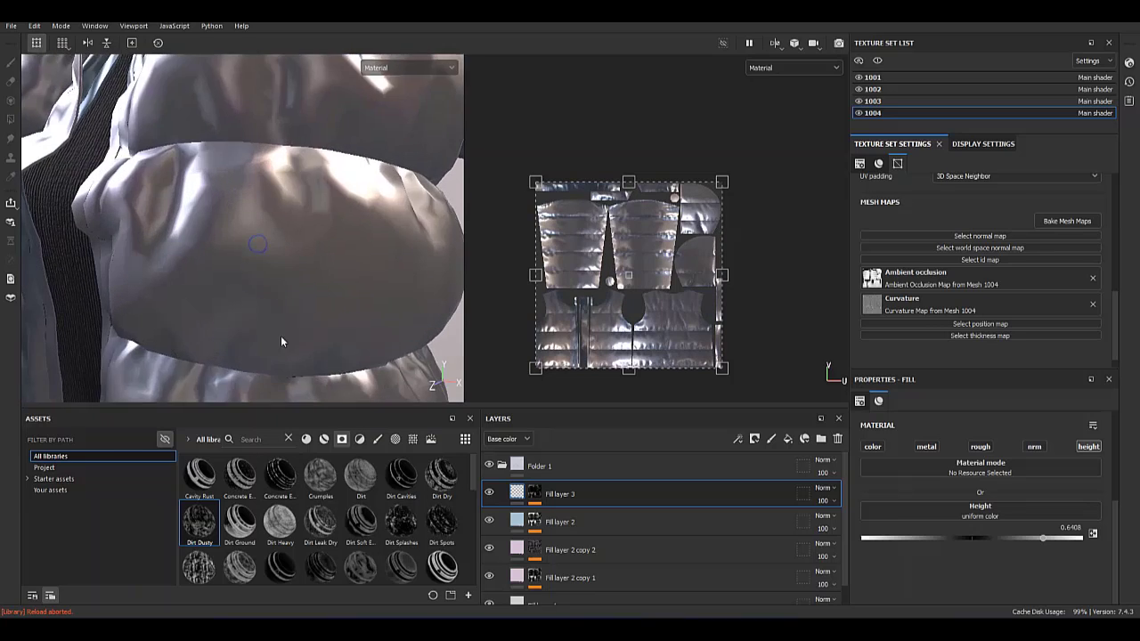
Add Fill layer 4 with a black mask holding a fill effect.
{"action": "left_click", "coordinate": [787, 438]}
{"action": "right_click", "coordinate": [624, 494]}
{"action": "left_click", "coordinate": [645, 106]}
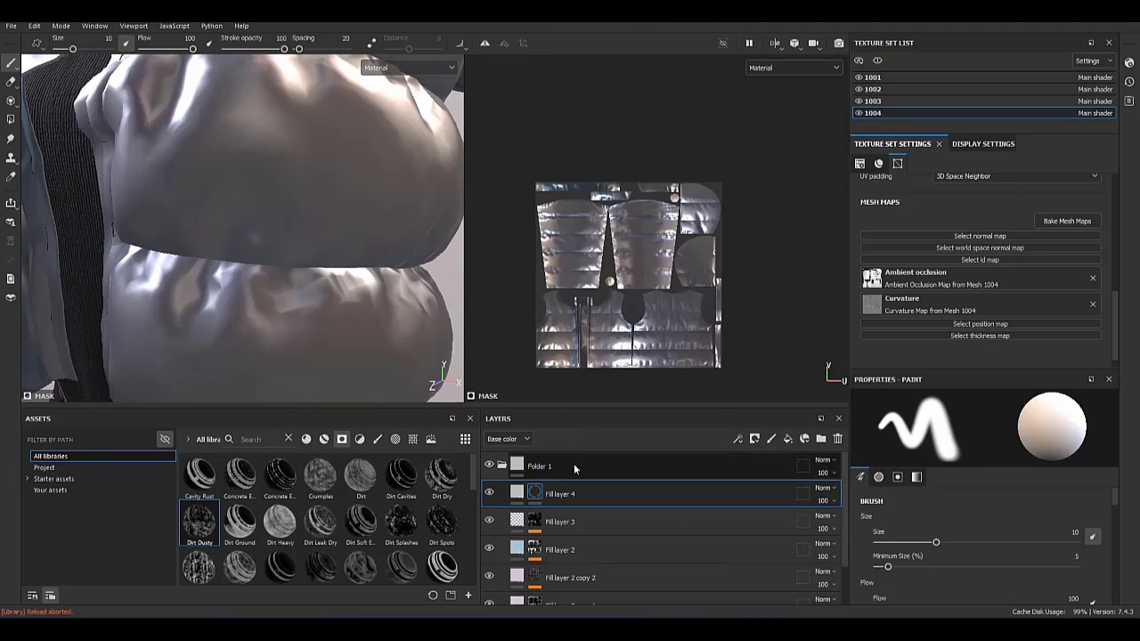
{"action": "right_click", "coordinate": [535, 494]}
{"action": "left_click", "coordinate": [579, 412]}
{"action": "left_click", "coordinate": [980, 450]}
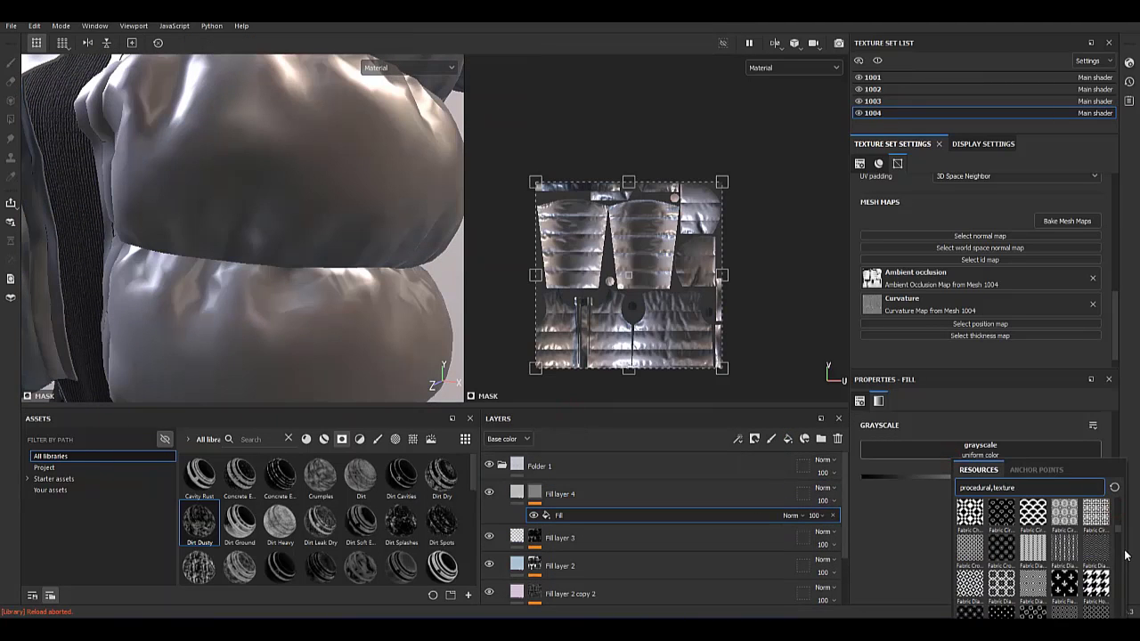
Use Marble Fine in Fill layer 4's mask fill with Disorder 49, contrast 0.18 and slightly higher balance.
{"action": "left_click_drag", "start_coordinate": [1119, 533], "coordinate": [1120, 588]}
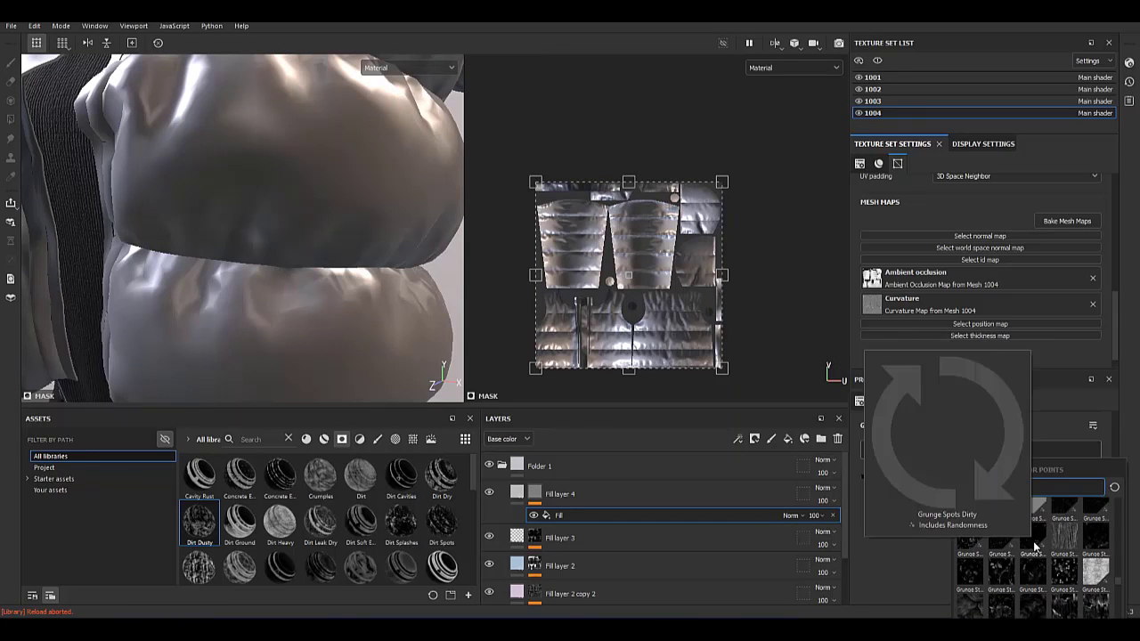
{"action": "mouse_move", "coordinate": [1065, 584]}
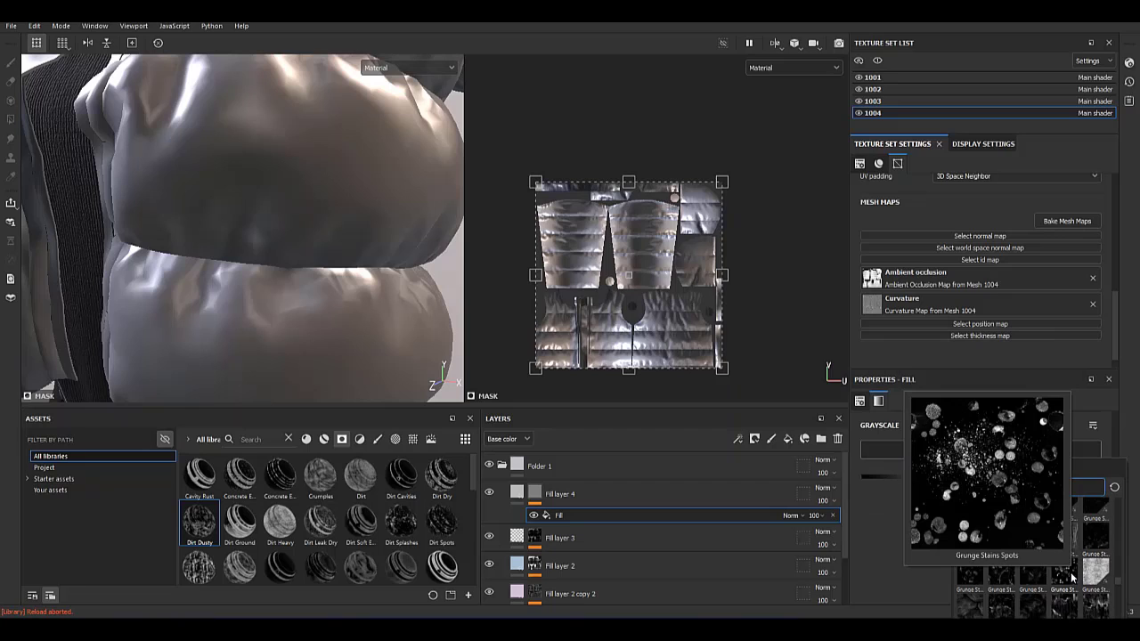
{"action": "type", "text": "marb"}
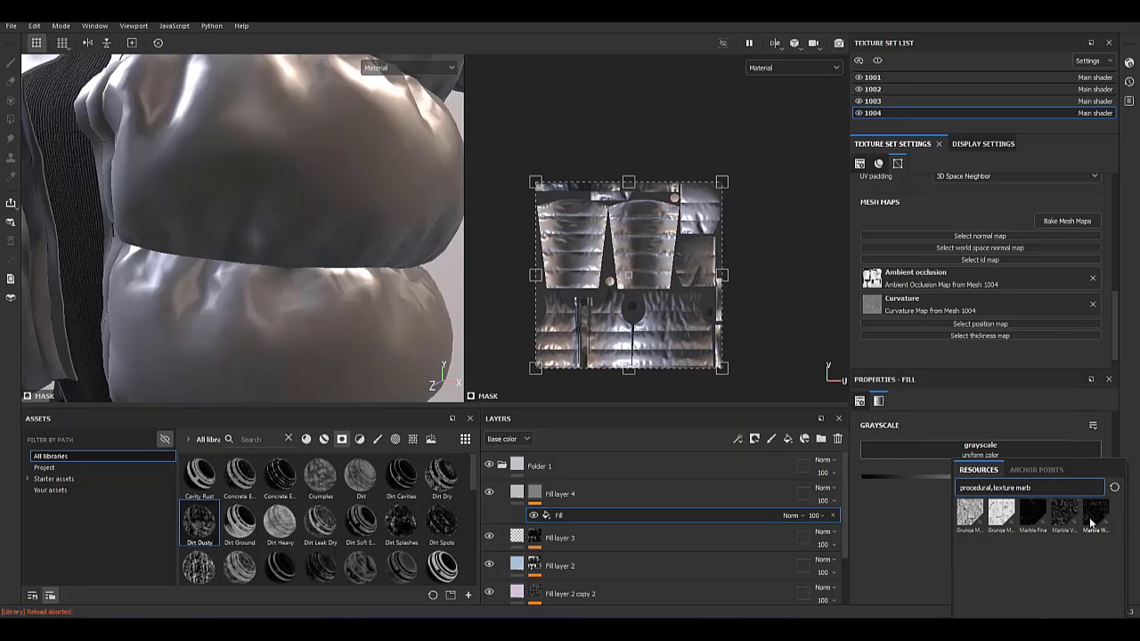
{"action": "mouse_move", "coordinate": [969, 515]}
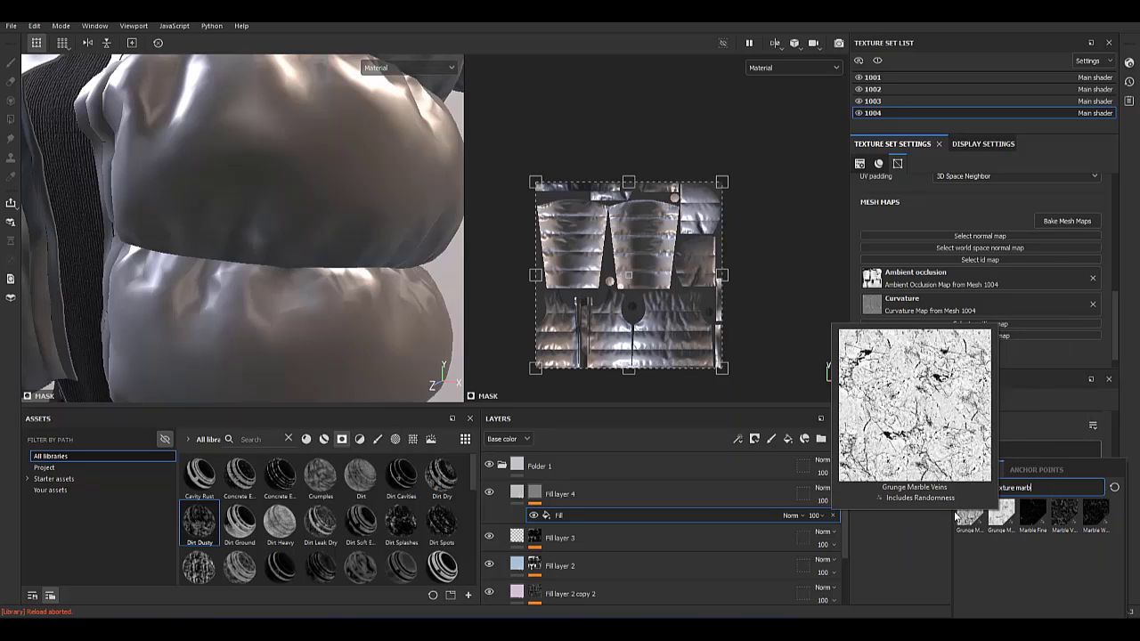
{"action": "left_click", "coordinate": [1034, 514]}
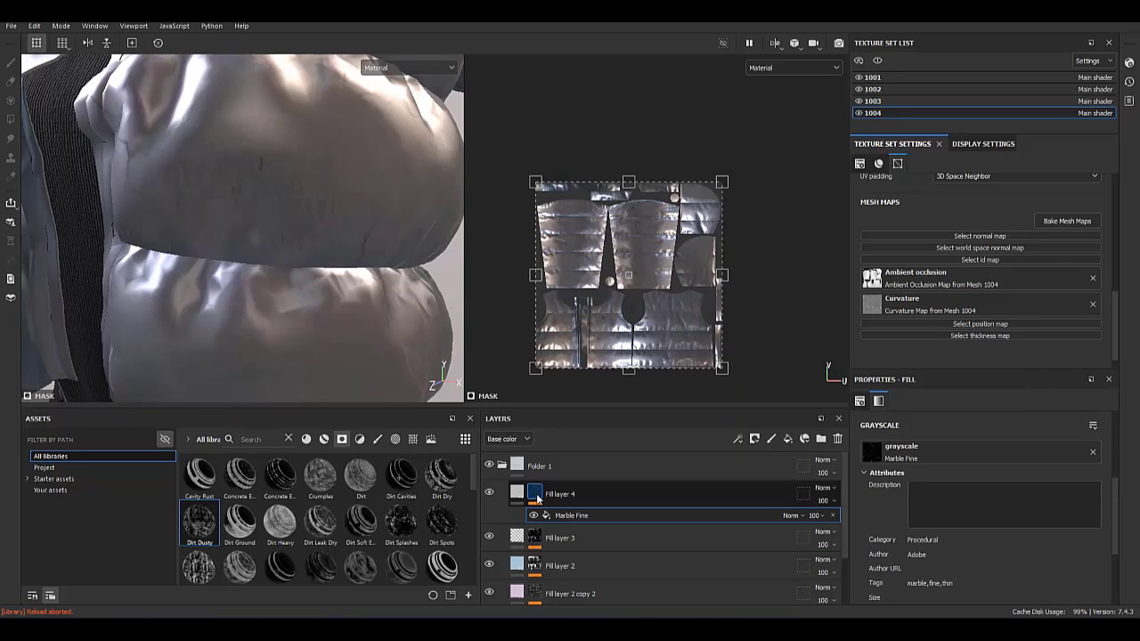
{"action": "left_click", "coordinate": [538, 499], "text": "alt"}
{"action": "left_click", "coordinate": [565, 515]}
{"action": "scroll", "coordinate": [1011, 572], "scroll_direction": "down", "scroll_amount": 3}
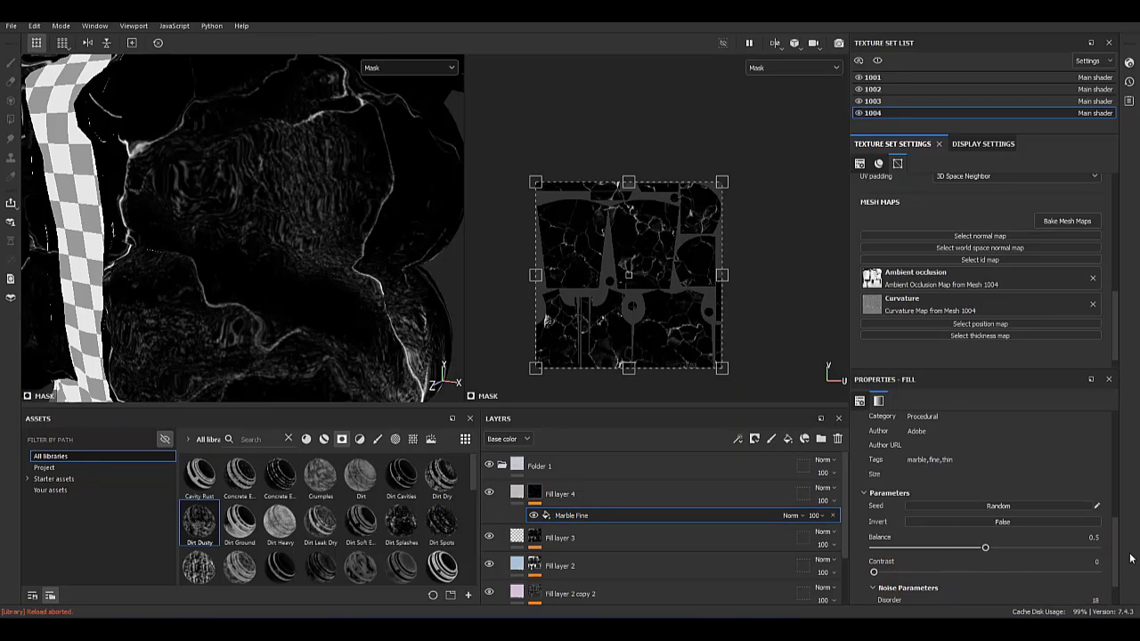
{"action": "scroll", "coordinate": [959, 561], "scroll_direction": "down", "scroll_amount": 3}
{"action": "mouse_move", "coordinate": [959, 561]}
{"action": "left_mouse_down"}
{"action": "mouse_move", "coordinate": [981, 565]}
{"action": "mouse_move", "coordinate": [985, 593]}
{"action": "mouse_move", "coordinate": [882, 588]}
{"action": "left_mouse_up"}
{"action": "left_click_drag", "start_coordinate": [901, 524], "coordinate": [913, 525]}
{"action": "left_click_drag", "start_coordinate": [985, 500], "coordinate": [995, 499]}
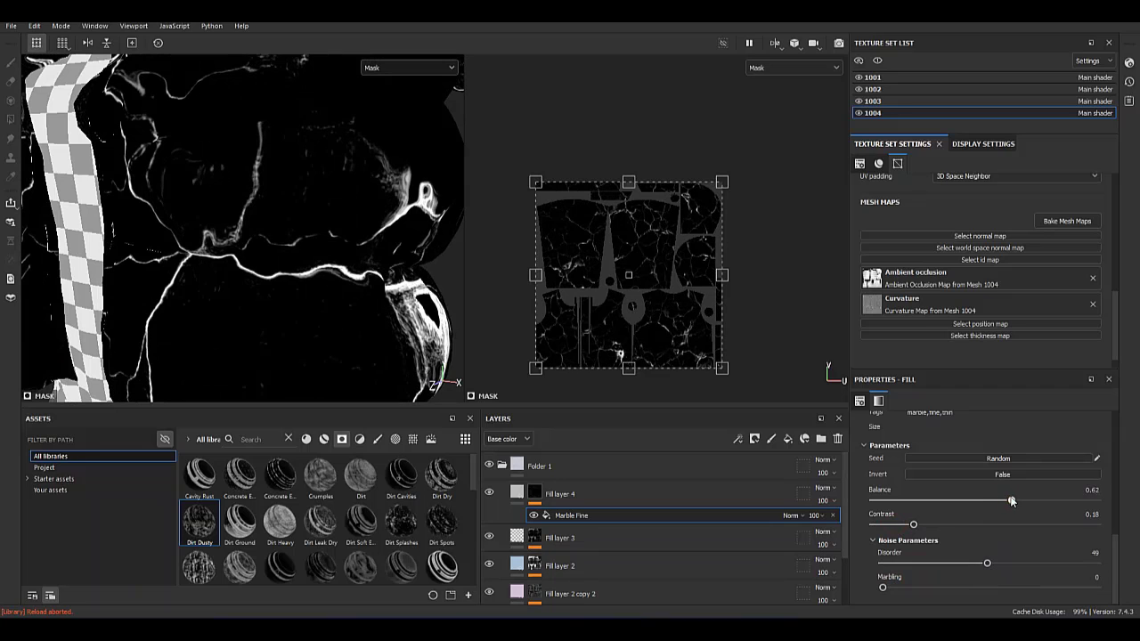
{"action": "scroll", "coordinate": [1102, 514], "scroll_direction": "up", "scroll_amount": 5}
{"action": "left_click_drag", "start_coordinate": [904, 477], "coordinate": [967, 476]}
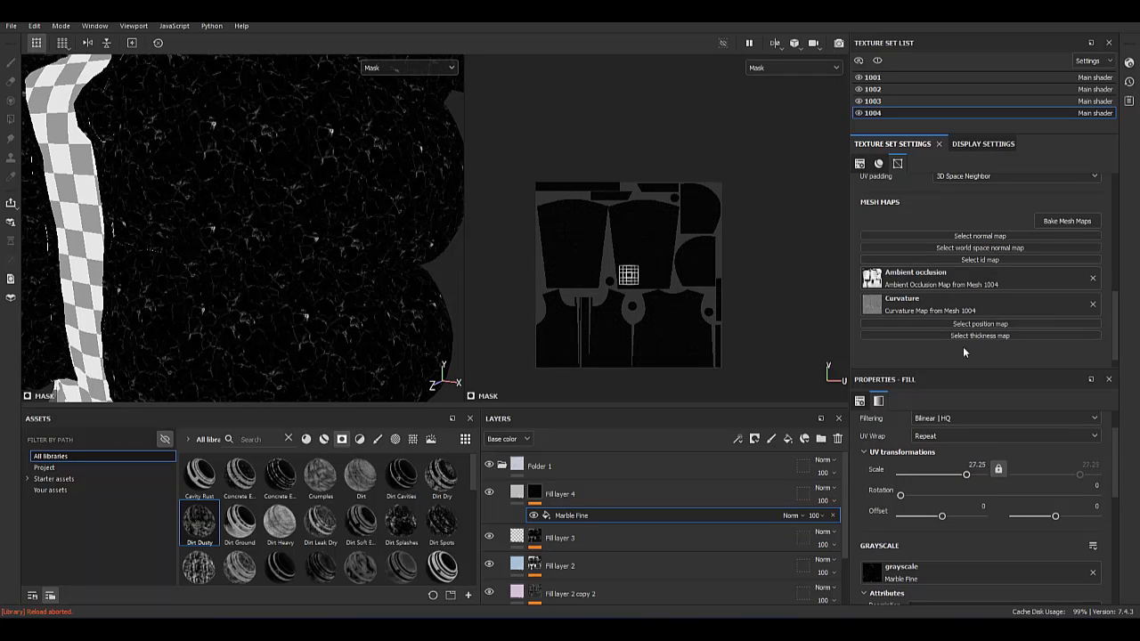
Try Marble Veins as the mask's grayscale source, then delete that effect from the mask.
{"action": "left_click", "coordinate": [963, 578]}
{"action": "left_click", "coordinate": [1073, 451]}
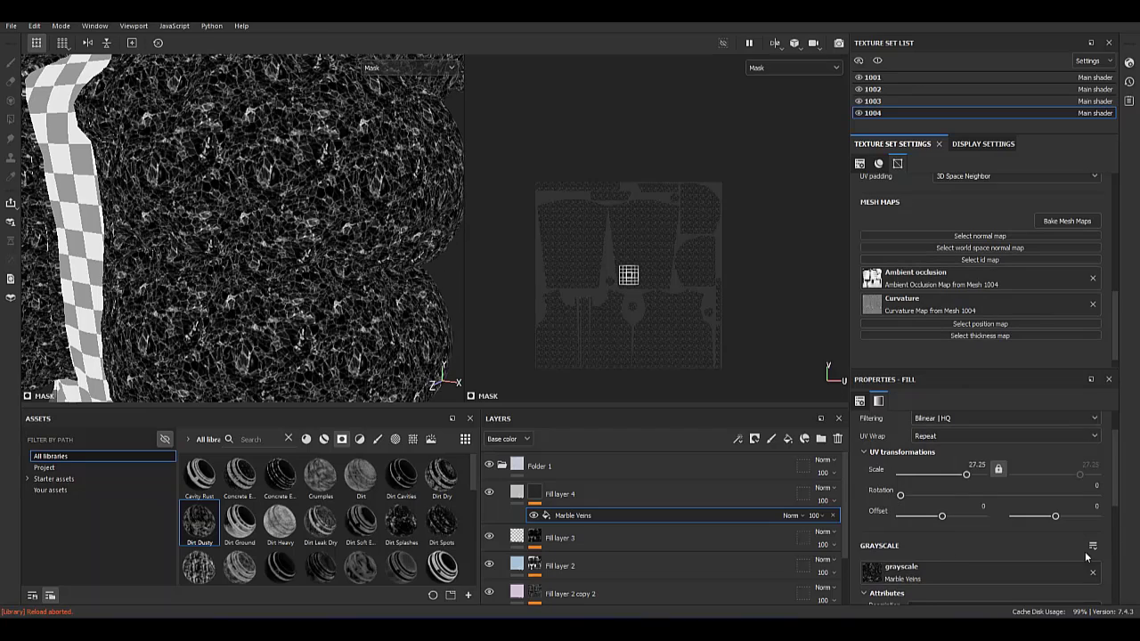
{"action": "scroll", "coordinate": [1121, 499], "scroll_direction": "down", "scroll_amount": 4}
{"action": "scroll", "coordinate": [1121, 499], "scroll_direction": "down", "scroll_amount": 3}
{"action": "left_click_drag", "start_coordinate": [986, 547], "coordinate": [927, 549]}
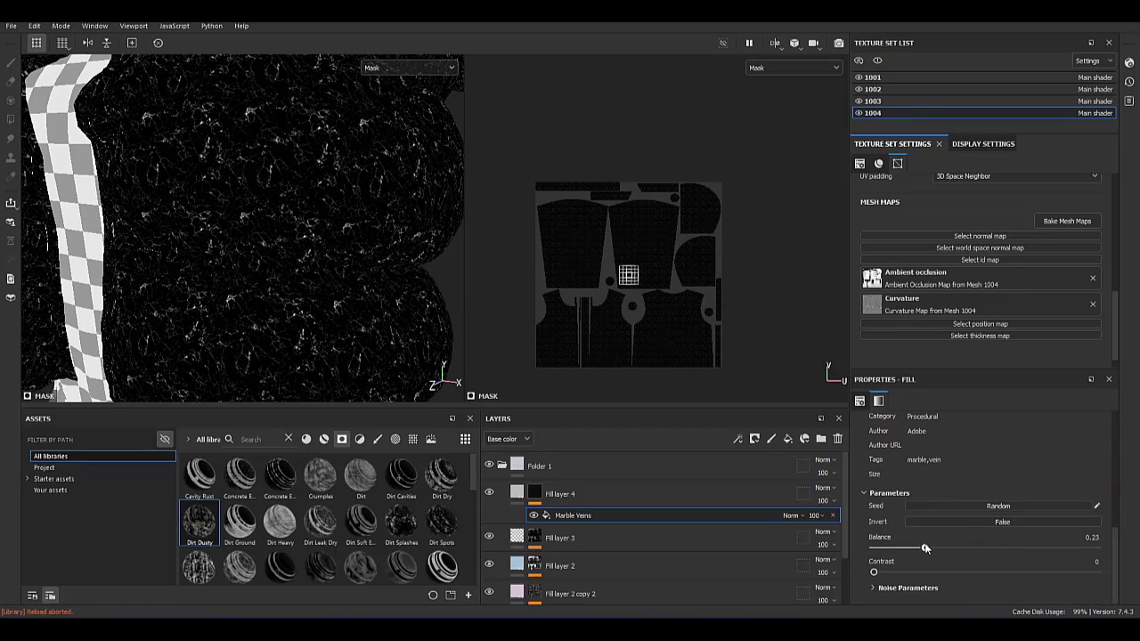
{"action": "left_click_drag", "start_coordinate": [223, 223], "coordinate": [273, 288], "text": "alt"}
{"action": "scroll", "coordinate": [272, 288], "scroll_direction": "up", "scroll_amount": 5}
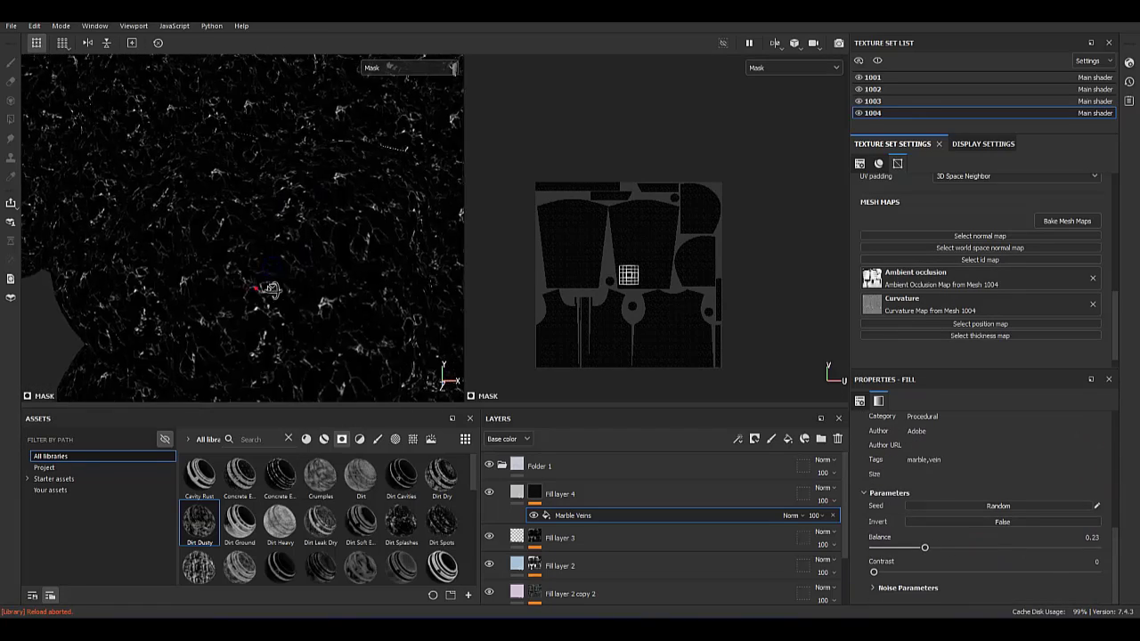
{"action": "left_click", "coordinate": [832, 515]}
{"action": "right_click", "coordinate": [545, 495]}
Add a fill to Fill layer 4's mask using the Mesh 1 pattern as its grayscale.
{"action": "left_click", "coordinate": [579, 474]}
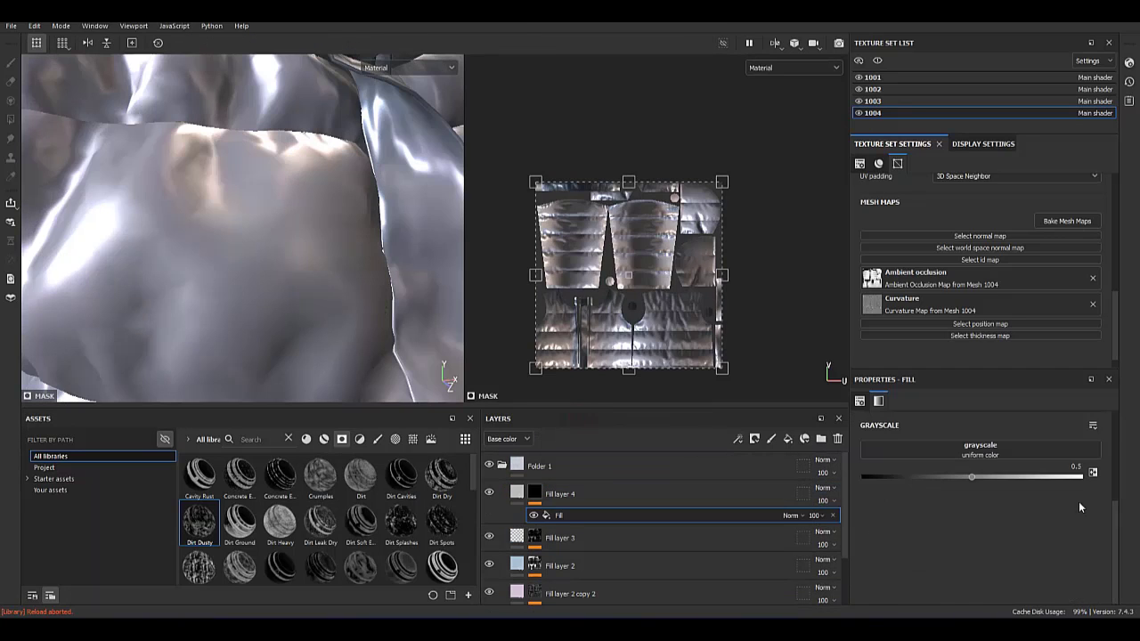
{"action": "key", "text": "BackSpace"}
{"action": "key", "text": "BackSpace"}
{"action": "key", "text": "BackSpace"}
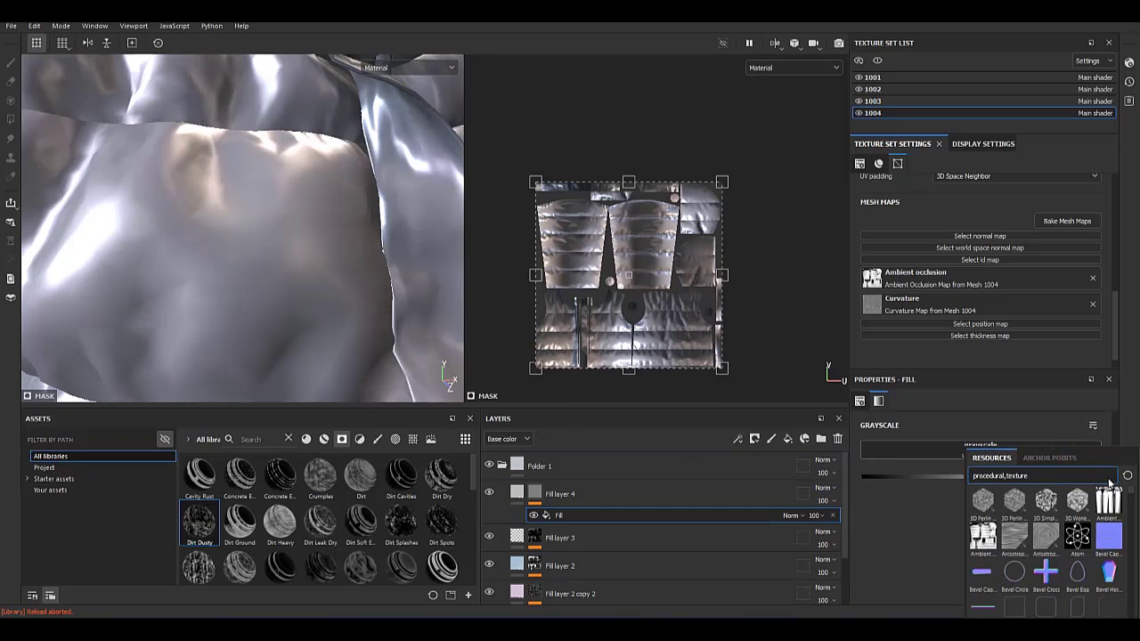
{"action": "type", "text": "mesh"}
{"action": "left_click", "coordinate": [1105, 508]}
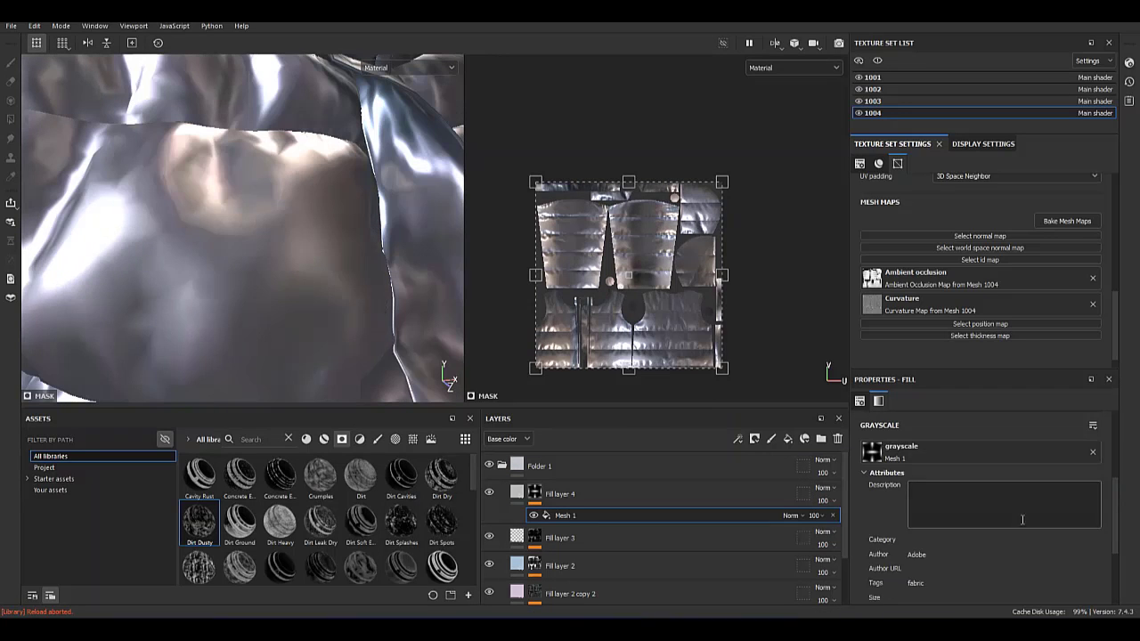
Set the Mesh 1 pattern's UV scale to 35, viewing the mask alone.
{"action": "key", "text": "m"}
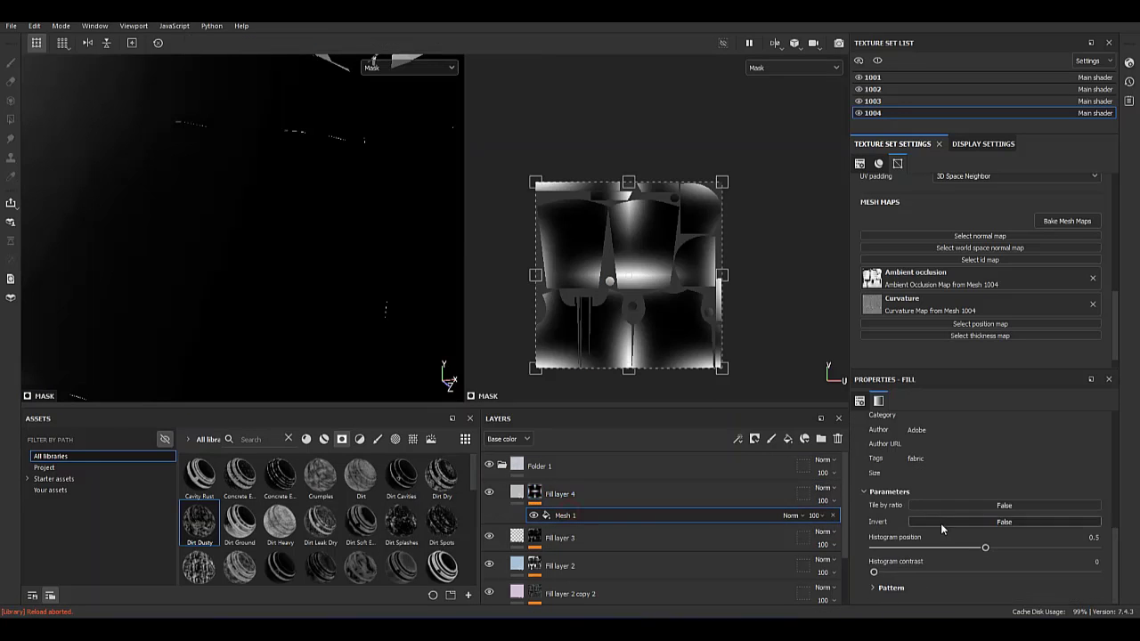
{"action": "scroll", "coordinate": [1113, 594], "scroll_direction": "down", "scroll_amount": 2}
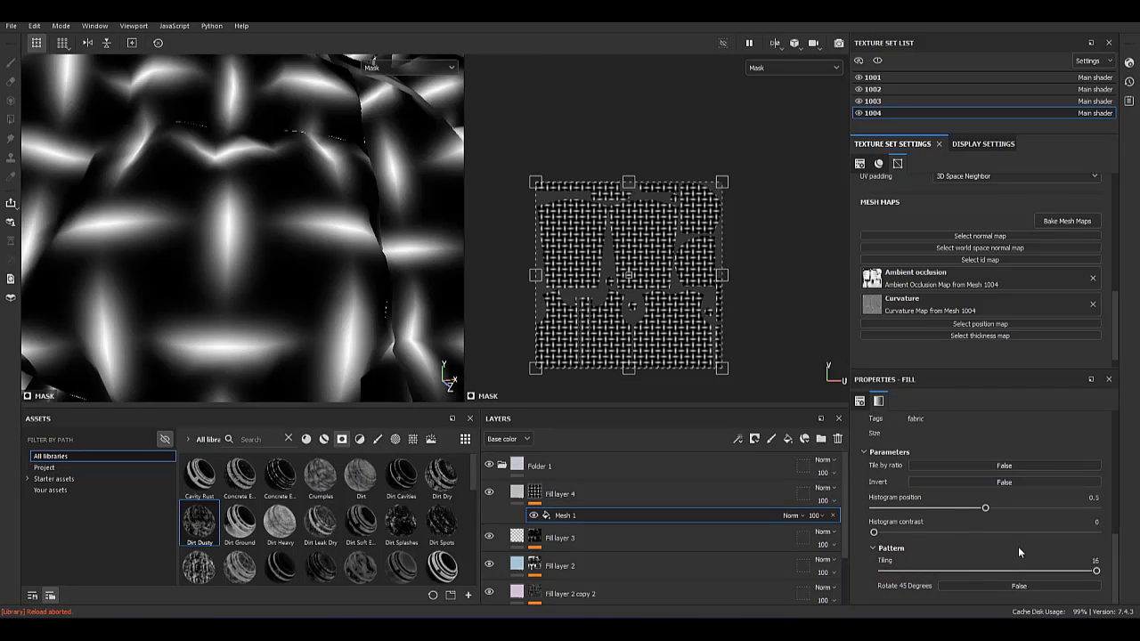
{"action": "scroll", "coordinate": [1116, 506], "scroll_direction": "up", "scroll_amount": 3}
{"action": "scroll", "coordinate": [981, 480], "scroll_direction": "up", "scroll_amount": 2}
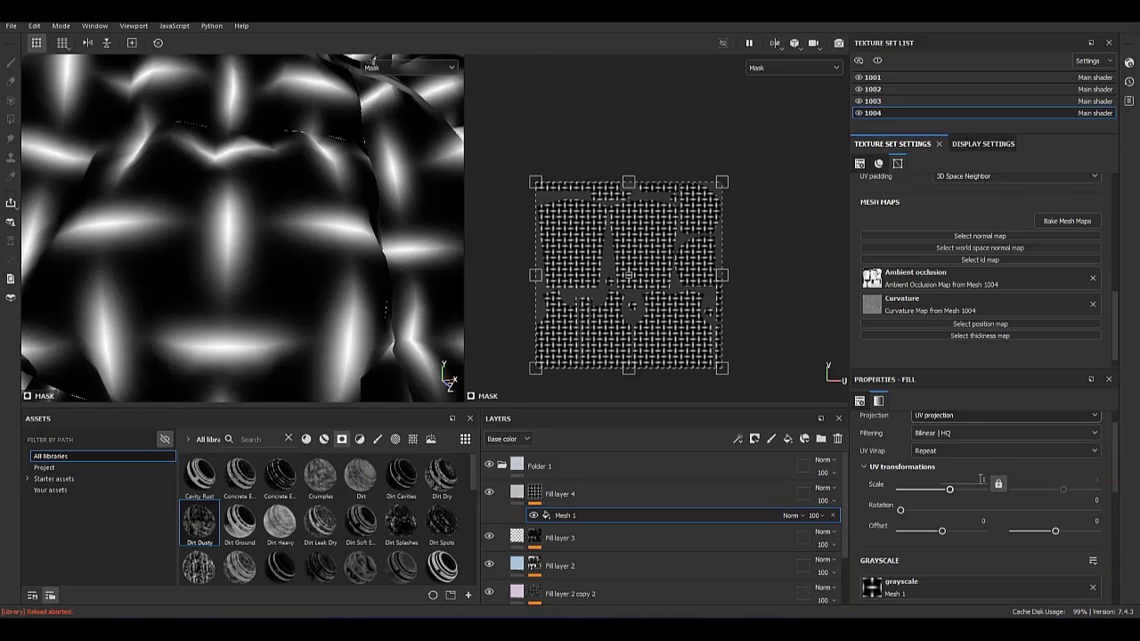
{"action": "type", "text": "25"}
{"action": "key", "text": "Return"}
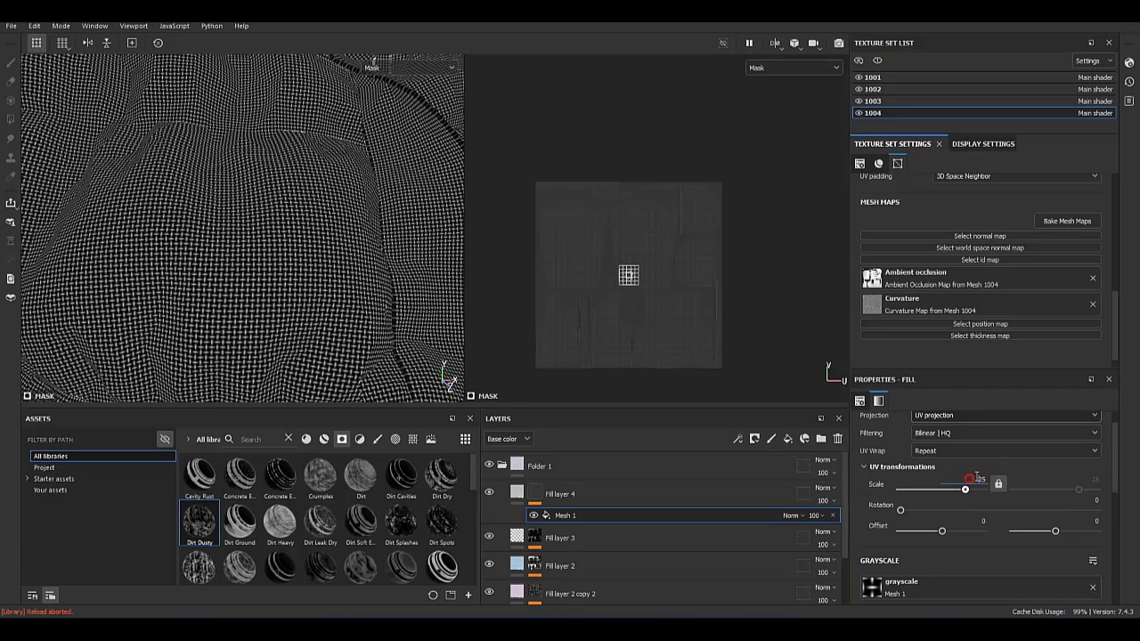
{"action": "left_click", "coordinate": [976, 480]}
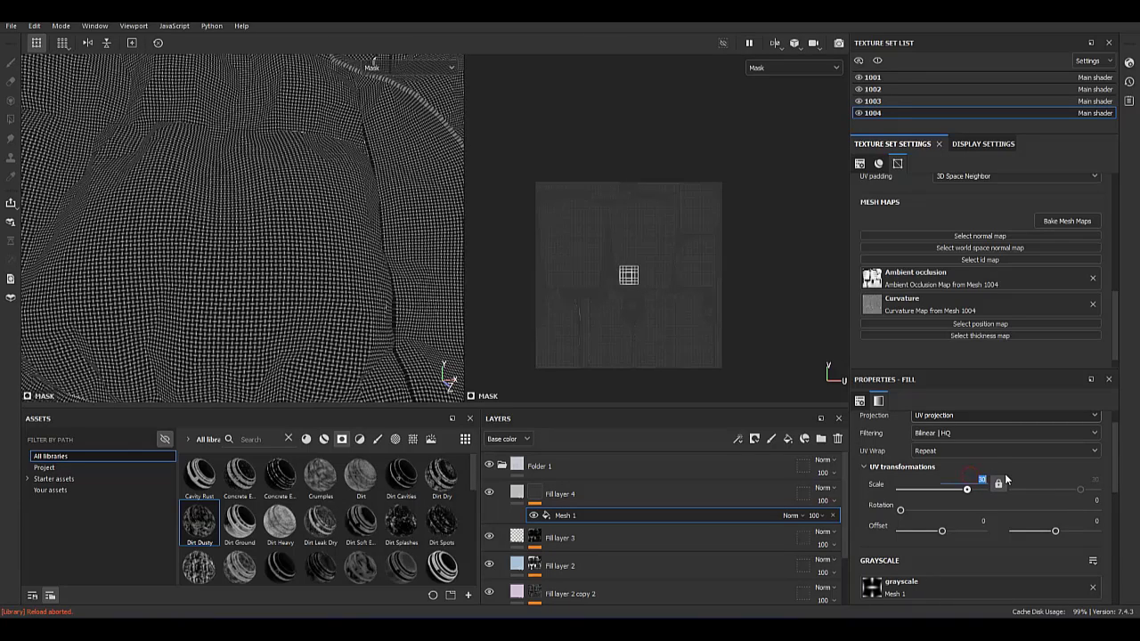
{"action": "key", "text": "Return"}
Raise the Mesh 1 mask's histogram position to about 0.87.
{"action": "left_click", "coordinate": [505, 492]}
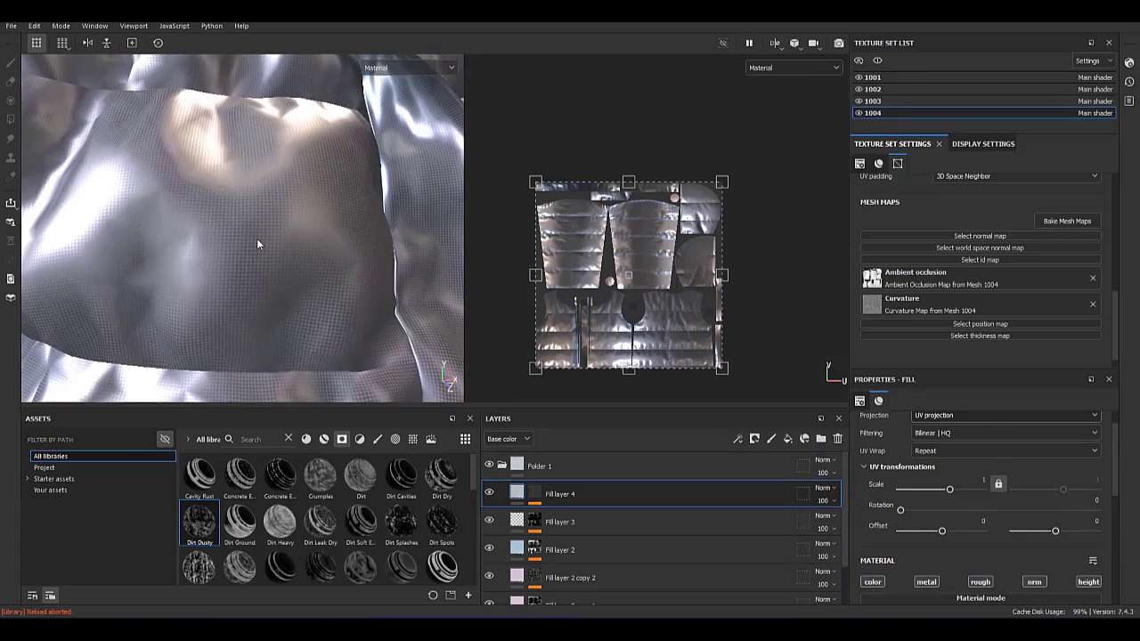
{"action": "scroll", "coordinate": [267, 249], "scroll_direction": "up", "scroll_amount": 3}
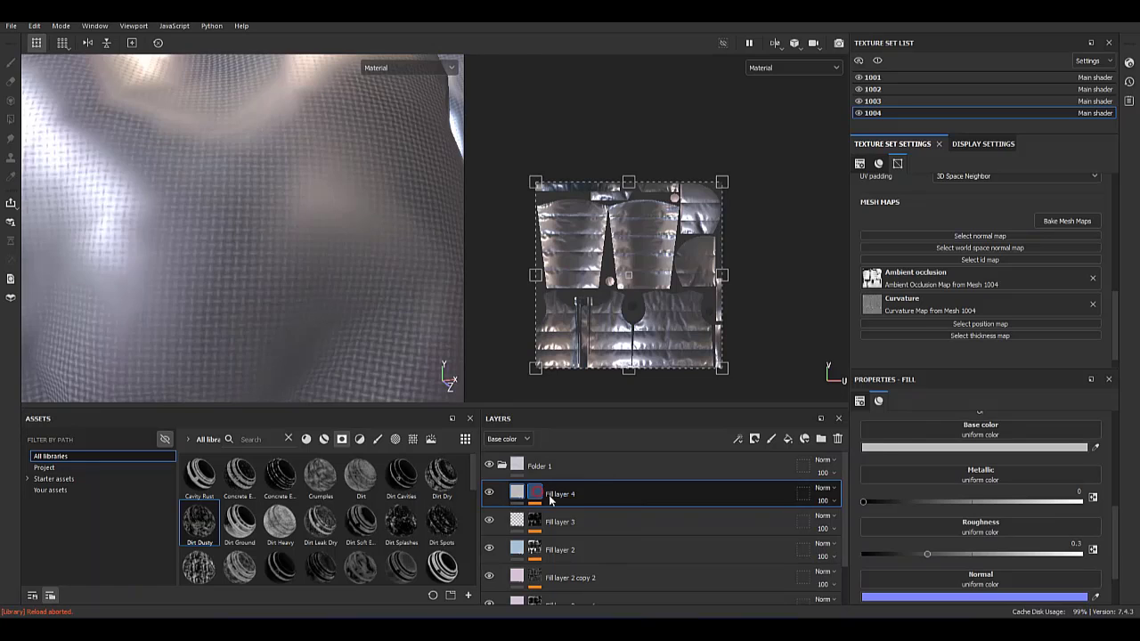
{"action": "left_click", "coordinate": [550, 500]}
{"action": "scroll", "coordinate": [989, 535], "scroll_direction": "down", "scroll_amount": 2}
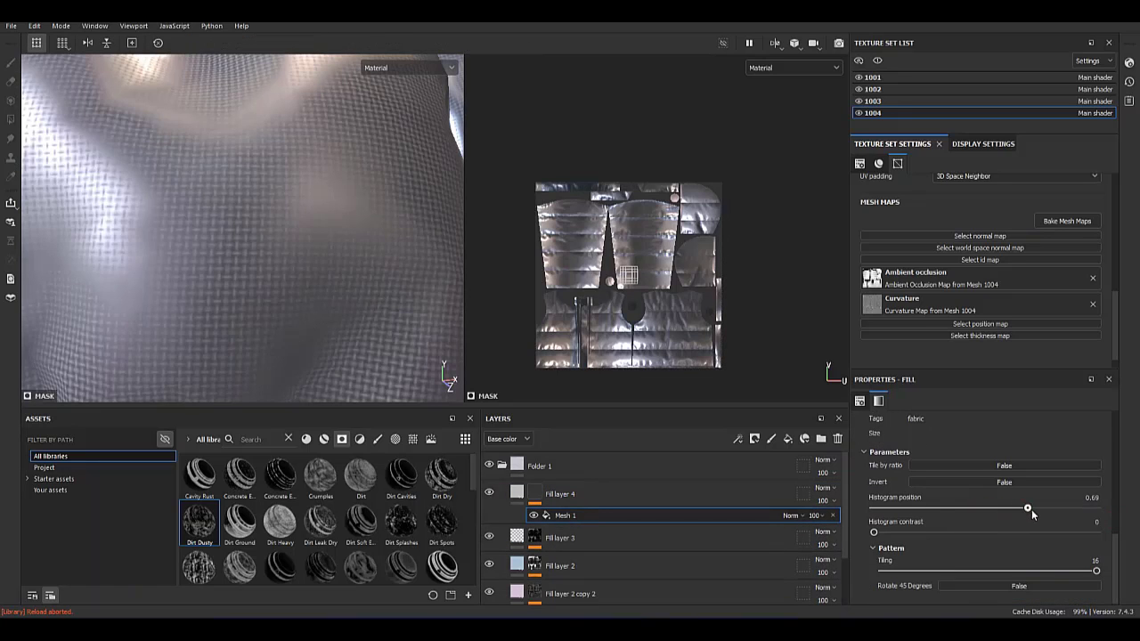
{"action": "left_click_drag", "start_coordinate": [1032, 511], "coordinate": [1069, 520]}
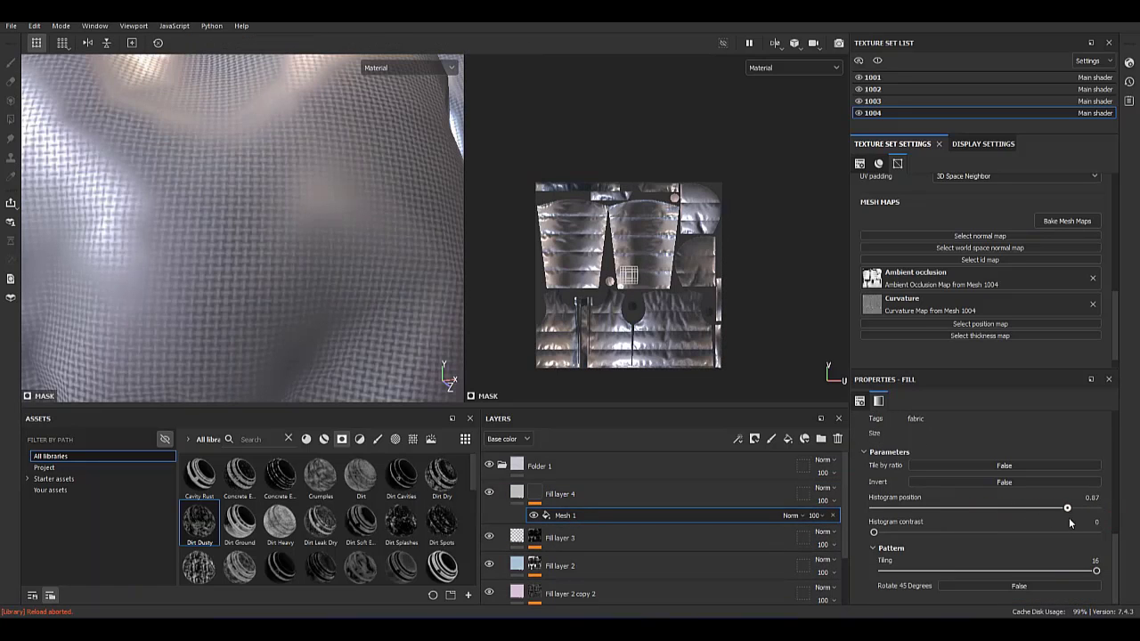
{"action": "left_click", "coordinate": [561, 494]}
{"action": "scroll", "coordinate": [928, 553], "scroll_direction": "up", "scroll_amount": 1}
Switch Fill layer 4 from colour to height only, with height 0.0134.
{"action": "left_click", "coordinate": [874, 556]}
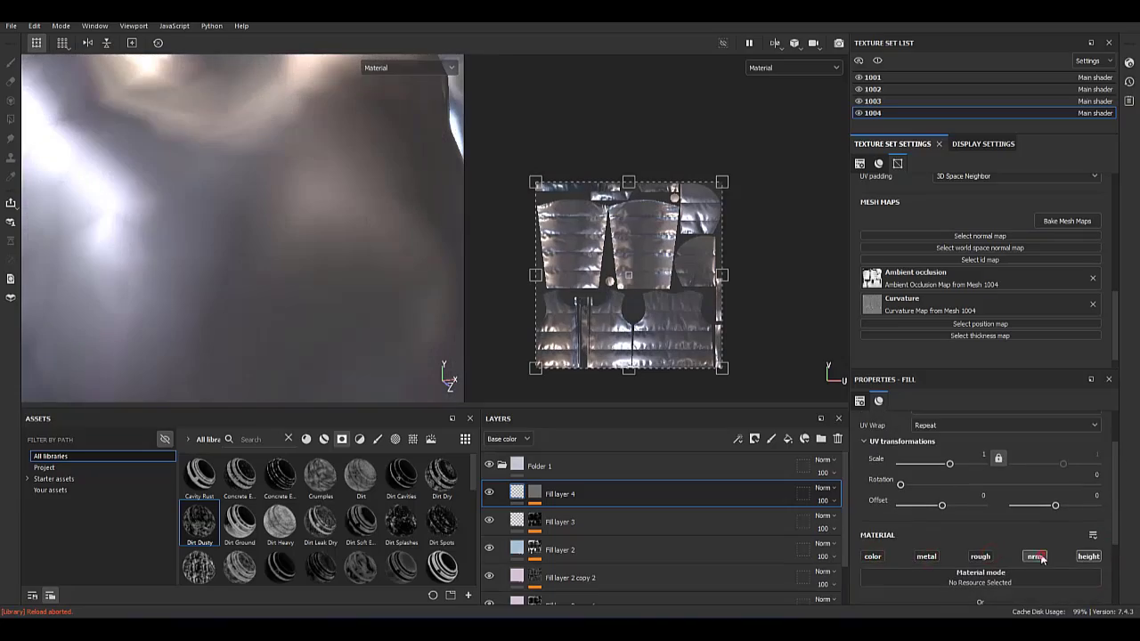
{"action": "left_click", "coordinate": [1089, 556]}
{"action": "scroll", "coordinate": [1024, 534], "scroll_direction": "down", "scroll_amount": 2}
{"action": "left_click_drag", "start_coordinate": [972, 577], "coordinate": [974, 573]}
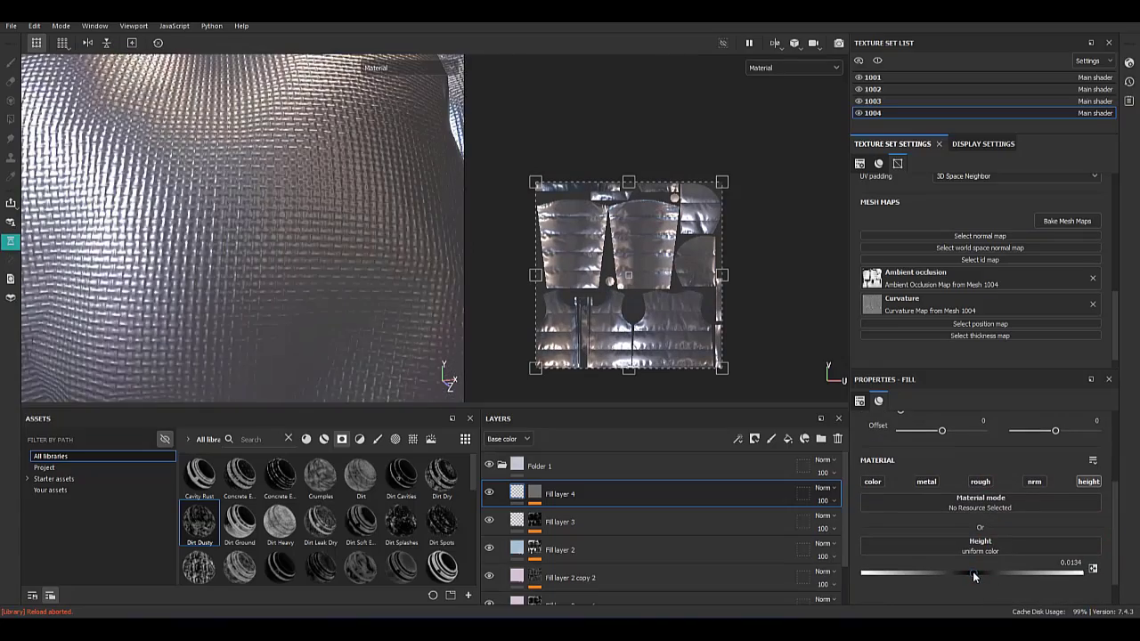
{"action": "mouse_move", "coordinate": [66, 120]}
{"action": "right_mouse_down", "text": "alt"}
{"action": "mouse_move", "coordinate": [252, 360]}
{"action": "mouse_move", "coordinate": [847, 556]}
{"action": "right_mouse_up", "text": "alt"}
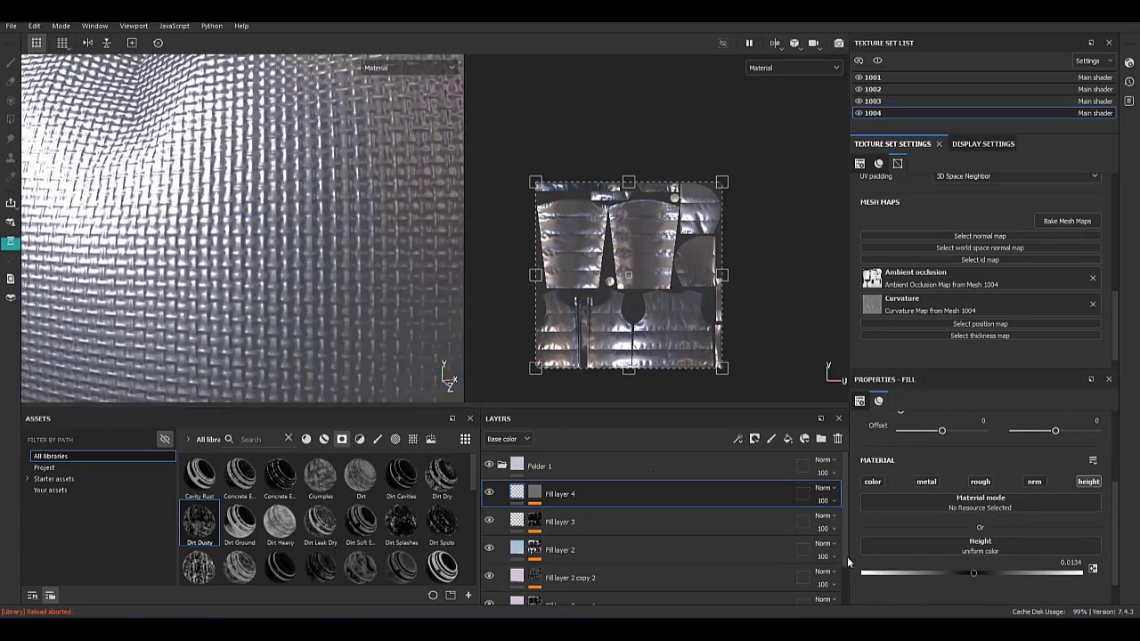
{"action": "right_click_drag", "start_coordinate": [267, 267], "coordinate": [196, 205], "text": "alt"}
{"action": "left_click_drag", "start_coordinate": [196, 205], "coordinate": [377, 191], "text": "alt"}
{"action": "mouse_move", "coordinate": [377, 191]}
{"action": "right_mouse_down", "text": "alt"}
{"action": "mouse_move", "coordinate": [309, 332]}
{"action": "mouse_move", "coordinate": [196, 223]}
{"action": "right_mouse_up", "text": "alt"}
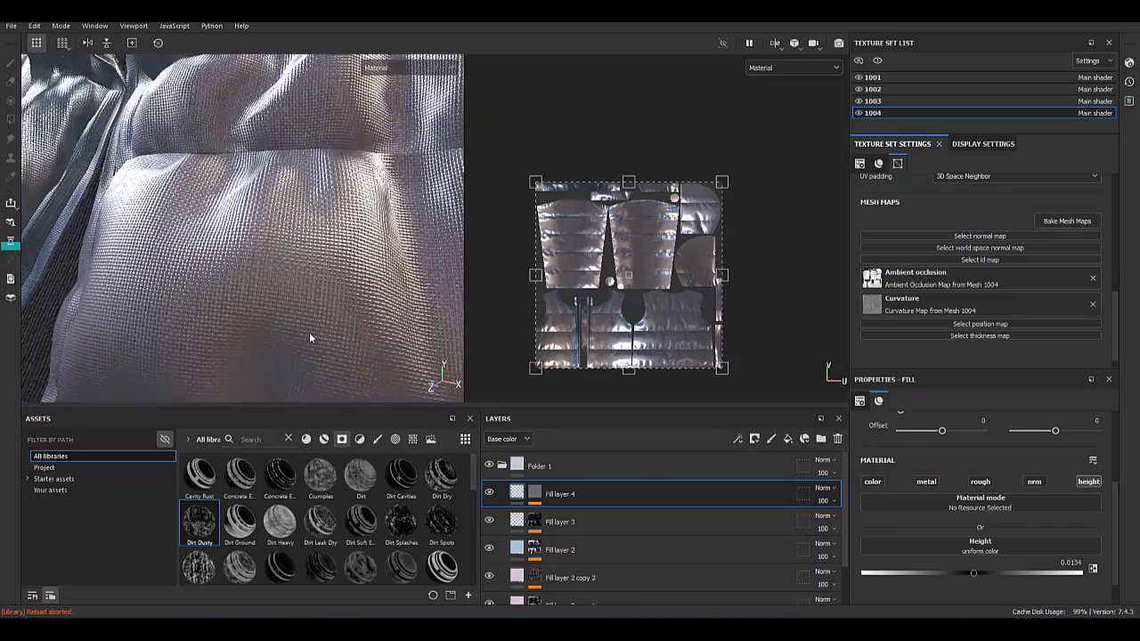
{"action": "left_click_drag", "start_coordinate": [196, 222], "coordinate": [285, 249], "text": "alt"}
Set the Mesh 1 weave scale to 40 and save the project.
{"action": "left_click", "coordinate": [586, 515]}
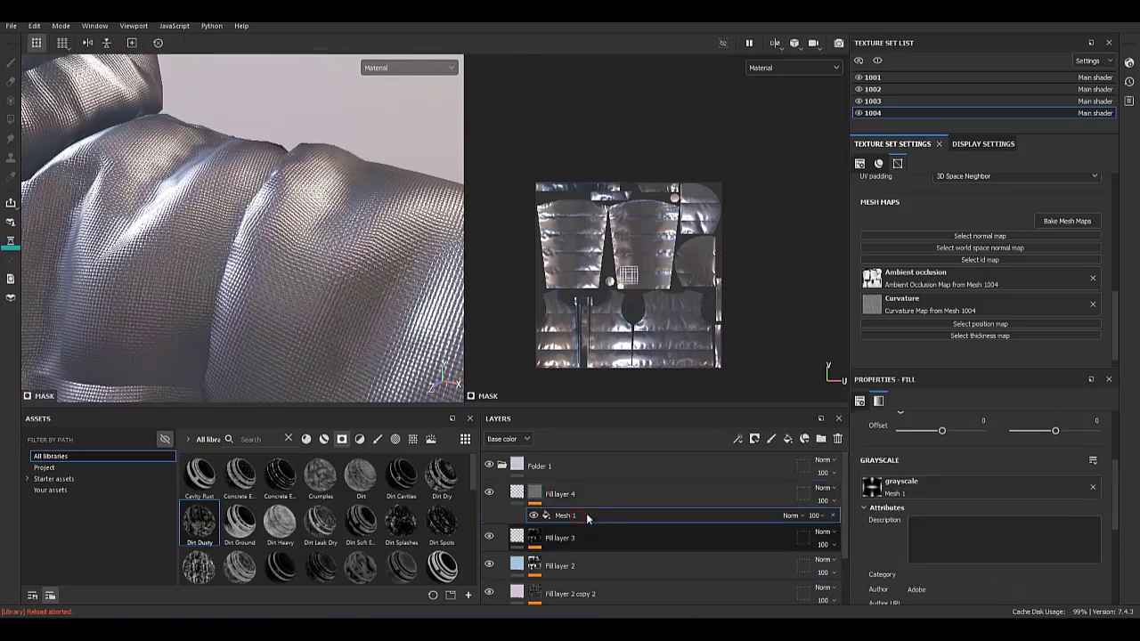
{"action": "scroll", "coordinate": [987, 478], "scroll_direction": "up", "scroll_amount": 2}
{"action": "left_click_drag", "start_coordinate": [969, 459], "coordinate": [970, 459]}
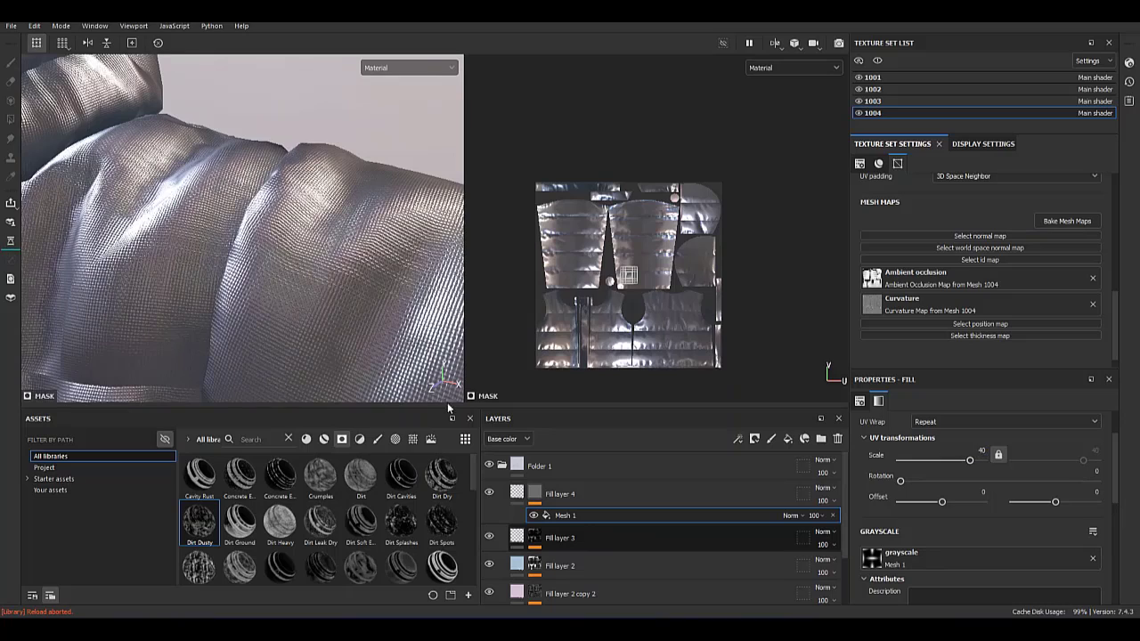
{"action": "left_click_drag", "start_coordinate": [447, 403], "coordinate": [420, 334], "text": "alt"}
{"action": "key", "text": "ctrl+s"}
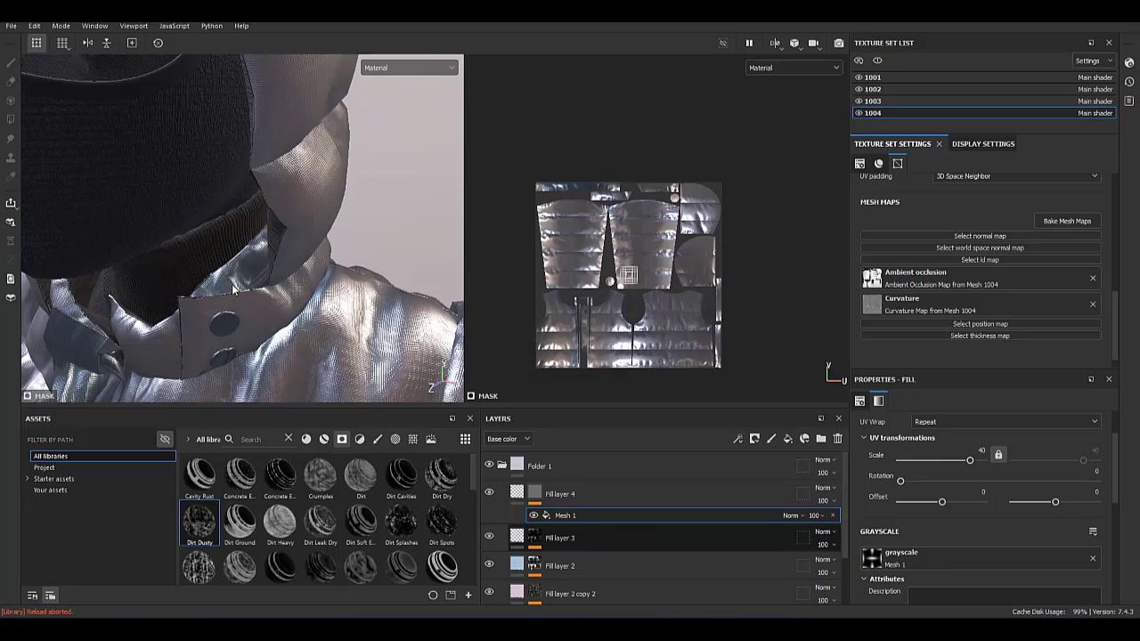
{"action": "mouse_move", "coordinate": [234, 288]}
{"action": "left_mouse_down", "text": "alt"}
{"action": "mouse_move", "coordinate": [311, 255]}
{"action": "mouse_move", "coordinate": [107, 316]}
{"action": "mouse_move", "coordinate": [283, 267]}
{"action": "left_mouse_up", "text": "alt"}
Duplicate Fill layer 2 and mask the copy with a Clouds 3 noise fill.
{"action": "left_click", "coordinate": [606, 567]}
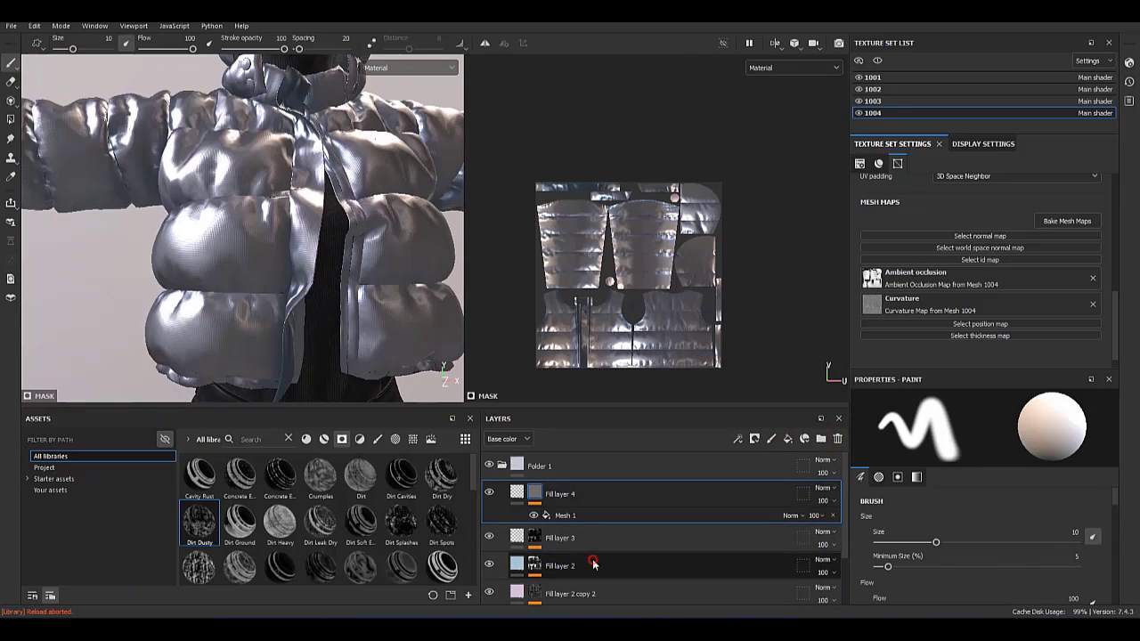
{"action": "left_click", "coordinate": [789, 440]}
{"action": "left_click", "coordinate": [647, 378]}
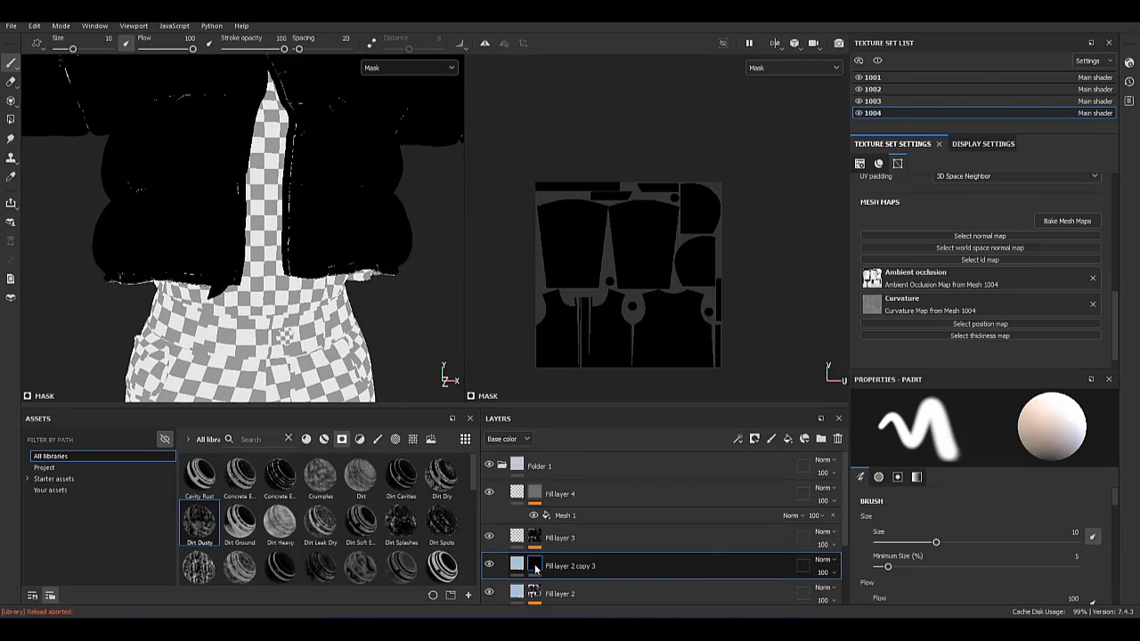
{"action": "right_click", "coordinate": [534, 564]}
{"action": "left_click", "coordinate": [568, 485]}
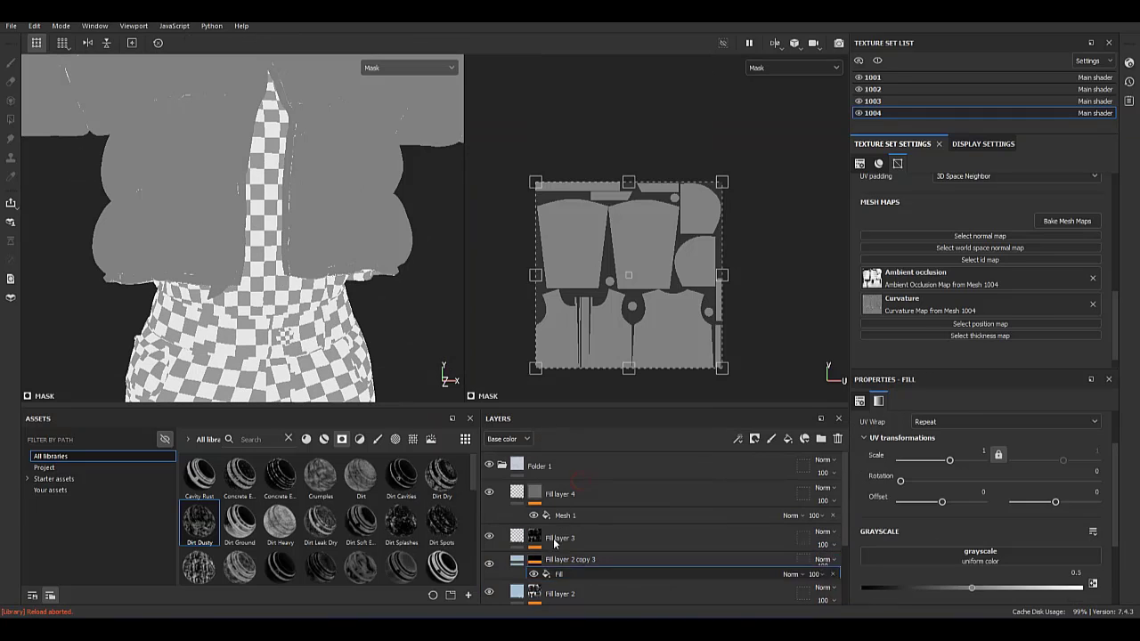
{"action": "left_click", "coordinate": [980, 555]}
{"action": "scroll", "coordinate": [1097, 450], "scroll_direction": "down", "scroll_amount": 4}
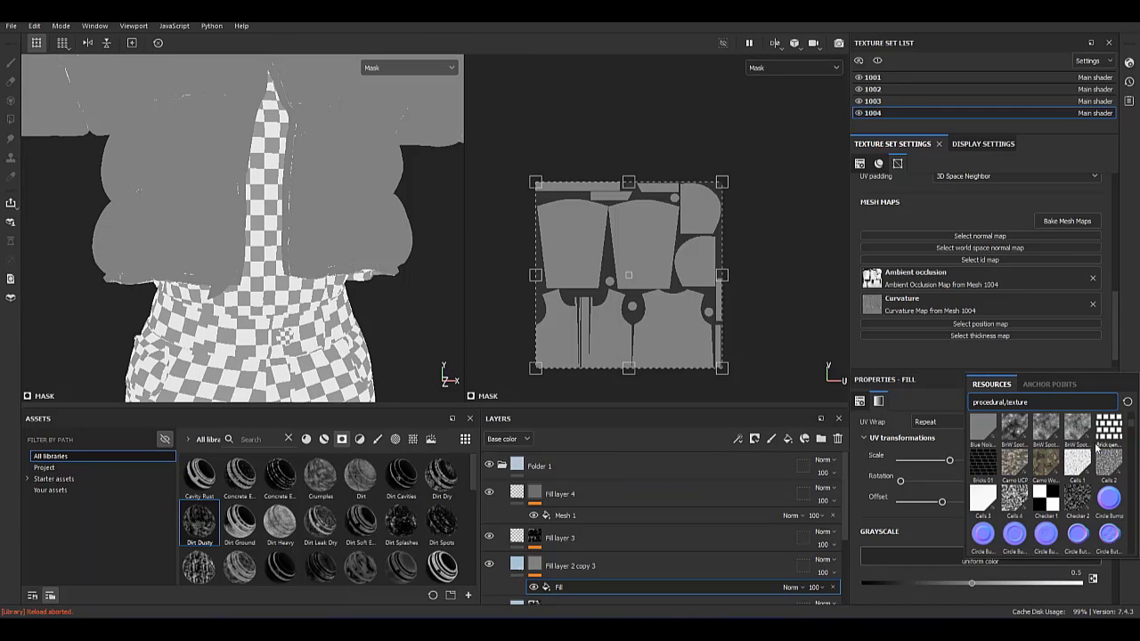
{"action": "scroll", "coordinate": [1131, 470], "scroll_direction": "down", "scroll_amount": 4}
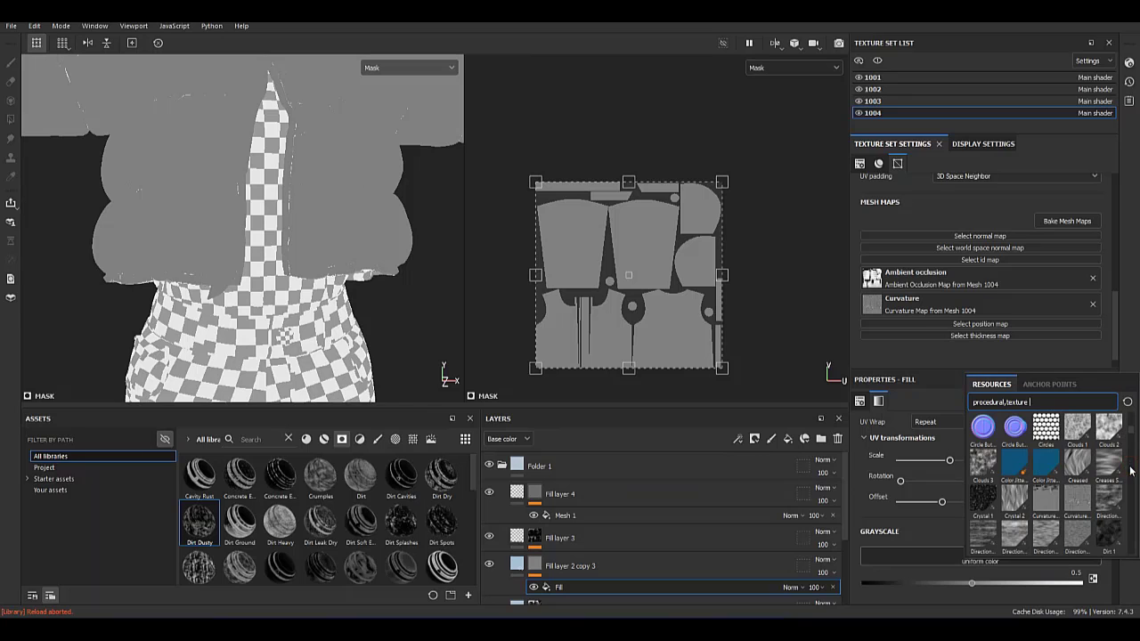
{"action": "left_click", "coordinate": [983, 465]}
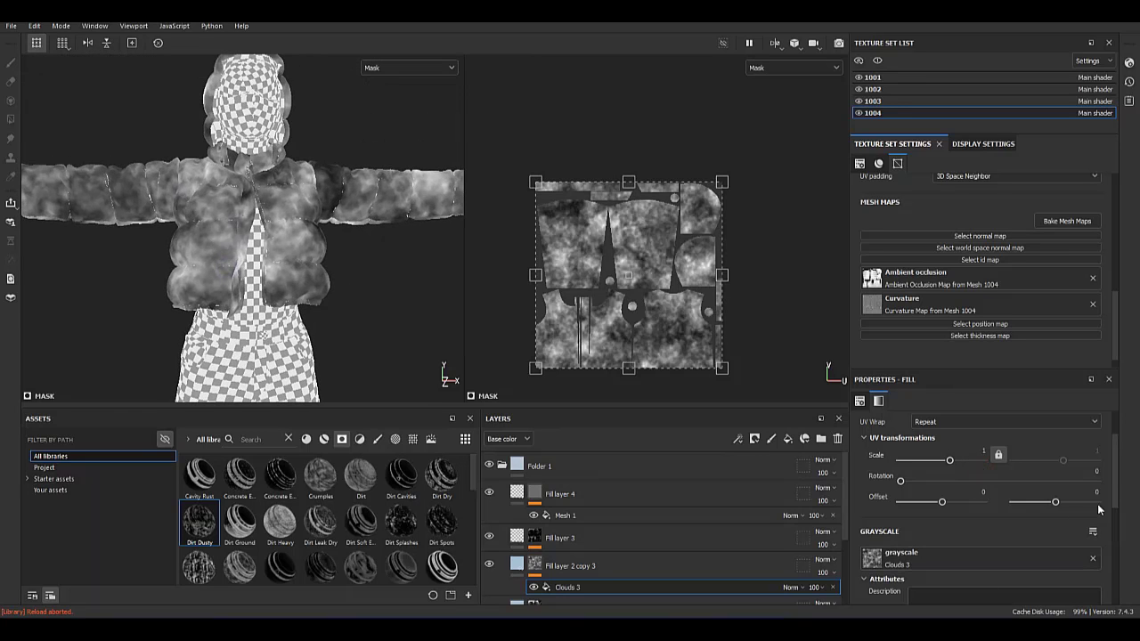
Set the Clouds 3 mask balance to 0.35 and return to the copy's material view.
{"action": "scroll", "coordinate": [1030, 457], "scroll_direction": "down", "scroll_amount": 5}
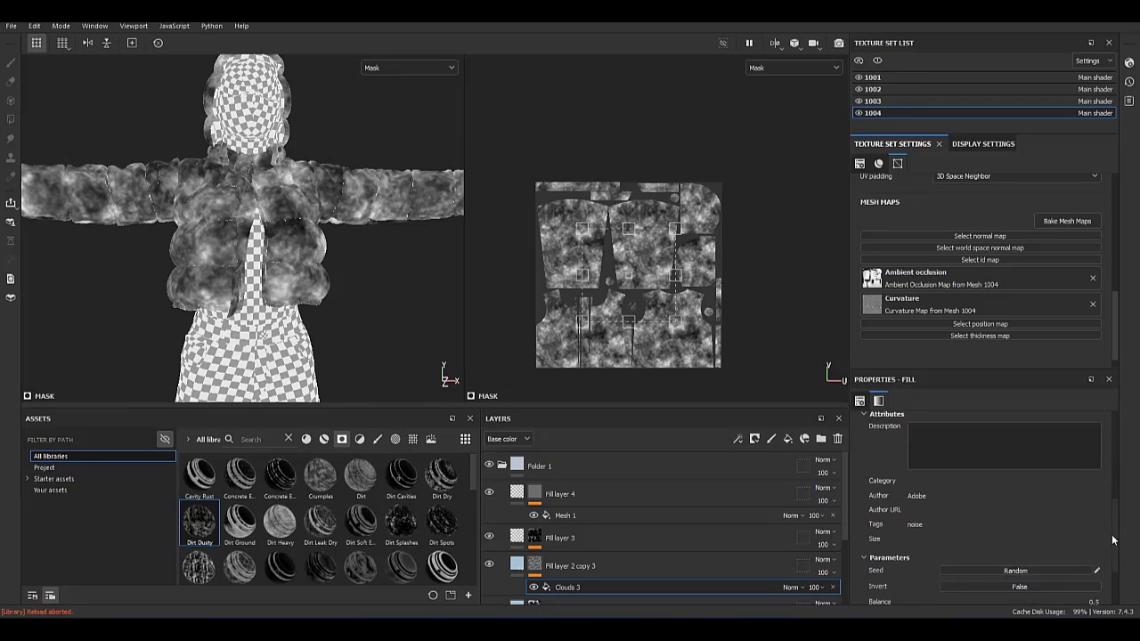
{"action": "left_click_drag", "start_coordinate": [980, 532], "coordinate": [914, 531]}
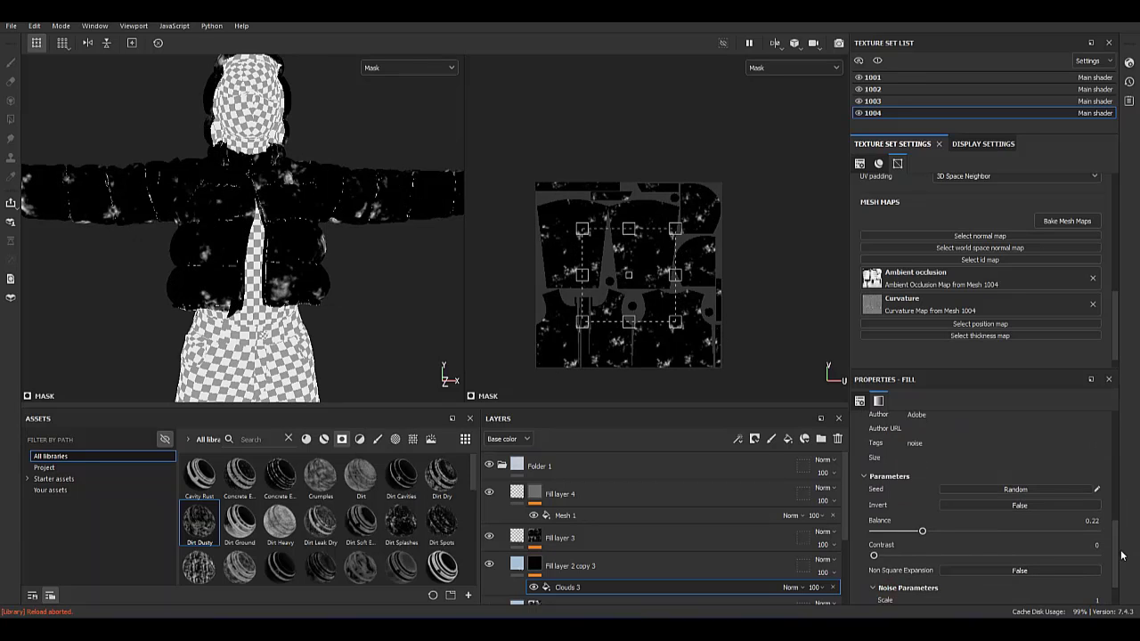
{"action": "scroll", "coordinate": [1121, 555], "scroll_direction": "down", "scroll_amount": 2}
{"action": "left_click_drag", "start_coordinate": [922, 483], "coordinate": [951, 483]}
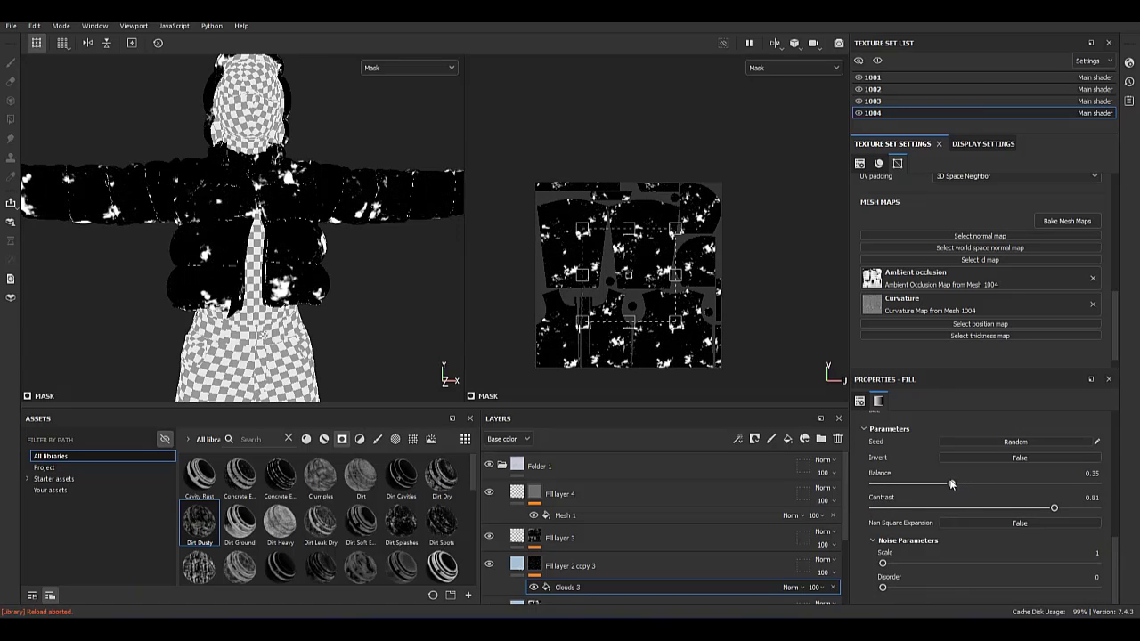
{"action": "left_click", "coordinate": [533, 561]}
{"action": "scroll", "coordinate": [323, 259], "scroll_direction": "up", "scroll_amount": 3}
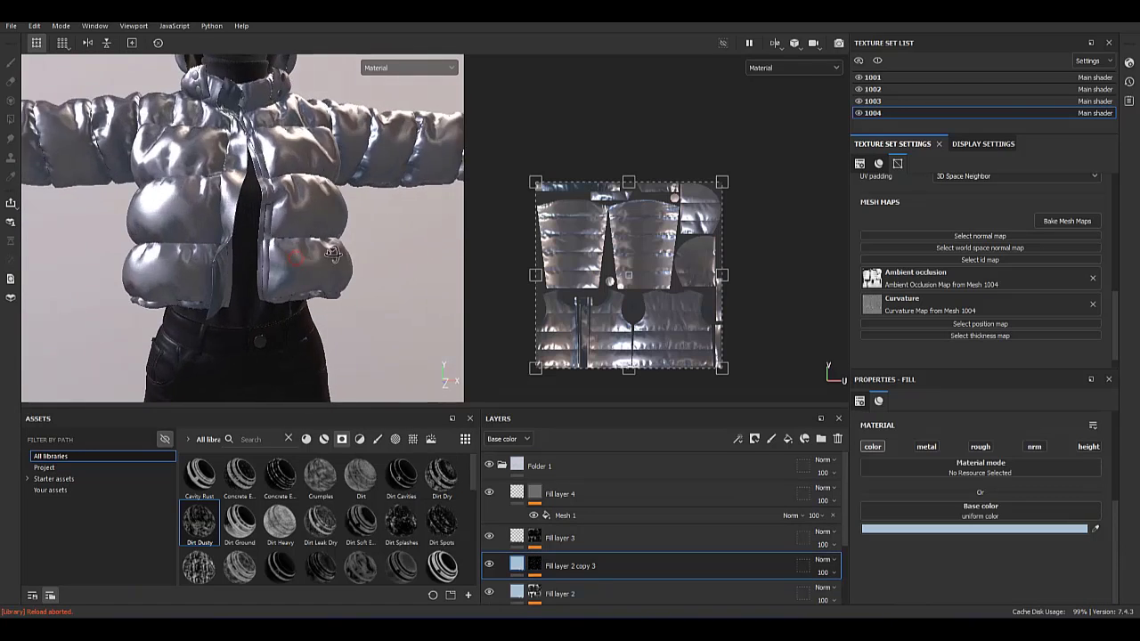
{"action": "scroll", "coordinate": [323, 248], "scroll_direction": "up", "scroll_amount": 3}
{"action": "scroll", "coordinate": [323, 247], "scroll_direction": "up", "scroll_amount": 3}
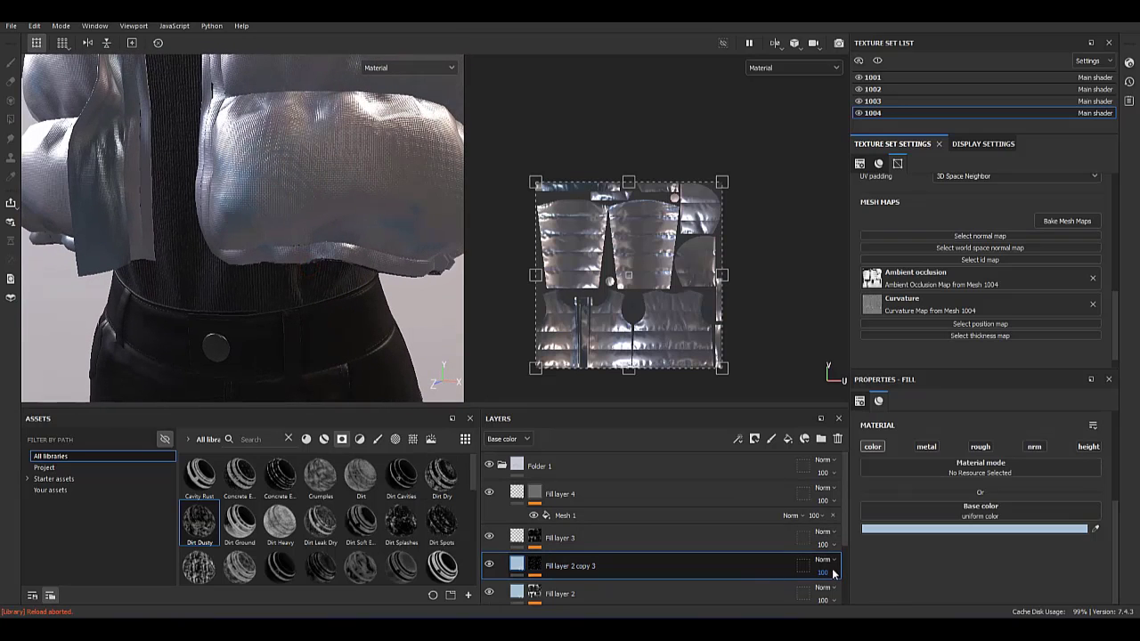
Replace the tint layer mask's Clouds 3 grayscale with White Noise.
{"action": "left_click", "coordinate": [534, 566]}
{"action": "left_click", "coordinate": [567, 587]}
{"action": "left_click", "coordinate": [872, 451]}
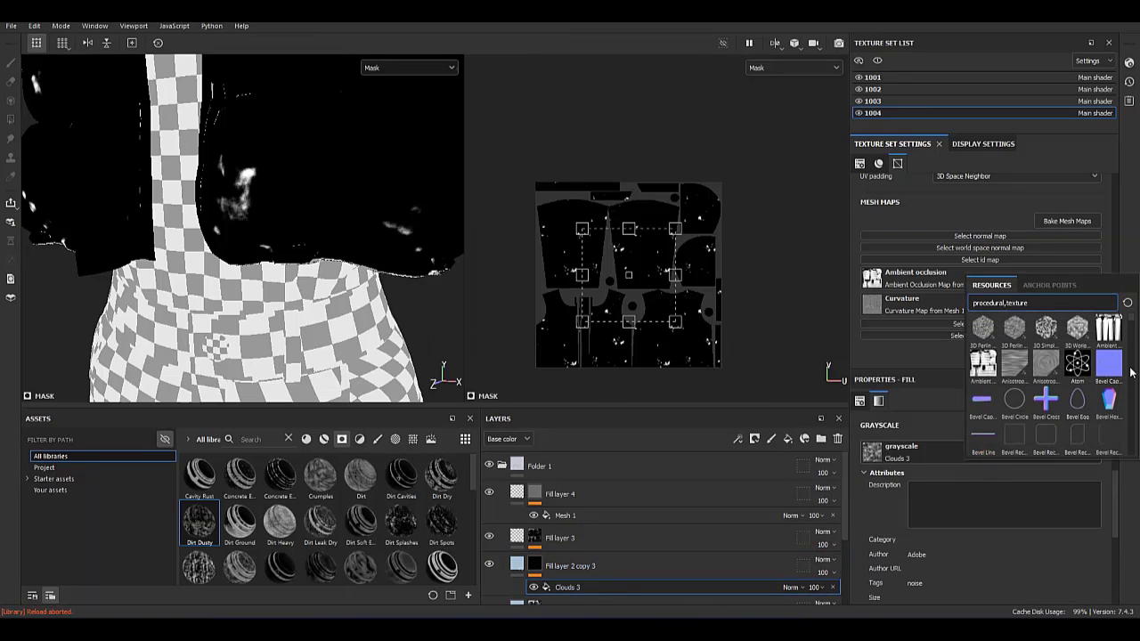
{"action": "scroll", "coordinate": [1132, 390], "scroll_direction": "down", "scroll_amount": 3}
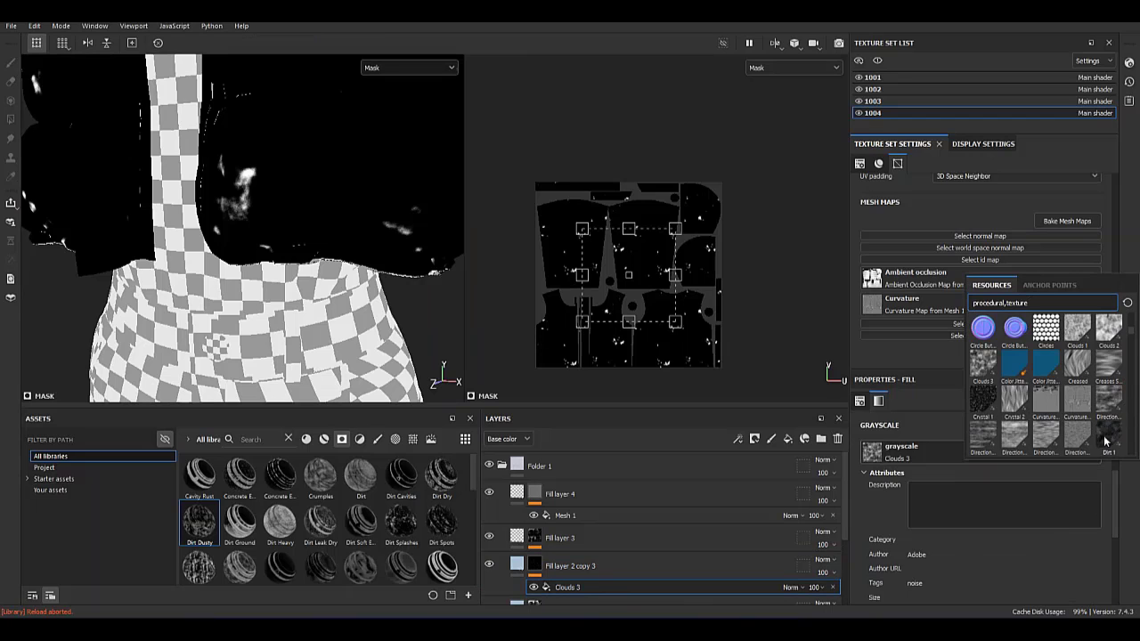
{"action": "scroll", "coordinate": [1129, 431], "scroll_direction": "down", "scroll_amount": 3}
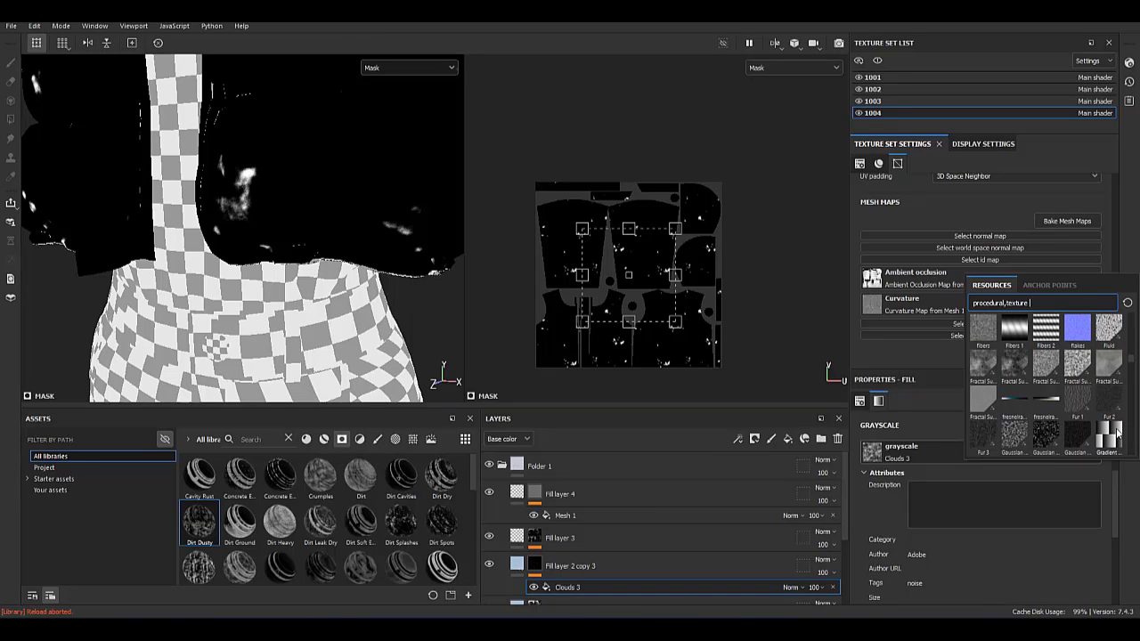
{"action": "scroll", "coordinate": [1077, 436], "scroll_direction": "down", "scroll_amount": 3}
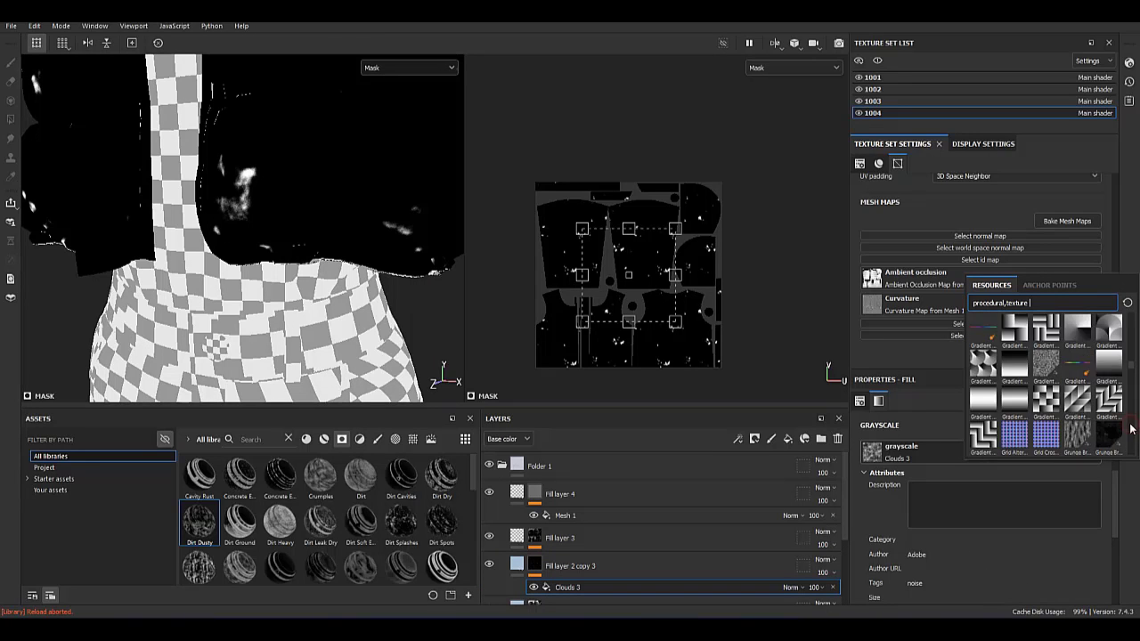
{"action": "scroll", "coordinate": [1077, 436], "scroll_direction": "down", "scroll_amount": 3}
{"action": "scroll", "coordinate": [1132, 432], "scroll_direction": "down", "scroll_amount": 3}
{"action": "scroll", "coordinate": [1132, 452], "scroll_direction": "down", "scroll_amount": 3}
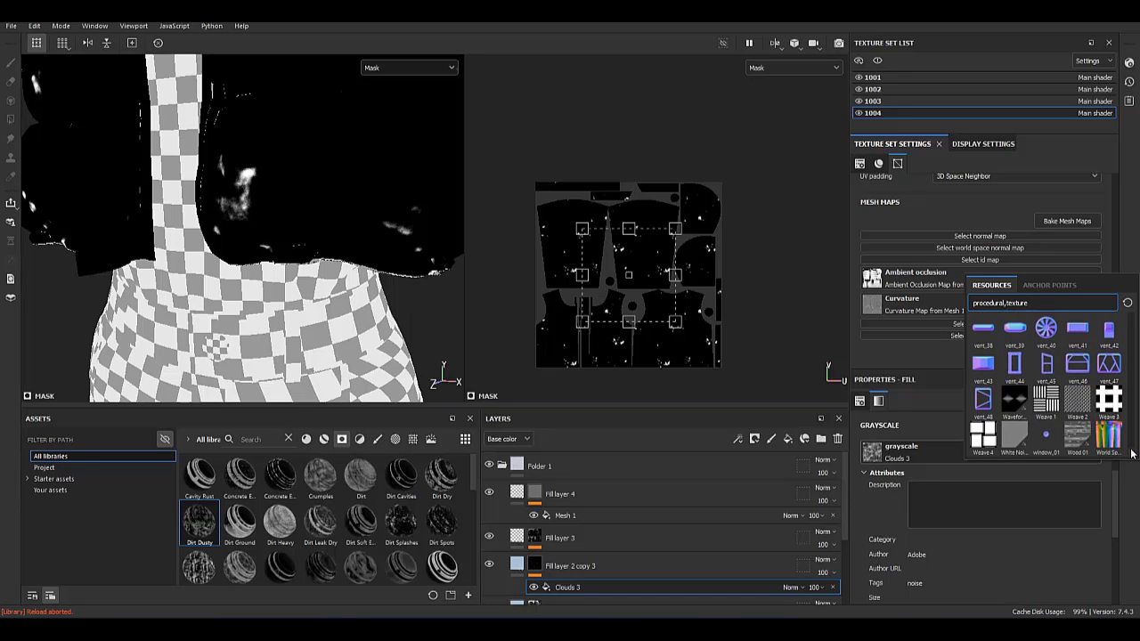
{"action": "left_click", "coordinate": [1014, 437]}
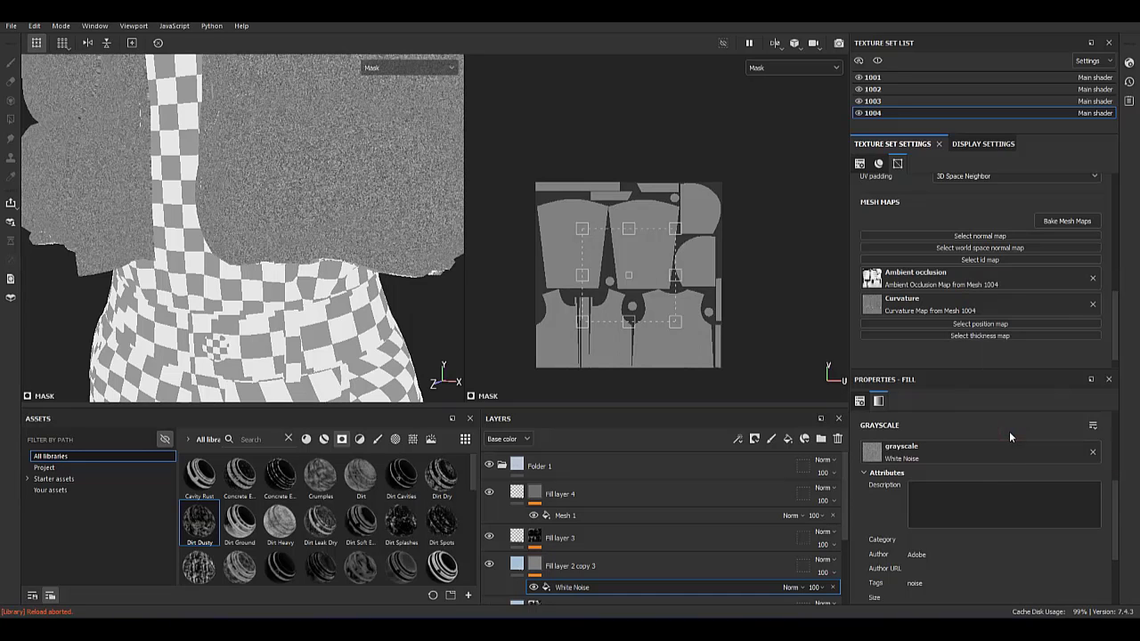
Lower the White Noise mask balance to 0.04.
{"action": "scroll", "coordinate": [975, 553], "scroll_direction": "down", "scroll_amount": 3}
{"action": "left_click_drag", "start_coordinate": [975, 562], "coordinate": [883, 565]}
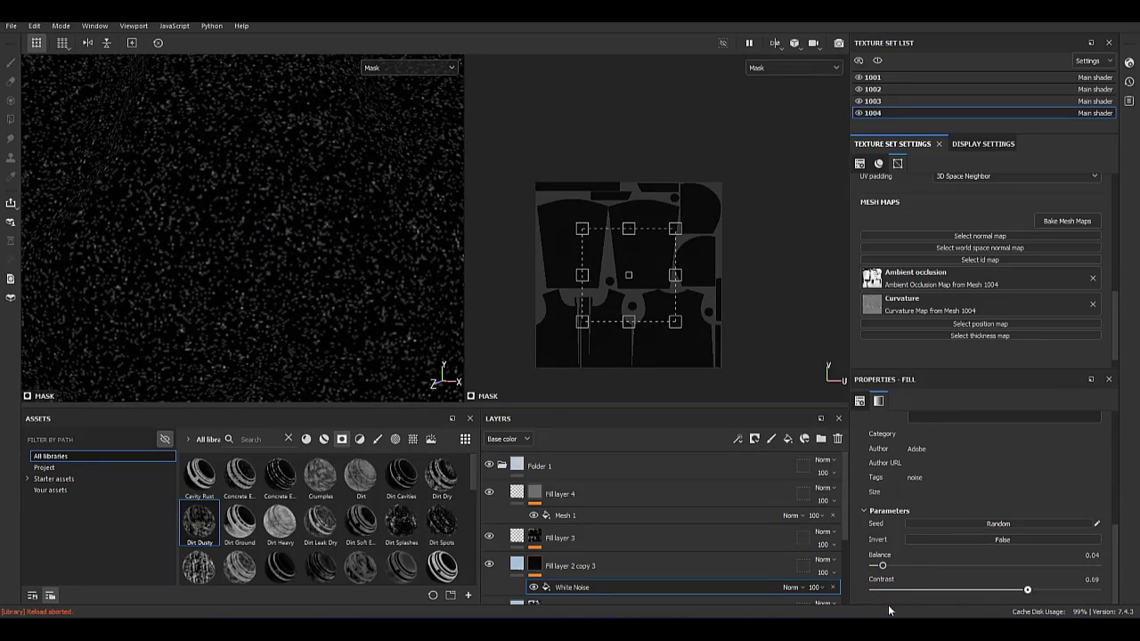
{"action": "left_click", "coordinate": [571, 566]}
Add a Levels adjustment to the White Noise mask, raising midtones and lowering the white point.
{"action": "right_click", "coordinate": [591, 588]}
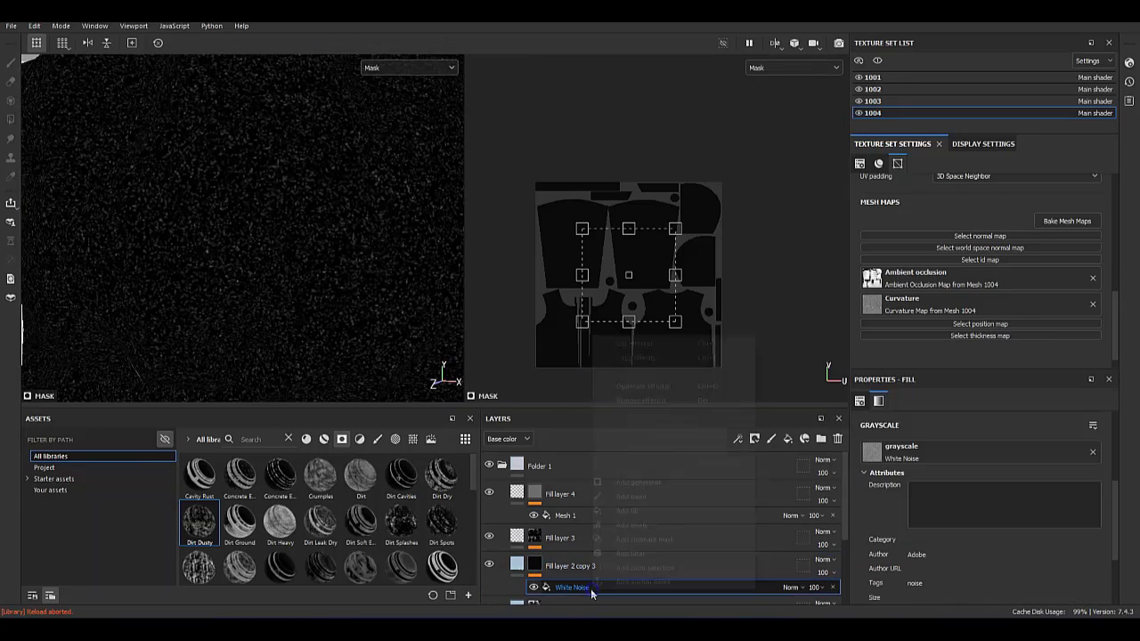
{"action": "left_click", "coordinate": [639, 528]}
{"action": "left_click_drag", "start_coordinate": [984, 431], "coordinate": [951, 431]}
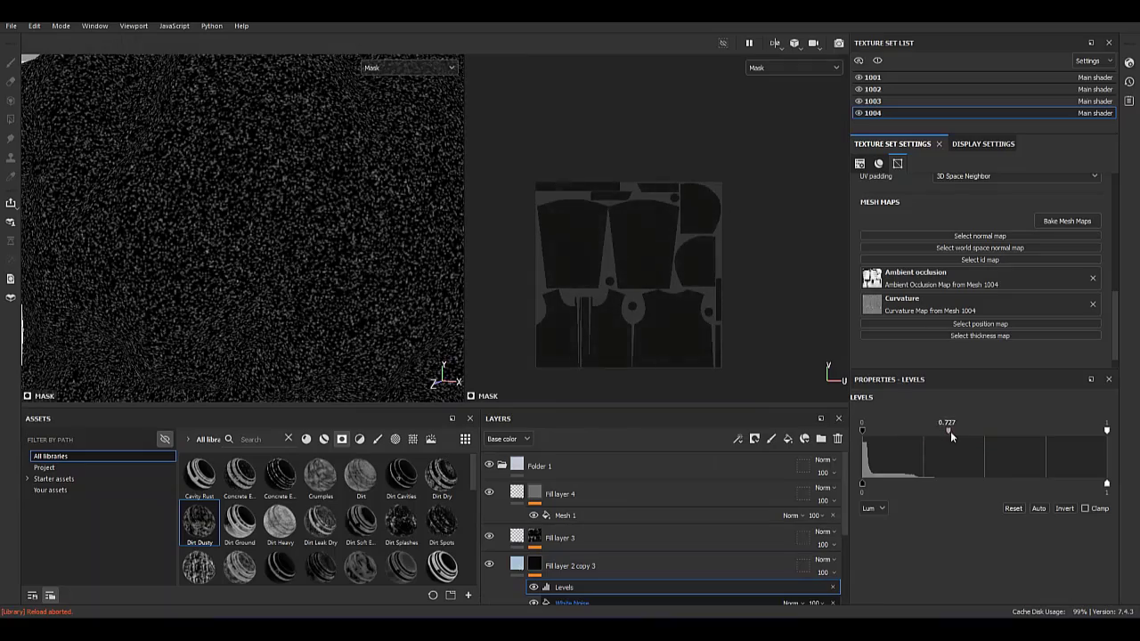
{"action": "left_click_drag", "start_coordinate": [1106, 440], "coordinate": [939, 435]}
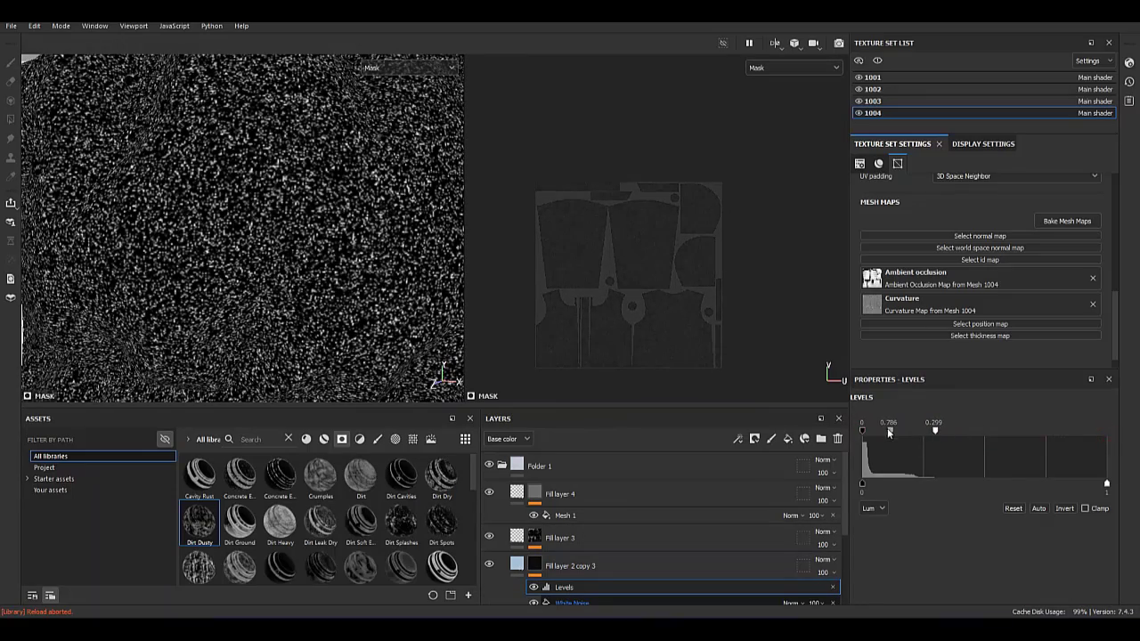
{"action": "mouse_move", "coordinate": [102, 122]}
{"action": "left_mouse_down", "text": "alt"}
{"action": "mouse_move", "coordinate": [359, 347]}
{"action": "mouse_move", "coordinate": [232, 258]}
{"action": "left_mouse_up", "text": "alt"}
Add a Blur filter to Fill layer 2 copy 3's mask.
{"action": "left_click", "coordinate": [535, 564]}
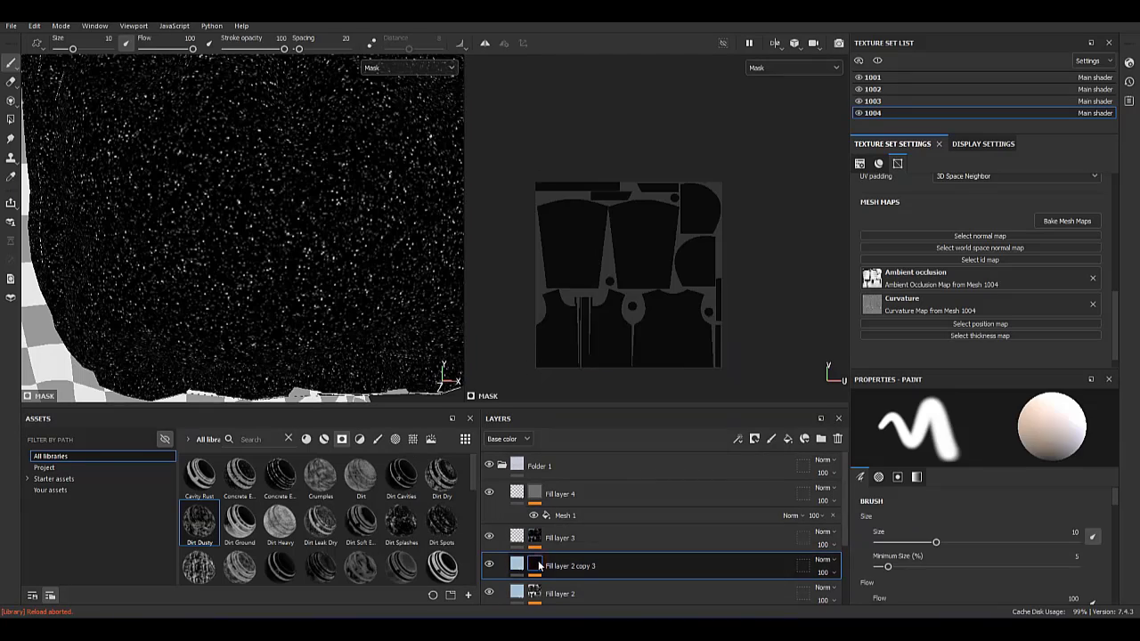
{"action": "right_click", "coordinate": [539, 566]}
{"action": "left_click", "coordinate": [588, 463]}
{"action": "left_click", "coordinate": [977, 430]}
{"action": "left_click", "coordinate": [1048, 476]}
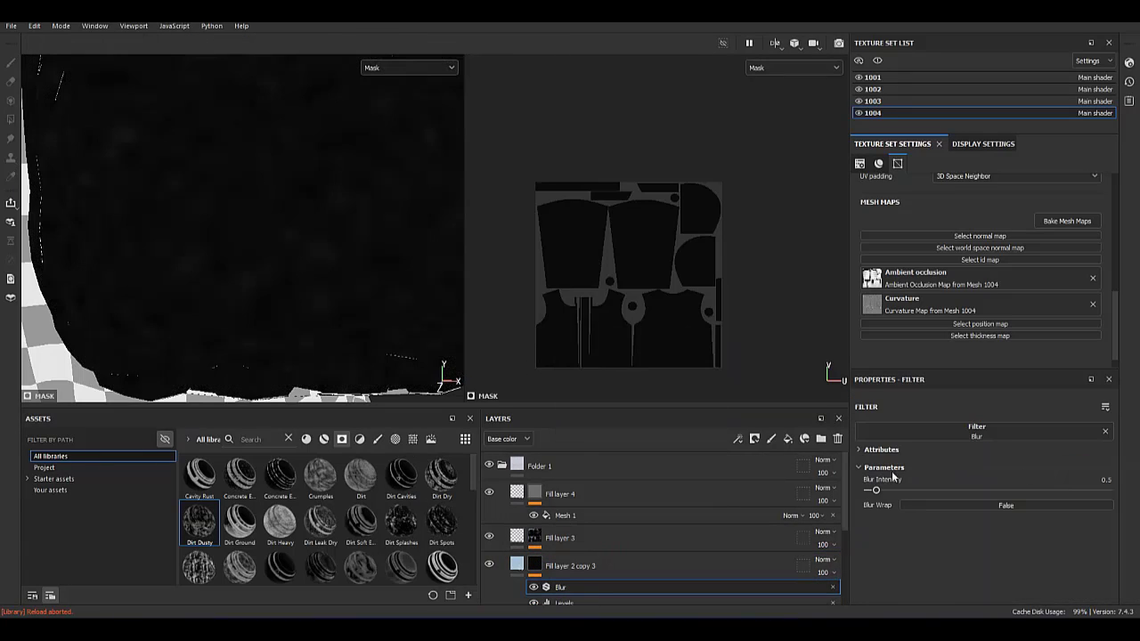
{"action": "left_click_drag", "start_coordinate": [267, 223], "coordinate": [142, 241], "text": "alt"}
{"action": "left_click", "coordinate": [570, 565]}
{"action": "mouse_move", "coordinate": [296, 296]}
{"action": "left_mouse_down", "text": "alt"}
{"action": "mouse_move", "coordinate": [319, 235]}
{"action": "mouse_move", "coordinate": [267, 222]}
{"action": "left_mouse_up", "text": "alt"}
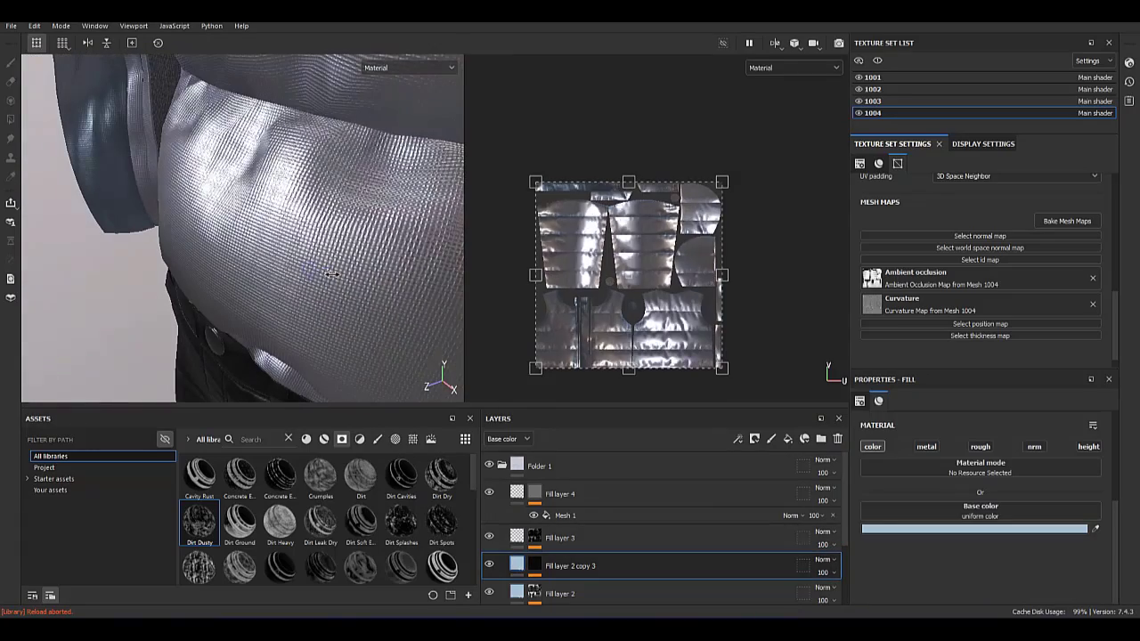
Desaturate the speckle layer's blue base colour to 0.547 and hide Fill layer 4.
{"action": "left_click", "coordinate": [980, 528]}
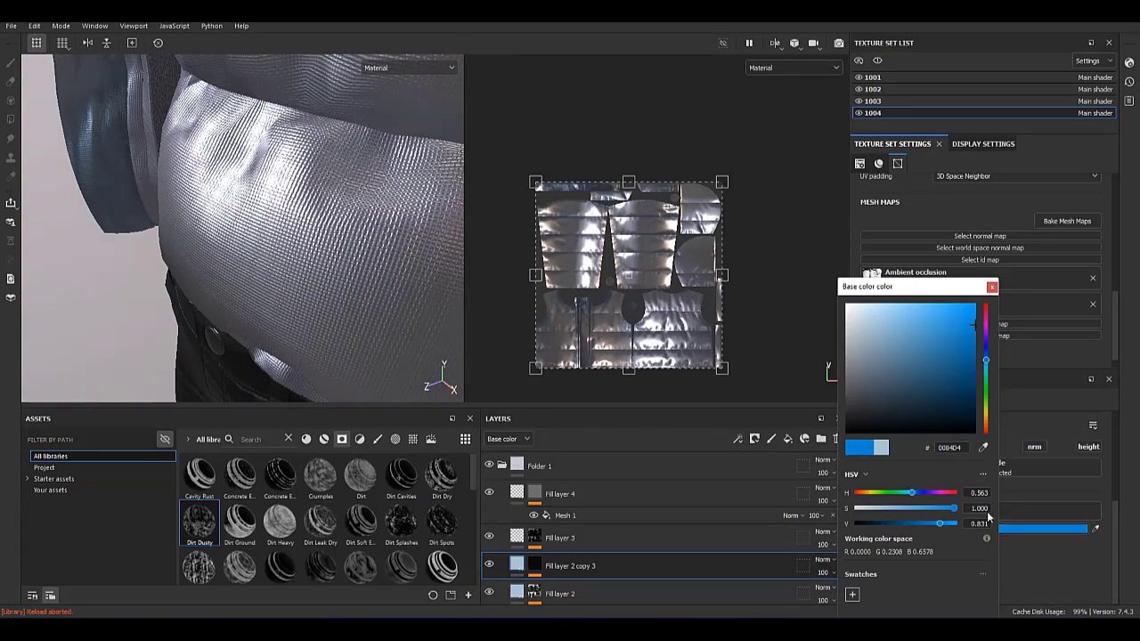
{"action": "scroll", "coordinate": [320, 194], "scroll_direction": "up", "scroll_amount": 3}
{"action": "scroll", "coordinate": [336, 258], "scroll_direction": "up", "scroll_amount": 3}
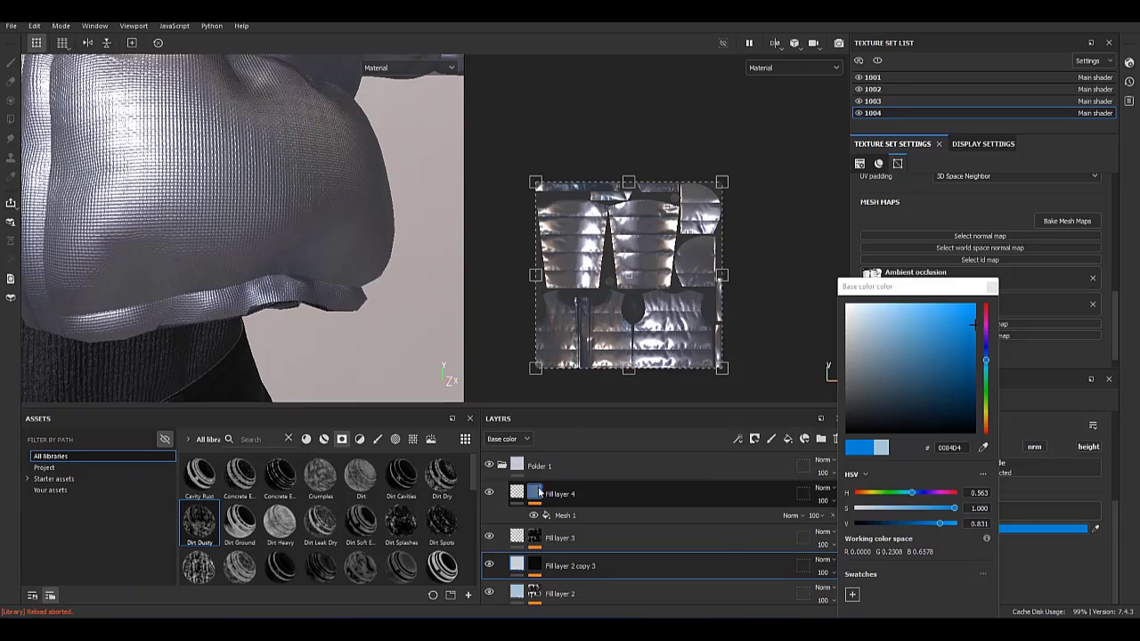
{"action": "left_click", "coordinate": [488, 494]}
{"action": "scroll", "coordinate": [353, 380], "scroll_direction": "up", "scroll_amount": 3}
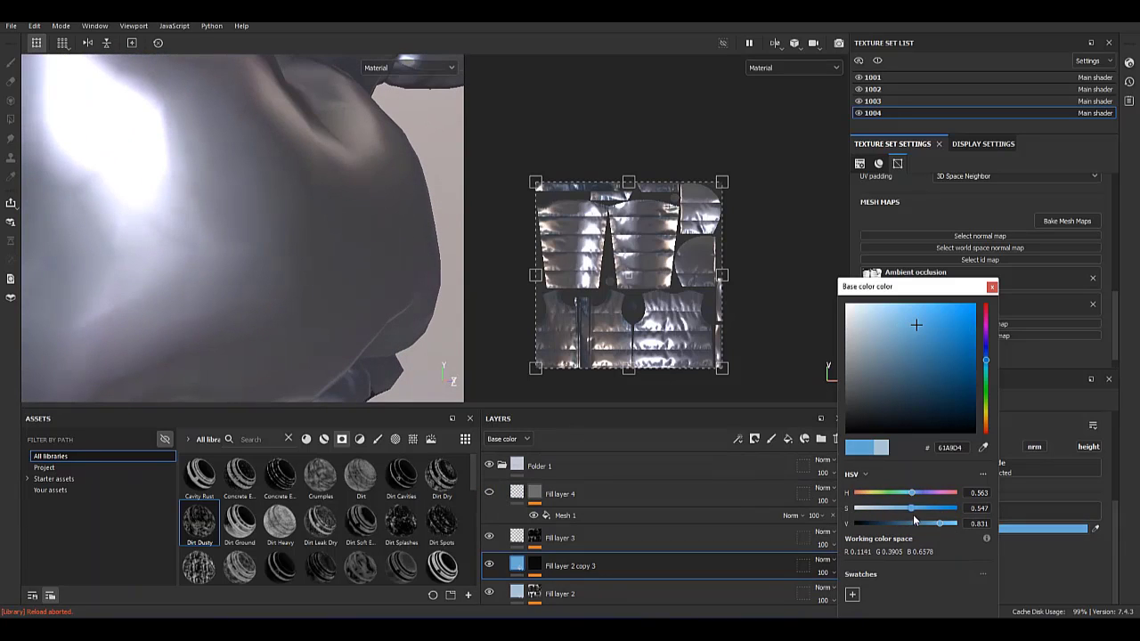
{"action": "left_click", "coordinate": [992, 286]}
Duplicate Fill layer 2 copy 3, keeping its White Noise mask.
{"action": "right_click", "coordinate": [619, 575]}
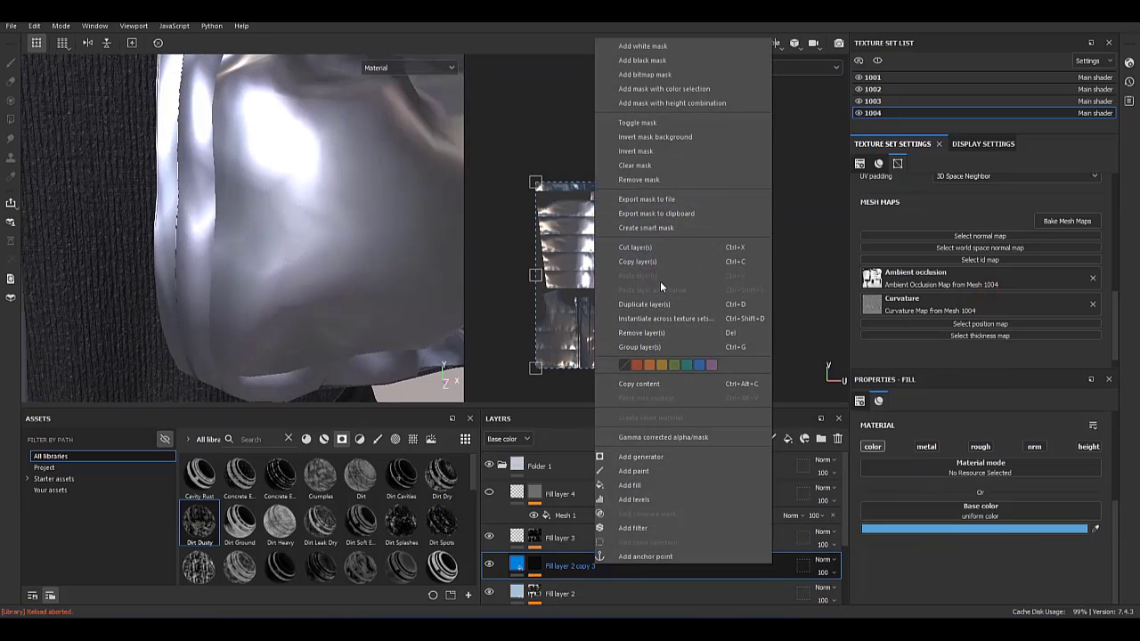
{"action": "left_click", "coordinate": [660, 304]}
{"action": "left_click", "coordinate": [534, 566]}
{"action": "left_click", "coordinate": [634, 597]}
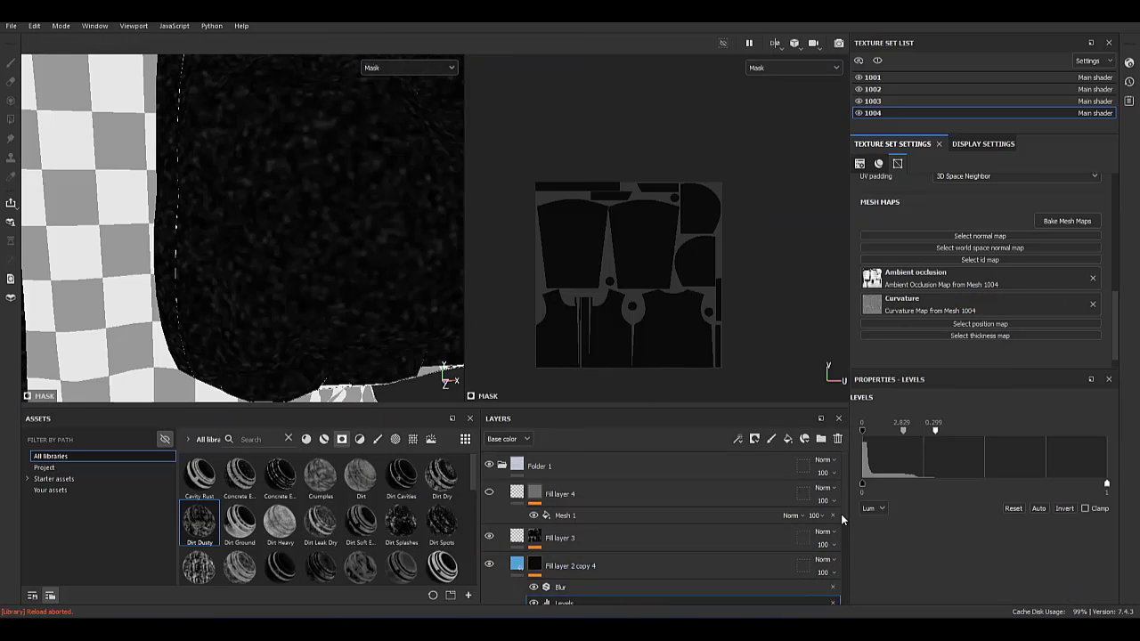
{"action": "scroll", "coordinate": [712, 534], "scroll_direction": "down", "scroll_amount": 2}
{"action": "left_click", "coordinate": [791, 558]}
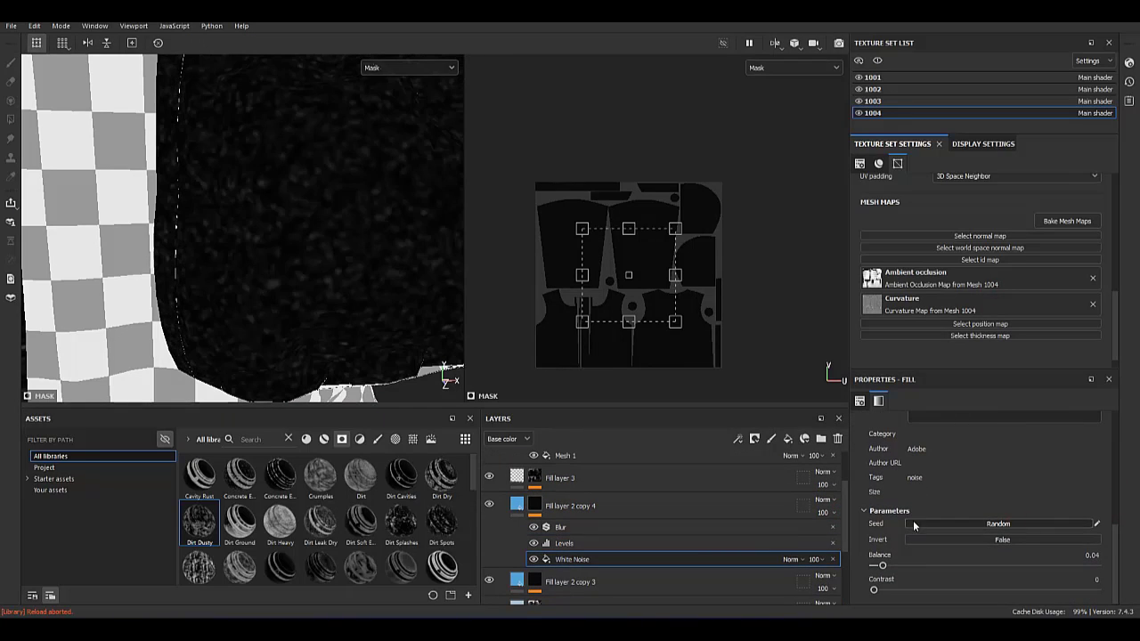
Set the duplicate's base colour to pink CF5ED0.
{"action": "left_click", "coordinate": [517, 506]}
{"action": "left_click", "coordinate": [869, 529]}
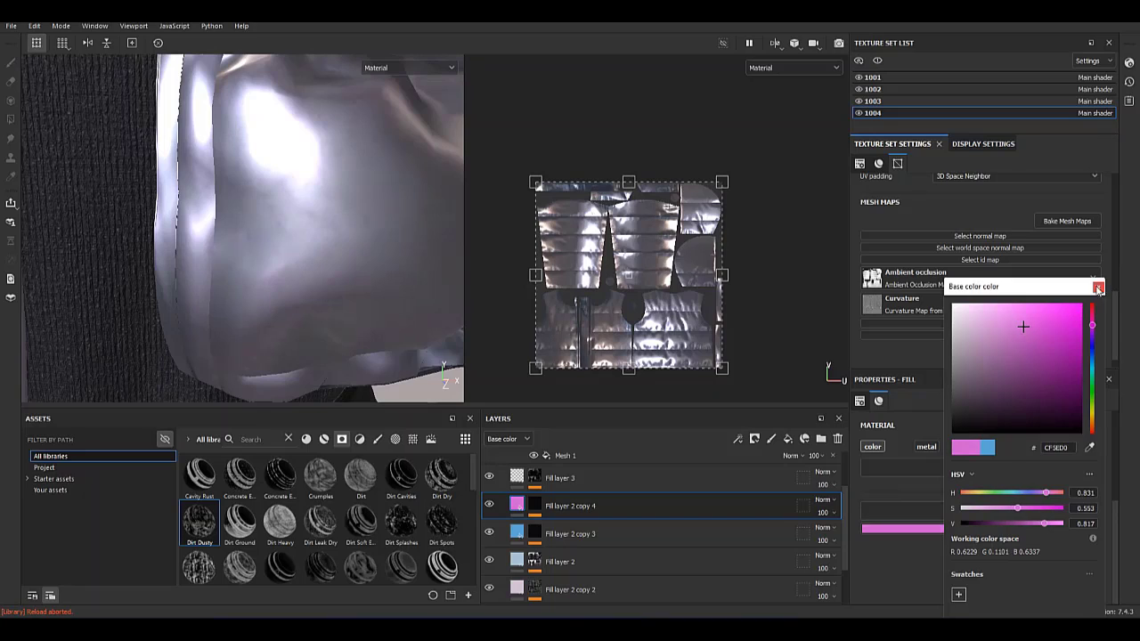
{"action": "left_click", "coordinate": [1099, 287]}
{"action": "mouse_move", "coordinate": [266, 284]}
{"action": "left_mouse_down", "text": "alt"}
{"action": "mouse_move", "coordinate": [372, 180]}
{"action": "mouse_move", "coordinate": [288, 240]}
{"action": "left_mouse_up", "text": "alt"}
{"action": "left_click", "coordinate": [534, 505]}
Duplicate the pink speckle layer as Fill layer 2 copy 5.
{"action": "right_click", "coordinate": [635, 505]}
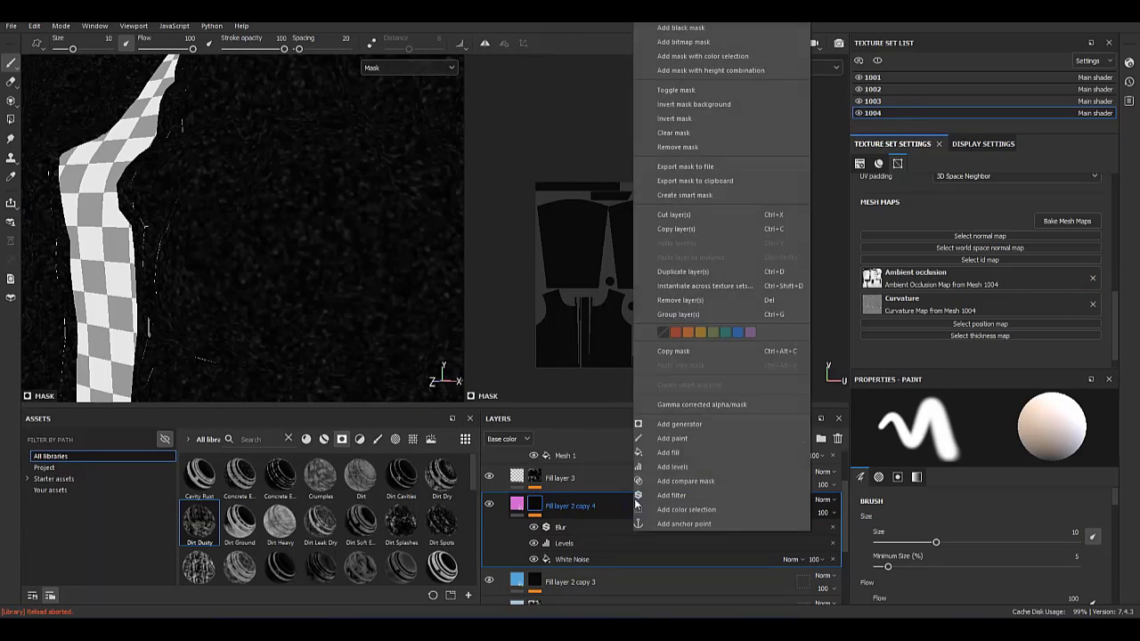
{"action": "left_click", "coordinate": [683, 271]}
{"action": "left_click", "coordinate": [570, 506]}
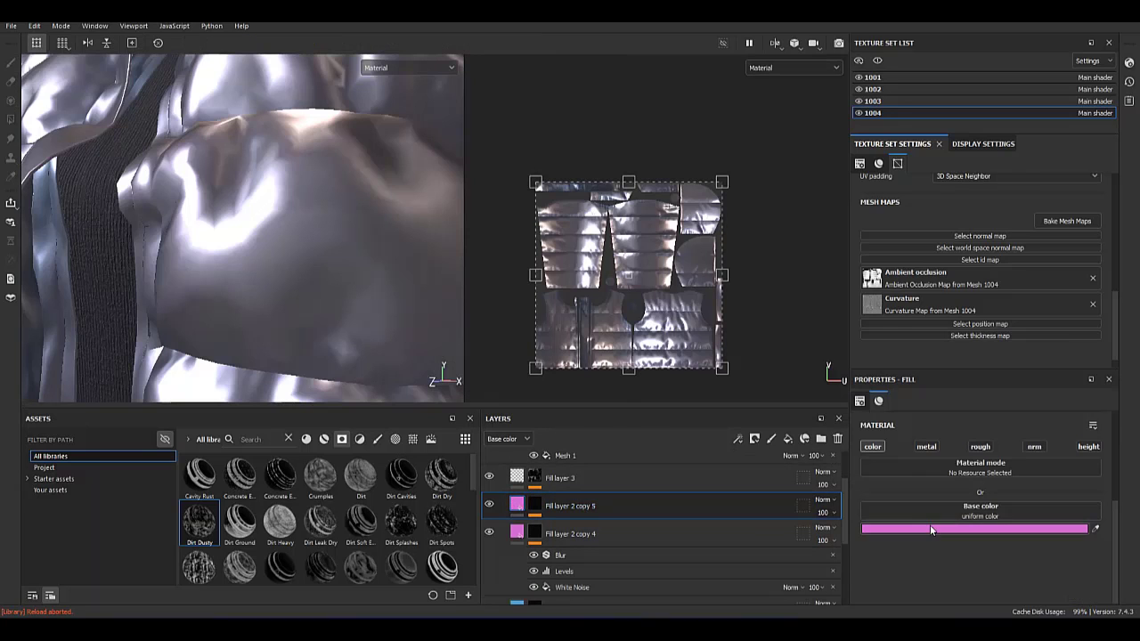
{"action": "left_click", "coordinate": [930, 529]}
{"action": "left_click", "coordinate": [1088, 286]}
Move Levels above Blur in copy 5's mask and set the blur intensity to 0.
{"action": "left_click", "coordinate": [535, 506]}
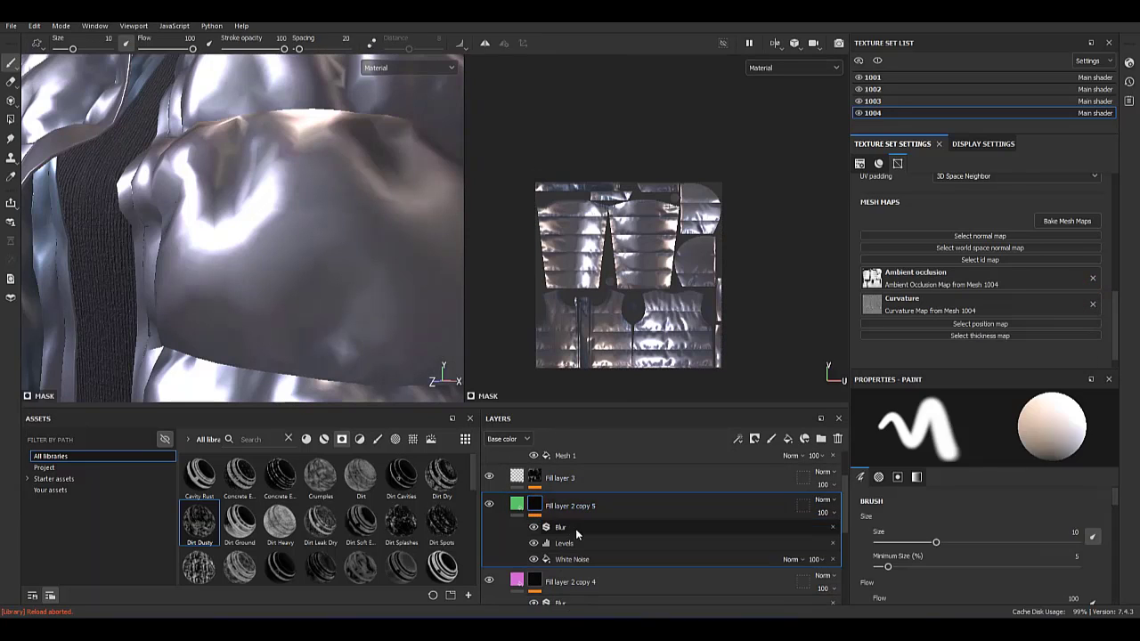
{"action": "left_click", "coordinate": [683, 543]}
{"action": "left_click", "coordinate": [572, 560]}
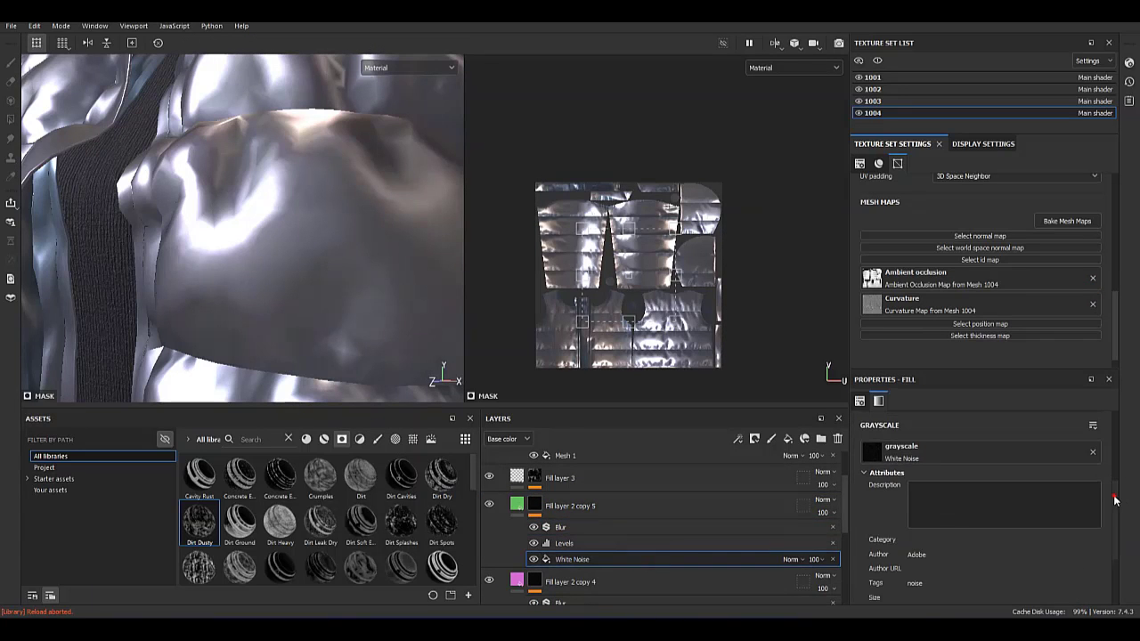
{"action": "left_click_drag", "start_coordinate": [1114, 500], "coordinate": [1111, 576]}
{"action": "left_click", "coordinate": [535, 506]}
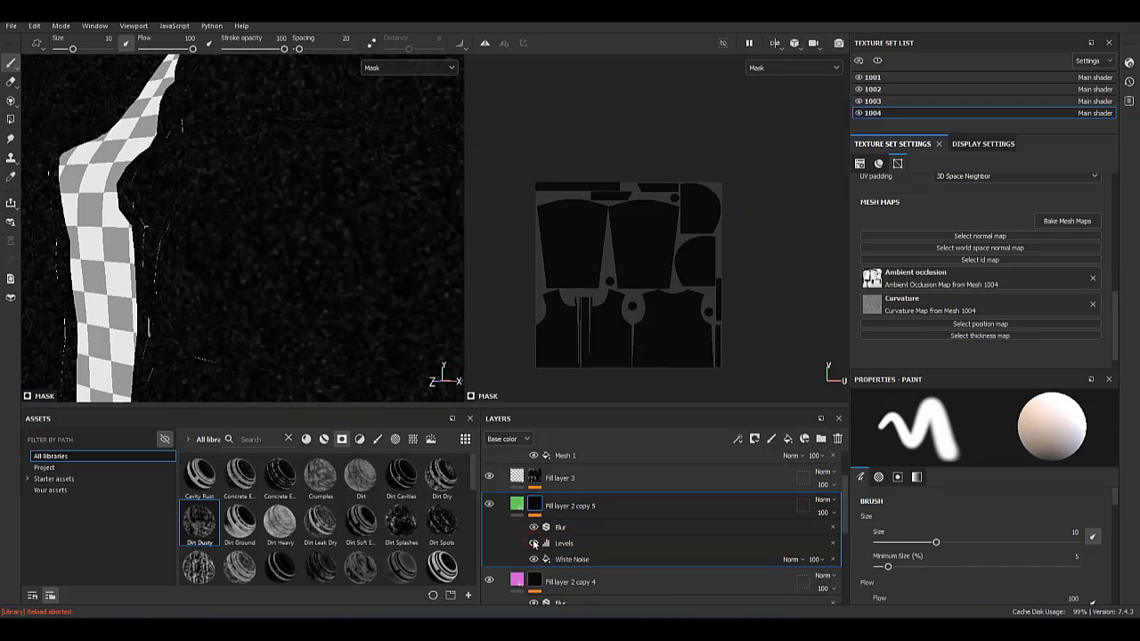
{"action": "left_click_drag", "start_coordinate": [564, 543], "coordinate": [561, 526]}
{"action": "left_click", "coordinate": [557, 541]}
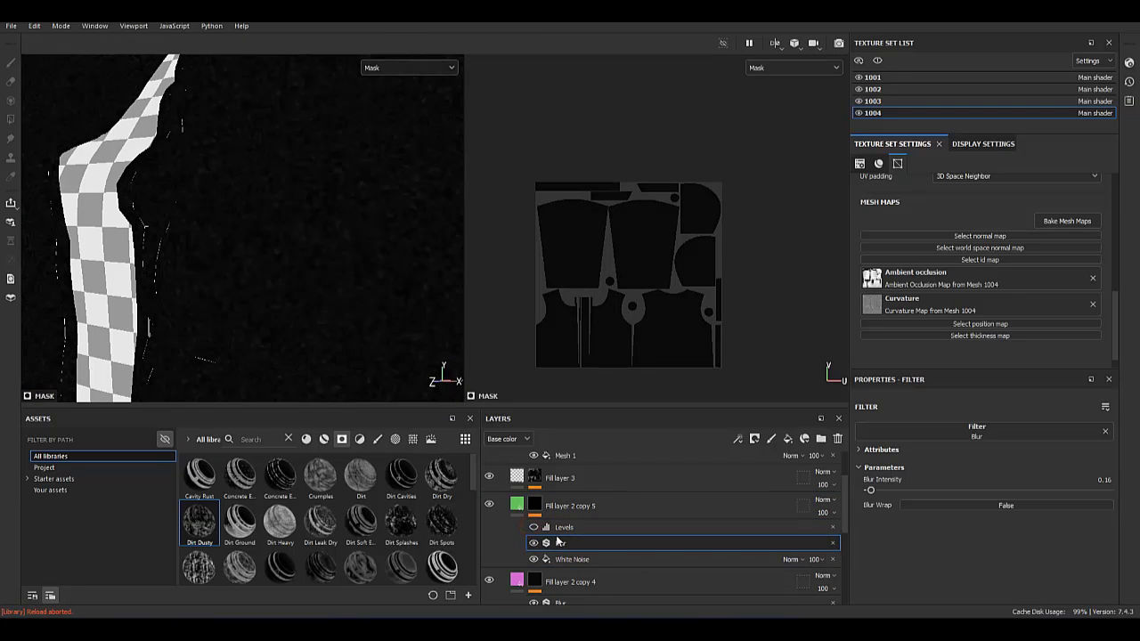
{"action": "left_click_drag", "start_coordinate": [869, 491], "coordinate": [868, 492]}
Lower the Levels black point to 0 and set the base colour to pale green ABCFA4.
{"action": "left_click", "coordinate": [811, 526]}
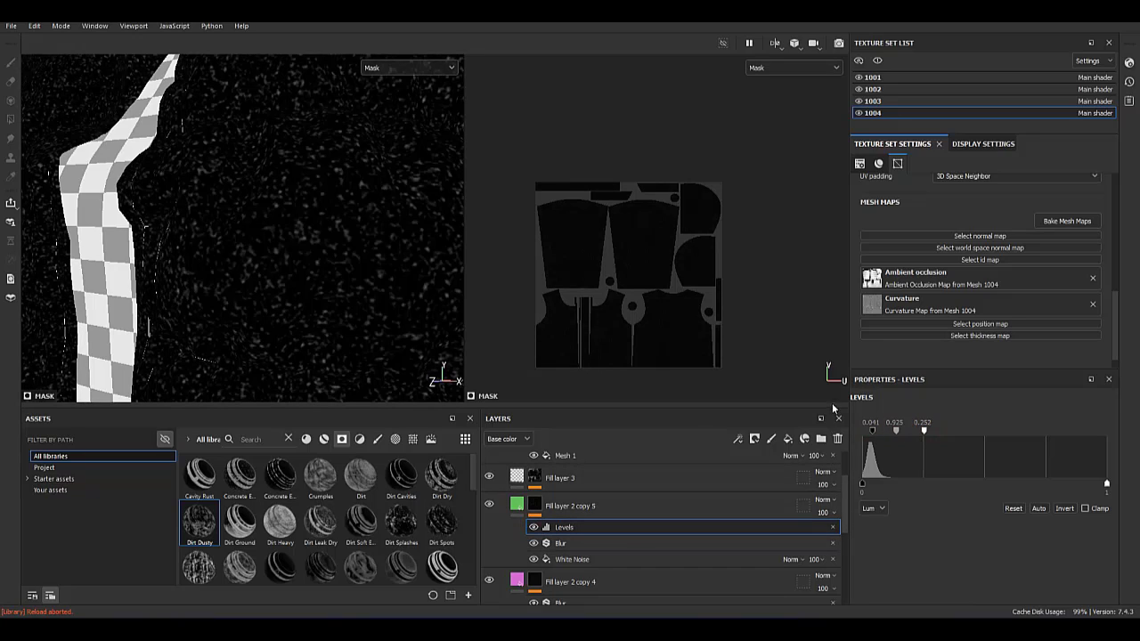
{"action": "mouse_move", "coordinate": [872, 430]}
{"action": "left_mouse_down"}
{"action": "mouse_move", "coordinate": [849, 434]}
{"action": "mouse_move", "coordinate": [863, 438]}
{"action": "left_mouse_up"}
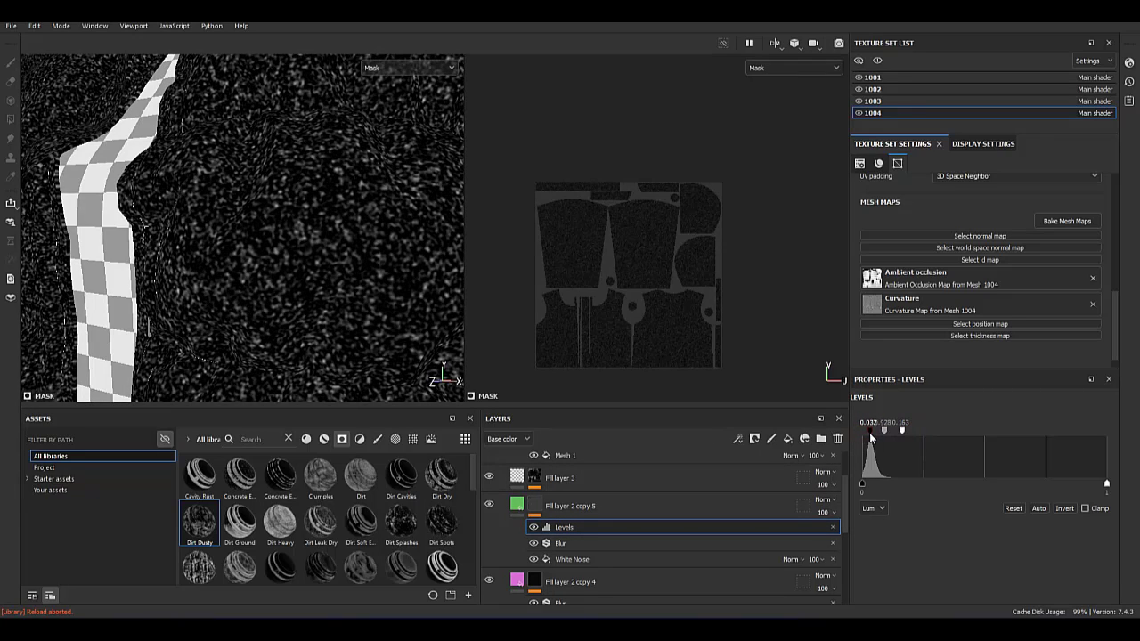
{"action": "left_click", "coordinate": [604, 507]}
{"action": "left_click_drag", "start_coordinate": [265, 258], "coordinate": [294, 241], "text": "alt"}
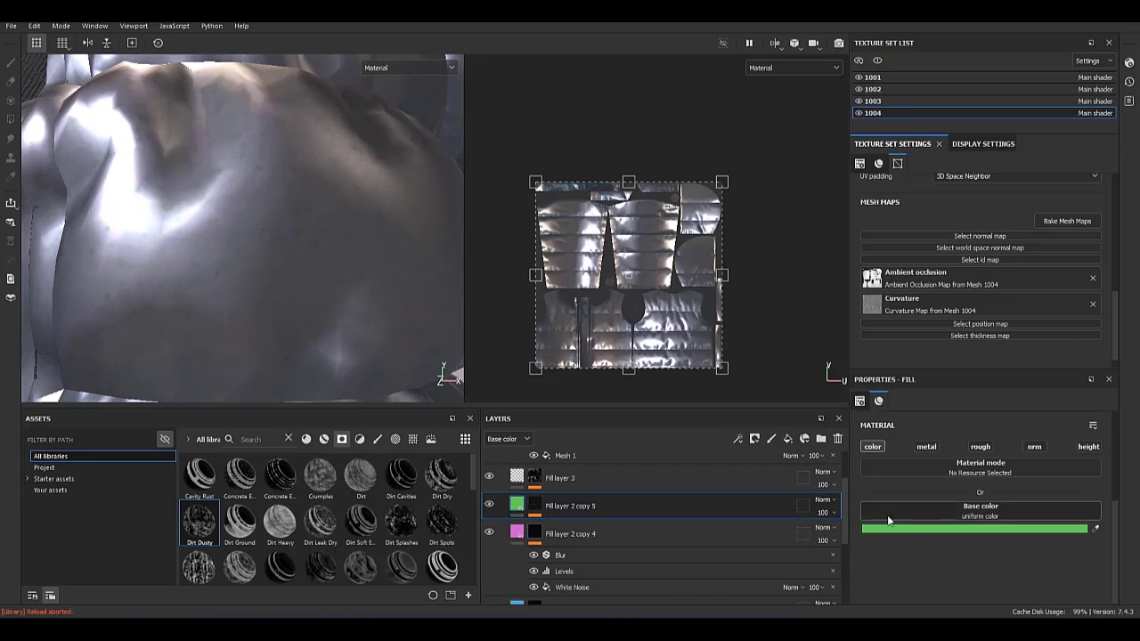
{"action": "left_click", "coordinate": [975, 529]}
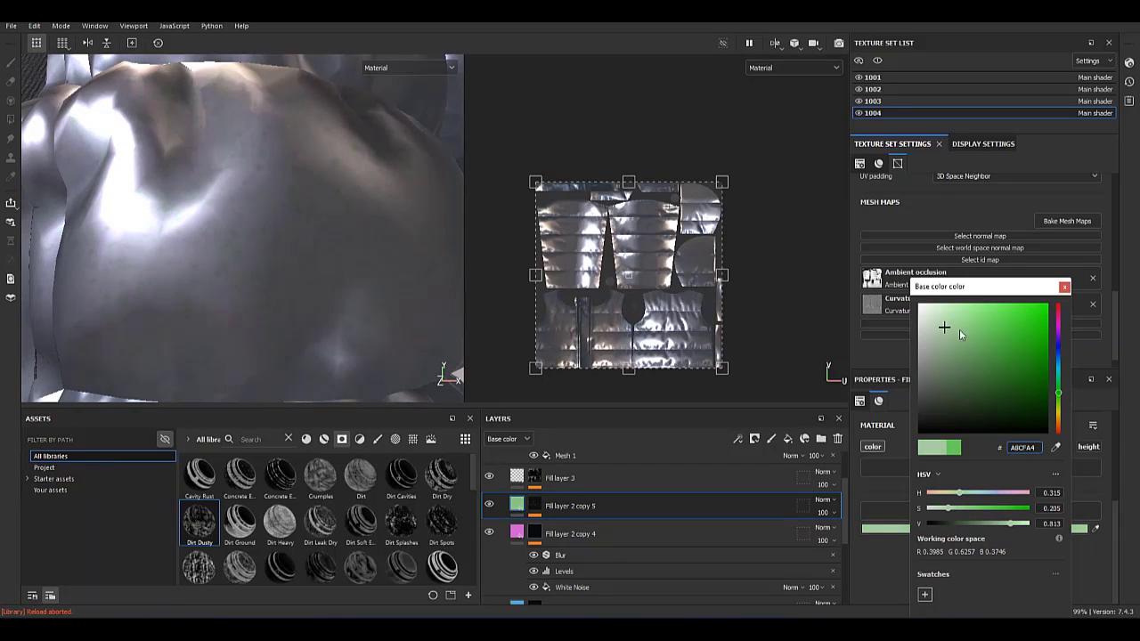
{"action": "mouse_move", "coordinate": [330, 262]}
{"action": "left_mouse_down", "text": "alt"}
{"action": "mouse_move", "coordinate": [316, 308]}
{"action": "mouse_move", "coordinate": [181, 215]}
{"action": "mouse_move", "coordinate": [351, 343]}
{"action": "left_mouse_up", "text": "alt"}
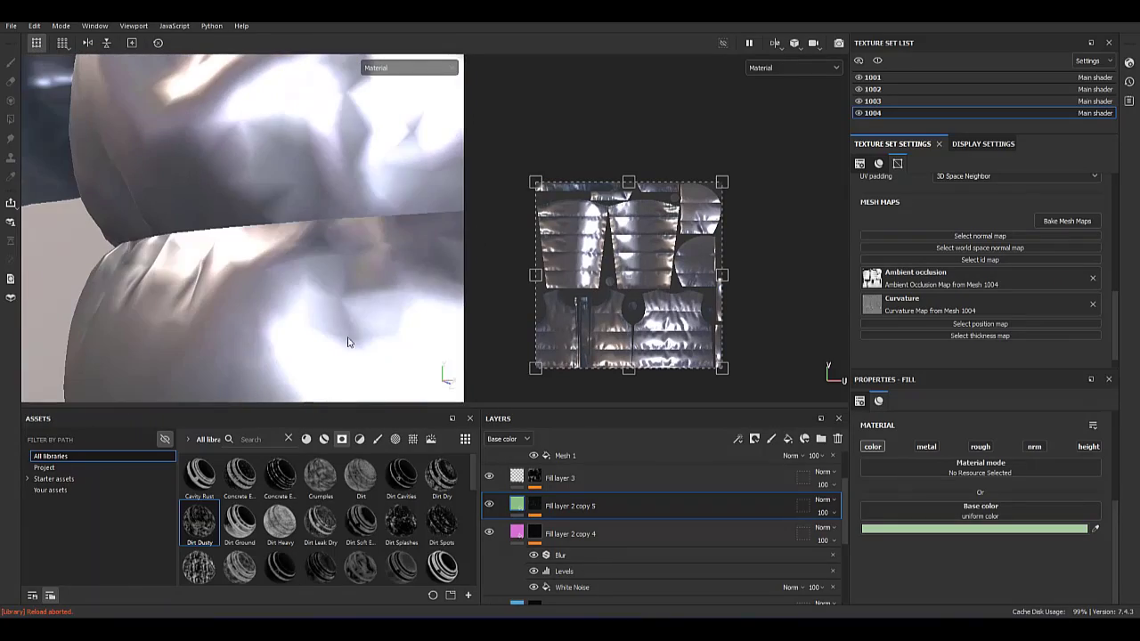
Raise Fill layer 4's fabric height to 0.0188.
{"action": "scroll", "coordinate": [502, 483], "scroll_direction": "up", "scroll_amount": 2}
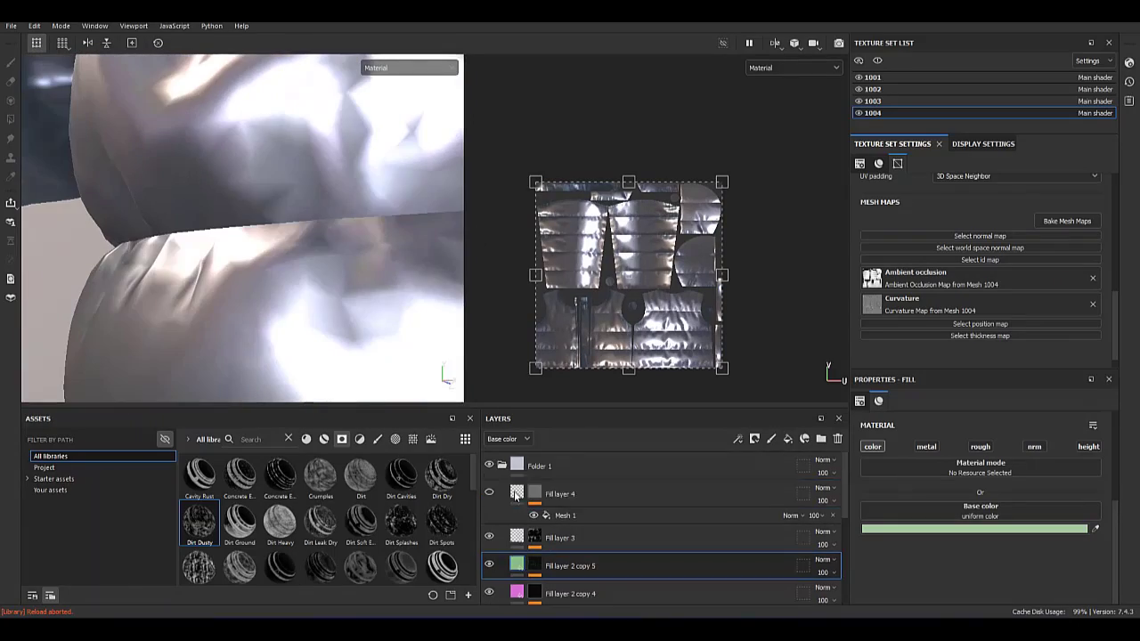
{"action": "left_click", "coordinate": [515, 495]}
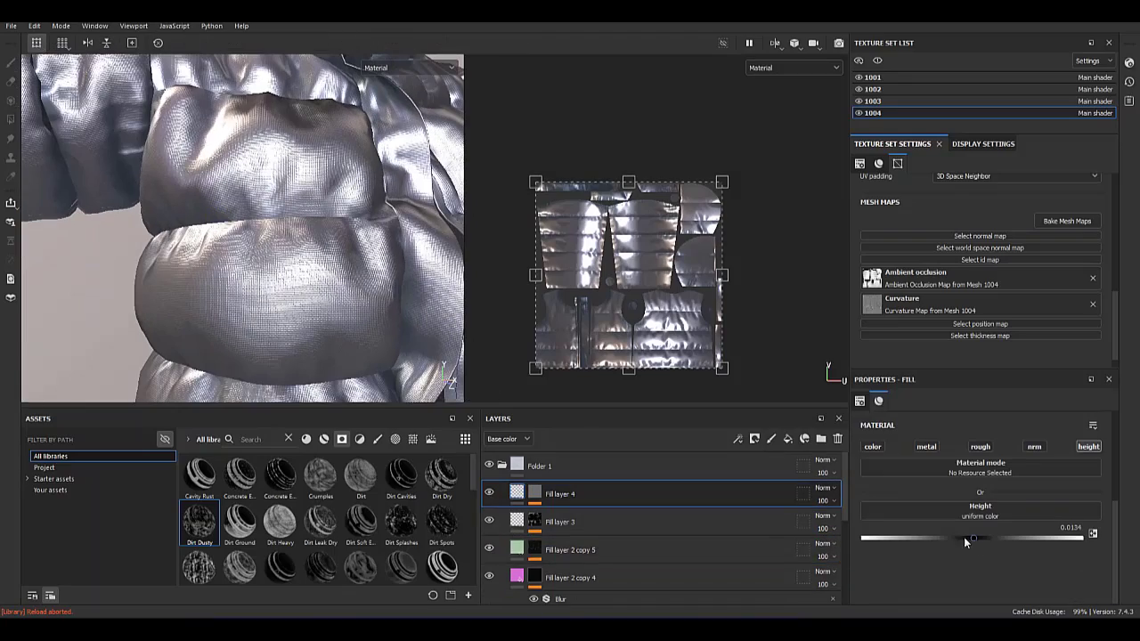
{"action": "left_click_drag", "start_coordinate": [223, 209], "coordinate": [295, 322], "text": "alt"}
{"action": "left_click_drag", "start_coordinate": [969, 539], "coordinate": [973, 537]}
Duplicate Fill layer 4 and switch the copy from height to colour.
{"action": "left_click", "coordinate": [533, 496]}
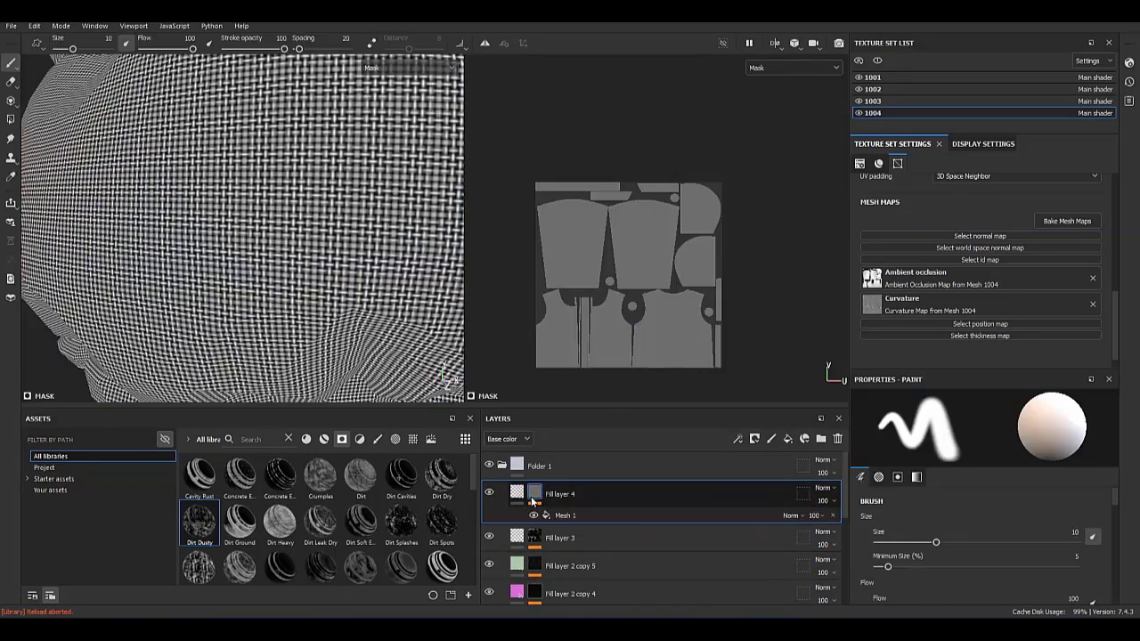
{"action": "right_click", "coordinate": [585, 526]}
{"action": "left_click", "coordinate": [677, 228]}
{"action": "left_click", "coordinate": [1089, 446]}
{"action": "left_click", "coordinate": [878, 447]}
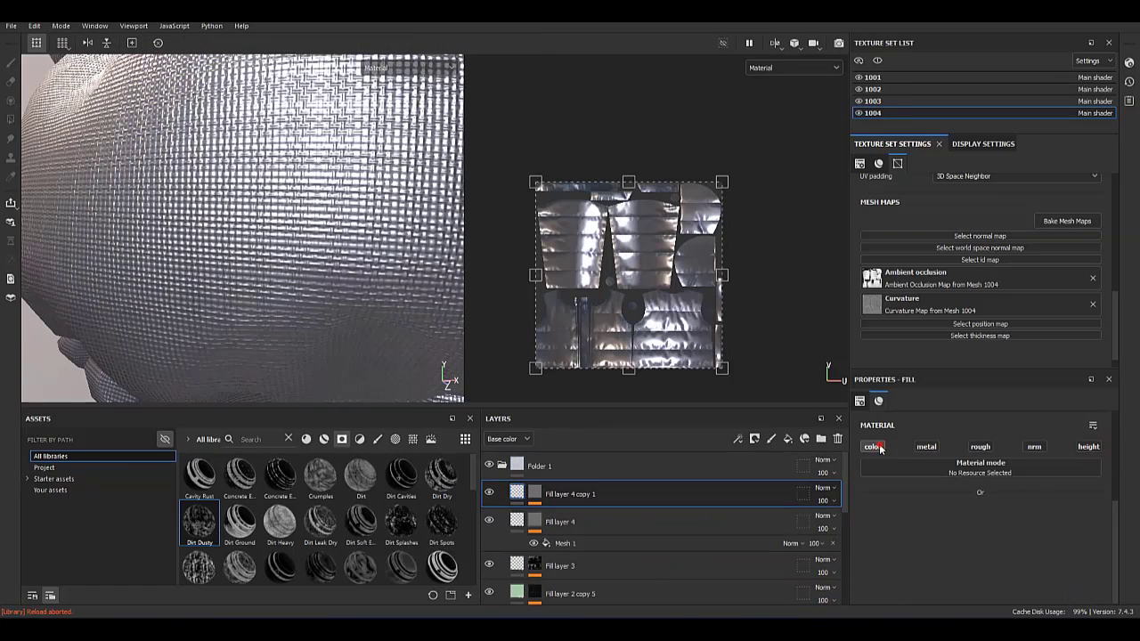
{"action": "left_click", "coordinate": [942, 529]}
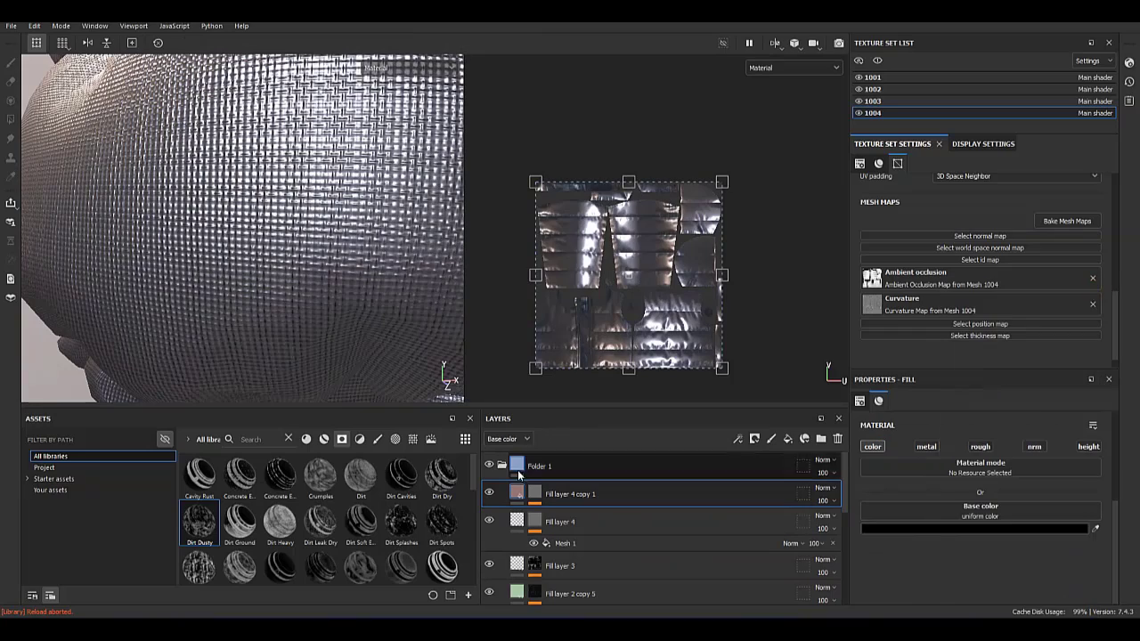
Invert the copy's fabric mask and set its histogram contrast to 1.
{"action": "left_click", "coordinate": [547, 506]}
{"action": "left_click", "coordinate": [562, 515]}
{"action": "scroll", "coordinate": [1007, 504], "scroll_direction": "down", "scroll_amount": 3}
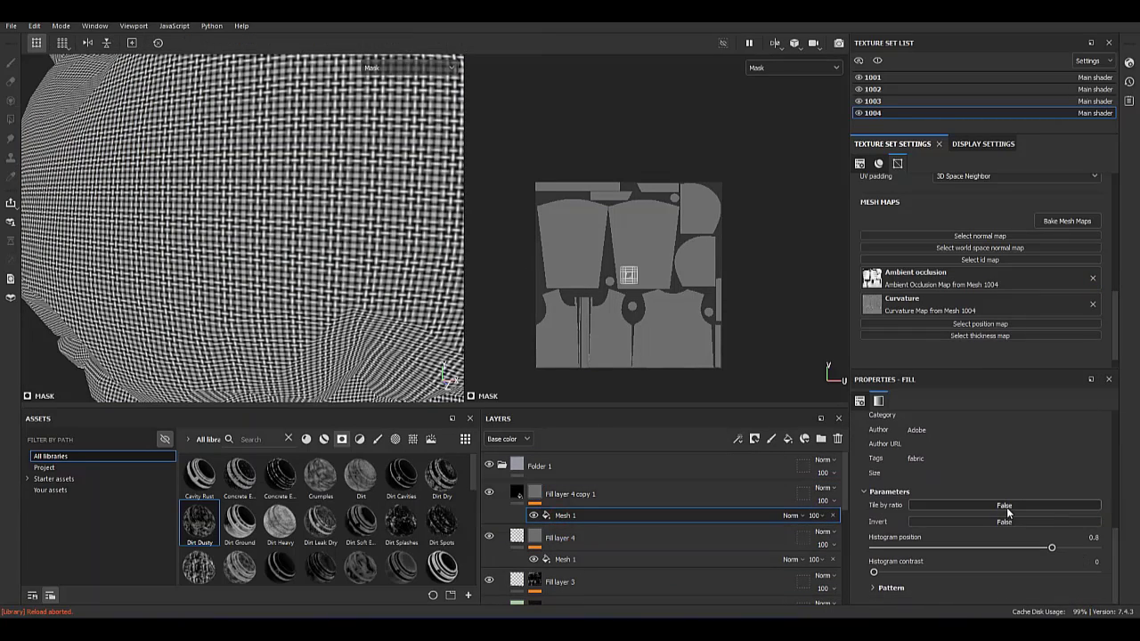
{"action": "left_click", "coordinate": [1000, 521]}
{"action": "left_click_drag", "start_coordinate": [915, 572], "coordinate": [1112, 586]}
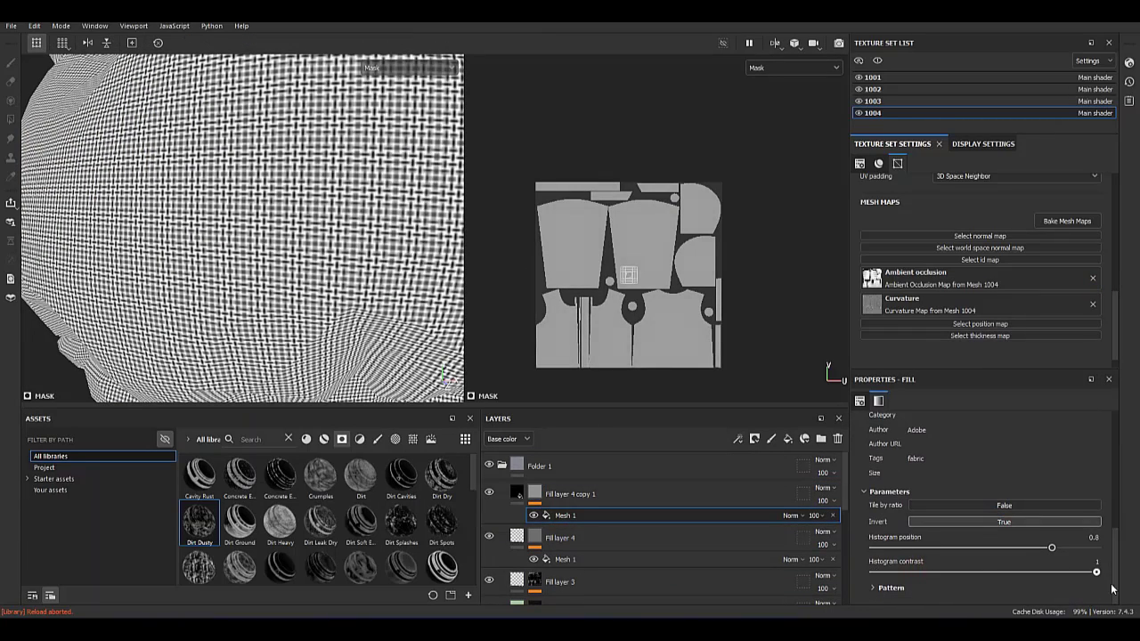
{"action": "left_click", "coordinate": [677, 495]}
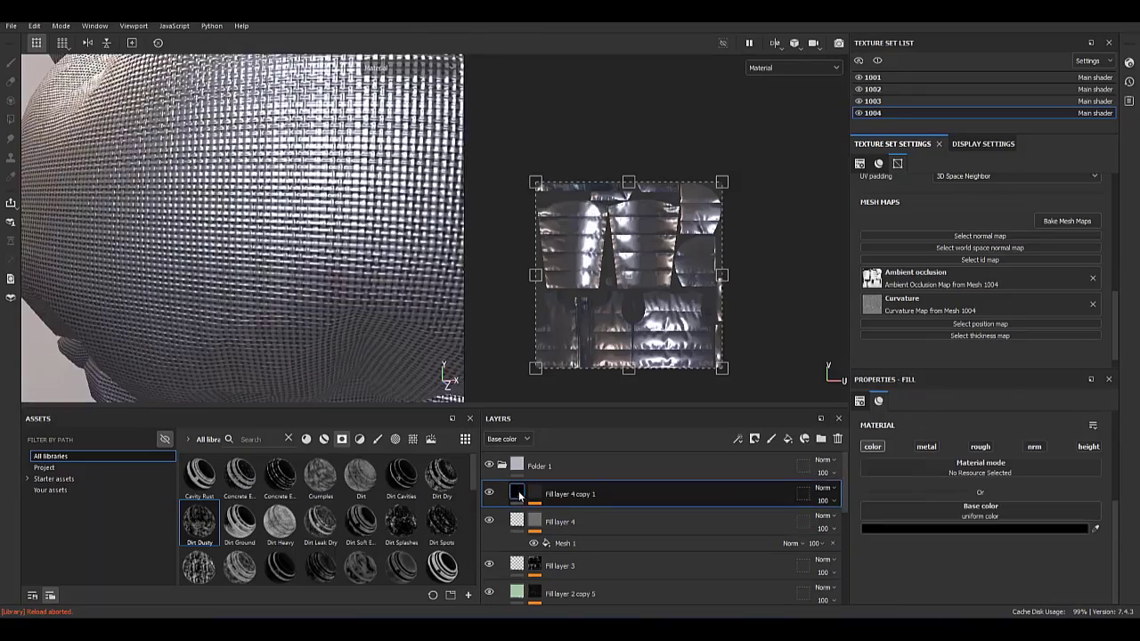
Give Fill layer 4 copy 1 a dark grey base colour and inspect the weave.
{"action": "left_click_drag", "start_coordinate": [212, 173], "coordinate": [211, 348], "text": "alt"}
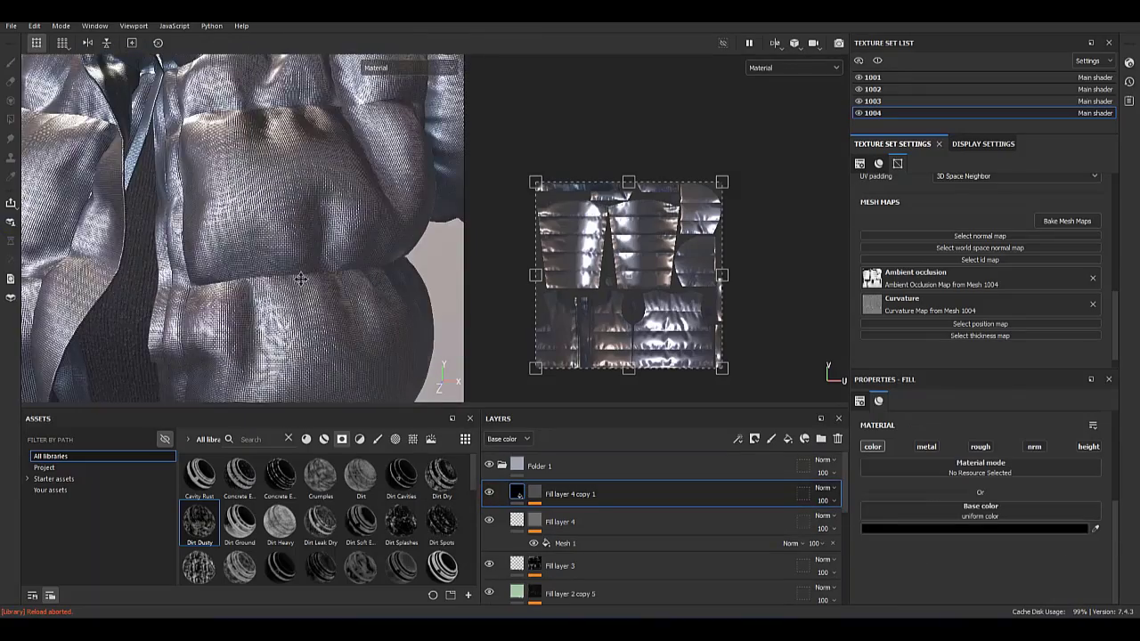
{"action": "mouse_move", "coordinate": [211, 349]}
{"action": "right_mouse_down", "text": "alt"}
{"action": "mouse_move", "coordinate": [303, 375]}
{"action": "mouse_move", "coordinate": [312, 396]}
{"action": "right_mouse_up", "text": "alt"}
{"action": "left_click", "coordinate": [1049, 529]}
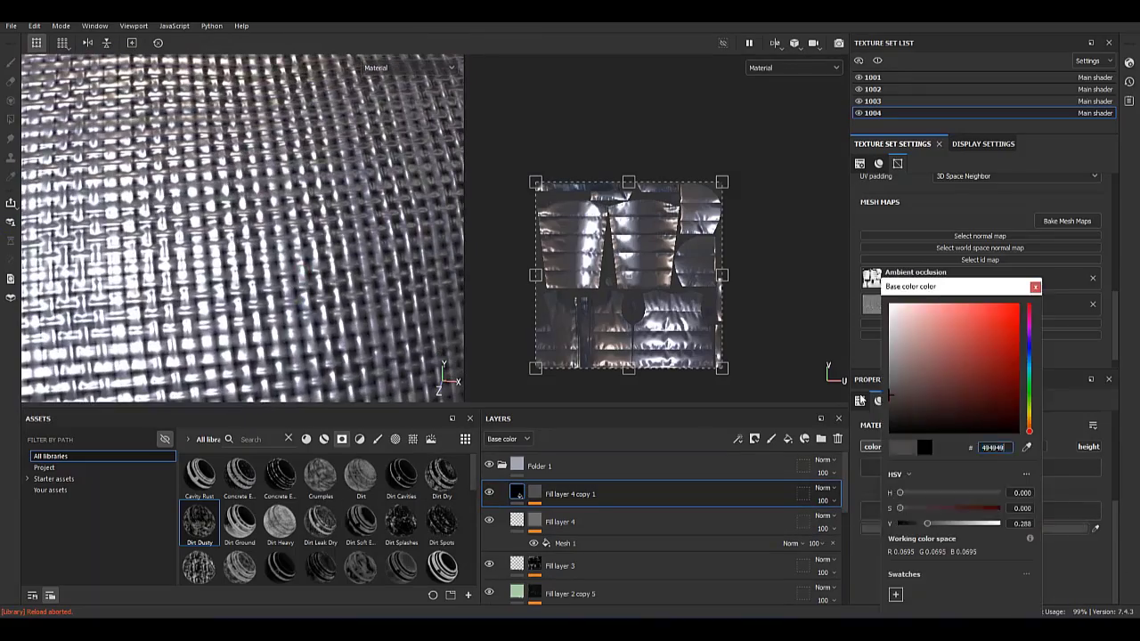
{"action": "left_click", "coordinate": [294, 262]}
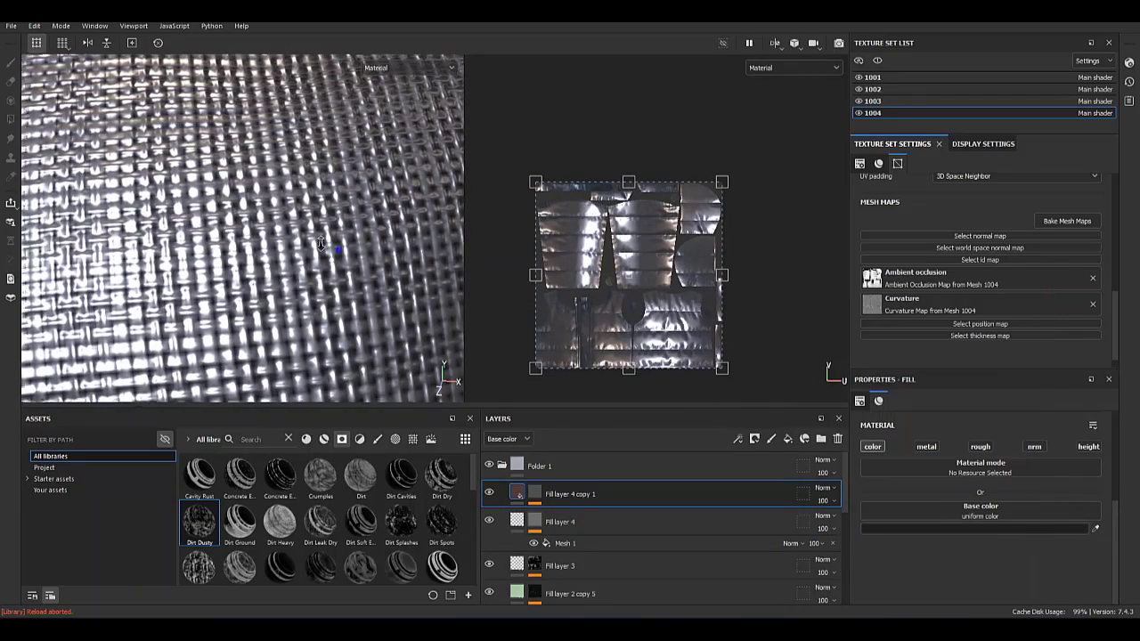
{"action": "scroll", "coordinate": [294, 262], "scroll_direction": "down", "scroll_amount": 5}
{"action": "mouse_move", "coordinate": [294, 262]}
{"action": "left_mouse_down", "text": "alt"}
{"action": "mouse_move", "coordinate": [375, 280]}
{"action": "mouse_move", "coordinate": [317, 220]}
{"action": "mouse_move", "coordinate": [289, 257]}
{"action": "mouse_move", "coordinate": [219, 218]}
{"action": "mouse_move", "coordinate": [312, 230]}
{"action": "mouse_move", "coordinate": [382, 330]}
{"action": "mouse_move", "coordinate": [273, 247]}
{"action": "mouse_move", "coordinate": [261, 347]}
{"action": "mouse_move", "coordinate": [311, 287]}
{"action": "mouse_move", "coordinate": [351, 158]}
{"action": "mouse_move", "coordinate": [304, 286]}
{"action": "mouse_move", "coordinate": [328, 284]}
{"action": "left_mouse_up", "text": "alt"}
{"action": "scroll", "coordinate": [349, 271], "scroll_direction": "up", "scroll_amount": 5}
{"action": "scroll", "coordinate": [273, 247], "scroll_direction": "down", "scroll_amount": 5}
{"action": "scroll", "coordinate": [273, 246], "scroll_direction": "down", "scroll_amount": 3}
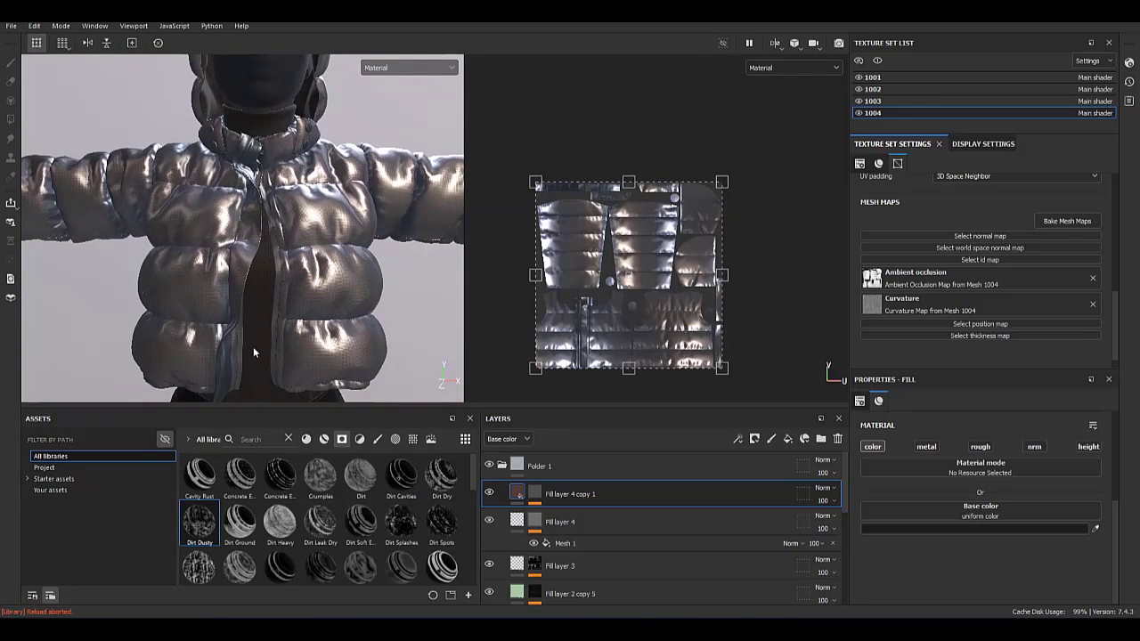
Group the jacket layers into Folder 2 and add a fill layer with a dark base color.
{"action": "mouse_move", "coordinate": [253, 332]}
{"action": "left_mouse_down", "text": "alt"}
{"action": "mouse_move", "coordinate": [244, 253]}
{"action": "mouse_move", "coordinate": [285, 259]}
{"action": "left_mouse_up", "text": "alt"}
{"action": "key", "text": "ctrl+g"}
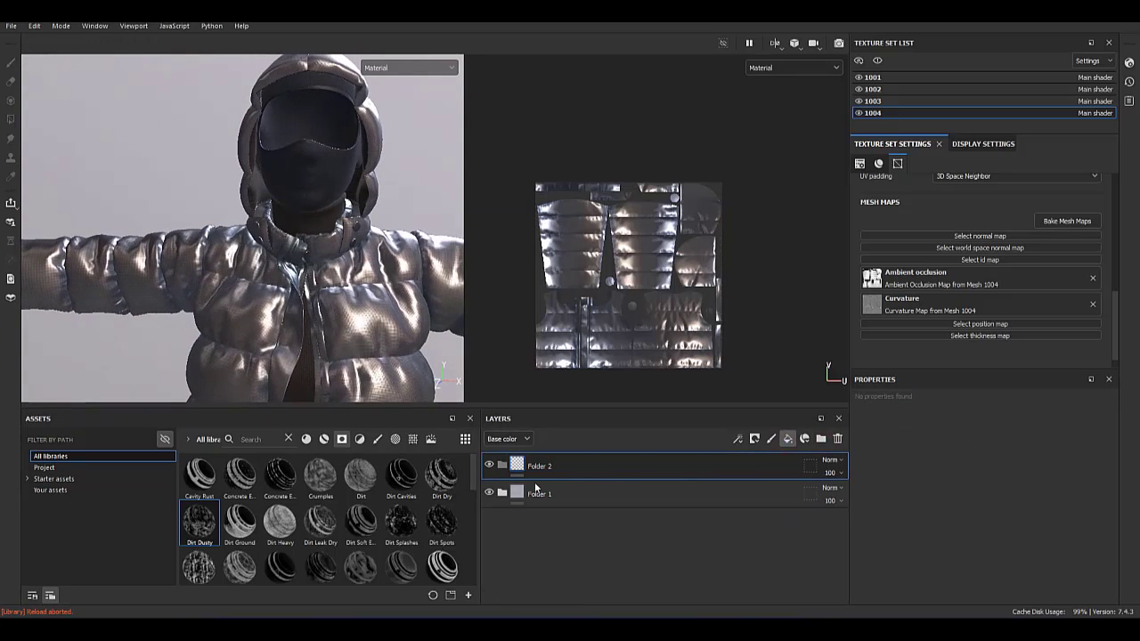
{"action": "left_click", "coordinate": [788, 439]}
{"action": "right_click", "coordinate": [525, 472]}
{"action": "key", "text": "Escape"}
{"action": "left_click", "coordinate": [979, 528]}
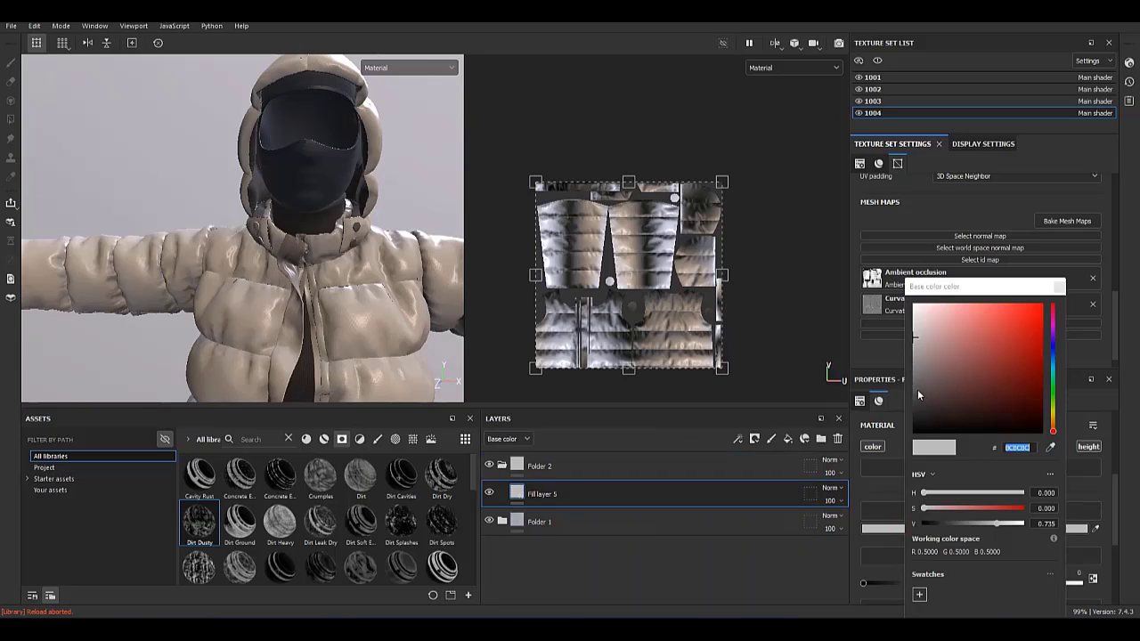
Add black masks to Folder 2 and Folder 1, using Polygon Fill for masking.
{"action": "right_click", "coordinate": [518, 466]}
{"action": "left_click", "coordinate": [577, 239]}
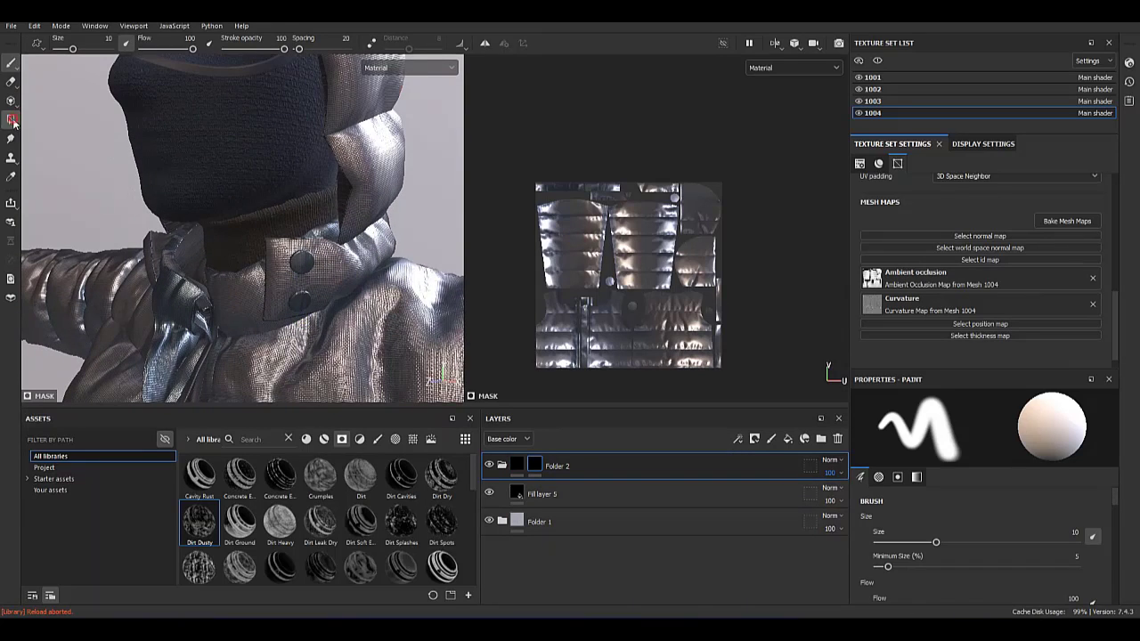
{"action": "left_click", "coordinate": [11, 119]}
{"action": "mouse_move", "coordinate": [232, 223]}
{"action": "left_mouse_down", "text": "alt"}
{"action": "mouse_move", "coordinate": [161, 255]}
{"action": "mouse_move", "coordinate": [153, 367]}
{"action": "mouse_move", "coordinate": [312, 356]}
{"action": "left_mouse_up", "text": "alt"}
{"action": "right_click", "coordinate": [517, 524]}
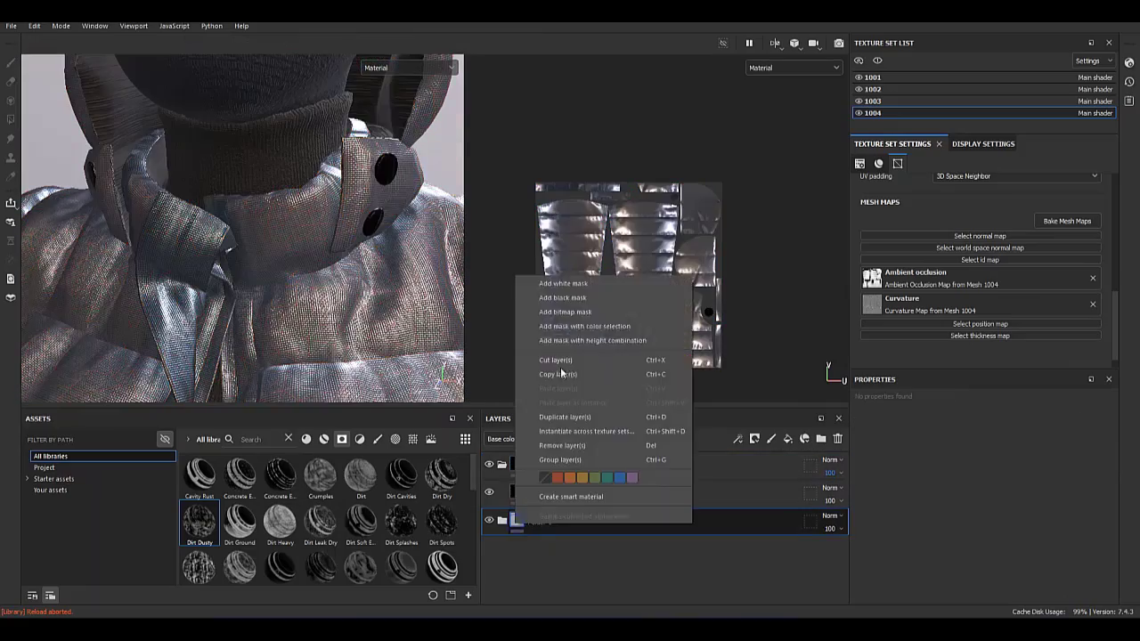
{"action": "left_click", "coordinate": [558, 297]}
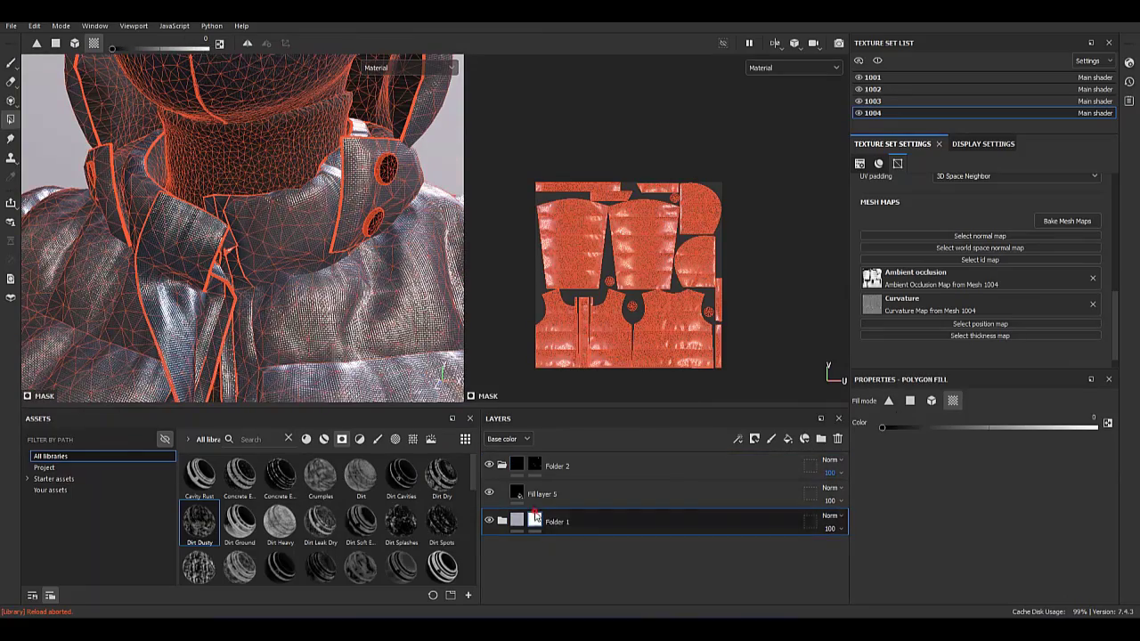
Polygon-fill the collar button and shirt placket islands in Folder 1's mask.
{"action": "left_click", "coordinate": [536, 520], "text": "alt"}
{"action": "left_click", "coordinate": [198, 248]}
{"action": "mouse_move", "coordinate": [198, 249]}
{"action": "left_mouse_down", "text": "alt"}
{"action": "mouse_move", "coordinate": [267, 249]}
{"action": "mouse_move", "coordinate": [158, 267]}
{"action": "mouse_move", "coordinate": [256, 253]}
{"action": "left_mouse_up", "text": "alt"}
{"action": "left_click", "coordinate": [259, 274]}
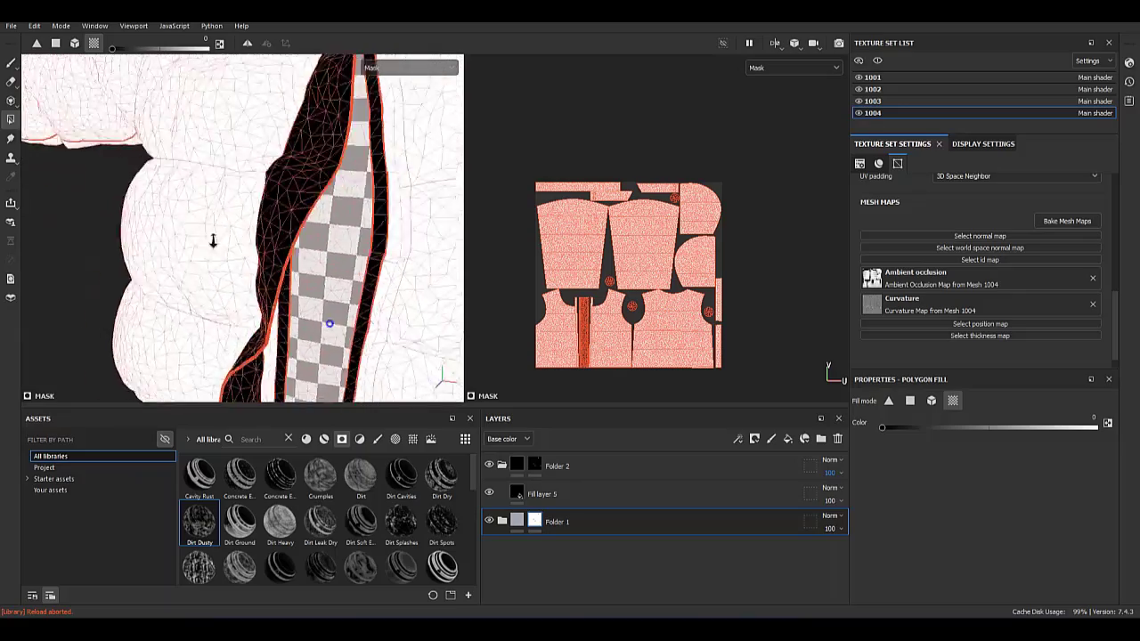
Check the collar and placket from the front, then select Folder 2.
{"action": "left_click_drag", "start_coordinate": [342, 197], "coordinate": [320, 275], "text": "alt"}
{"action": "left_click_drag", "start_coordinate": [258, 329], "coordinate": [319, 361], "text": "alt"}
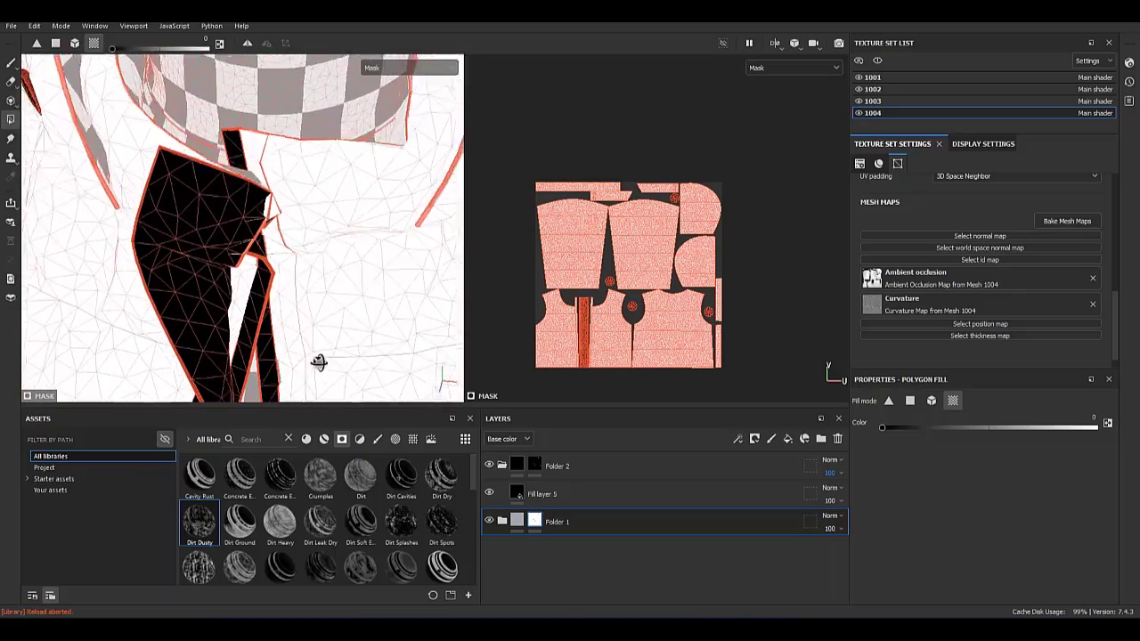
{"action": "left_click", "coordinate": [516, 464]}
{"action": "left_click", "coordinate": [534, 464], "text": "alt"}
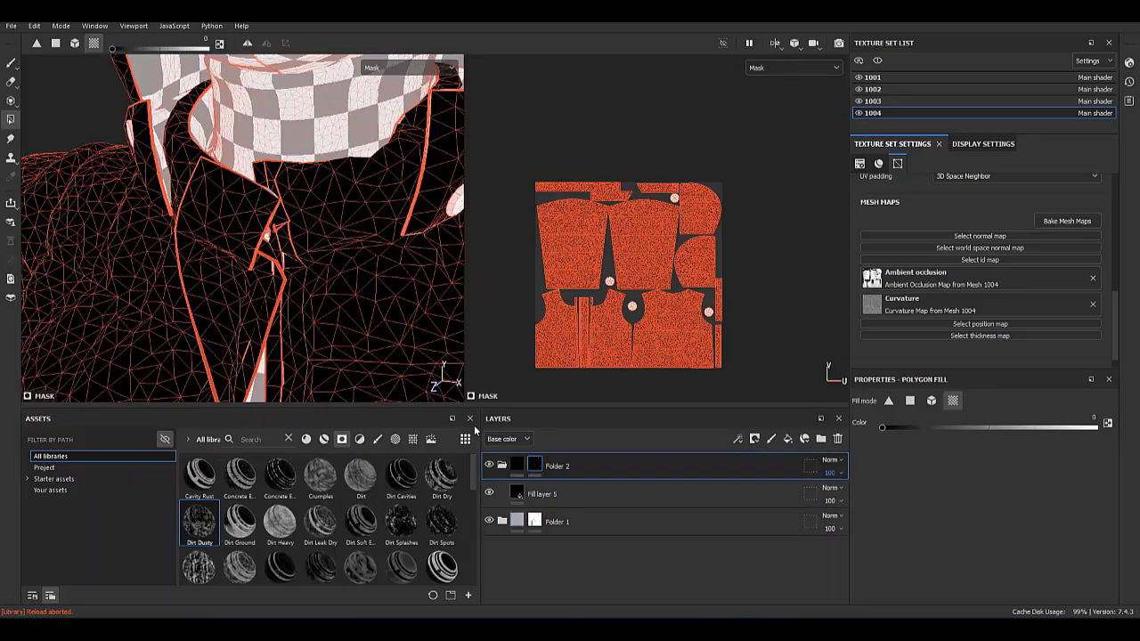
{"action": "left_click", "coordinate": [534, 464], "text": "alt"}
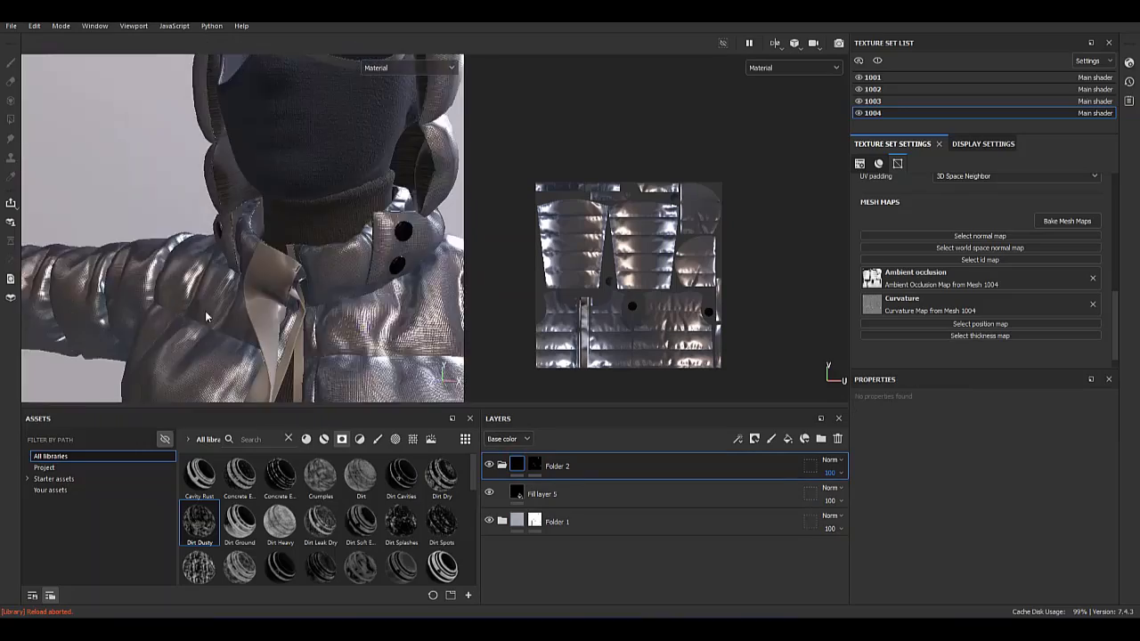
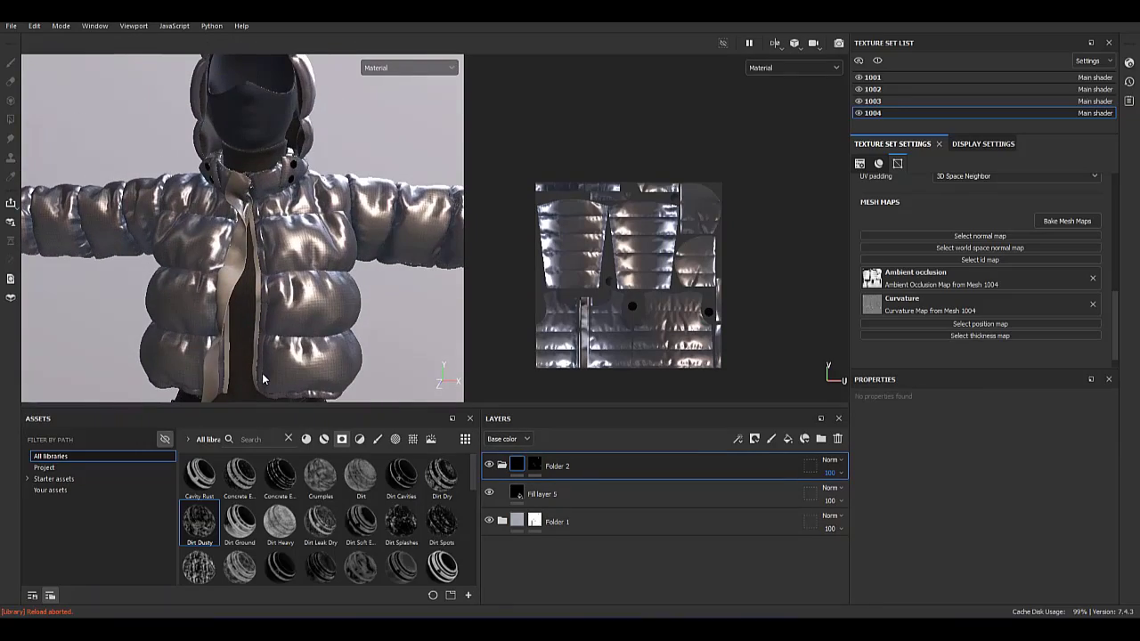
Delete Fill layer 5, then add a new folder and a near-black fill layer.
{"action": "left_click_drag", "start_coordinate": [262, 379], "coordinate": [268, 419], "text": "alt"}
{"action": "left_click_drag", "start_coordinate": [544, 493], "coordinate": [557, 466]}
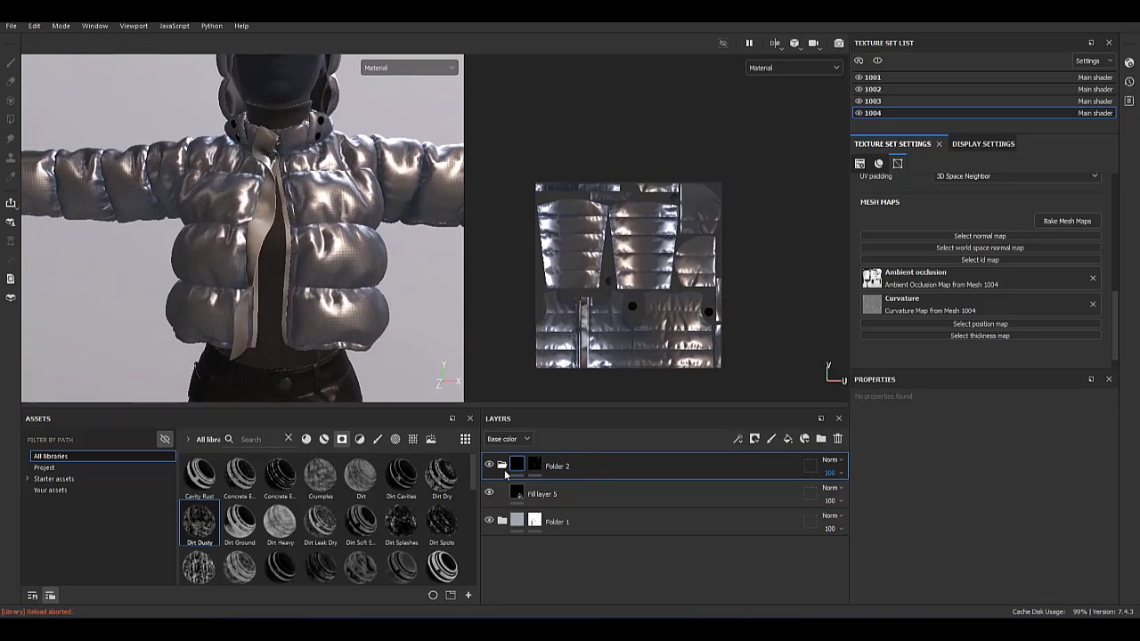
{"action": "left_click", "coordinate": [818, 439]}
{"action": "left_click", "coordinate": [597, 494]}
{"action": "left_click", "coordinate": [891, 529]}
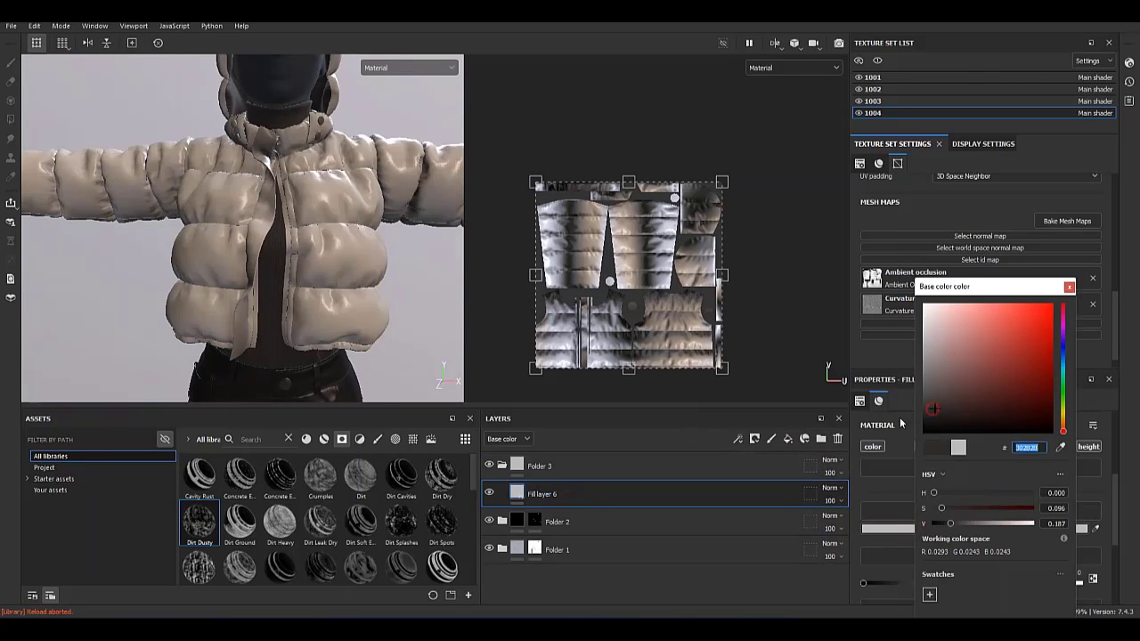
{"action": "key", "text": "Return"}
Give Folder 3 a black mask and inspect the dark fill on the jacket.
{"action": "right_click", "coordinate": [526, 466]}
{"action": "left_click", "coordinate": [565, 242]}
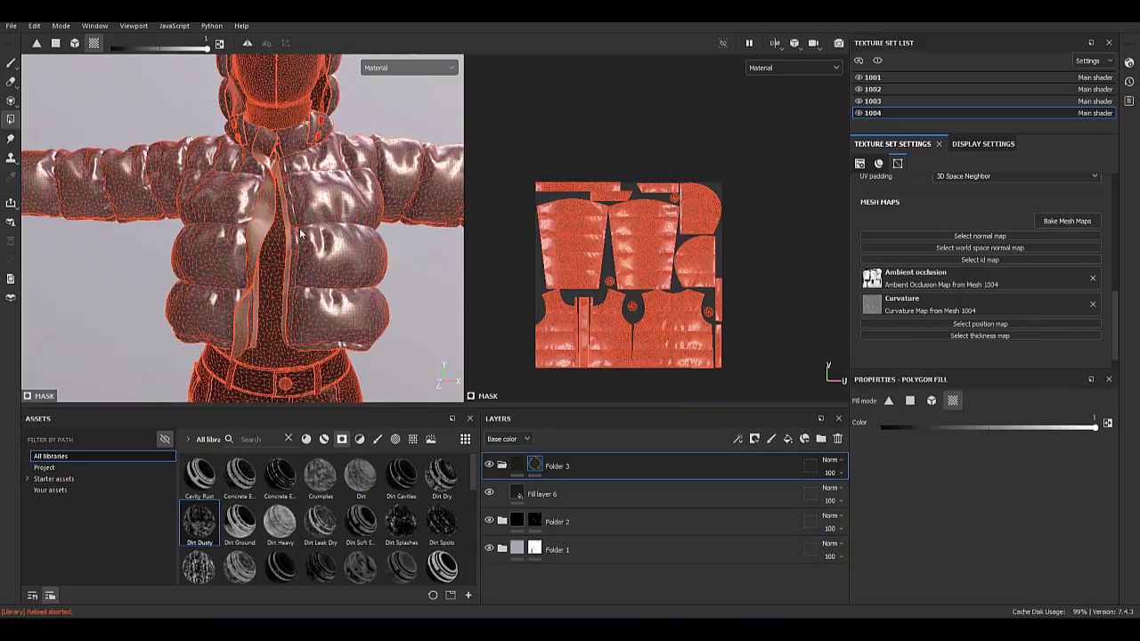
{"action": "scroll", "coordinate": [300, 233], "scroll_direction": "up", "scroll_amount": 3}
{"action": "scroll", "coordinate": [288, 254], "scroll_direction": "up", "scroll_amount": 3}
{"action": "scroll", "coordinate": [294, 223], "scroll_direction": "up", "scroll_amount": 3}
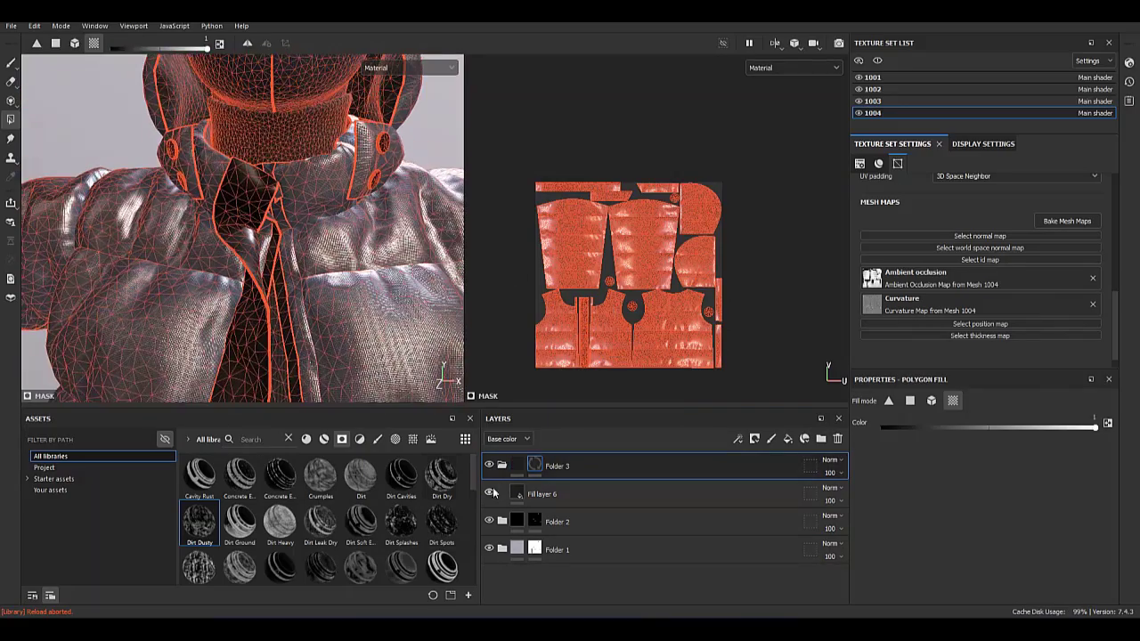
{"action": "left_click", "coordinate": [495, 494]}
{"action": "left_click_drag", "start_coordinate": [267, 338], "coordinate": [283, 307], "text": "alt"}
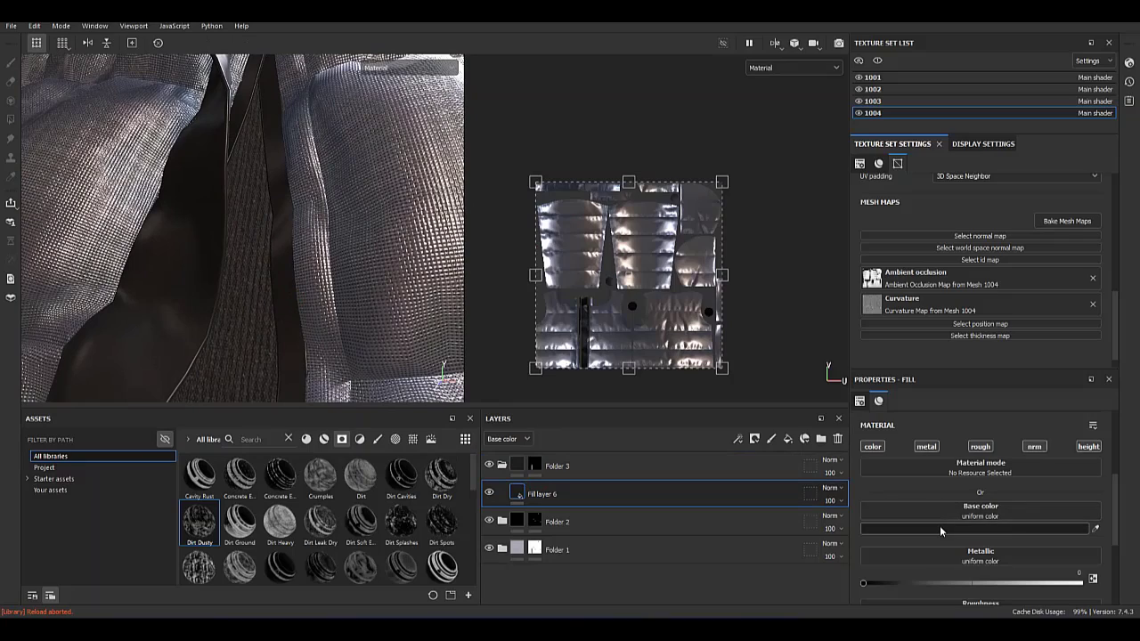
{"action": "mouse_move", "coordinate": [237, 247]}
{"action": "left_mouse_down", "text": "alt"}
{"action": "mouse_move", "coordinate": [305, 354]}
{"action": "mouse_move", "coordinate": [293, 293]}
{"action": "mouse_move", "coordinate": [303, 327]}
{"action": "left_mouse_up", "text": "alt"}
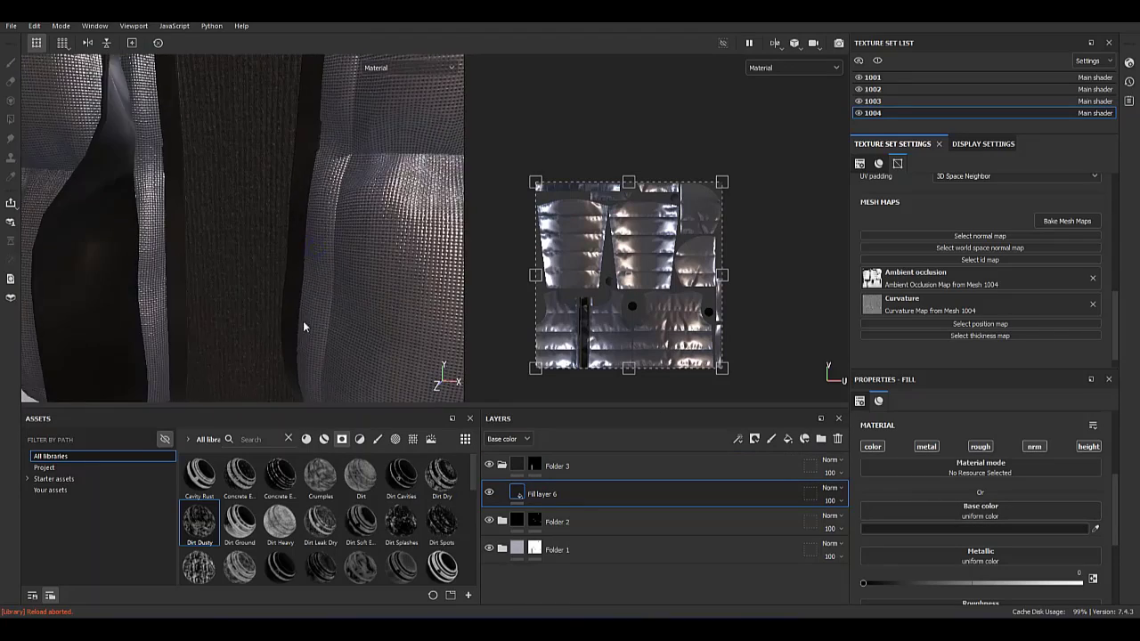
Add Fill layer 7 masked by a UV Border Distance generator (balance 0.02) plus a Blur filter.
{"action": "left_click", "coordinate": [787, 439]}
{"action": "right_click", "coordinate": [541, 490]}
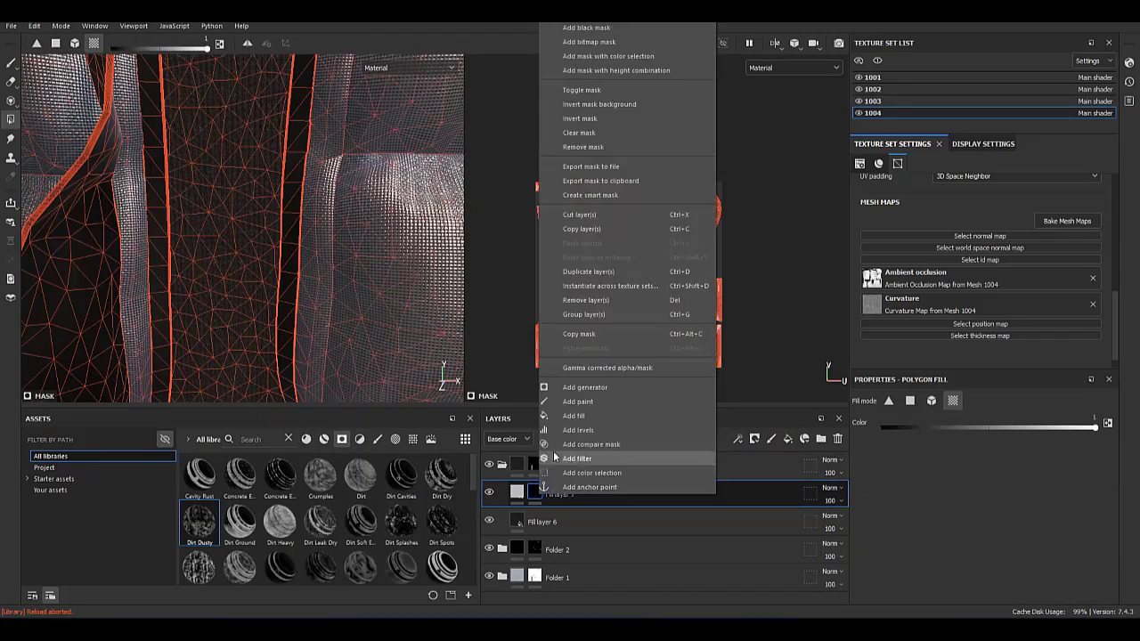
{"action": "left_click", "coordinate": [585, 387]}
{"action": "left_click", "coordinate": [980, 499]}
{"action": "left_click_drag", "start_coordinate": [947, 507], "coordinate": [874, 508]}
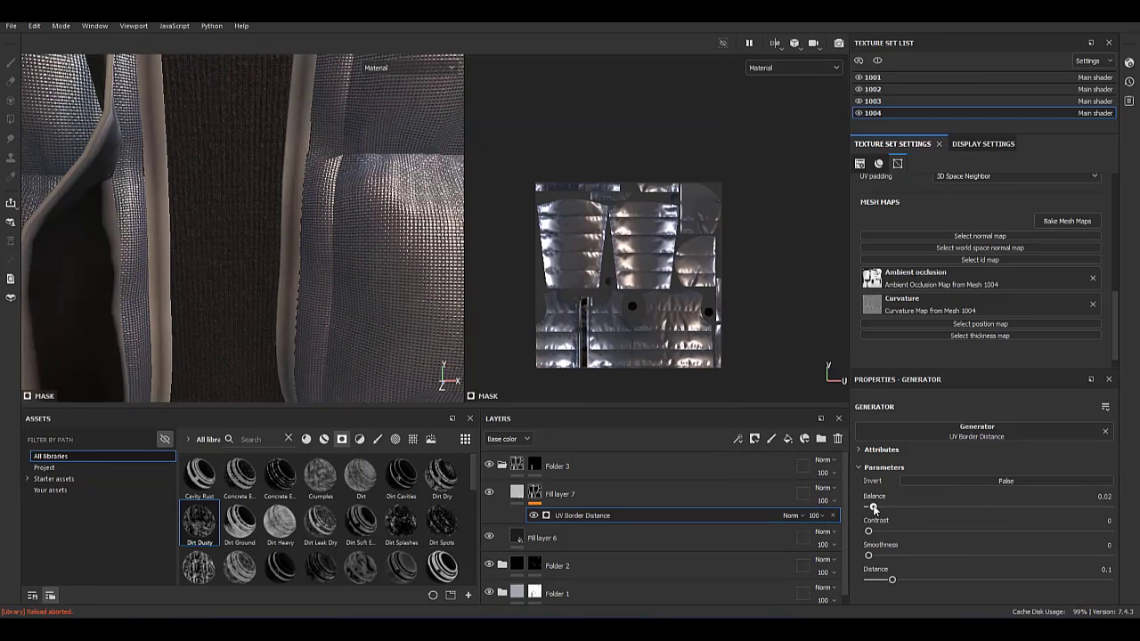
{"action": "right_click", "coordinate": [575, 516]}
{"action": "left_click", "coordinate": [624, 465]}
{"action": "left_click", "coordinate": [983, 431]}
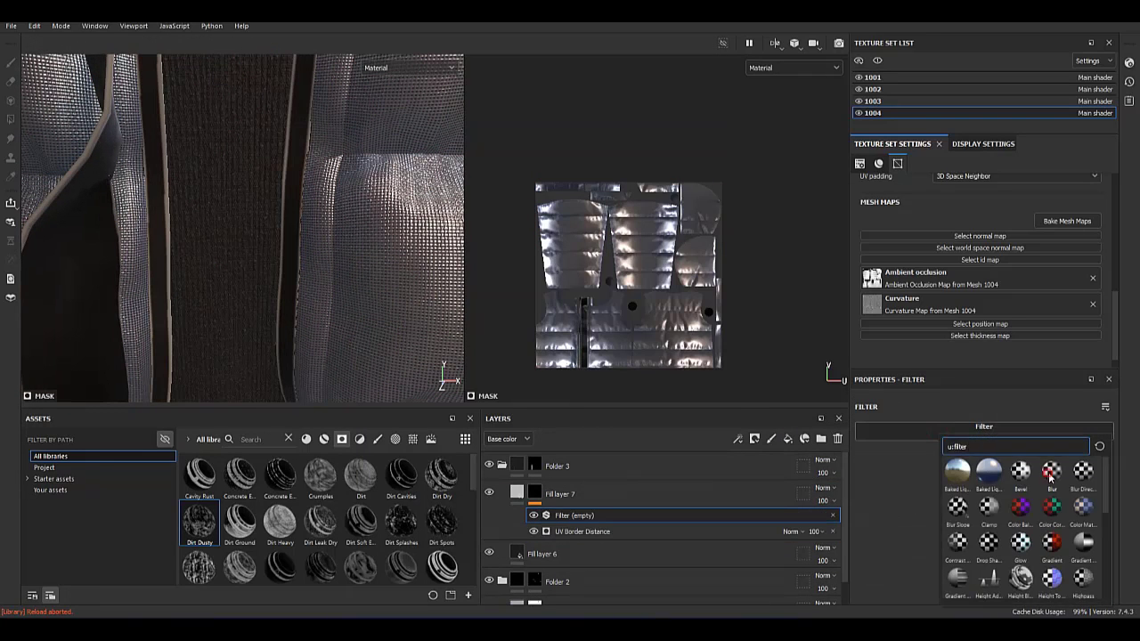
Disable the normal channel, set height to -0.2922, and set the mask Blur to 0.32.
{"action": "left_click", "coordinate": [1051, 478]}
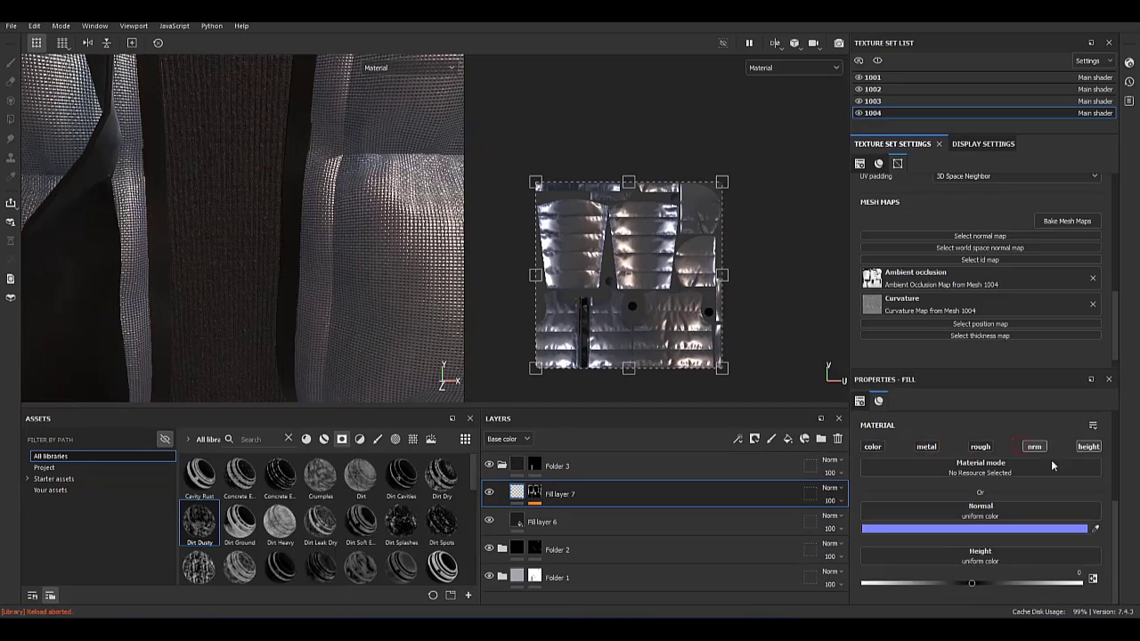
{"action": "left_click", "coordinate": [1033, 446]}
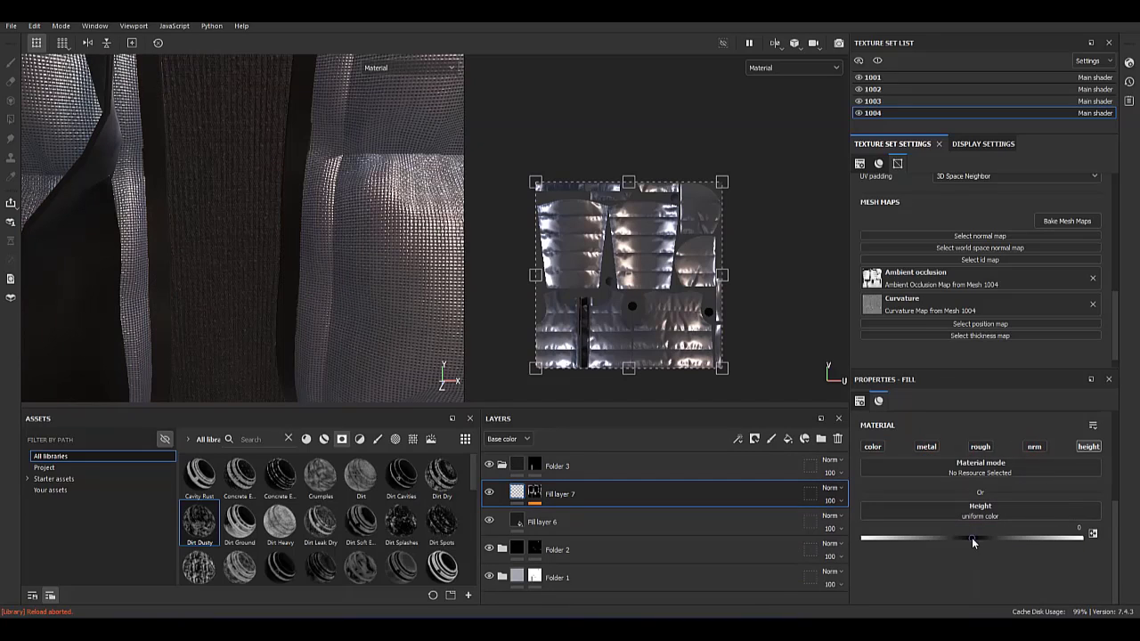
{"action": "left_click", "coordinate": [543, 522]}
{"action": "left_click", "coordinate": [535, 492]}
{"action": "scroll", "coordinate": [293, 312], "scroll_direction": "down", "scroll_amount": 5}
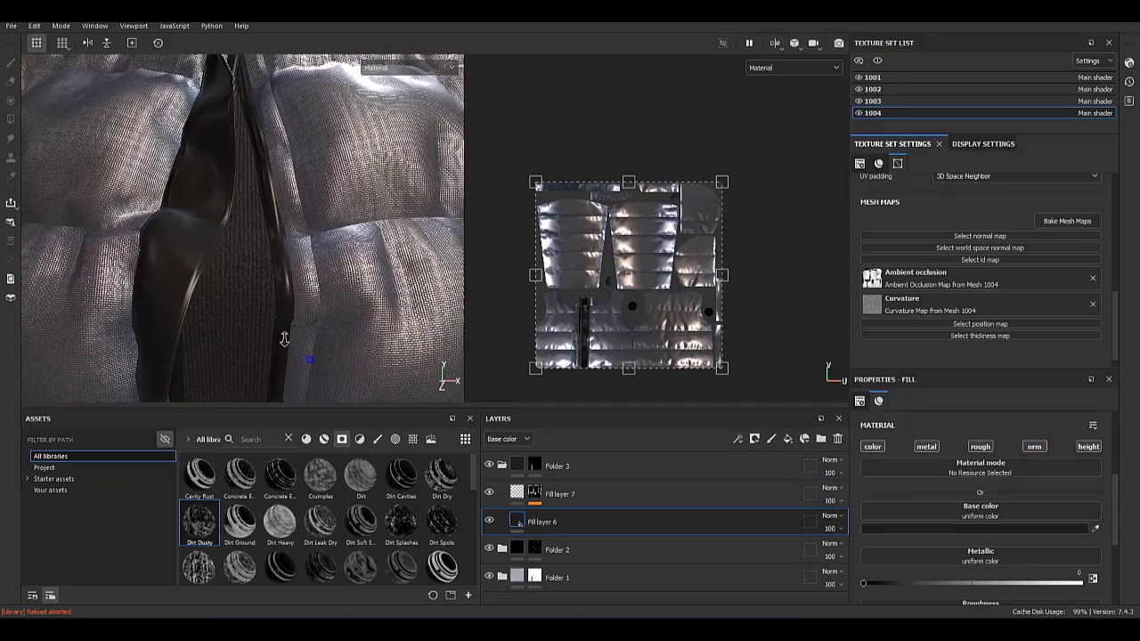
{"action": "key", "text": "4"}
{"action": "left_click", "coordinate": [566, 515]}
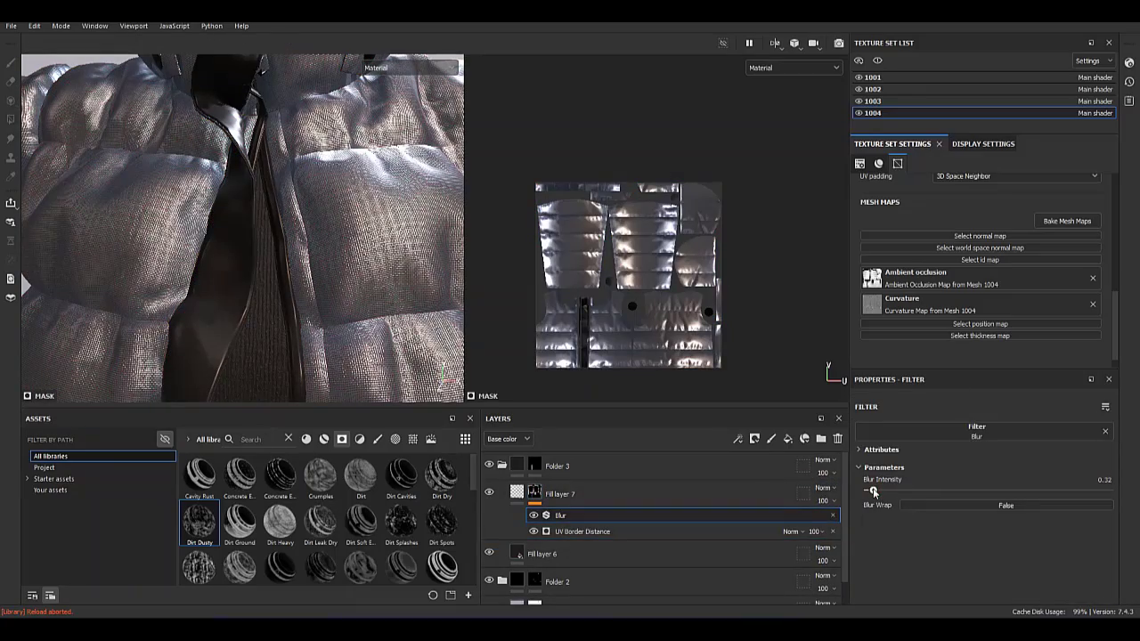
{"action": "left_click", "coordinate": [516, 492]}
{"action": "mouse_move", "coordinate": [316, 143]}
{"action": "left_mouse_down", "text": "alt"}
{"action": "mouse_move", "coordinate": [300, 288]}
{"action": "mouse_move", "coordinate": [318, 331]}
{"action": "left_mouse_up", "text": "alt"}
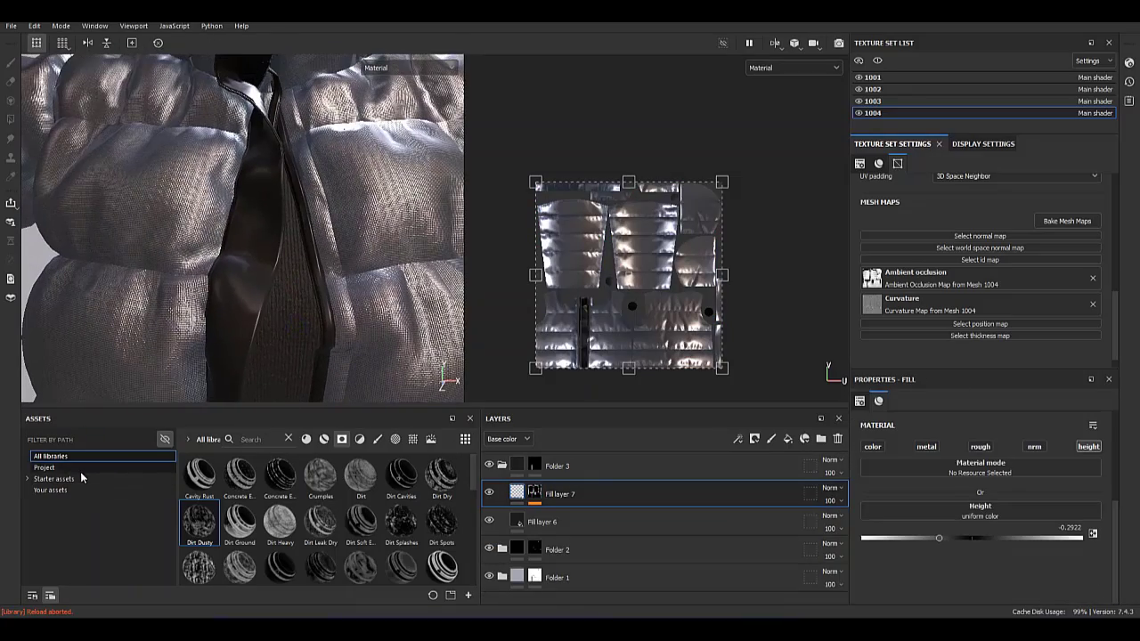
{"action": "left_click", "coordinate": [80, 468]}
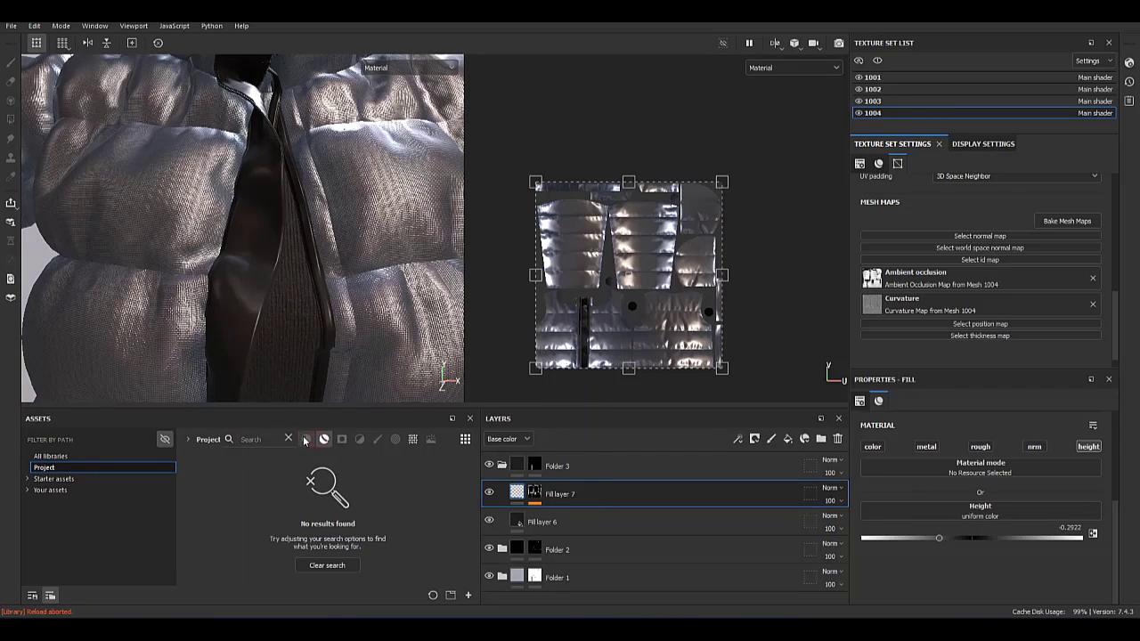
Add an Artificial Leather material layer from All libraries above Fill layer 7.
{"action": "left_click", "coordinate": [114, 456]}
{"action": "left_click_drag", "start_coordinate": [279, 477], "coordinate": [579, 499]}
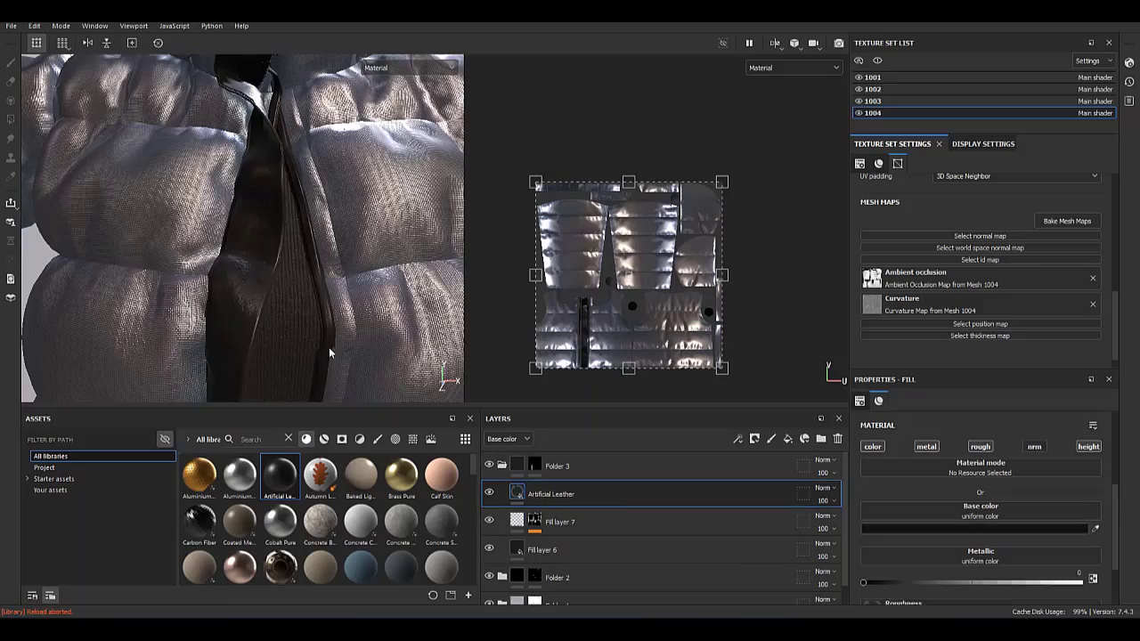
{"action": "scroll", "coordinate": [283, 303], "scroll_direction": "up", "scroll_amount": 3}
{"action": "mouse_move", "coordinate": [283, 303]}
{"action": "left_mouse_down", "text": "alt"}
{"action": "mouse_move", "coordinate": [318, 361]}
{"action": "mouse_move", "coordinate": [239, 279]}
{"action": "left_mouse_up", "text": "alt"}
{"action": "scroll", "coordinate": [318, 362], "scroll_direction": "down", "scroll_amount": 3}
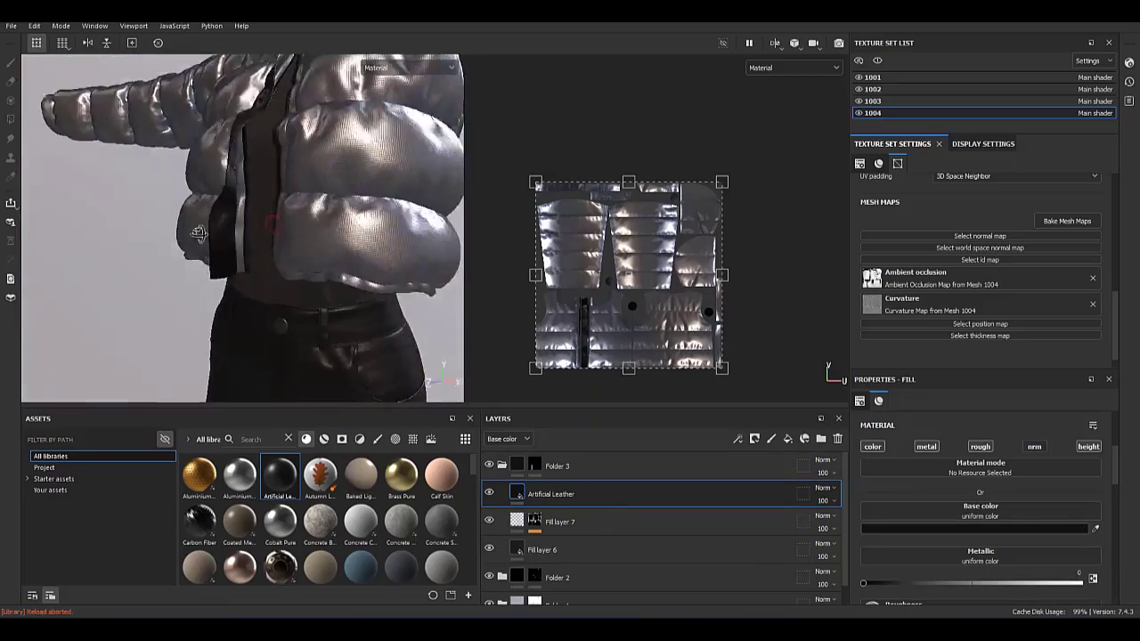
{"action": "scroll", "coordinate": [239, 280], "scroll_direction": "up", "scroll_amount": 3}
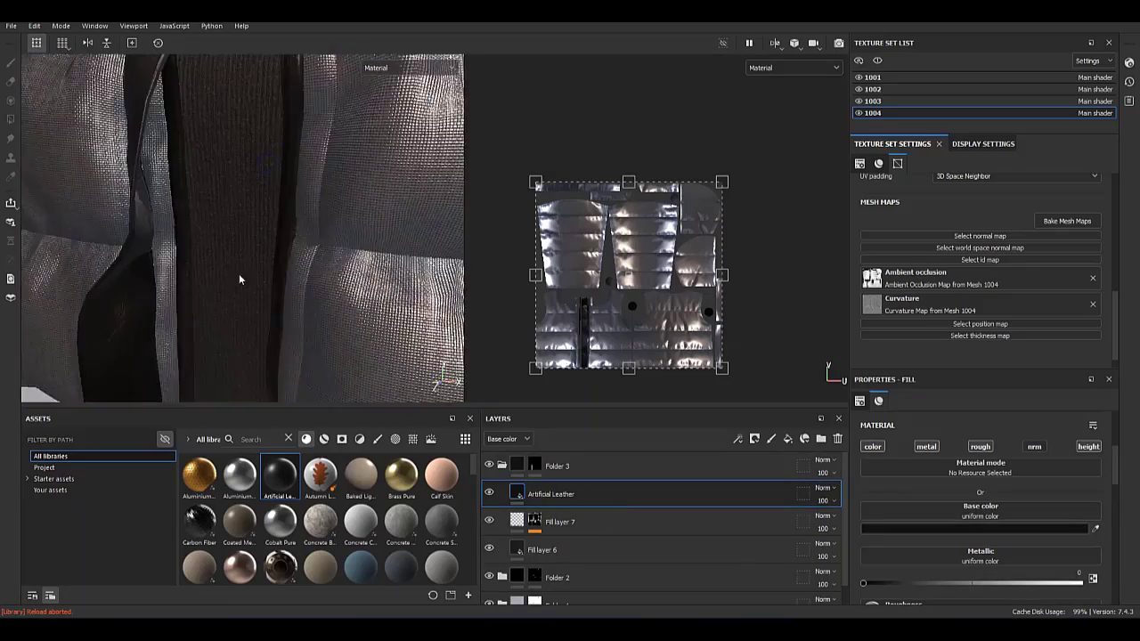
Add a new paint layer and load the Zipper tool preset from the asset library.
{"action": "left_click", "coordinate": [771, 439]}
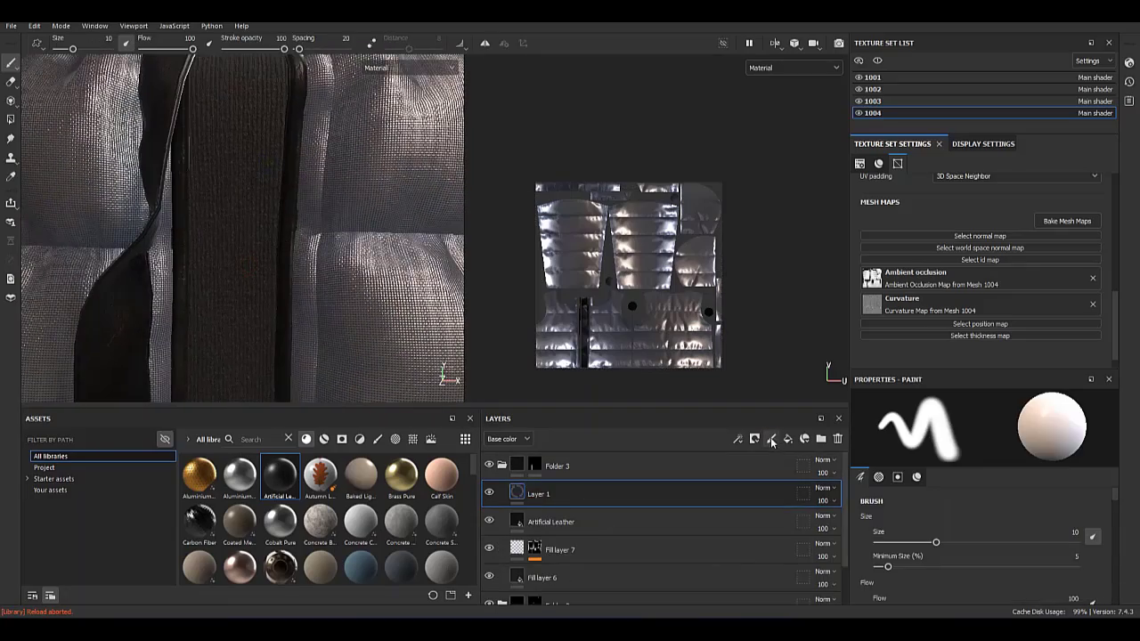
{"action": "left_click", "coordinate": [375, 439]}
{"action": "left_click", "coordinate": [395, 439]}
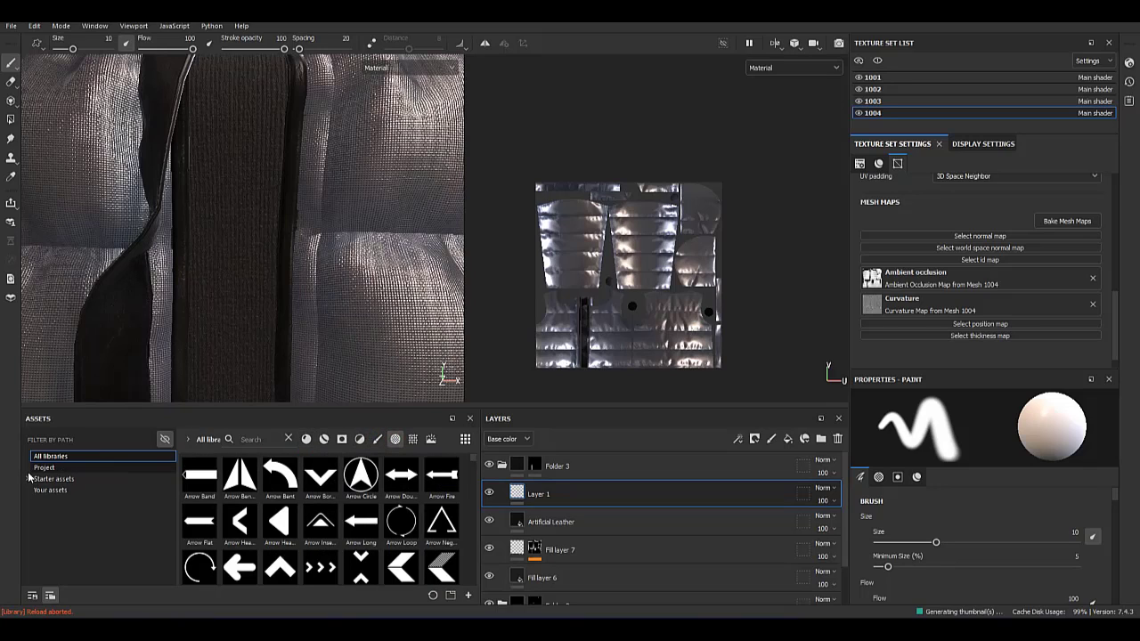
{"action": "left_click", "coordinate": [35, 480]}
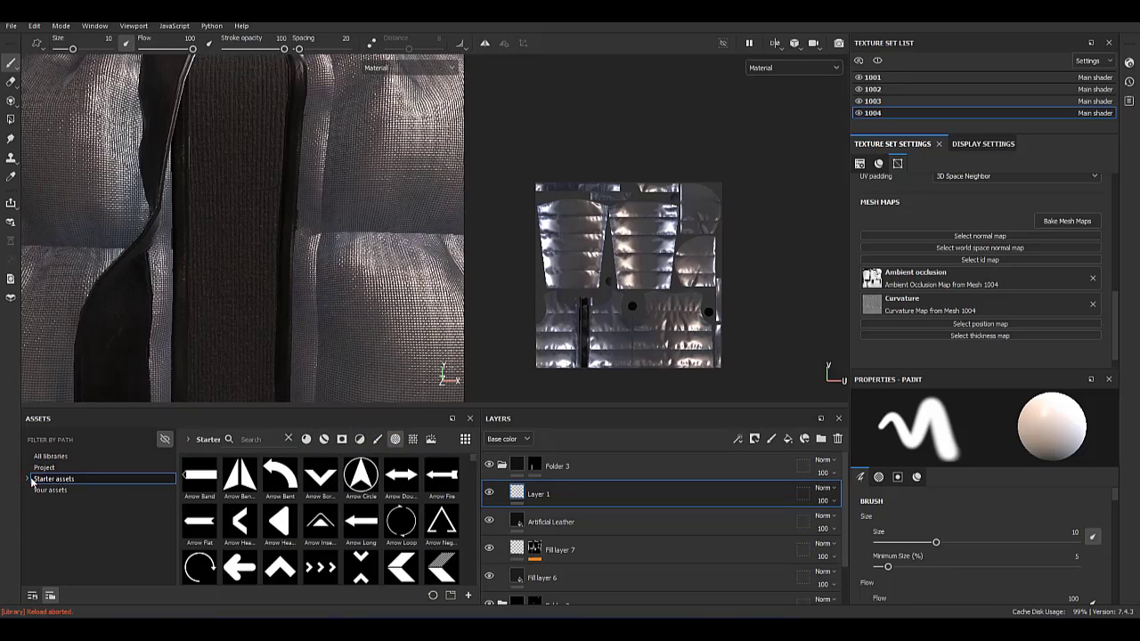
{"action": "left_click", "coordinate": [360, 440]}
{"action": "left_click", "coordinate": [342, 439]}
{"action": "left_click", "coordinate": [378, 439]}
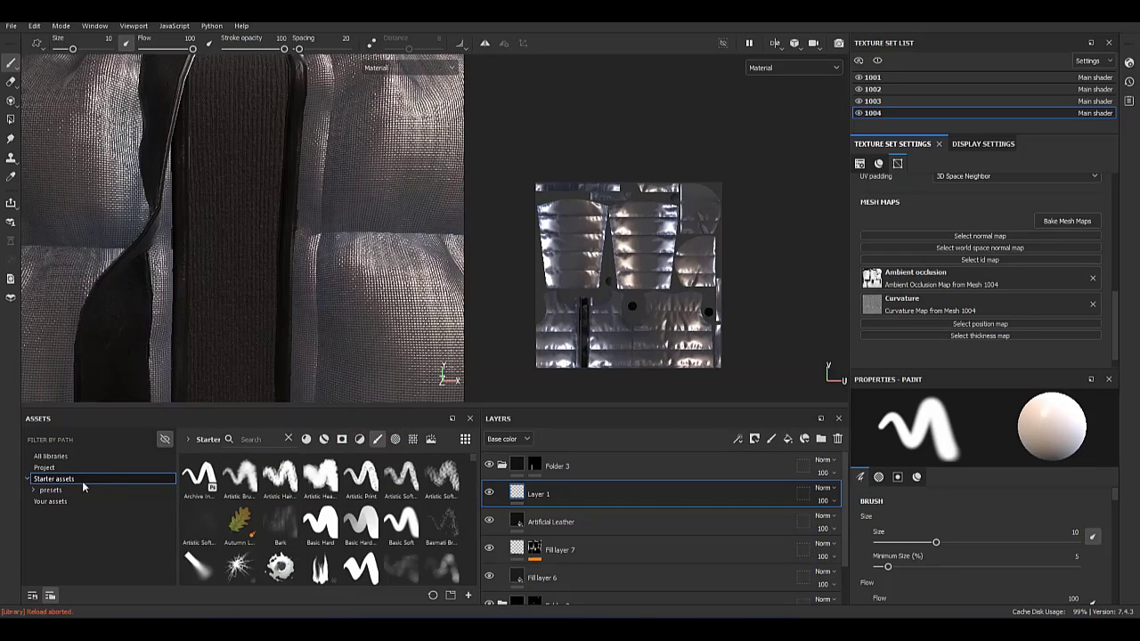
{"action": "left_click", "coordinate": [37, 489]}
{"action": "left_click", "coordinate": [54, 524]}
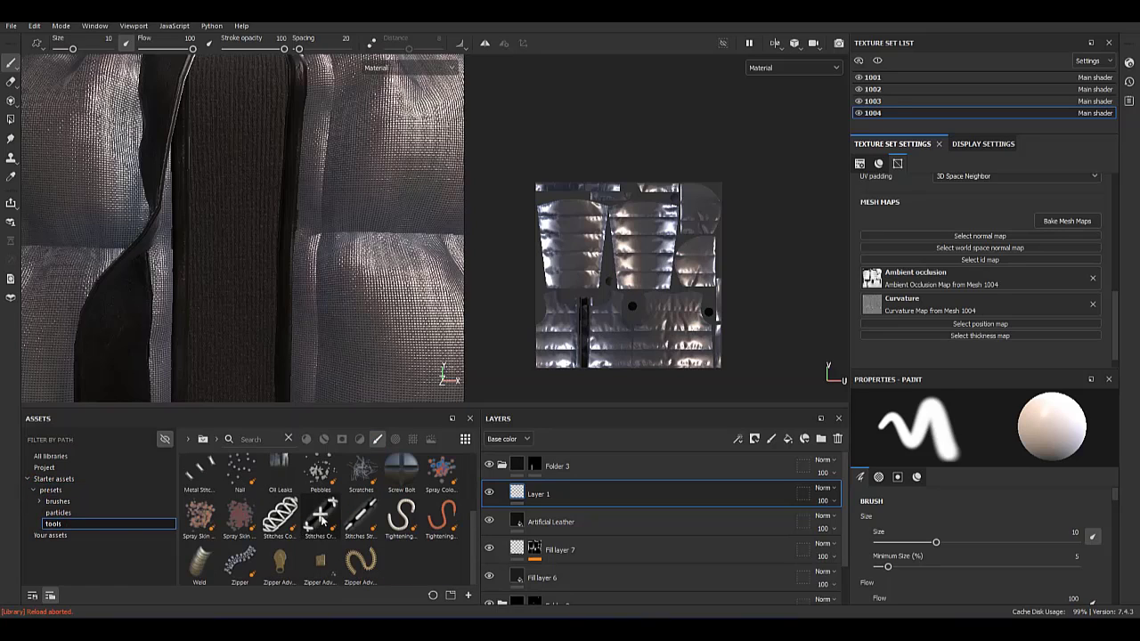
{"action": "mouse_move", "coordinate": [360, 567]}
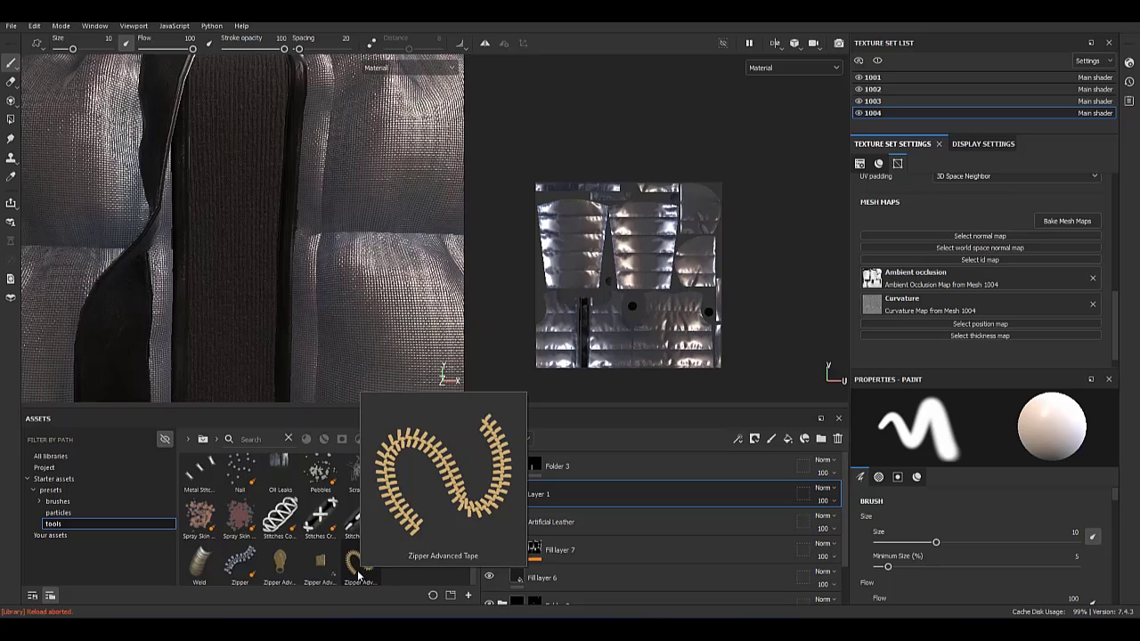
{"action": "left_click", "coordinate": [240, 561]}
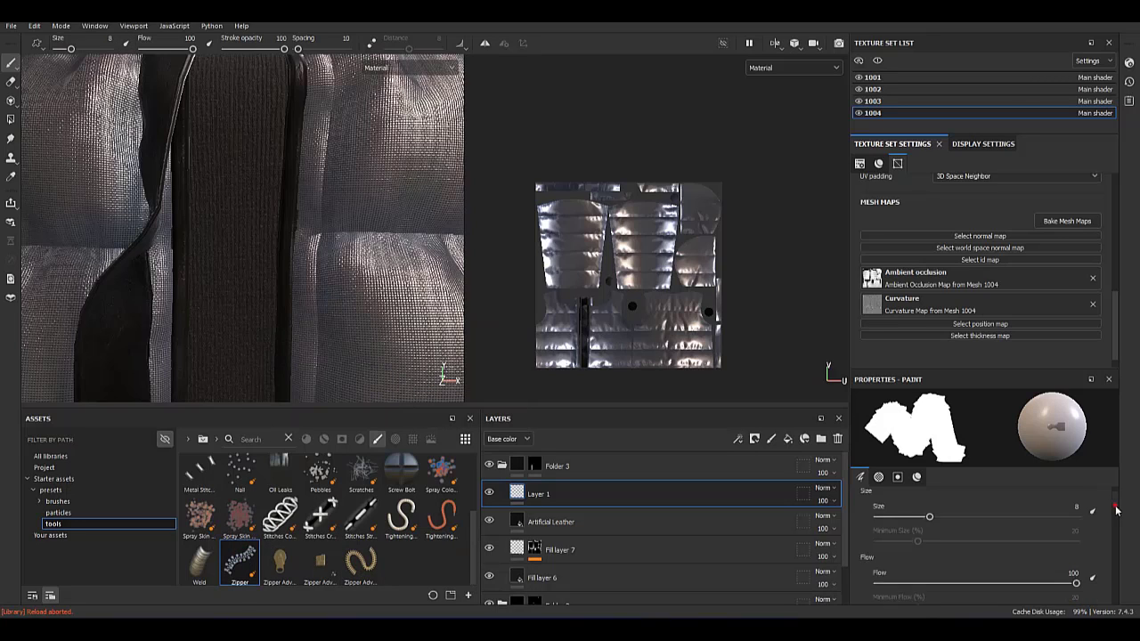
Expand the Zipper brush's attributes and channels mapping sections in Properties – Paint.
{"action": "scroll", "coordinate": [1052, 534], "scroll_direction": "down", "scroll_amount": 5}
{"action": "scroll", "coordinate": [1024, 539], "scroll_direction": "down", "scroll_amount": 5}
{"action": "scroll", "coordinate": [989, 544], "scroll_direction": "down", "scroll_amount": 3}
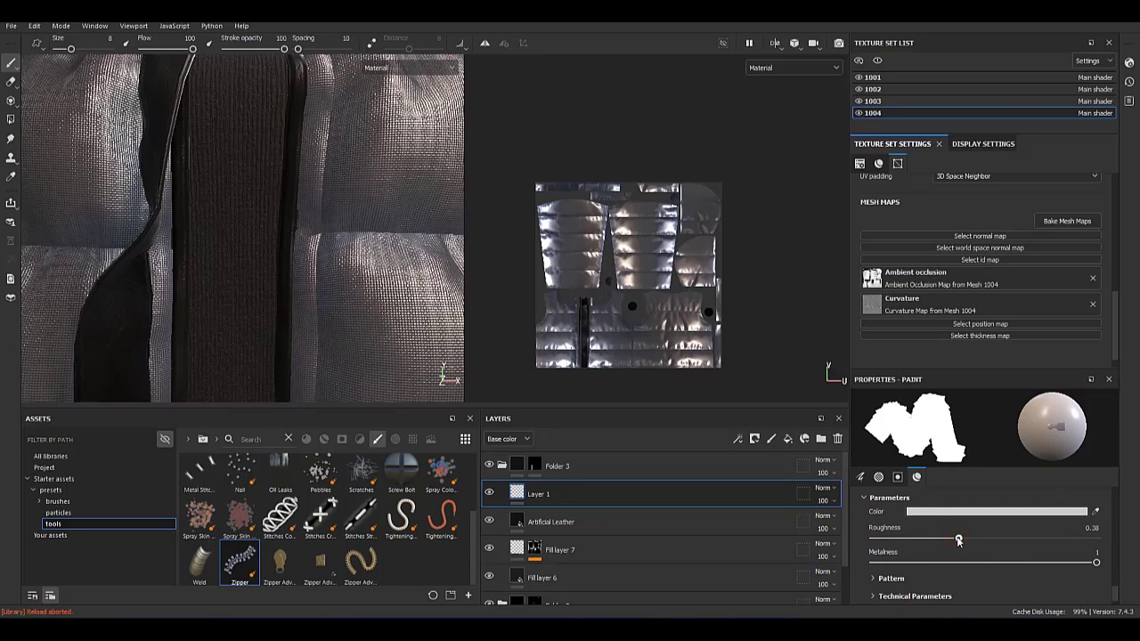
{"action": "scroll", "coordinate": [999, 549], "scroll_direction": "down", "scroll_amount": 1}
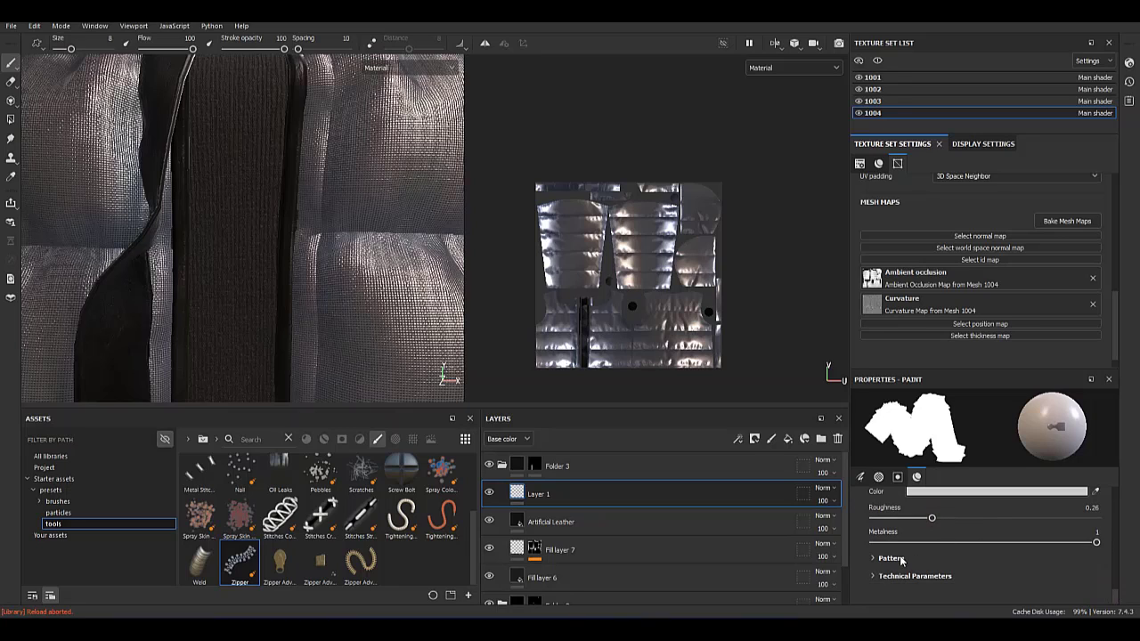
{"action": "scroll", "coordinate": [1116, 595], "scroll_direction": "up", "scroll_amount": 4}
{"action": "right_click_drag", "start_coordinate": [339, 232], "coordinate": [286, 178], "text": "ctrl"}
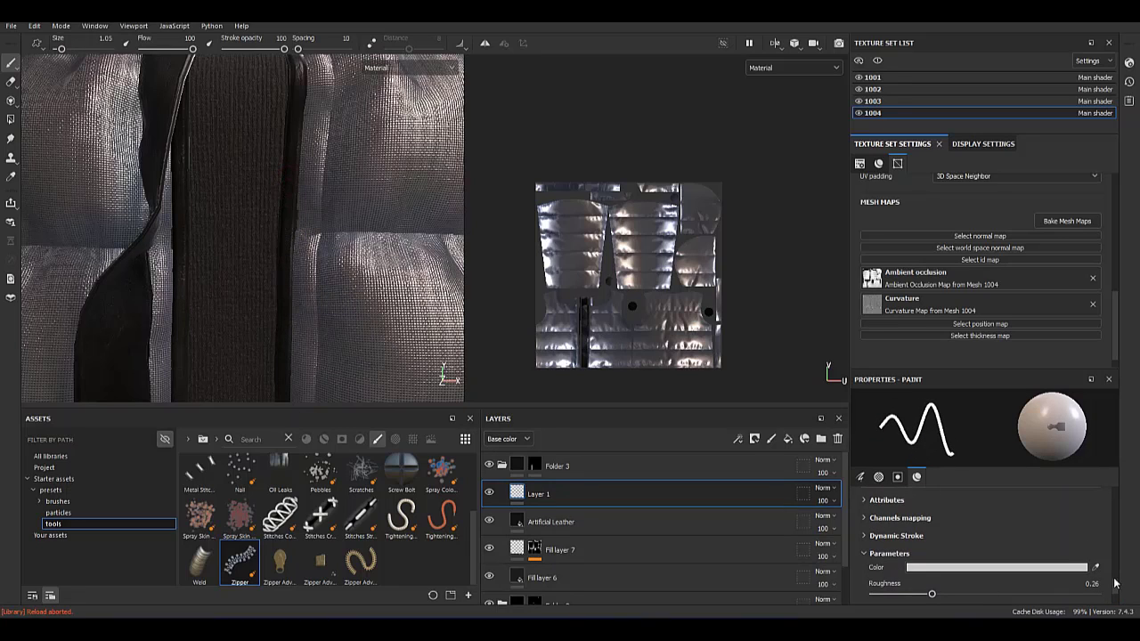
{"action": "scroll", "coordinate": [980, 562], "scroll_direction": "down", "scroll_amount": 2}
{"action": "scroll", "coordinate": [980, 562], "scroll_direction": "down", "scroll_amount": 2}
{"action": "scroll", "coordinate": [980, 561], "scroll_direction": "down", "scroll_amount": 2}
{"action": "scroll", "coordinate": [973, 563], "scroll_direction": "down", "scroll_amount": 2}
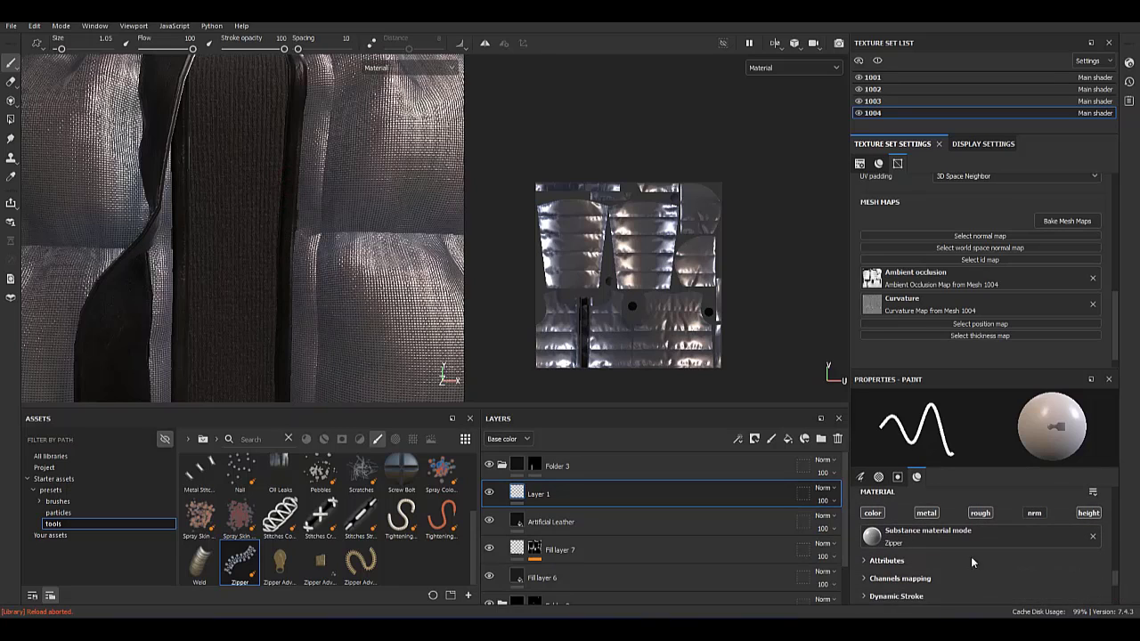
{"action": "left_click", "coordinate": [973, 563]}
{"action": "scroll", "coordinate": [944, 543], "scroll_direction": "down", "scroll_amount": 2}
{"action": "left_click", "coordinate": [929, 527]}
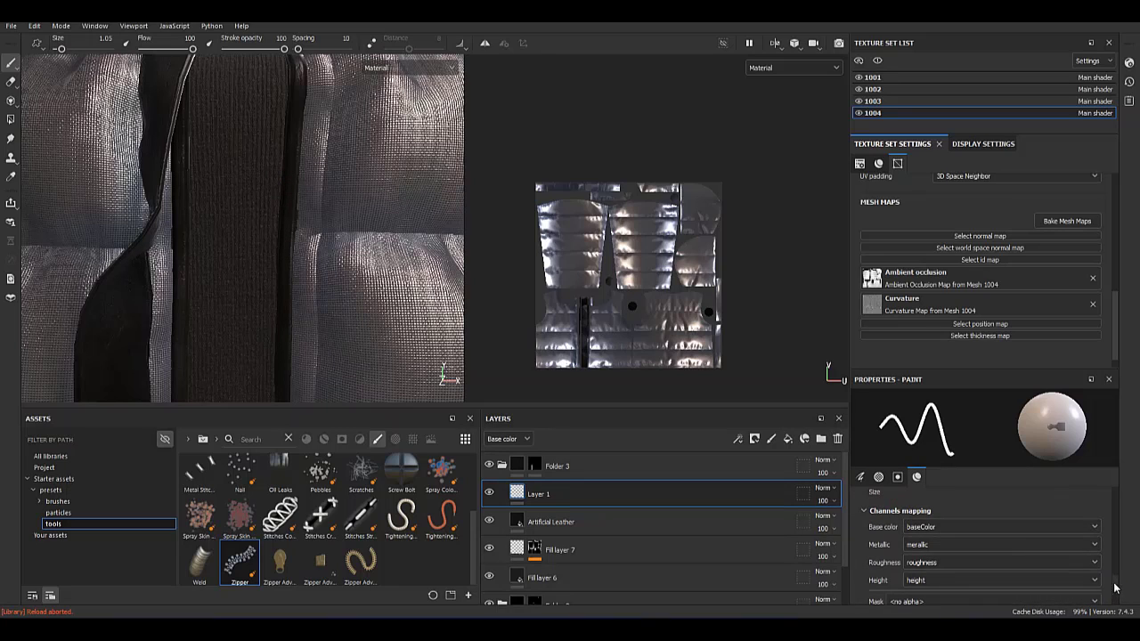
{"action": "scroll", "coordinate": [1115, 588], "scroll_direction": "down", "scroll_amount": 4}
Set the zipper stamps to start From Beginning (0) and expand its Pattern options.
{"action": "left_click", "coordinate": [980, 555]}
{"action": "left_click", "coordinate": [937, 572]}
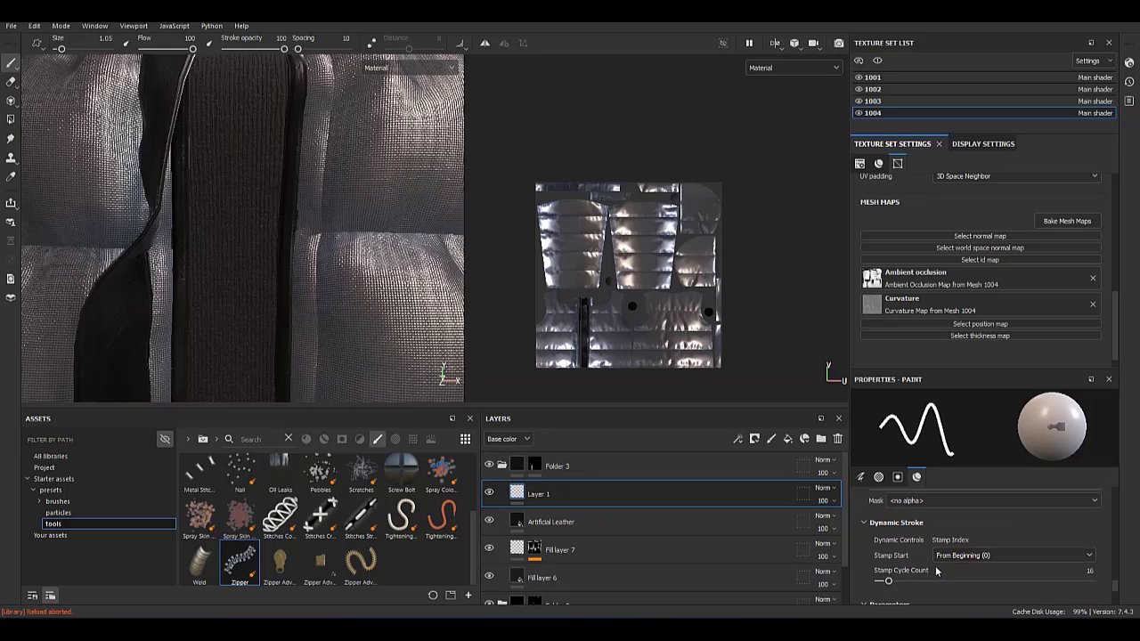
{"action": "scroll", "coordinate": [1121, 592], "scroll_direction": "down", "scroll_amount": 2}
{"action": "scroll", "coordinate": [1120, 595], "scroll_direction": "down", "scroll_amount": 1}
{"action": "scroll", "coordinate": [1120, 598], "scroll_direction": "down", "scroll_amount": 2}
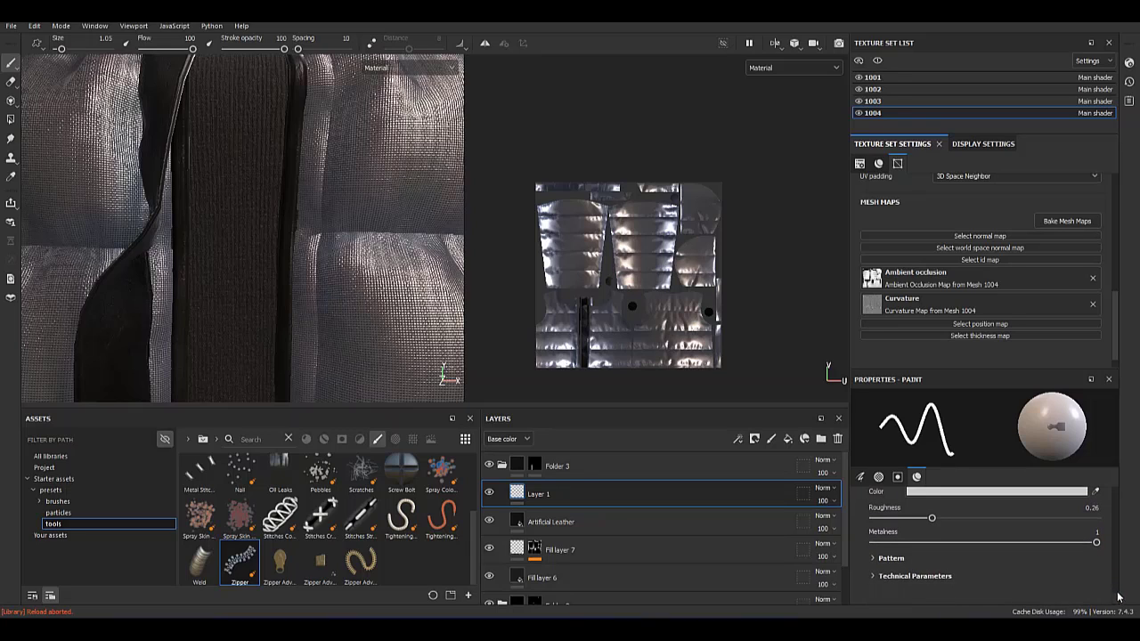
{"action": "left_click", "coordinate": [915, 560]}
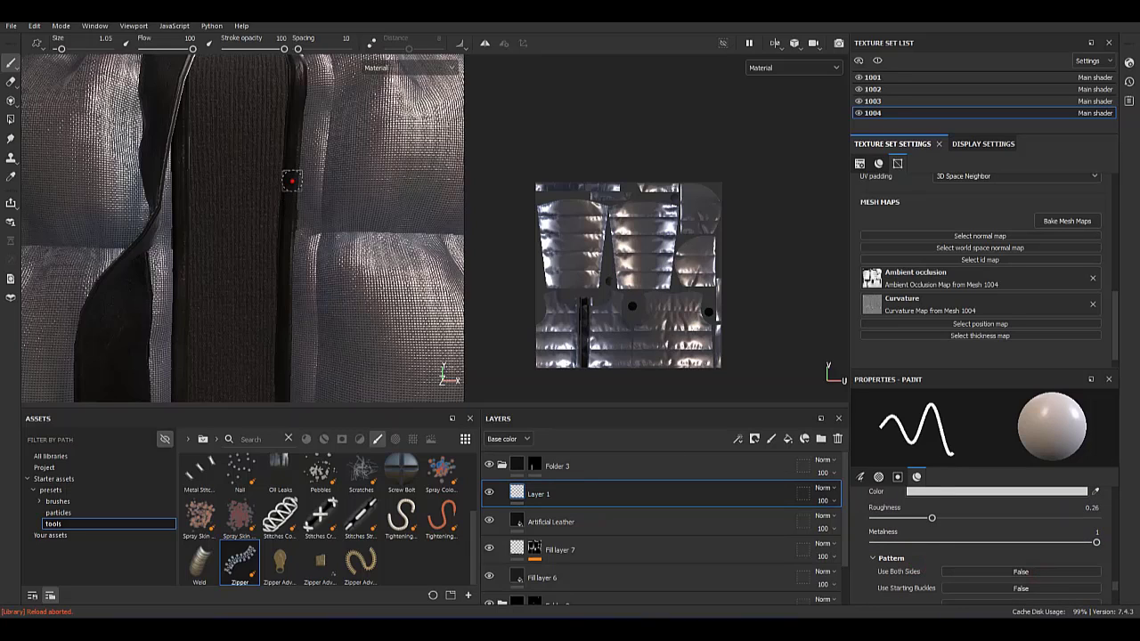
Paint Zipper strokes along the front closure strap in the 2D UV view.
{"action": "scroll", "coordinate": [283, 280], "scroll_direction": "down", "scroll_amount": 2}
{"action": "scroll", "coordinate": [625, 225], "scroll_direction": "up", "scroll_amount": 2}
{"action": "scroll", "coordinate": [625, 226], "scroll_direction": "up", "scroll_amount": 2}
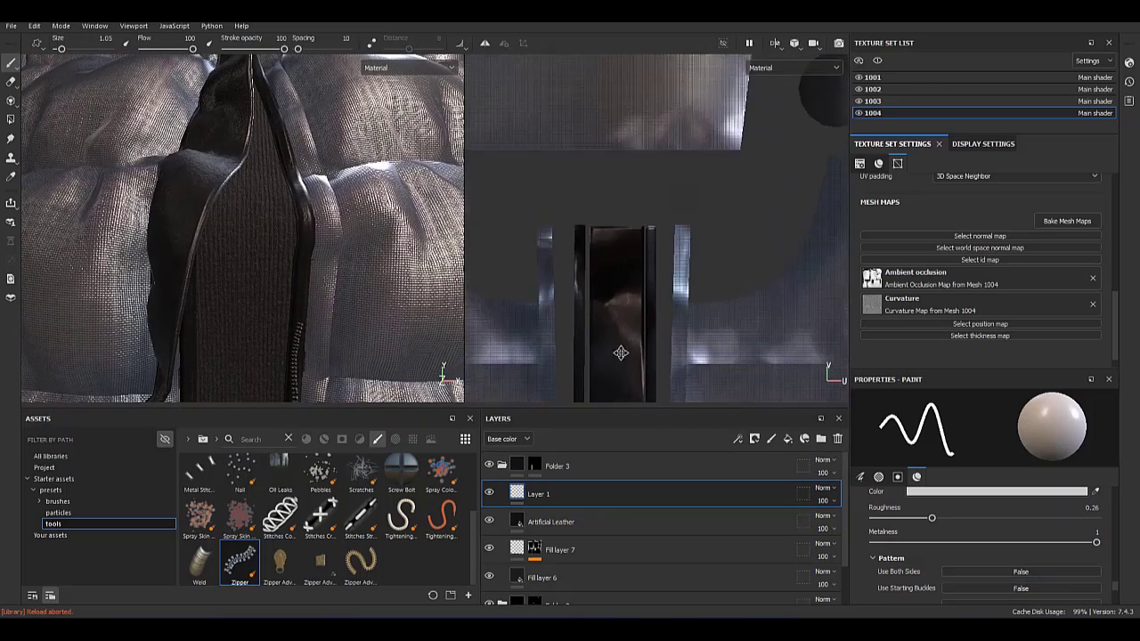
{"action": "scroll", "coordinate": [625, 225], "scroll_direction": "up", "scroll_amount": 2}
{"action": "scroll", "coordinate": [625, 226], "scroll_direction": "up", "scroll_amount": 2}
{"action": "scroll", "coordinate": [626, 225], "scroll_direction": "up", "scroll_amount": 2}
{"action": "scroll", "coordinate": [630, 332], "scroll_direction": "up", "scroll_amount": 1}
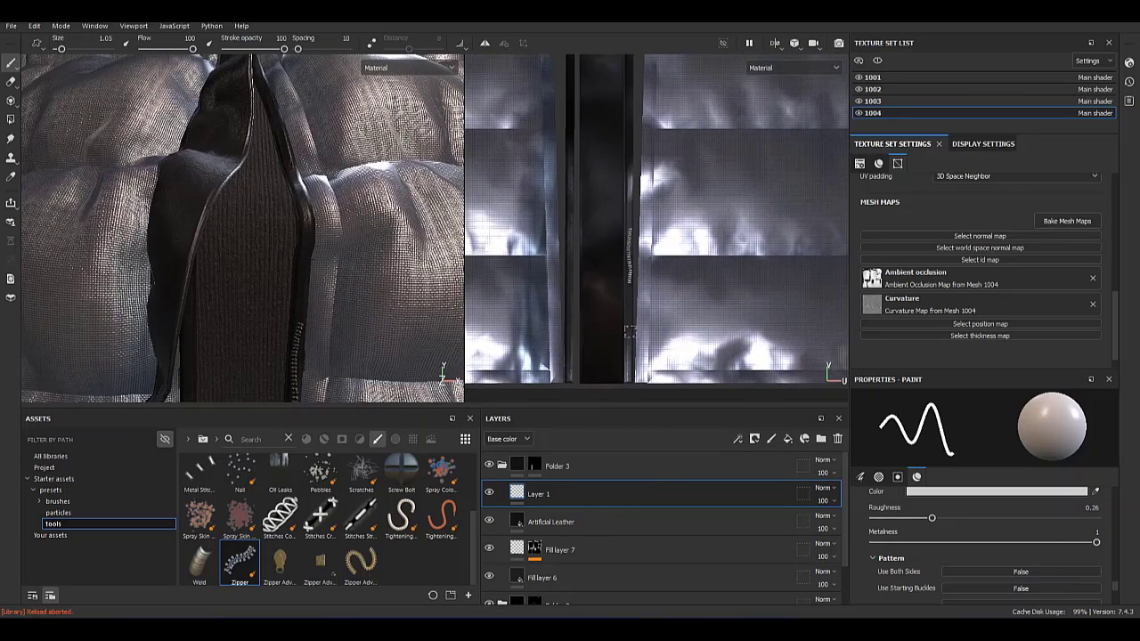
{"action": "left_click", "coordinate": [631, 229], "text": "shift"}
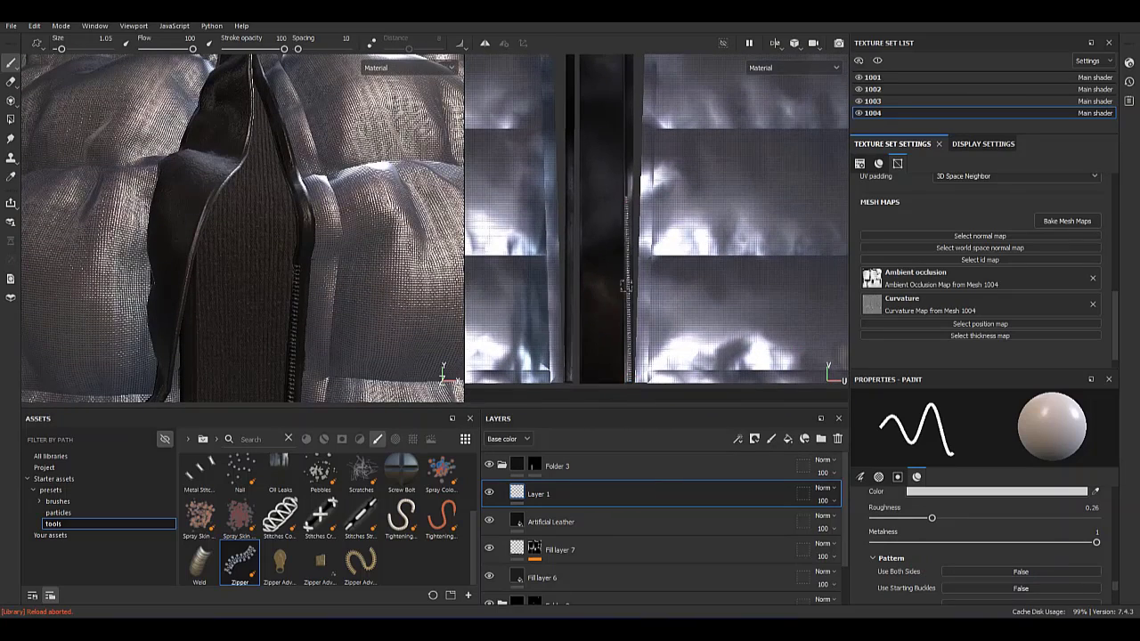
{"action": "scroll", "coordinate": [626, 285], "scroll_direction": "up", "scroll_amount": 2}
{"action": "scroll", "coordinate": [588, 230], "scroll_direction": "up", "scroll_amount": 2}
{"action": "left_click", "coordinate": [588, 370], "text": "shift"}
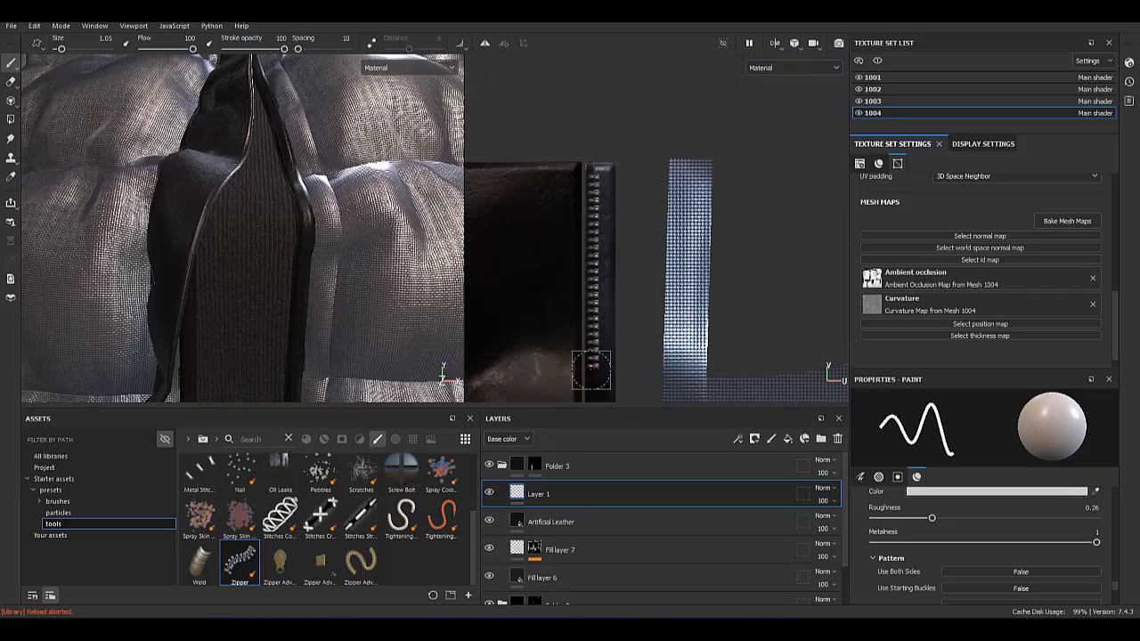
{"action": "left_click_drag", "start_coordinate": [294, 267], "coordinate": [373, 296], "text": "alt"}
{"action": "key", "text": "ctrl+z"}
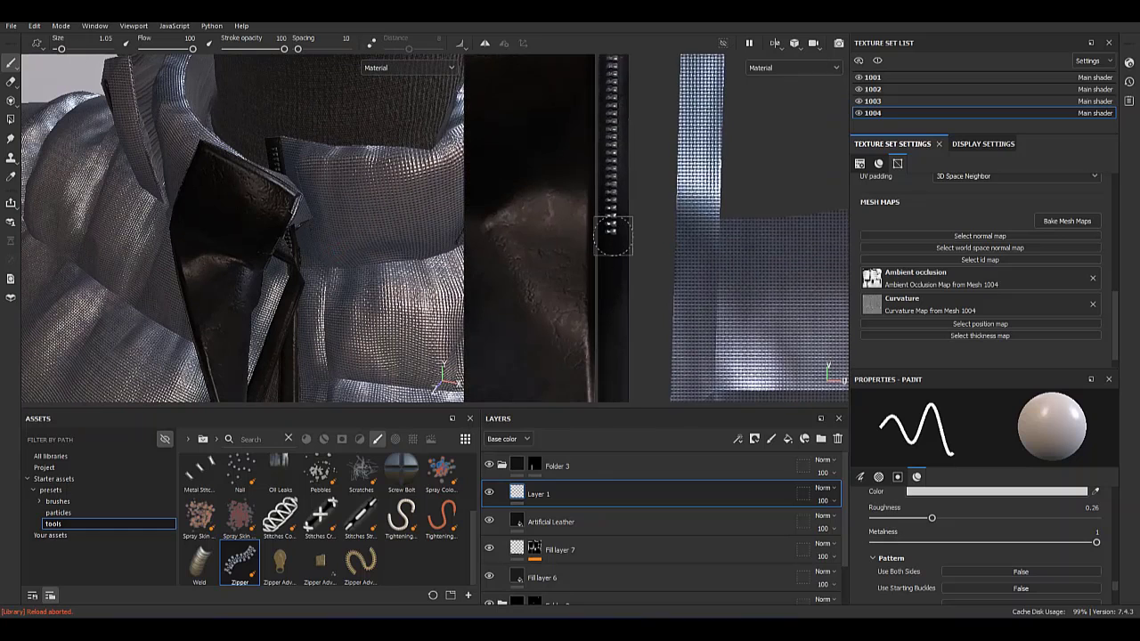
Restore the undone zipper stroke and centre the UV view on the strap islands.
{"action": "middle_click_drag", "start_coordinate": [598, 175], "coordinate": [607, 308]}
{"action": "key", "text": "ctrl+y"}
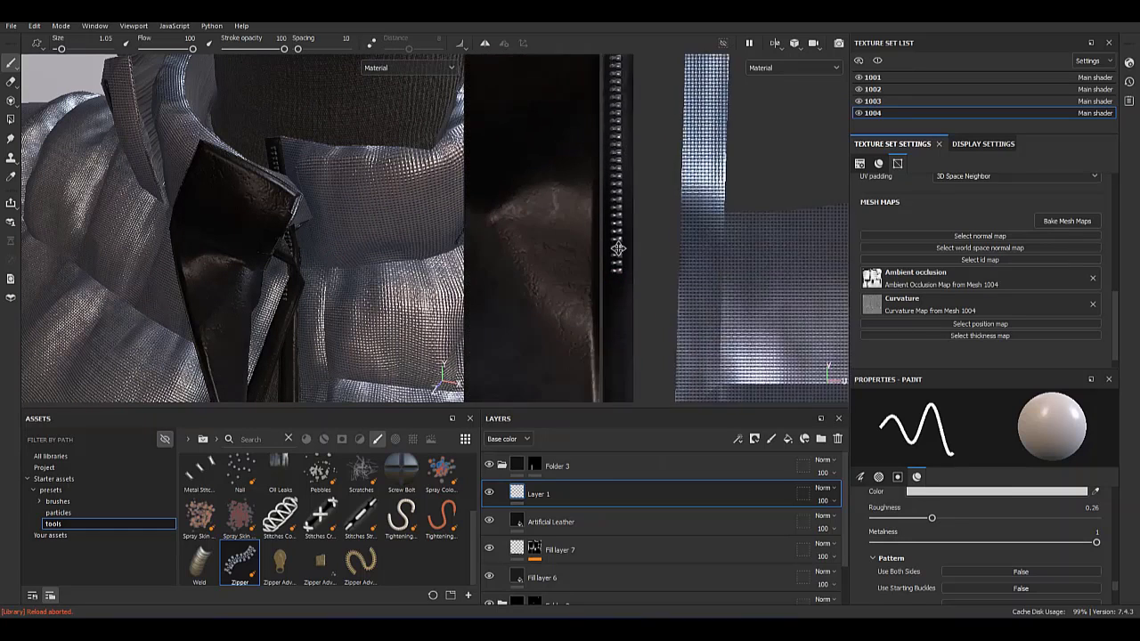
{"action": "scroll", "coordinate": [615, 267], "scroll_direction": "up", "scroll_amount": 2}
{"action": "middle_click_drag", "start_coordinate": [631, 182], "coordinate": [599, 72]}
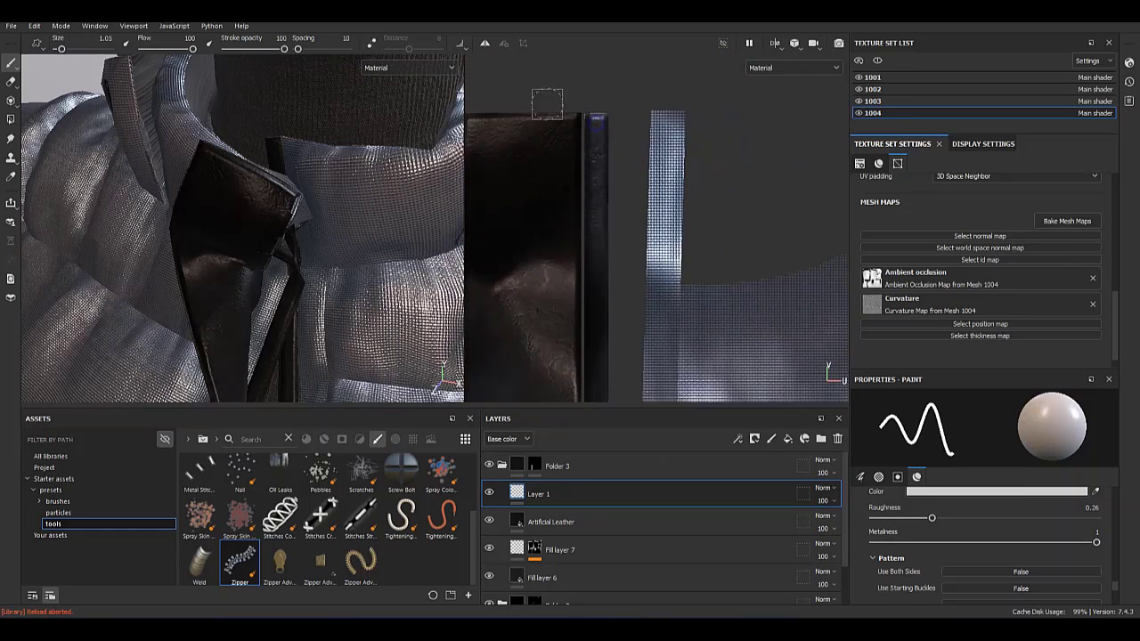
{"action": "scroll", "coordinate": [593, 222], "scroll_direction": "up", "scroll_amount": 2}
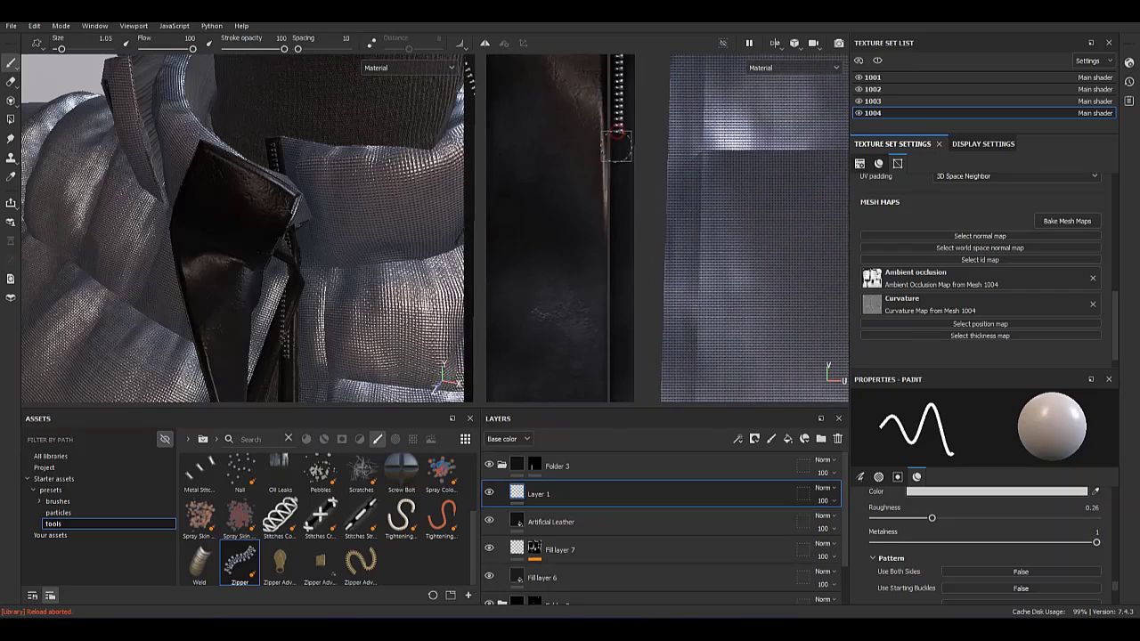
{"action": "scroll", "coordinate": [636, 178], "scroll_direction": "up", "scroll_amount": 2}
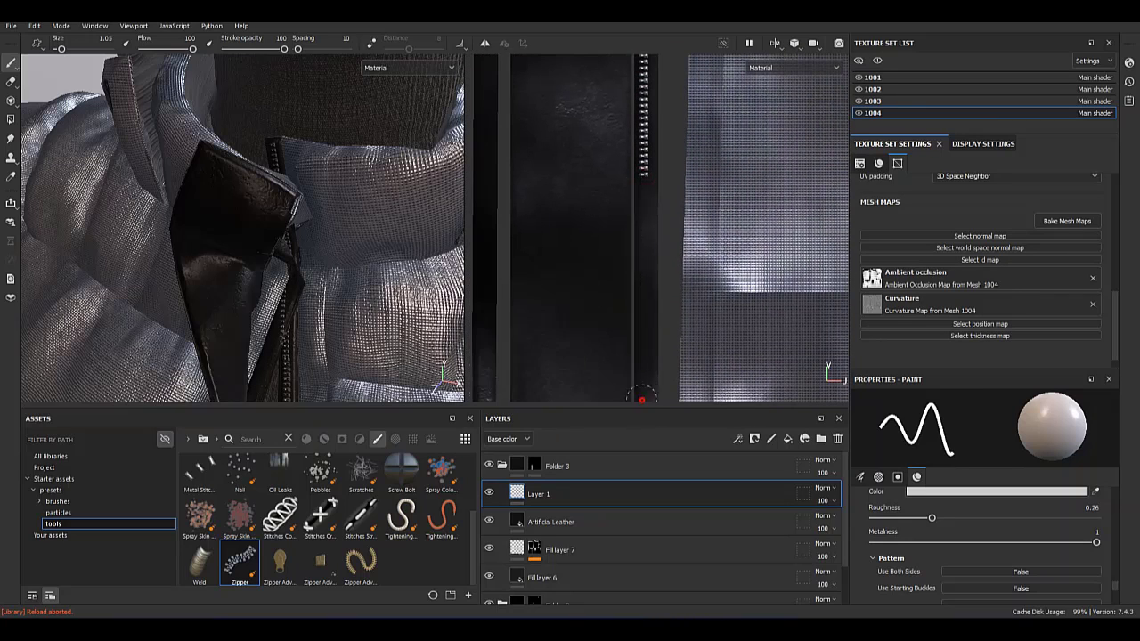
{"action": "mouse_move", "coordinate": [641, 402]}
{"action": "middle_mouse_down"}
{"action": "mouse_move", "coordinate": [662, 383]}
{"action": "mouse_move", "coordinate": [682, 183]}
{"action": "mouse_move", "coordinate": [699, 169]}
{"action": "middle_mouse_up"}
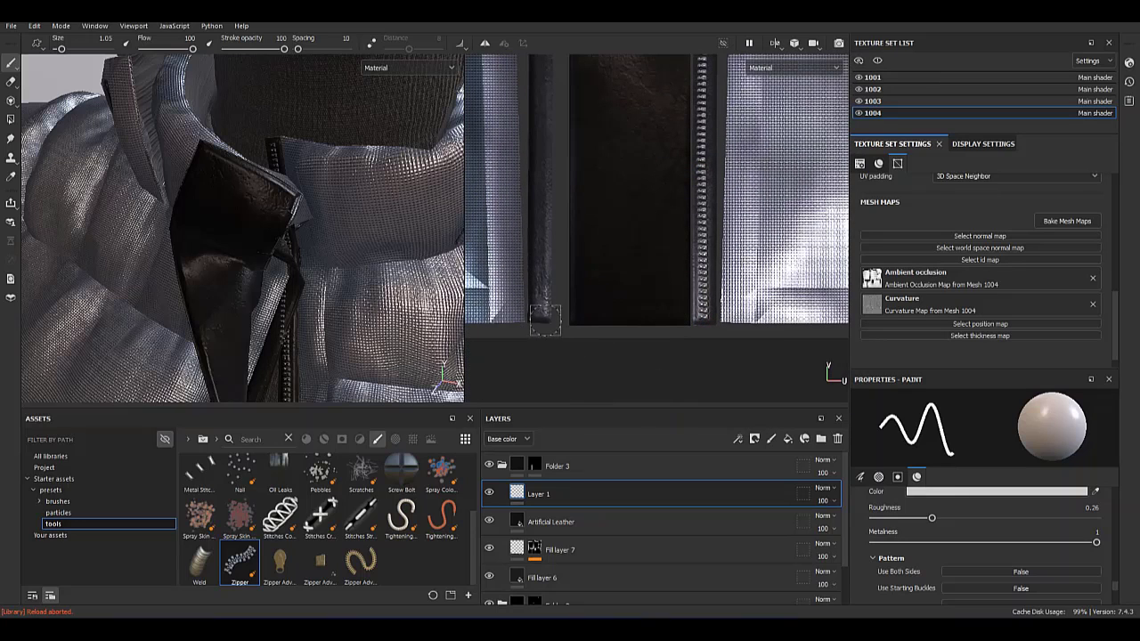
{"action": "mouse_move", "coordinate": [545, 321]}
{"action": "middle_mouse_down"}
{"action": "mouse_move", "coordinate": [504, 271]}
{"action": "mouse_move", "coordinate": [520, 71]}
{"action": "mouse_move", "coordinate": [509, 138]}
{"action": "middle_mouse_up"}
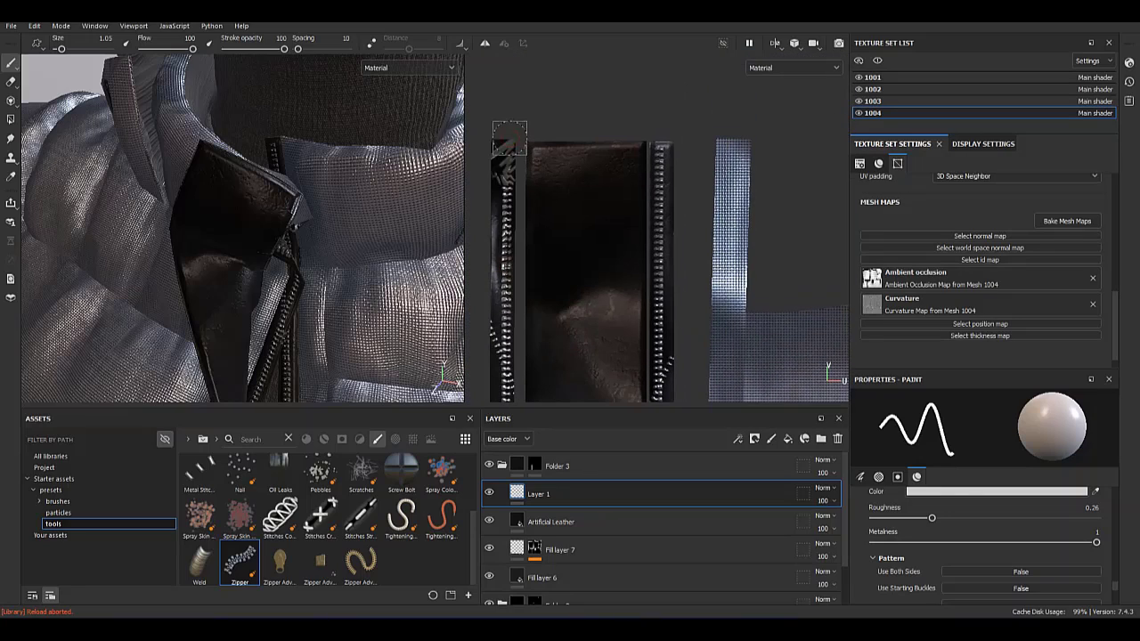
{"action": "right_click", "coordinate": [512, 114]}
{"action": "key", "text": "Escape"}
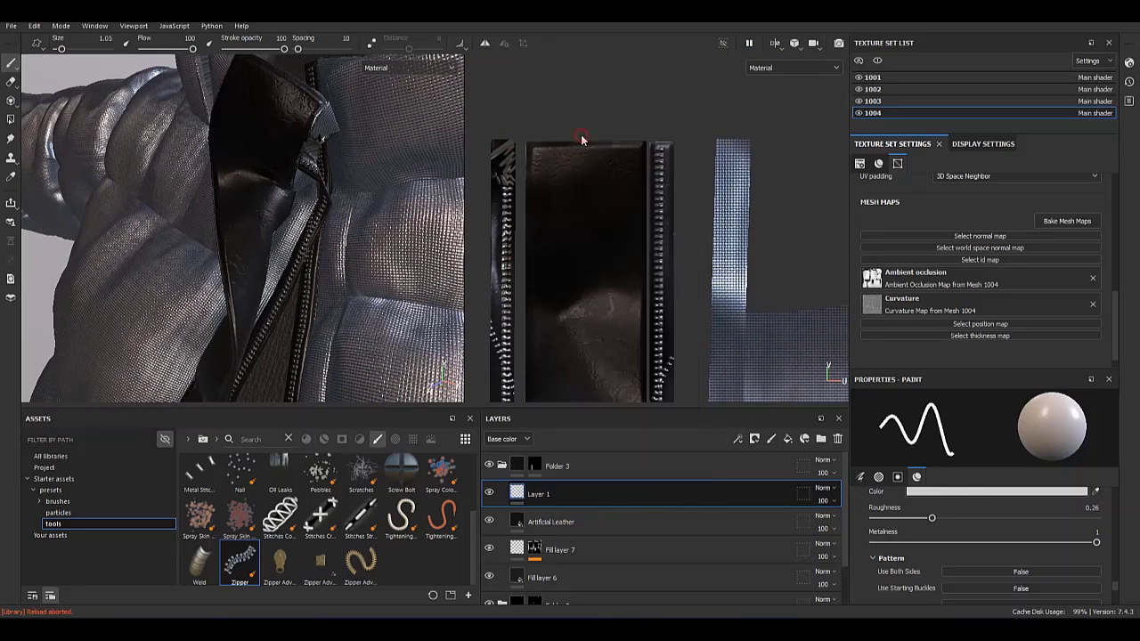
Polygon-fill the left and right strap UV islands with zipper teeth, then check them in 3D.
{"action": "key", "text": "4"}
{"action": "left_click", "coordinate": [665, 281]}
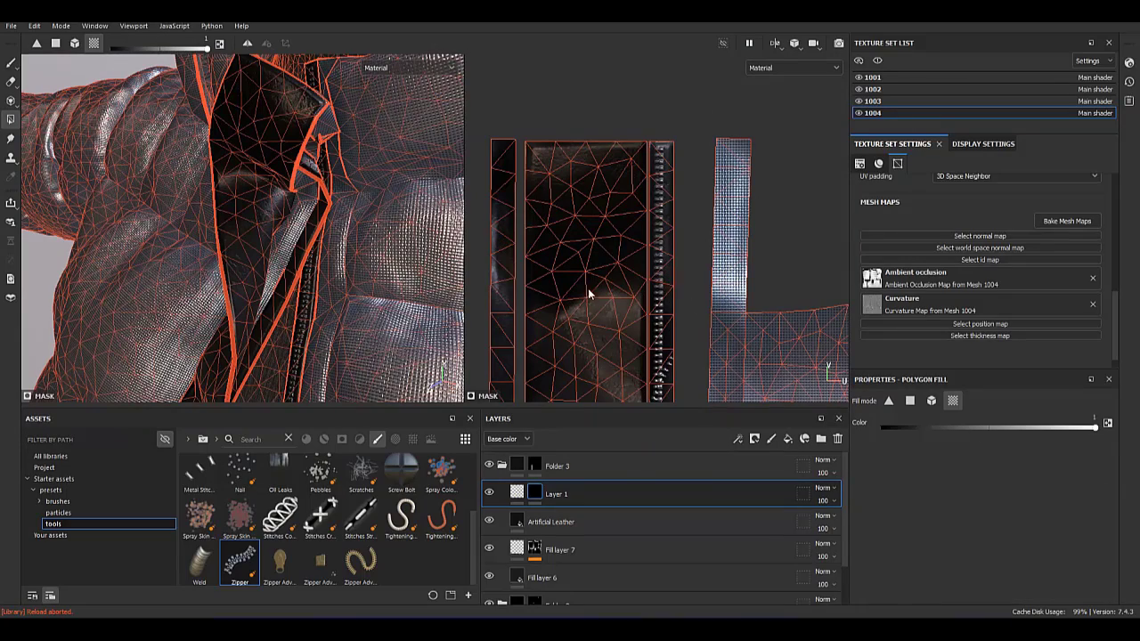
{"action": "left_click", "coordinate": [504, 214]}
{"action": "key", "text": "1"}
{"action": "scroll", "coordinate": [163, 136], "scroll_direction": "down", "scroll_amount": 5}
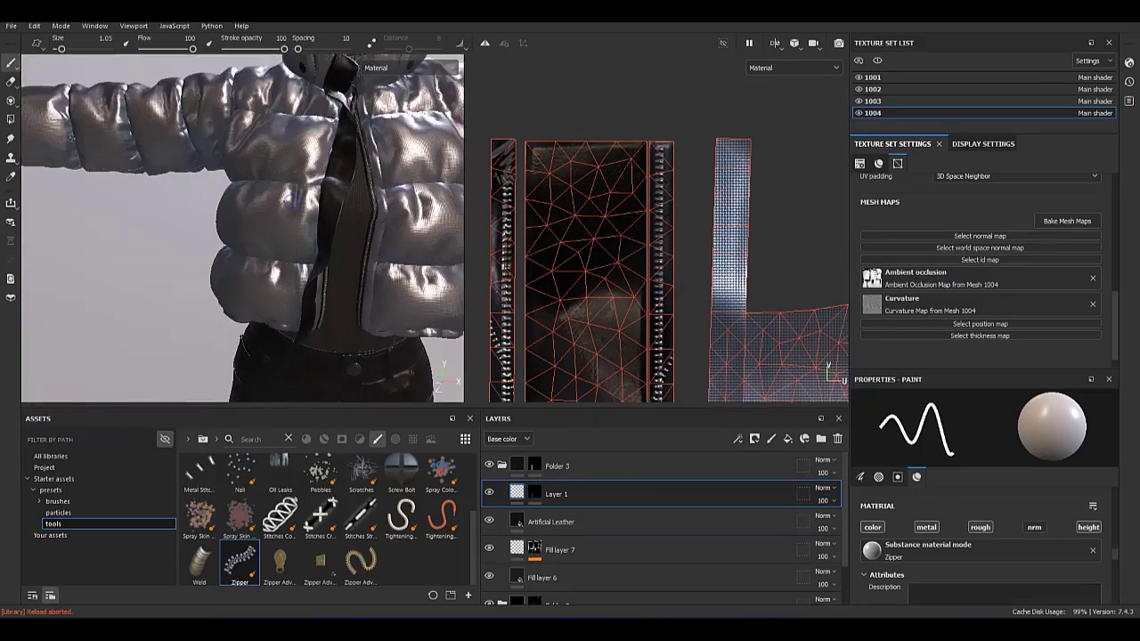
{"action": "mouse_move", "coordinate": [163, 135]}
{"action": "left_mouse_down", "text": "alt"}
{"action": "mouse_move", "coordinate": [304, 297]}
{"action": "mouse_move", "coordinate": [368, 291]}
{"action": "mouse_move", "coordinate": [295, 278]}
{"action": "mouse_move", "coordinate": [327, 269]}
{"action": "left_mouse_up", "text": "alt"}
{"action": "scroll", "coordinate": [580, 158], "scroll_direction": "up", "scroll_amount": 2}
{"action": "scroll", "coordinate": [616, 272], "scroll_direction": "up", "scroll_amount": 2}
{"action": "scroll", "coordinate": [496, 247], "scroll_direction": "up", "scroll_amount": 2}
{"action": "left_click_drag", "start_coordinate": [274, 357], "coordinate": [283, 332], "text": "alt"}
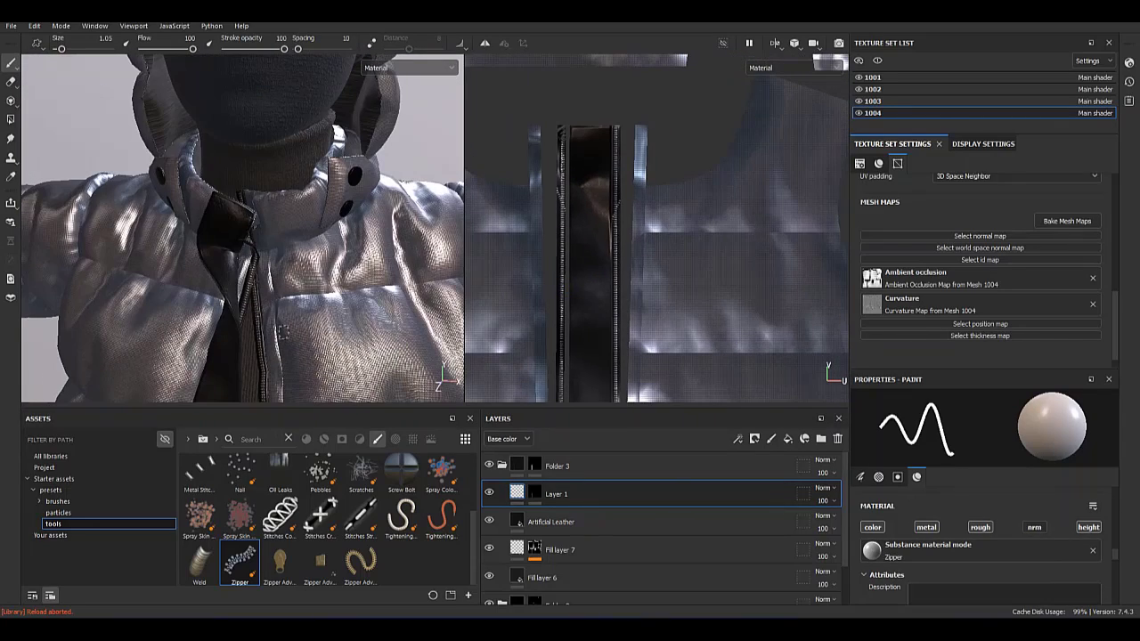
Add a new paint layer above Fill layer 4 copy 1 using the Stitches Straight brush.
{"action": "left_click", "coordinate": [502, 465]}
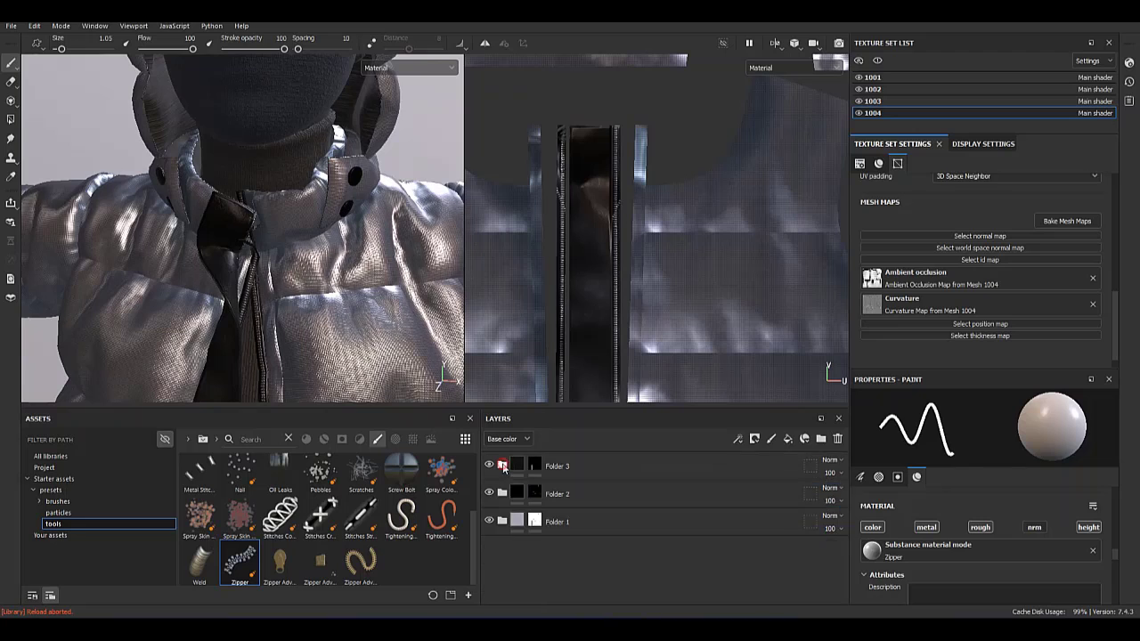
{"action": "left_click", "coordinate": [579, 550]}
{"action": "left_click", "coordinate": [771, 439]}
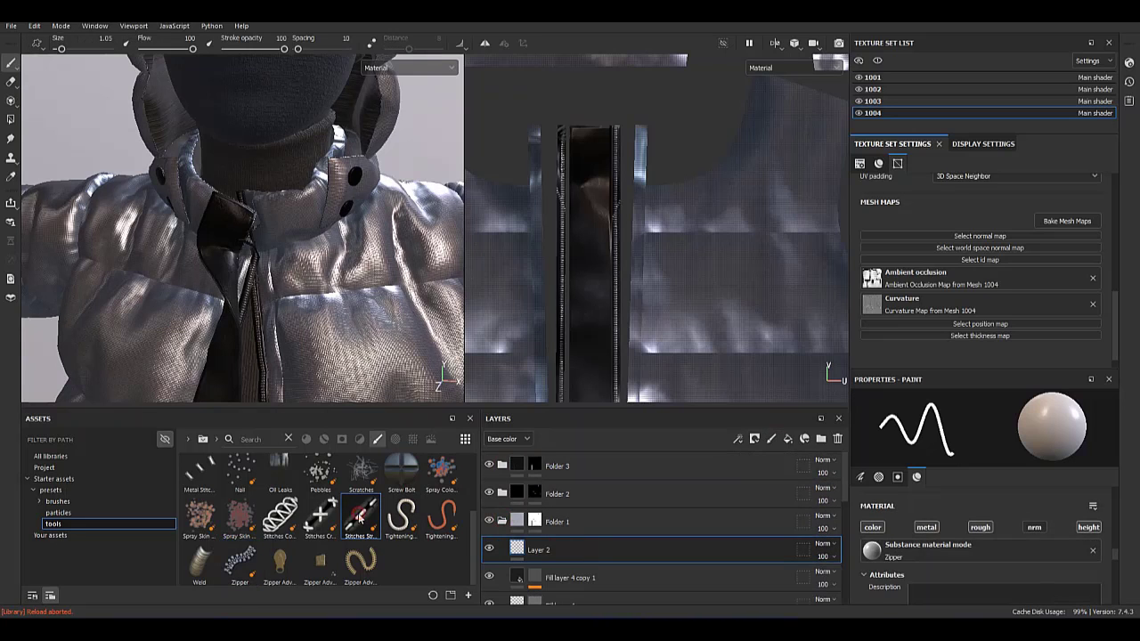
{"action": "left_click", "coordinate": [361, 515]}
{"action": "scroll", "coordinate": [555, 240], "scroll_direction": "up", "scroll_amount": 3}
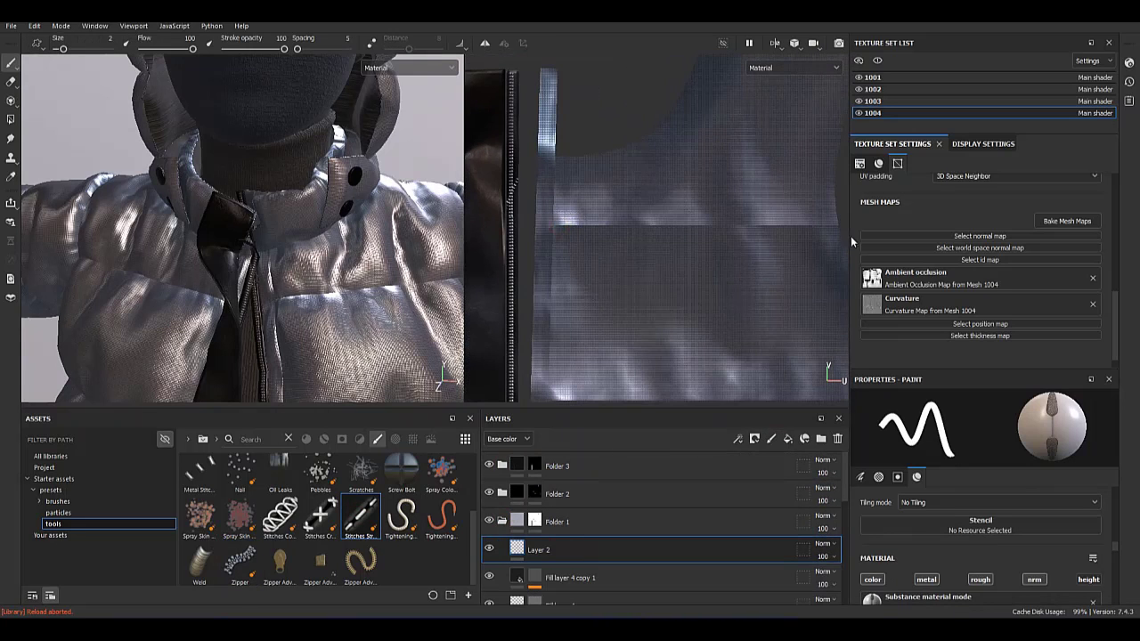
{"action": "left_click_drag", "start_coordinate": [557, 223], "coordinate": [837, 225]}
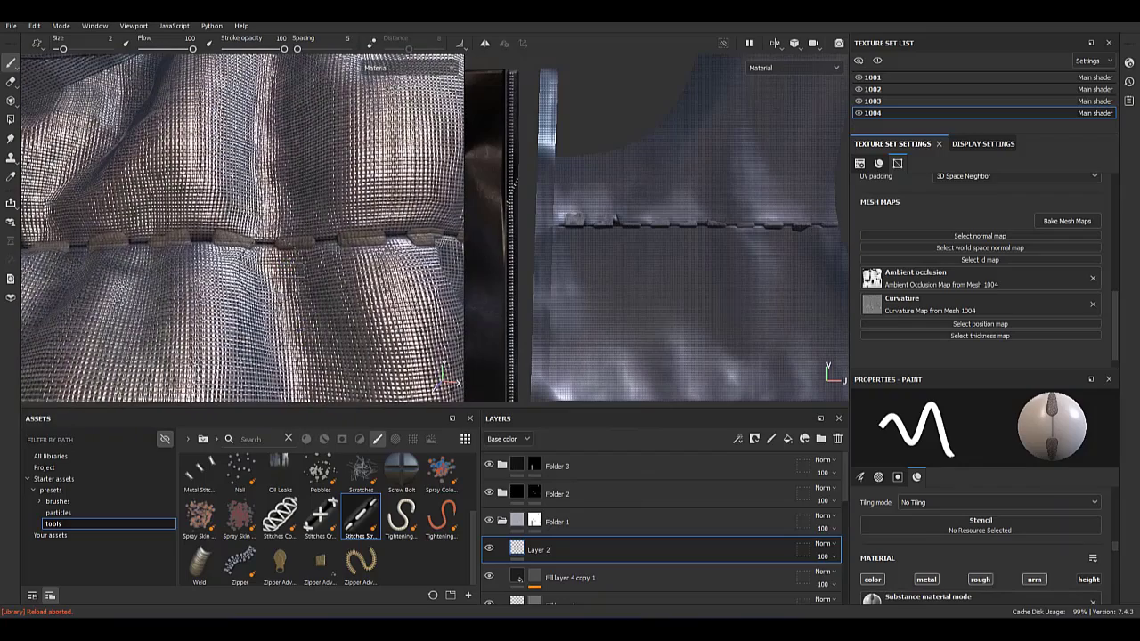
{"action": "key", "text": "ctrl+z"}
Set the stitch brush to normal intensity 0.98 and AO intensity 0.62.
{"action": "left_click_drag", "start_coordinate": [1116, 548], "coordinate": [1113, 585]}
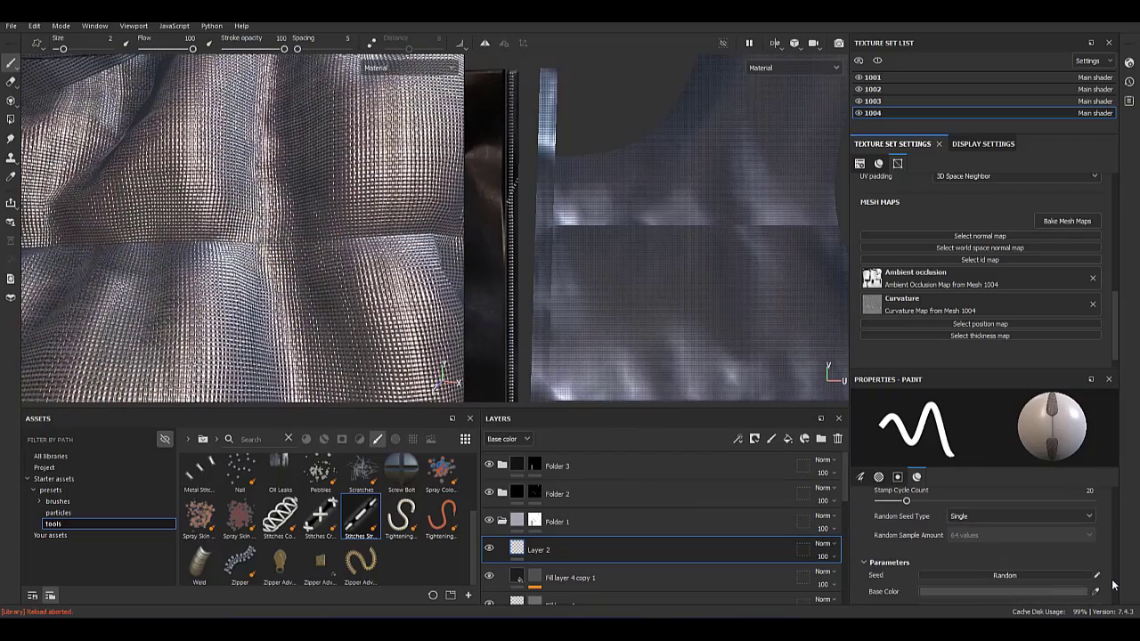
{"action": "scroll", "coordinate": [1113, 585], "scroll_direction": "down", "scroll_amount": 2}
{"action": "left_click", "coordinate": [980, 501]}
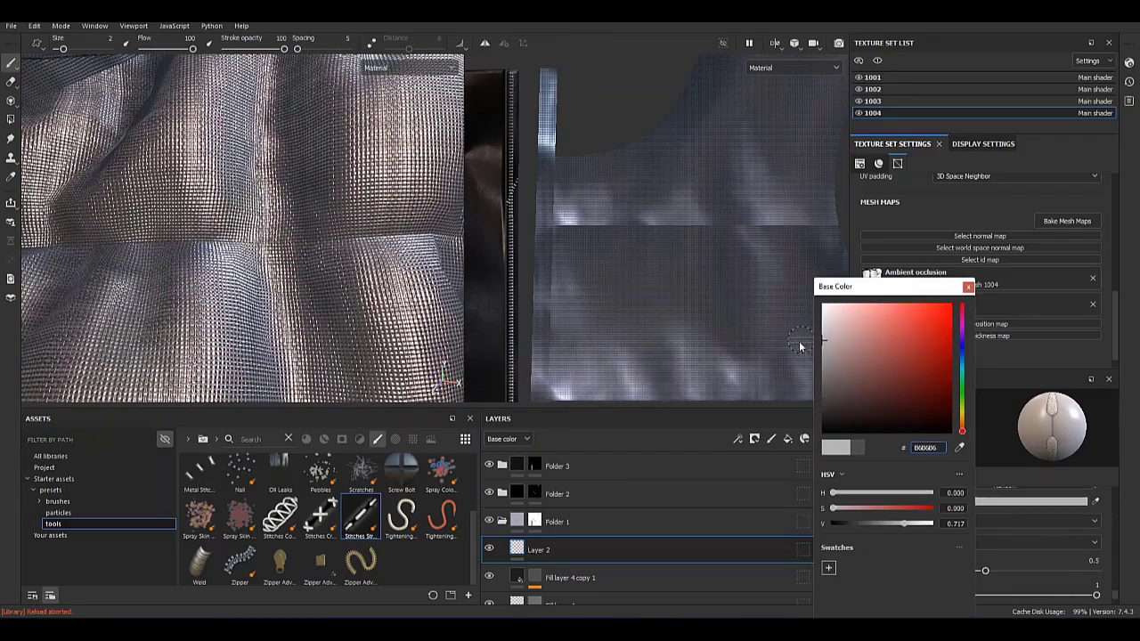
{"action": "left_click", "coordinate": [968, 287]}
{"action": "scroll", "coordinate": [1117, 597], "scroll_direction": "down", "scroll_amount": 2}
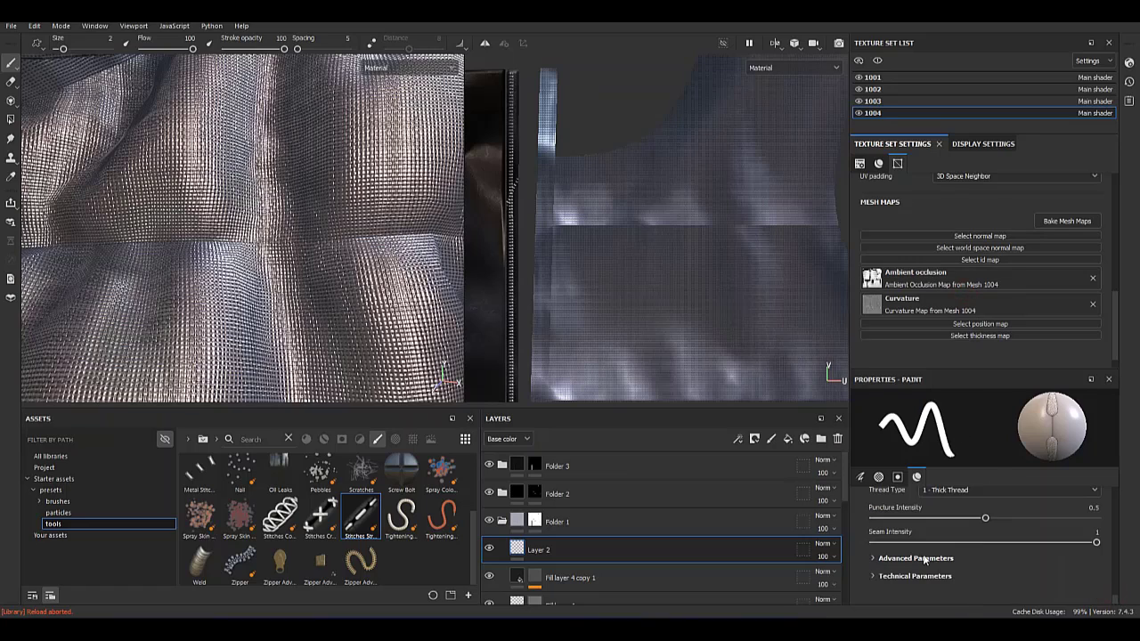
{"action": "scroll", "coordinate": [1113, 597], "scroll_direction": "down", "scroll_amount": 2}
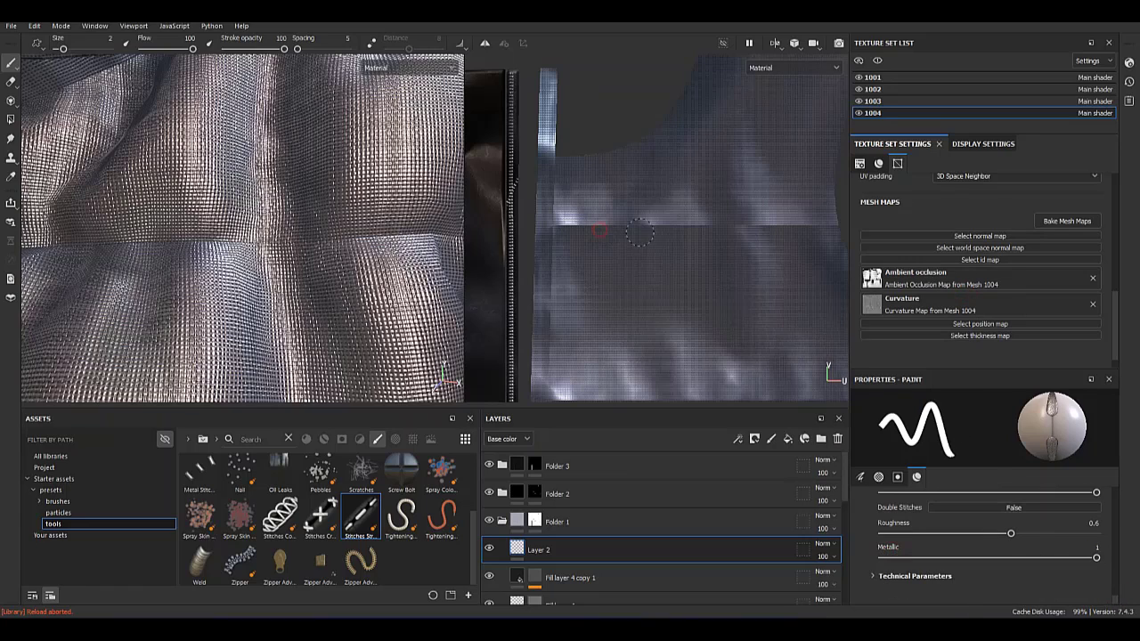
Stitch straight rows along the horizontal quilting seam and inspect them in 3D.
{"action": "left_click_drag", "start_coordinate": [639, 233], "coordinate": [788, 234]}
{"action": "scroll", "coordinate": [241, 231], "scroll_direction": "up", "scroll_amount": 3}
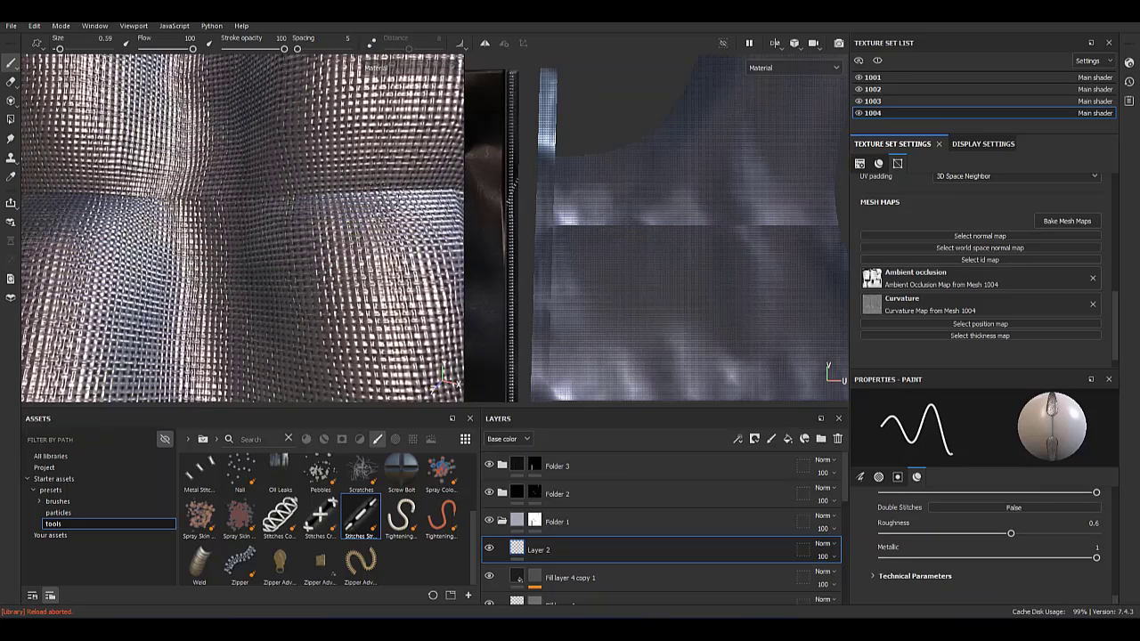
{"action": "left_click_drag", "start_coordinate": [217, 228], "coordinate": [217, 250], "text": "alt"}
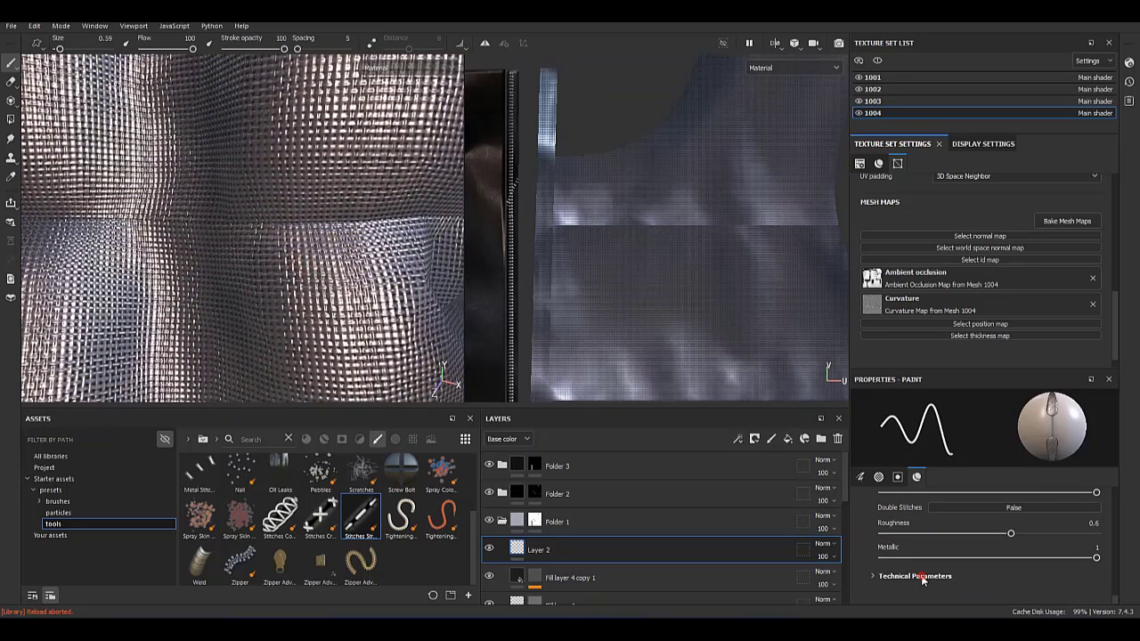
{"action": "scroll", "coordinate": [1096, 593], "scroll_direction": "down", "scroll_amount": 2}
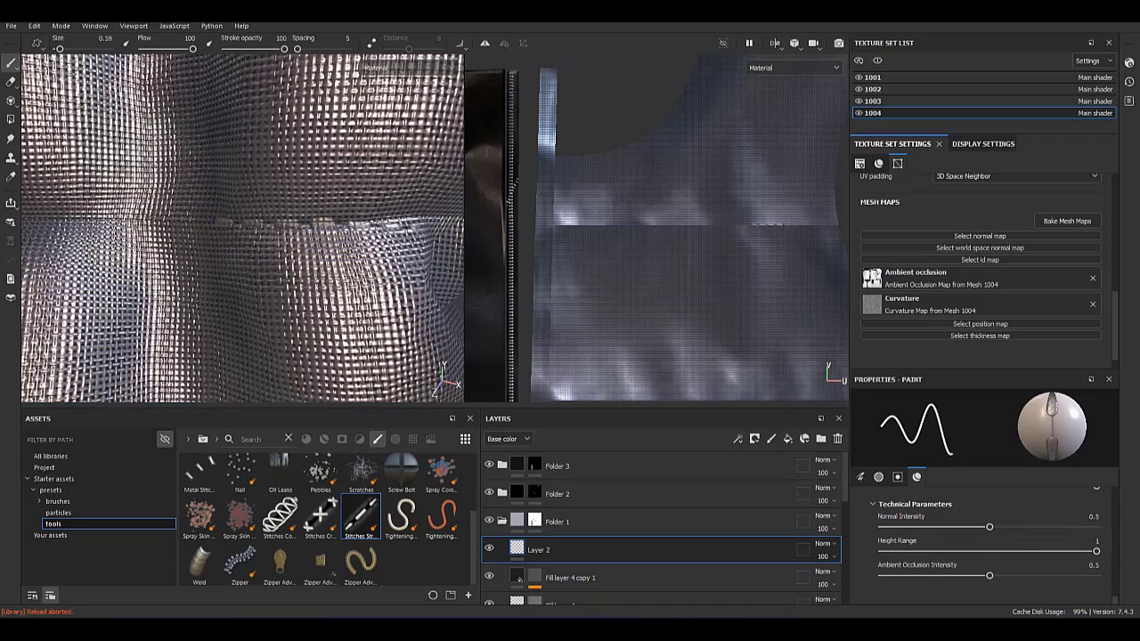
{"action": "left_click_drag", "start_coordinate": [264, 269], "coordinate": [392, 196], "text": "alt"}
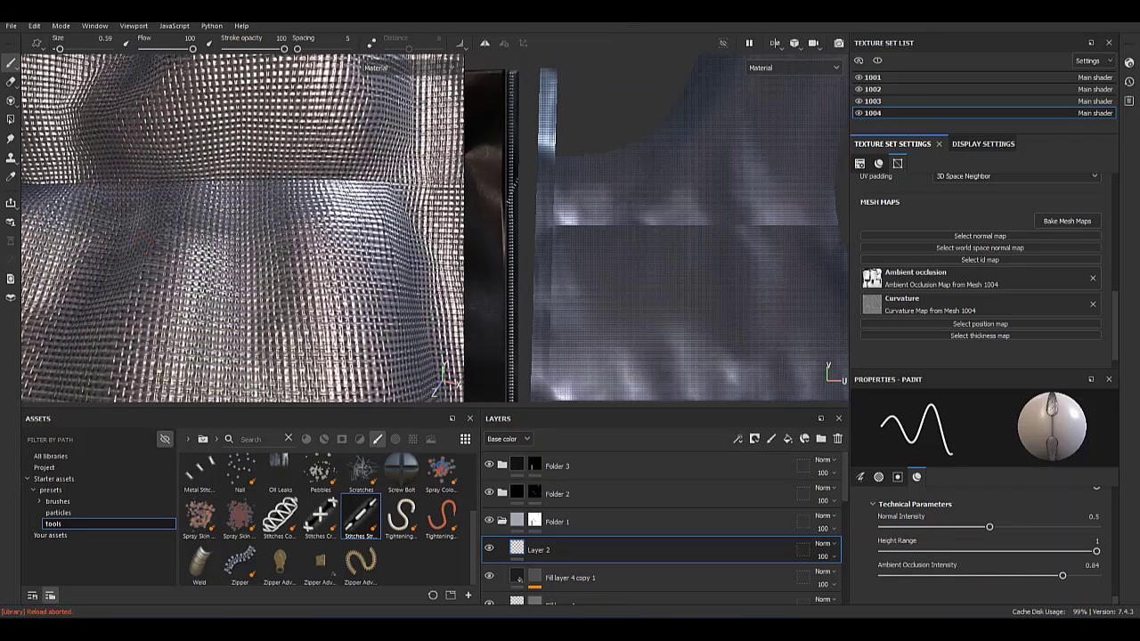
{"action": "left_click_drag", "start_coordinate": [165, 249], "coordinate": [298, 260]}
{"action": "left_click_drag", "start_coordinate": [181, 233], "coordinate": [349, 259]}
{"action": "key", "text": "ctrl+z"}
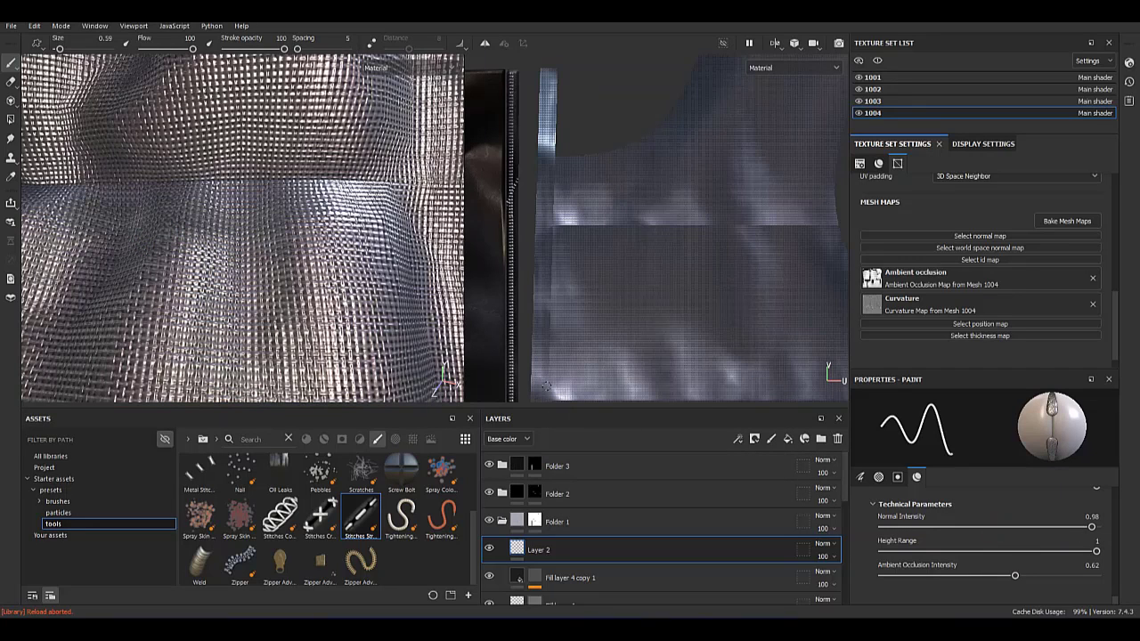
Paint a first straight stitch row along the seam, then line the seam up in the UV view.
{"action": "scroll", "coordinate": [831, 250], "scroll_direction": "up", "scroll_amount": 2}
{"action": "scroll", "coordinate": [831, 249], "scroll_direction": "up", "scroll_amount": 2}
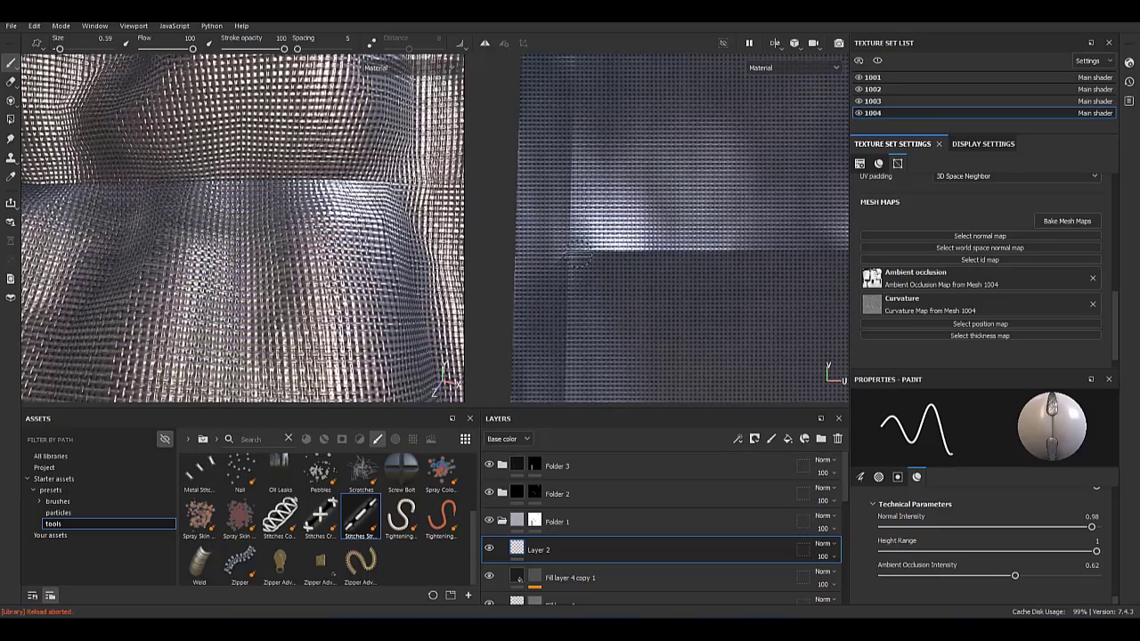
{"action": "left_click", "coordinate": [832, 249], "text": "shift"}
{"action": "middle_click_drag", "start_coordinate": [831, 250], "coordinate": [674, 233]}
{"action": "left_click_drag", "start_coordinate": [133, 209], "coordinate": [83, 198], "text": "alt"}
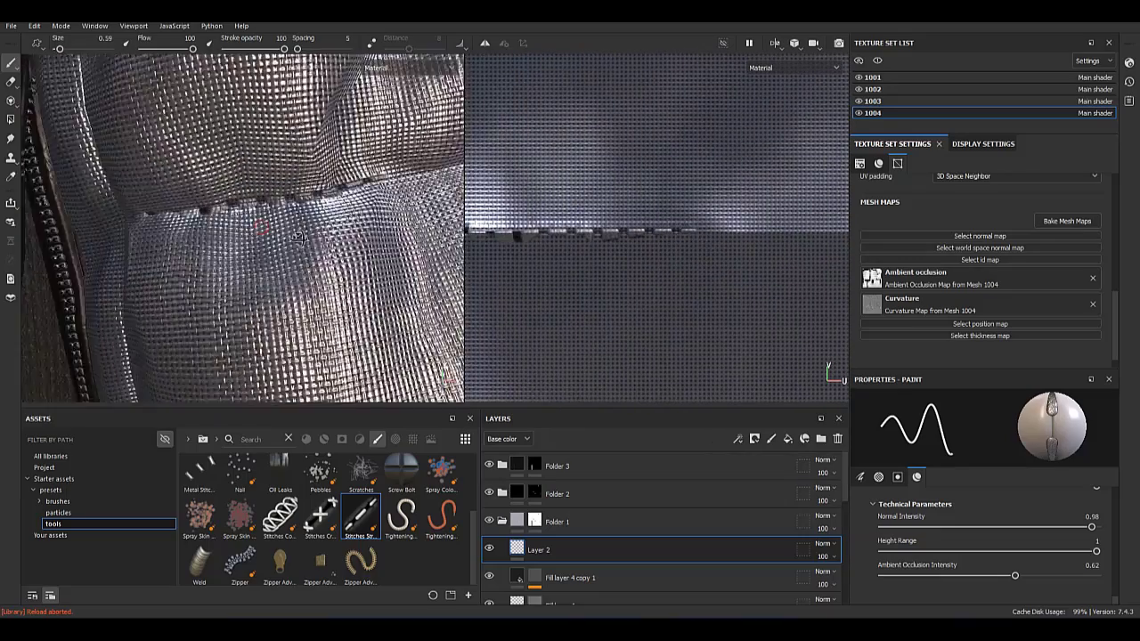
{"action": "scroll", "coordinate": [636, 272], "scroll_direction": "up", "scroll_amount": 2}
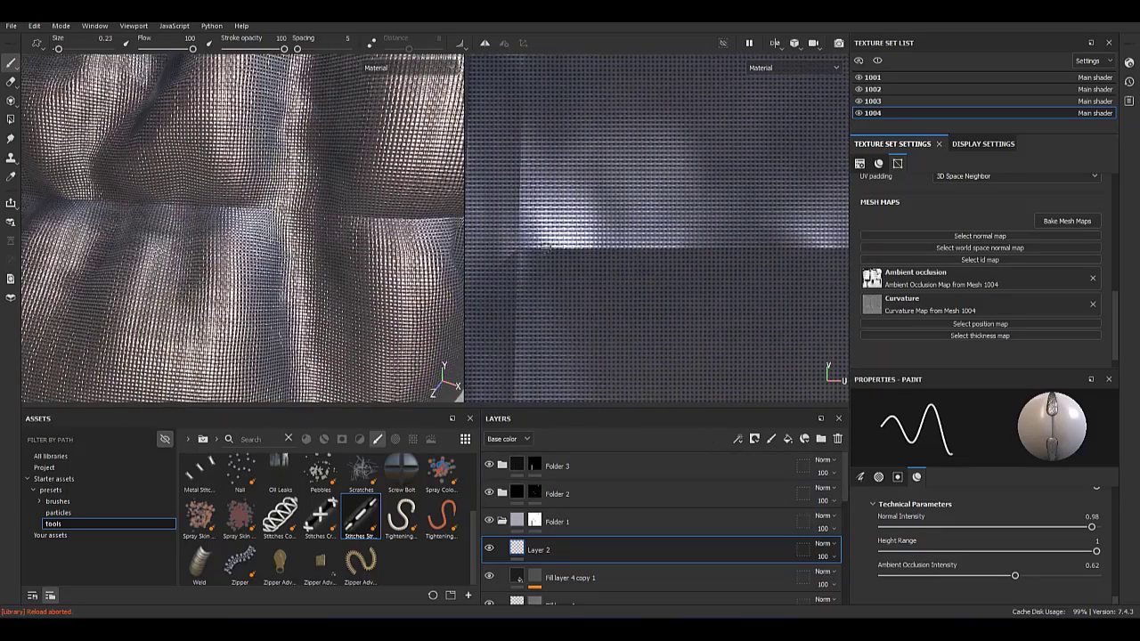
{"action": "mouse_move", "coordinate": [751, 245]}
{"action": "middle_mouse_down"}
{"action": "mouse_move", "coordinate": [790, 230]}
{"action": "mouse_move", "coordinate": [674, 243]}
{"action": "middle_mouse_up"}
{"action": "middle_click_drag", "start_coordinate": [842, 242], "coordinate": [791, 234]}
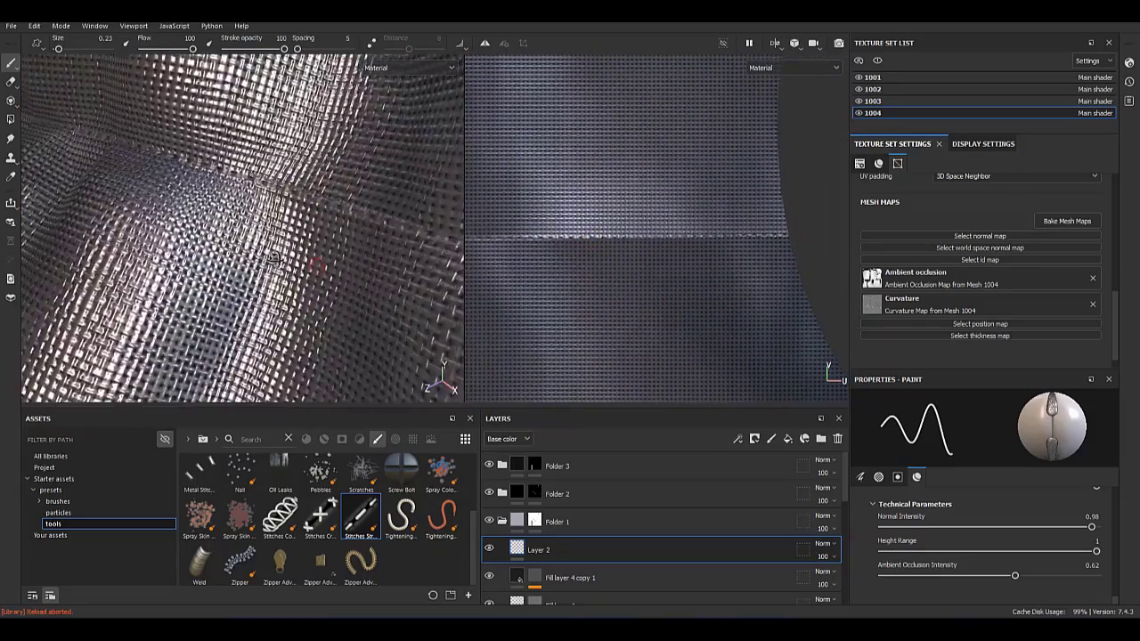
Set the Stitches brush Base Color to a lighter shade.
{"action": "scroll", "coordinate": [735, 256], "scroll_direction": "up", "scroll_amount": 2}
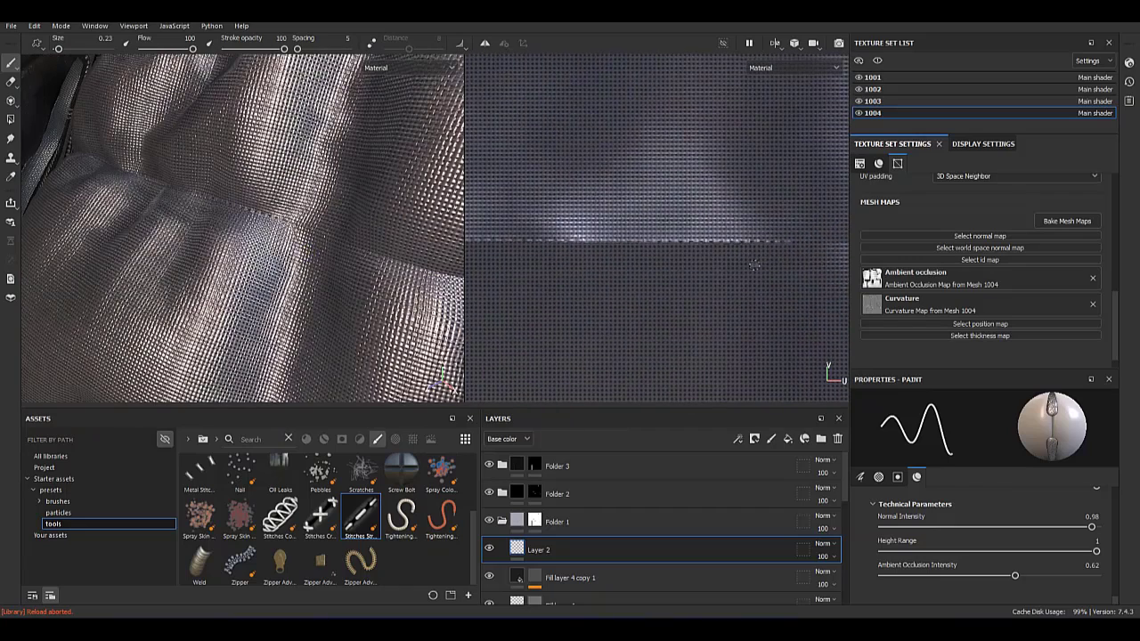
{"action": "scroll", "coordinate": [673, 265], "scroll_direction": "up", "scroll_amount": 1}
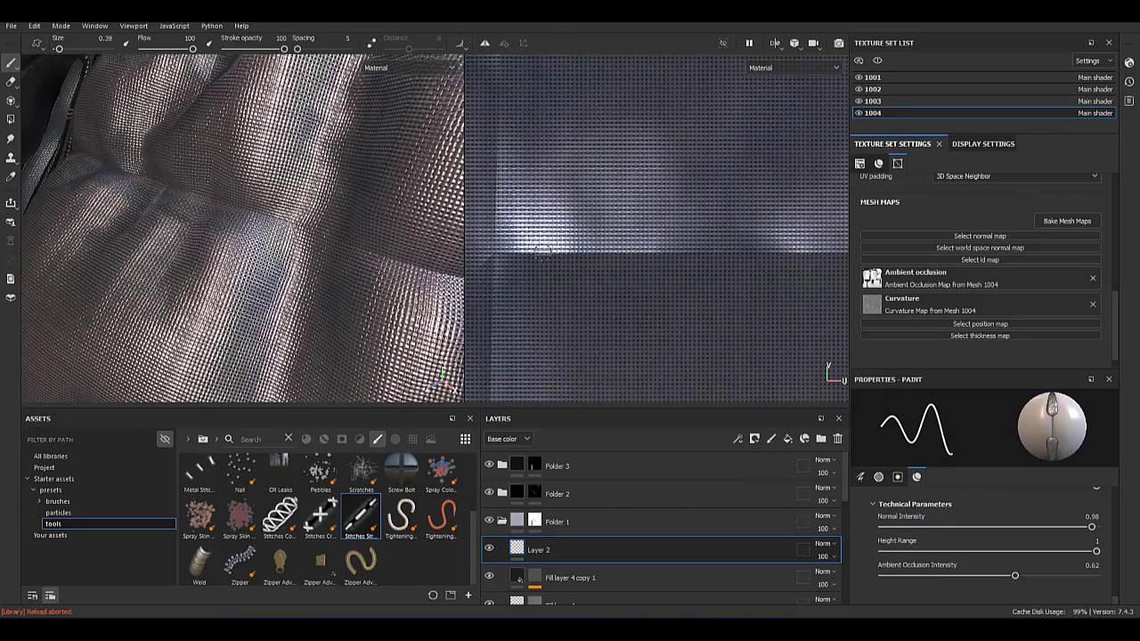
{"action": "scroll", "coordinate": [1116, 597], "scroll_direction": "down", "scroll_amount": 2}
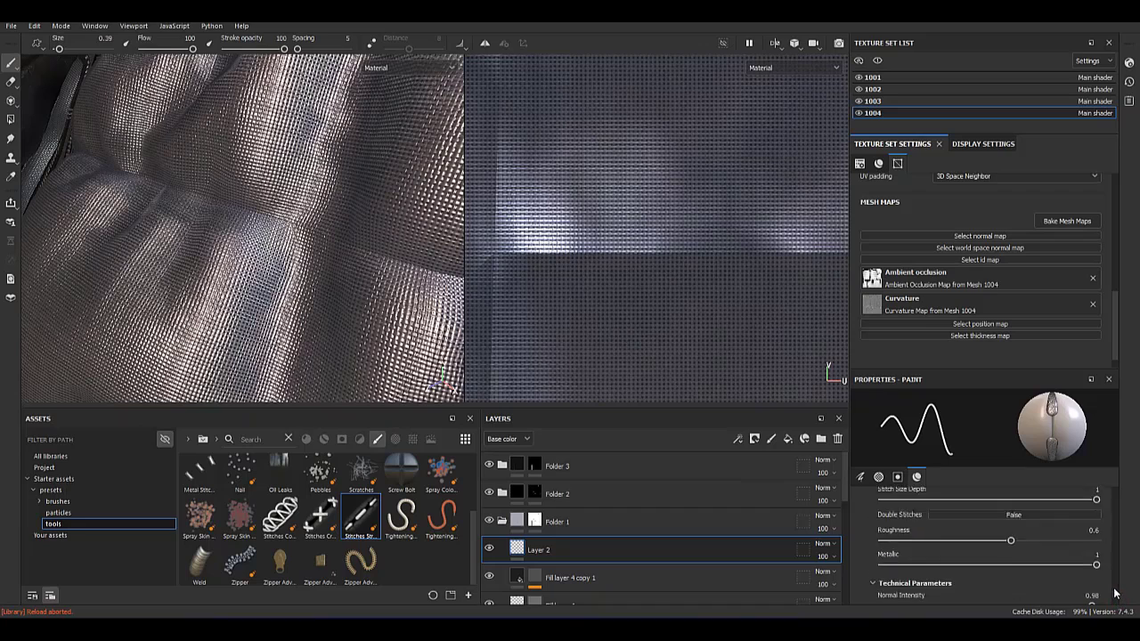
{"action": "scroll", "coordinate": [1114, 588], "scroll_direction": "down", "scroll_amount": 2}
{"action": "scroll", "coordinate": [1114, 585], "scroll_direction": "up", "scroll_amount": 1}
{"action": "scroll", "coordinate": [1113, 581], "scroll_direction": "up", "scroll_amount": 1}
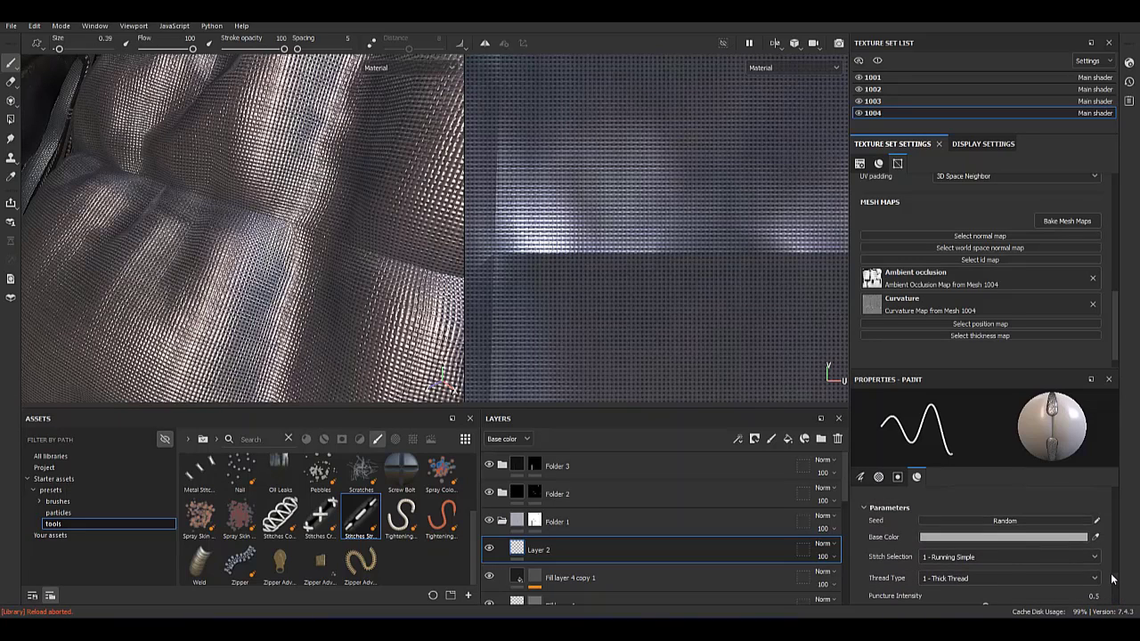
{"action": "left_click", "coordinate": [1018, 539]}
{"action": "left_click", "coordinate": [1005, 287]}
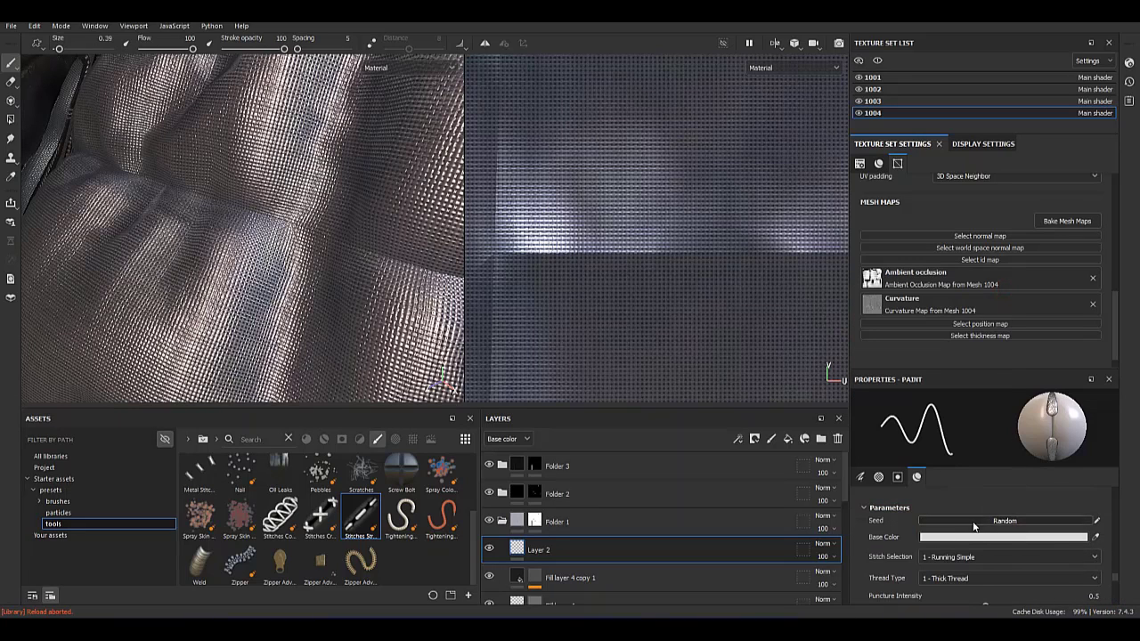
Paint the lighter stitches along the horizontal seam.
{"action": "scroll", "coordinate": [1116, 580], "scroll_direction": "down", "scroll_amount": 1}
{"action": "scroll", "coordinate": [1114, 580], "scroll_direction": "up", "scroll_amount": 1}
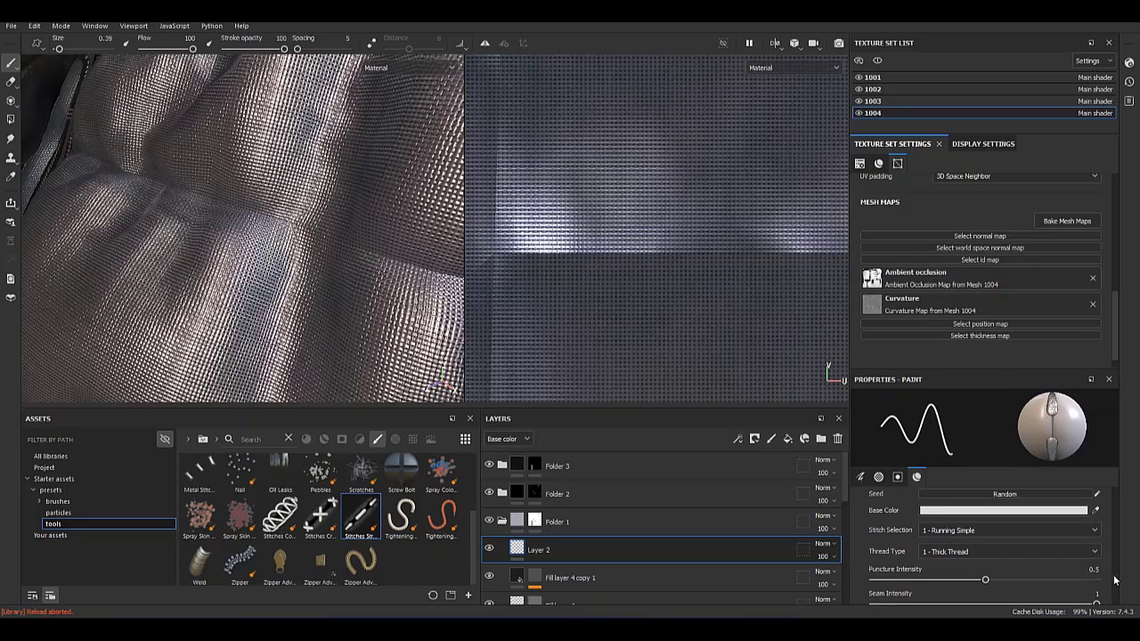
{"action": "scroll", "coordinate": [1112, 579], "scroll_direction": "down", "scroll_amount": 1}
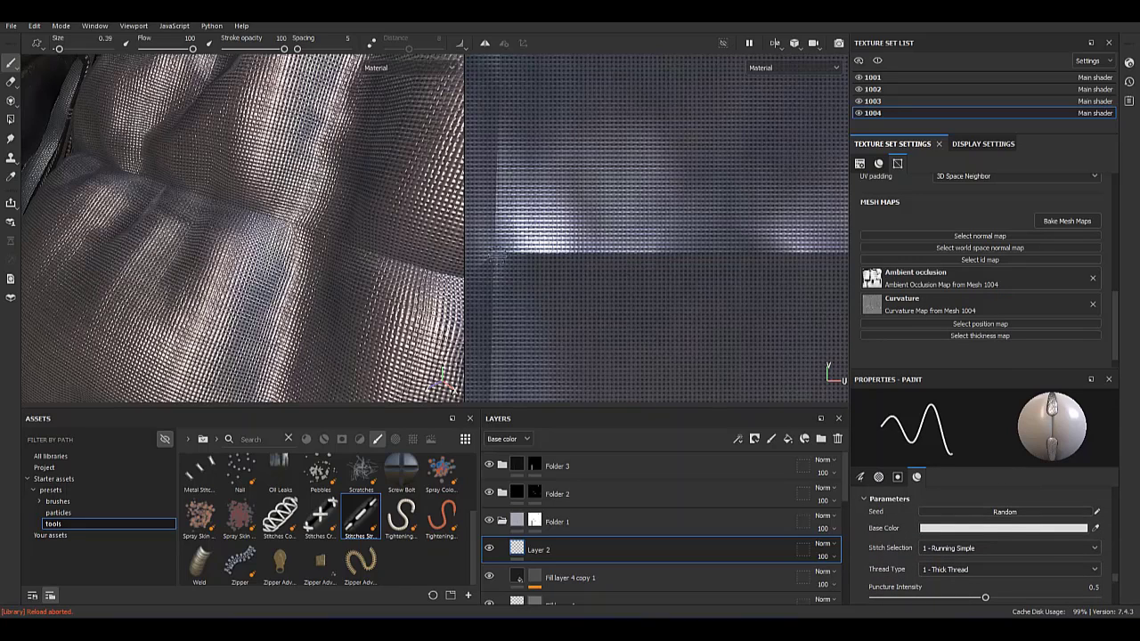
{"action": "left_click", "coordinate": [790, 256], "text": "shift"}
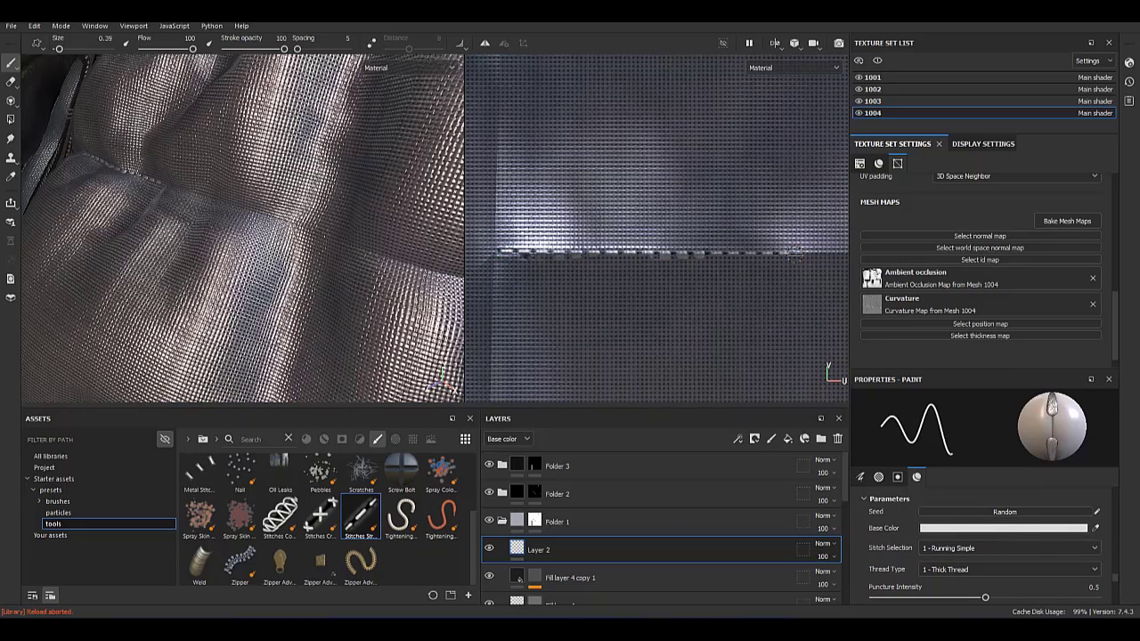
Undo the previous stroke and repaint a stitch line at the island's right edge.
{"action": "key", "text": "ctrl+z"}
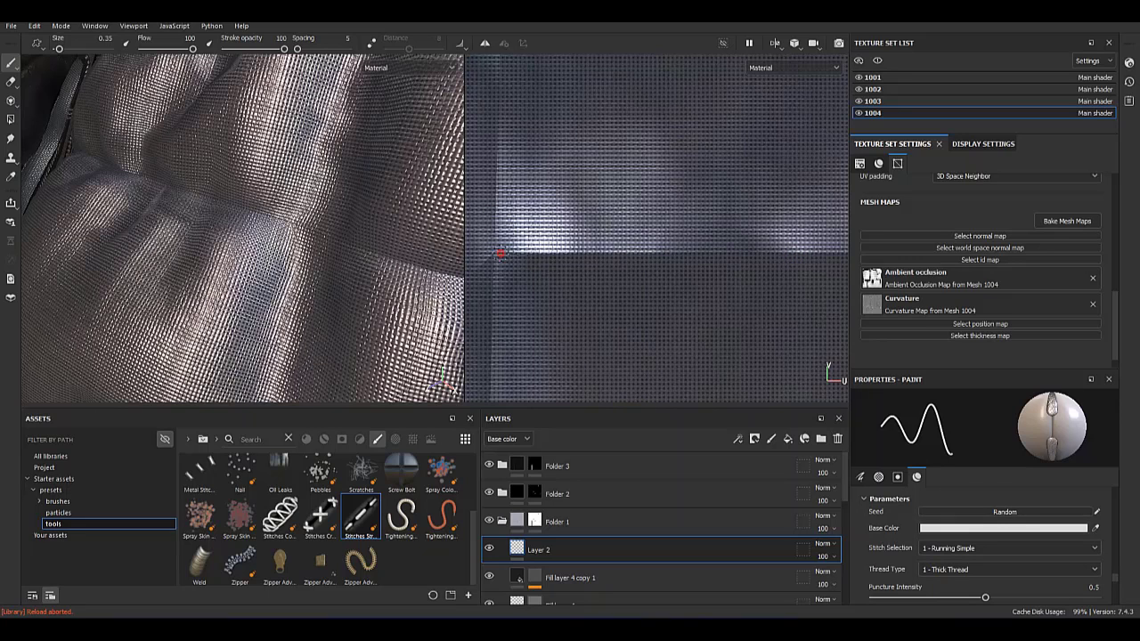
{"action": "right_click_drag", "start_coordinate": [814, 252], "coordinate": [567, 249], "text": "shift"}
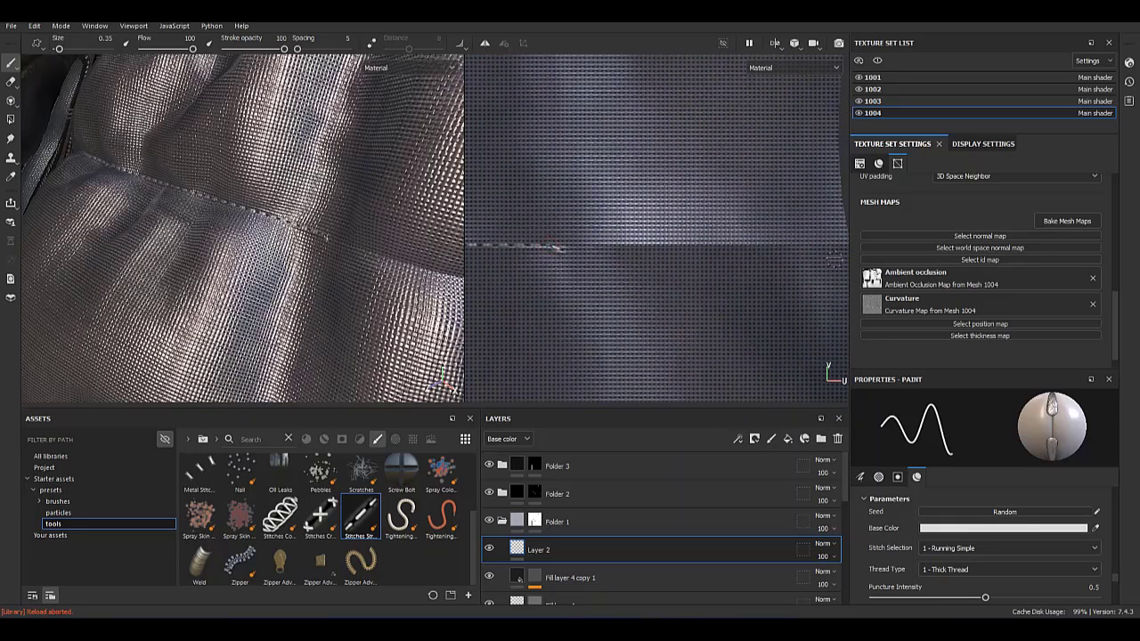
{"action": "middle_click_drag", "start_coordinate": [822, 249], "coordinate": [731, 266]}
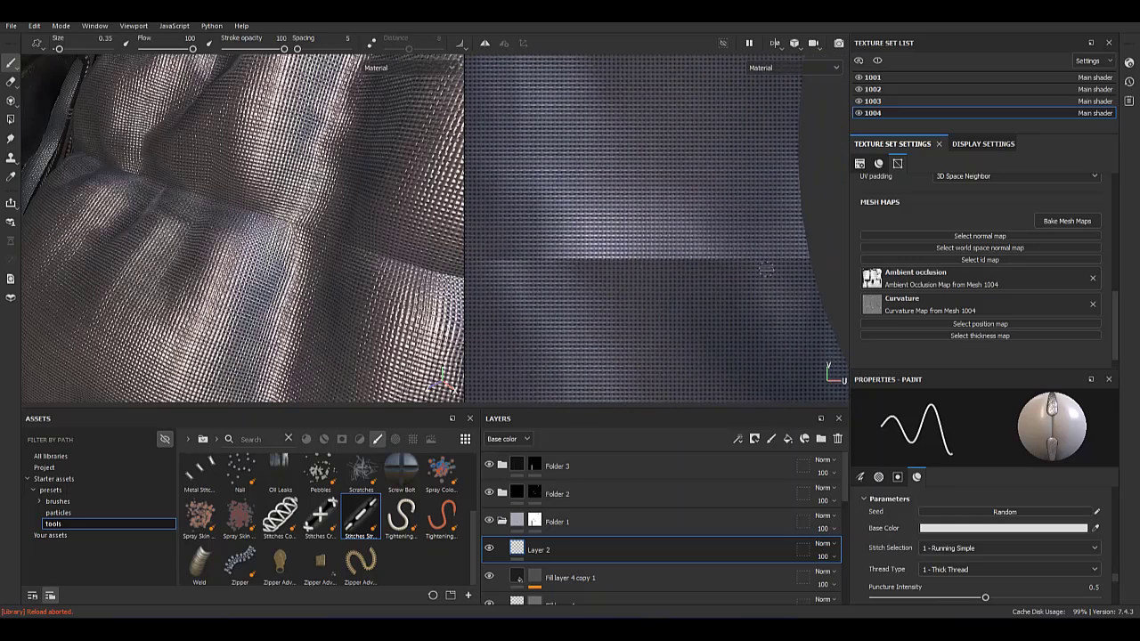
{"action": "left_click", "coordinate": [808, 260], "text": "shift"}
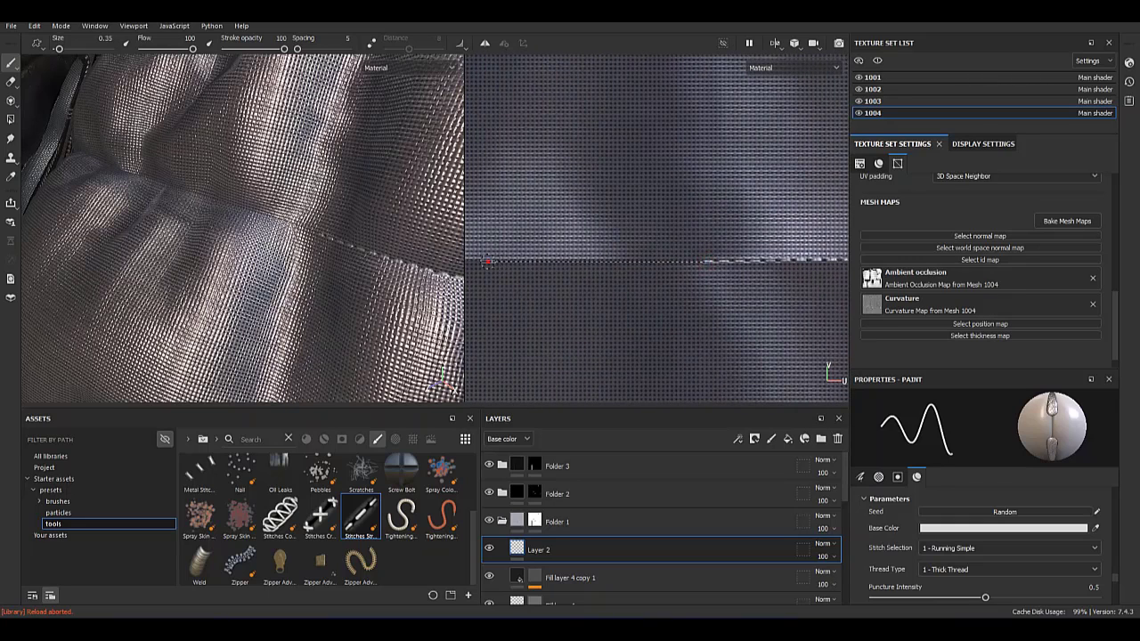
Pan the UV view and rotate the lighting to inspect the seam toward the zipper strip.
{"action": "right_click_drag", "start_coordinate": [488, 261], "coordinate": [781, 277], "text": "shift"}
{"action": "middle_click_drag", "start_coordinate": [479, 274], "coordinate": [624, 278]}
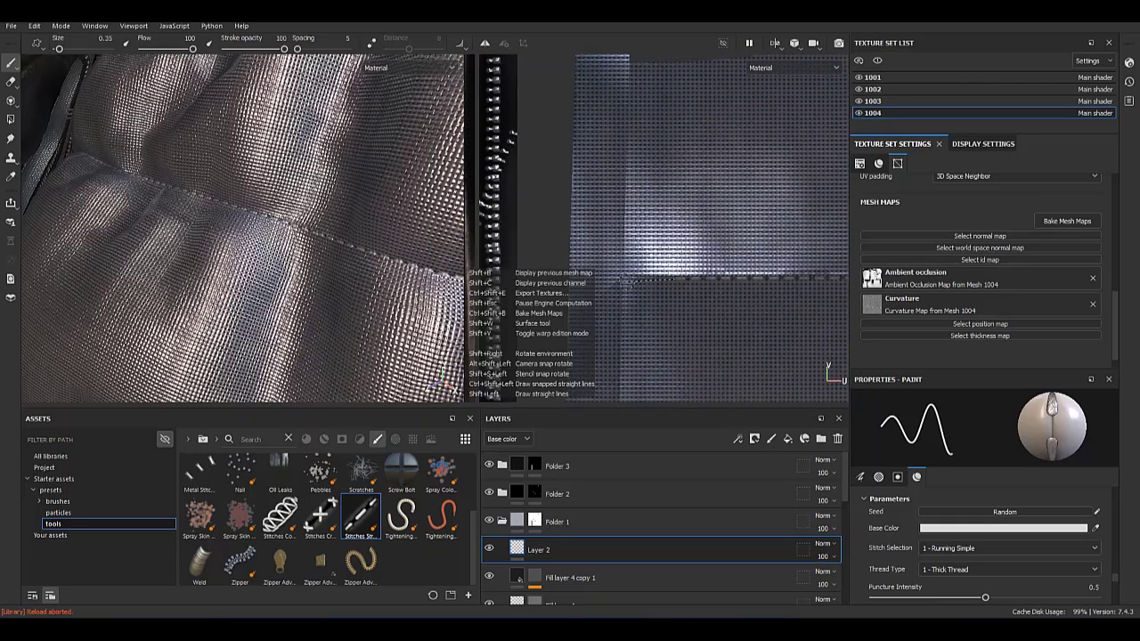
{"action": "right_click_drag", "start_coordinate": [618, 278], "coordinate": [630, 230], "text": "shift"}
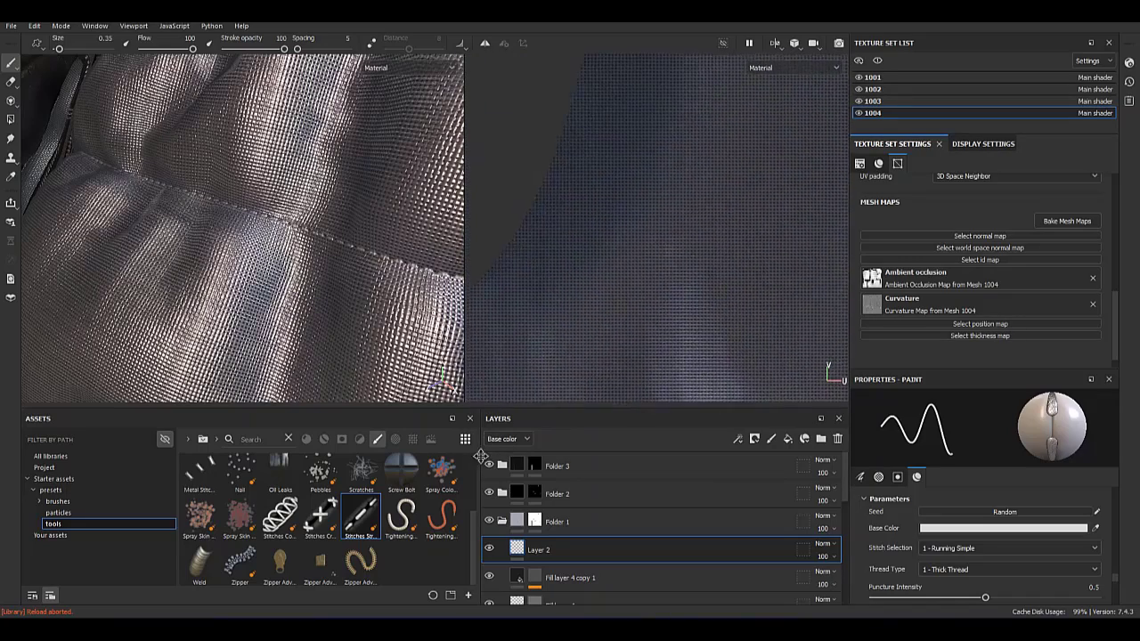
{"action": "middle_click_drag", "start_coordinate": [630, 230], "coordinate": [658, 292]}
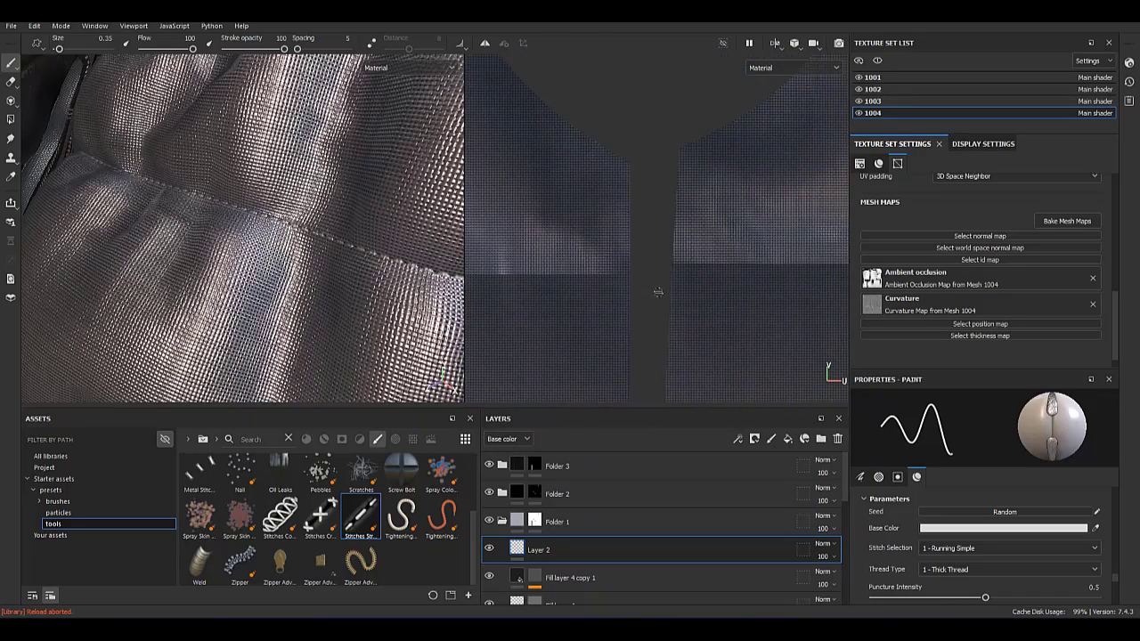
{"action": "middle_click_drag", "start_coordinate": [477, 274], "coordinate": [713, 262]}
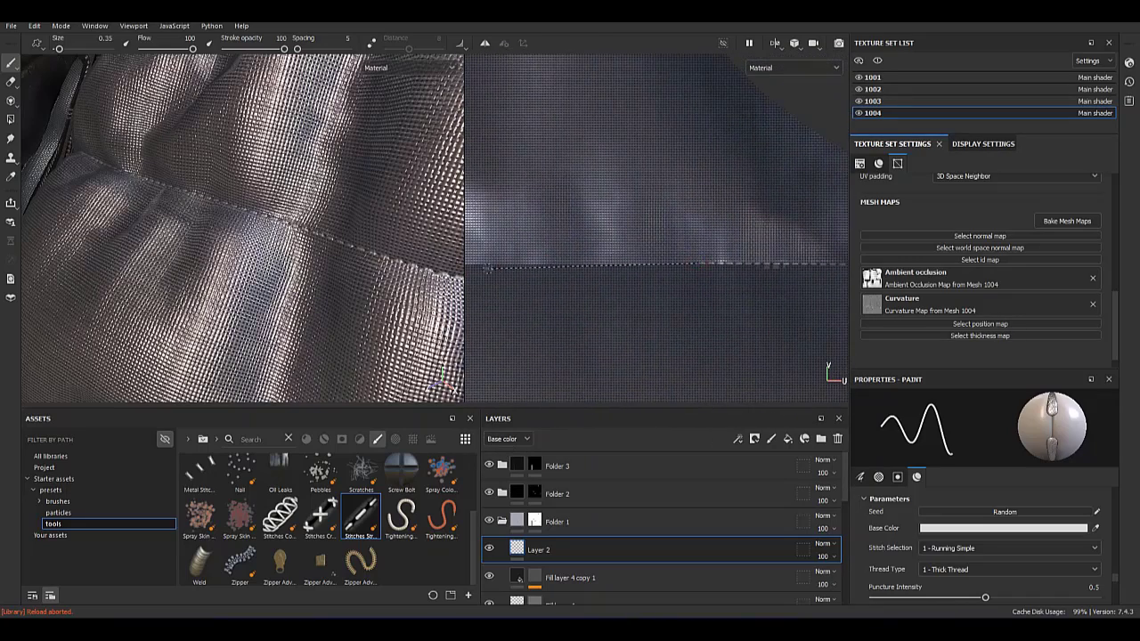
{"action": "right_click_drag", "start_coordinate": [486, 267], "coordinate": [611, 266], "text": "shift"}
{"action": "middle_click_drag", "start_coordinate": [490, 266], "coordinate": [689, 262]}
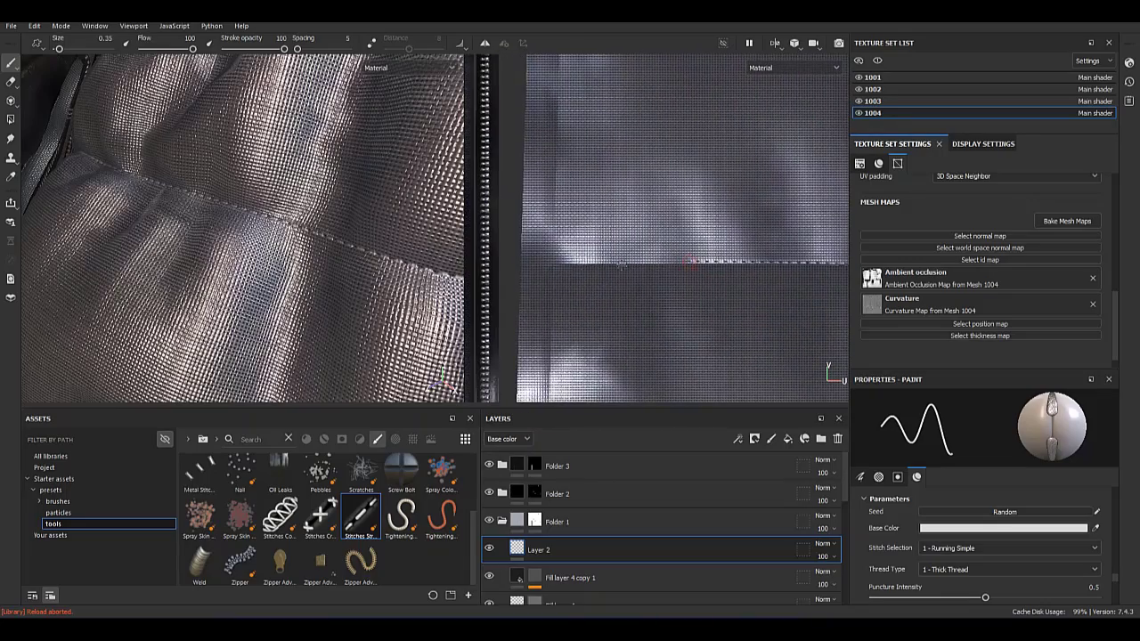
{"action": "right_click_drag", "start_coordinate": [662, 279], "coordinate": [730, 273], "text": "shift"}
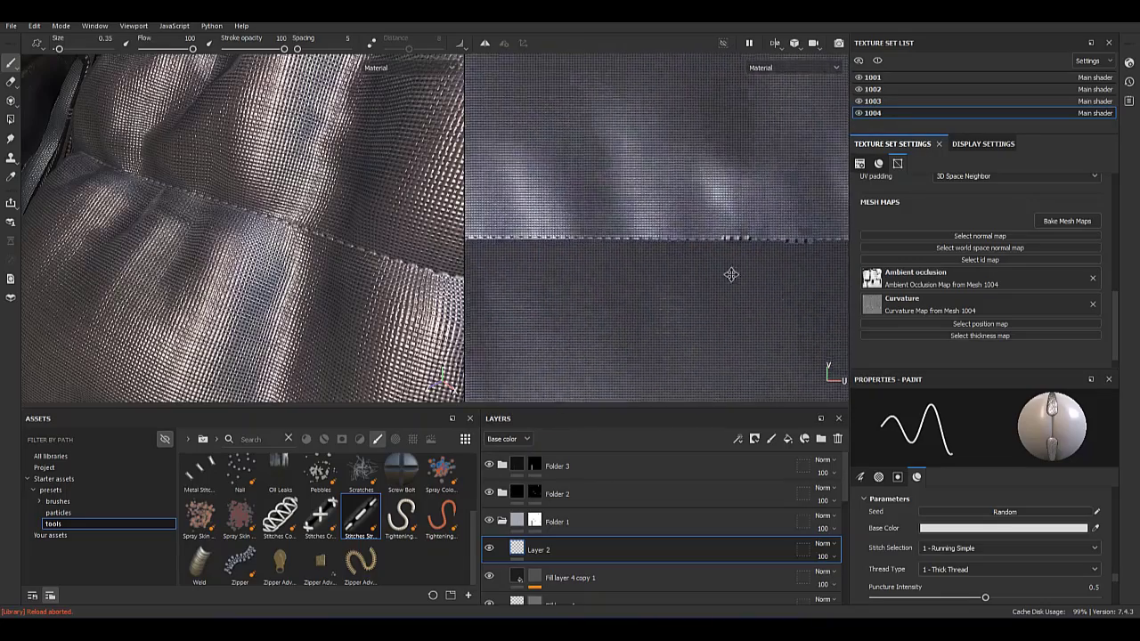
{"action": "scroll", "coordinate": [359, 231], "scroll_direction": "up", "scroll_amount": 3}
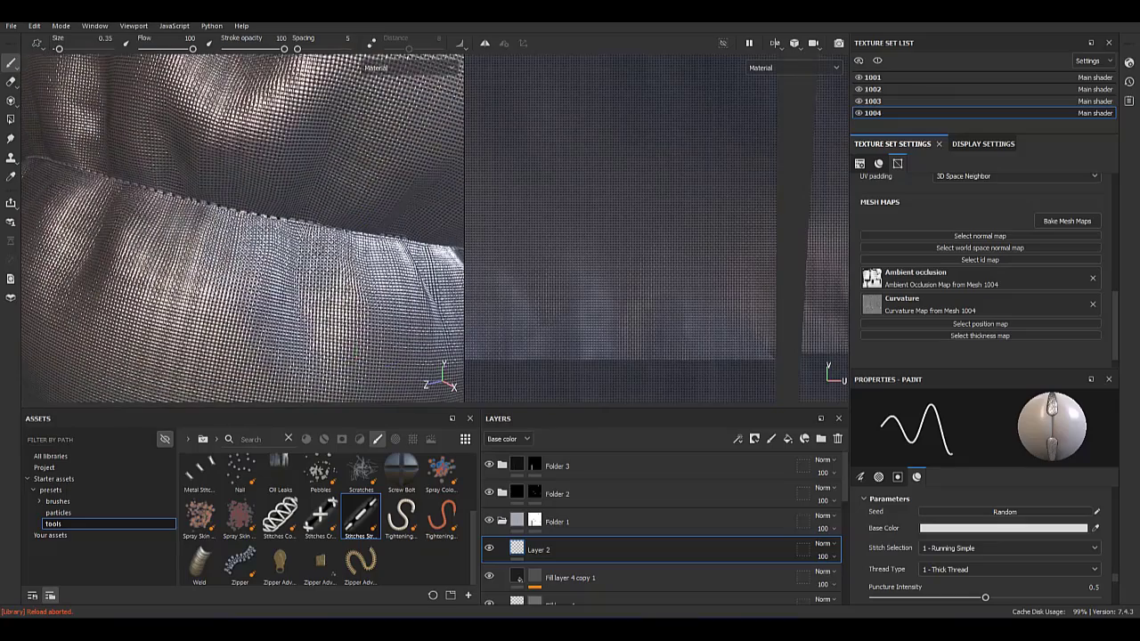
{"action": "scroll", "coordinate": [764, 265], "scroll_direction": "down", "scroll_amount": 2}
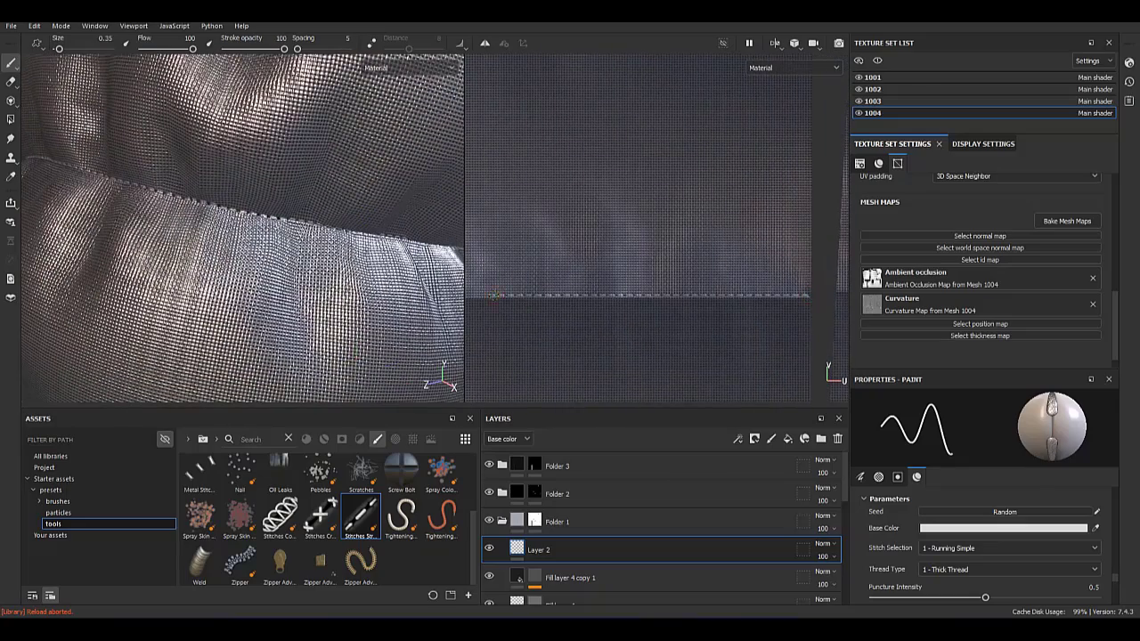
{"action": "right_click", "coordinate": [488, 287]}
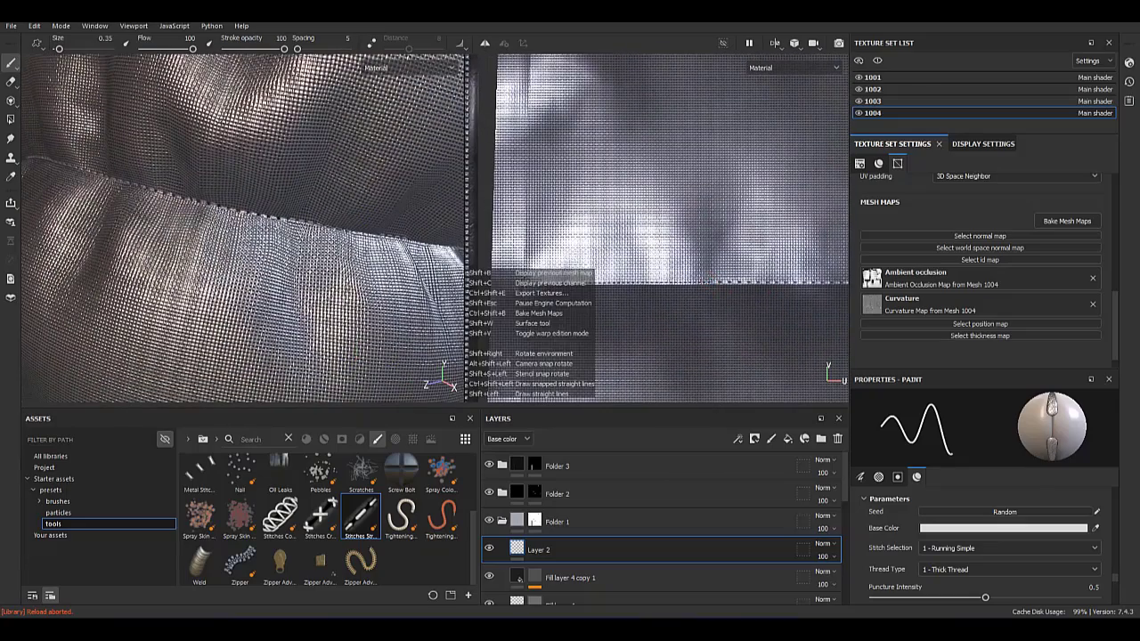
{"action": "middle_click_drag", "start_coordinate": [488, 288], "coordinate": [502, 215]}
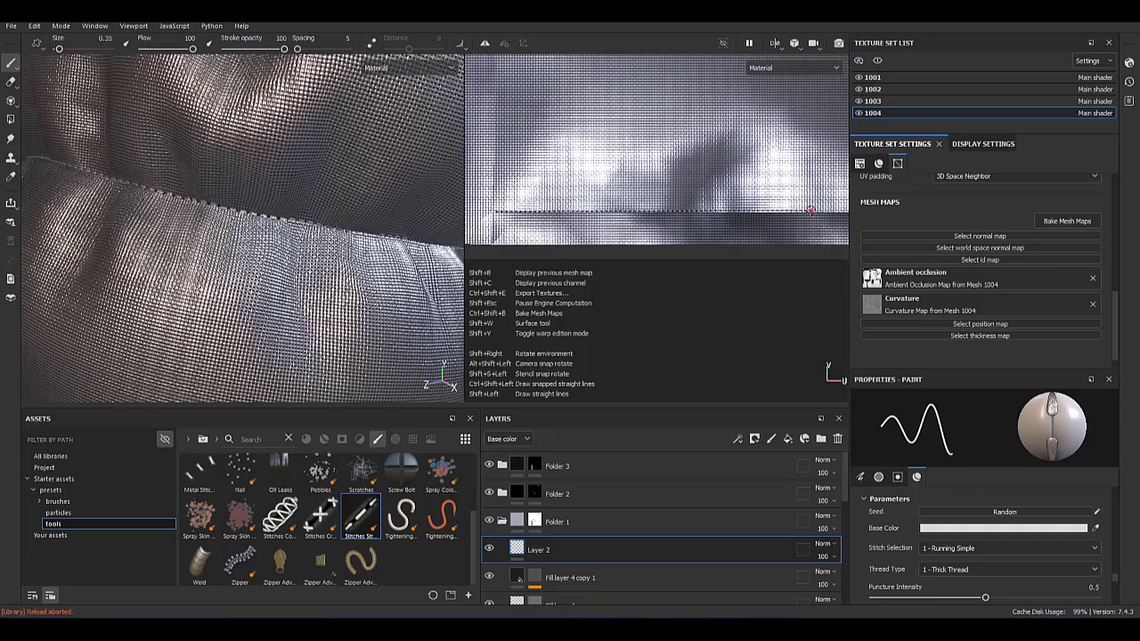
Undo the last stitch stroke, then lay stitches along the horizontal seam.
{"action": "key", "text": "ctrl+z"}
{"action": "key", "text": "ctrl+z"}
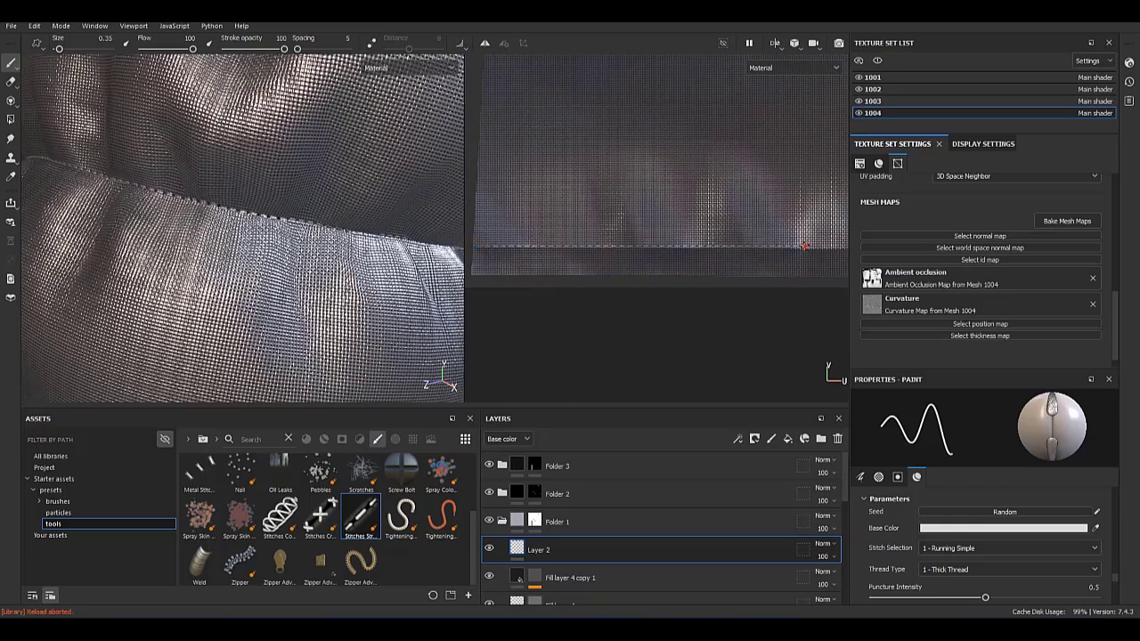
{"action": "key", "text": "ctrl+y"}
{"action": "key", "text": "ctrl+y"}
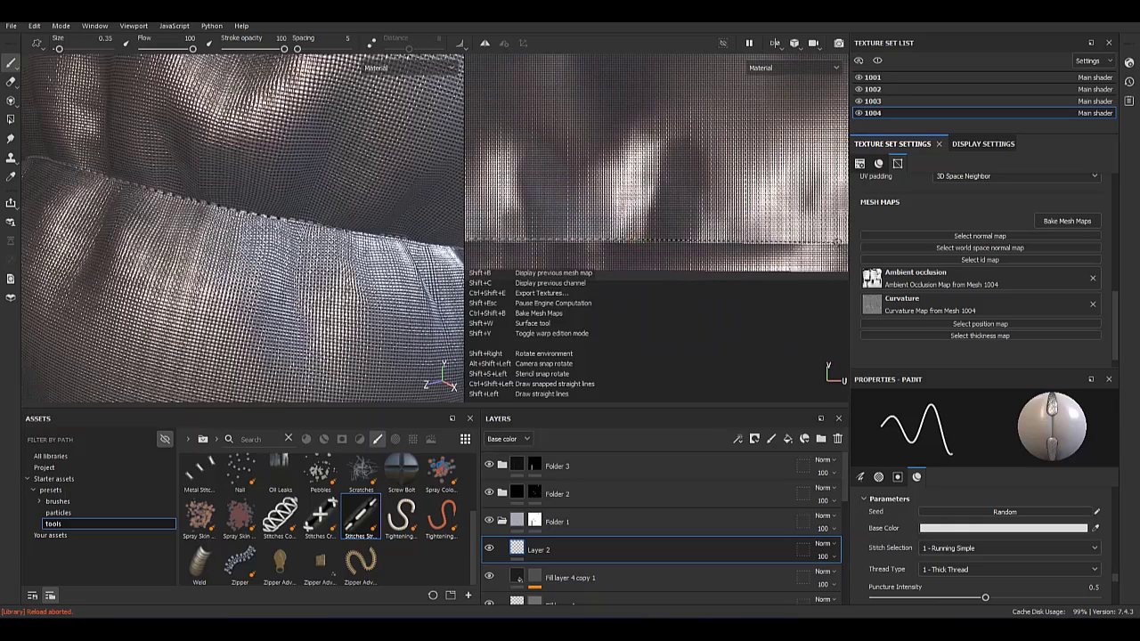
{"action": "key", "text": "ctrl+z"}
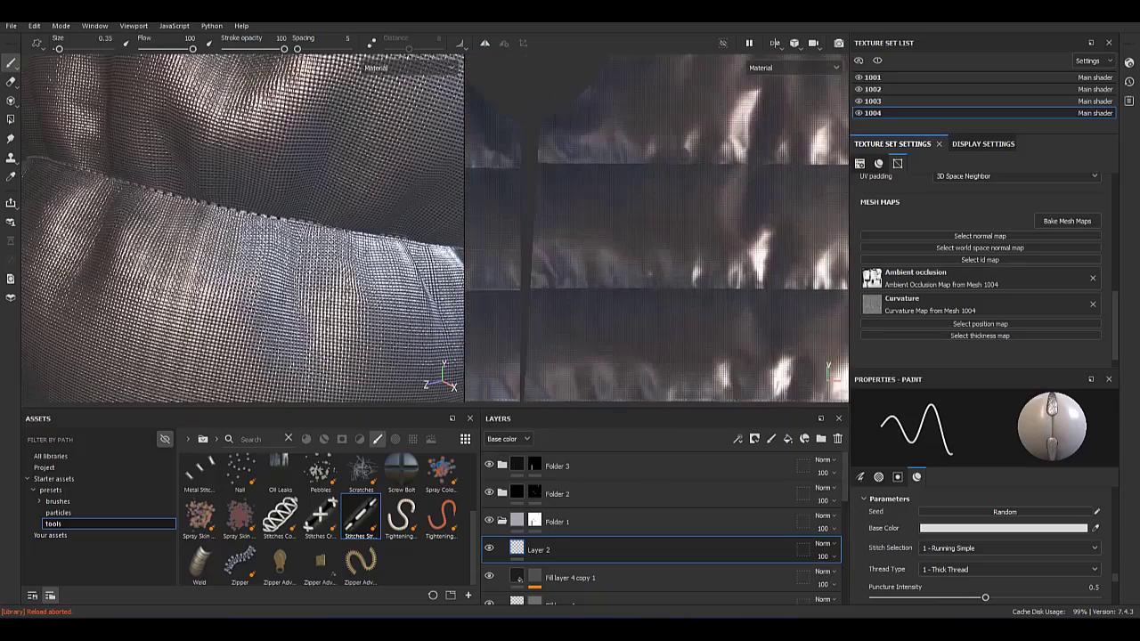
{"action": "middle_click_drag", "start_coordinate": [701, 196], "coordinate": [634, 285]}
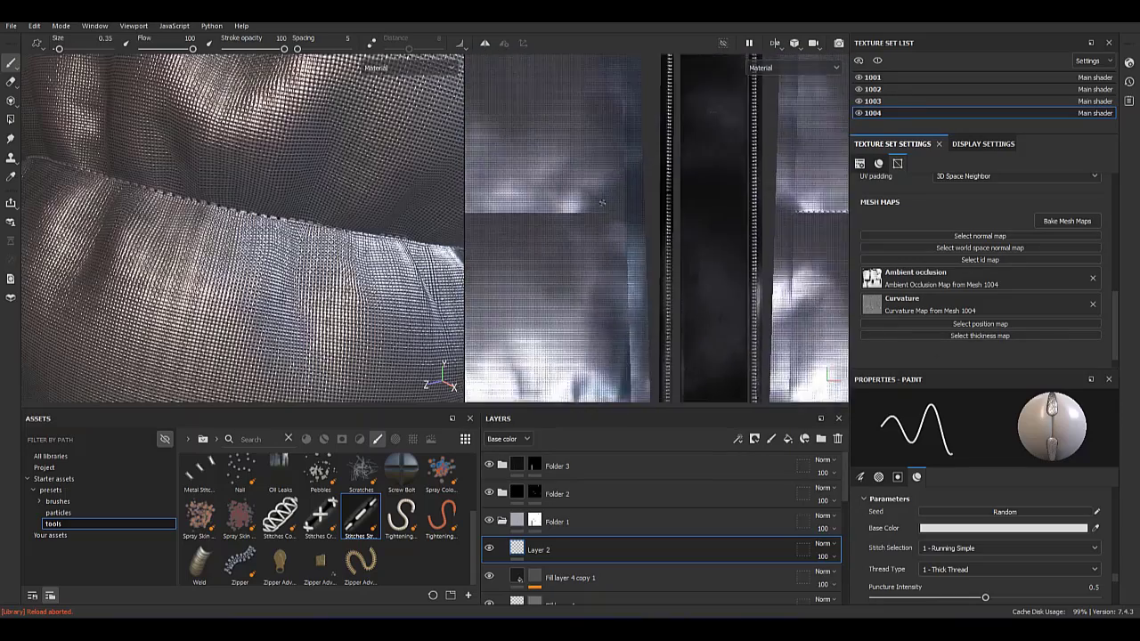
{"action": "scroll", "coordinate": [635, 285], "scroll_direction": "up", "scroll_amount": 3}
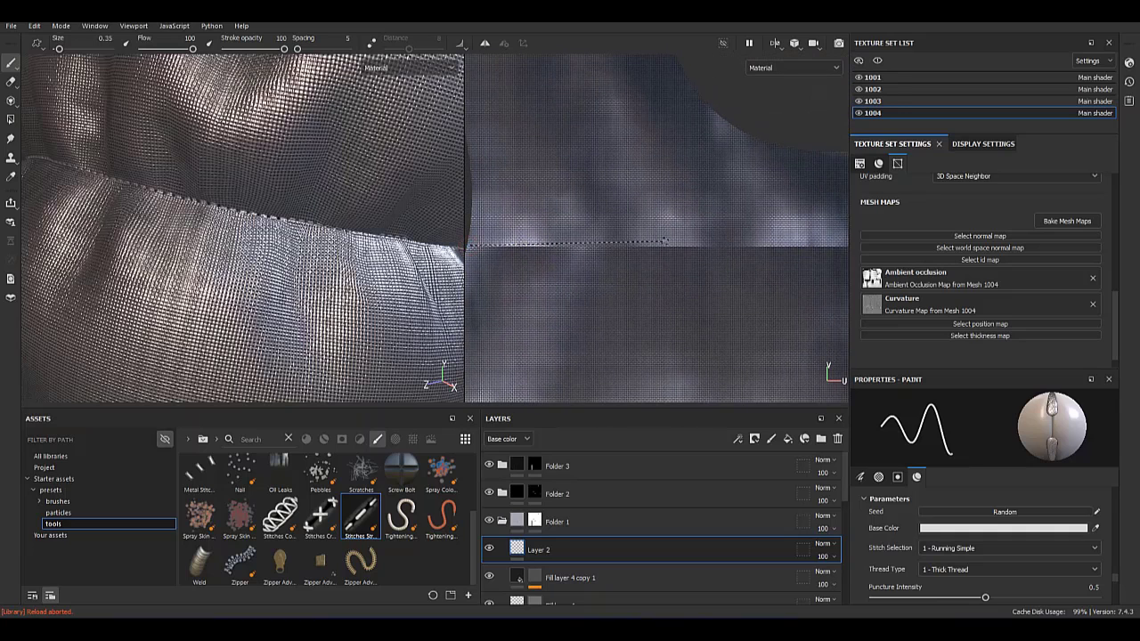
{"action": "left_click", "coordinate": [791, 243], "text": "shift"}
Draw a straight stitch line from the seam's end near the zipper strip.
{"action": "mouse_move", "coordinate": [844, 241]}
{"action": "middle_mouse_down"}
{"action": "mouse_move", "coordinate": [706, 239]}
{"action": "mouse_move", "coordinate": [764, 282]}
{"action": "middle_mouse_up"}
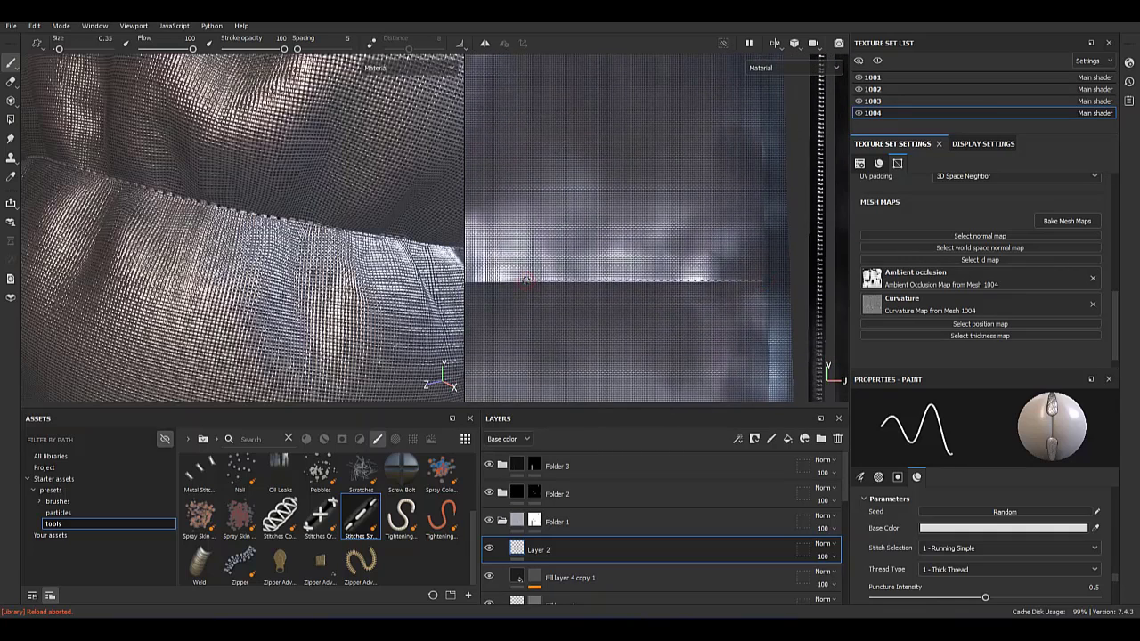
{"action": "scroll", "coordinate": [553, 277], "scroll_direction": "up", "scroll_amount": 2}
{"action": "scroll", "coordinate": [503, 265], "scroll_direction": "down", "scroll_amount": 1}
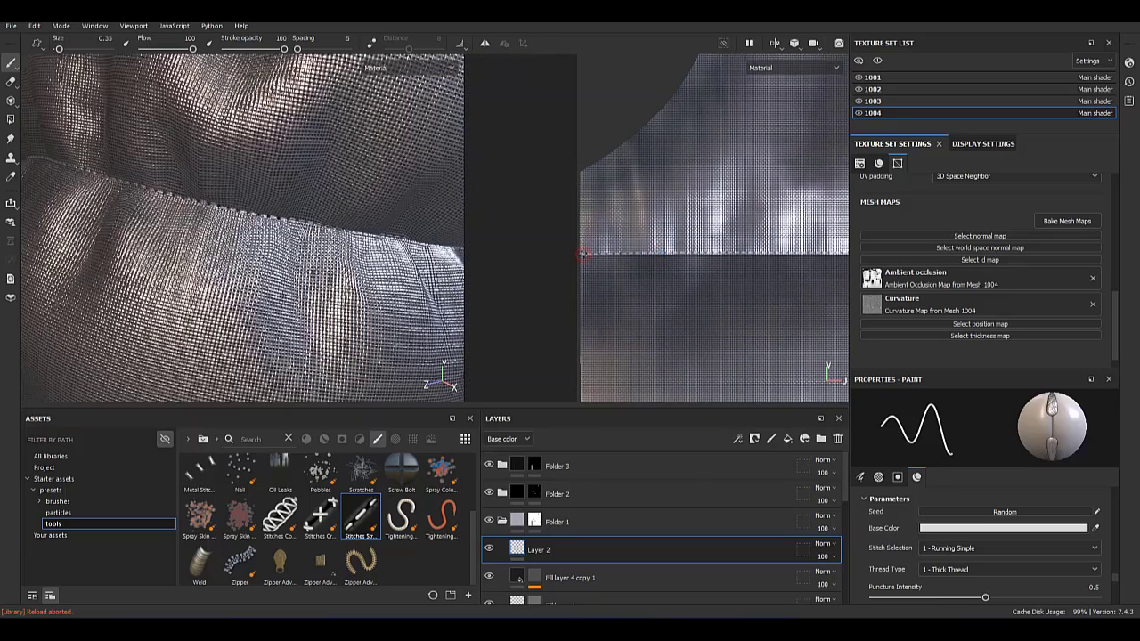
{"action": "scroll", "coordinate": [501, 260], "scroll_direction": "up", "scroll_amount": 2}
{"action": "key", "text": "shift"}
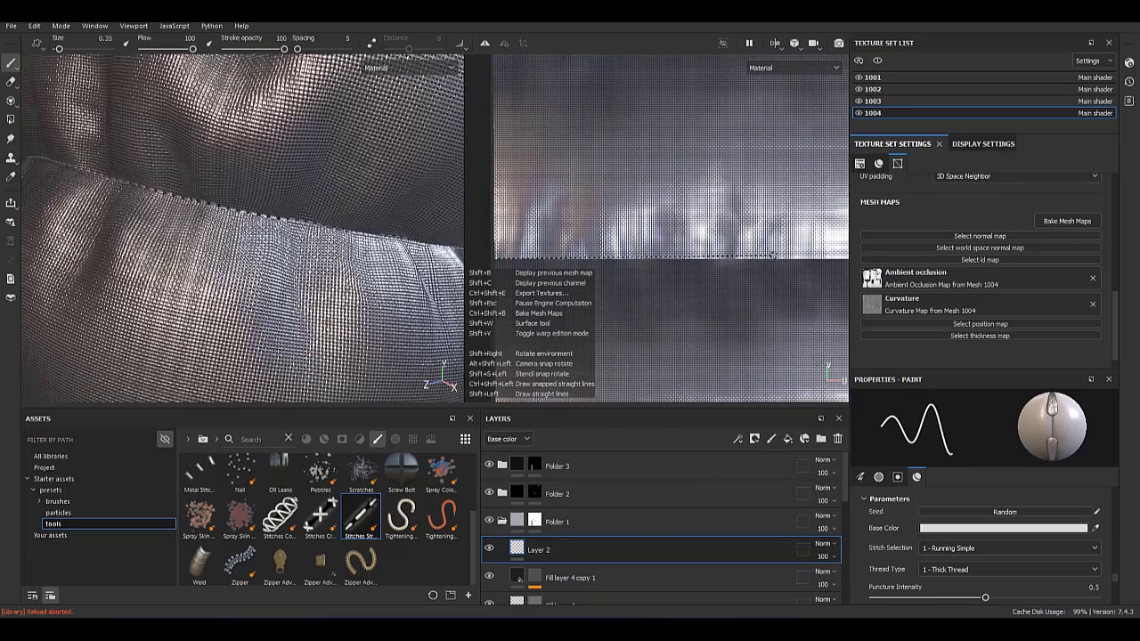
{"action": "left_click", "coordinate": [787, 257], "text": "shift"}
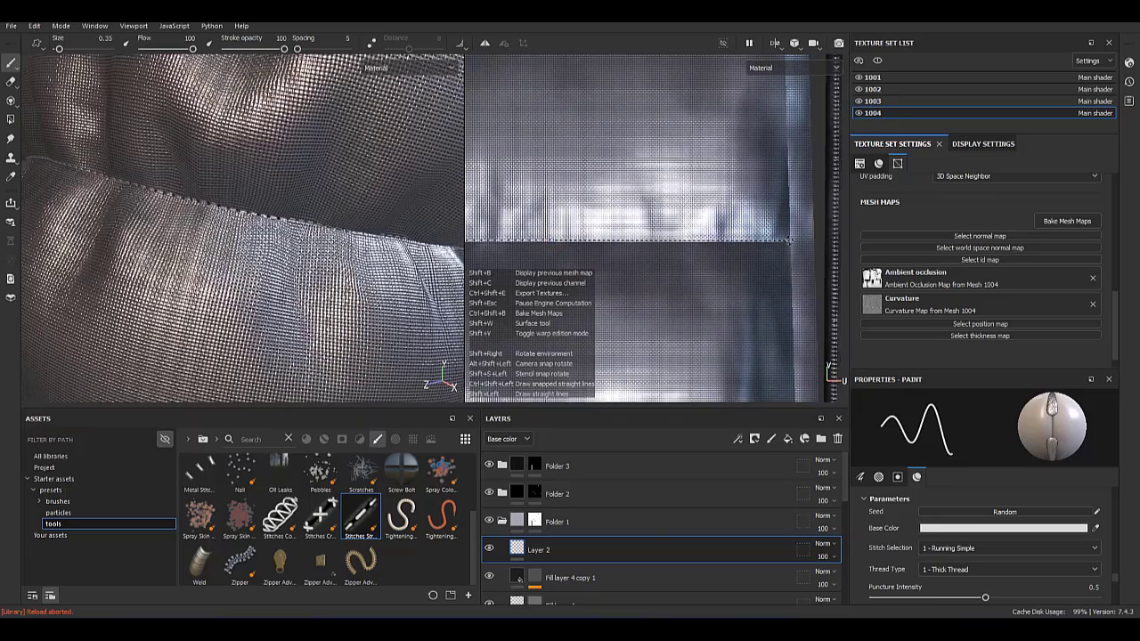
Lay another straight stitch line along a seam band elsewhere in the UV layout.
{"action": "middle_click_drag", "start_coordinate": [738, 199], "coordinate": [738, 128]}
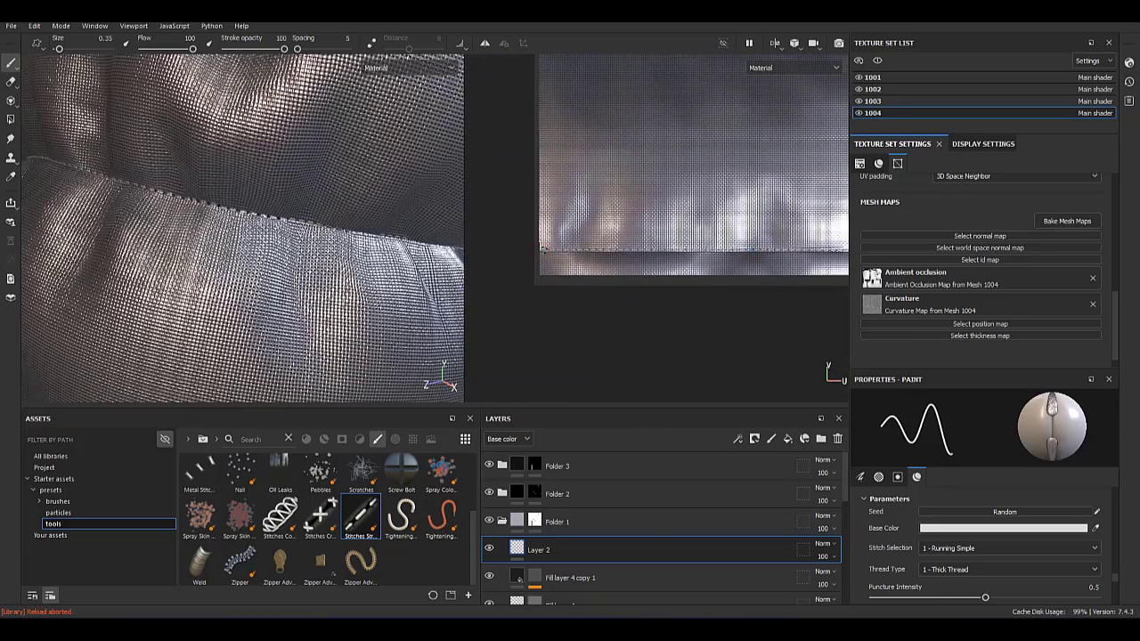
{"action": "middle_click_drag", "start_coordinate": [677, 178], "coordinate": [631, 221]}
{"action": "scroll", "coordinate": [630, 221], "scroll_direction": "up", "scroll_amount": 3}
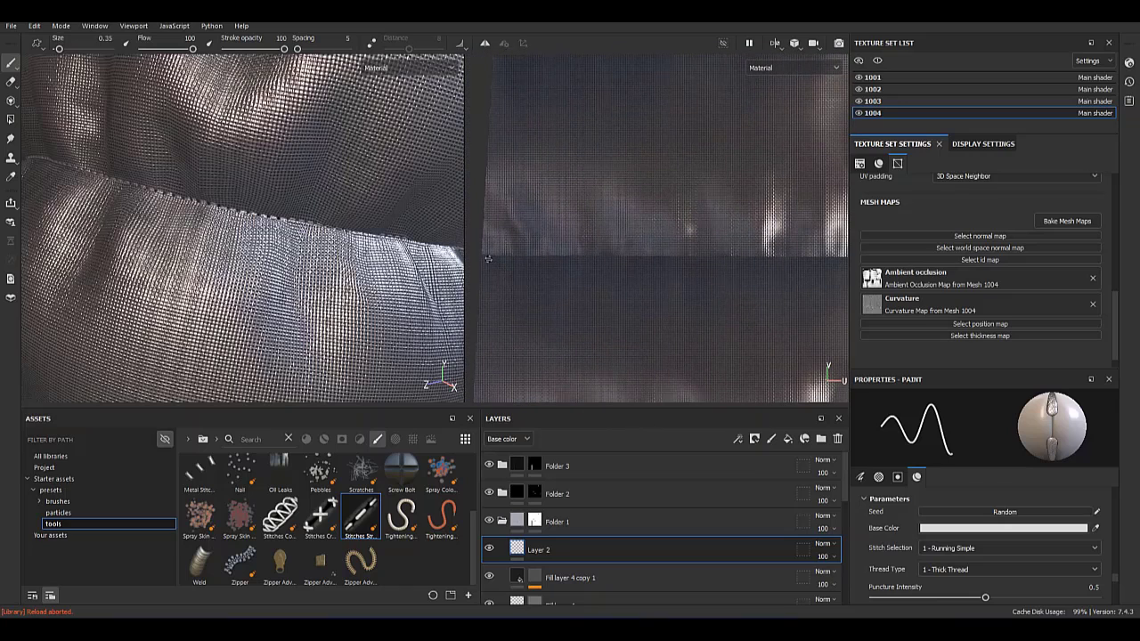
{"action": "left_click", "coordinate": [484, 255], "text": "shift"}
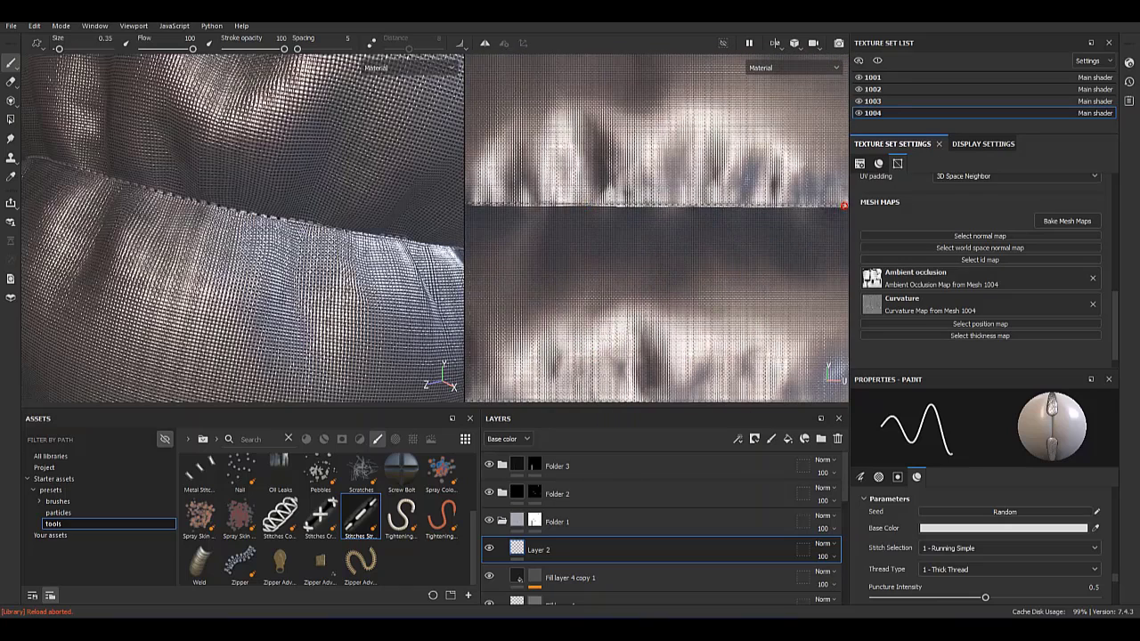
Zoom and move the texture view down along the seam to review the stitches.
{"action": "scroll", "coordinate": [560, 206], "scroll_direction": "down", "scroll_amount": 2}
{"action": "scroll", "coordinate": [600, 202], "scroll_direction": "up", "scroll_amount": 2}
{"action": "scroll", "coordinate": [763, 265], "scroll_direction": "up", "scroll_amount": 2}
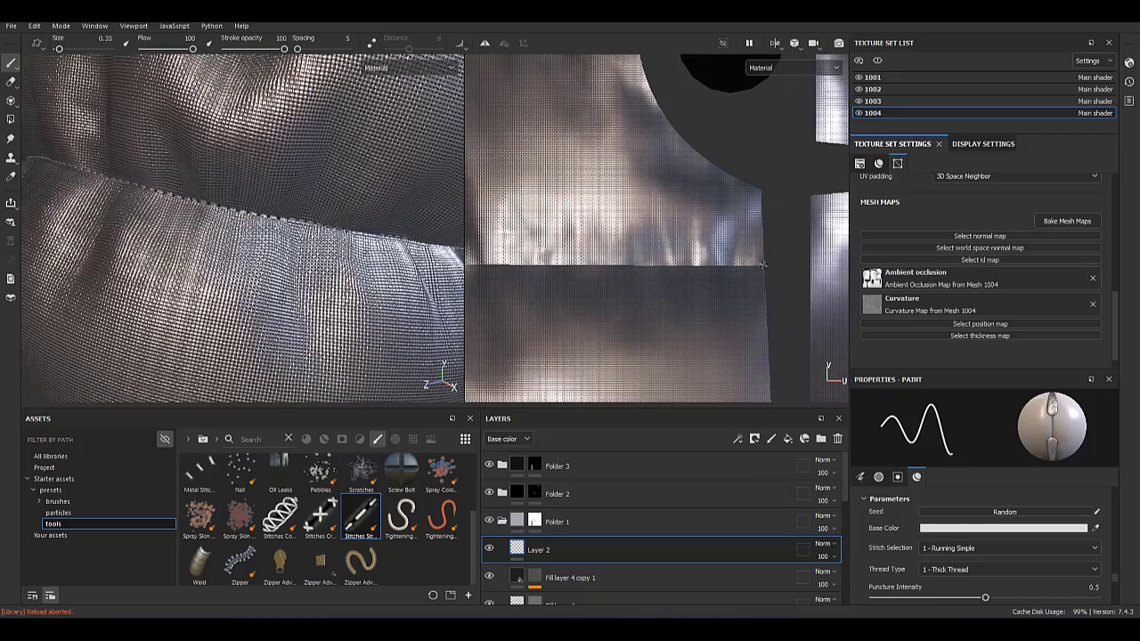
{"action": "scroll", "coordinate": [695, 266], "scroll_direction": "up", "scroll_amount": 2}
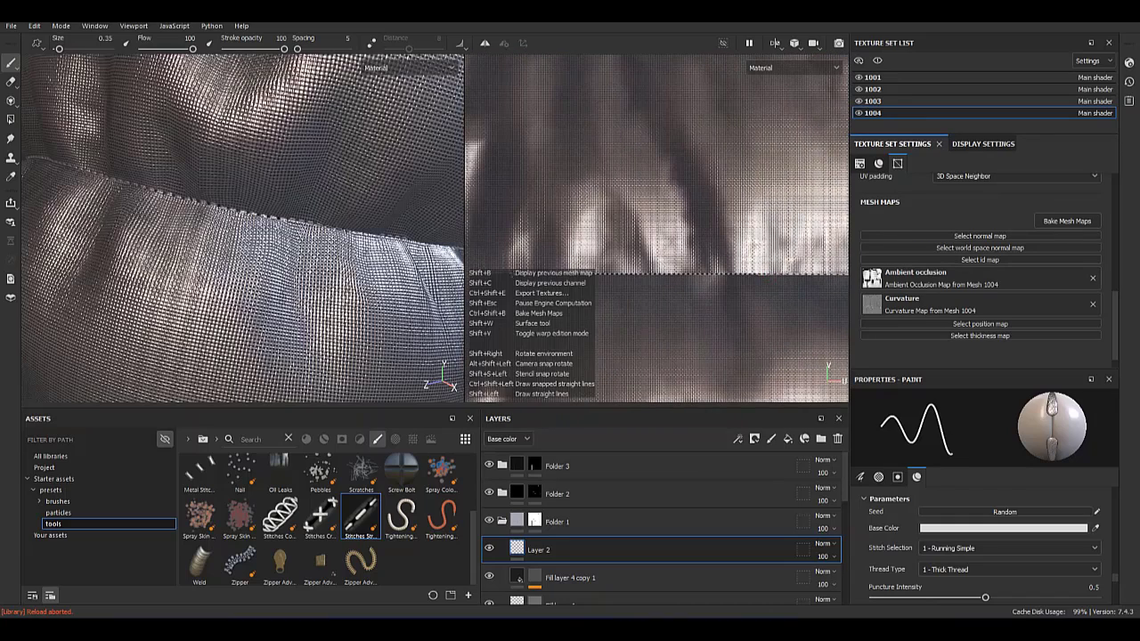
{"action": "scroll", "coordinate": [676, 270], "scroll_direction": "up", "scroll_amount": 1}
{"action": "scroll", "coordinate": [671, 275], "scroll_direction": "down", "scroll_amount": 1}
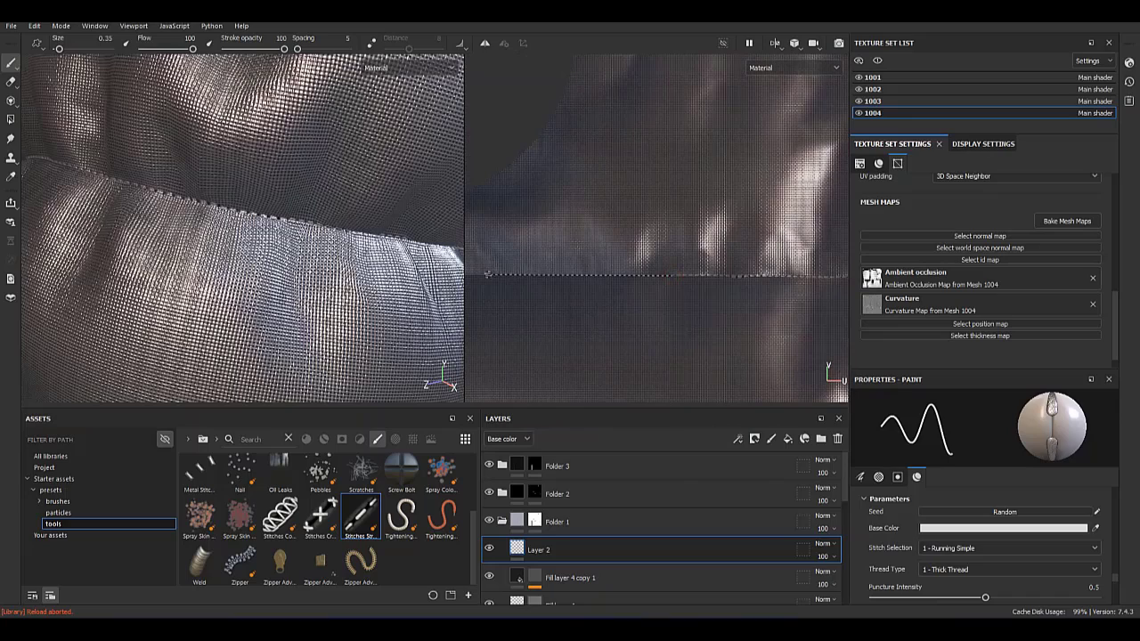
{"action": "scroll", "coordinate": [667, 281], "scroll_direction": "down", "scroll_amount": 1}
{"action": "scroll", "coordinate": [606, 267], "scroll_direction": "up", "scroll_amount": 2}
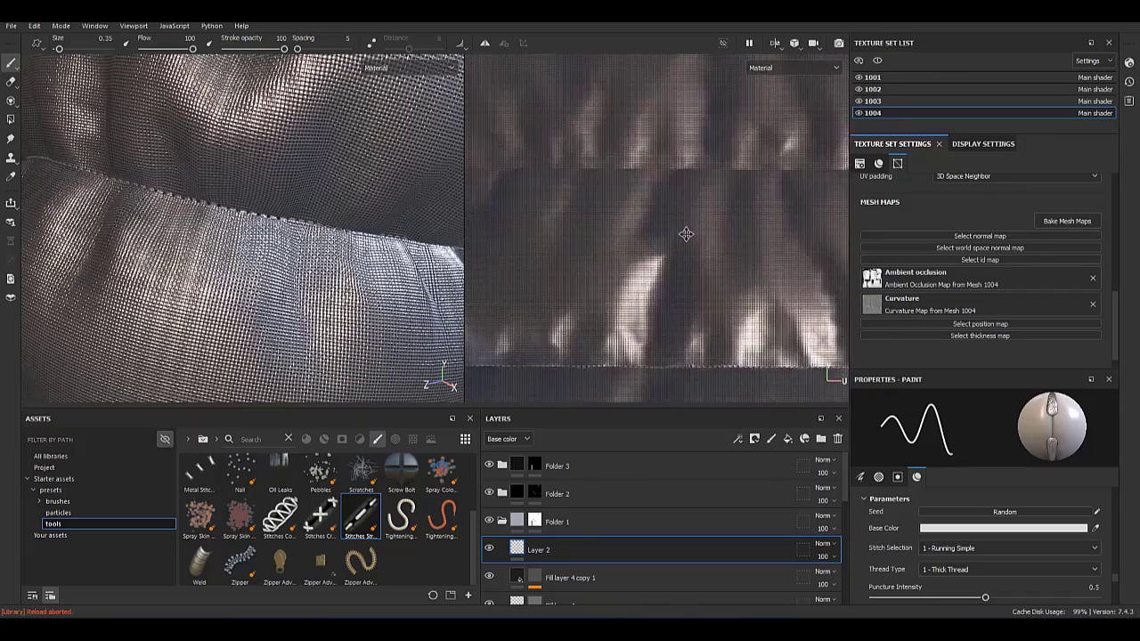
{"action": "scroll", "coordinate": [682, 235], "scroll_direction": "down", "scroll_amount": 1}
{"action": "scroll", "coordinate": [722, 258], "scroll_direction": "up", "scroll_amount": 1}
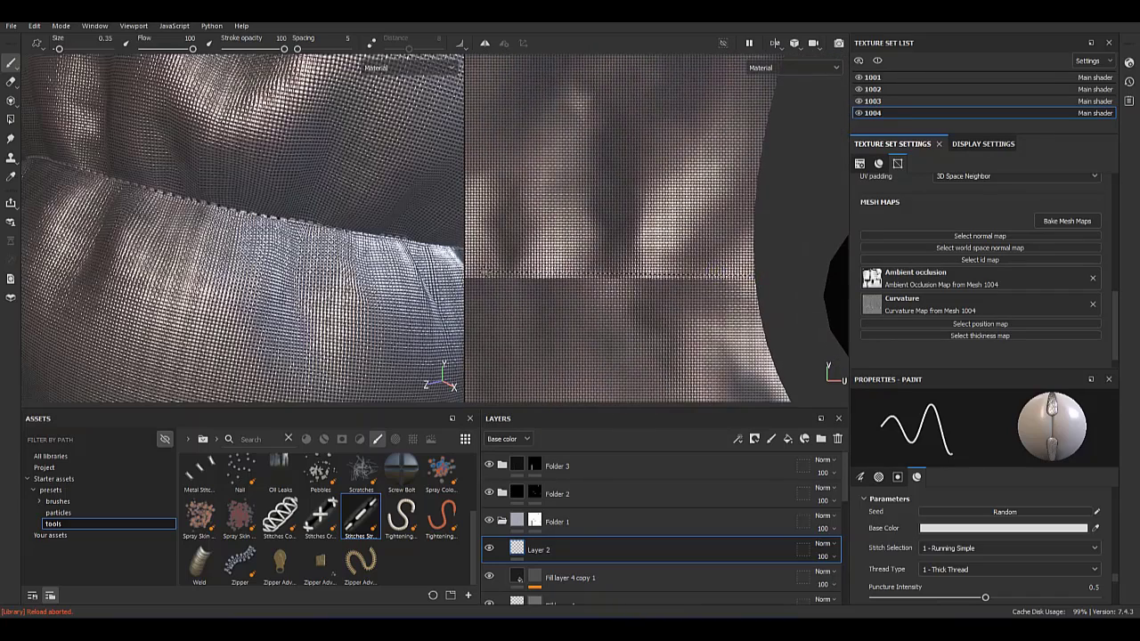
{"action": "scroll", "coordinate": [481, 273], "scroll_direction": "up", "scroll_amount": 1}
{"action": "scroll", "coordinate": [505, 281], "scroll_direction": "up", "scroll_amount": 1}
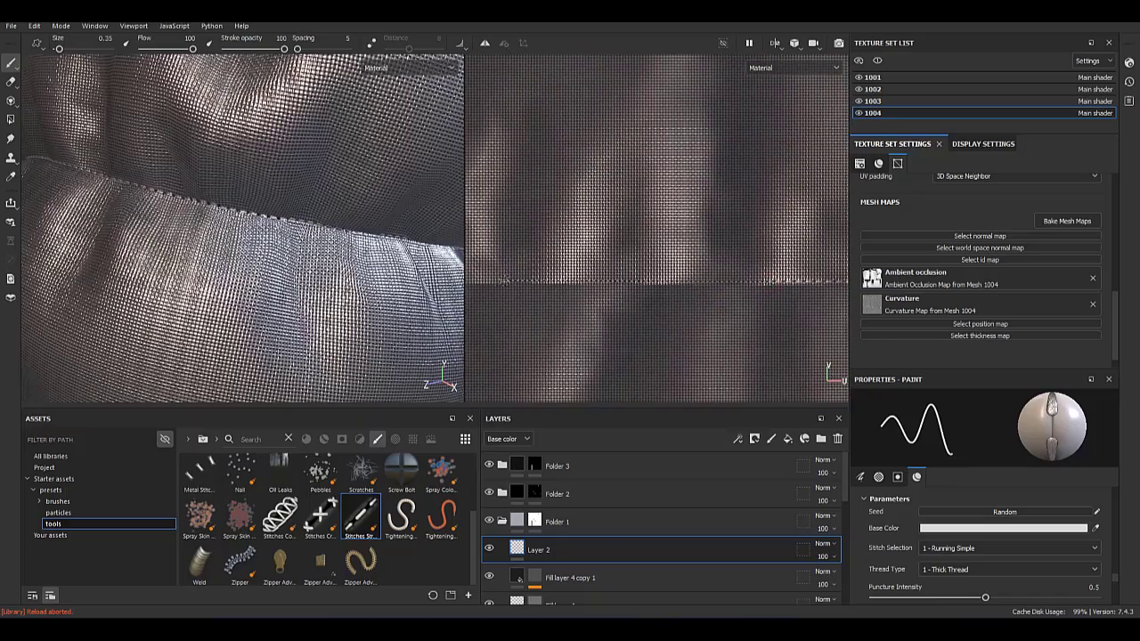
{"action": "middle_click_drag", "start_coordinate": [727, 230], "coordinate": [727, 284]}
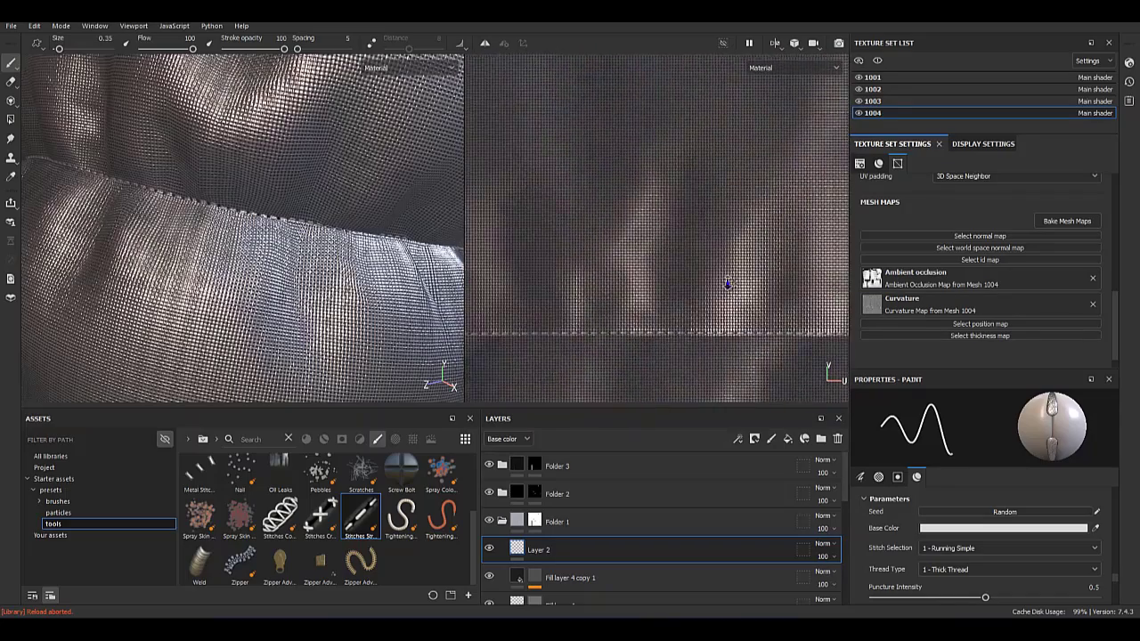
{"action": "scroll", "coordinate": [727, 284], "scroll_direction": "down", "scroll_amount": 3}
{"action": "left_click", "coordinate": [557, 522]}
{"action": "scroll", "coordinate": [305, 344], "scroll_direction": "down", "scroll_amount": 2}
{"action": "scroll", "coordinate": [306, 345], "scroll_direction": "down", "scroll_amount": 3}
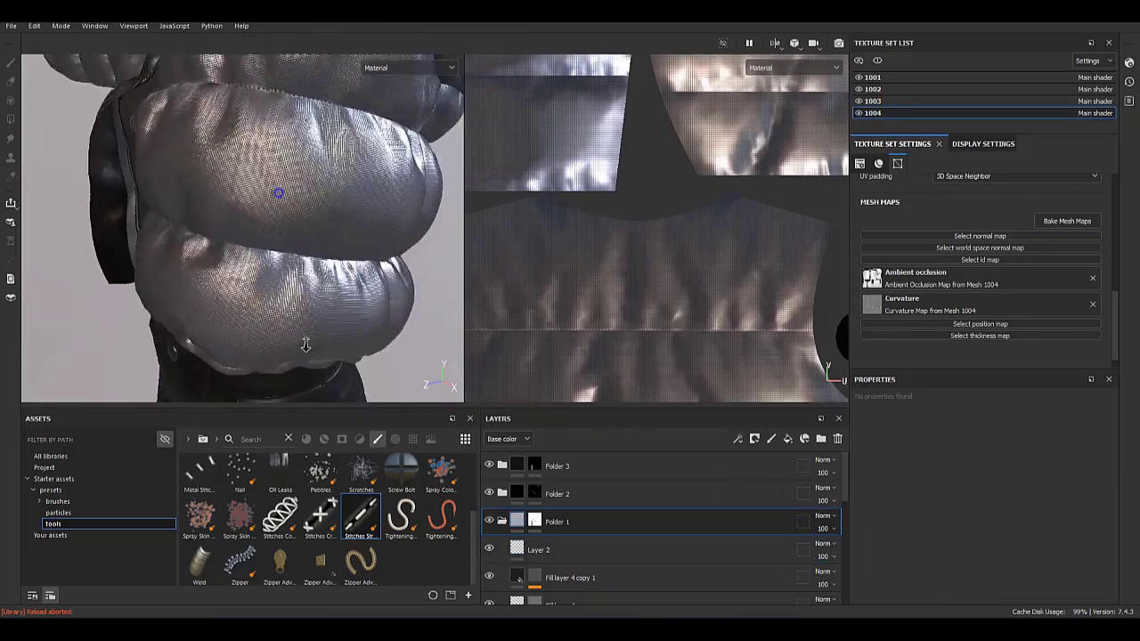
{"action": "left_click_drag", "start_coordinate": [306, 345], "coordinate": [325, 237], "text": "alt"}
{"action": "scroll", "coordinate": [325, 237], "scroll_direction": "up", "scroll_amount": 2}
{"action": "scroll", "coordinate": [732, 378], "scroll_direction": "up", "scroll_amount": 2}
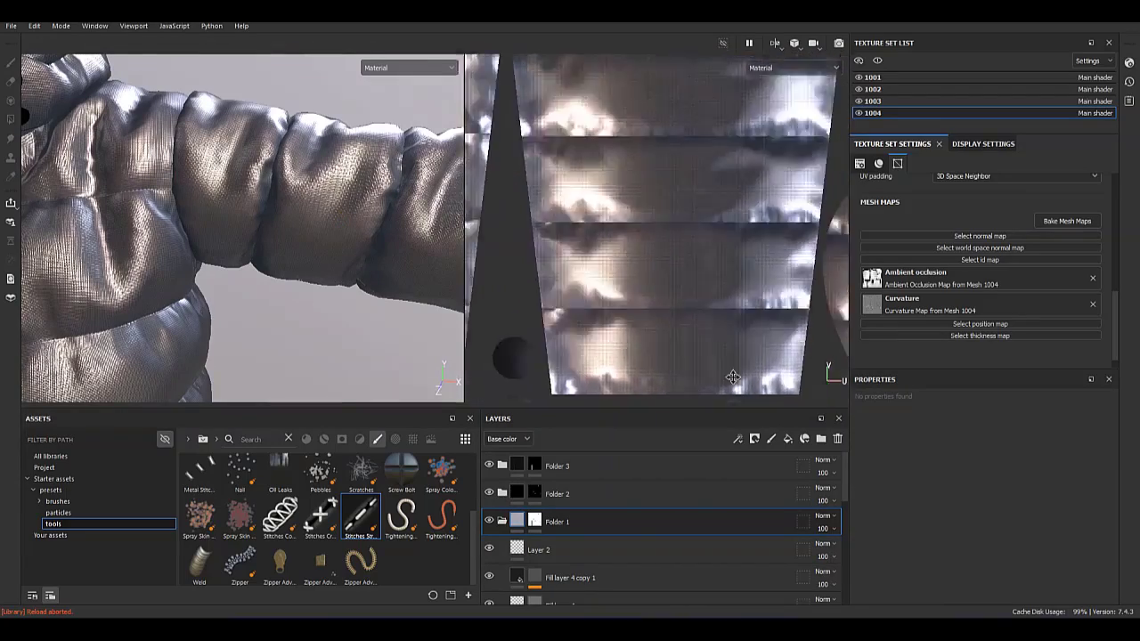
{"action": "scroll", "coordinate": [754, 193], "scroll_direction": "up", "scroll_amount": 2}
{"action": "scroll", "coordinate": [722, 287], "scroll_direction": "up", "scroll_amount": 2}
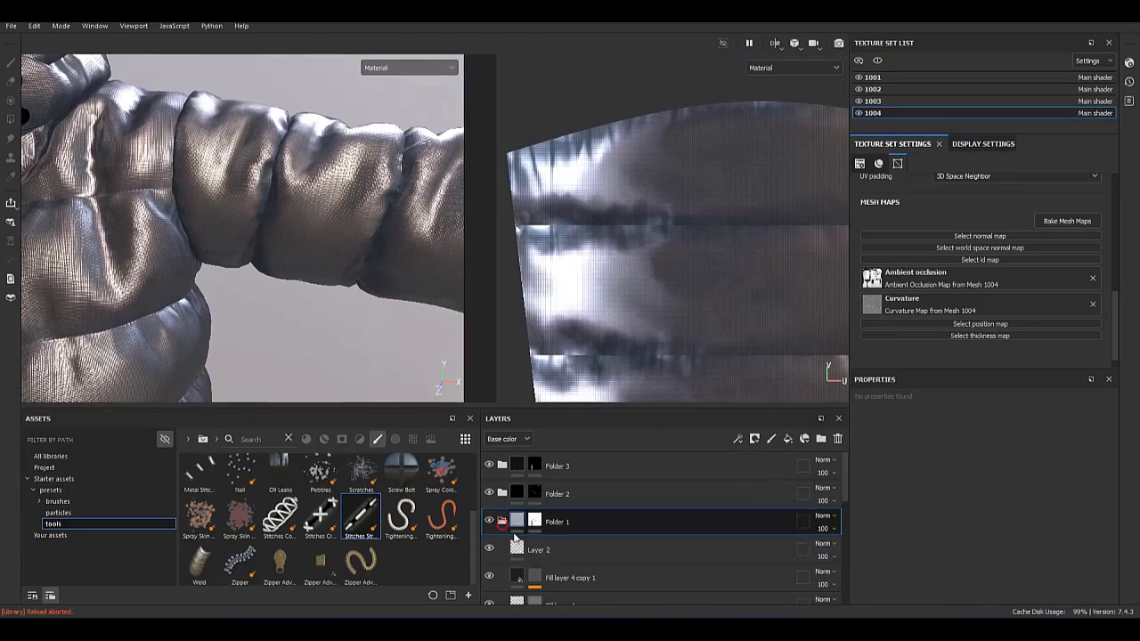
{"action": "left_click", "coordinate": [517, 547]}
{"action": "scroll", "coordinate": [552, 294], "scroll_direction": "down", "scroll_amount": 2}
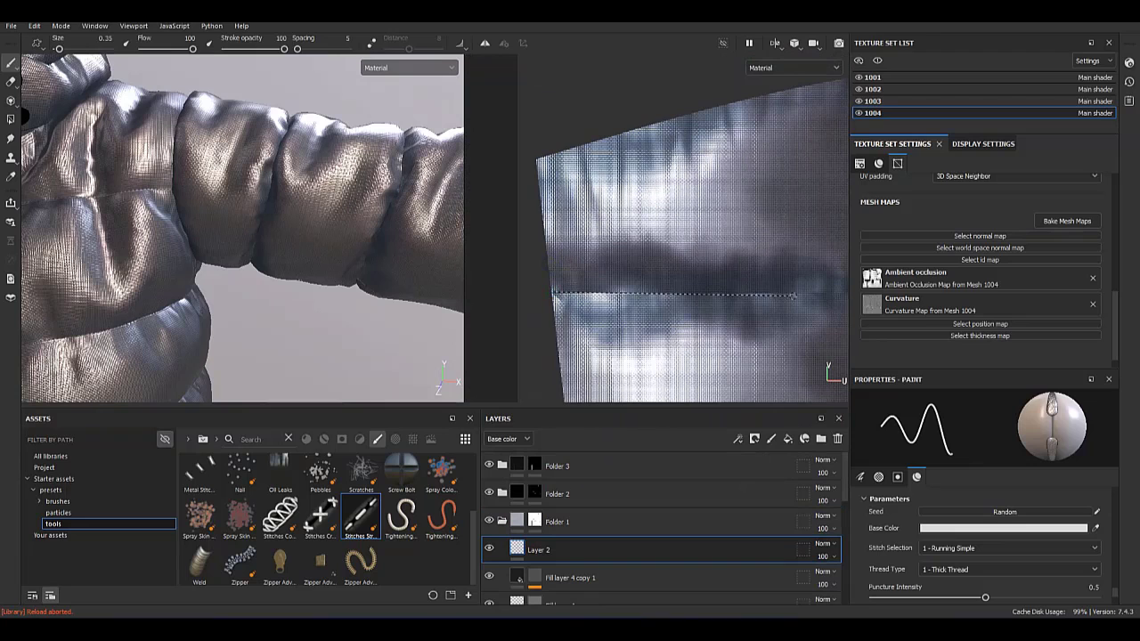
{"action": "scroll", "coordinate": [704, 277], "scroll_direction": "up", "scroll_amount": 2}
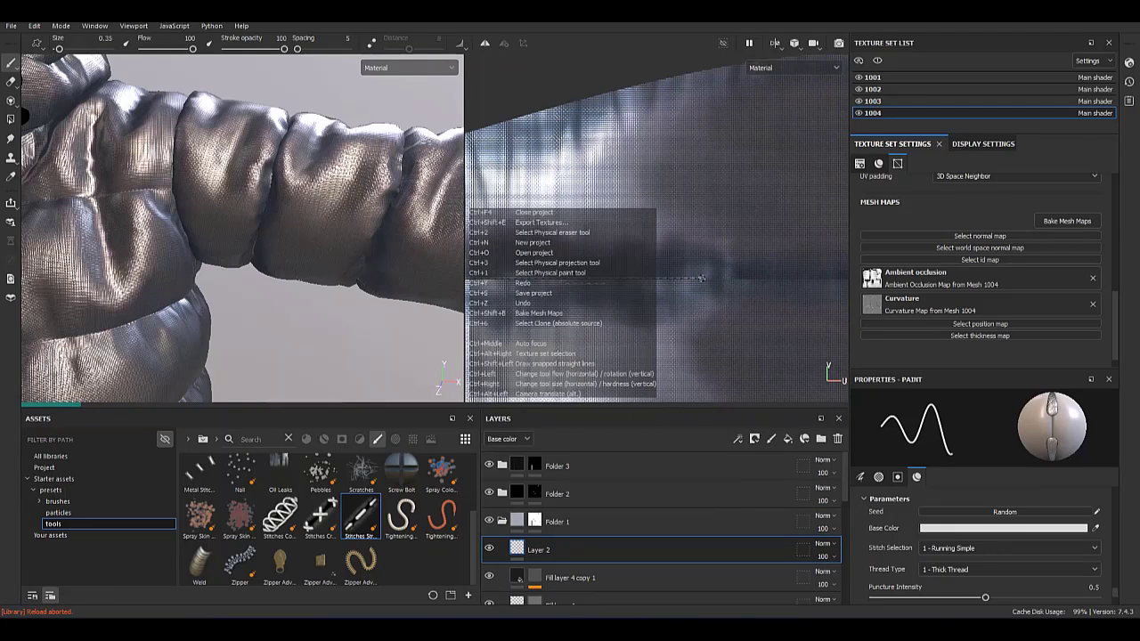
{"action": "scroll", "coordinate": [695, 282], "scroll_direction": "down", "scroll_amount": 2}
{"action": "middle_click_drag", "start_coordinate": [548, 288], "coordinate": [581, 228]}
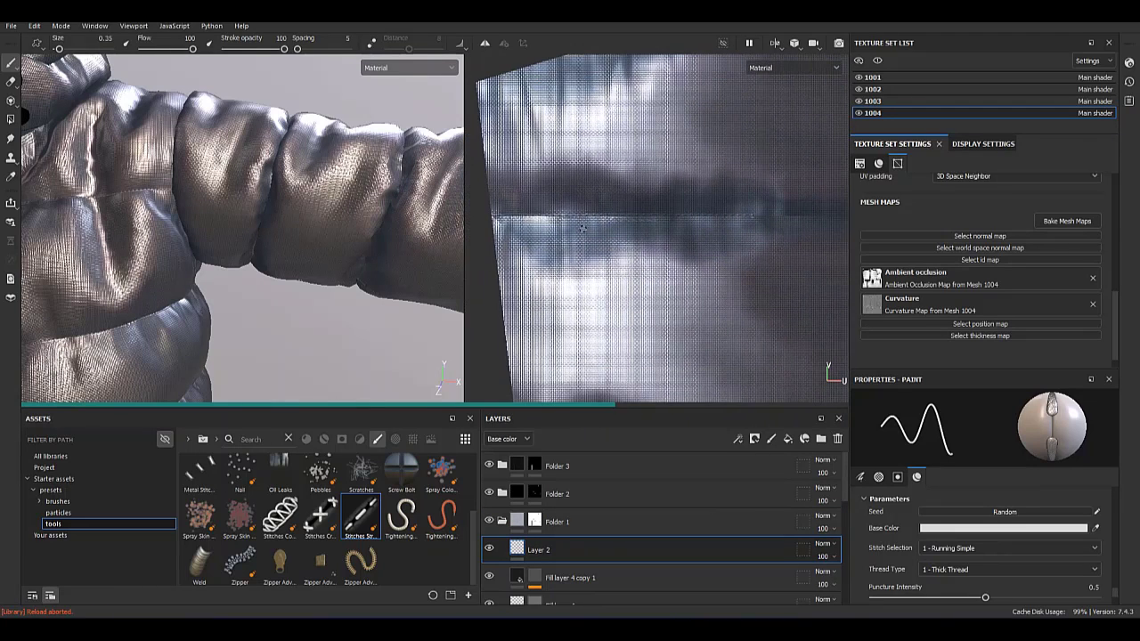
{"action": "left_click", "coordinate": [34, 25]}
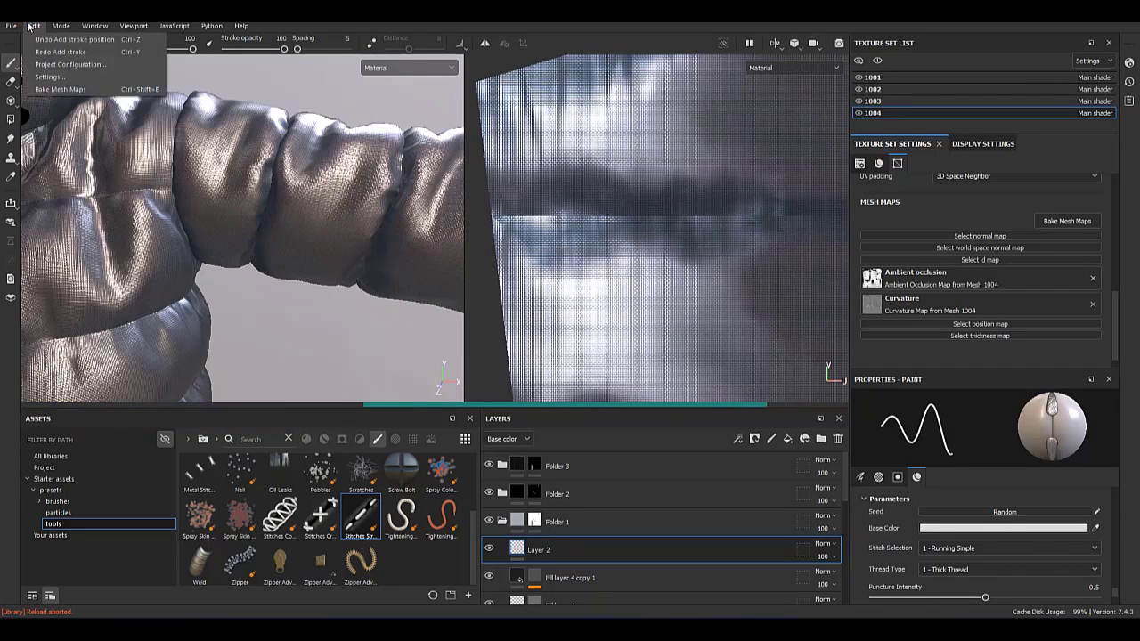
{"action": "left_click", "coordinate": [52, 52]}
{"action": "left_click", "coordinate": [33, 26]}
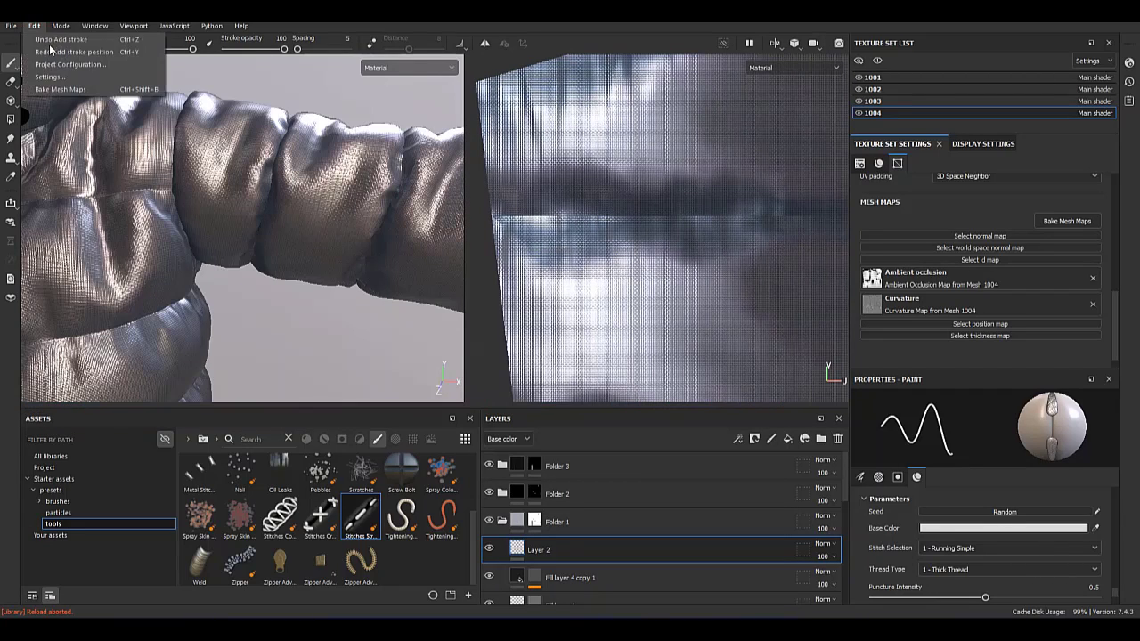
{"action": "left_click", "coordinate": [39, 46]}
{"action": "left_click", "coordinate": [35, 27]}
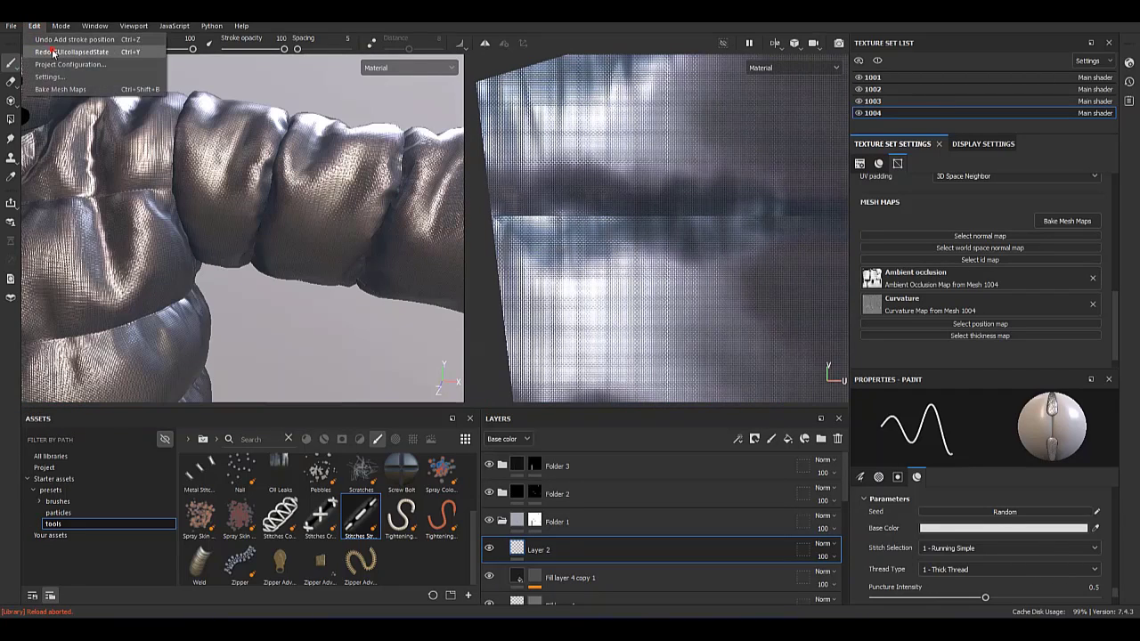
{"action": "left_click", "coordinate": [52, 51]}
{"action": "left_click", "coordinate": [34, 25]}
{"action": "left_click", "coordinate": [42, 39]}
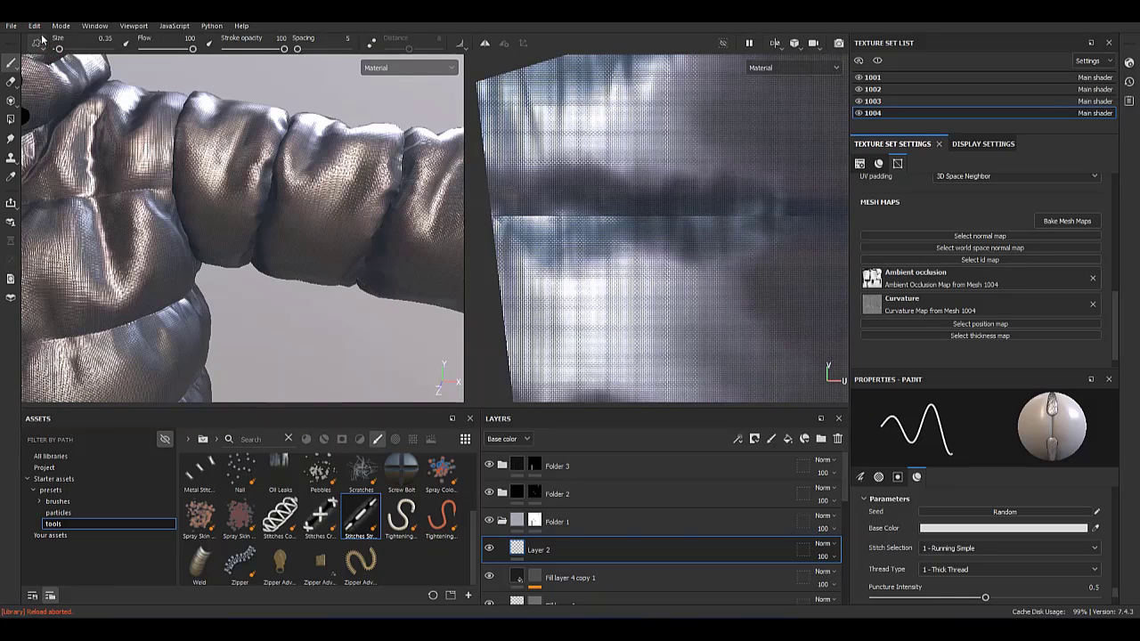
{"action": "left_click", "coordinate": [34, 26]}
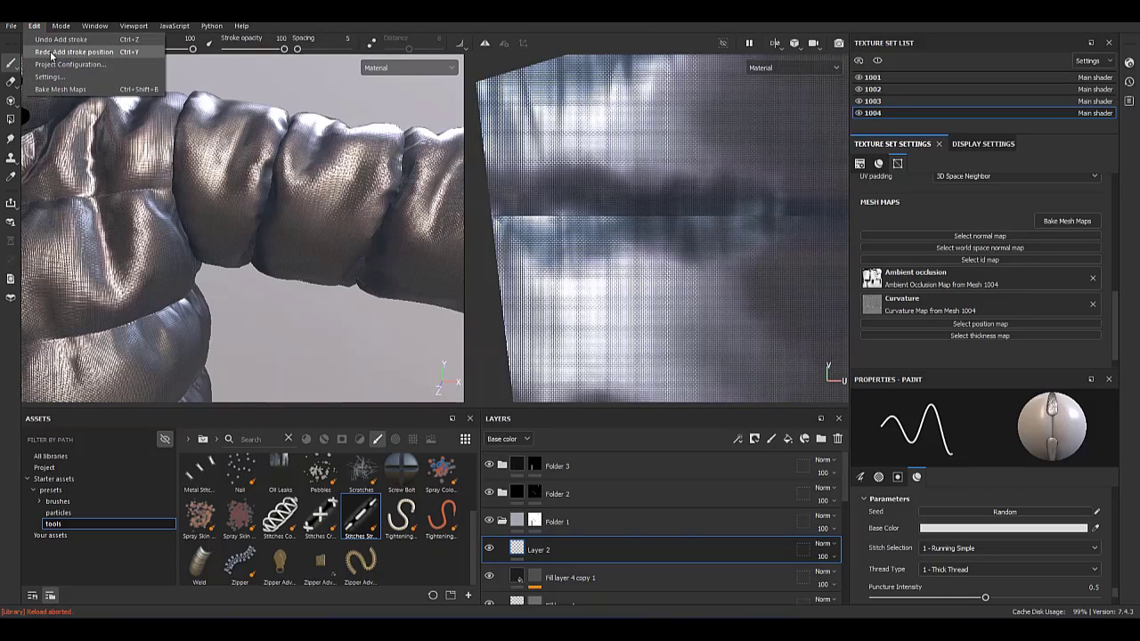
{"action": "left_click", "coordinate": [52, 53]}
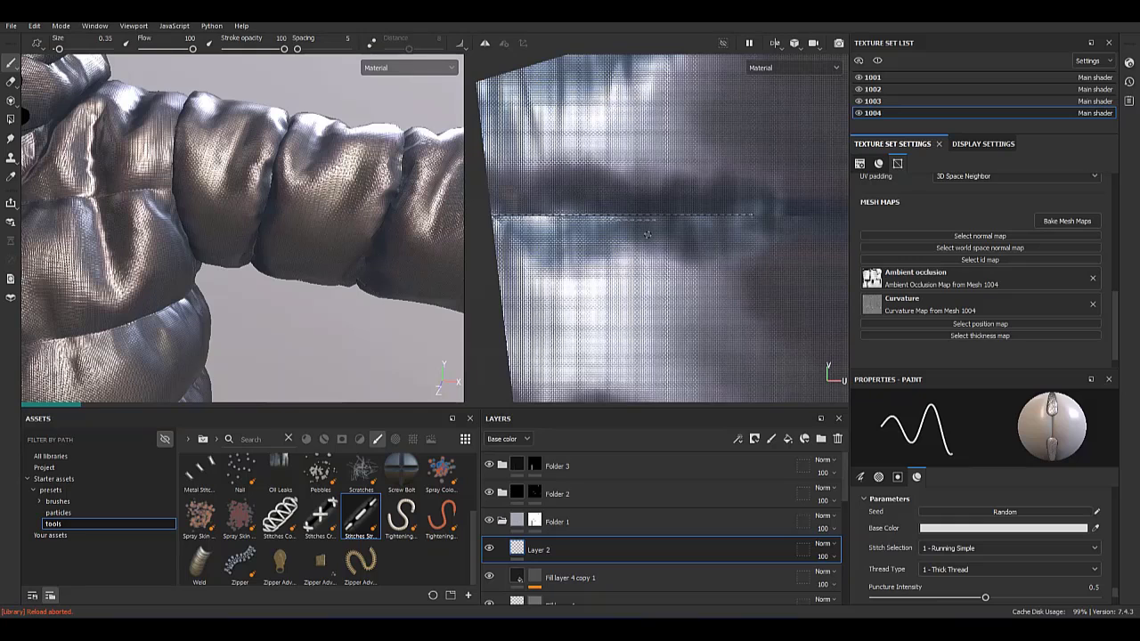
Lay a new stitched band along the panel seam.
{"action": "middle_click_drag", "start_coordinate": [647, 234], "coordinate": [687, 242]}
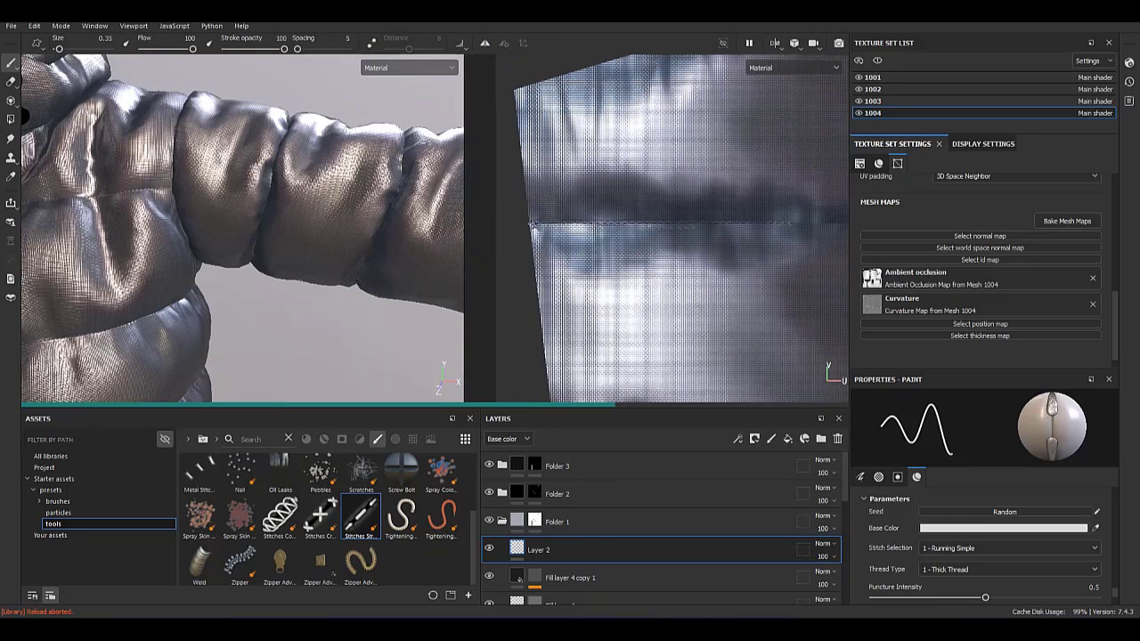
{"action": "scroll", "coordinate": [802, 210], "scroll_direction": "up", "scroll_amount": 2}
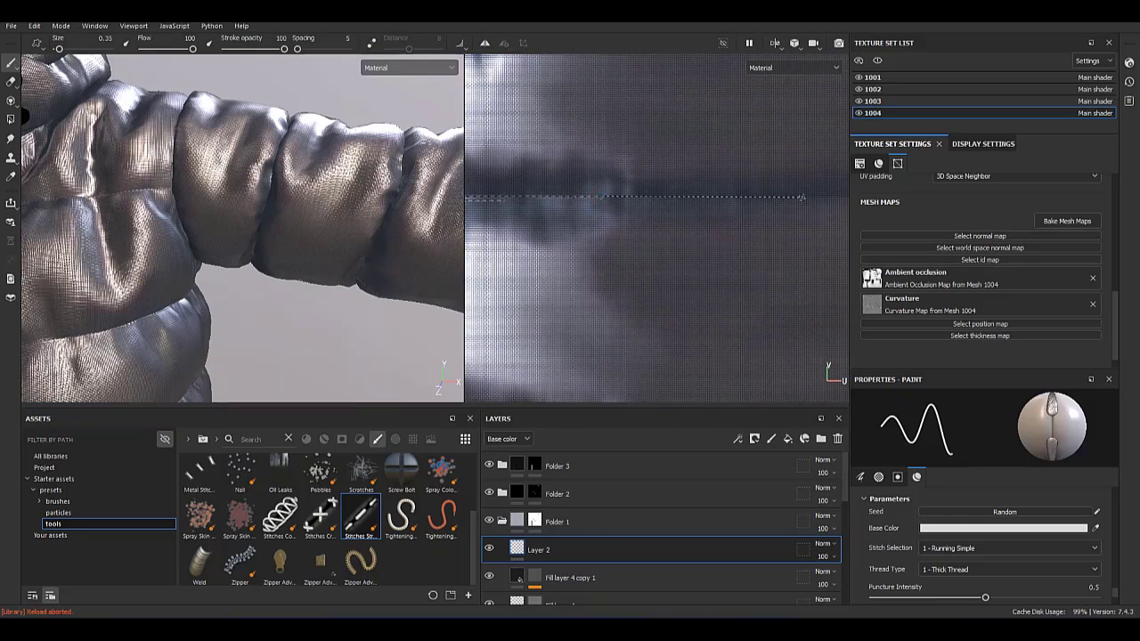
{"action": "left_click", "coordinate": [827, 194], "text": "shift"}
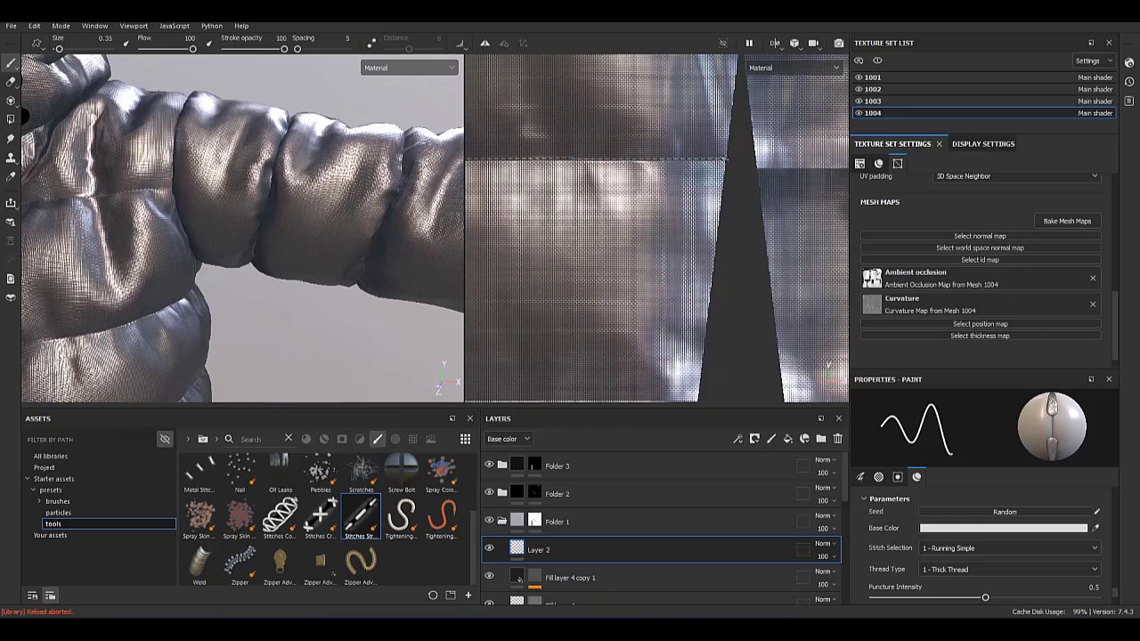
{"action": "mouse_move", "coordinate": [694, 195]}
{"action": "middle_mouse_down"}
{"action": "mouse_move", "coordinate": [757, 237]}
{"action": "mouse_move", "coordinate": [953, 234]}
{"action": "middle_mouse_up"}
{"action": "middle_click_drag", "start_coordinate": [481, 231], "coordinate": [674, 217]}
{"action": "middle_click_drag", "start_coordinate": [508, 216], "coordinate": [505, 205]}
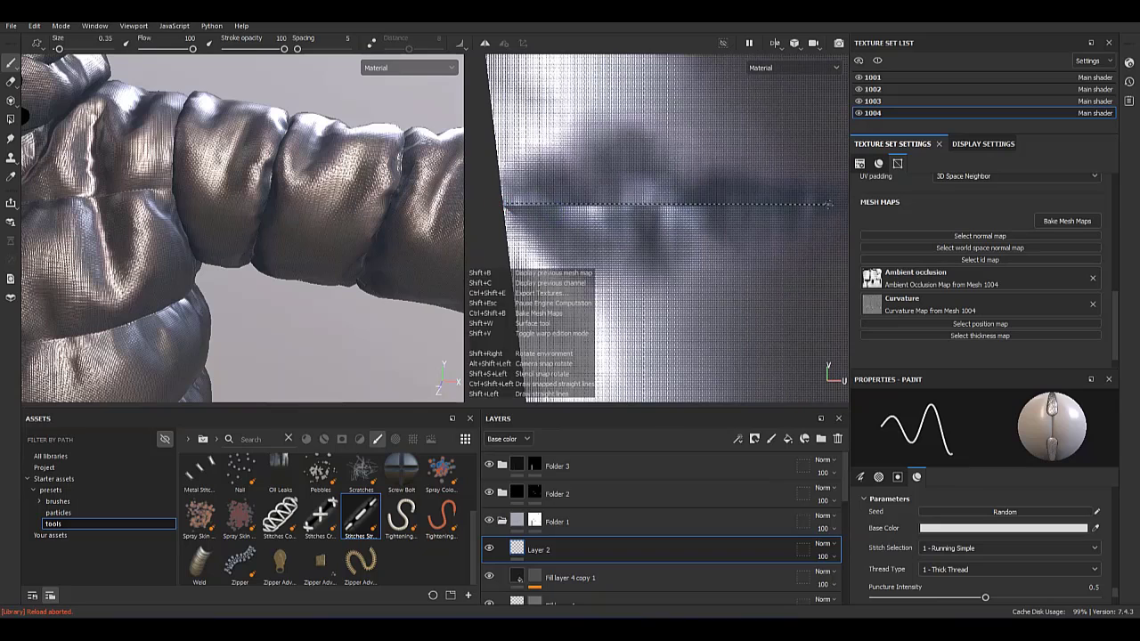
Draw straight stitch lines along and across the panel seam.
{"action": "middle_click_drag", "start_coordinate": [833, 205], "coordinate": [487, 191], "text": "shift"}
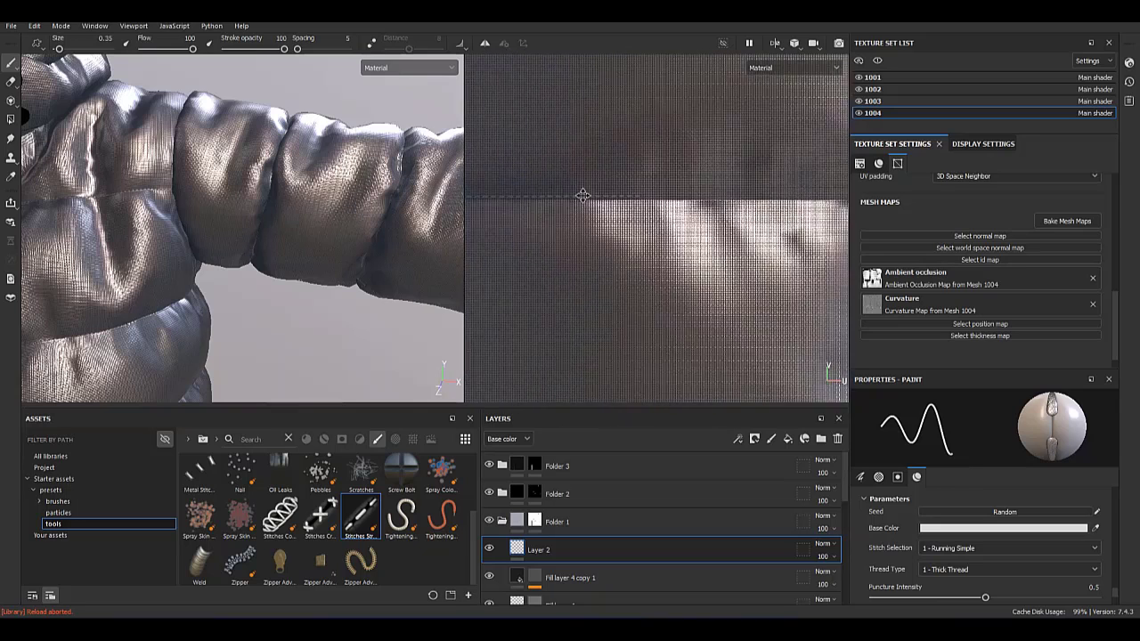
{"action": "mouse_move", "coordinate": [842, 188]}
{"action": "middle_mouse_down"}
{"action": "mouse_move", "coordinate": [768, 204]}
{"action": "mouse_move", "coordinate": [772, 169]}
{"action": "middle_mouse_up"}
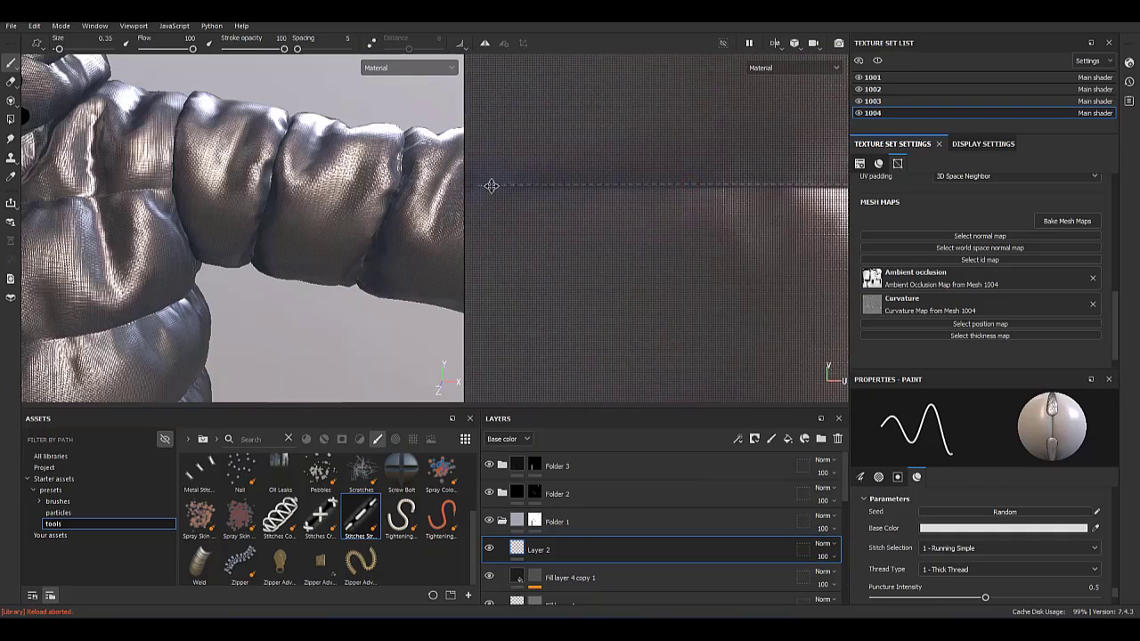
{"action": "mouse_move", "coordinate": [491, 183]}
{"action": "middle_mouse_down", "text": "shift"}
{"action": "mouse_move", "coordinate": [477, 196]}
{"action": "mouse_move", "coordinate": [621, 247]}
{"action": "mouse_move", "coordinate": [616, 196]}
{"action": "middle_mouse_up", "text": "shift"}
{"action": "scroll", "coordinate": [588, 206], "scroll_direction": "up", "scroll_amount": 2}
{"action": "scroll", "coordinate": [546, 220], "scroll_direction": "up", "scroll_amount": 2}
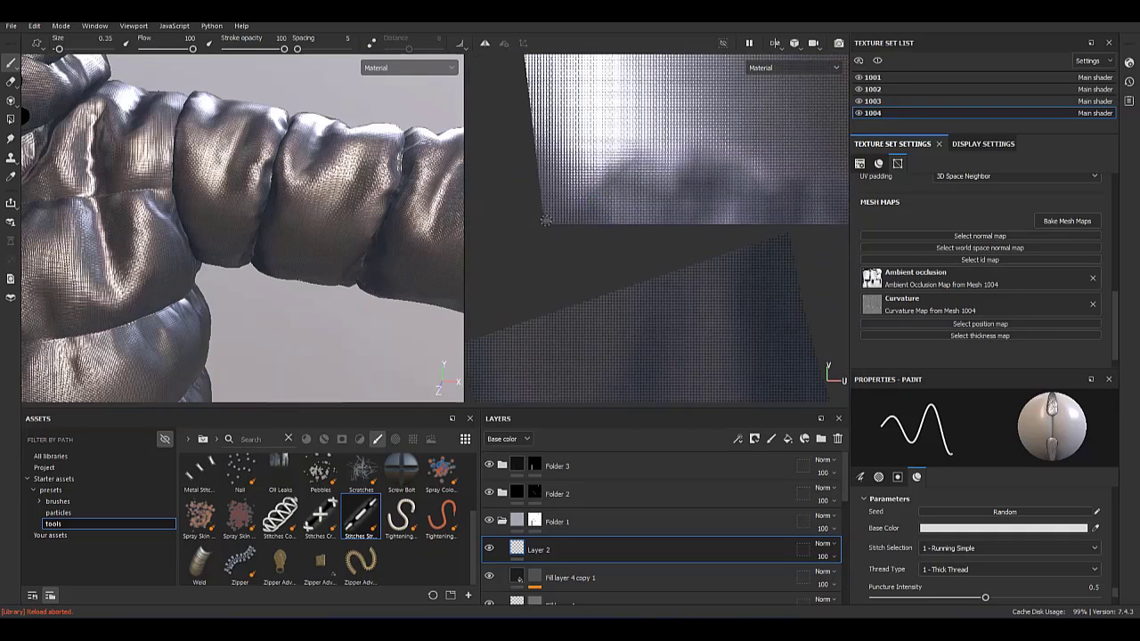
Follow the seam to its next stretch and lay another stitch line along it.
{"action": "middle_click_drag", "start_coordinate": [828, 220], "coordinate": [580, 189]}
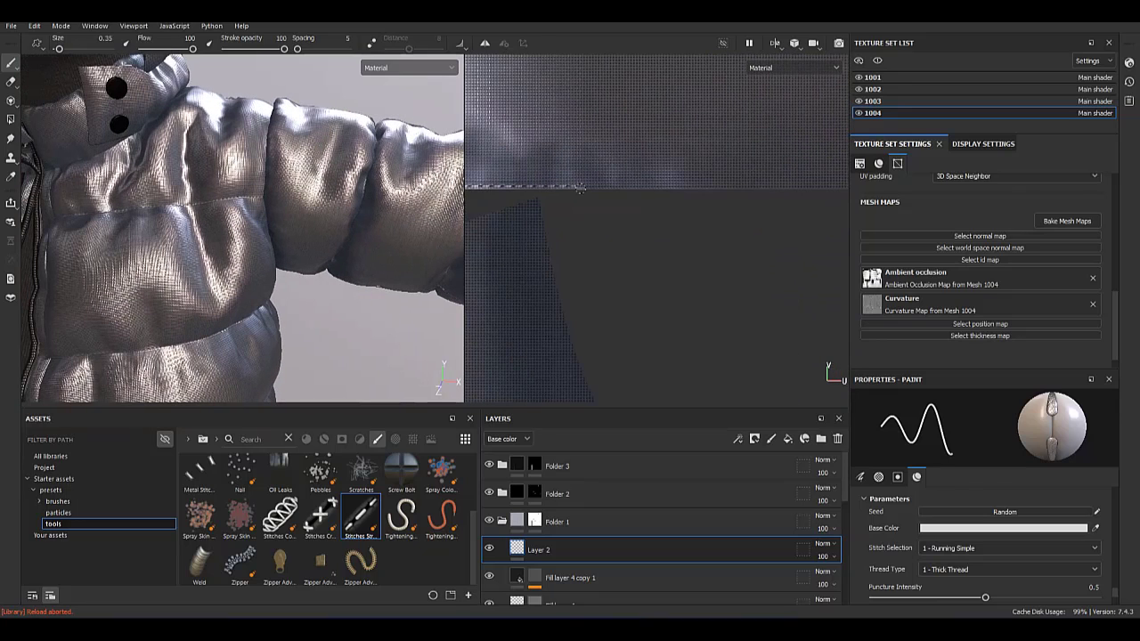
{"action": "middle_click_drag", "start_coordinate": [834, 186], "coordinate": [488, 176]}
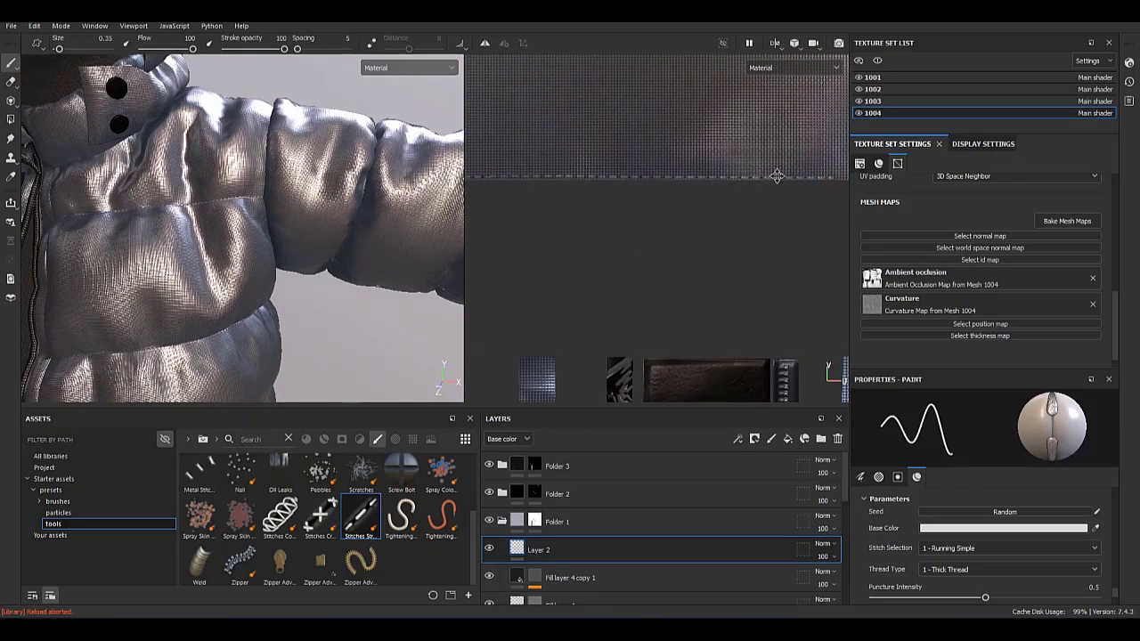
{"action": "scroll", "coordinate": [726, 158], "scroll_direction": "up", "scroll_amount": 2}
{"action": "scroll", "coordinate": [702, 218], "scroll_direction": "up", "scroll_amount": 3}
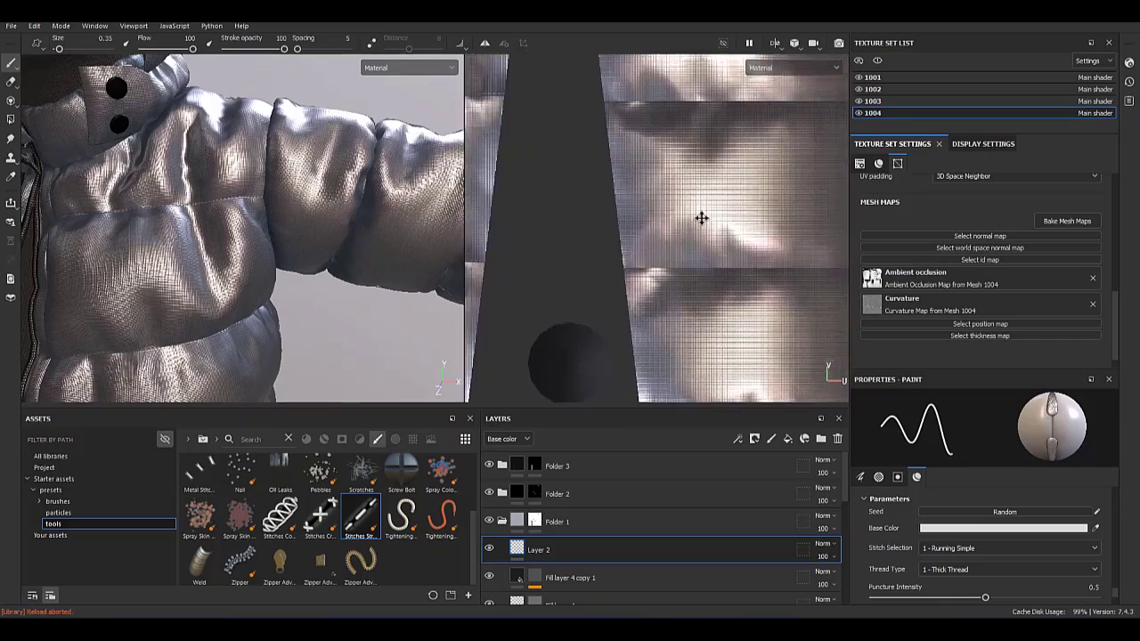
{"action": "middle_click_drag", "start_coordinate": [702, 219], "coordinate": [506, 252]}
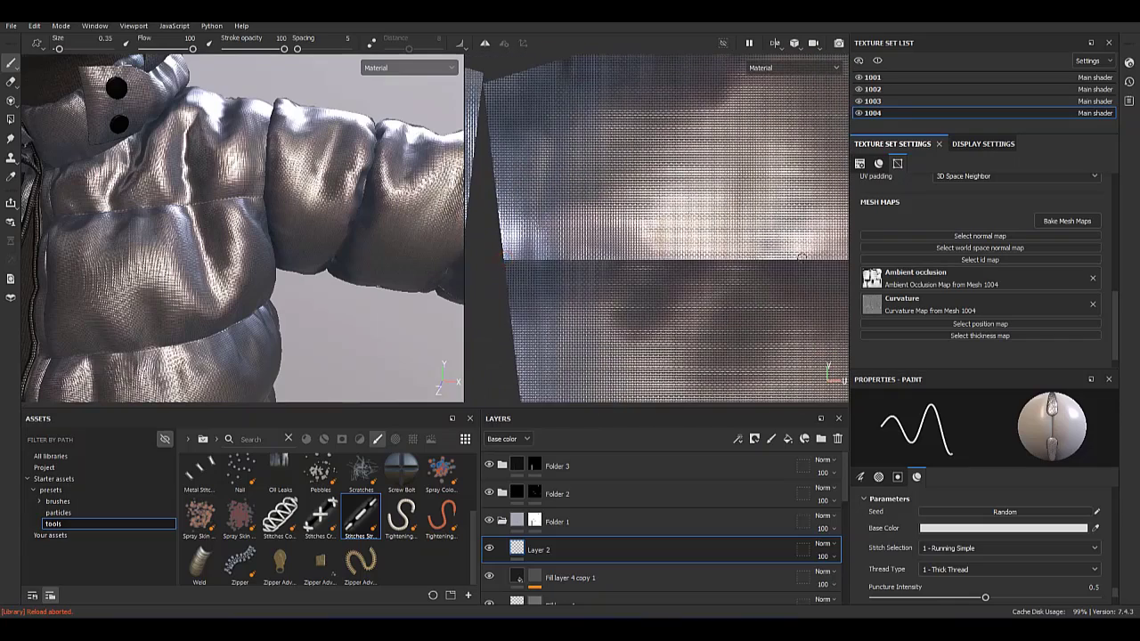
{"action": "middle_click_drag", "start_coordinate": [834, 258], "coordinate": [634, 208]}
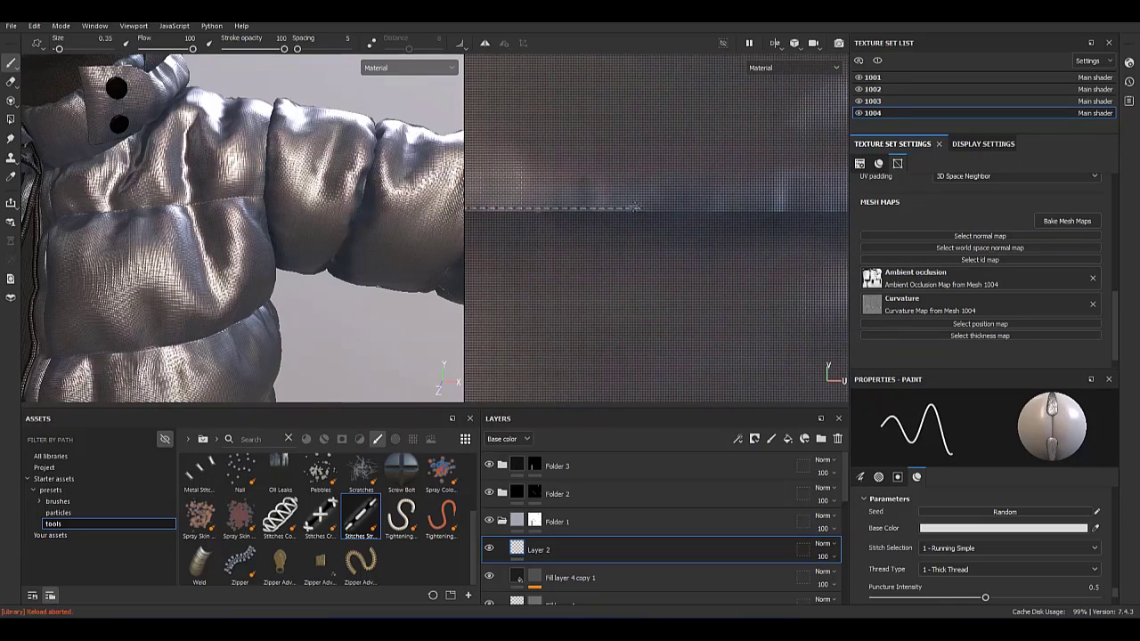
{"action": "mouse_move", "coordinate": [841, 209]}
{"action": "middle_mouse_down"}
{"action": "mouse_move", "coordinate": [842, 193]}
{"action": "mouse_move", "coordinate": [755, 182]}
{"action": "middle_mouse_up"}
{"action": "middle_click_drag", "start_coordinate": [692, 287], "coordinate": [815, 211]}
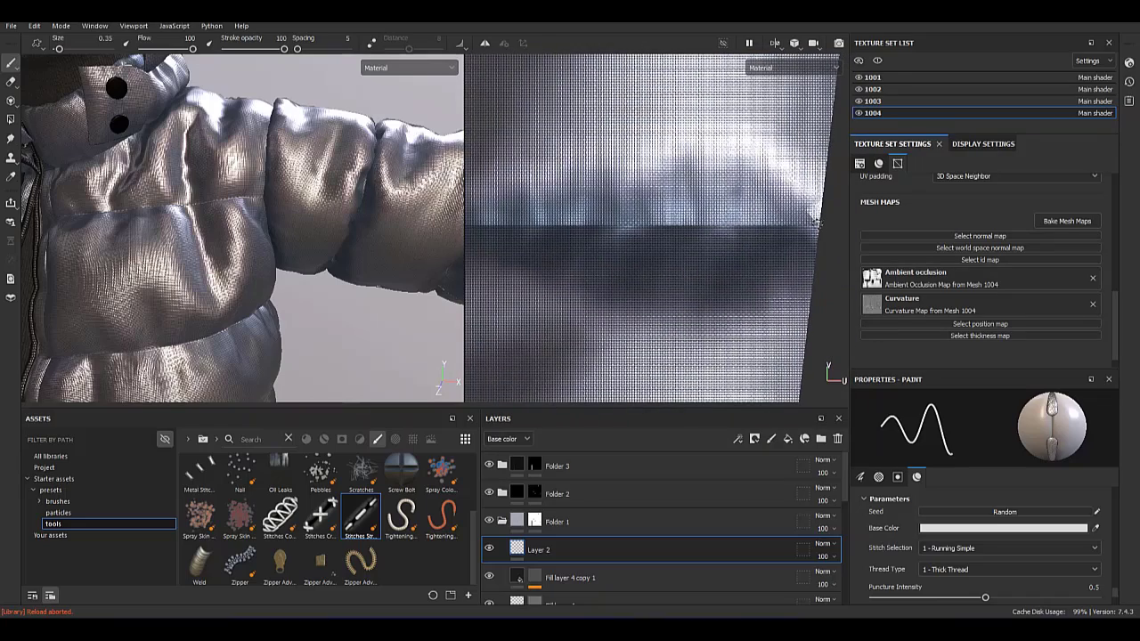
{"action": "mouse_move", "coordinate": [502, 221]}
{"action": "middle_mouse_down"}
{"action": "mouse_move", "coordinate": [468, 207]}
{"action": "mouse_move", "coordinate": [784, 201]}
{"action": "middle_mouse_up"}
{"action": "middle_click_drag", "start_coordinate": [475, 204], "coordinate": [702, 195]}
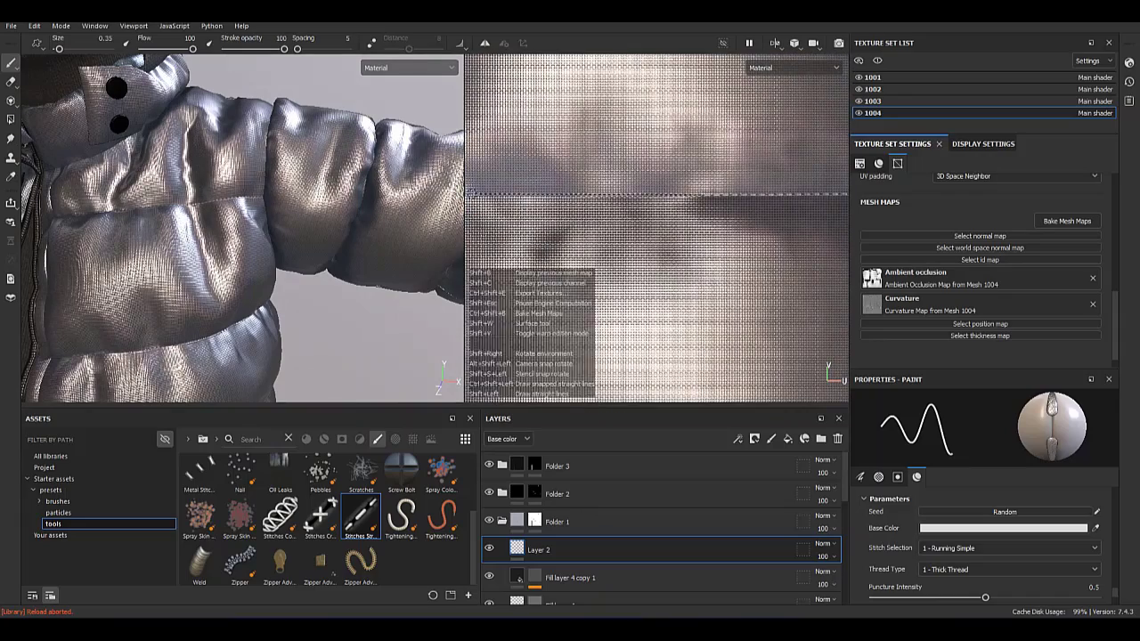
{"action": "middle_click_drag", "start_coordinate": [471, 193], "coordinate": [710, 200]}
{"action": "mouse_move", "coordinate": [640, 200]}
{"action": "middle_mouse_down"}
{"action": "mouse_move", "coordinate": [677, 158]}
{"action": "mouse_move", "coordinate": [528, 131]}
{"action": "mouse_move", "coordinate": [833, 204]}
{"action": "middle_mouse_up"}
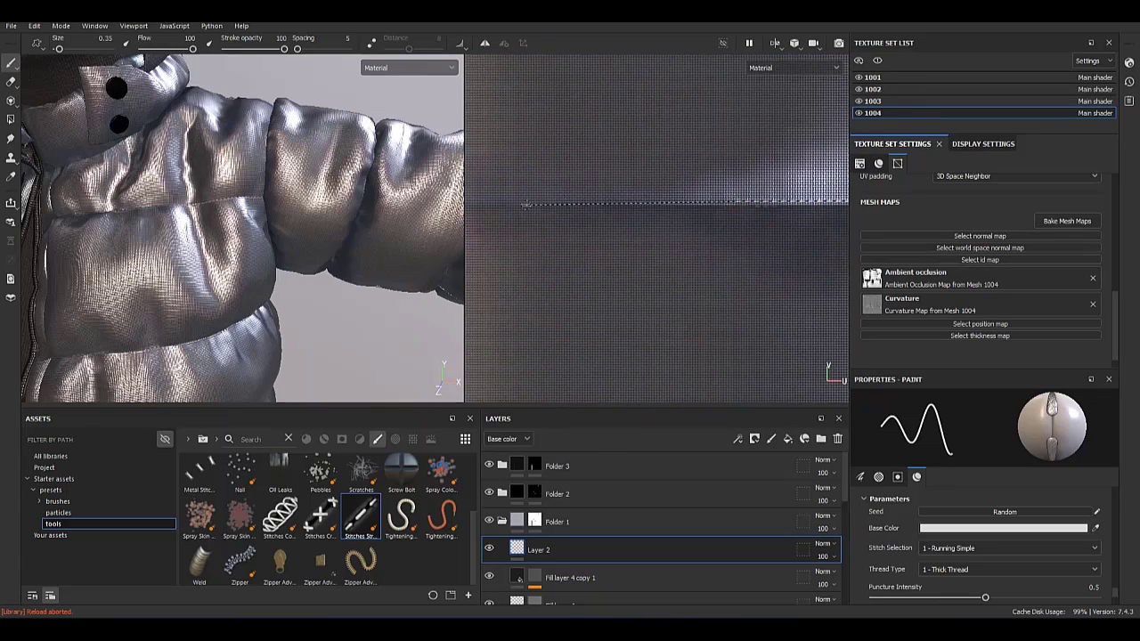
{"action": "mouse_move", "coordinate": [501, 202]}
{"action": "middle_mouse_down"}
{"action": "mouse_move", "coordinate": [484, 195]}
{"action": "mouse_move", "coordinate": [527, 254]}
{"action": "middle_mouse_up"}
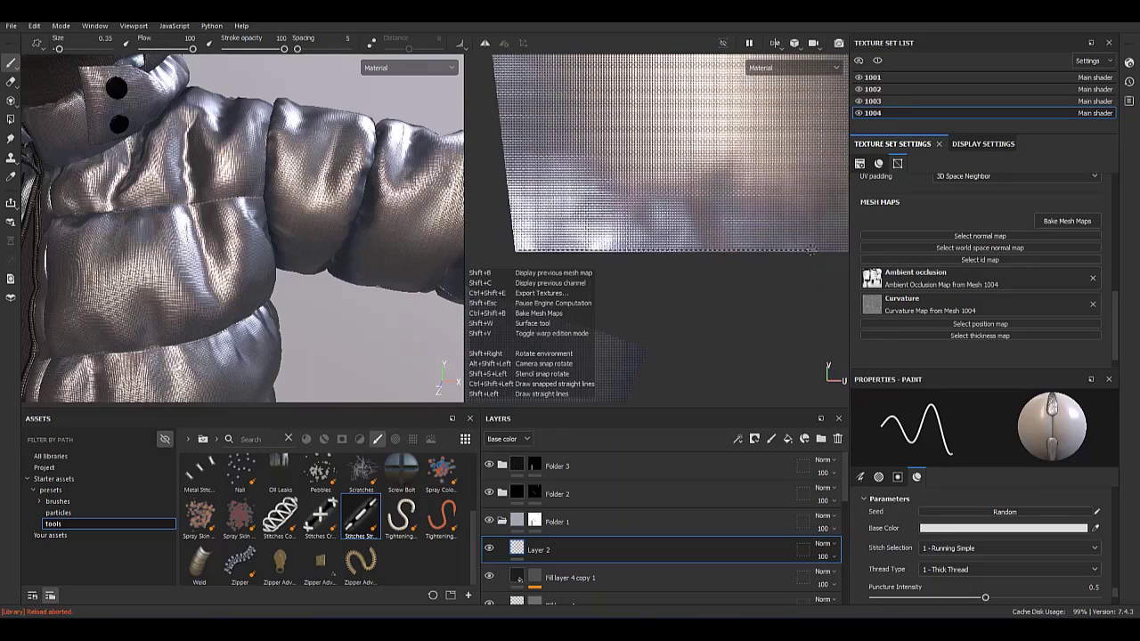
Select Folder 1 in the layer stack, then return to Layer 2.
{"action": "middle_click_drag", "start_coordinate": [811, 252], "coordinate": [553, 236]}
{"action": "left_click", "coordinate": [557, 521]}
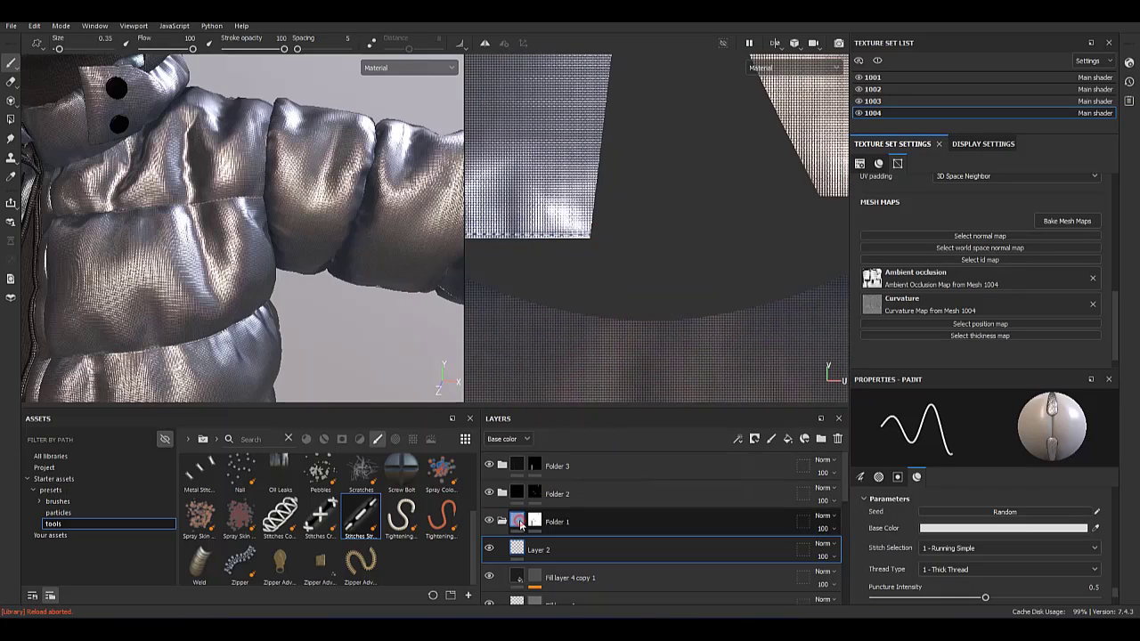
{"action": "scroll", "coordinate": [573, 257], "scroll_direction": "down", "scroll_amount": 2}
{"action": "scroll", "coordinate": [667, 237], "scroll_direction": "down", "scroll_amount": 2}
{"action": "scroll", "coordinate": [659, 164], "scroll_direction": "down", "scroll_amount": 1}
{"action": "scroll", "coordinate": [660, 169], "scroll_direction": "up", "scroll_amount": 3}
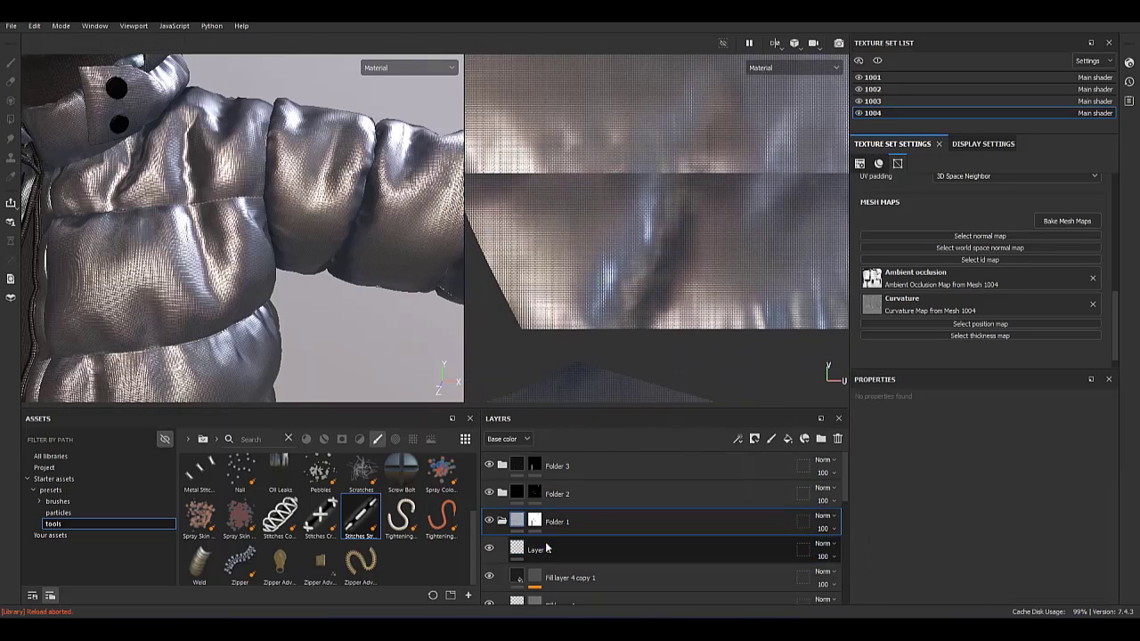
{"action": "left_click", "coordinate": [539, 550]}
Draw a straight stitch line across the island from the last stroke.
{"action": "scroll", "coordinate": [821, 327], "scroll_direction": "up", "scroll_amount": 1}
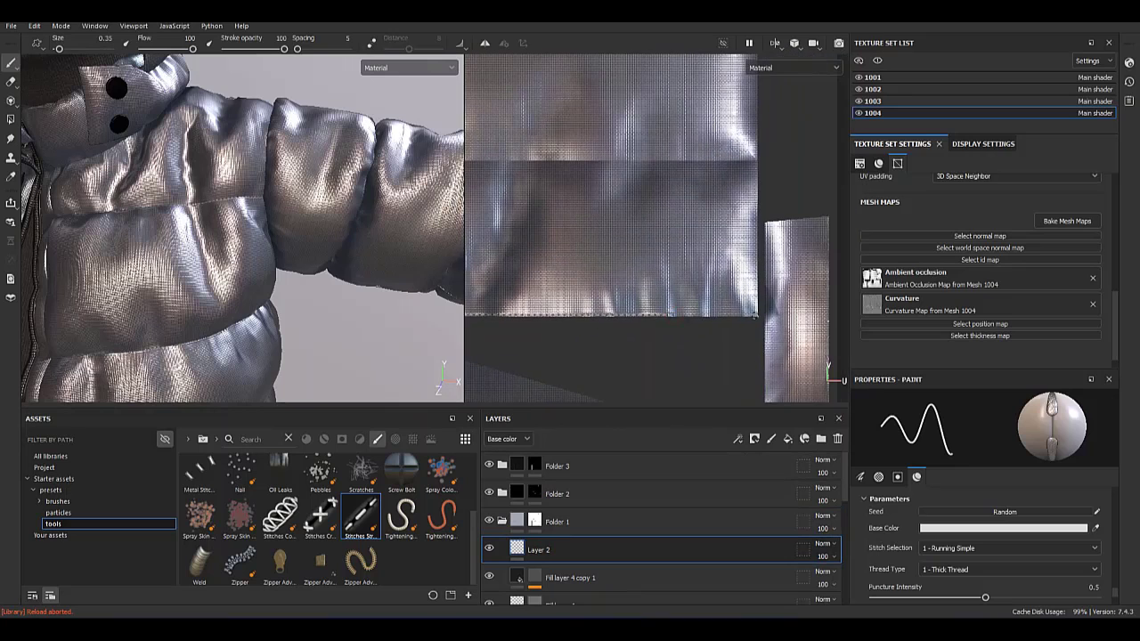
{"action": "scroll", "coordinate": [792, 339], "scroll_direction": "down", "scroll_amount": 1}
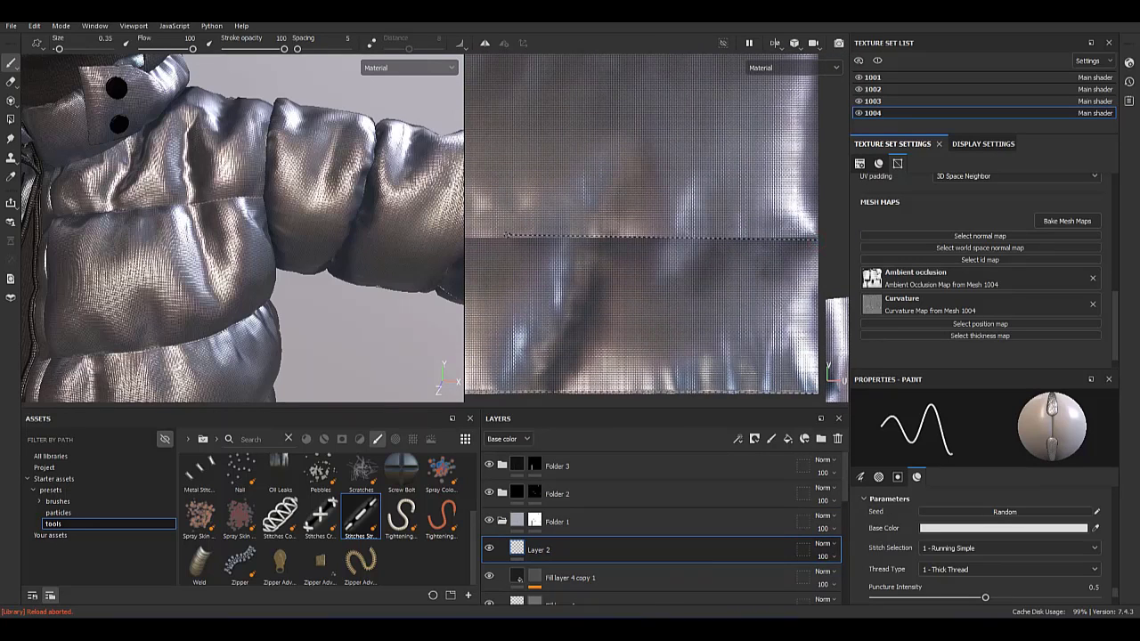
{"action": "scroll", "coordinate": [506, 238], "scroll_direction": "up", "scroll_amount": 1}
{"action": "scroll", "coordinate": [505, 250], "scroll_direction": "up", "scroll_amount": 1}
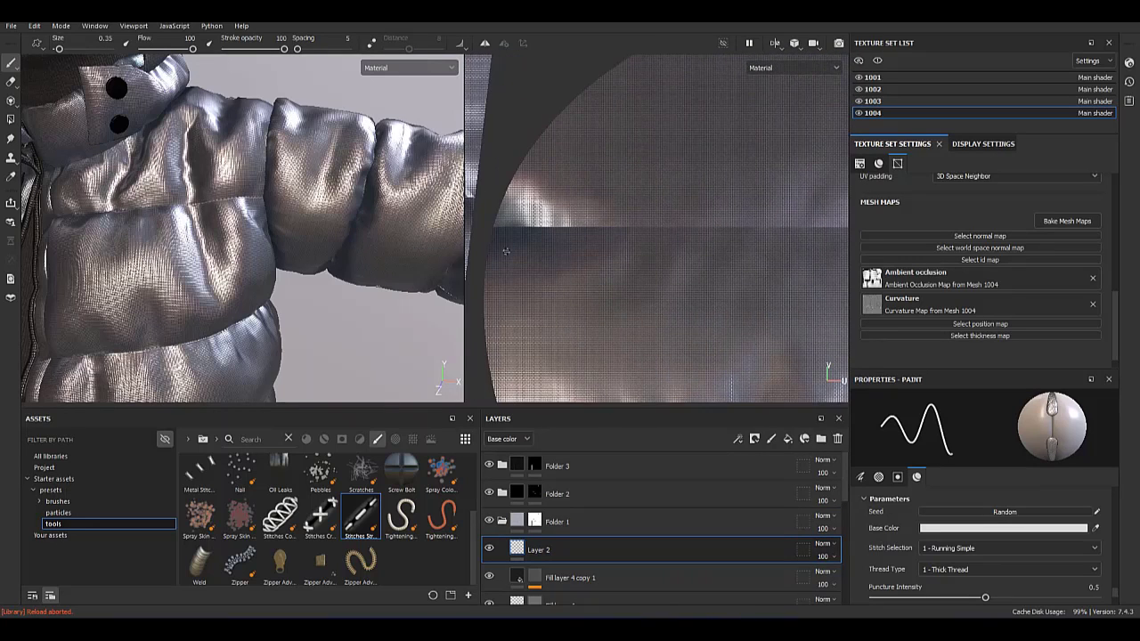
{"action": "key", "text": "shift"}
{"action": "left_click", "coordinate": [833, 230], "text": "shift"}
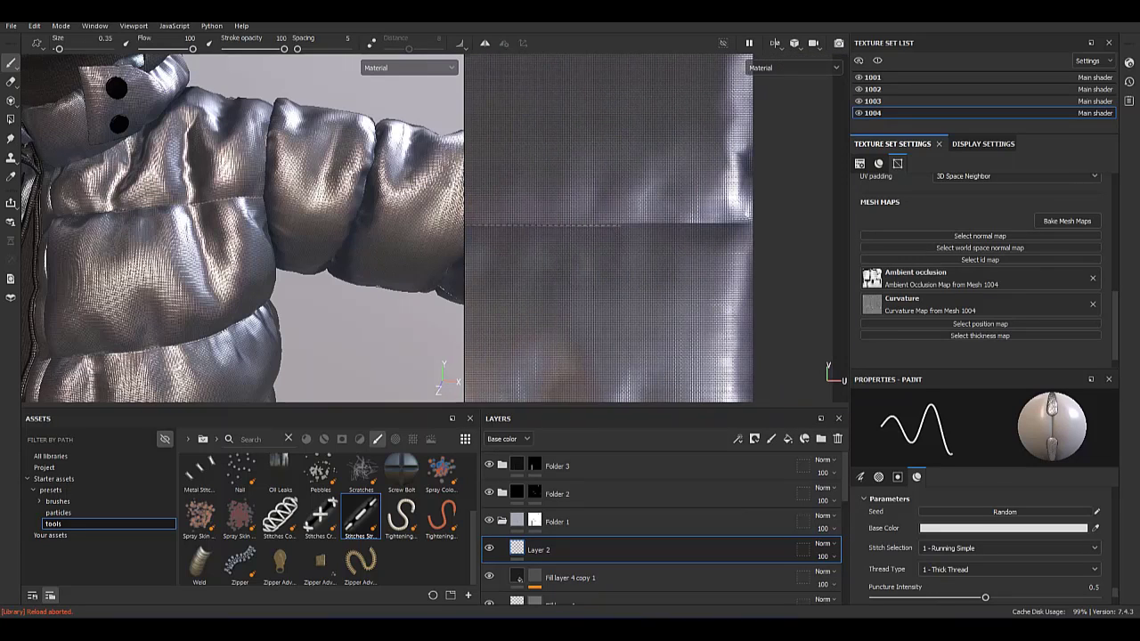
Pan the UV view and rotate the environment lighting to review the stitched seams.
{"action": "scroll", "coordinate": [774, 378], "scroll_direction": "up", "scroll_amount": 1}
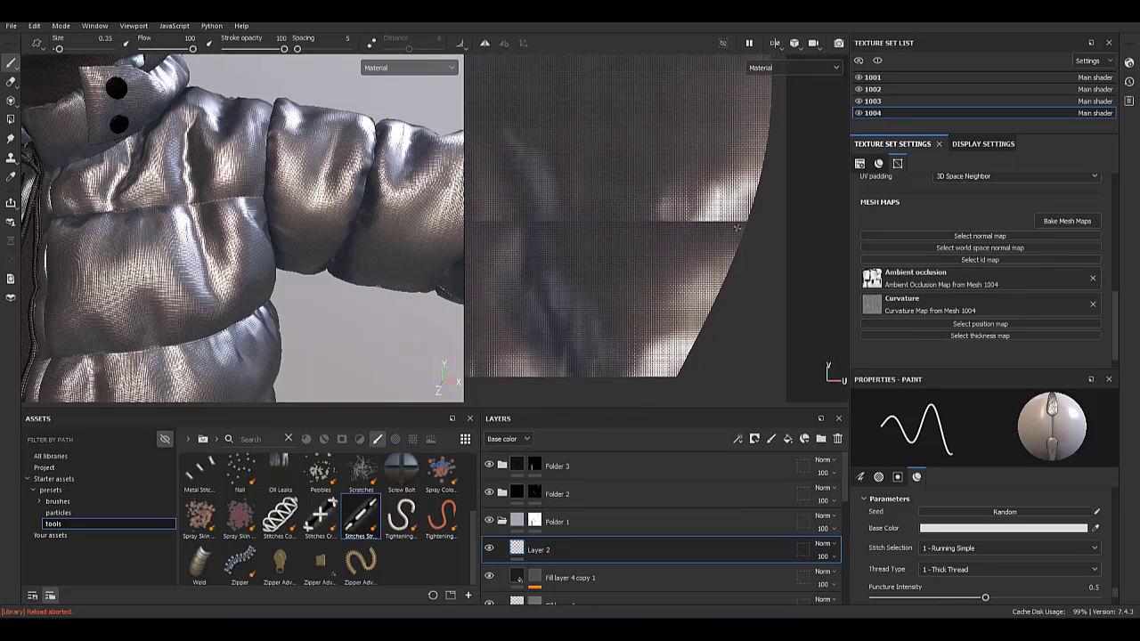
{"action": "scroll", "coordinate": [540, 228], "scroll_direction": "up", "scroll_amount": 2}
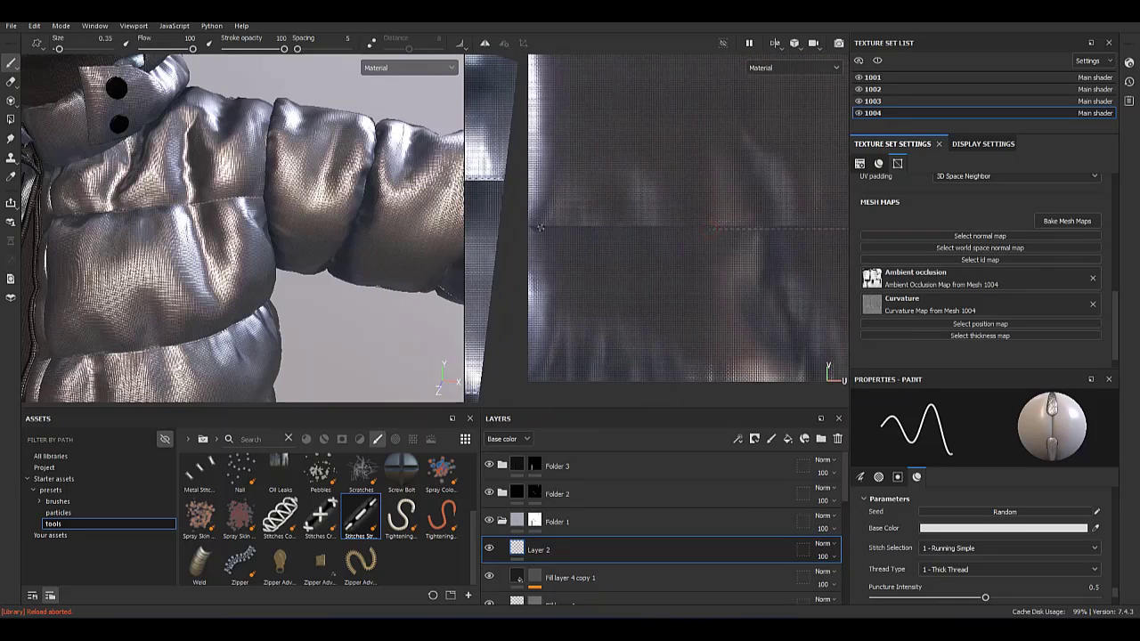
{"action": "middle_click_drag", "start_coordinate": [529, 228], "coordinate": [496, 211]}
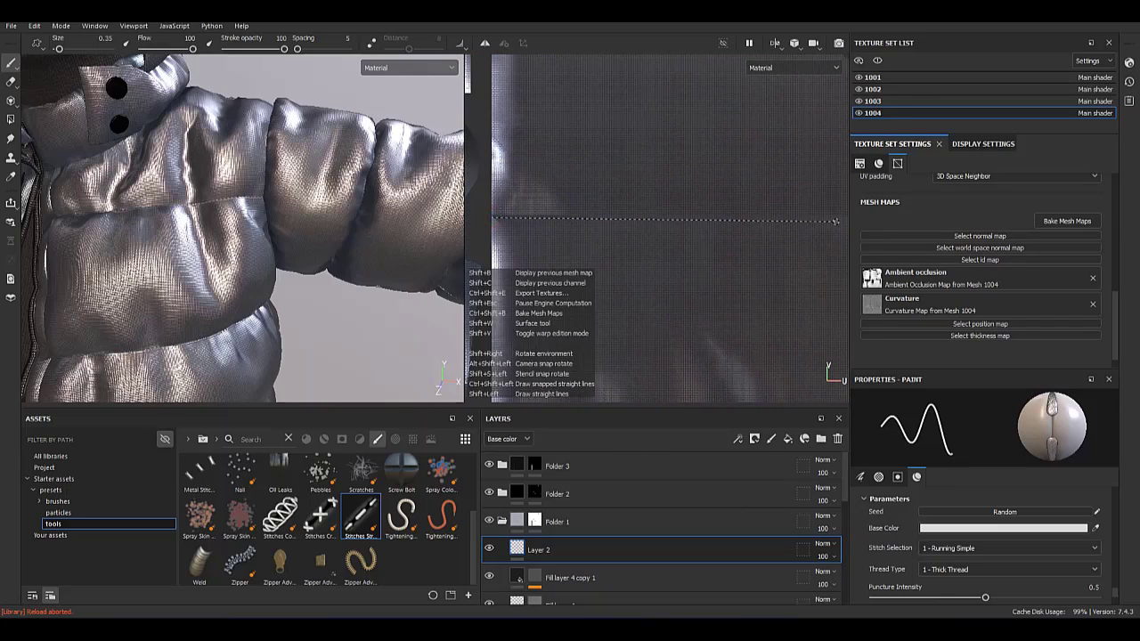
{"action": "scroll", "coordinate": [561, 218], "scroll_direction": "down", "scroll_amount": 3}
{"action": "middle_click_drag", "start_coordinate": [651, 217], "coordinate": [682, 220]}
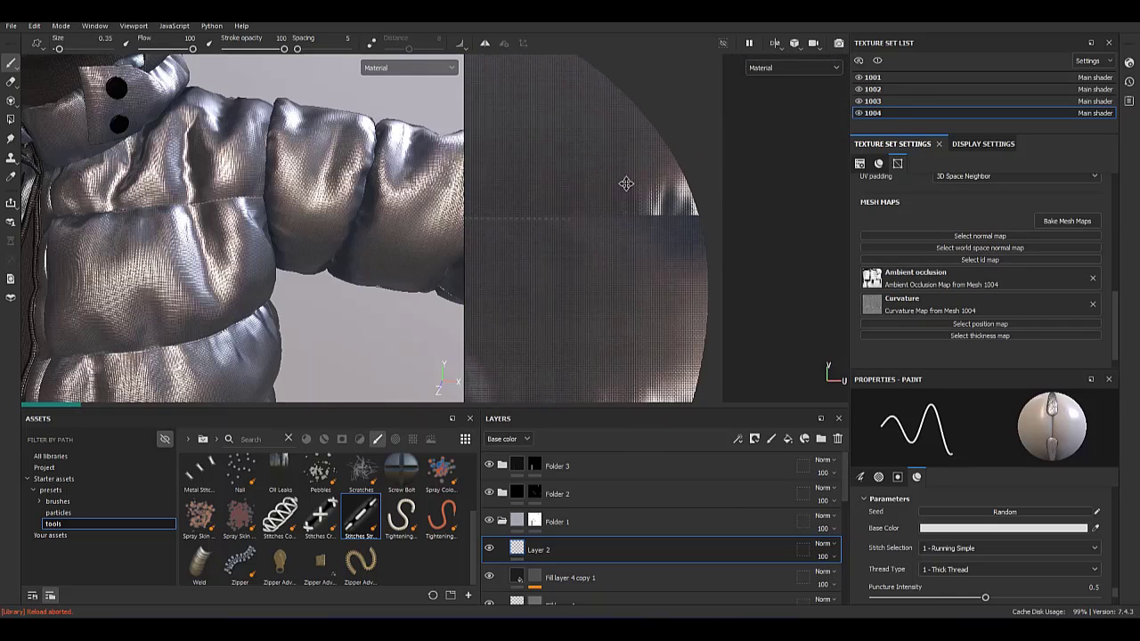
{"action": "right_click_drag", "start_coordinate": [678, 233], "coordinate": [617, 232], "text": "shift"}
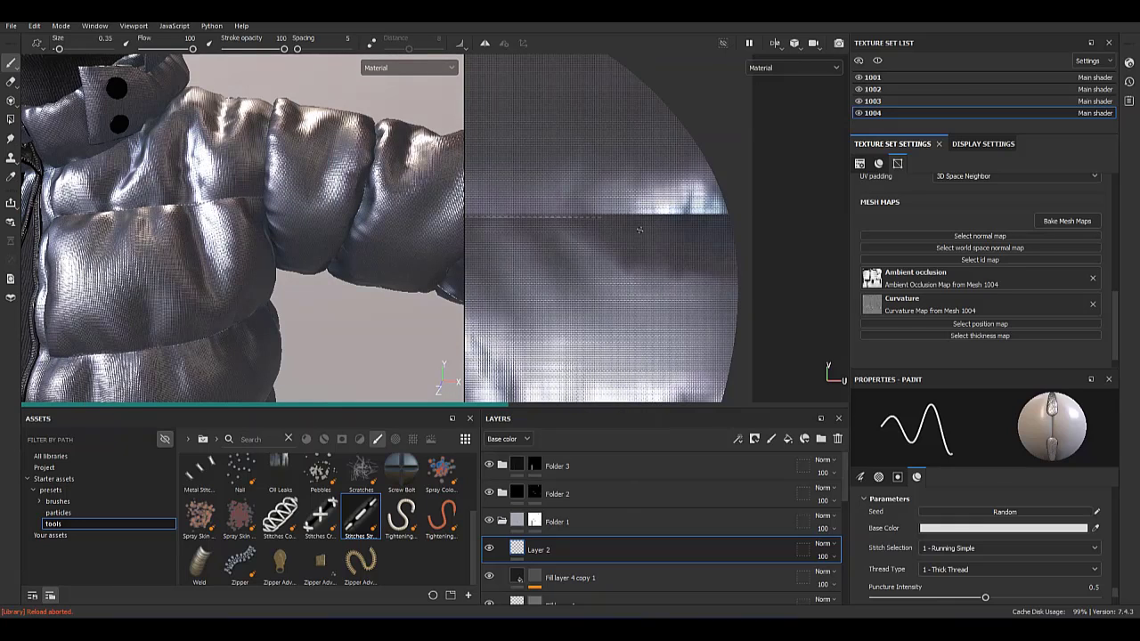
{"action": "scroll", "coordinate": [630, 263], "scroll_direction": "up", "scroll_amount": 5}
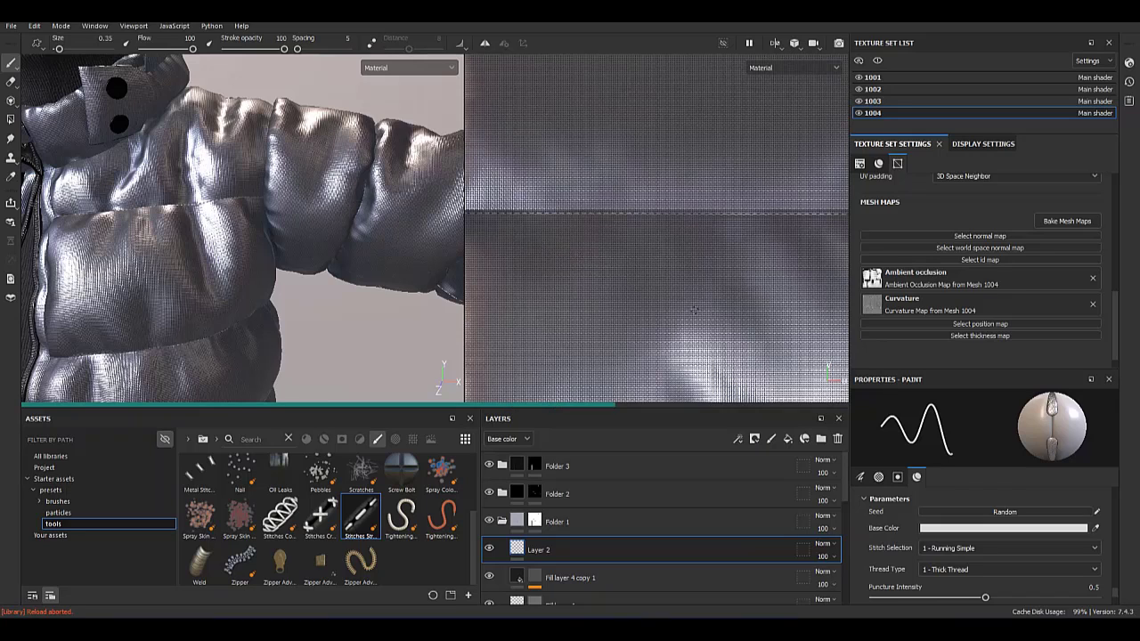
{"action": "scroll", "coordinate": [571, 240], "scroll_direction": "down", "scroll_amount": 2}
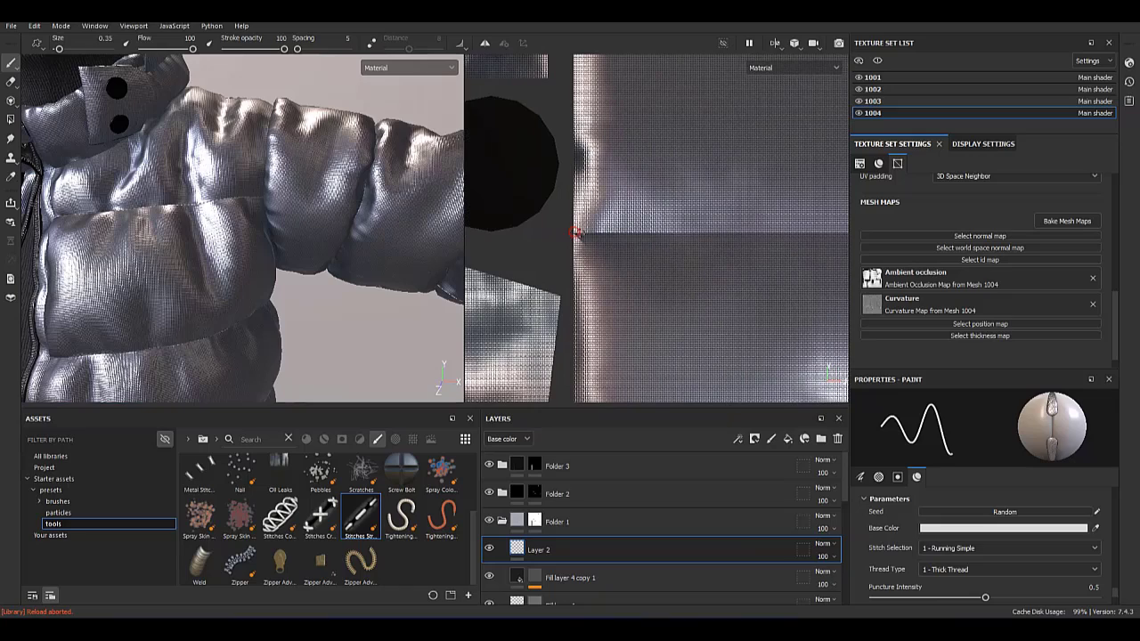
{"action": "scroll", "coordinate": [521, 191], "scroll_direction": "up", "scroll_amount": 3}
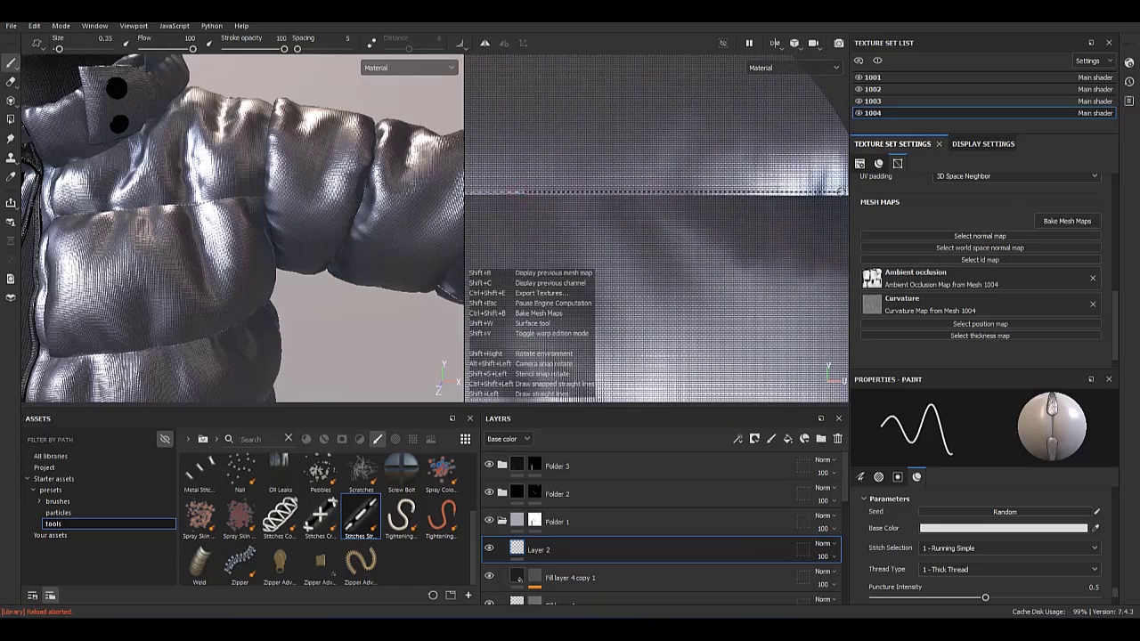
{"action": "scroll", "coordinate": [648, 187], "scroll_direction": "down", "scroll_amount": 2}
{"action": "scroll", "coordinate": [211, 257], "scroll_direction": "down", "scroll_amount": 2}
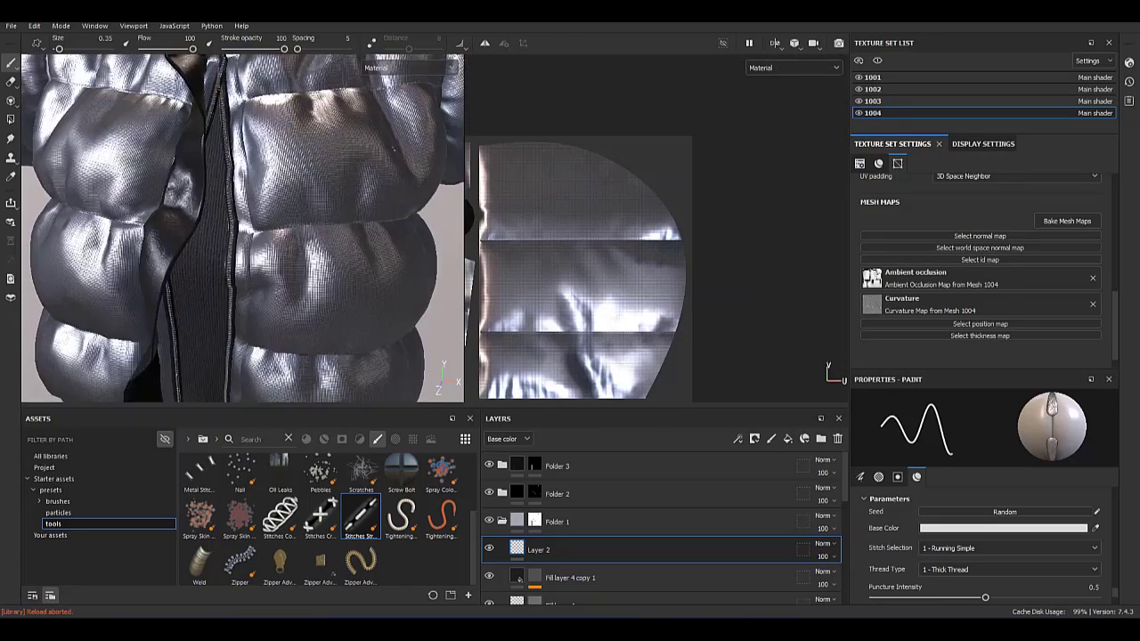
{"action": "scroll", "coordinate": [211, 258], "scroll_direction": "down", "scroll_amount": 2}
{"action": "scroll", "coordinate": [210, 258], "scroll_direction": "down", "scroll_amount": 2}
{"action": "left_click", "coordinate": [504, 522]}
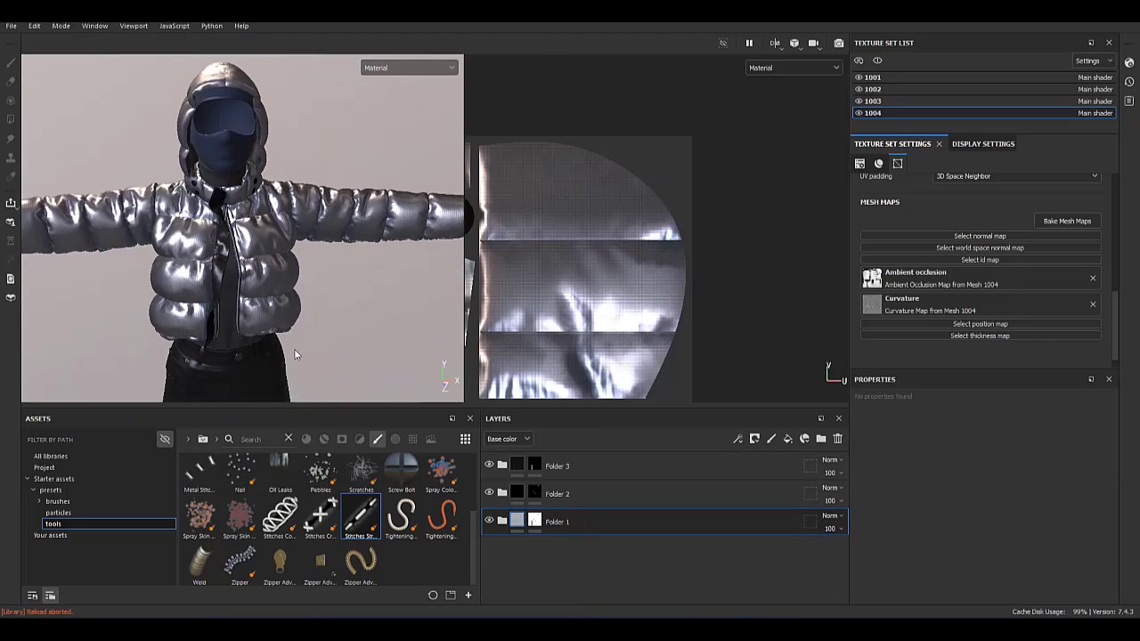
{"action": "left_click_drag", "start_coordinate": [178, 240], "coordinate": [174, 281], "text": "alt"}
{"action": "scroll", "coordinate": [174, 281], "scroll_direction": "up", "scroll_amount": 2}
{"action": "scroll", "coordinate": [205, 285], "scroll_direction": "up", "scroll_amount": 2}
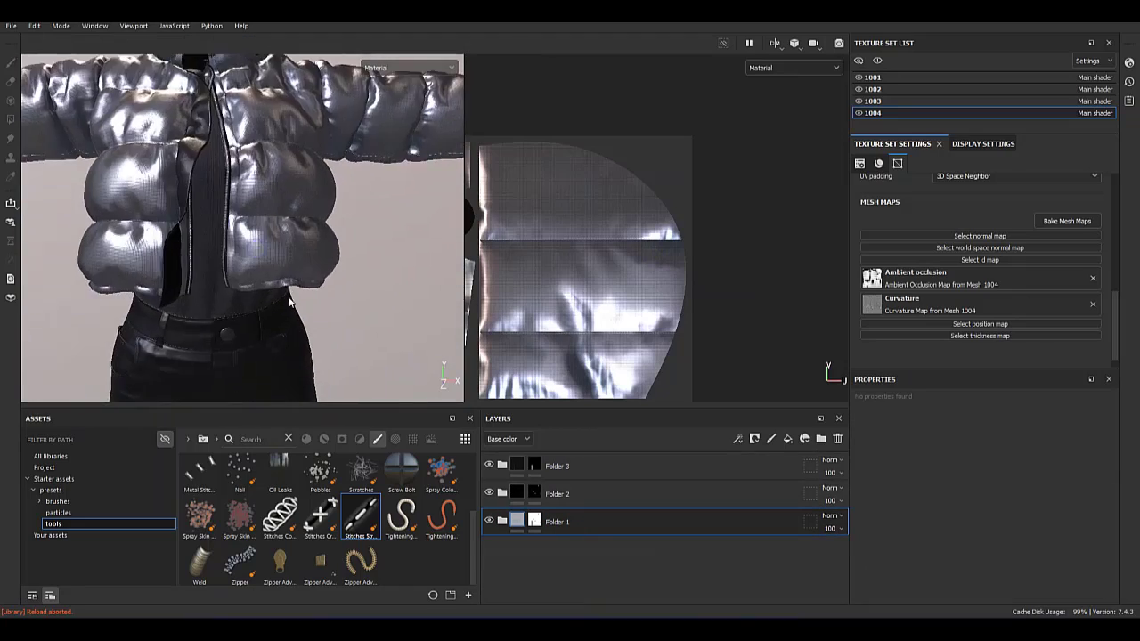
{"action": "scroll", "coordinate": [267, 290], "scroll_direction": "up", "scroll_amount": 2}
{"action": "scroll", "coordinate": [326, 295], "scroll_direction": "up", "scroll_amount": 2}
{"action": "left_click_drag", "start_coordinate": [327, 294], "coordinate": [242, 188], "text": "alt"}
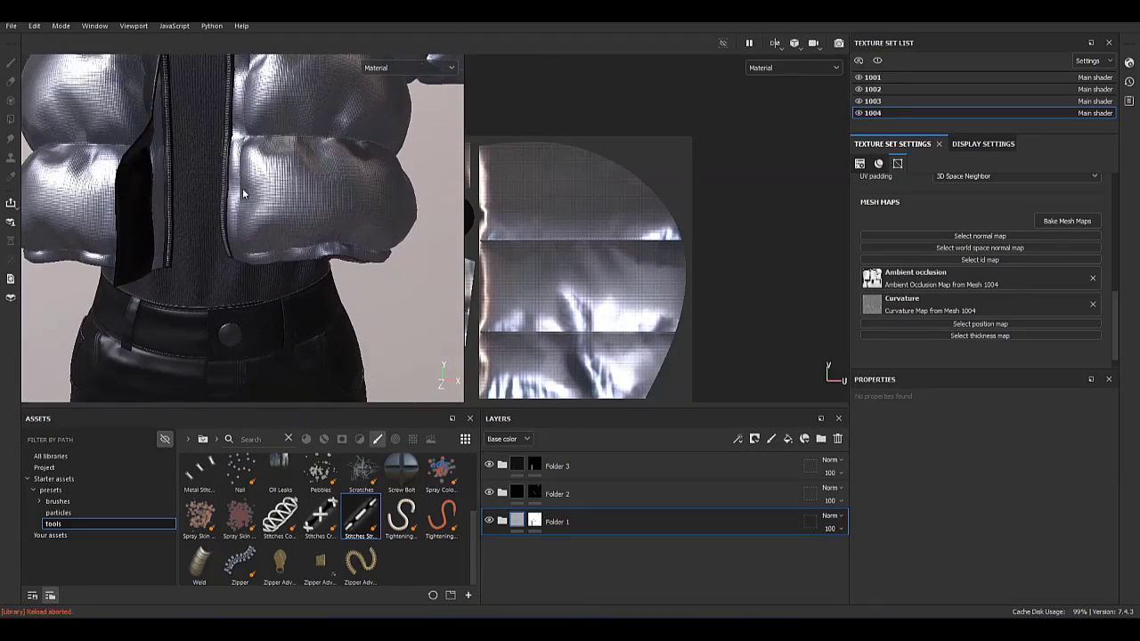
{"action": "scroll", "coordinate": [243, 188], "scroll_direction": "up", "scroll_amount": 3}
{"action": "left_click", "coordinate": [503, 522]}
{"action": "scroll", "coordinate": [163, 225], "scroll_direction": "down", "scroll_amount": 3}
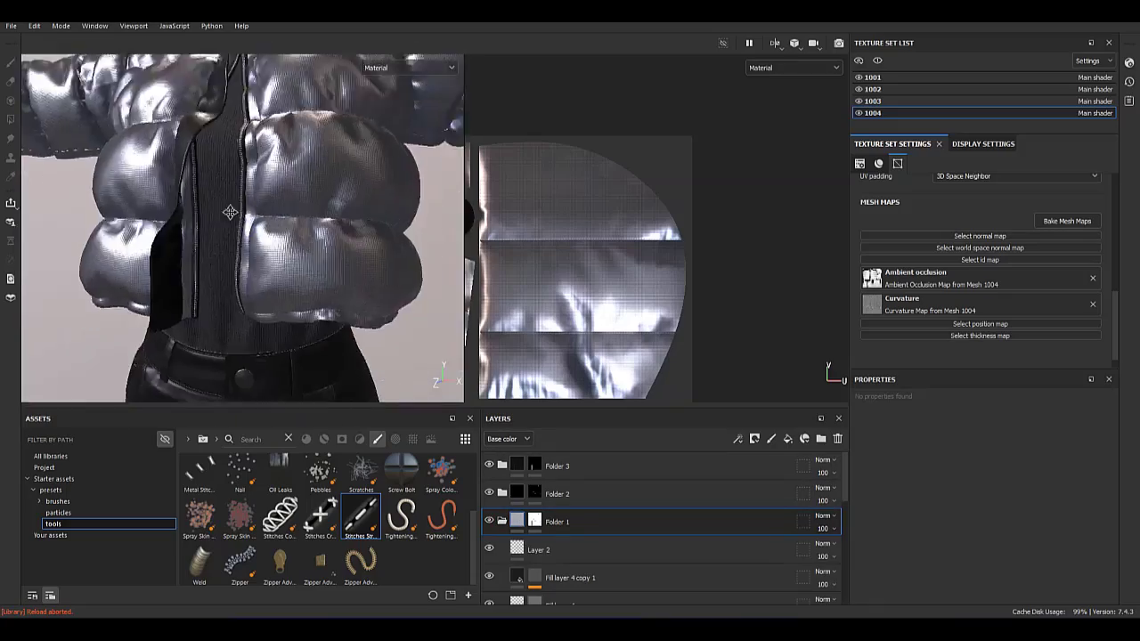
{"action": "scroll", "coordinate": [163, 225], "scroll_direction": "down", "scroll_amount": 2}
{"action": "left_click_drag", "start_coordinate": [163, 226], "coordinate": [276, 237], "text": "alt"}
{"action": "left_click", "coordinate": [502, 521]}
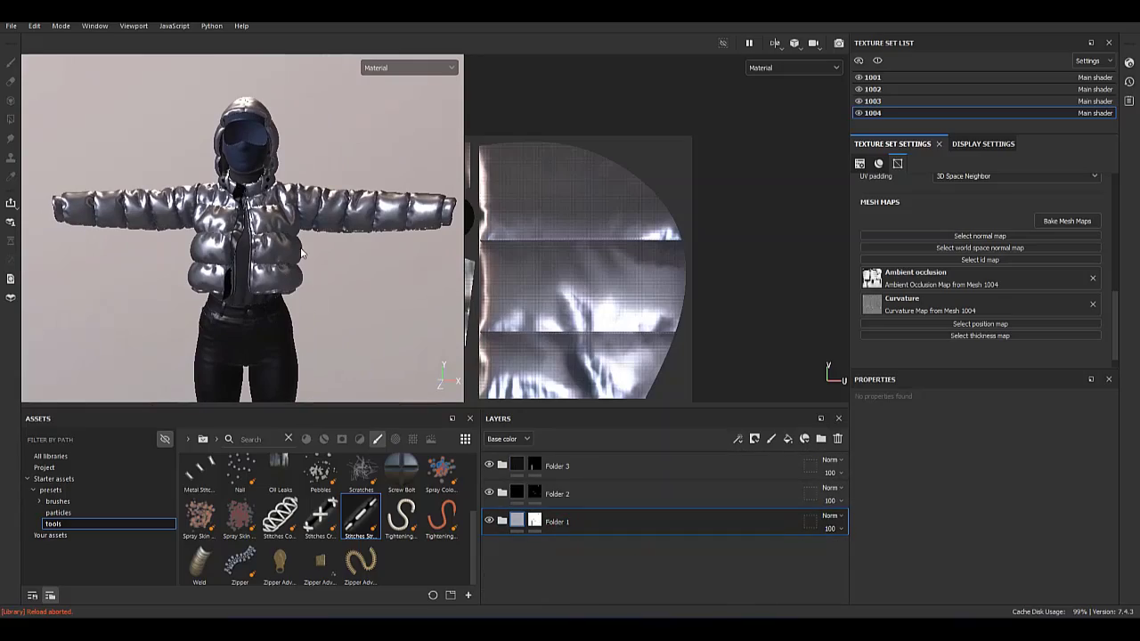
{"action": "scroll", "coordinate": [344, 266], "scroll_direction": "up", "scroll_amount": 1}
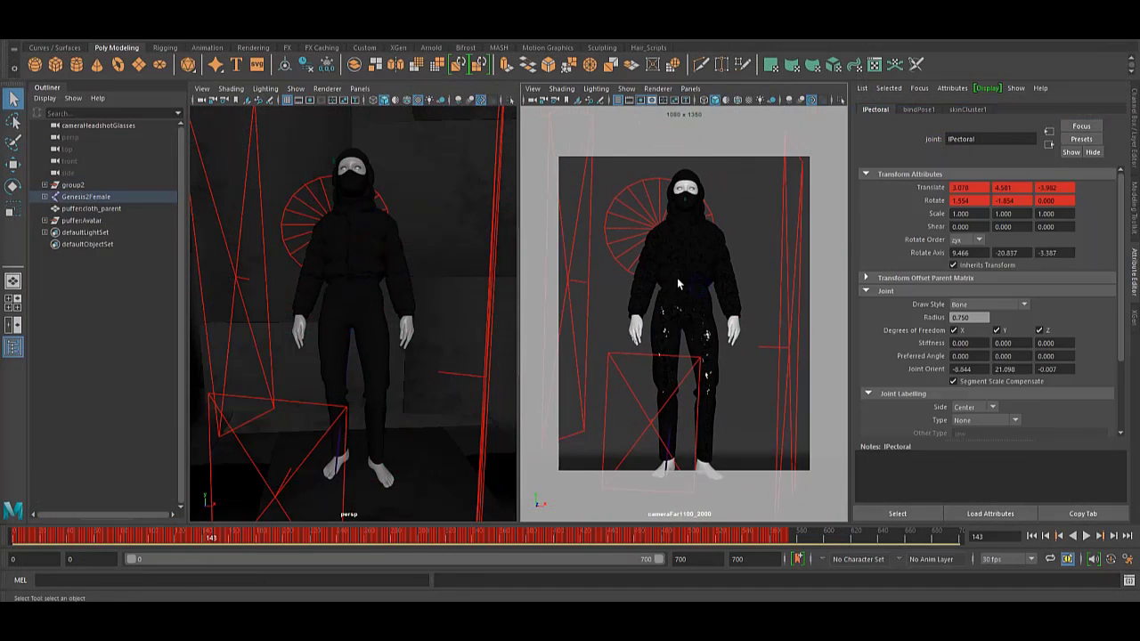
Select the body mesh and the aiStandardSurface74 shader in Hypershade.
{"action": "left_click", "coordinate": [702, 464]}
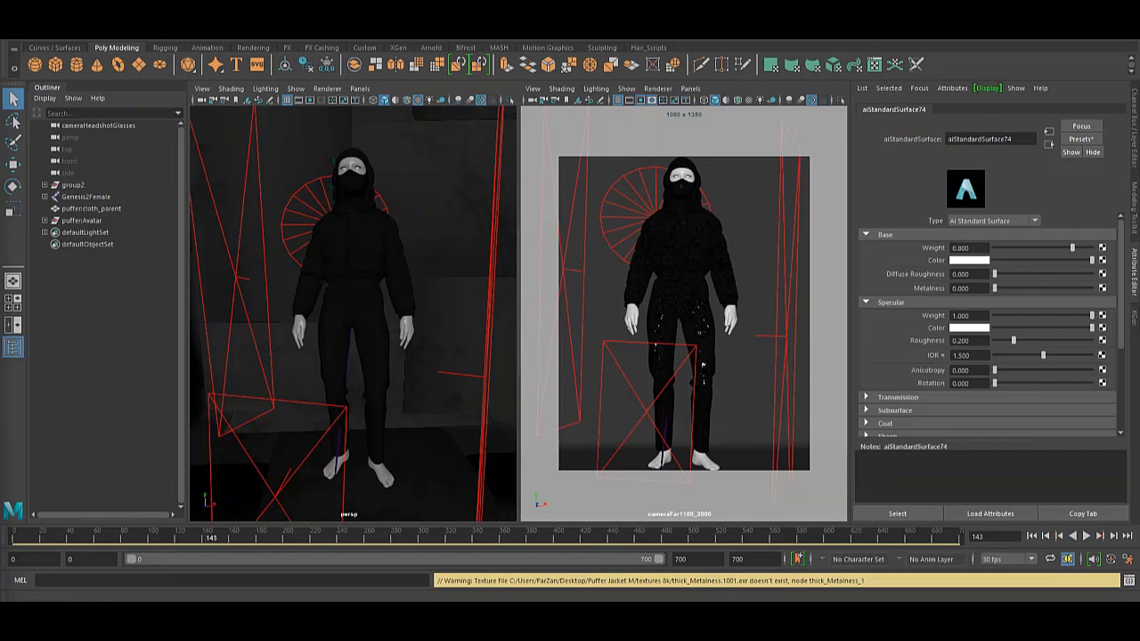
{"action": "mouse_move", "coordinate": [4, 133]}
{"action": "left_mouse_down"}
{"action": "mouse_move", "coordinate": [626, 167]}
{"action": "mouse_move", "coordinate": [598, 91]}
{"action": "mouse_move", "coordinate": [284, 105]}
{"action": "left_mouse_up"}
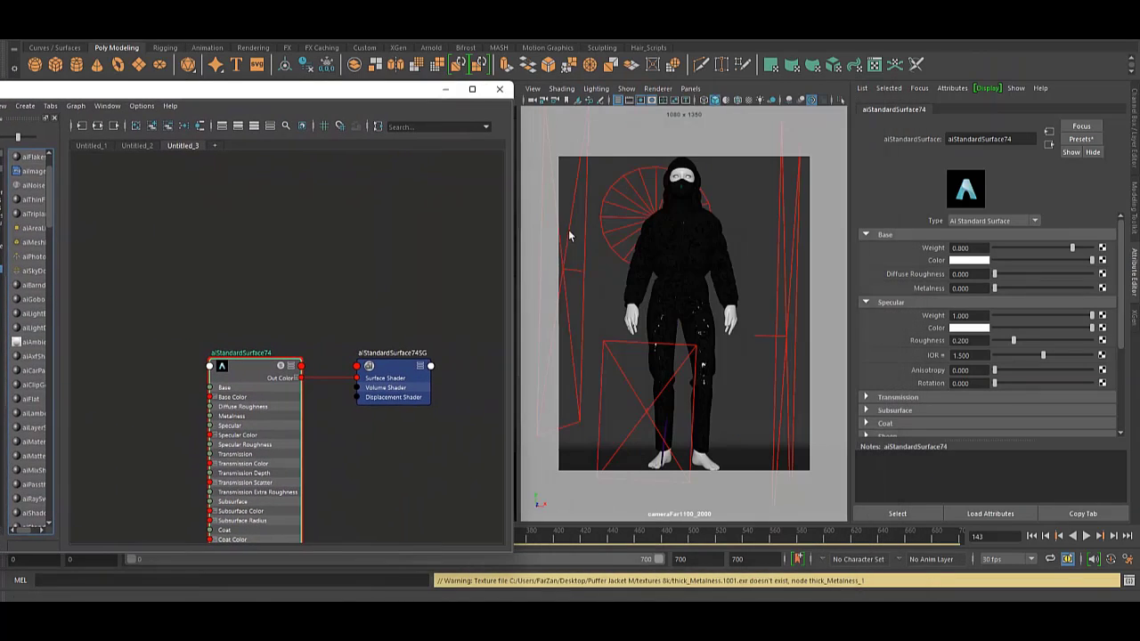
{"action": "left_click", "coordinate": [629, 321]}
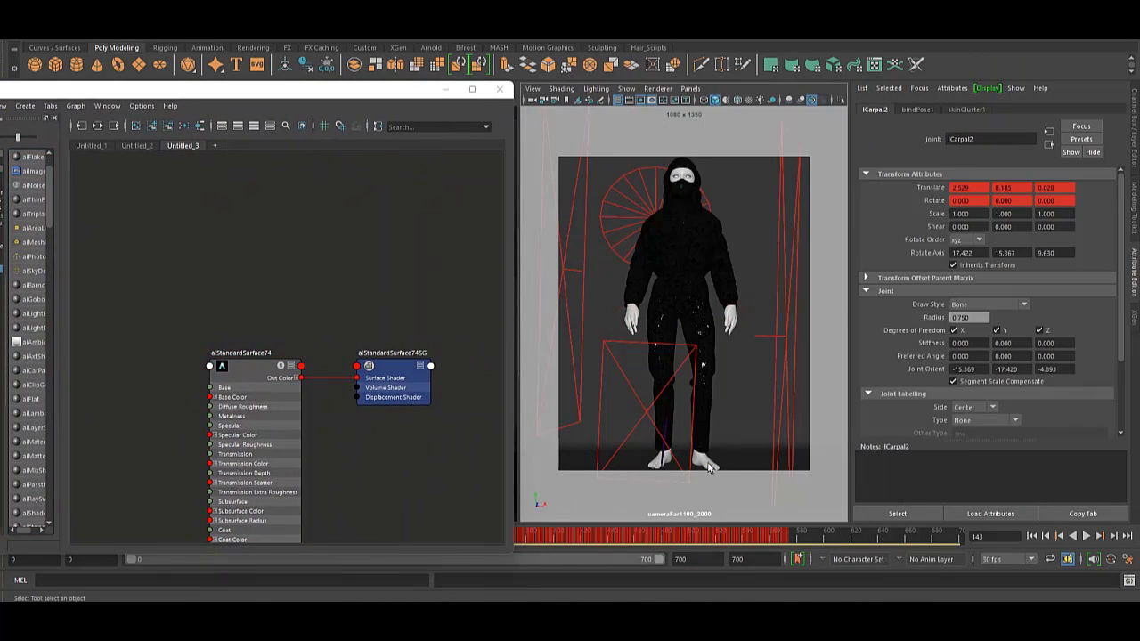
{"action": "left_click", "coordinate": [708, 466]}
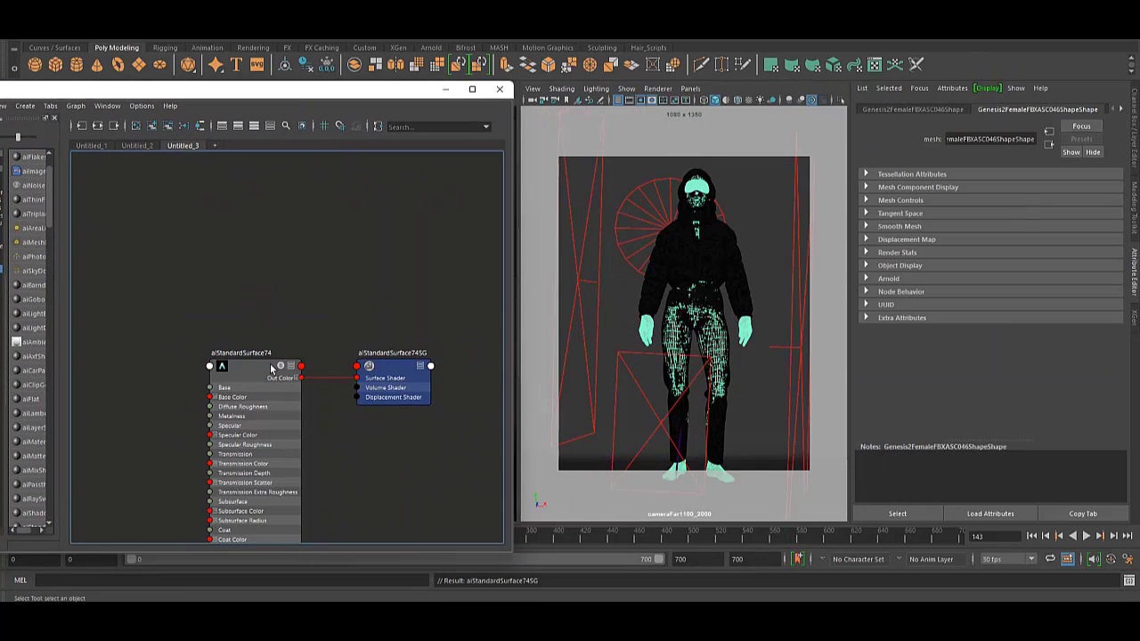
{"action": "left_click", "coordinate": [272, 369]}
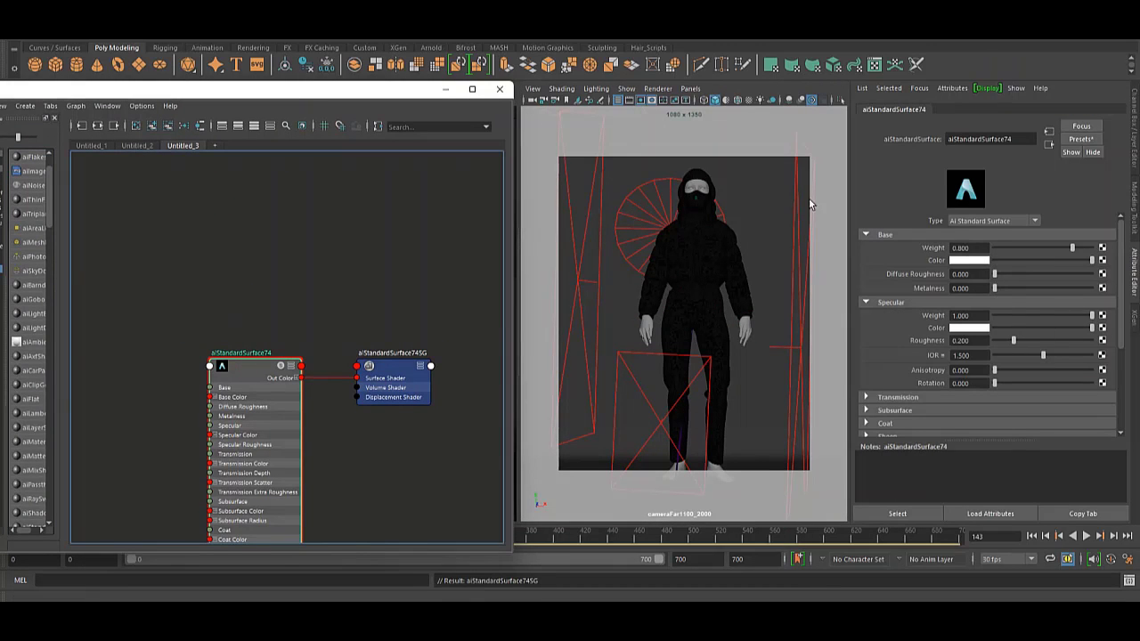
Create aiStandardSurface75 from the Arnold node list and place it in the graph.
{"action": "scroll", "coordinate": [312, 277], "scroll_direction": "down", "scroll_amount": 10}
{"action": "scroll", "coordinate": [27, 299], "scroll_direction": "down", "scroll_amount": 1}
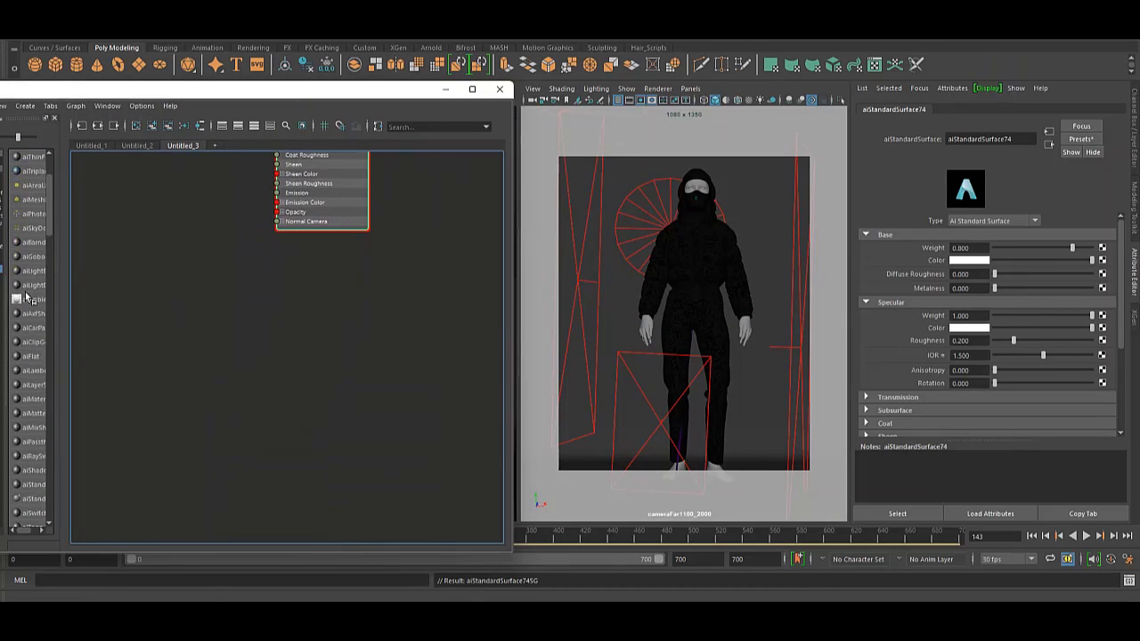
{"action": "left_click", "coordinate": [29, 300]}
{"action": "left_click_drag", "start_coordinate": [271, 279], "coordinate": [379, 279]}
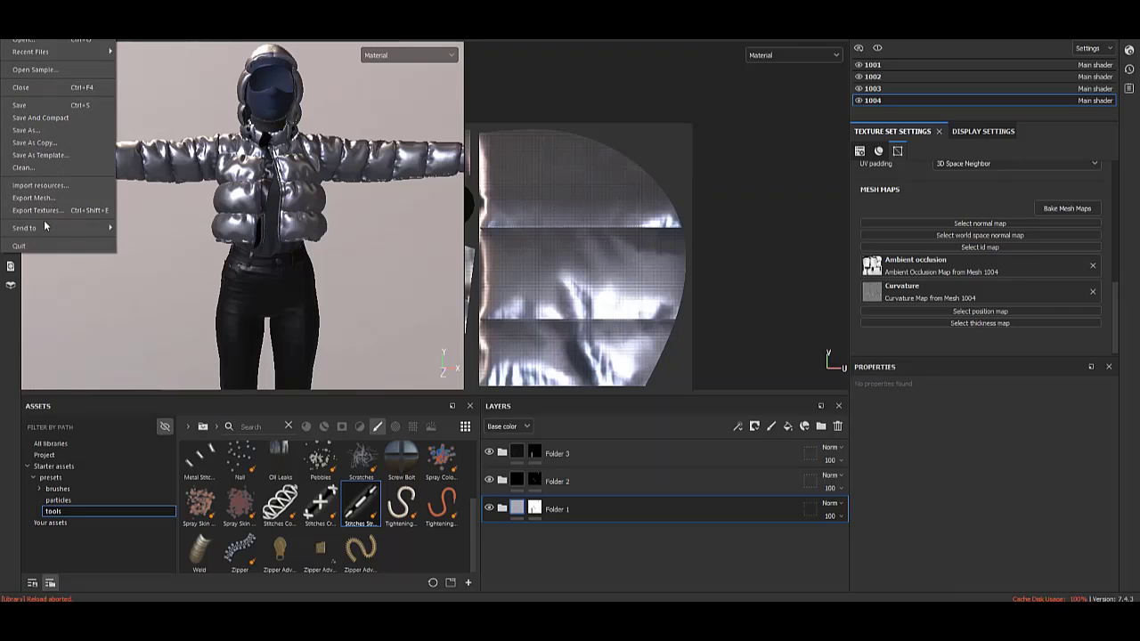
Set the texture export output to a new Textures folder inside Puffer Jacket F.
{"action": "left_click", "coordinate": [35, 218]}
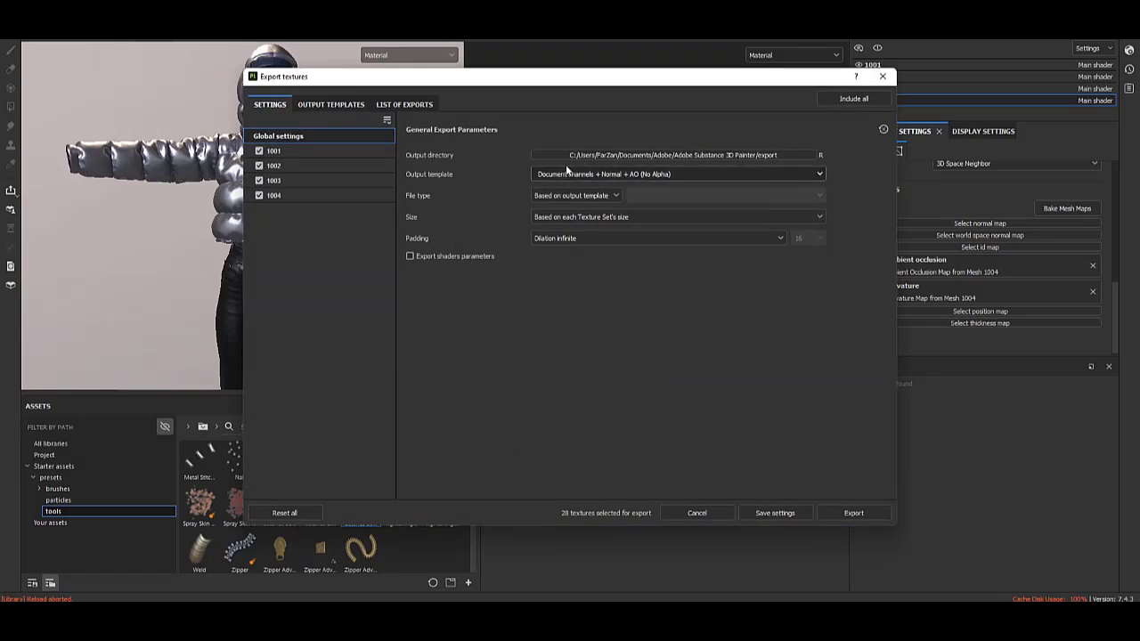
{"action": "left_click", "coordinate": [558, 157]}
{"action": "left_click", "coordinate": [305, 166]}
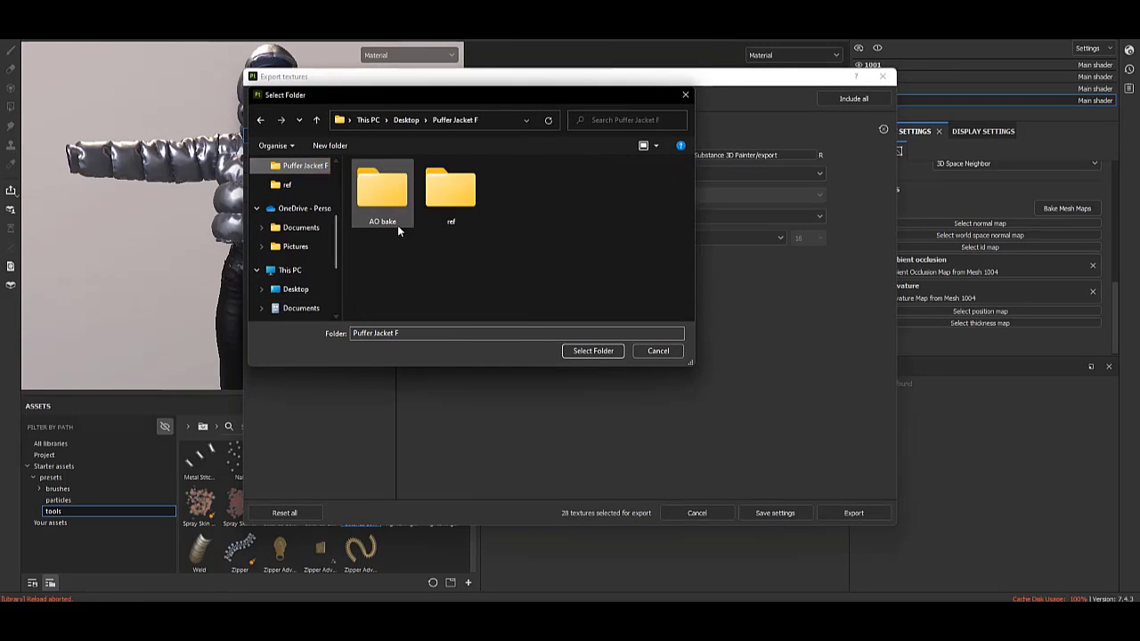
{"action": "right_click", "coordinate": [401, 230]}
{"action": "left_click", "coordinate": [537, 355]}
{"action": "type", "text": "Tex"}
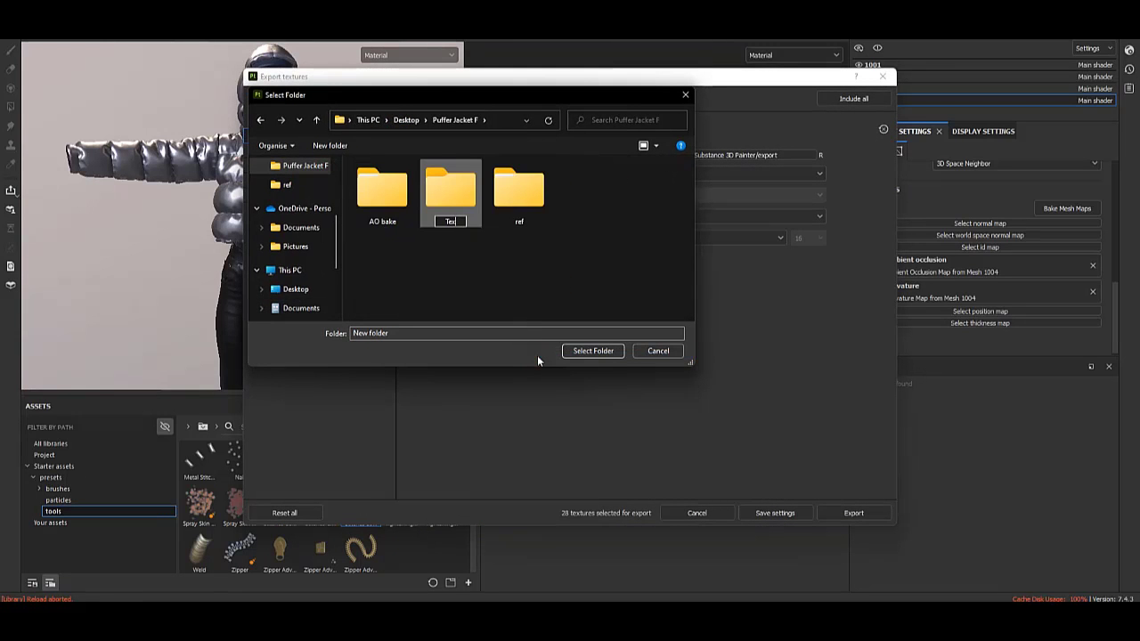
{"action": "type", "text": "tures"}
{"action": "key", "text": "Return"}
{"action": "key", "text": "Return"}
{"action": "left_click", "coordinate": [590, 351]}
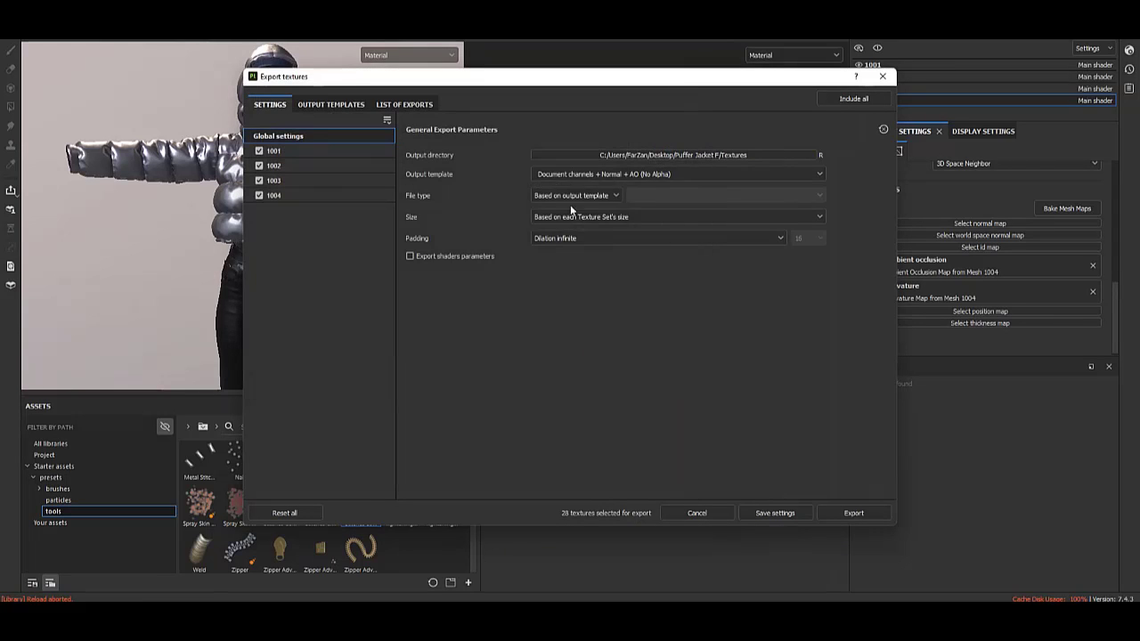
Export using the Arnold UDIM Legacy template as 4096 exr, with Dilation infinite padding.
{"action": "left_click", "coordinate": [570, 175]}
{"action": "scroll", "coordinate": [555, 292], "scroll_direction": "down", "scroll_amount": 2}
{"action": "left_click", "coordinate": [569, 267]}
{"action": "left_click", "coordinate": [594, 194]}
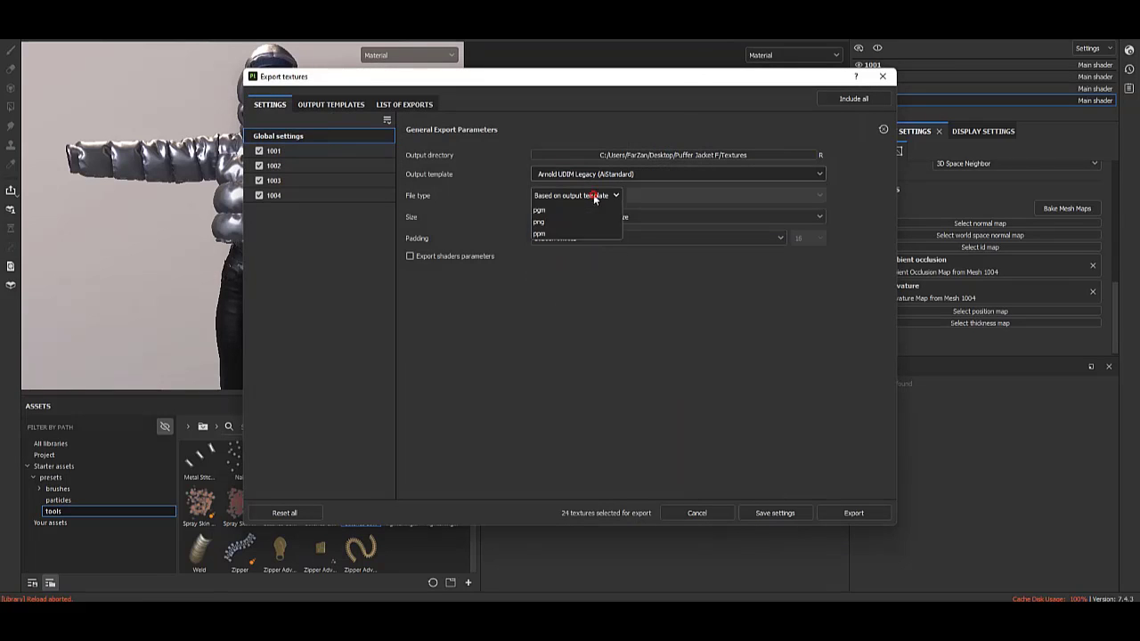
{"action": "scroll", "coordinate": [562, 294], "scroll_direction": "down", "scroll_amount": 2}
{"action": "scroll", "coordinate": [557, 294], "scroll_direction": "down", "scroll_amount": 2}
{"action": "scroll", "coordinate": [561, 290], "scroll_direction": "down", "scroll_amount": 1}
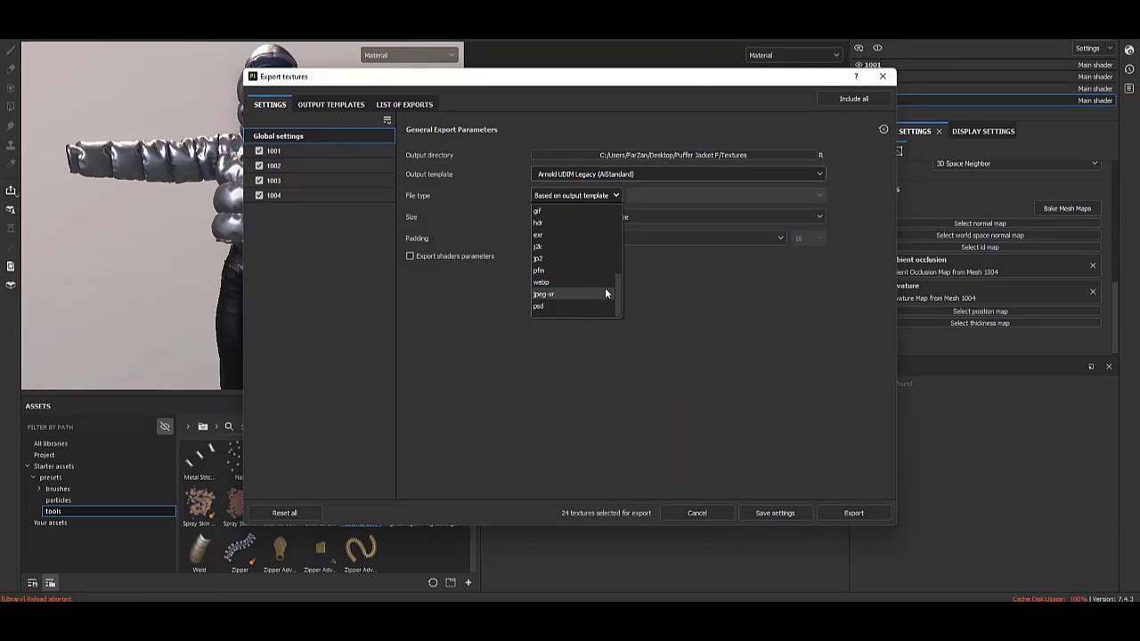
{"action": "left_click", "coordinate": [557, 236]}
{"action": "left_click", "coordinate": [606, 216]}
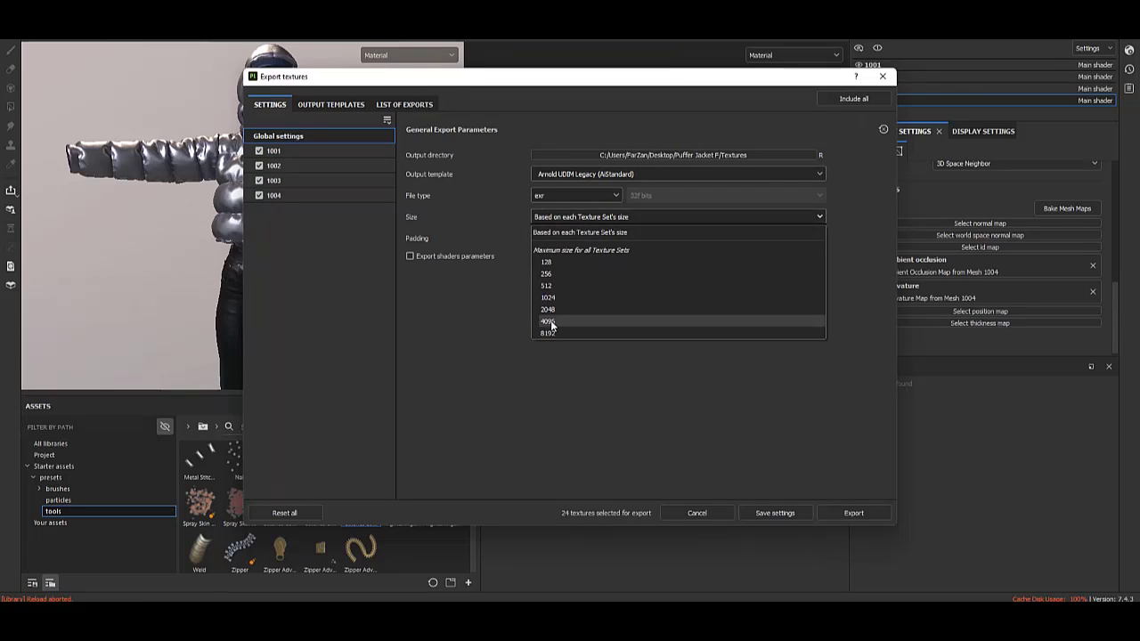
{"action": "left_click", "coordinate": [548, 322]}
{"action": "left_click", "coordinate": [577, 237]}
{"action": "left_click", "coordinate": [577, 237]}
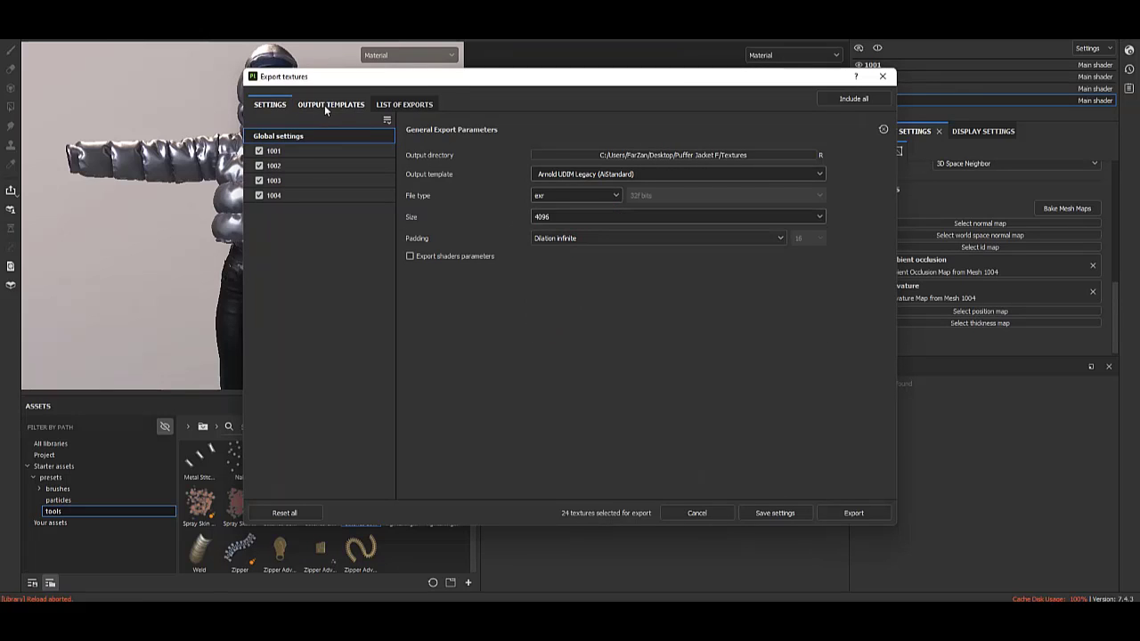
{"action": "left_click", "coordinate": [853, 514]}
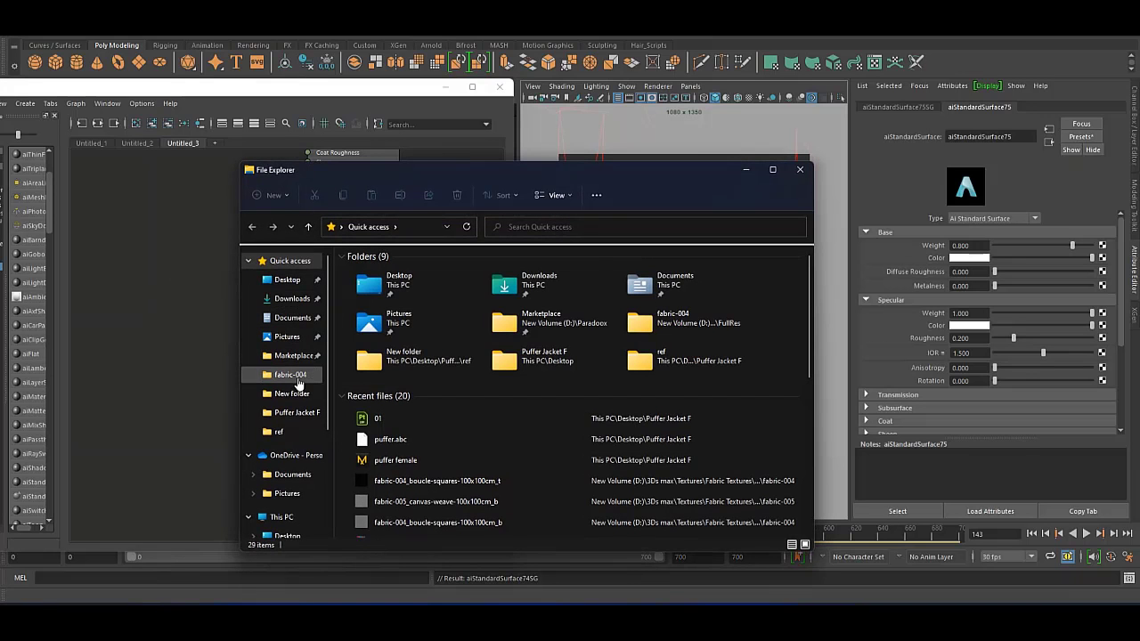
Show the Puffer Jacket F 8k folder in Details view beside the Hypershade graph.
{"action": "left_click", "coordinate": [296, 413]}
{"action": "double_click", "coordinate": [381, 289]}
{"action": "left_click_drag", "start_coordinate": [408, 180], "coordinate": [744, 148]}
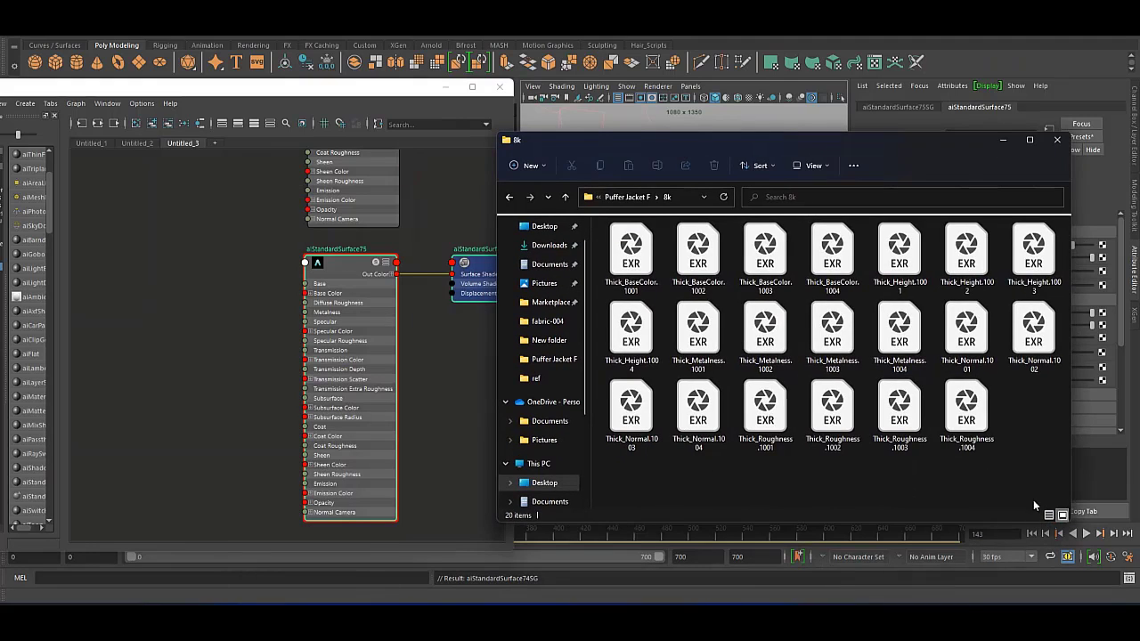
{"action": "key", "text": "ctrl+shift+6"}
Drag the Thick BaseColor, Height, Metalness, Normal and Roughness 1001 exr files into Hypershade.
{"action": "mouse_move", "coordinate": [728, 239]}
{"action": "left_mouse_down"}
{"action": "mouse_move", "coordinate": [92, 272]}
{"action": "mouse_move", "coordinate": [233, 274]}
{"action": "left_mouse_up"}
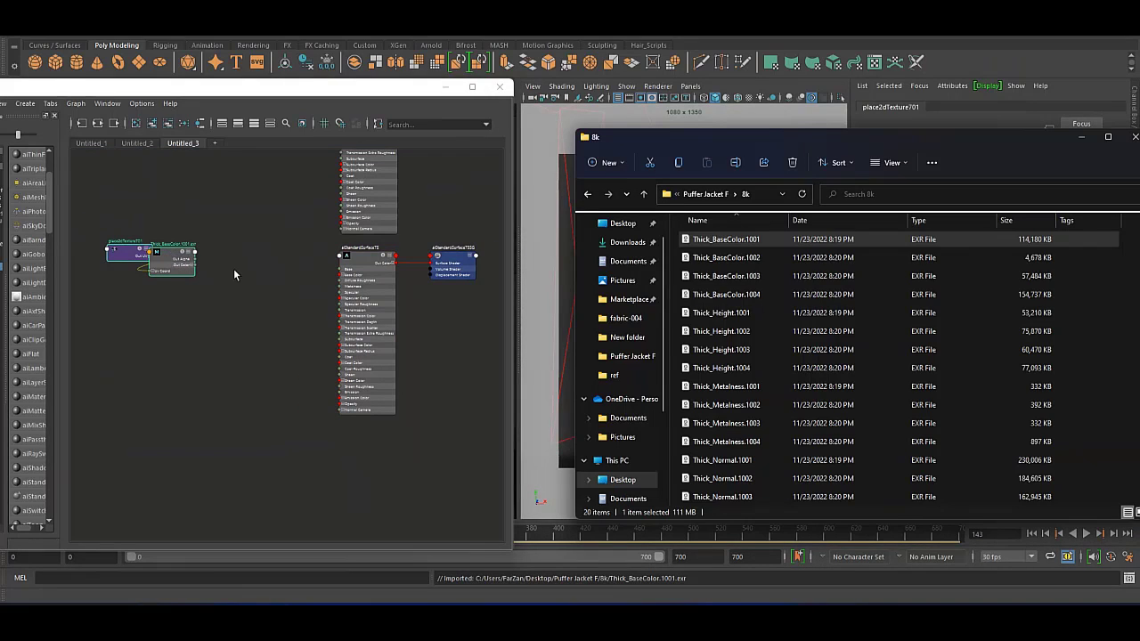
{"action": "left_click_drag", "start_coordinate": [722, 312], "coordinate": [111, 481]}
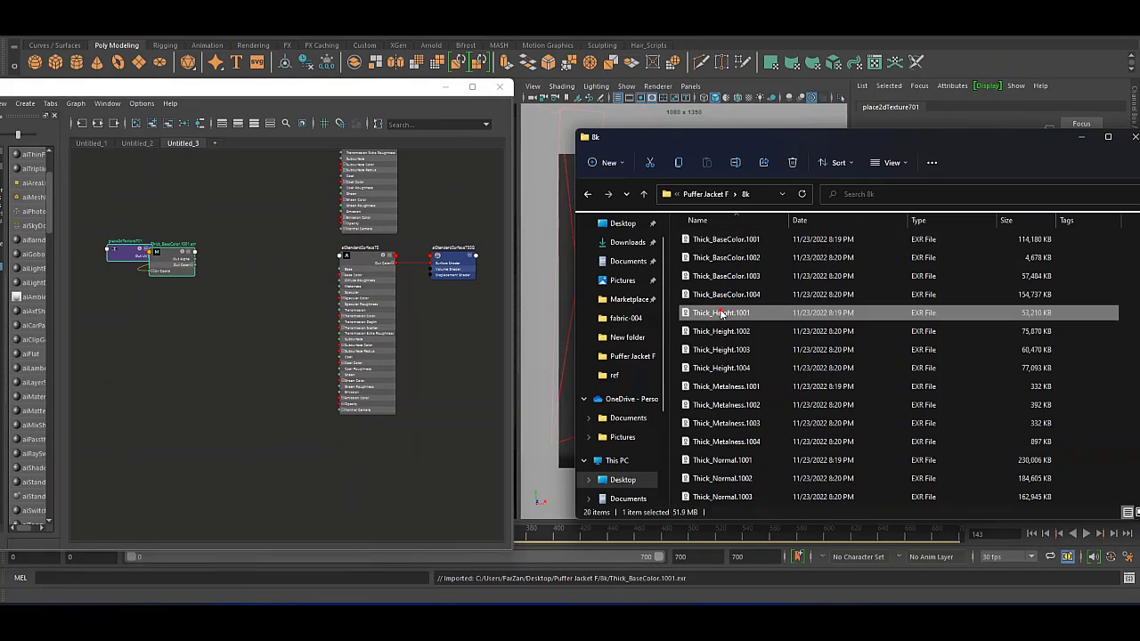
{"action": "mouse_move", "coordinate": [723, 385]}
{"action": "left_mouse_down"}
{"action": "mouse_move", "coordinate": [147, 291]}
{"action": "mouse_move", "coordinate": [114, 312]}
{"action": "left_mouse_up"}
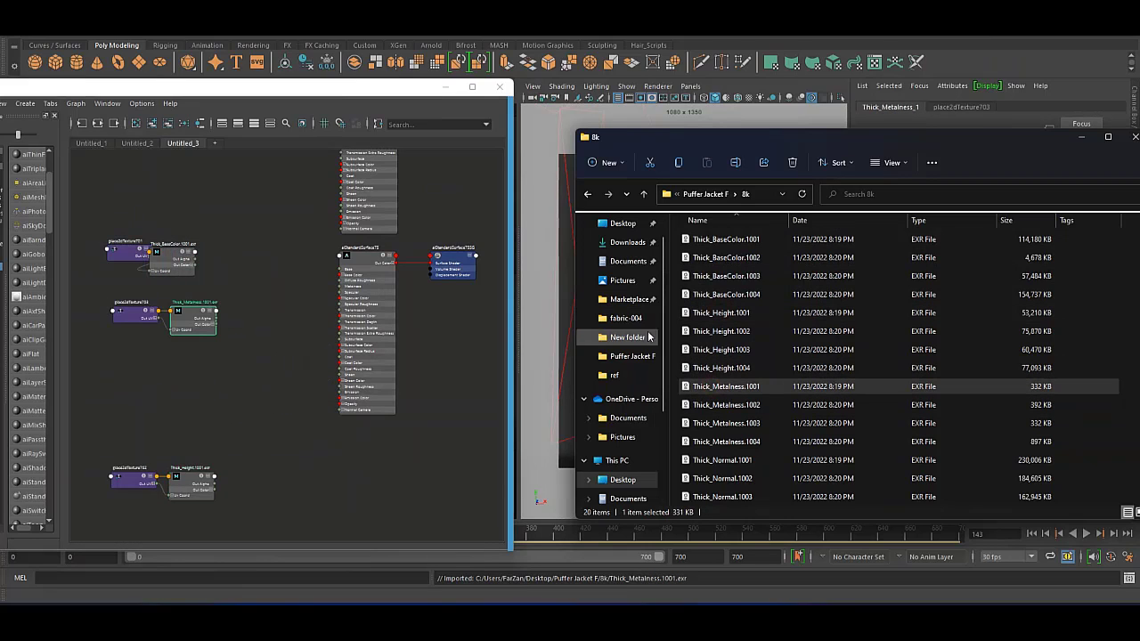
{"action": "left_click_drag", "start_coordinate": [718, 460], "coordinate": [138, 437]}
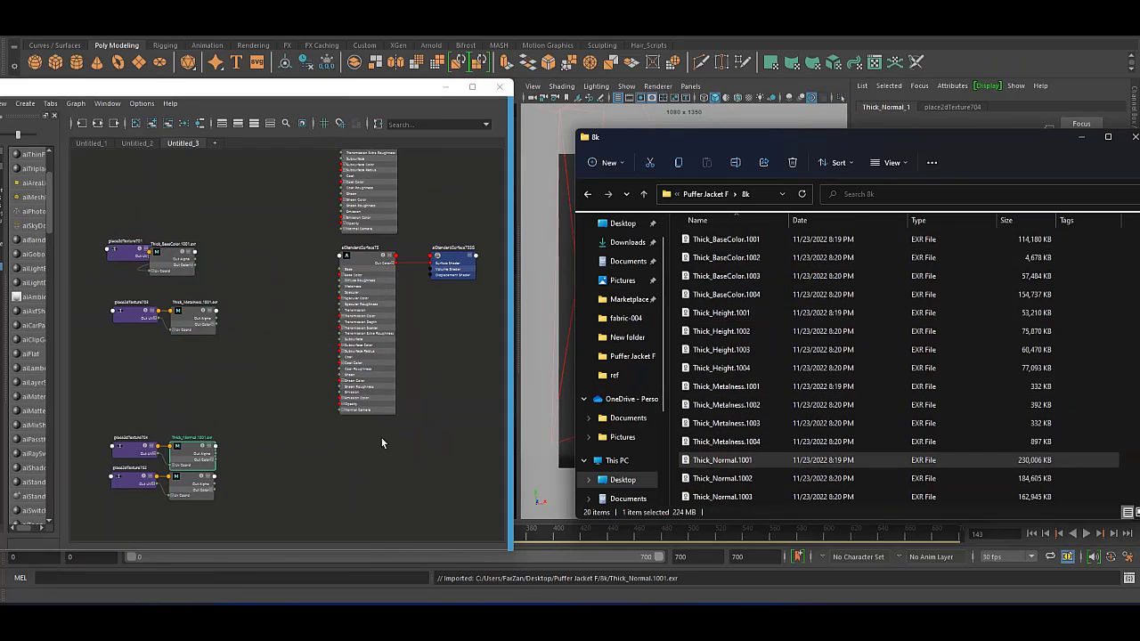
{"action": "scroll", "coordinate": [770, 476], "scroll_direction": "down", "scroll_amount": 1}
{"action": "left_click_drag", "start_coordinate": [770, 477], "coordinate": [123, 371]}
Wire base colour, metalness red and roughness red into aiStandardSurface75's matching inputs.
{"action": "left_click", "coordinate": [123, 366]}
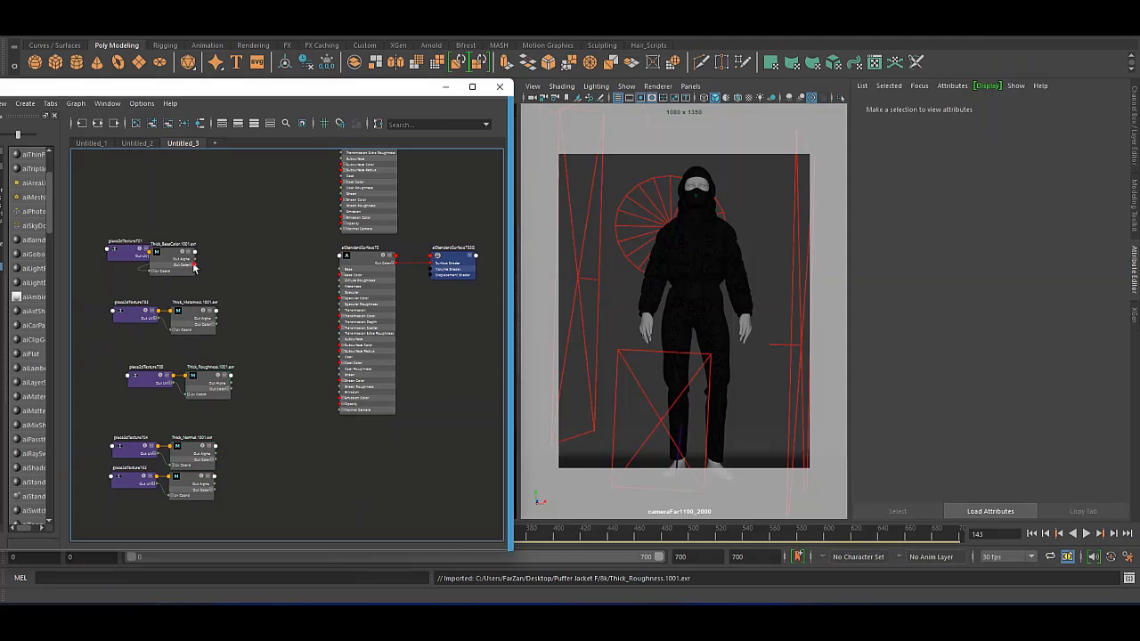
{"action": "scroll", "coordinate": [333, 284], "scroll_direction": "up", "scroll_amount": 3}
{"action": "left_click", "coordinate": [194, 328]}
{"action": "left_click_drag", "start_coordinate": [204, 340], "coordinate": [443, 260]}
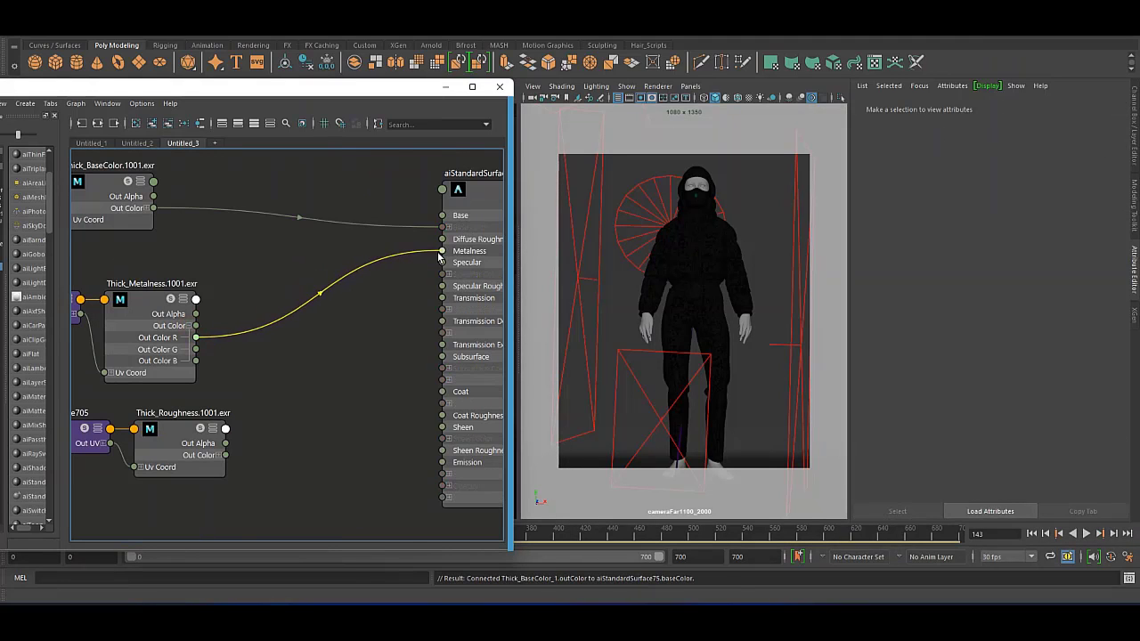
{"action": "middle_click_drag", "start_coordinate": [268, 381], "coordinate": [318, 267], "text": "alt"}
{"action": "left_click", "coordinate": [268, 341]}
{"action": "left_click_drag", "start_coordinate": [272, 353], "coordinate": [366, 258]}
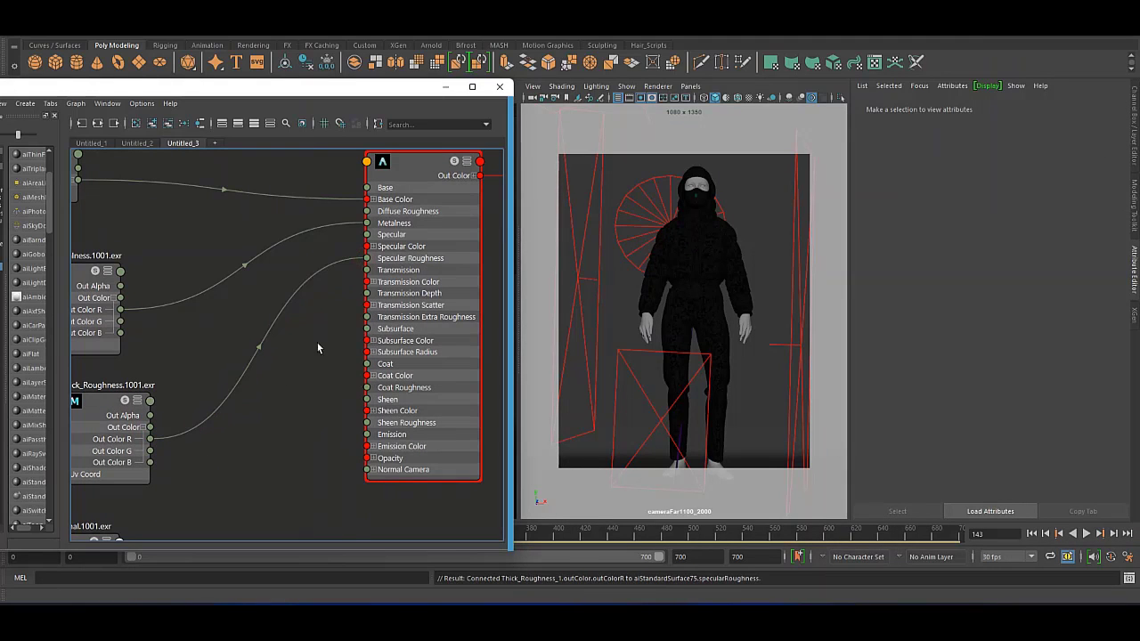
Create an aiNormalMap node and feed the Thick_Normal texture into it.
{"action": "middle_click_drag", "start_coordinate": [271, 371], "coordinate": [403, 165], "text": "alt"}
{"action": "key", "text": "Tab"}
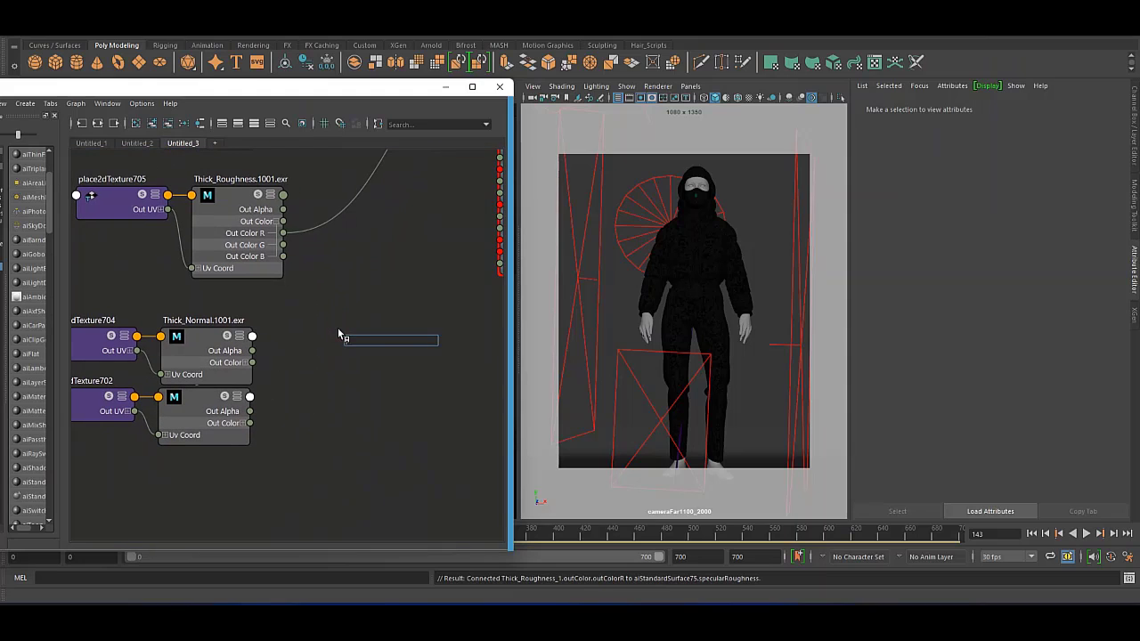
{"action": "type", "text": "norm"}
{"action": "left_click", "coordinate": [366, 350]}
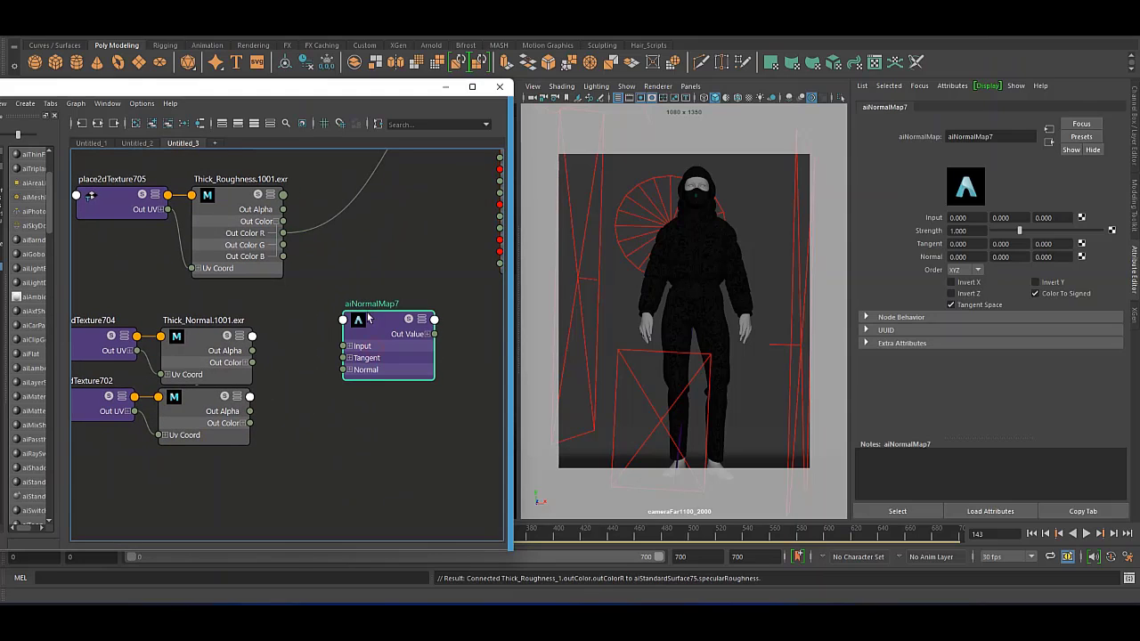
{"action": "left_click_drag", "start_coordinate": [252, 362], "coordinate": [342, 345]}
{"action": "middle_click_drag", "start_coordinate": [435, 327], "coordinate": [376, 353], "text": "alt"}
Set the Thick_BaseColor and Thick_Roughness file nodes to UDIM (Mari) tiling.
{"action": "scroll", "coordinate": [332, 319], "scroll_direction": "down", "scroll_amount": 3}
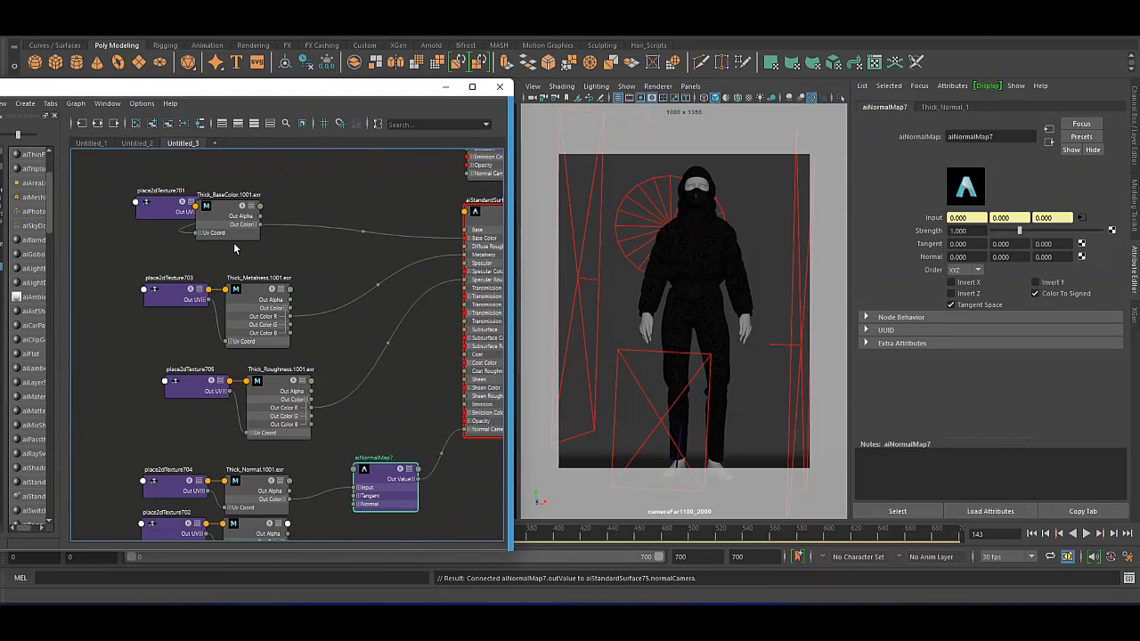
{"action": "left_click", "coordinate": [228, 207]}
{"action": "left_click", "coordinate": [966, 306]}
{"action": "left_click", "coordinate": [957, 317]}
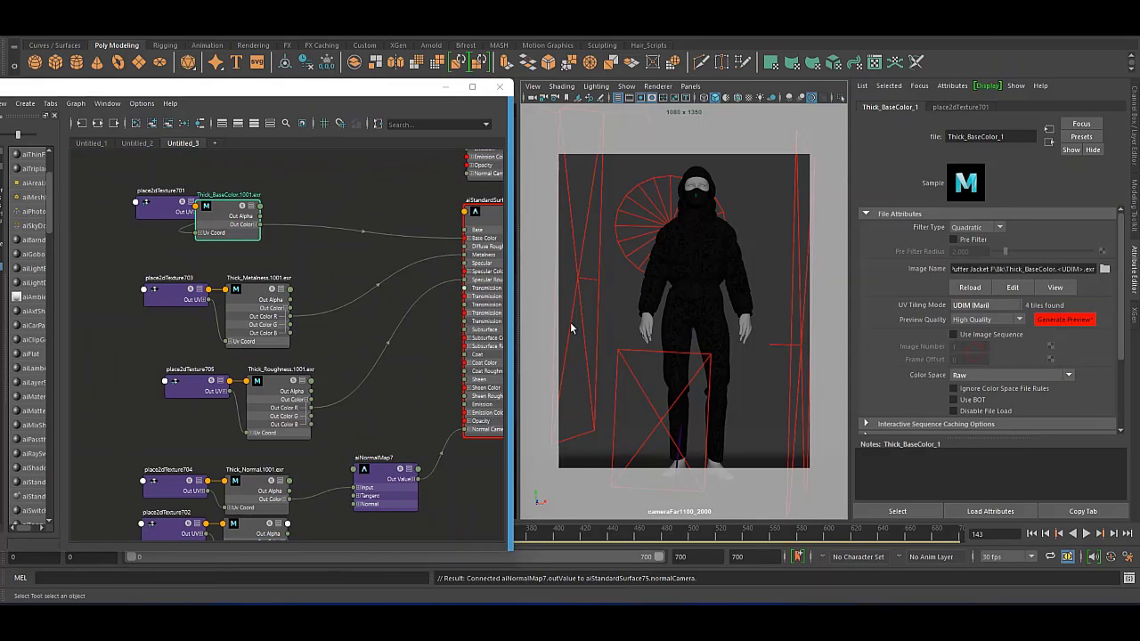
{"action": "left_click", "coordinate": [278, 392]}
{"action": "left_click", "coordinate": [987, 306]}
{"action": "left_click", "coordinate": [958, 317]}
{"action": "left_click", "coordinate": [987, 305]}
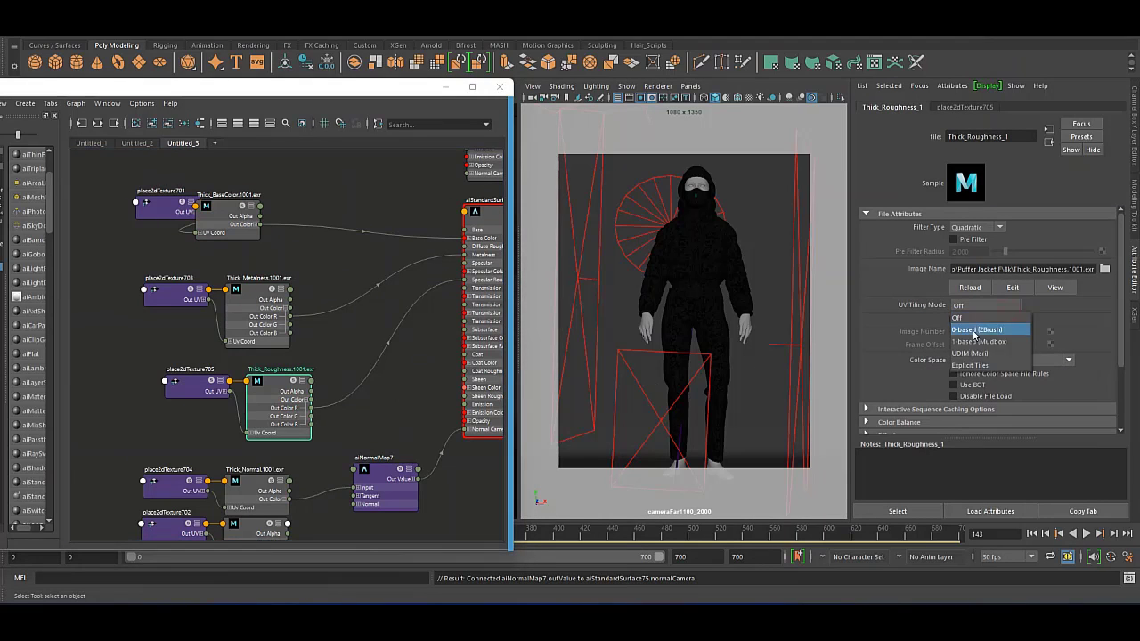
Set the Thick_Normal and Thick_Height file nodes to UDIM (Mari) tiling.
{"action": "left_click", "coordinate": [974, 353]}
{"action": "left_click", "coordinate": [257, 490]}
{"action": "left_click", "coordinate": [987, 305]}
{"action": "left_click", "coordinate": [974, 354]}
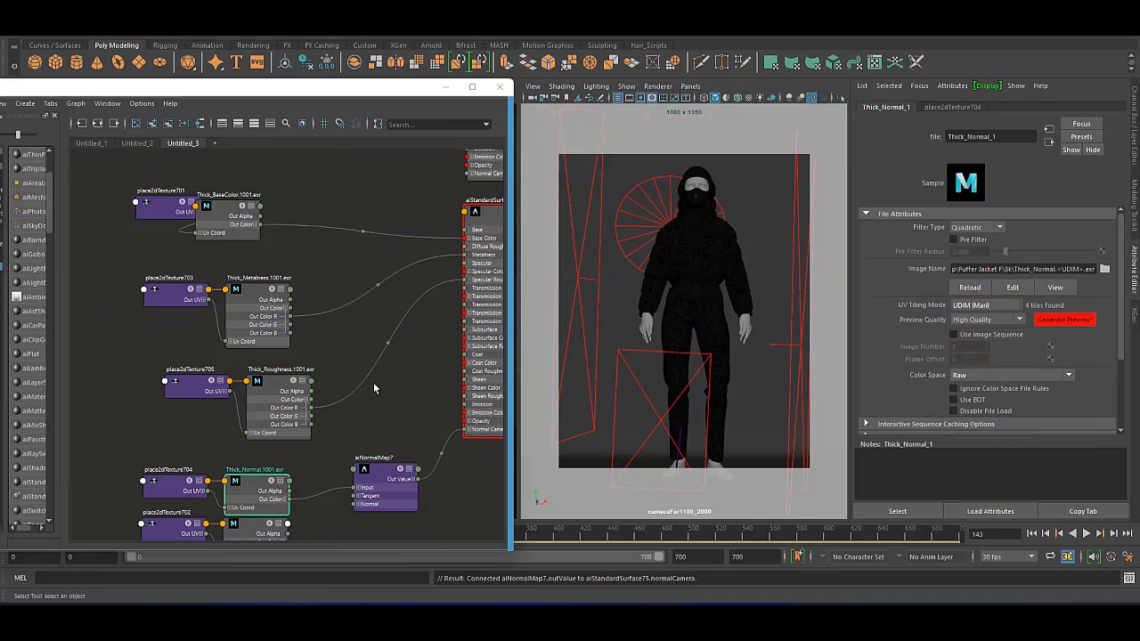
{"action": "middle_click_drag", "start_coordinate": [373, 382], "coordinate": [378, 251], "text": "alt"}
{"action": "left_click", "coordinate": [260, 405]}
{"action": "left_click", "coordinate": [987, 305]}
{"action": "left_click", "coordinate": [973, 354]}
Connect Thick_Height outColorR to displacementShader13.displacement.
{"action": "scroll", "coordinate": [419, 303], "scroll_direction": "down", "scroll_amount": 2}
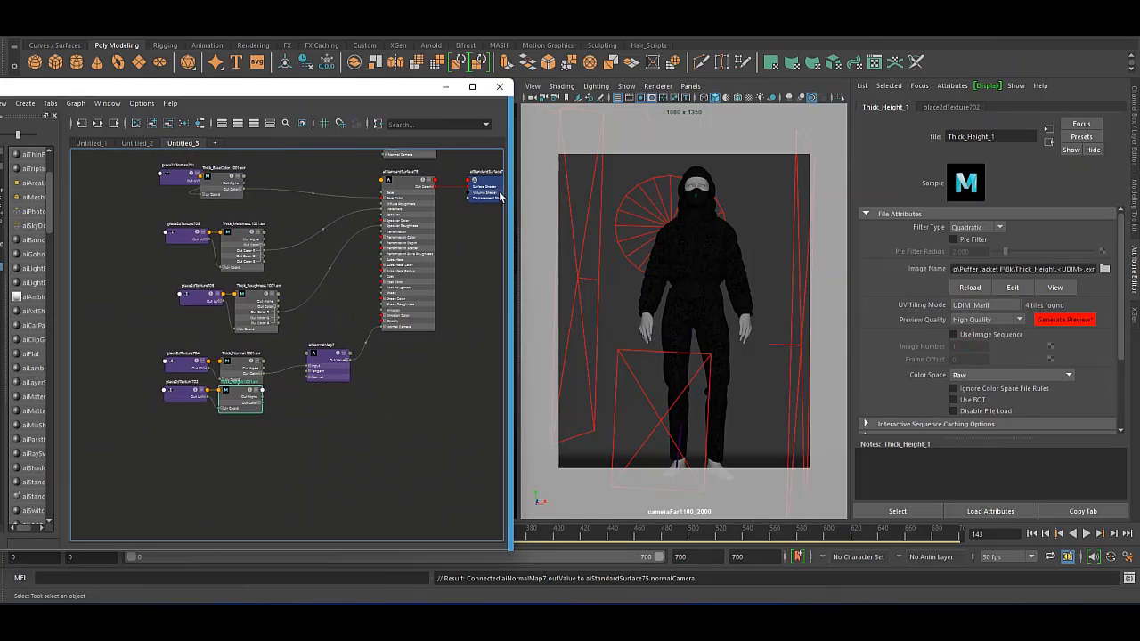
{"action": "left_click", "coordinate": [403, 182]}
{"action": "left_click", "coordinate": [486, 187]}
{"action": "scroll", "coordinate": [318, 356], "scroll_direction": "up", "scroll_amount": 2}
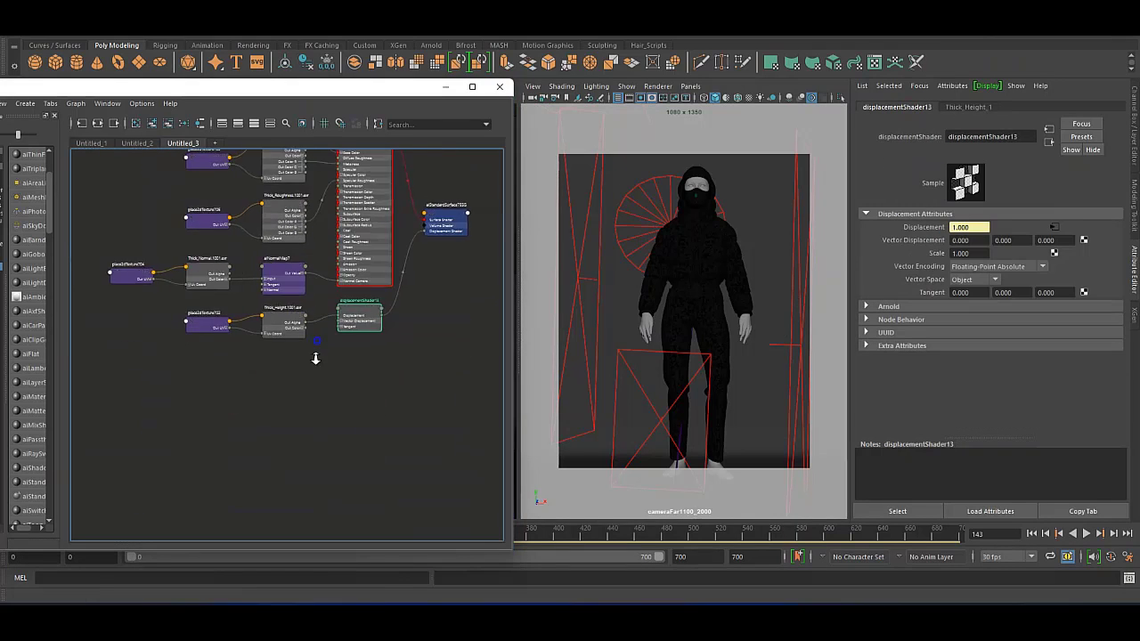
{"action": "left_click", "coordinate": [300, 328]}
{"action": "mouse_move", "coordinate": [301, 328]}
{"action": "left_mouse_down"}
{"action": "mouse_move", "coordinate": [346, 307]}
{"action": "mouse_move", "coordinate": [416, 359]}
{"action": "left_mouse_up"}
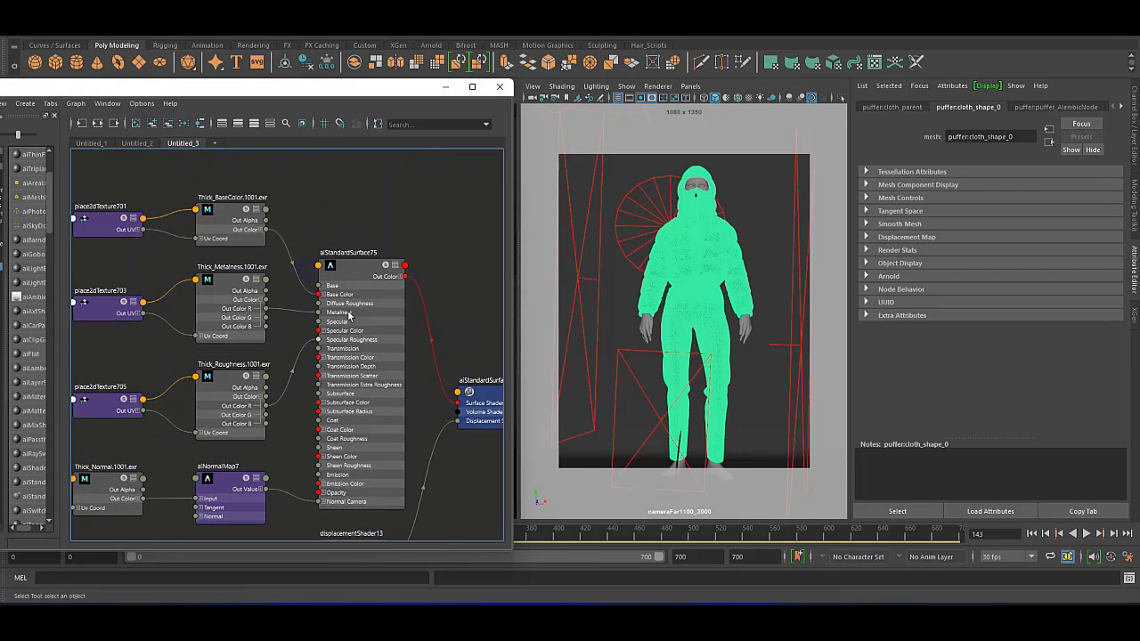
Select the jacket mesh and frame the hooded head in the viewport.
{"action": "right_click_drag", "start_coordinate": [354, 270], "coordinate": [361, 211]}
{"action": "right_click_drag", "start_coordinate": [677, 267], "coordinate": [689, 275], "text": "alt"}
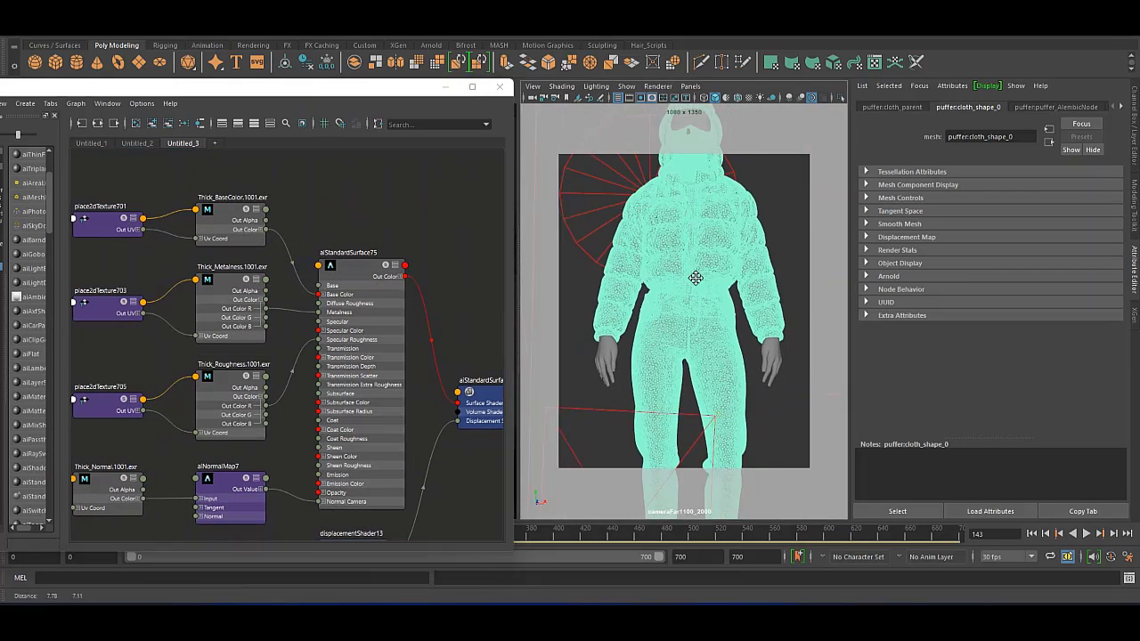
{"action": "middle_click_drag", "start_coordinate": [695, 313], "coordinate": [687, 301], "text": "alt"}
{"action": "right_click_drag", "start_coordinate": [687, 301], "coordinate": [684, 304], "text": "alt"}
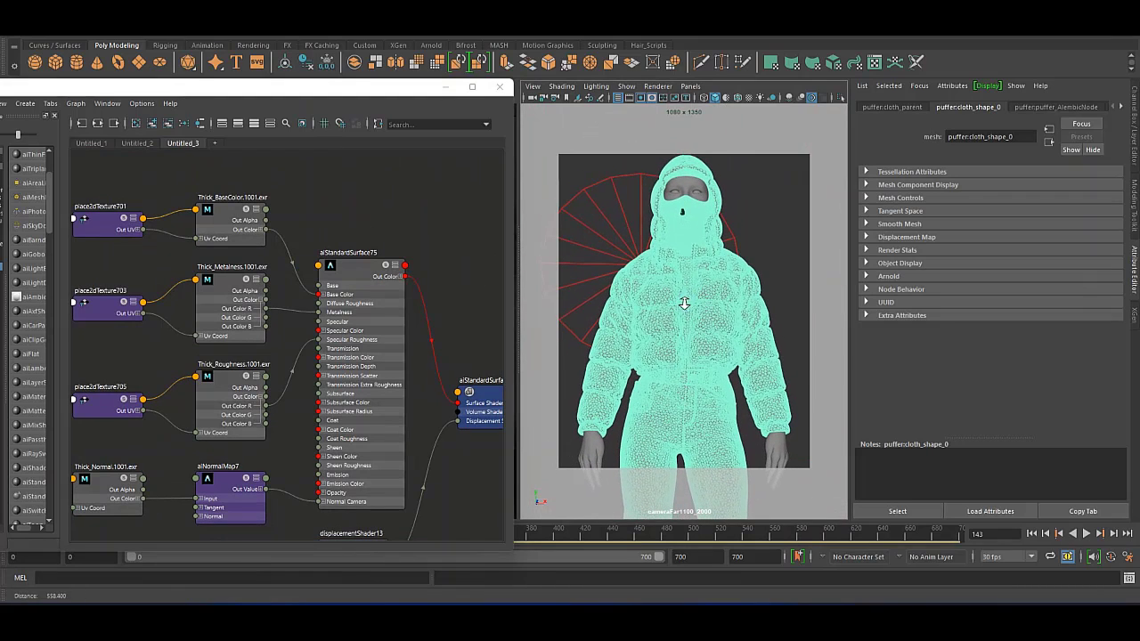
{"action": "left_click", "coordinate": [446, 86]}
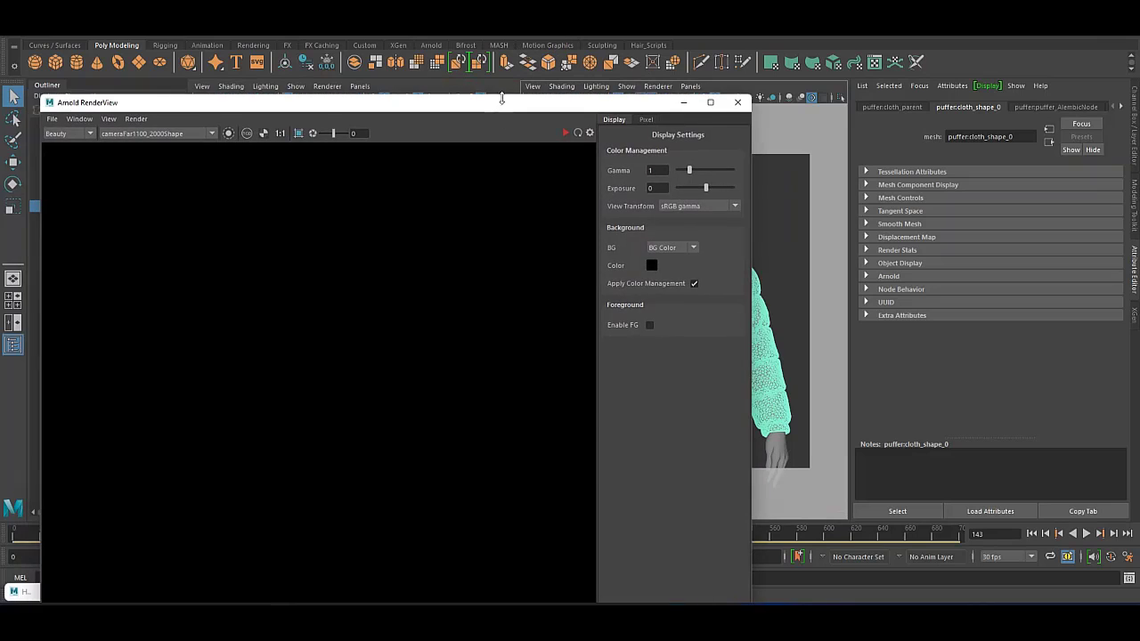
Position the Arnold RenderView and pan the render across hood, jacket and pants.
{"action": "left_click_drag", "start_coordinate": [499, 98], "coordinate": [522, 178]}
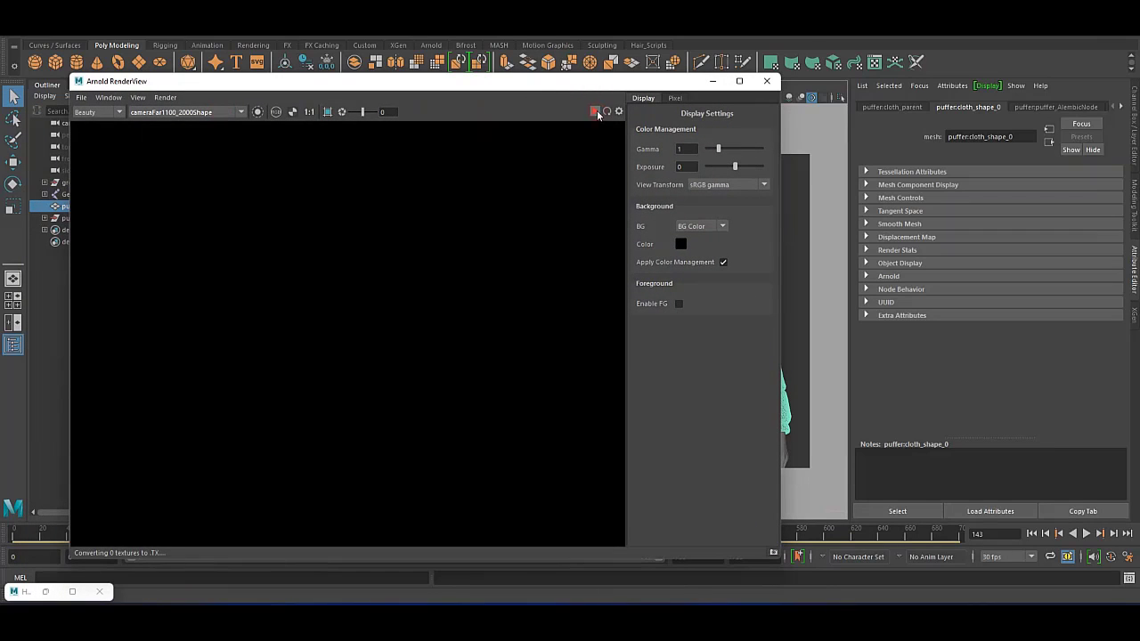
{"action": "scroll", "coordinate": [445, 222], "scroll_direction": "down", "scroll_amount": 3}
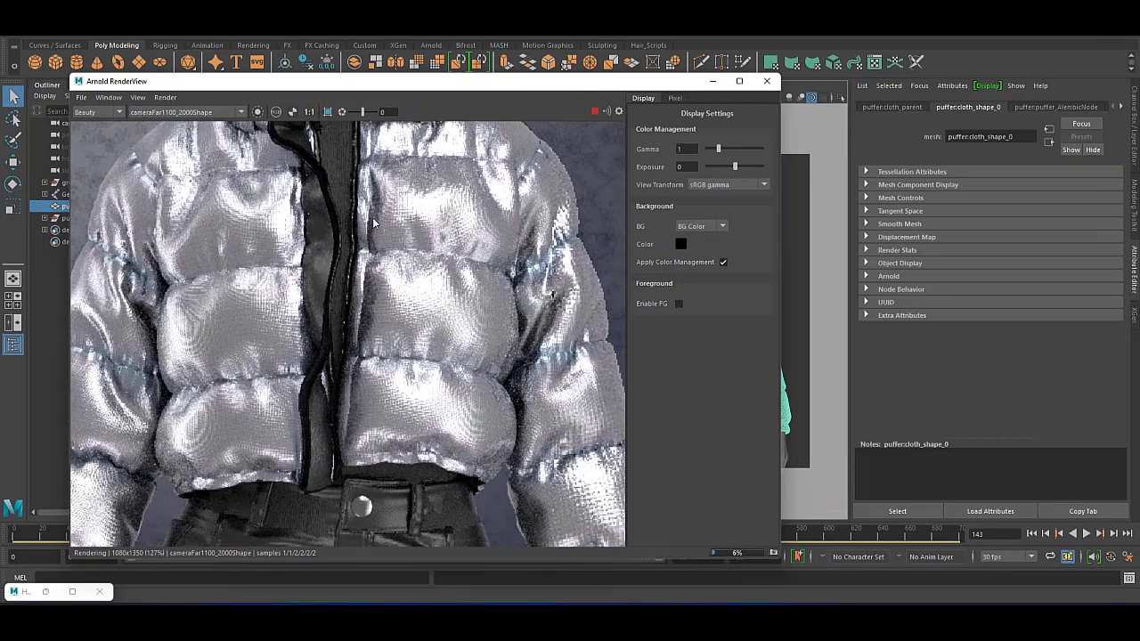
{"action": "scroll", "coordinate": [377, 236], "scroll_direction": "down", "scroll_amount": 2}
{"action": "middle_click_drag", "start_coordinate": [374, 326], "coordinate": [376, 411]}
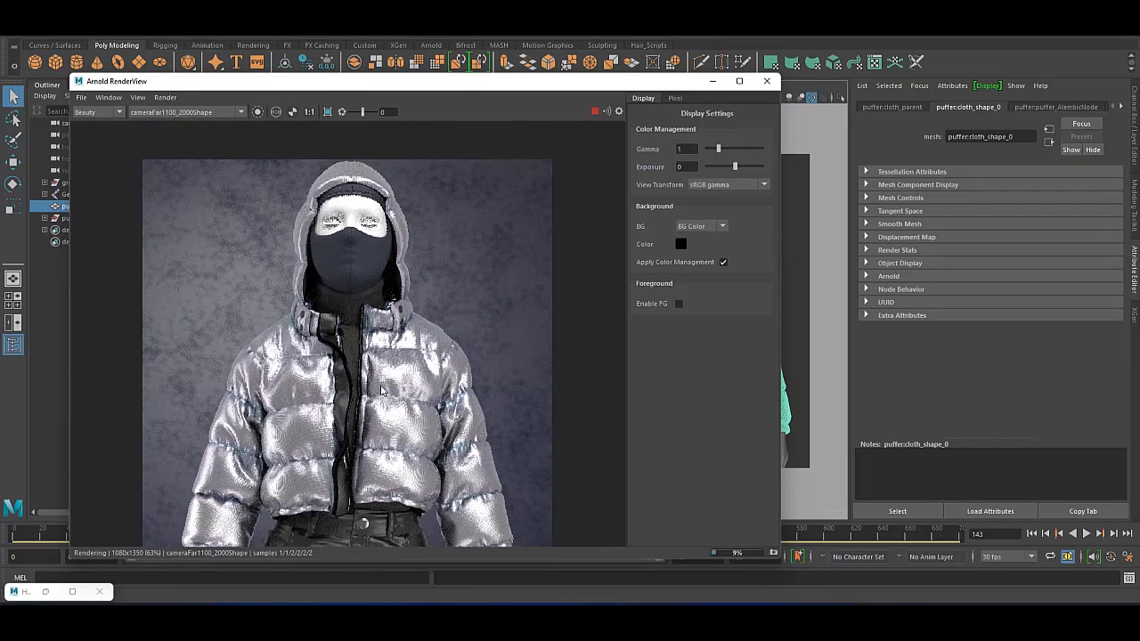
{"action": "middle_click_drag", "start_coordinate": [385, 278], "coordinate": [384, 128]}
{"action": "middle_click_drag", "start_coordinate": [388, 365], "coordinate": [388, 353]}
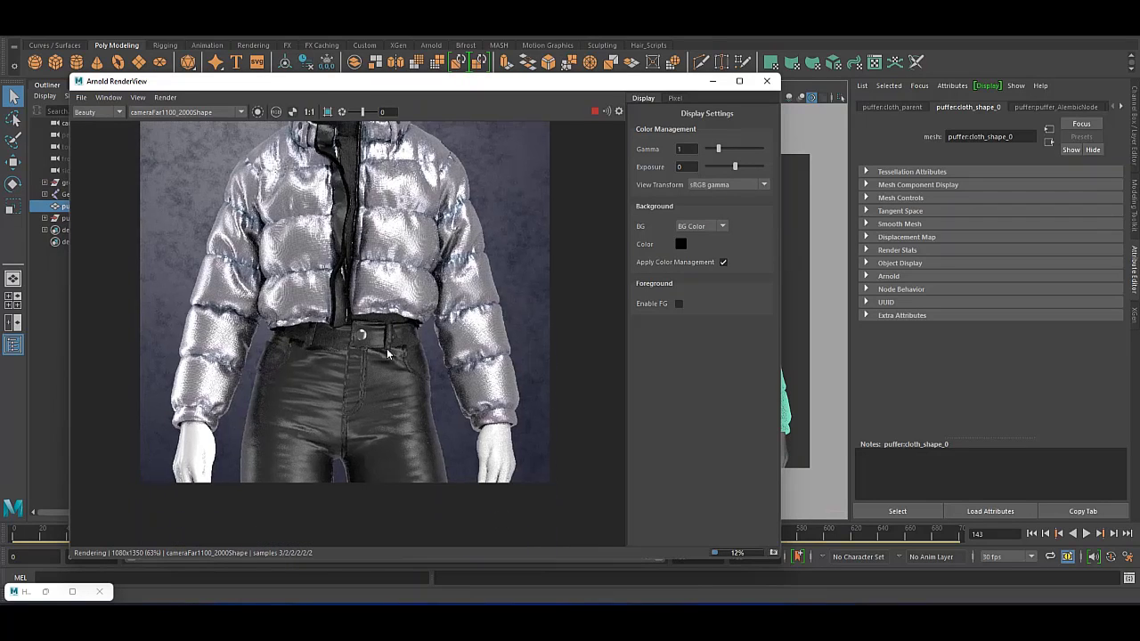
{"action": "middle_click_drag", "start_coordinate": [360, 250], "coordinate": [366, 308]}
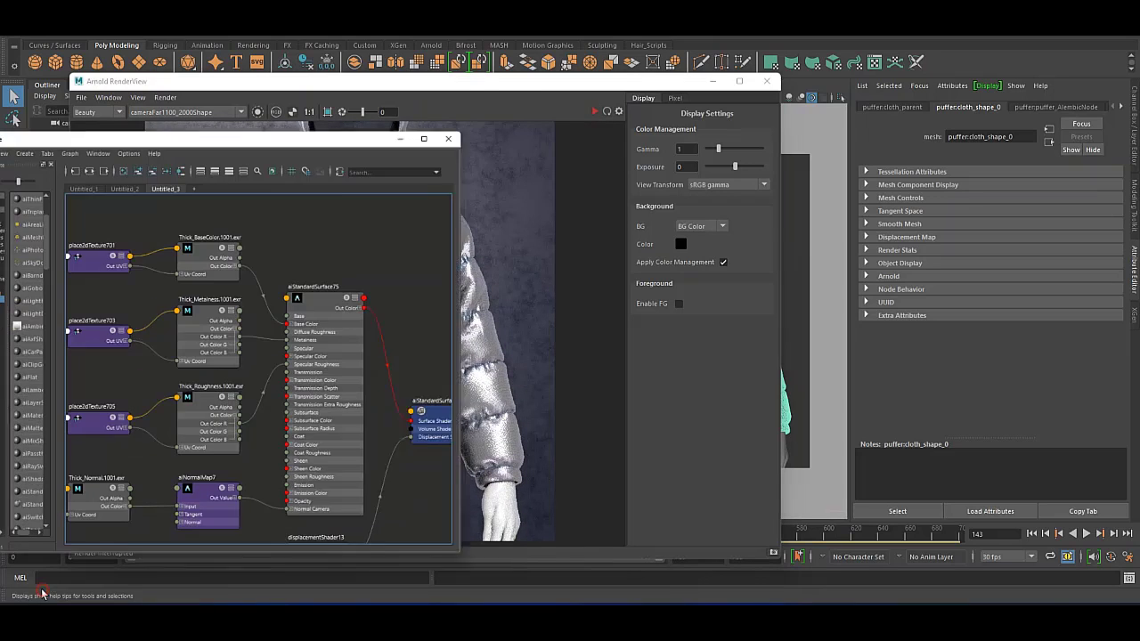
Lower displacementShader13's Scale from 1.000, then reselect aiStandardSurface75.
{"action": "left_click", "coordinate": [367, 410]}
{"action": "left_click", "coordinate": [977, 253]}
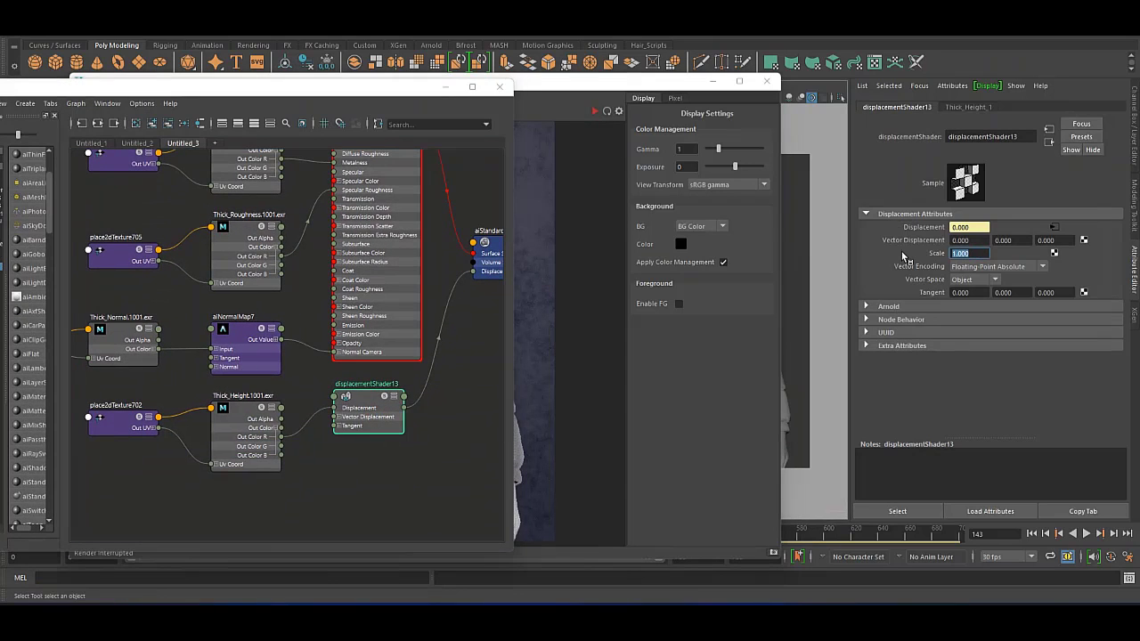
{"action": "left_click", "coordinate": [447, 88]}
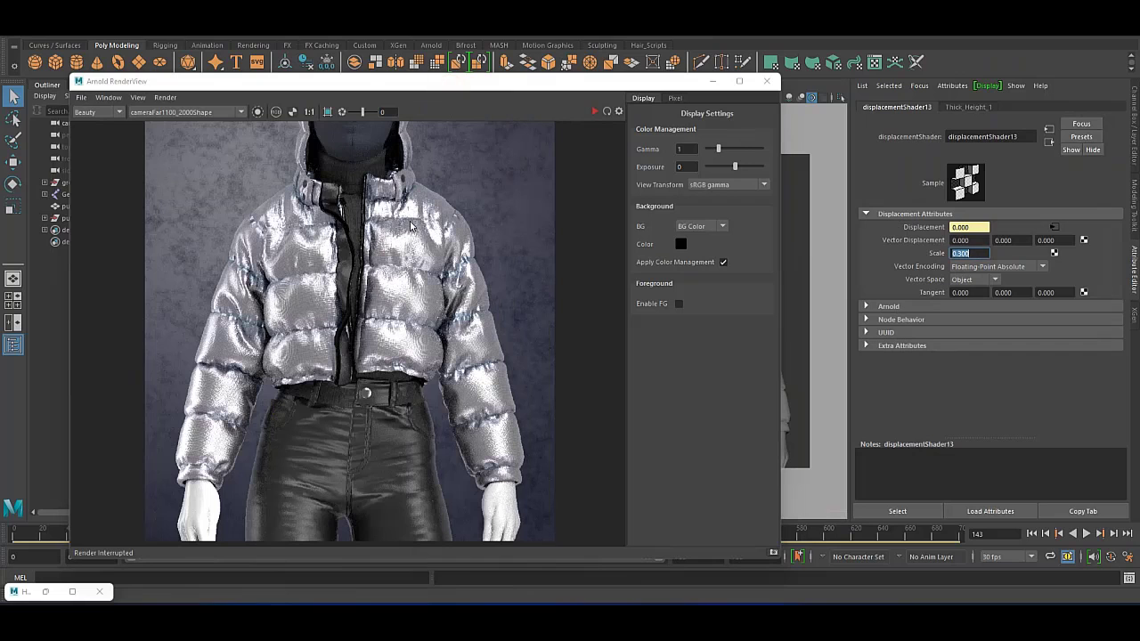
{"action": "left_click", "coordinate": [45, 591]}
{"action": "left_click", "coordinate": [374, 258]}
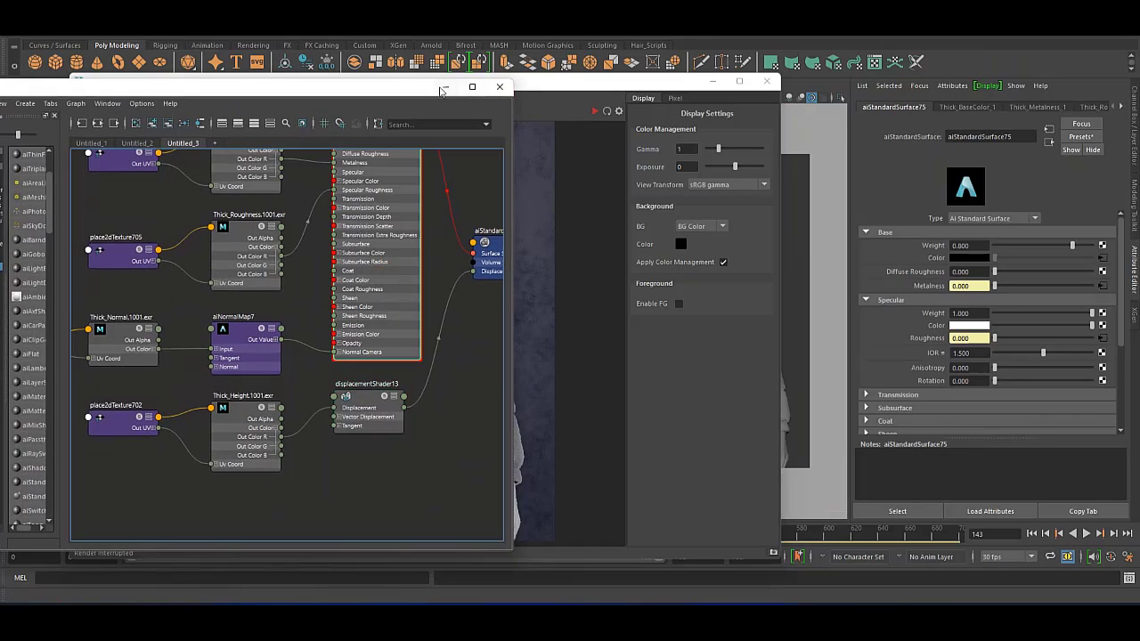
{"action": "left_click", "coordinate": [443, 88]}
Expand aiStandardSurface75's Thin Film settings and restart the interactive render.
{"action": "scroll", "coordinate": [1091, 351], "scroll_direction": "down", "scroll_amount": 1}
{"action": "scroll", "coordinate": [1098, 358], "scroll_direction": "down", "scroll_amount": 1}
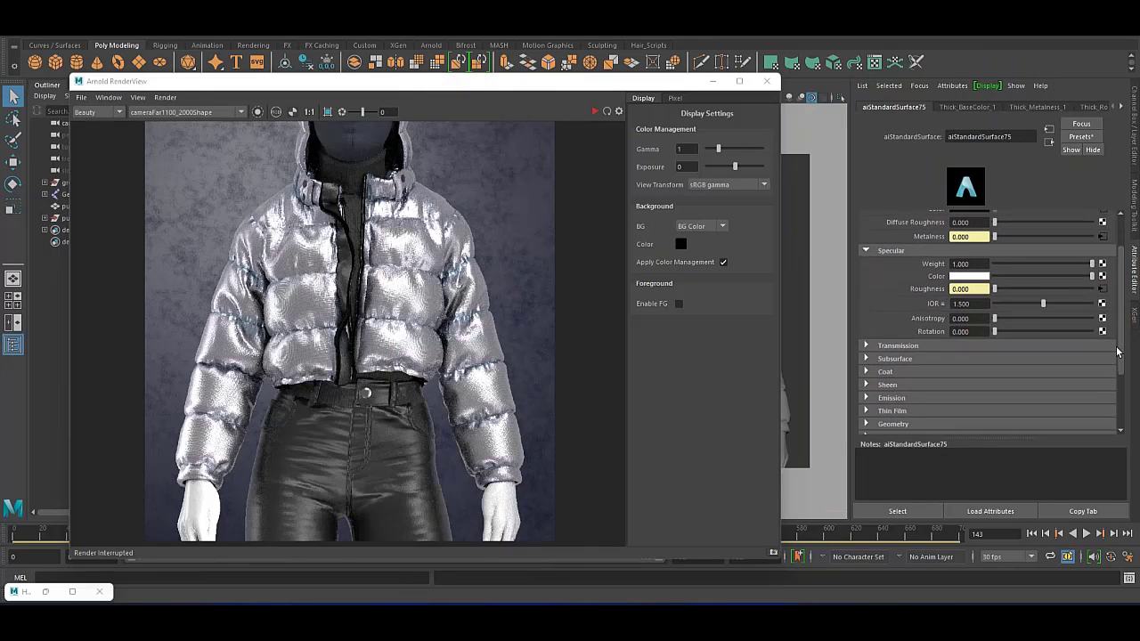
{"action": "scroll", "coordinate": [1105, 365], "scroll_direction": "down", "scroll_amount": 1}
{"action": "scroll", "coordinate": [1112, 371], "scroll_direction": "down", "scroll_amount": 1}
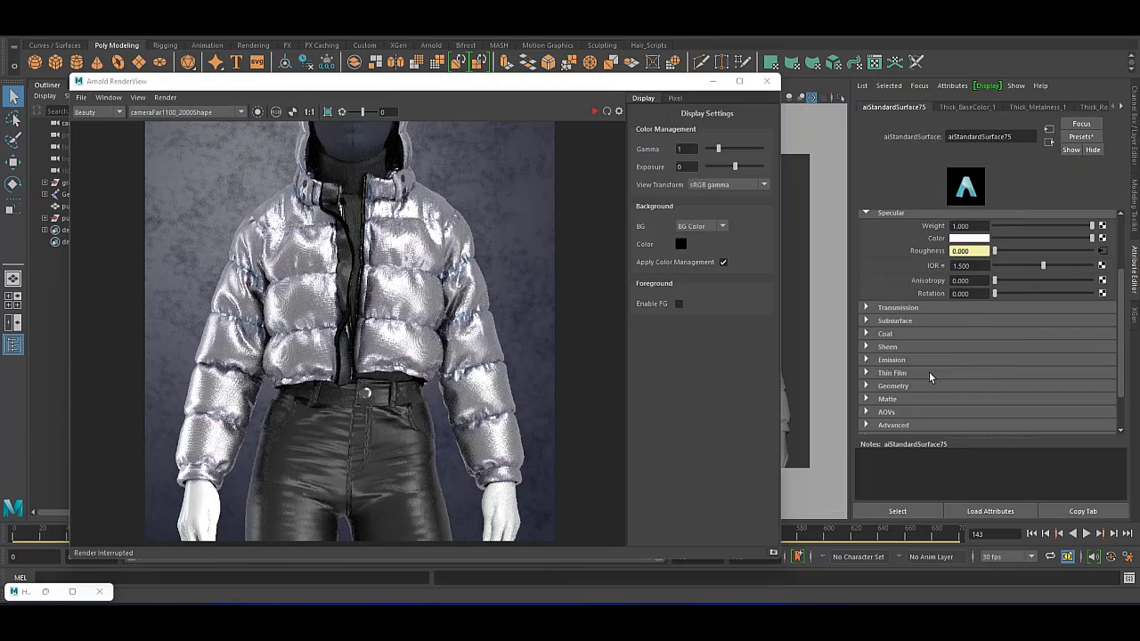
{"action": "left_click", "coordinate": [893, 347]}
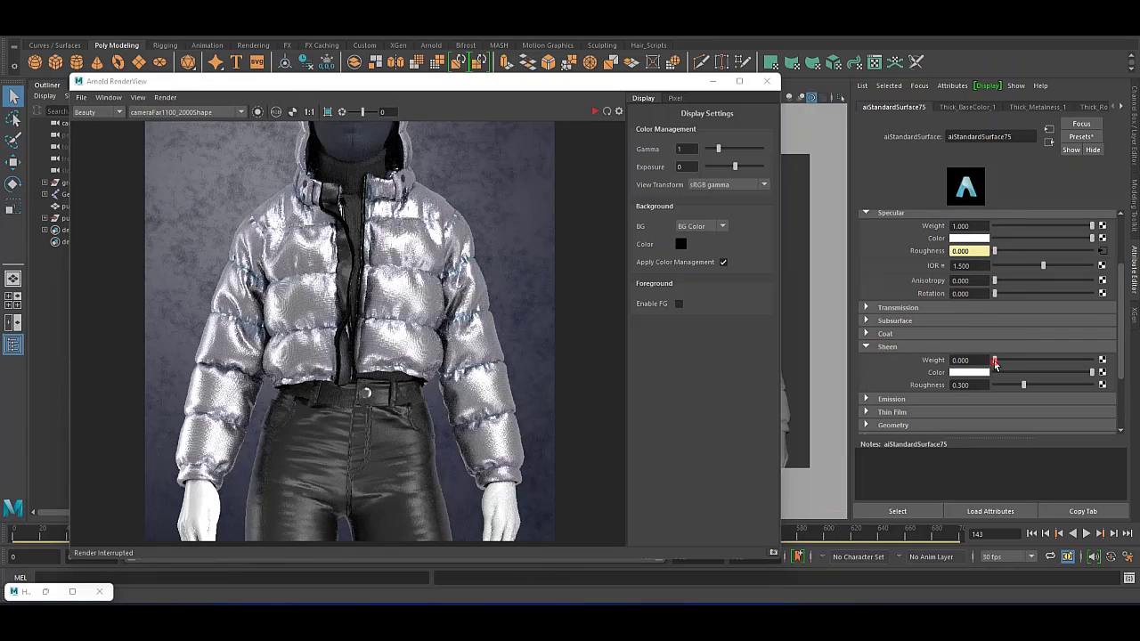
{"action": "left_click", "coordinate": [895, 354]}
{"action": "scroll", "coordinate": [1111, 374], "scroll_direction": "down", "scroll_amount": 2}
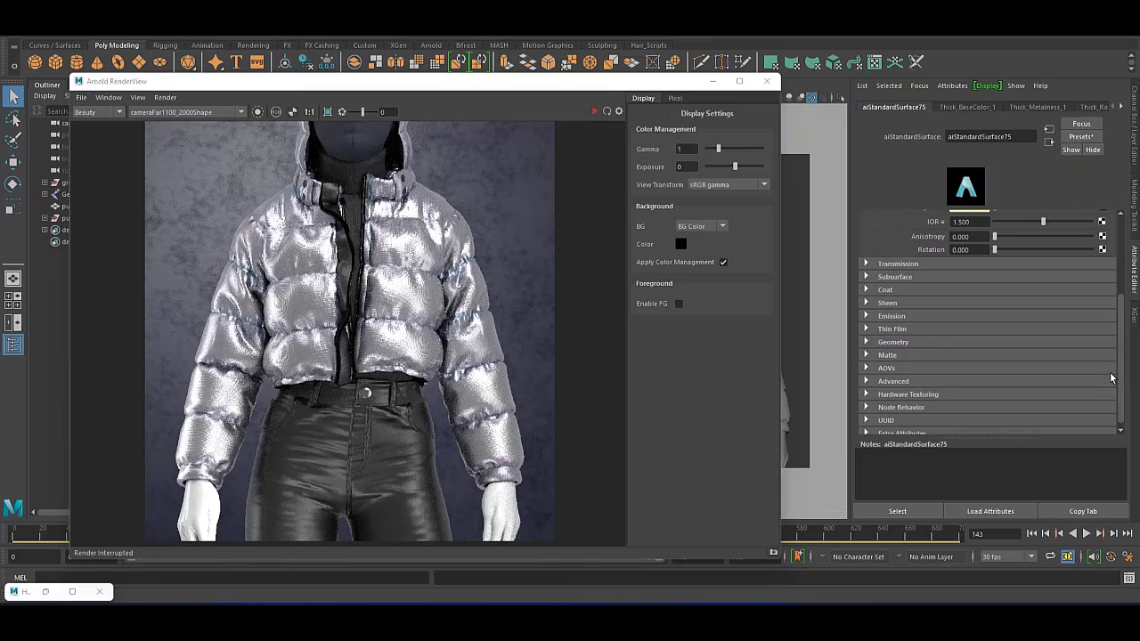
{"action": "left_click", "coordinate": [896, 328]}
{"action": "left_click", "coordinate": [898, 330]}
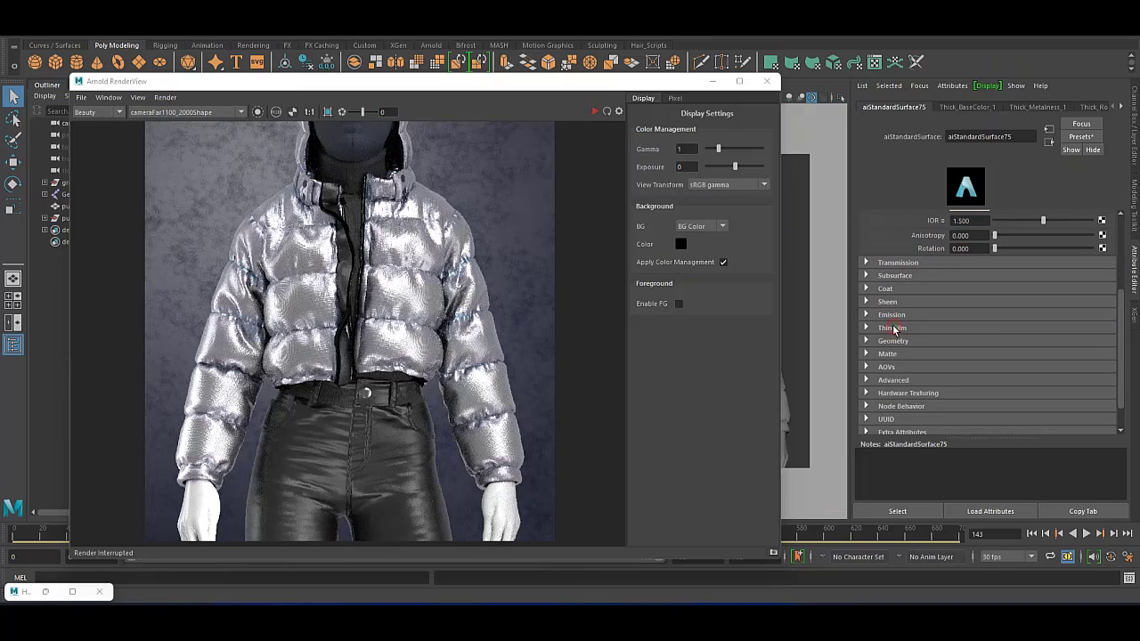
{"action": "left_click", "coordinate": [900, 330]}
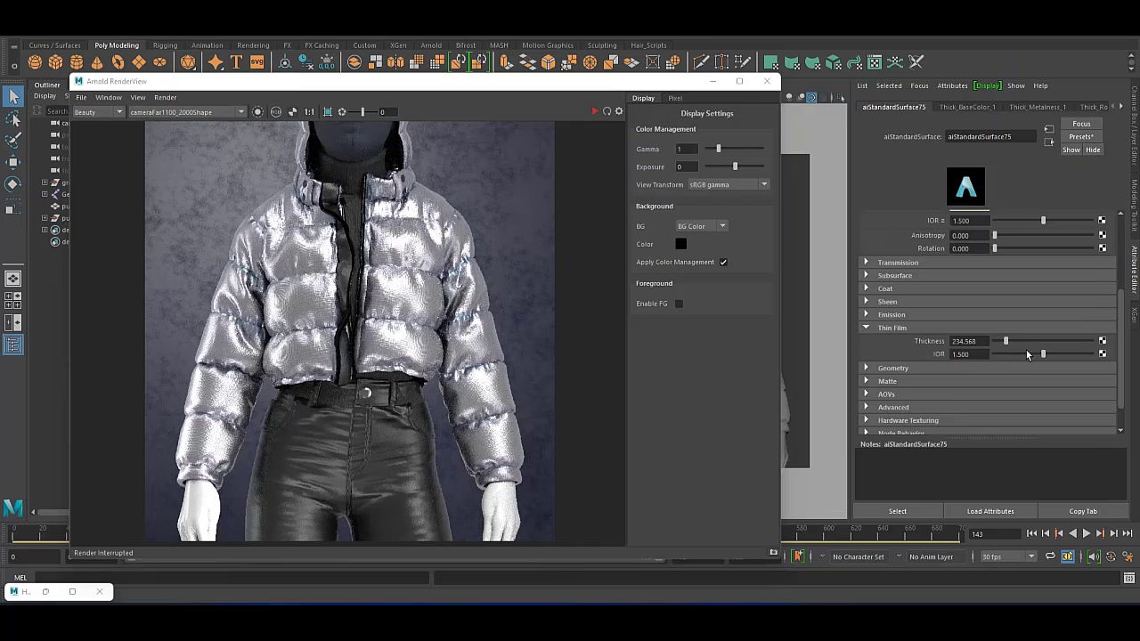
{"action": "left_click", "coordinate": [595, 111]}
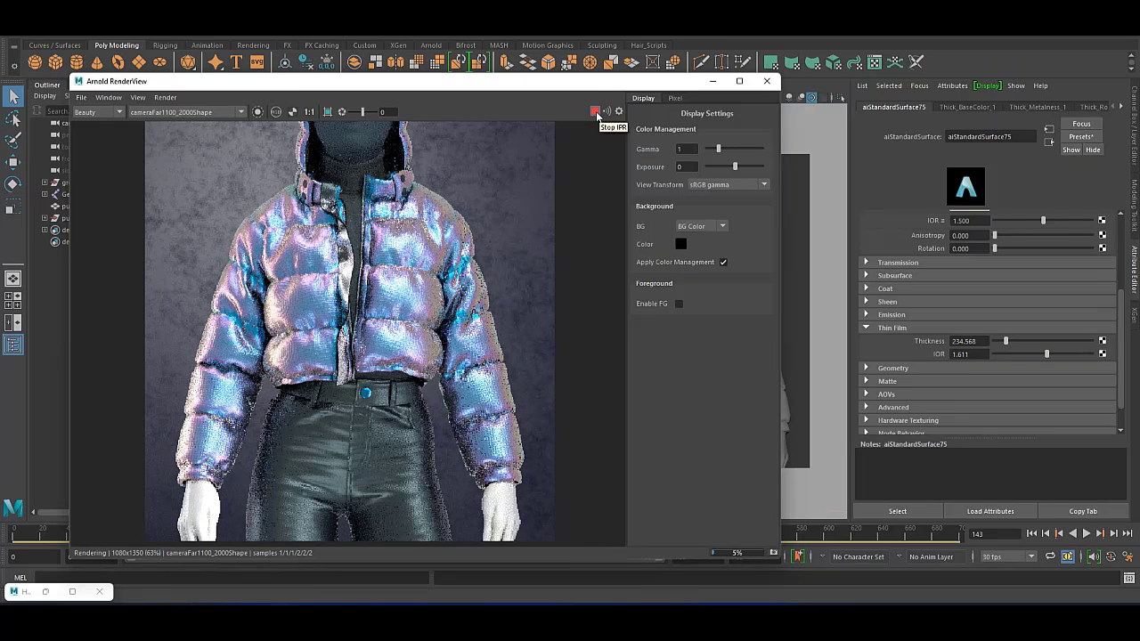
{"action": "left_click", "coordinate": [596, 112]}
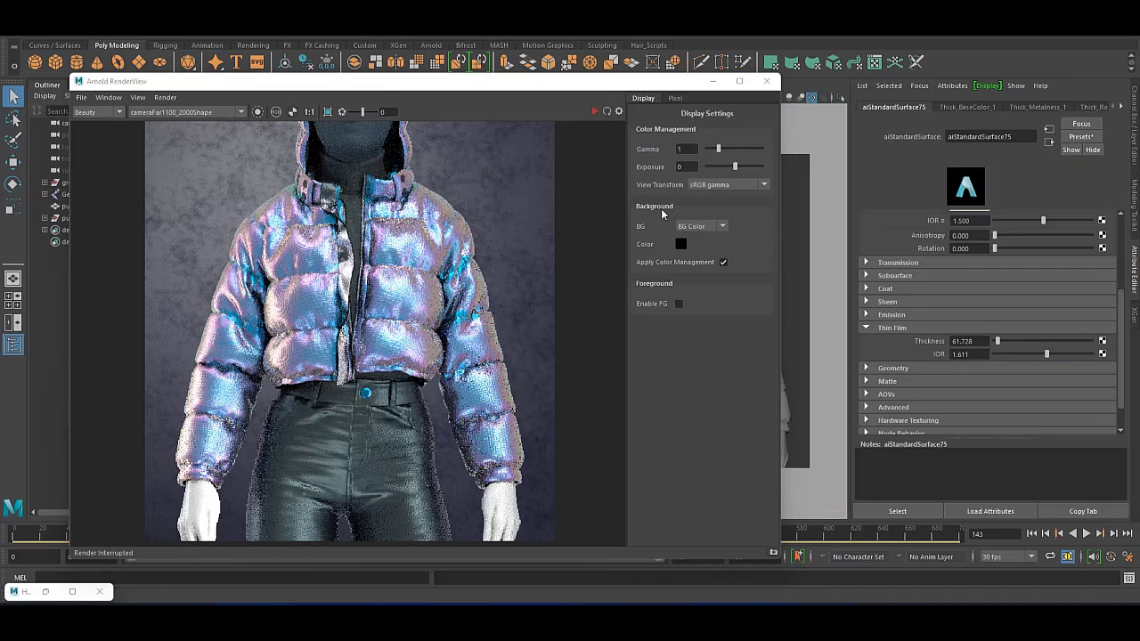
{"action": "left_click", "coordinate": [595, 112]}
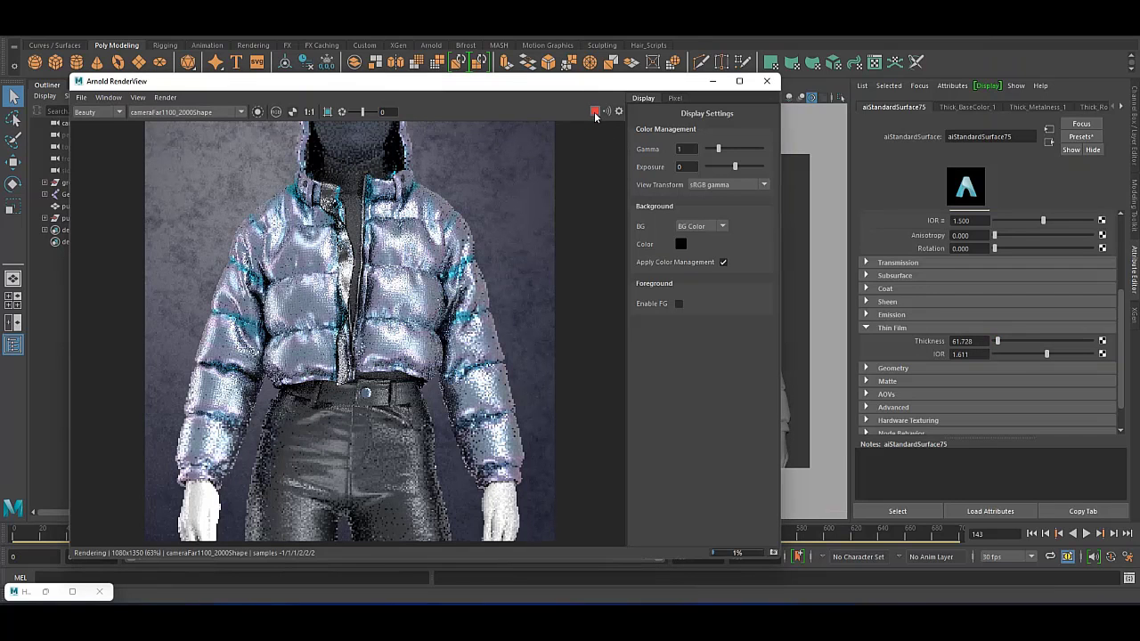
Tune Thin Film IOR between 0.778 and 1.130, settling thickness at 74.074.
{"action": "left_click_drag", "start_coordinate": [1047, 353], "coordinate": [1020, 354]}
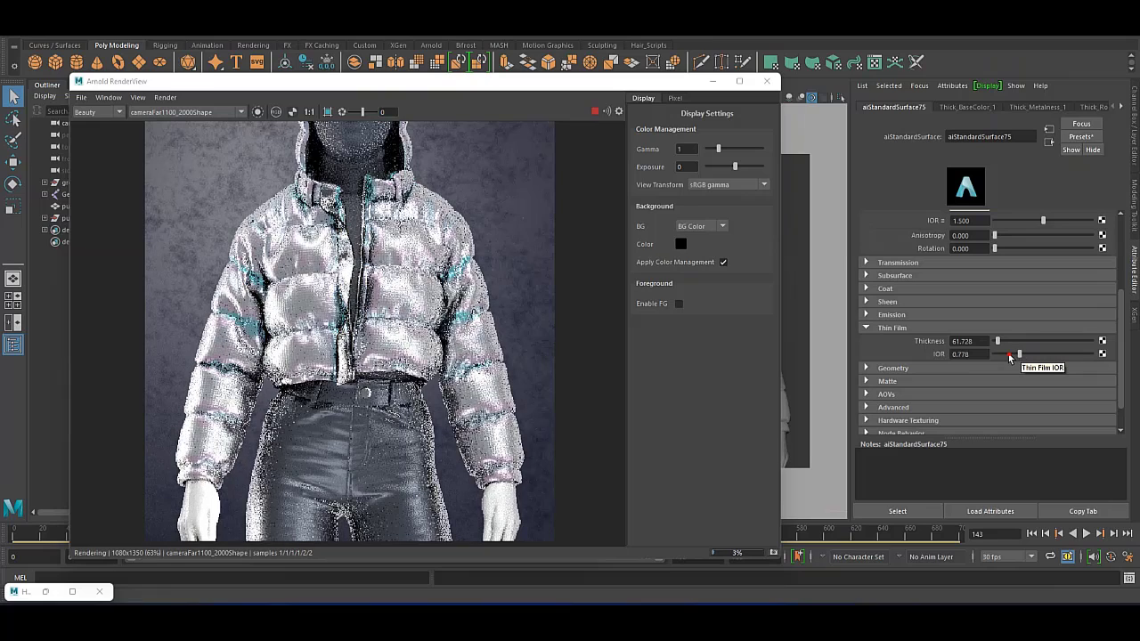
{"action": "left_click_drag", "start_coordinate": [1010, 357], "coordinate": [1077, 355]}
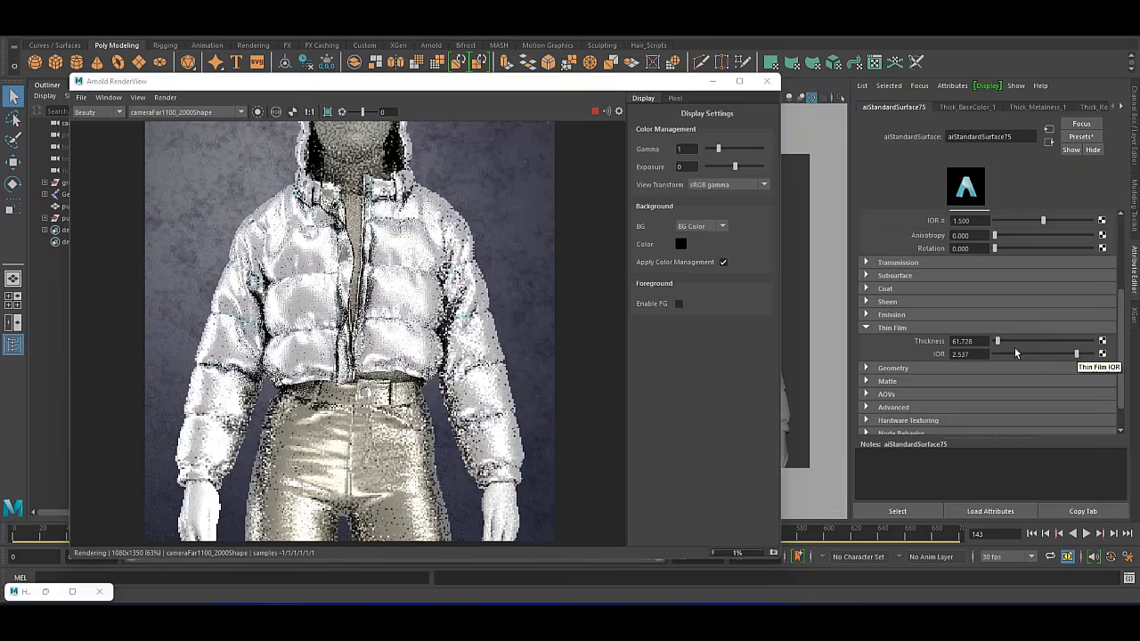
{"action": "left_click", "coordinate": [1029, 356]}
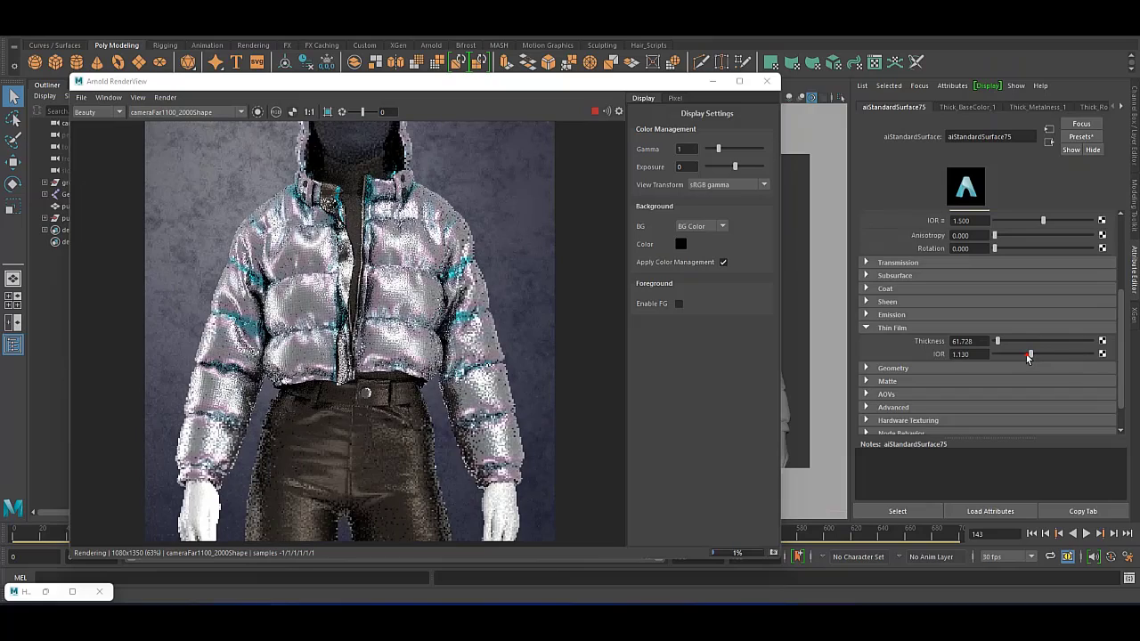
{"action": "left_click_drag", "start_coordinate": [1028, 358], "coordinate": [1021, 357]}
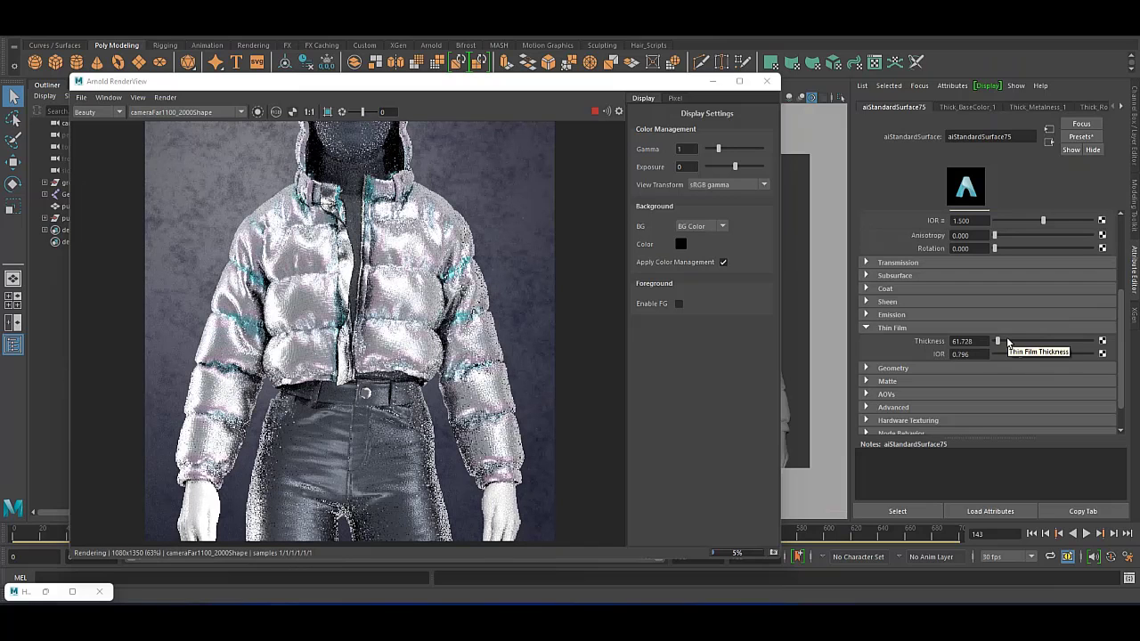
{"action": "left_click", "coordinate": [1010, 341]}
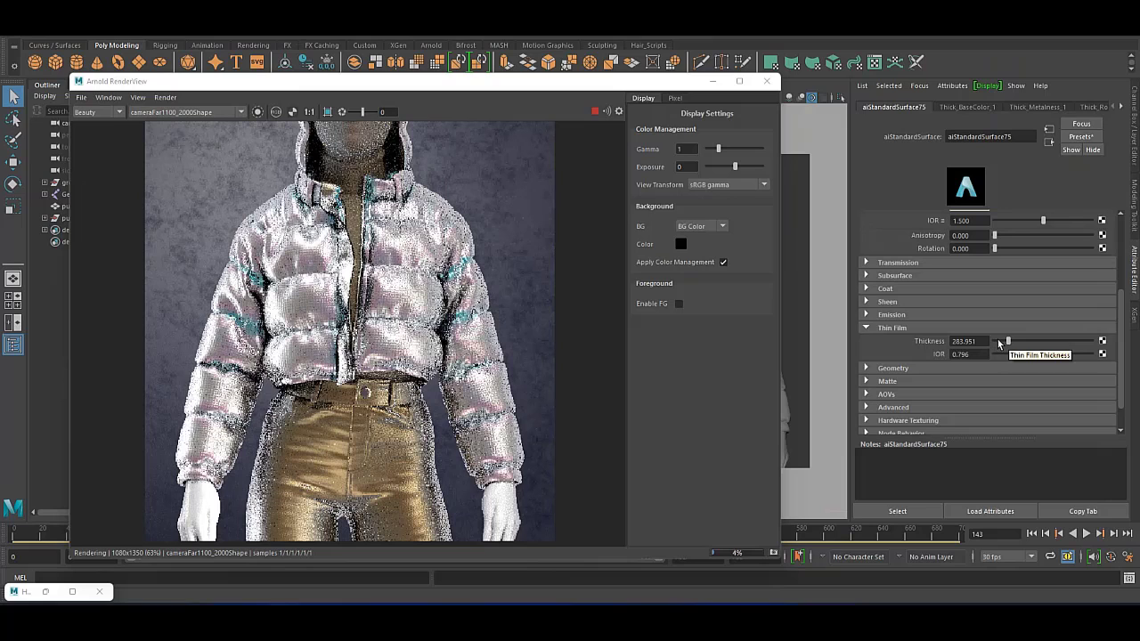
{"action": "left_click", "coordinate": [999, 343]}
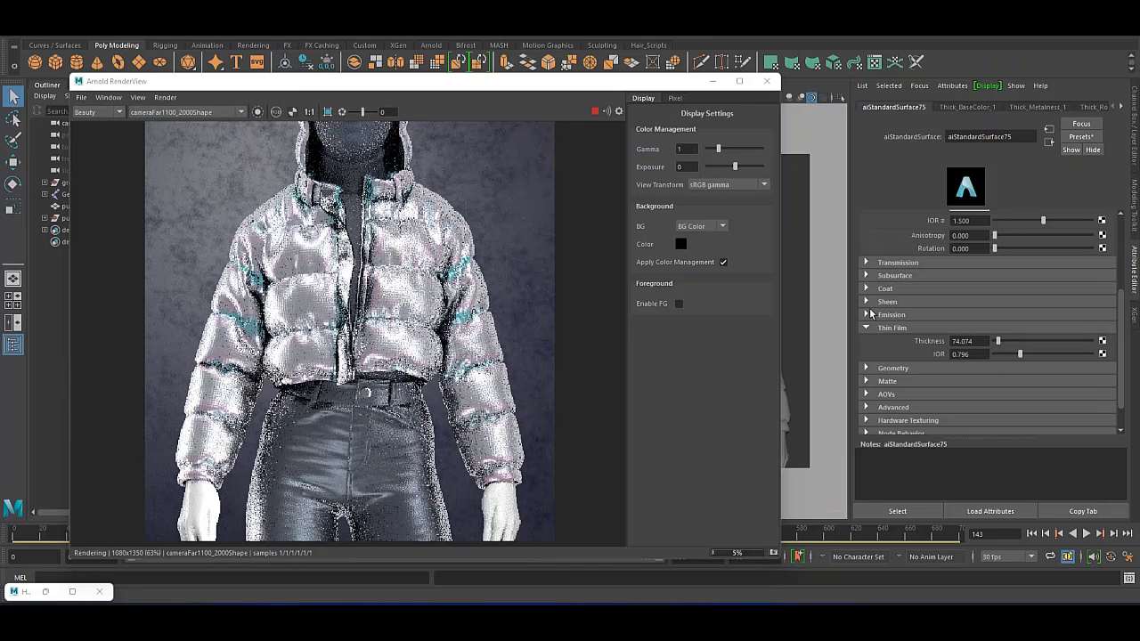
Hide RenderView, select the outfit cloth mesh and open its UV layout.
{"action": "left_click", "coordinate": [712, 81]}
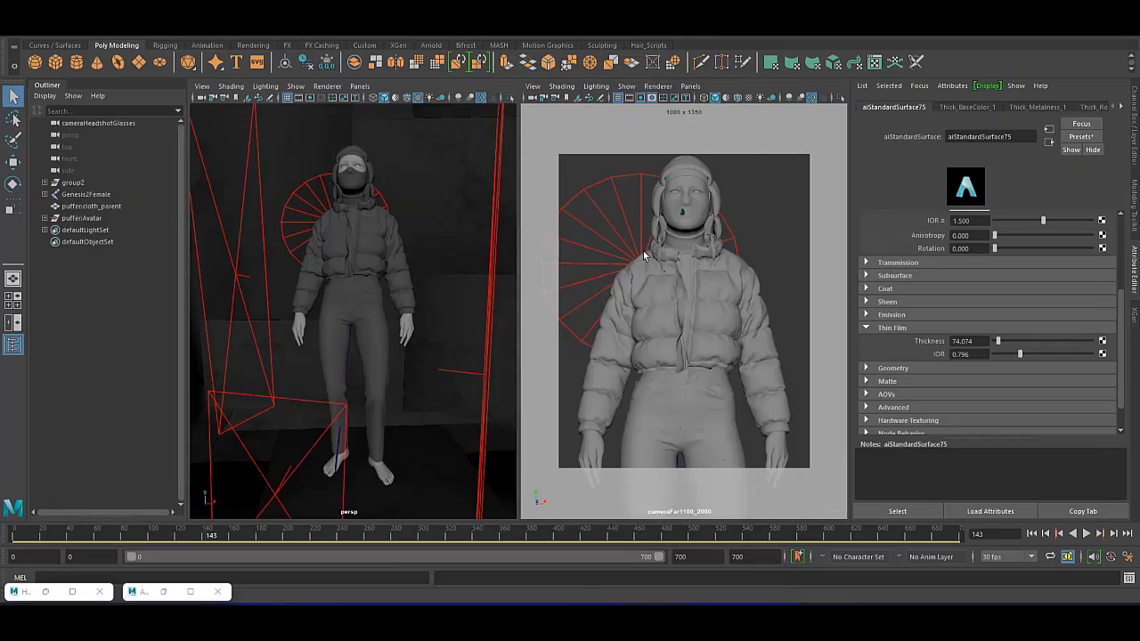
{"action": "left_click", "coordinate": [643, 251]}
{"action": "right_click", "coordinate": [465, 192]}
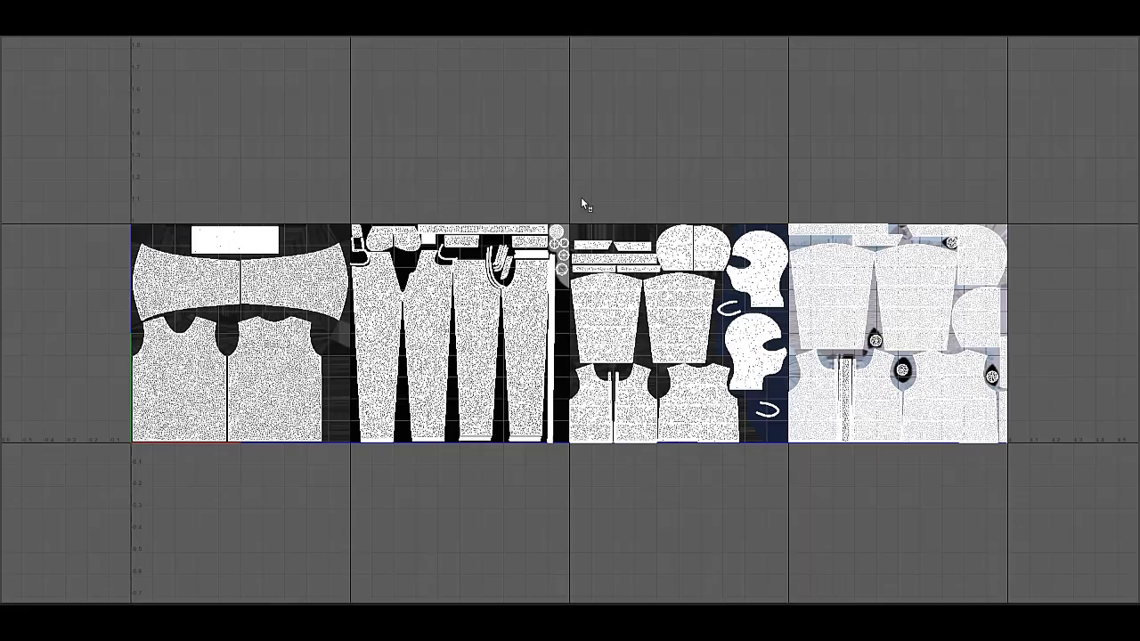
Marquee-select the outfit's UV shells and zoom in on the UV tiles.
{"action": "right_click_drag", "start_coordinate": [543, 163], "coordinate": [543, 214]}
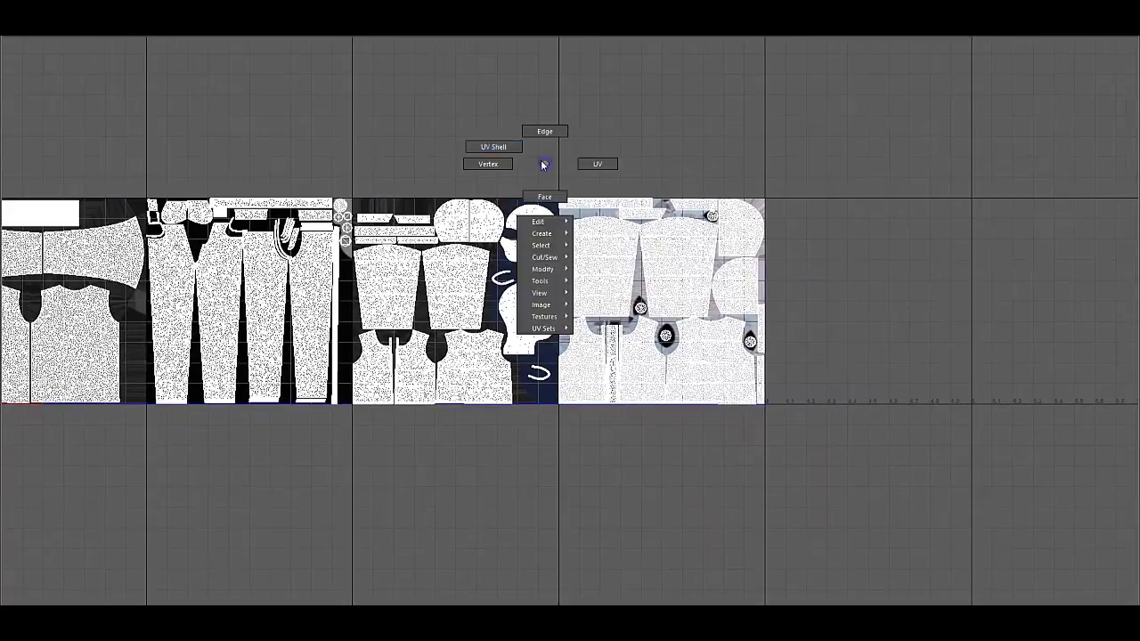
{"action": "left_click_drag", "start_coordinate": [802, 174], "coordinate": [617, 346]}
{"action": "mouse_move", "coordinate": [558, 425]}
{"action": "right_mouse_down", "text": "alt"}
{"action": "mouse_move", "coordinate": [618, 318]}
{"action": "mouse_move", "coordinate": [488, 353]}
{"action": "right_mouse_up", "text": "alt"}
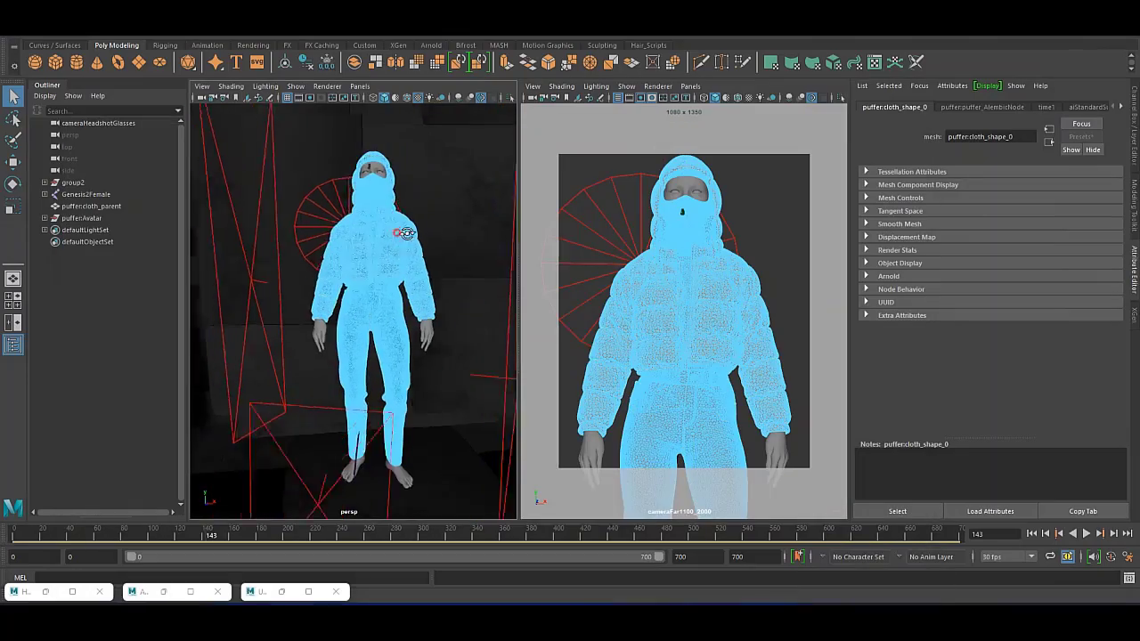
Separate the outfit mesh into individual pieces and expand the cloth group.
{"action": "left_click", "coordinate": [223, 27]}
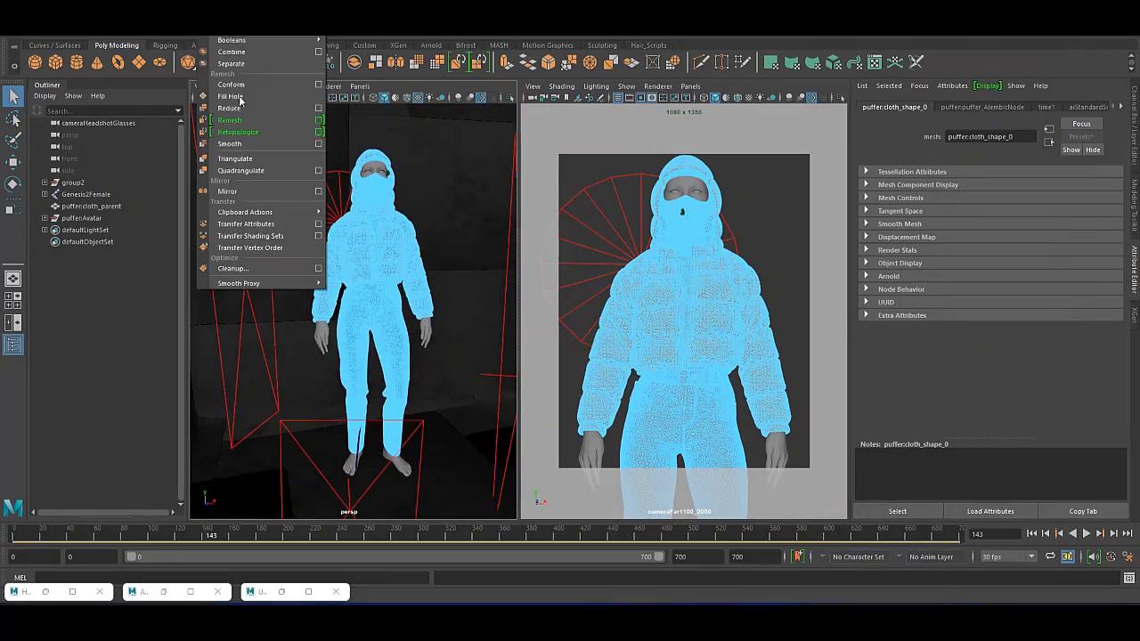
{"action": "left_click", "coordinate": [267, 347]}
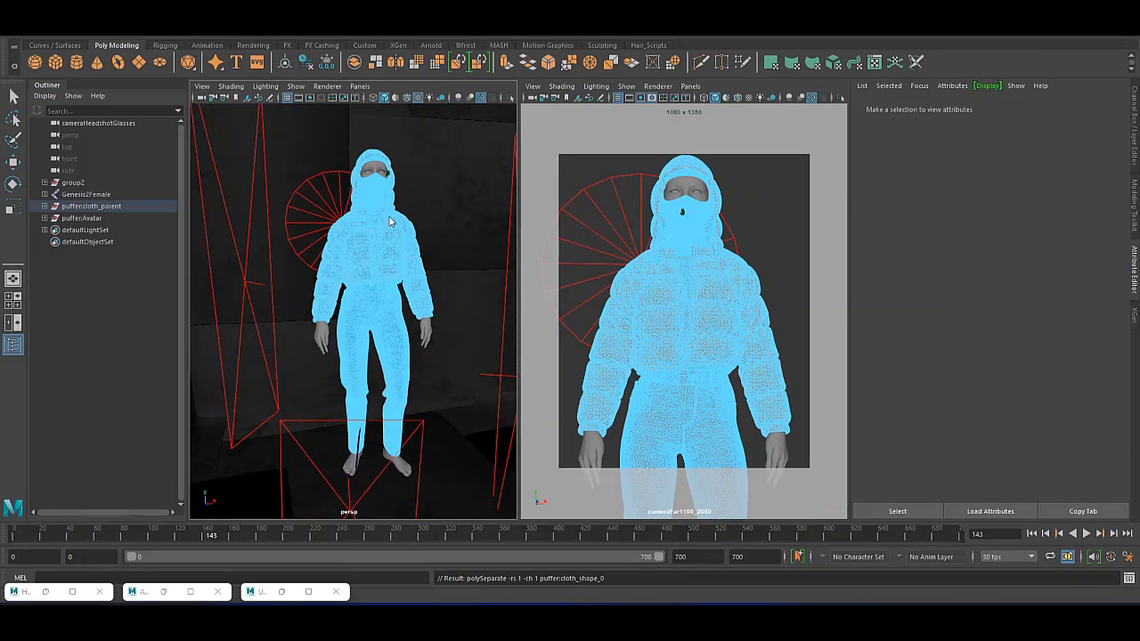
{"action": "key", "text": "q"}
{"action": "left_click", "coordinate": [361, 254]}
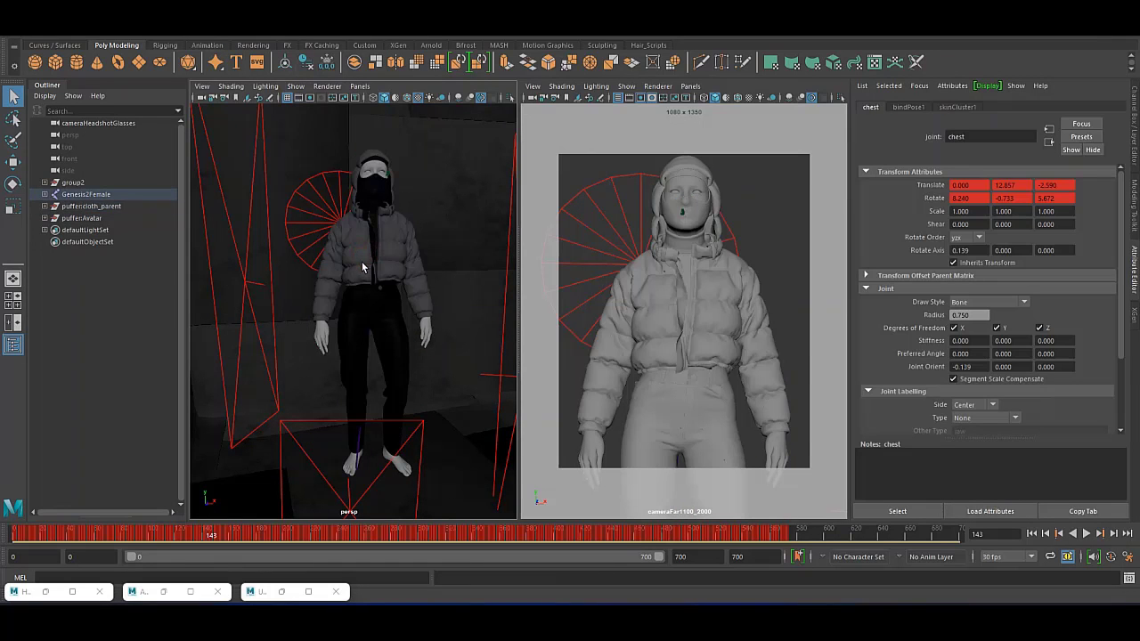
{"action": "left_click", "coordinate": [362, 265]}
{"action": "left_click", "coordinate": [90, 207]}
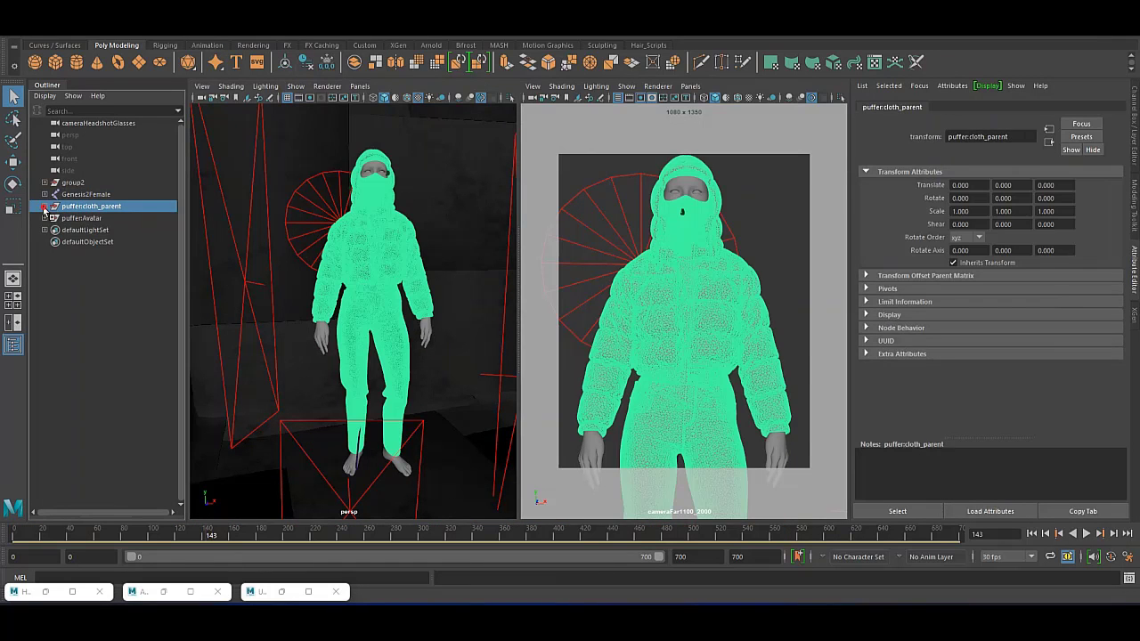
{"action": "left_click", "coordinate": [45, 206]}
Combine polySurface1–134 into one jacket mesh and delete its history.
{"action": "left_click", "coordinate": [79, 219]}
{"action": "left_click_drag", "start_coordinate": [183, 195], "coordinate": [182, 463]}
{"action": "left_click", "coordinate": [89, 432], "text": "shift"}
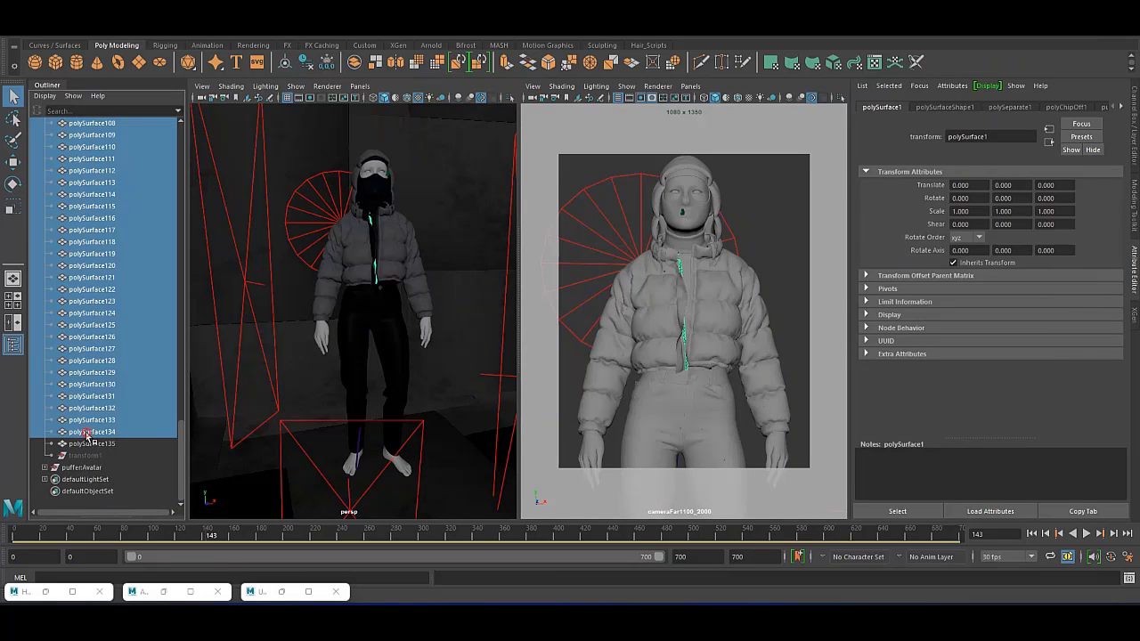
{"action": "left_click", "coordinate": [105, 443], "text": "ctrl"}
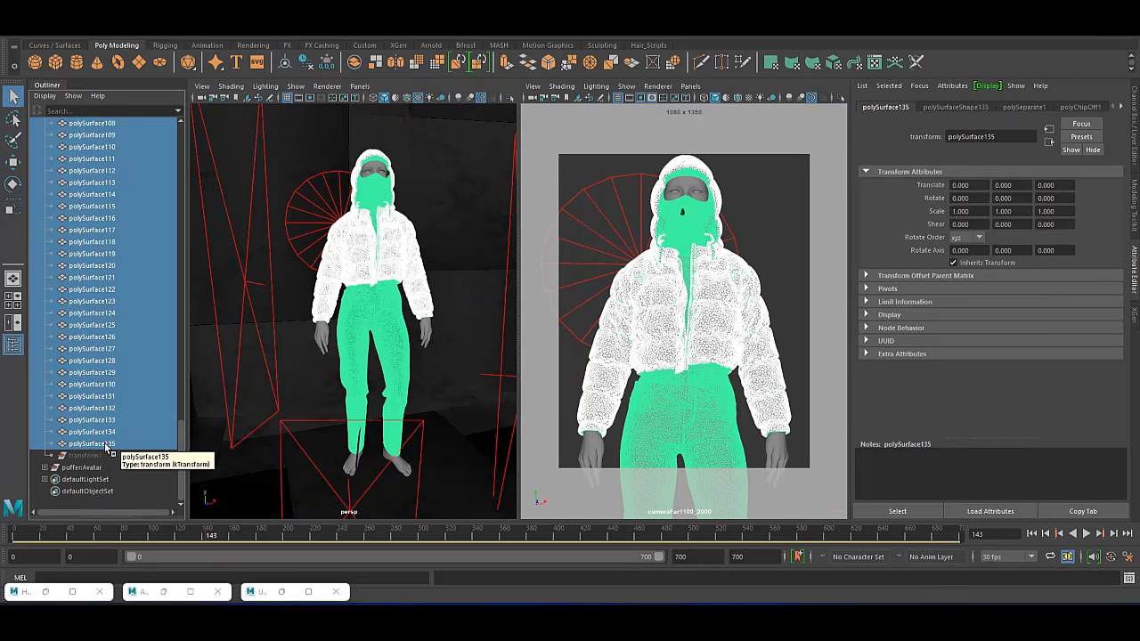
{"action": "left_click", "coordinate": [127, 444], "text": "ctrl"}
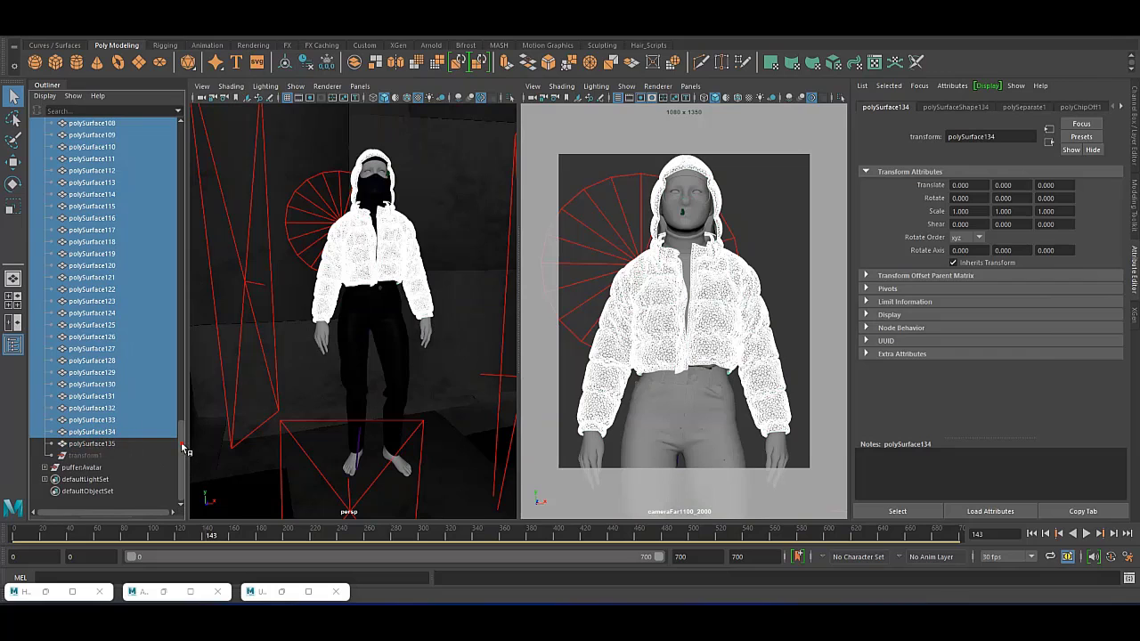
{"action": "left_click", "coordinate": [218, 26]}
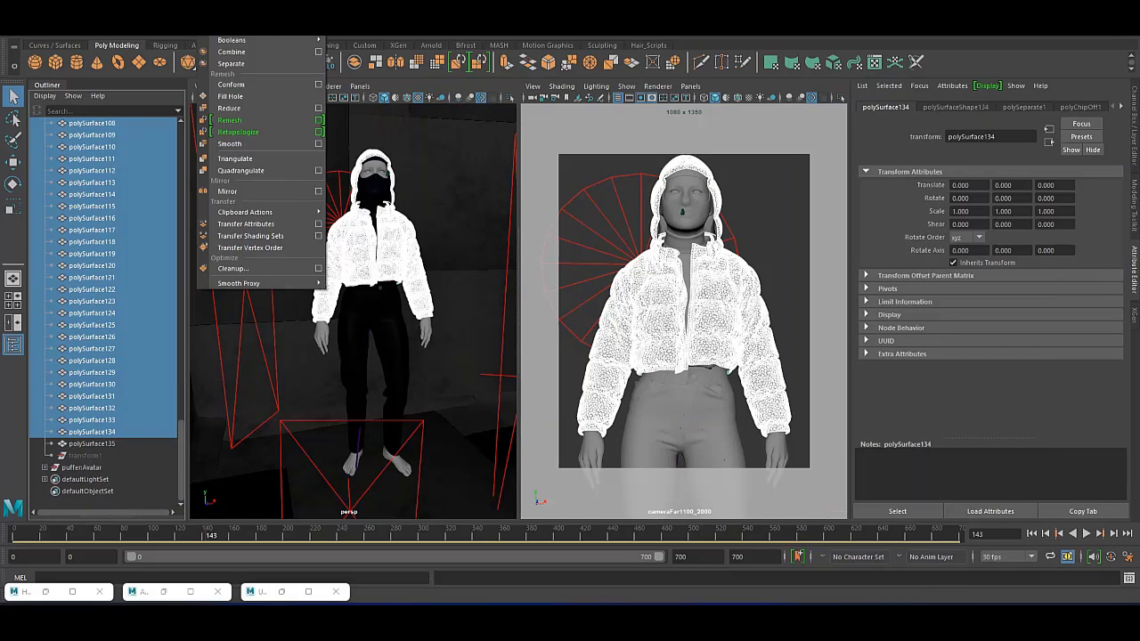
{"action": "left_click", "coordinate": [245, 54]}
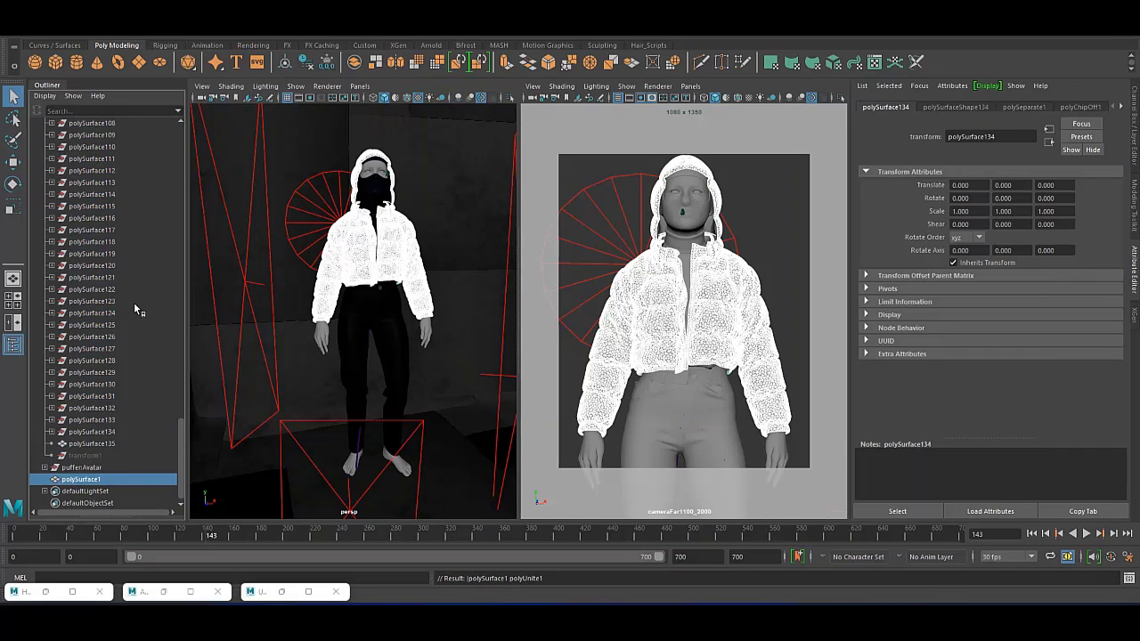
{"action": "left_click", "coordinate": [306, 69]}
Delete construction history on the mask-and-pants mesh polySurface135.
{"action": "left_click", "coordinate": [79, 242]}
{"action": "left_click", "coordinate": [45, 241]}
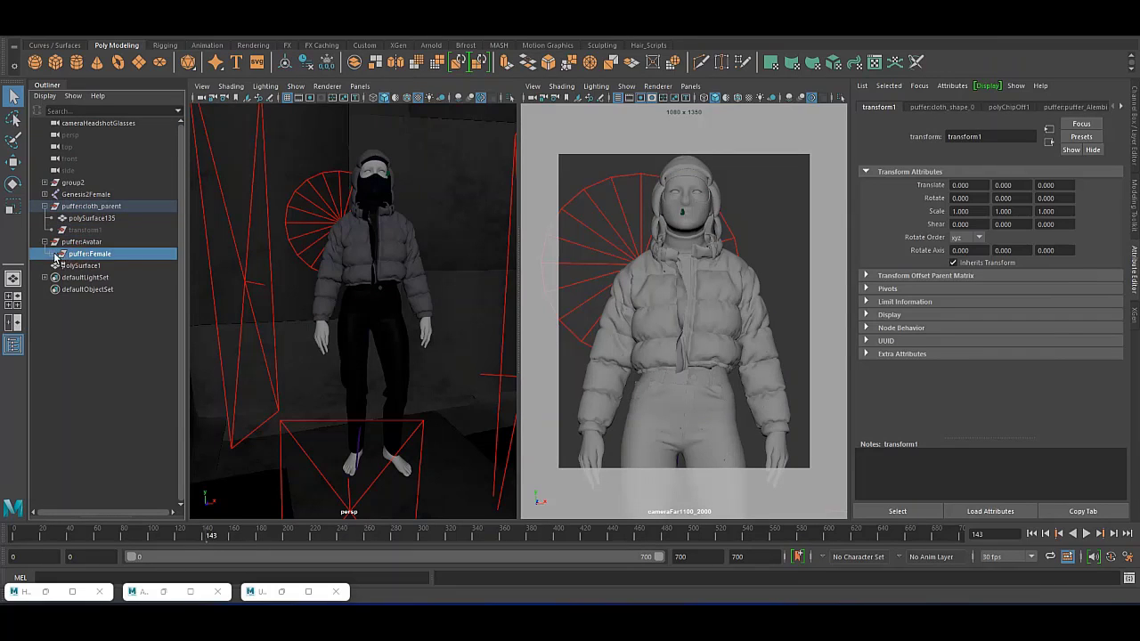
{"action": "left_click", "coordinate": [51, 254]}
{"action": "left_click", "coordinate": [59, 266]}
{"action": "left_click", "coordinate": [68, 279]}
{"action": "left_click", "coordinate": [69, 279]}
{"action": "left_click", "coordinate": [363, 300]}
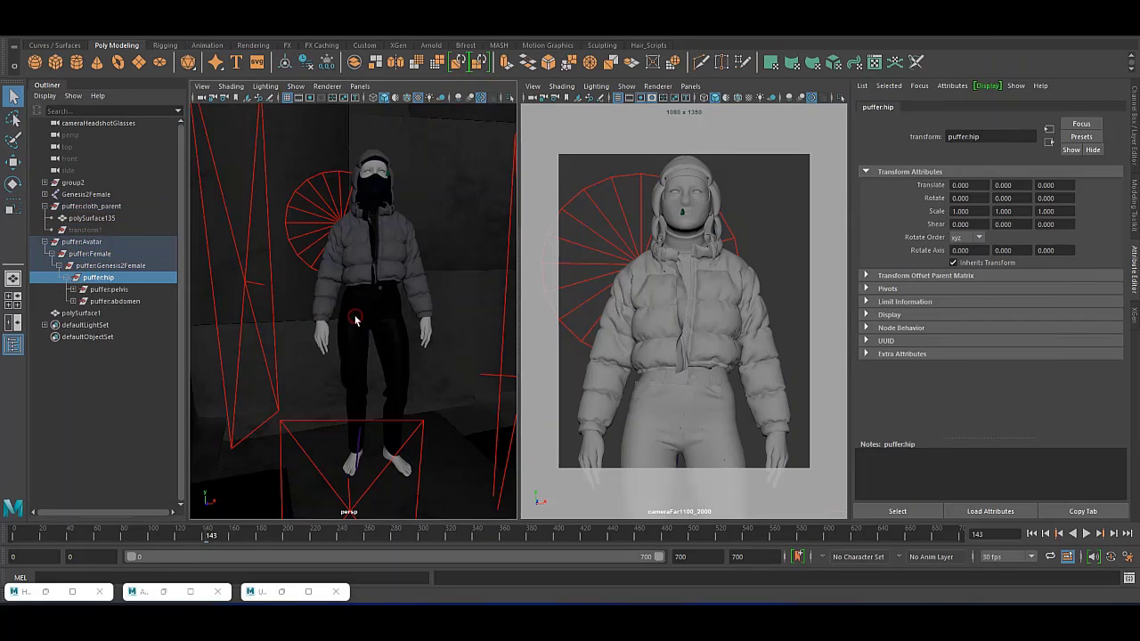
{"action": "left_click", "coordinate": [308, 68]}
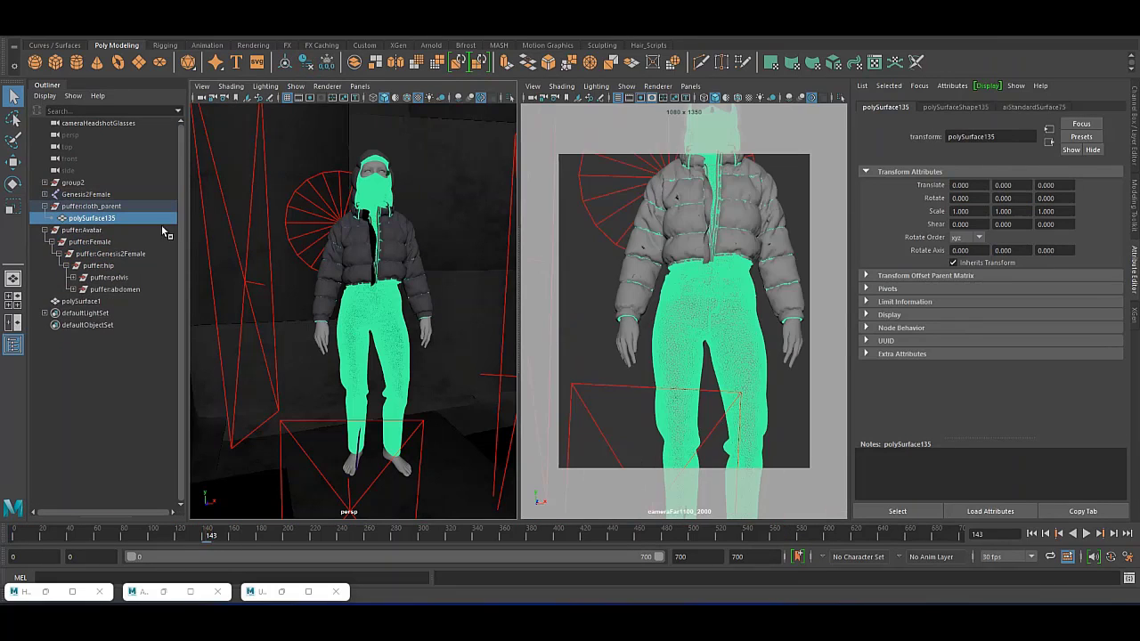
{"action": "left_click", "coordinate": [87, 230]}
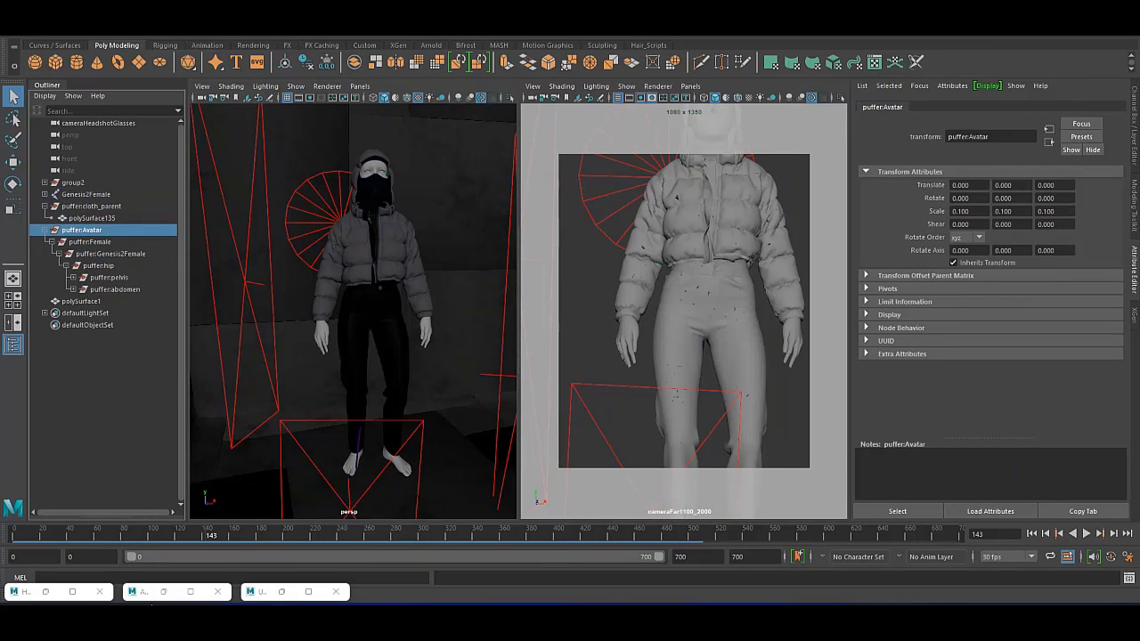
Bring the UV Editor, Arnold RenderView and Hypershade windows back up.
{"action": "left_click", "coordinate": [282, 593]}
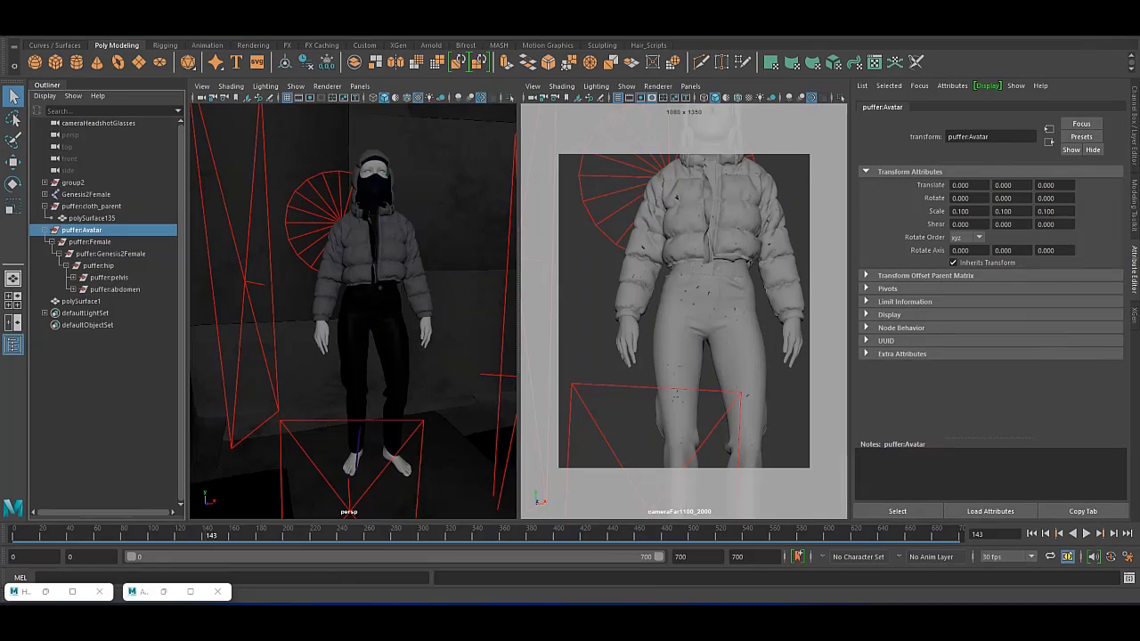
{"action": "left_click", "coordinate": [163, 591]}
{"action": "left_click", "coordinate": [27, 592]}
Create a new aiStandardSurface shader and connect the base colour, metalness and roughness textures.
{"action": "middle_click_drag", "start_coordinate": [338, 383], "coordinate": [293, 350], "text": "alt"}
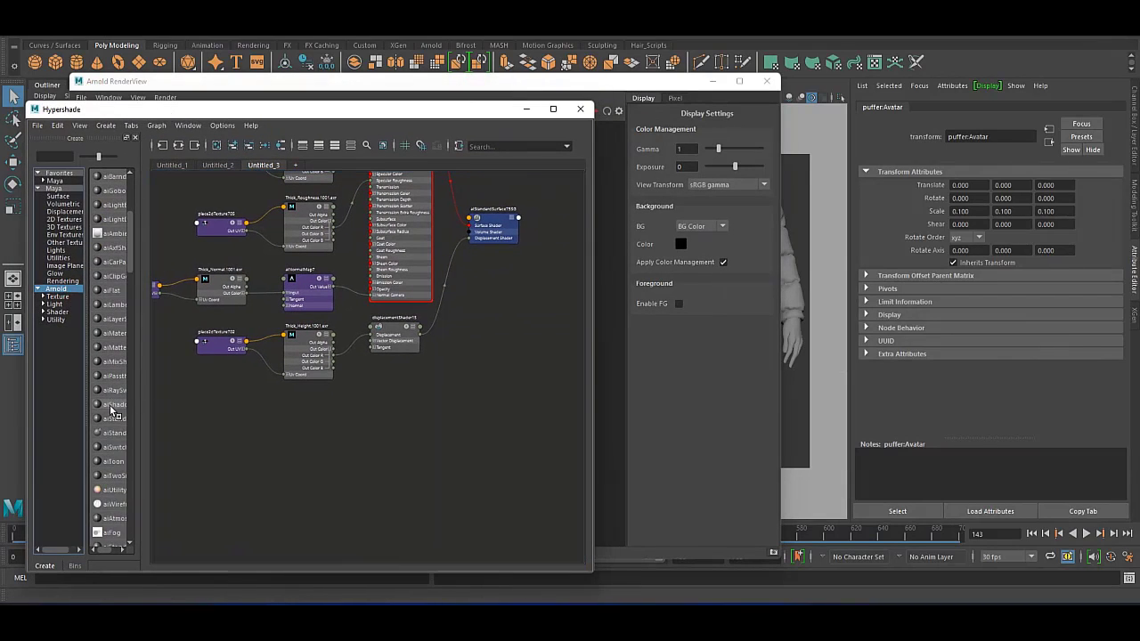
{"action": "left_click", "coordinate": [113, 433]}
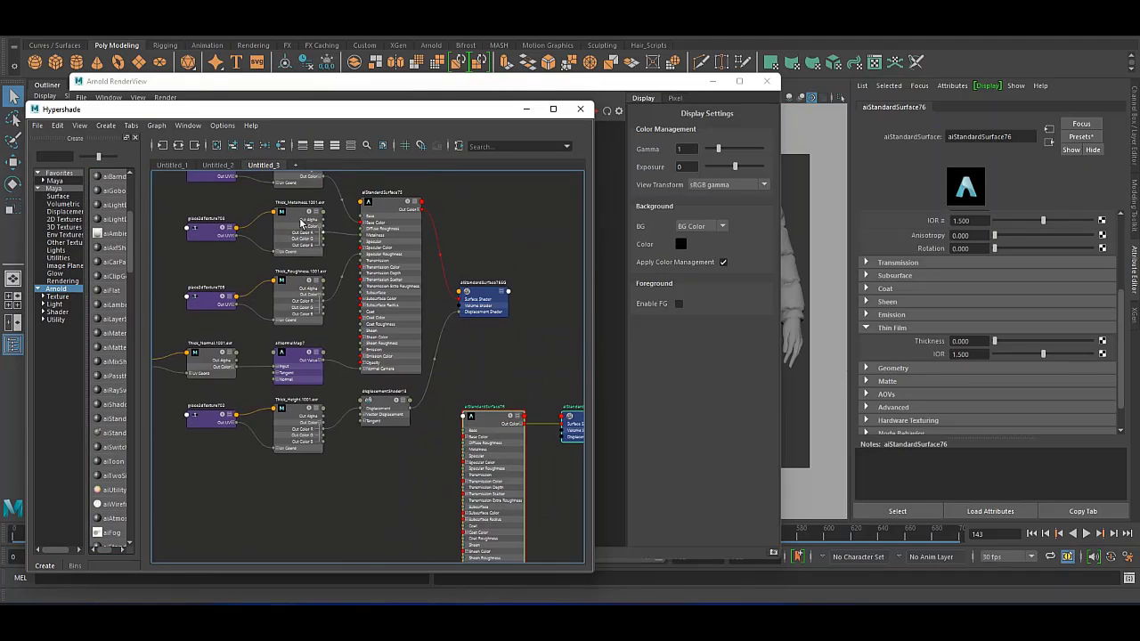
{"action": "scroll", "coordinate": [301, 223], "scroll_direction": "up", "scroll_amount": 3}
{"action": "scroll", "coordinate": [330, 232], "scroll_direction": "down", "scroll_amount": 4}
{"action": "left_click_drag", "start_coordinate": [329, 231], "coordinate": [383, 332]}
{"action": "scroll", "coordinate": [358, 330], "scroll_direction": "up", "scroll_amount": 4}
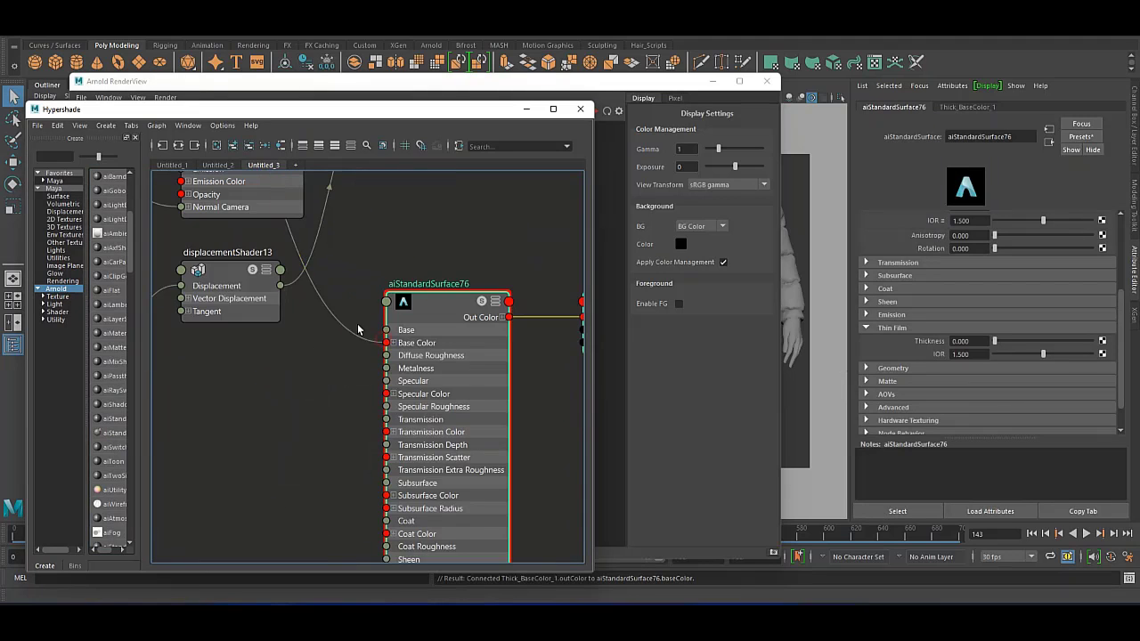
{"action": "scroll", "coordinate": [359, 330], "scroll_direction": "down", "scroll_amount": 4}
{"action": "scroll", "coordinate": [338, 347], "scroll_direction": "up", "scroll_amount": 3}
{"action": "left_click_drag", "start_coordinate": [219, 185], "coordinate": [395, 372]}
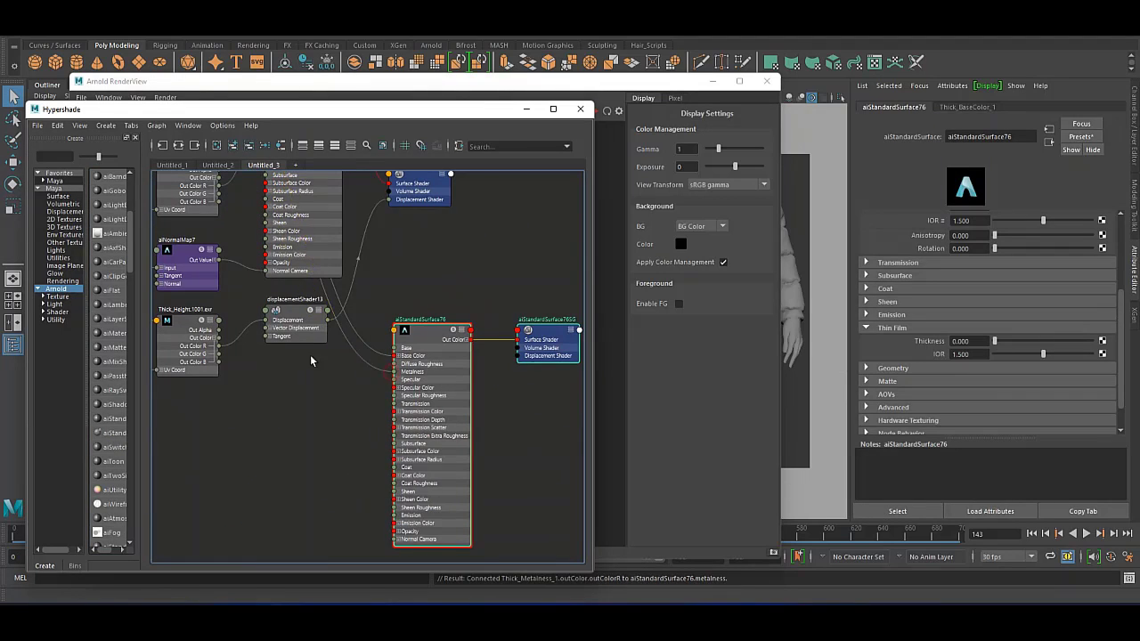
{"action": "scroll", "coordinate": [312, 360], "scroll_direction": "down", "scroll_amount": 3}
{"action": "left_click_drag", "start_coordinate": [303, 357], "coordinate": [350, 294]}
Connect the normal map to Normal Camera and wire displacement to the new shading group.
{"action": "scroll", "coordinate": [365, 418], "scroll_direction": "up", "scroll_amount": 3}
{"action": "scroll", "coordinate": [379, 430], "scroll_direction": "up", "scroll_amount": 1}
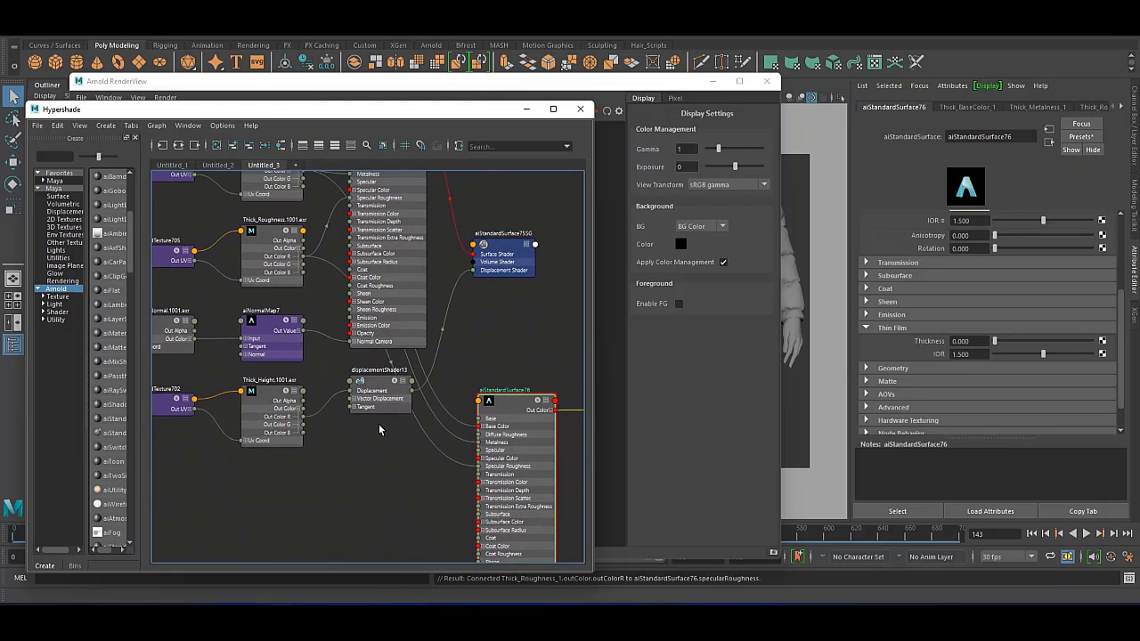
{"action": "scroll", "coordinate": [227, 309], "scroll_direction": "down", "scroll_amount": 3}
{"action": "scroll", "coordinate": [267, 267], "scroll_direction": "up", "scroll_amount": 3}
{"action": "left_click_drag", "start_coordinate": [268, 191], "coordinate": [438, 430]}
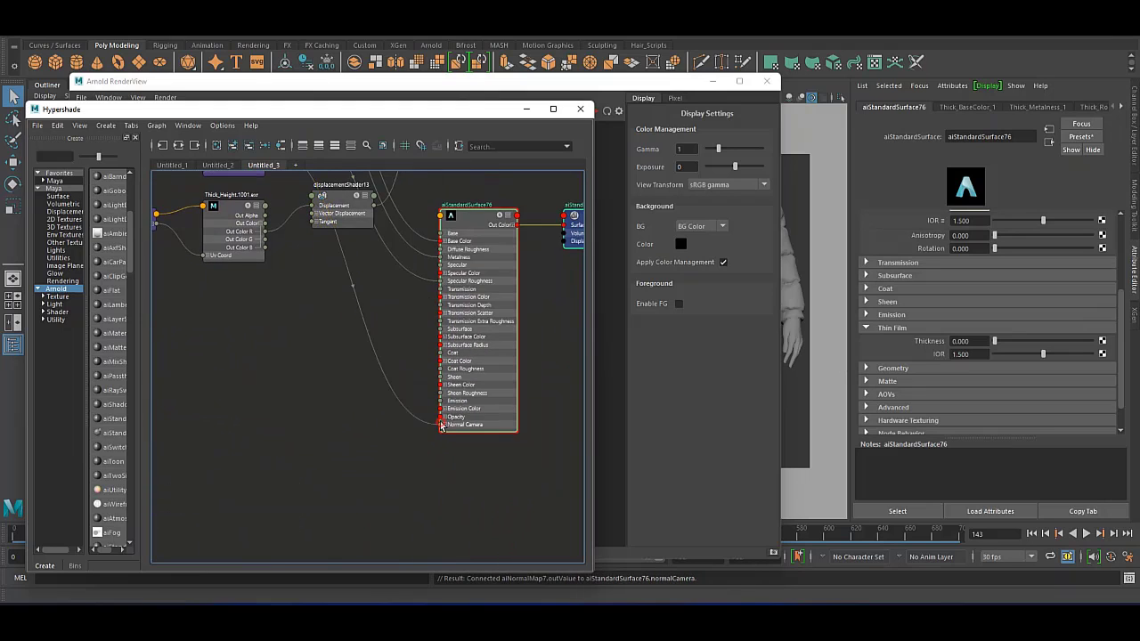
{"action": "scroll", "coordinate": [360, 315], "scroll_direction": "up", "scroll_amount": 1}
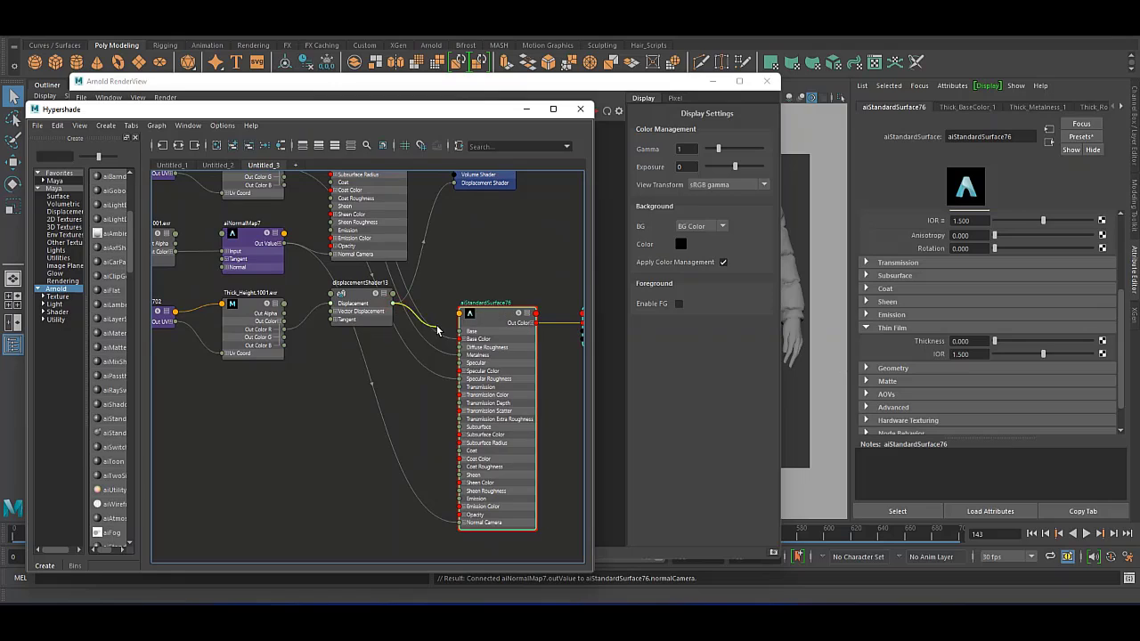
{"action": "scroll", "coordinate": [438, 331], "scroll_direction": "down", "scroll_amount": 2}
{"action": "scroll", "coordinate": [464, 329], "scroll_direction": "up", "scroll_amount": 2}
{"action": "left_click_drag", "start_coordinate": [437, 331], "coordinate": [473, 329]}
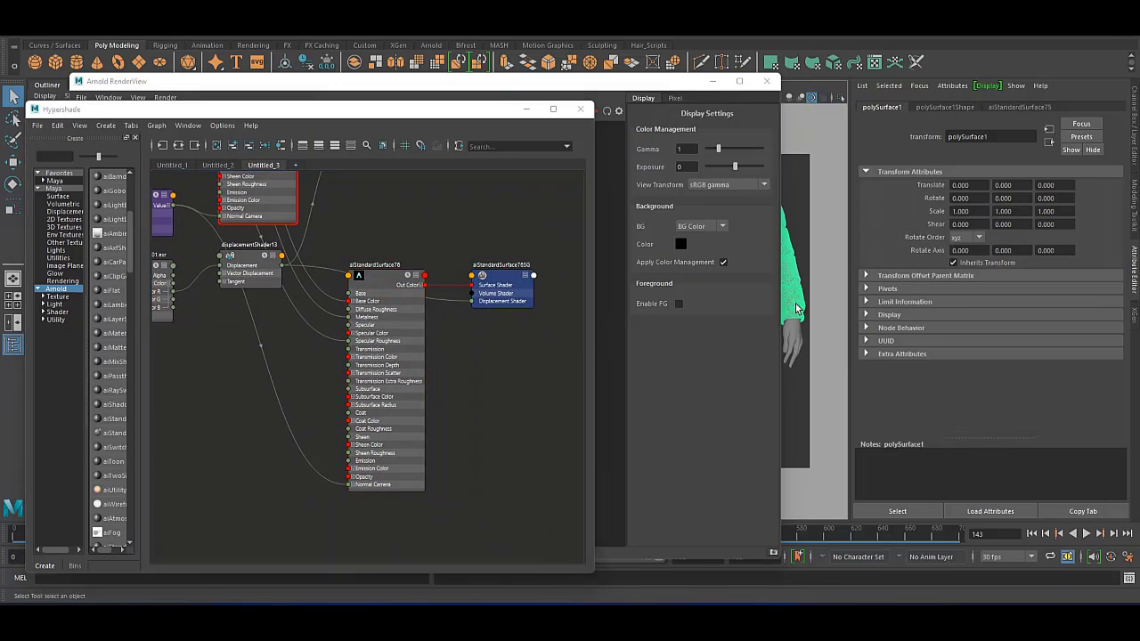
Show aiStandardSurface76's Thin Film settings (thickness 148.148, IOR 1.222), then return to the Arnold render.
{"action": "left_click", "coordinate": [610, 112]}
{"action": "left_click", "coordinate": [626, 96]}
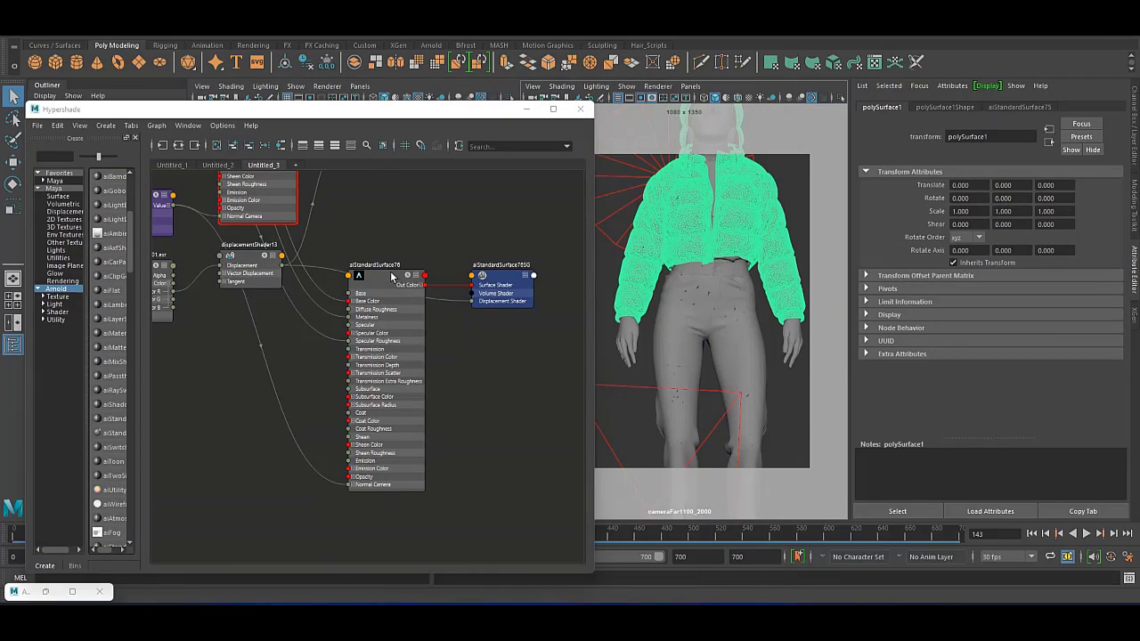
{"action": "left_click", "coordinate": [323, 270]}
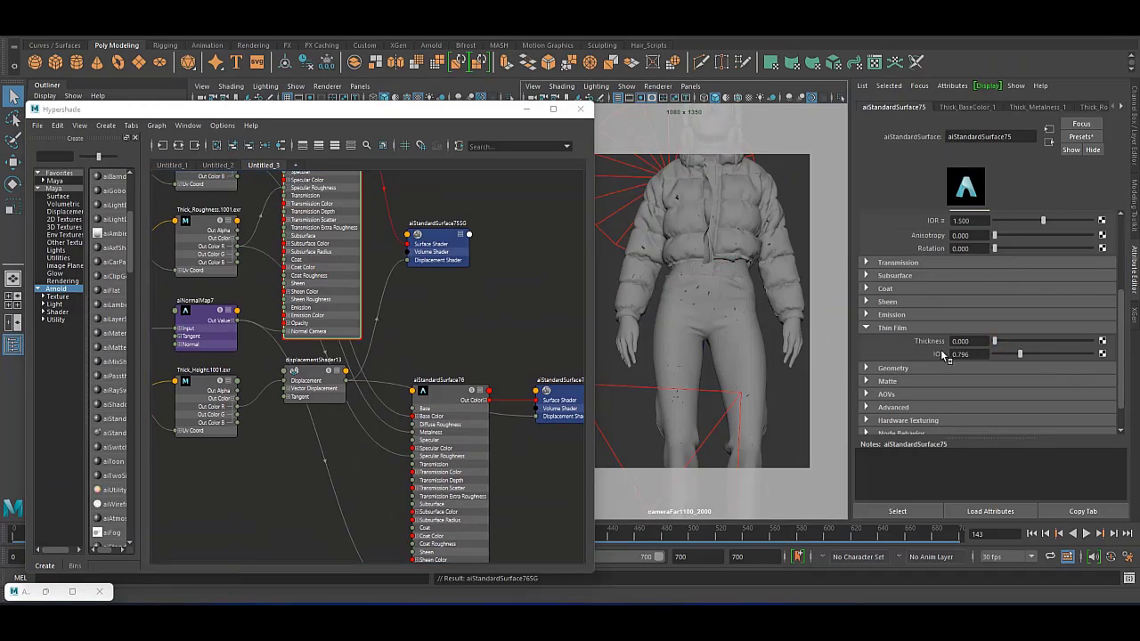
{"action": "left_click", "coordinate": [891, 328]}
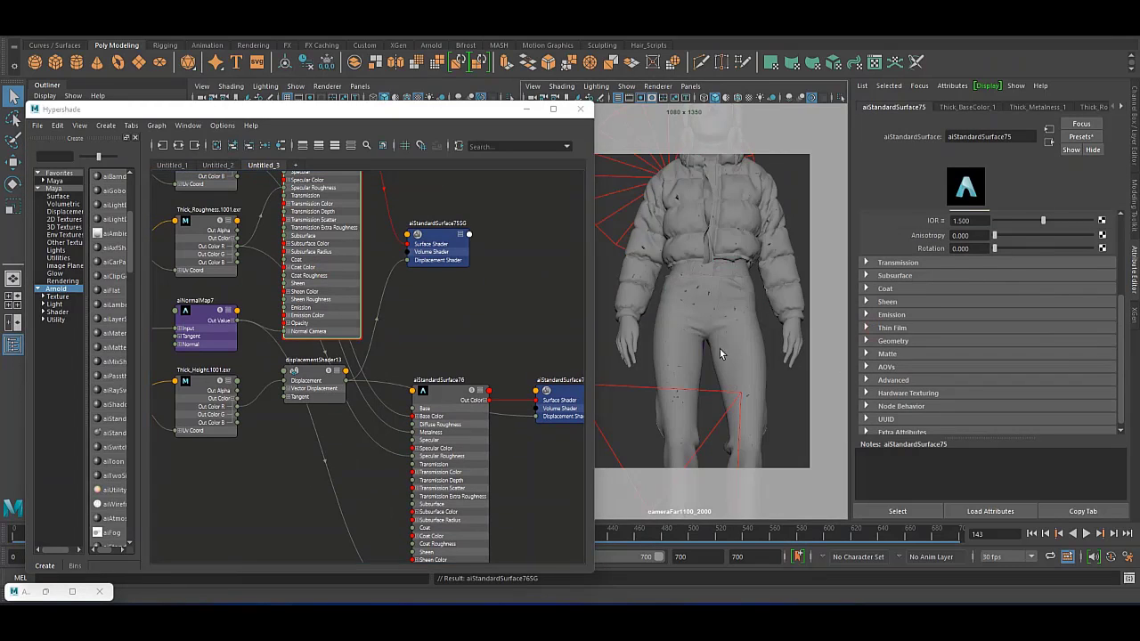
{"action": "left_click", "coordinate": [887, 324]}
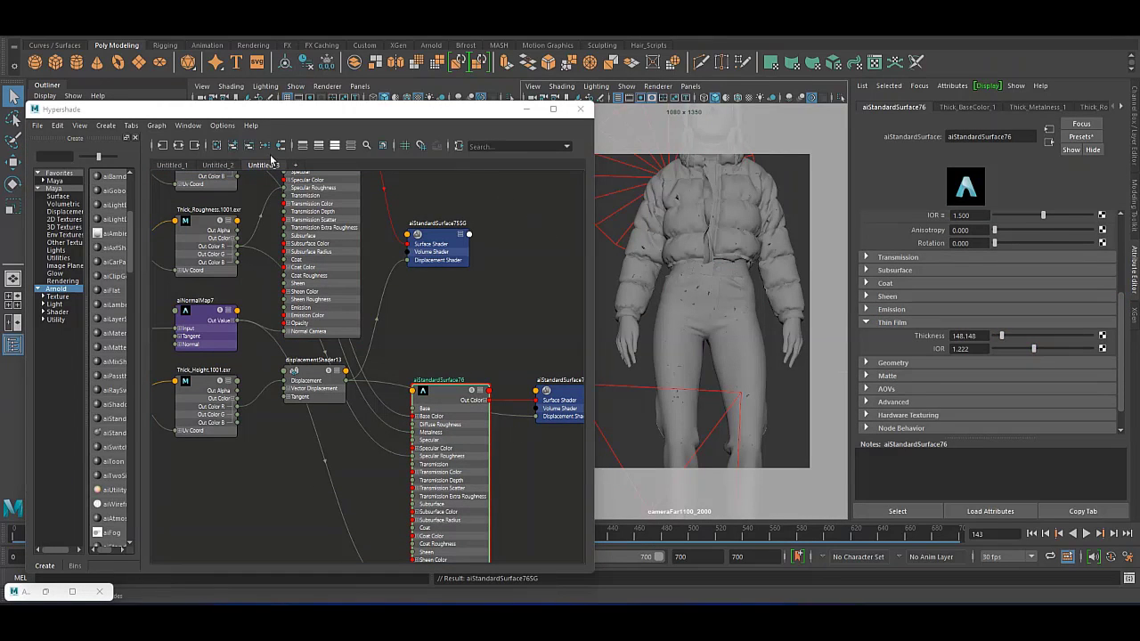
{"action": "left_click", "coordinate": [531, 108]}
{"action": "left_click", "coordinate": [42, 593]}
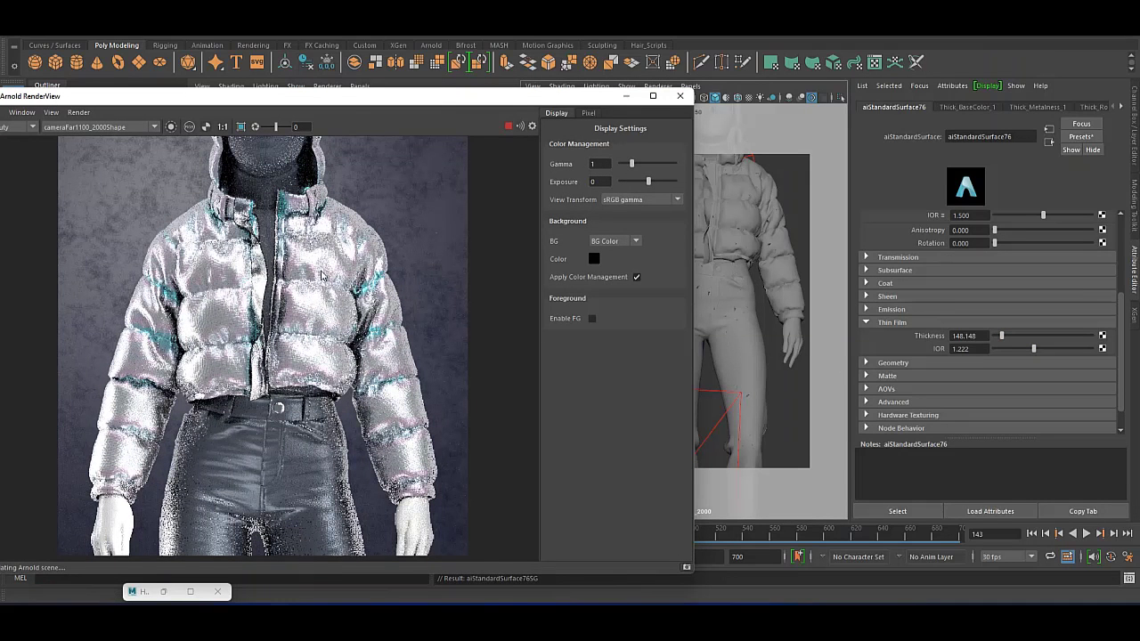
Restart the interactive Arnold render of the jacket and briefly revisit the node editor.
{"action": "left_click", "coordinate": [510, 134]}
{"action": "scroll", "coordinate": [733, 290], "scroll_direction": "up", "scroll_amount": 5}
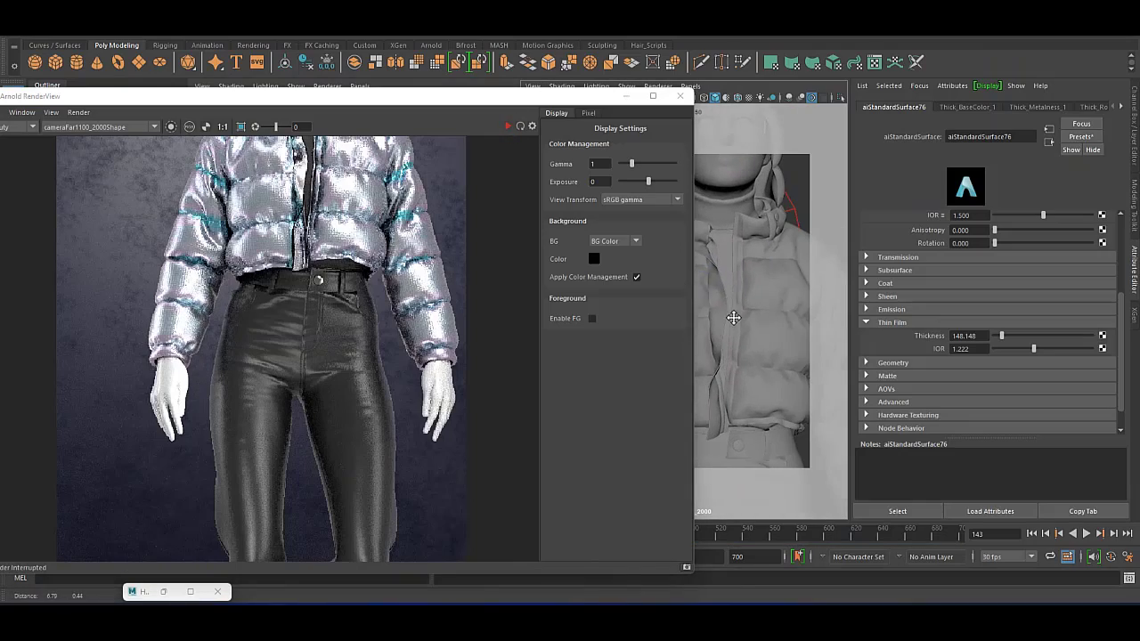
{"action": "left_click", "coordinate": [520, 126]}
{"action": "scroll", "coordinate": [303, 428], "scroll_direction": "down", "scroll_amount": 1}
{"action": "scroll", "coordinate": [302, 428], "scroll_direction": "down", "scroll_amount": 2}
{"action": "scroll", "coordinate": [303, 427], "scroll_direction": "down", "scroll_amount": 2}
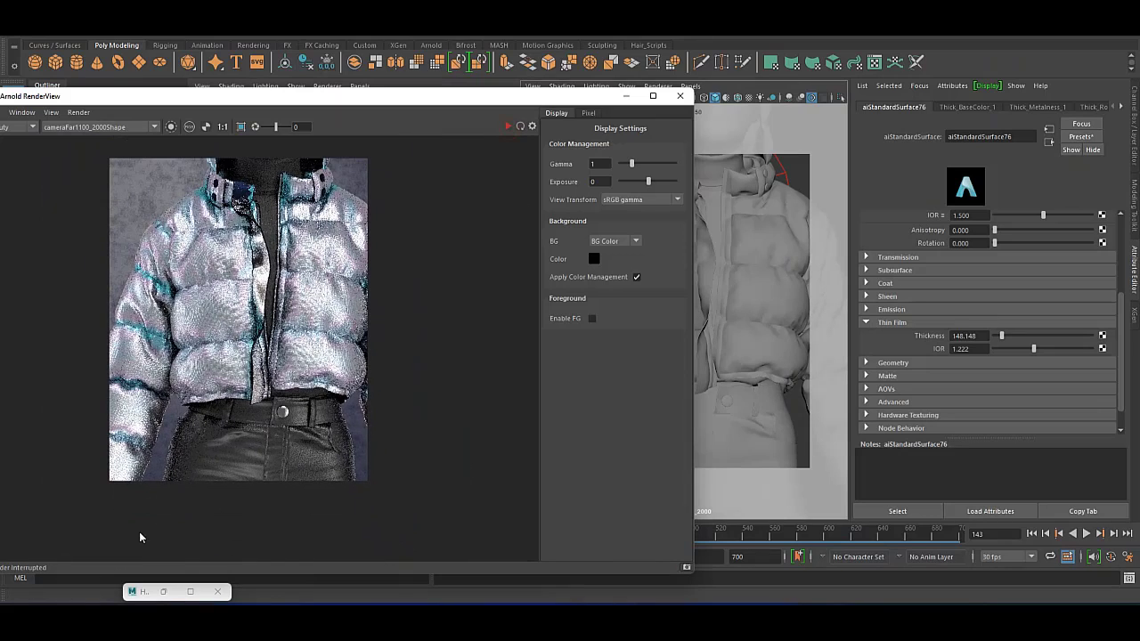
{"action": "left_click", "coordinate": [163, 592]}
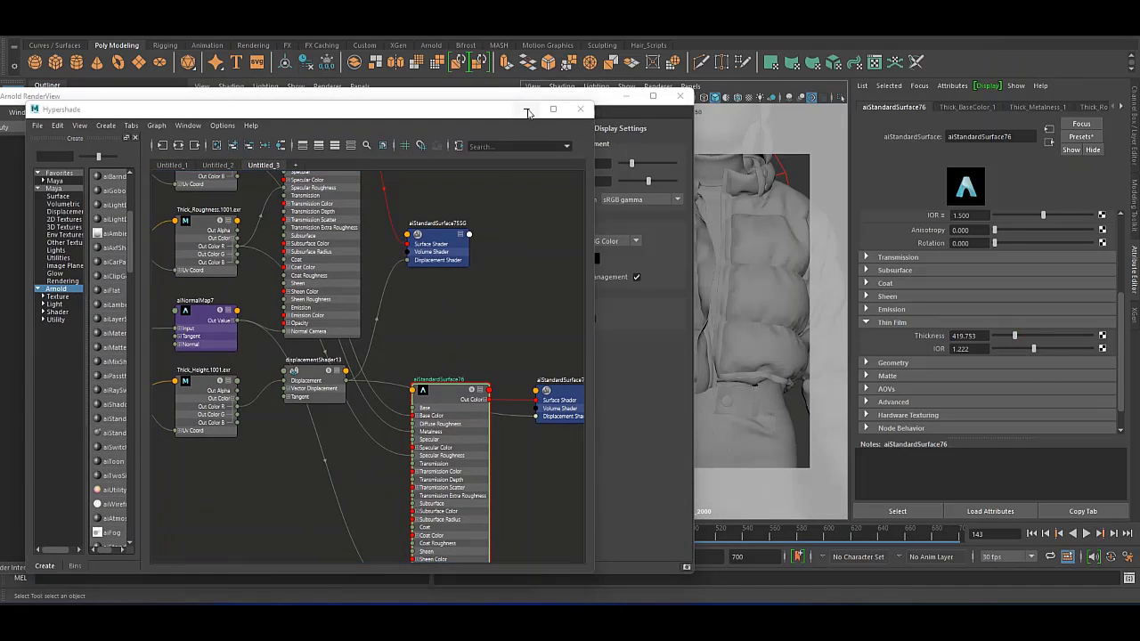
{"action": "left_click", "coordinate": [527, 112]}
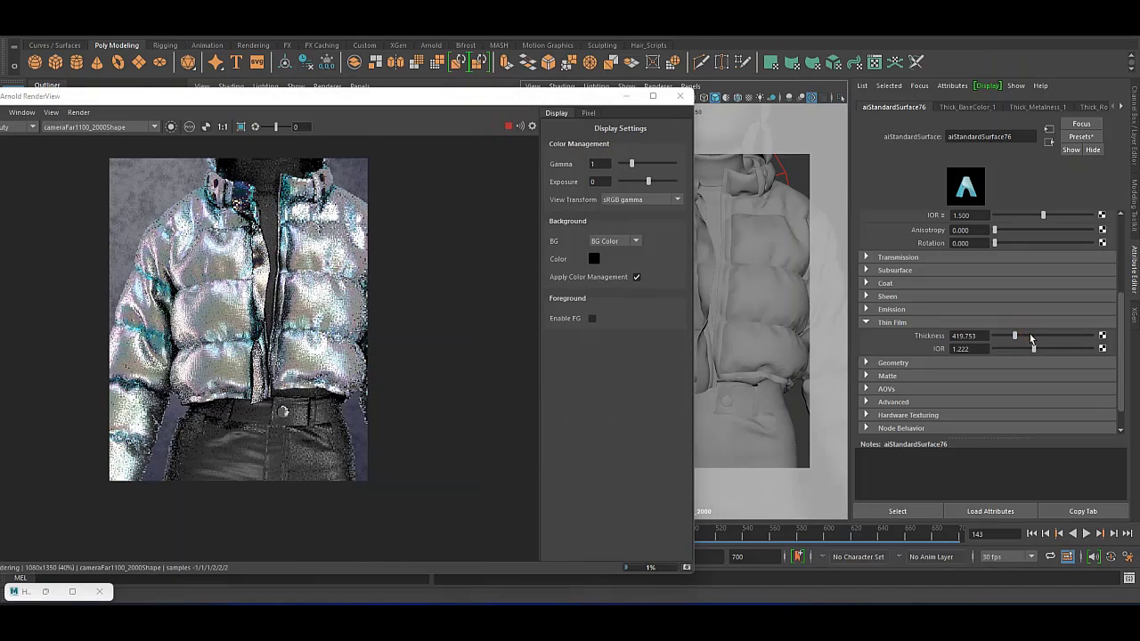
Raise the thin-film Thickness and lower the thin-film IOR to 0.650.
{"action": "mouse_move", "coordinate": [1031, 339]}
{"action": "left_mouse_down"}
{"action": "mouse_move", "coordinate": [1045, 337]}
{"action": "mouse_move", "coordinate": [1029, 336]}
{"action": "left_mouse_up"}
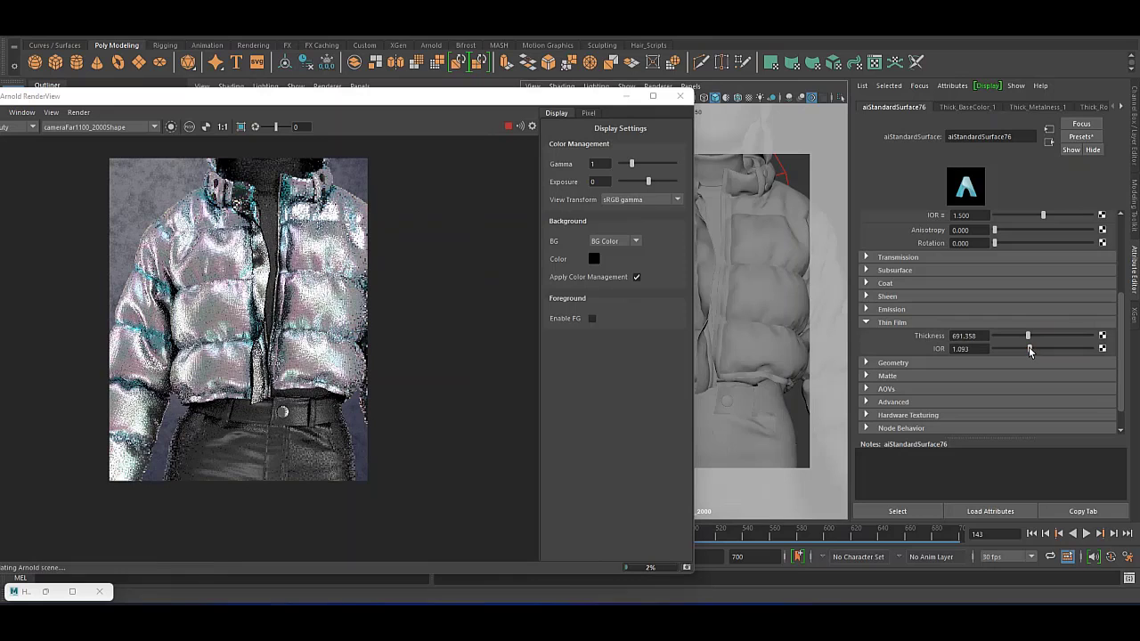
{"action": "left_click_drag", "start_coordinate": [1034, 349], "coordinate": [1009, 349]}
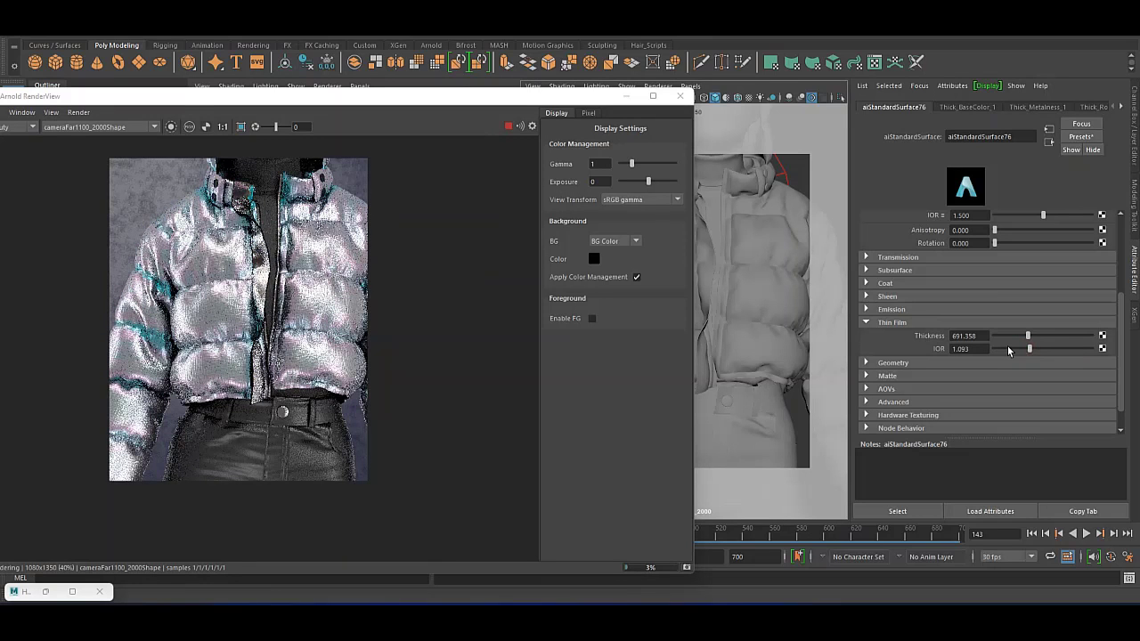
{"action": "left_click", "coordinate": [1009, 349]}
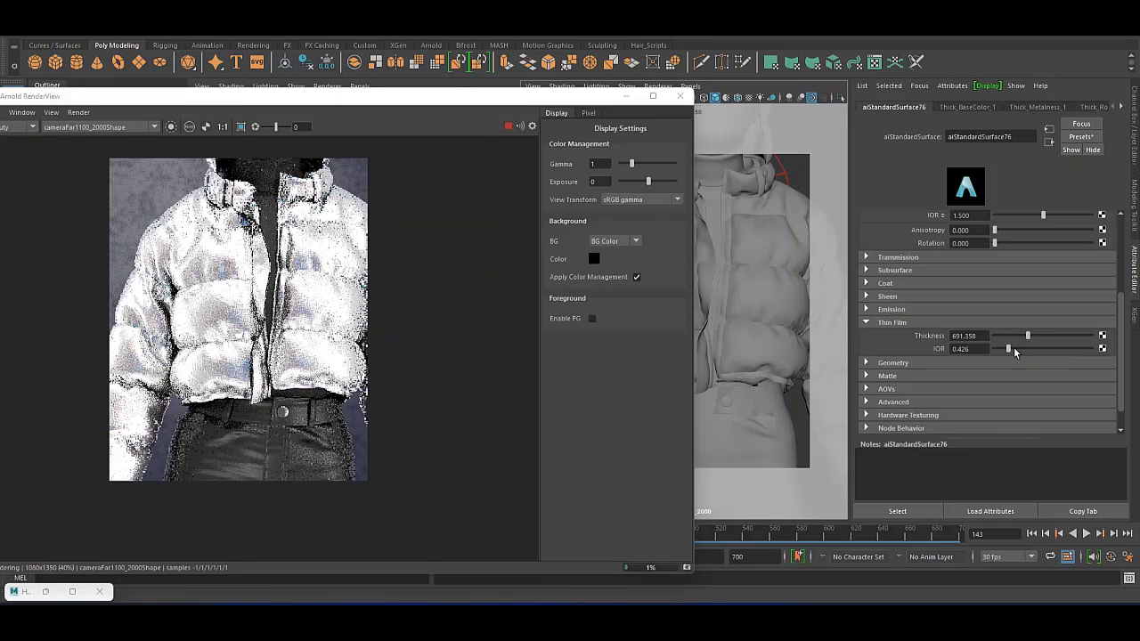
{"action": "left_click", "coordinate": [1013, 349]}
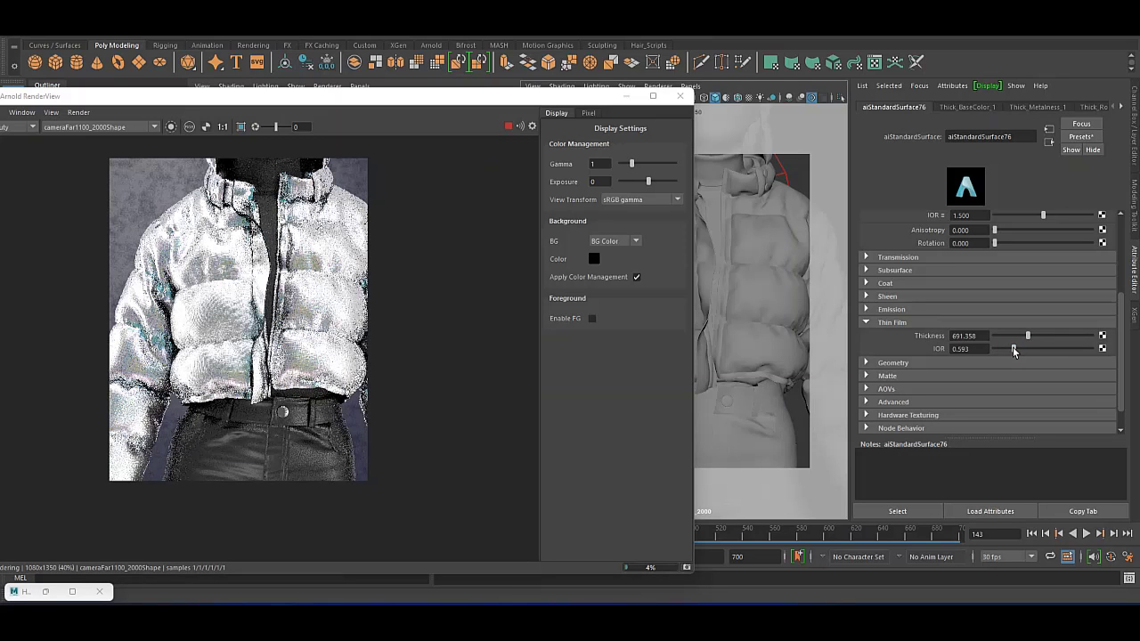
{"action": "double_click", "coordinate": [962, 348]}
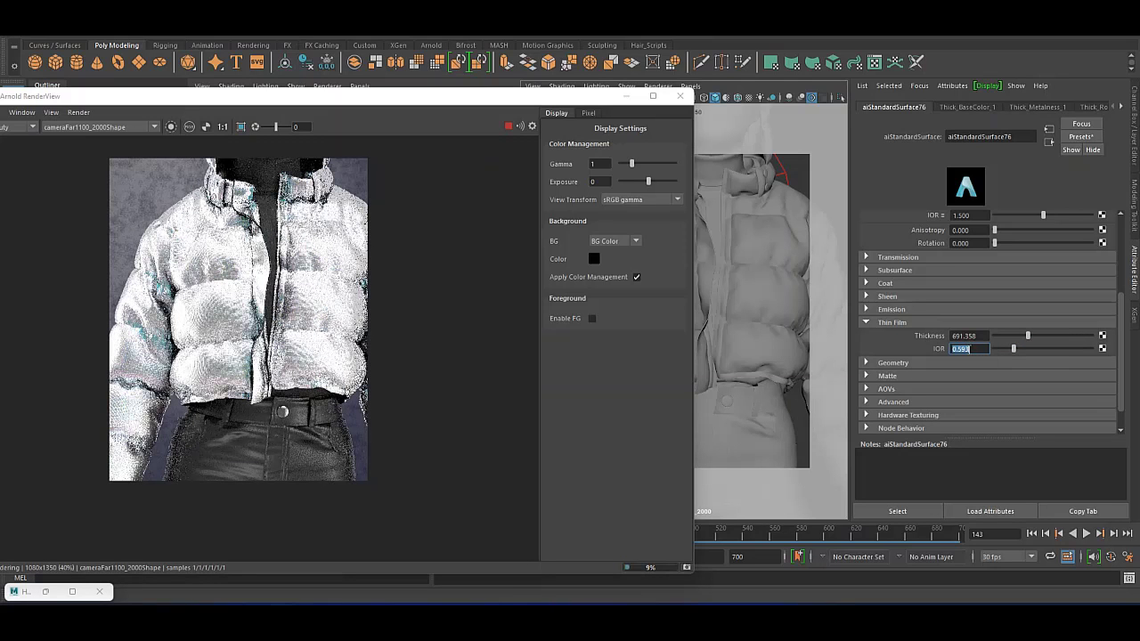
{"action": "type", "text": ".65"}
{"action": "type", "text": "0.650"}
{"action": "key", "text": "Return"}
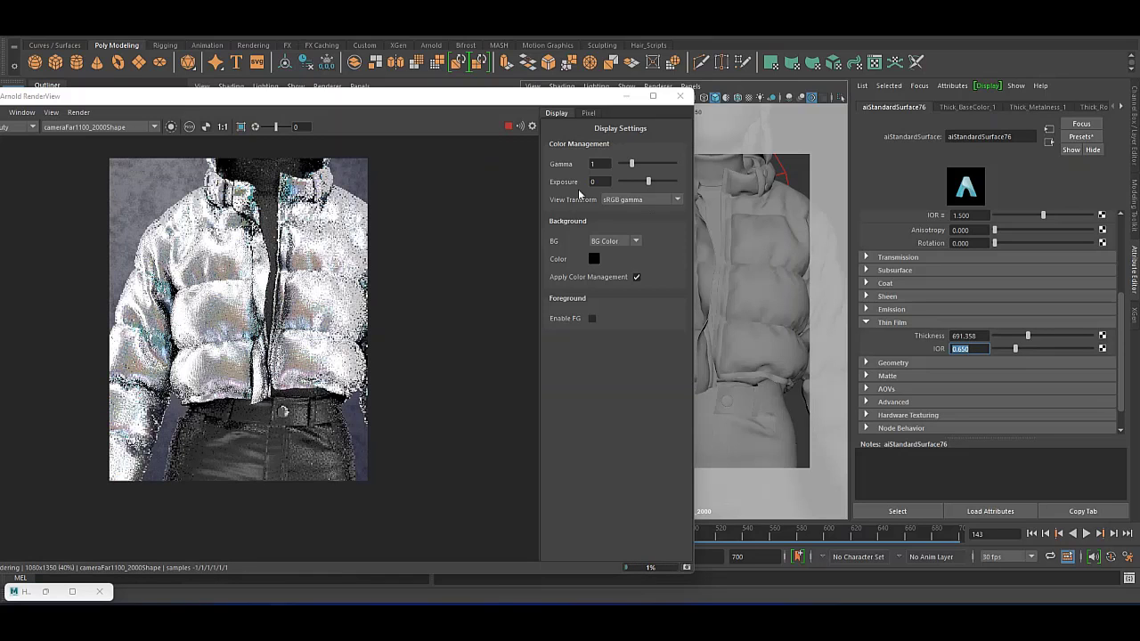
Retype the thin-film IOR and restart the IPR to re-render the jacket.
{"action": "left_click", "coordinate": [507, 127]}
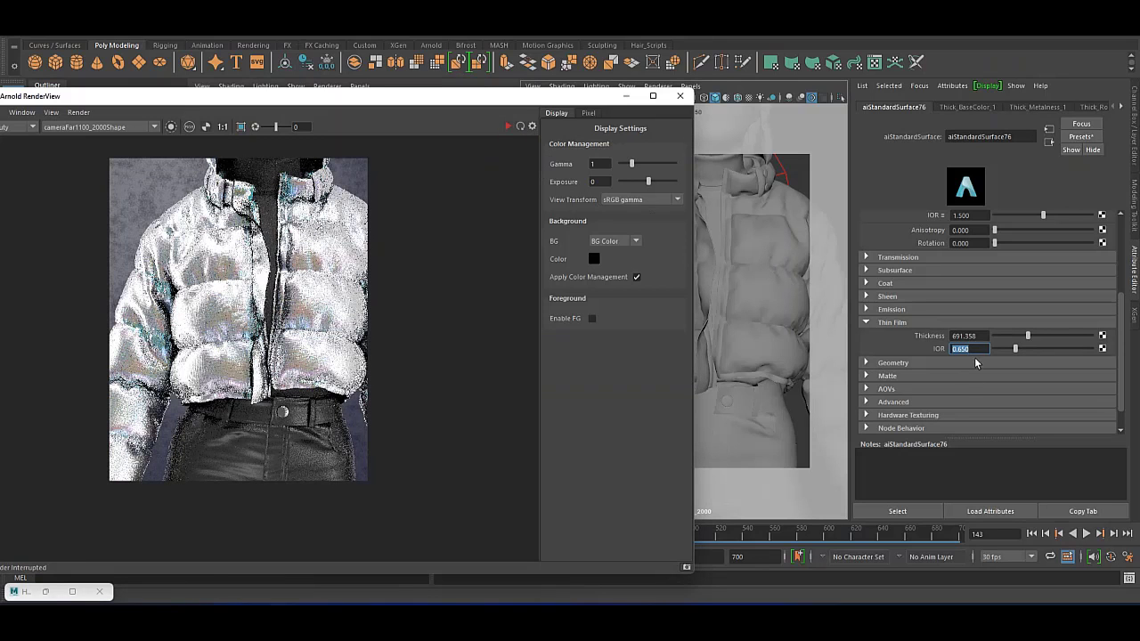
{"action": "type", "text": ".7"}
{"action": "left_click", "coordinate": [508, 126]}
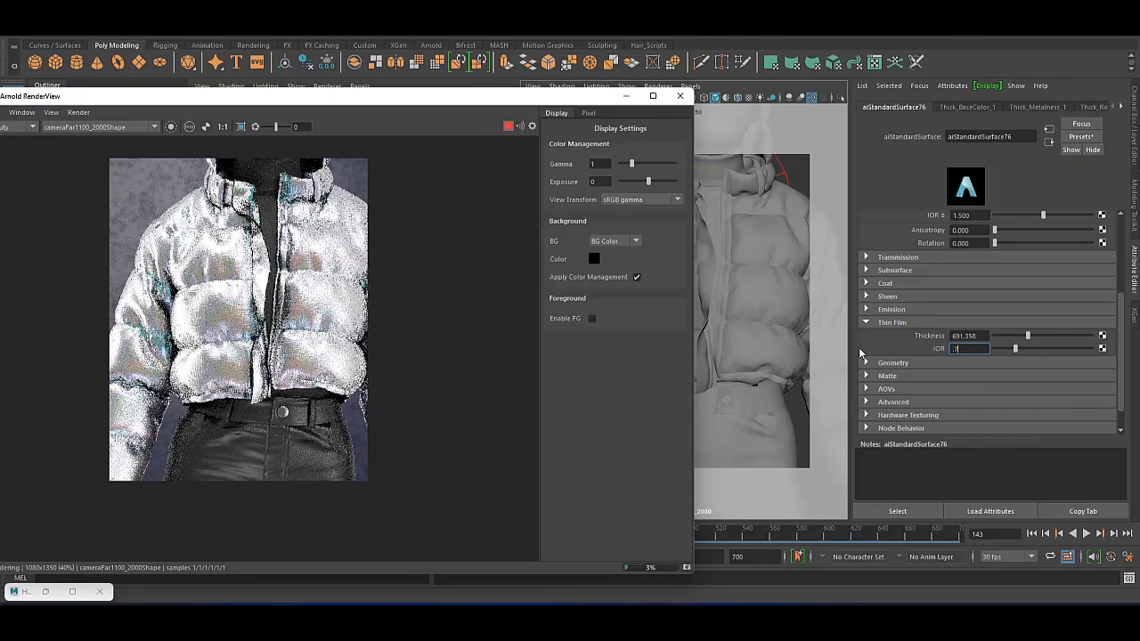
{"action": "double_click", "coordinate": [962, 348]}
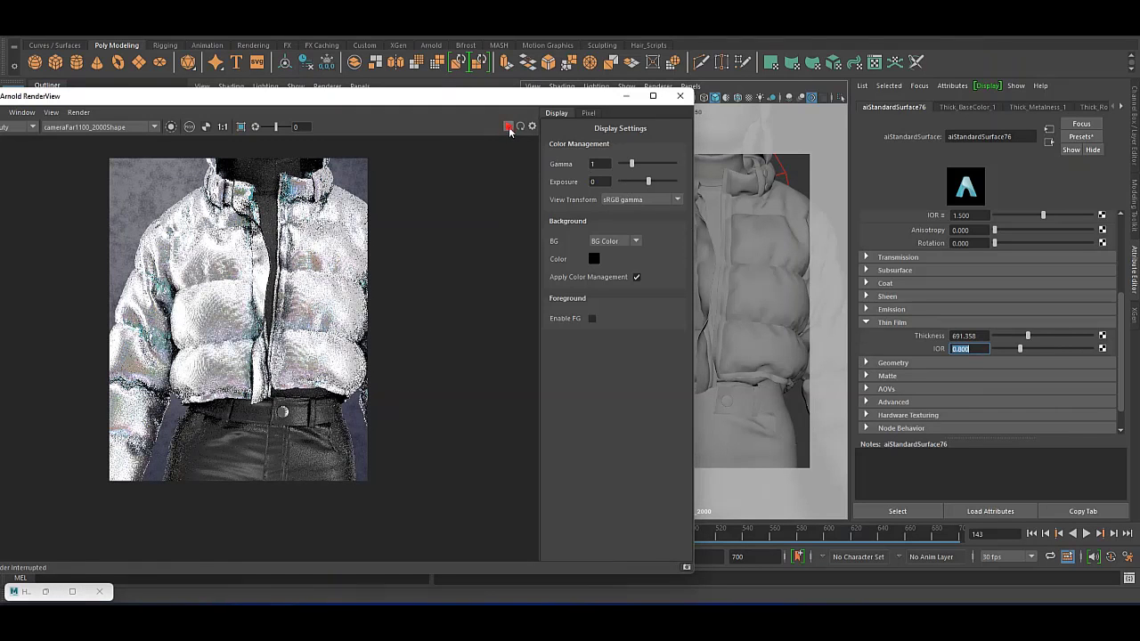
{"action": "left_click", "coordinate": [508, 126]}
{"action": "left_click", "coordinate": [508, 127]}
{"action": "type", "text": "0.730"}
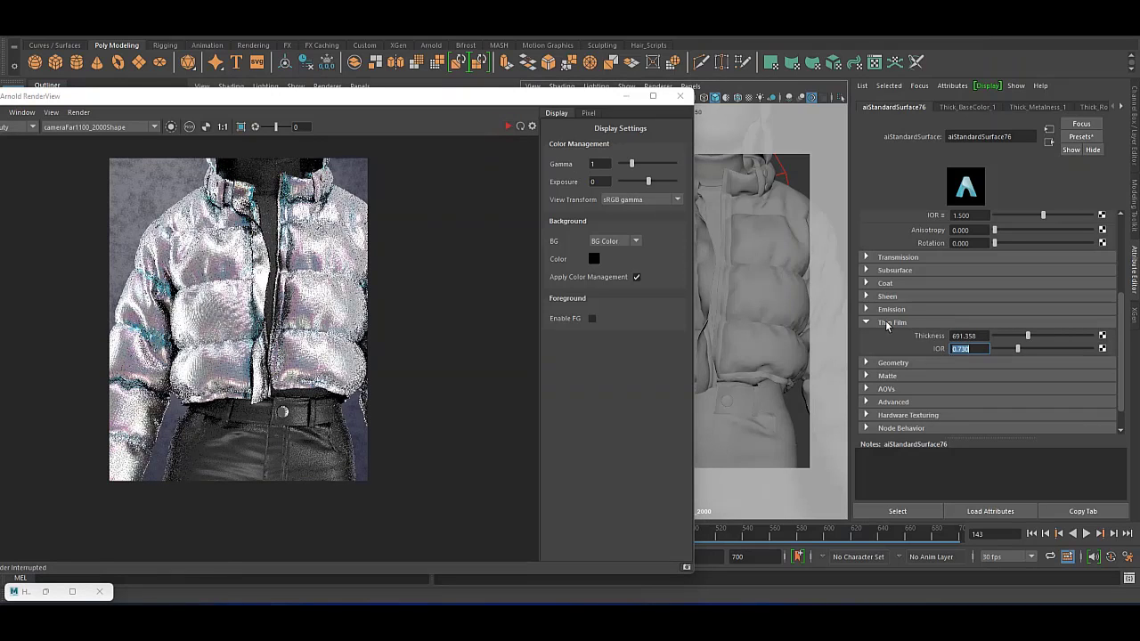
{"action": "left_click", "coordinate": [508, 127]}
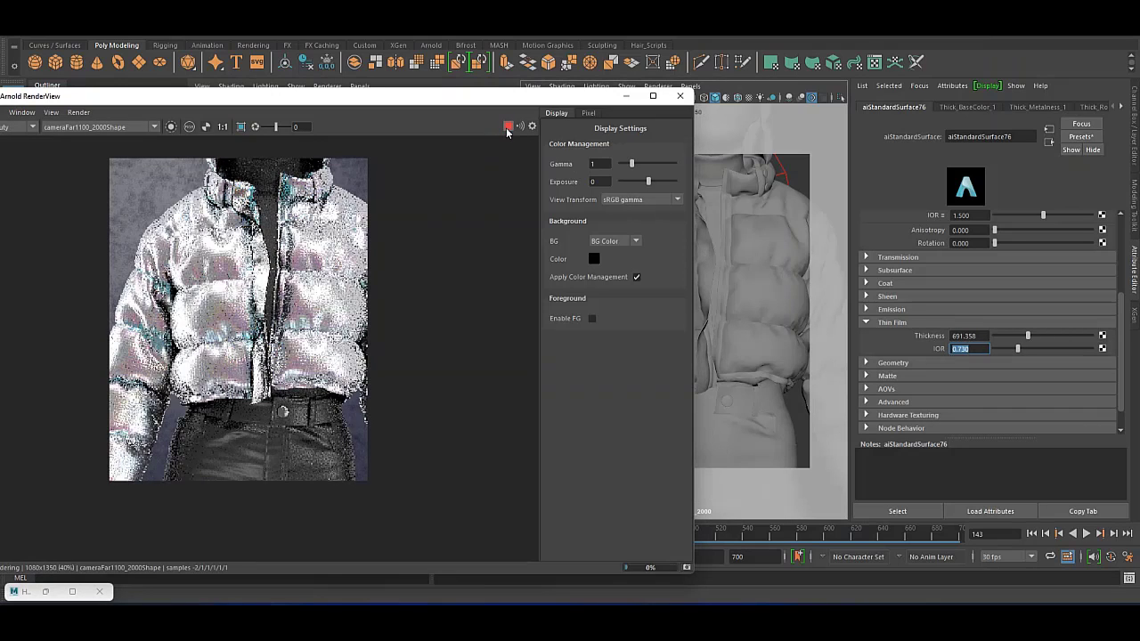
Cycle the interactive render on and off to compare the jacket's iridescent tint.
{"action": "left_click", "coordinate": [506, 130]}
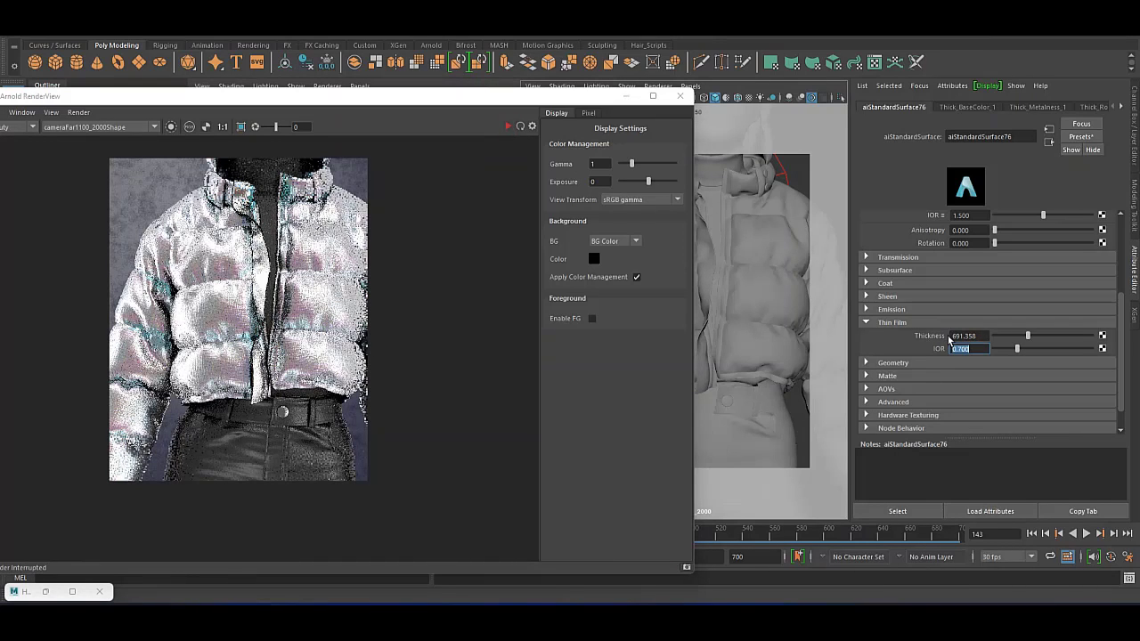
{"action": "left_click", "coordinate": [507, 128]}
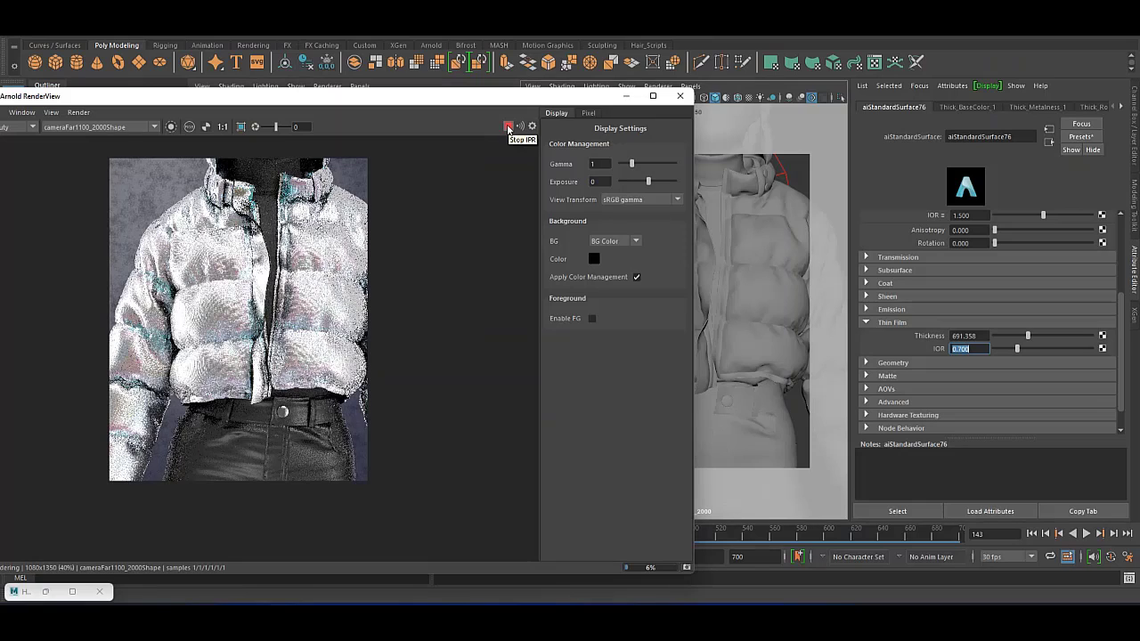
{"action": "left_click", "coordinate": [508, 127]}
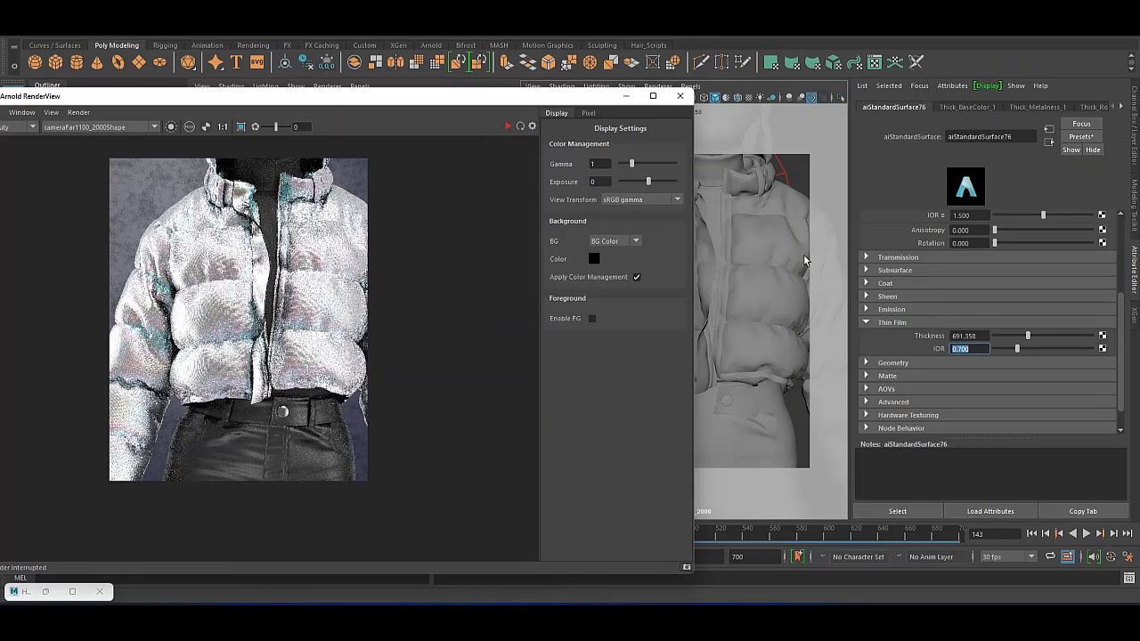
{"action": "left_click", "coordinate": [506, 127]}
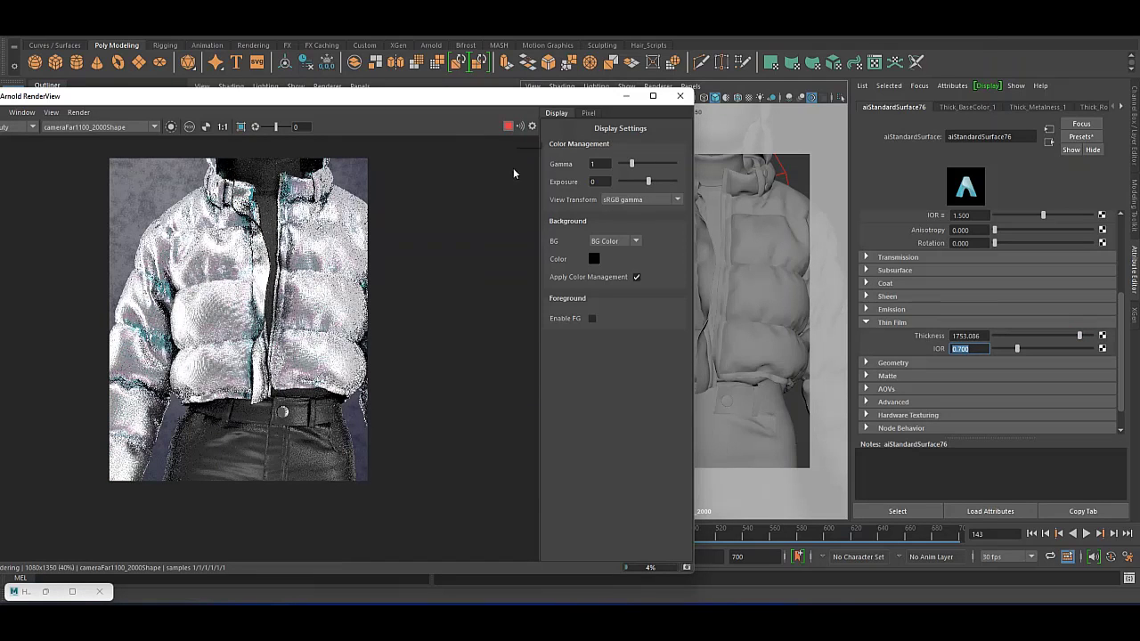
{"action": "left_click", "coordinate": [508, 125]}
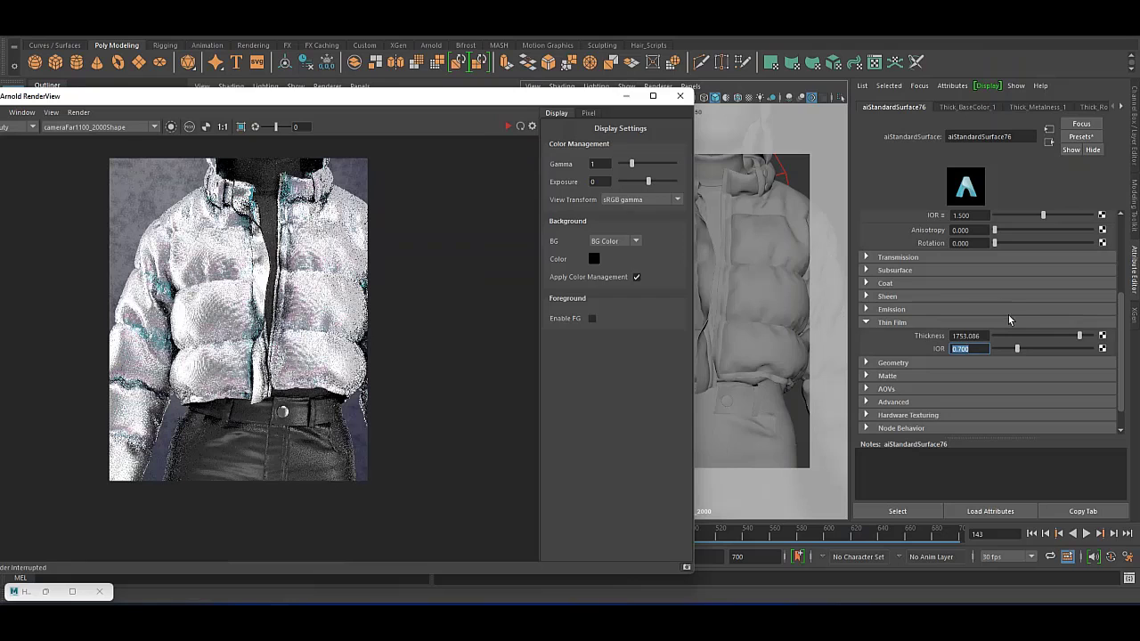
{"action": "left_click", "coordinate": [508, 127]}
{"action": "left_click", "coordinate": [508, 127]}
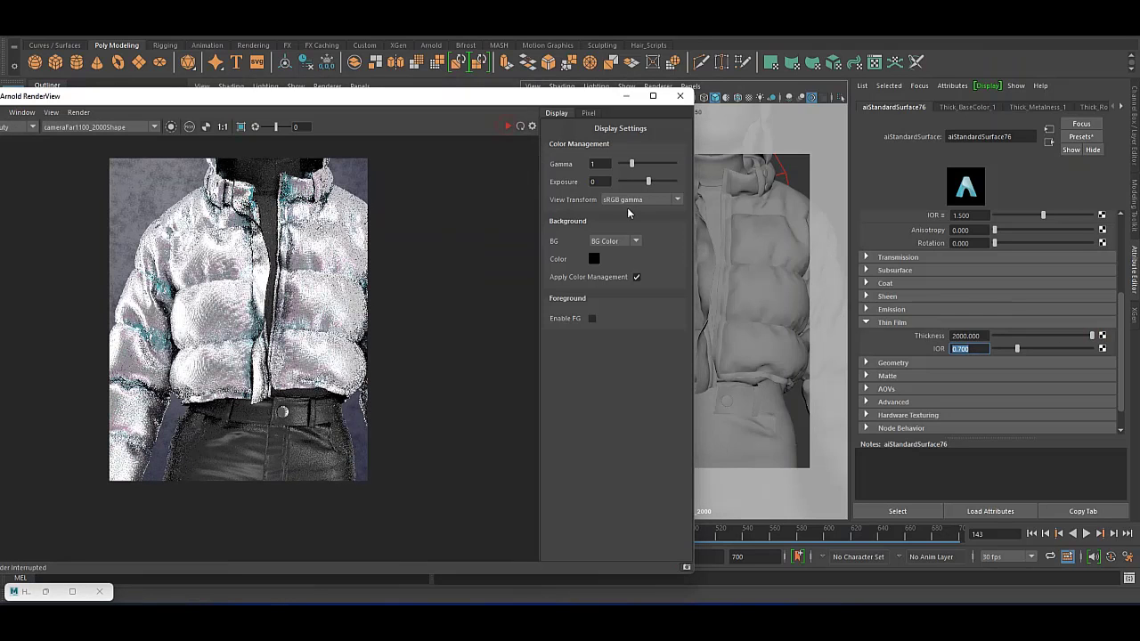
{"action": "left_click", "coordinate": [1010, 335]}
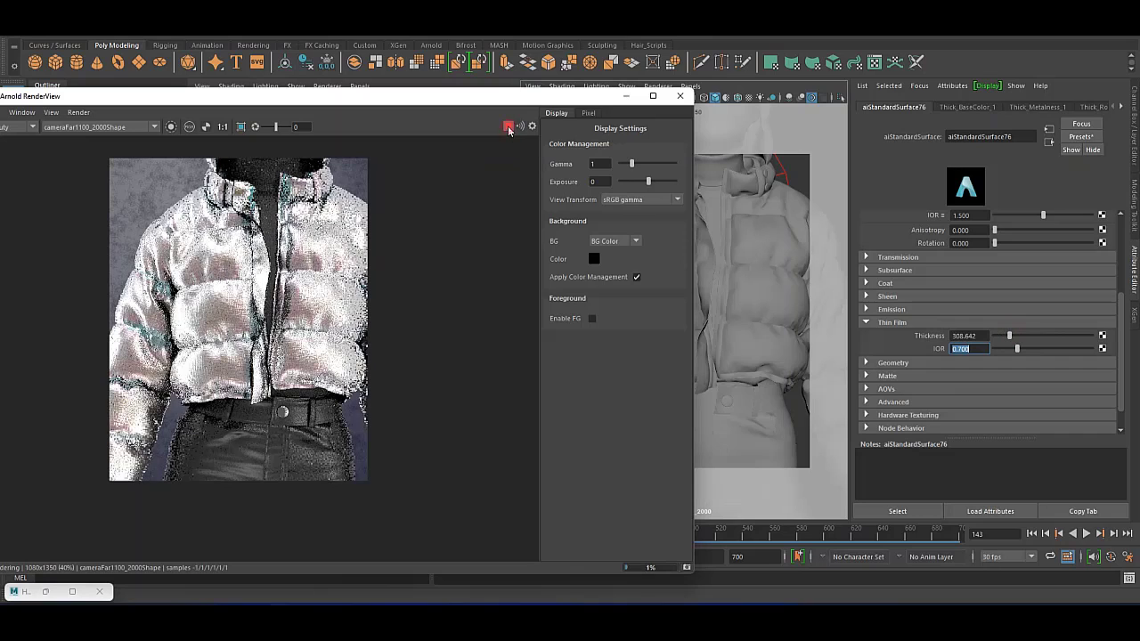
{"action": "left_click", "coordinate": [508, 127]}
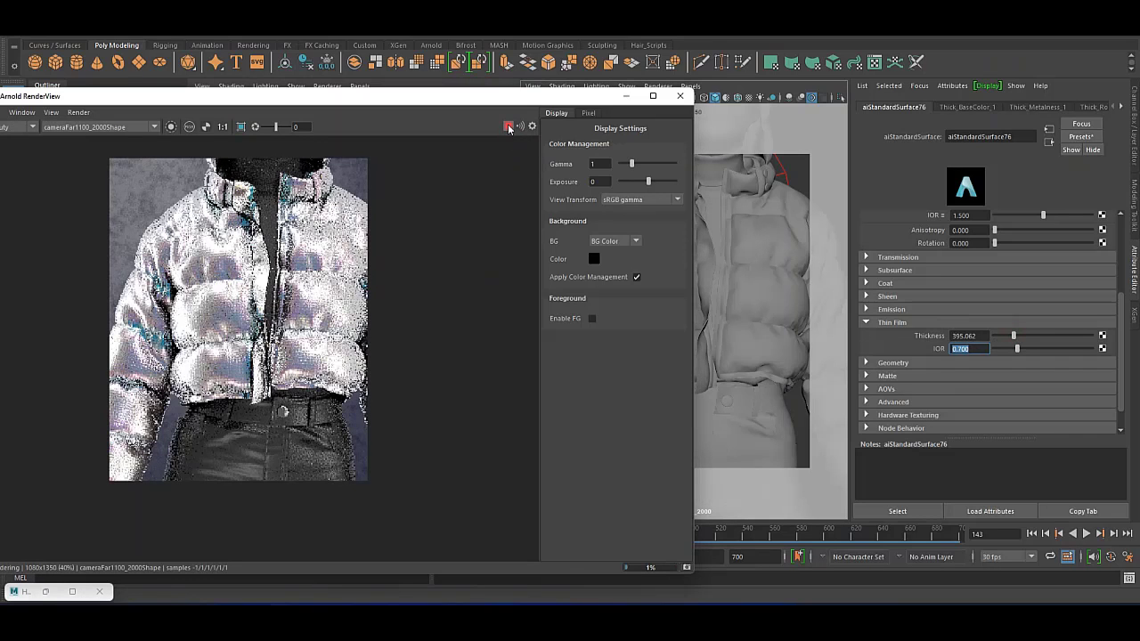
{"action": "left_click", "coordinate": [508, 127]}
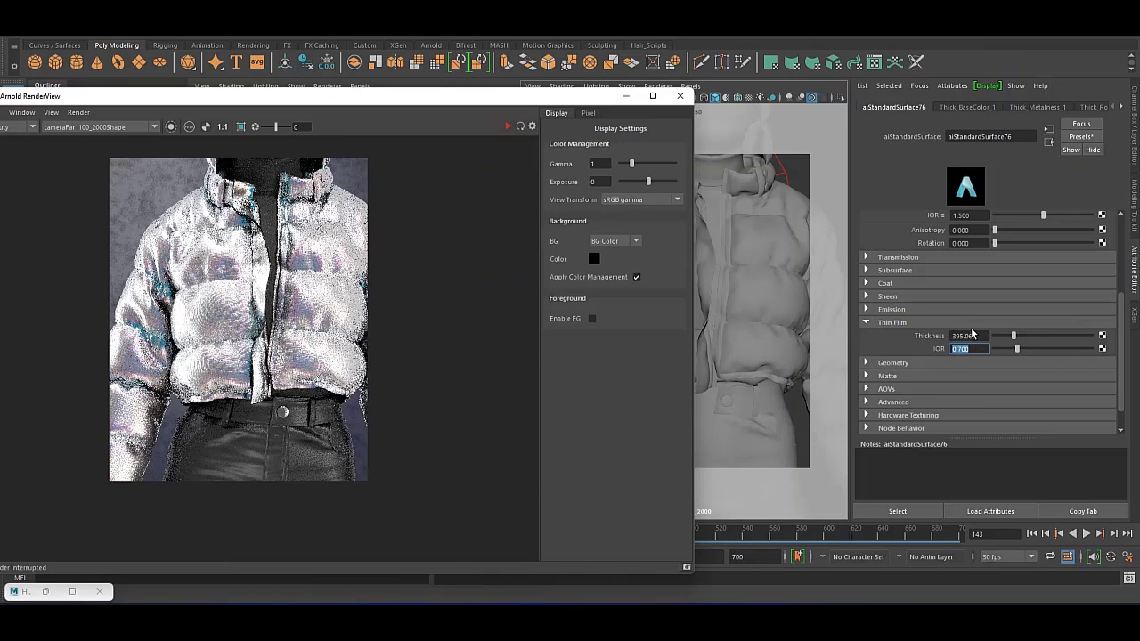
Set the thin-film Thickness to 420 and re-render the jacket preview.
{"action": "left_click", "coordinate": [967, 335]}
{"action": "left_click", "coordinate": [891, 322]}
{"action": "left_click", "coordinate": [508, 127]}
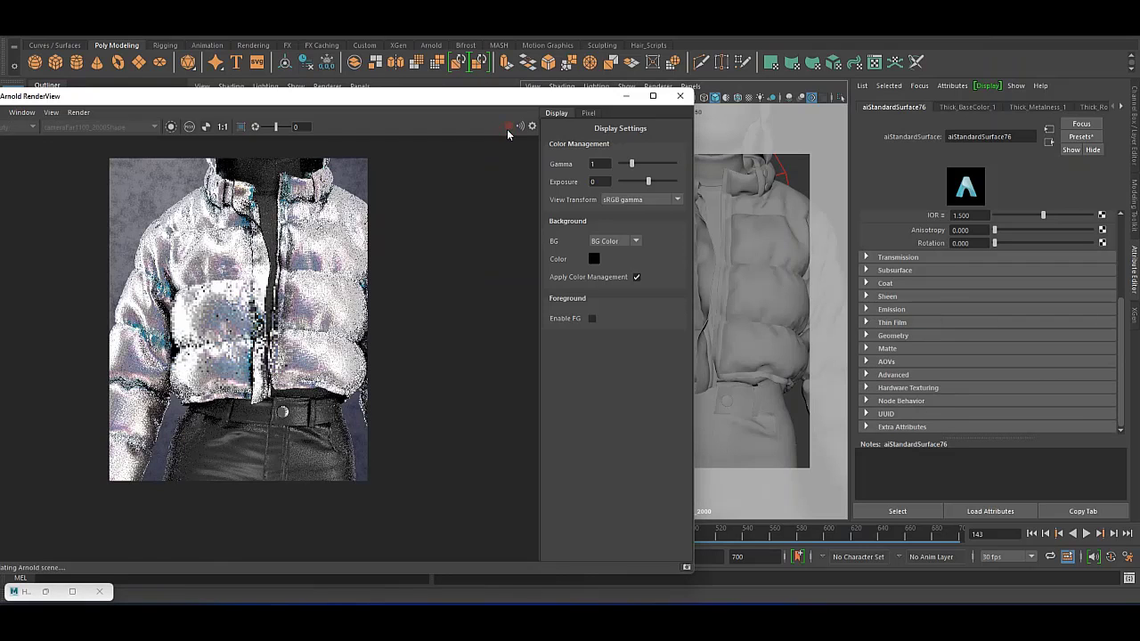
{"action": "left_click", "coordinate": [892, 323]}
{"action": "left_click", "coordinate": [967, 335]}
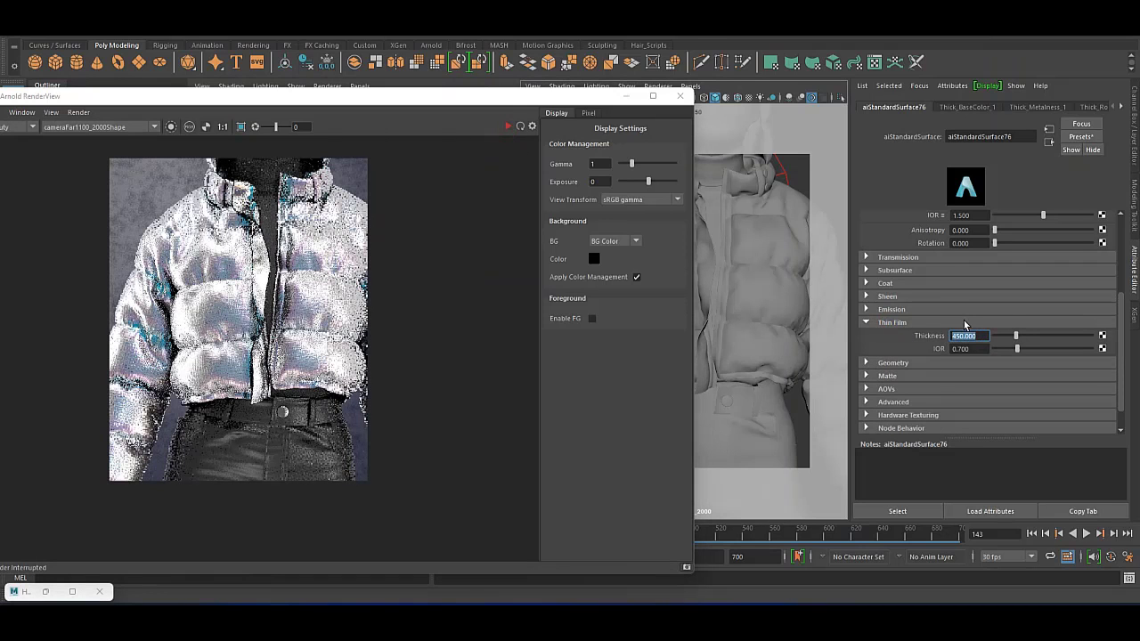
{"action": "type", "text": "500.000"}
{"action": "left_click", "coordinate": [508, 127]}
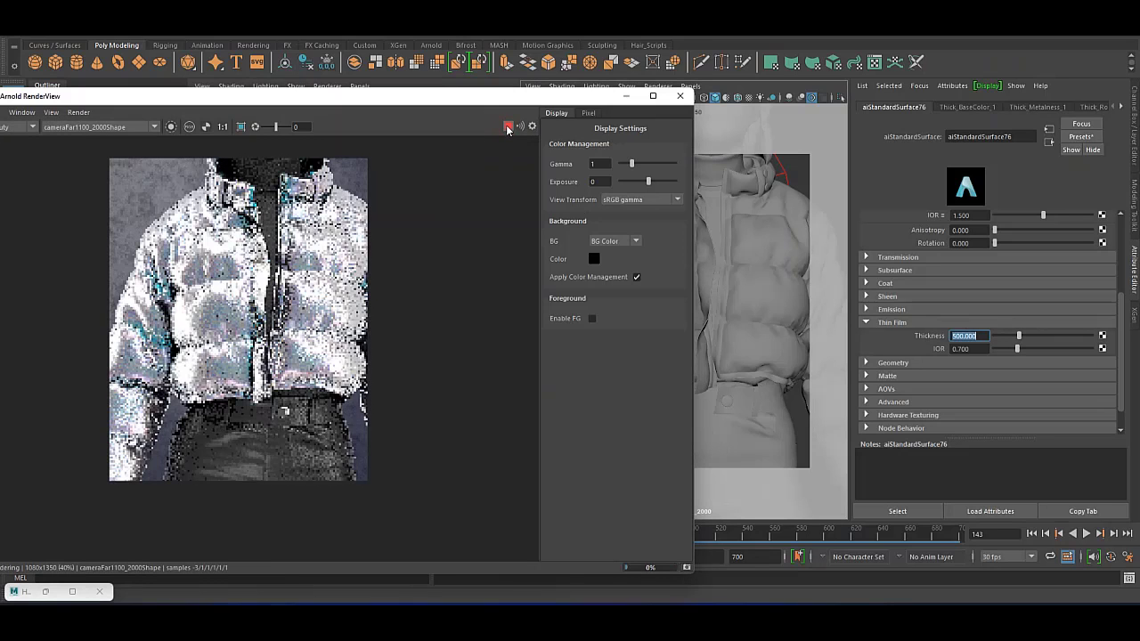
{"action": "key", "text": "Escape"}
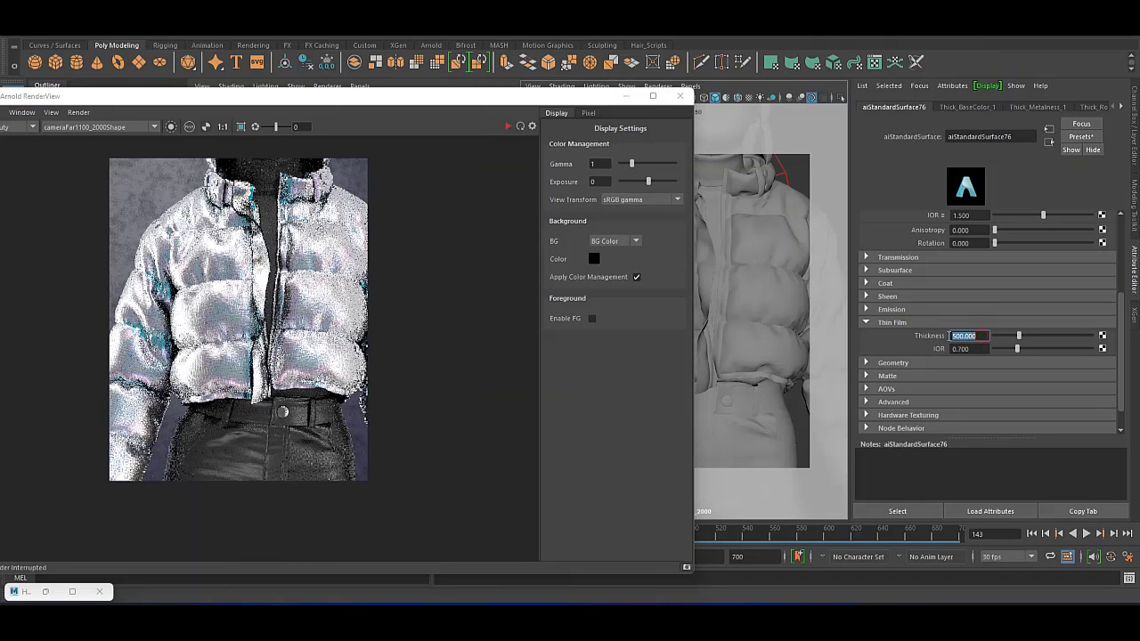
{"action": "type", "text": "300.000"}
{"action": "left_click", "coordinate": [506, 127]}
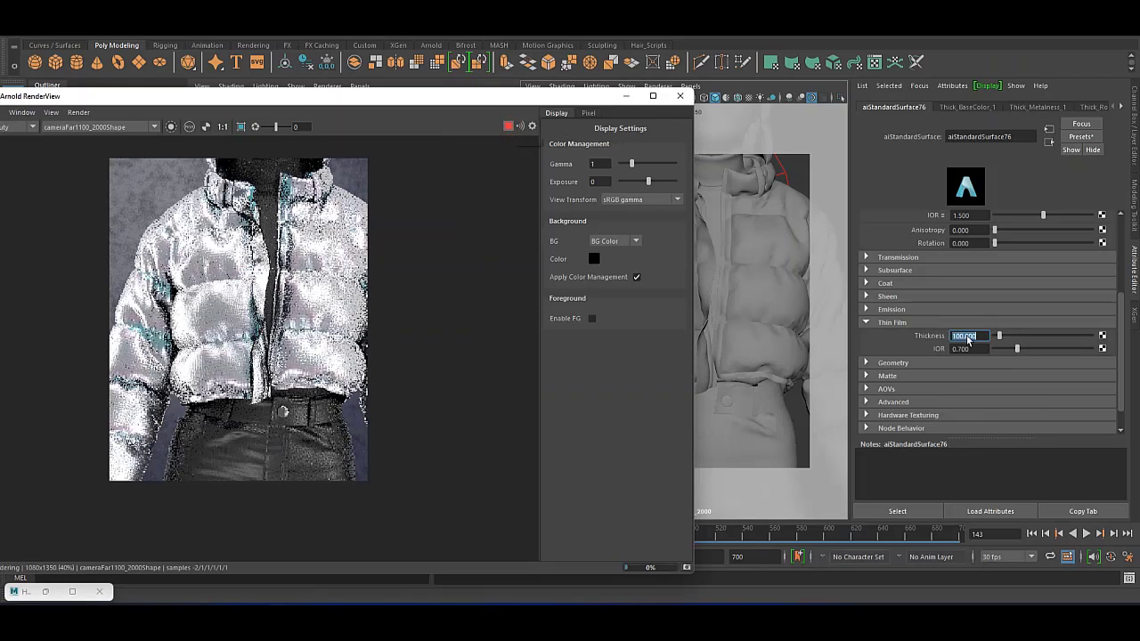
{"action": "left_click", "coordinate": [506, 126]}
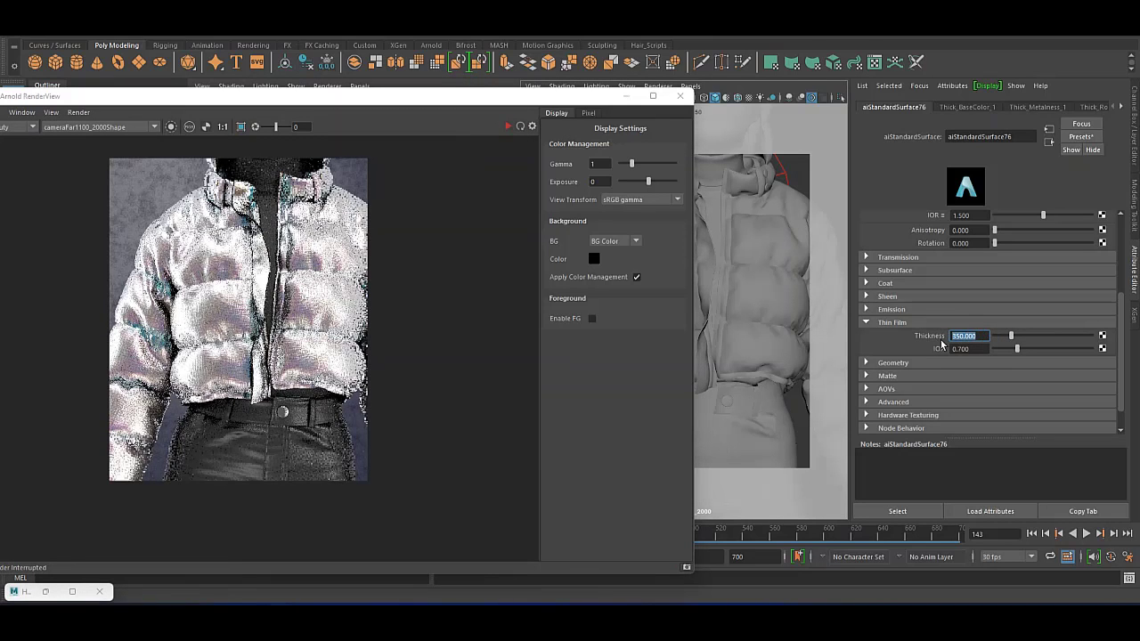
{"action": "left_click", "coordinate": [507, 126]}
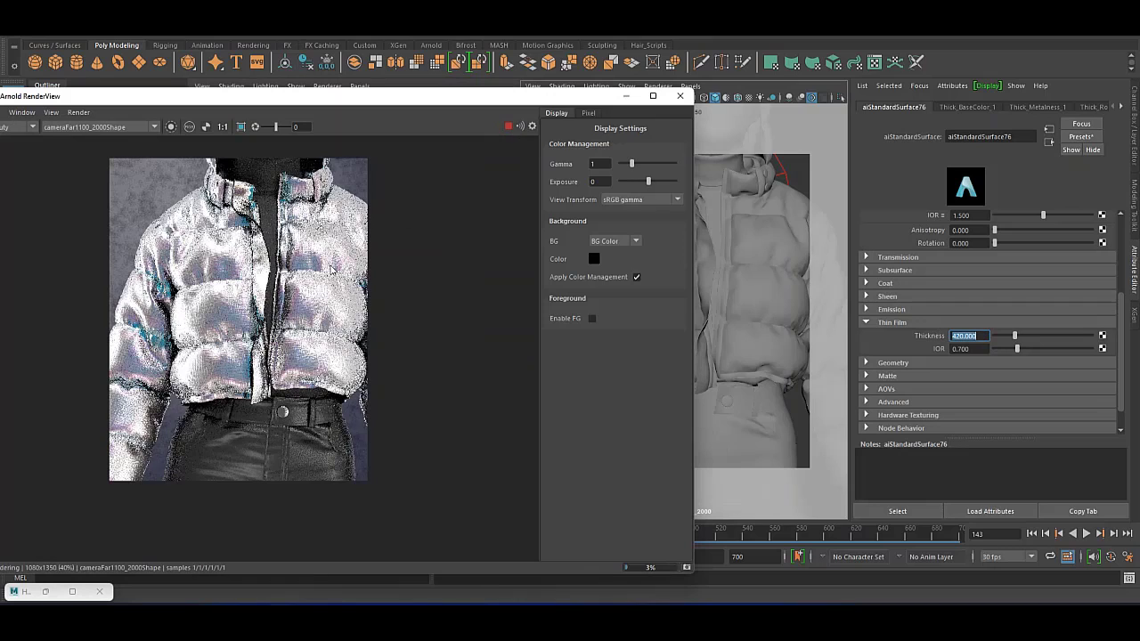
{"action": "left_click", "coordinate": [507, 127]}
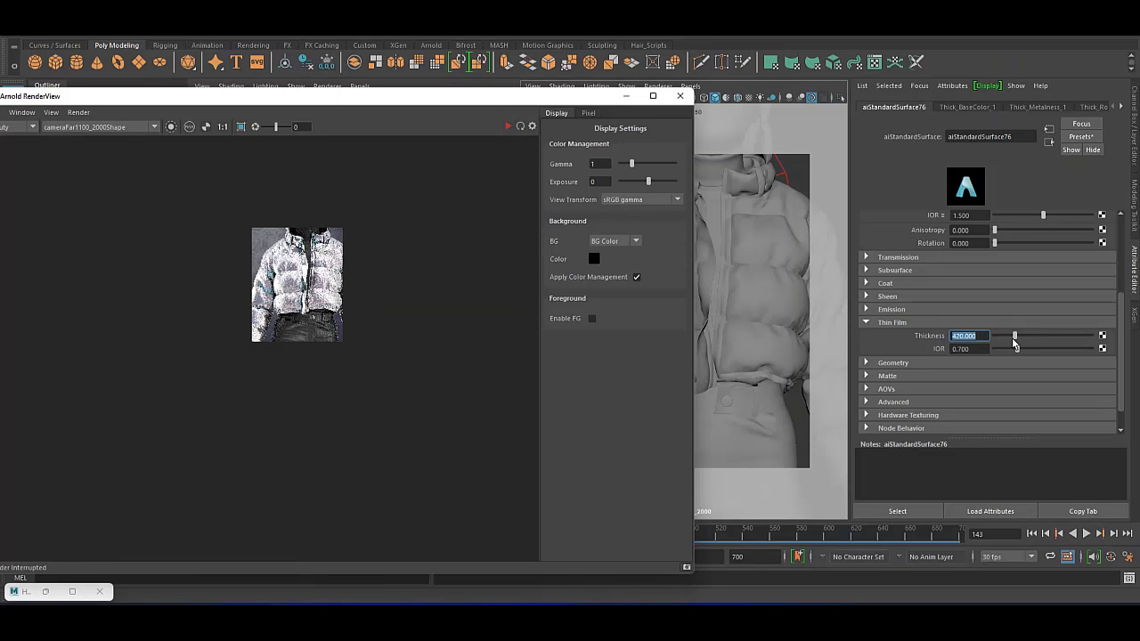
Set thin film to thickness 625 and IOR 0.8, re-render, then stop and minimize RenderView.
{"action": "key", "text": "Tab"}
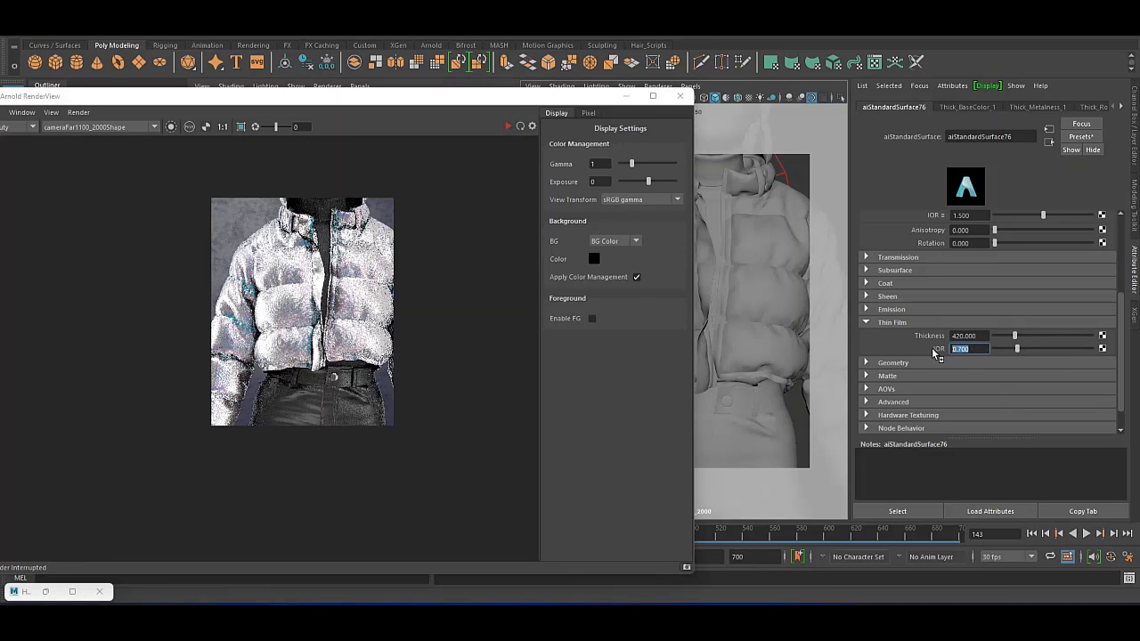
{"action": "type", "text": "2.000"}
{"action": "left_click", "coordinate": [521, 128]}
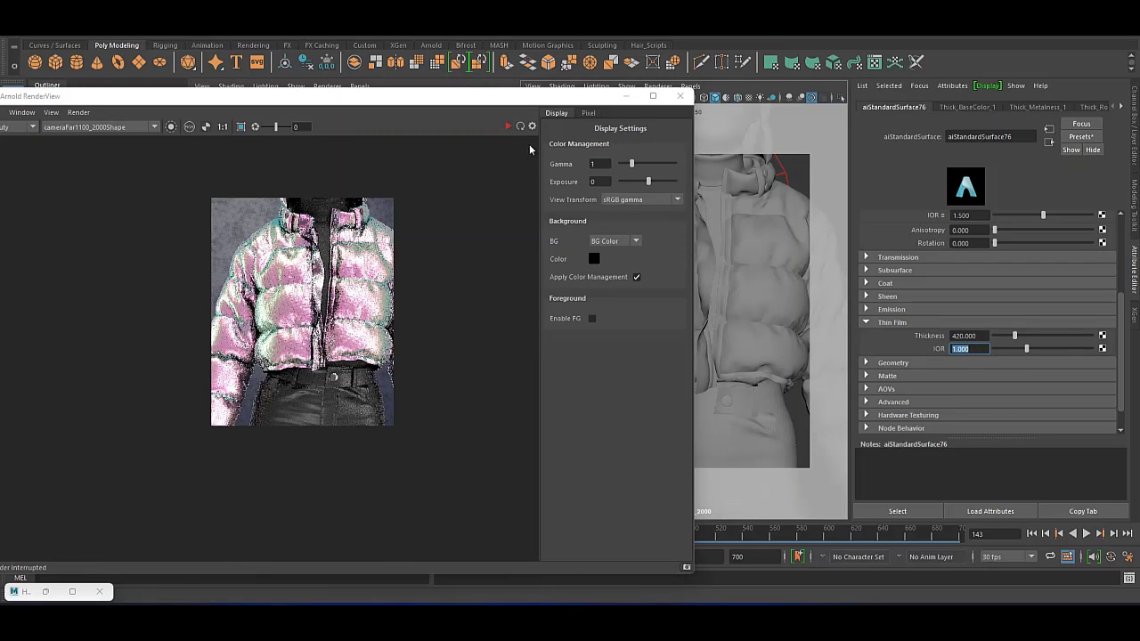
{"action": "left_click", "coordinate": [508, 126]}
{"action": "left_click", "coordinate": [506, 128]}
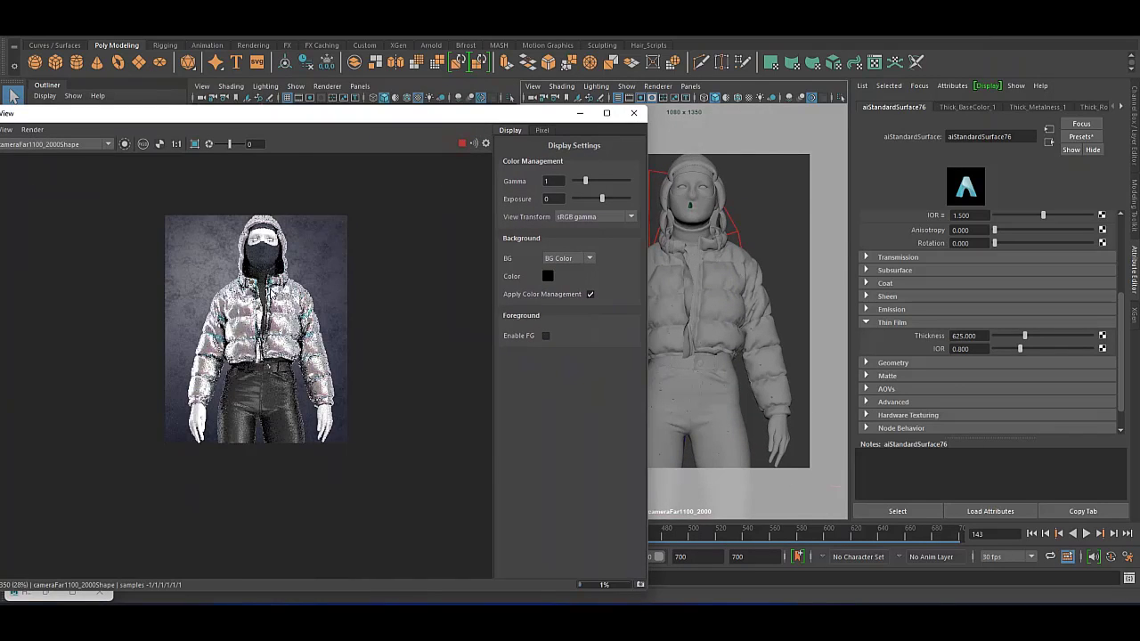
{"action": "scroll", "coordinate": [249, 356], "scroll_direction": "up", "scroll_amount": 2}
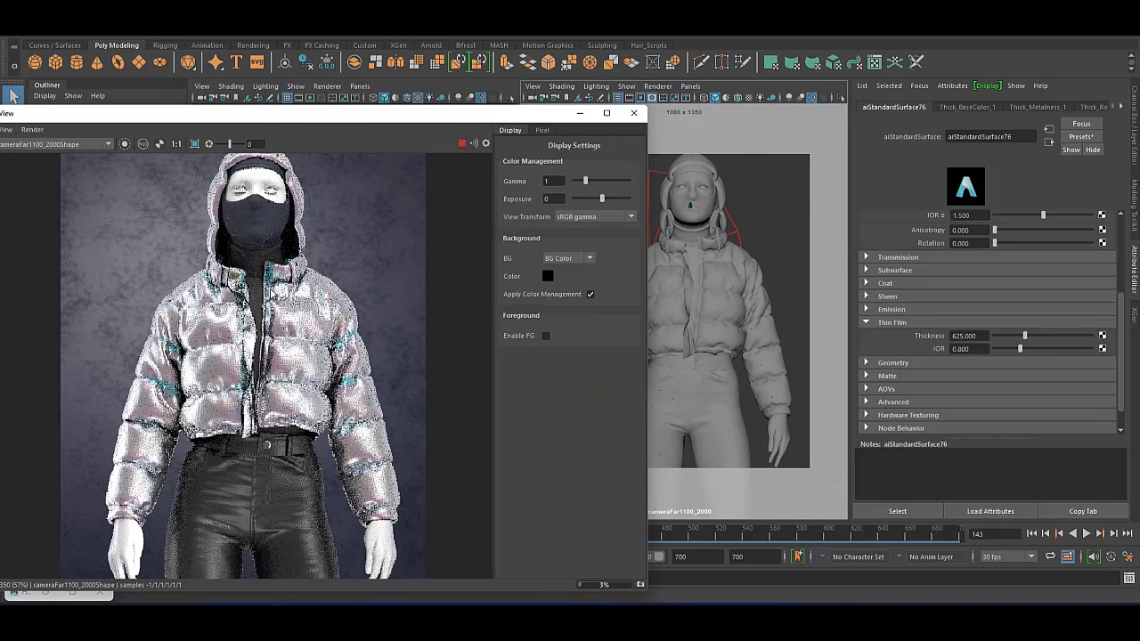
{"action": "left_click", "coordinate": [463, 144]}
{"action": "left_click", "coordinate": [580, 115]}
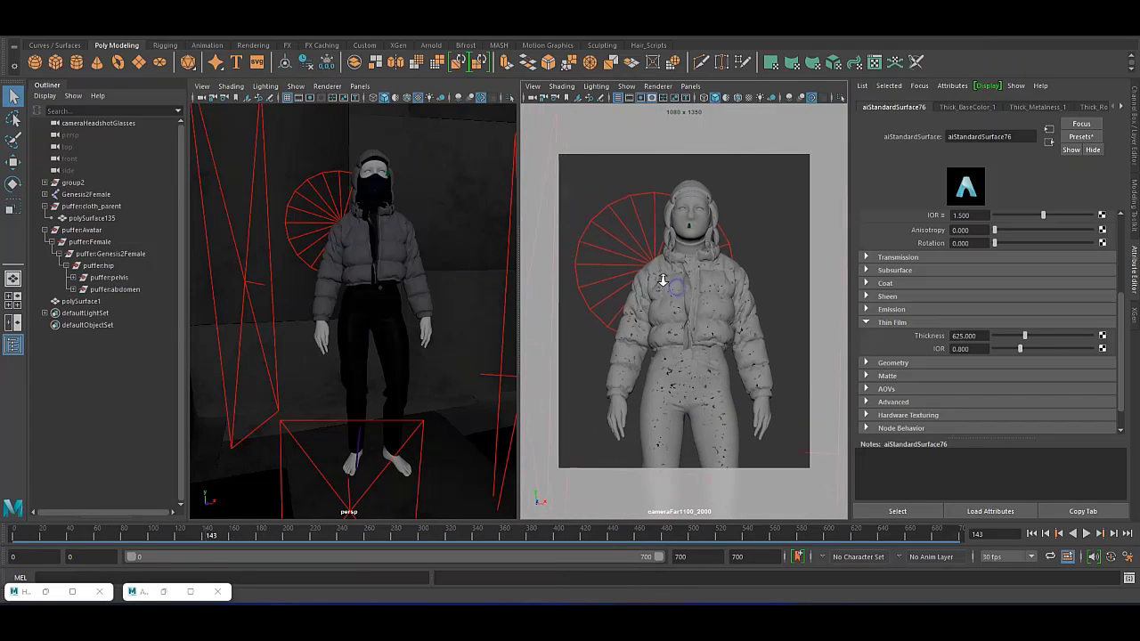
Select the head's eye UV shell, then return to object mode and select the clothing mesh.
{"action": "mouse_move", "coordinate": [450, 223]}
{"action": "right_mouse_down"}
{"action": "mouse_move", "coordinate": [481, 254]}
{"action": "mouse_move", "coordinate": [503, 223]}
{"action": "right_mouse_up"}
{"action": "left_click", "coordinate": [445, 235]}
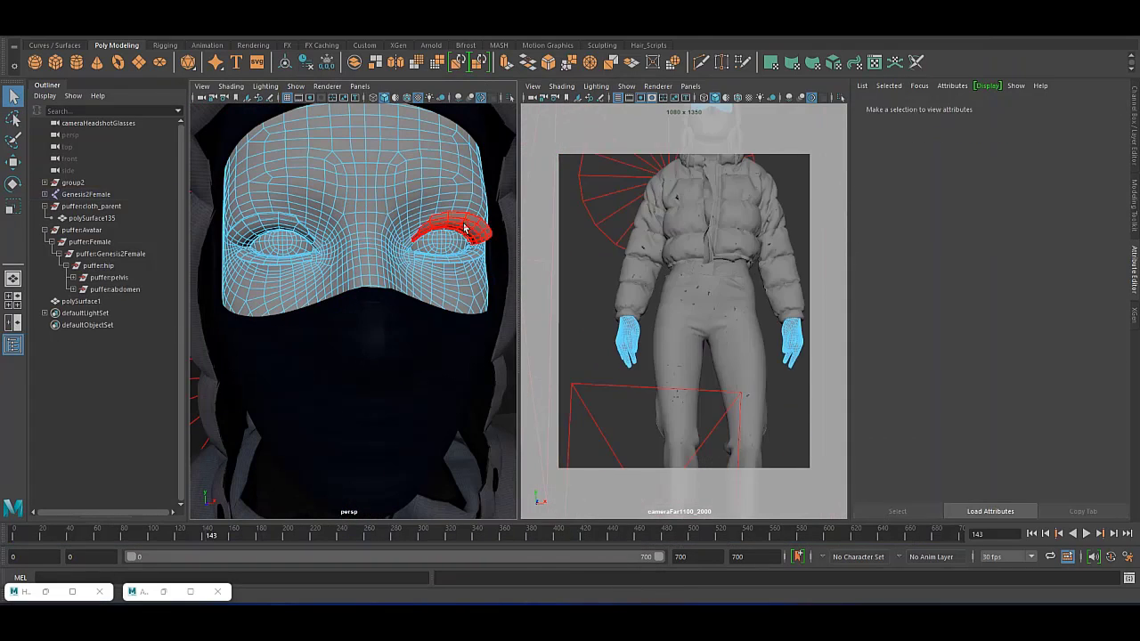
{"action": "left_click", "coordinate": [445, 236]}
{"action": "left_click", "coordinate": [271, 250]}
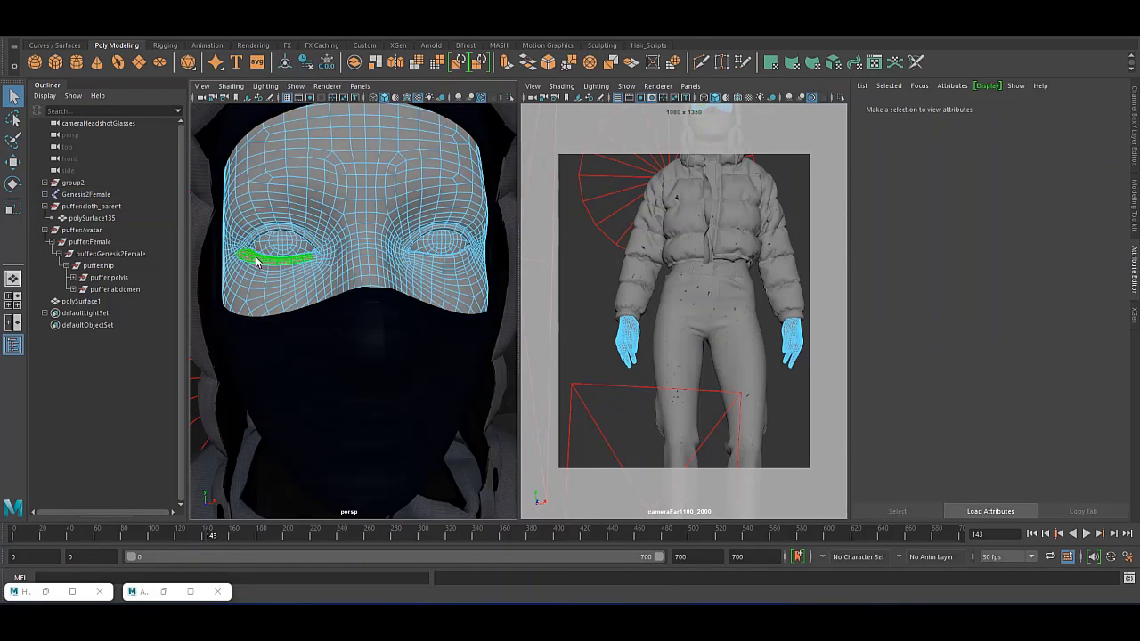
{"action": "right_click_drag", "start_coordinate": [386, 241], "coordinate": [489, 245]}
{"action": "left_click", "coordinate": [682, 268]}
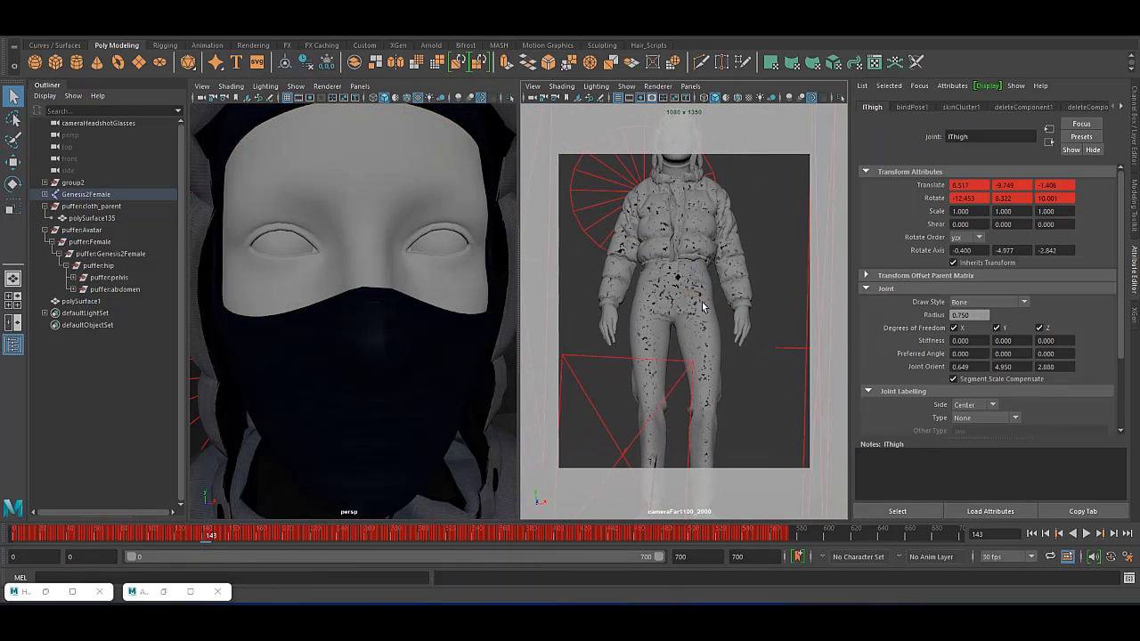
{"action": "left_click", "coordinate": [704, 341]}
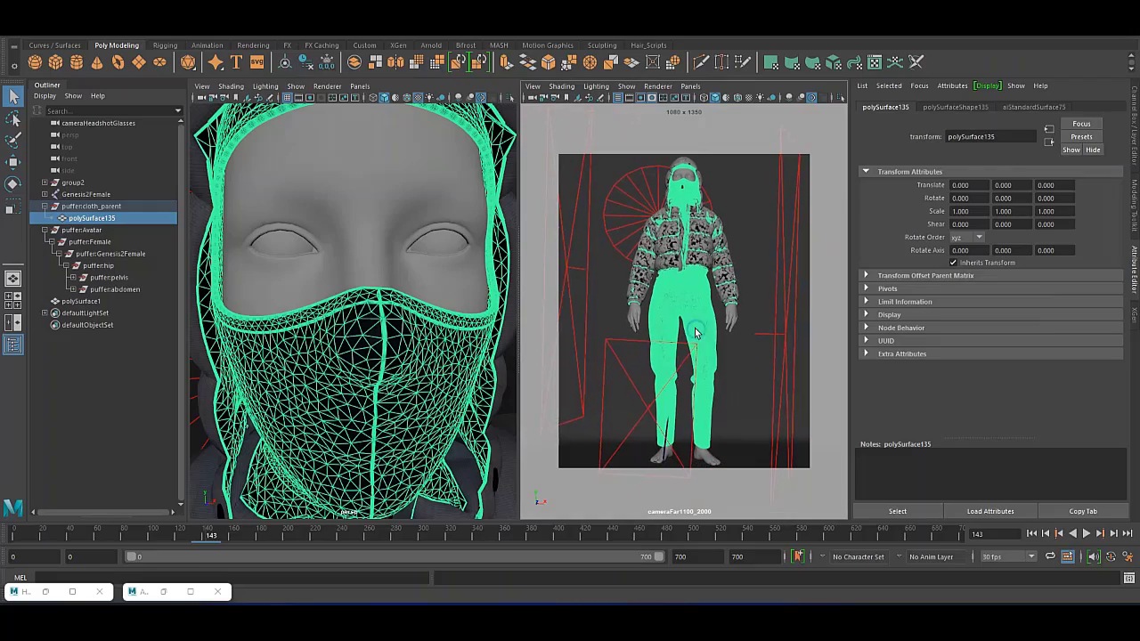
{"action": "key", "text": "a"}
Move the backdrop set group2 along X to 13.531 behind the figure.
{"action": "mouse_move", "coordinate": [241, 248]}
{"action": "left_mouse_down", "text": "alt"}
{"action": "mouse_move", "coordinate": [374, 357]}
{"action": "mouse_move", "coordinate": [418, 361]}
{"action": "left_mouse_up", "text": "alt"}
{"action": "left_click", "coordinate": [388, 367]}
{"action": "key", "text": "w"}
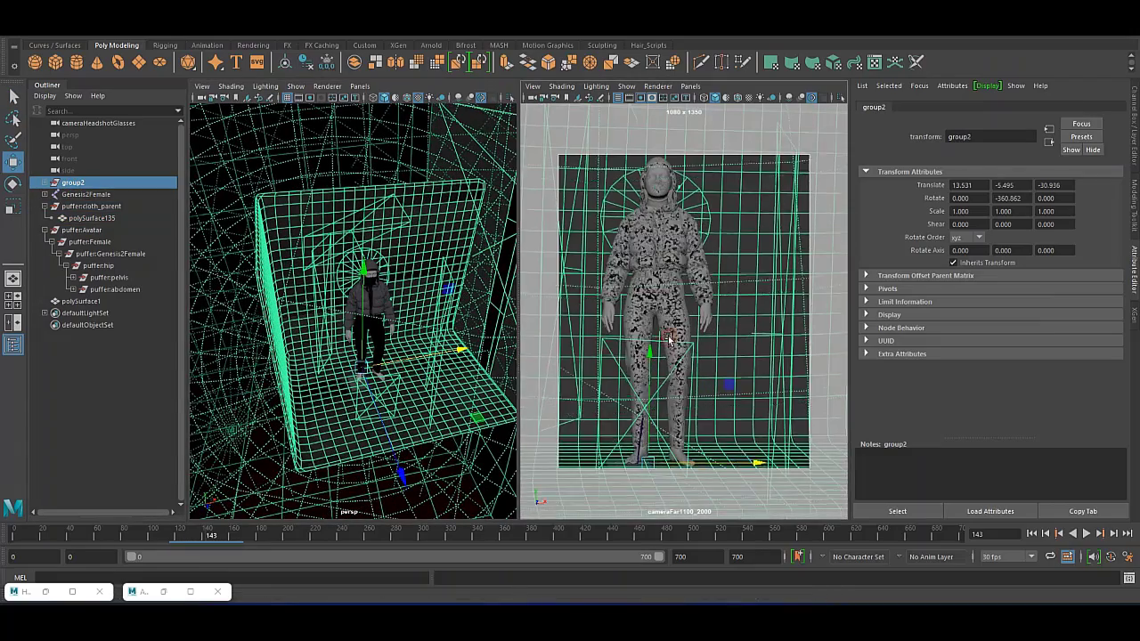
{"action": "left_click_drag", "start_coordinate": [660, 347], "coordinate": [679, 332], "text": "alt"}
{"action": "left_click_drag", "start_coordinate": [392, 339], "coordinate": [419, 333], "text": "alt"}
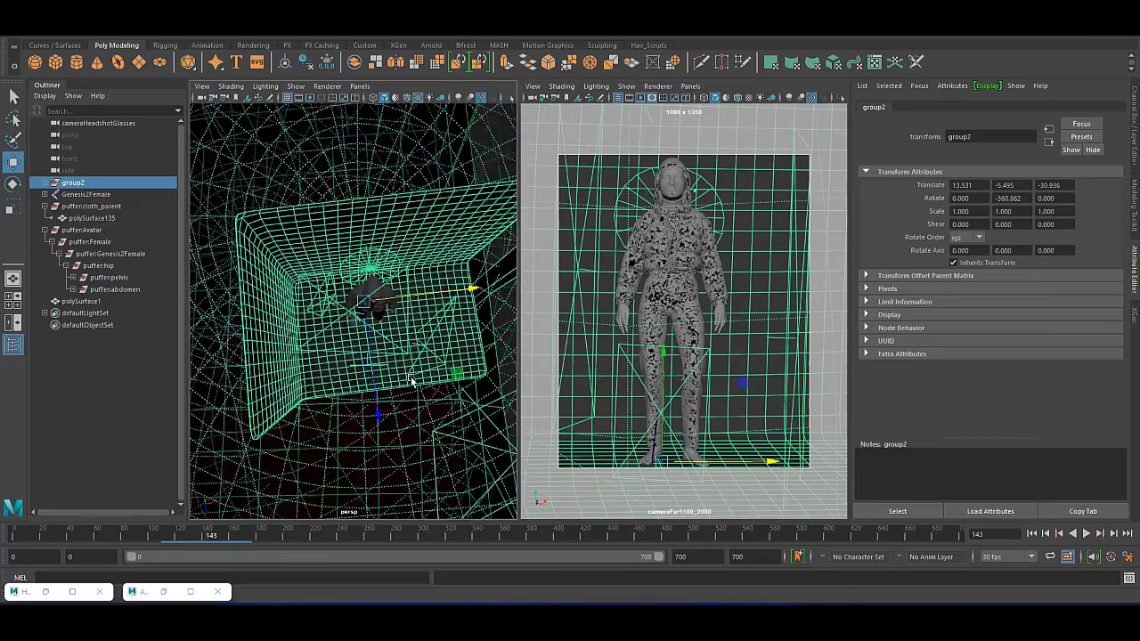
{"action": "left_click_drag", "start_coordinate": [677, 315], "coordinate": [686, 313], "text": "alt"}
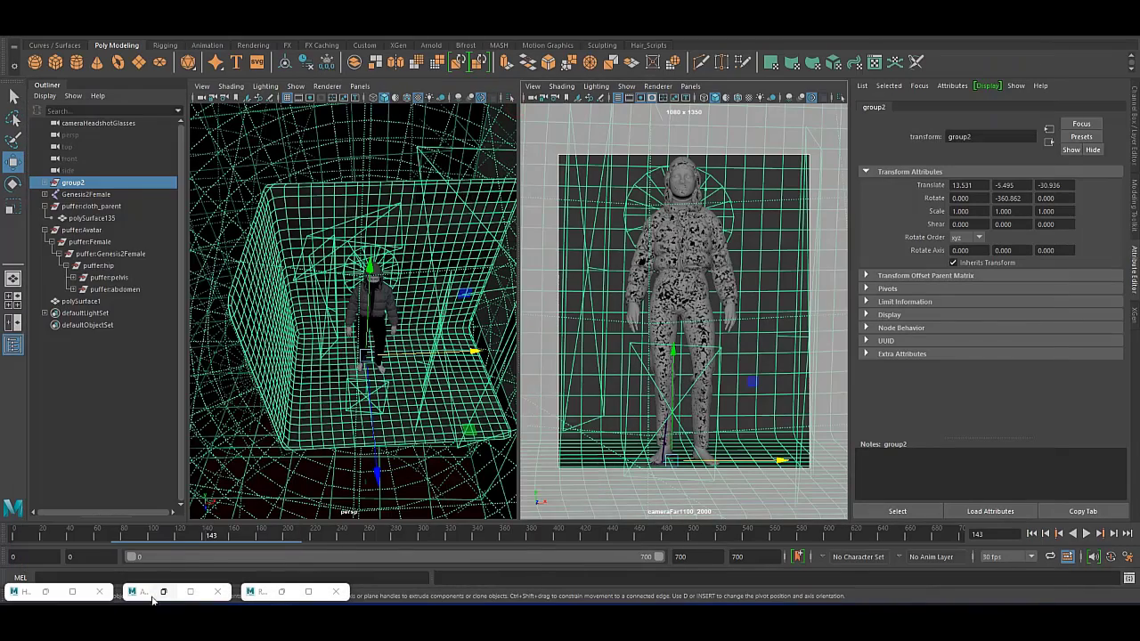
Refresh the Arnold preview, inspect aiStandardSurface74 in Hypershade, then stop the IPR.
{"action": "left_click", "coordinate": [152, 600]}
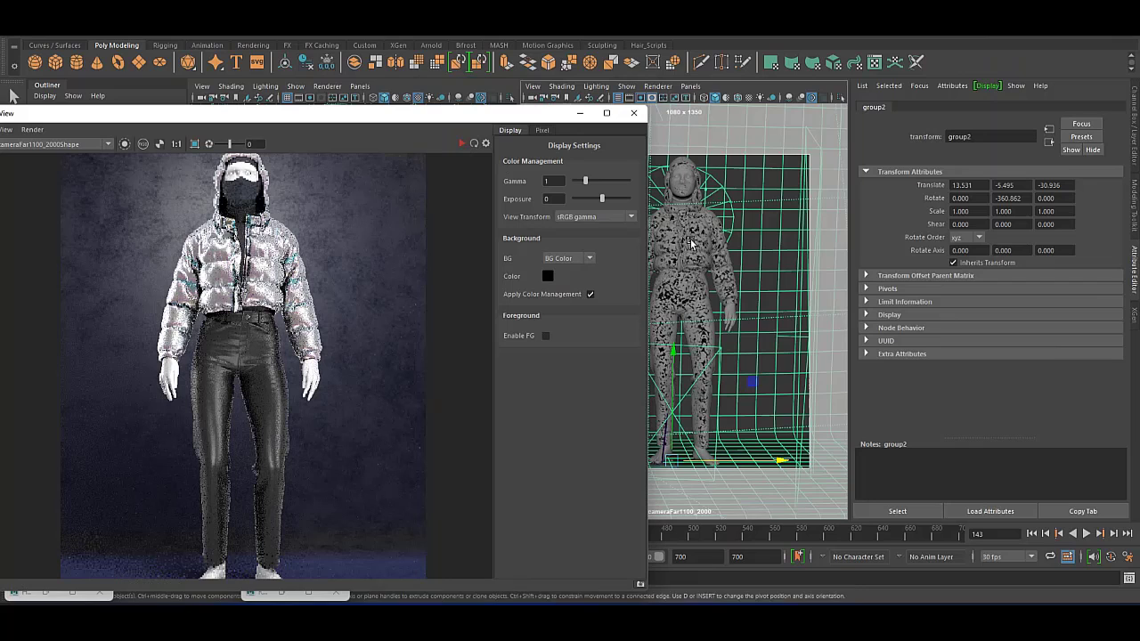
{"action": "left_click", "coordinate": [462, 143]}
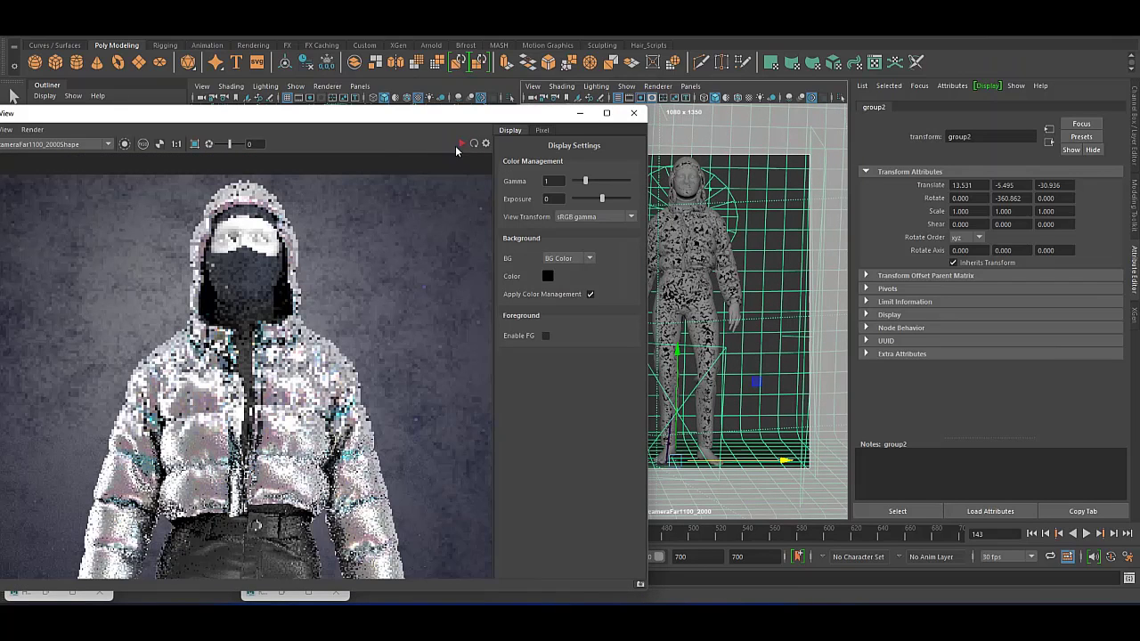
{"action": "left_click", "coordinate": [74, 591]}
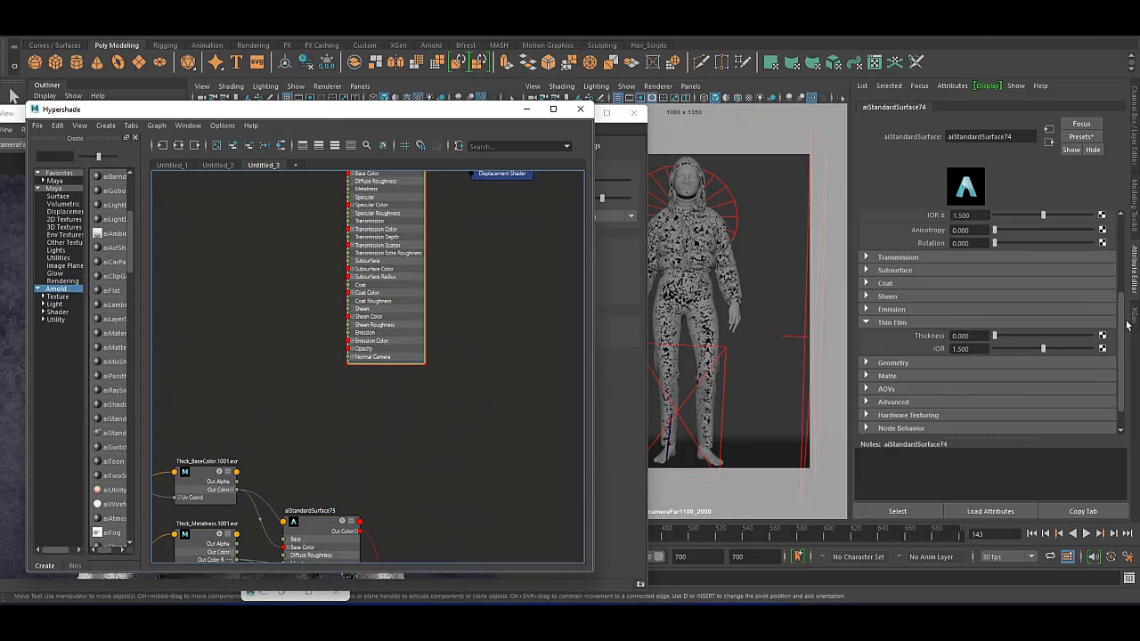
{"action": "scroll", "coordinate": [1024, 284], "scroll_direction": "up", "scroll_amount": 5}
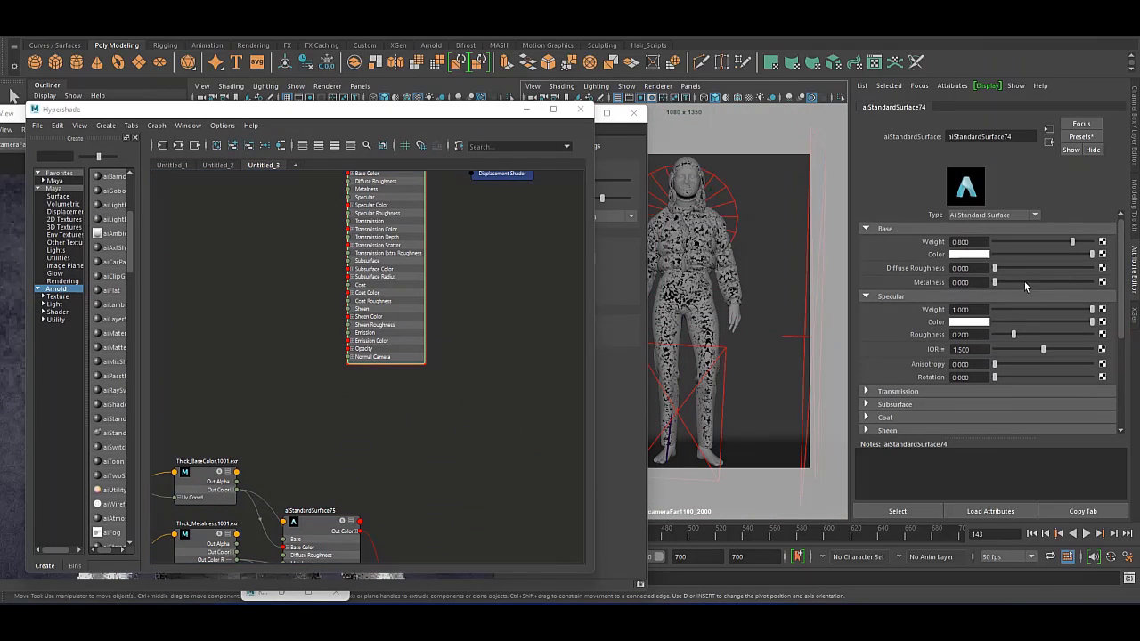
{"action": "left_click", "coordinate": [594, 168]}
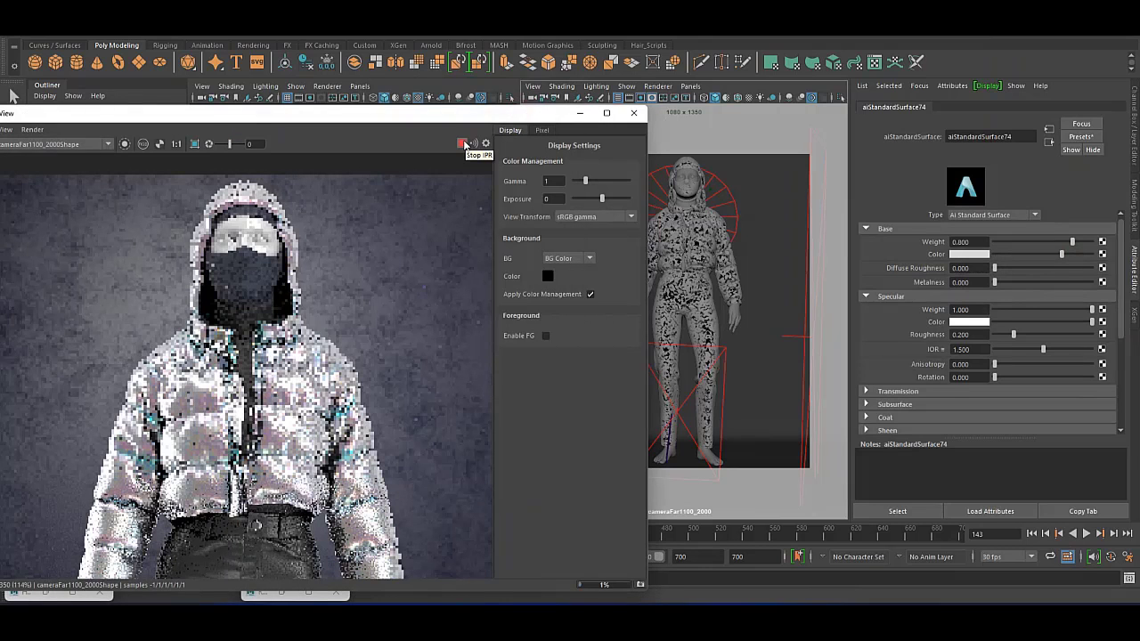
{"action": "left_click", "coordinate": [464, 144]}
Render the current camera frame with Arnold in Render View and zoom into the jacket.
{"action": "left_click", "coordinate": [607, 113]}
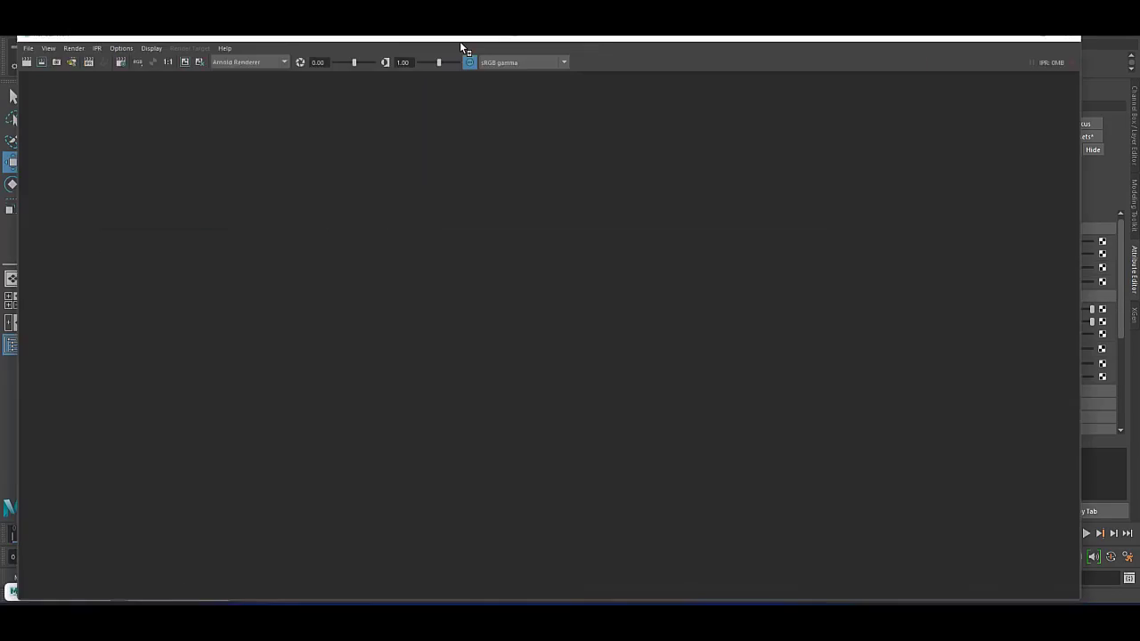
{"action": "left_click", "coordinate": [71, 31]}
{"action": "left_click", "coordinate": [248, 85]}
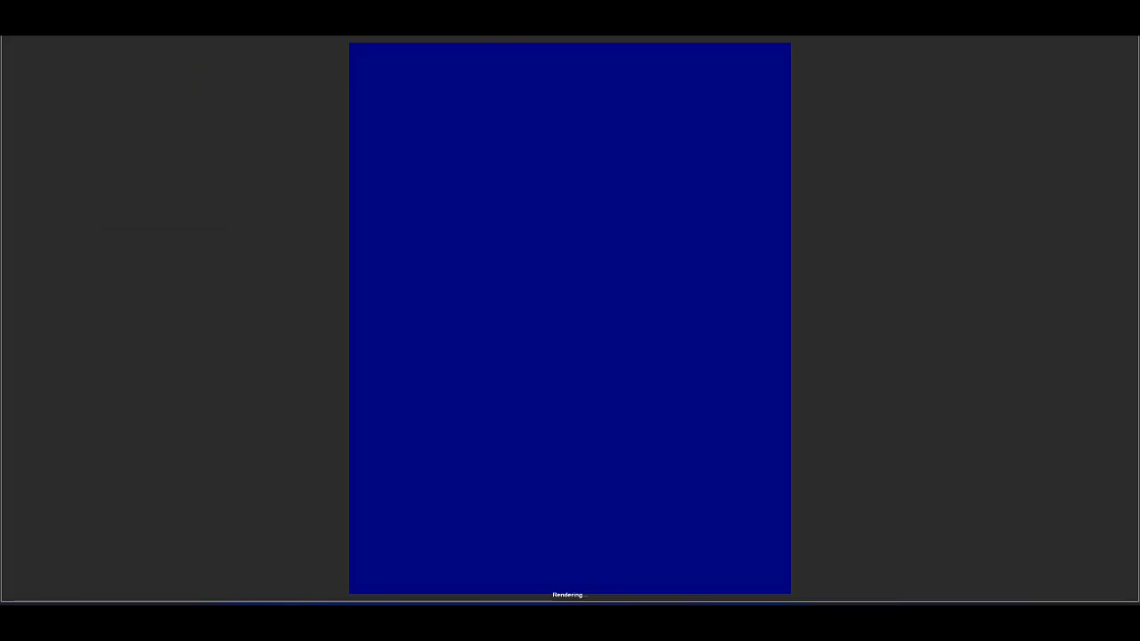
{"action": "scroll", "coordinate": [591, 158], "scroll_direction": "up", "scroll_amount": 2}
{"action": "scroll", "coordinate": [591, 207], "scroll_direction": "up", "scroll_amount": 3}
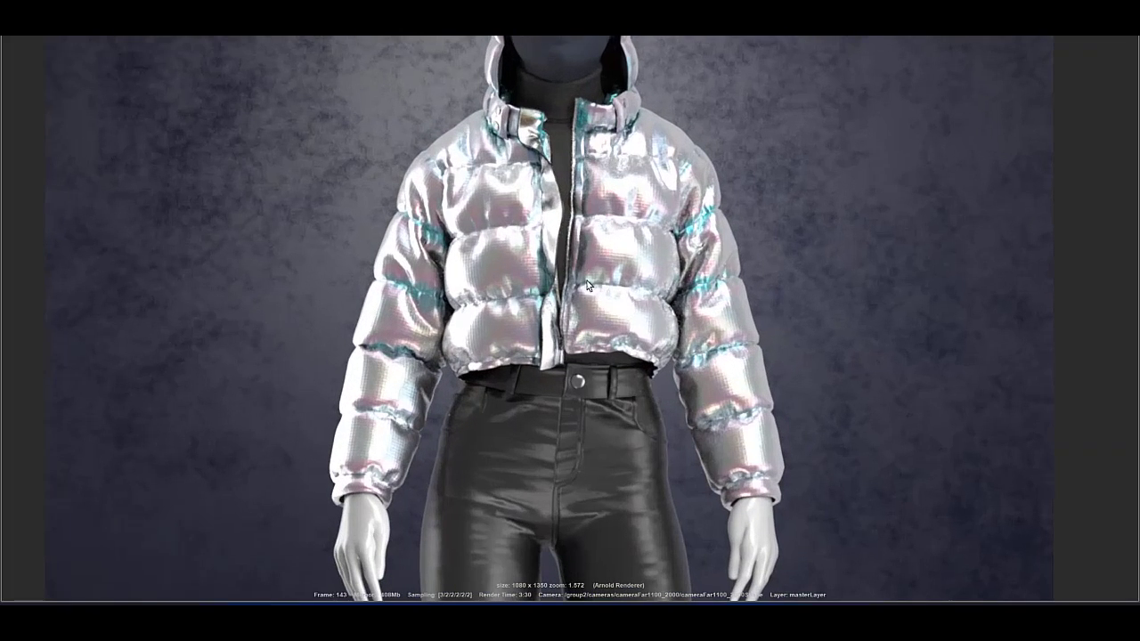
{"action": "scroll", "coordinate": [617, 418], "scroll_direction": "down", "scroll_amount": 1}
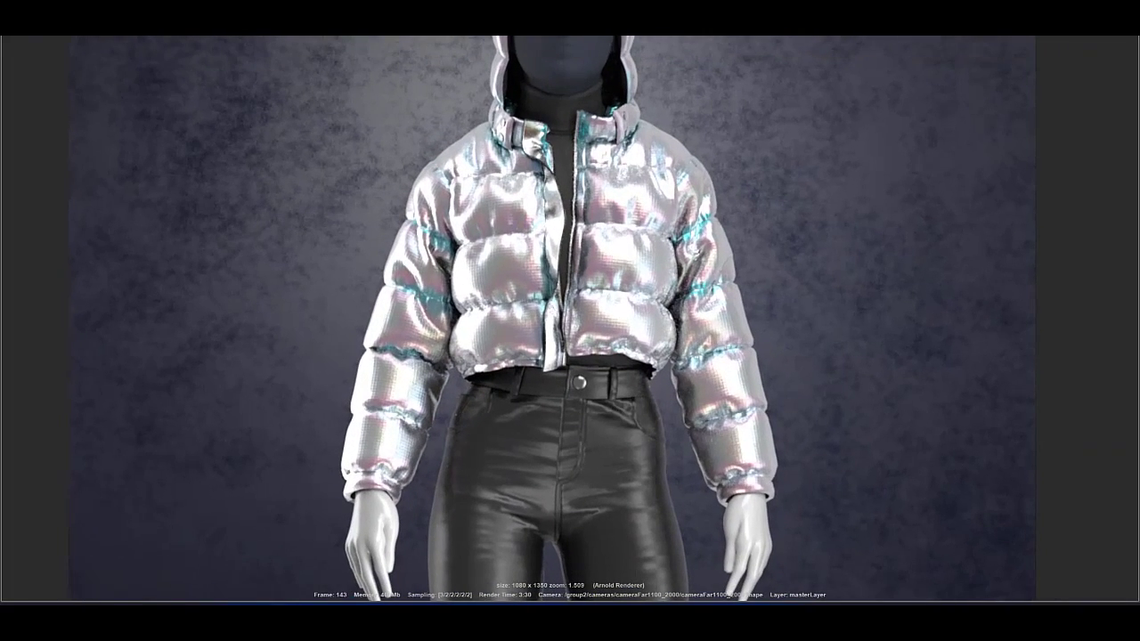